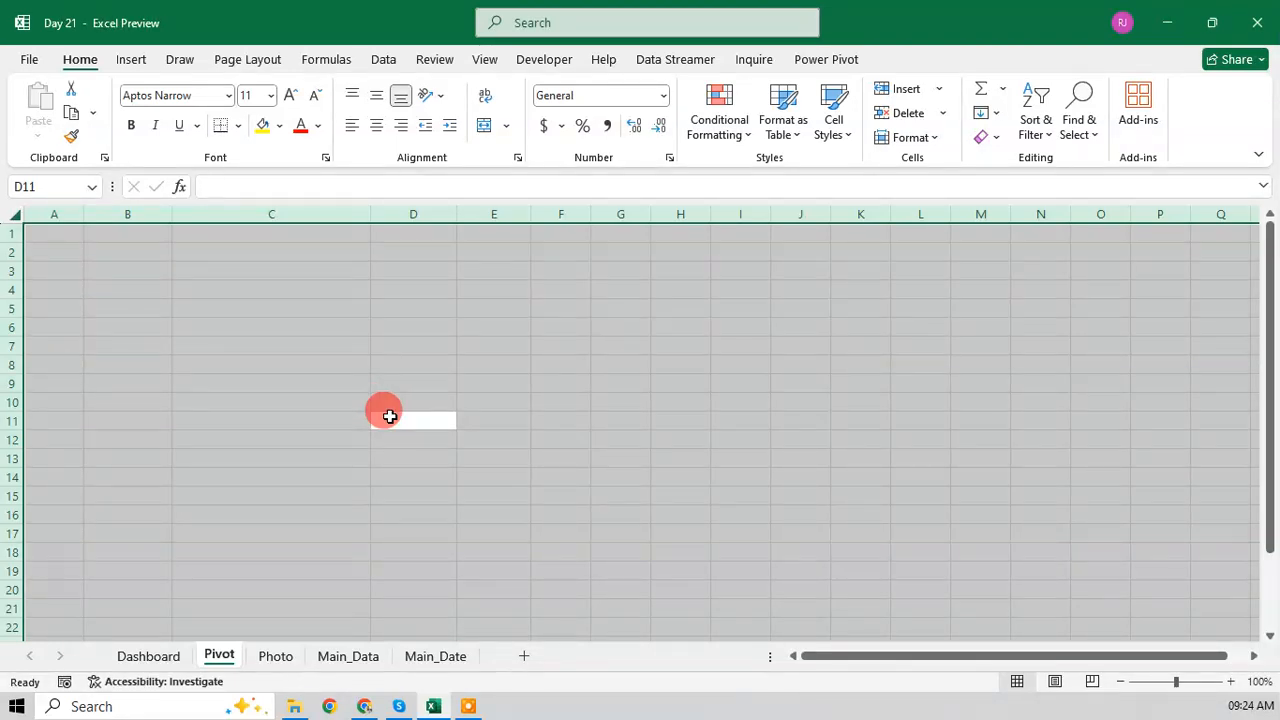
pyautogui.click(985, 137)
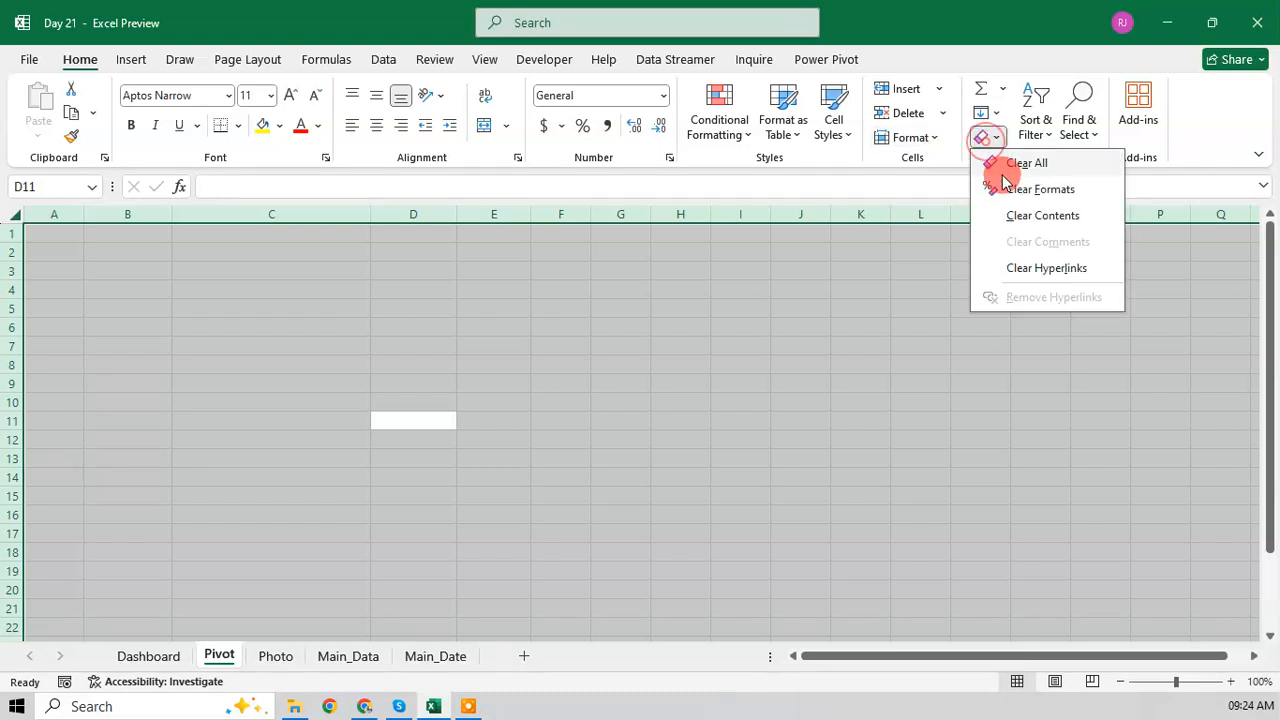
pyautogui.click(637, 337)
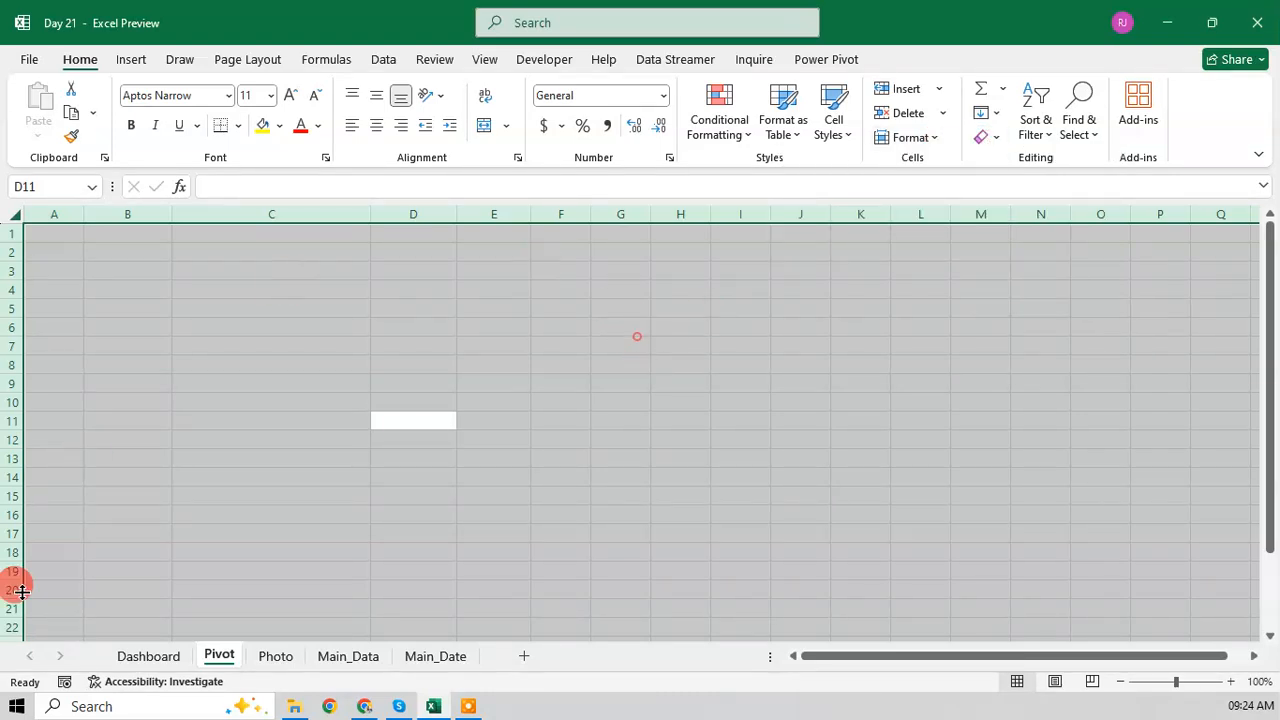
# Step: Cut the month slicer and the year slicer out of the Dashboard sheet
pyautogui.click(150, 656)
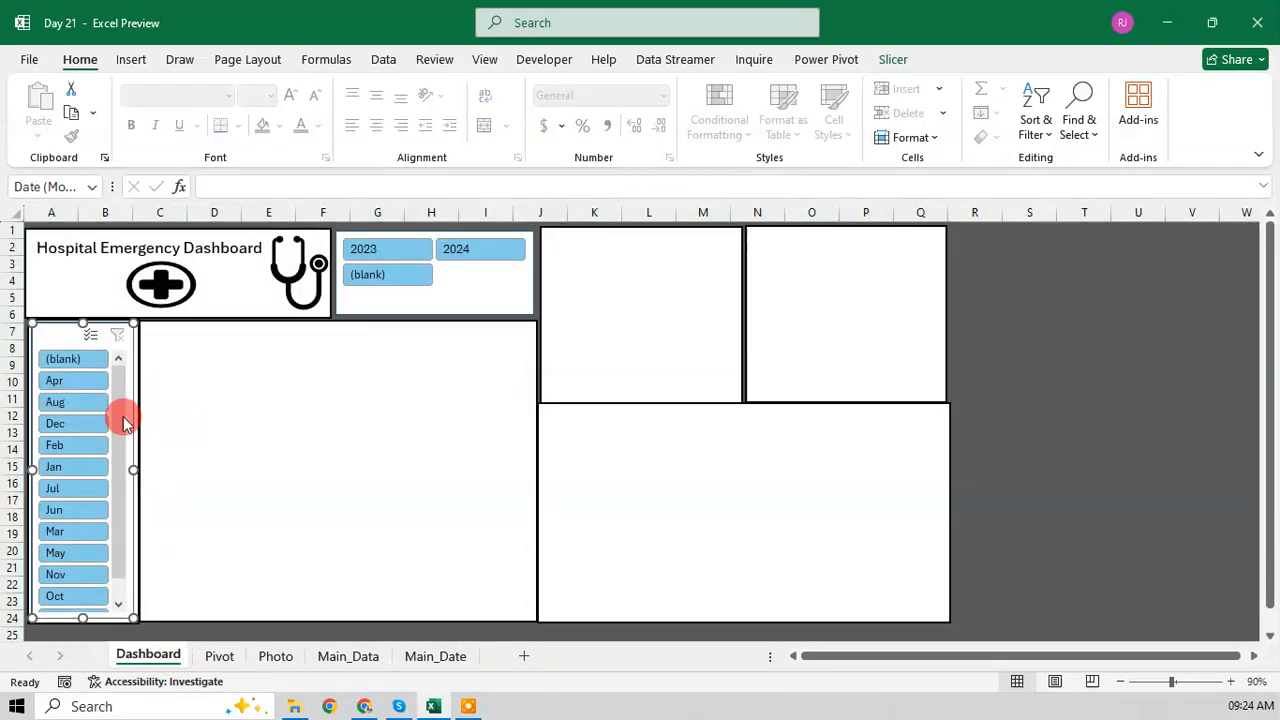
pyautogui.rightClick(80, 337)
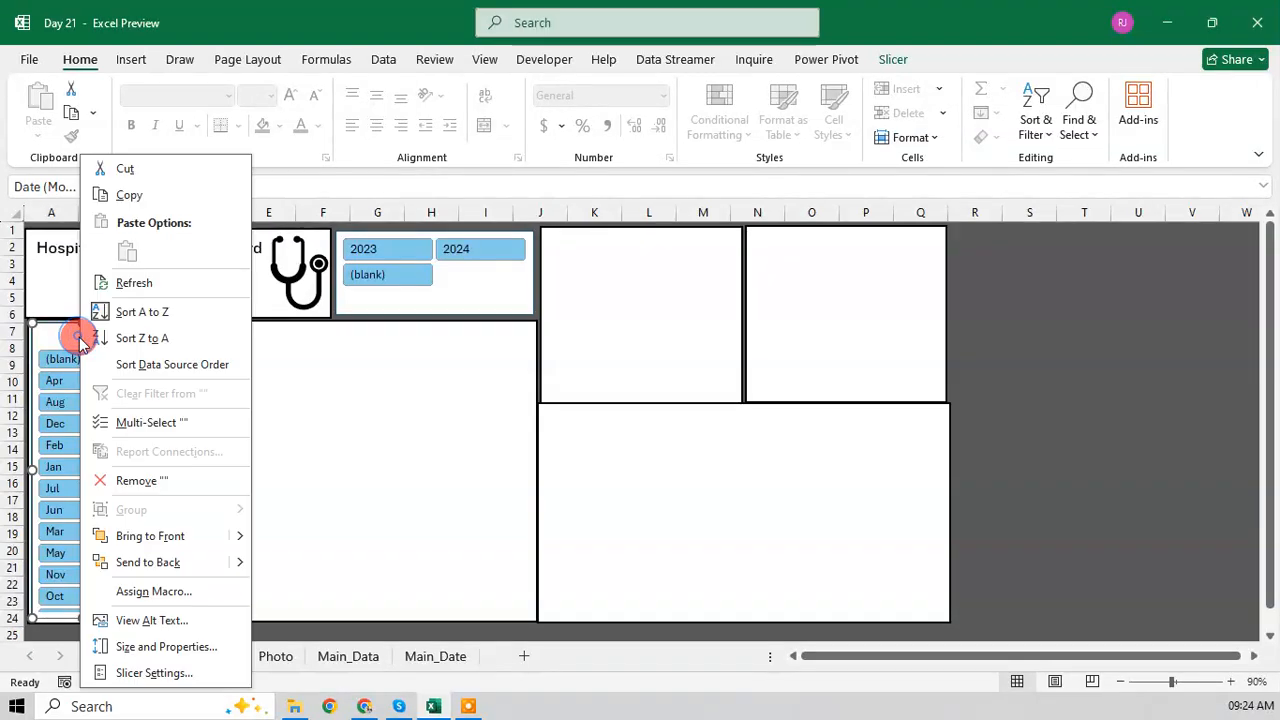
pyautogui.click(130, 169)
pyautogui.rightClick(362, 222)
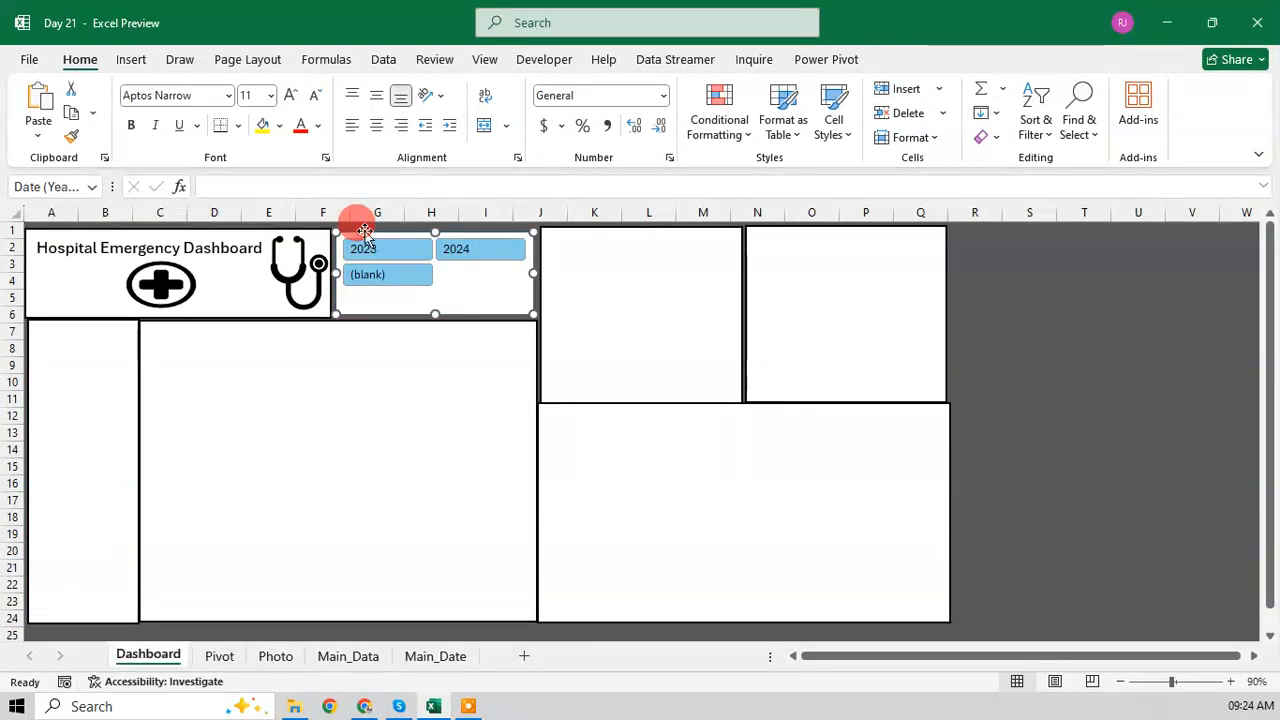
pyautogui.click(414, 168)
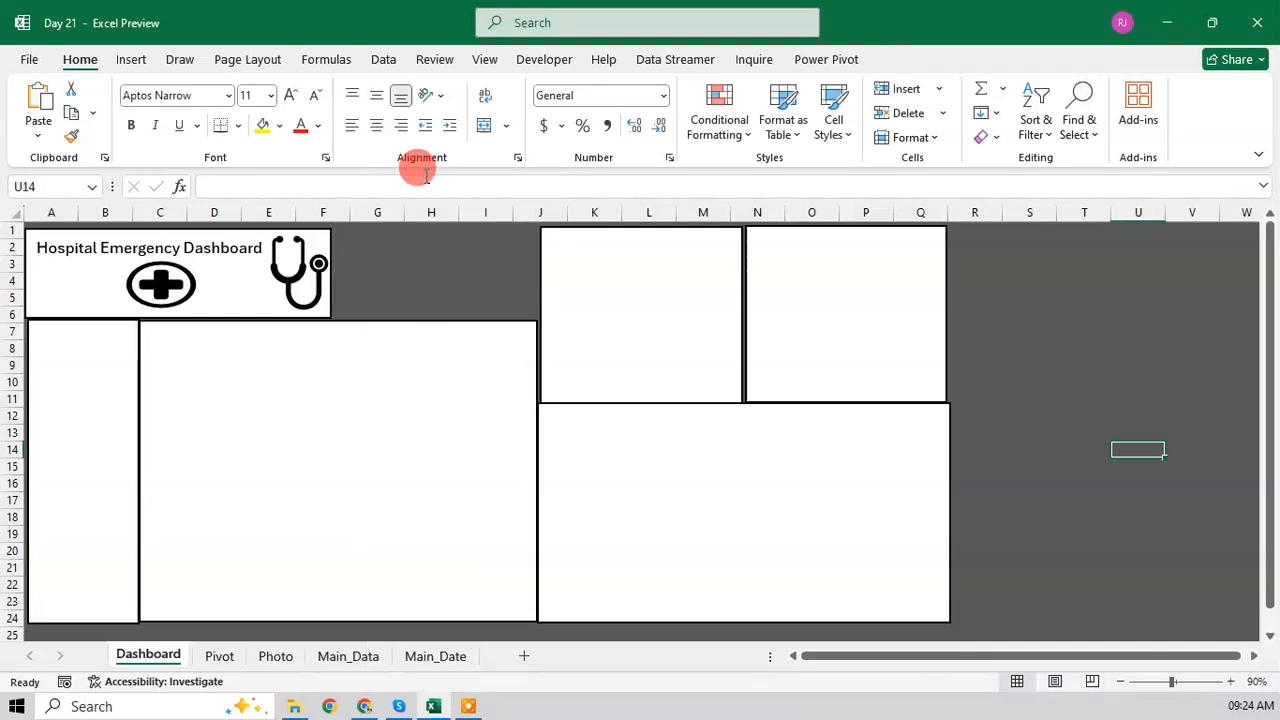
# Step: Apply a solid fill to the transparent rectangle beside the Hospital Emergency Dashboard title box
pyautogui.click(424, 282)
pyautogui.click(362, 242)
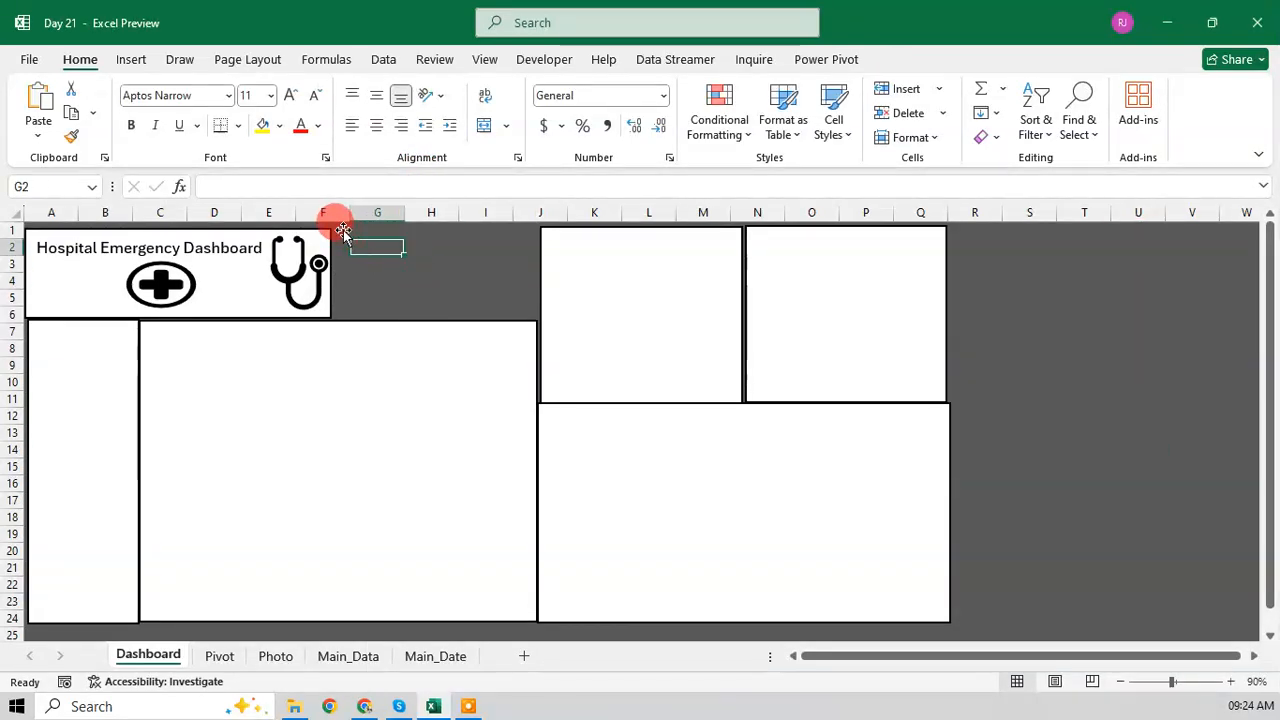
pyautogui.click(338, 229)
pyautogui.rightClick(515, 317)
pyautogui.click(594, 673)
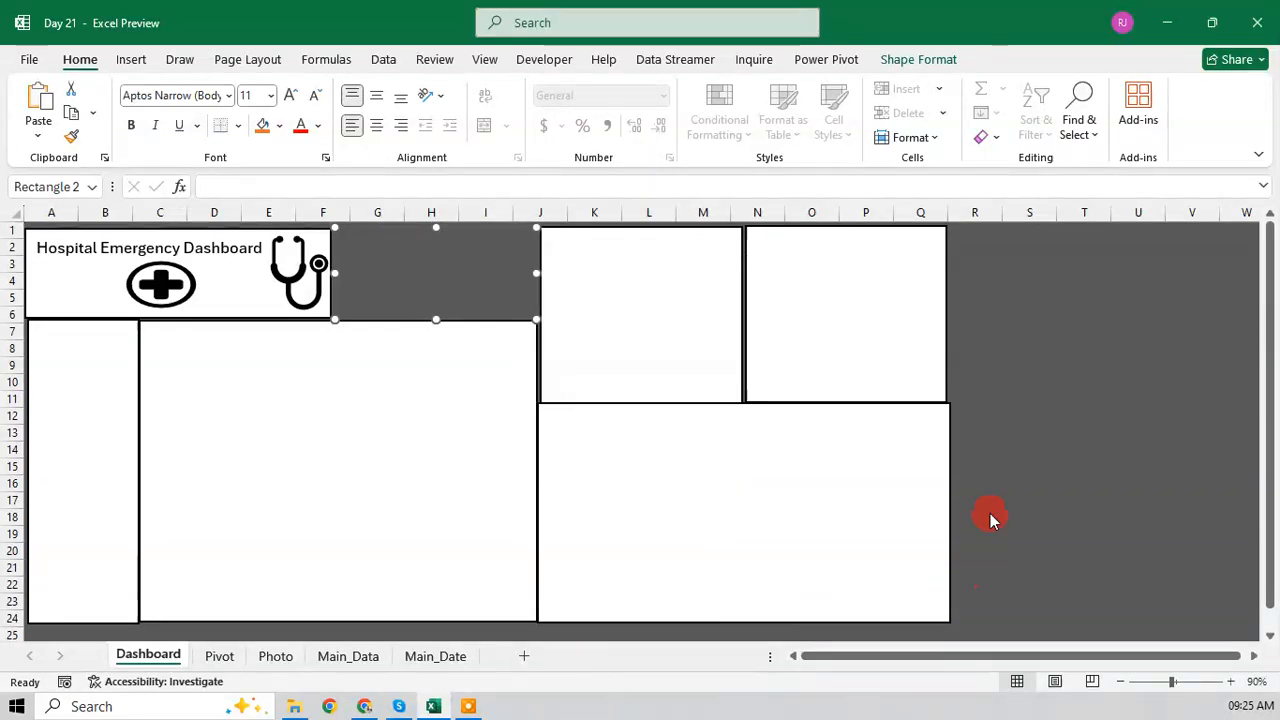
pyautogui.click(1020, 376)
pyautogui.click(1022, 357)
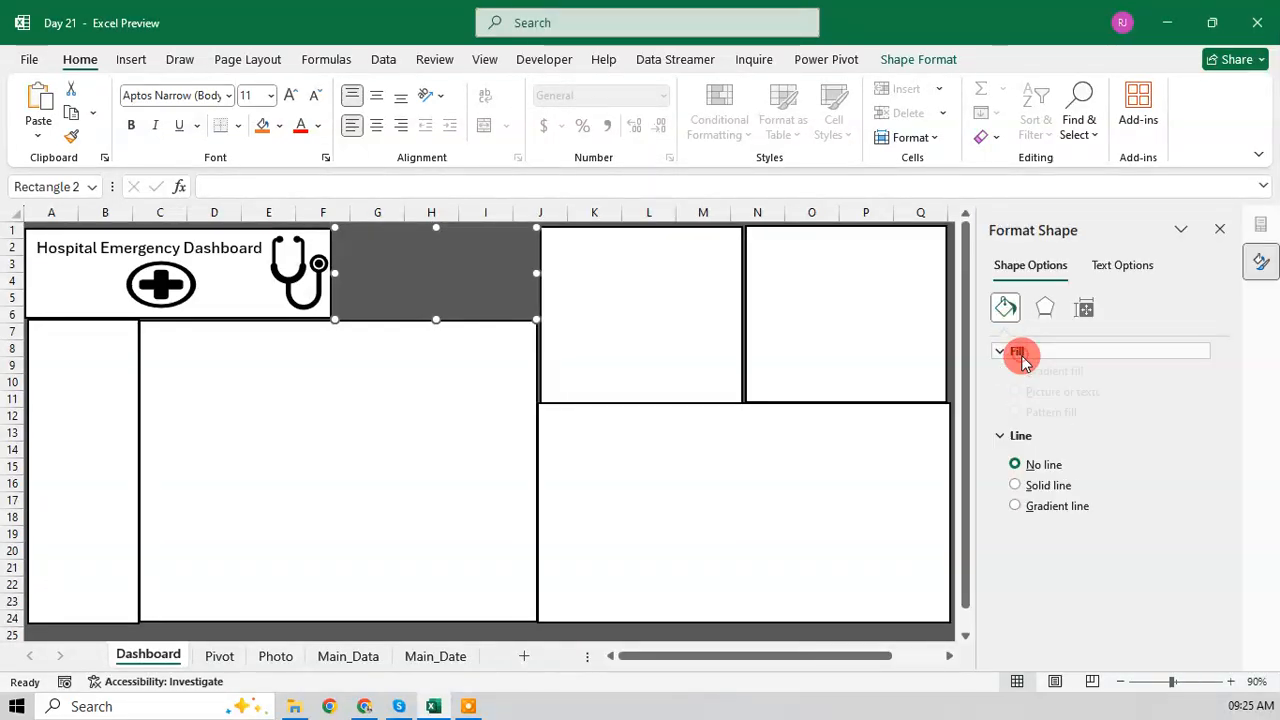
pyautogui.click(1022, 382)
pyautogui.click(1033, 402)
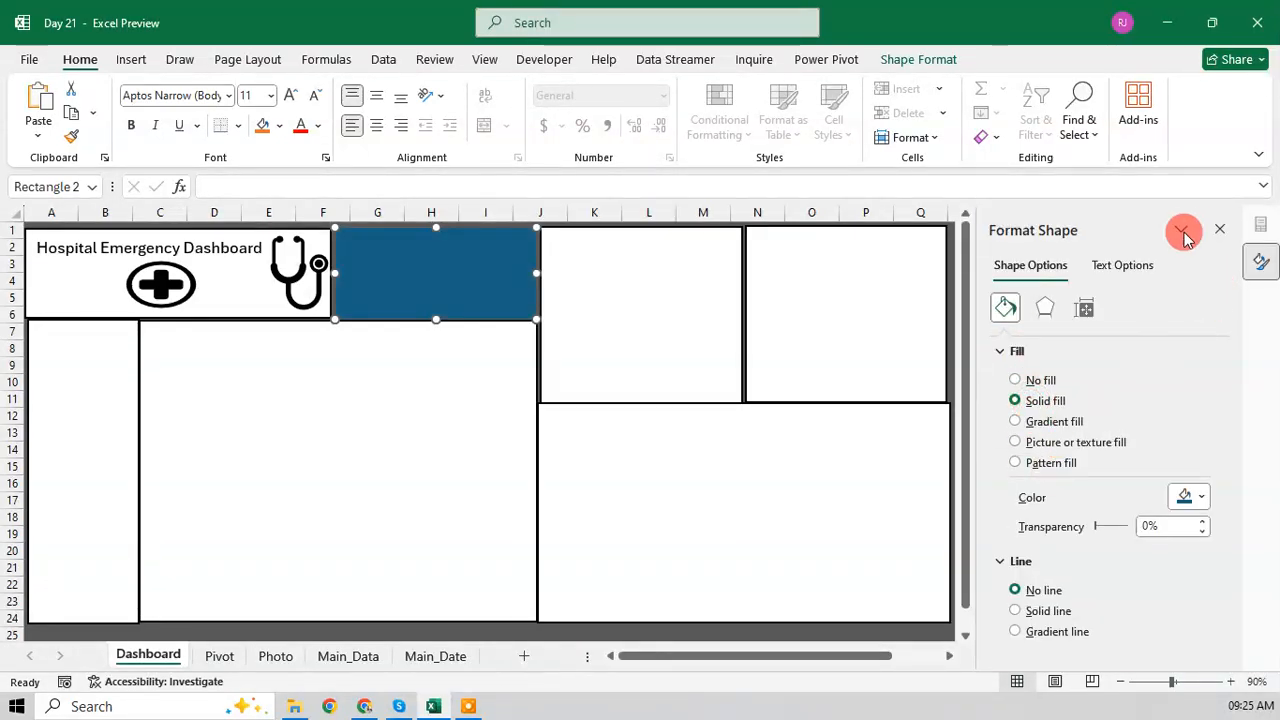
pyautogui.click(1219, 229)
pyautogui.click(1041, 344)
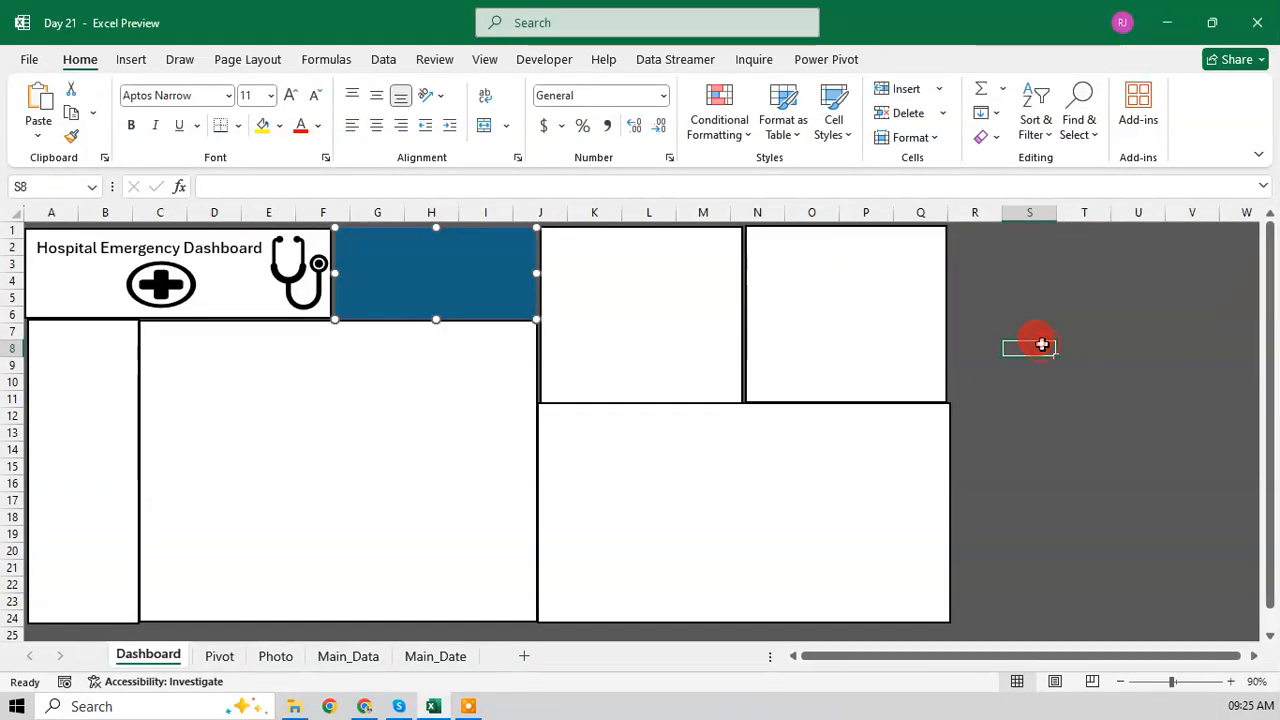
# Step: Delete the stethoscope and medical cross icons from the title box and save the workbook
pyautogui.click(286, 297)
pyautogui.click(285, 292)
pyautogui.click(284, 282)
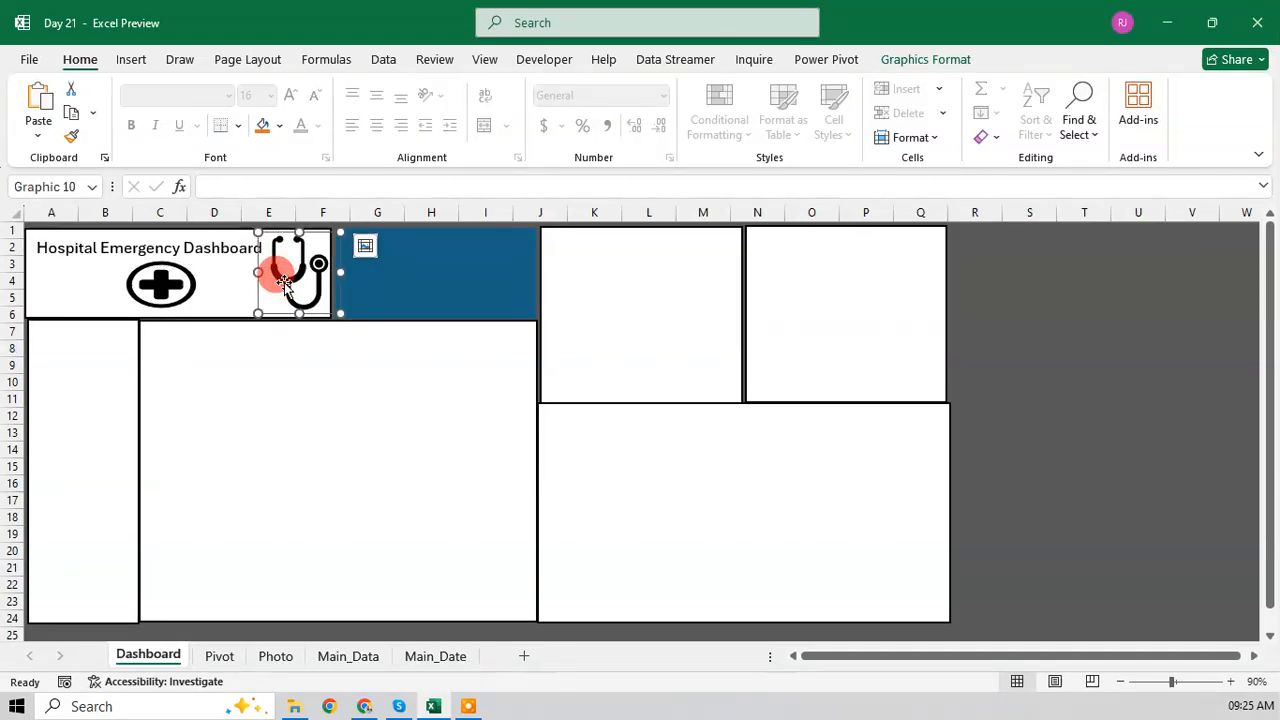
pyautogui.press('Delete')
pyautogui.click(178, 285)
pyautogui.press('Delete')
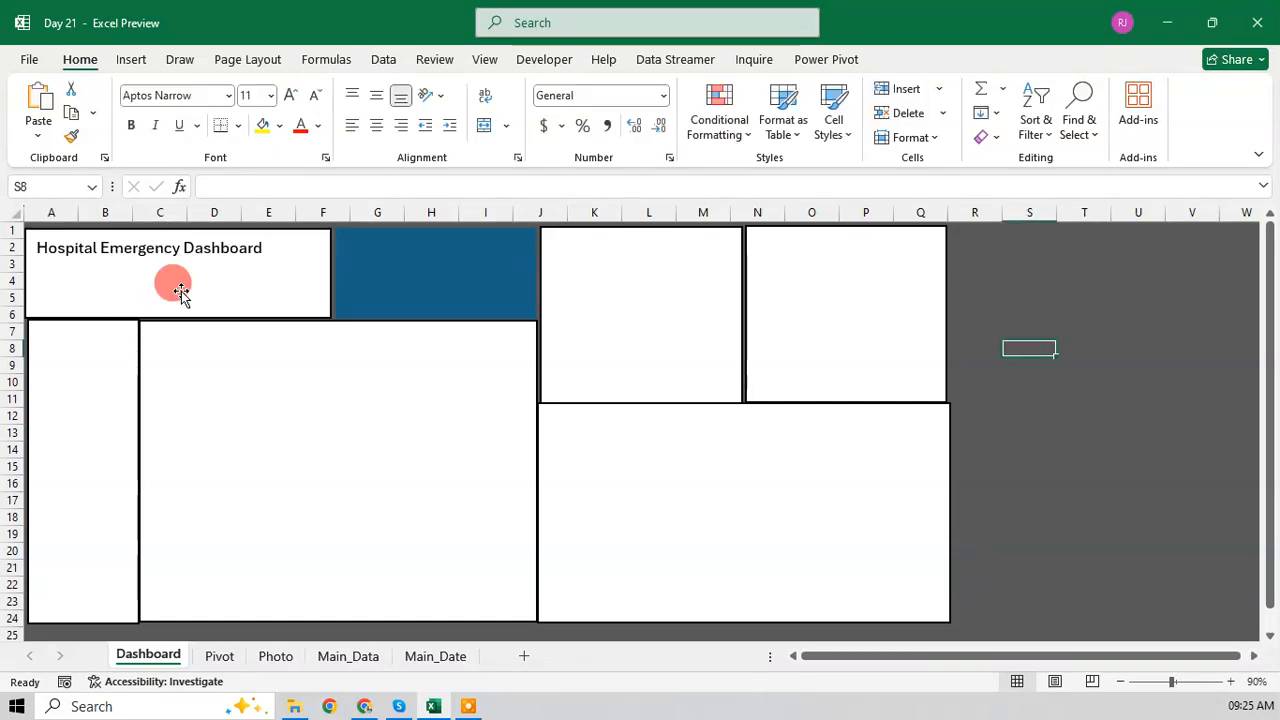
pyautogui.hotkey('ctrl', 's')
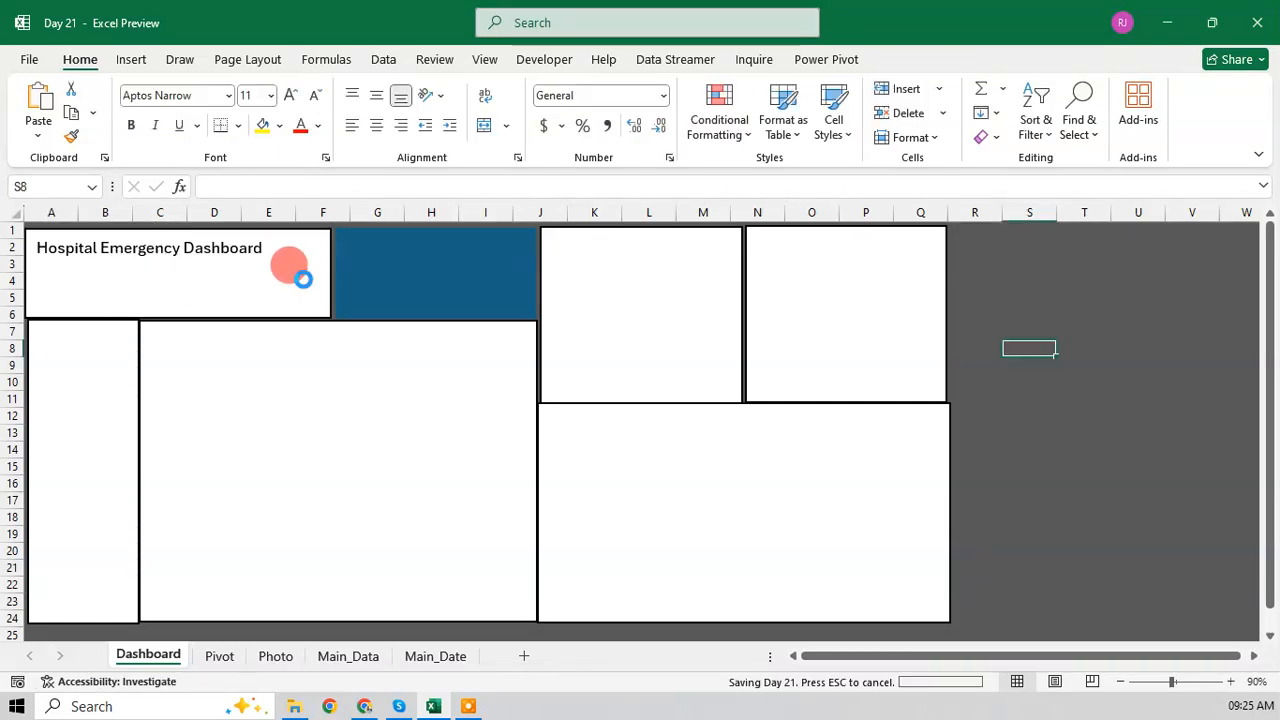
pyautogui.click(462, 708)
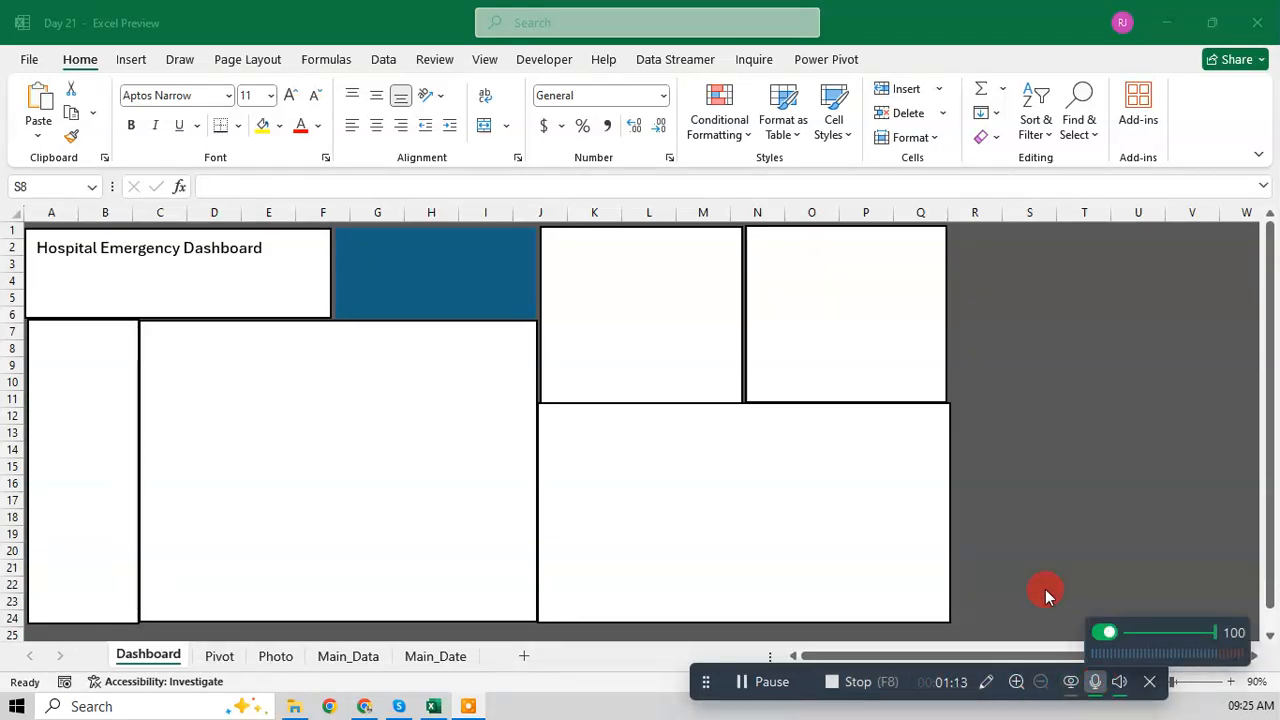
# Step: Insert the stethoscope icon from a stock icon search for "Hospital" and fit it into the title box after the title text
pyautogui.click(136, 64)
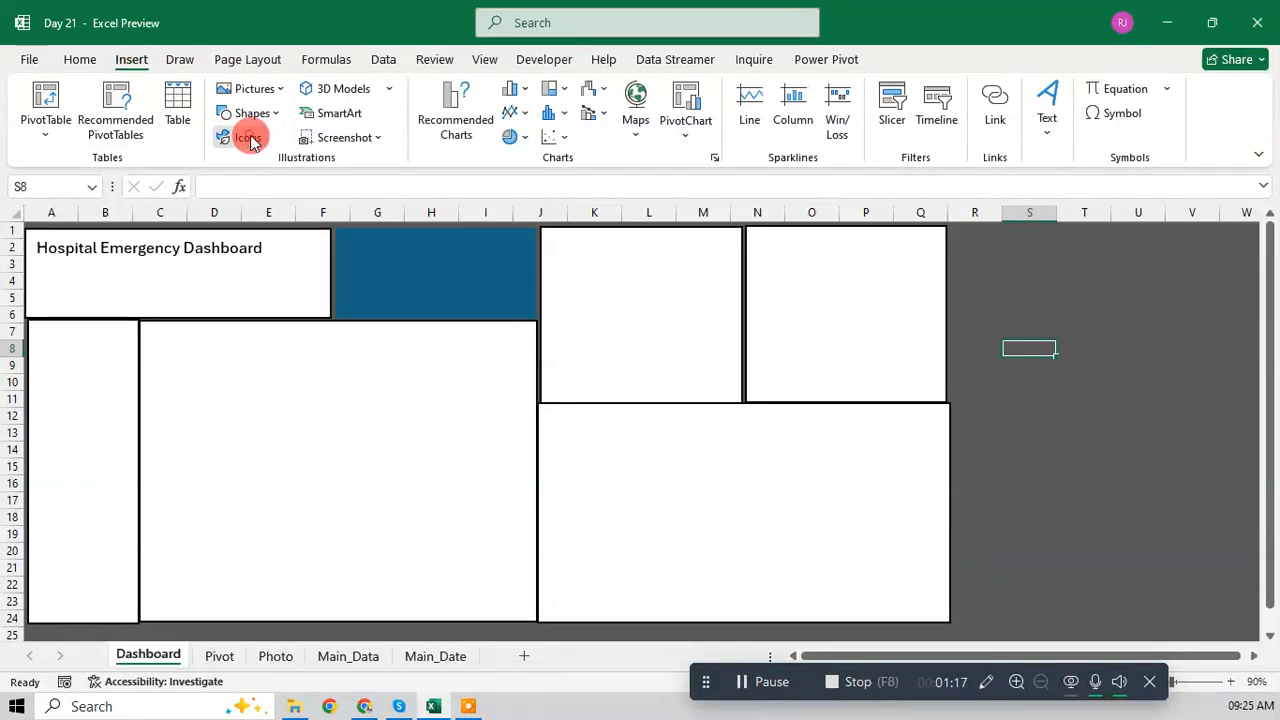
pyautogui.click(250, 138)
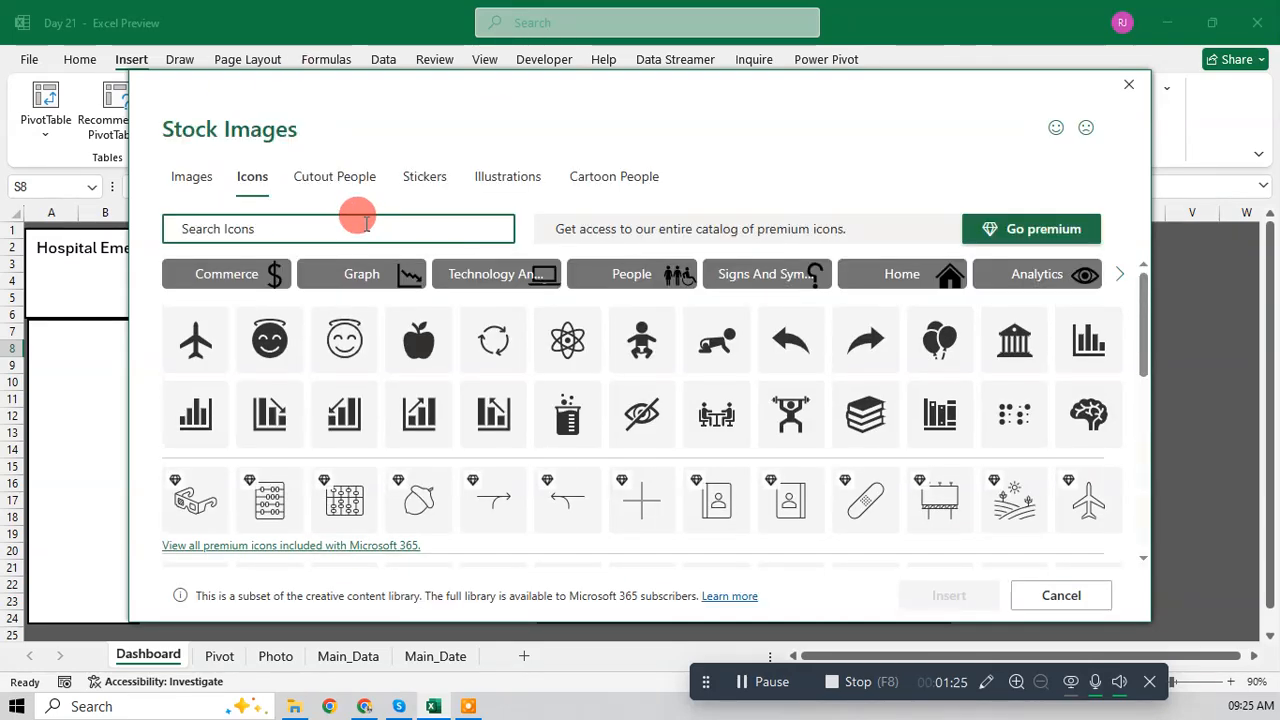
pyautogui.write('spital')
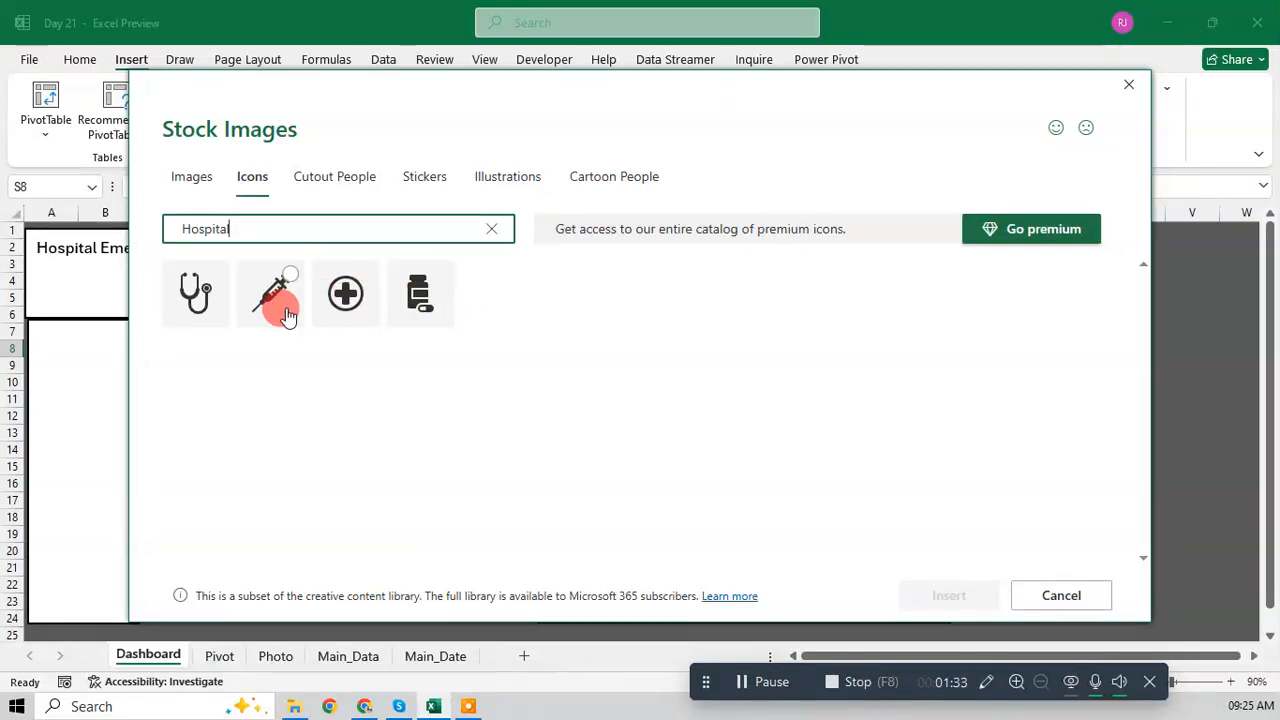
pyautogui.click(217, 283)
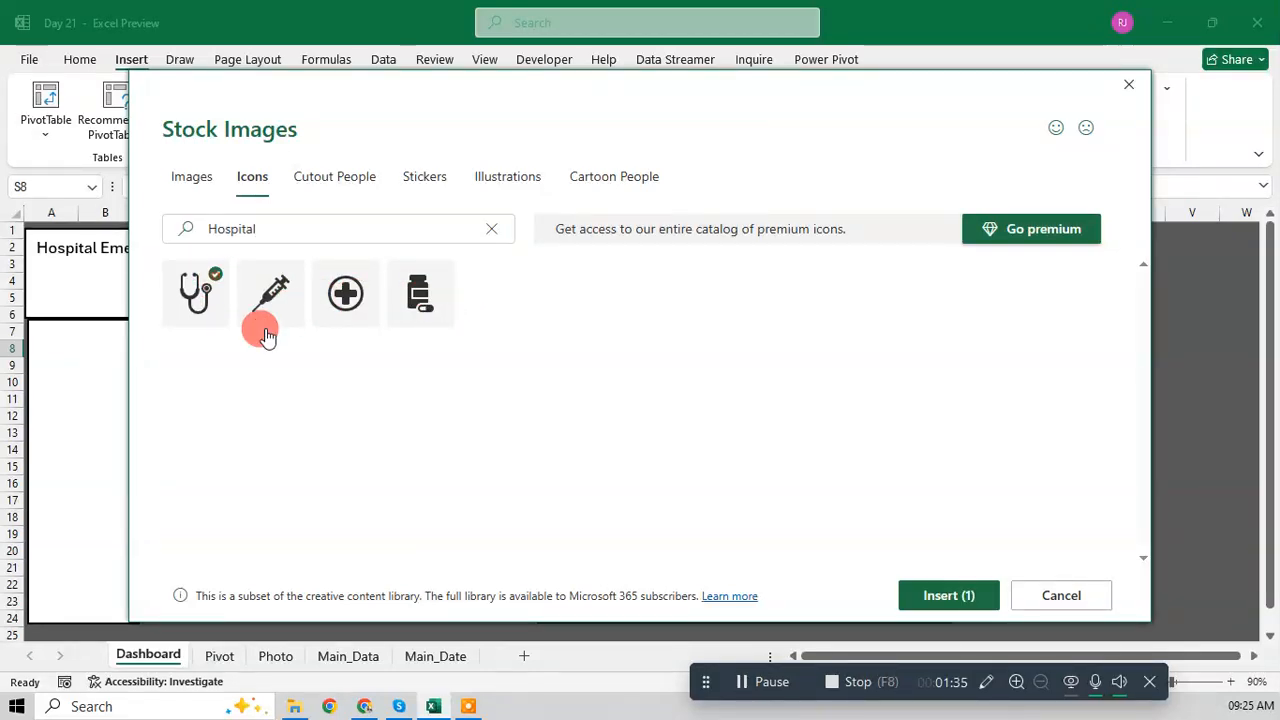
pyautogui.click(944, 603)
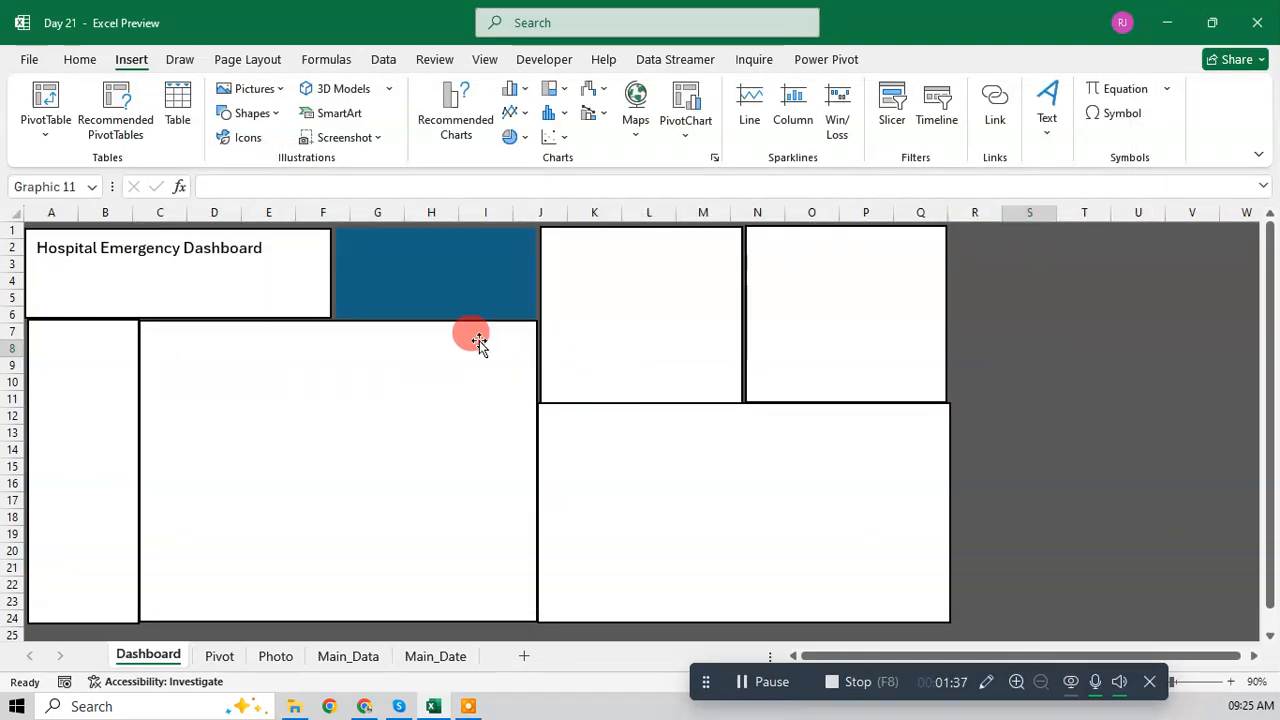
pyautogui.moveTo(985, 376); pyautogui.dragTo(300, 248)
pyautogui.press('Escape')
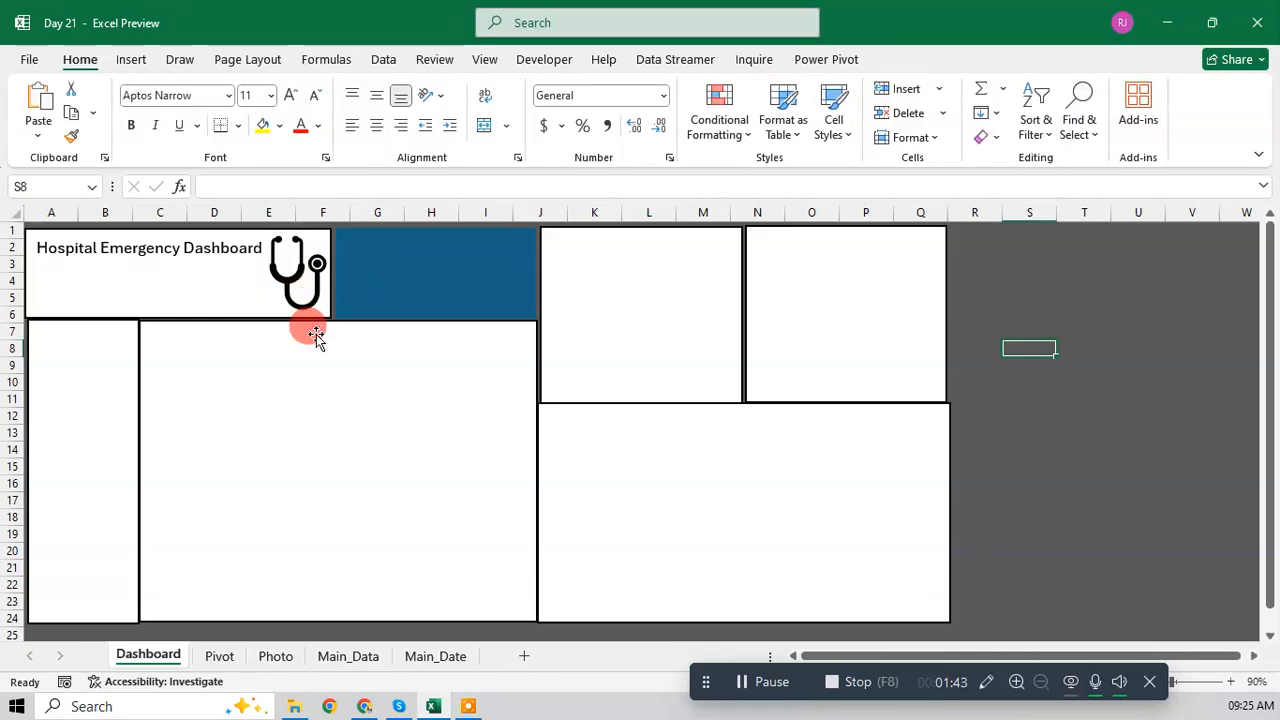
# Step: Search the stock icons for "Emergency", clear the search, and browse the icon library for another medical icon
pyautogui.click(135, 59)
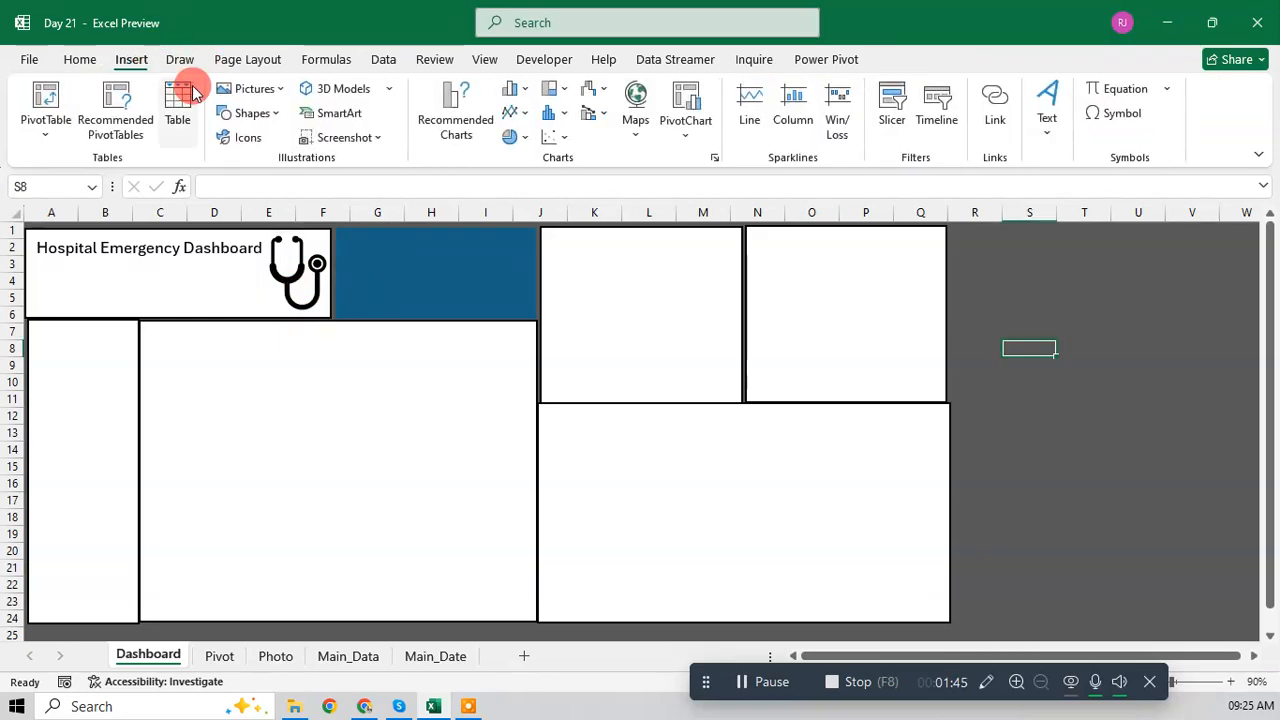
pyautogui.click(231, 142)
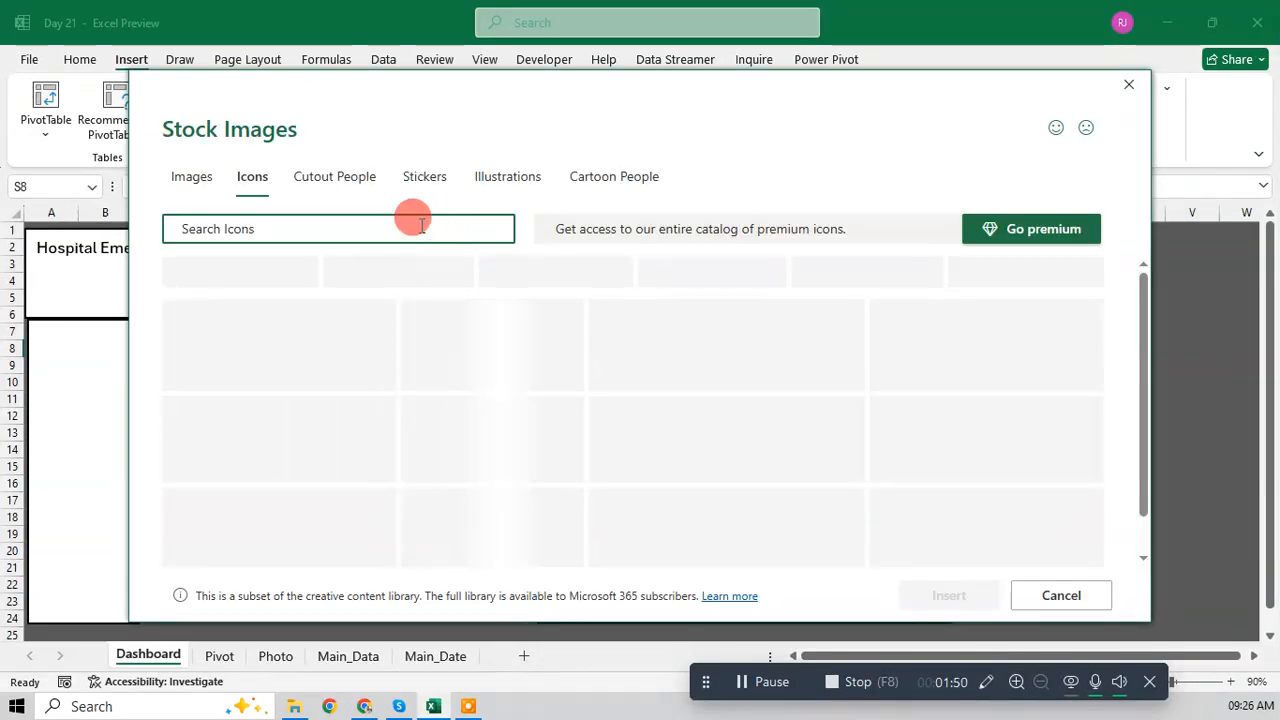
pyautogui.click(403, 216)
pyautogui.write('Emergency')
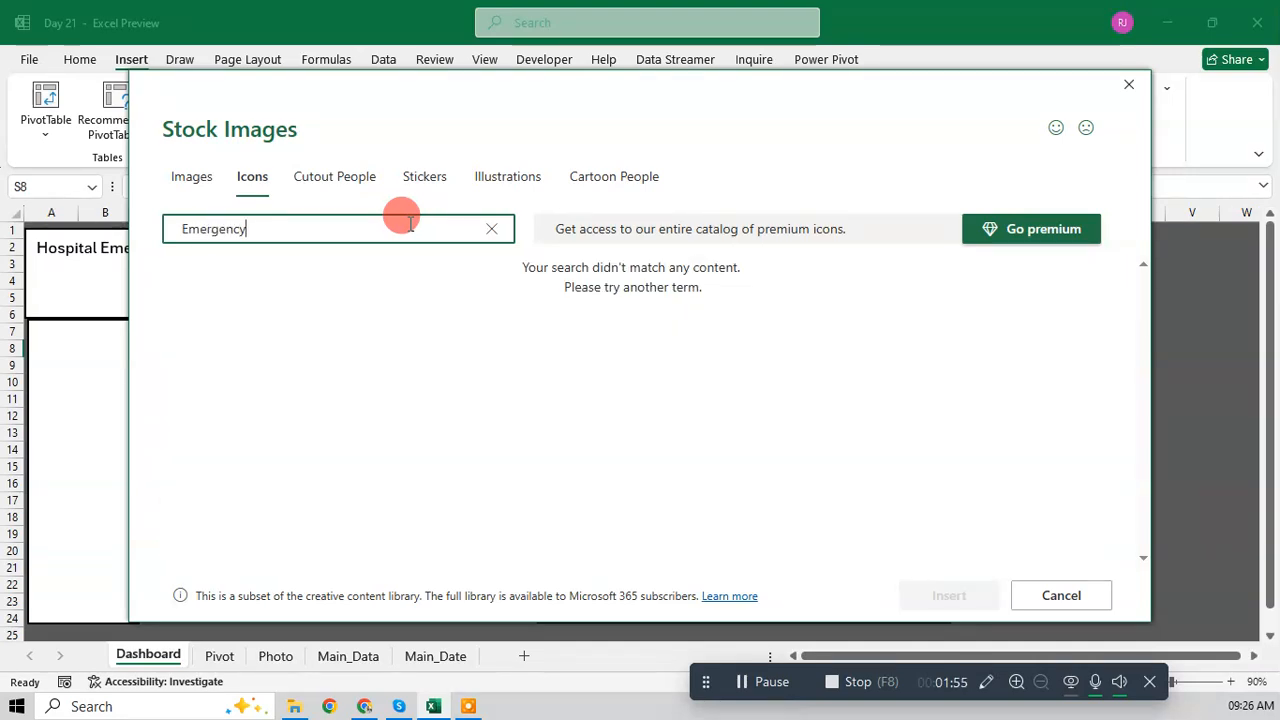
pyautogui.moveTo(384, 224); pyautogui.dragTo(2, 170)
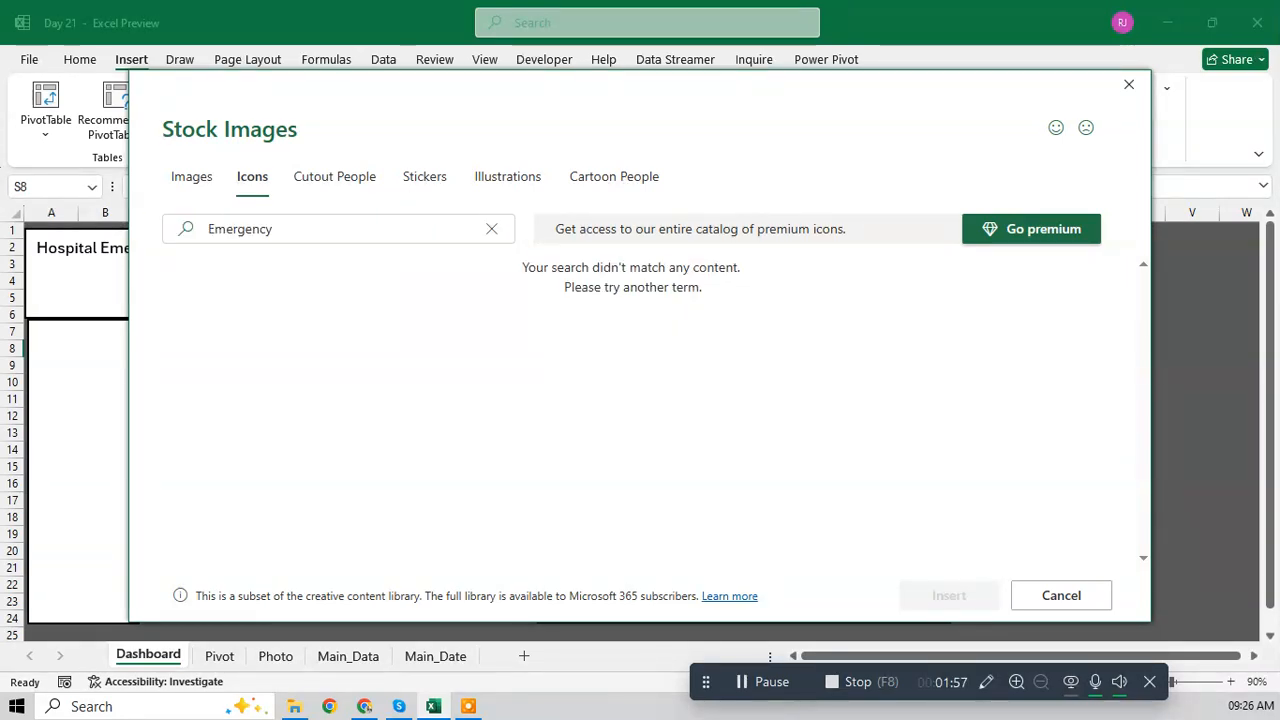
pyautogui.click(491, 228)
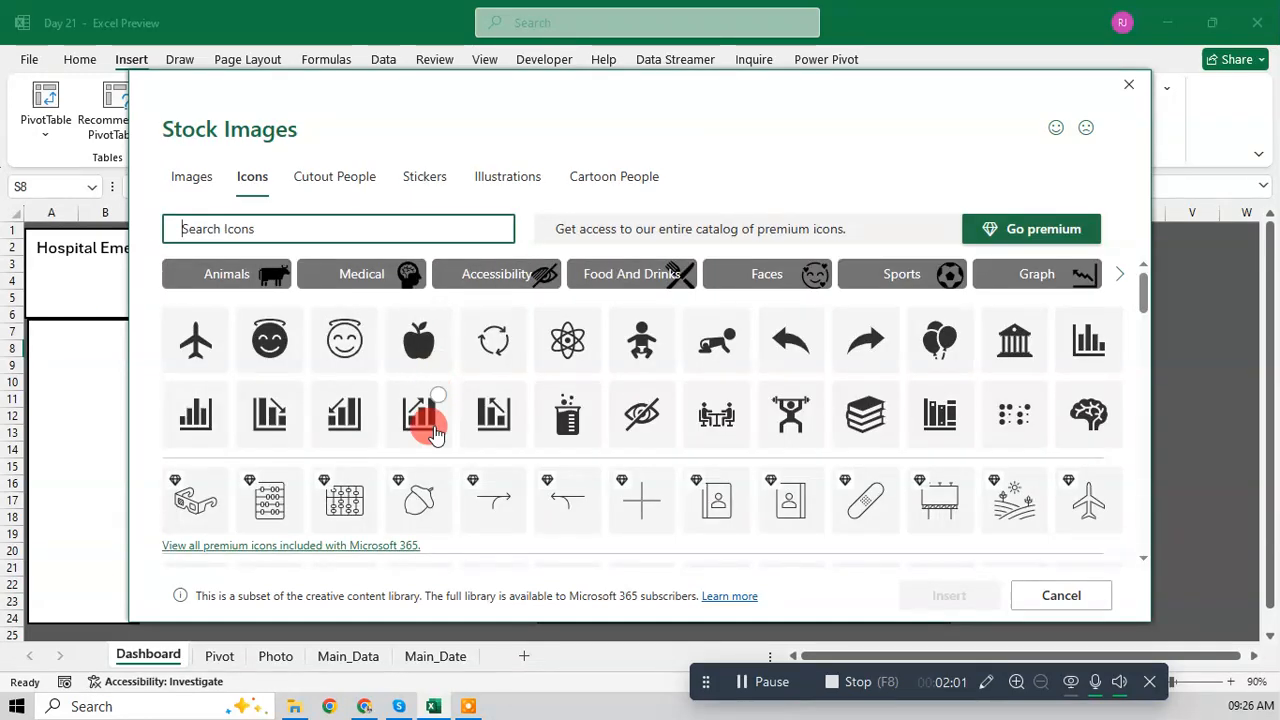
pyautogui.scroll(-3, 655, 425)
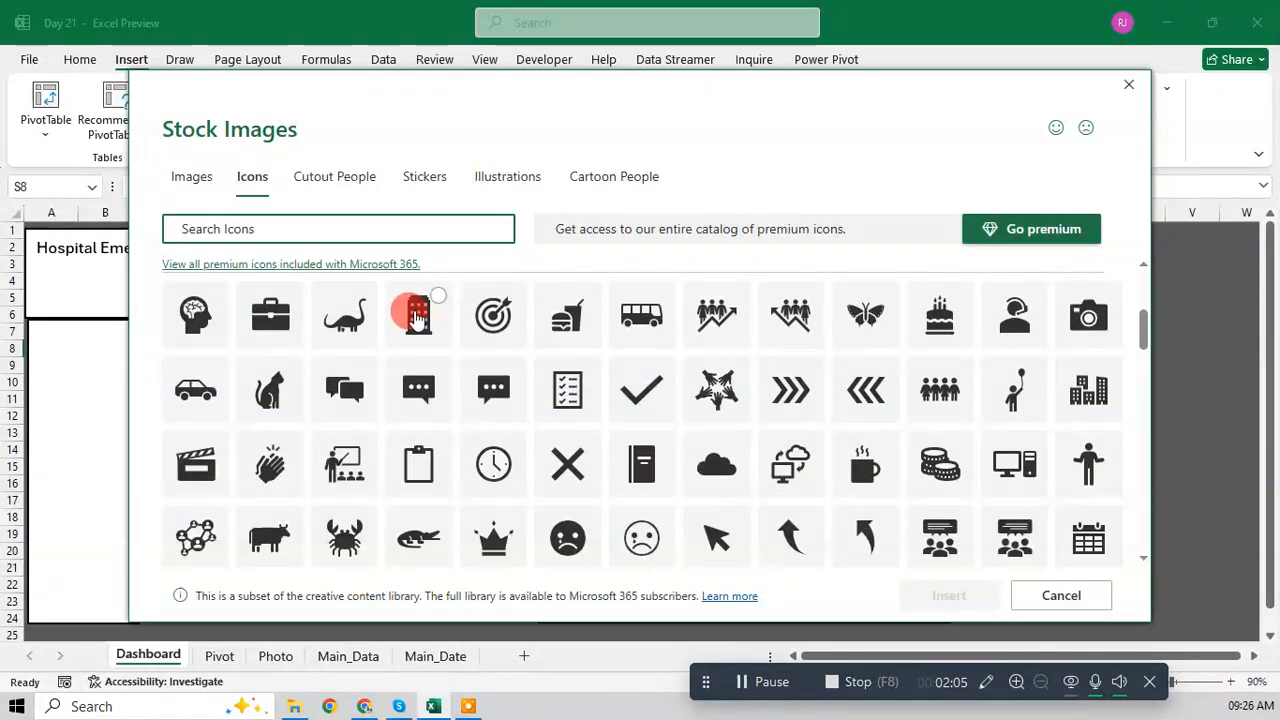
pyautogui.scroll(-10, 418, 318)
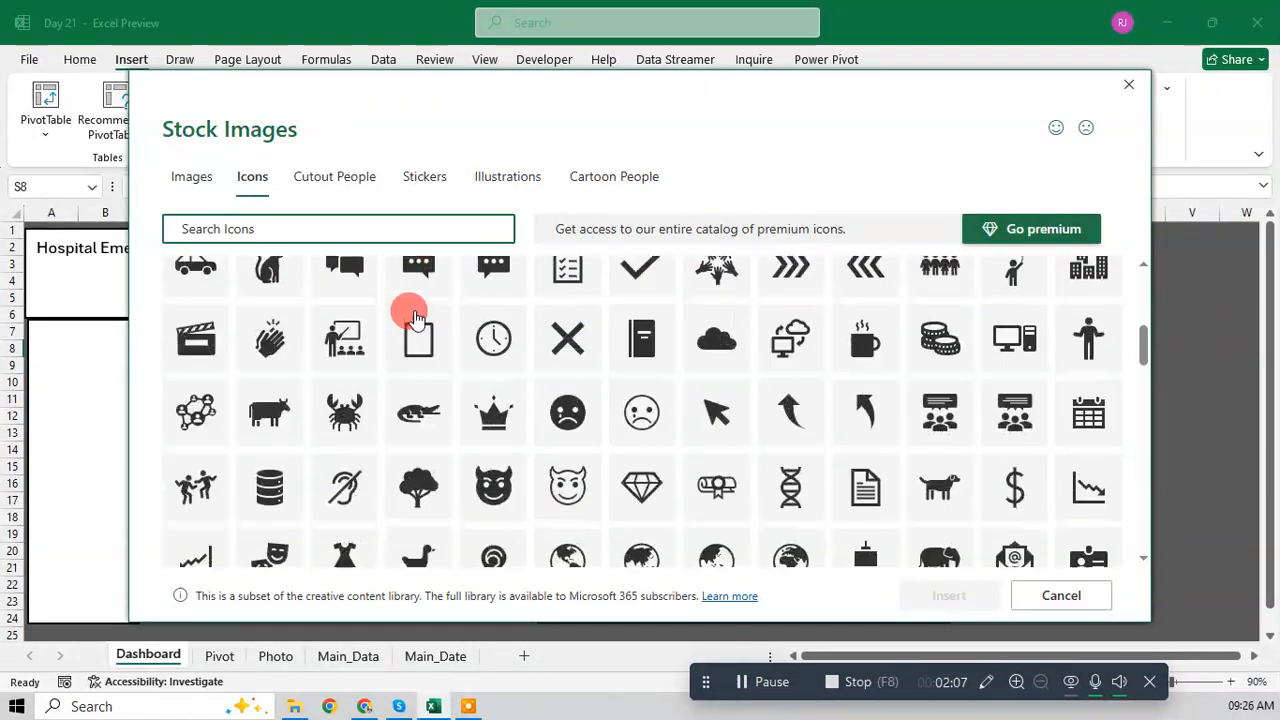
pyautogui.scroll(-3, 415, 320)
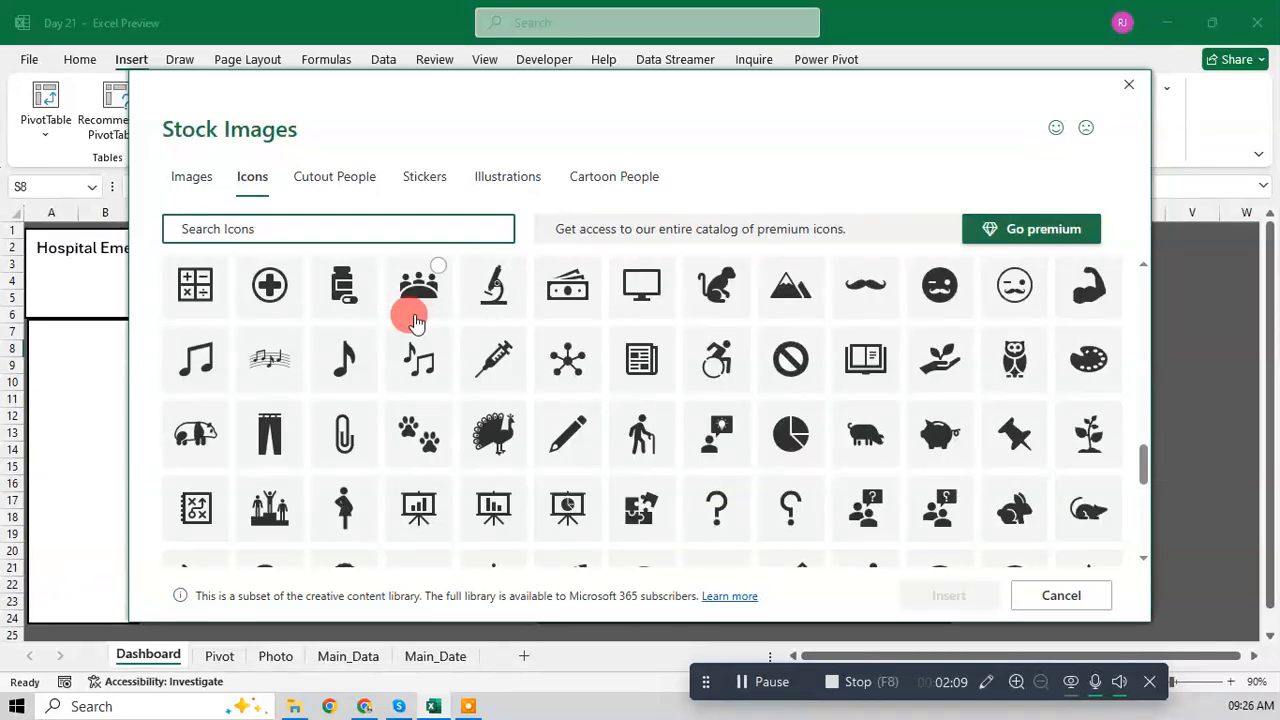
pyautogui.scroll(-5, 415, 320)
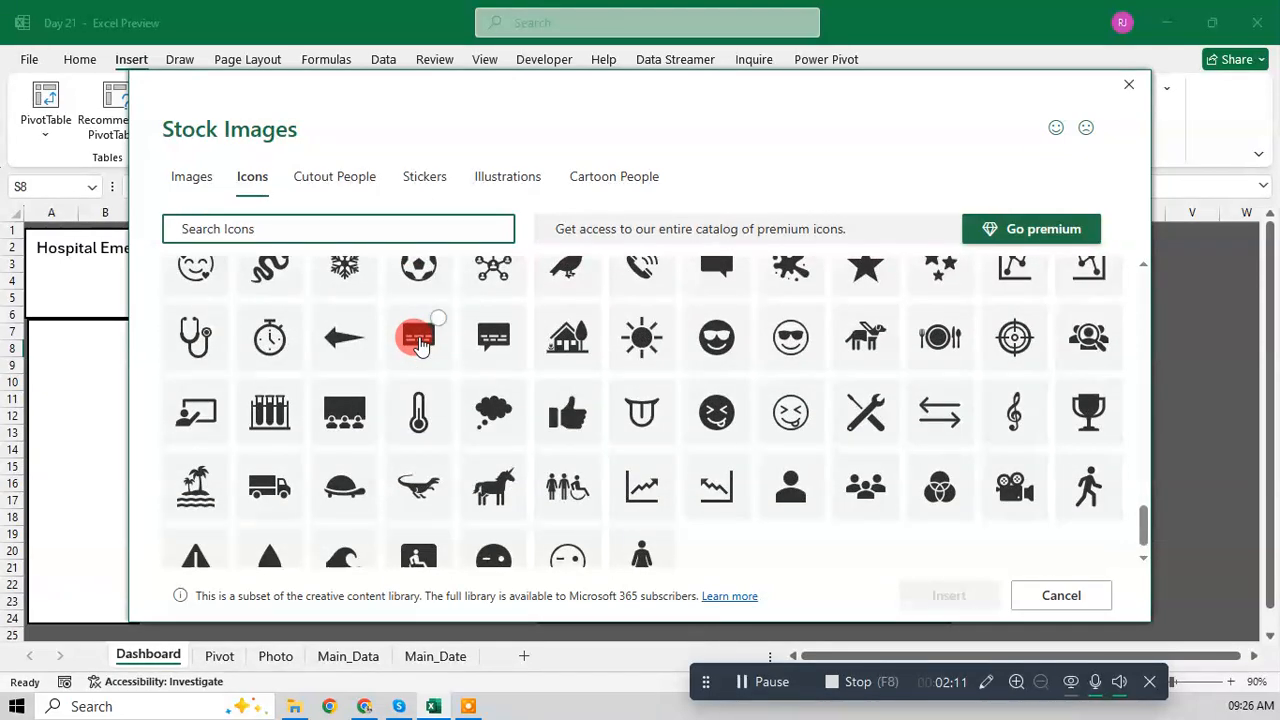
pyautogui.scroll(8, 420, 400)
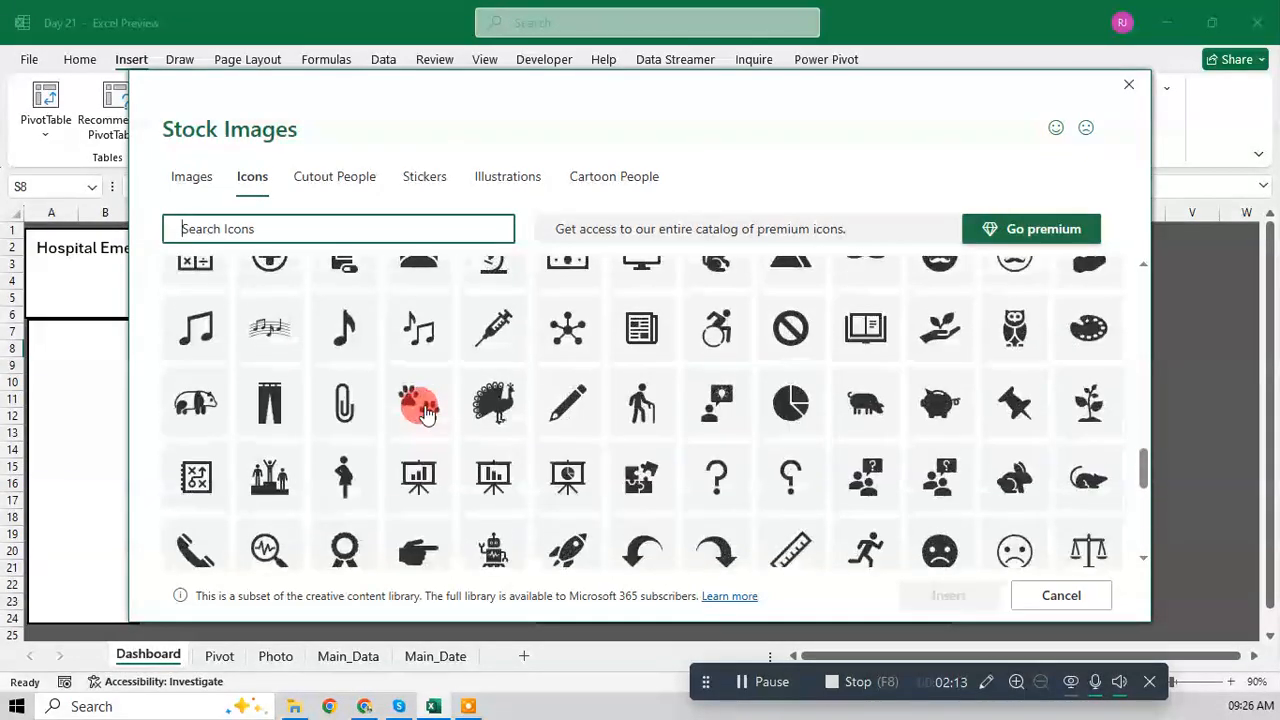
pyautogui.scroll(5, 425, 410)
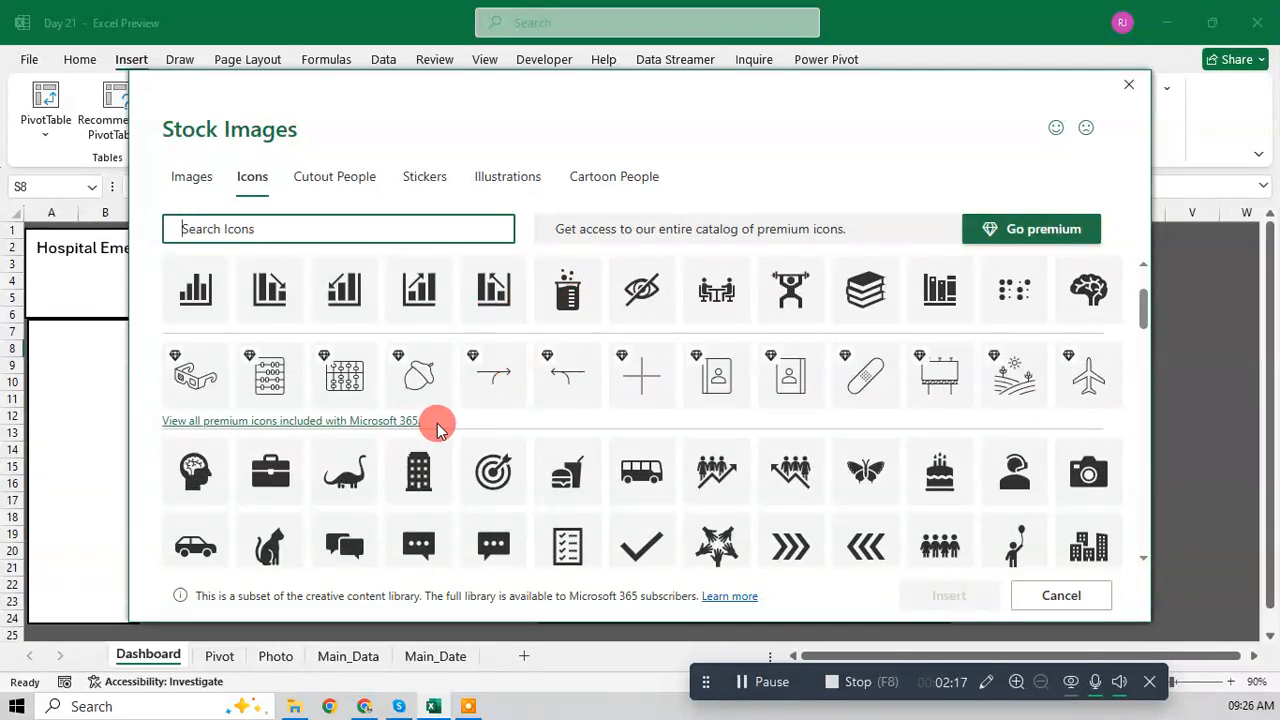
pyautogui.scroll(-1, 433, 430)
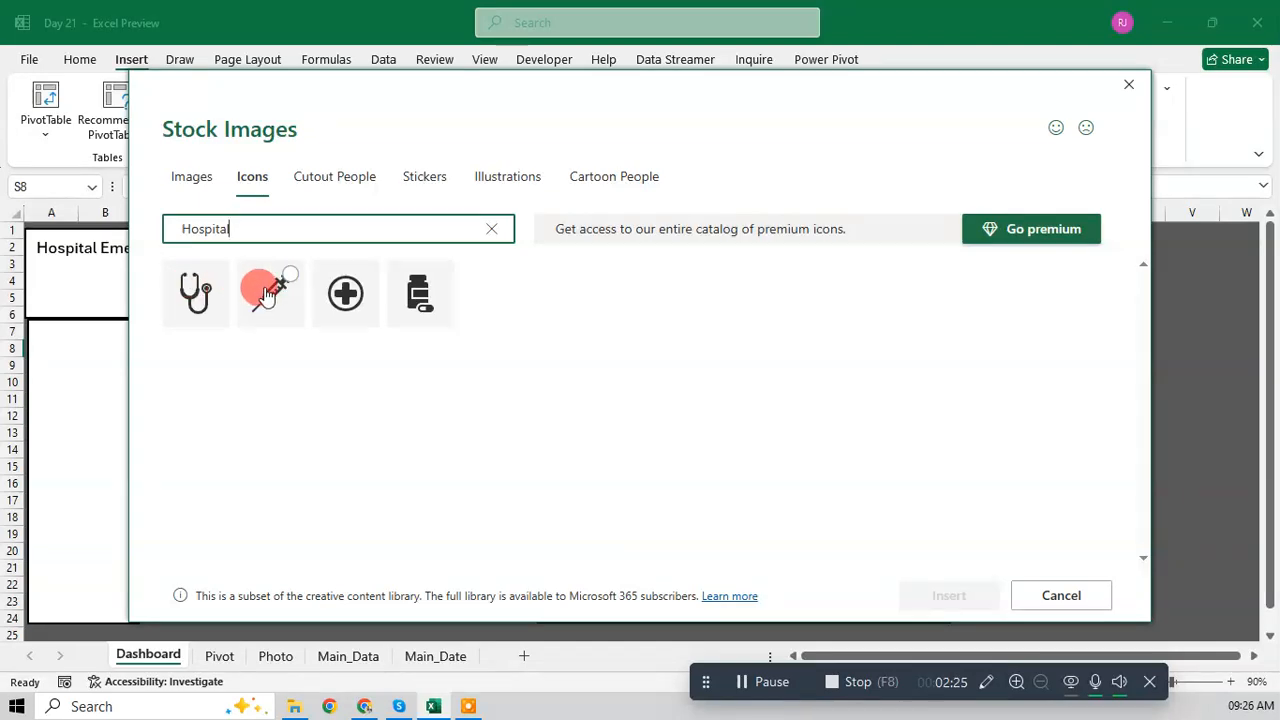
# Step: Insert the circled medical cross icon from the "Hospital" search and place it below the dashboard title, about 0.65" high and 0.95" wide
pyautogui.click(361, 284)
pyautogui.click(948, 595)
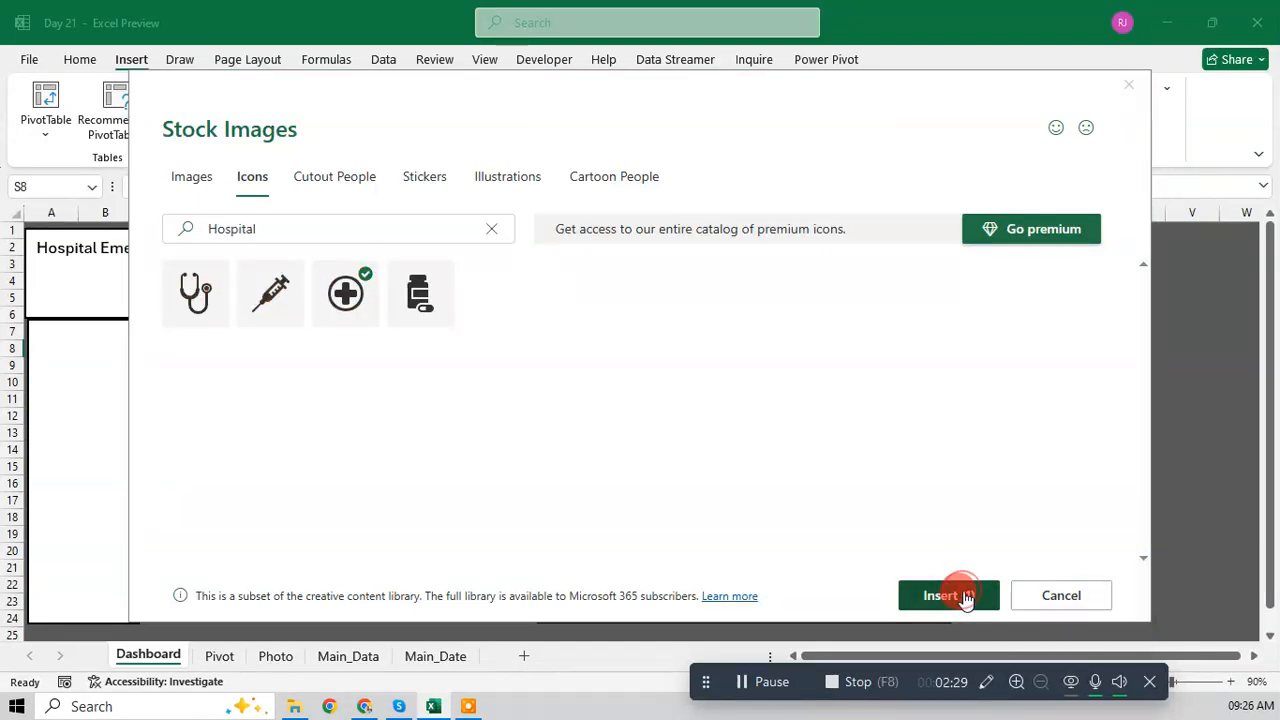
pyautogui.moveTo(1035, 380); pyautogui.dragTo(213, 259)
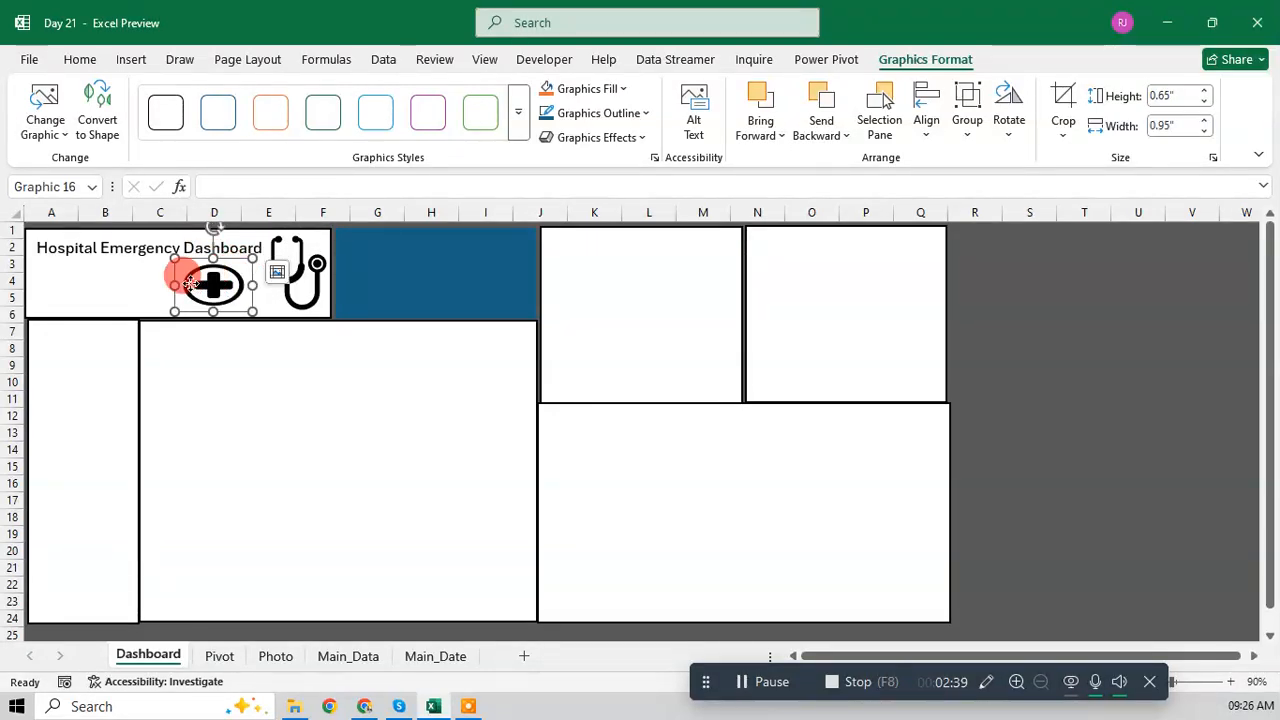
# Step: Move the circled medical cross icon beneath the start of the dashboard title, inside the title box
pyautogui.click(60, 276)
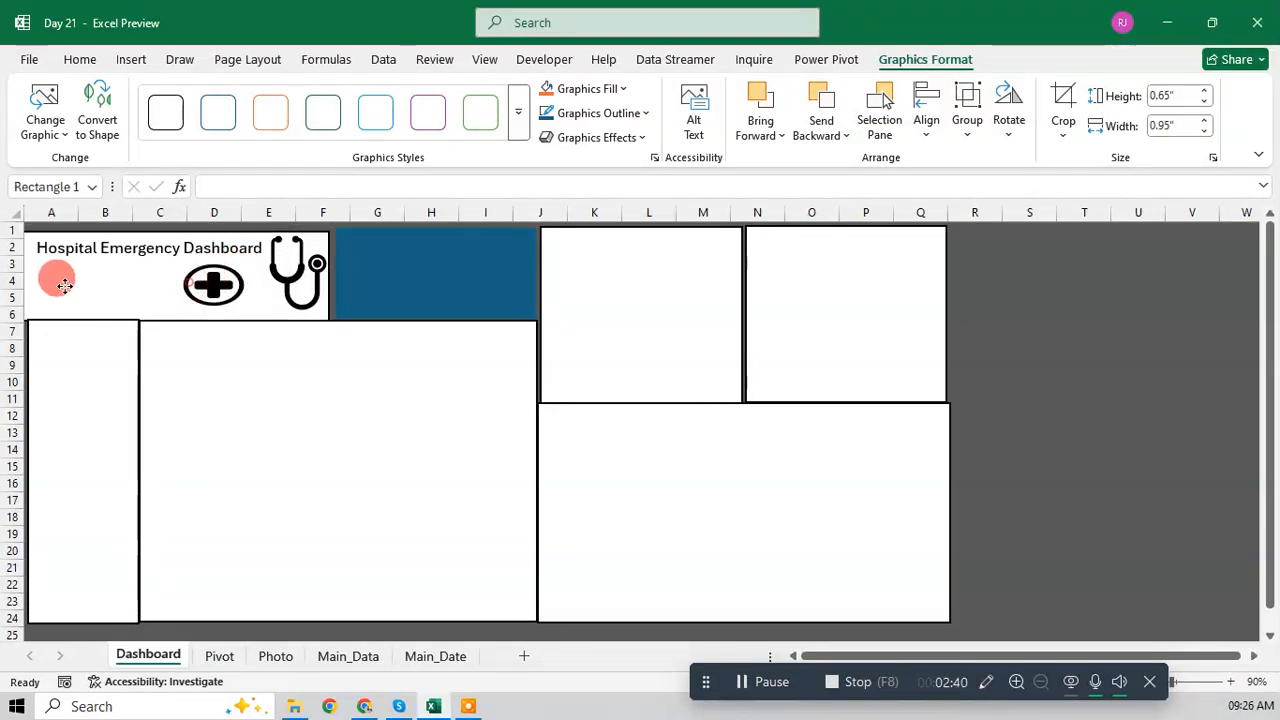
pyautogui.click(205, 276)
pyautogui.moveTo(197, 262); pyautogui.dragTo(53, 257)
pyautogui.press('Escape')
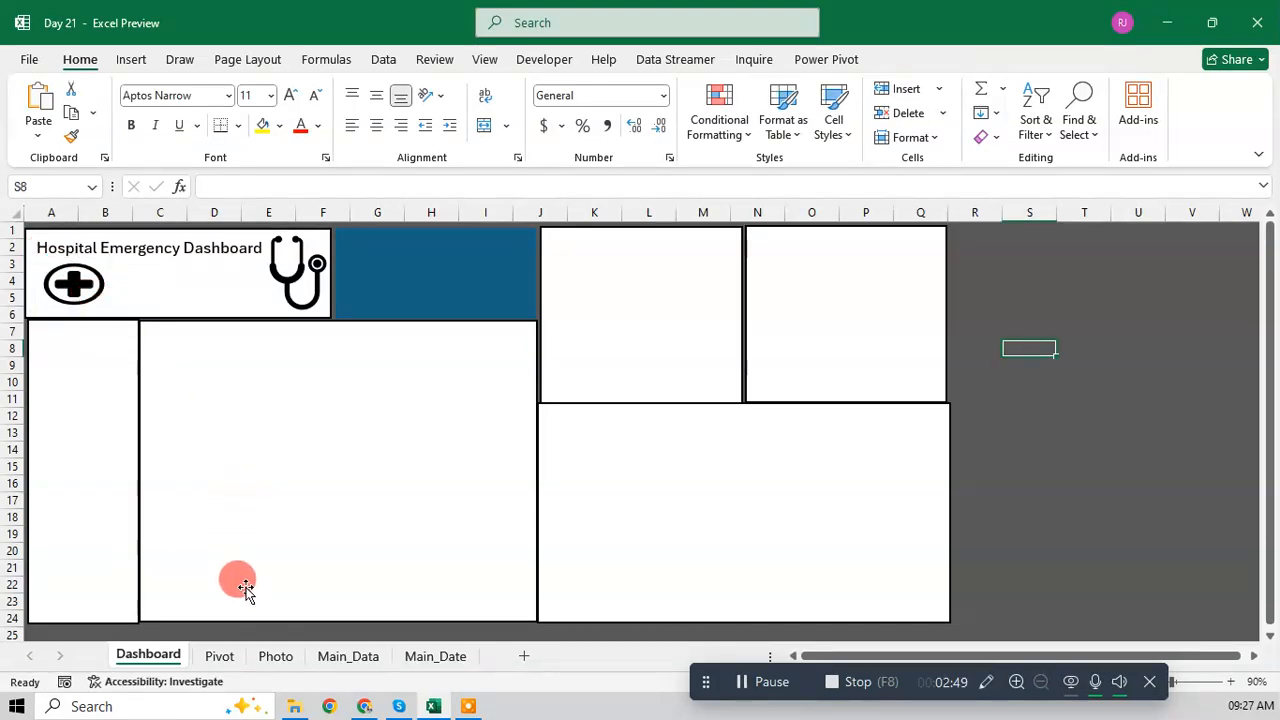
# Step: Copy all the dates from the Main_Date sheet into a new blank workbook and autofit their column
pyautogui.click(222, 656)
pyautogui.click(277, 658)
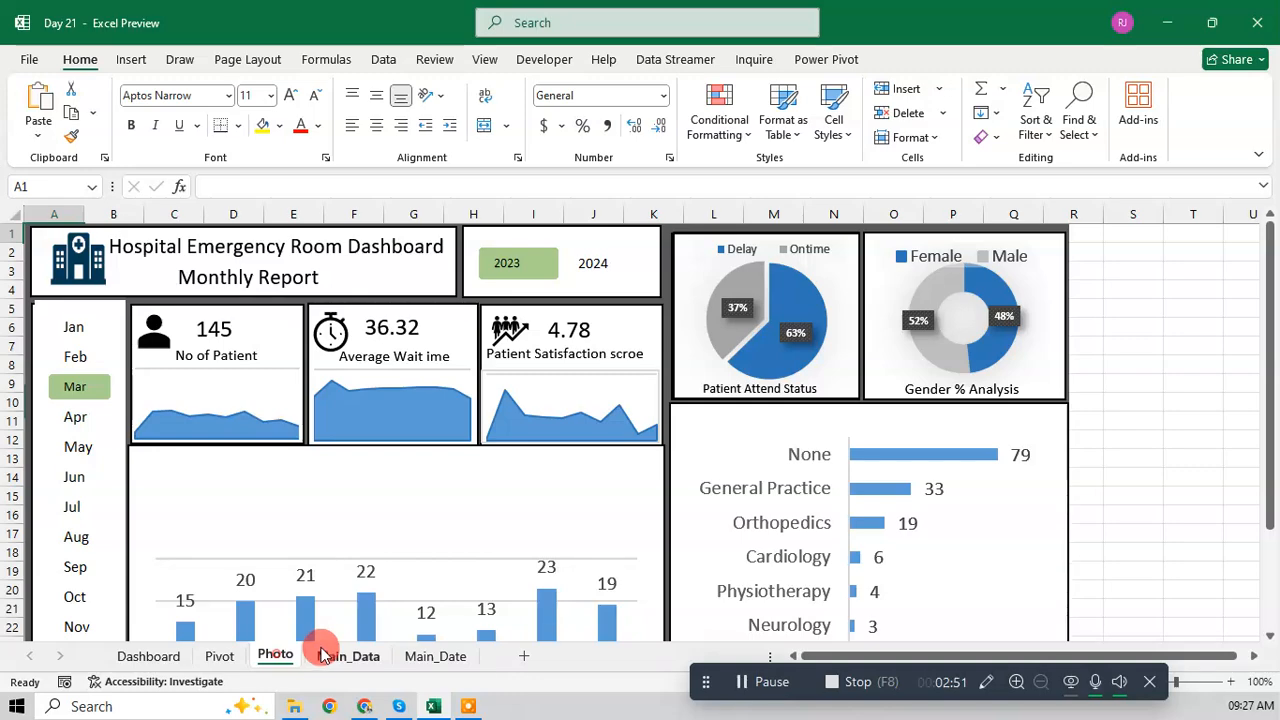
pyautogui.click(340, 656)
pyautogui.click(423, 656)
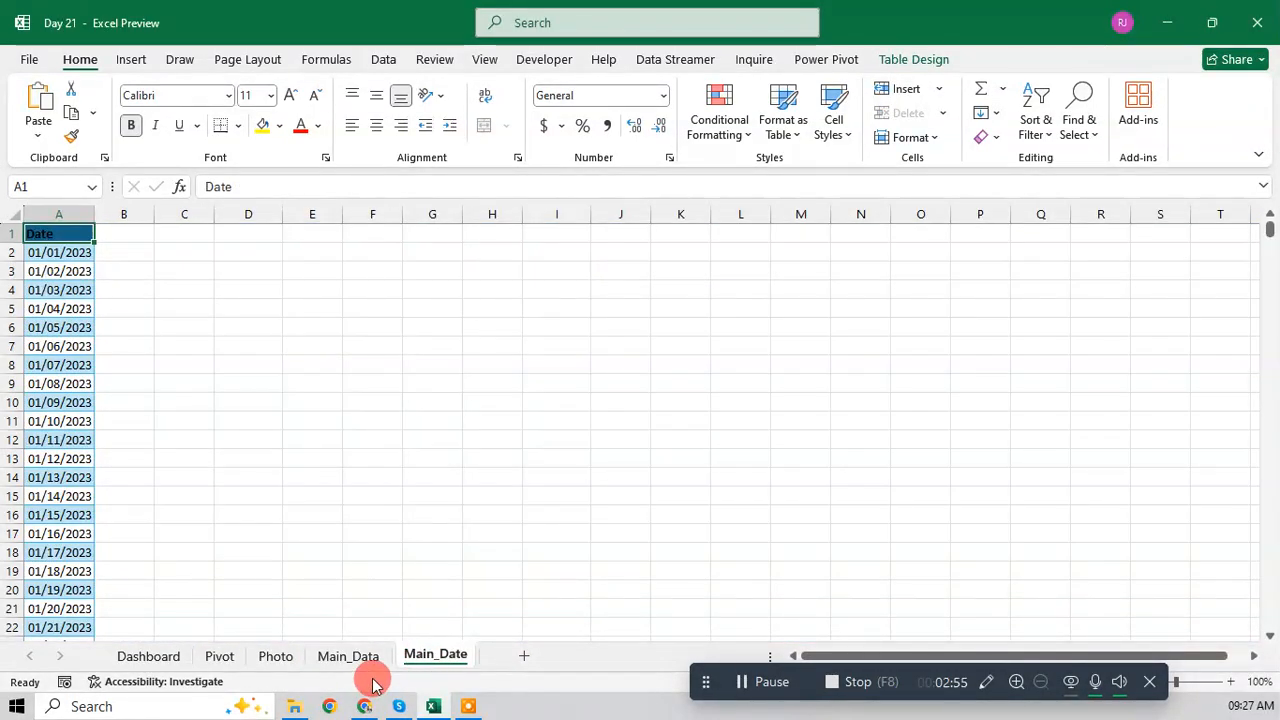
pyautogui.click(87, 273)
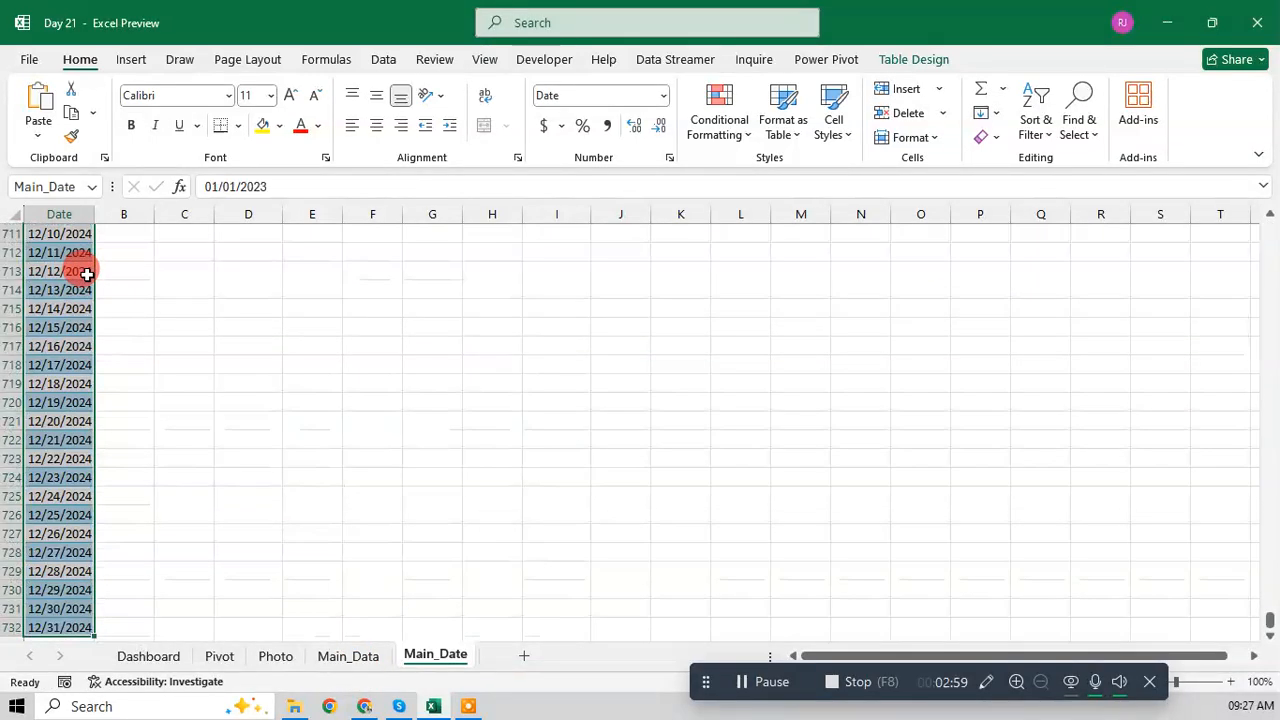
pyautogui.hotkey('ctrl', 'c')
pyautogui.hotkey('ctrl', 'n')
pyautogui.hotkey('ctrl', 'v')
pyautogui.hotkey('alt', 'h')
pyautogui.press('o')
pyautogui.press('i')
pyautogui.press('Escape')
# Step: Enter =ISNUMBER(A1) in cell B1 and fill it down beside all the copied dates
pyautogui.press('Right')
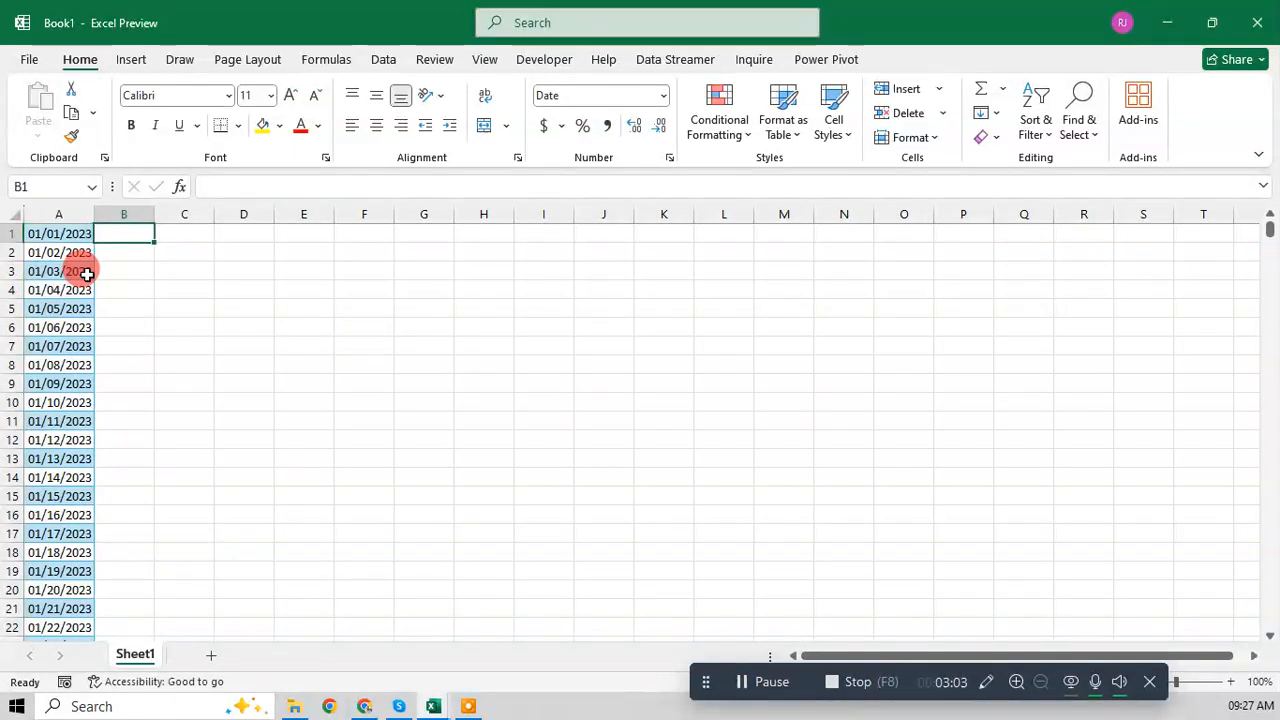
pyautogui.write('=isnu')
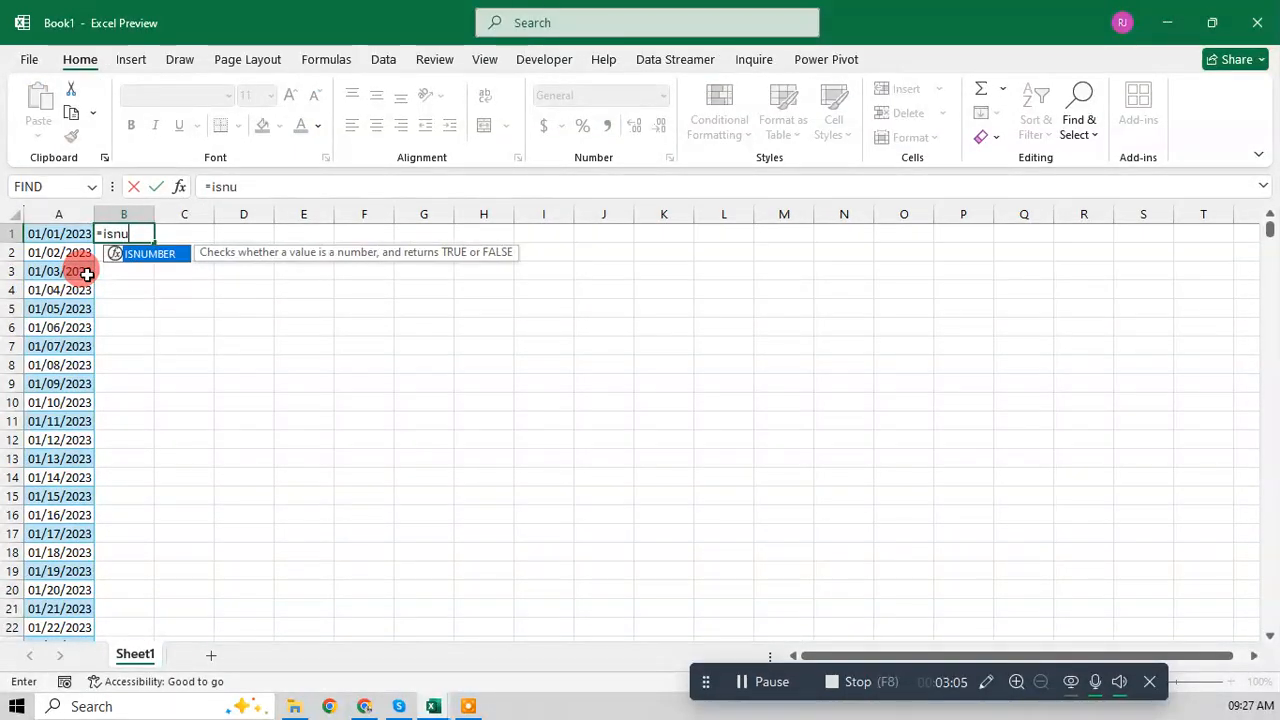
pyautogui.press('Tab')
pyautogui.press('Return')
pyautogui.hotkey('ctrl', 'Home')
pyautogui.hotkey('ctrl', 'Down')
pyautogui.press('Right')
pyautogui.hotkey('ctrl', 'shift', 'Up')
pyautogui.hotkey('ctrl', 'd')
pyautogui.hotkey('ctrl', 'Up')
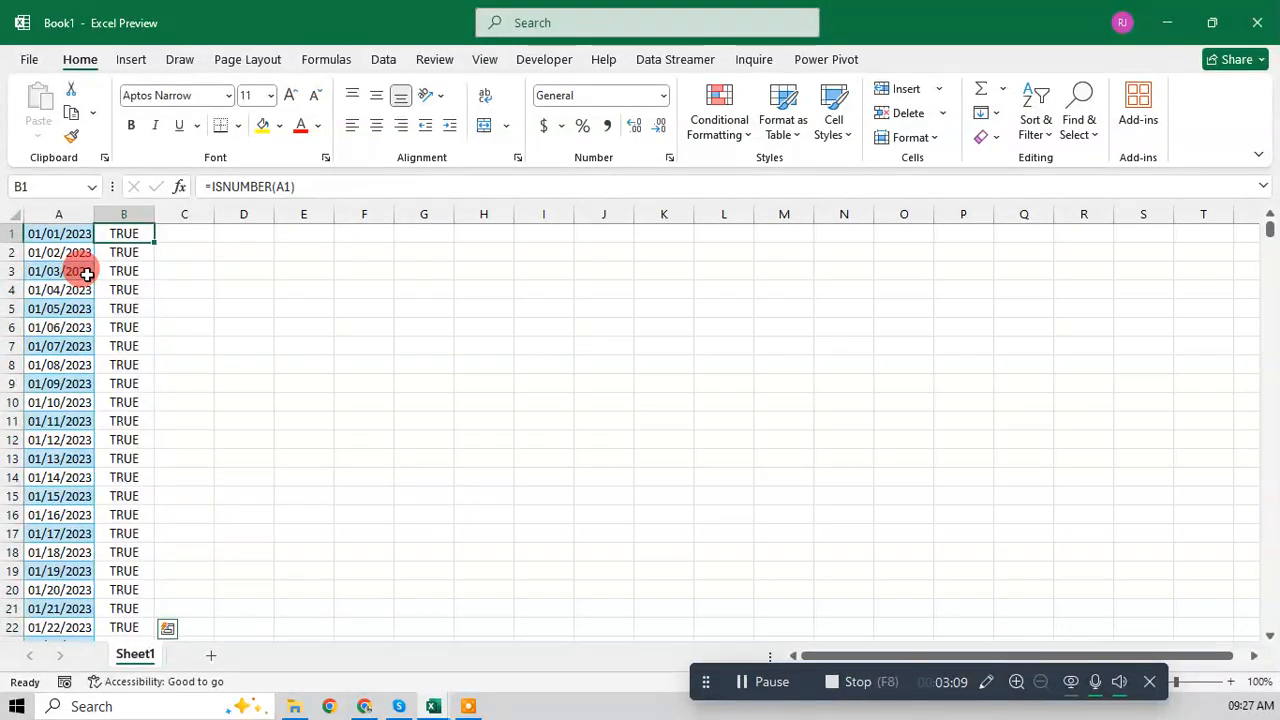
# Step: Clear all the copied dates from column A of the scratch workbook
pyautogui.press('Left')
pyautogui.hotkey('ctrl', 'shift', 'Down')
pyautogui.press('Delete')
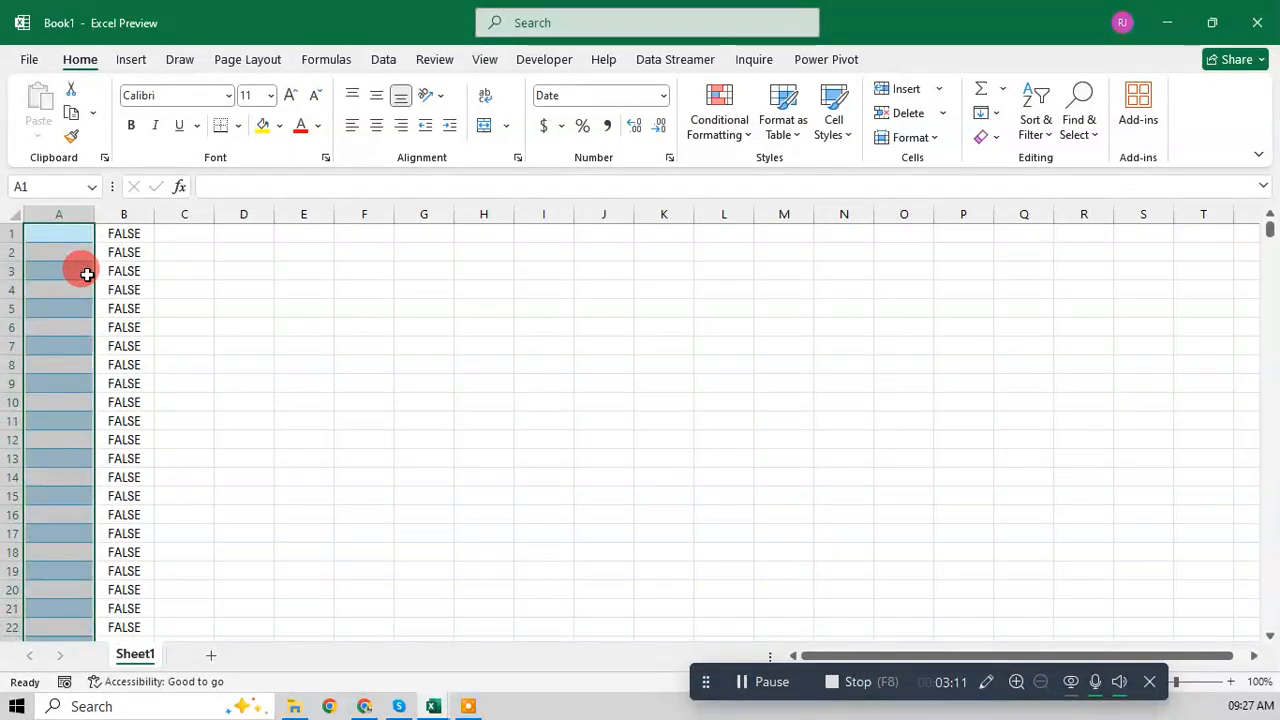
# Step: Copy the Patient Admission Date.1 values from the Main_Data sheet of Day 21 and paste them into column A of Book1
pyautogui.hotkey('alt', 'Tab')
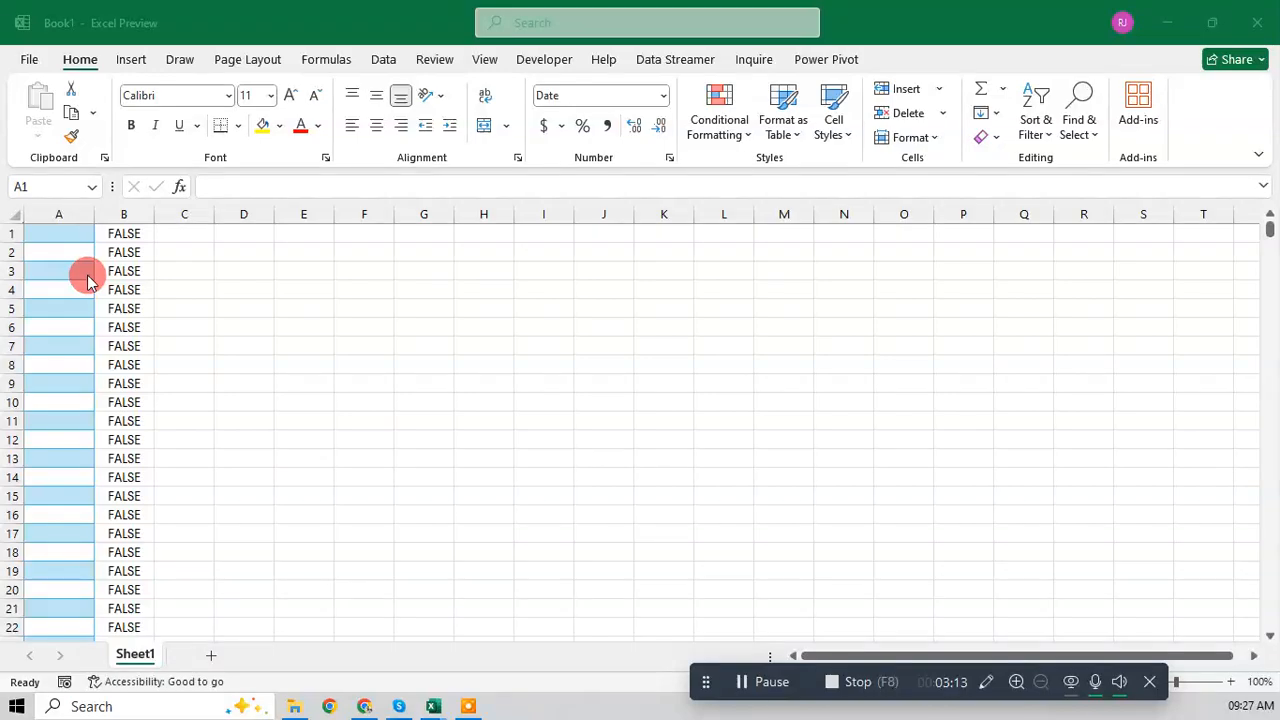
pyautogui.hotkey('alt', 'Tab')
pyautogui.hotkey('ctrl', 'pageup')
pyautogui.hotkey('ctrl', 'pageup')
pyautogui.hotkey('ctrl', 'pagedown')
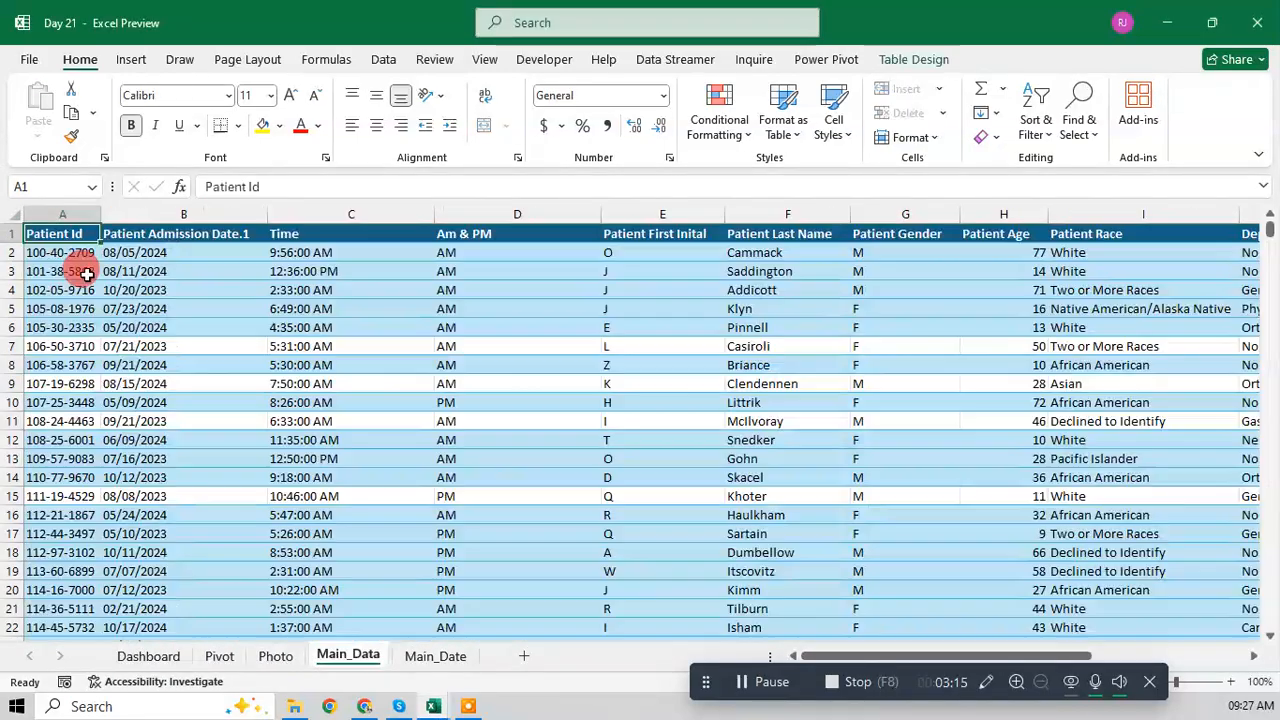
pyautogui.press('Right')
pyautogui.press('Down')
pyautogui.hotkey('ctrl', 'shift', 'Down')
pyautogui.hotkey('ctrl', 'c')
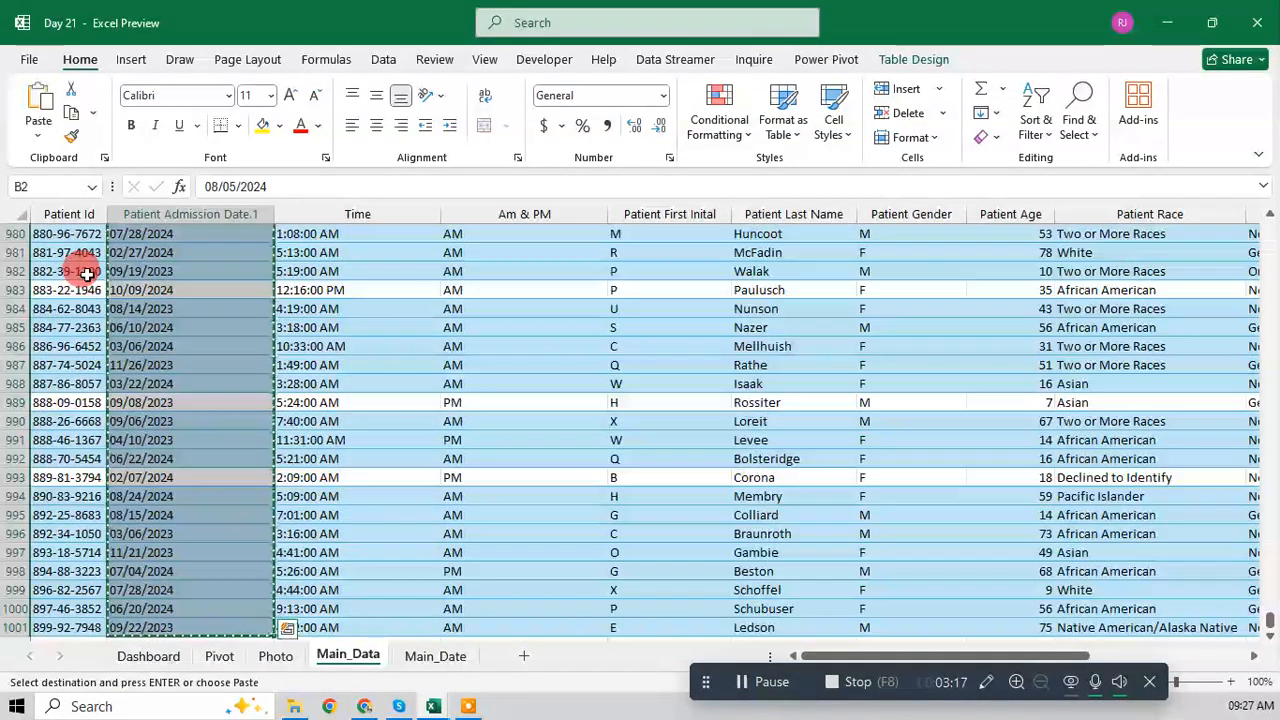
pyautogui.hotkey('alt', 'Tab')
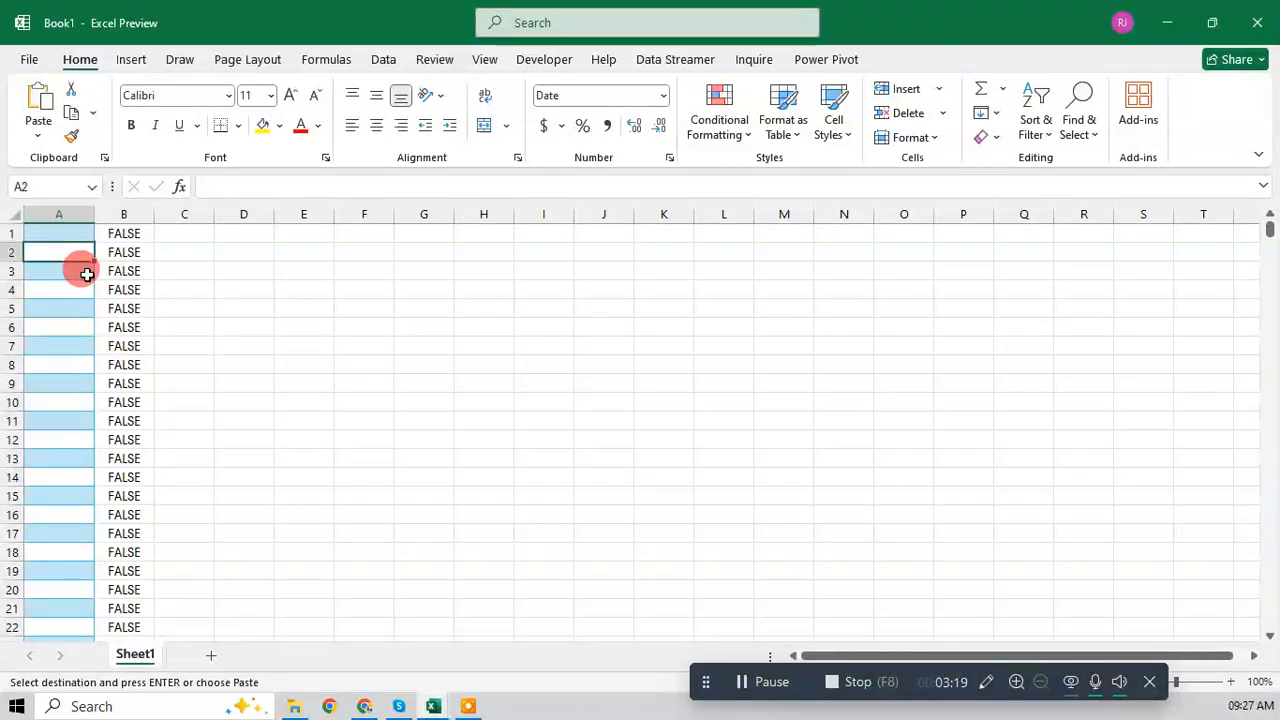
pyautogui.hotkey('ctrl', 'v')
# Step: Recheck the ISNUMBER formulas in B1 and B2 against the pasted admission dates
pyautogui.press('Right')
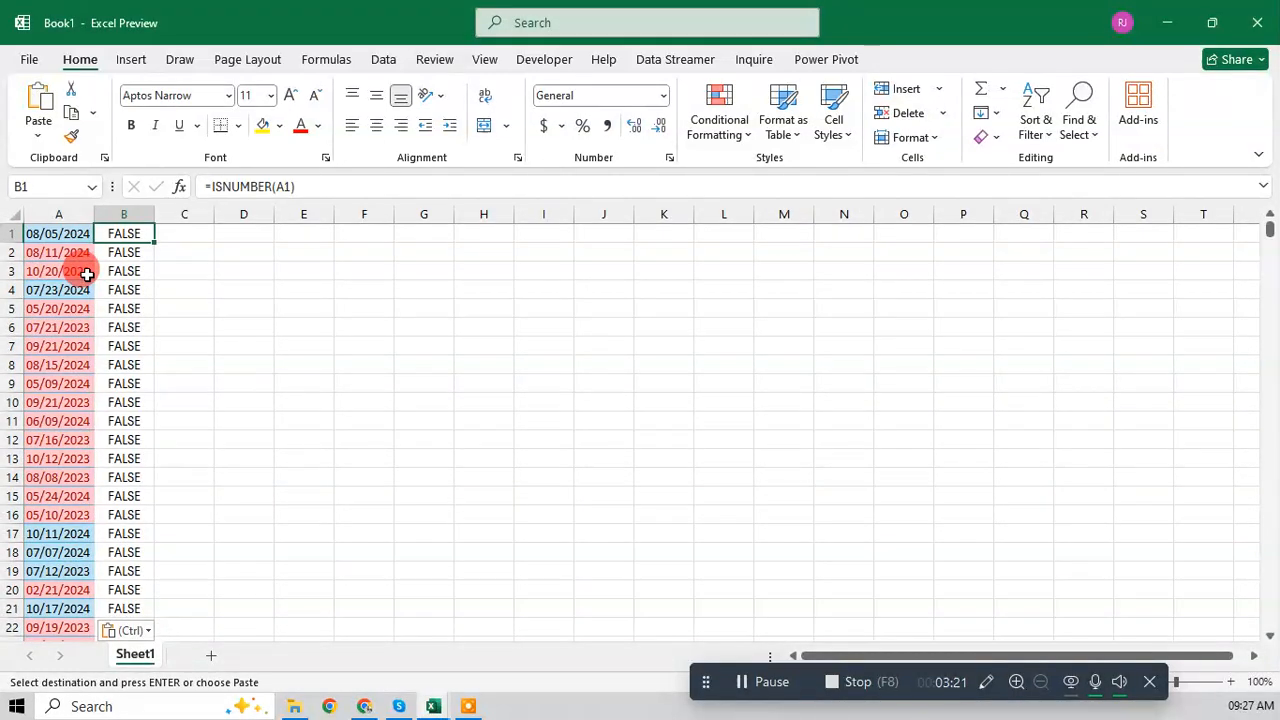
pyautogui.press('F2')
pyautogui.press('Return')
pyautogui.press('F2')
pyautogui.press('Escape')
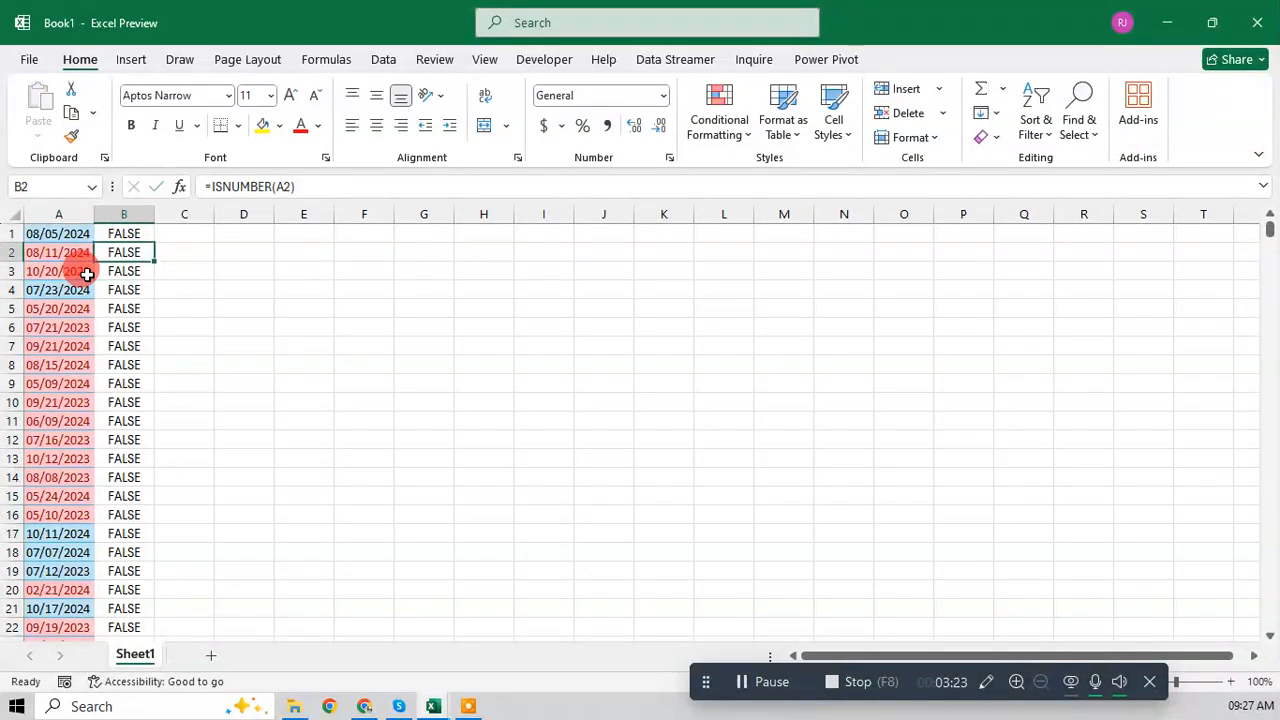
# Step: Clear the dates and check formulas from columns A and B, and close Book1 without saving
pyautogui.press('Left')
pyautogui.hotkey('ctrl', 'shift', 'Right')
pyautogui.hotkey('ctrl', 'shift', 'Down')
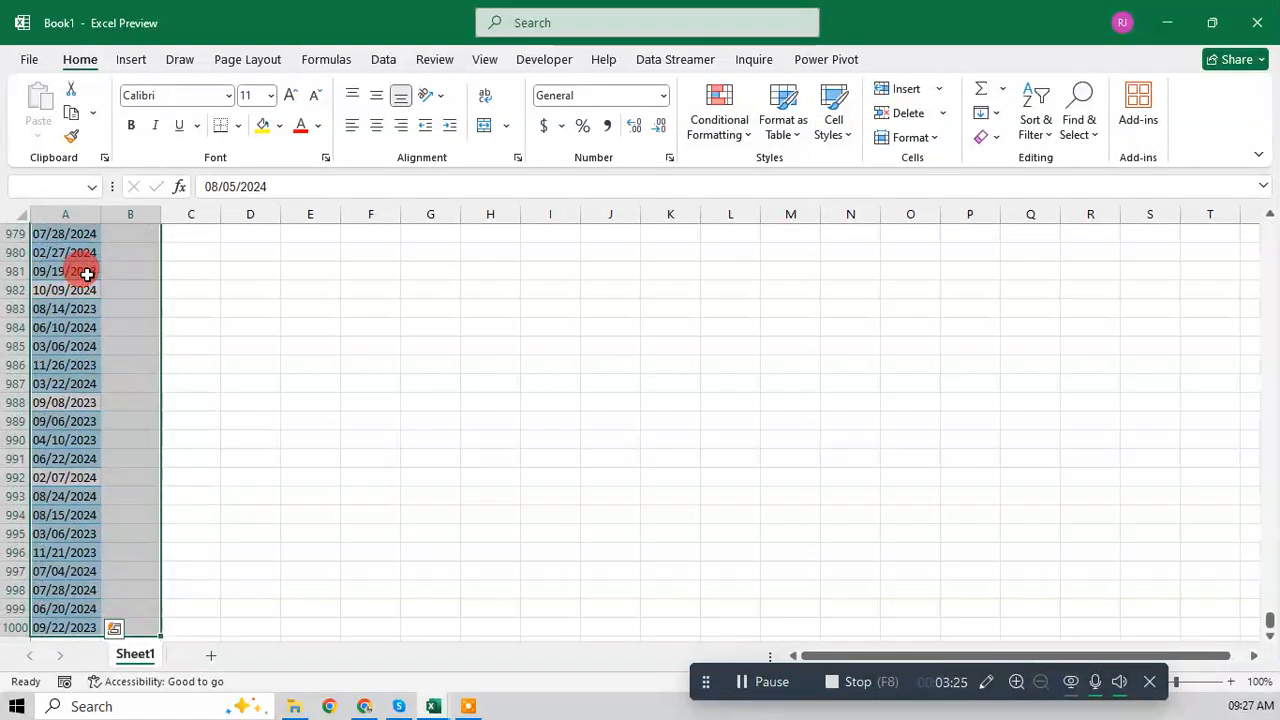
pyautogui.press('Delete')
pyautogui.click(1257, 22)
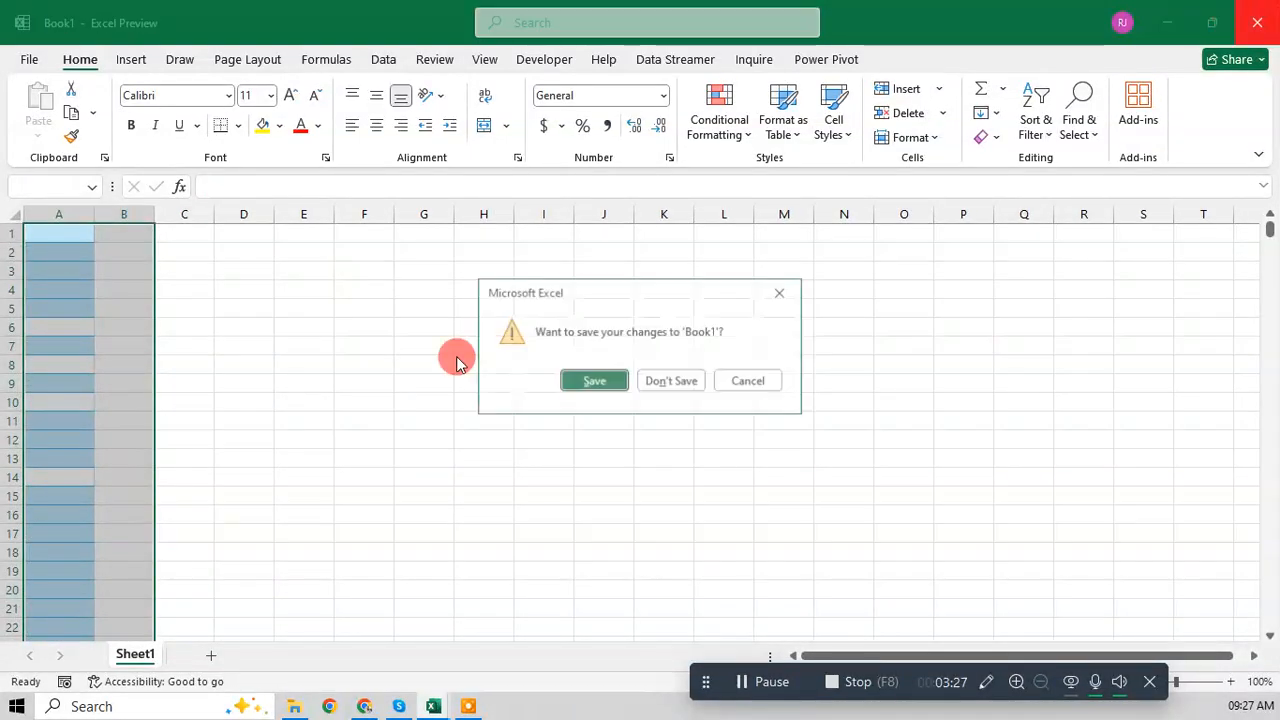
pyautogui.click(680, 383)
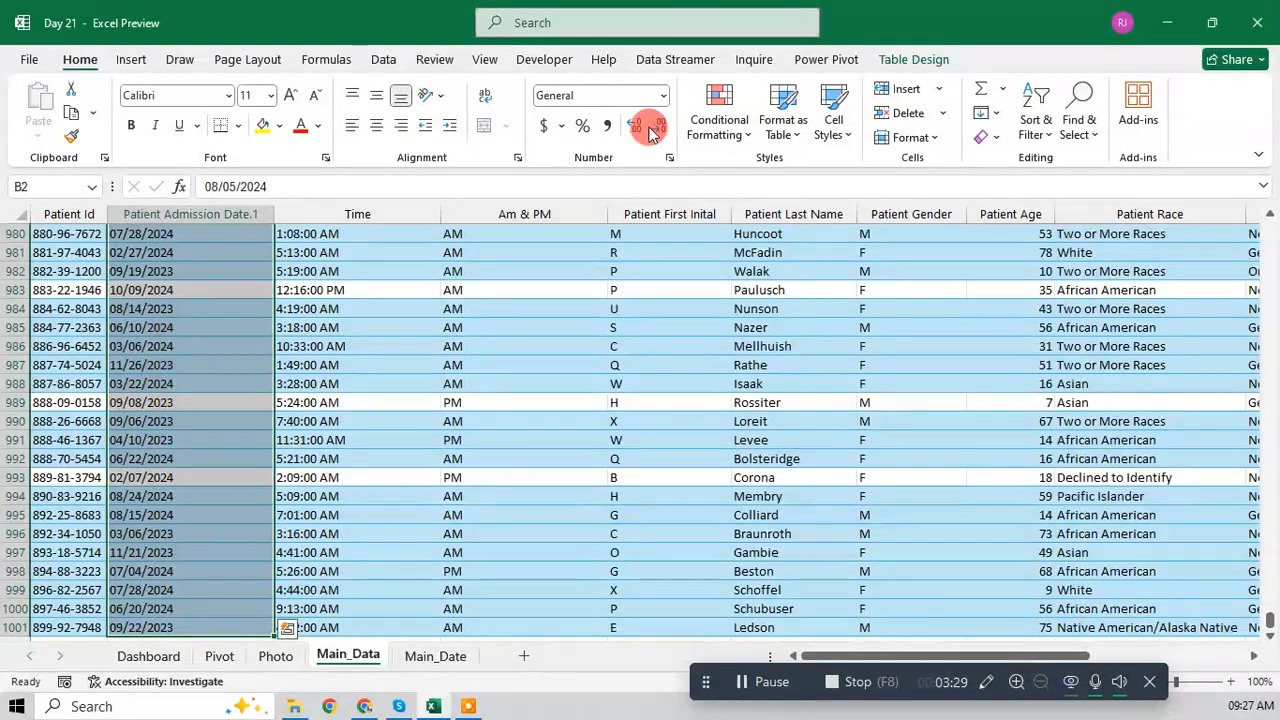
# Step: Convert the Patient Admission Date.1 column on Main_Data to real dates using Text to Columns with the Delimited option
pyautogui.click(388, 55)
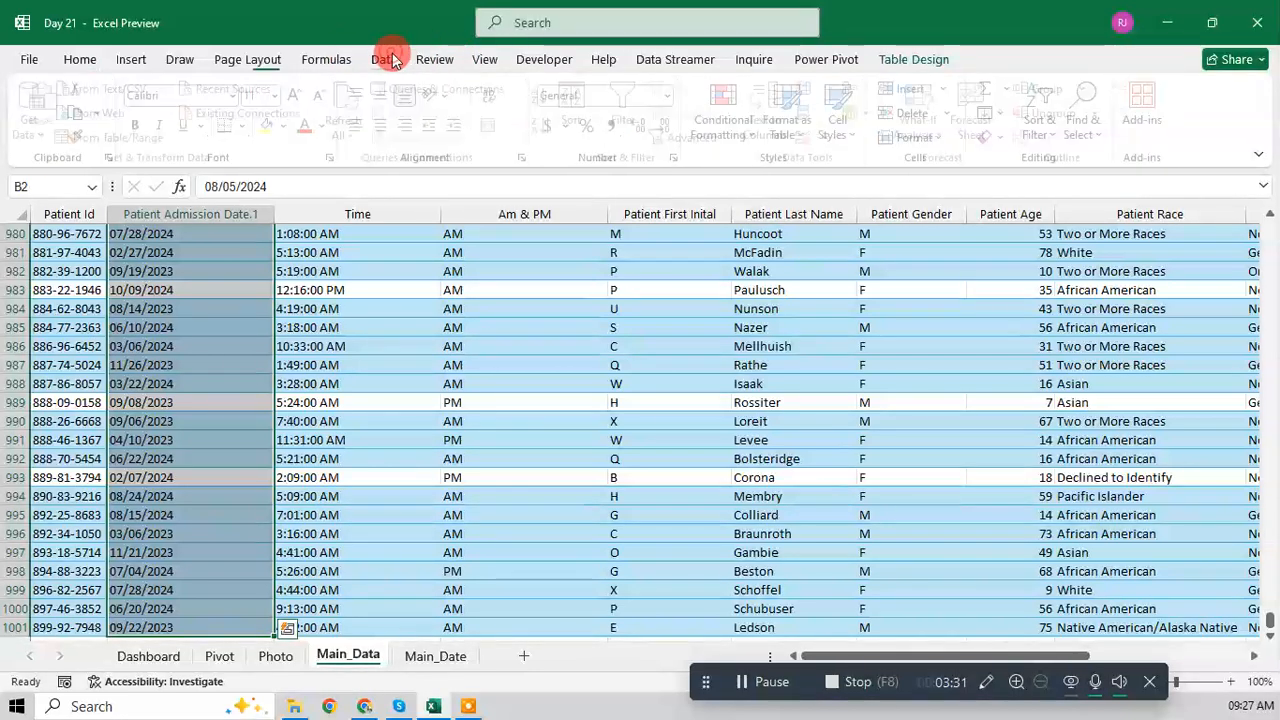
pyautogui.click(772, 119)
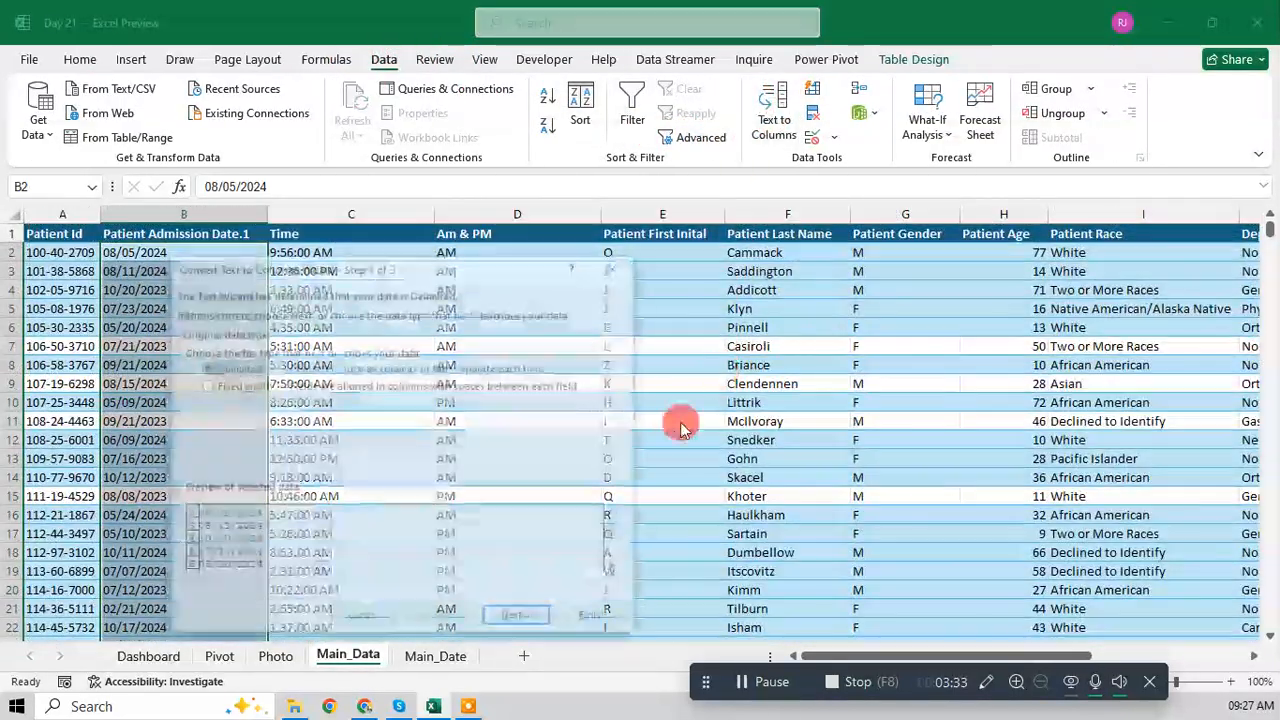
pyautogui.click(516, 621)
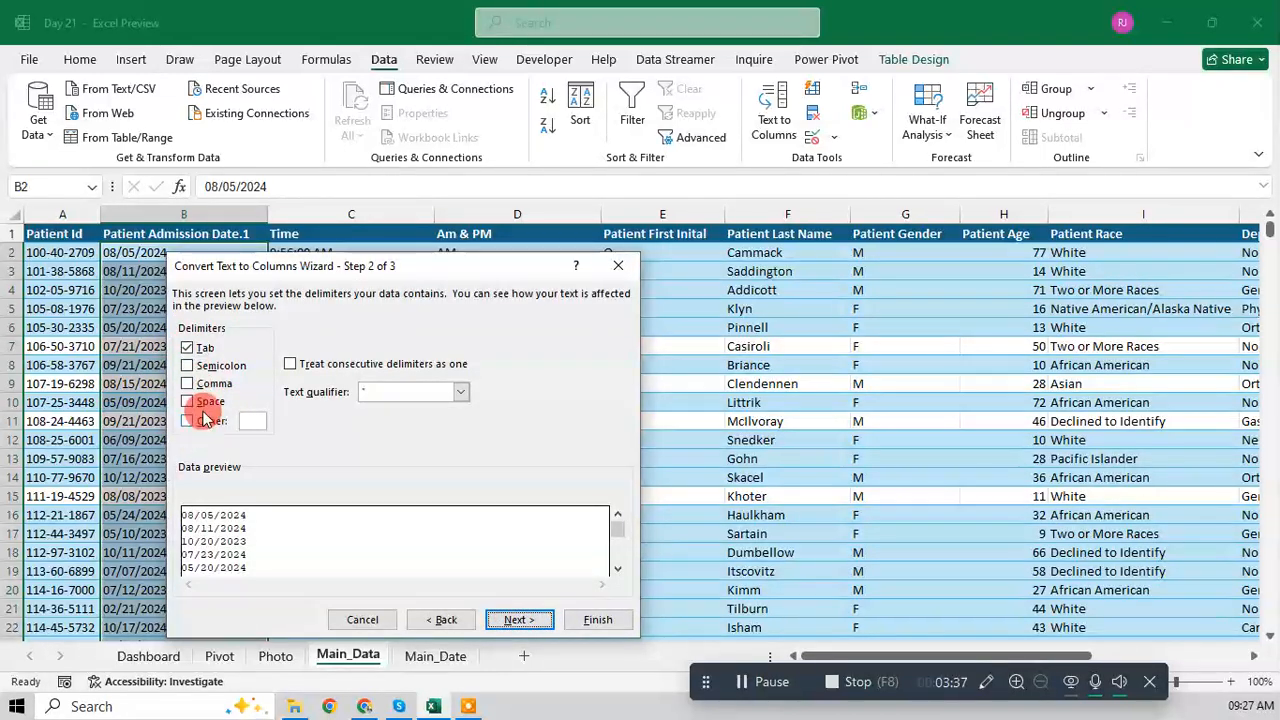
pyautogui.click(440, 619)
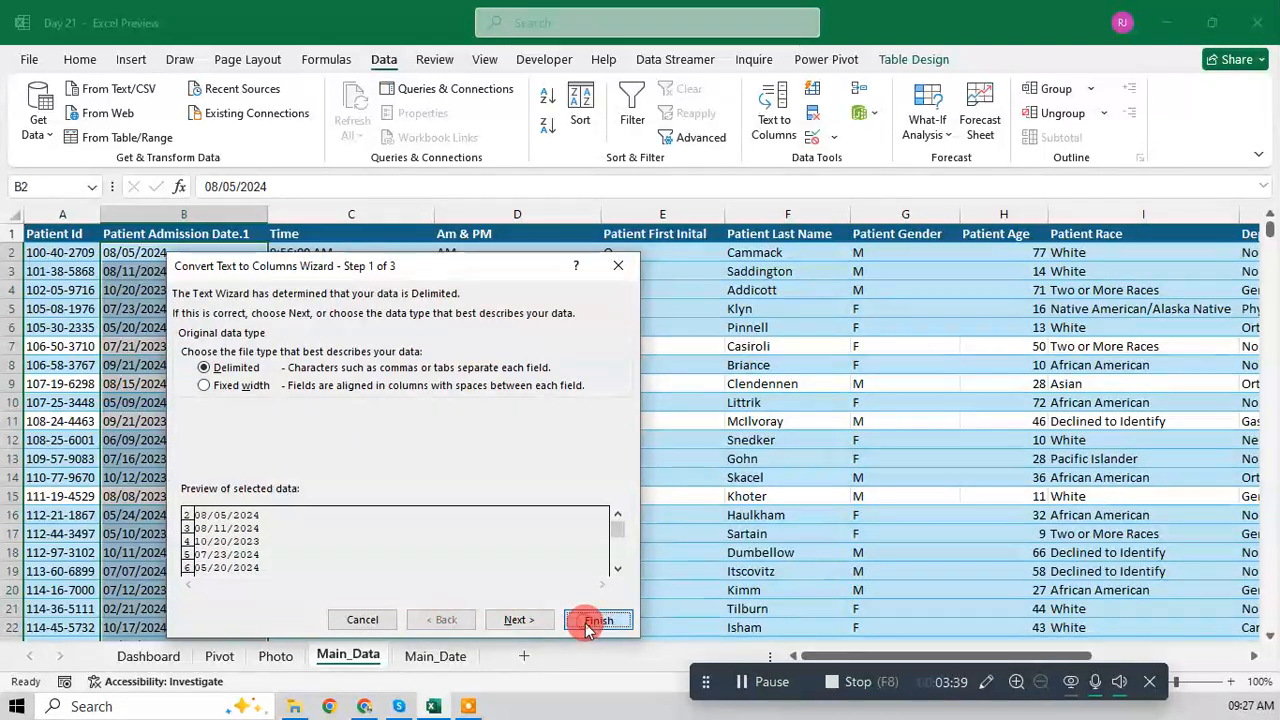
pyautogui.click(589, 619)
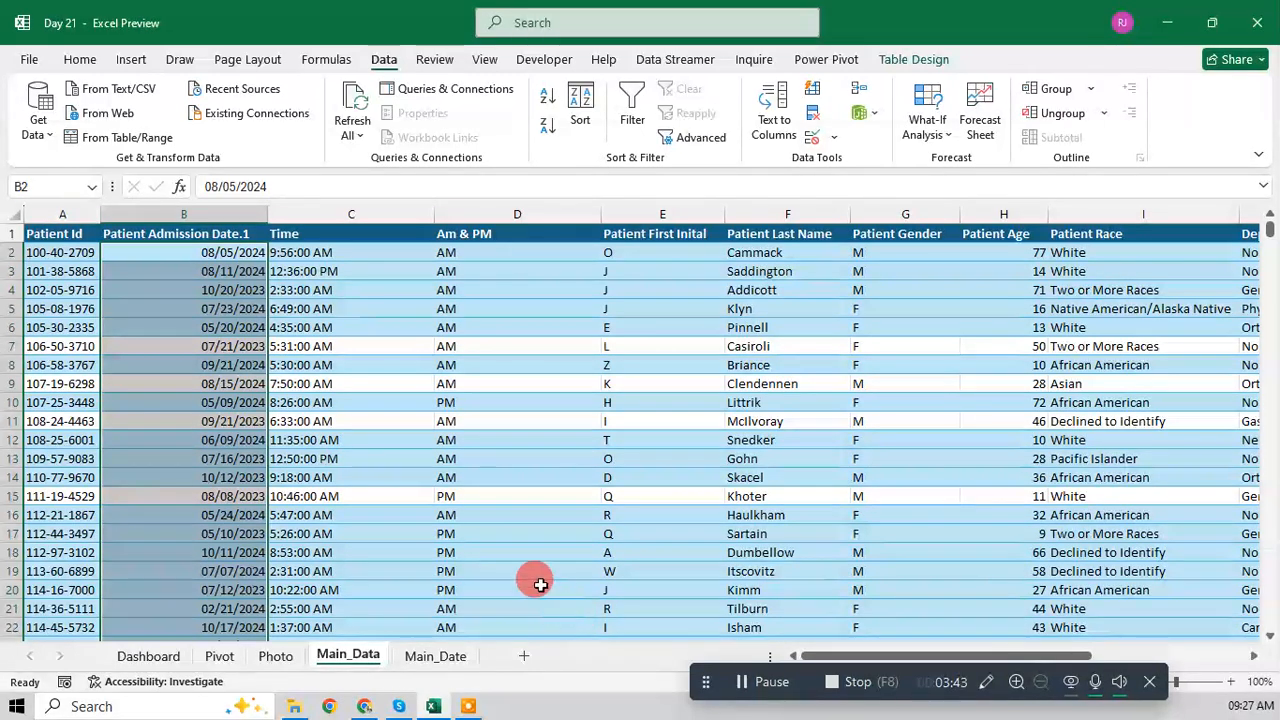
# Step: Look over the Main_Date and Photo sheets, and select cell E5 on the empty Pivot sheet
pyautogui.click(437, 655)
pyautogui.click(357, 656)
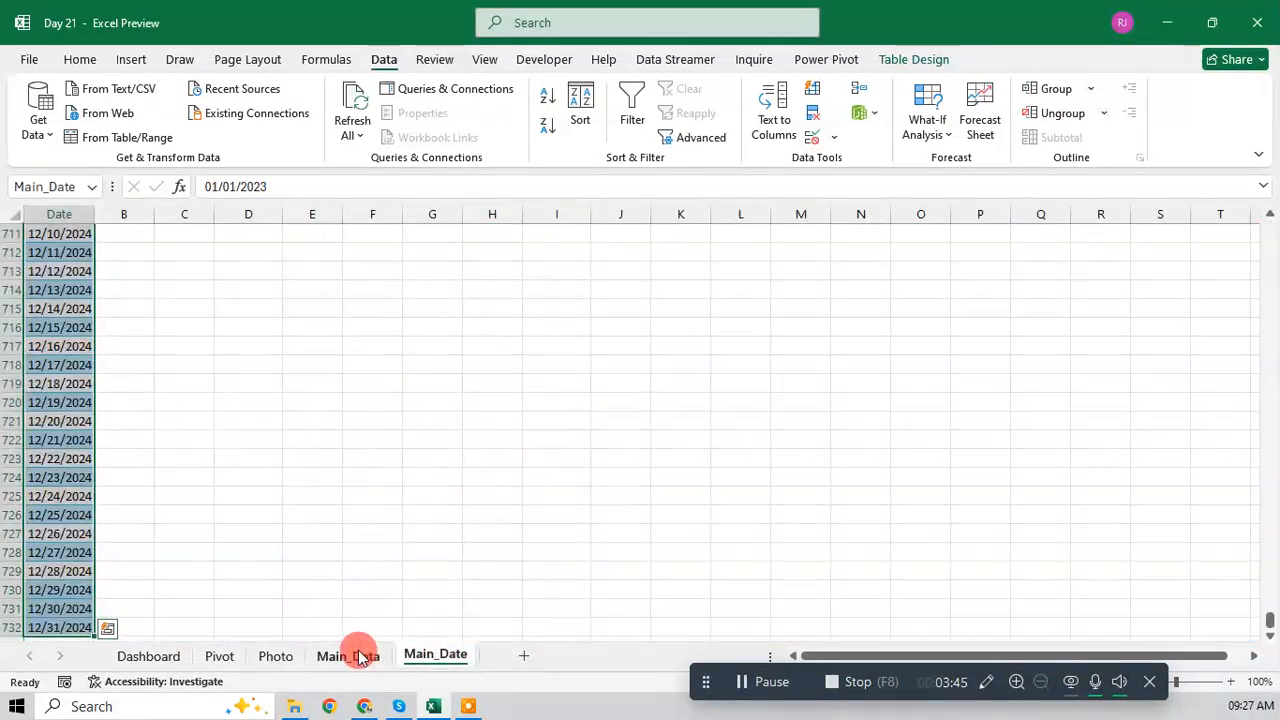
pyautogui.click(440, 656)
pyautogui.click(276, 657)
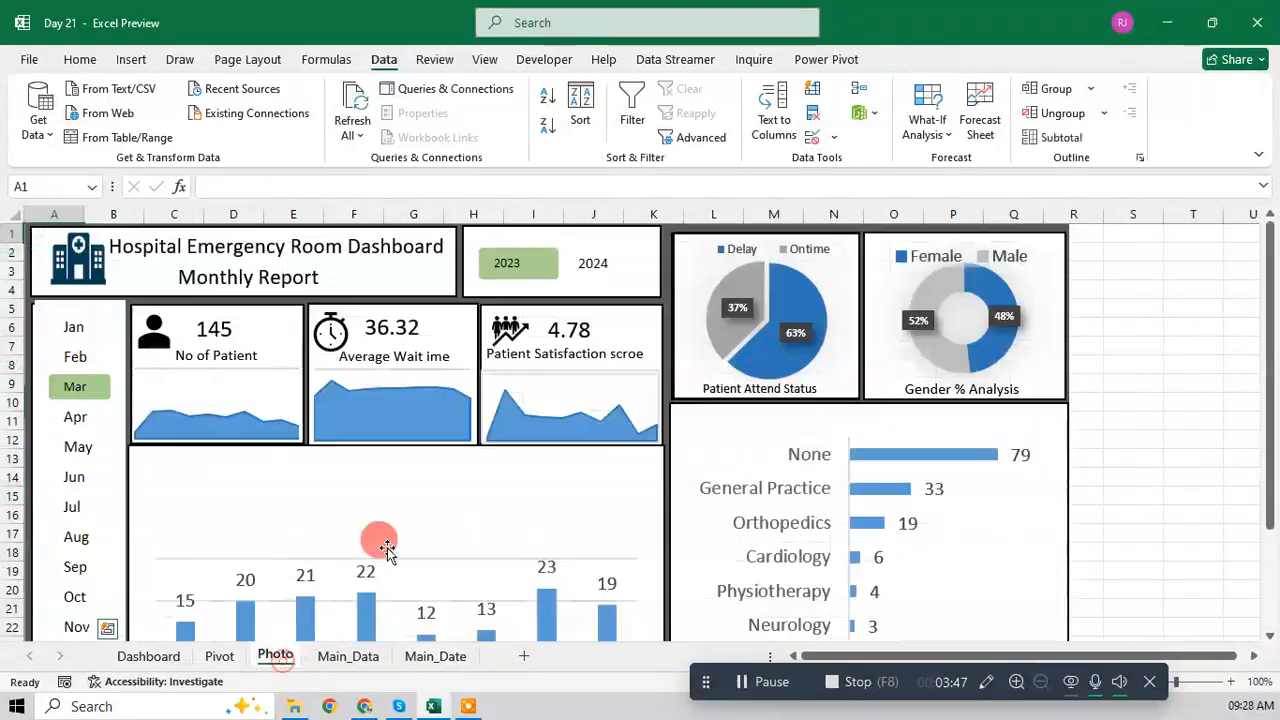
pyautogui.click(219, 657)
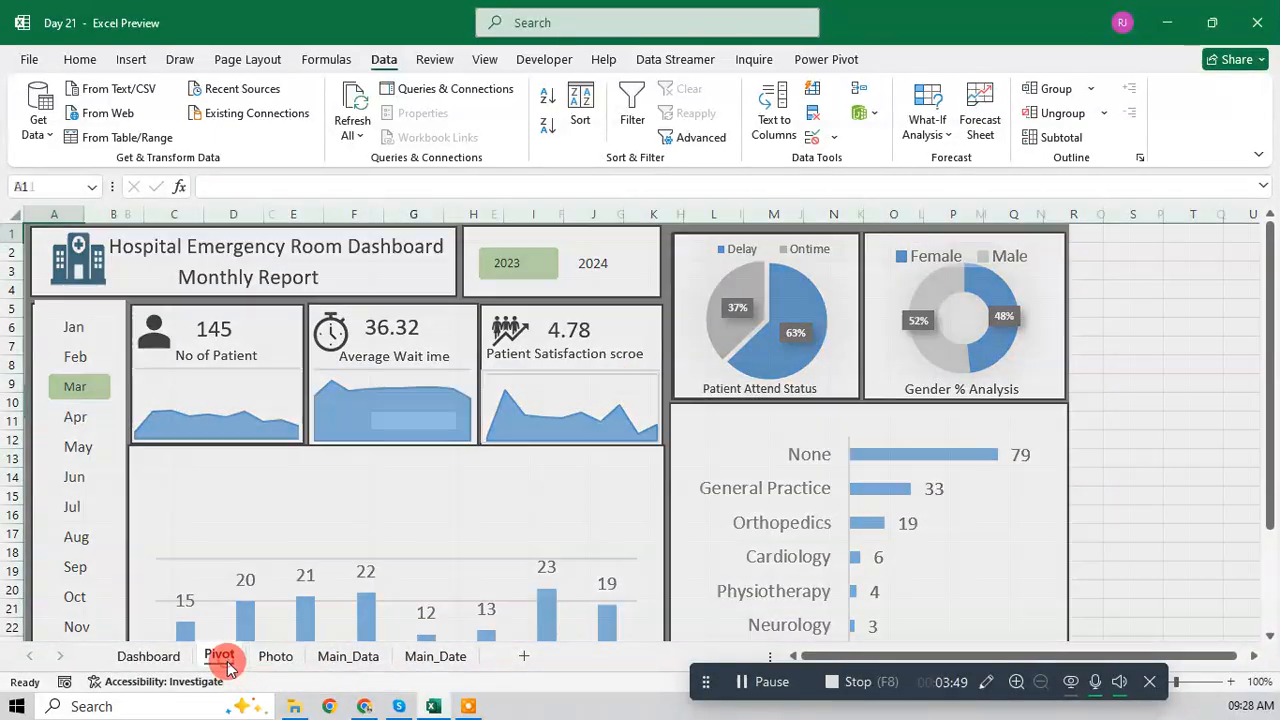
pyautogui.click(494, 310)
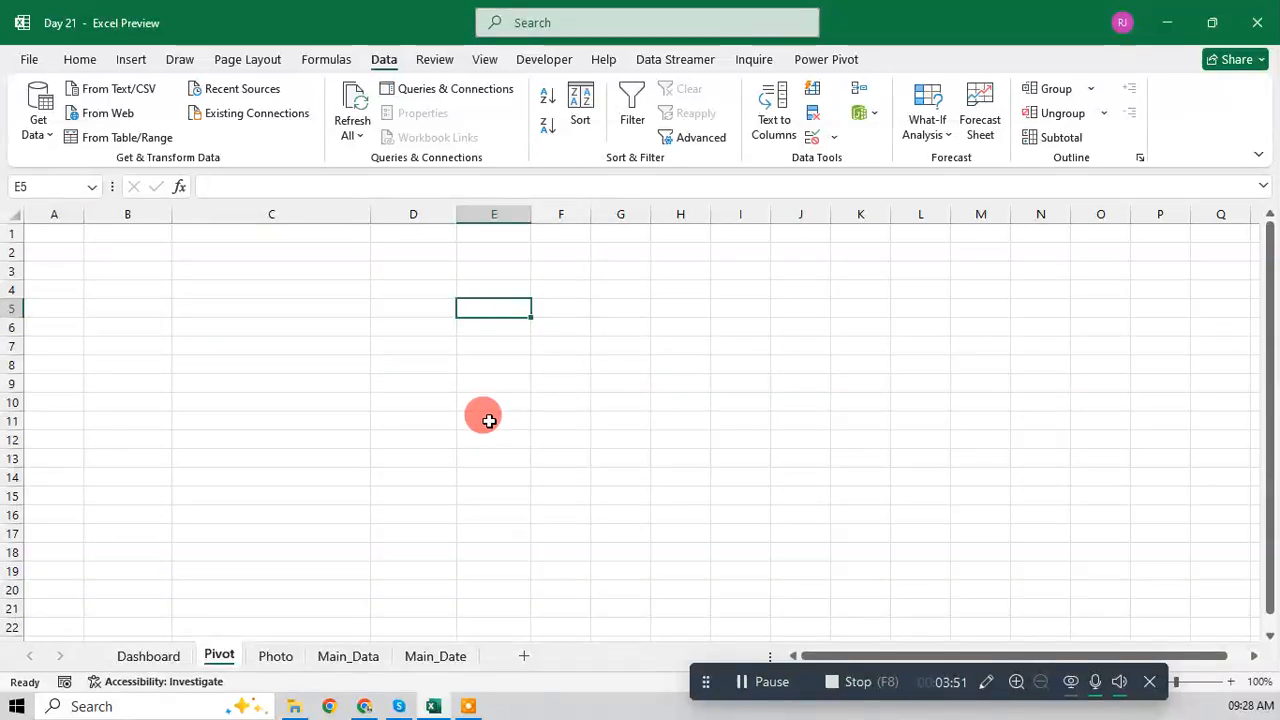
# Step: Open the data model in Power Pivot, refresh the Main_Data table, and check its admission date column
pyautogui.click(812, 61)
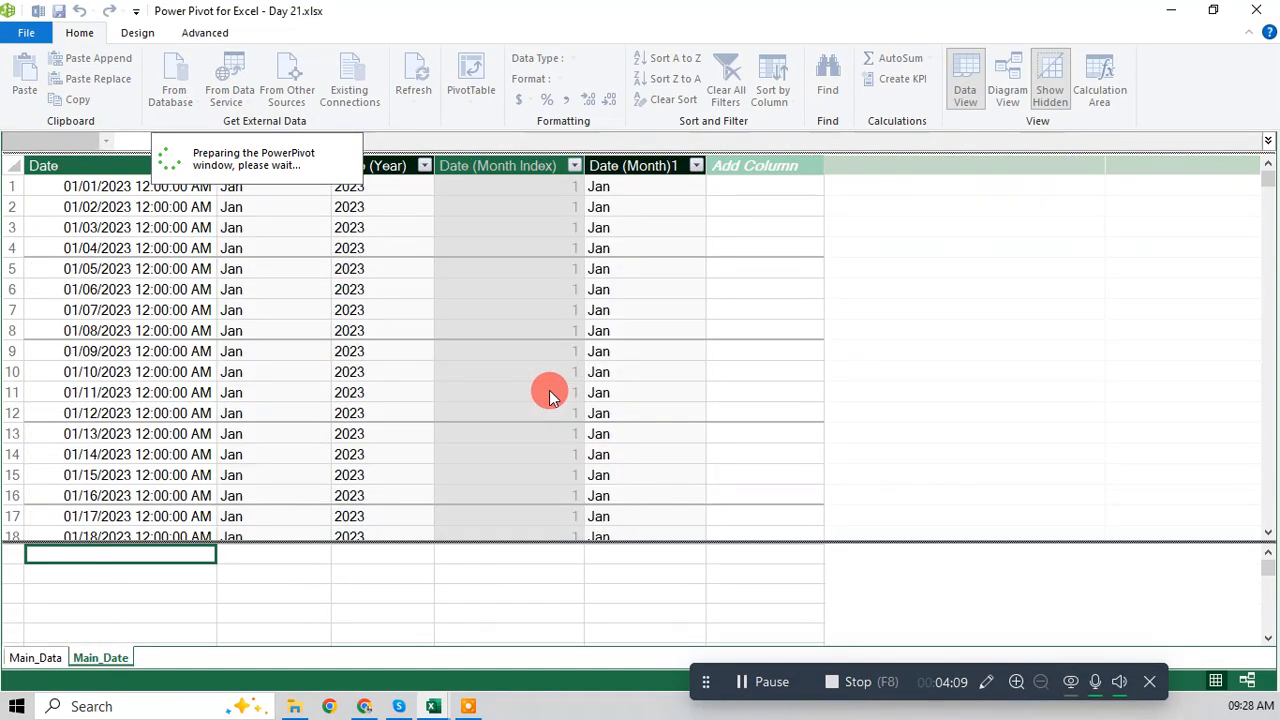
pyautogui.click(35, 657)
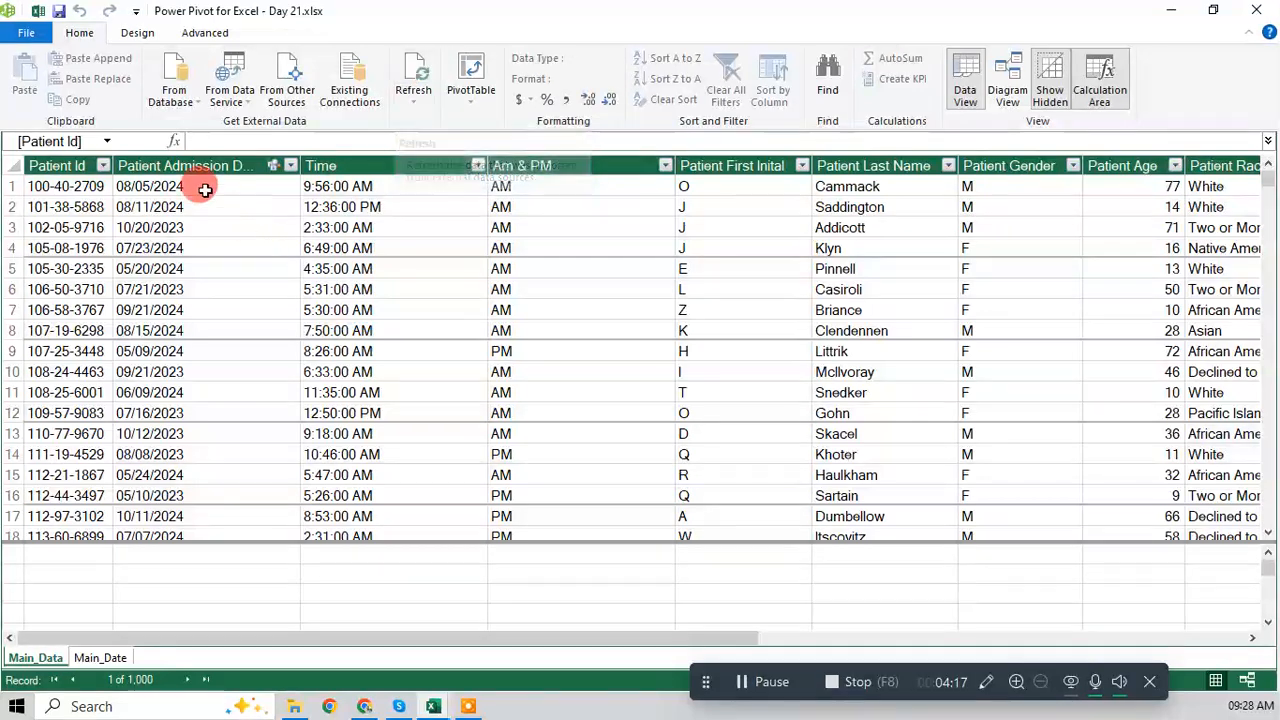
pyautogui.click(417, 78)
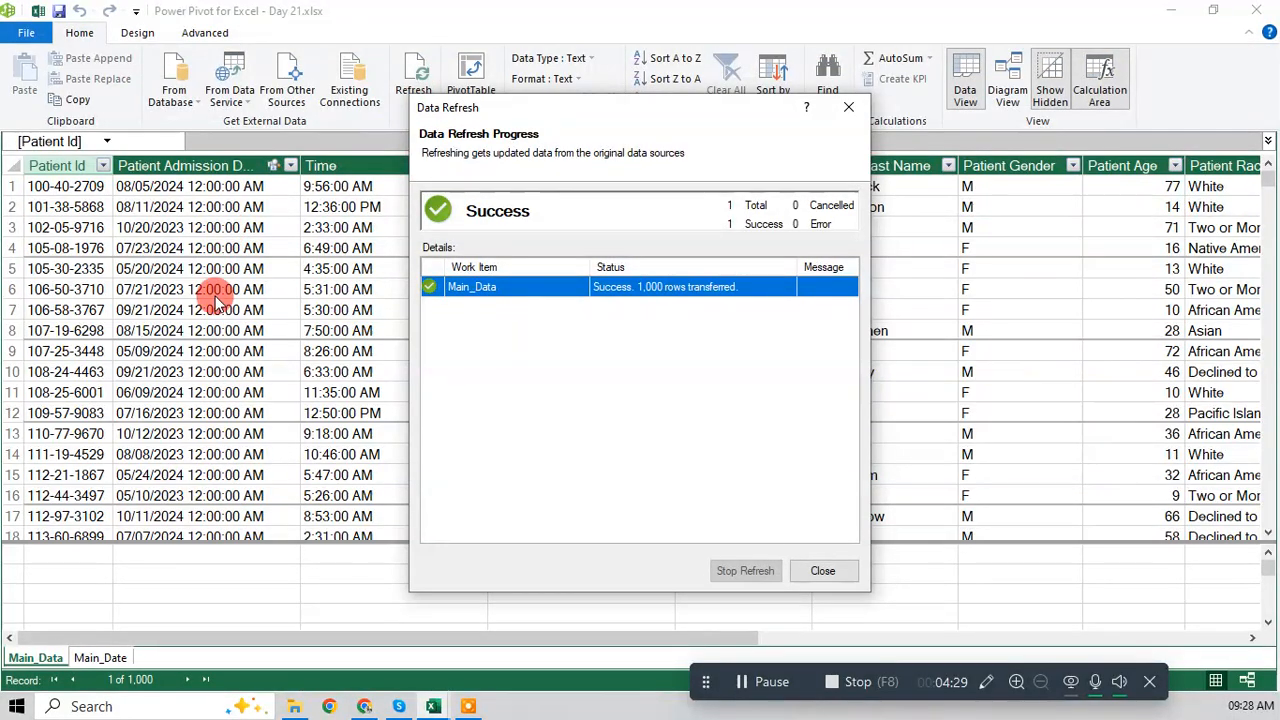
pyautogui.click(824, 572)
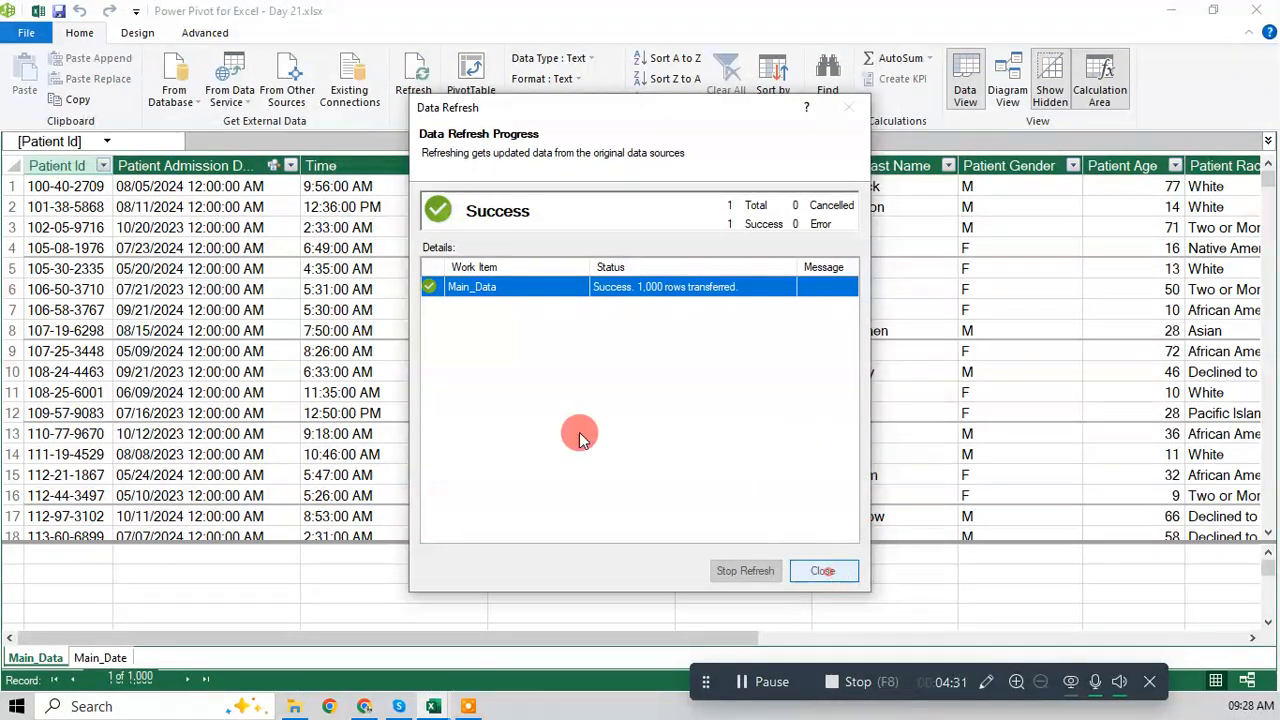
pyautogui.click(238, 360)
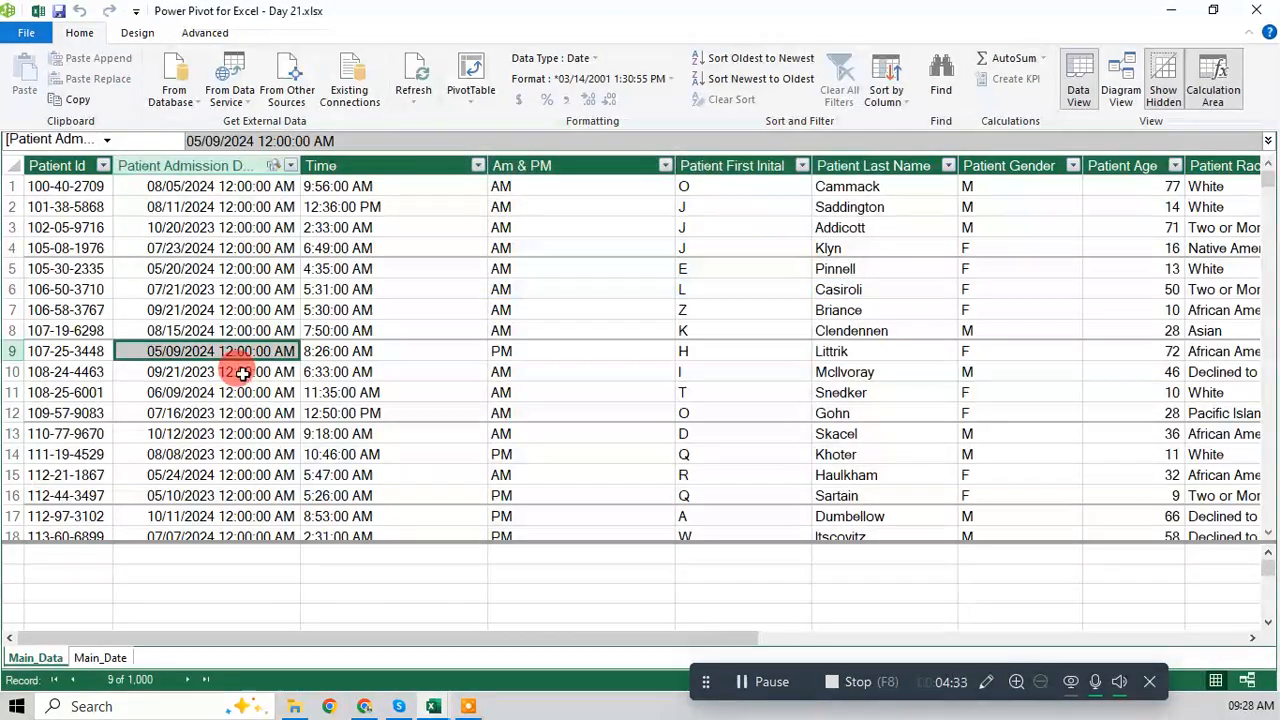
# Step: Switch to the Main_Date table in the data model and refresh all the tables
pyautogui.click(100, 657)
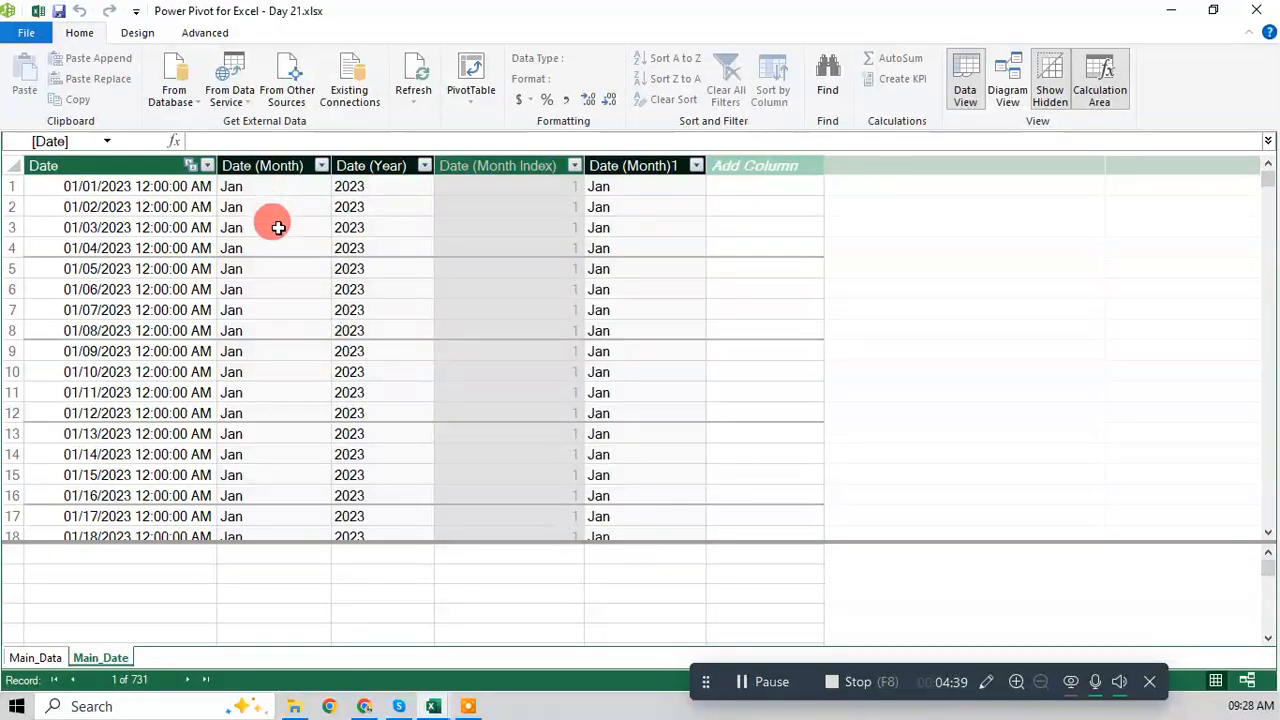
pyautogui.click(165, 230)
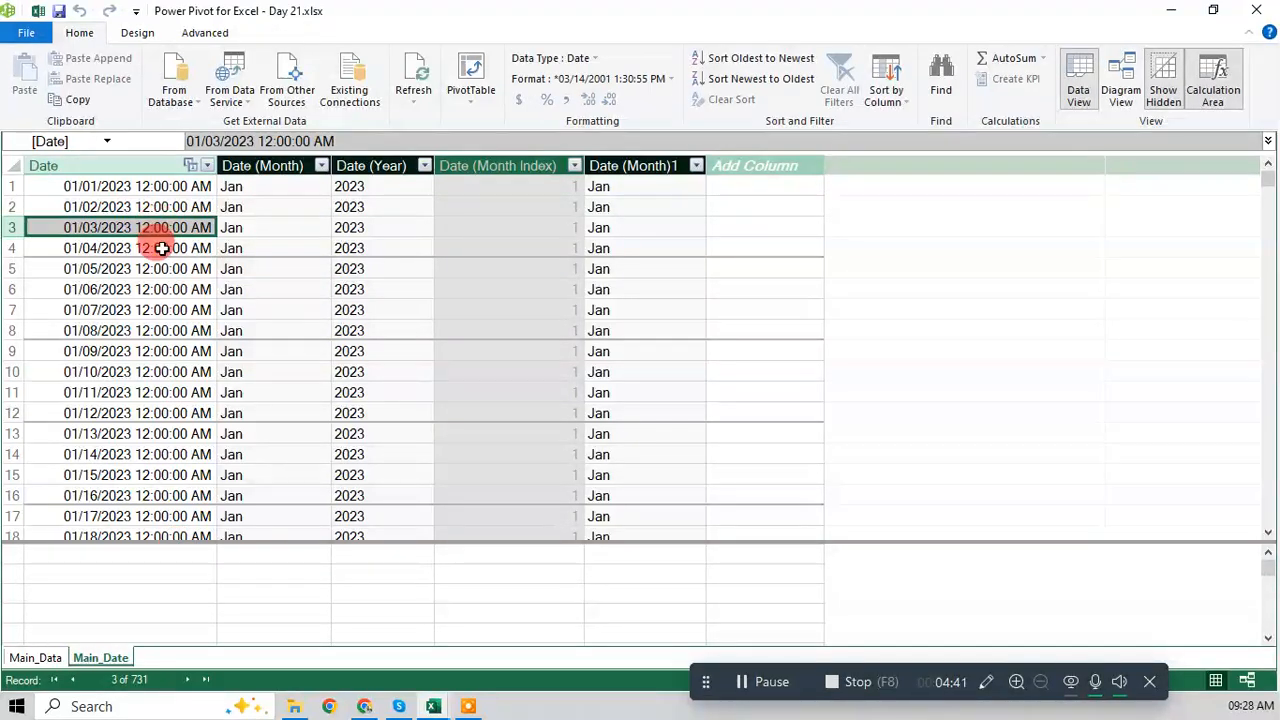
pyautogui.click(414, 92)
pyautogui.click(430, 143)
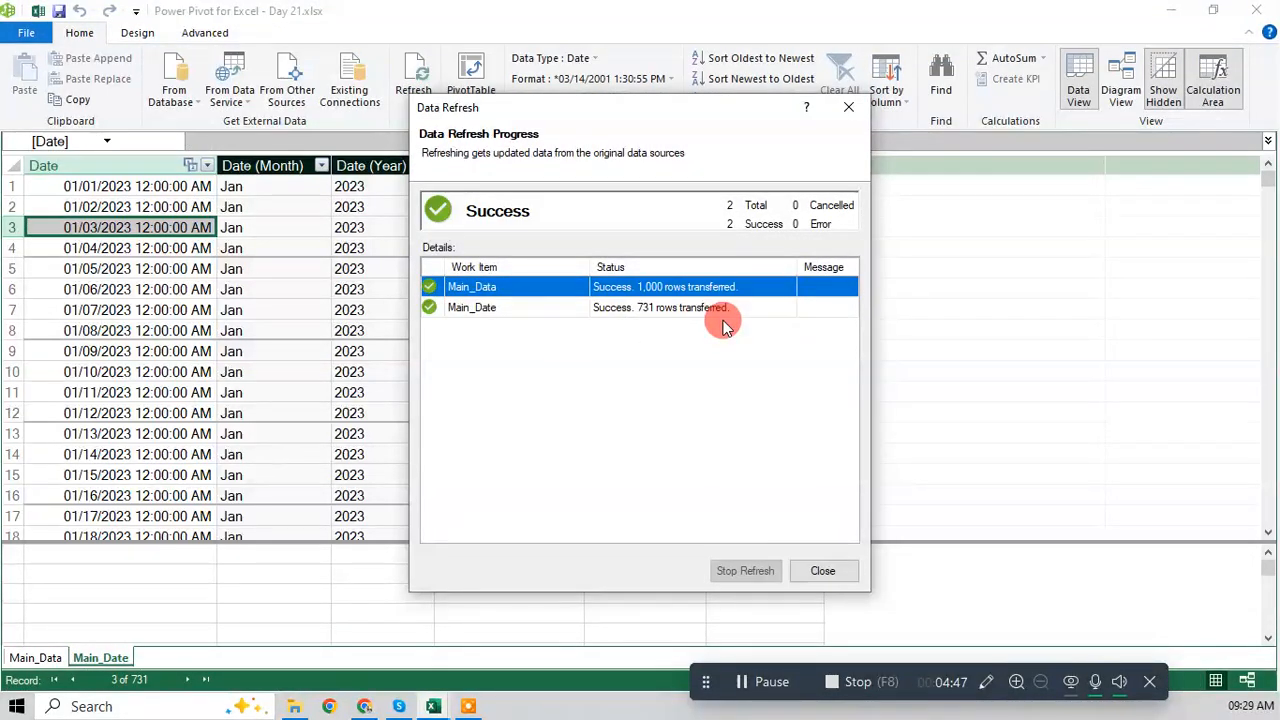
# Step: Check the relationship between Main_Data and Main_Date in the model's diagram view, and close the Power Pivot window
pyautogui.click(818, 575)
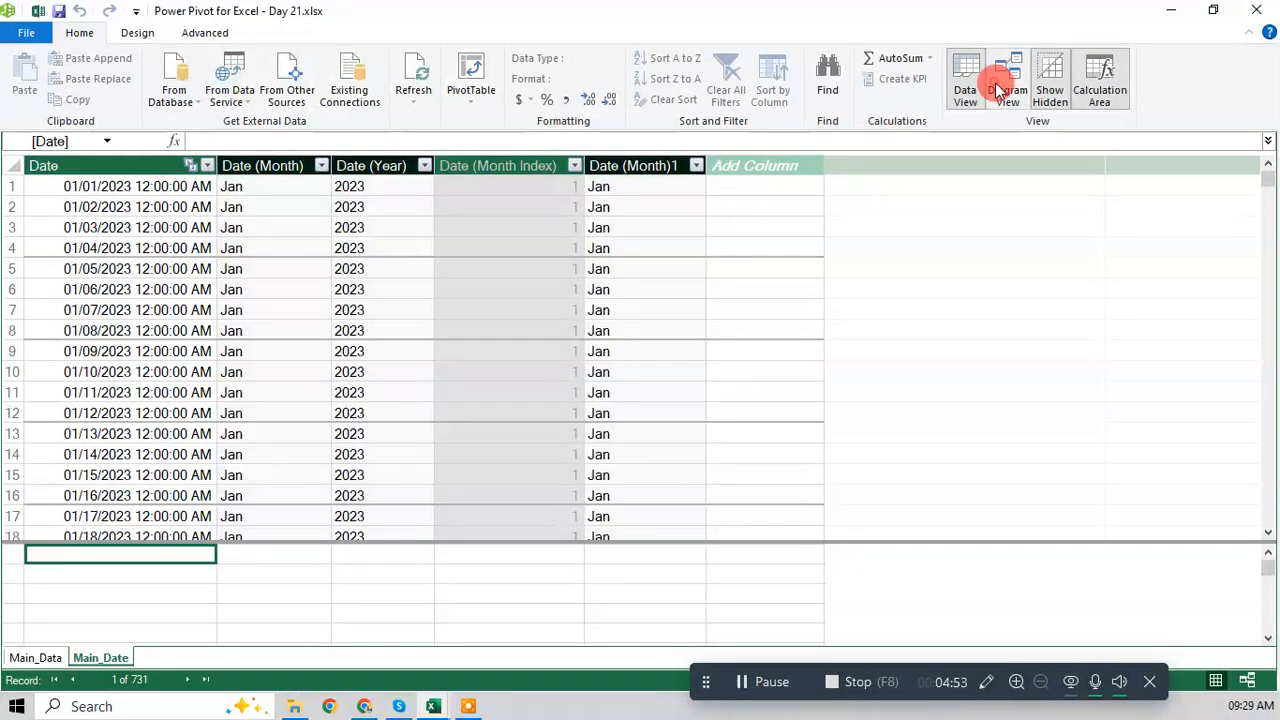
pyautogui.click(998, 90)
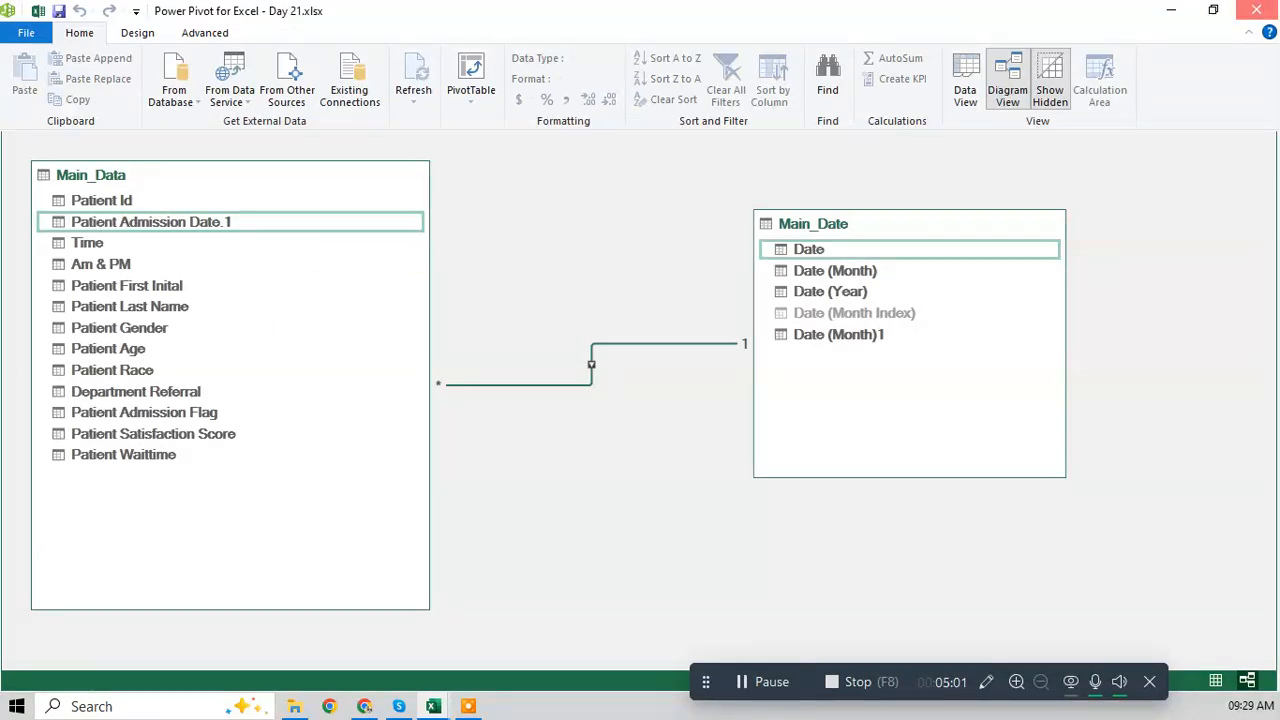
pyautogui.click(1256, 10)
# Step: Insert a PivotTable from the data model at cell A1 of the Pivot sheet, with Date (Year) from Main_Date as rows
pyautogui.click(63, 236)
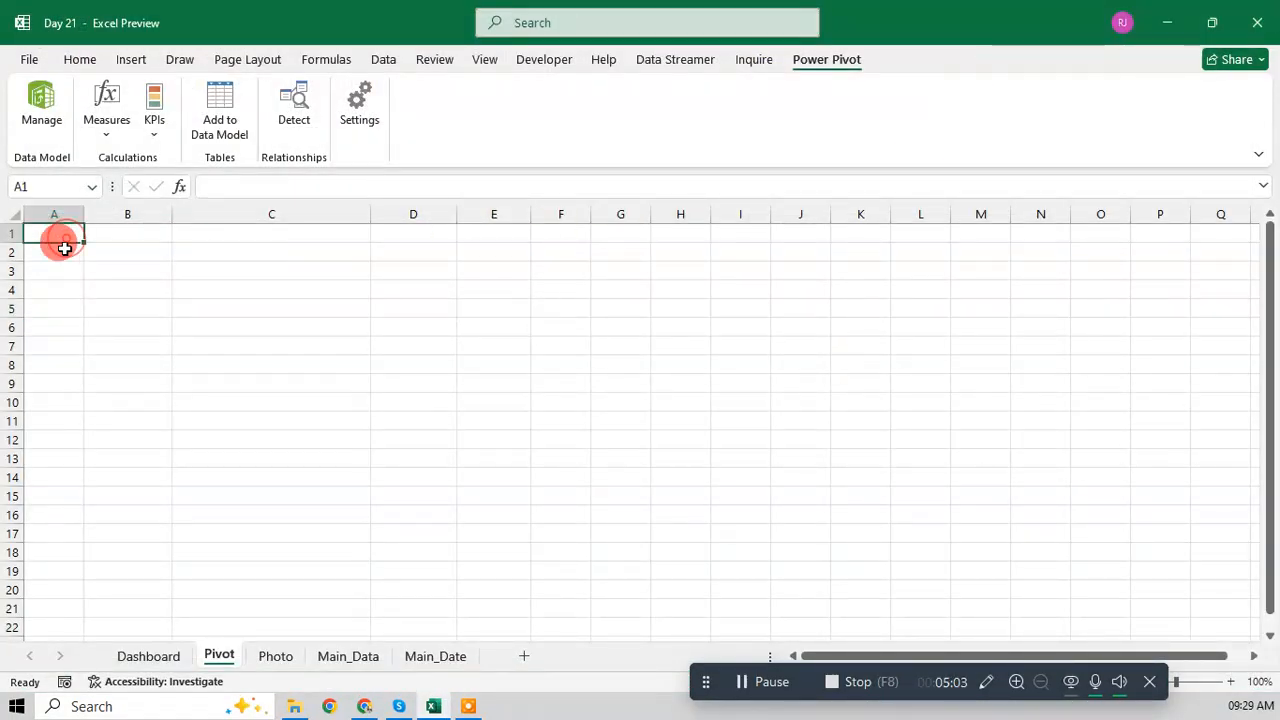
pyautogui.click(88, 62)
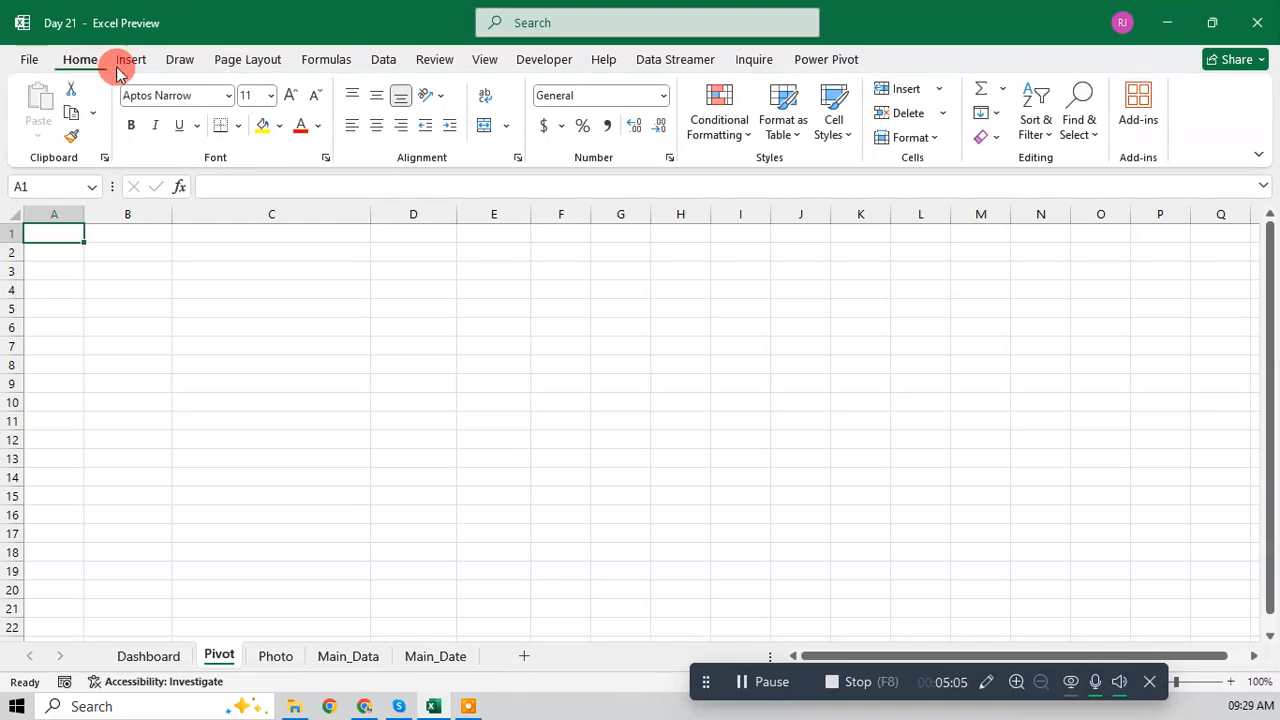
pyautogui.click(130, 60)
pyautogui.click(47, 136)
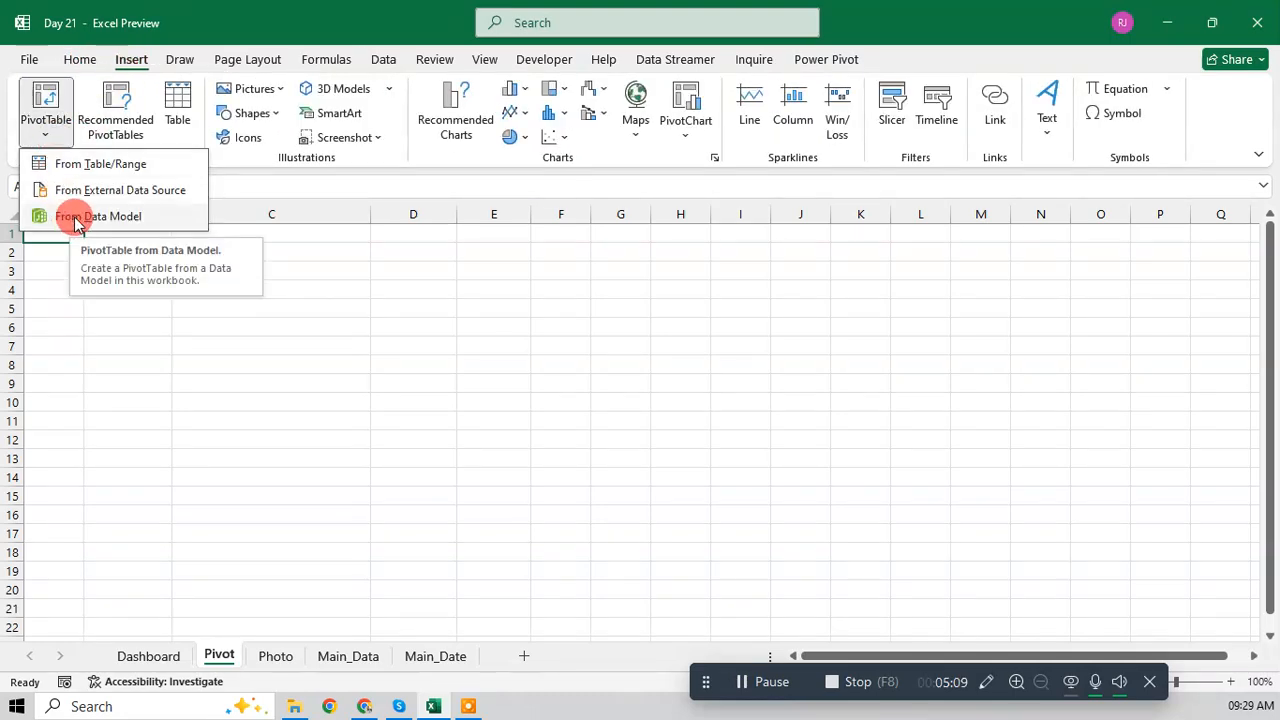
pyautogui.click(77, 222)
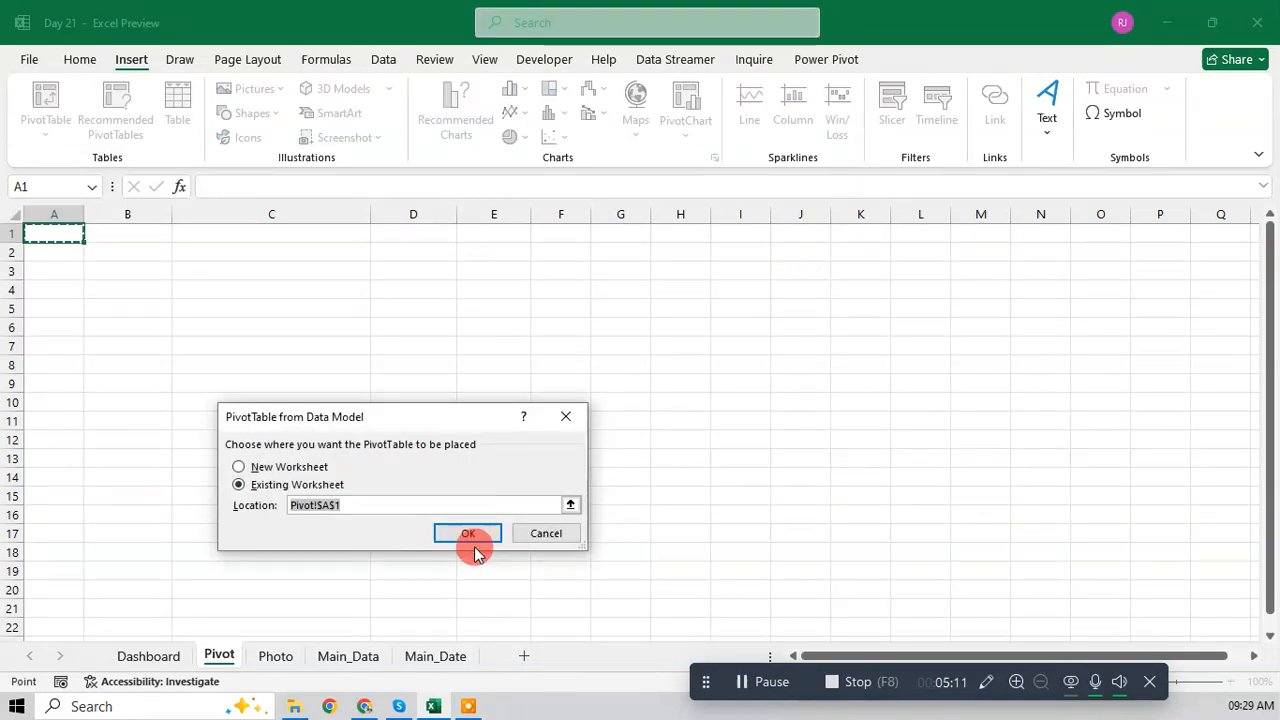
pyautogui.click(472, 534)
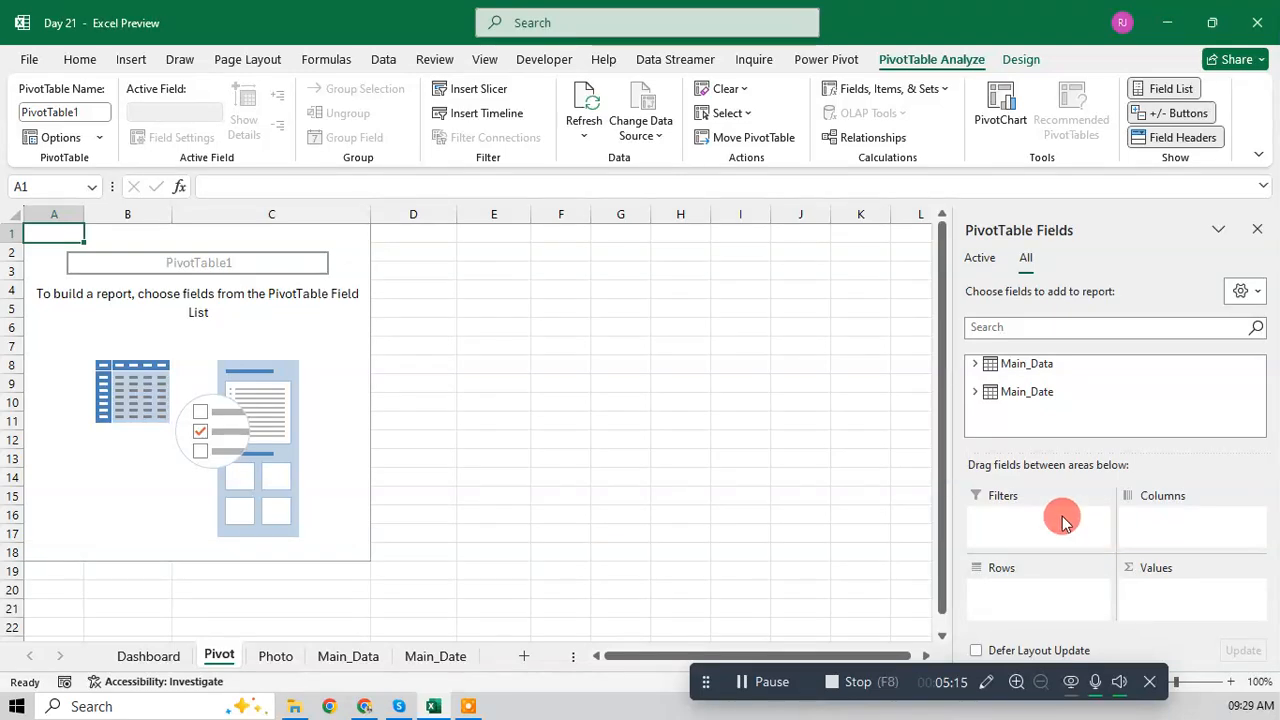
pyautogui.click(977, 394)
pyautogui.moveTo(1030, 428); pyautogui.dragTo(1045, 582)
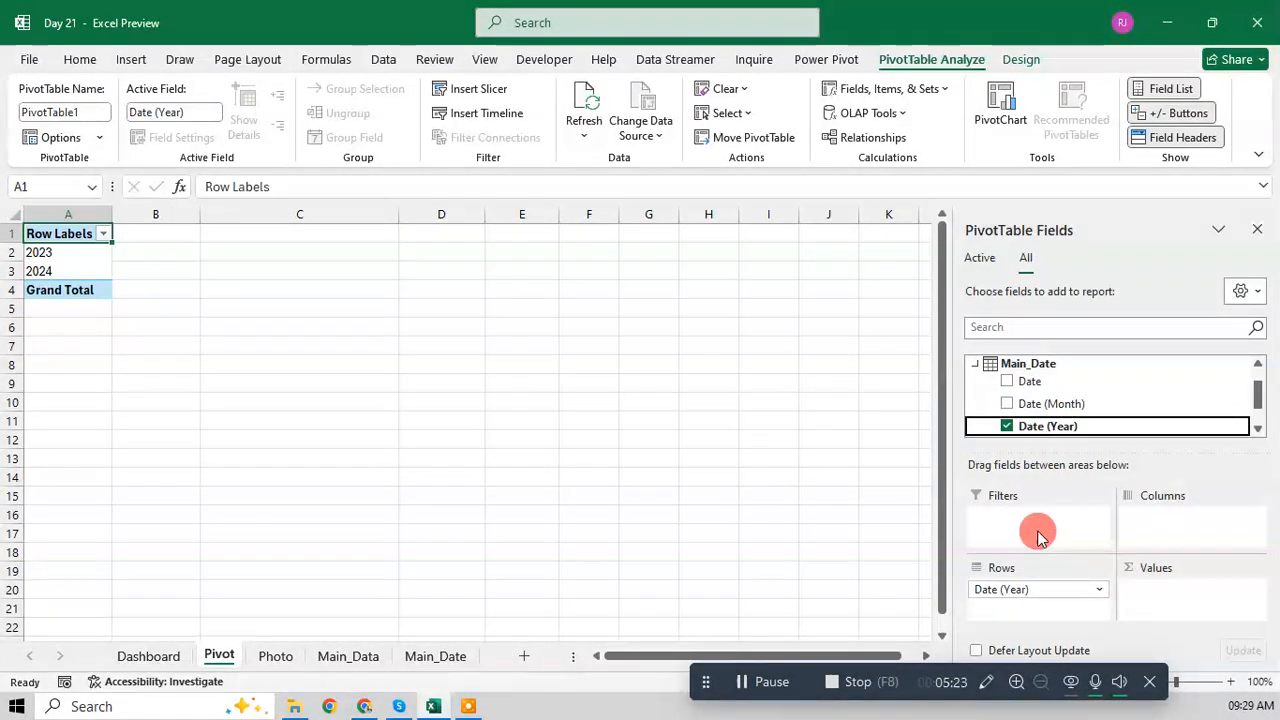
# Step: Add a Date (Year) slicer to the PivotTable and shrink it to about 1.19 inches high and 1.98 inches wide
pyautogui.click(90, 257)
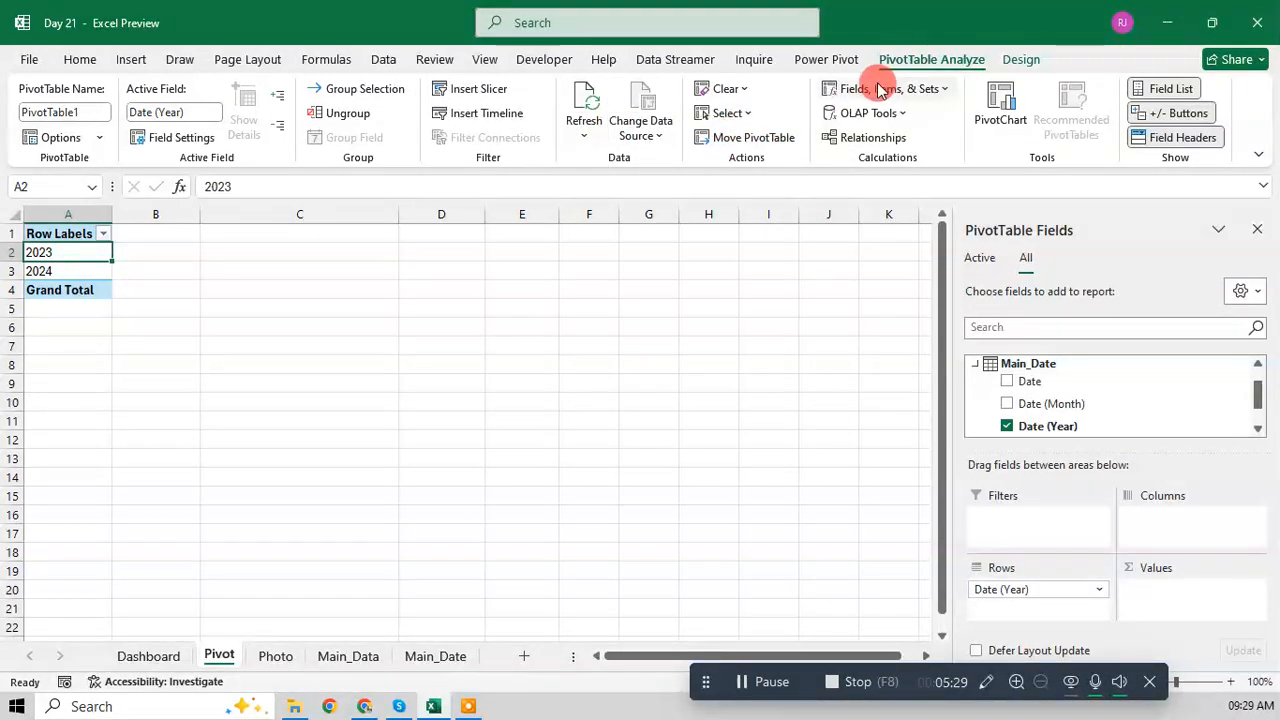
pyautogui.click(455, 89)
pyautogui.click(364, 432)
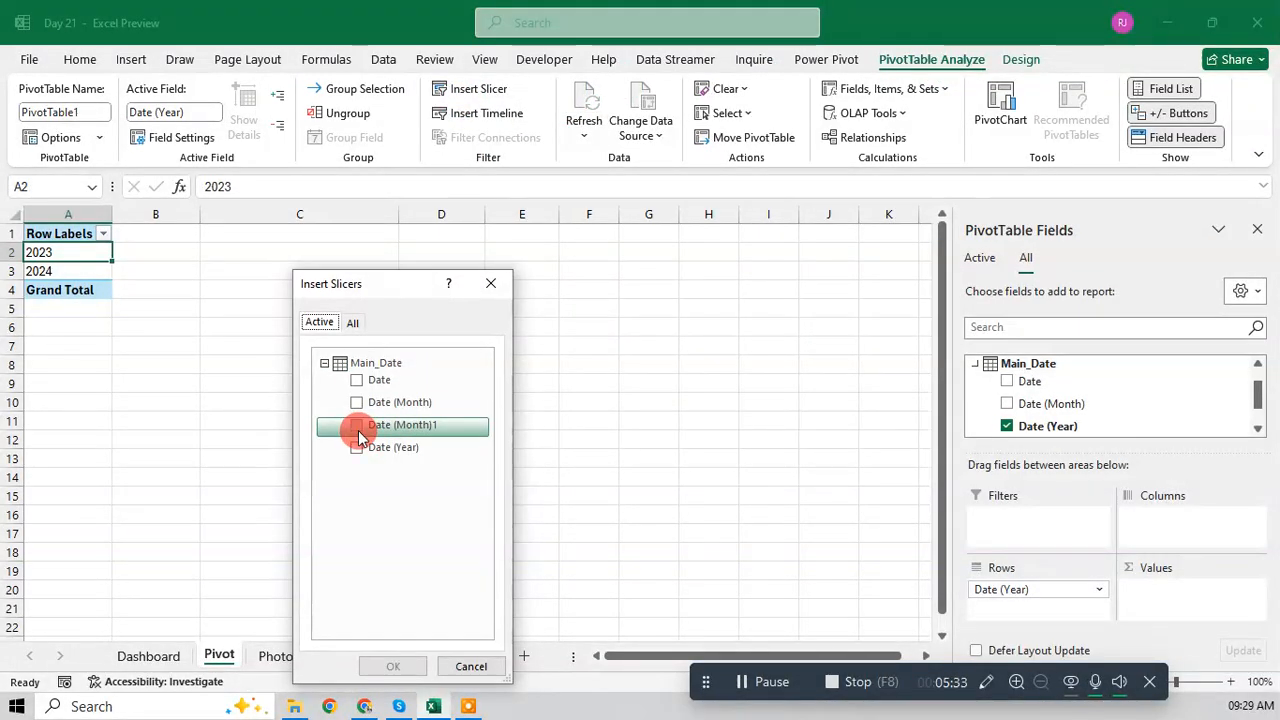
pyautogui.click(364, 449)
pyautogui.click(400, 665)
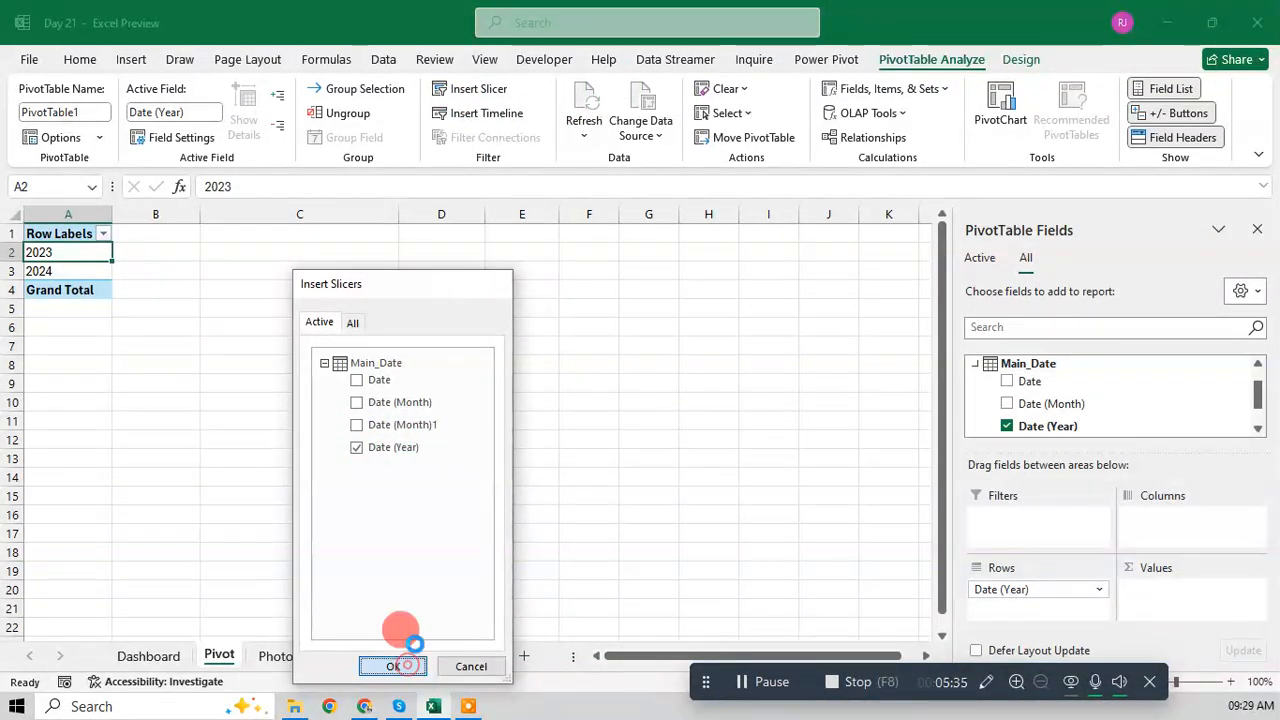
pyautogui.moveTo(491, 573); pyautogui.dragTo(511, 418)
pyautogui.moveTo(581, 360); pyautogui.dragTo(579, 360)
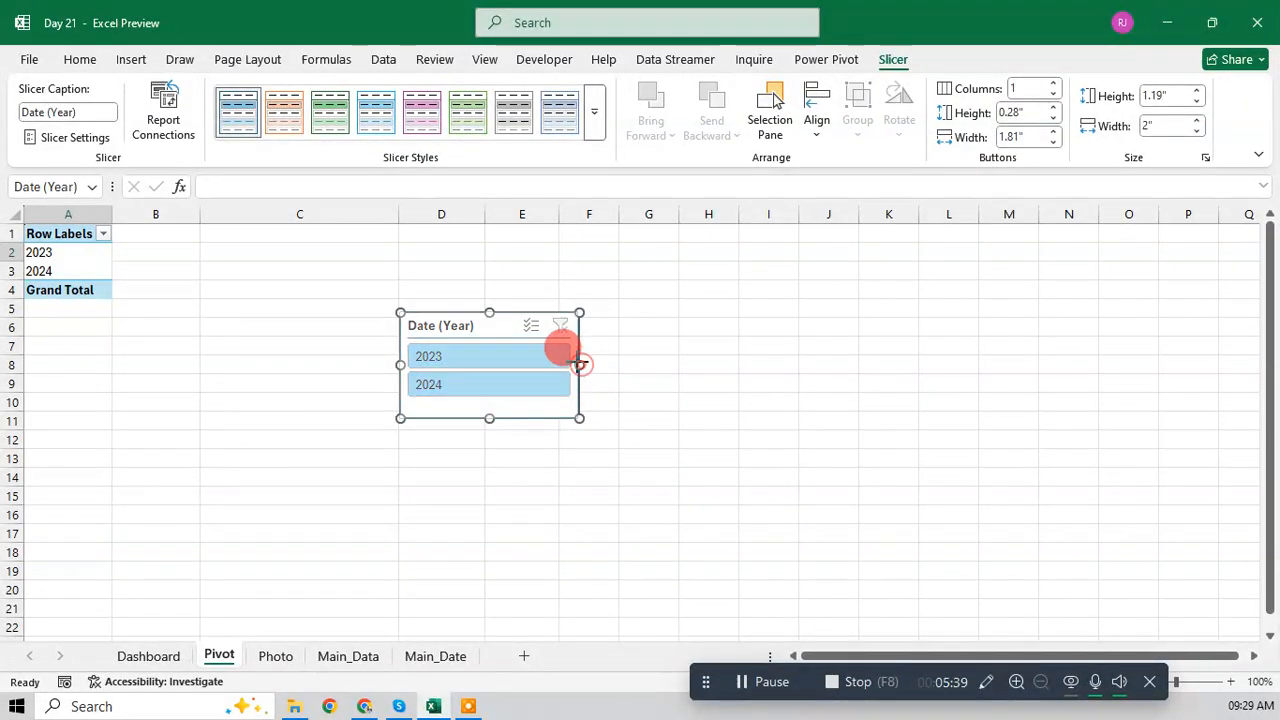
pyautogui.rightClick(488, 323)
pyautogui.click(540, 168)
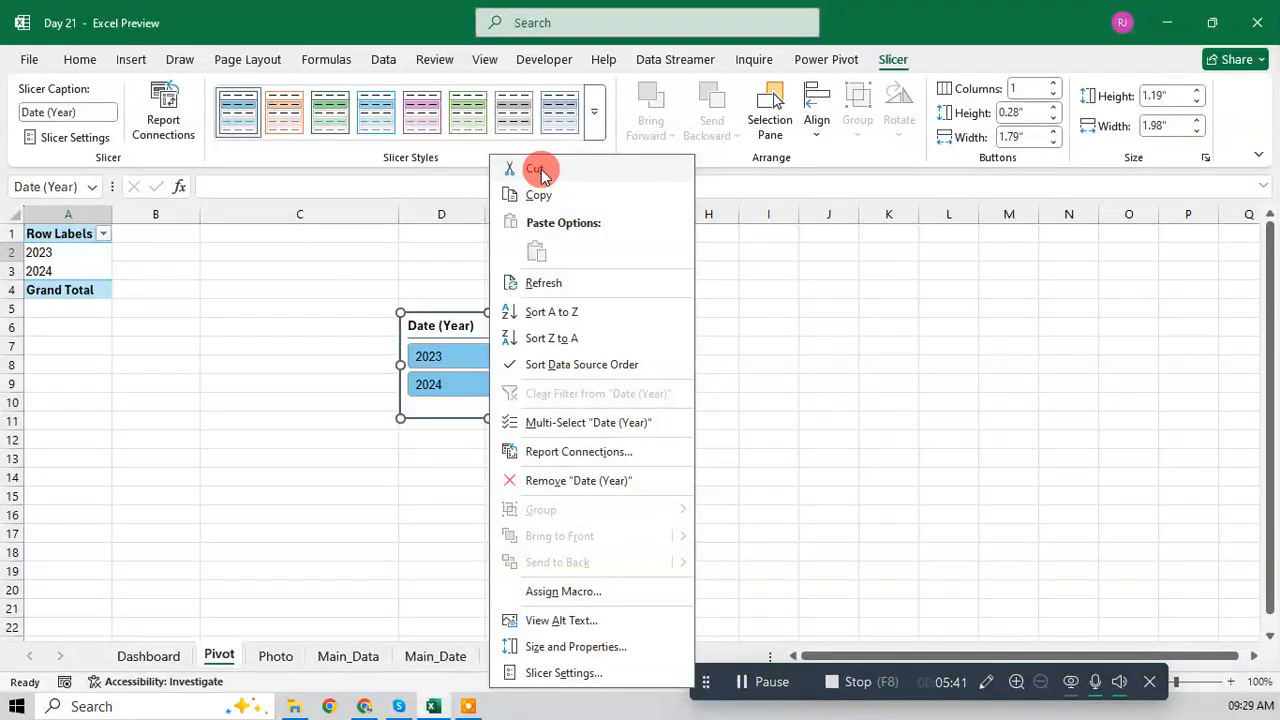
pyautogui.click(140, 658)
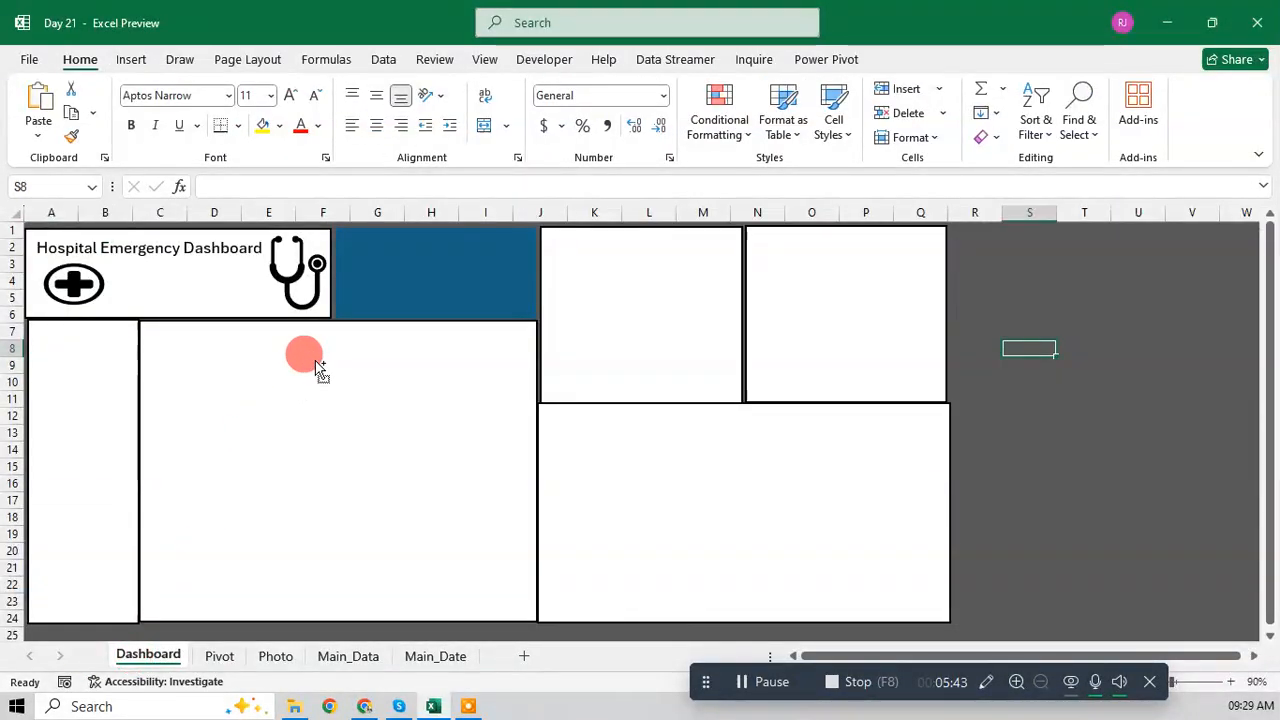
pyautogui.hotkey('ctrl', 'v')
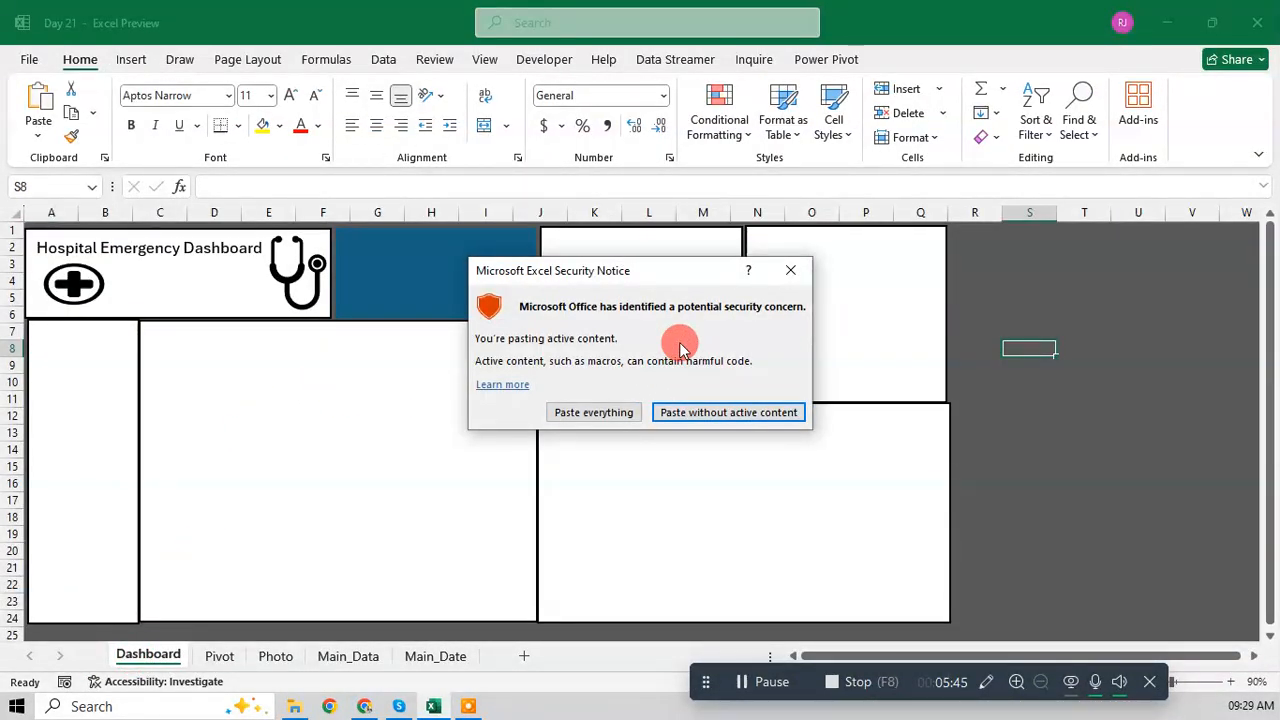
pyautogui.press('Escape')
pyautogui.hotkey('ctrl', 'z')
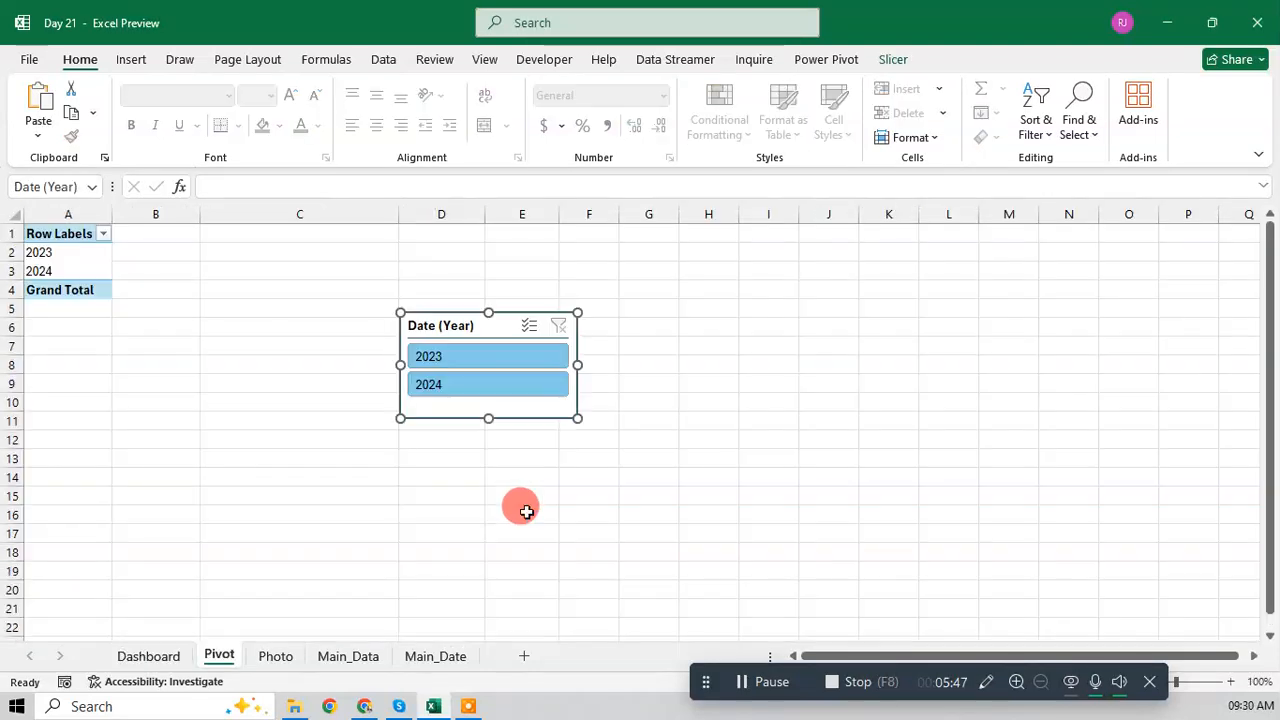
# Step: Copy the Date (Year) slicer onto the Dashboard sheet and fit it over the blue box beside the title
pyautogui.rightClick(465, 325)
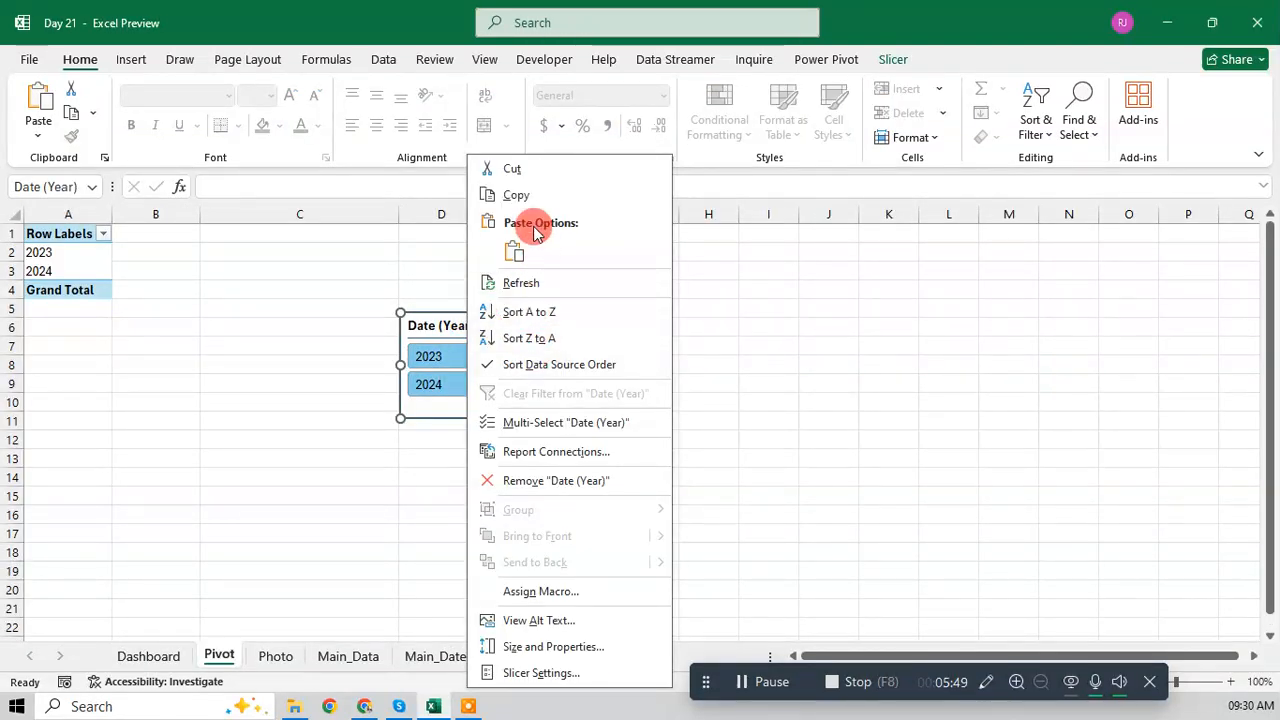
pyautogui.click(518, 195)
pyautogui.click(170, 652)
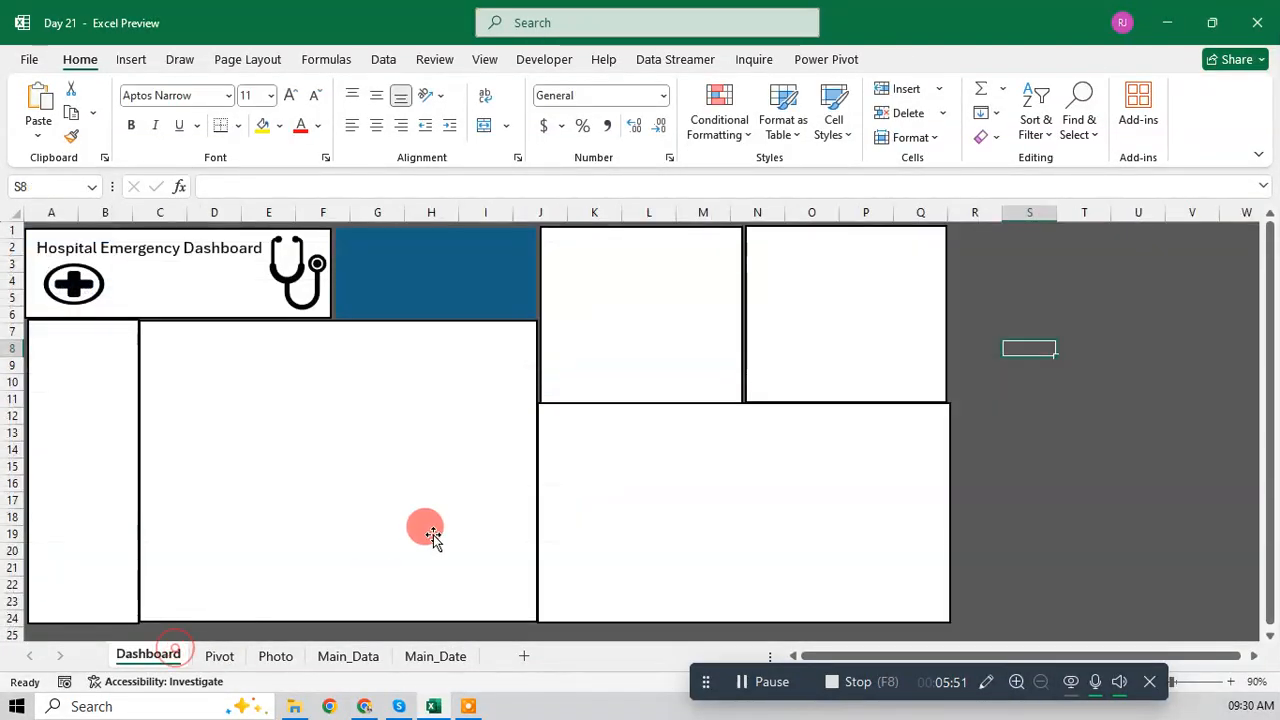
pyautogui.hotkey('ctrl', 'v')
pyautogui.moveTo(1042, 352); pyautogui.dragTo(374, 238)
pyautogui.moveTo(494, 273); pyautogui.dragTo(528, 273)
pyautogui.moveTo(431, 322); pyautogui.dragTo(449, 318)
pyautogui.moveTo(530, 274); pyautogui.dragTo(538, 276)
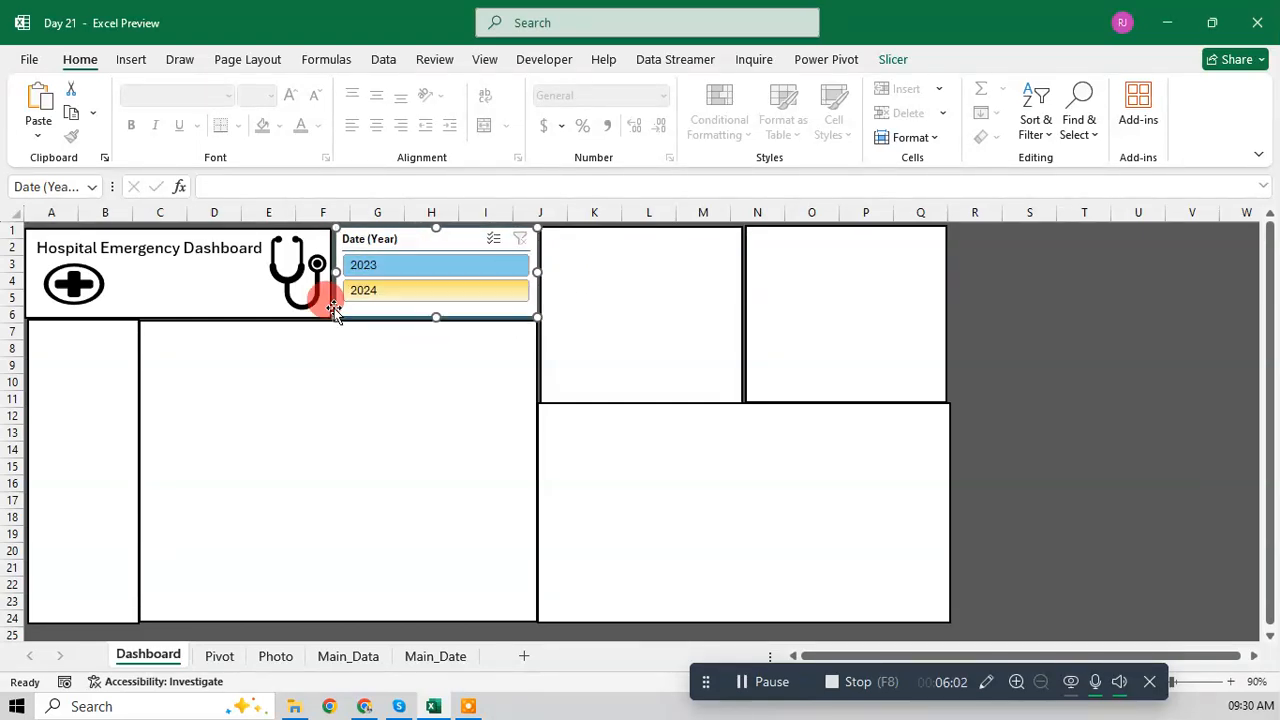
# Step: Hide the header of the year slicer on the Dashboard sheet through its slicer settings
pyautogui.rightClick(377, 240)
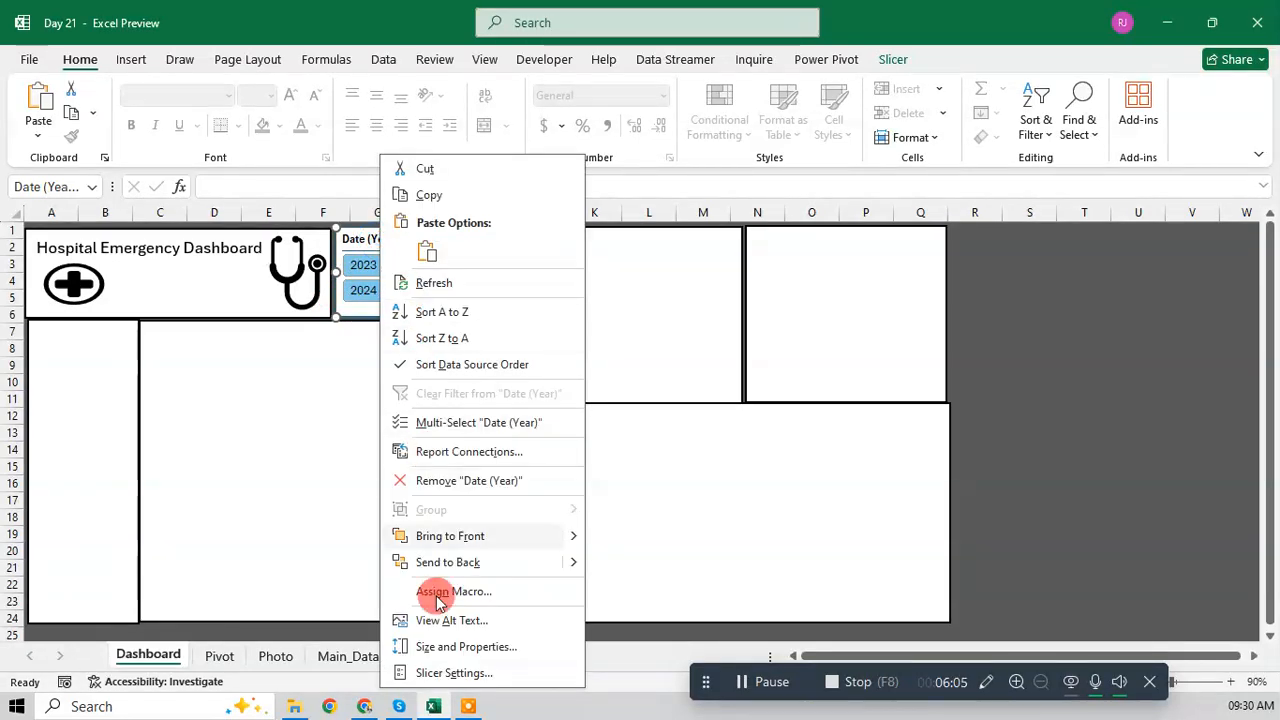
pyautogui.click(445, 672)
pyautogui.click(268, 539)
pyautogui.moveTo(394, 552); pyautogui.dragTo(316, 552)
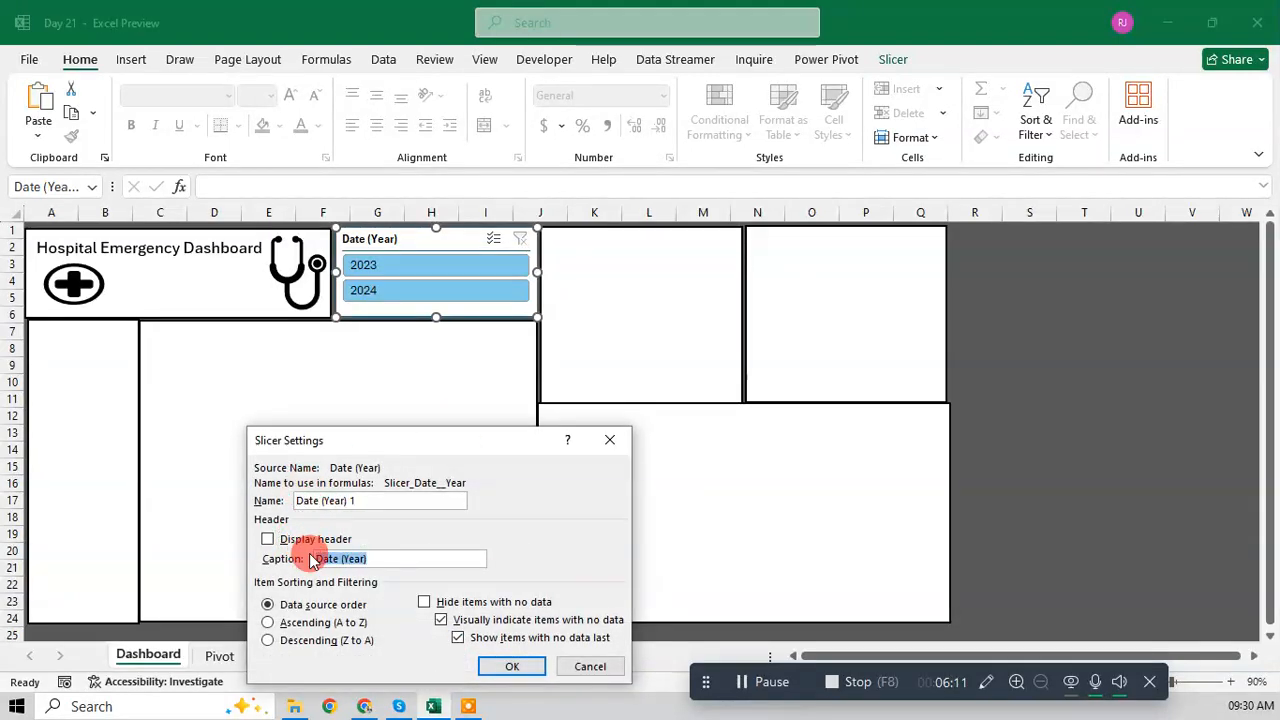
pyautogui.click(505, 665)
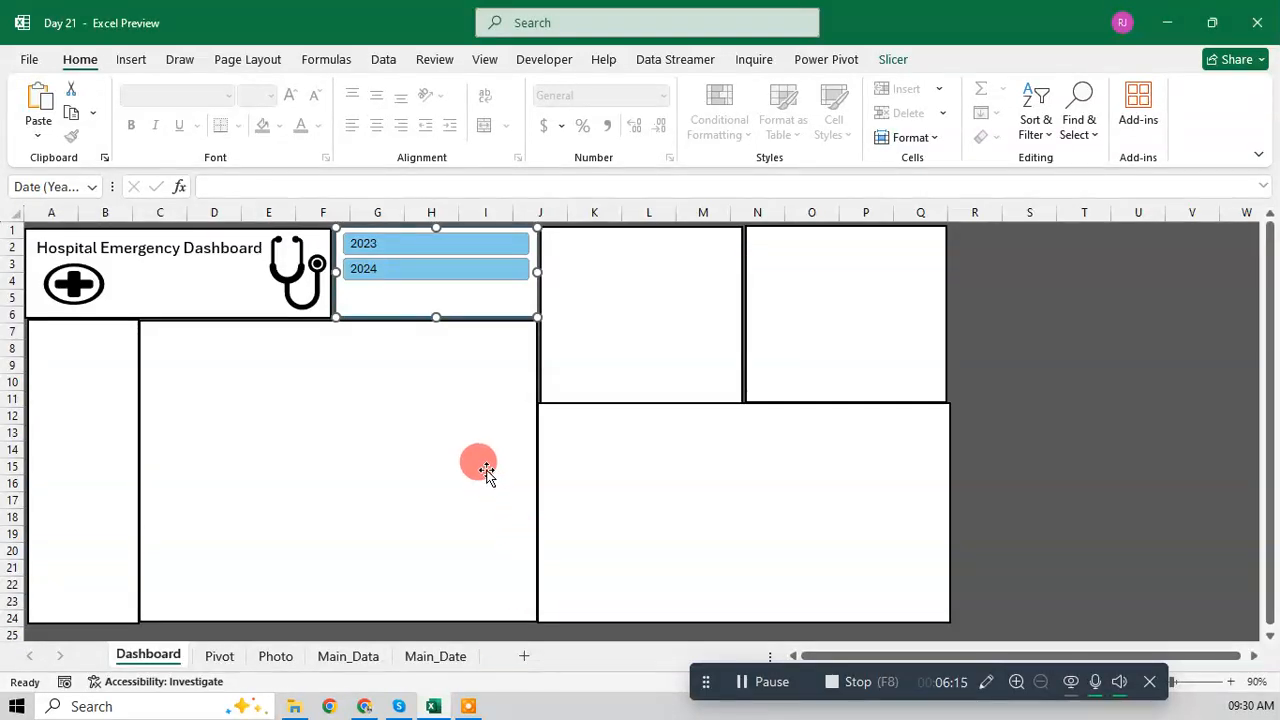
# Step: Shift the two upper white boxes beside the slicer farther right, leaving a gap next to the slicer
pyautogui.click(636, 331)
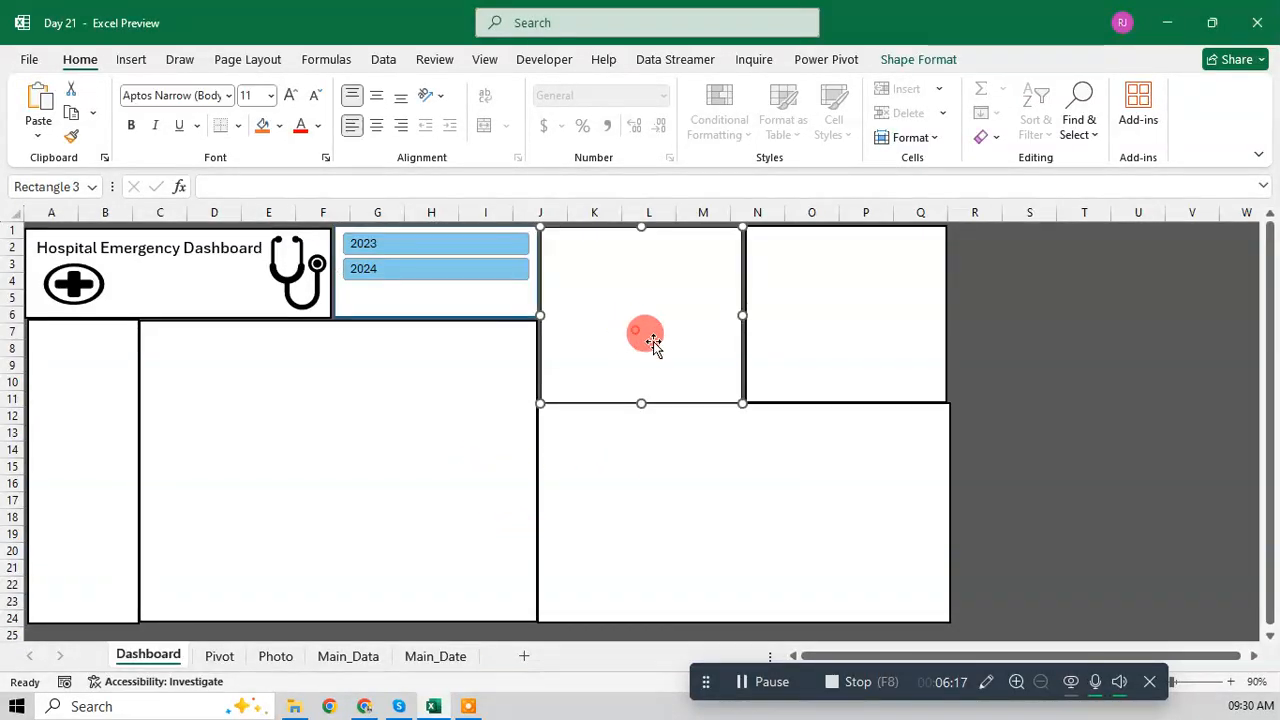
pyautogui.moveTo(834, 344); pyautogui.dragTo(862, 342)
pyautogui.moveTo(643, 323); pyautogui.dragTo(672, 320)
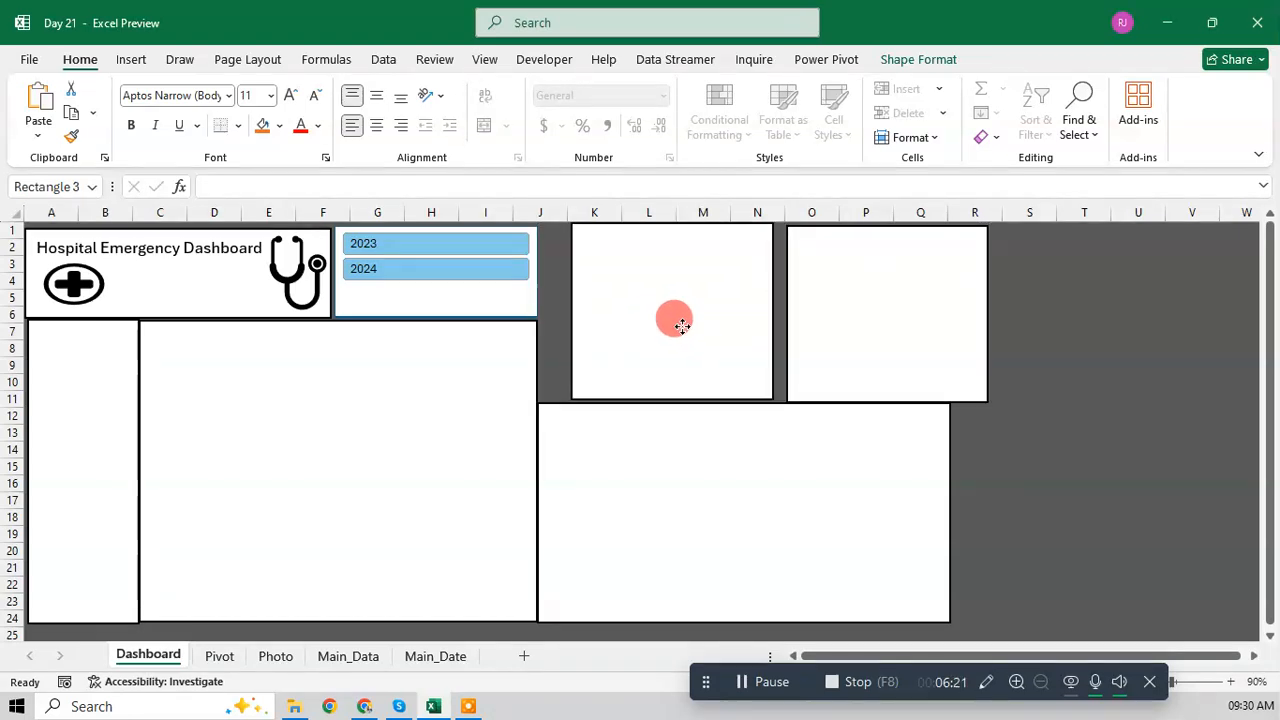
# Step: Shorten the year slicer and the blue box behind it so both end at row 5
pyautogui.click(503, 306)
pyautogui.moveTo(533, 316)
pyautogui.mouseDown()
pyautogui.moveTo(514, 300)
pyautogui.moveTo(523, 289)
pyautogui.moveTo(537, 319)
pyautogui.mouseUp()
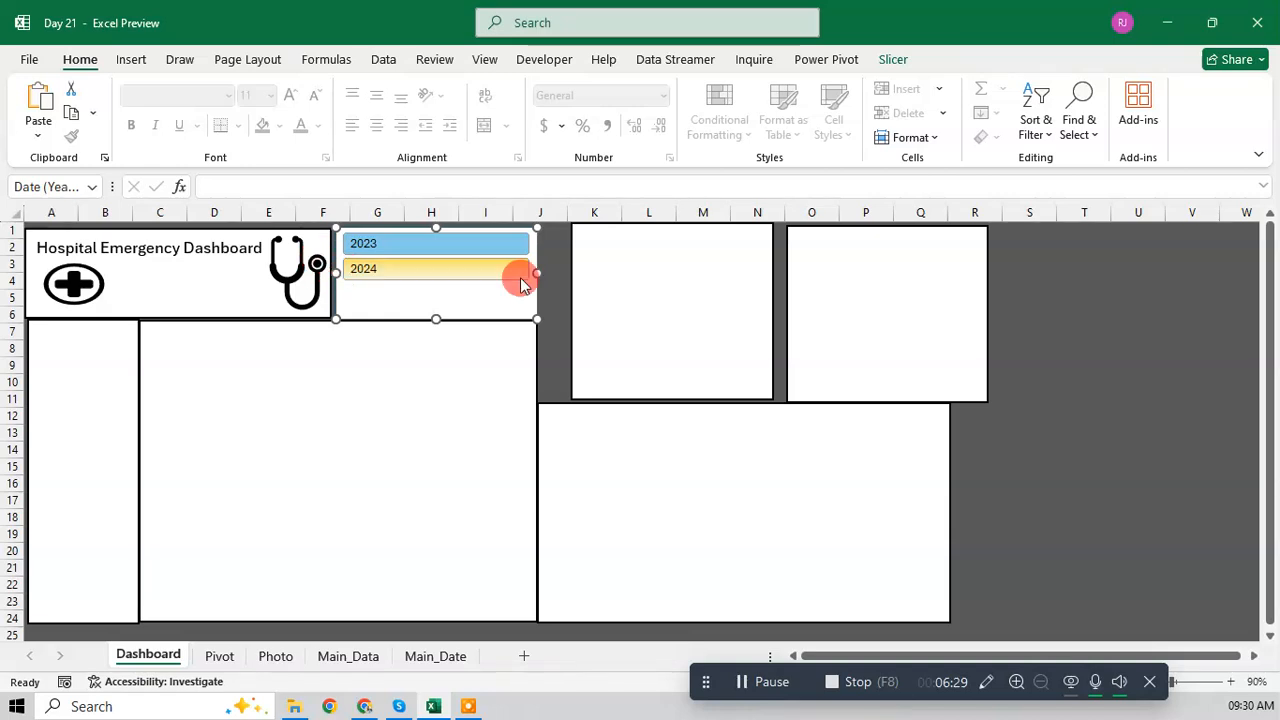
pyautogui.moveTo(537, 272); pyautogui.dragTo(532, 273)
pyautogui.moveTo(433, 316); pyautogui.dragTo(440, 303)
pyautogui.click(447, 316)
# Step: Move the medical cross icon next to the stethoscope and reduce the stethoscope's height so it ends in row 5
pyautogui.click(208, 313)
pyautogui.moveTo(80, 305); pyautogui.dragTo(250, 280)
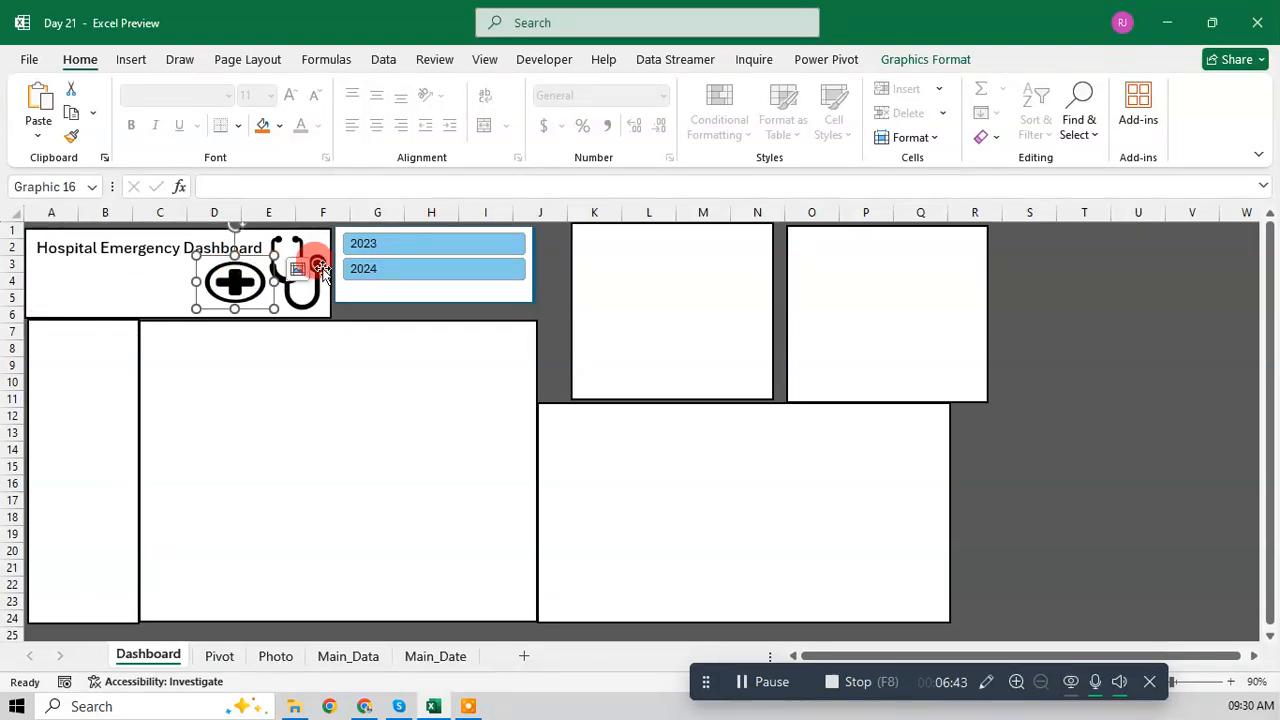
pyautogui.click(310, 312)
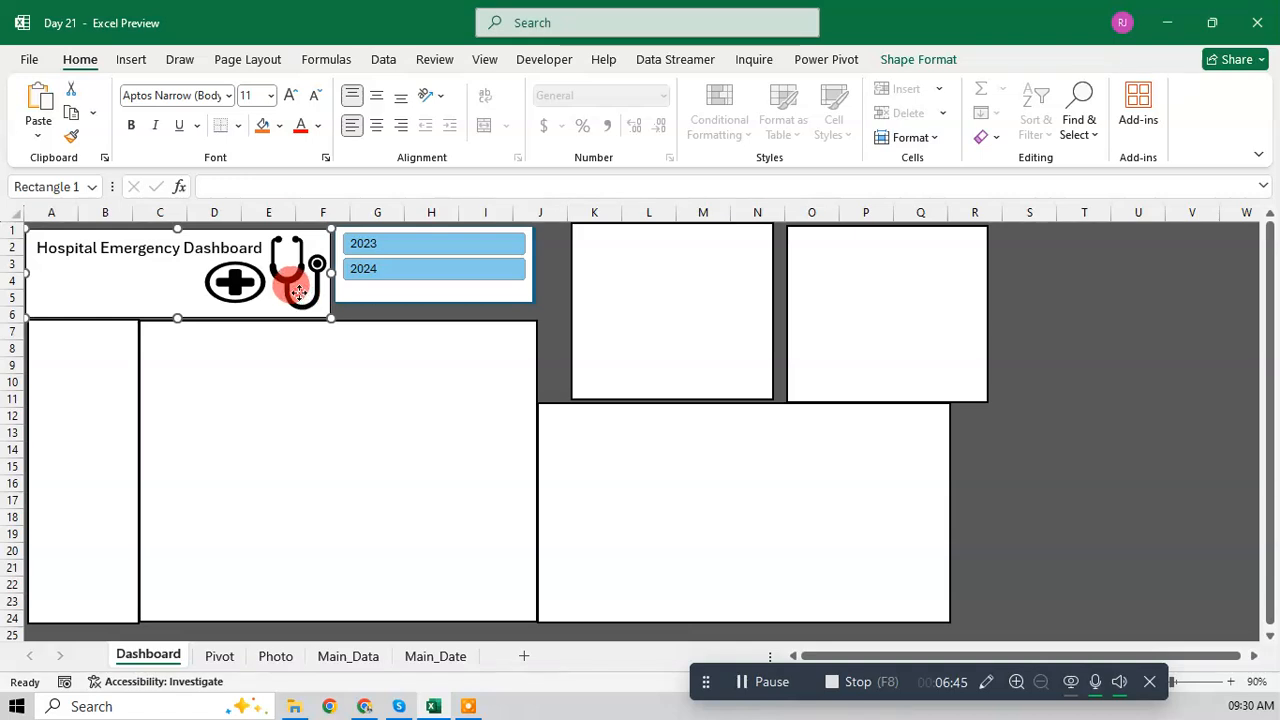
pyautogui.click(298, 292)
pyautogui.moveTo(298, 313); pyautogui.dragTo(298, 296)
# Step: Shorten the title box to end at row 5 and extend the narrow side box and the central box up to meet it
pyautogui.click(150, 318)
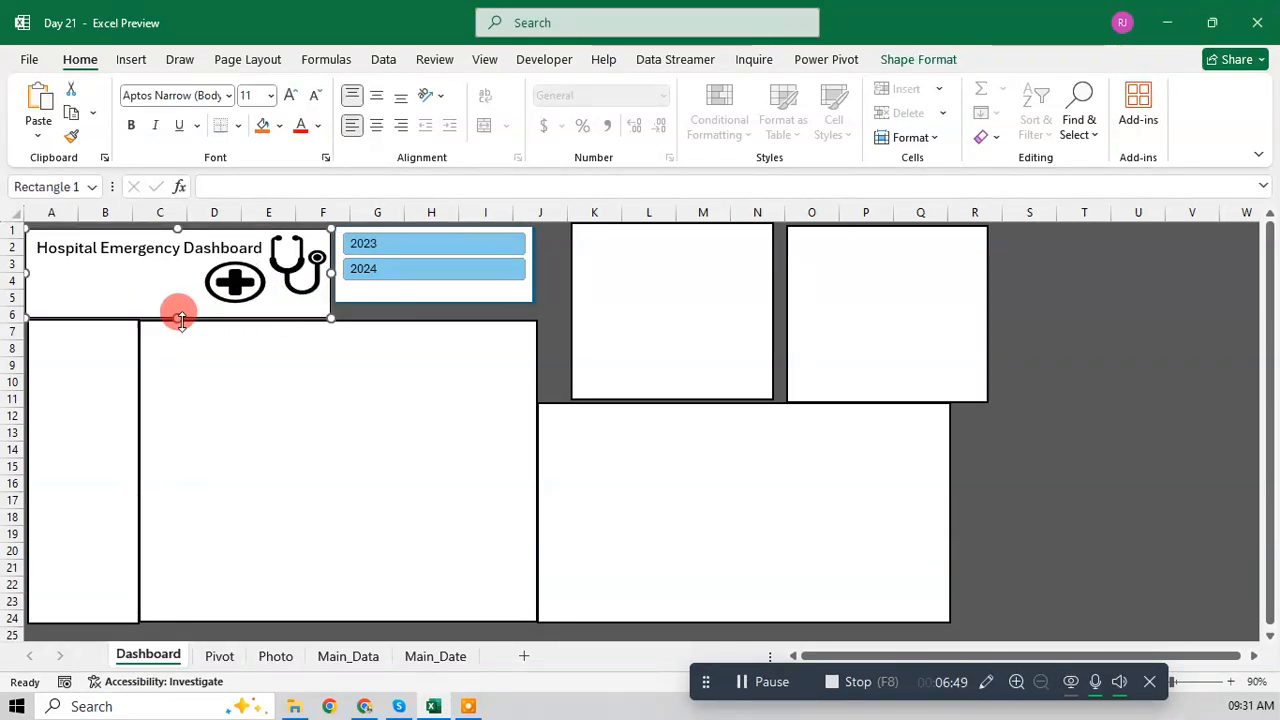
pyautogui.moveTo(178, 318); pyautogui.dragTo(193, 302)
pyautogui.click(113, 322)
pyautogui.moveTo(90, 318)
pyautogui.mouseDown()
pyautogui.moveTo(86, 289)
pyautogui.moveTo(86, 303)
pyautogui.mouseUp()
pyautogui.click(303, 328)
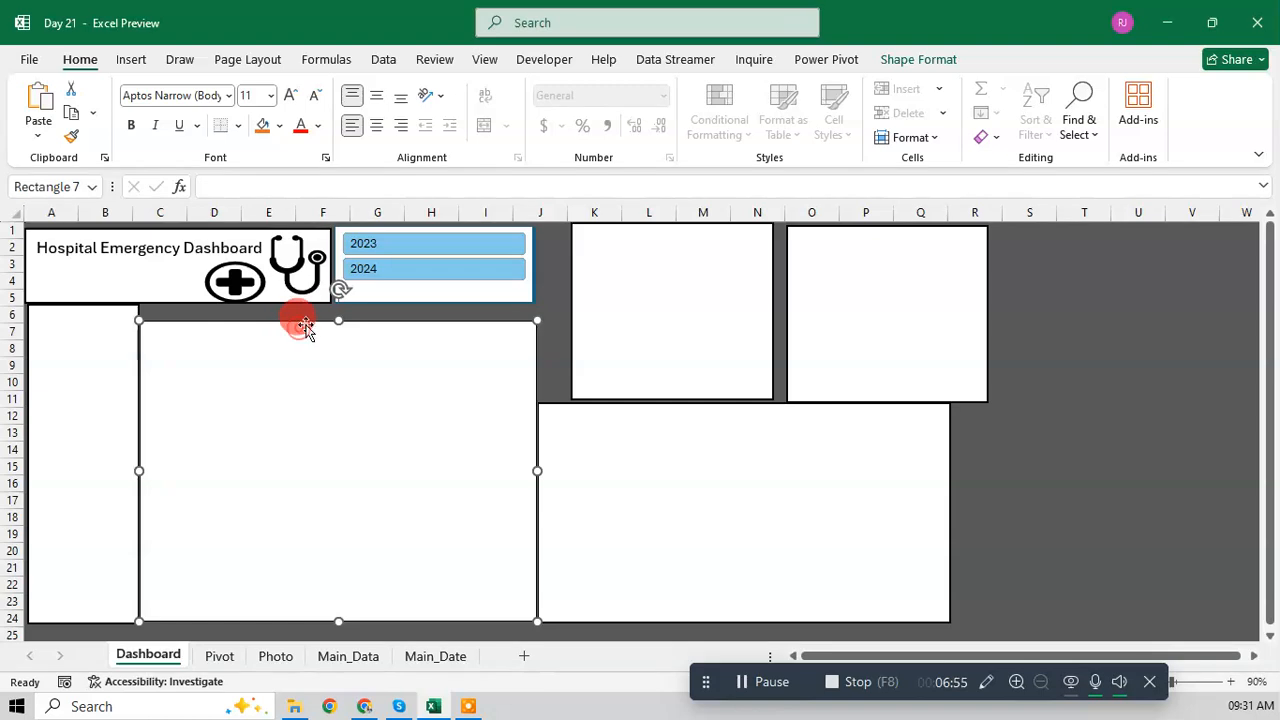
pyautogui.moveTo(340, 318); pyautogui.dragTo(338, 304)
# Step: Widen the two upper boxes leftward to close their gaps, and widen the box below them to reach column R's edge
pyautogui.click(589, 287)
pyautogui.moveTo(570, 312); pyautogui.dragTo(540, 312)
pyautogui.click(821, 313)
pyautogui.moveTo(786, 314); pyautogui.dragTo(776, 312)
pyautogui.click(922, 452)
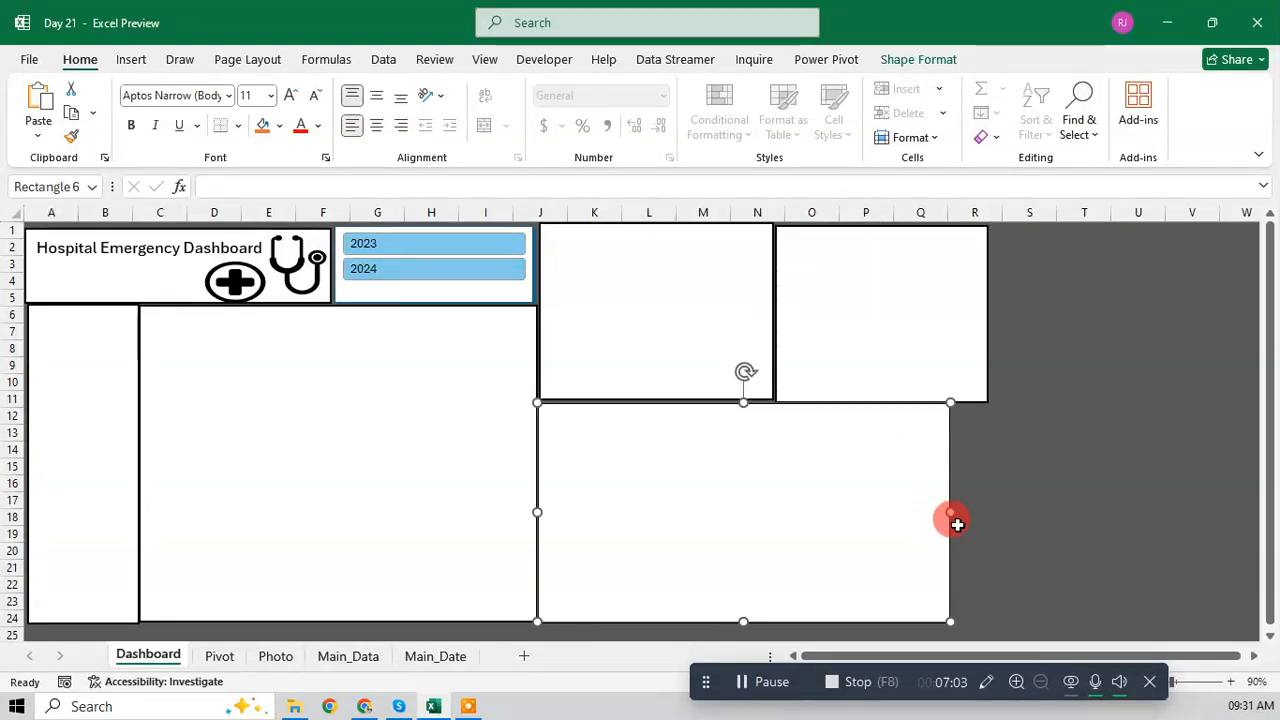
pyautogui.moveTo(949, 511); pyautogui.dragTo(990, 508)
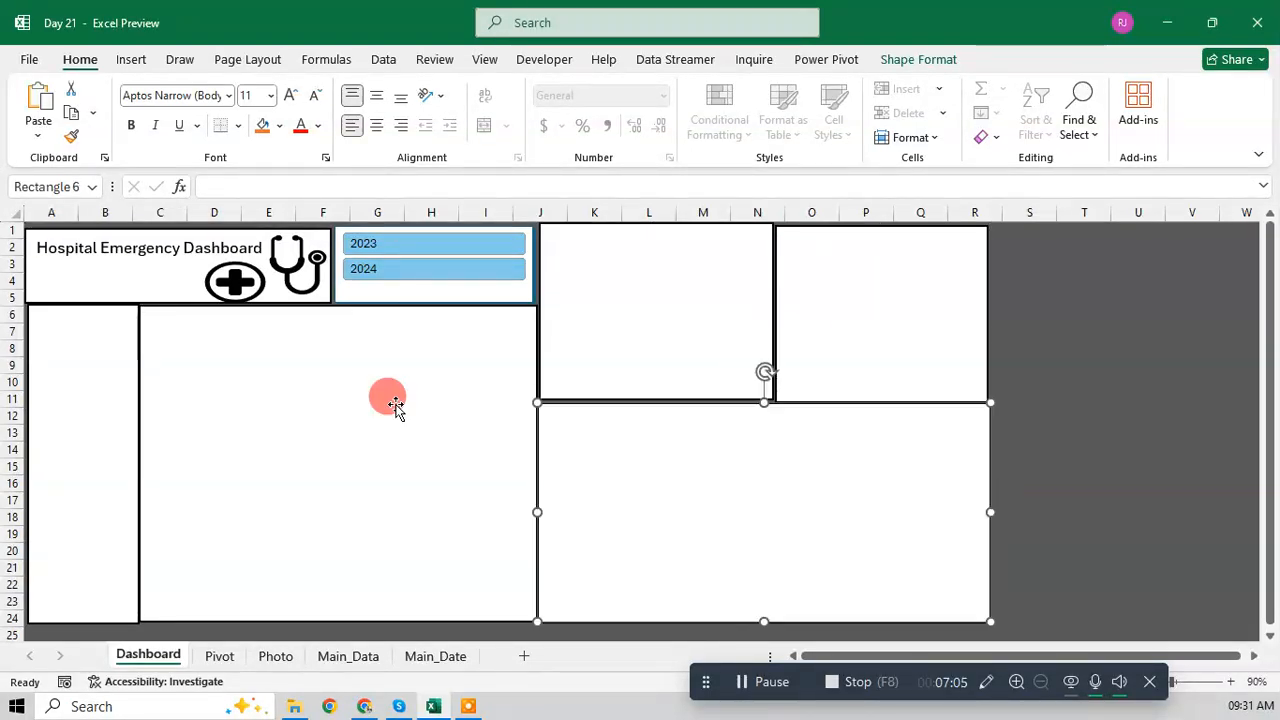
# Step: Lower the central box's top edge to row 14, and check the card layout of the sample dashboard on the Photo sheet
pyautogui.click(214, 349)
pyautogui.moveTo(339, 303); pyautogui.dragTo(358, 447)
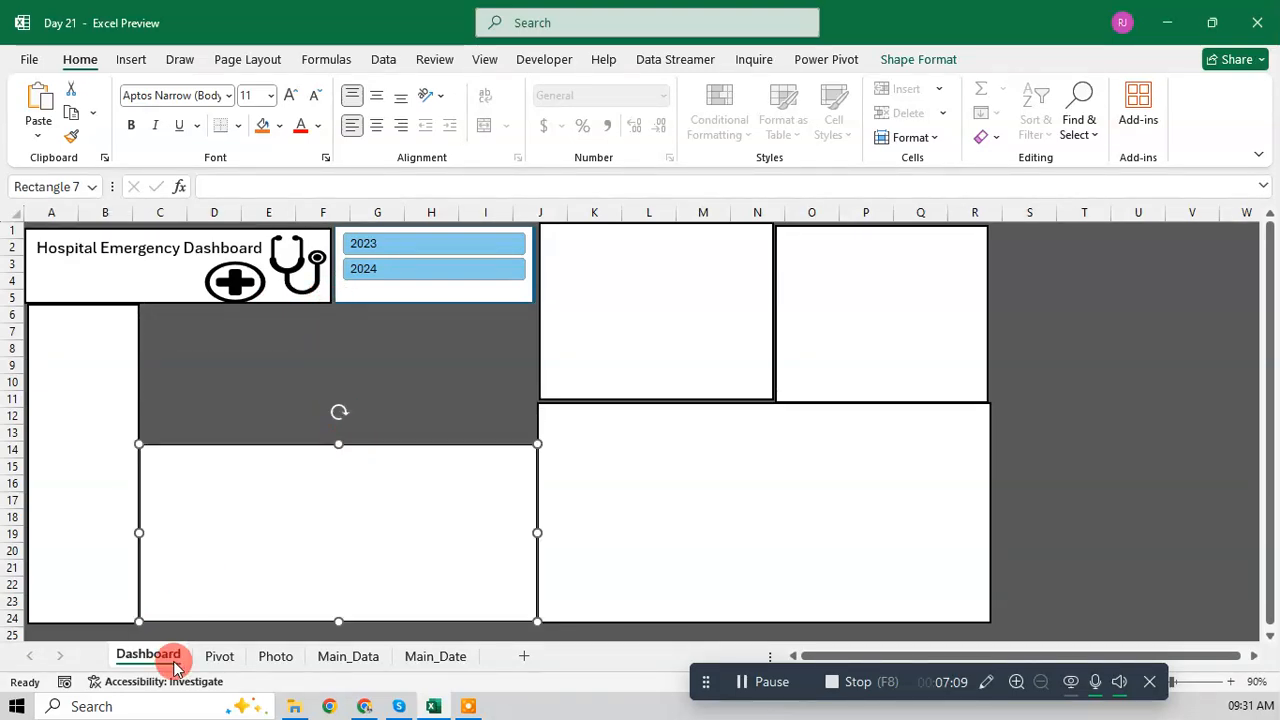
pyautogui.click(214, 657)
pyautogui.click(272, 660)
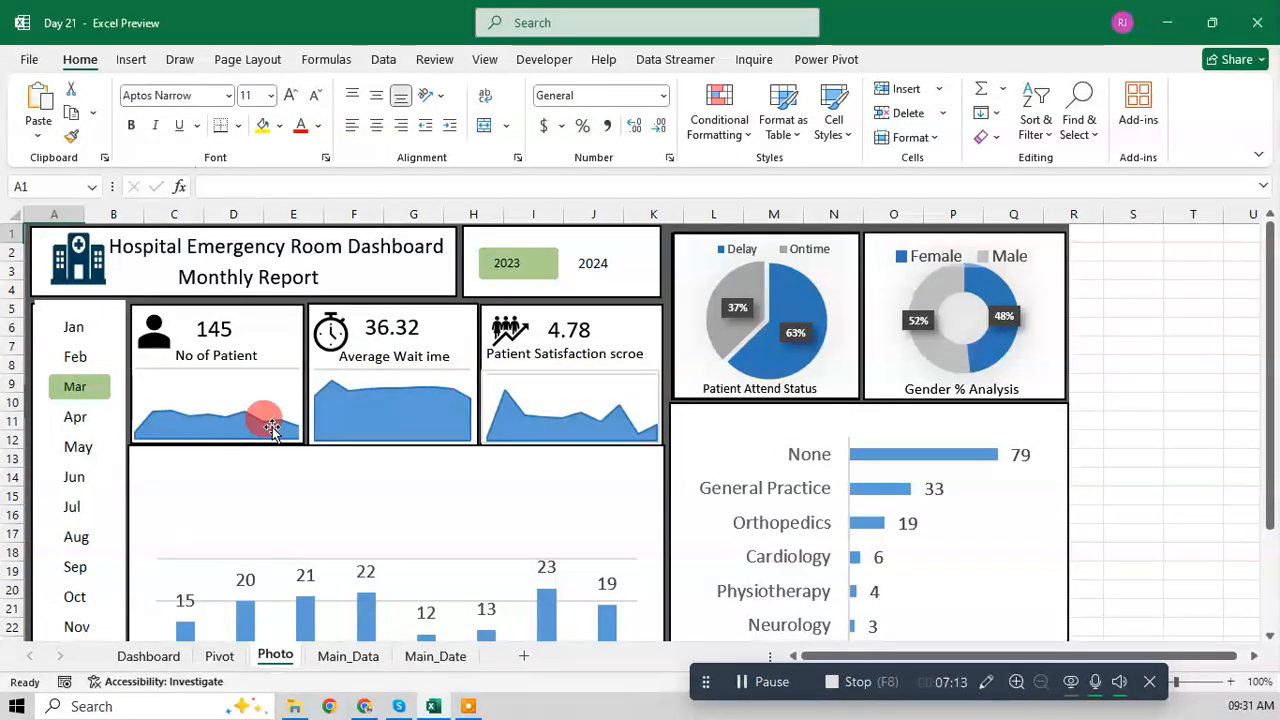
pyautogui.click(148, 656)
# Step: Duplicate the central box into the space above it, narrow the copy to card width, and duplicate that into three side-by-side cards
pyautogui.moveTo(210, 495); pyautogui.dragTo(213, 357)
pyautogui.moveTo(533, 395); pyautogui.dragTo(307, 394)
pyautogui.moveTo(226, 485); pyautogui.dragTo(223, 449)
pyautogui.moveTo(230, 396); pyautogui.dragTo(519, 386)
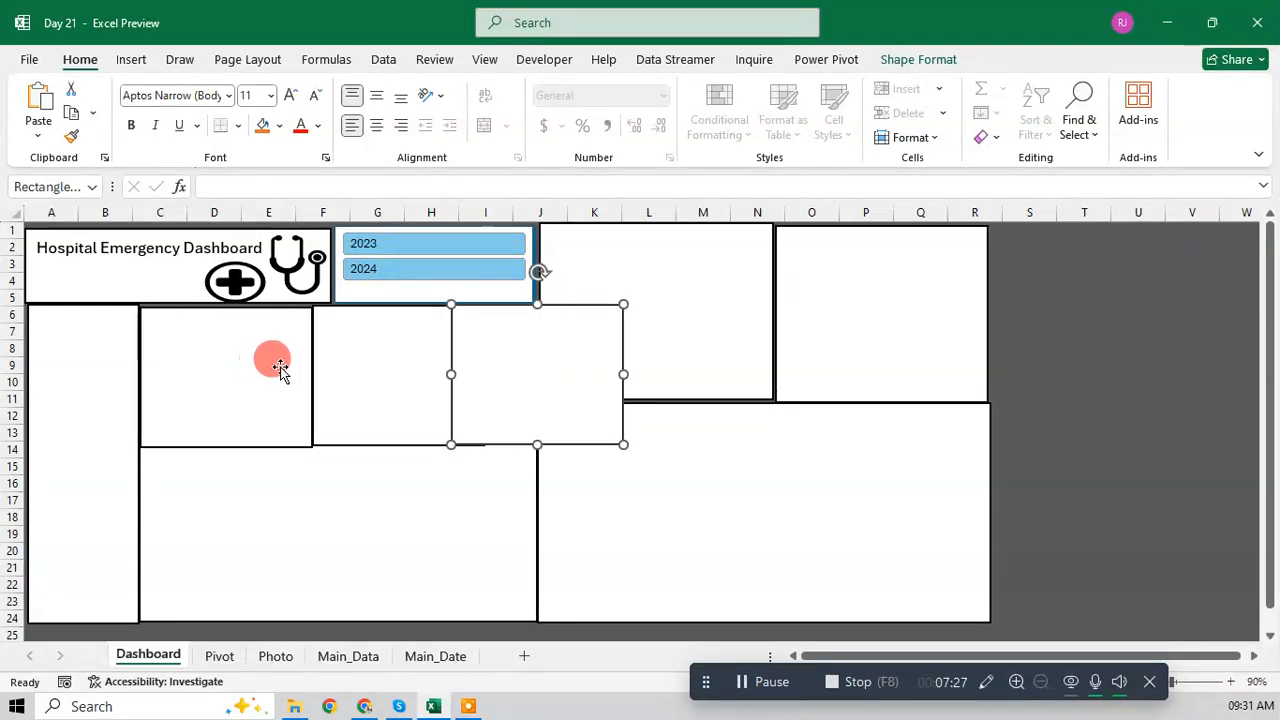
# Step: Narrow the first and third cards and move the second and third leftward, so the row ends at the central box's far edge
pyautogui.click(298, 370)
pyautogui.moveTo(313, 375); pyautogui.dragTo(300, 372)
pyautogui.moveTo(220, 447); pyautogui.dragTo(220, 443)
pyautogui.click(330, 392)
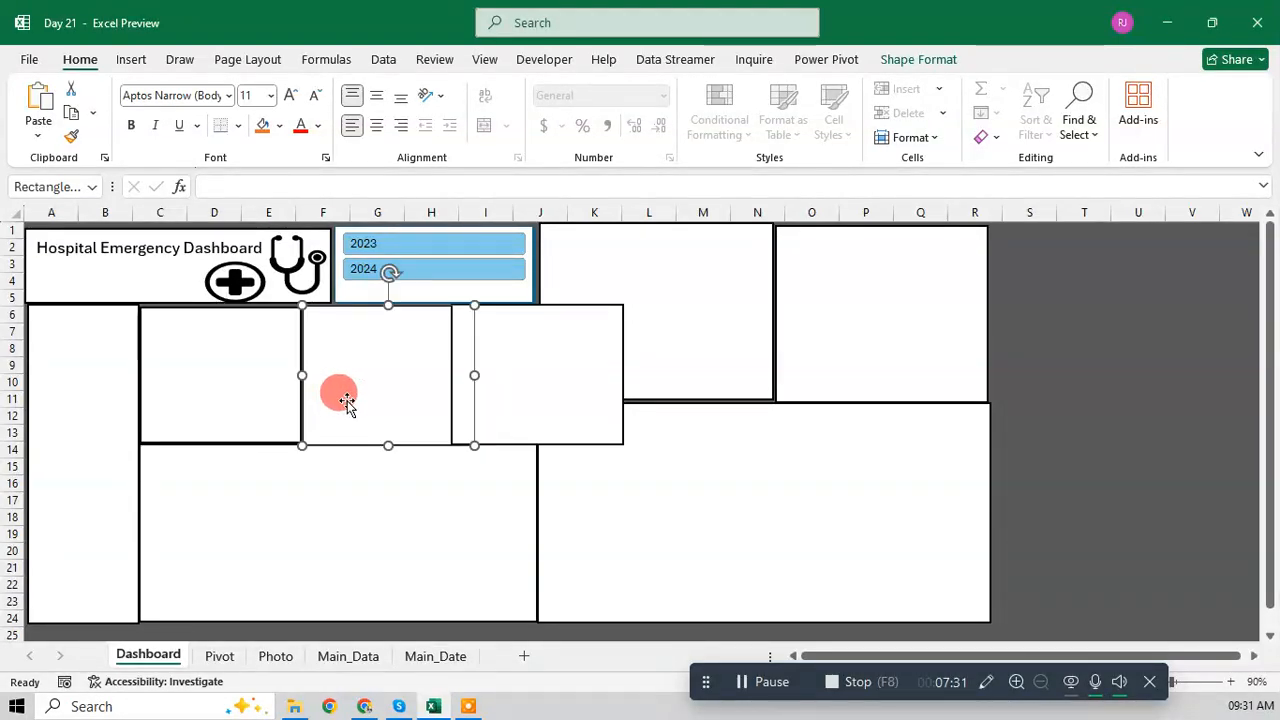
pyautogui.moveTo(471, 375)
pyautogui.mouseDown()
pyautogui.moveTo(440, 362)
pyautogui.moveTo(451, 369)
pyautogui.mouseUp()
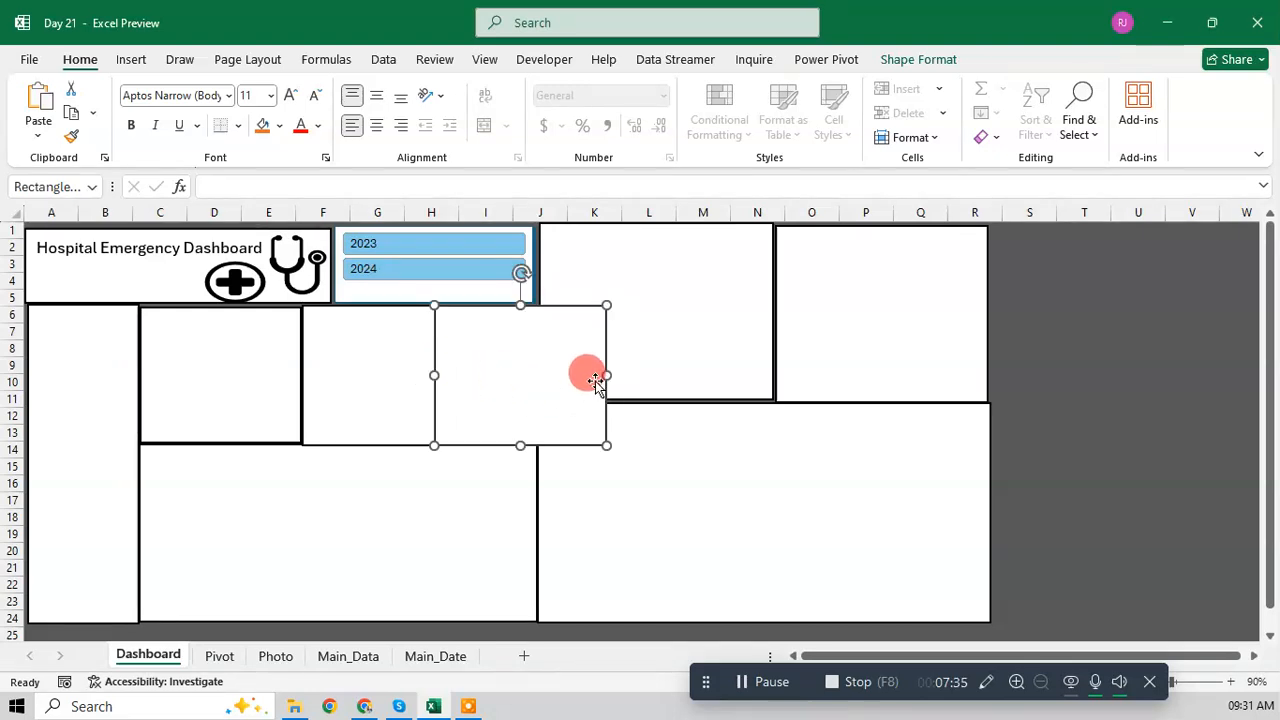
pyautogui.moveTo(607, 375); pyautogui.dragTo(537, 372)
# Step: Even out the widths of the three cards and close the gaps between them above the central box
pyautogui.moveTo(651, 340); pyautogui.dragTo(646, 341)
pyautogui.click(249, 354)
pyautogui.moveTo(301, 375); pyautogui.dragTo(327, 378)
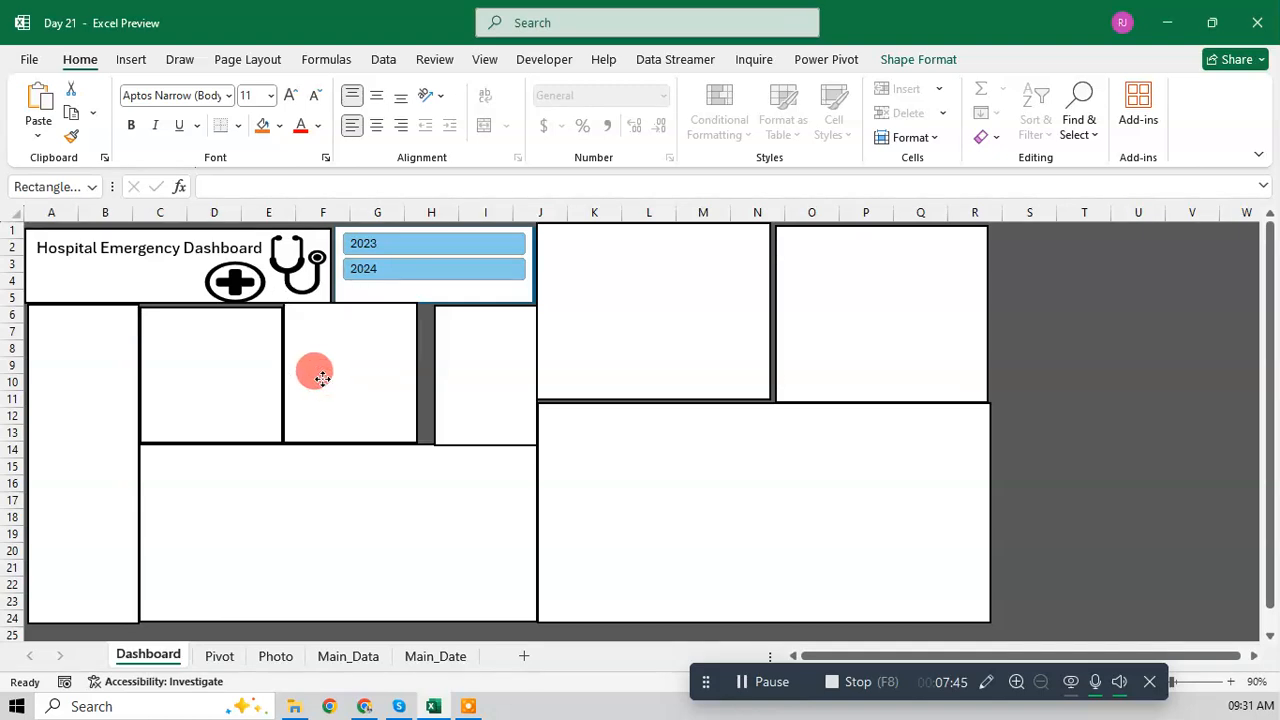
pyautogui.moveTo(438, 368); pyautogui.dragTo(428, 370)
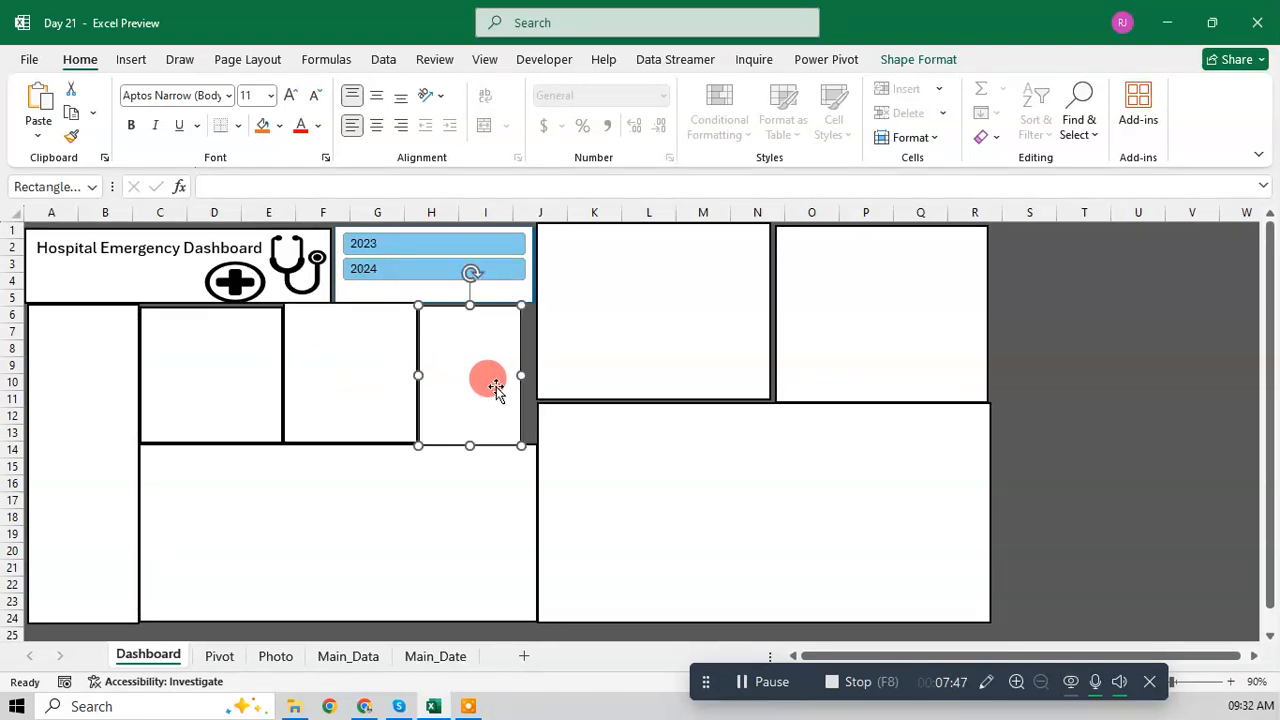
pyautogui.moveTo(521, 370); pyautogui.dragTo(533, 370)
pyautogui.click(349, 374)
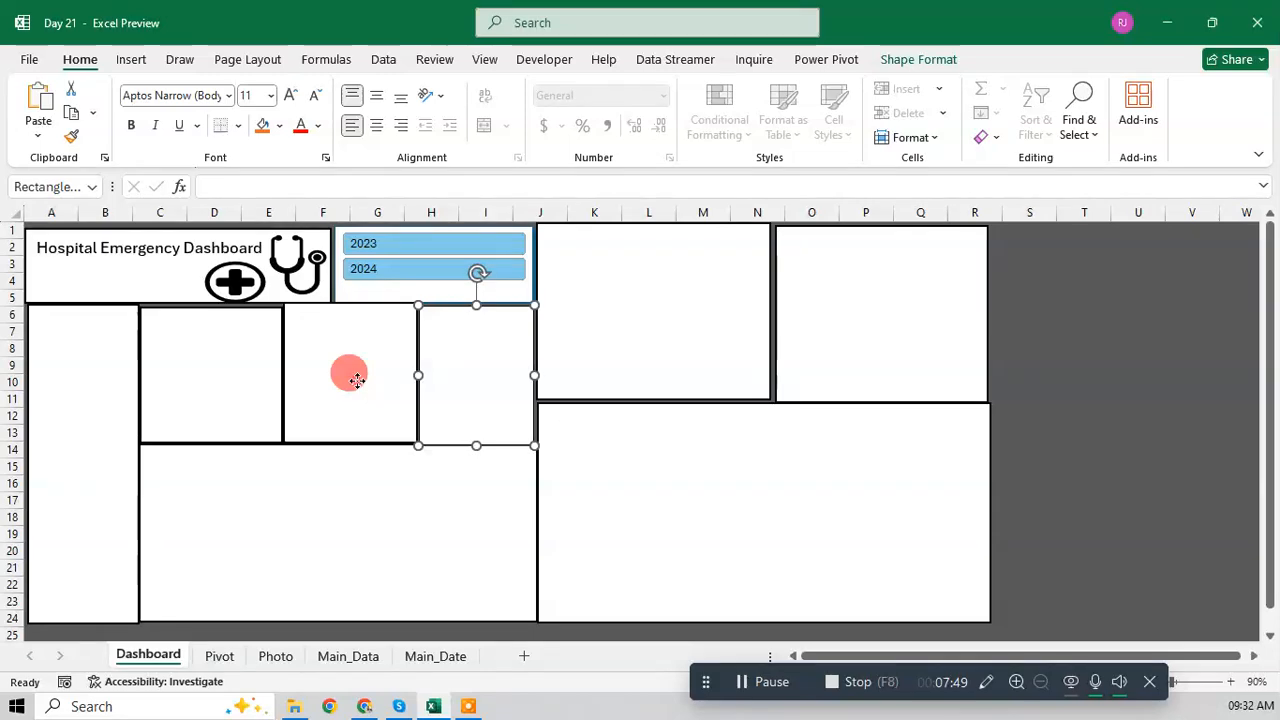
pyautogui.moveTo(362, 355); pyautogui.dragTo(364, 359)
pyautogui.click(340, 372)
pyautogui.click(148, 63)
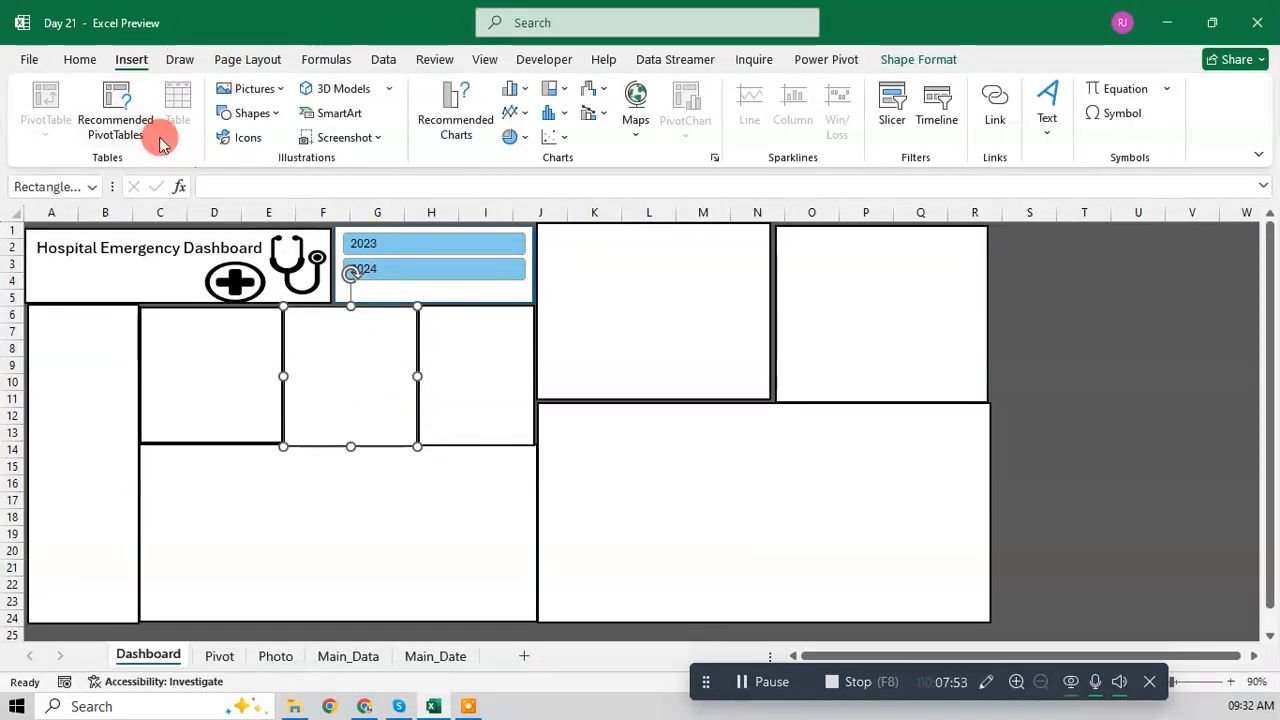
pyautogui.click(250, 112)
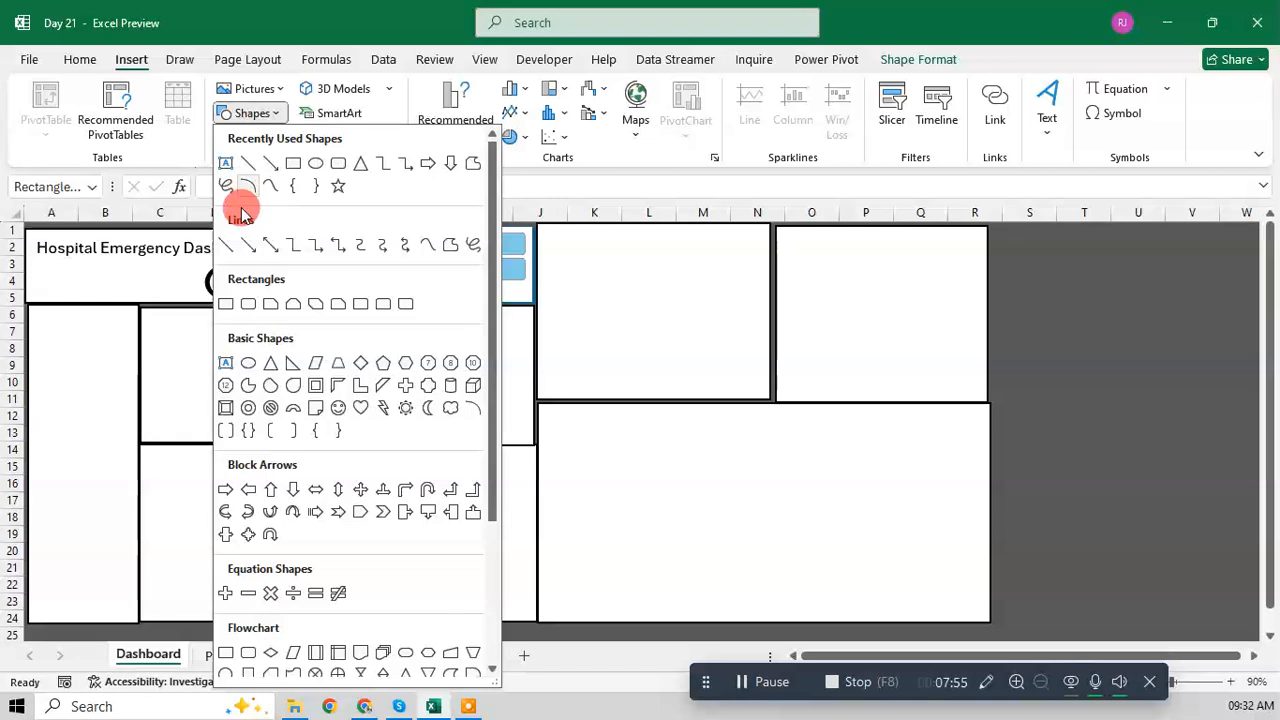
pyautogui.click(270, 305)
pyautogui.click(252, 355)
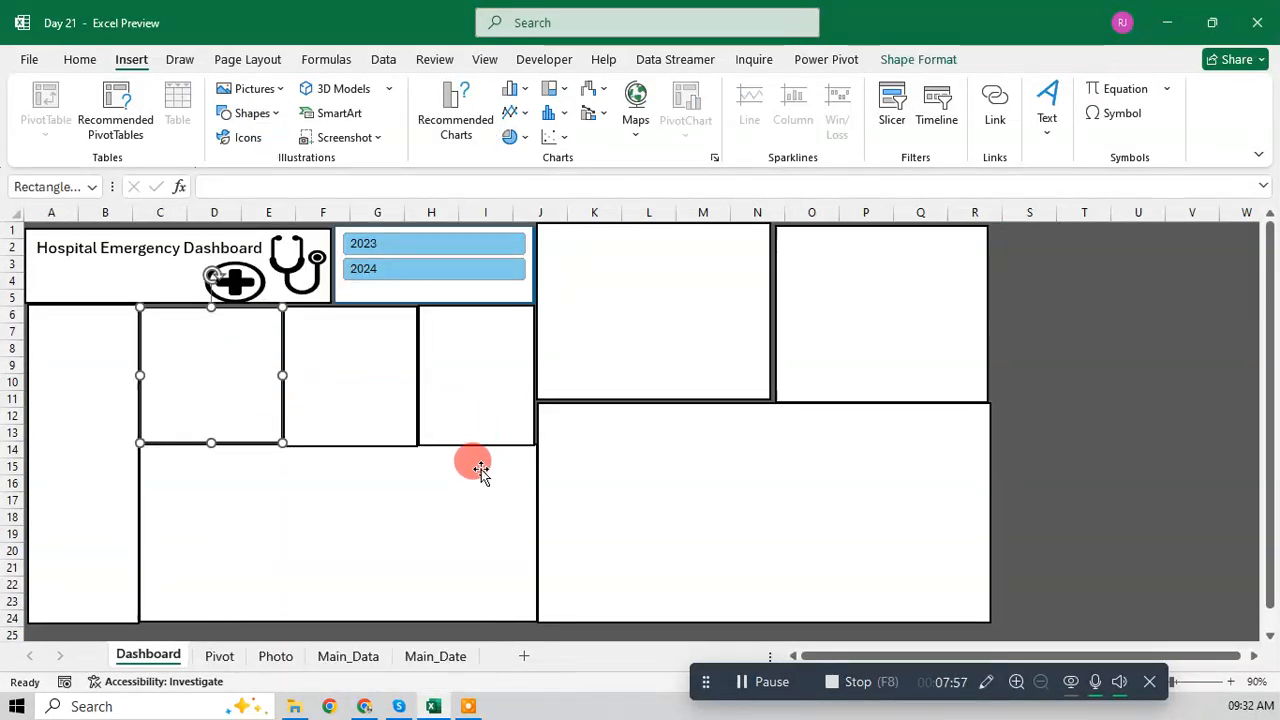
# Step: Shift the two upper boxes and the large box below them slightly rightward, and widen the year slicer toward them
pyautogui.moveTo(626, 327); pyautogui.dragTo(635, 328)
pyautogui.click(816, 315)
pyautogui.moveTo(816, 315); pyautogui.dragTo(830, 315)
pyautogui.moveTo(698, 306); pyautogui.dragTo(706, 304)
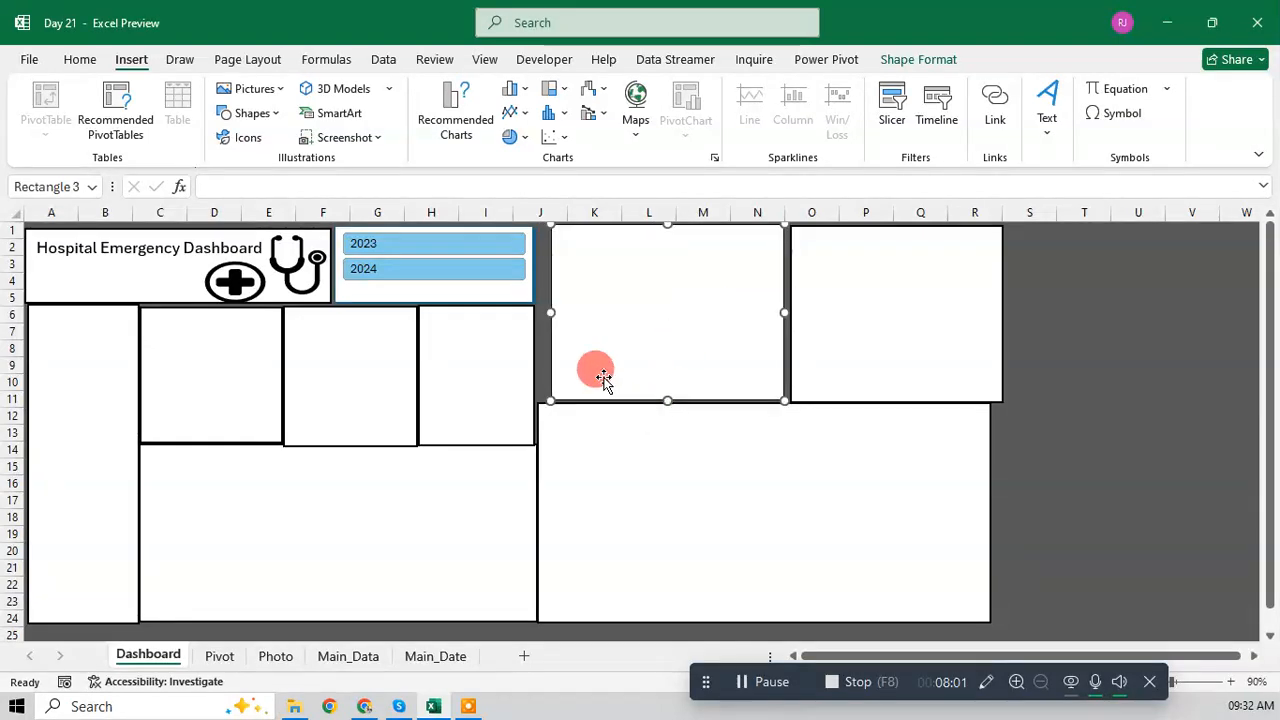
pyautogui.click(510, 280)
pyautogui.moveTo(533, 267); pyautogui.dragTo(542, 264)
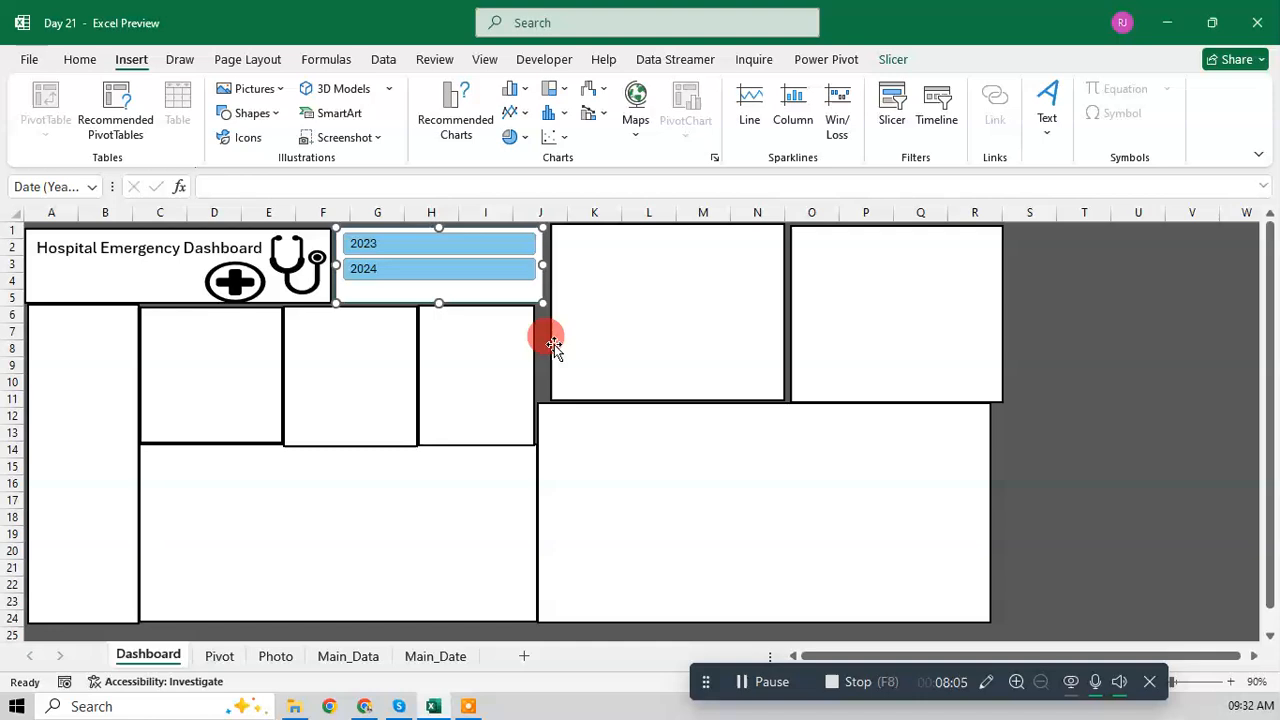
pyautogui.moveTo(578, 451); pyautogui.dragTo(603, 459)
# Step: Widen the third card and the central box to meet the edge of the large lower box
pyautogui.click(486, 357)
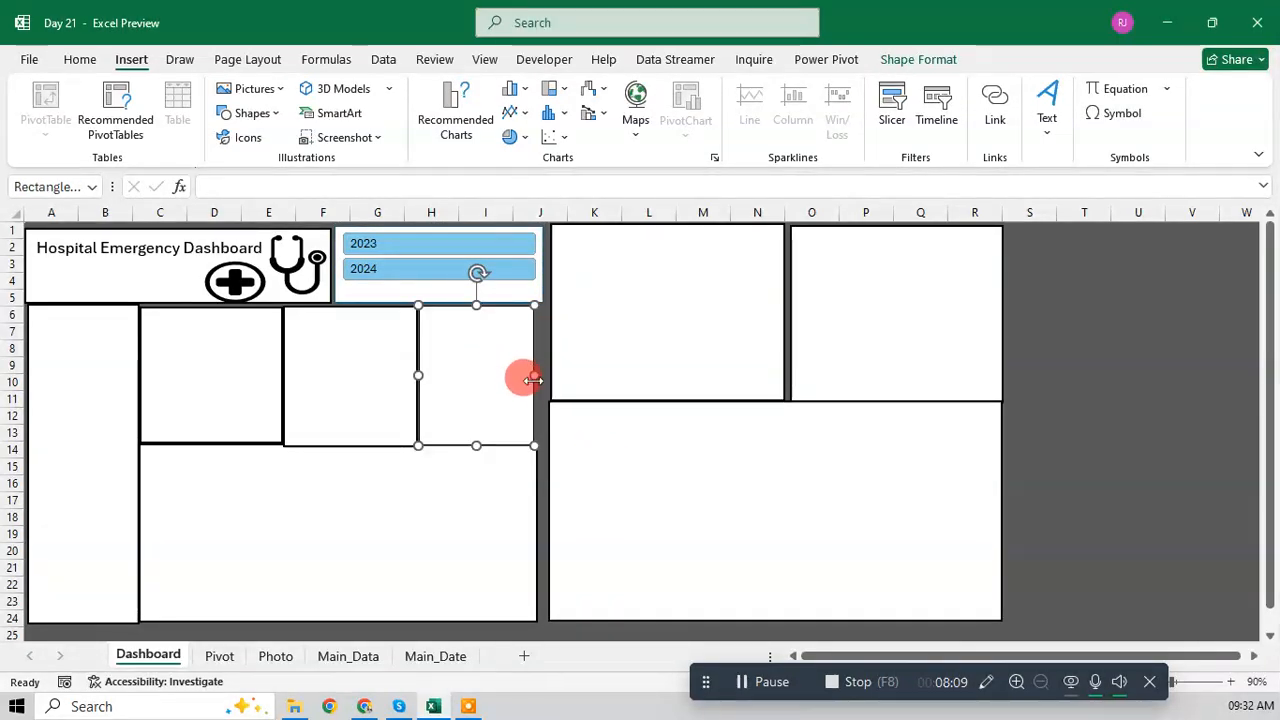
pyautogui.moveTo(533, 375); pyautogui.dragTo(548, 376)
pyautogui.click(509, 506)
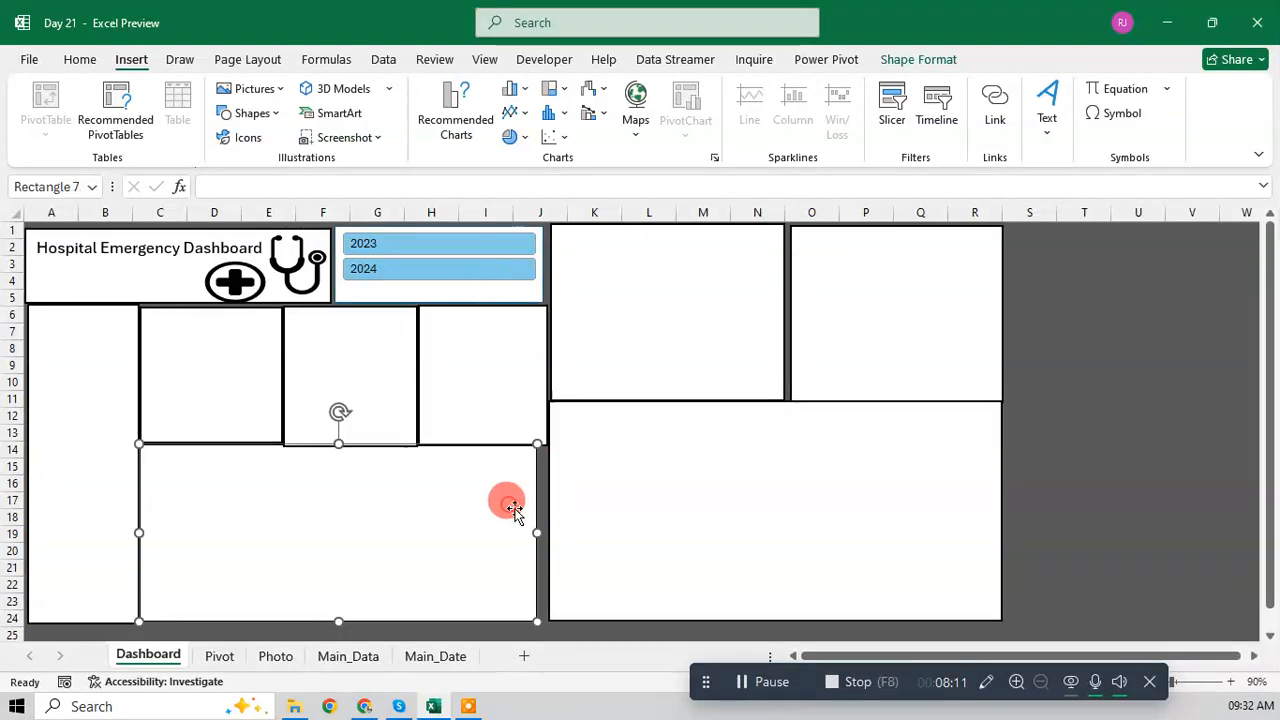
pyautogui.moveTo(536, 532); pyautogui.dragTo(550, 535)
# Step: Extend the left edges of the two upper boxes to close their gaps, and widen the year slicer to meet the first one
pyautogui.click(549, 314)
pyautogui.moveTo(551, 313); pyautogui.dragTo(549, 313)
pyautogui.click(819, 314)
pyautogui.moveTo(790, 313); pyautogui.dragTo(785, 311)
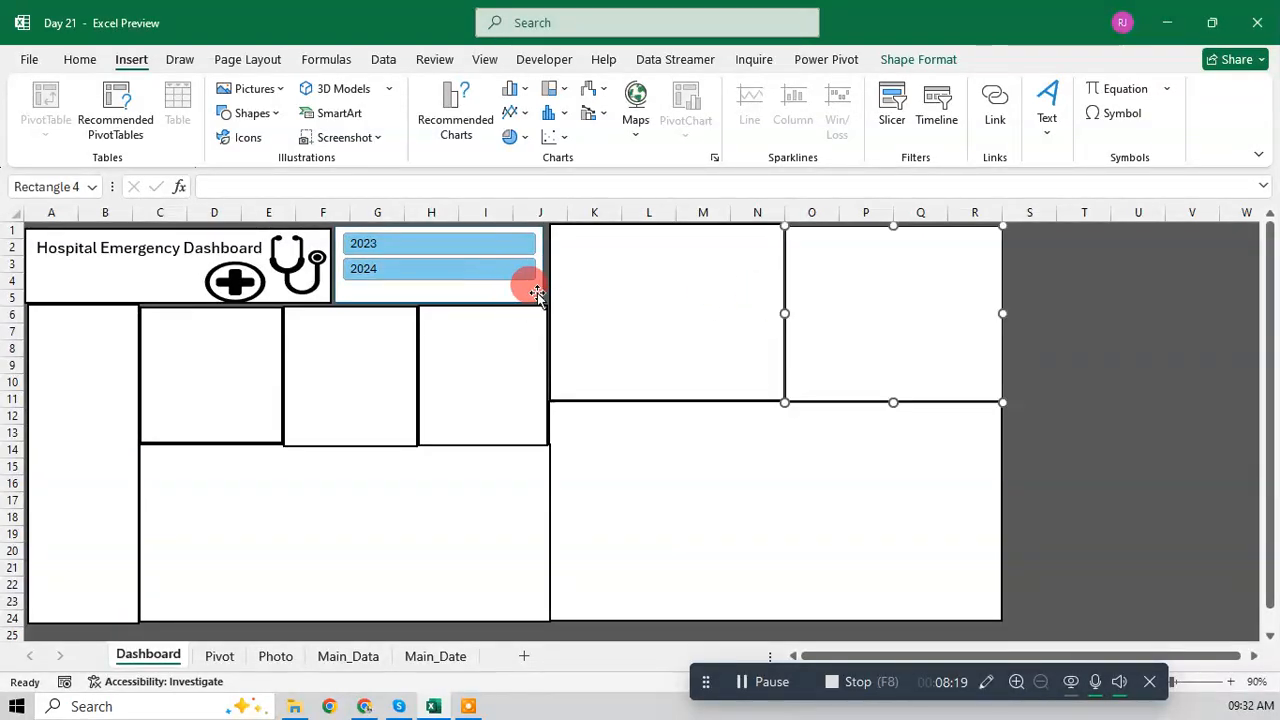
pyautogui.click(526, 279)
pyautogui.moveTo(545, 265)
pyautogui.mouseDown()
pyautogui.moveTo(558, 268)
pyautogui.moveTo(543, 277)
pyautogui.mouseUp()
pyautogui.press('Escape')
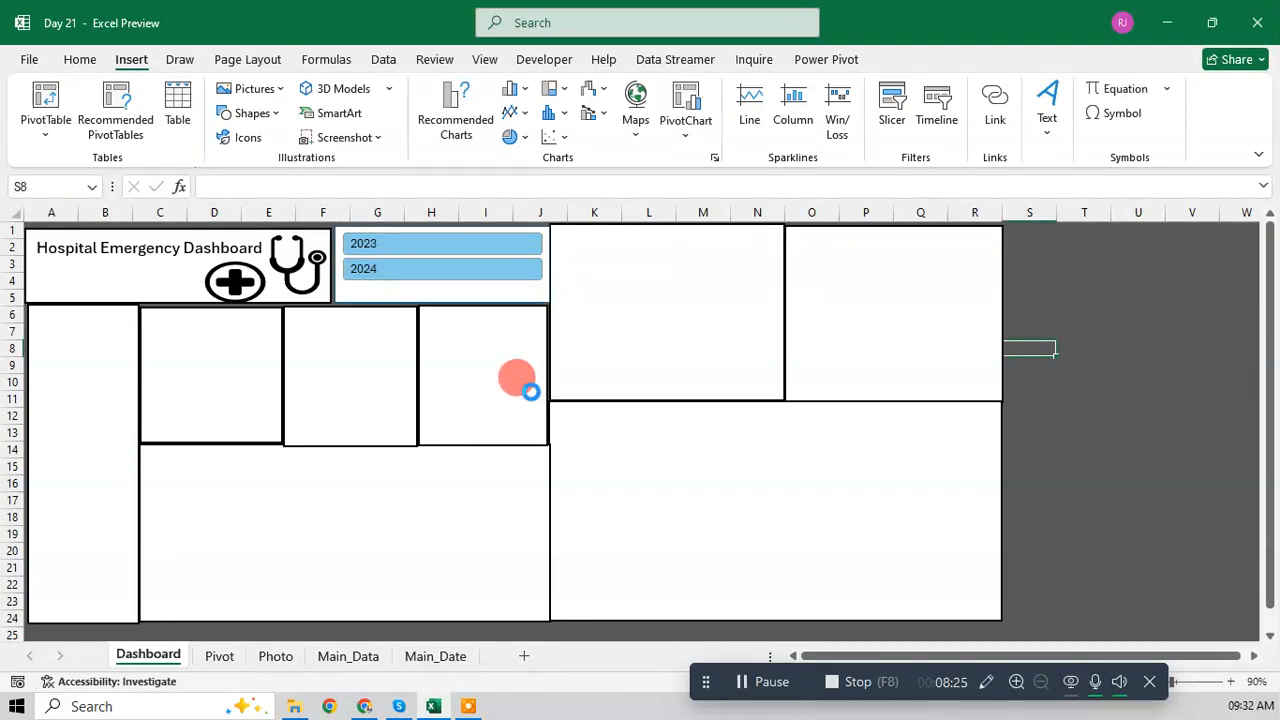
# Step: Resize the three cards together so their upper edges meet the title box and slicer and their lower edges end just above row 14
pyautogui.click(394, 362)
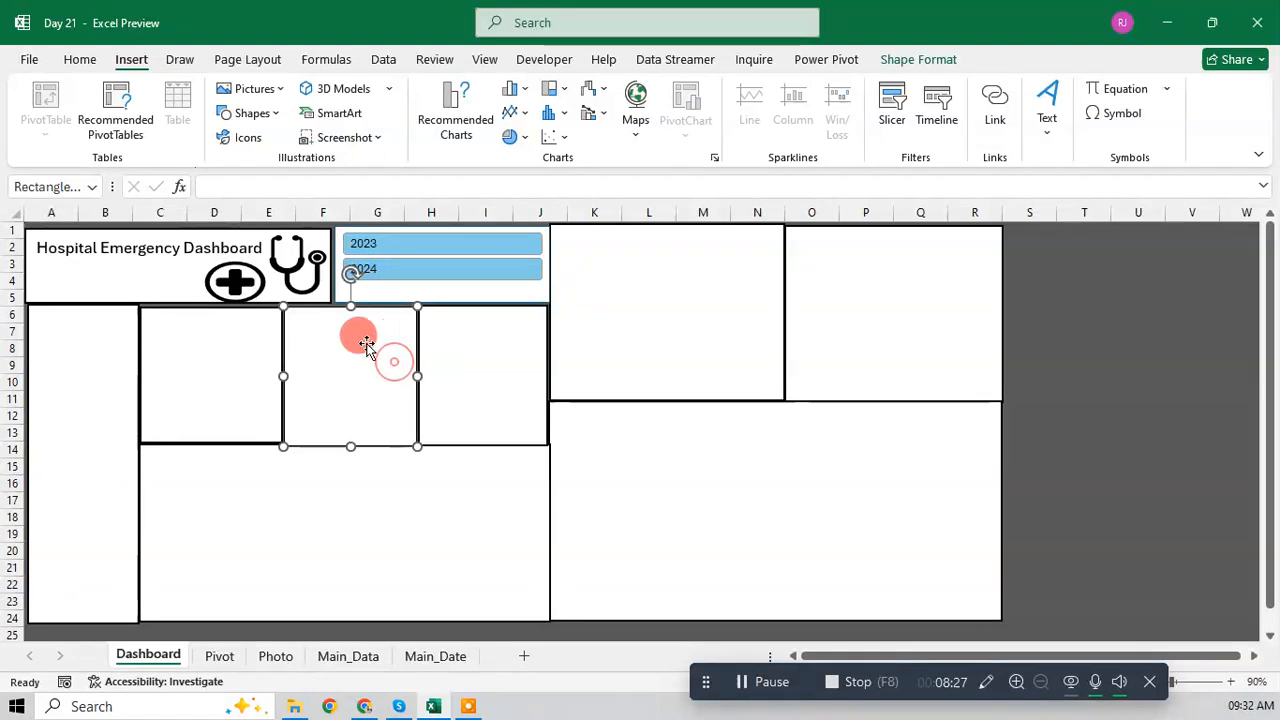
pyautogui.keyDown('shift'); pyautogui.click(258, 325); pyautogui.keyUp('shift')
pyautogui.keyDown('shift'); pyautogui.click(451, 360); pyautogui.keyUp('shift')
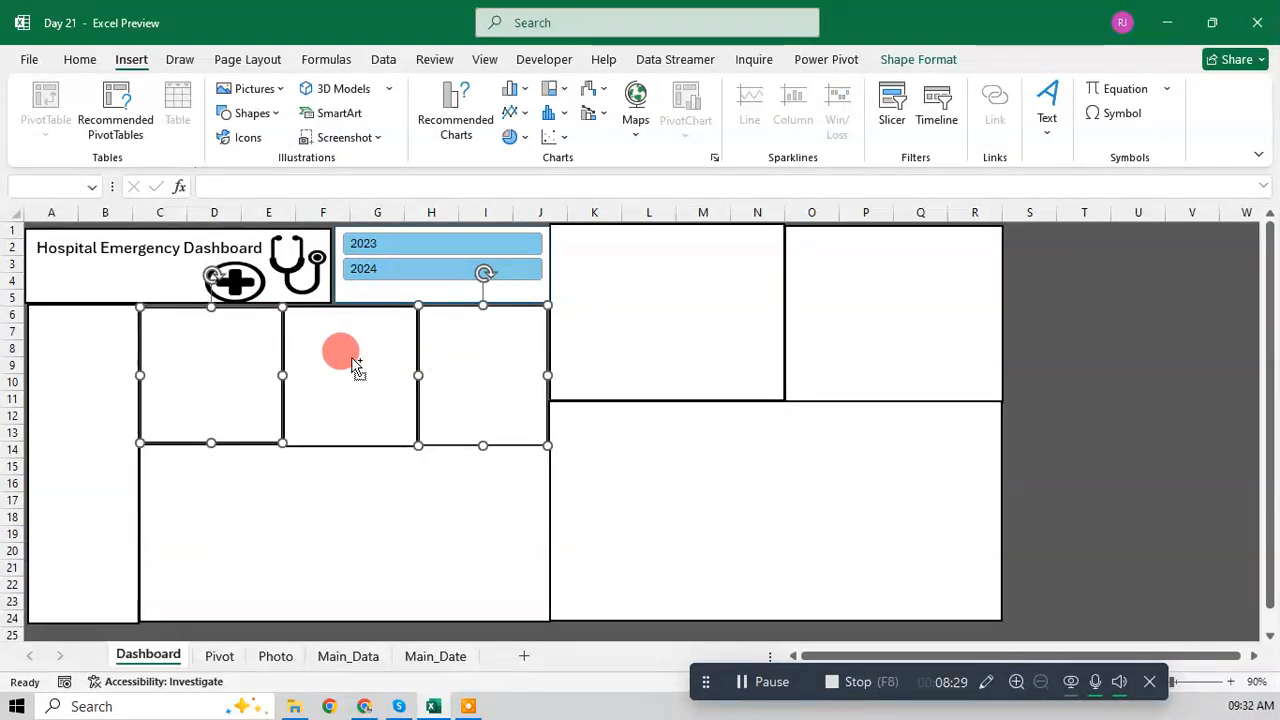
pyautogui.moveTo(347, 306); pyautogui.dragTo(345, 302)
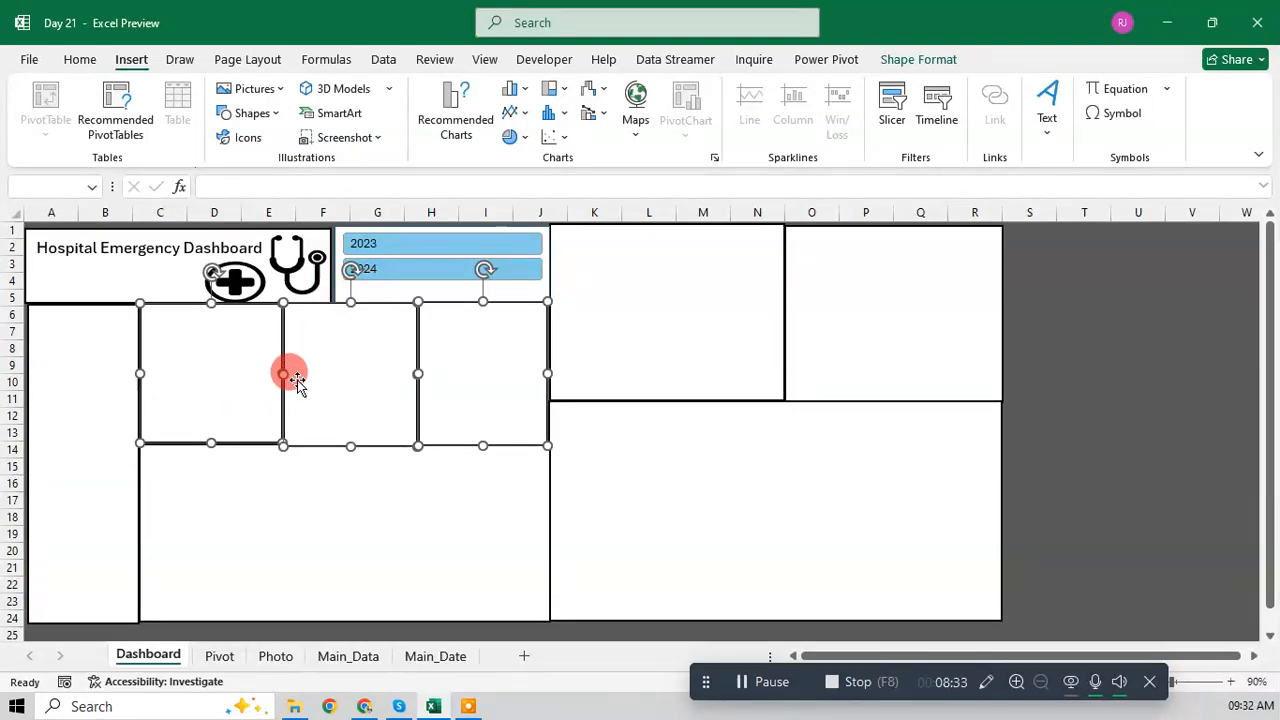
pyautogui.moveTo(285, 372); pyautogui.dragTo(285, 374)
pyautogui.moveTo(352, 444); pyautogui.dragTo(352, 446)
pyautogui.click(220, 438)
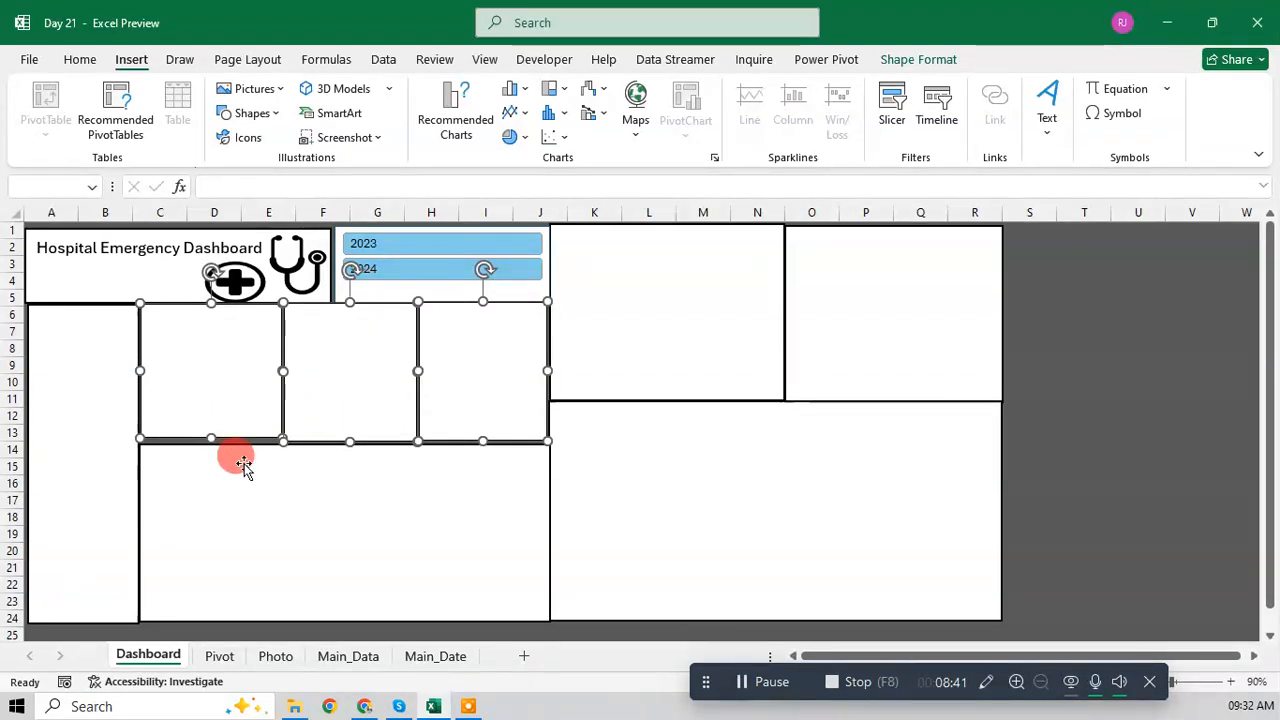
pyautogui.click(240, 455)
pyautogui.click(213, 435)
pyautogui.moveTo(213, 435); pyautogui.dragTo(213, 437)
pyautogui.click(1077, 383)
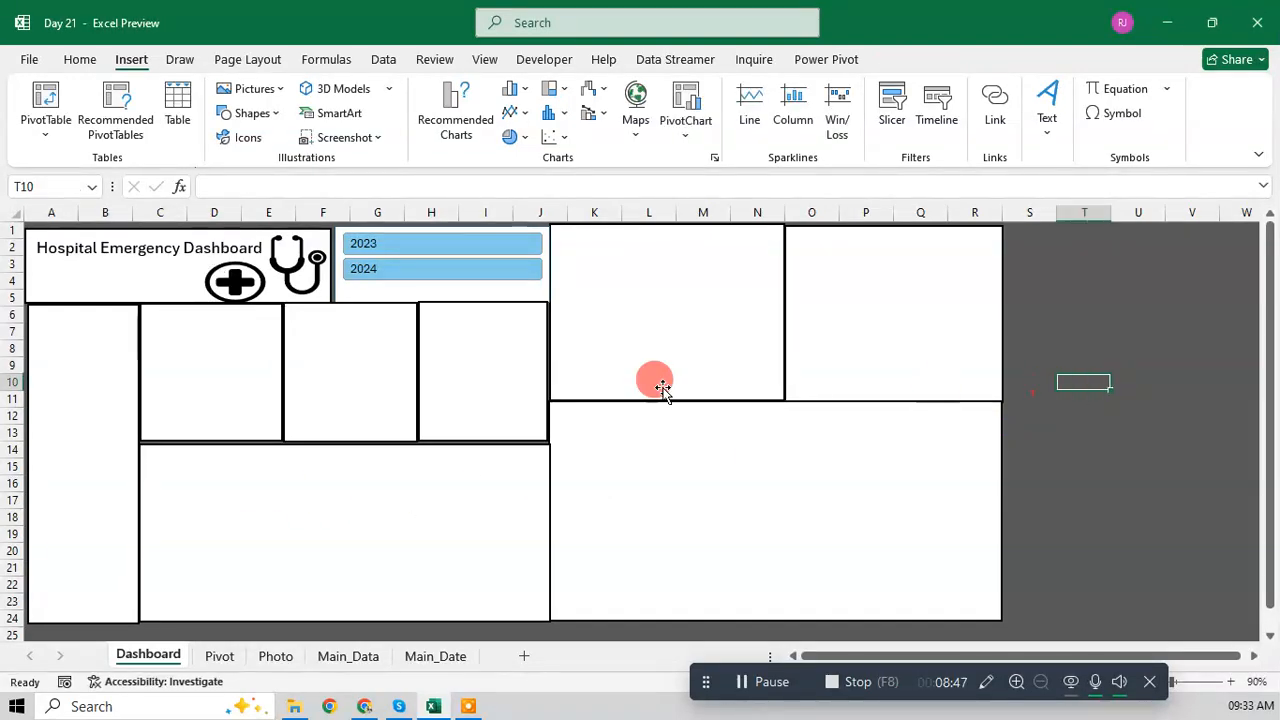
# Step: Set the year slicer to 2 columns so both years sit side by side
pyautogui.click(492, 291)
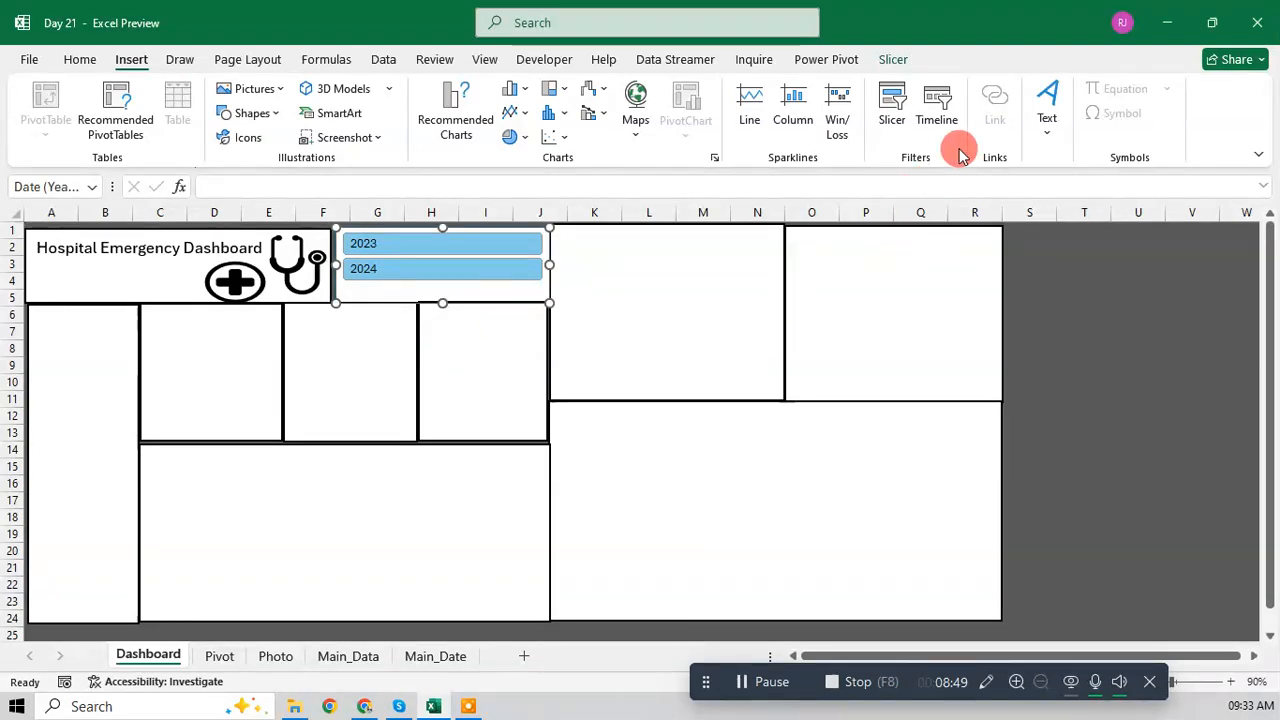
pyautogui.click(890, 60)
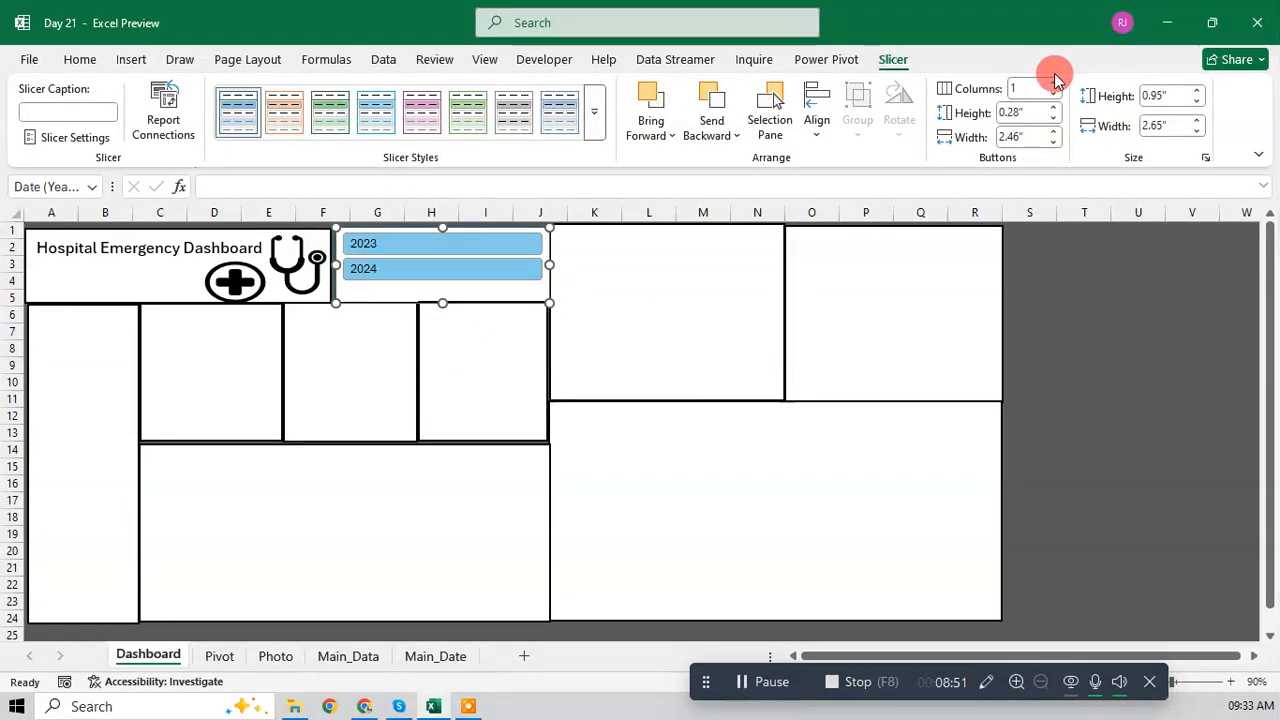
pyautogui.click(1055, 84)
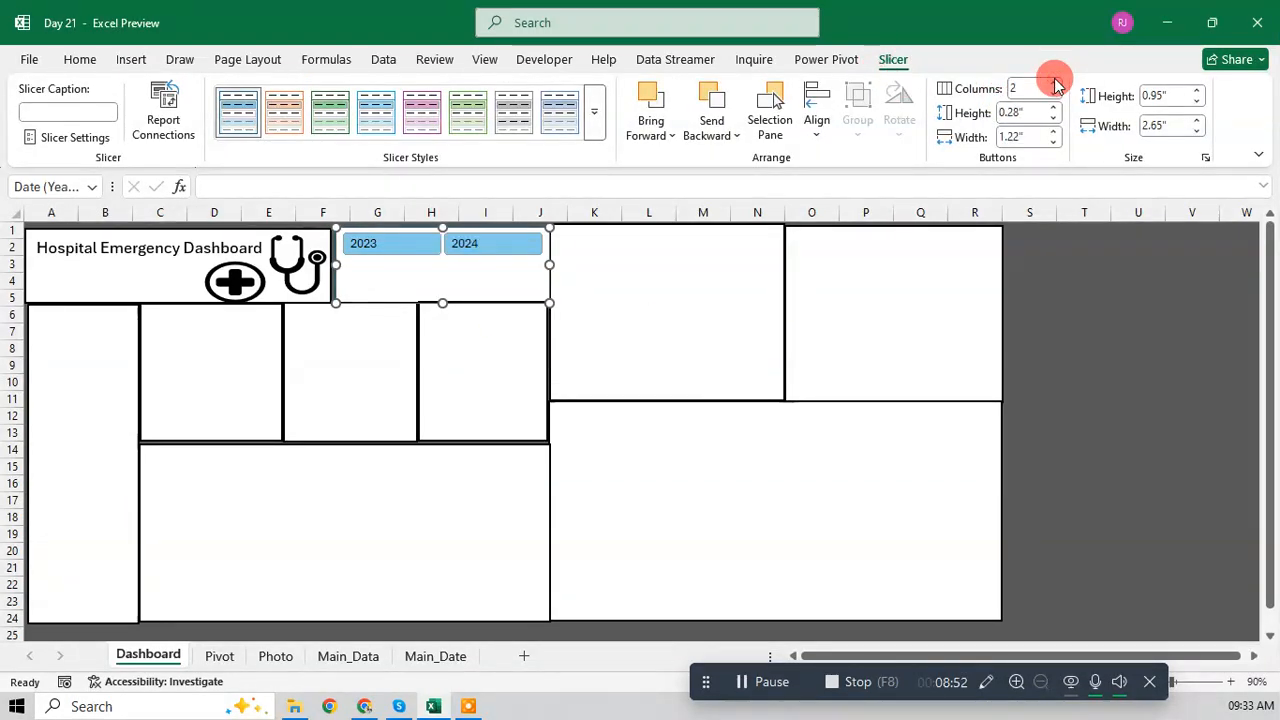
pyautogui.click(1075, 320)
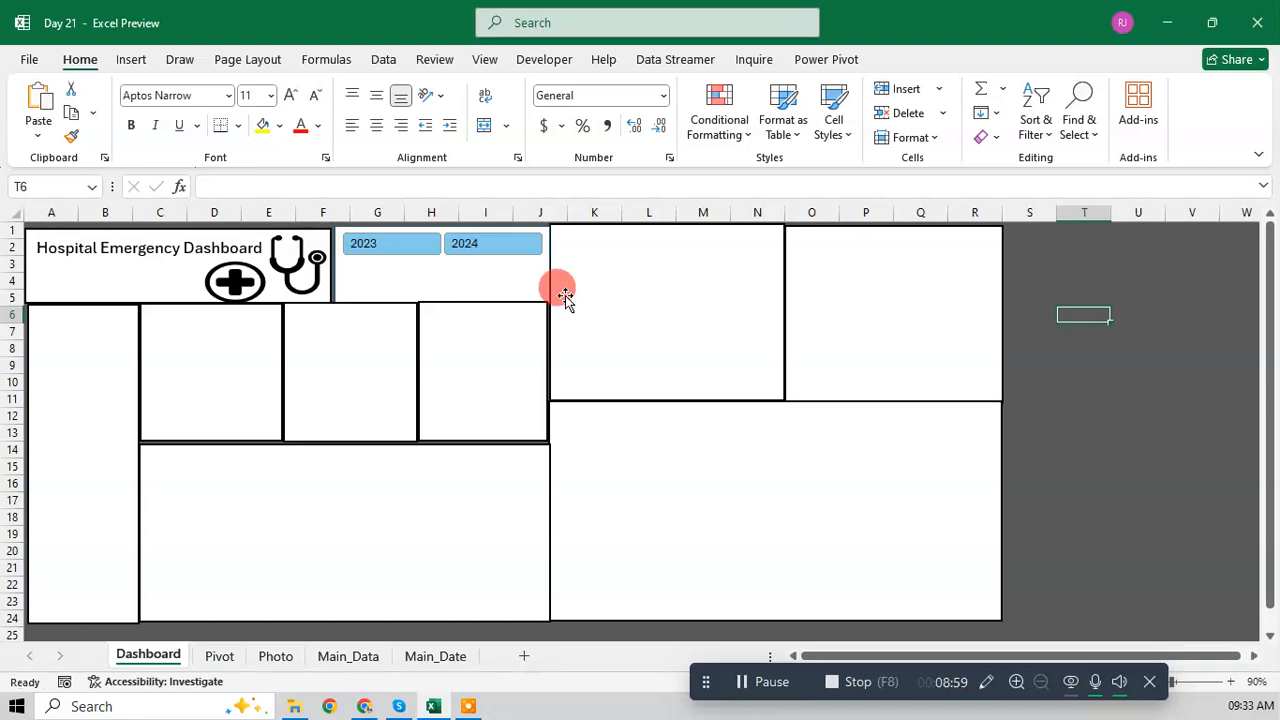
# Step: Copy the year pivot table on the Pivot sheet and paste it at cell B9
pyautogui.moveTo(704, 679); pyautogui.dragTo(701, 717)
pyautogui.click(222, 662)
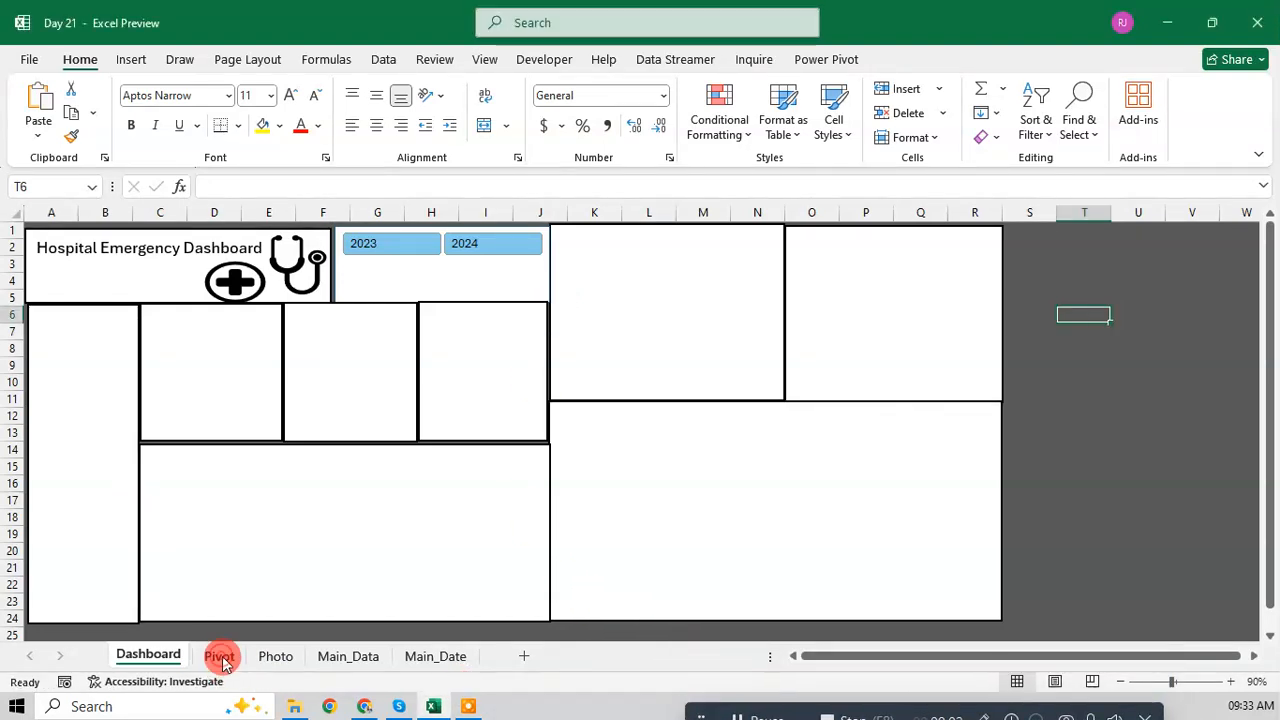
pyautogui.click(222, 662)
pyautogui.click(271, 400)
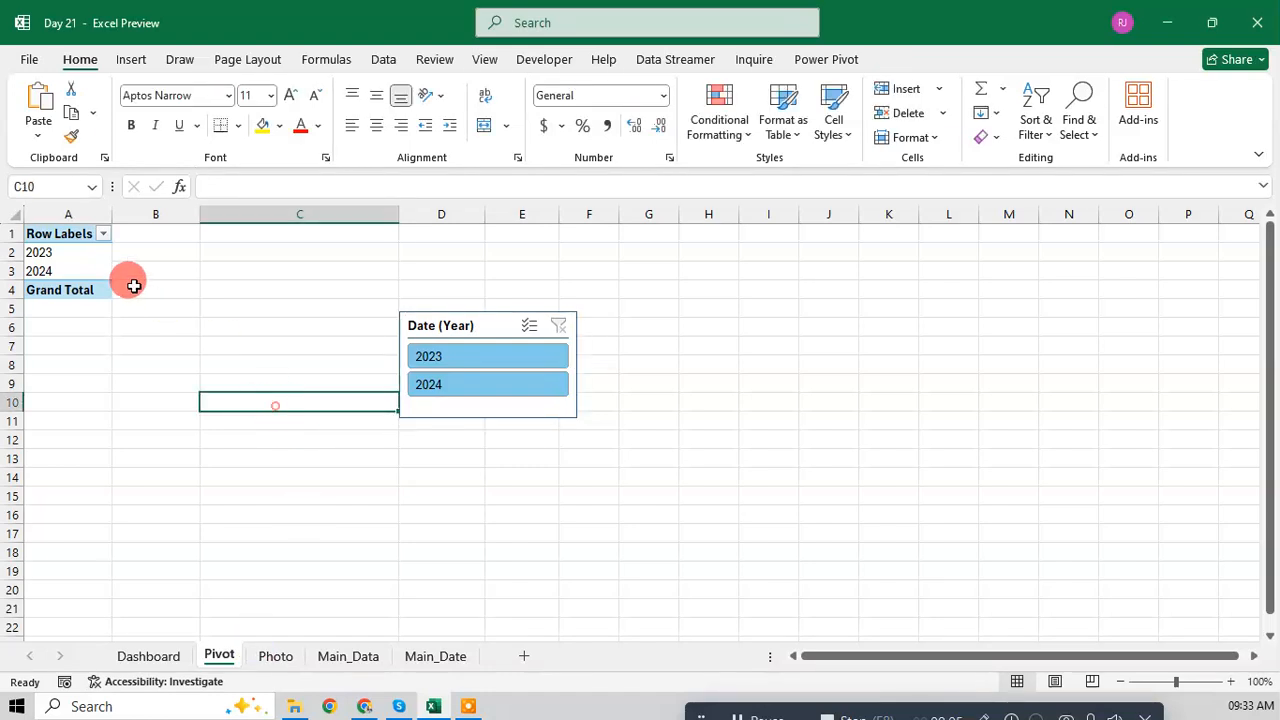
pyautogui.click(73, 252)
pyautogui.hotkey('ctrl', 'a')
pyautogui.hotkey('ctrl', 'c')
pyautogui.click(115, 386)
pyautogui.hotkey('ctrl', 'v')
pyautogui.moveTo(140, 420); pyautogui.dragTo(150, 407)
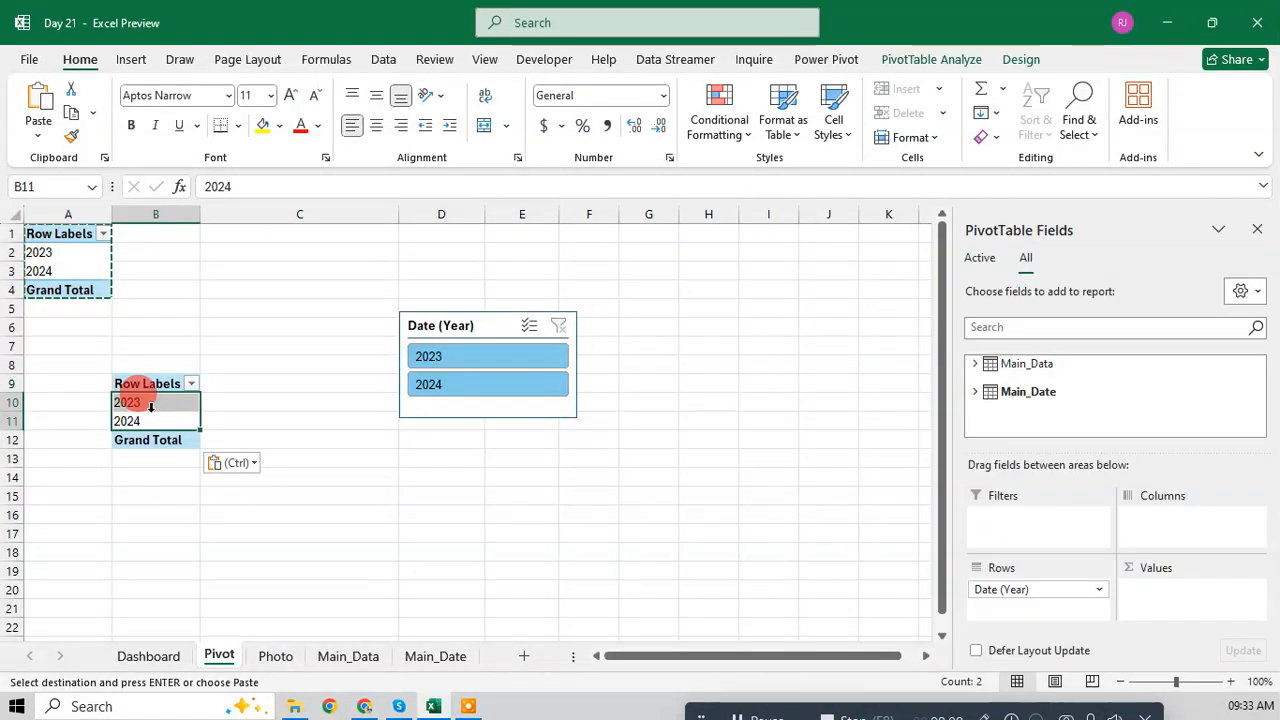
# Step: Replace Date (Year) with Date (Month) in the copied pivot table's rows, and sort the months from Jan to Dec
pyautogui.click(975, 391)
pyautogui.moveTo(1030, 420); pyautogui.dragTo(1020, 595)
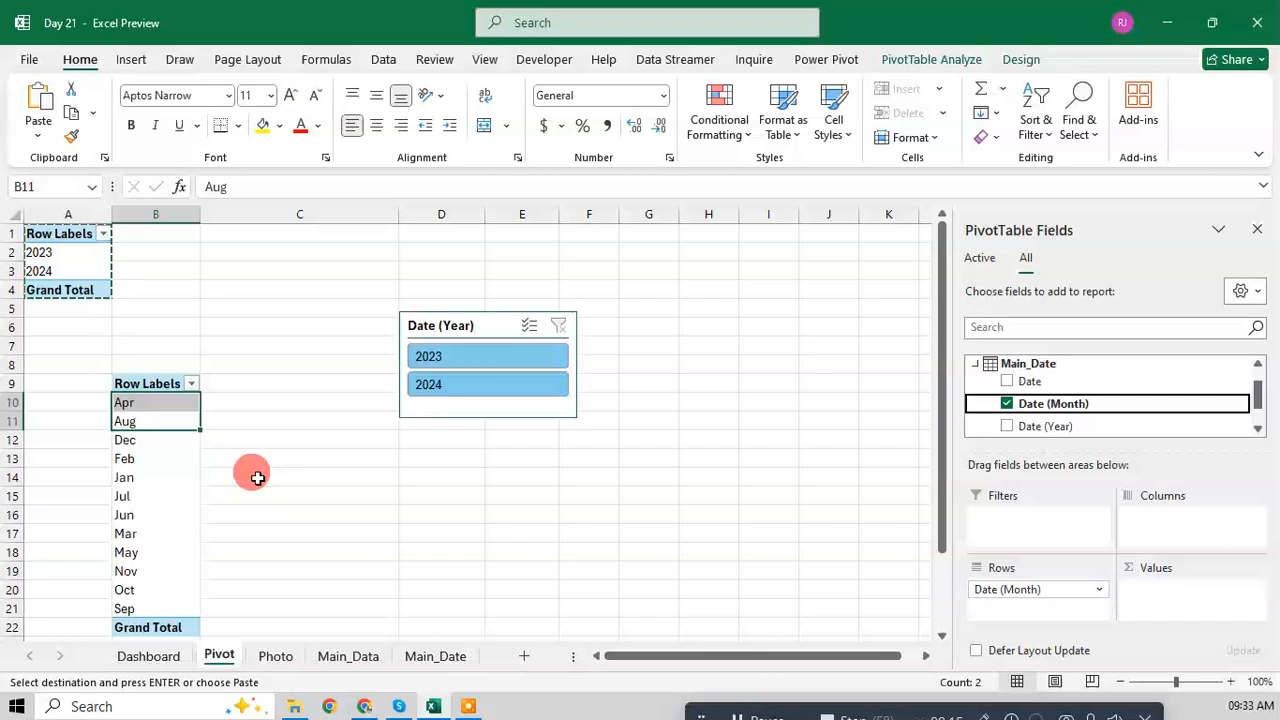
pyautogui.click(120, 496)
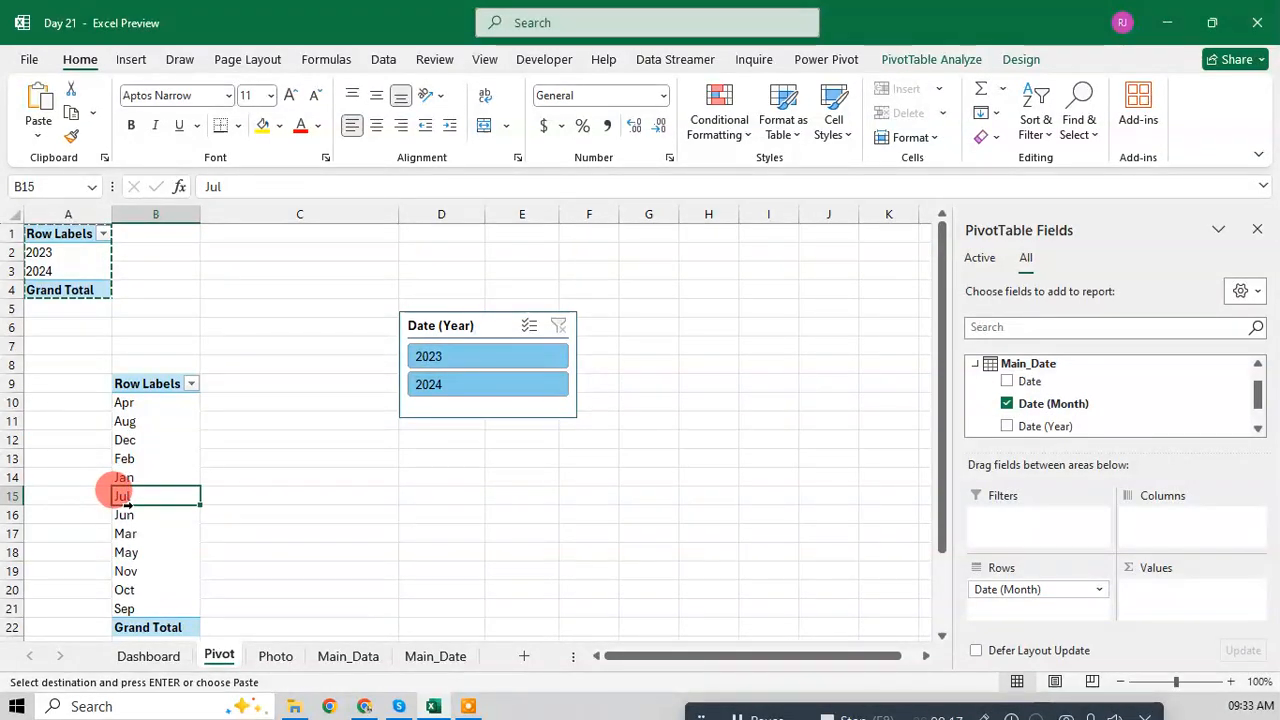
pyautogui.click(148, 401)
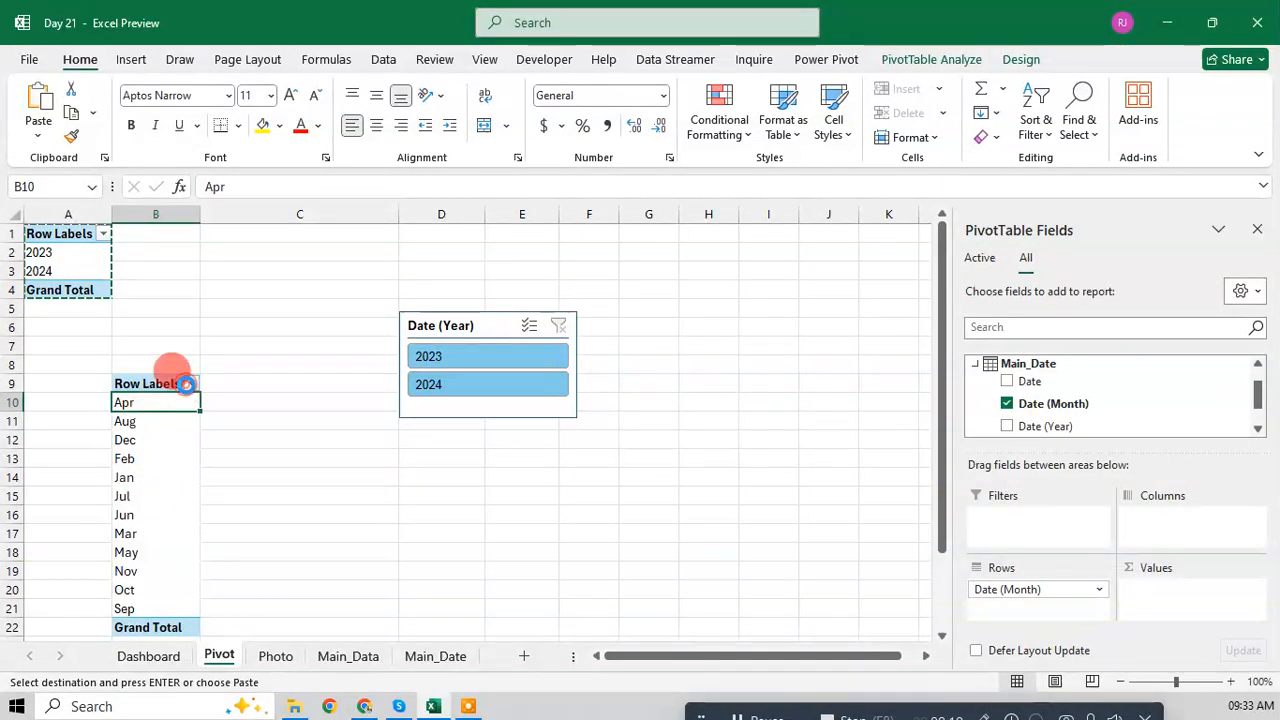
pyautogui.click(186, 384)
pyautogui.click(265, 294)
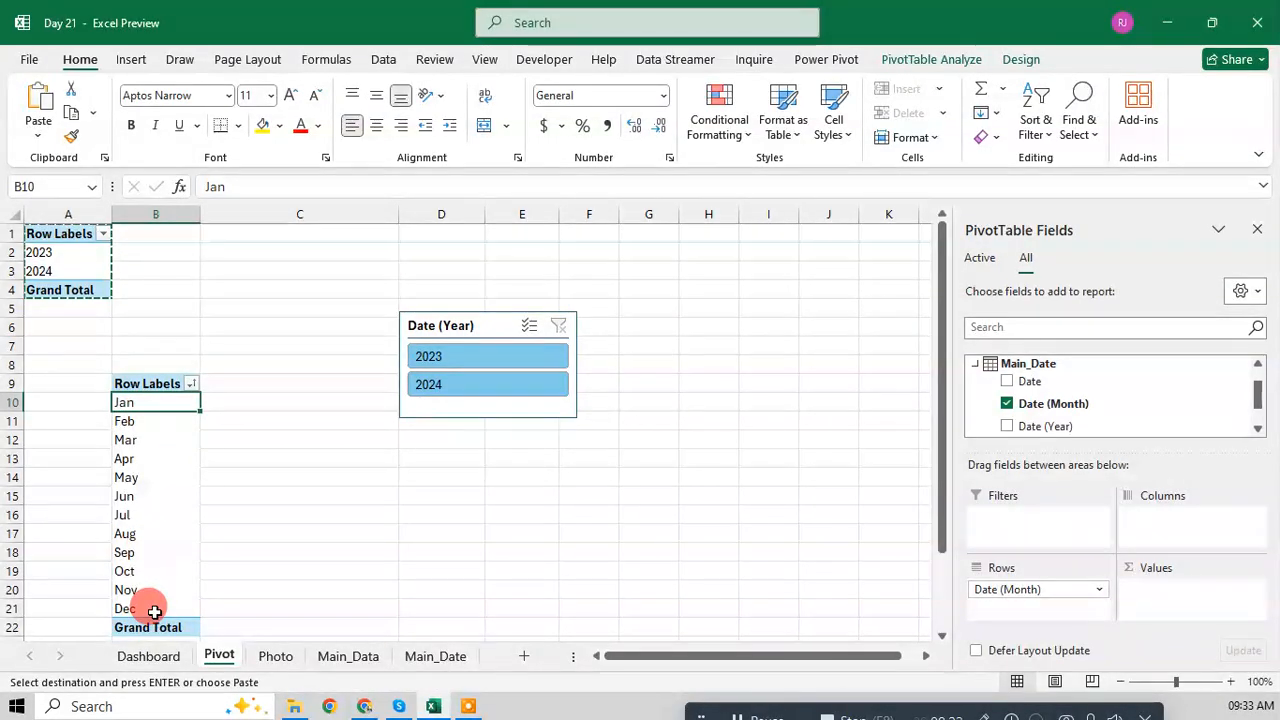
pyautogui.click(155, 612)
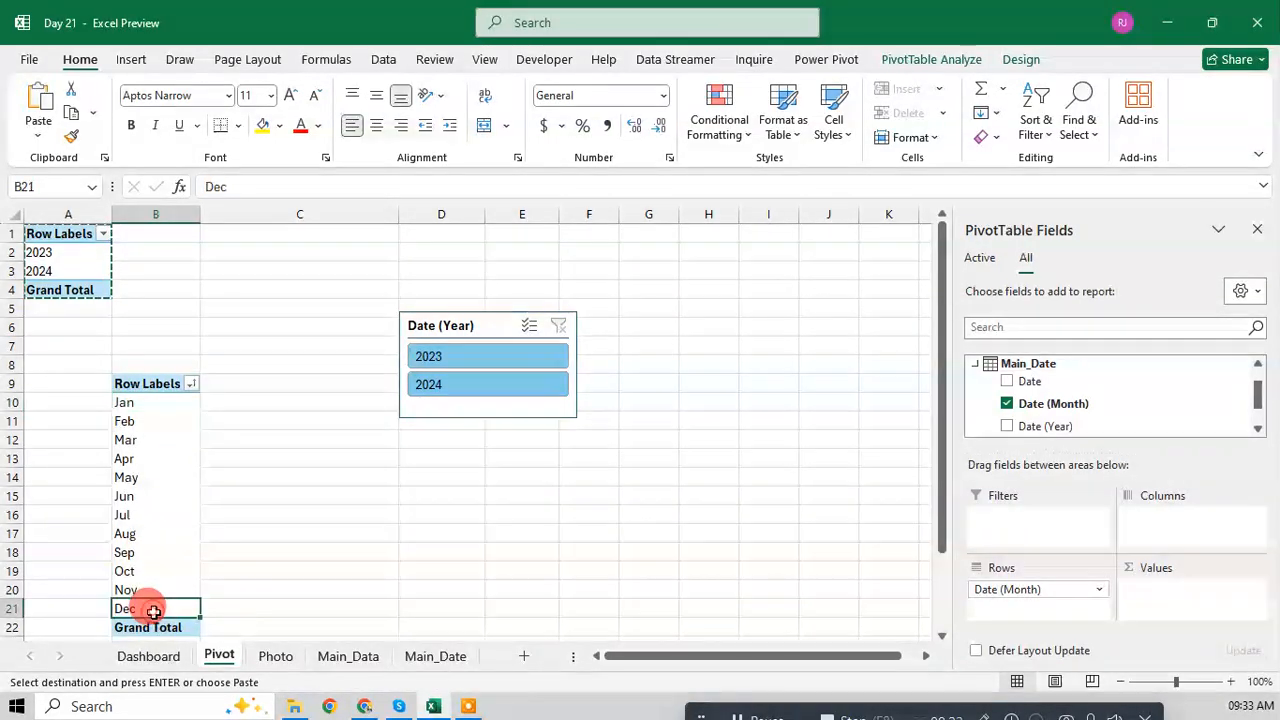
# Step: Insert a slicer for the Date (Month)1 field of Main_Date from the month pivot table
pyautogui.click(965, 60)
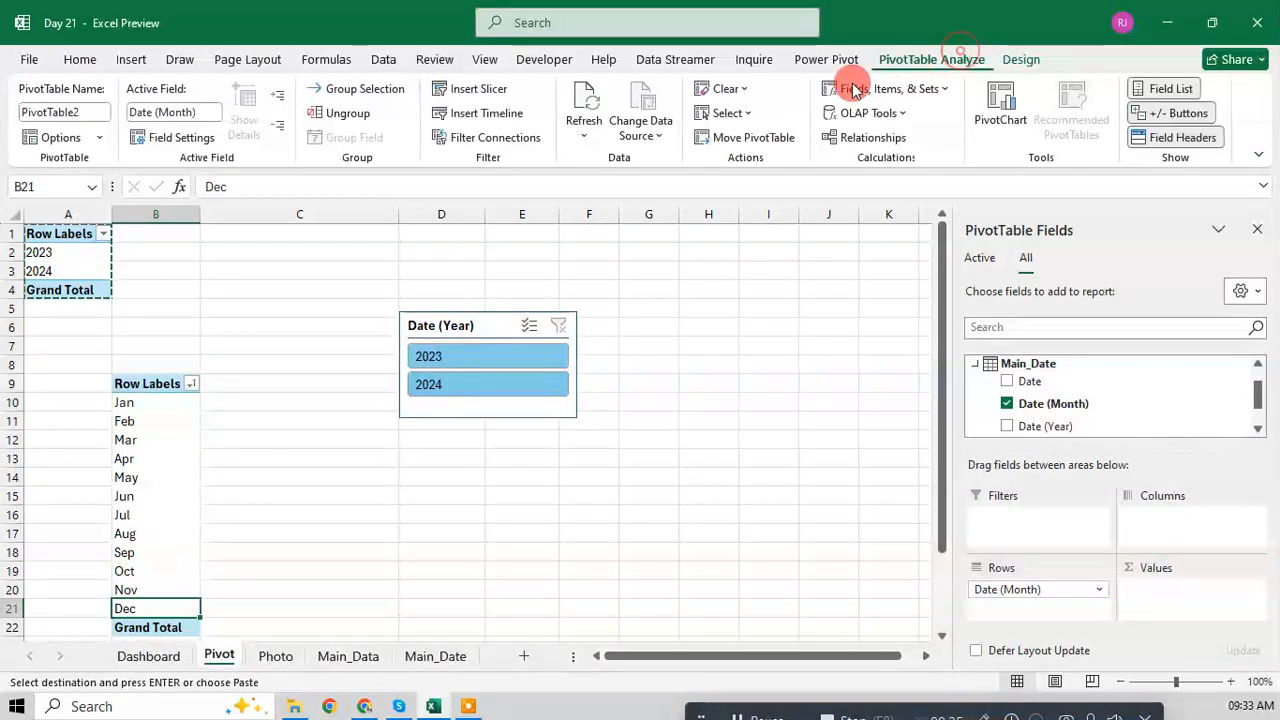
pyautogui.click(480, 89)
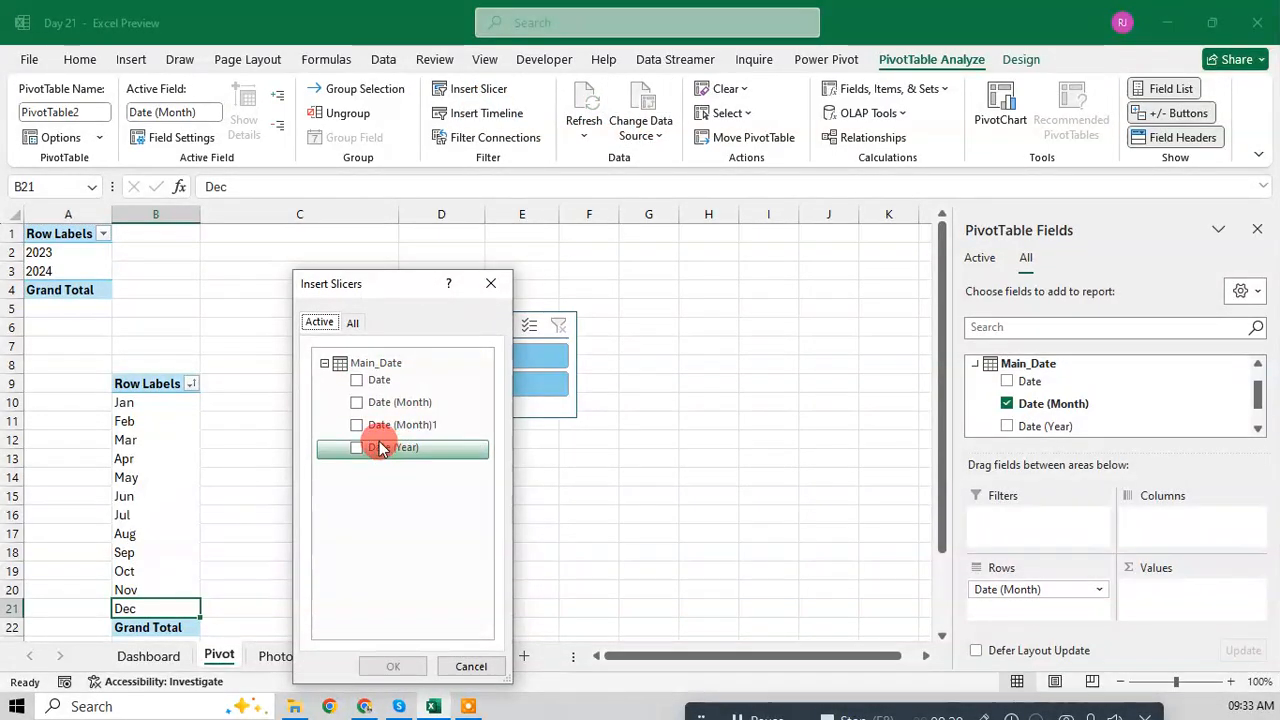
pyautogui.click(357, 425)
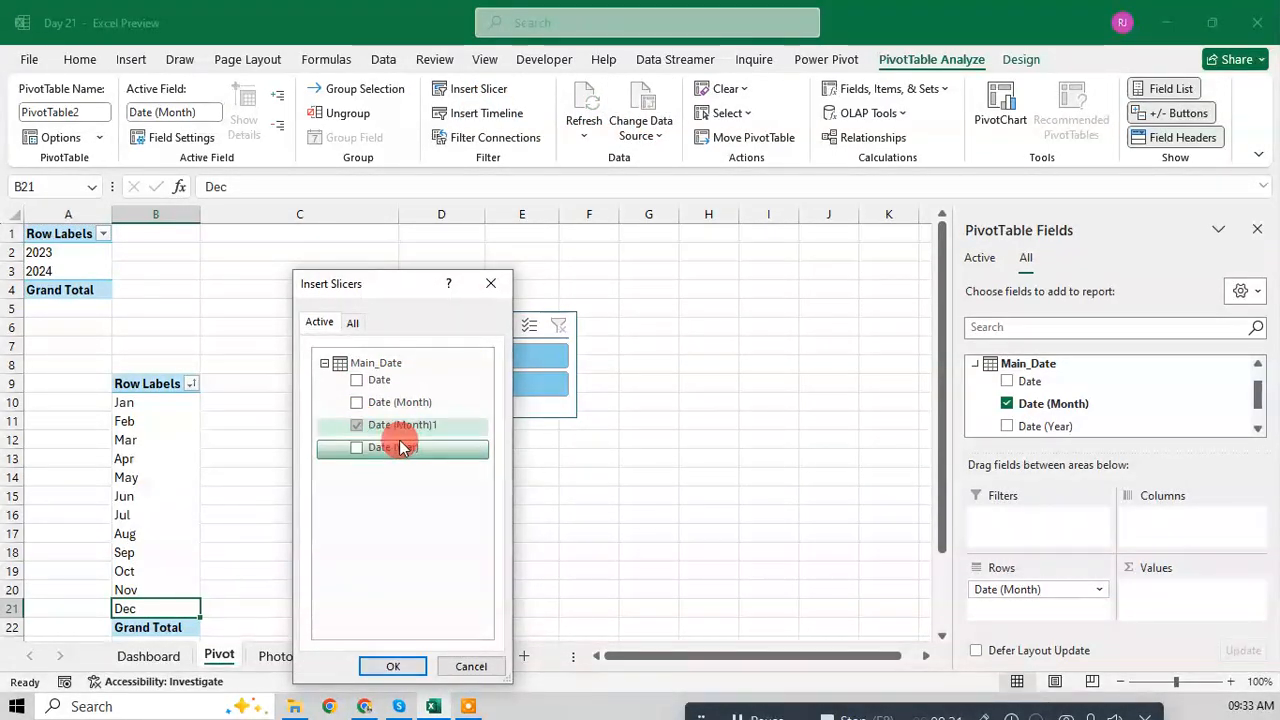
pyautogui.click(391, 665)
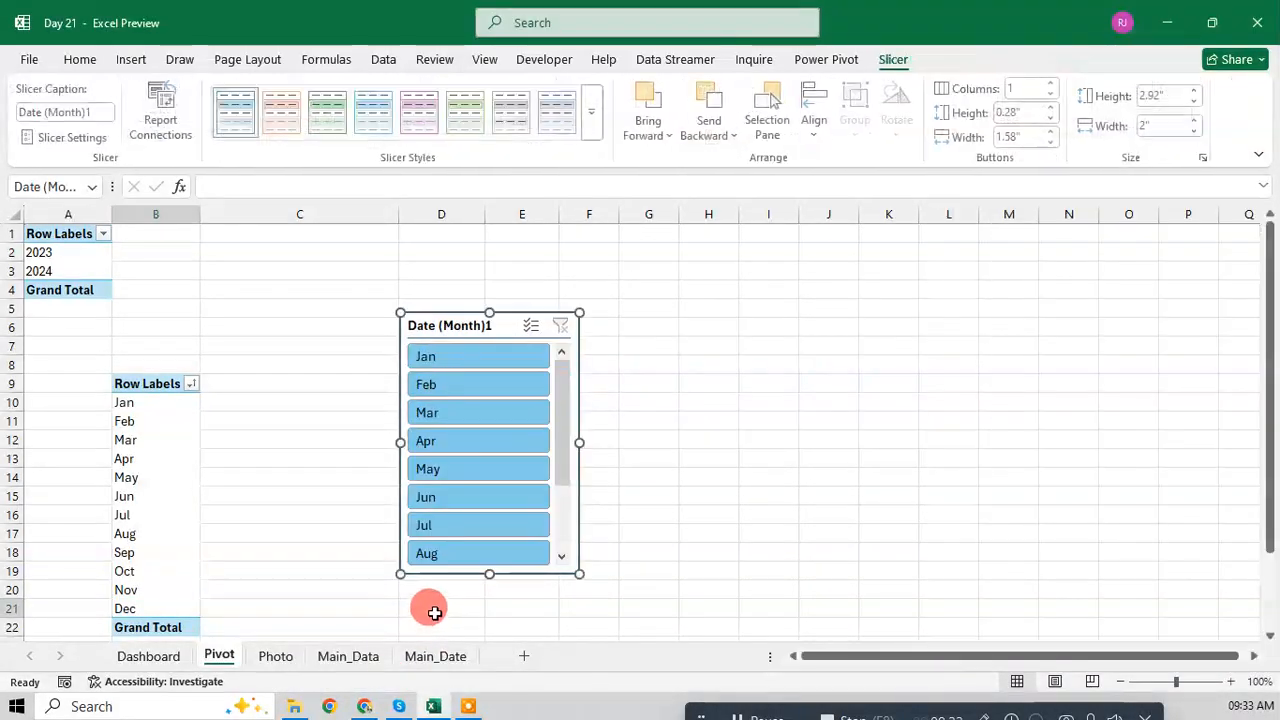
# Step: Move the month slicer clear of the year slicer, copy it, and paste it onto the Dashboard sheet
pyautogui.moveTo(457, 323); pyautogui.dragTo(683, 337)
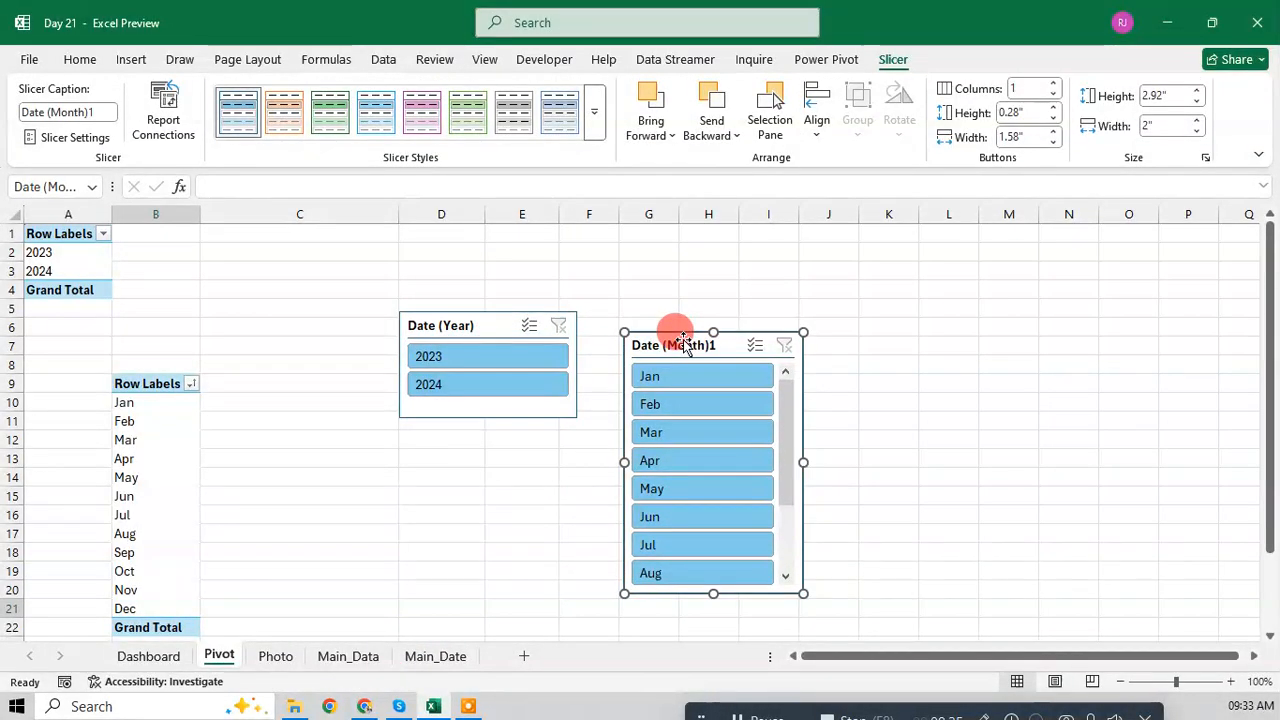
pyautogui.rightClick(683, 337)
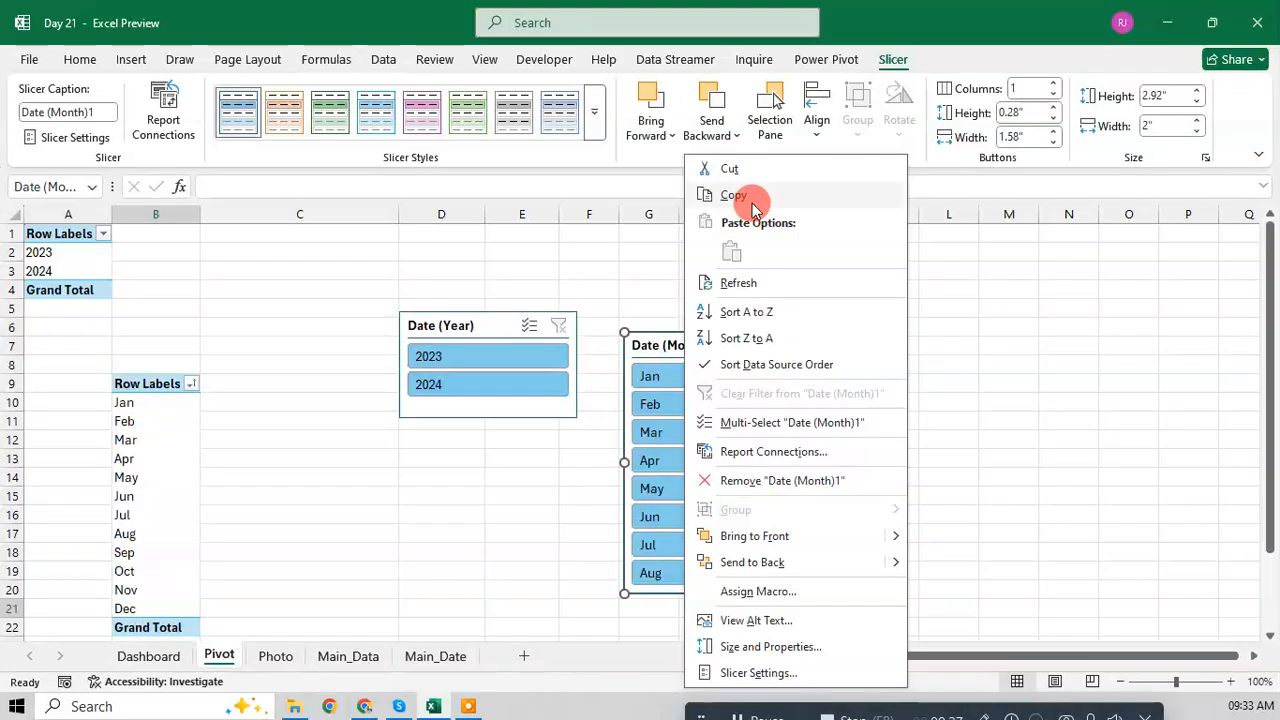
pyautogui.click(752, 199)
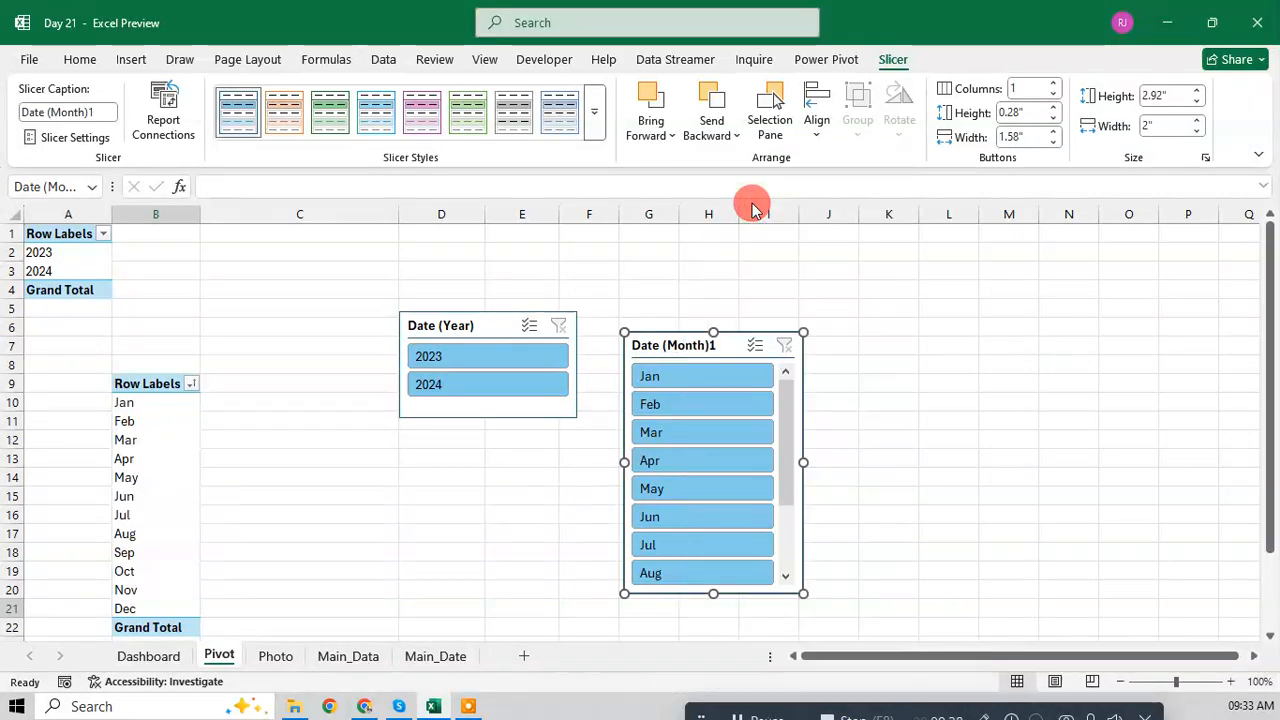
pyautogui.click(155, 656)
pyautogui.hotkey('ctrl', 'v')
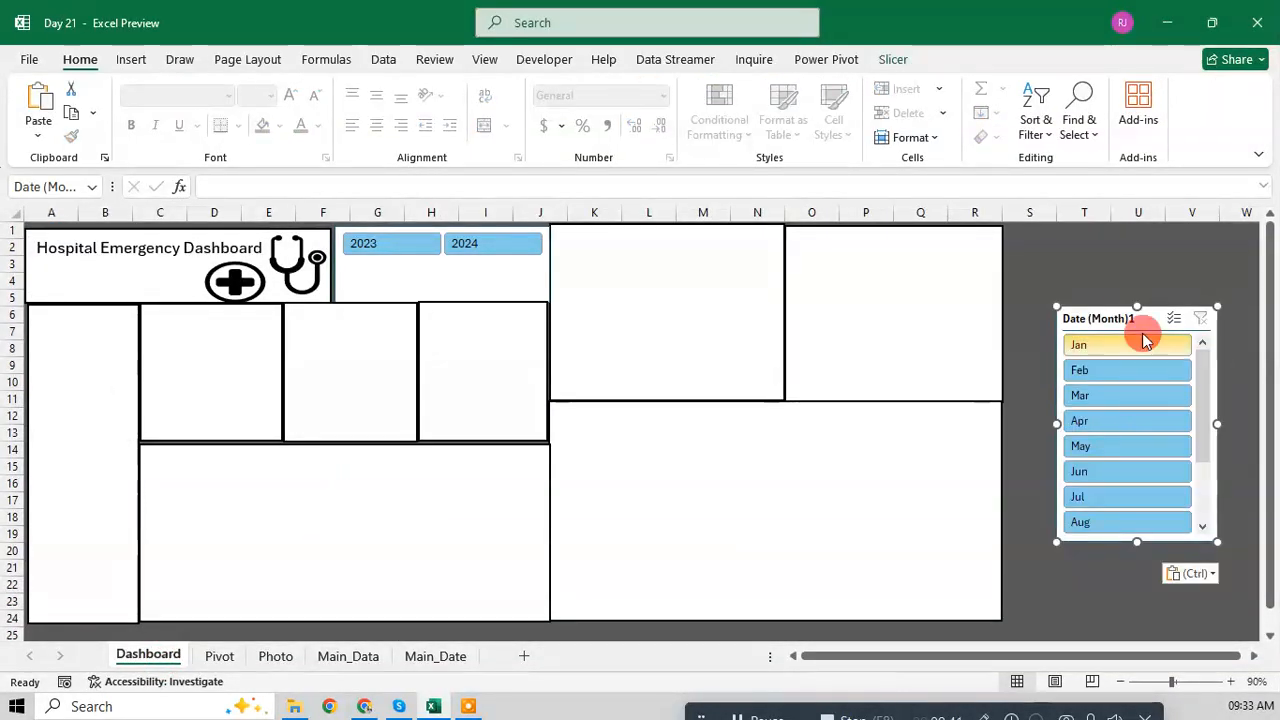
# Step: Place the month slicer in the tall narrow box below the dashboard title and resize it to fill that box
pyautogui.moveTo(1131, 318); pyautogui.dragTo(107, 312)
pyautogui.moveTo(194, 424); pyautogui.dragTo(139, 428)
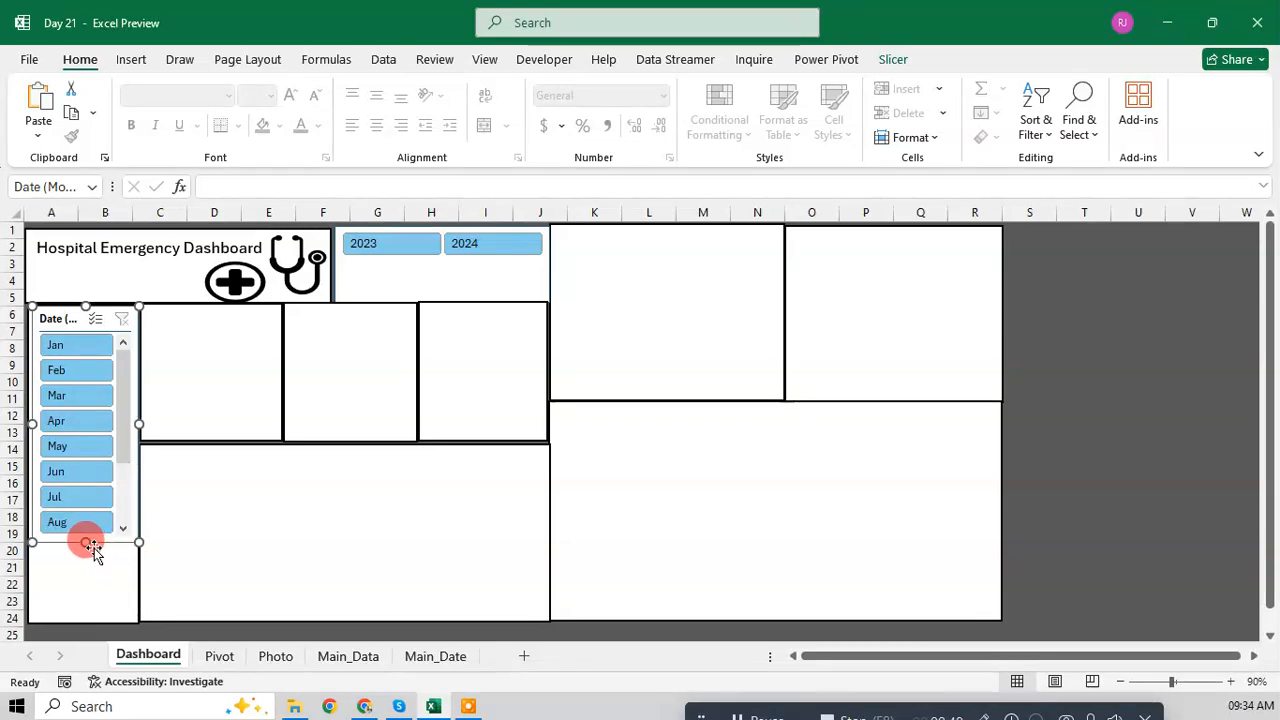
pyautogui.moveTo(85, 540); pyautogui.dragTo(82, 616)
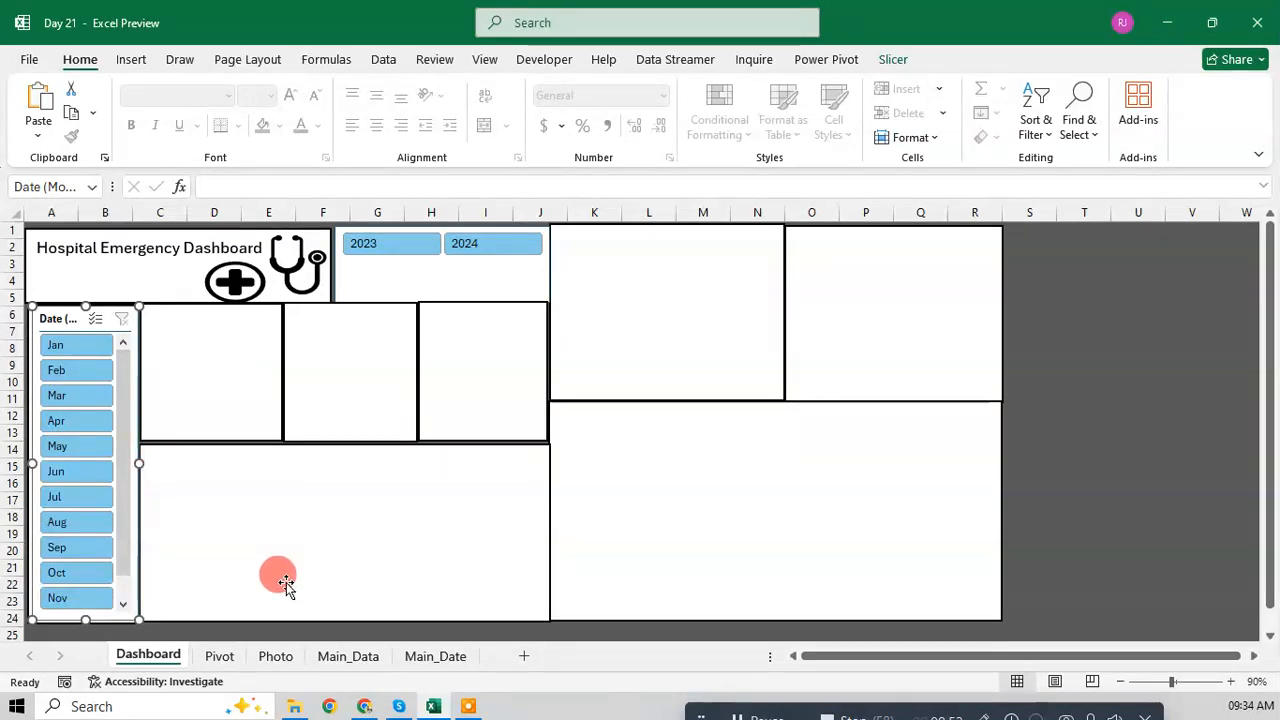
# Step: Check the sample on the Photo sheet and delete the original month and year slicers from the Pivot sheet
pyautogui.click(228, 656)
pyautogui.click(274, 656)
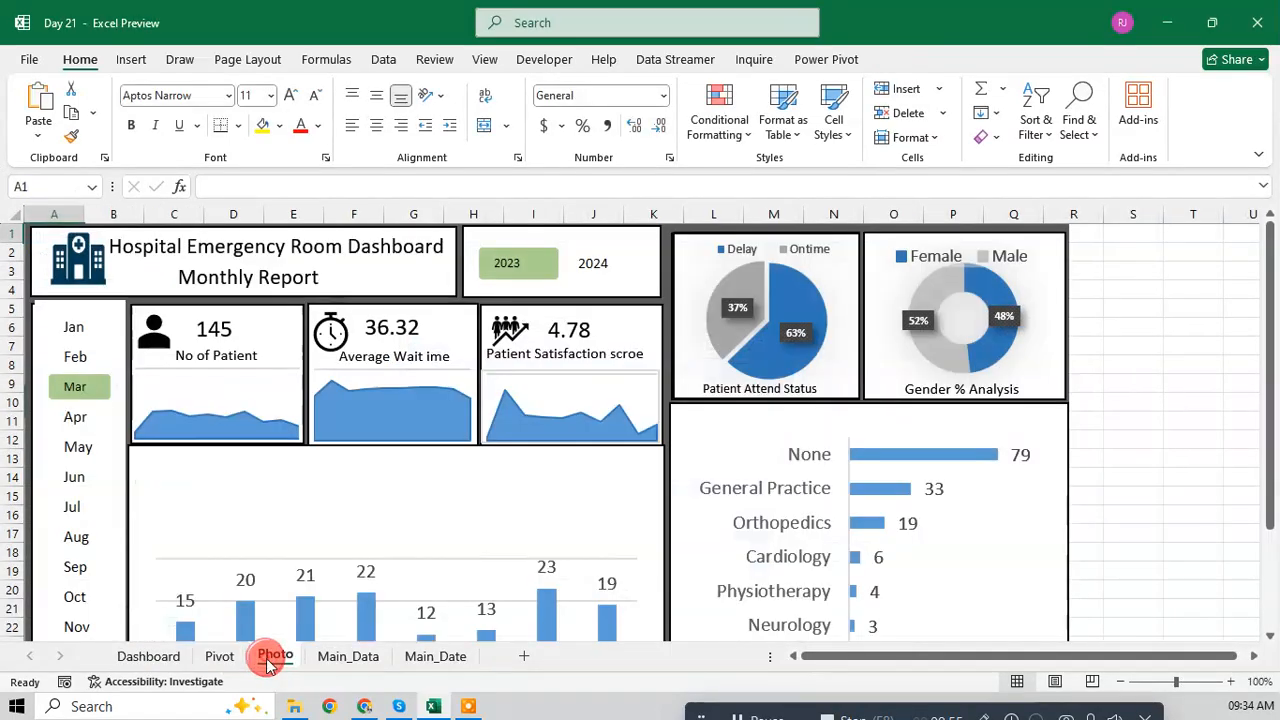
pyautogui.click(225, 657)
pyautogui.click(678, 338)
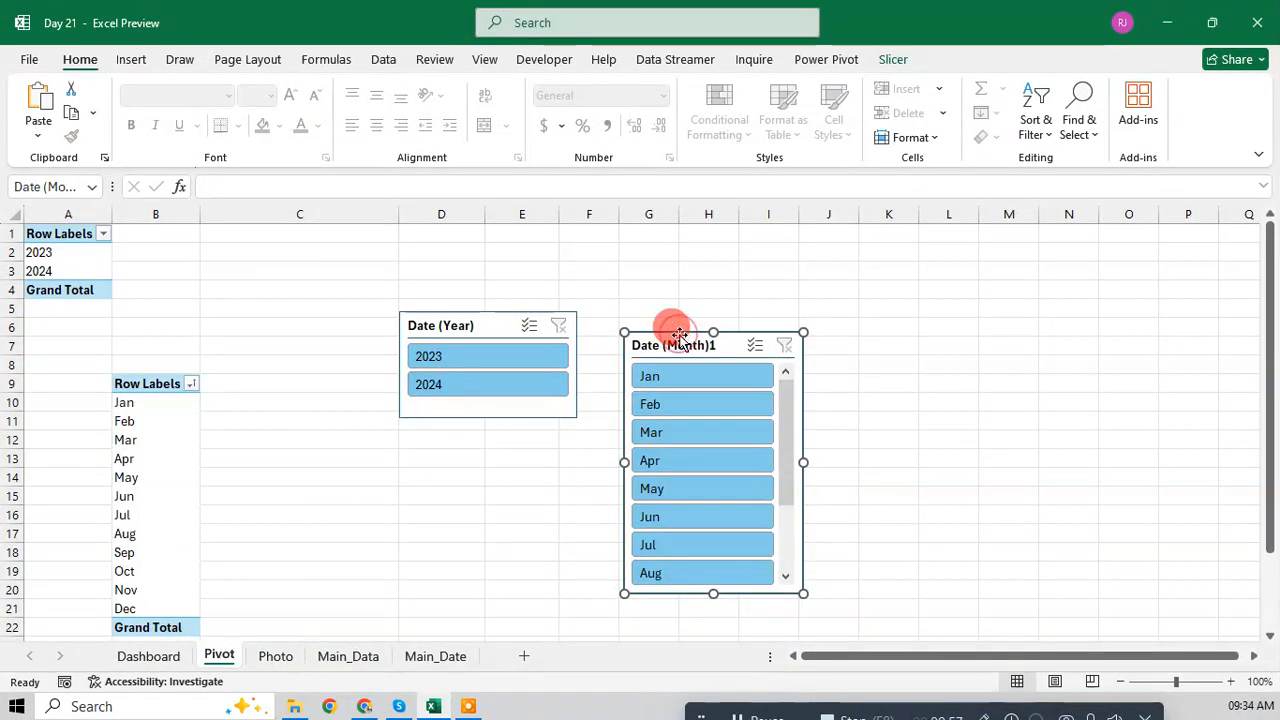
pyautogui.press('Delete')
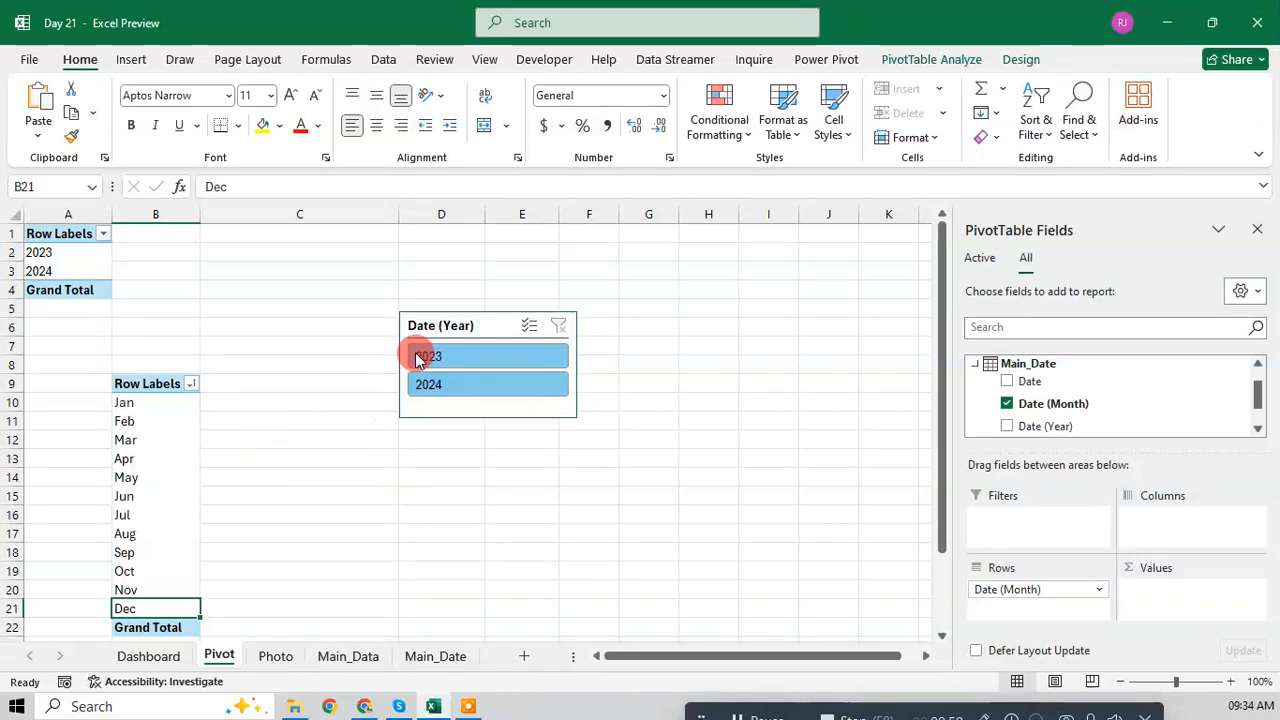
pyautogui.click(432, 323)
pyautogui.press('Escape')
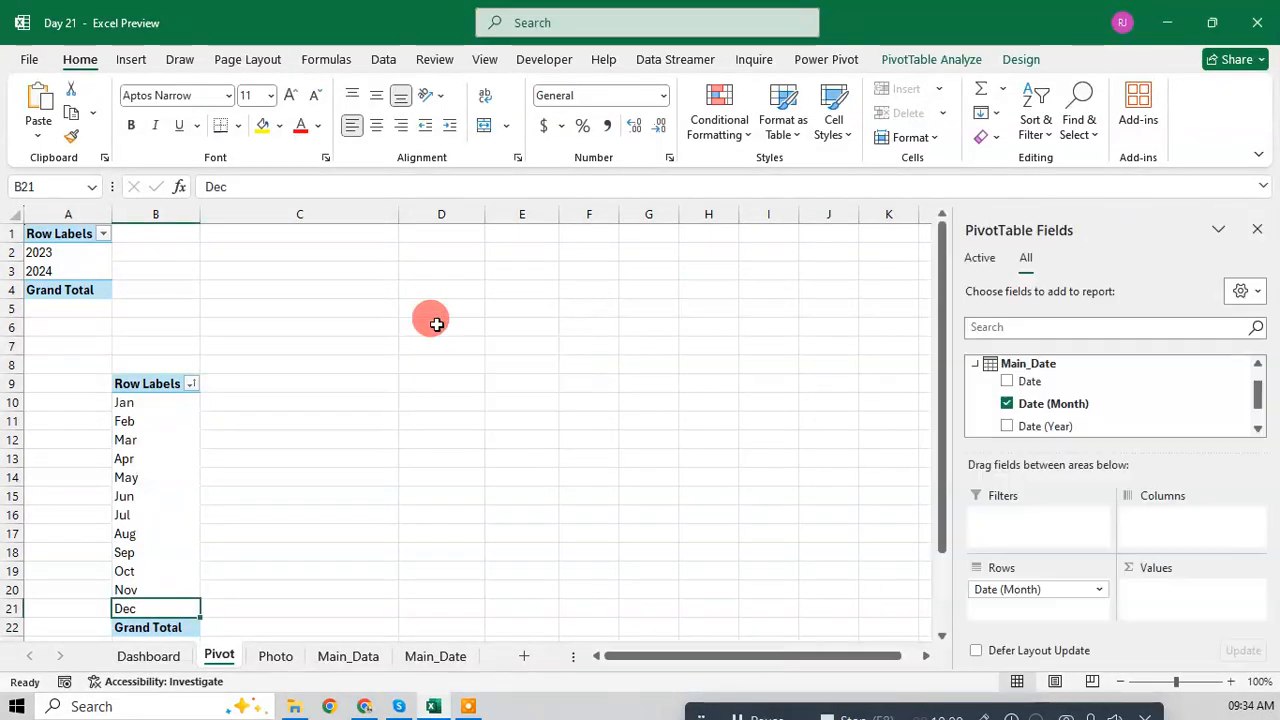
# Step: Clear the header caption in the settings of the Dashboard's month slicer, keeping the data source order
pyautogui.click(148, 656)
pyautogui.rightClick(86, 318)
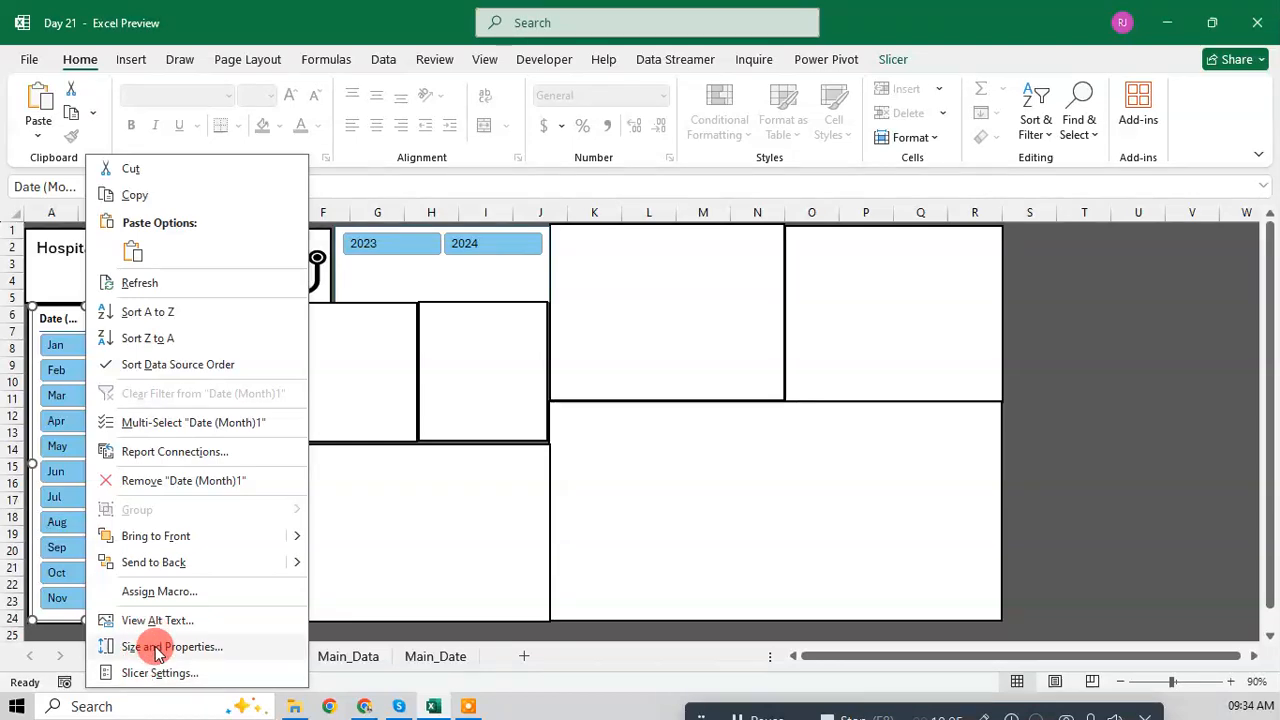
pyautogui.click(155, 673)
pyautogui.click(510, 392)
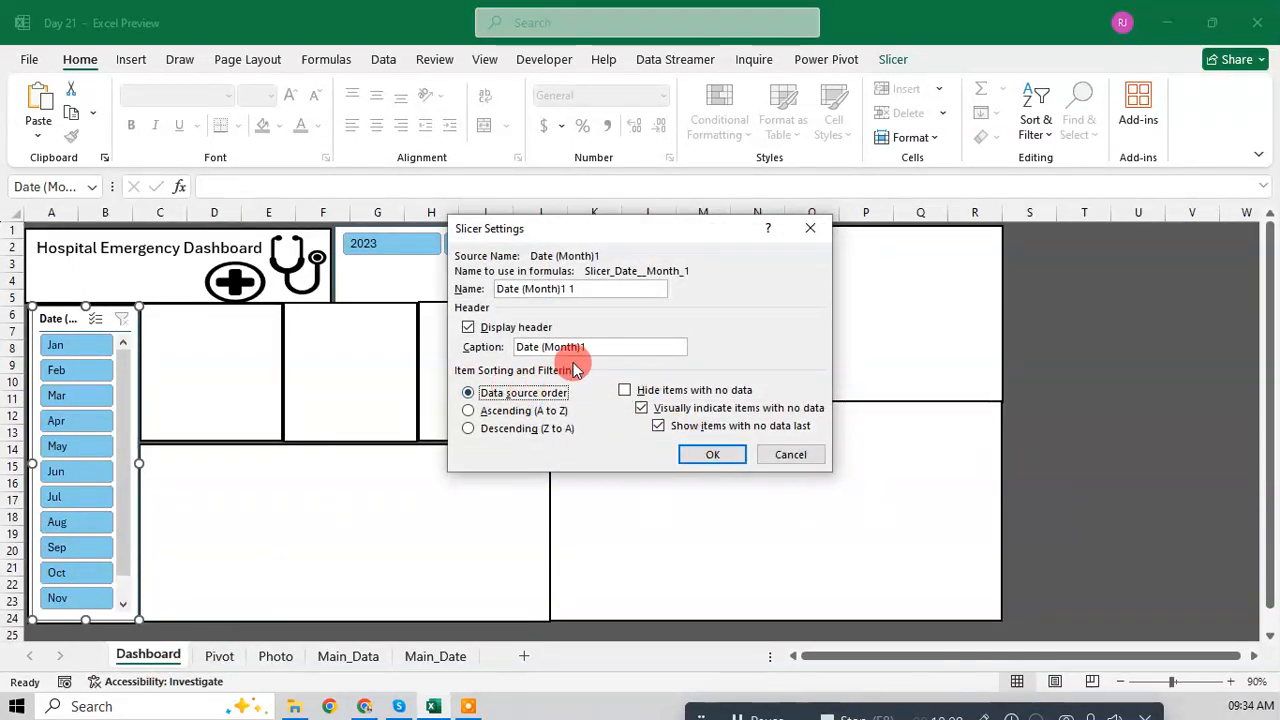
pyautogui.moveTo(585, 360); pyautogui.dragTo(467, 338)
pyautogui.press('BackSpace')
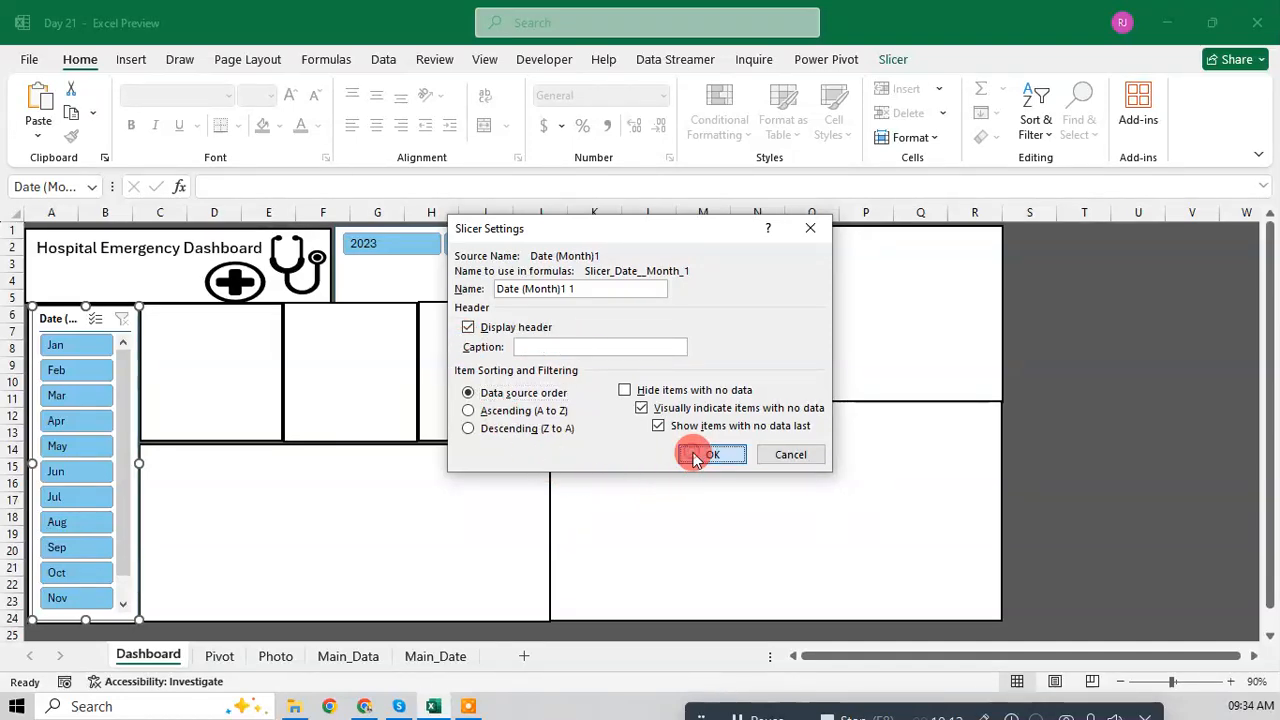
pyautogui.click(708, 455)
# Step: Turn off the header display for the month slicer on the Dashboard
pyautogui.rightClick(64, 320)
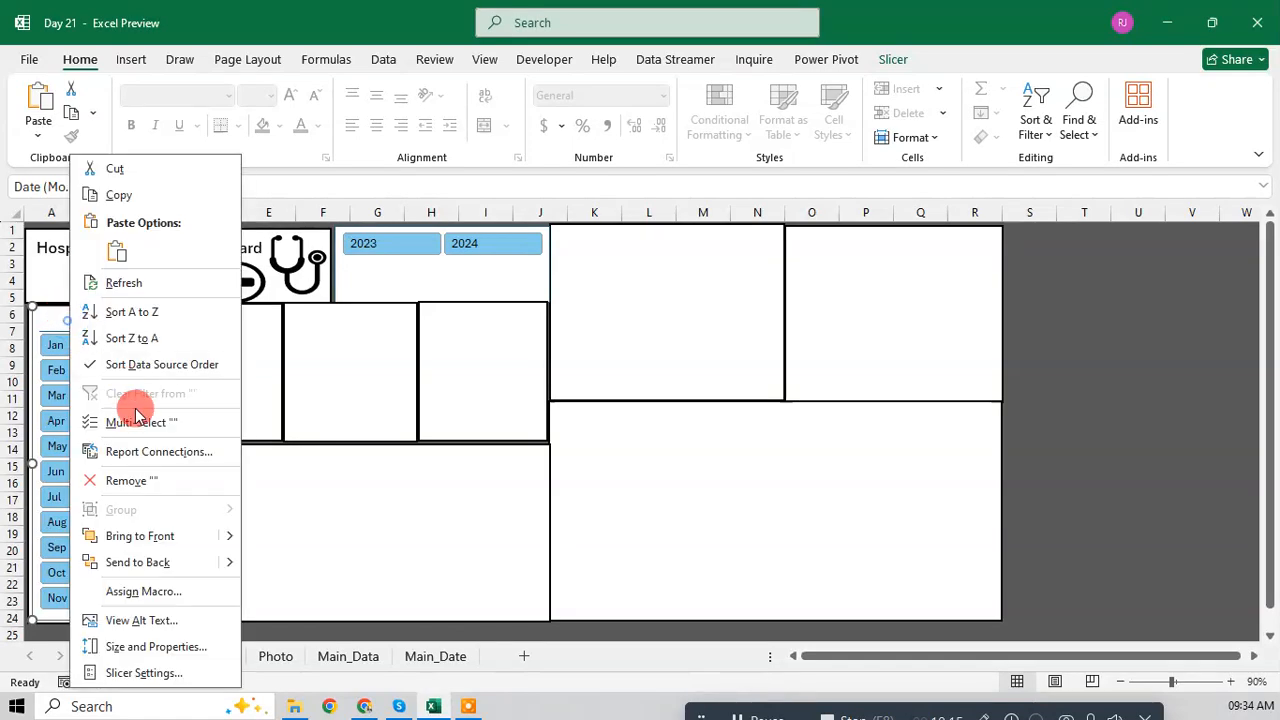
pyautogui.click(125, 673)
pyautogui.click(468, 327)
pyautogui.click(710, 454)
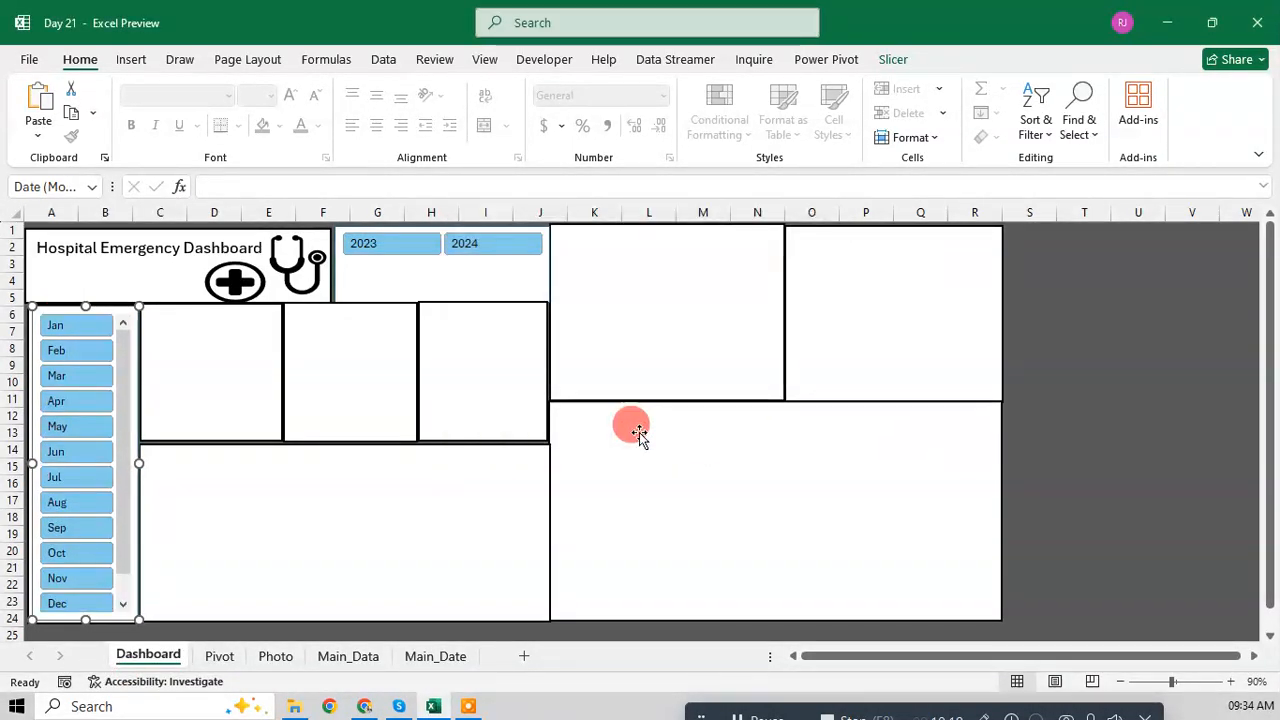
# Step: Set the month slicer's button height to 0.27" so all twelve months fit without scrolling
pyautogui.moveTo(121, 545); pyautogui.dragTo(126, 494)
pyautogui.click(893, 59)
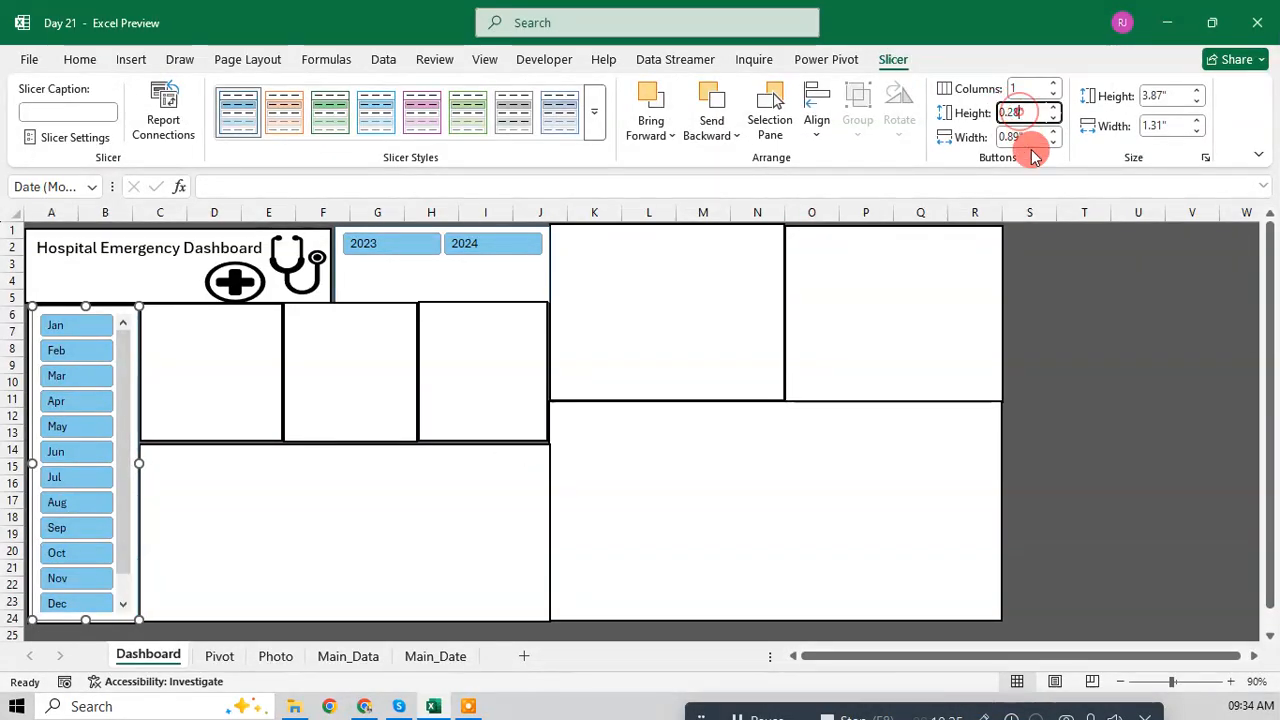
pyautogui.press('Return')
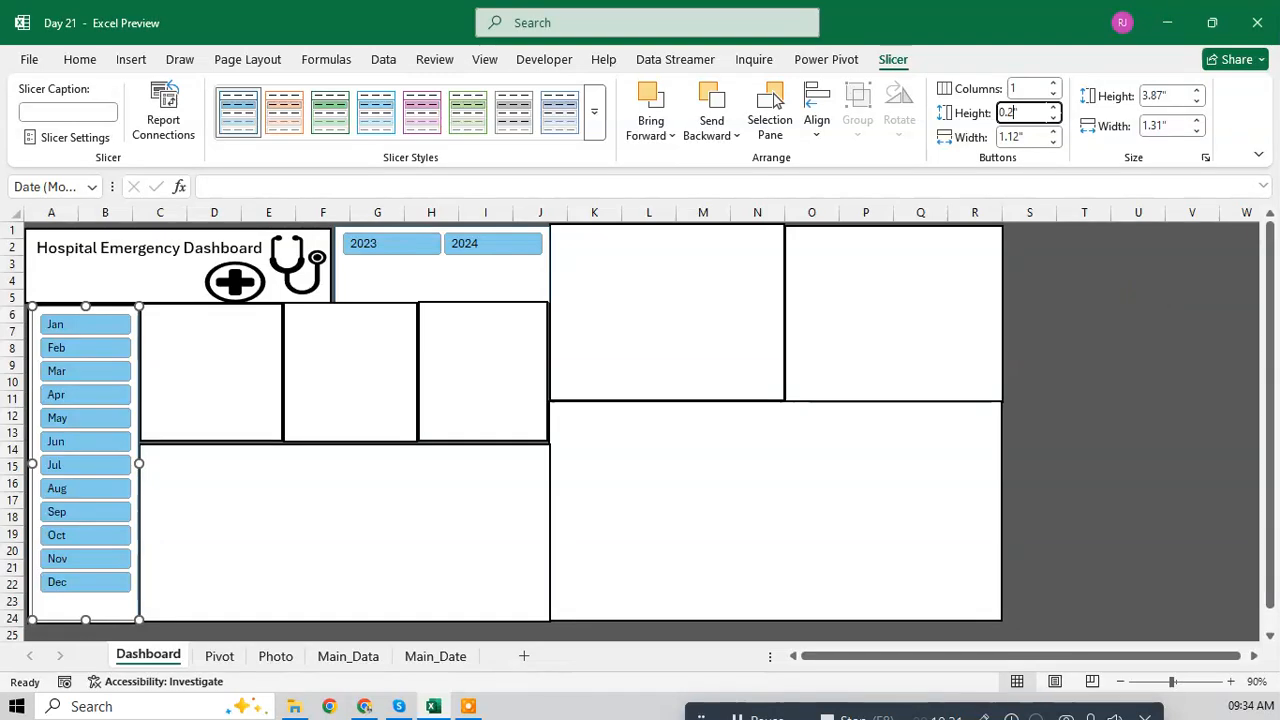
pyautogui.press('Return')
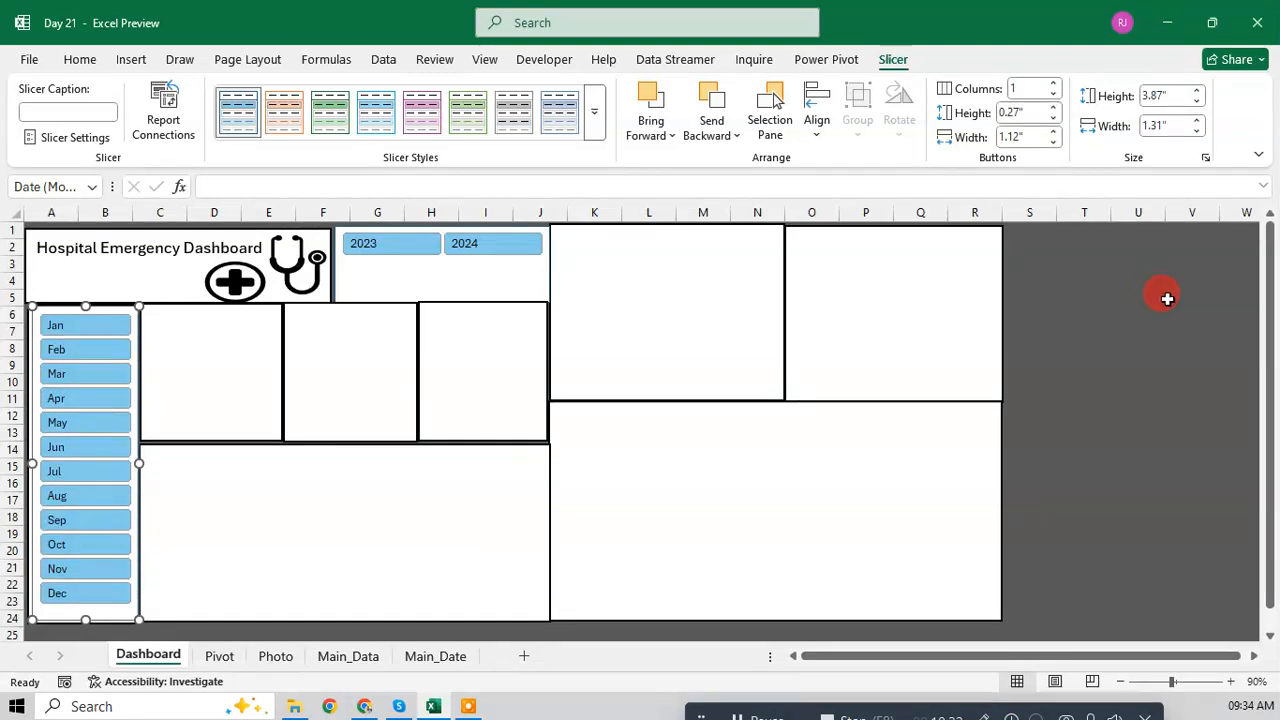
pyautogui.click(1116, 412)
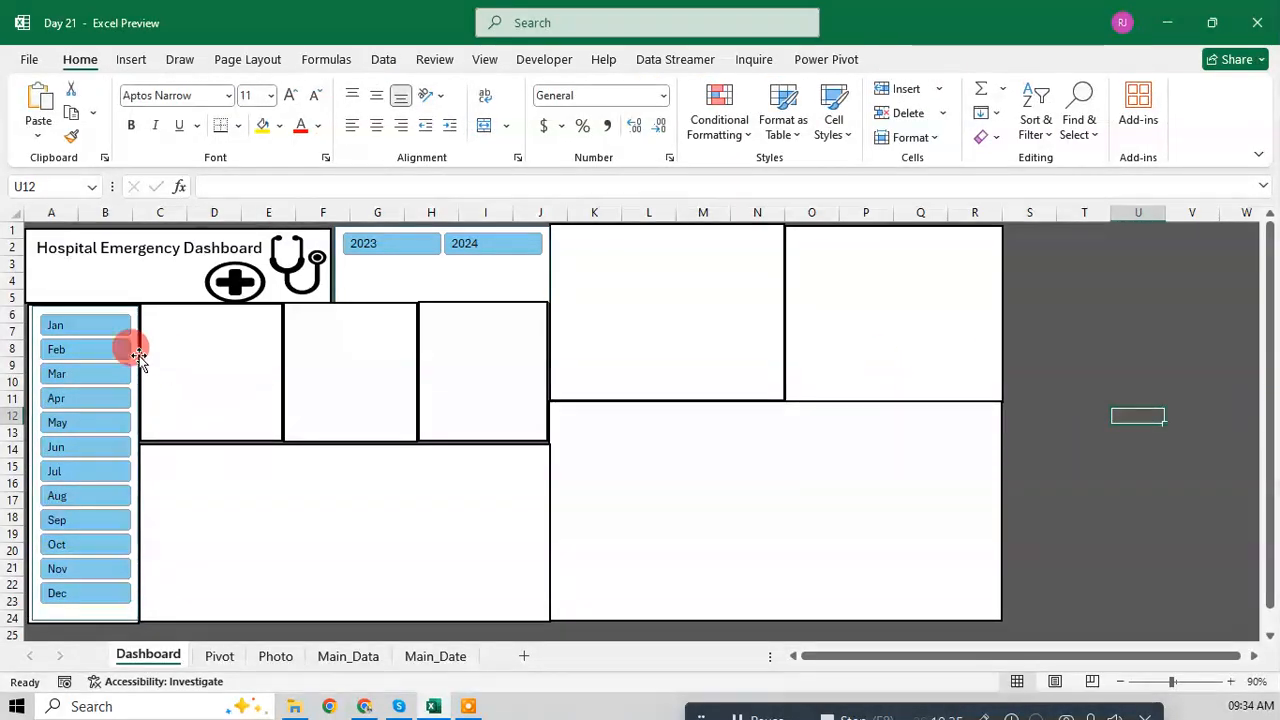
# Step: Nudge the month slicer slightly down within its box
pyautogui.click(48, 302)
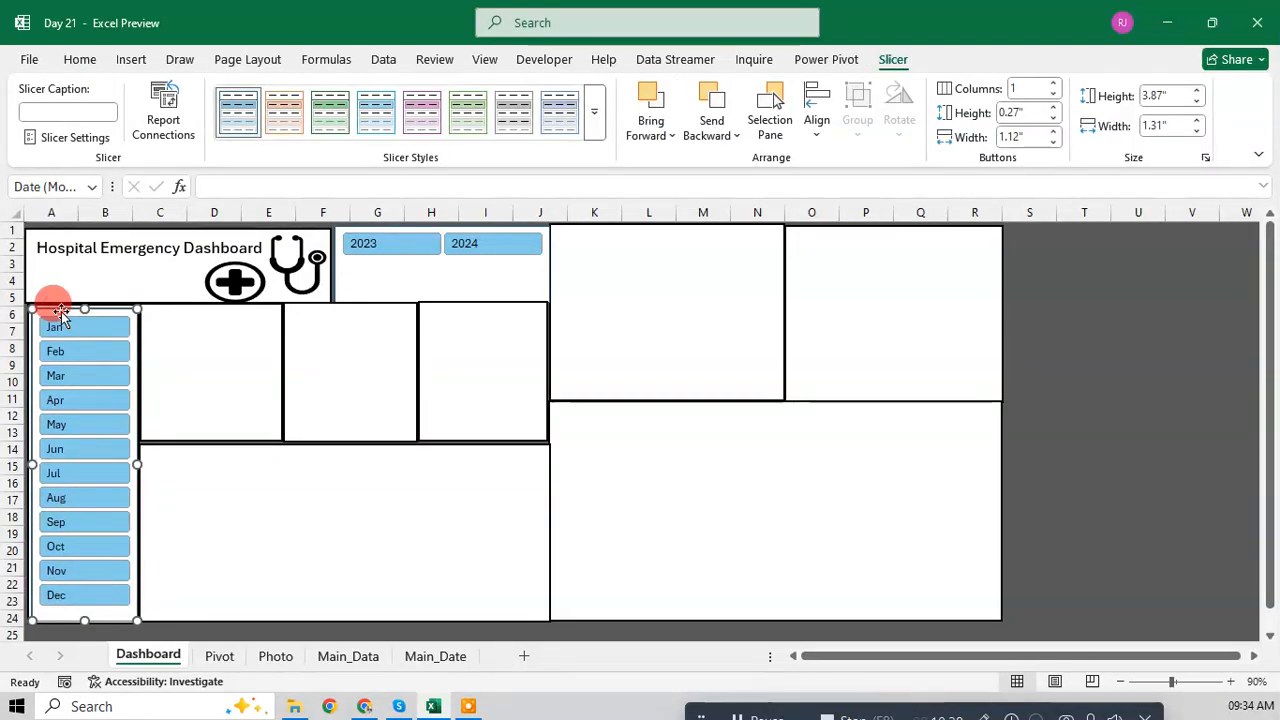
pyautogui.rightClick(61, 311)
pyautogui.click(428, 525)
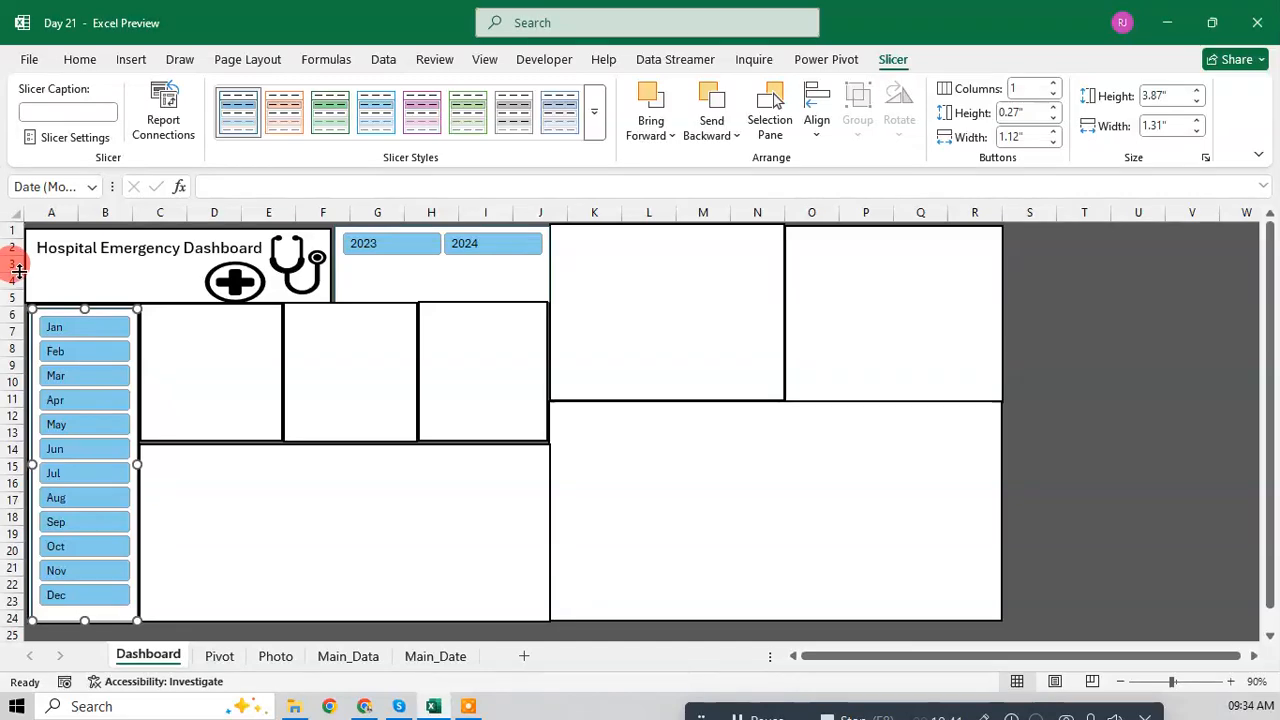
pyautogui.click(1068, 467)
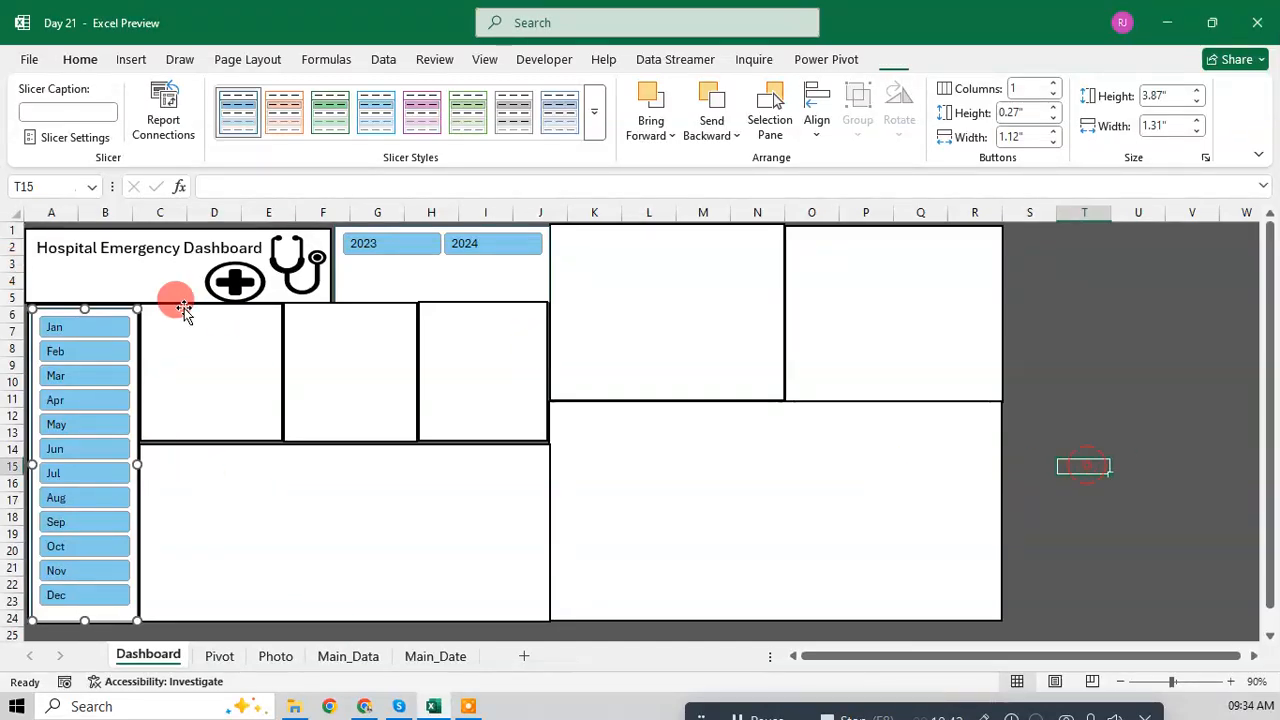
# Step: Try setting the rectangle behind the month slicer to no fill and no line
pyautogui.click(27, 304)
pyautogui.rightClick(27, 304)
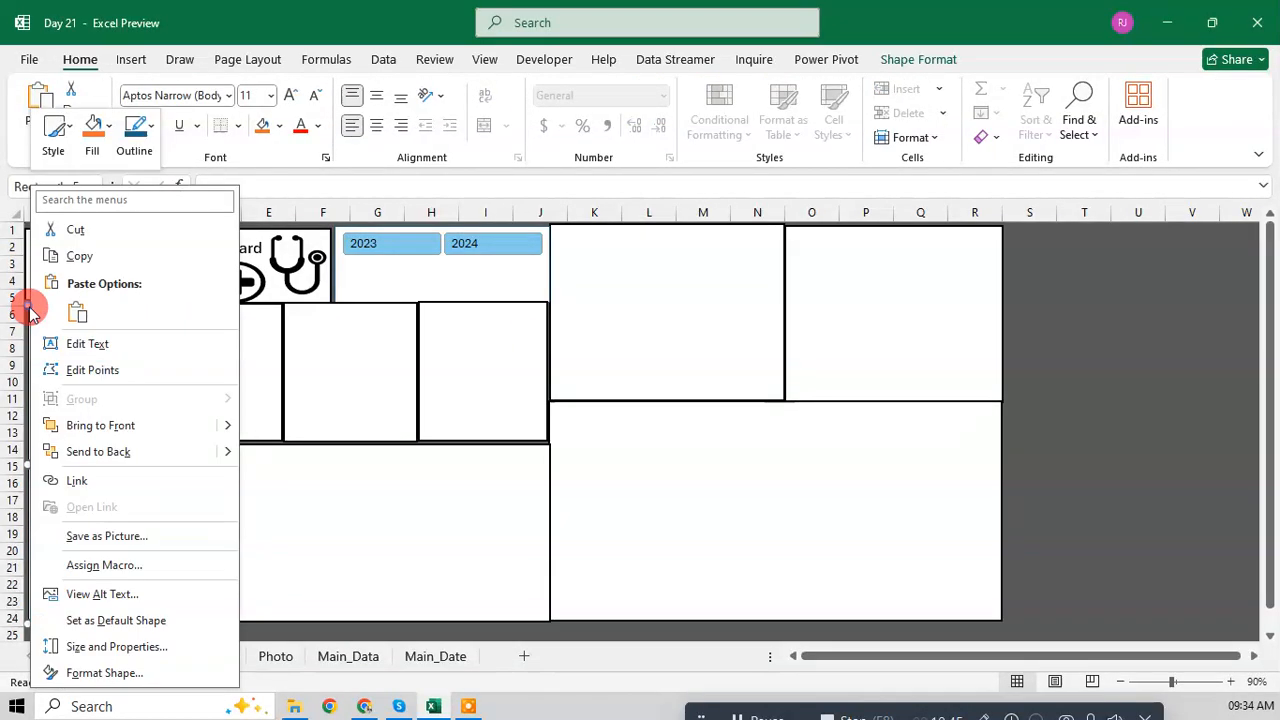
pyautogui.click(74, 669)
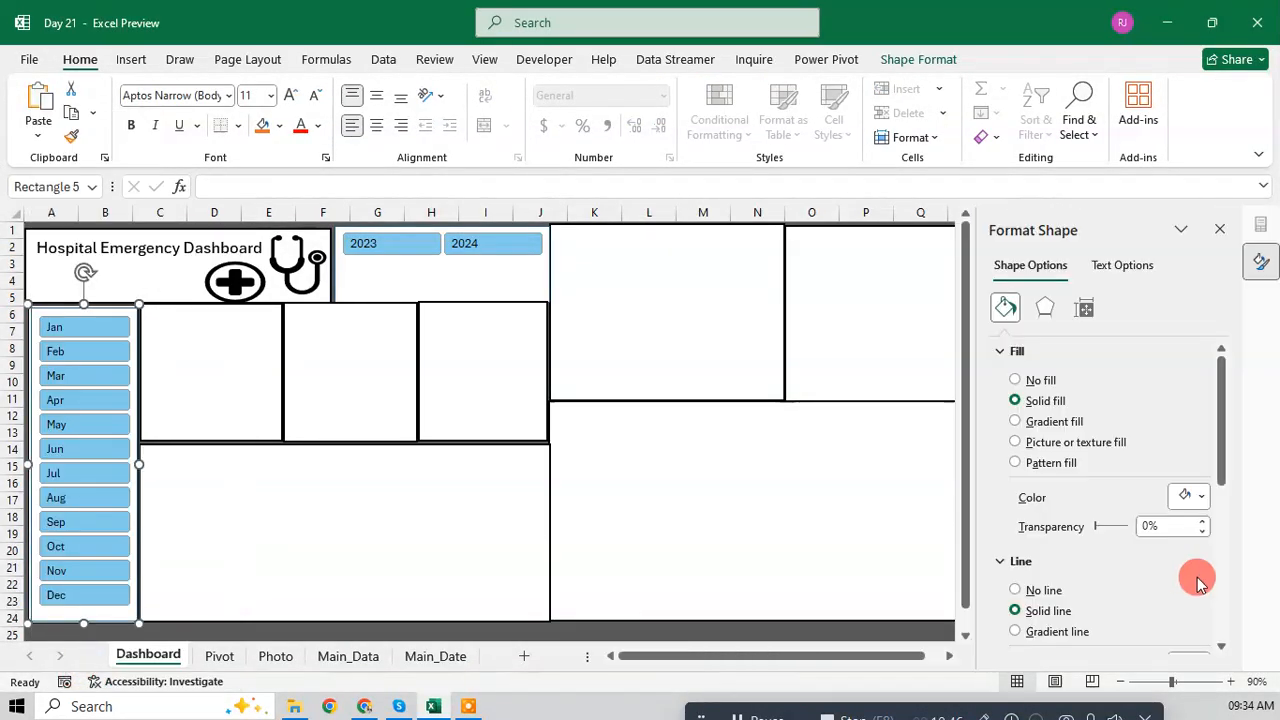
pyautogui.click(1040, 381)
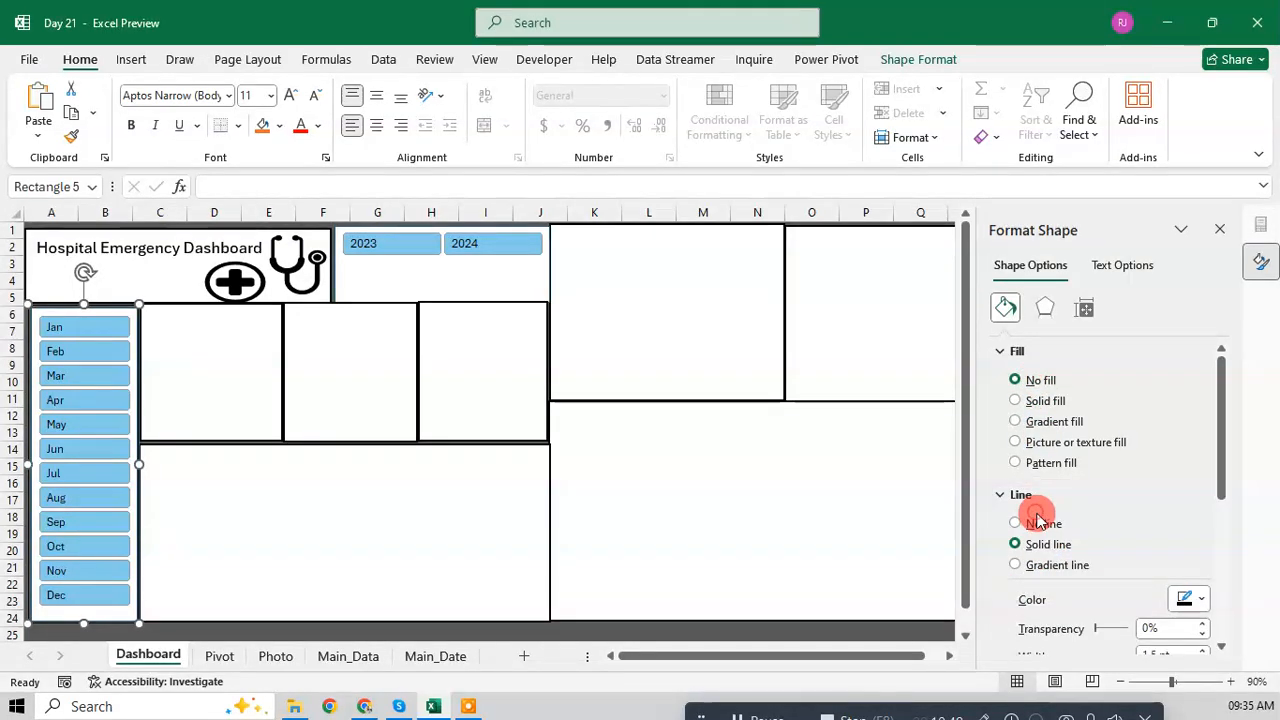
pyautogui.click(1037, 524)
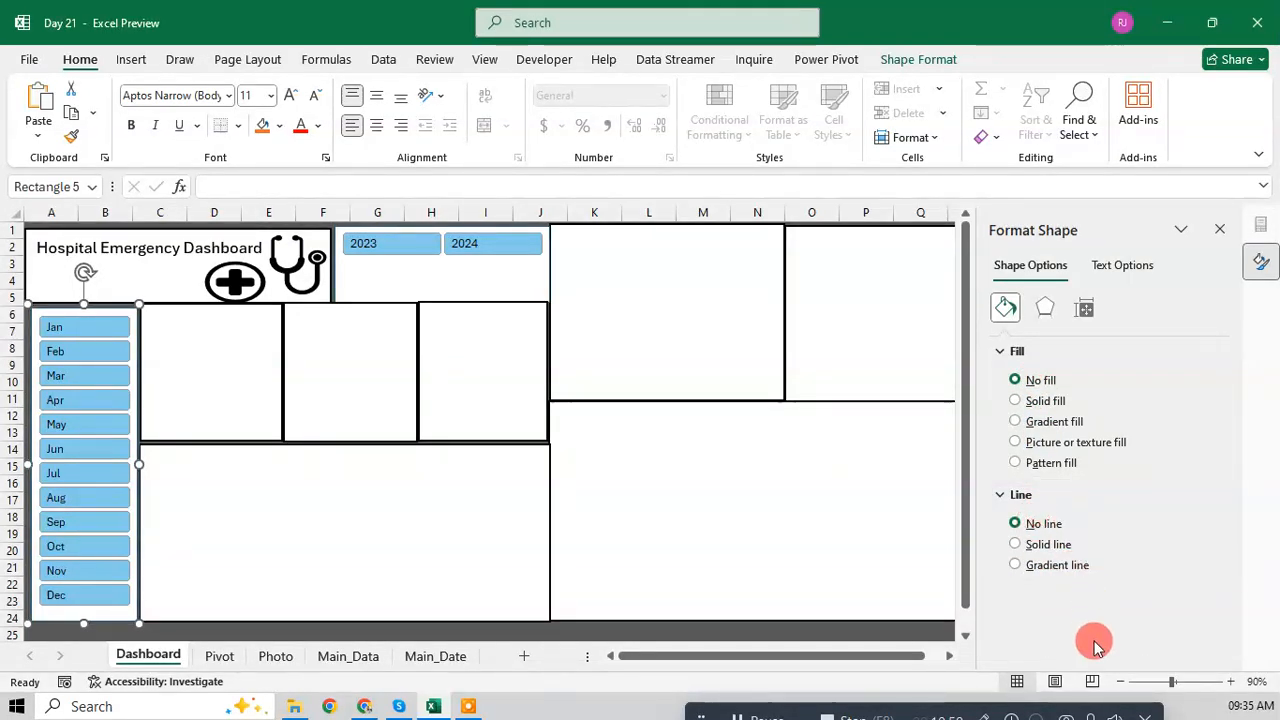
pyautogui.click(1215, 229)
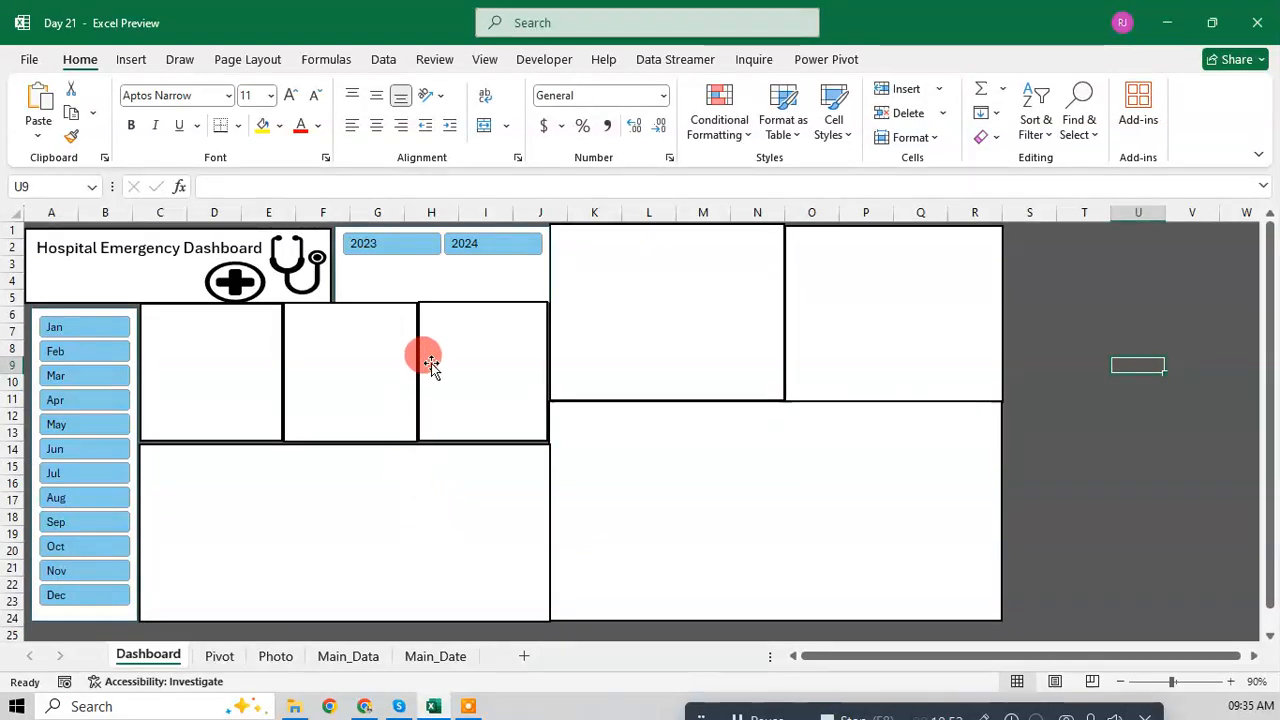
pyautogui.click(453, 282)
pyautogui.rightClick(455, 283)
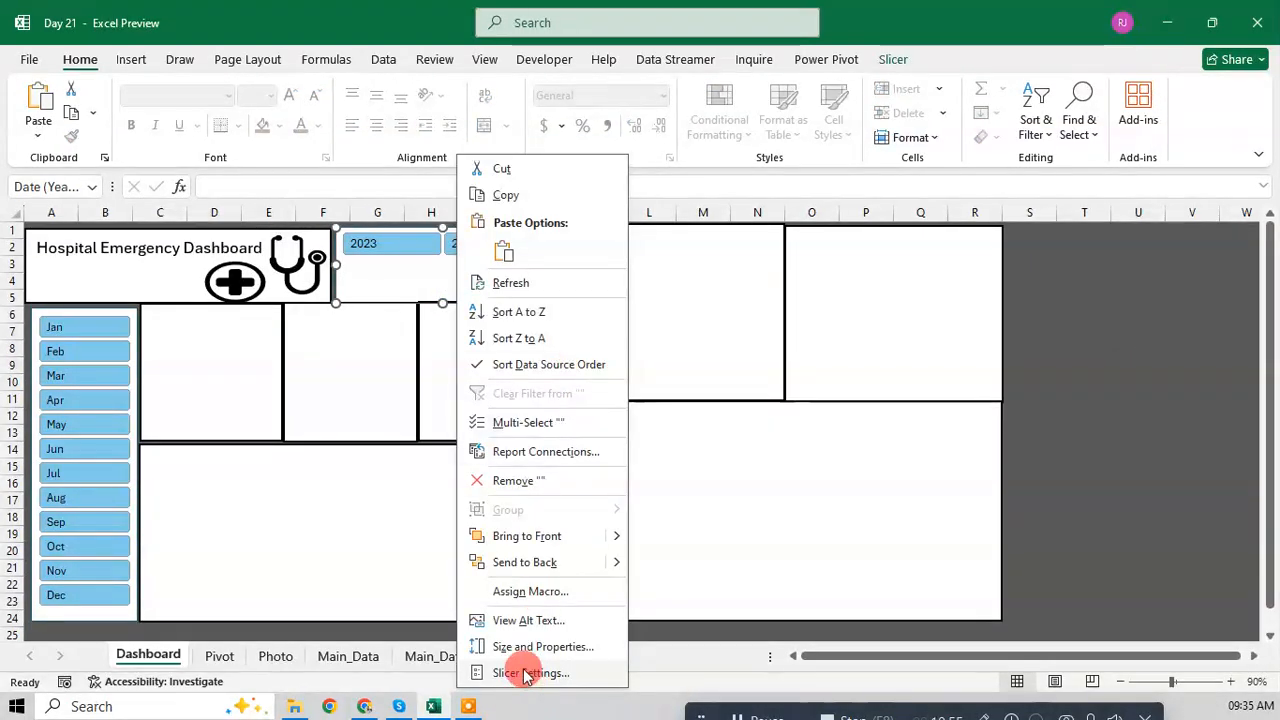
pyautogui.click(1033, 383)
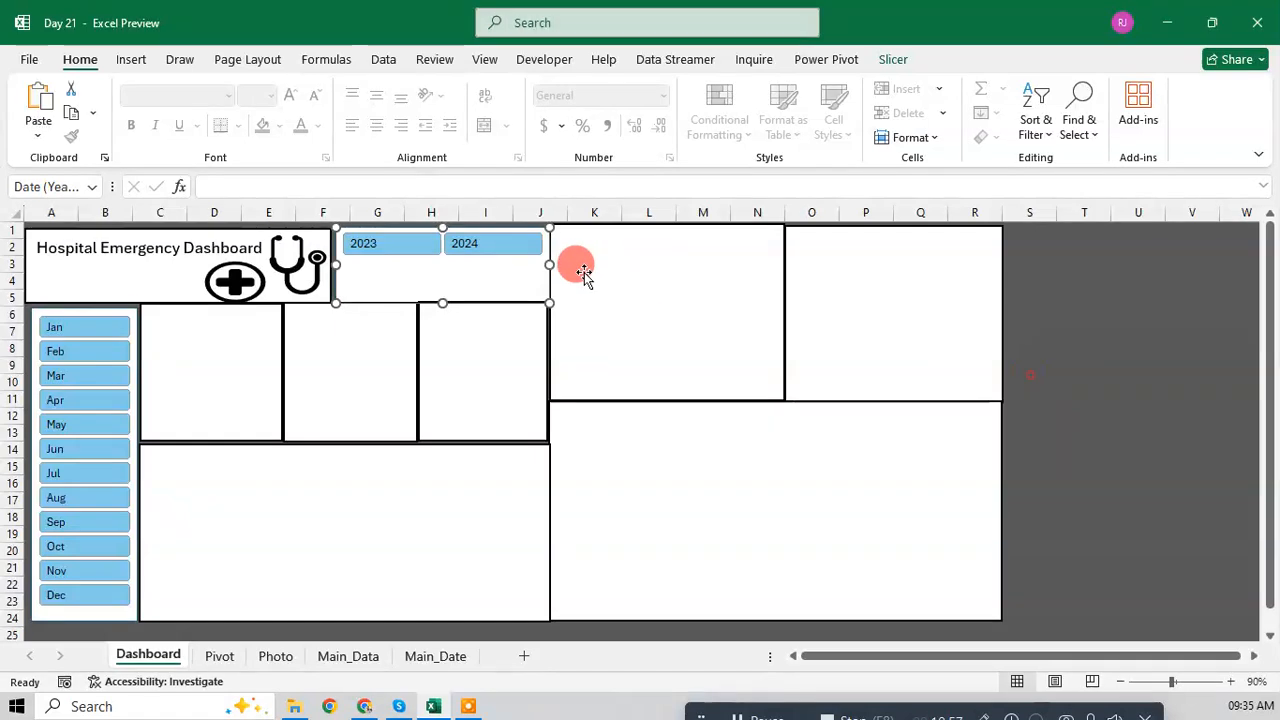
# Step: Save the workbook
pyautogui.click(594, 274)
pyautogui.click(1082, 310)
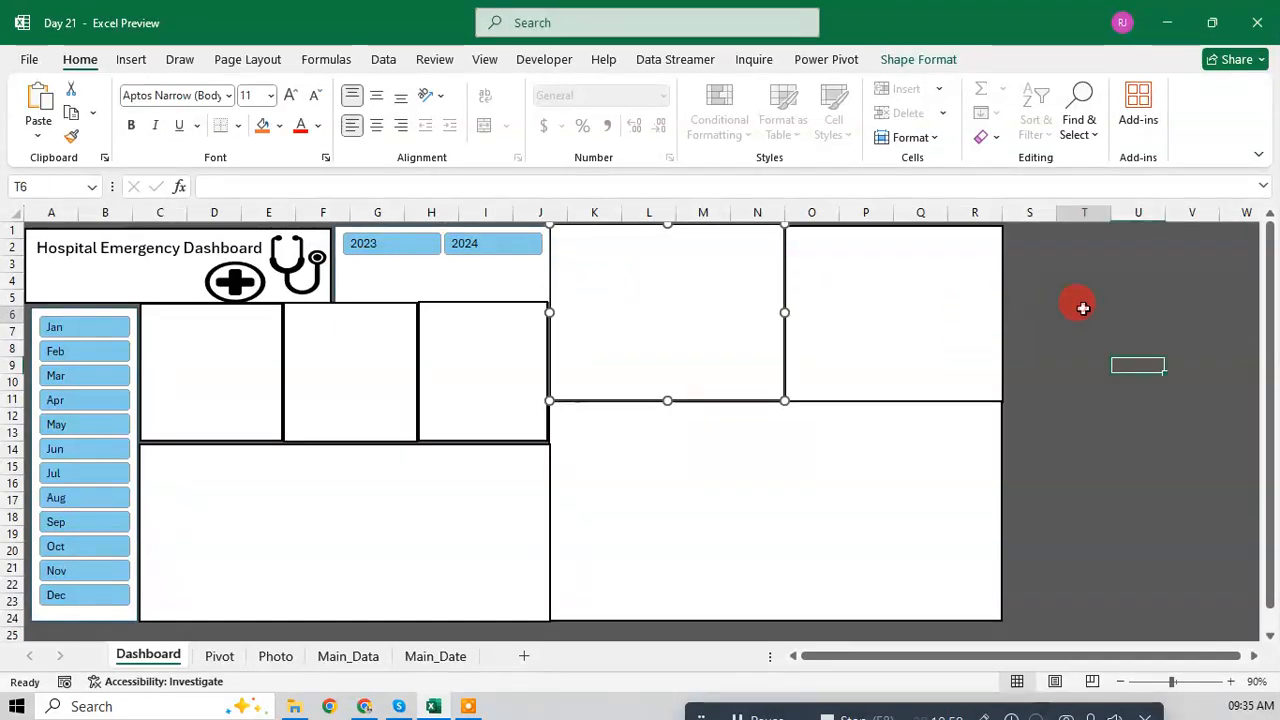
pyautogui.hotkey('ctrl', 's')
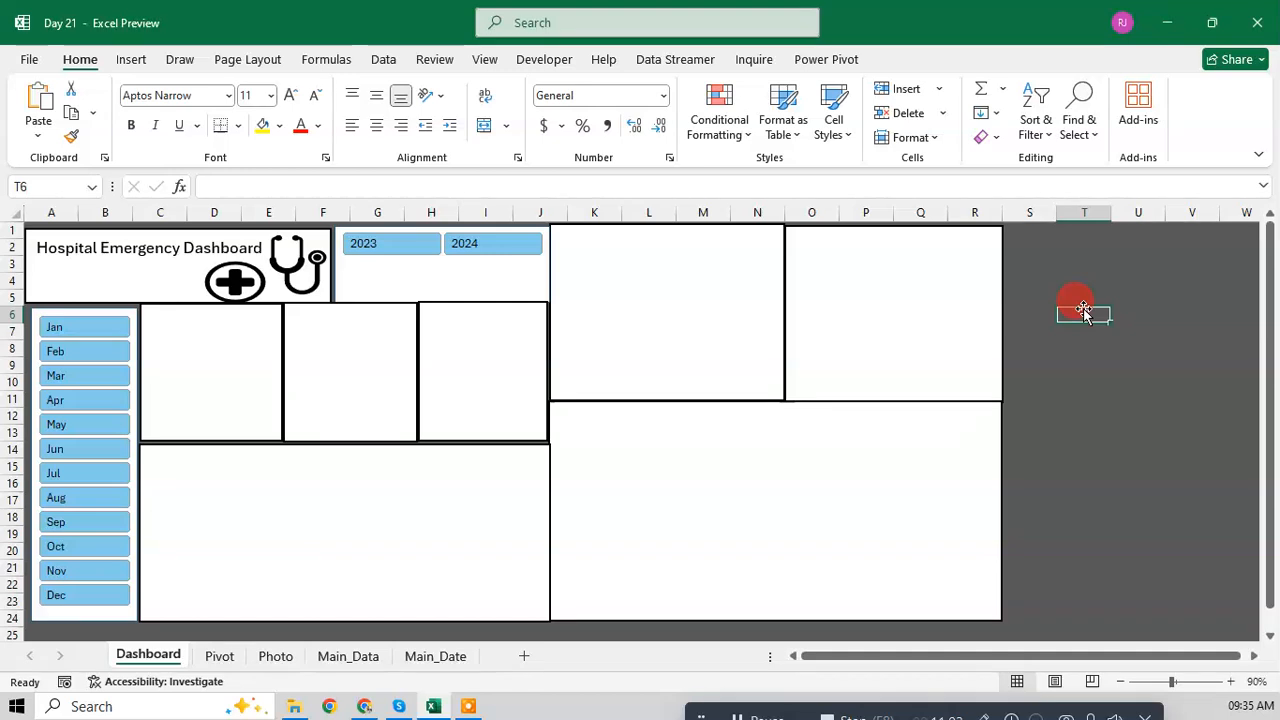
# Step: Shift the month slicer slightly to the left to center it in its box
pyautogui.click(137, 588)
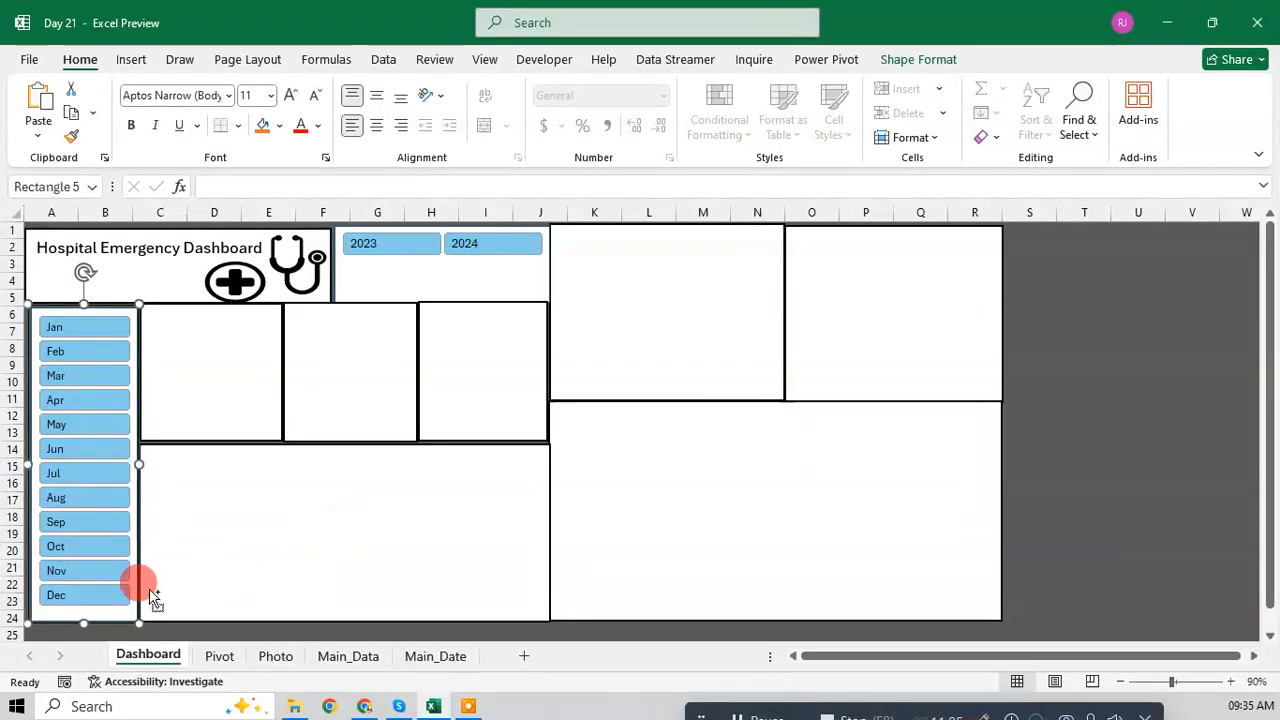
pyautogui.moveTo(75, 308)
pyautogui.mouseDown()
pyautogui.moveTo(138, 314)
pyautogui.moveTo(70, 300)
pyautogui.moveTo(74, 310)
pyautogui.mouseUp()
pyautogui.press('Escape')
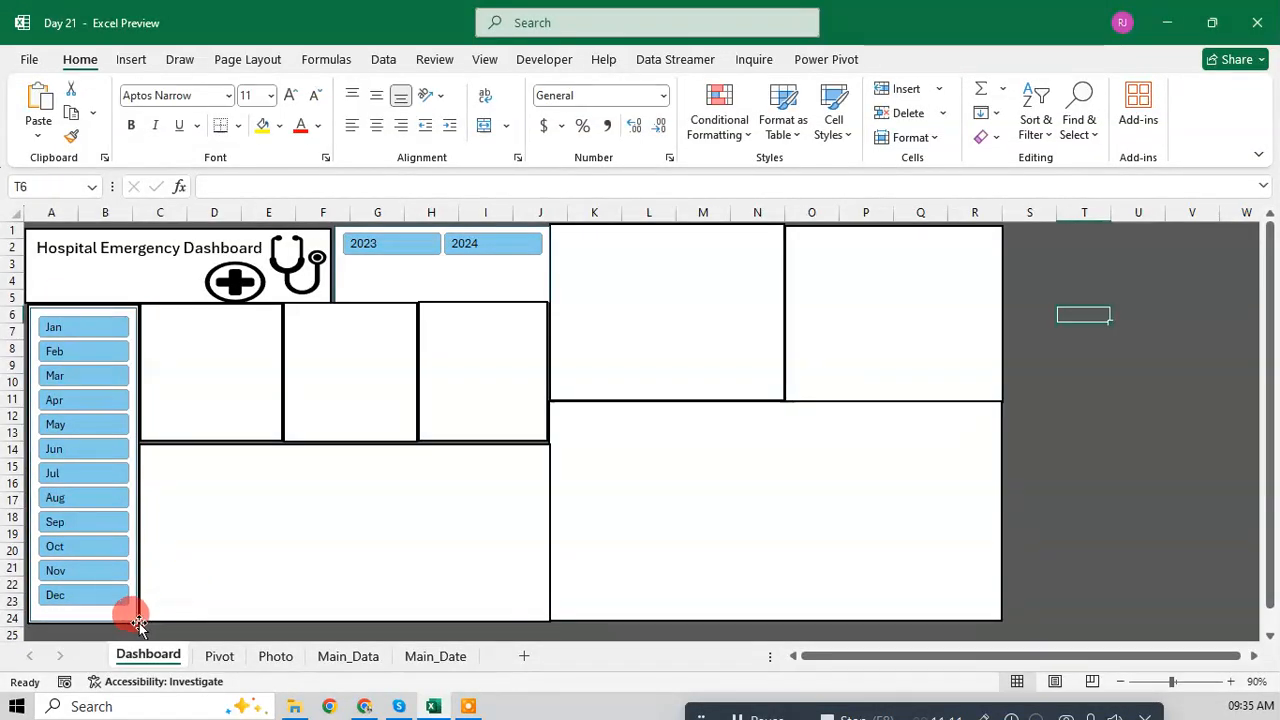
# Step: Set the rectangle behind the month slicer to no fill and no line, and save the workbook
pyautogui.click(138, 622)
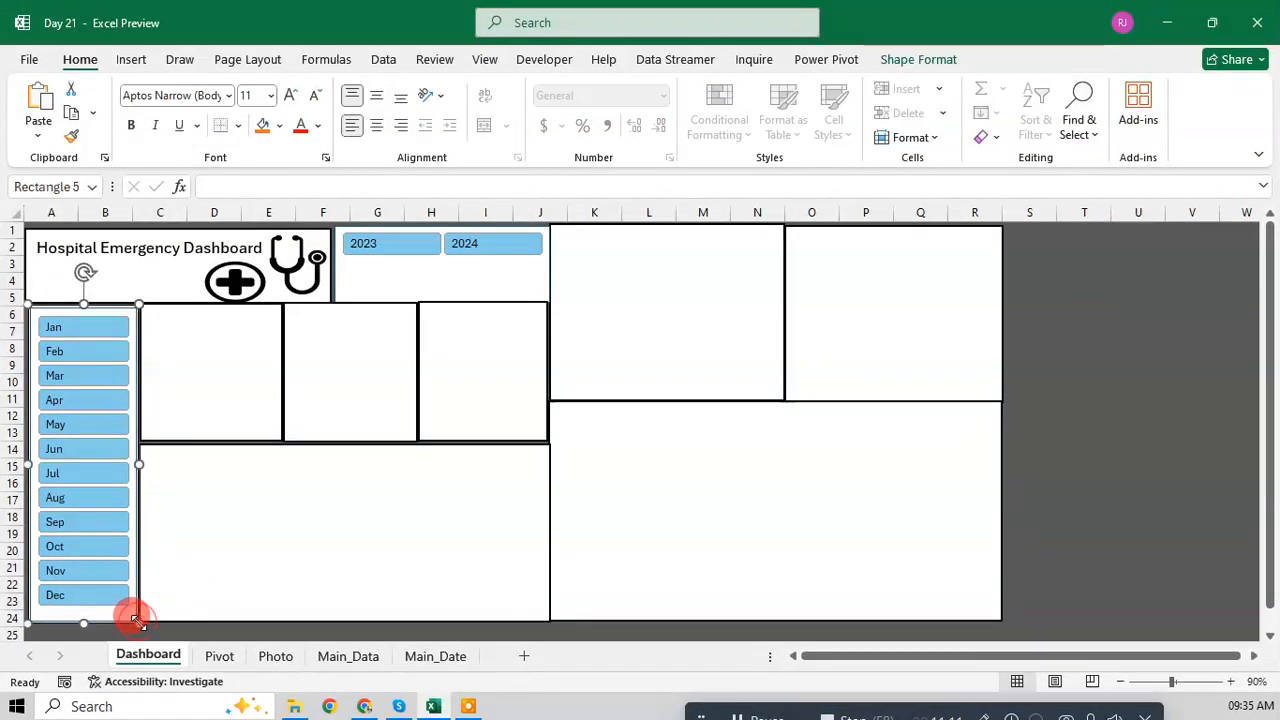
pyautogui.rightClick(75, 626)
pyautogui.click(150, 611)
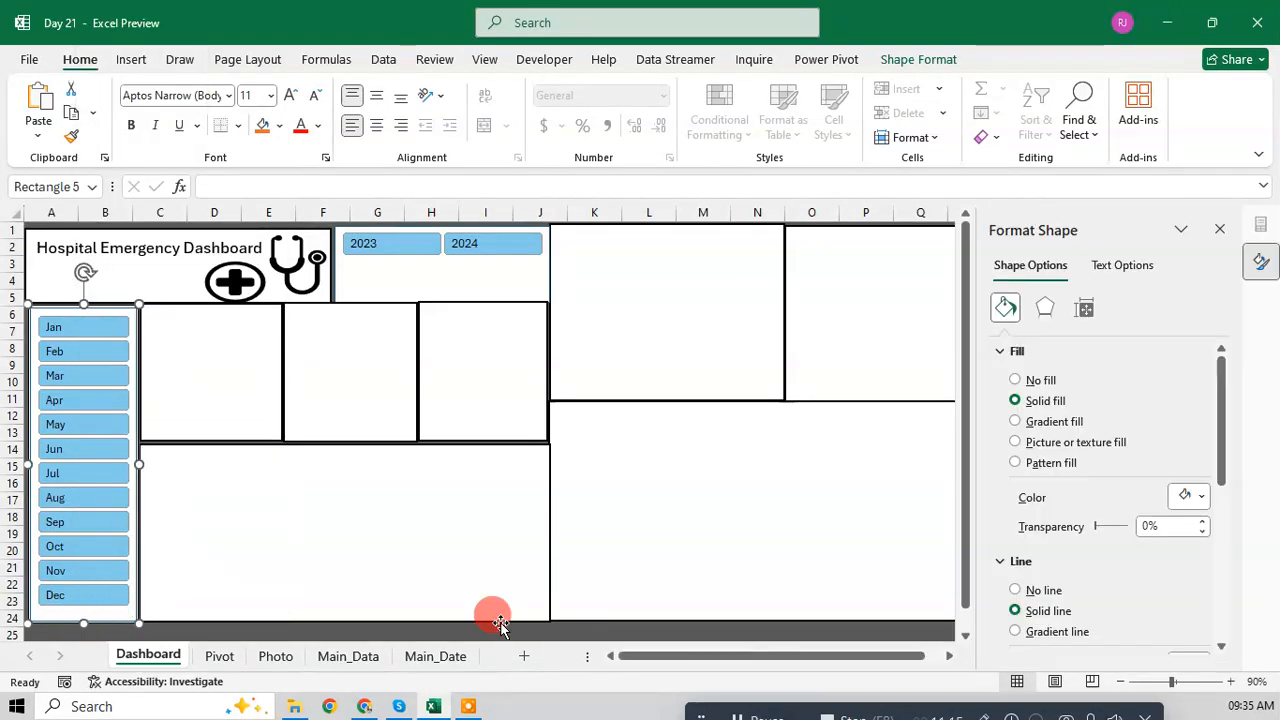
pyautogui.click(1041, 381)
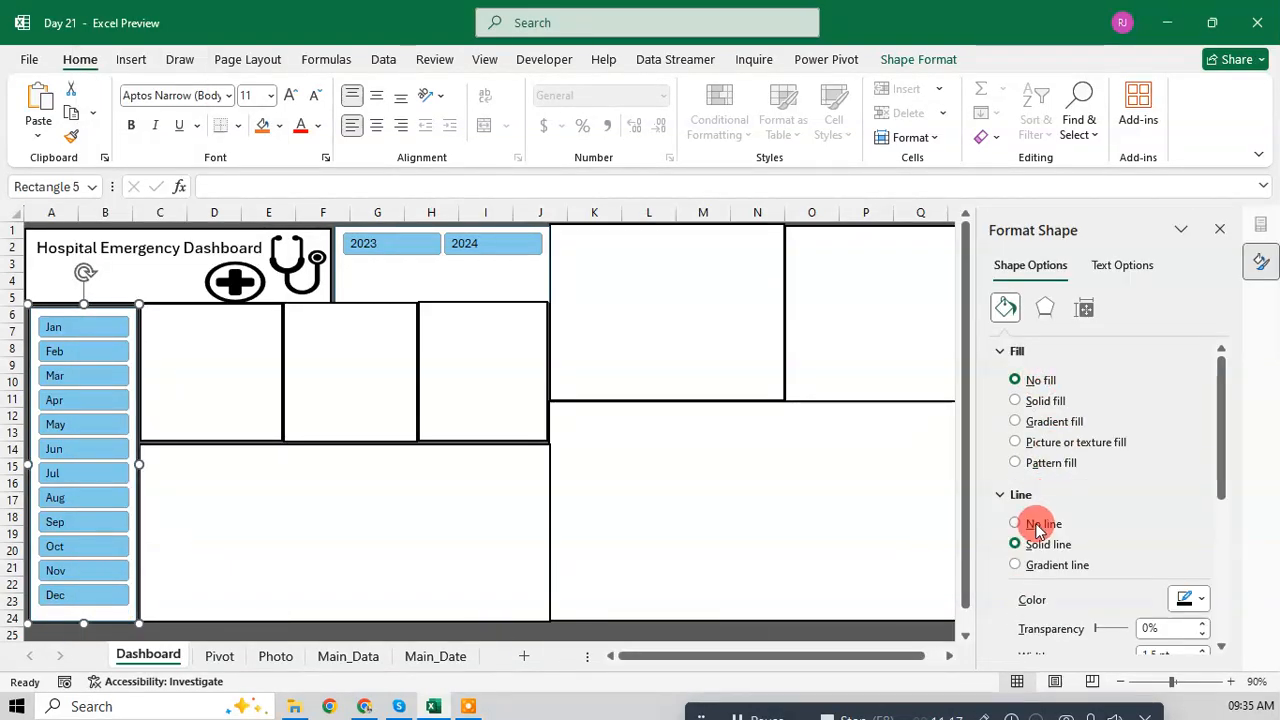
pyautogui.click(1027, 527)
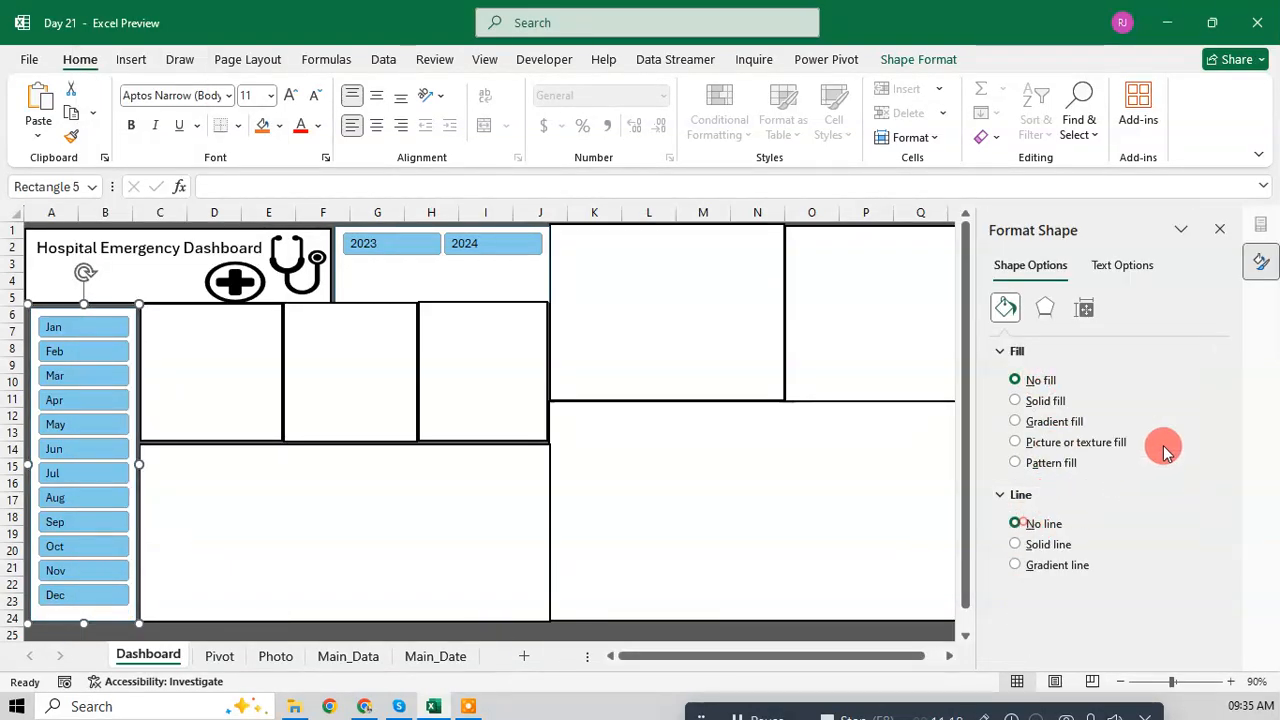
pyautogui.click(1226, 230)
pyautogui.press('Escape')
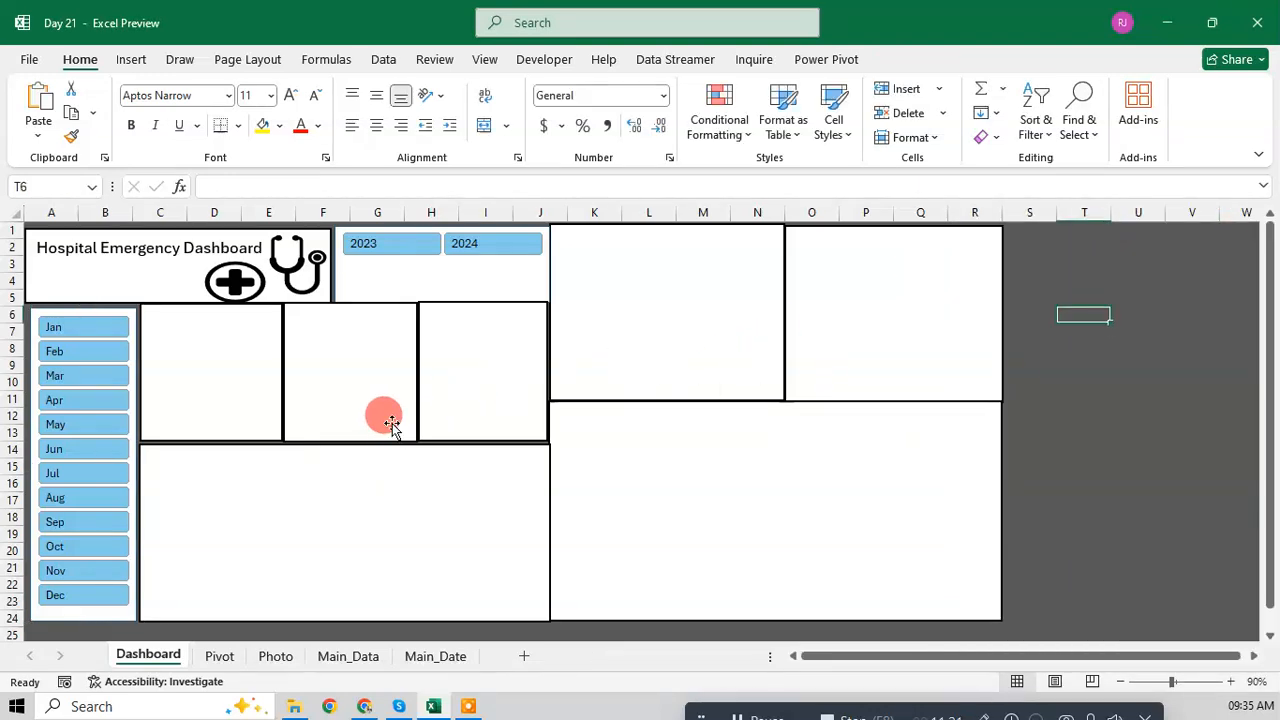
pyautogui.hotkey('ctrl', 's')
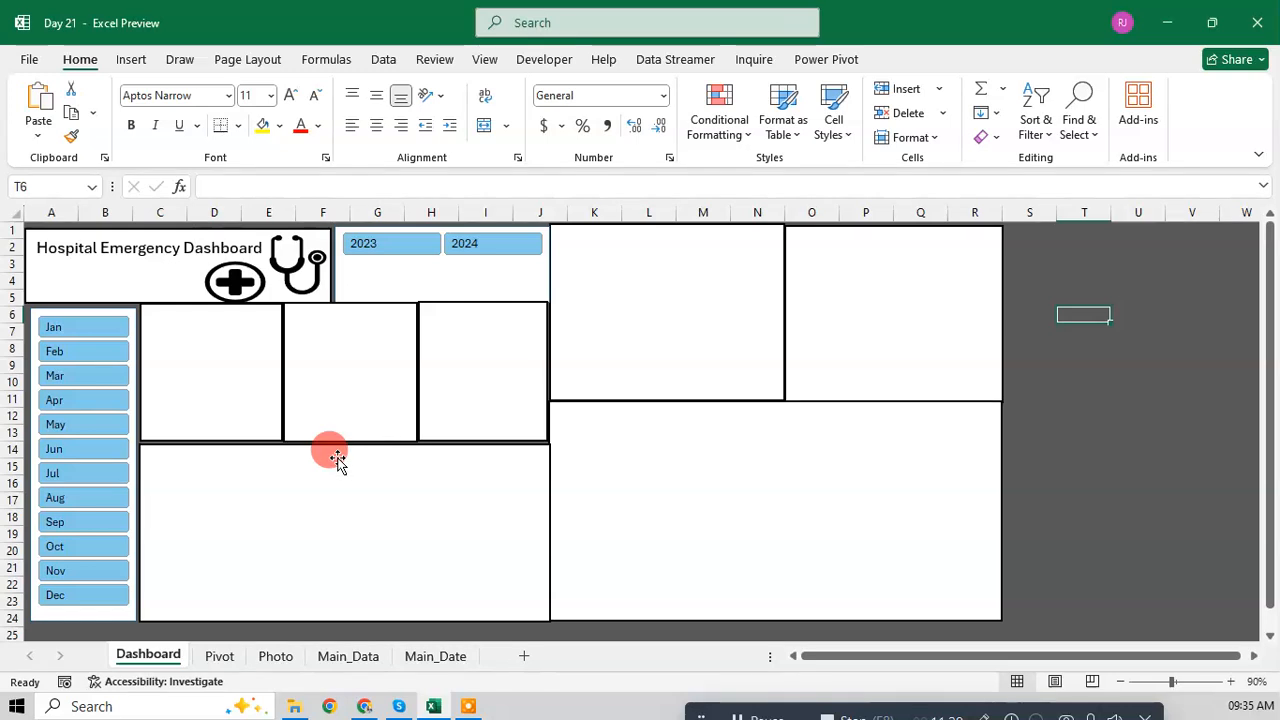
# Step: Copy the year PivotTable on the Pivot sheet and paste it at cell D4
pyautogui.click(225, 656)
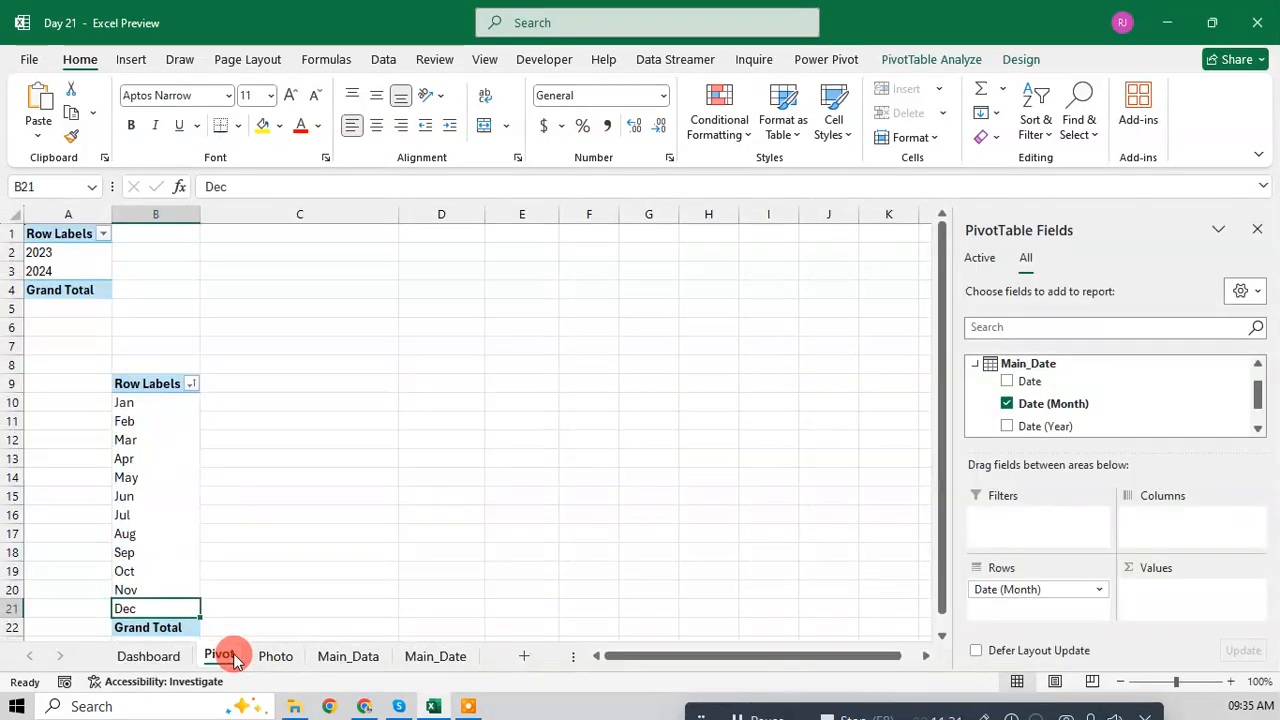
pyautogui.click(79, 258)
pyautogui.hotkey('ctrl', 'a')
pyautogui.hotkey('ctrl', 'c')
pyautogui.click(420, 289)
pyautogui.hotkey('ctrl', 'v')
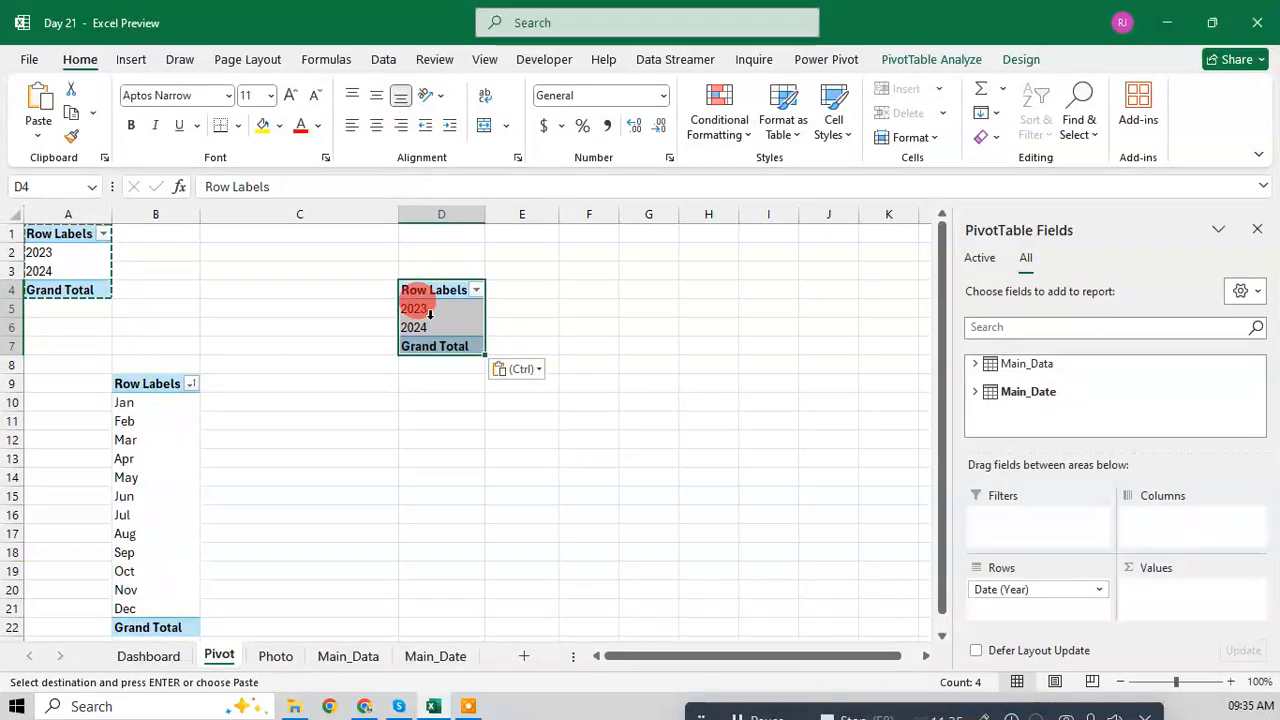
pyautogui.moveTo(414, 327); pyautogui.dragTo(414, 308)
pyautogui.press('Escape')
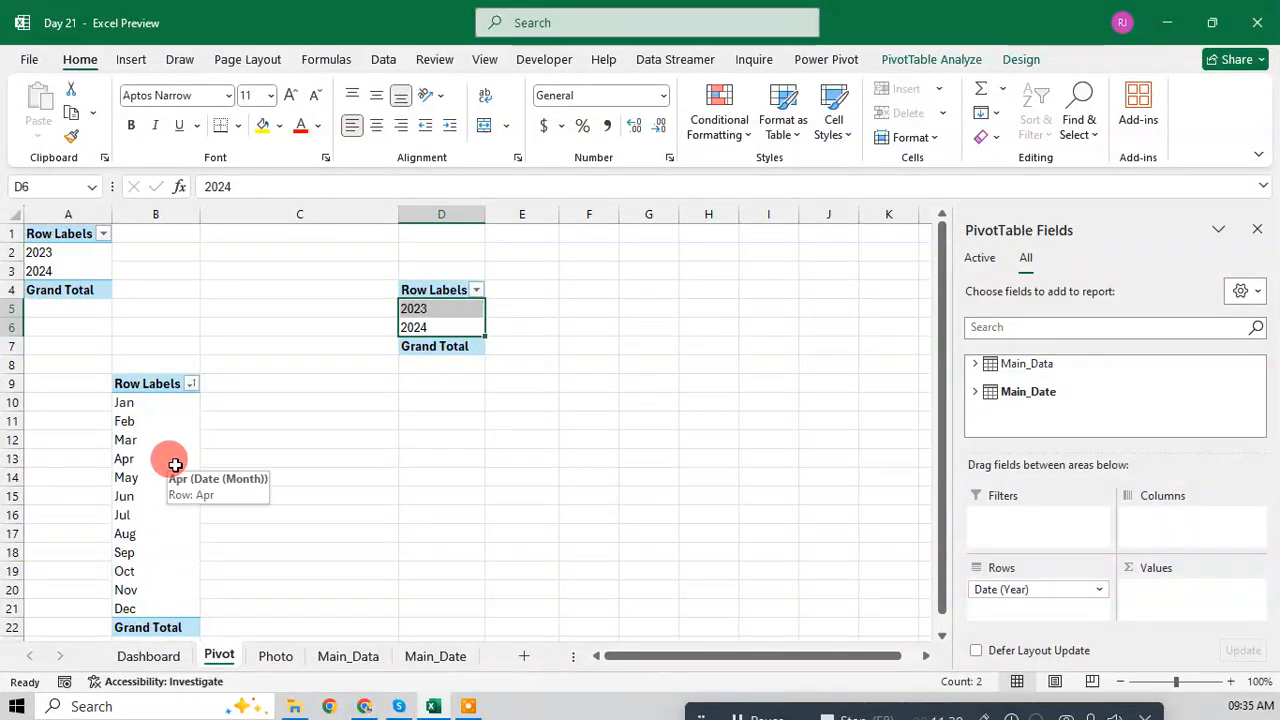
# Step: Replace the year field in the PivotTable at D4 with a count of Patient Id and no row fields
pyautogui.click(148, 656)
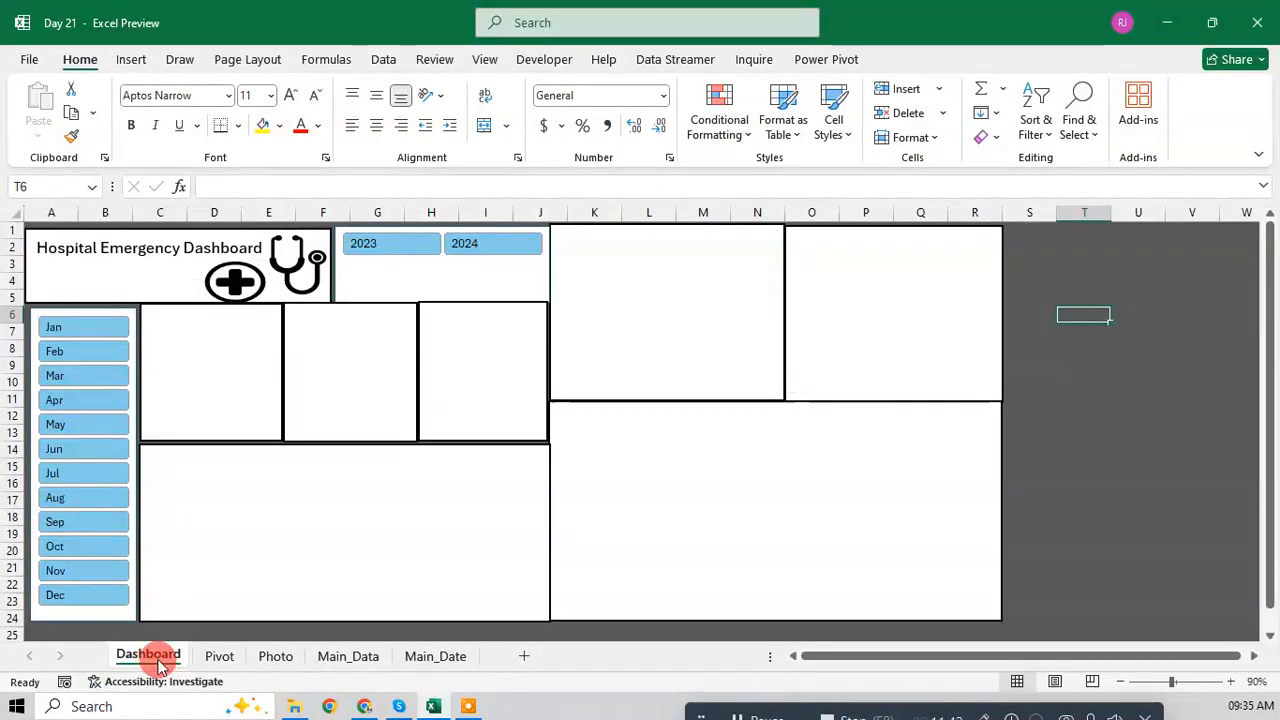
pyautogui.click(212, 656)
pyautogui.click(277, 658)
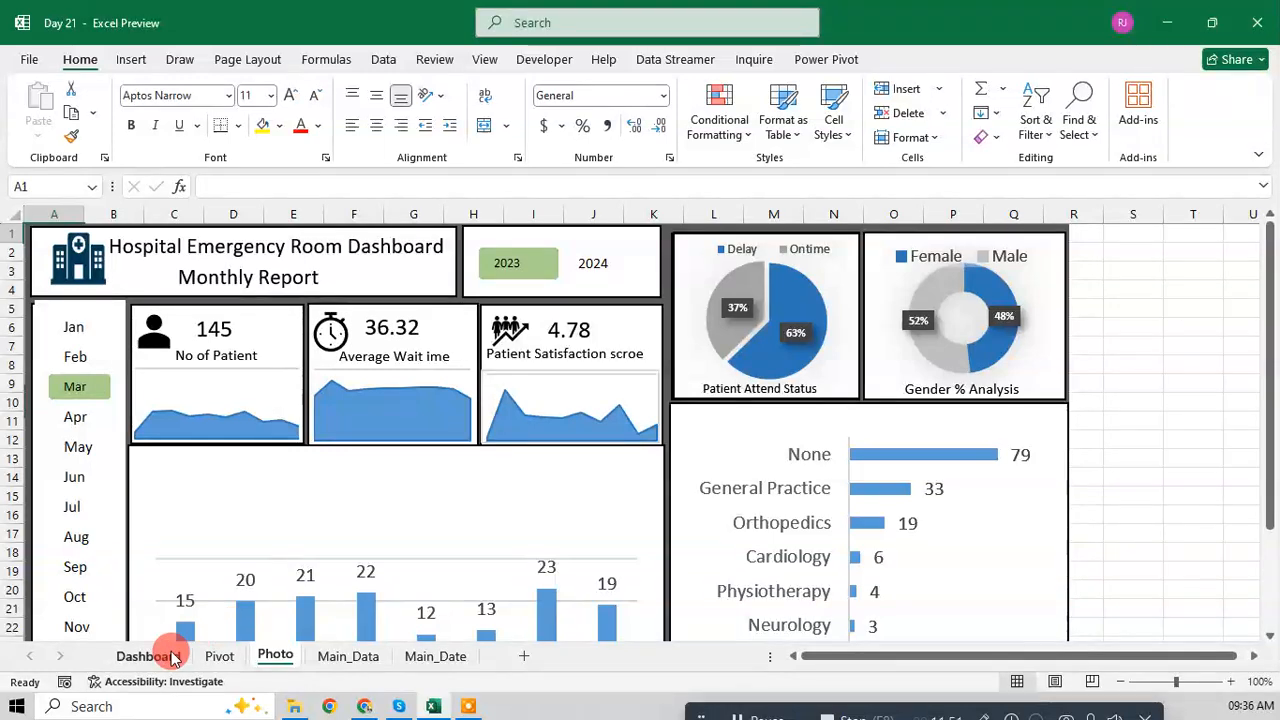
pyautogui.click(216, 657)
pyautogui.click(415, 308)
pyautogui.moveTo(1001, 583); pyautogui.dragTo(1045, 596)
pyautogui.click(988, 367)
pyautogui.moveTo(1040, 382); pyautogui.dragTo(1180, 612)
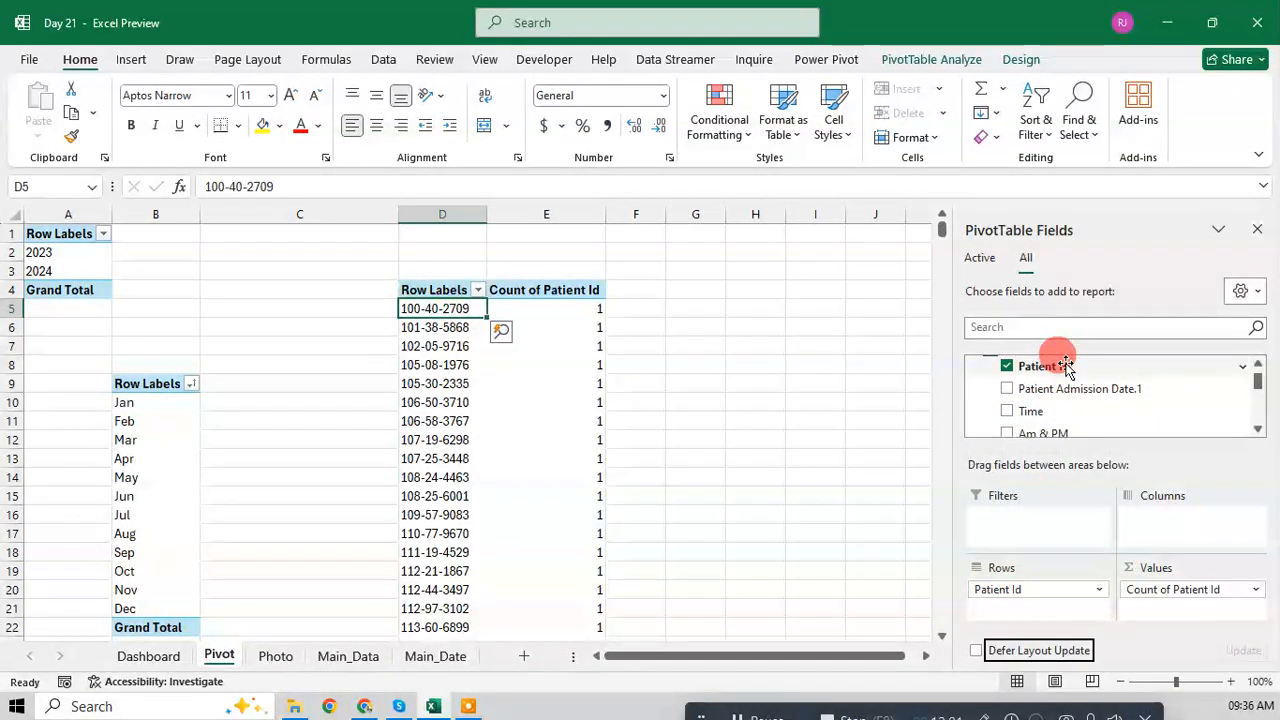
pyautogui.moveTo(1018, 589); pyautogui.dragTo(1074, 375)
pyautogui.click(455, 290)
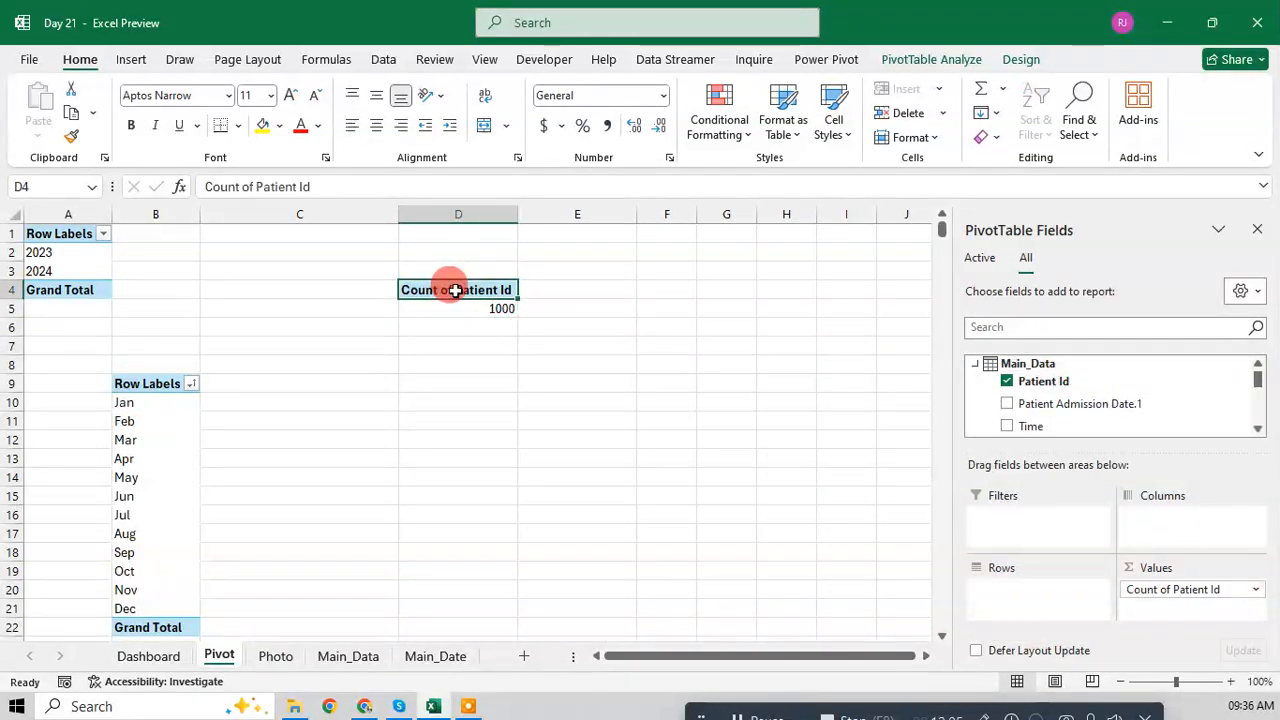
# Step: Label the patient count PivotTable "No of Patient" in cell D3 of the Pivot sheet
pyautogui.click(146, 655)
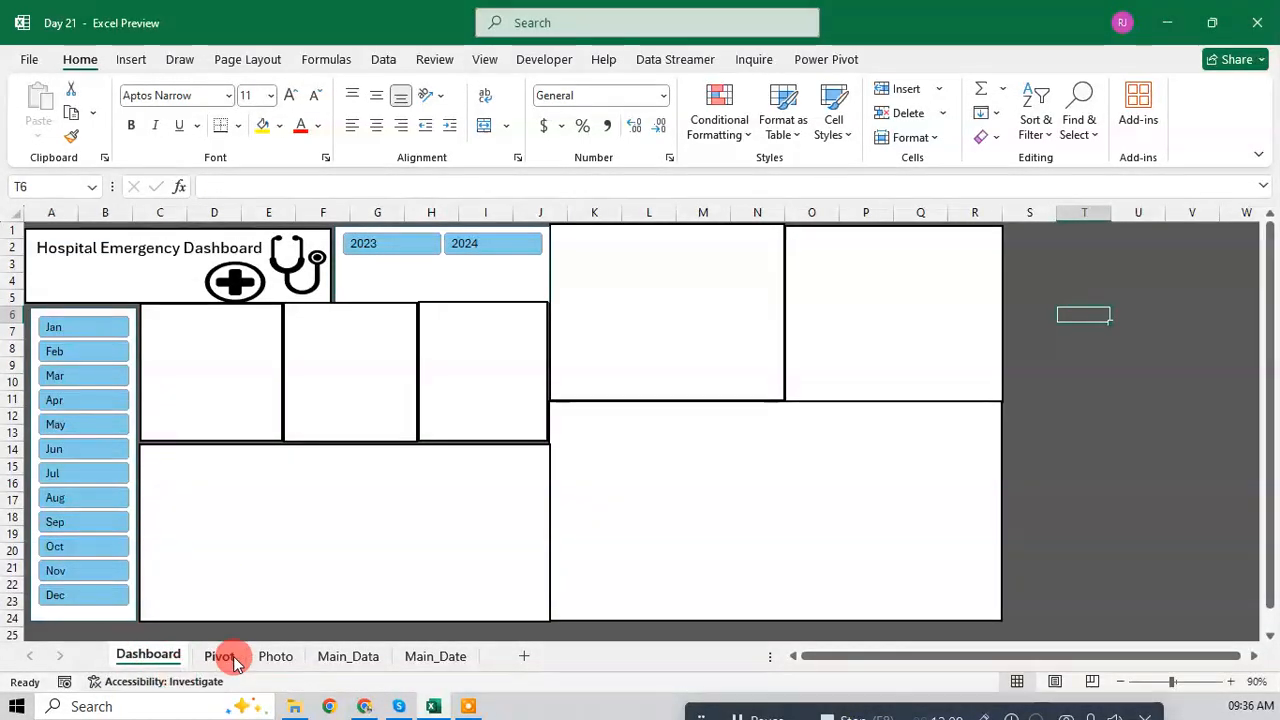
pyautogui.click(274, 657)
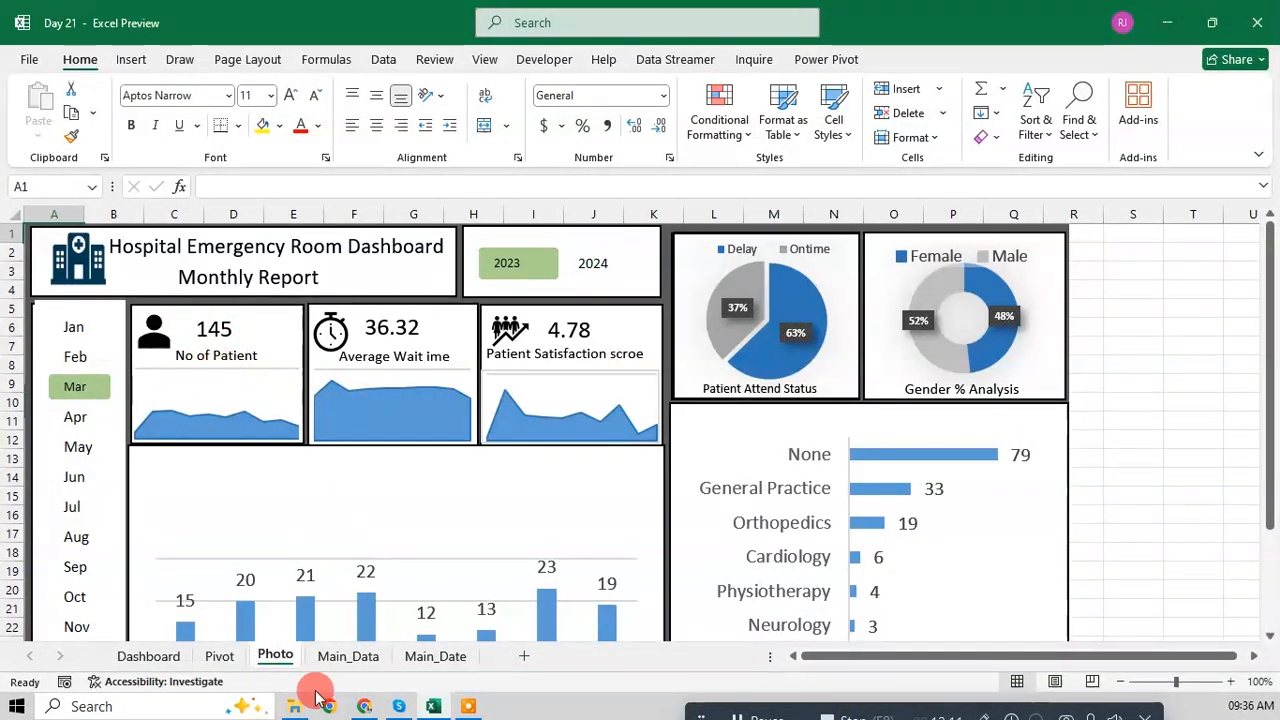
pyautogui.click(212, 655)
pyautogui.click(460, 270)
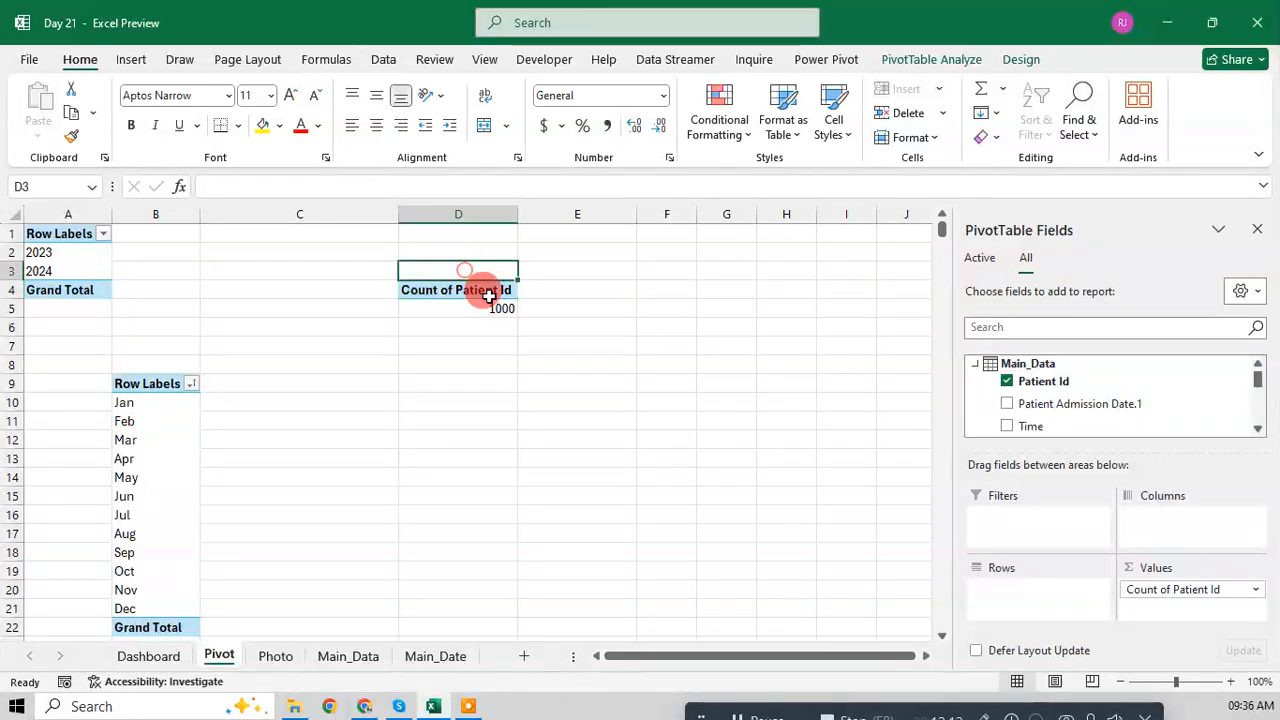
pyautogui.write('No of Pati')
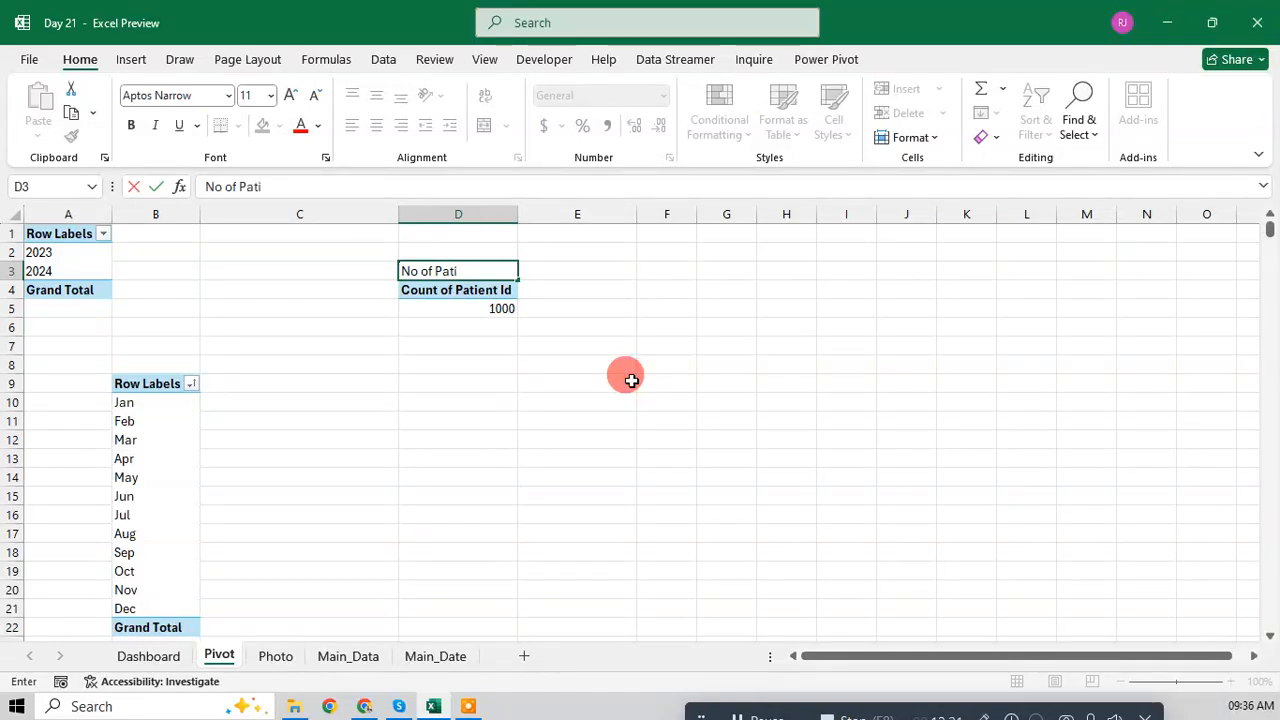
pyautogui.press('Return')
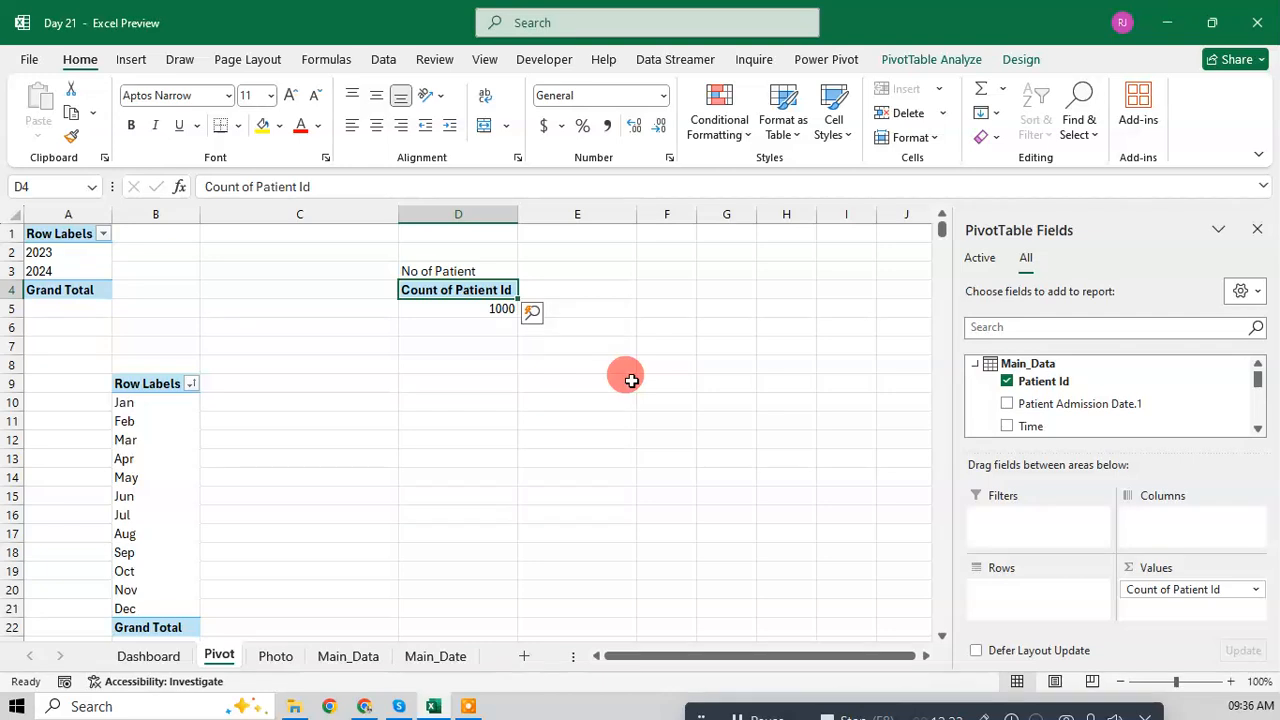
# Step: Copy the patient count PivotTable to cell F4 and fit column F's width to its contents
pyautogui.hotkey('shift', 'Down')
pyautogui.hotkey('ctrl', 'c')
pyautogui.press('Right')
pyautogui.press('Right')
pyautogui.press('Right')
pyautogui.press('Left')
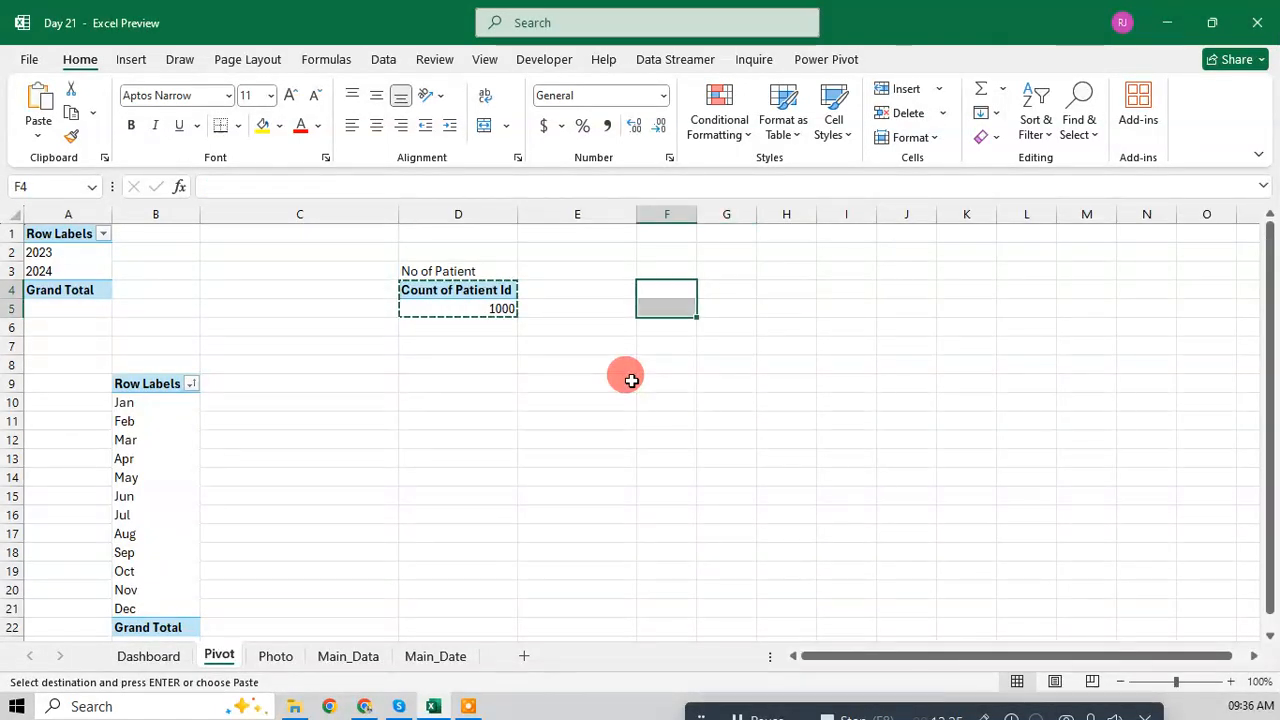
pyautogui.hotkey('ctrl', 'v')
pyautogui.click(180, 657)
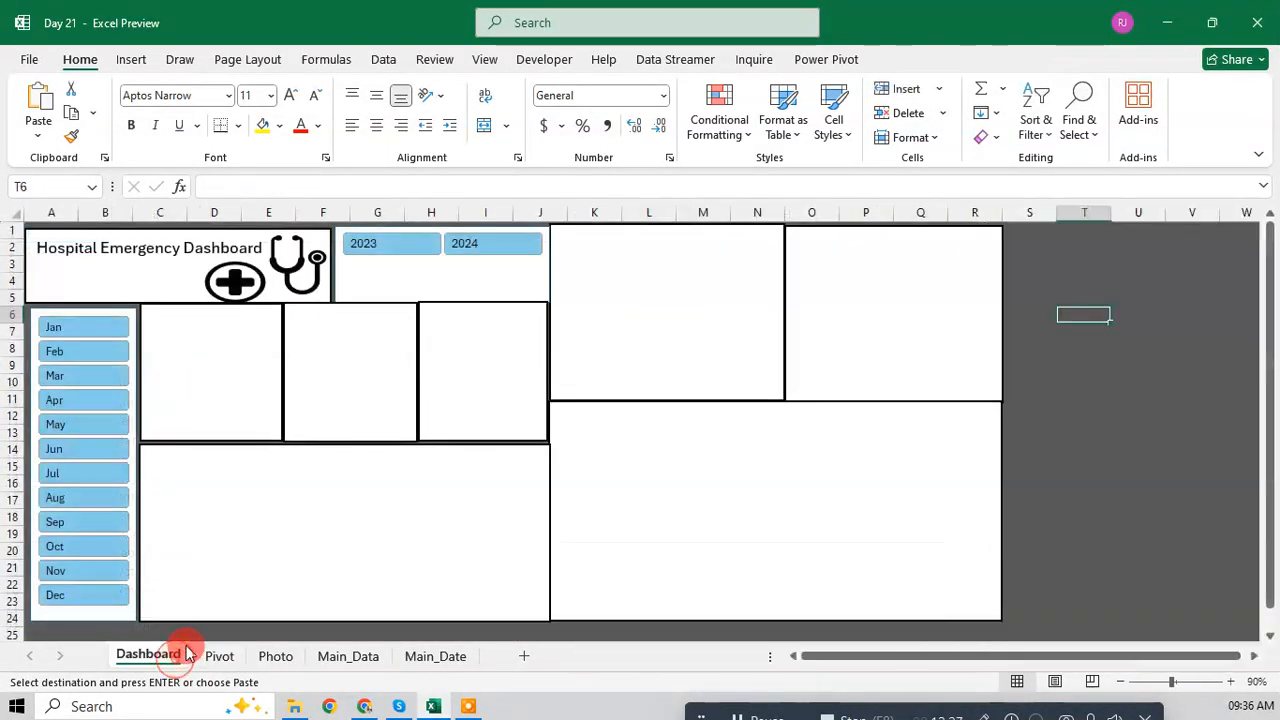
pyautogui.click(275, 656)
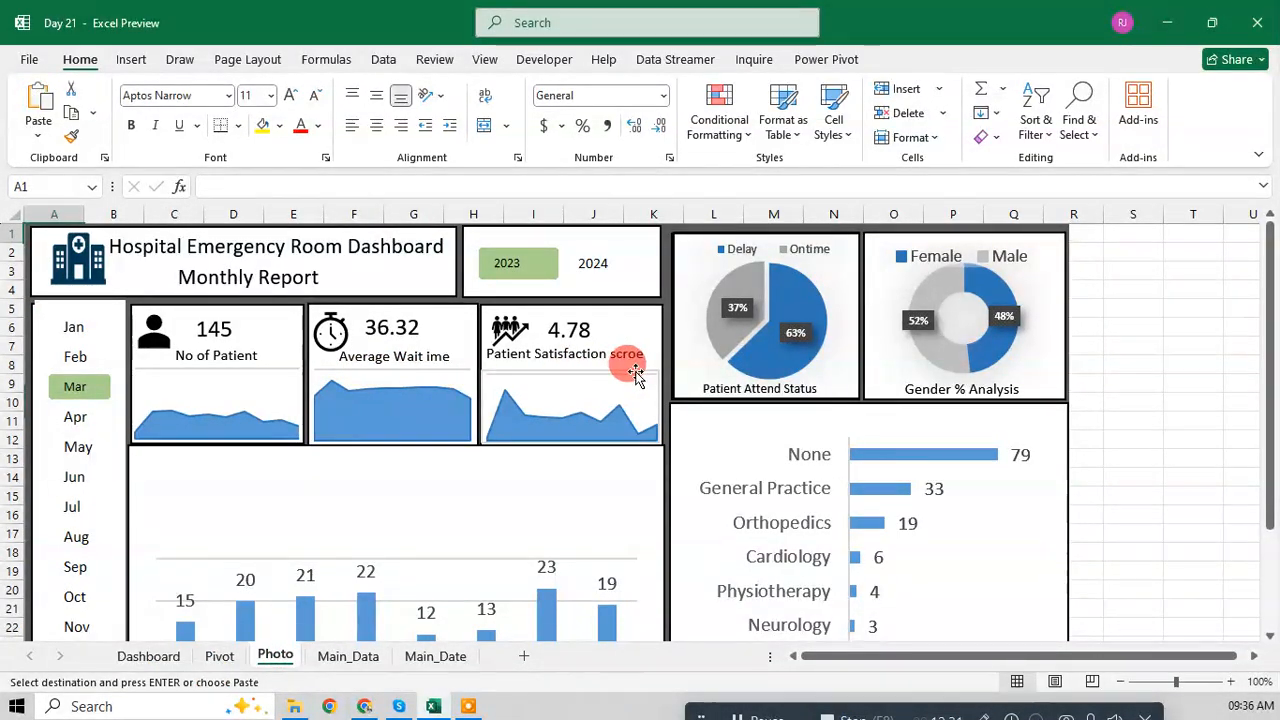
pyautogui.click(220, 658)
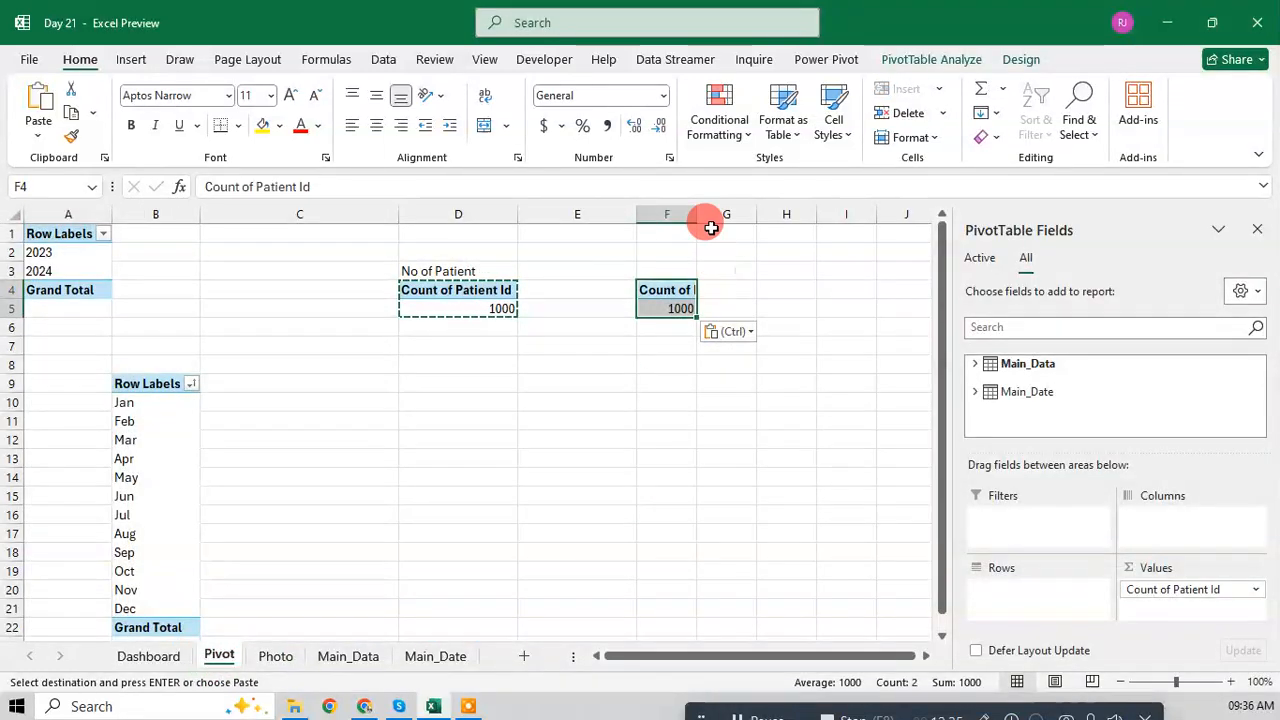
pyautogui.doubleClick(696, 216)
pyautogui.click(706, 308)
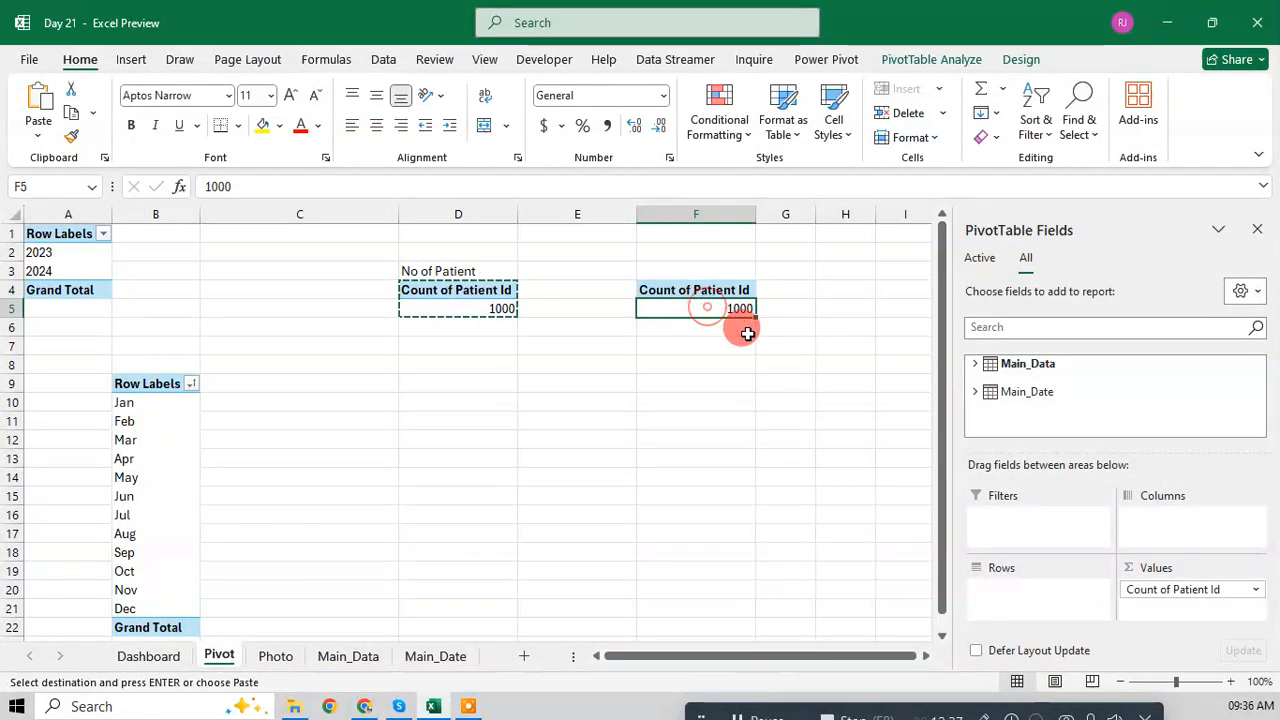
# Step: Examine the Main_Data columns for the satisfaction score and wait time fields needed by the sample's cards
pyautogui.click(365, 656)
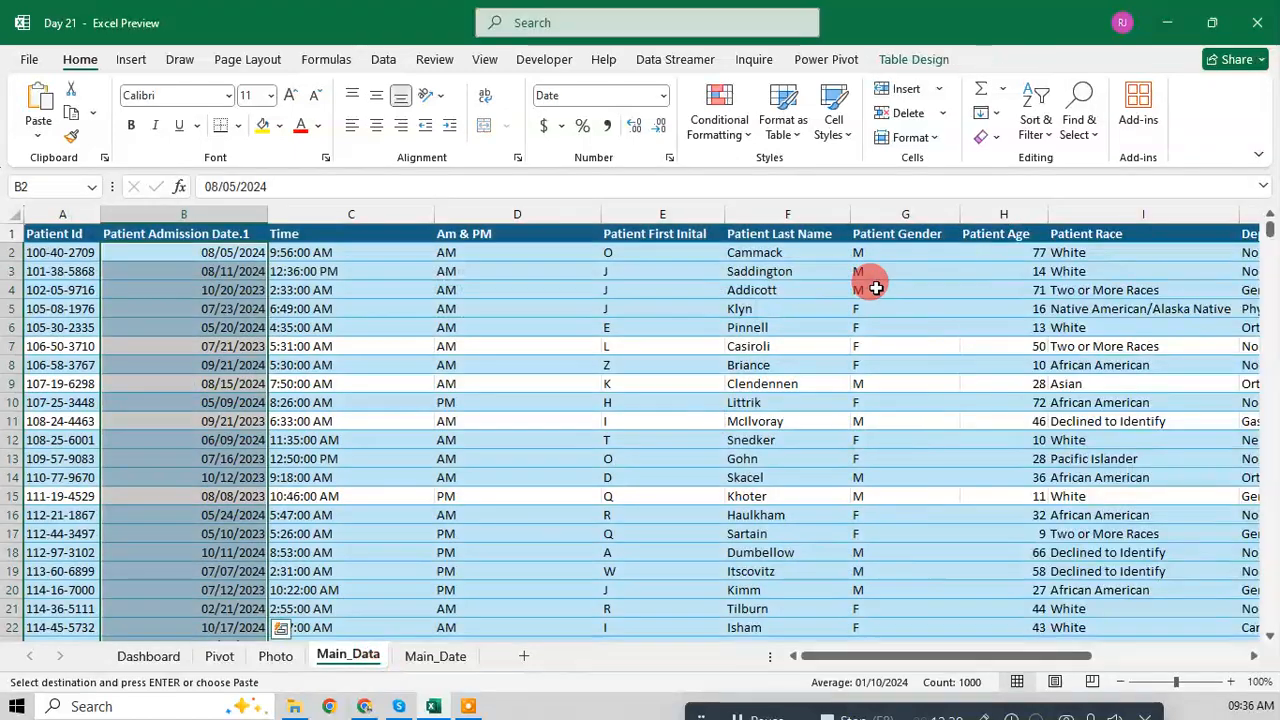
pyautogui.click(908, 272)
pyautogui.press('Right')
pyautogui.press('Right')
pyautogui.press('Right')
pyautogui.press('Right')
pyautogui.press('Right')
pyautogui.press('Right')
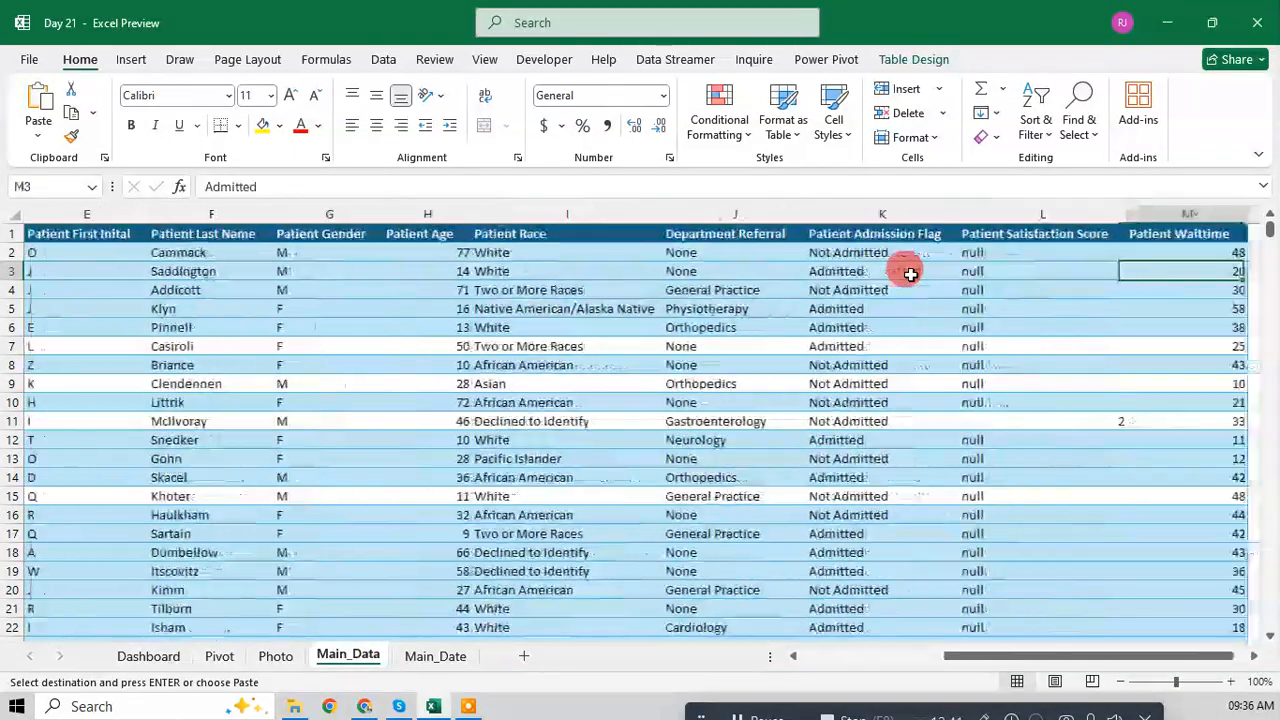
pyautogui.press('Right')
pyautogui.press('Up')
pyautogui.press('Left')
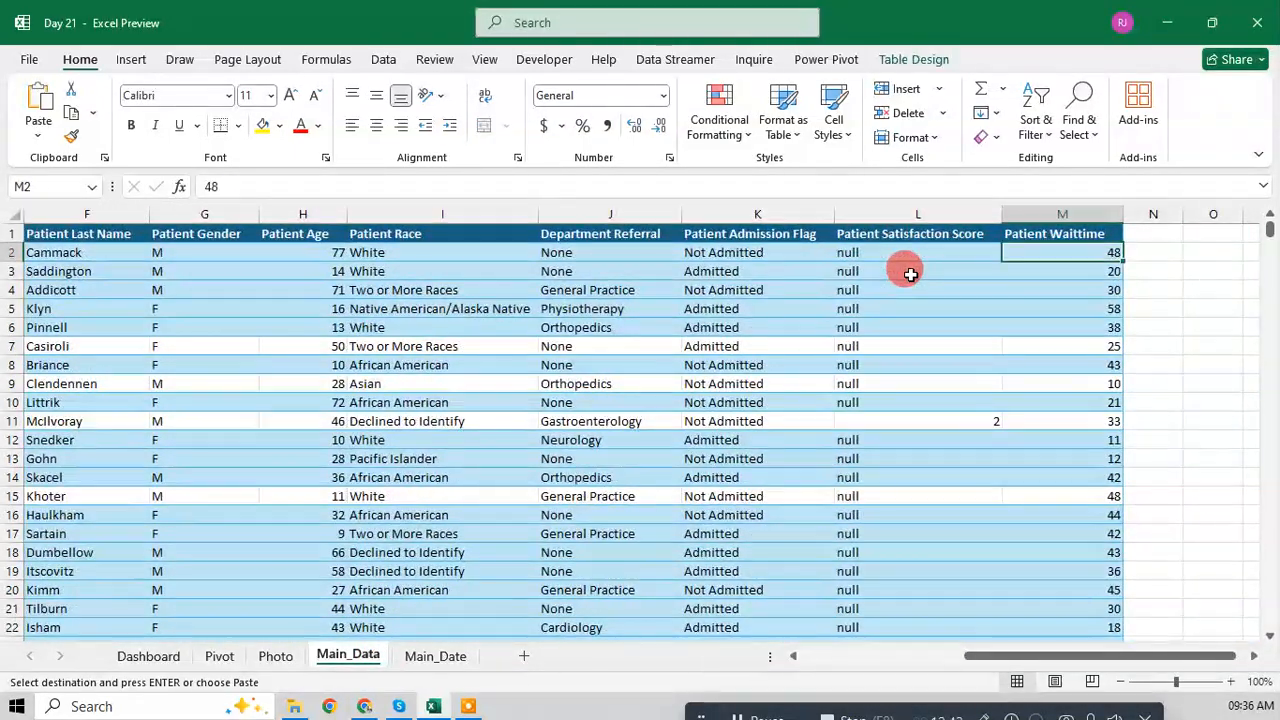
pyautogui.press('Escape')
pyautogui.press('Left')
pyautogui.press('Right')
pyautogui.press('Up')
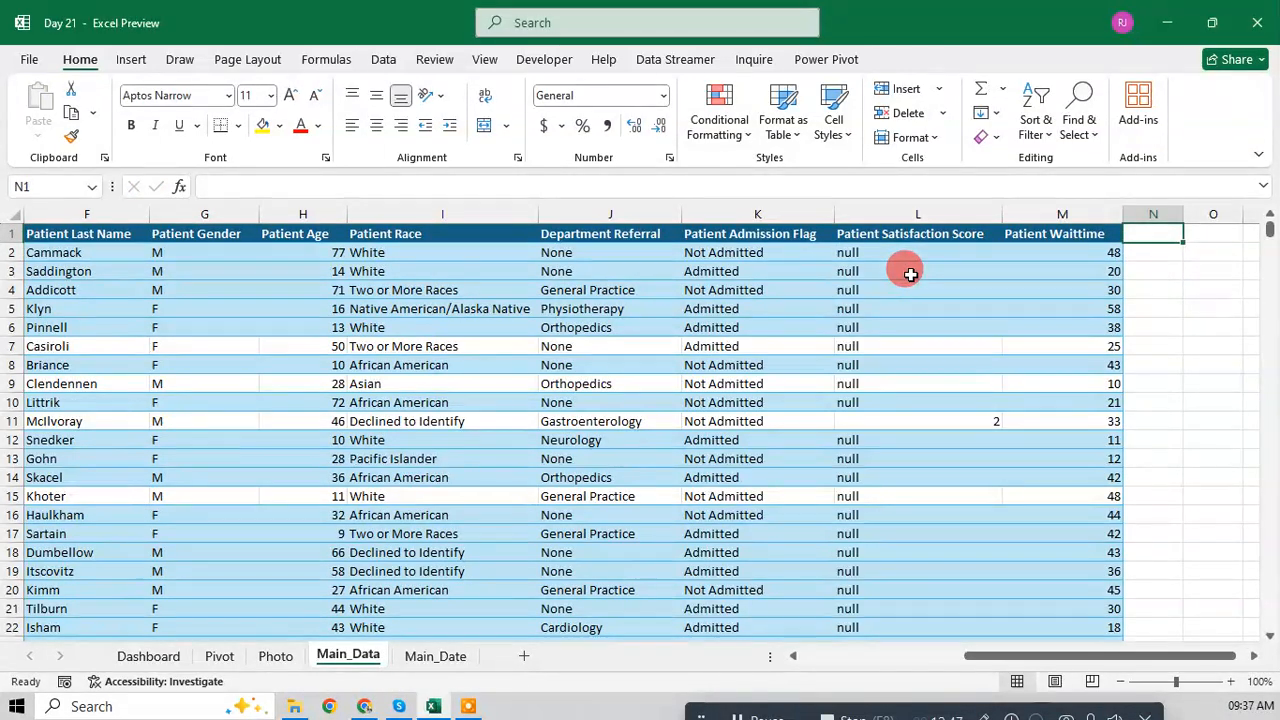
pyautogui.press('Down')
pyautogui.press('Left')
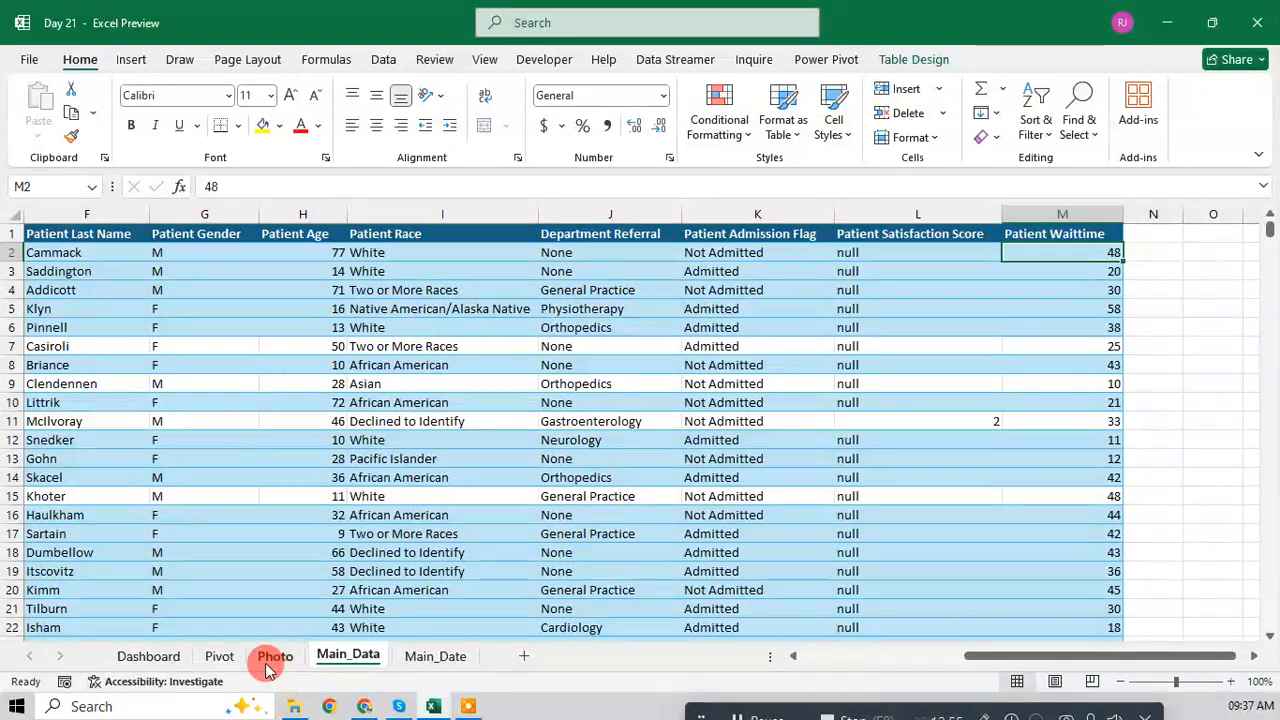
# Step: Replace the Patient Id count in the PivotTable at F4 with the Patient Waittime field as values
pyautogui.click(220, 658)
pyautogui.click(275, 656)
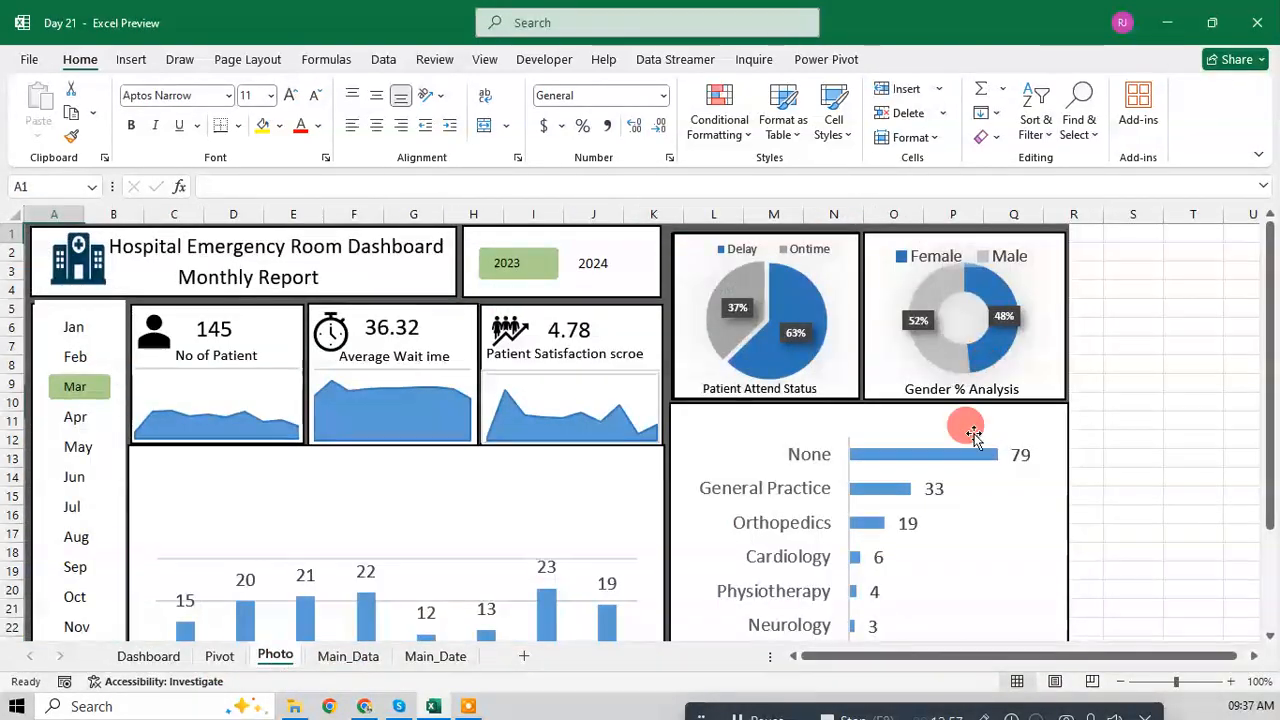
pyautogui.click(219, 657)
pyautogui.moveTo(1171, 591); pyautogui.dragTo(1100, 395)
pyautogui.click(975, 364)
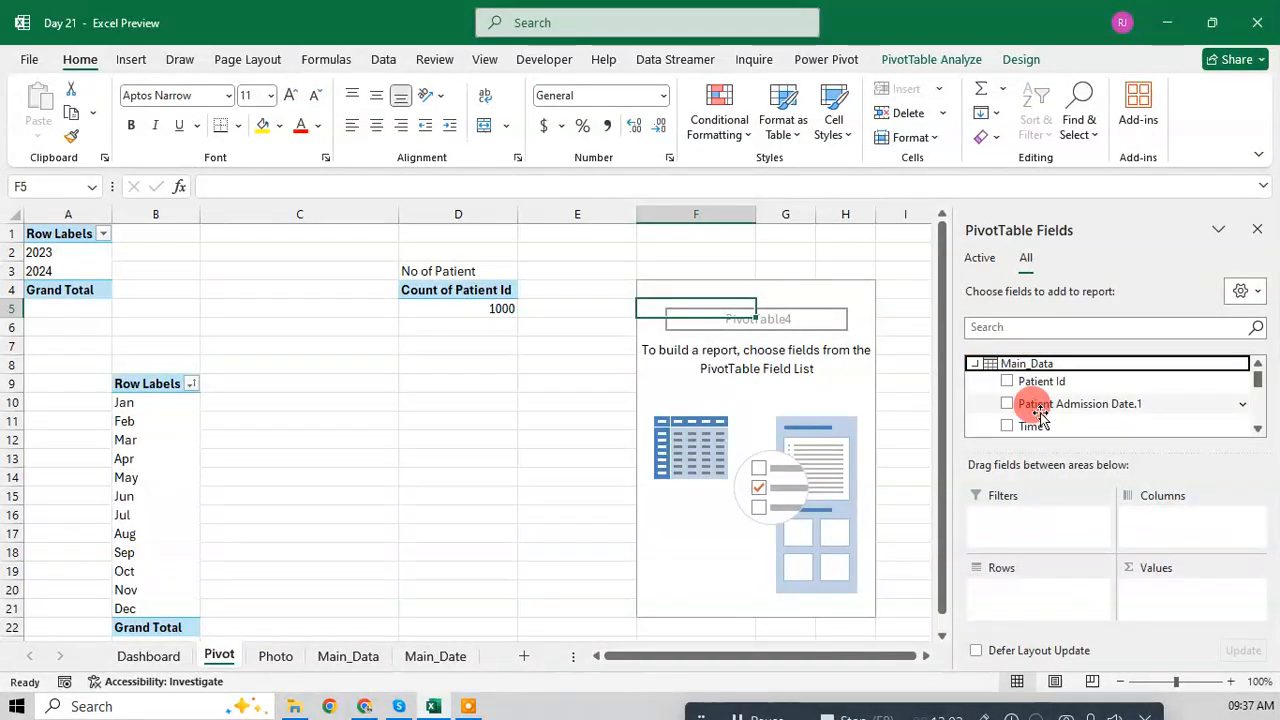
pyautogui.scroll(-5, 1034, 403)
pyautogui.scroll(-2, 1143, 415)
pyautogui.moveTo(1057, 391); pyautogui.dragTo(1179, 588)
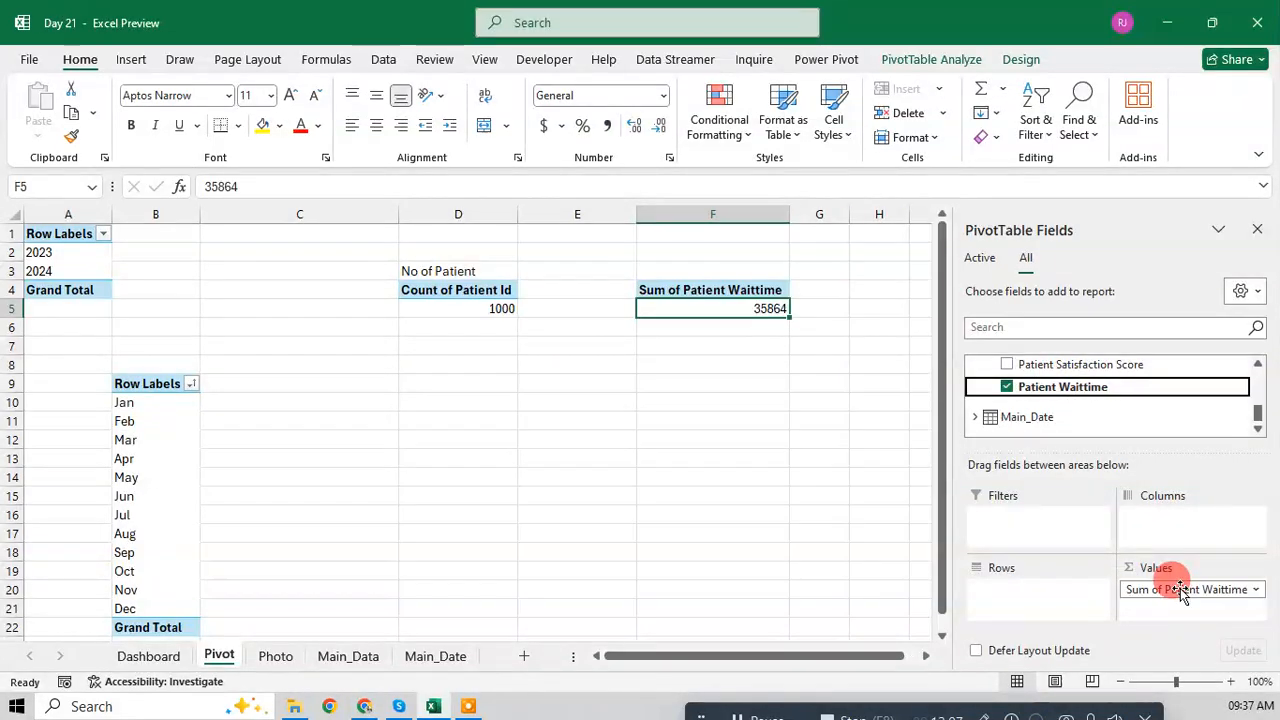
# Step: Summarize the Patient Waittime values in the PivotTable at F4 by Average
pyautogui.rightClick(769, 305)
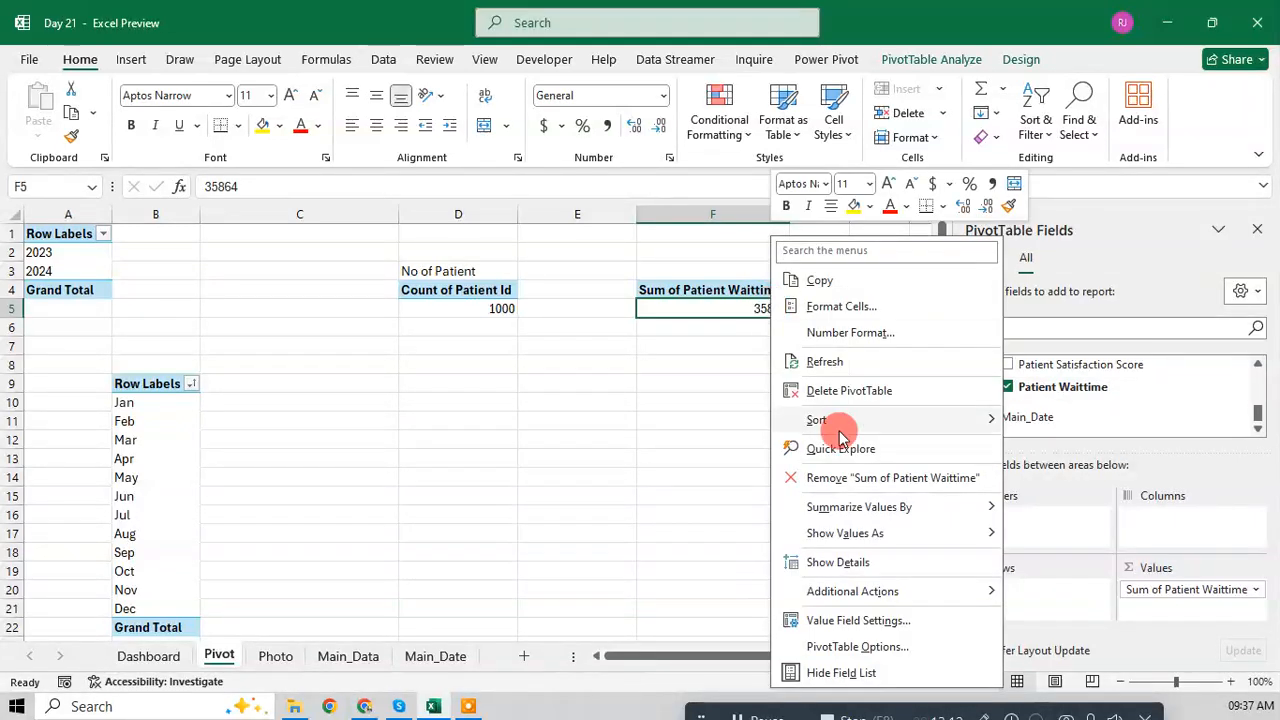
pyautogui.click(854, 624)
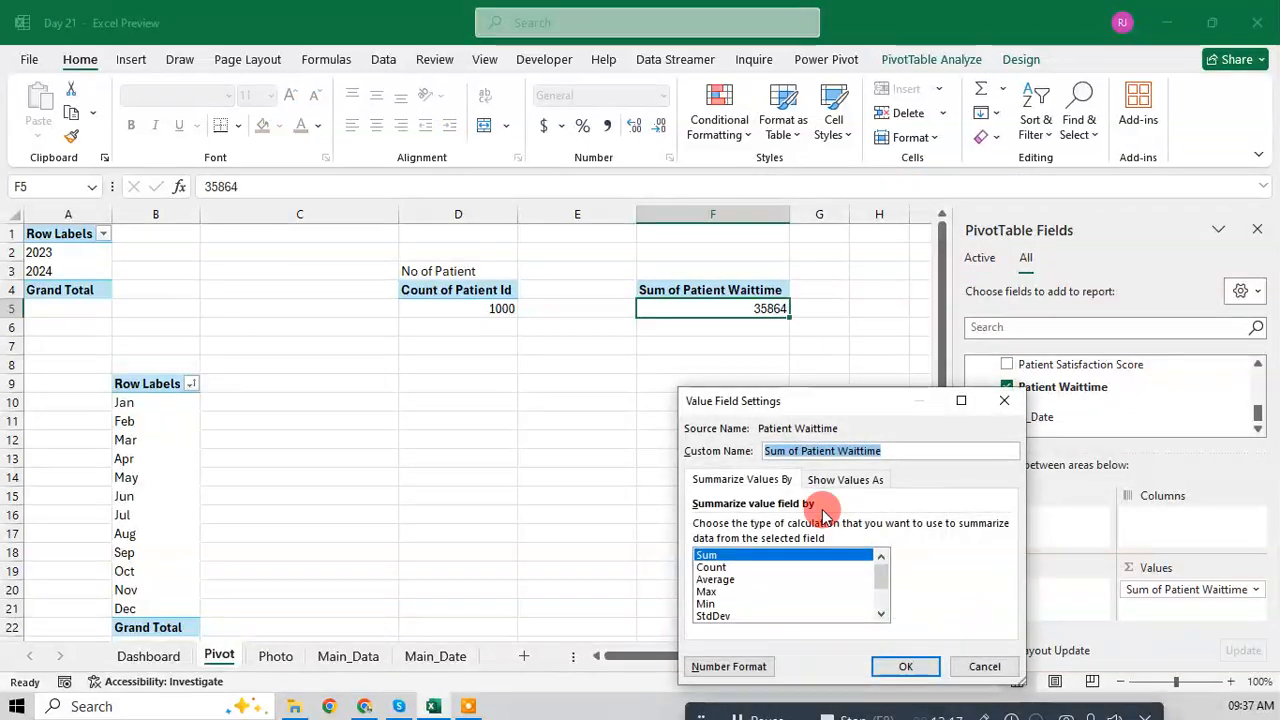
pyautogui.click(740, 580)
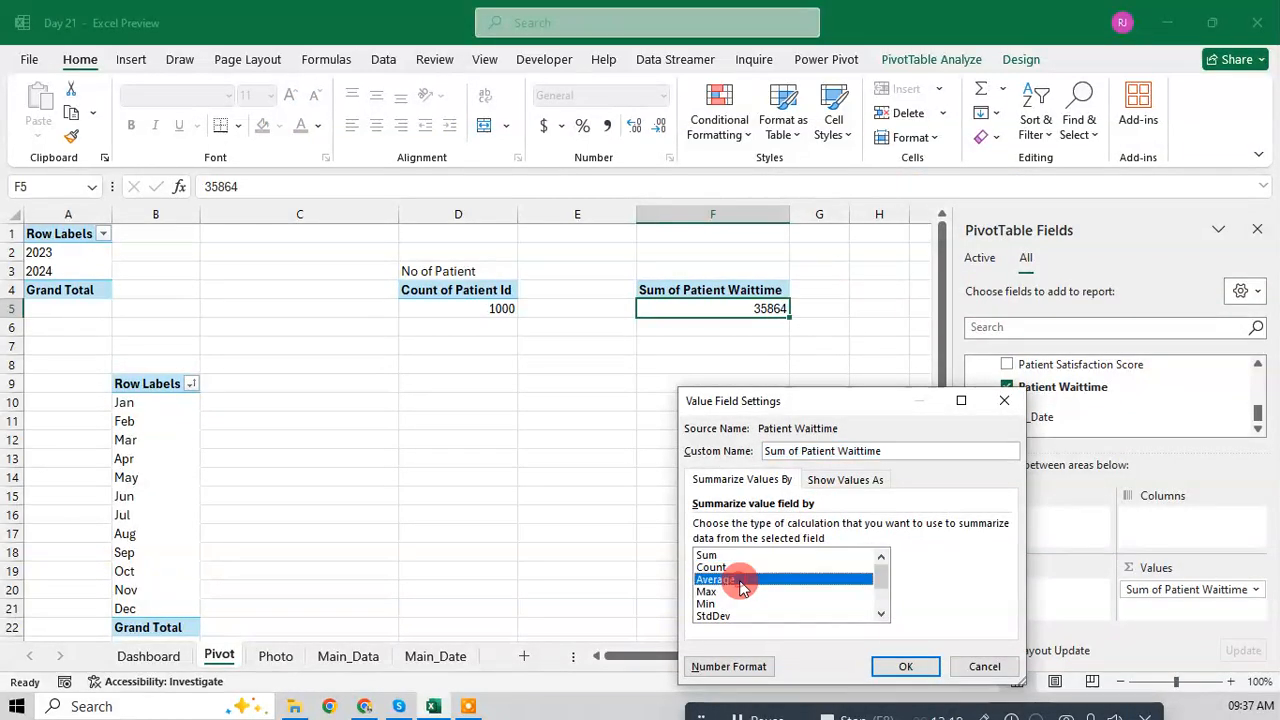
pyautogui.click(910, 665)
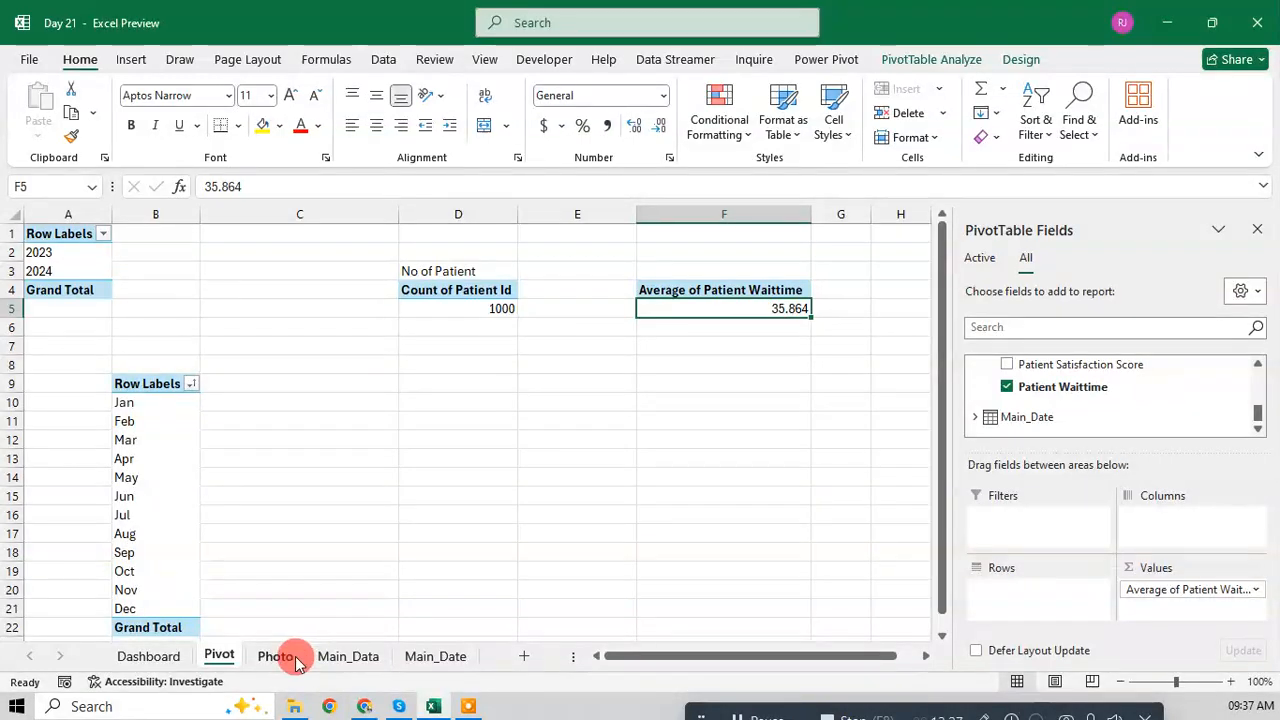
# Step: Check the average of Main_Data's Patient Waittime column against the wait time PivotTable and compare with the sample dashboard's card
pyautogui.click(162, 655)
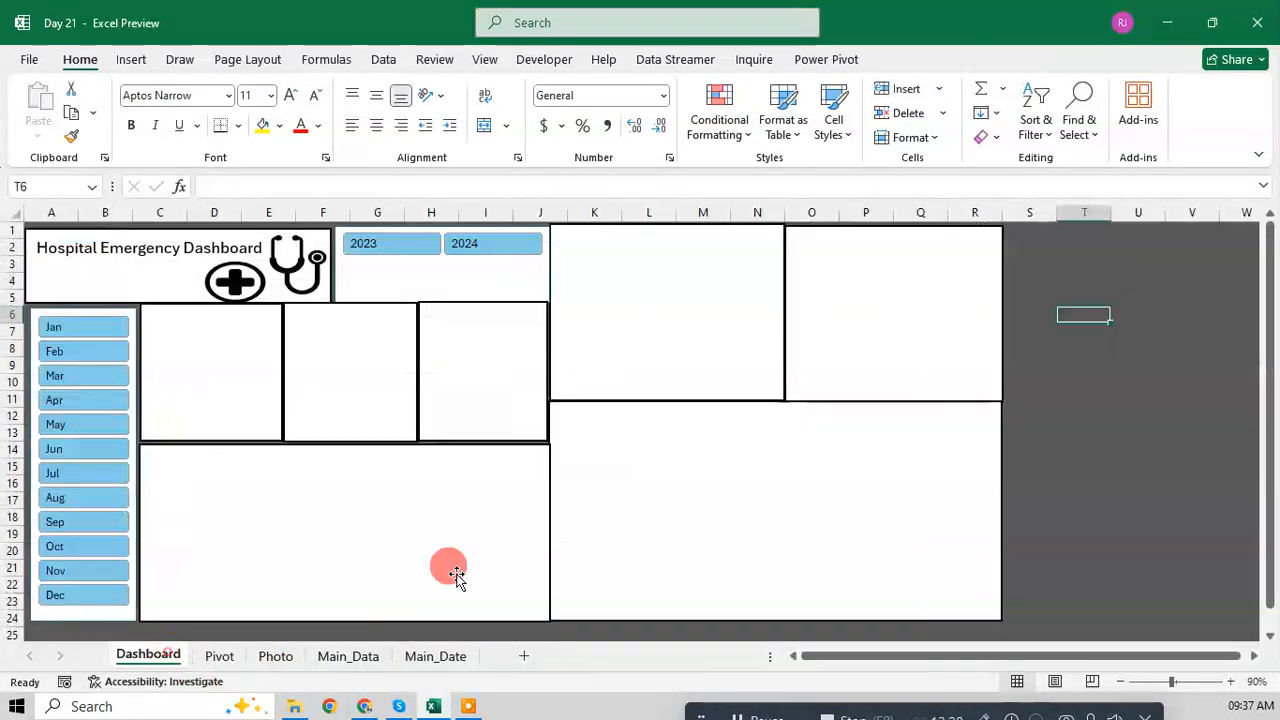
pyautogui.click(273, 656)
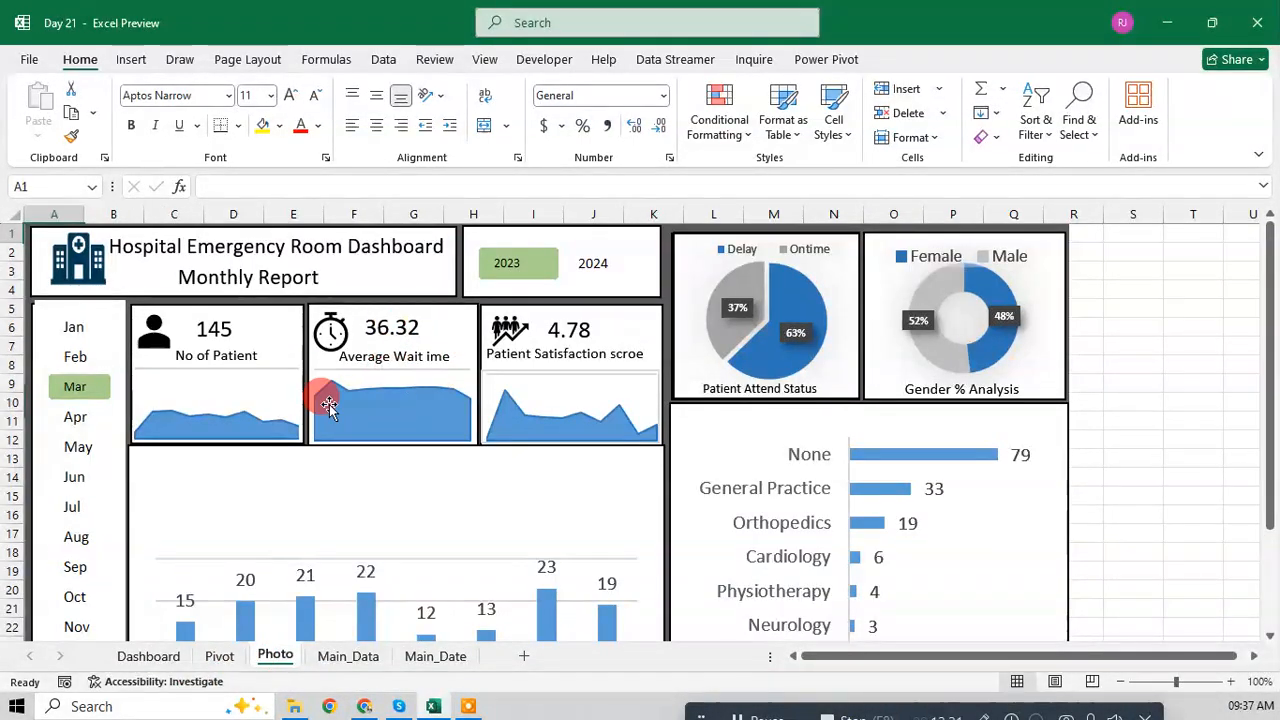
pyautogui.click(222, 658)
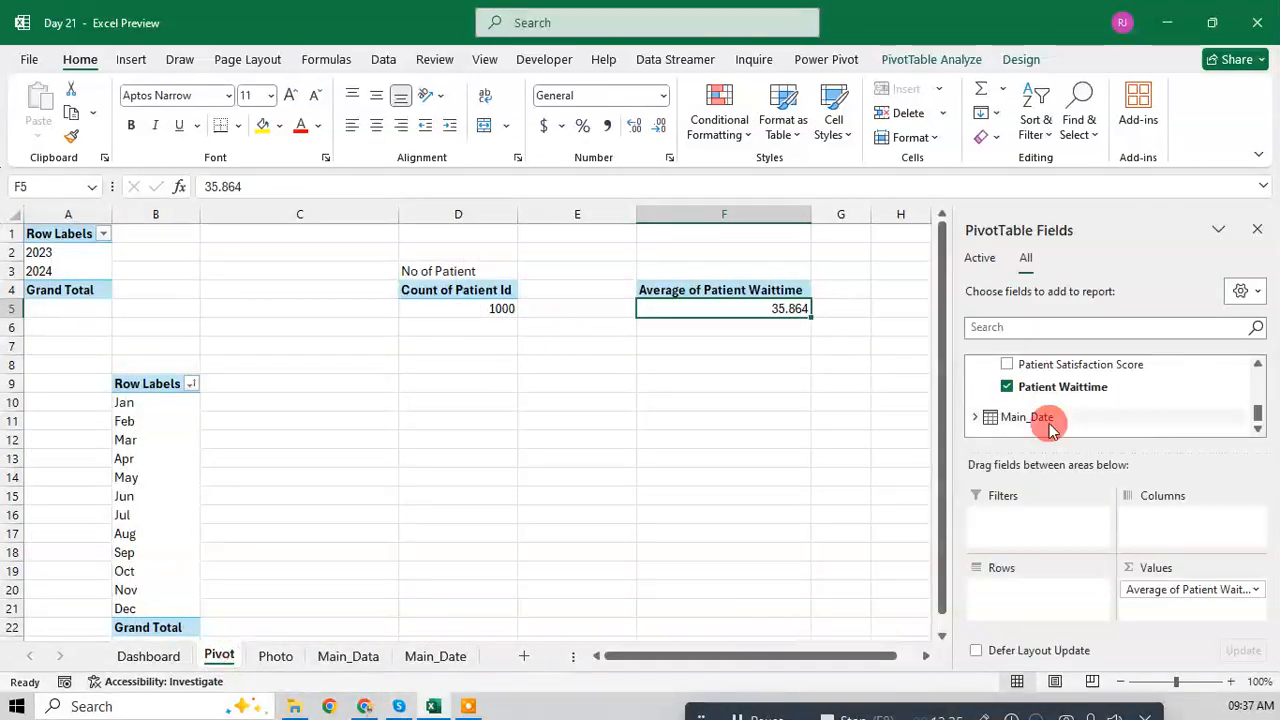
pyautogui.click(348, 656)
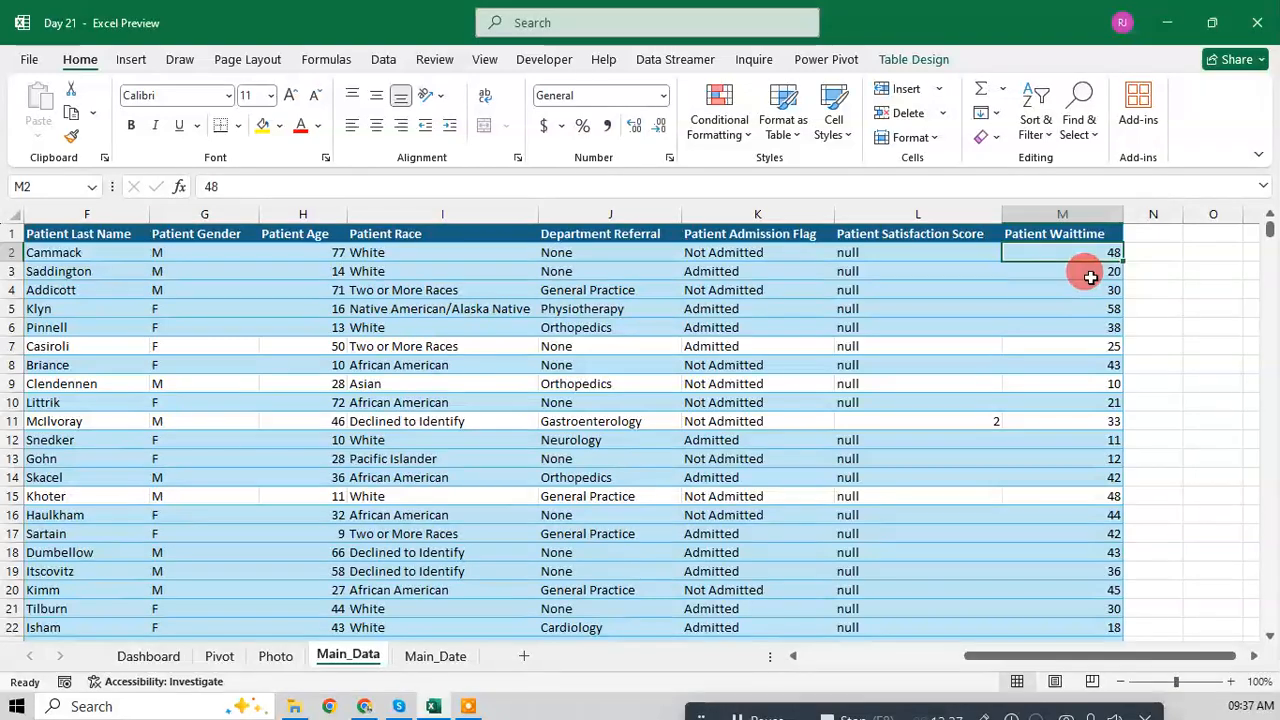
pyautogui.hotkey('ctrl', 'shift', 'Down')
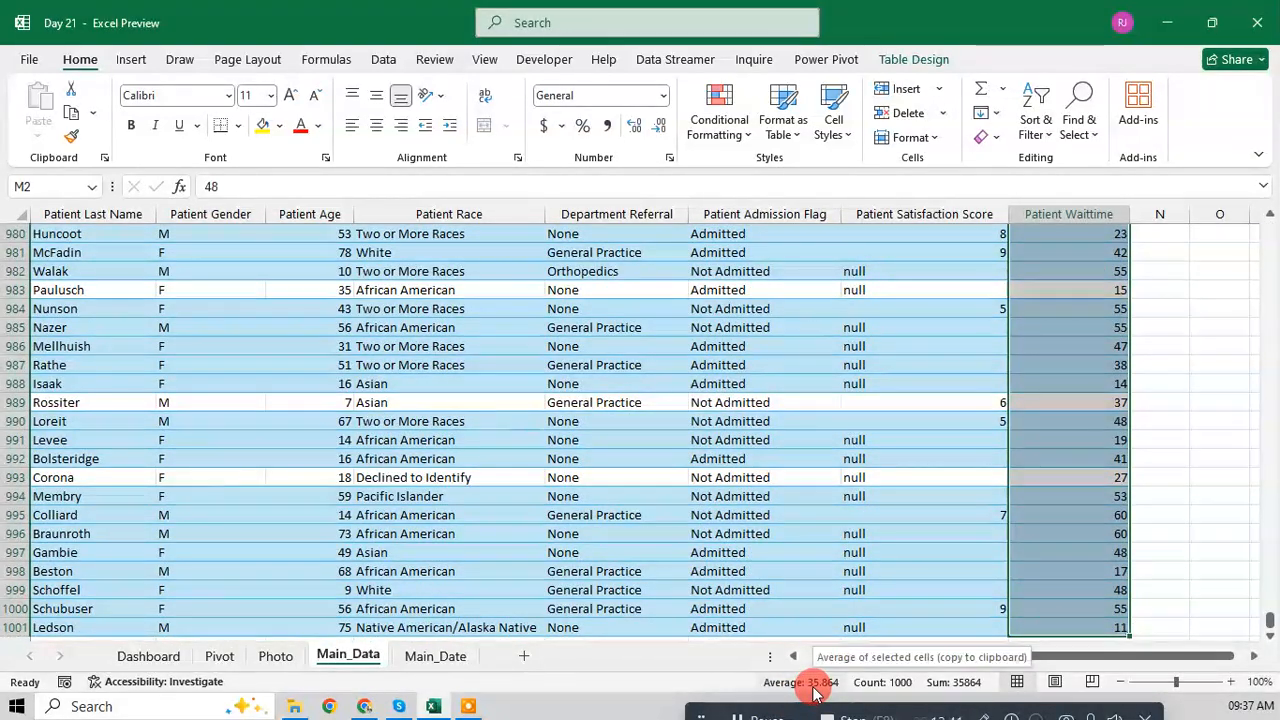
pyautogui.click(145, 660)
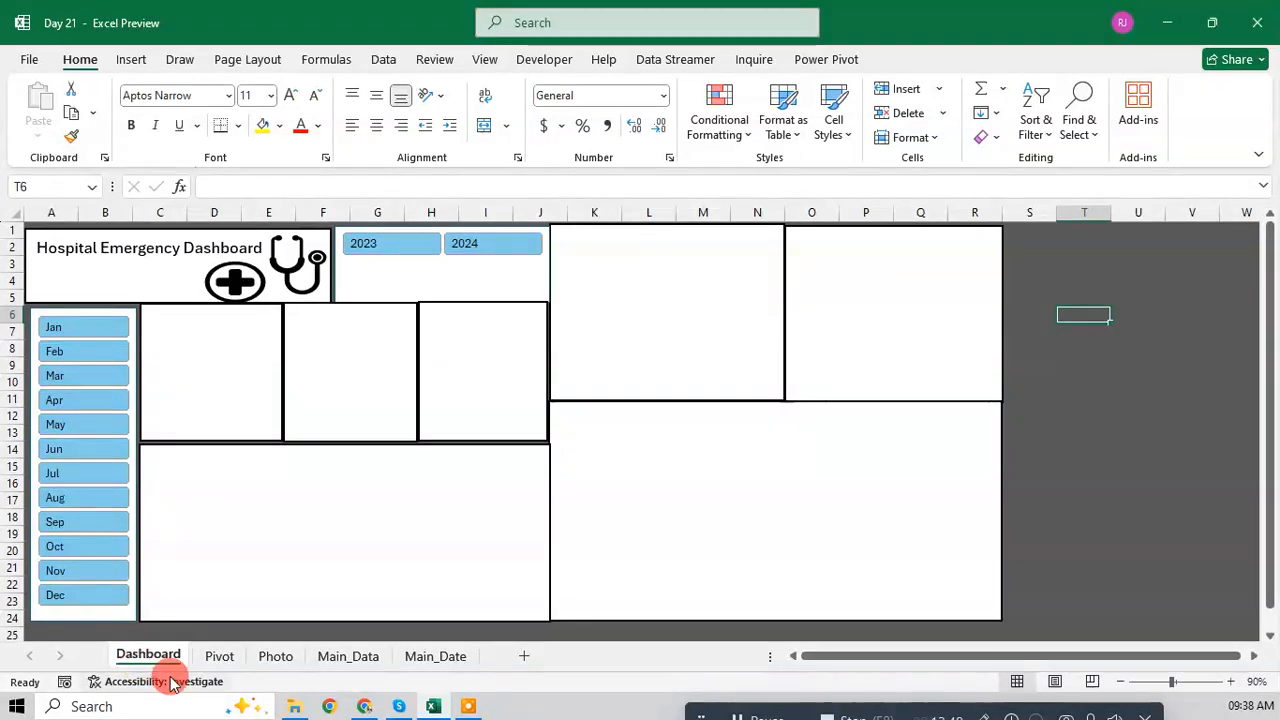
pyautogui.click(217, 657)
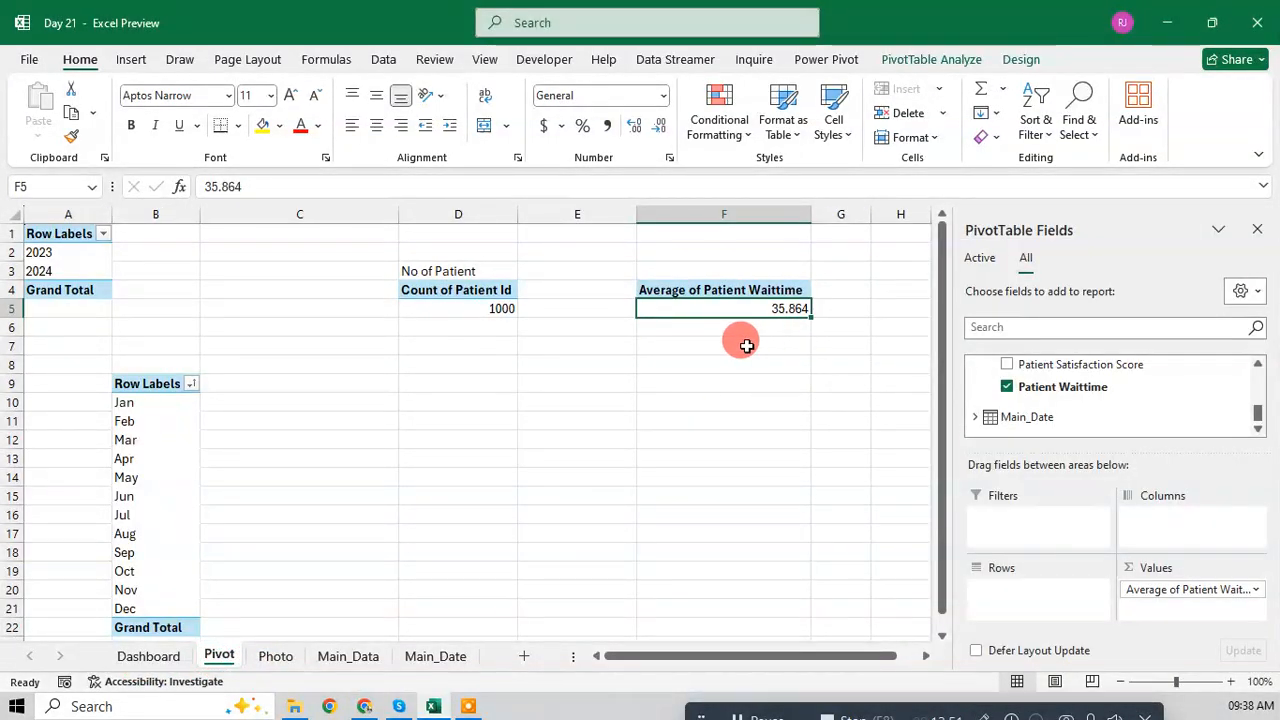
# Step: Copy the average wait time PivotTable to cell H4 and fit column H's width to its contents
pyautogui.click(40, 252)
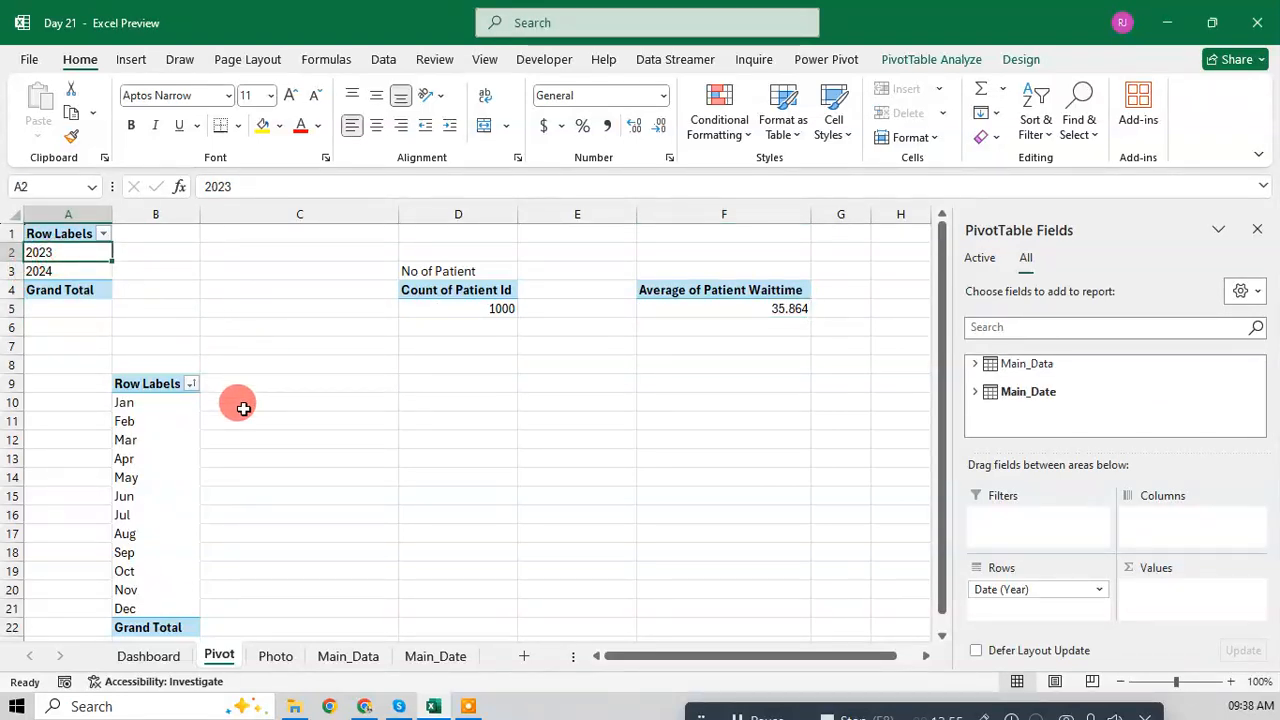
pyautogui.click(758, 311)
pyautogui.click(758, 291)
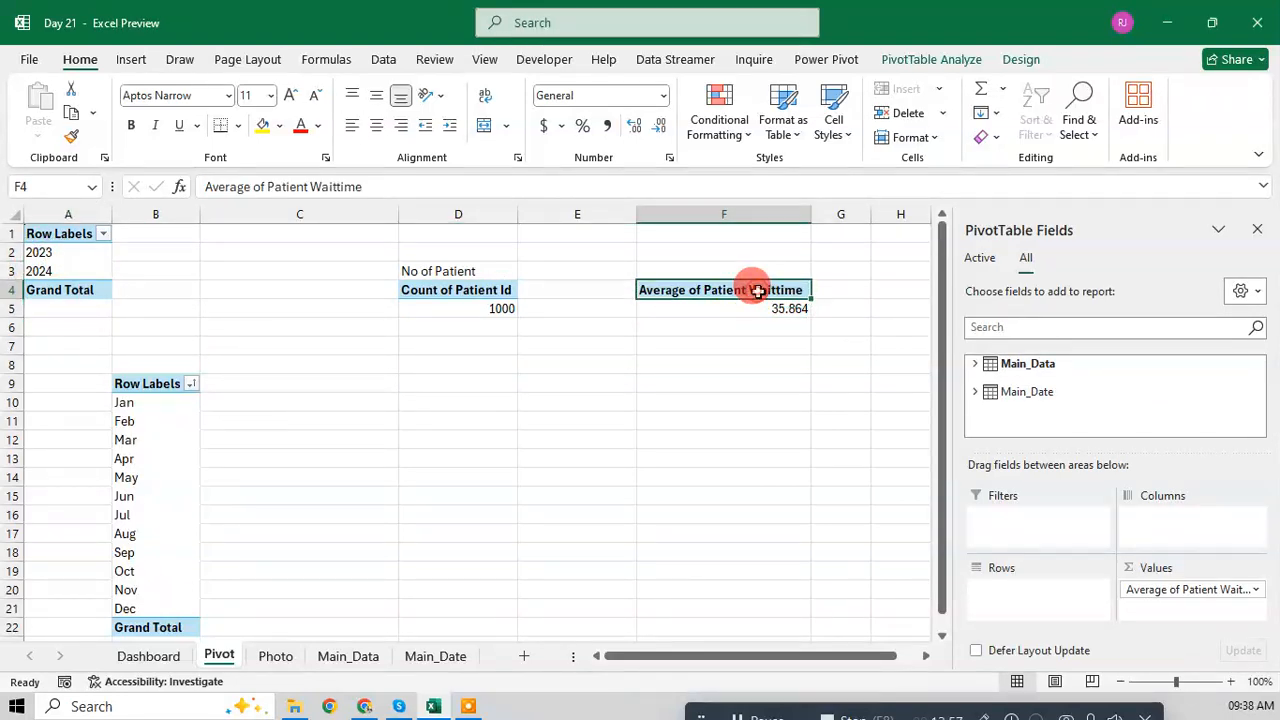
pyautogui.hotkey('shift', 'Down')
pyautogui.hotkey('ctrl', 'c')
pyautogui.click(886, 290)
pyautogui.hotkey('ctrl', 'v')
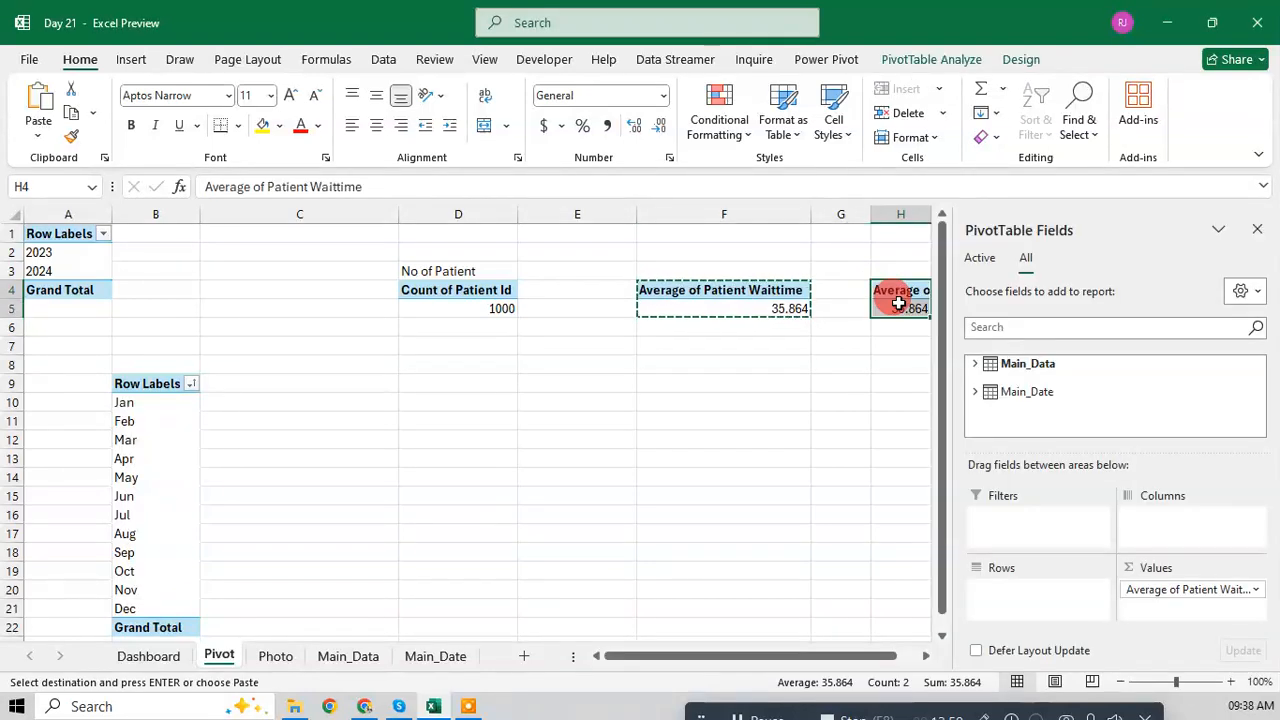
pyautogui.moveTo(864, 656); pyautogui.dragTo(894, 657)
pyautogui.doubleClick(871, 214)
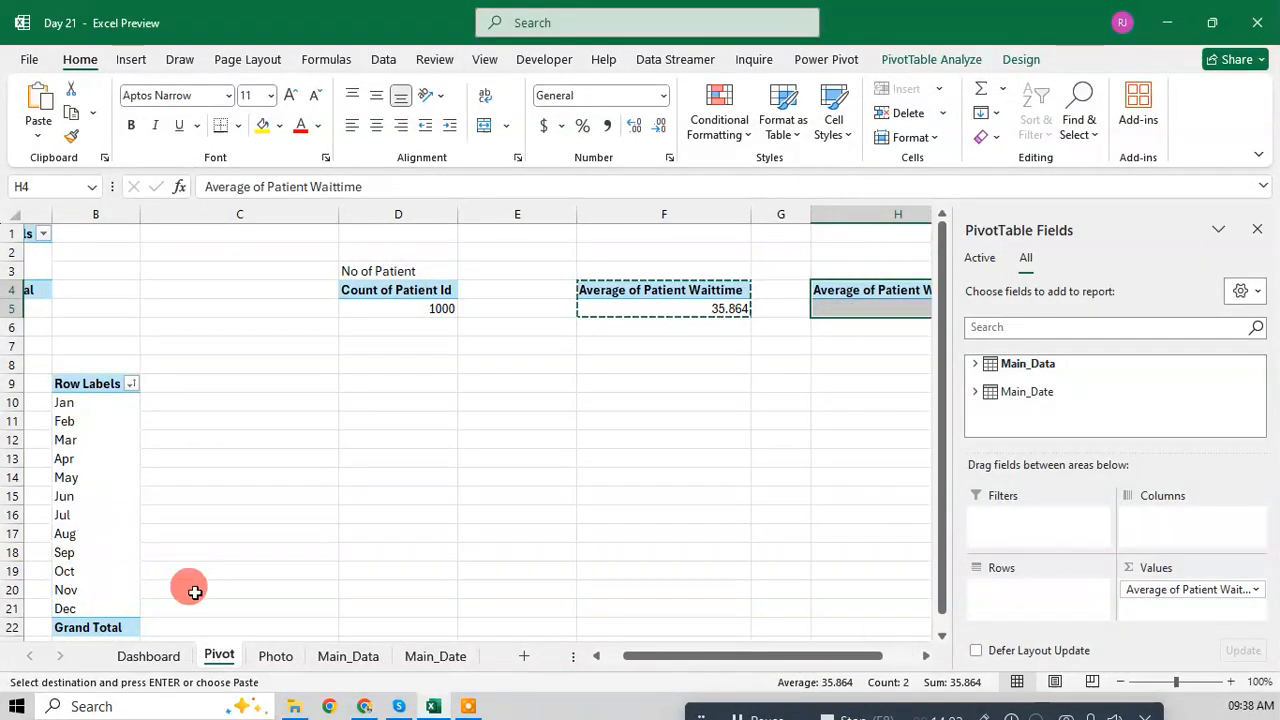
# Step: Review the sample's patient satisfaction card and check the average of the Patient Satisfaction Score column in Main_Data
pyautogui.click(172, 657)
pyautogui.click(270, 656)
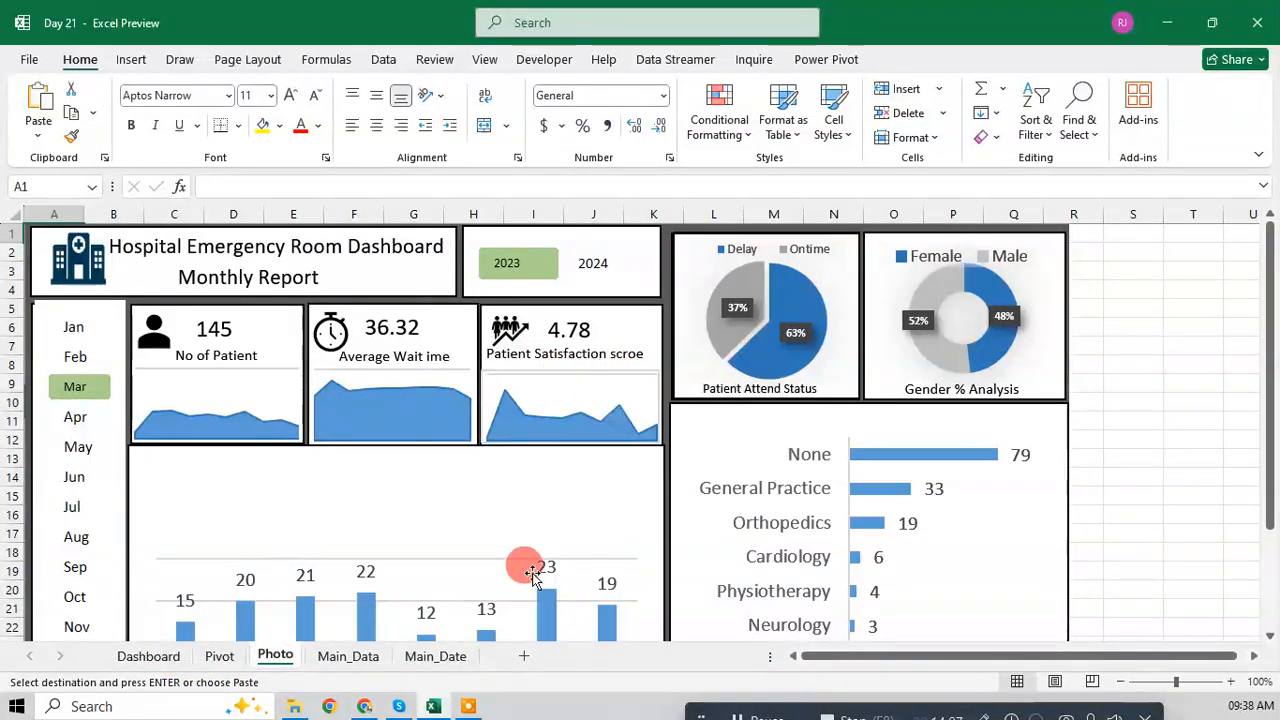
pyautogui.click(350, 660)
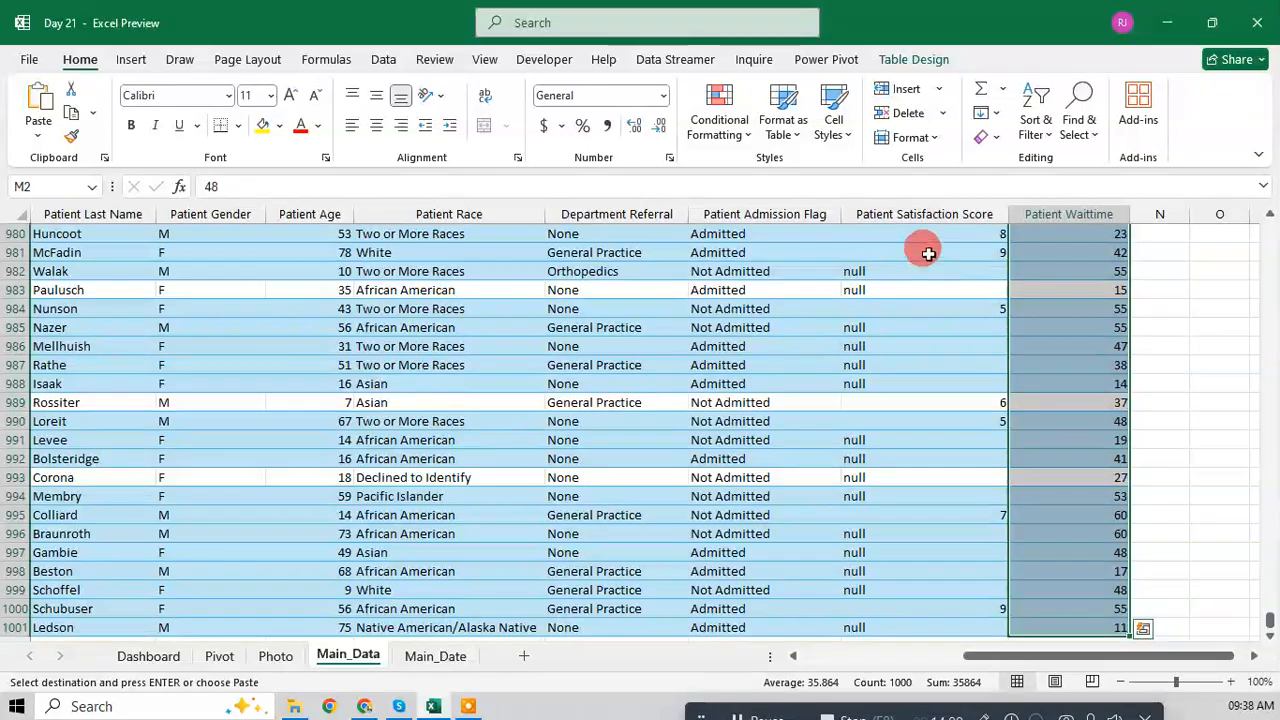
pyautogui.moveTo(920, 233); pyautogui.dragTo(902, 525)
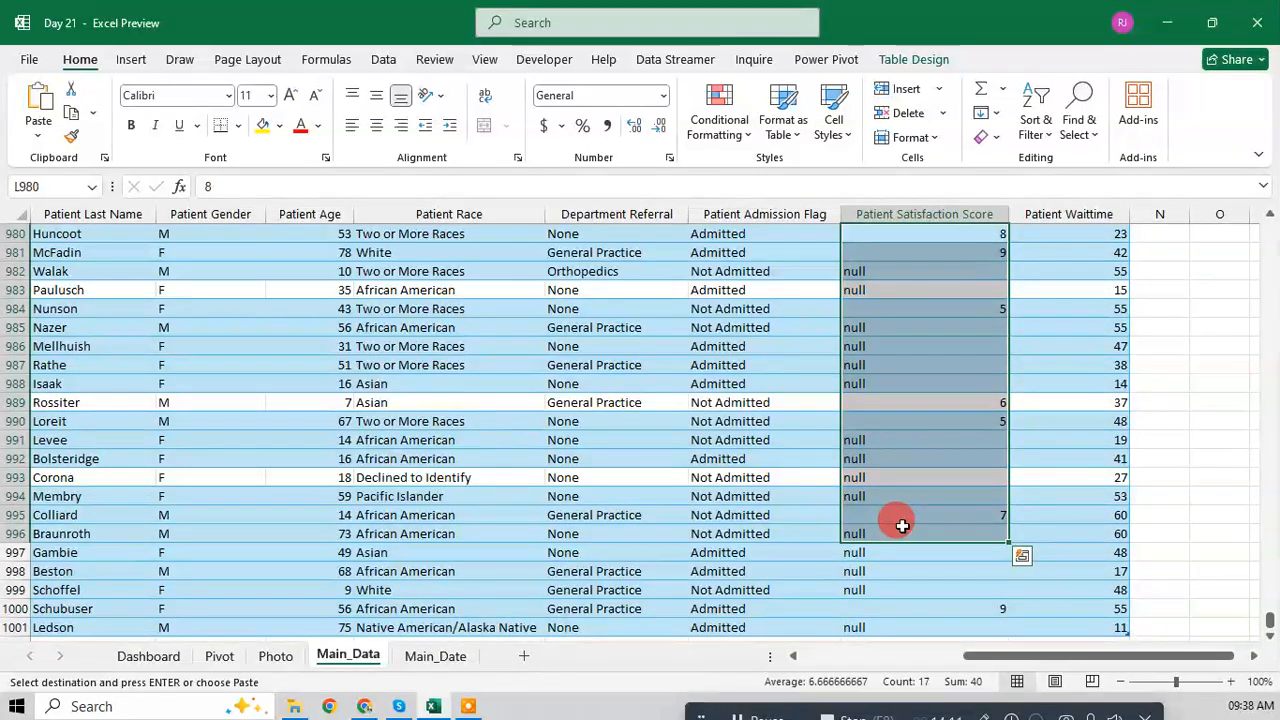
pyautogui.hotkey('ctrl', 'Up')
pyautogui.hotkey('ctrl', 'shift', 'Down')
pyautogui.hotkey('shift', 'Down')
pyautogui.hotkey('shift', 'Up')
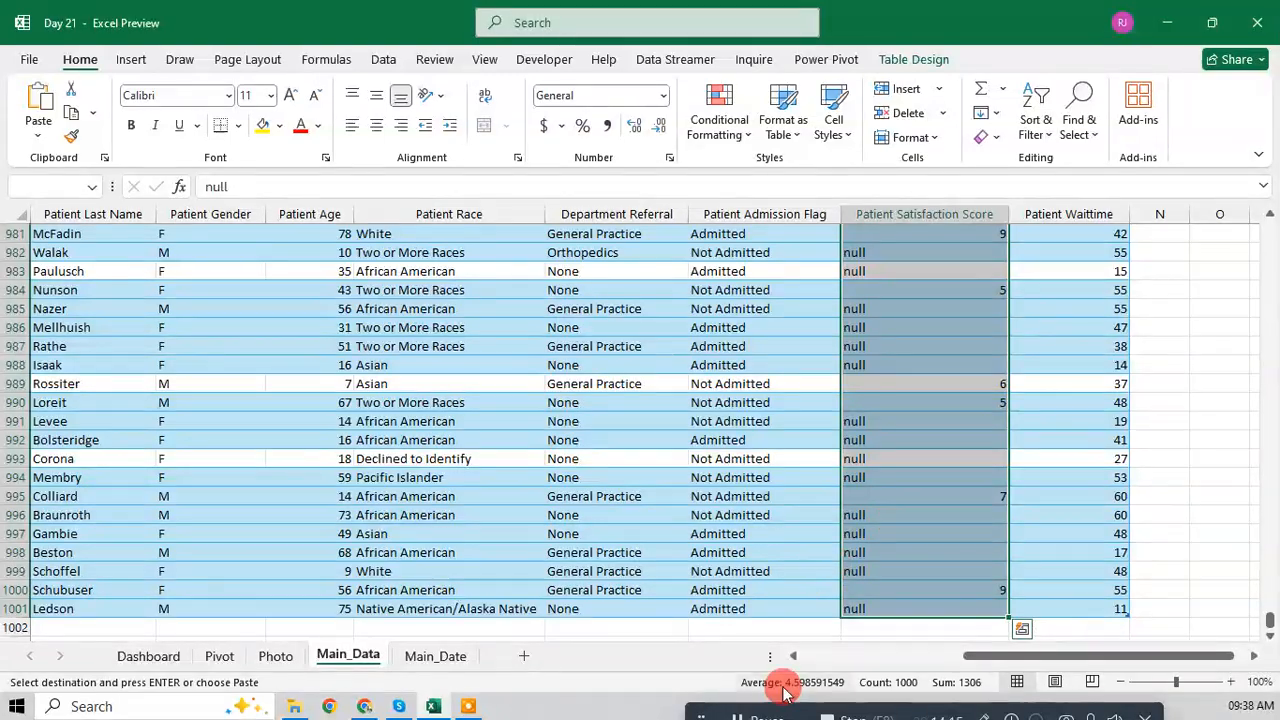
pyautogui.click(276, 656)
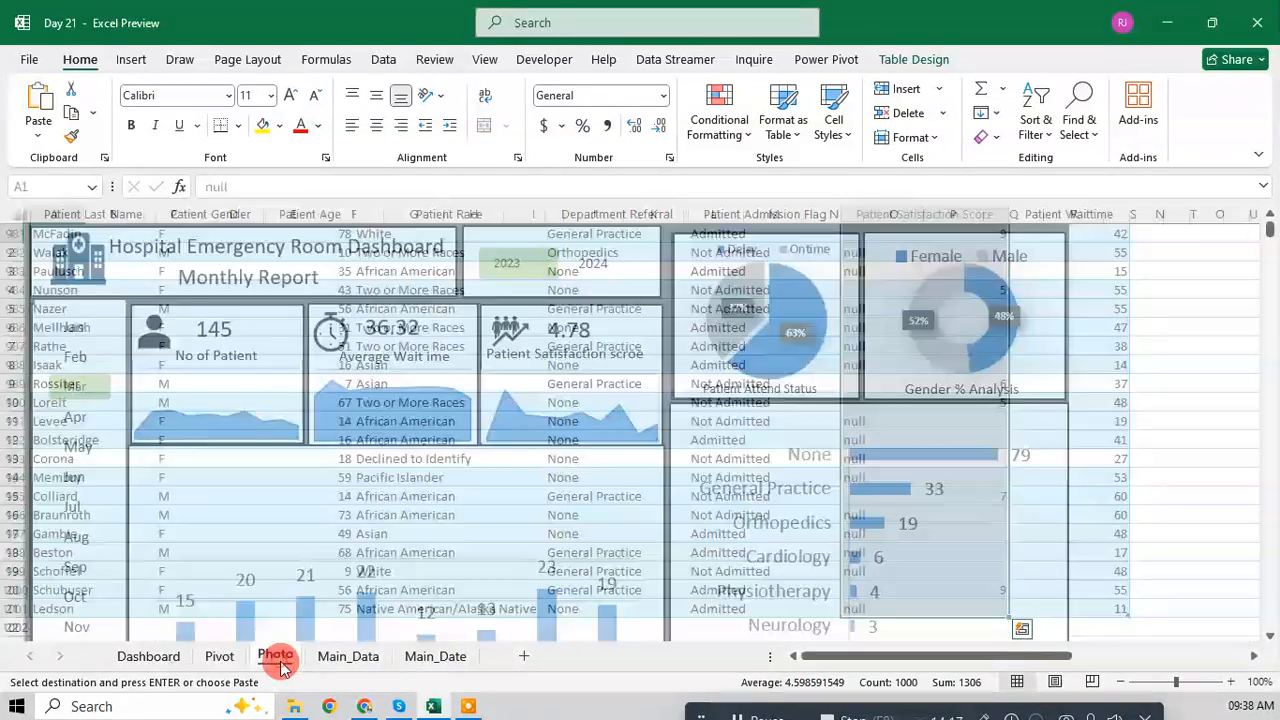
# Step: Replace the Patient Waittime average in the PivotTable at H4 with the Patient Satisfaction Score field as values
pyautogui.click(219, 656)
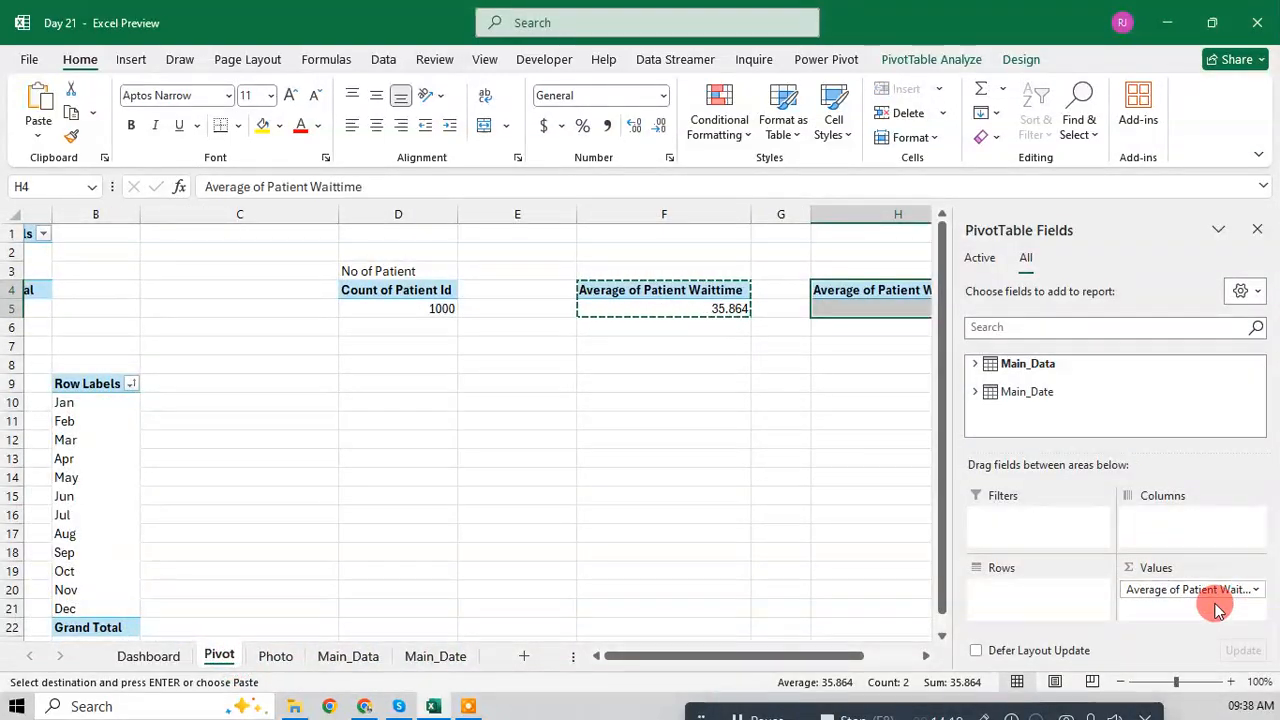
pyautogui.moveTo(1207, 595); pyautogui.dragTo(986, 372)
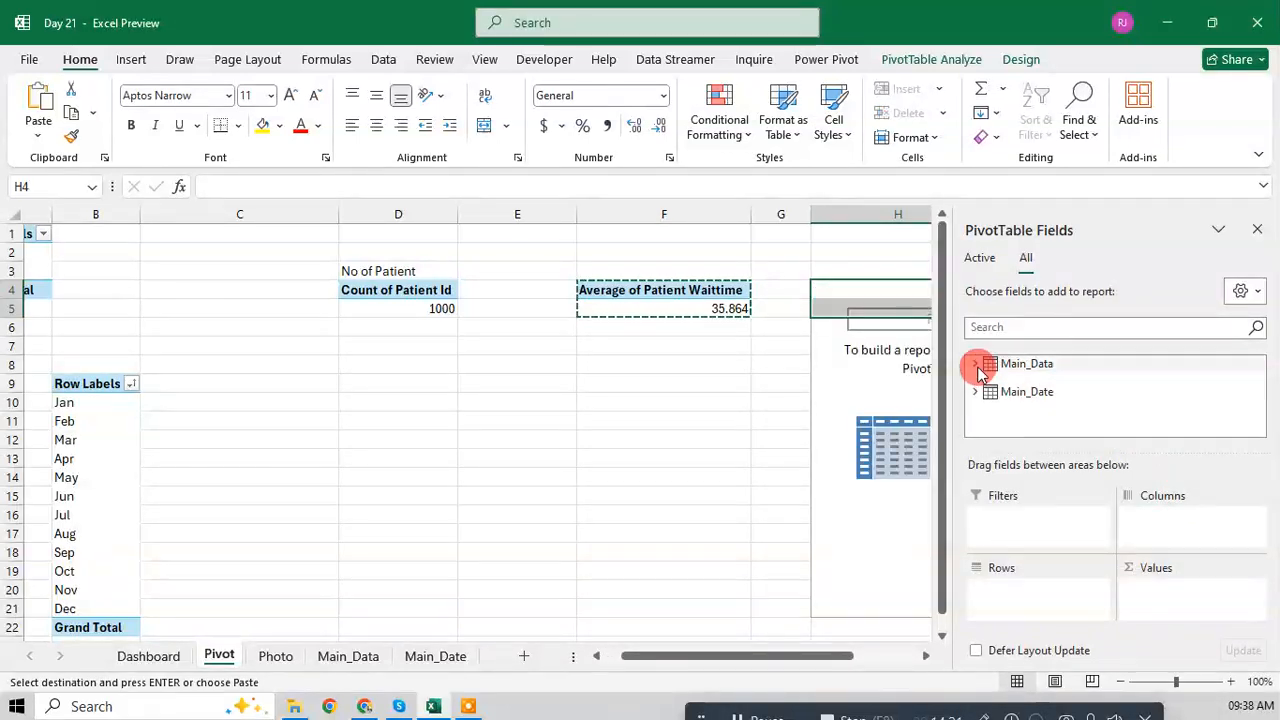
pyautogui.click(975, 364)
pyautogui.scroll(-2, 1048, 428)
pyautogui.scroll(-2, 1048, 428)
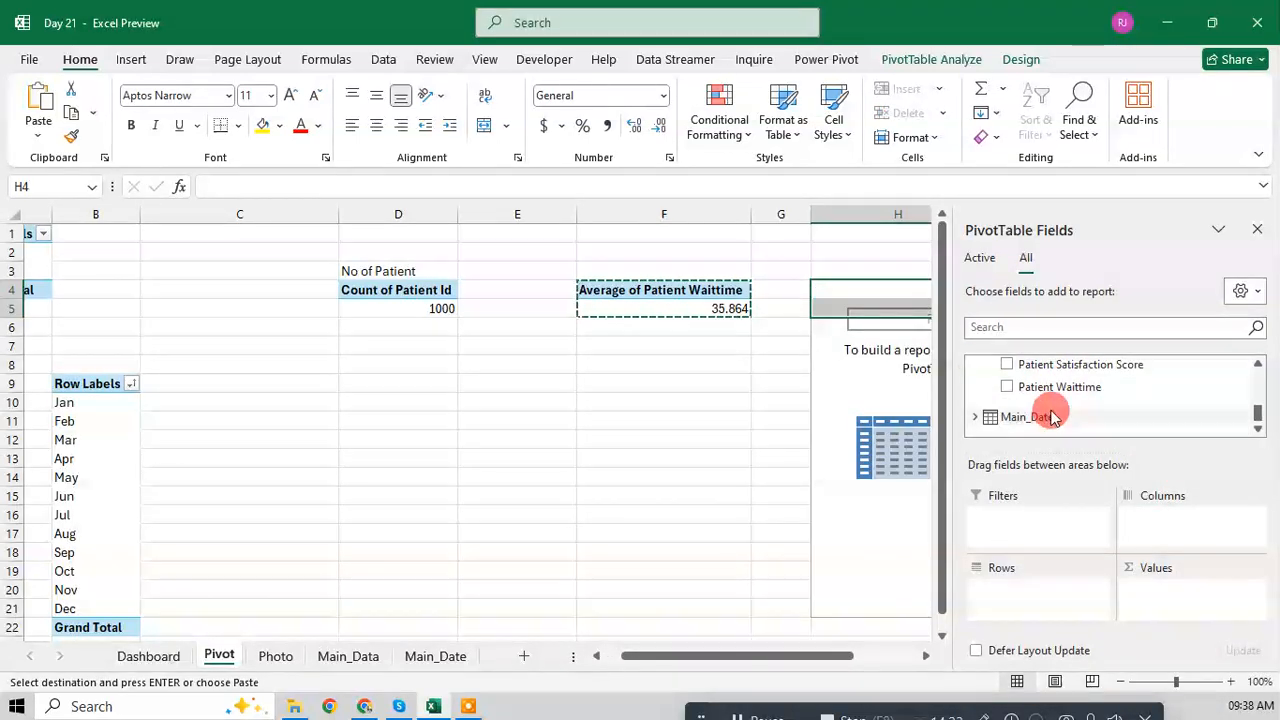
pyautogui.moveTo(1050, 364); pyautogui.dragTo(1185, 600)
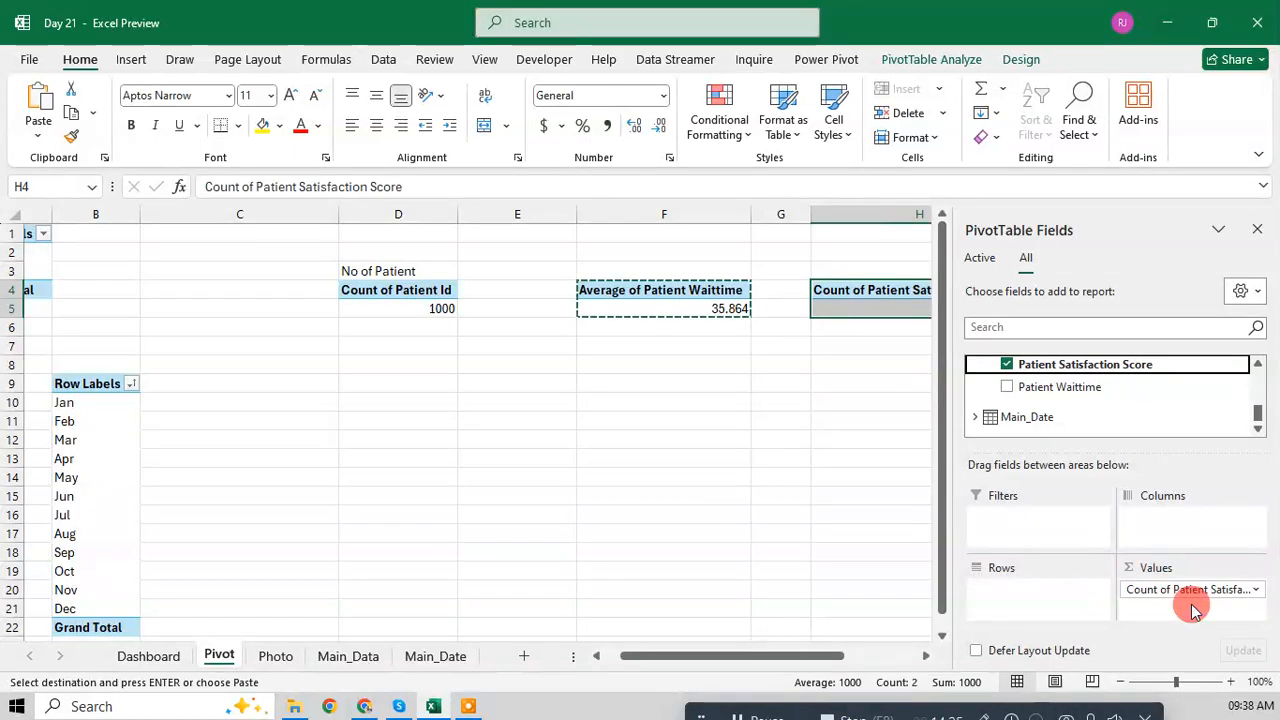
pyautogui.moveTo(806, 657); pyautogui.dragTo(853, 672)
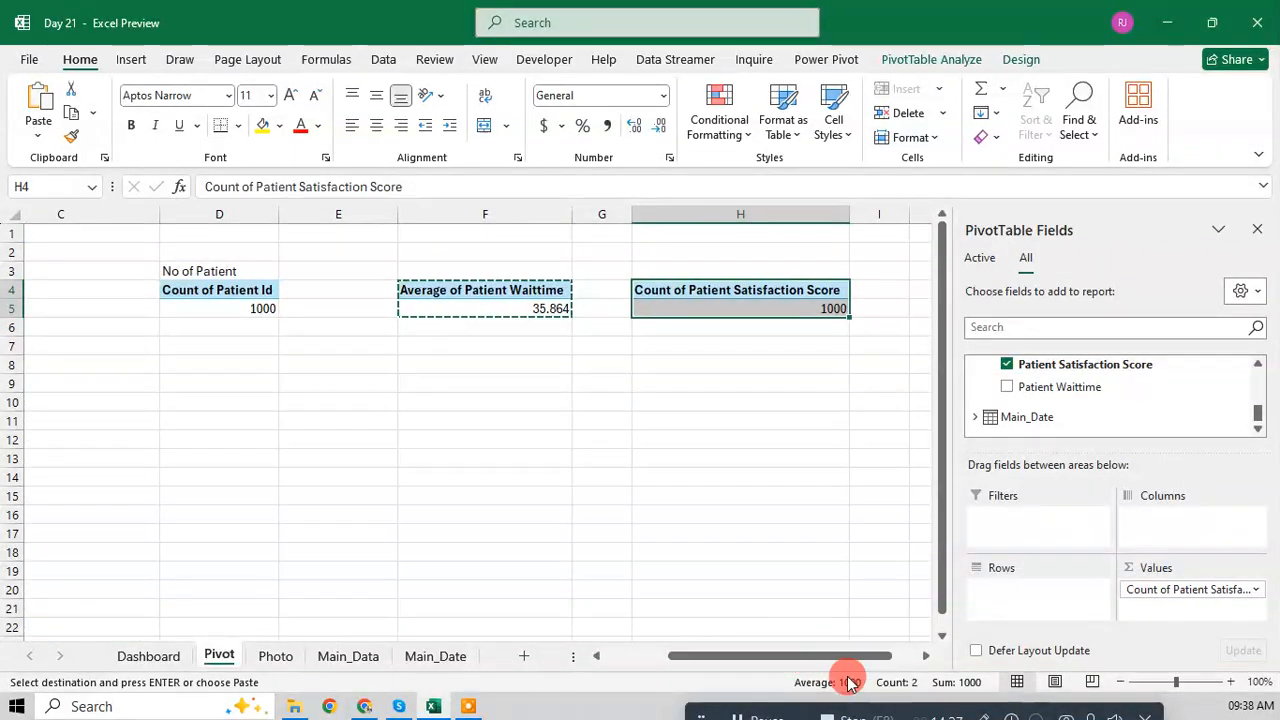
# Step: Try to summarize the Patient Satisfaction Score values in the PivotTable at H4 by Average
pyautogui.click(794, 312)
pyautogui.rightClick(794, 312)
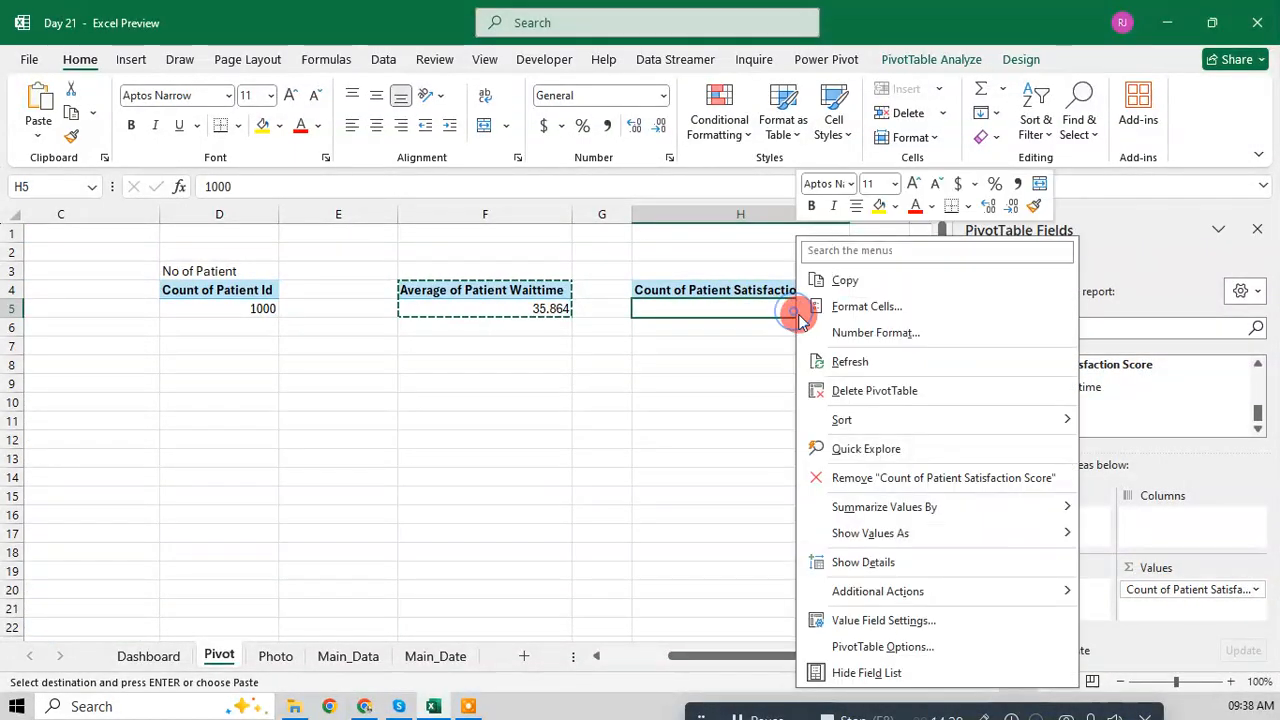
pyautogui.click(837, 617)
pyautogui.click(725, 575)
pyautogui.click(892, 664)
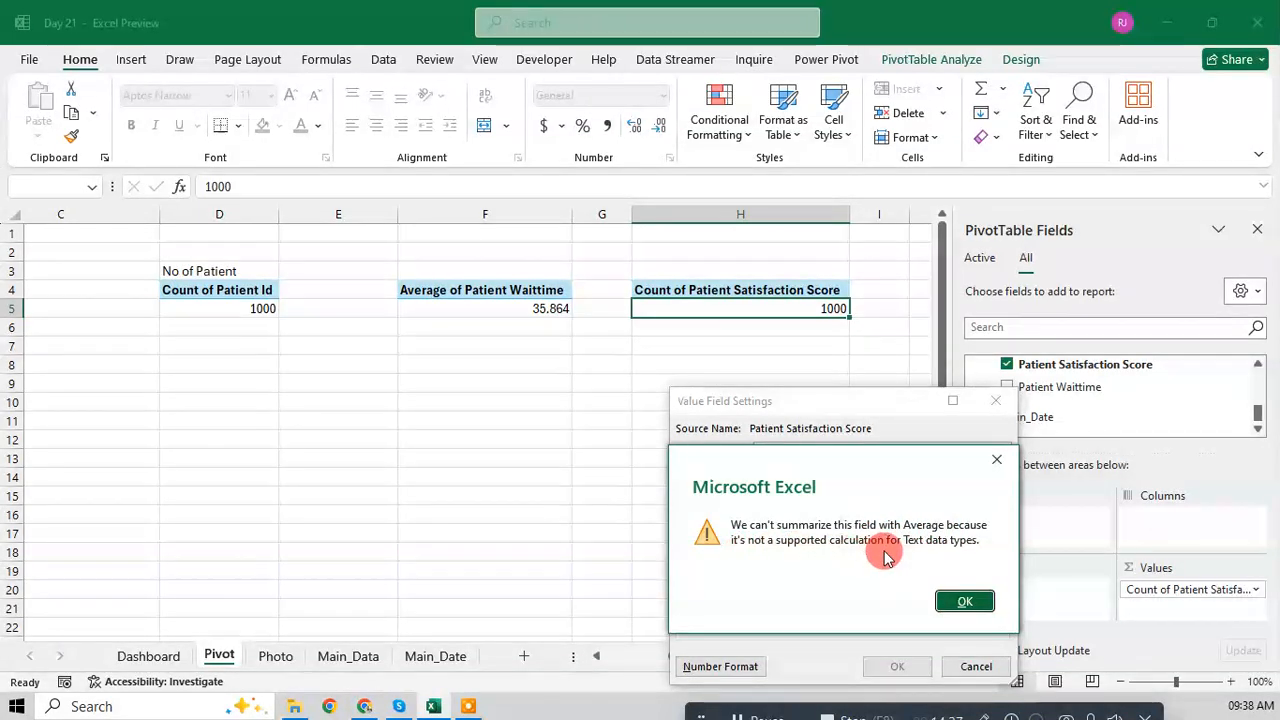
pyautogui.click(966, 600)
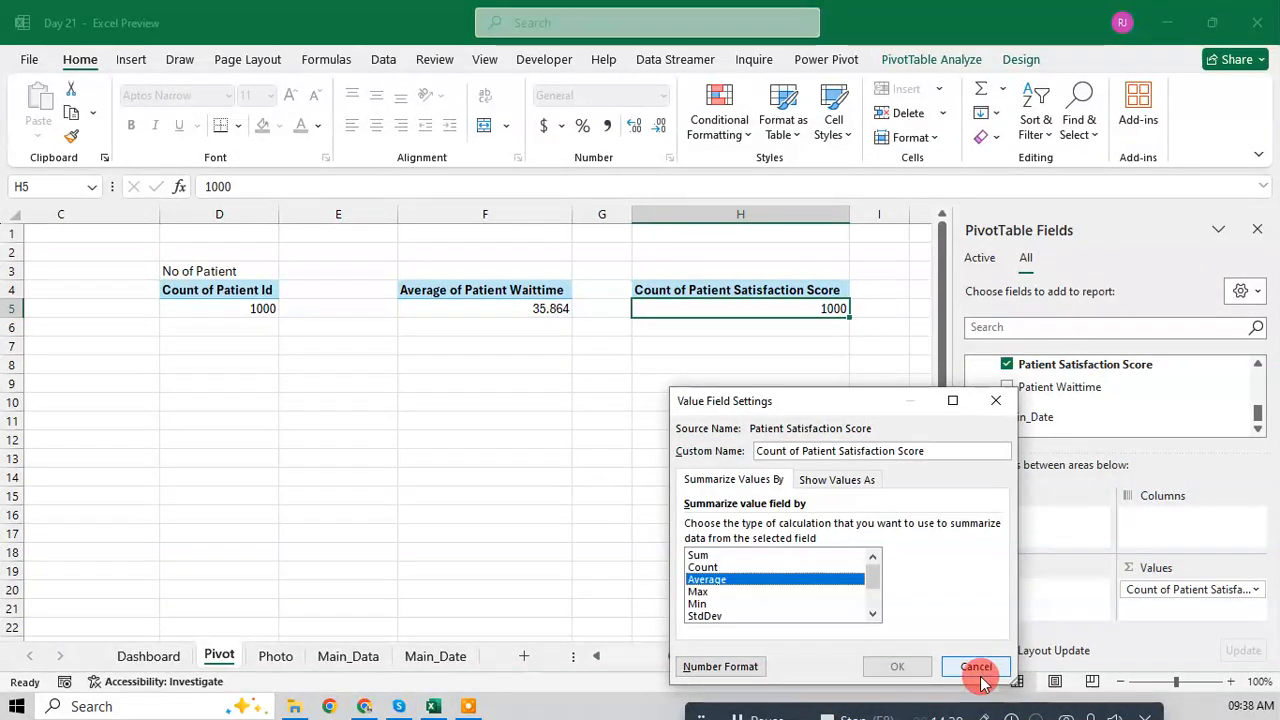
pyautogui.click(973, 667)
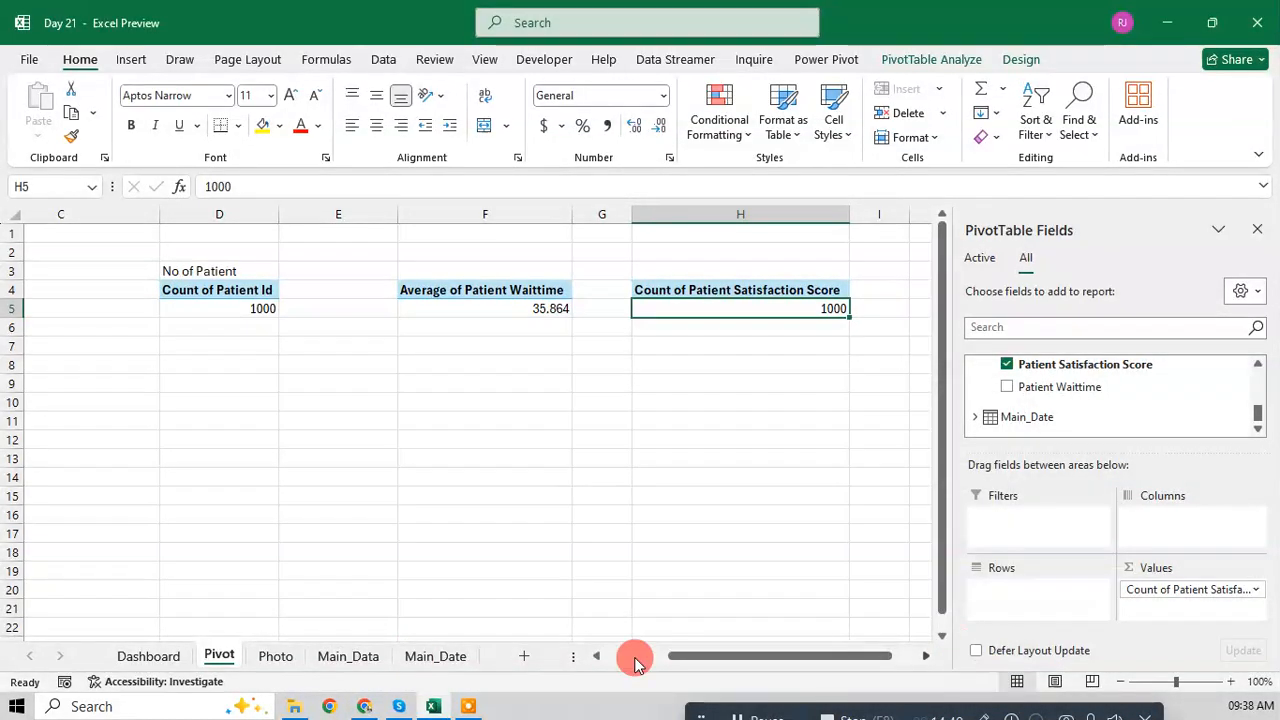
# Step: Inspect the null text in Main_Data's Patient Satisfaction Score column and turn on the table's header filters
pyautogui.click(335, 658)
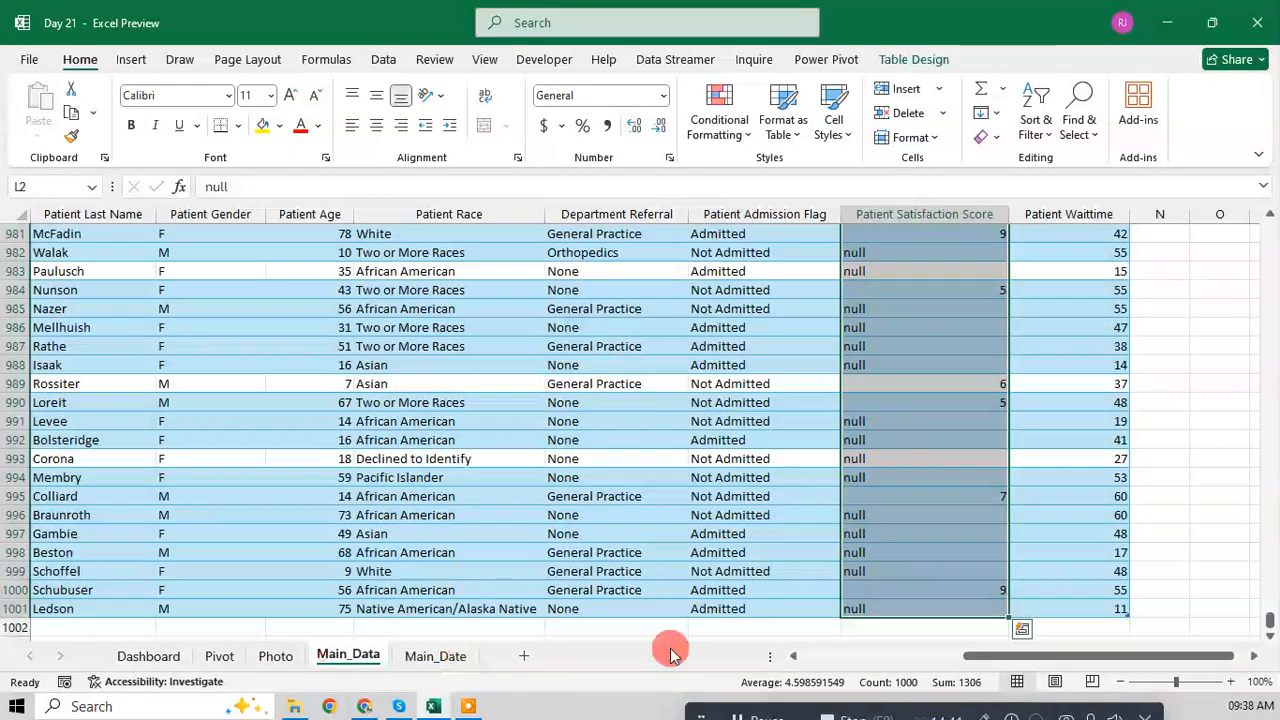
pyautogui.click(899, 516)
pyautogui.hotkey('ctrl', 'Up')
pyautogui.press('Down')
pyautogui.press('F2')
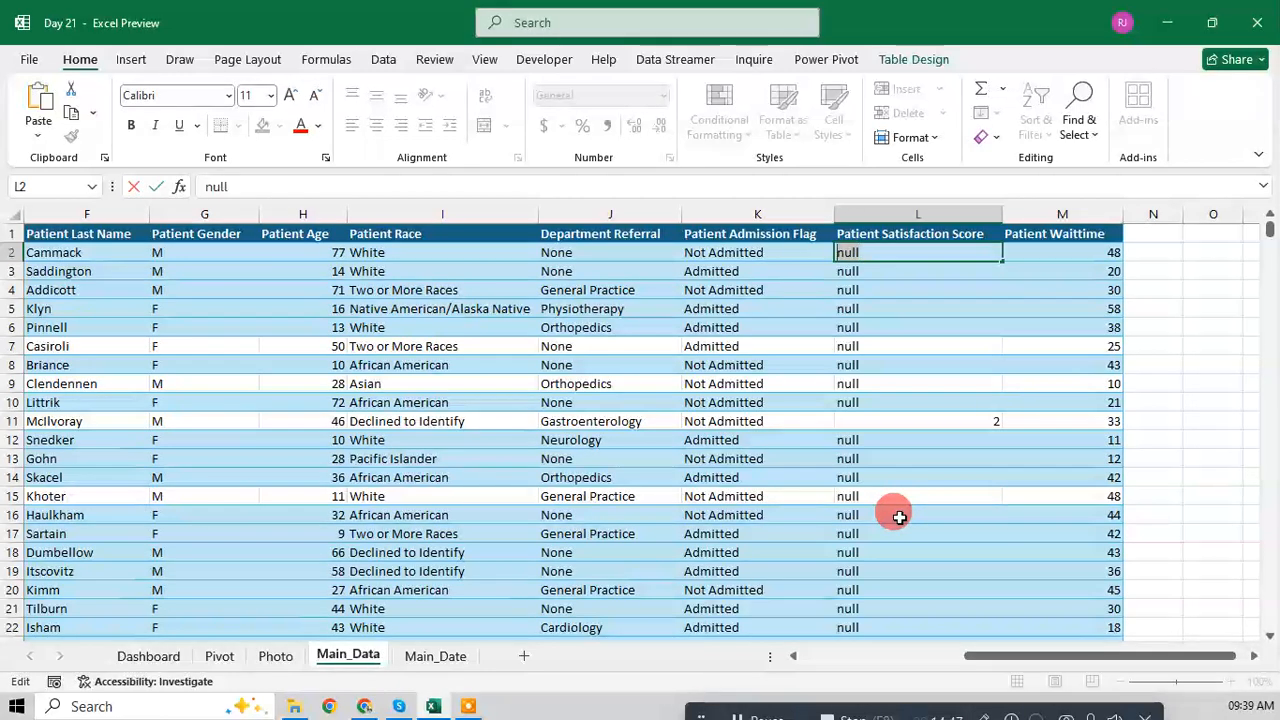
pyautogui.press('Escape')
pyautogui.press('Up')
pyautogui.hotkey('shift', 'space')
pyautogui.hotkey('ctrl', 'shift', 'l')
pyautogui.press('Down')
pyautogui.press('Up')
pyautogui.press('Down')
pyautogui.press('Up')
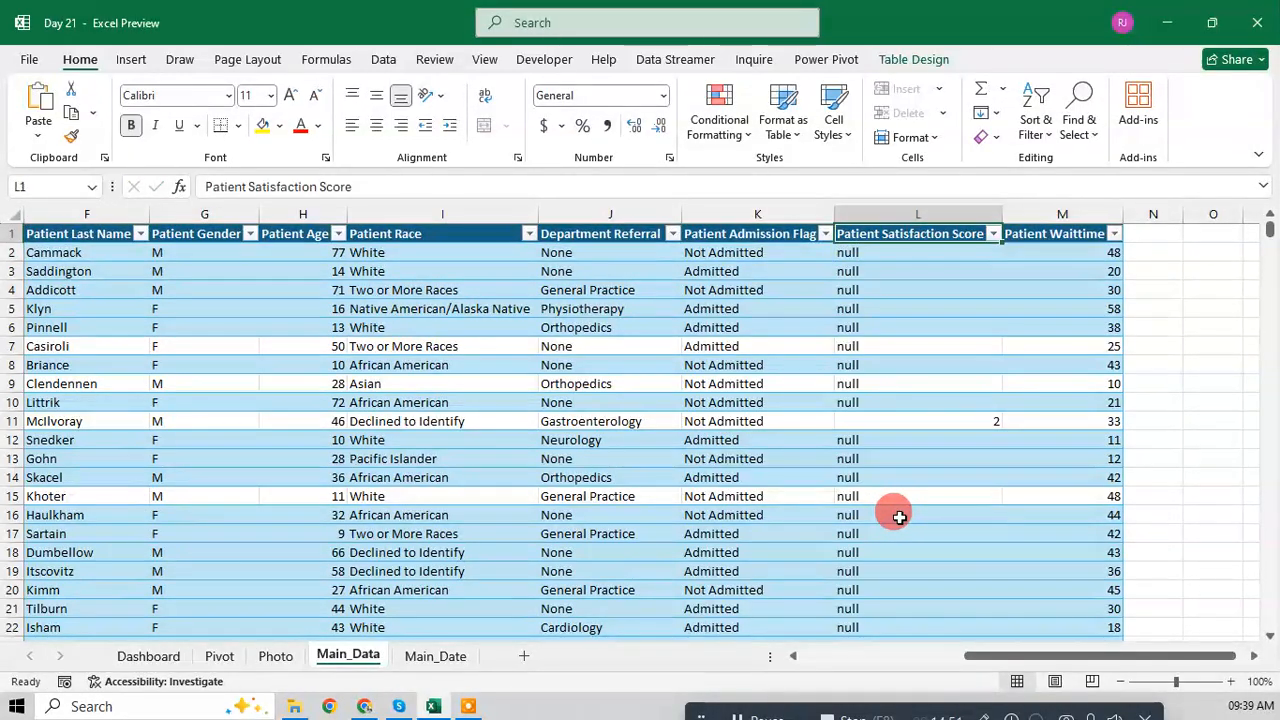
# Step: Filter the Patient Satisfaction Score column to show only the null entries
pyautogui.hotkey('alt', 'Down')
pyautogui.press('Down')
pyautogui.press('Down')
pyautogui.press('Down')
pyautogui.press('Down')
pyautogui.press('Down')
pyautogui.press('Down')
pyautogui.press('Down')
pyautogui.press('Down')
pyautogui.press('Down')
pyautogui.press('Down')
pyautogui.press('Down')
pyautogui.press('Down')
pyautogui.press('Up')
pyautogui.press('Up')
pyautogui.press('Up')
pyautogui.press('space')
pyautogui.press('End')
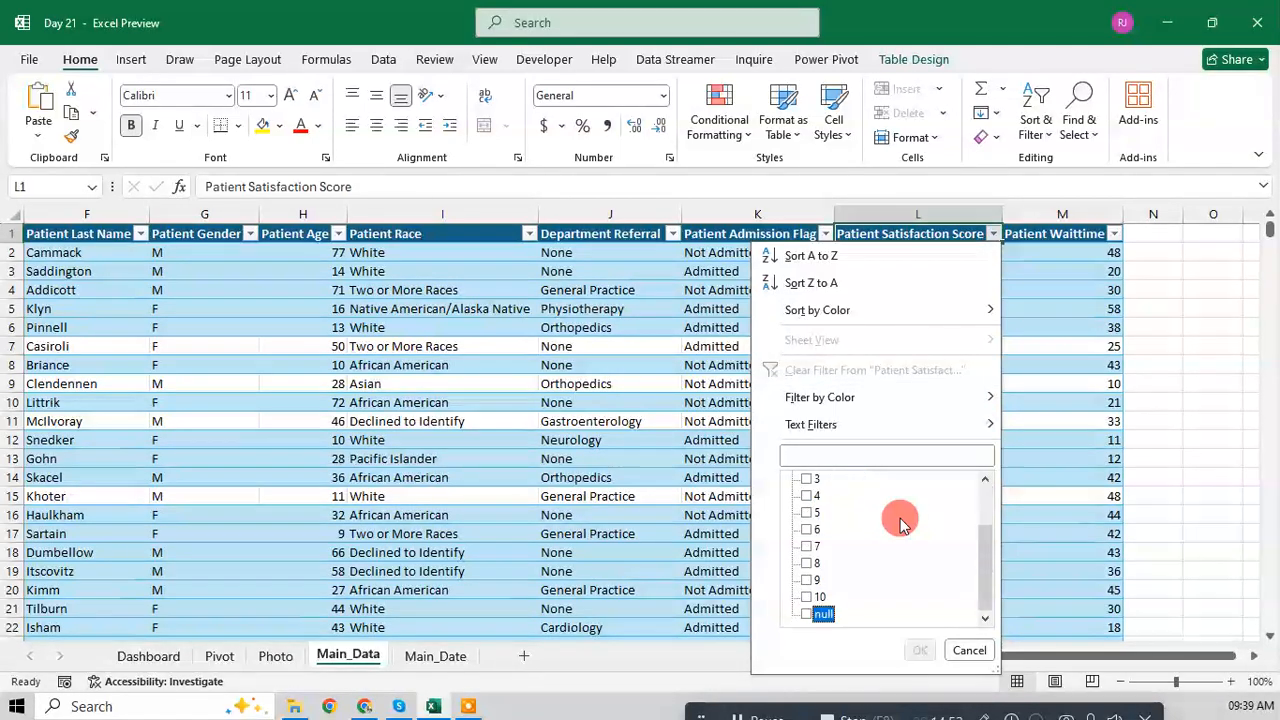
pyautogui.press('space')
pyautogui.press('Return')
# Step: Replace every null in the filtered Patient Satisfaction Score cells with an empty value
pyautogui.press('Down')
pyautogui.hotkey('ctrl', 'shift', 'Down')
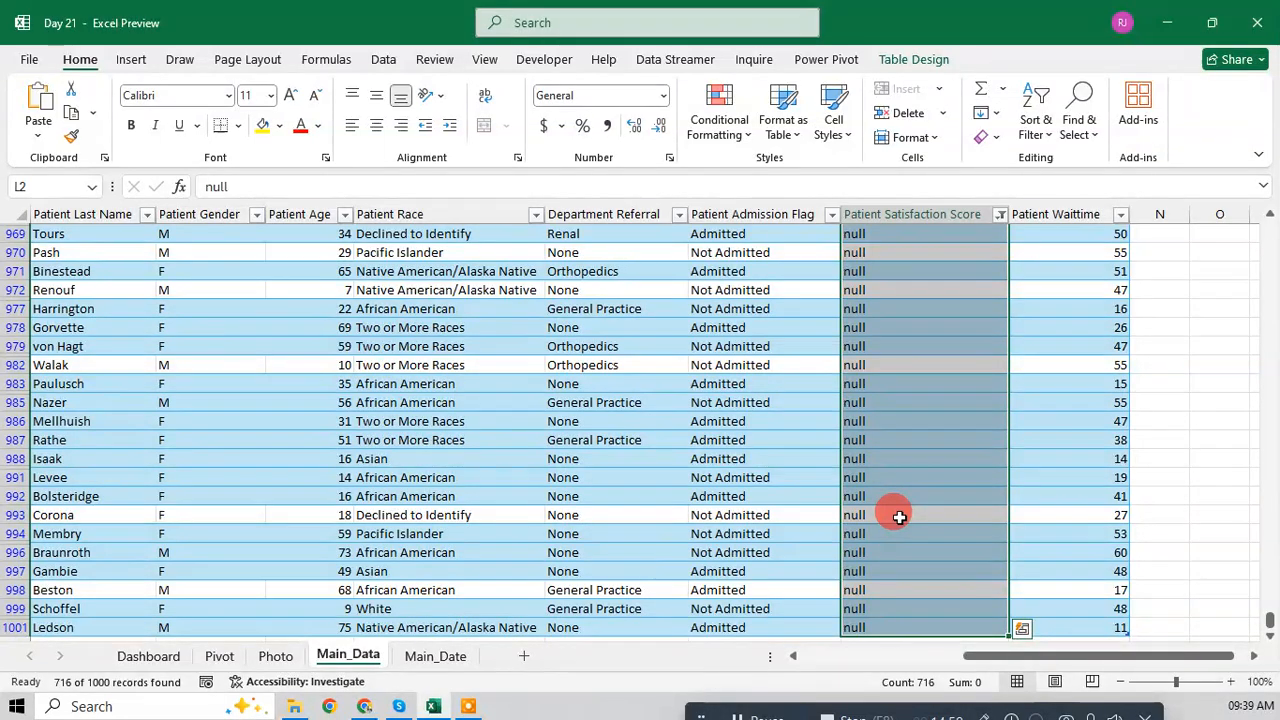
pyautogui.hotkey('ctrl', 'h')
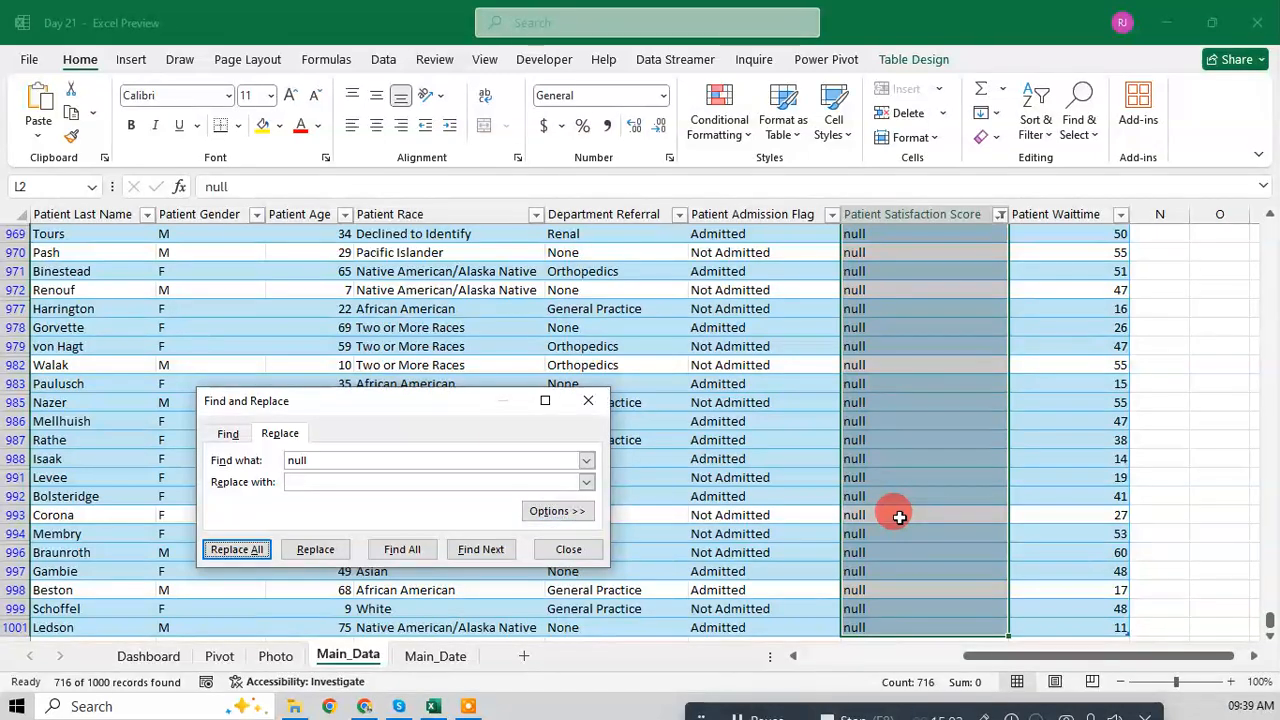
pyautogui.press('Return')
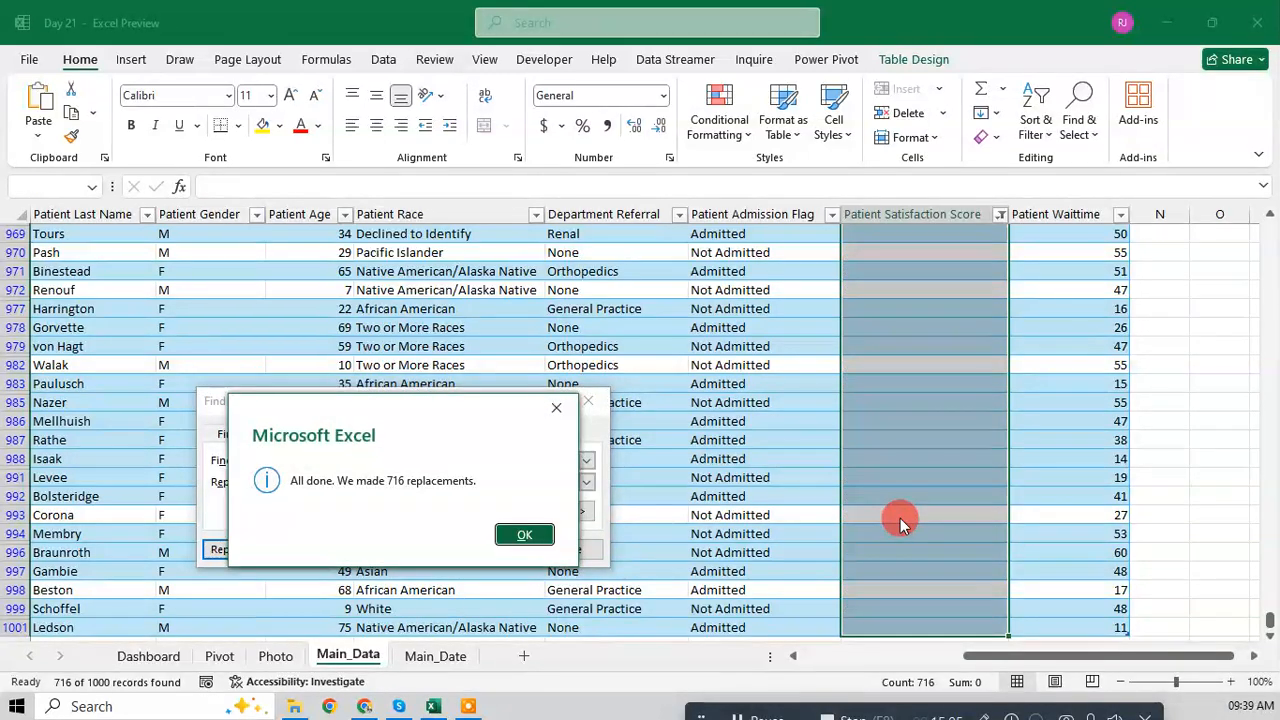
pyautogui.press('Return')
pyautogui.press('Escape')
# Step: Turn off the table's header filters and check the Patient Satisfaction Score column down to its last row
pyautogui.hotkey('ctrl', 'Up')
pyautogui.hotkey('ctrl', 'shift', 'l')
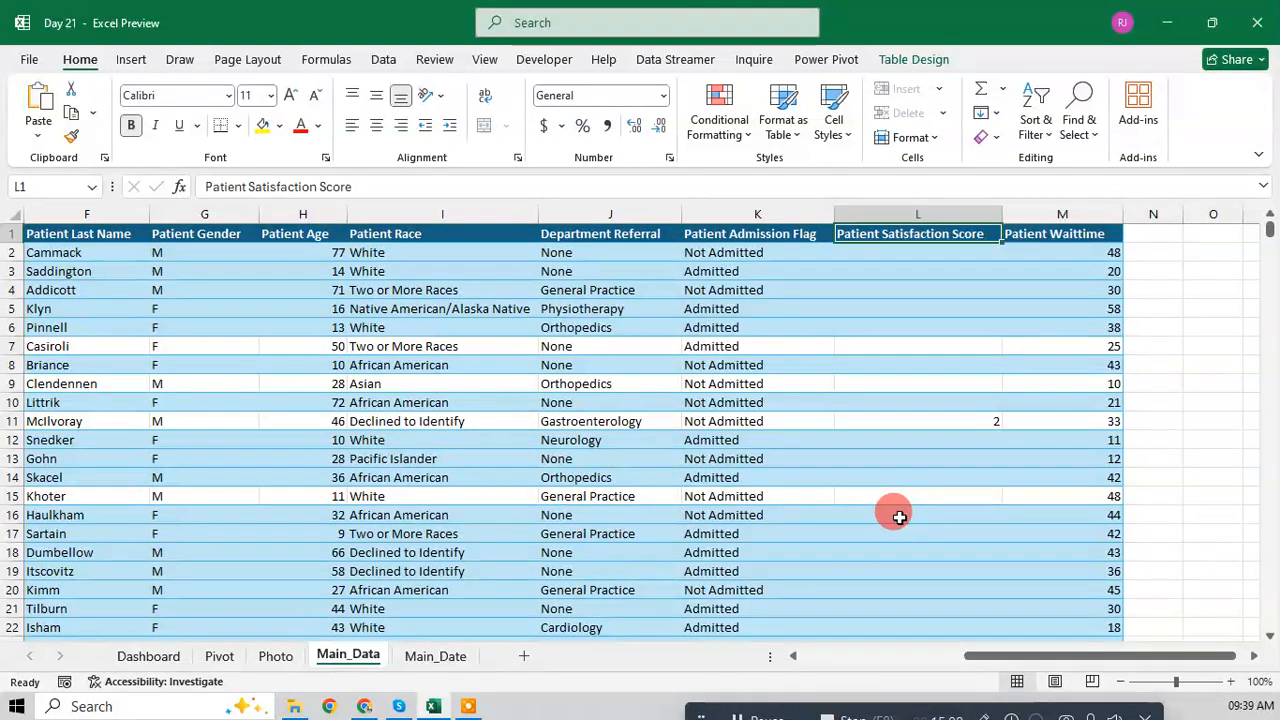
pyautogui.hotkey('ctrl', 'shift', 'Down')
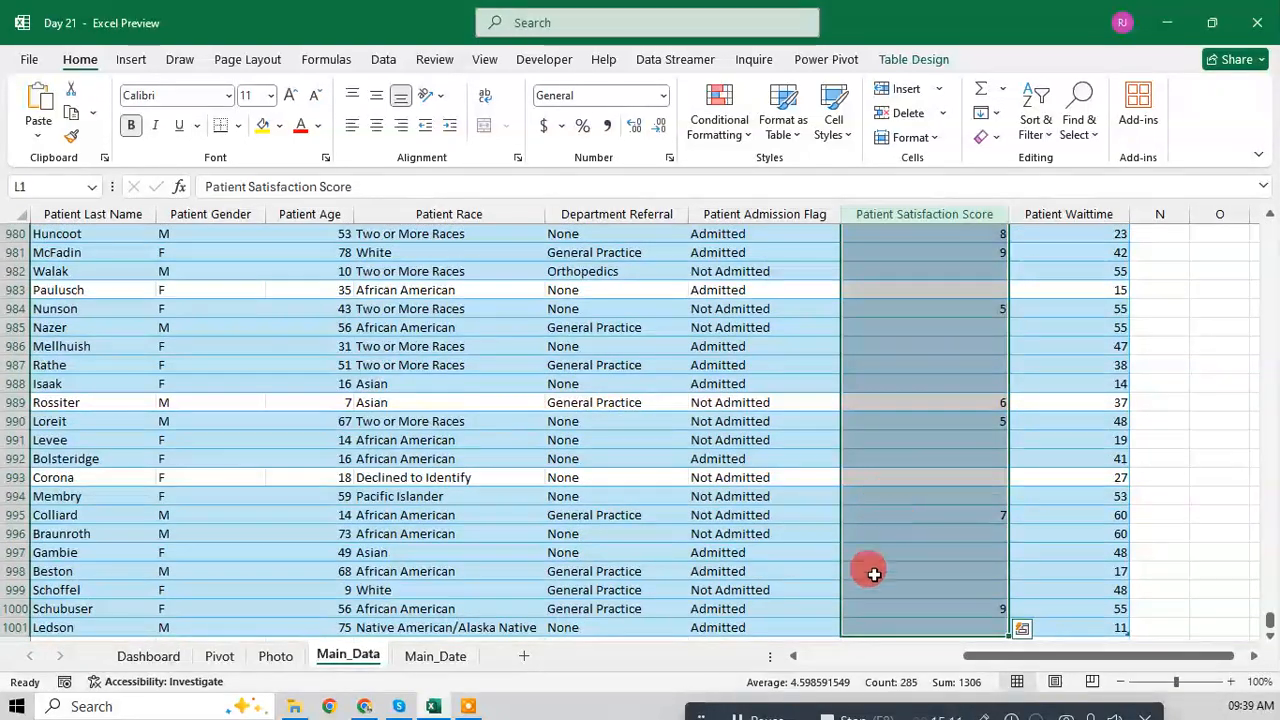
pyautogui.click(845, 496)
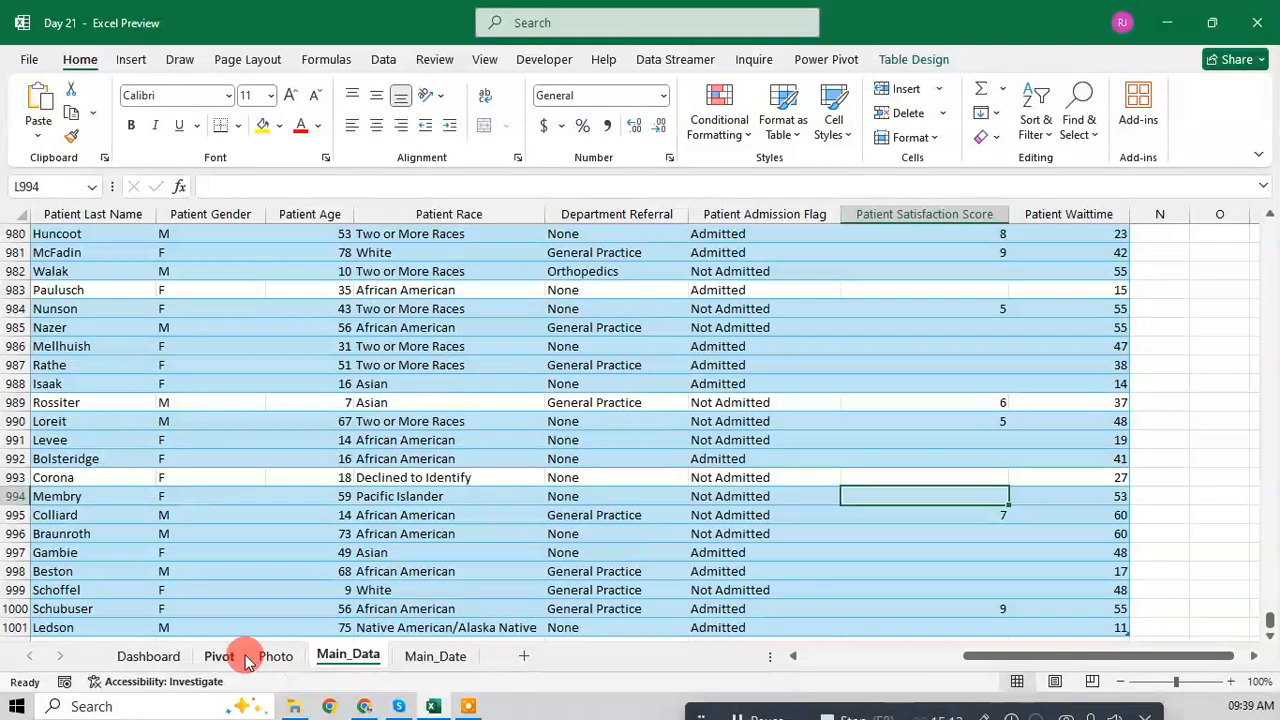
# Step: On the Pivot sheet, try to summarize the Patient Satisfaction Score value in H5 by Max
pyautogui.click(222, 656)
pyautogui.rightClick(716, 310)
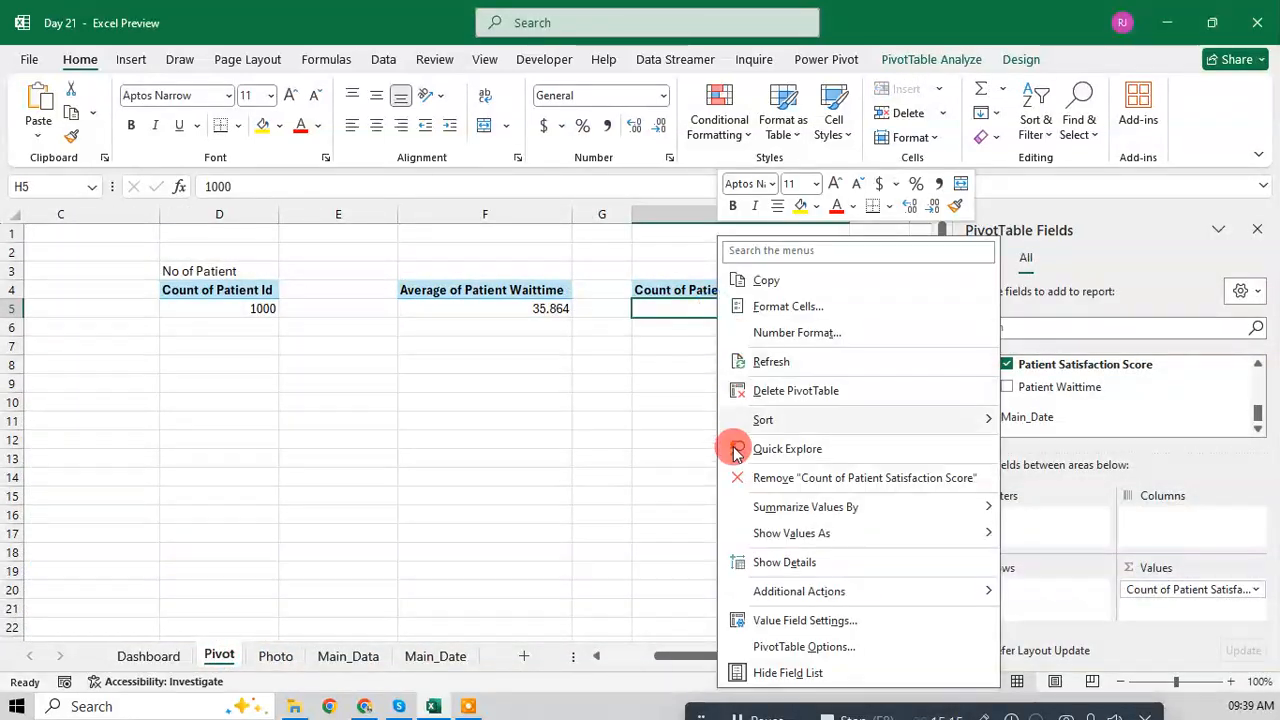
pyautogui.click(802, 620)
pyautogui.doubleClick(693, 592)
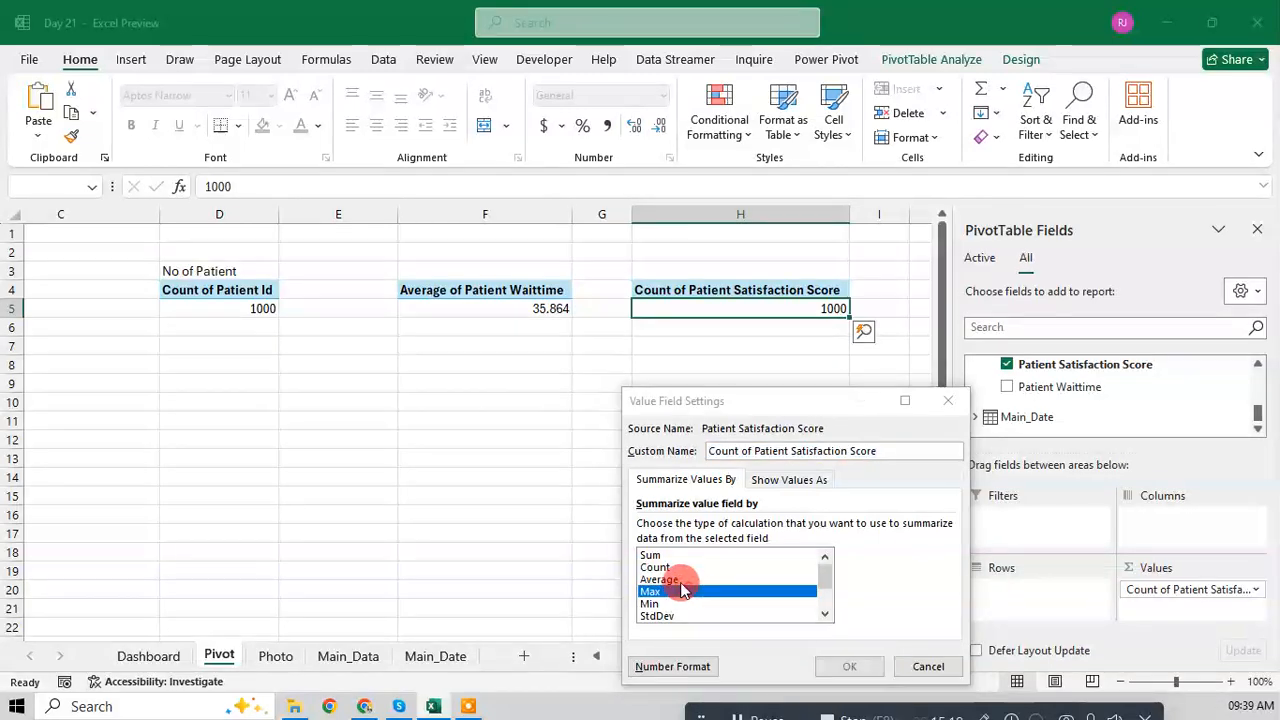
pyautogui.click(914, 595)
pyautogui.press('Escape')
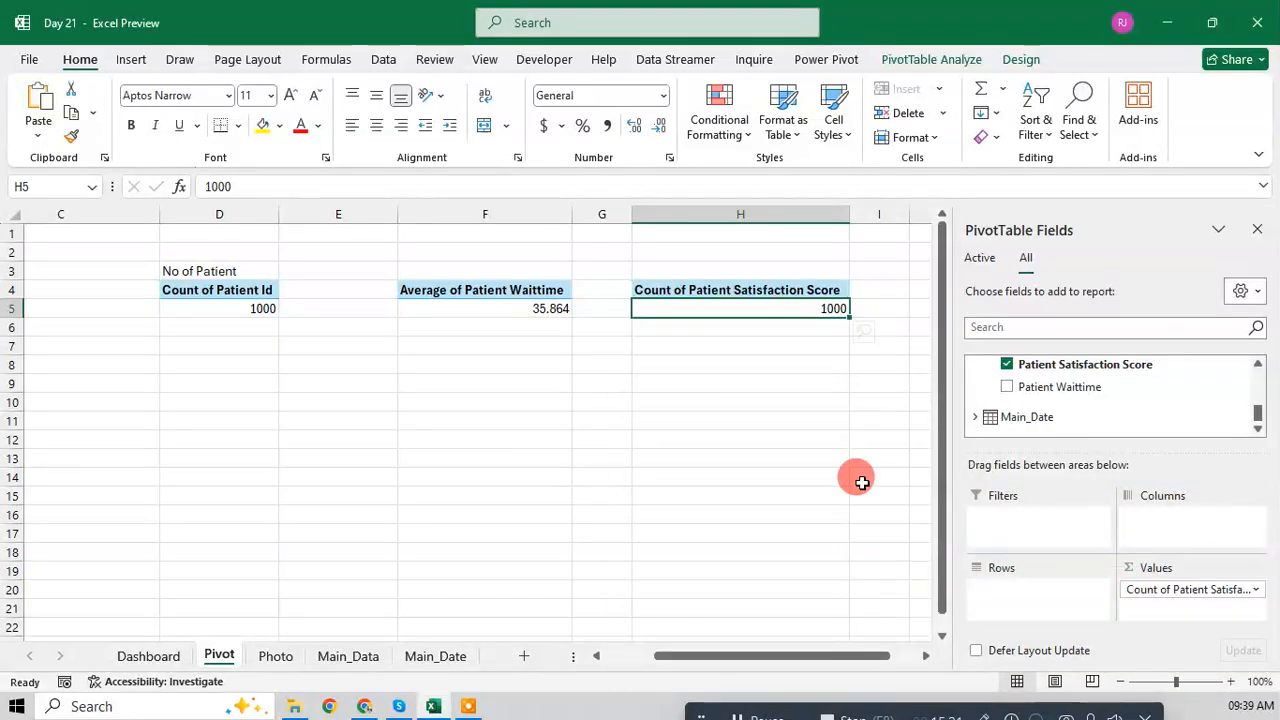
pyautogui.click(790, 383)
pyautogui.hotkey('ctrl', 's')
# Step: Try to summarize the Patient Satisfaction Score value in H5 by Average
pyautogui.click(795, 310)
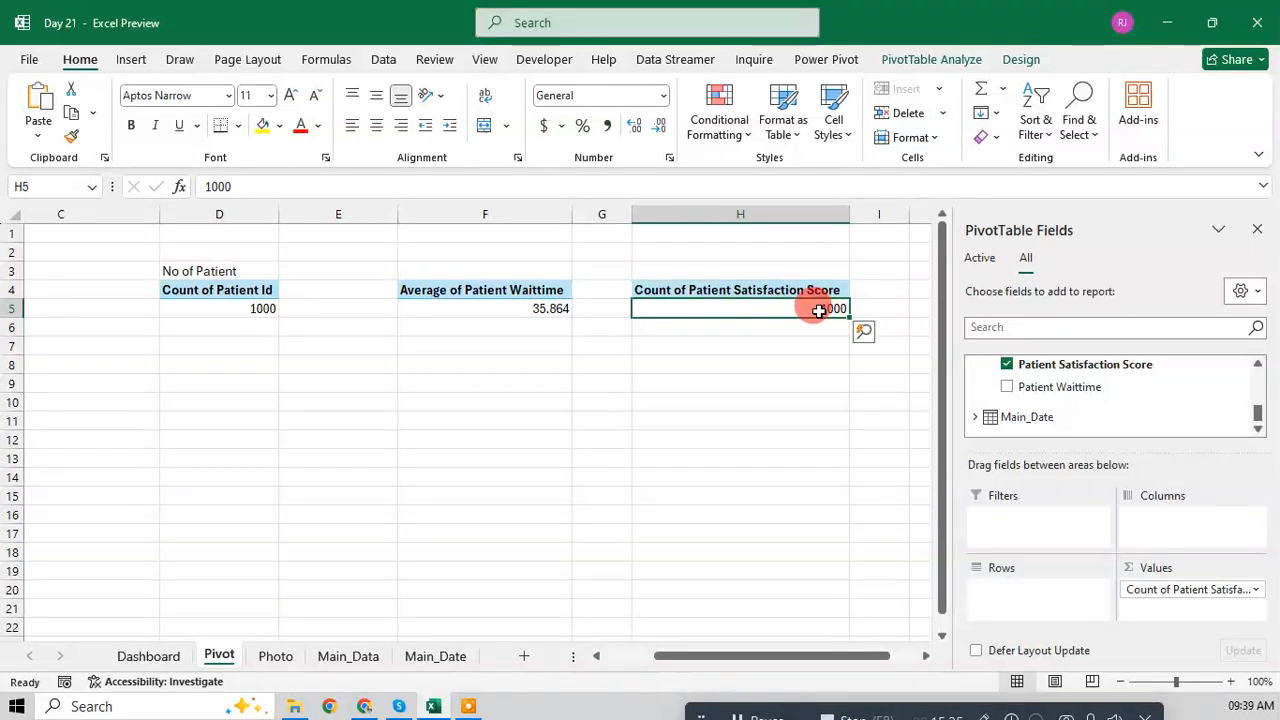
pyautogui.rightClick(820, 310)
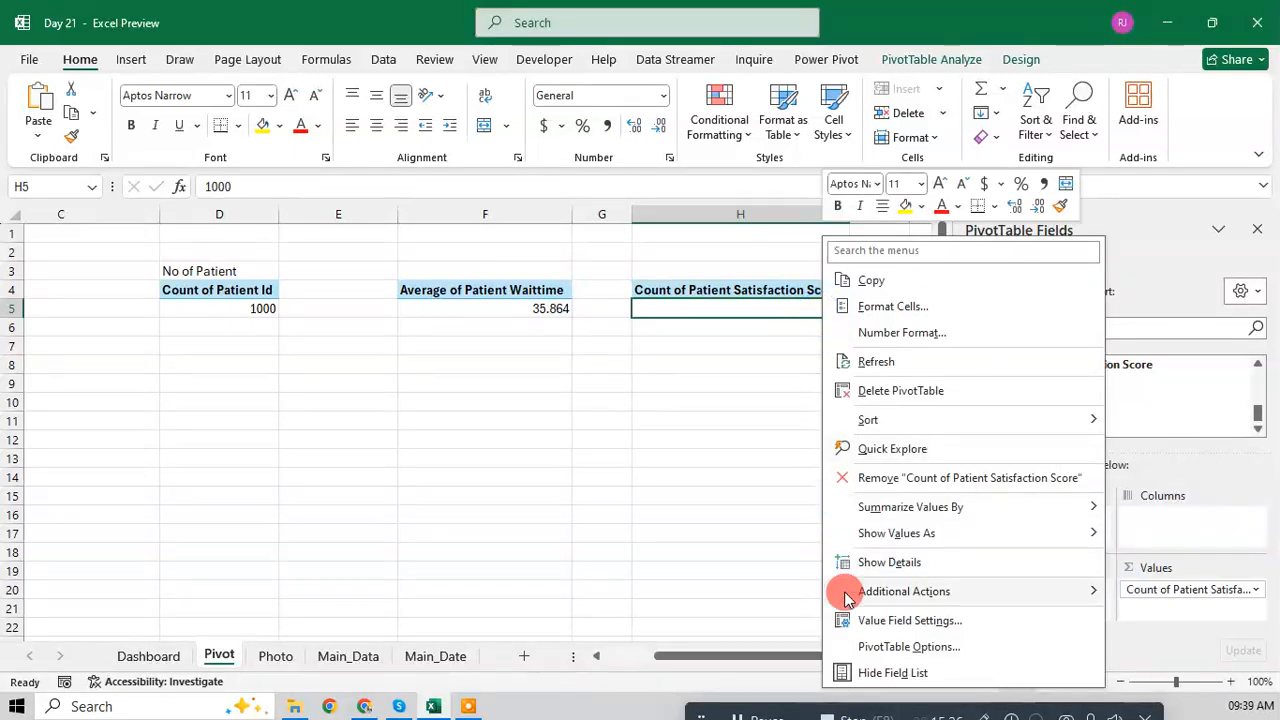
pyautogui.click(895, 619)
pyautogui.click(777, 576)
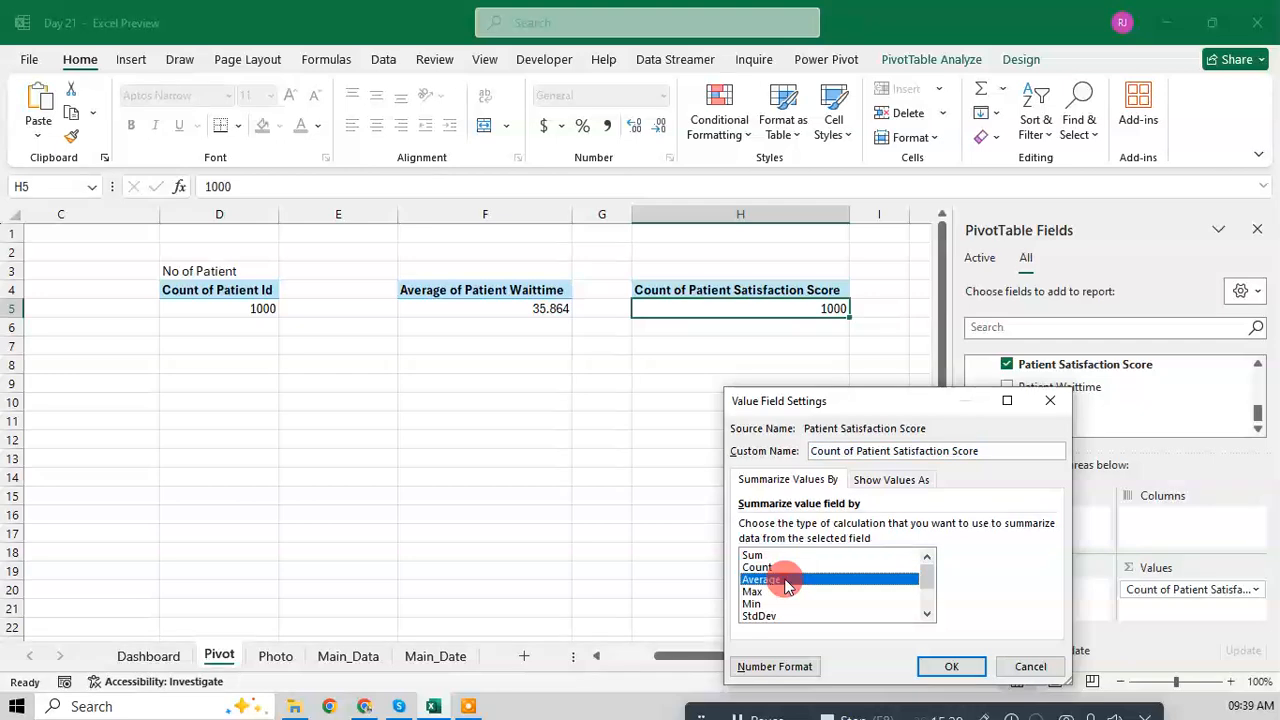
pyautogui.click(948, 662)
pyautogui.click(1019, 600)
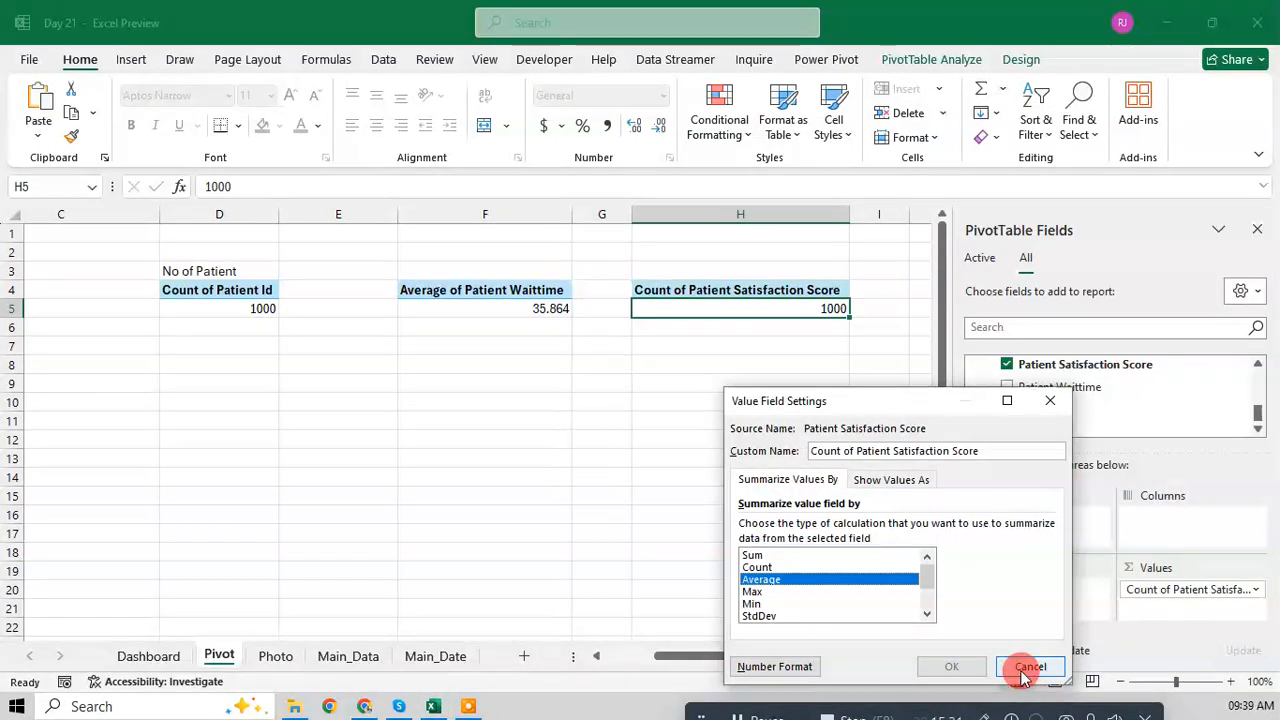
pyautogui.click(1025, 666)
# Step: Refresh the Patient Satisfaction Score PivotTable and check the score column on the Main_Data sheet
pyautogui.rightClick(770, 310)
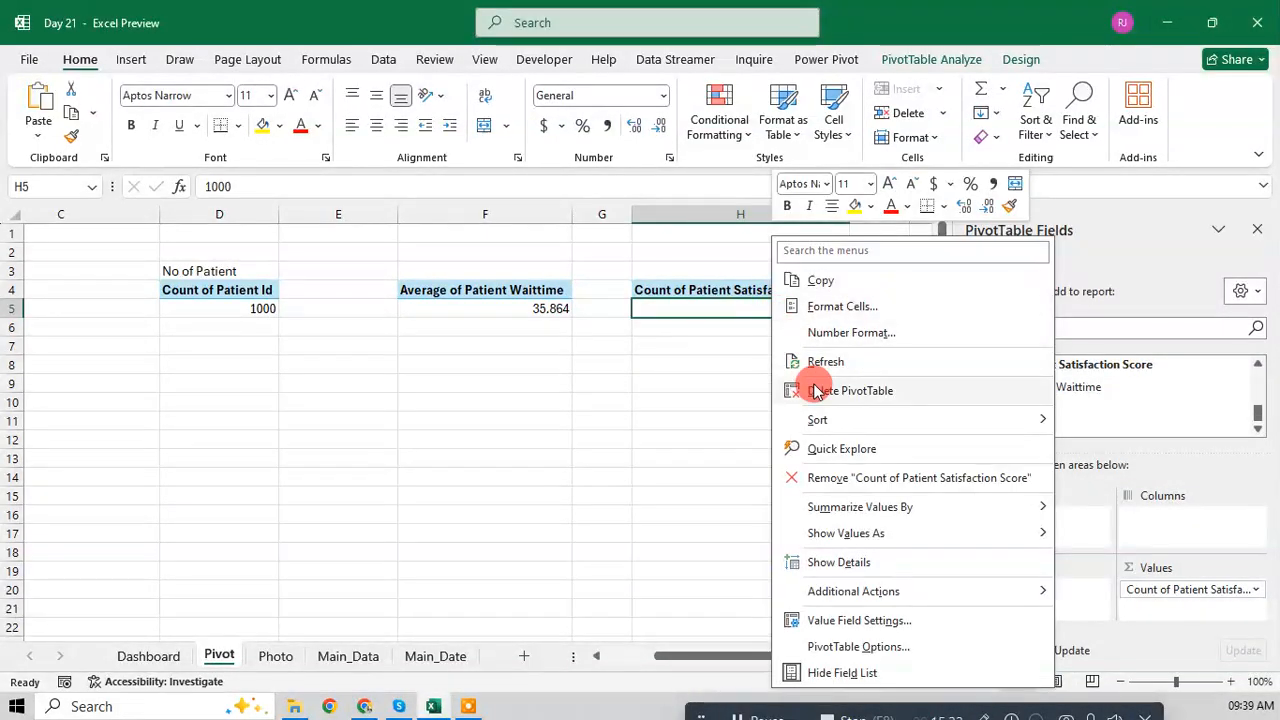
pyautogui.click(812, 362)
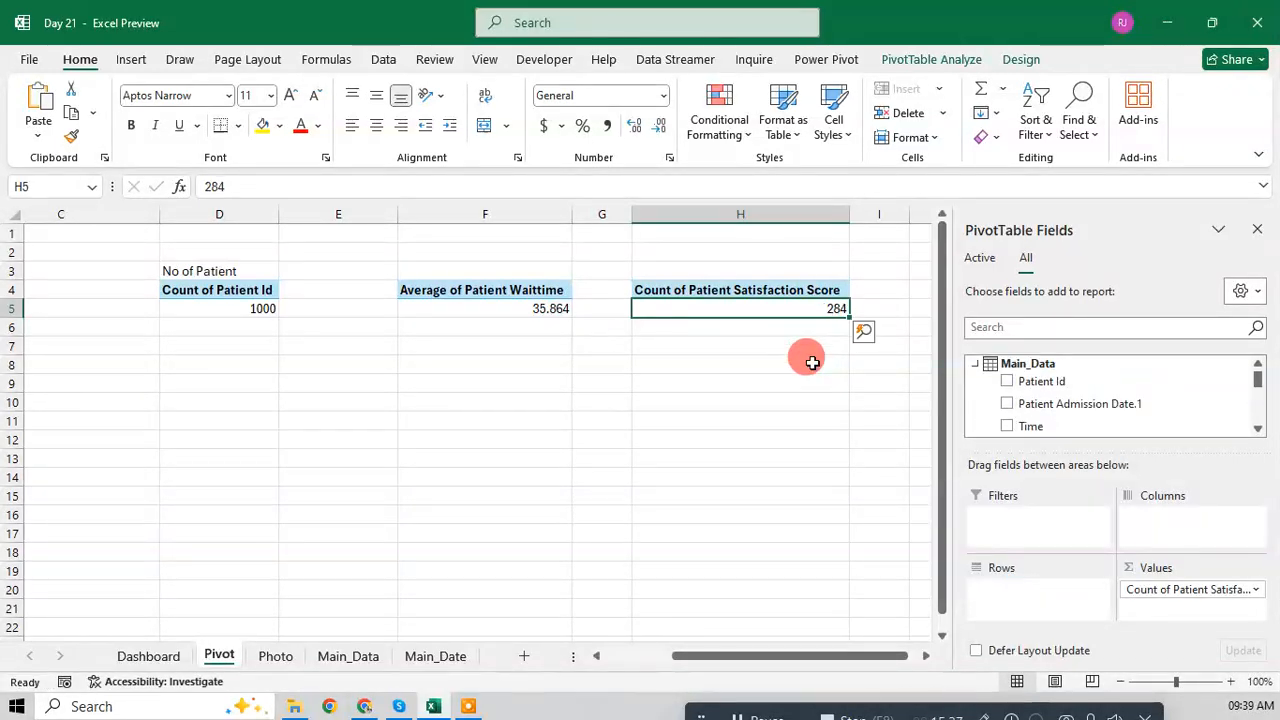
pyautogui.rightClick(812, 310)
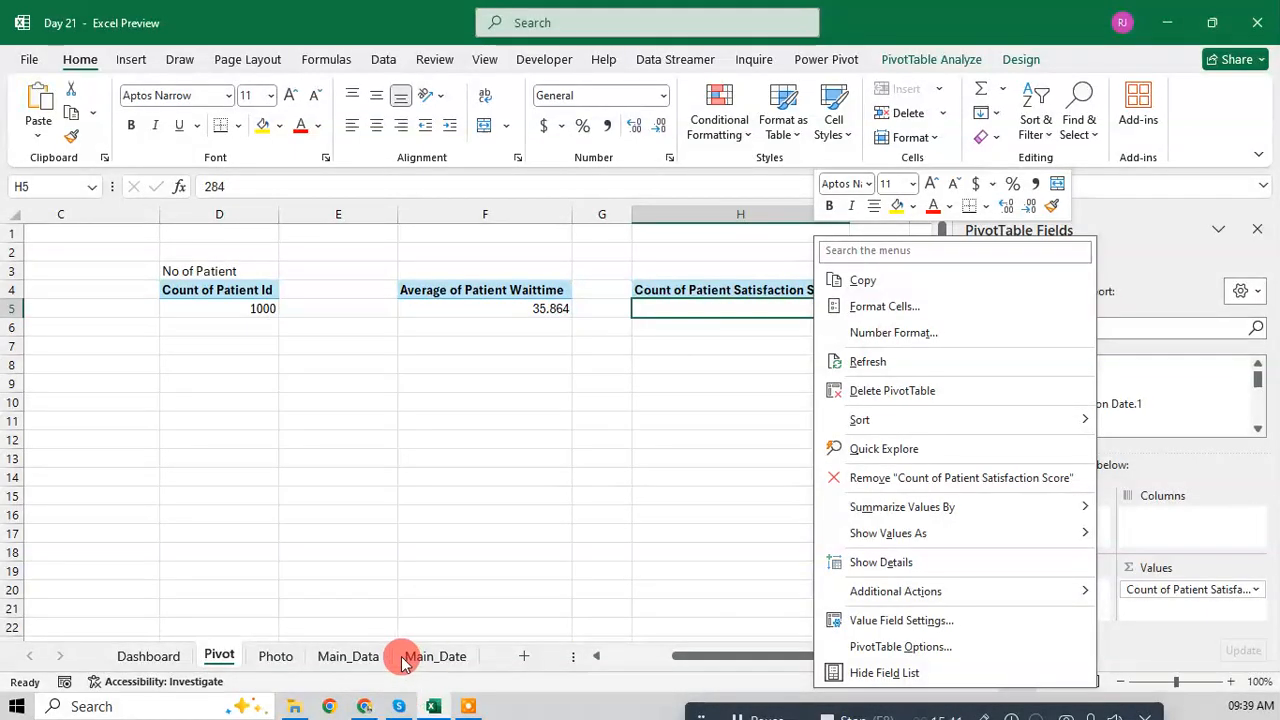
pyautogui.click(352, 657)
pyautogui.click(356, 657)
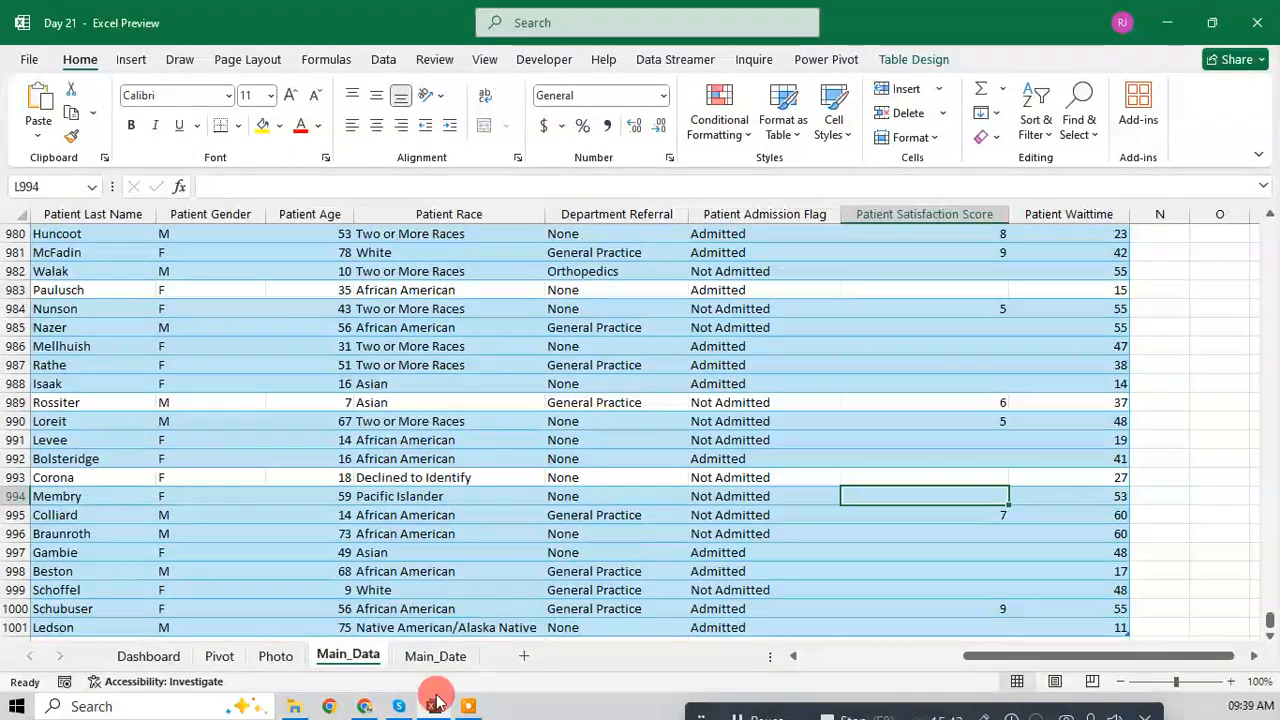
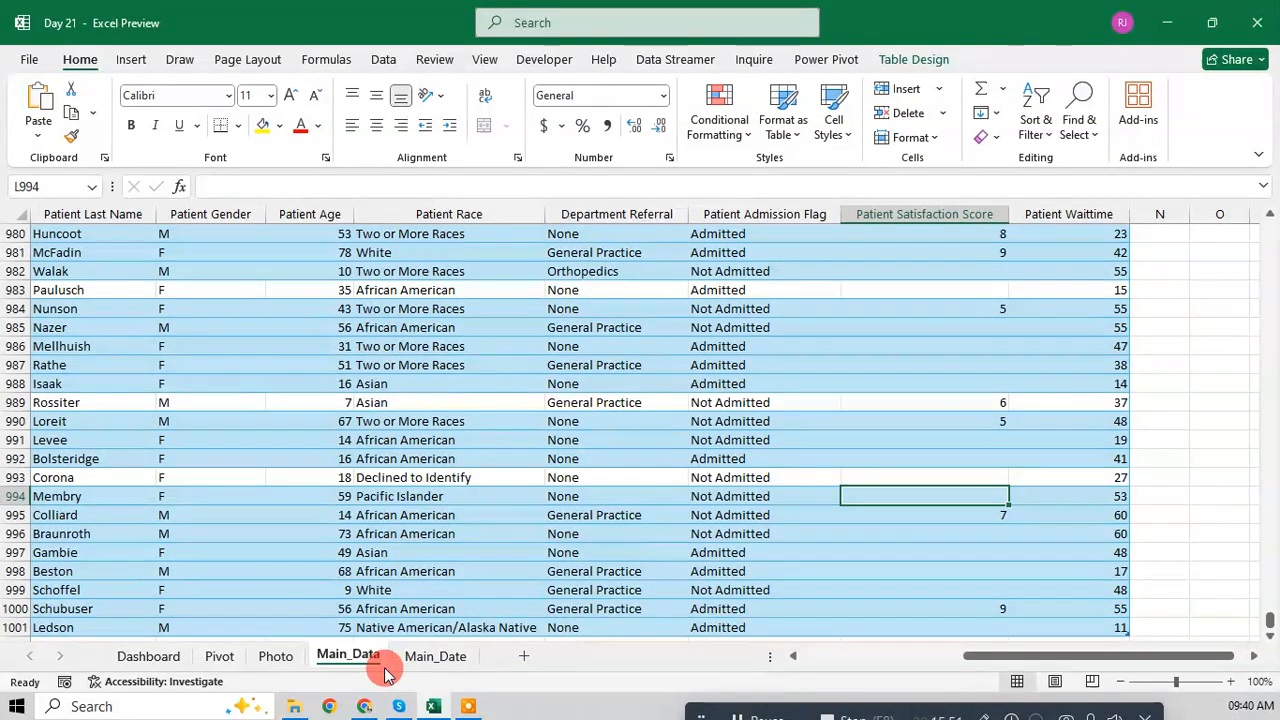
# Step: Summarize the Patient Satisfaction Score value in the PivotTable on the Pivot sheet by Average
pyautogui.click(219, 656)
pyautogui.rightClick(838, 309)
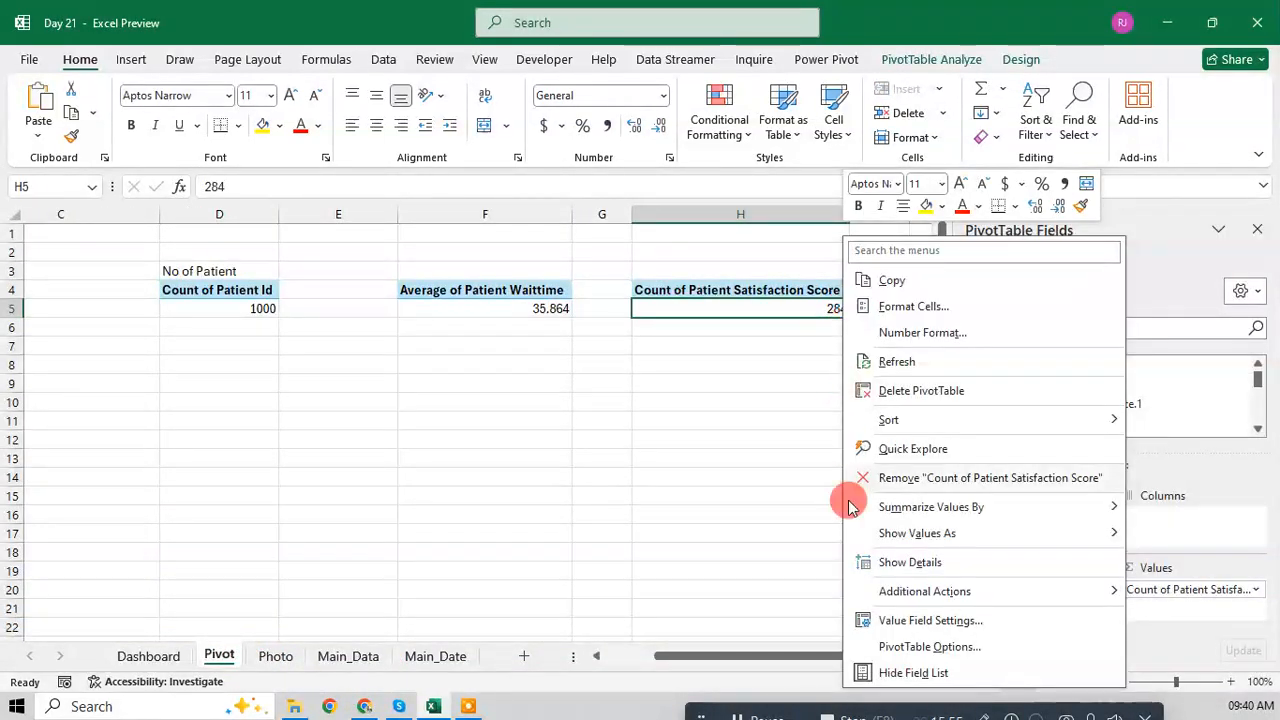
pyautogui.click(871, 614)
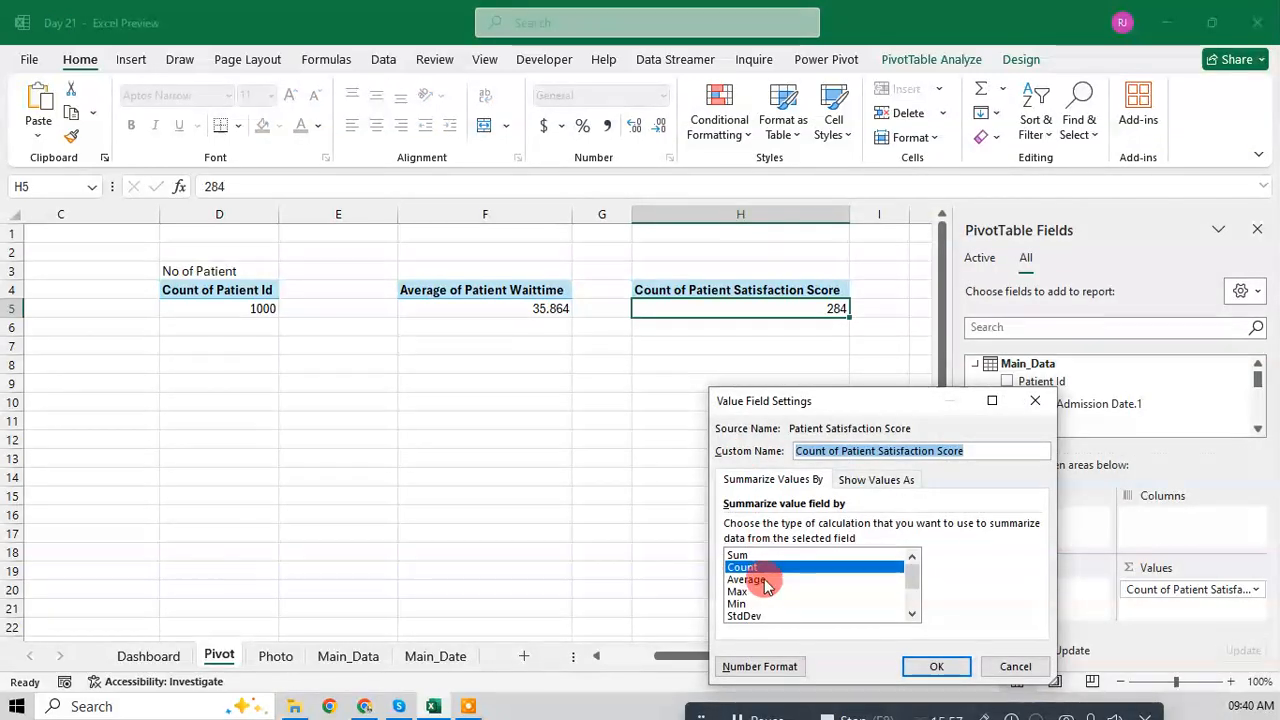
pyautogui.click(764, 580)
pyautogui.click(920, 664)
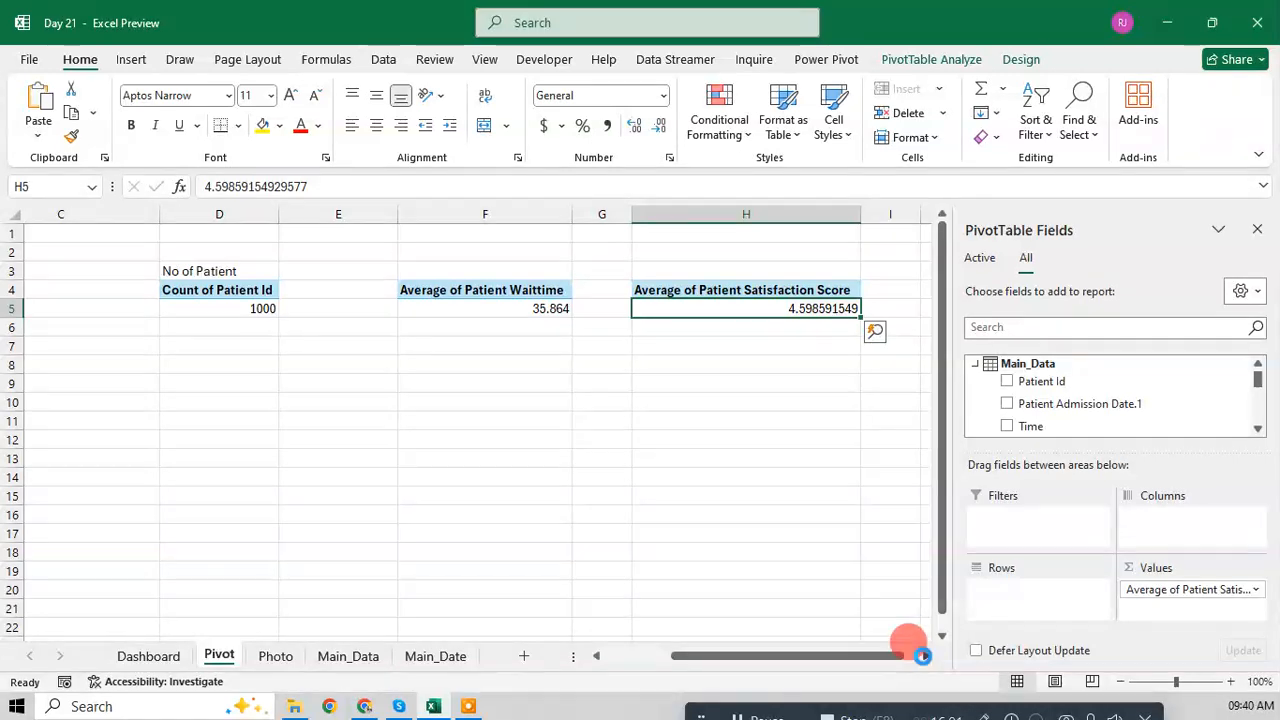
# Step: Copy the wait time PivotTable's header text into F3 as the label "Average of Patient Waittime"
pyautogui.click(446, 292)
pyautogui.press('F2')
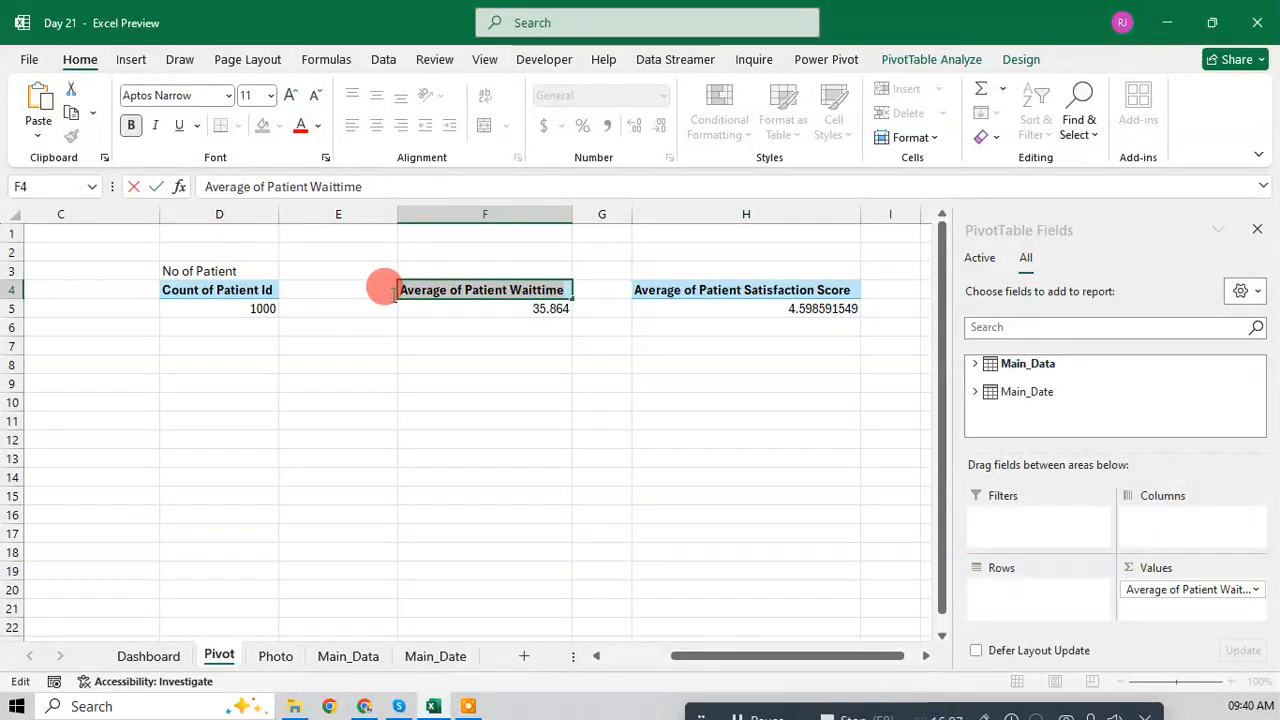
pyautogui.press('Escape')
pyautogui.click(424, 269)
pyautogui.press('F2')
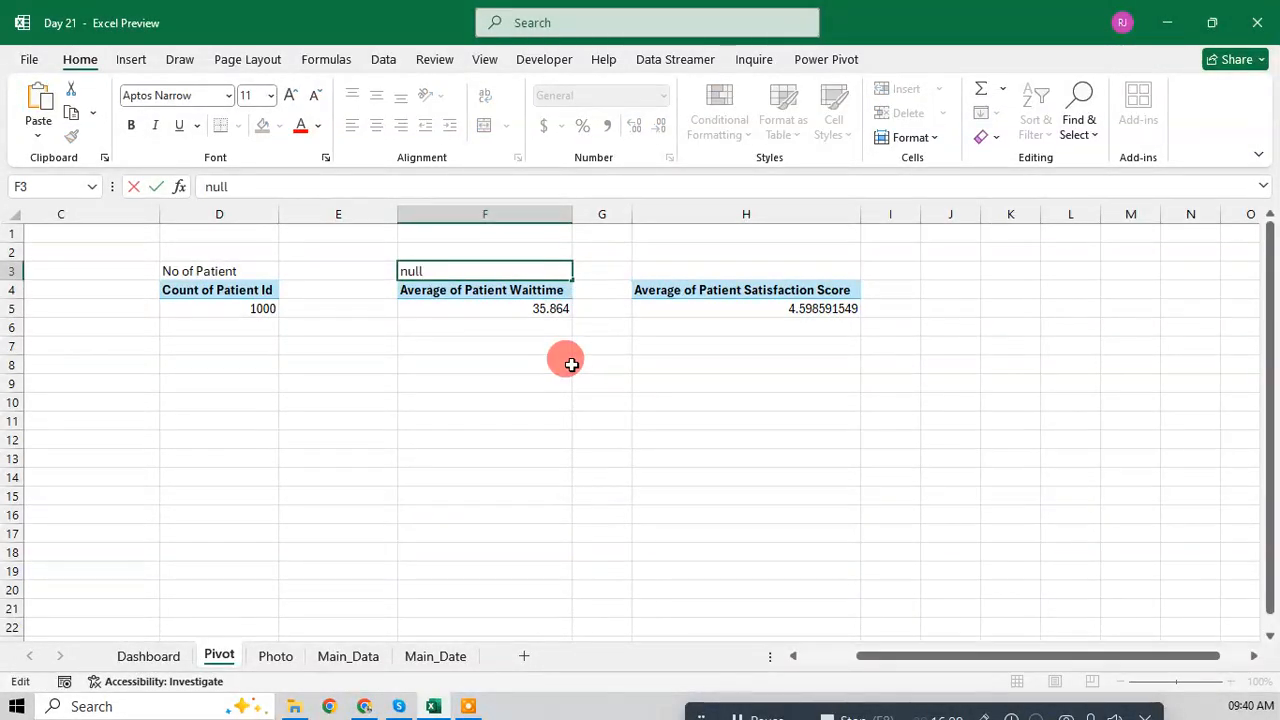
pyautogui.press('Escape')
pyautogui.press('Down')
pyautogui.press('F2')
pyautogui.hotkey('ctrl', 'a')
pyautogui.hotkey('ctrl', 'c')
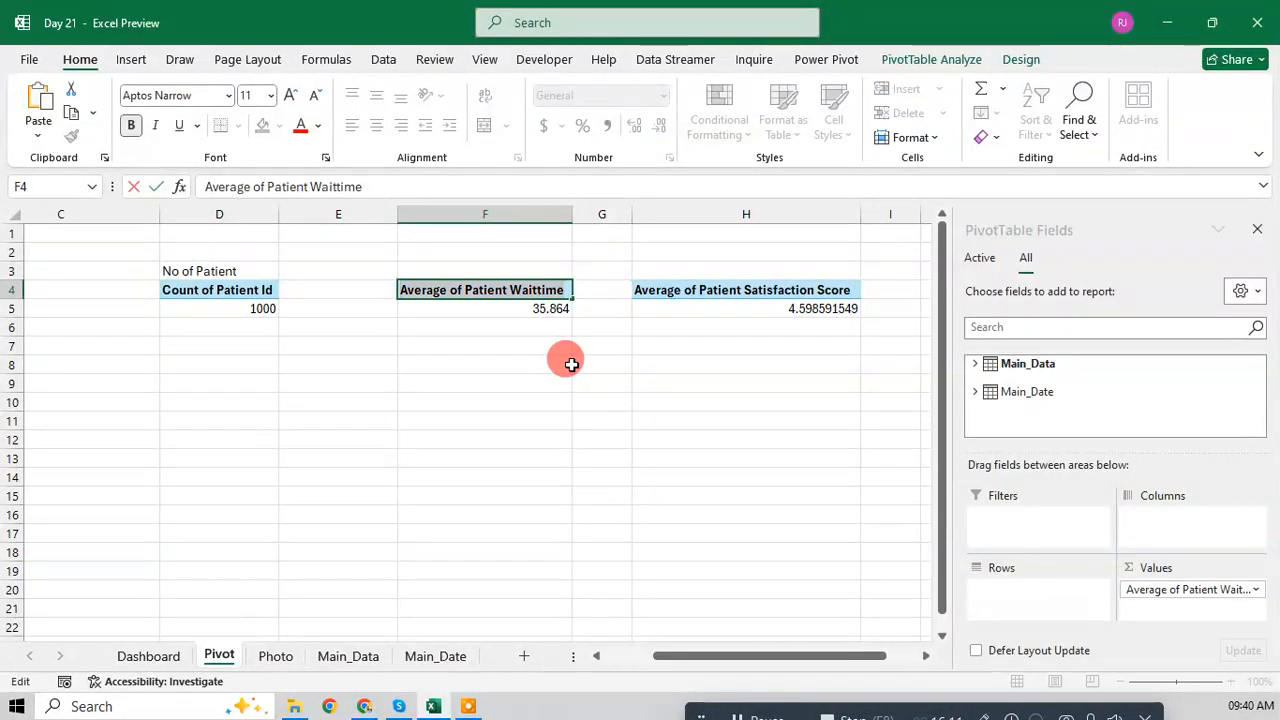
pyautogui.press('Escape')
pyautogui.press('Up')
pyautogui.hotkey('ctrl', 'v')
# Step: Label cell H3 "Patient Satisfaction Score" using the header text below it, and save the workbook
pyautogui.press('Down')
pyautogui.press('Right')
pyautogui.press('Right')
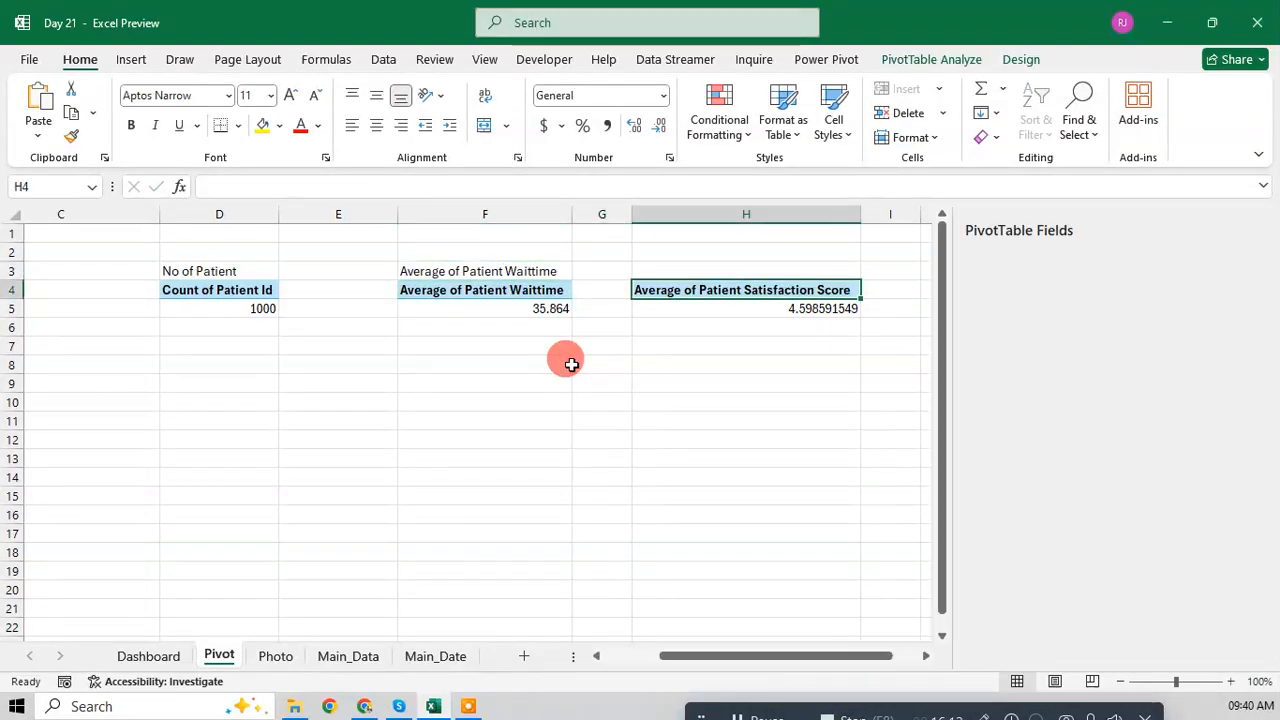
pyautogui.press('F2')
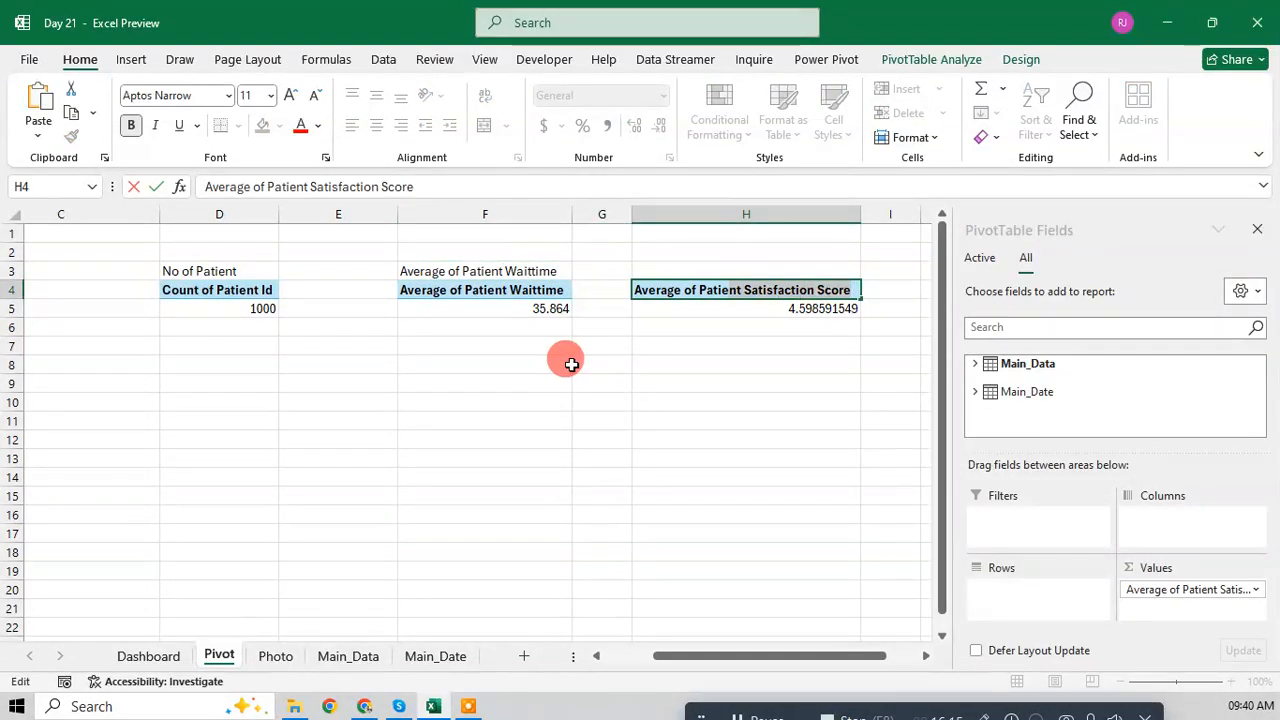
pyautogui.hotkey('ctrl', 'c')
pyautogui.press('Escape')
pyautogui.press('Up')
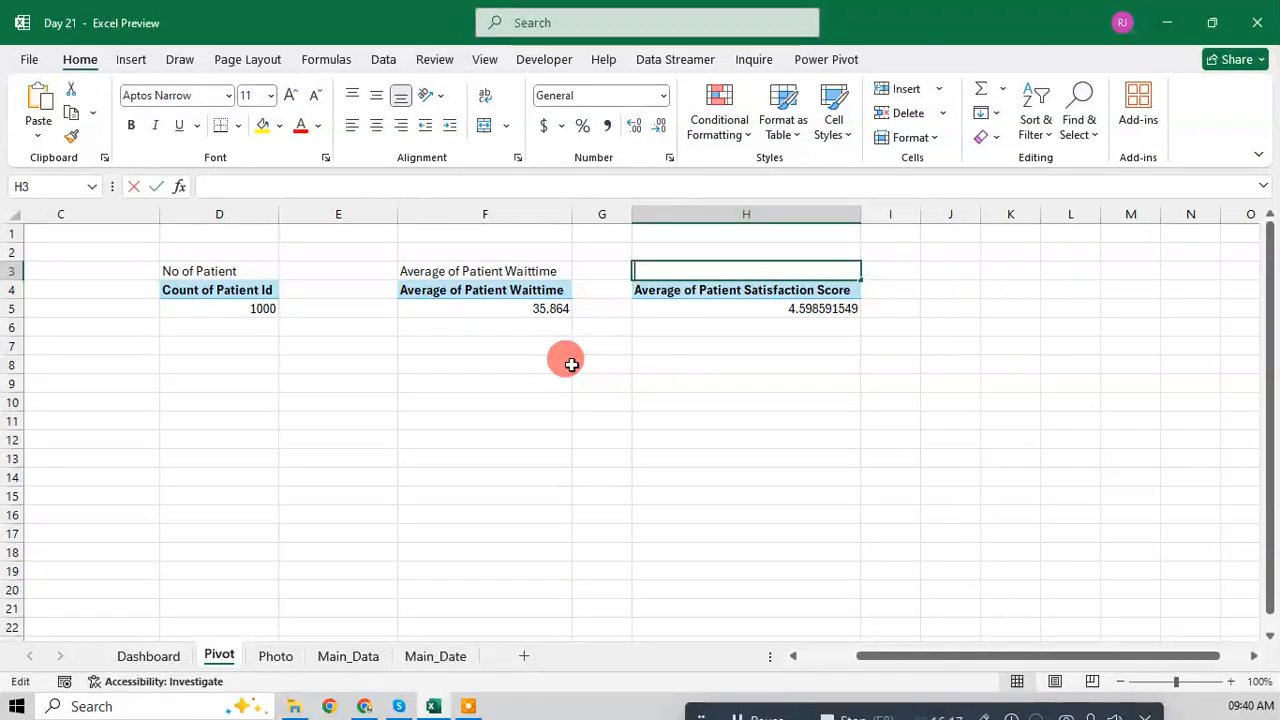
pyautogui.press('F2')
pyautogui.hotkey('ctrl', 'v')
pyautogui.press('Return')
pyautogui.press('Up')
pyautogui.hotkey('ctrl', 's')
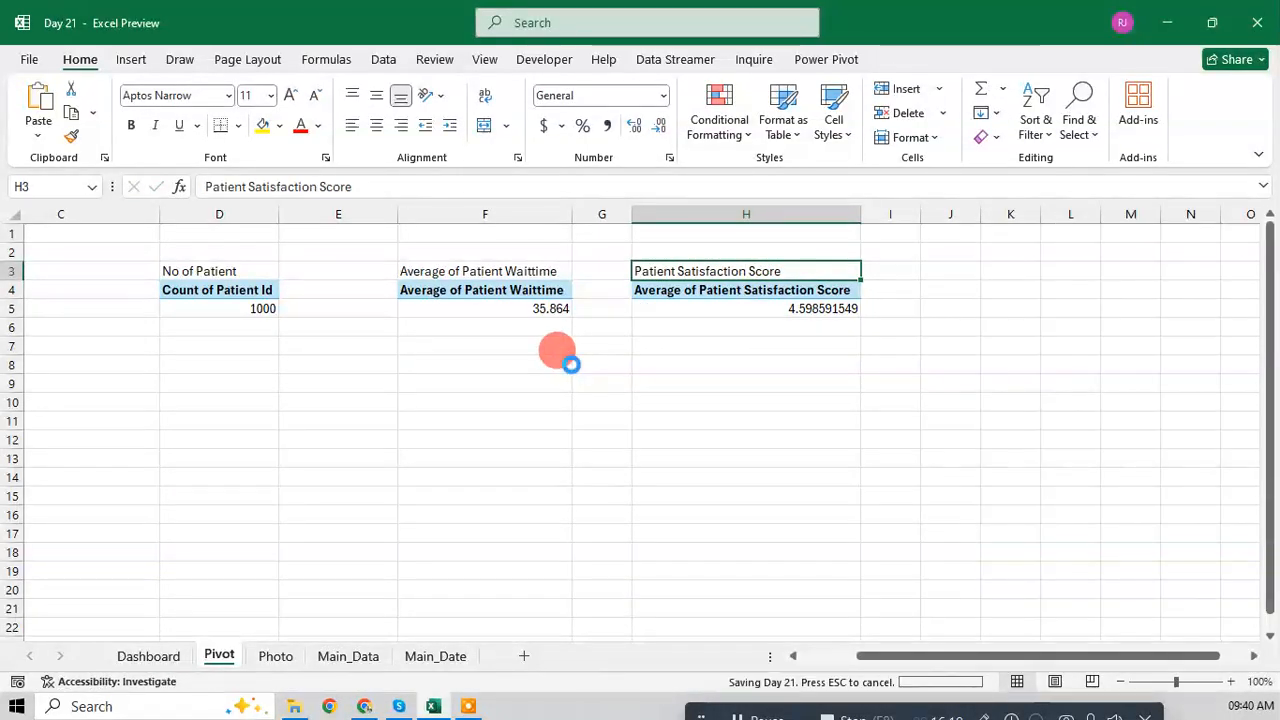
# Step: Examine the score card layout on the Photo sheet and return to the Dashboard sheet
pyautogui.press('Home')
pyautogui.press('Right')
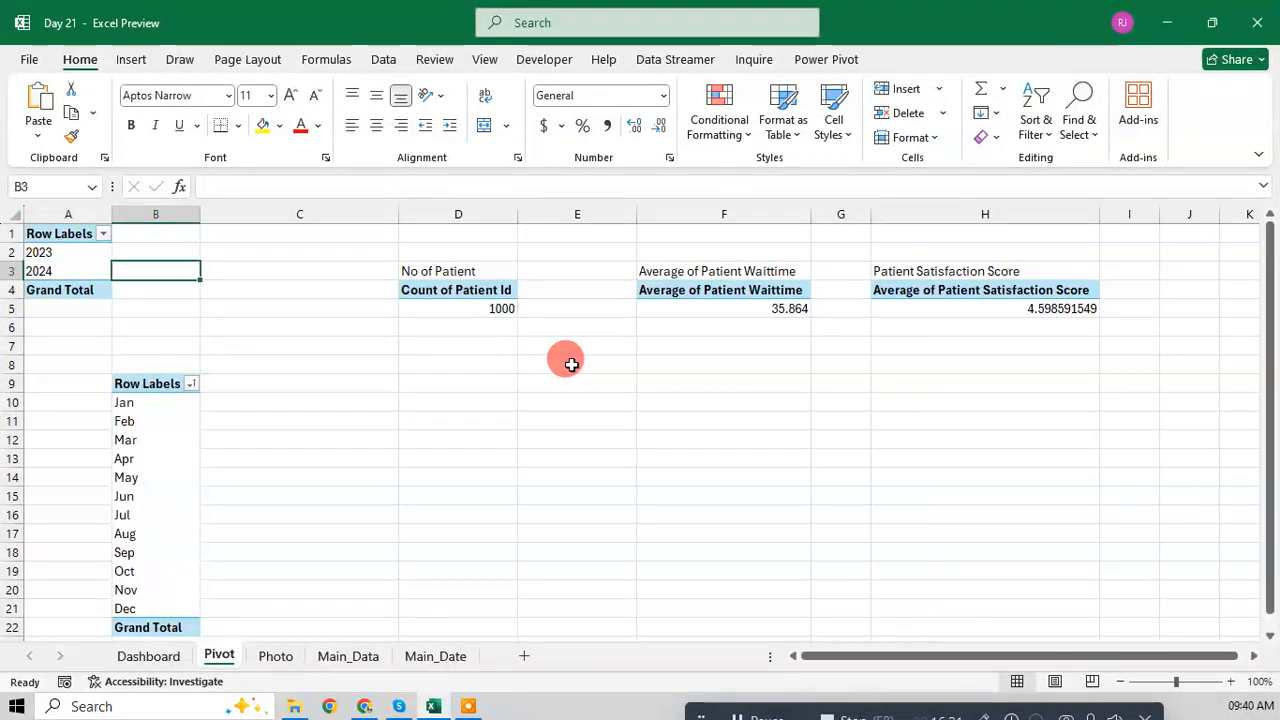
pyautogui.click(168, 656)
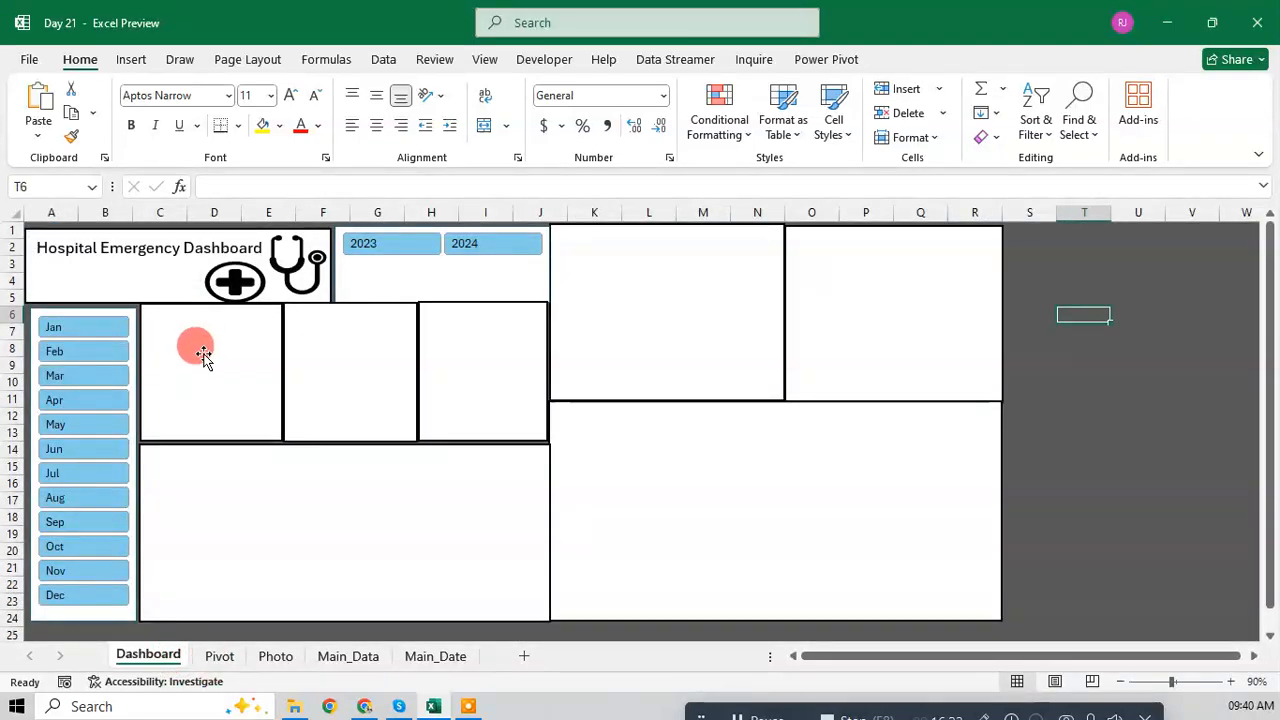
pyautogui.click(217, 657)
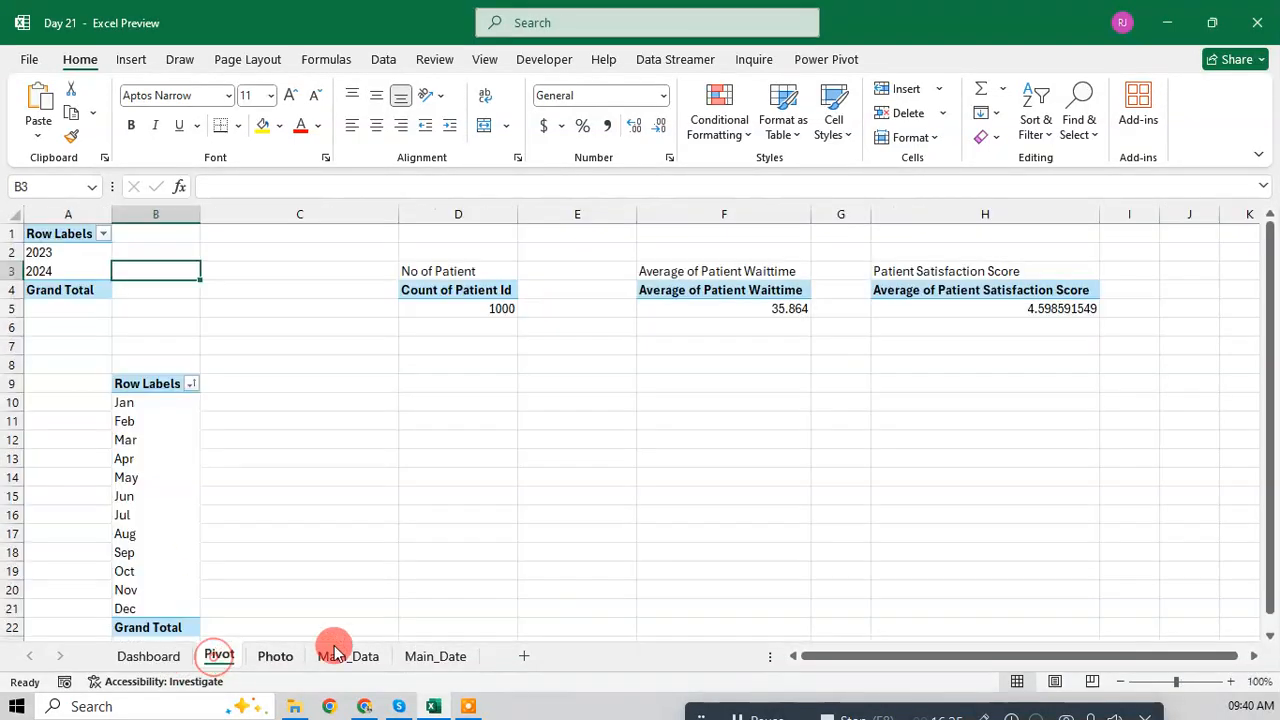
pyautogui.click(268, 657)
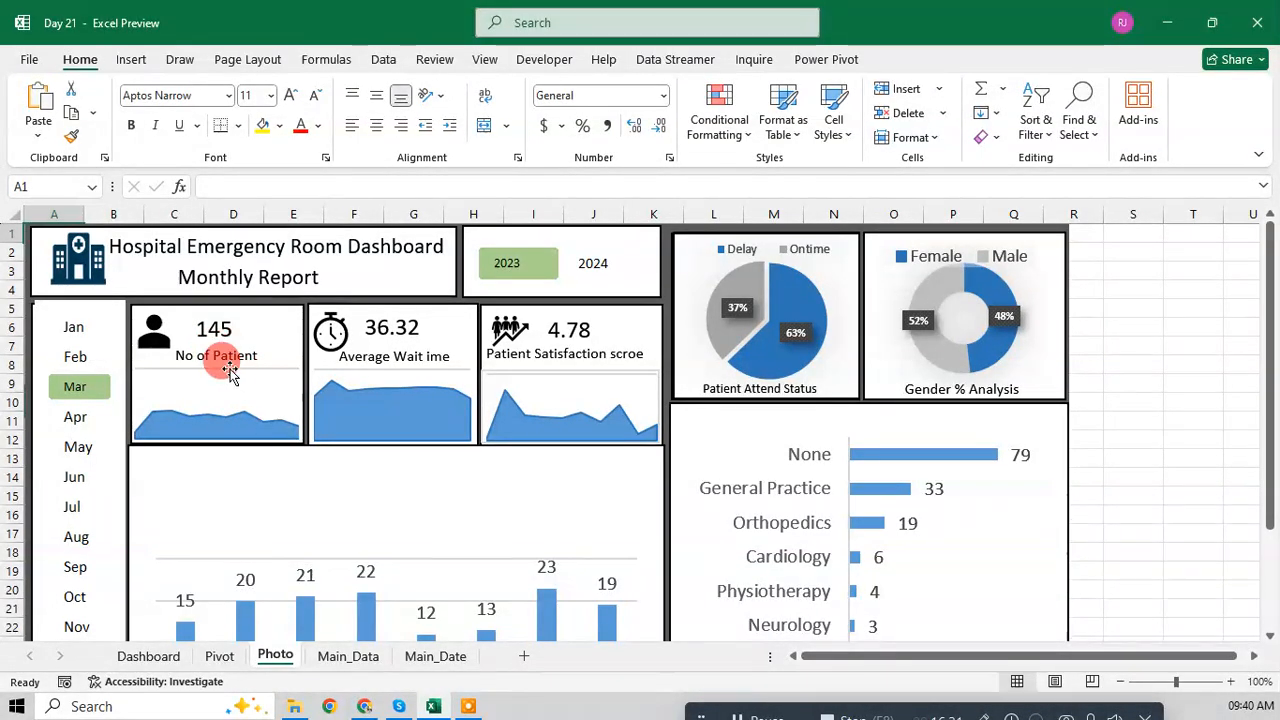
pyautogui.click(160, 656)
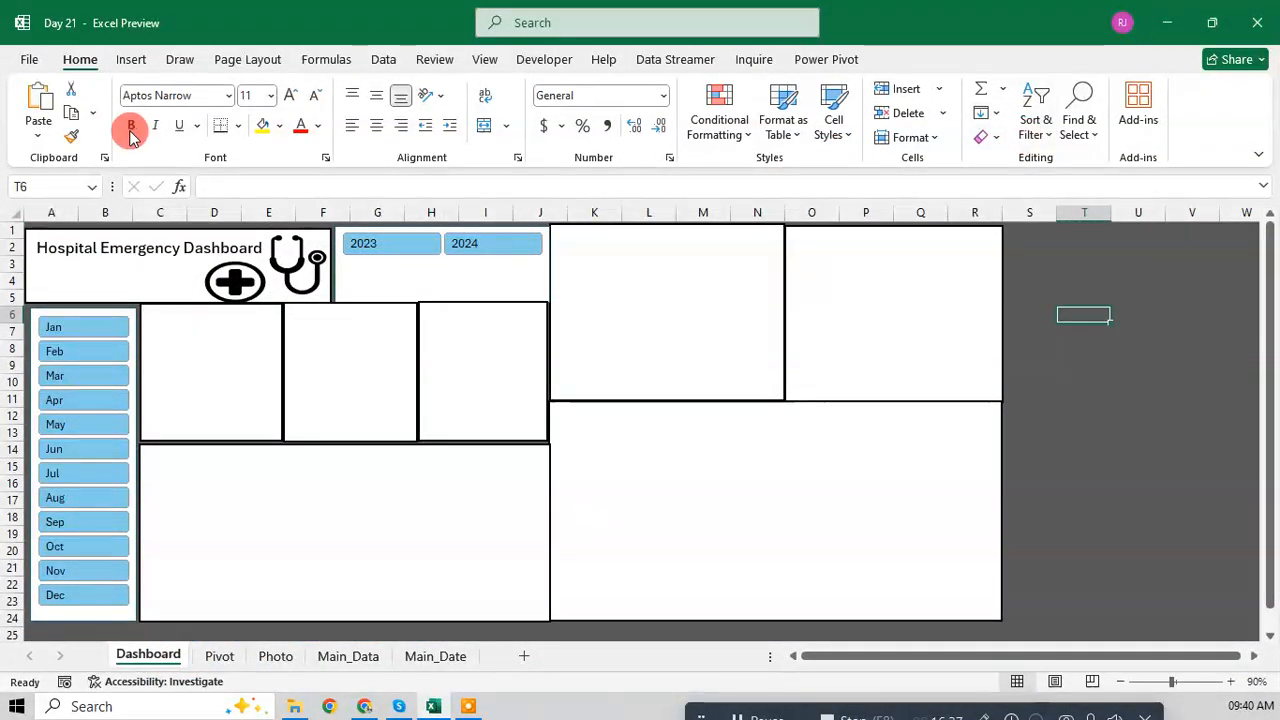
# Step: Insert a text box in the Dashboard's first score card containing "No of Patient", copied from cell D3 of the Pivot sheet
pyautogui.click(130, 62)
pyautogui.click(1045, 120)
pyautogui.click(1050, 185)
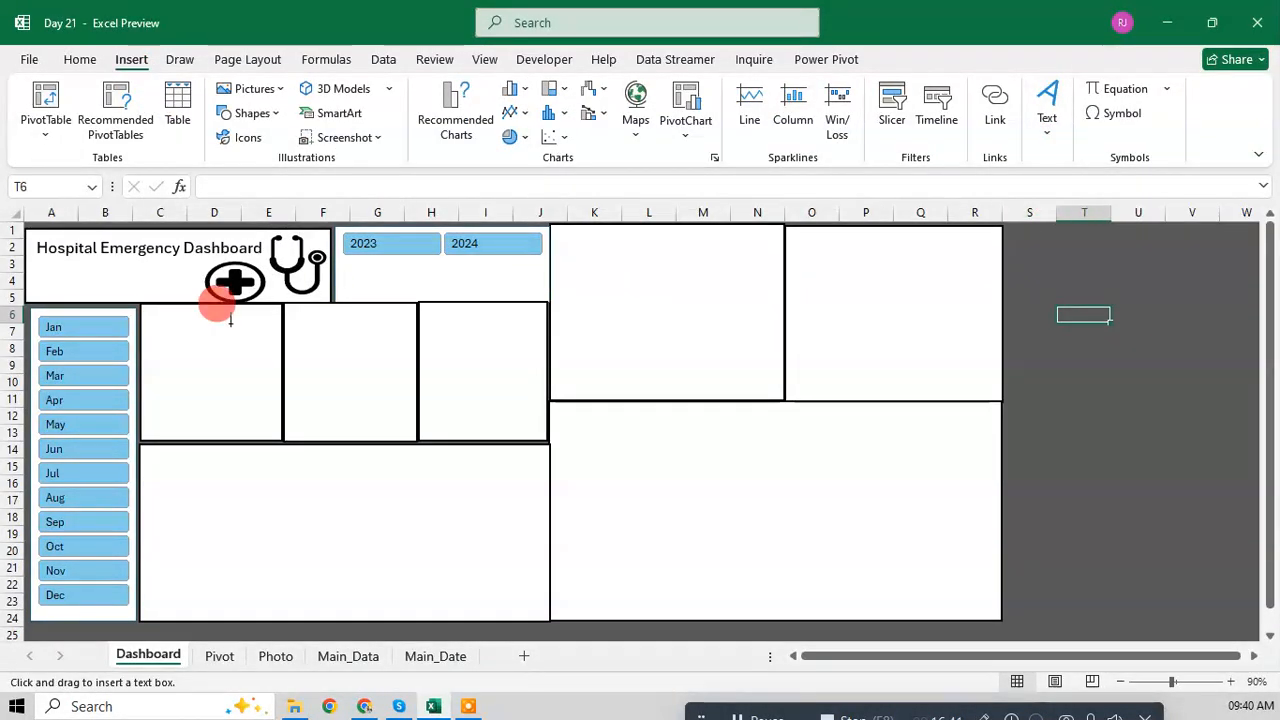
pyautogui.moveTo(147, 352); pyautogui.dragTo(231, 373)
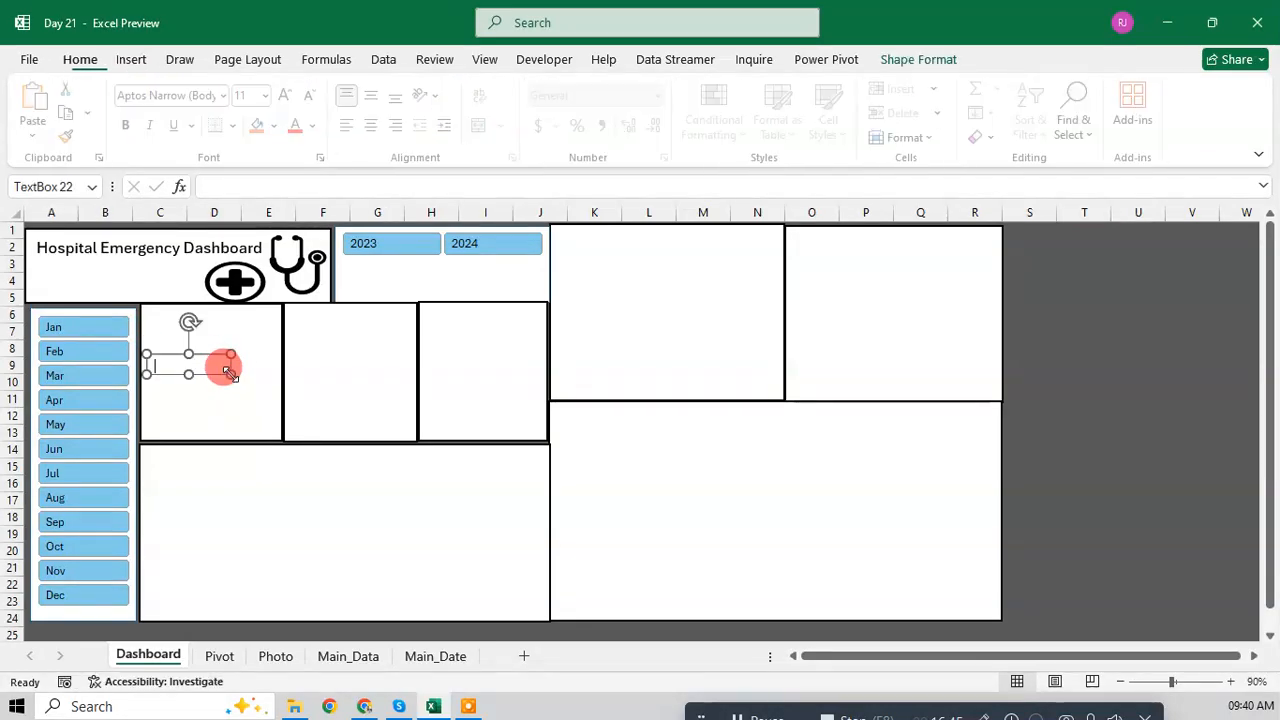
pyautogui.click(220, 656)
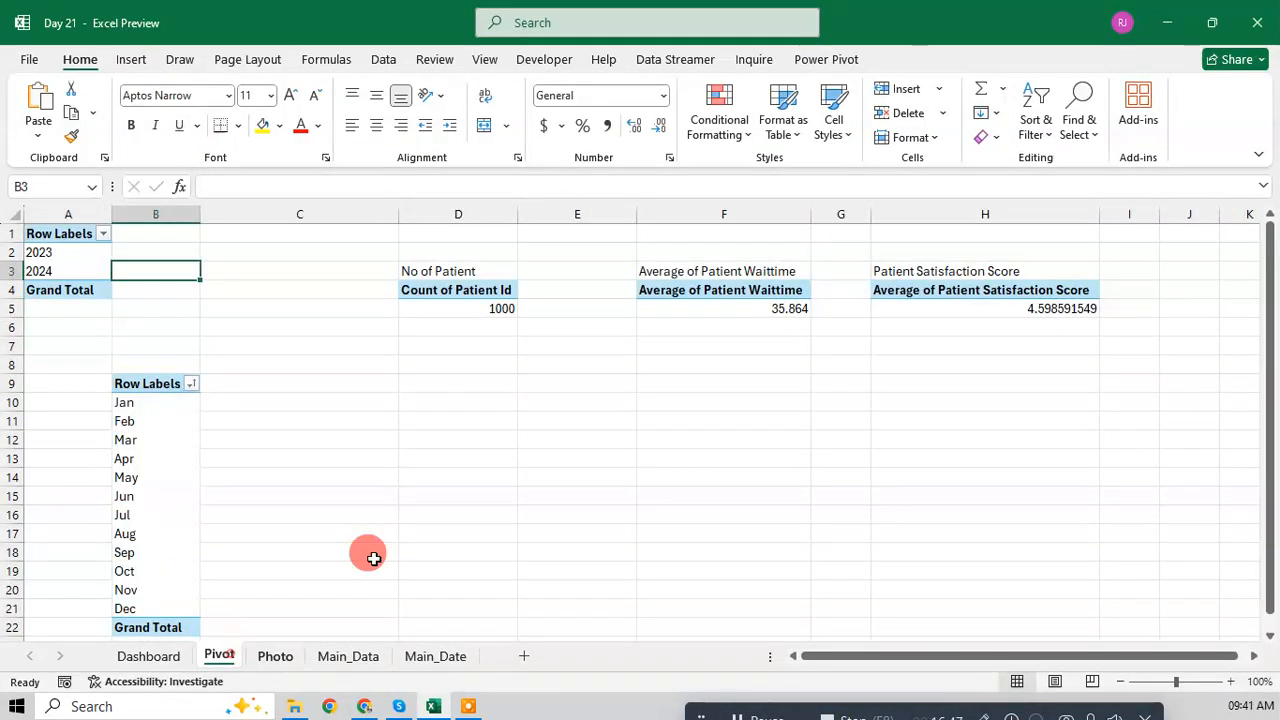
pyautogui.click(440, 270)
pyautogui.click(290, 187)
pyautogui.moveTo(290, 187); pyautogui.dragTo(177, 186)
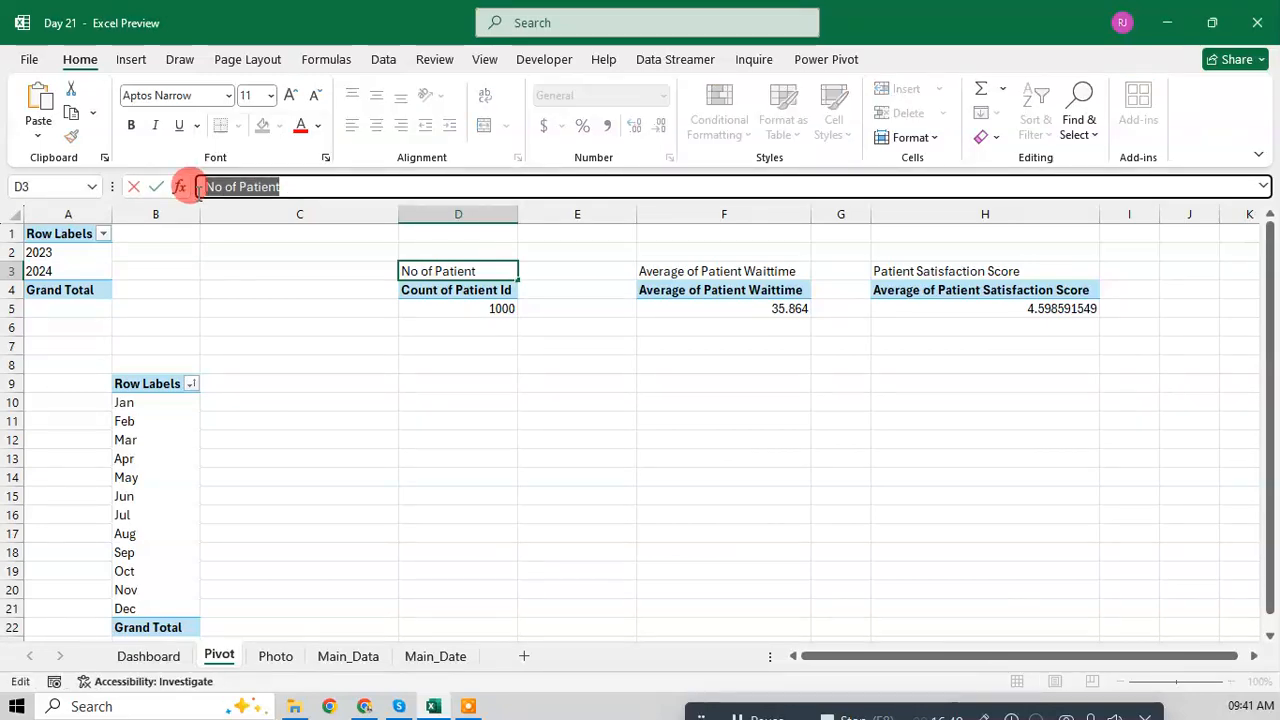
pyautogui.press('Escape')
pyautogui.click(163, 656)
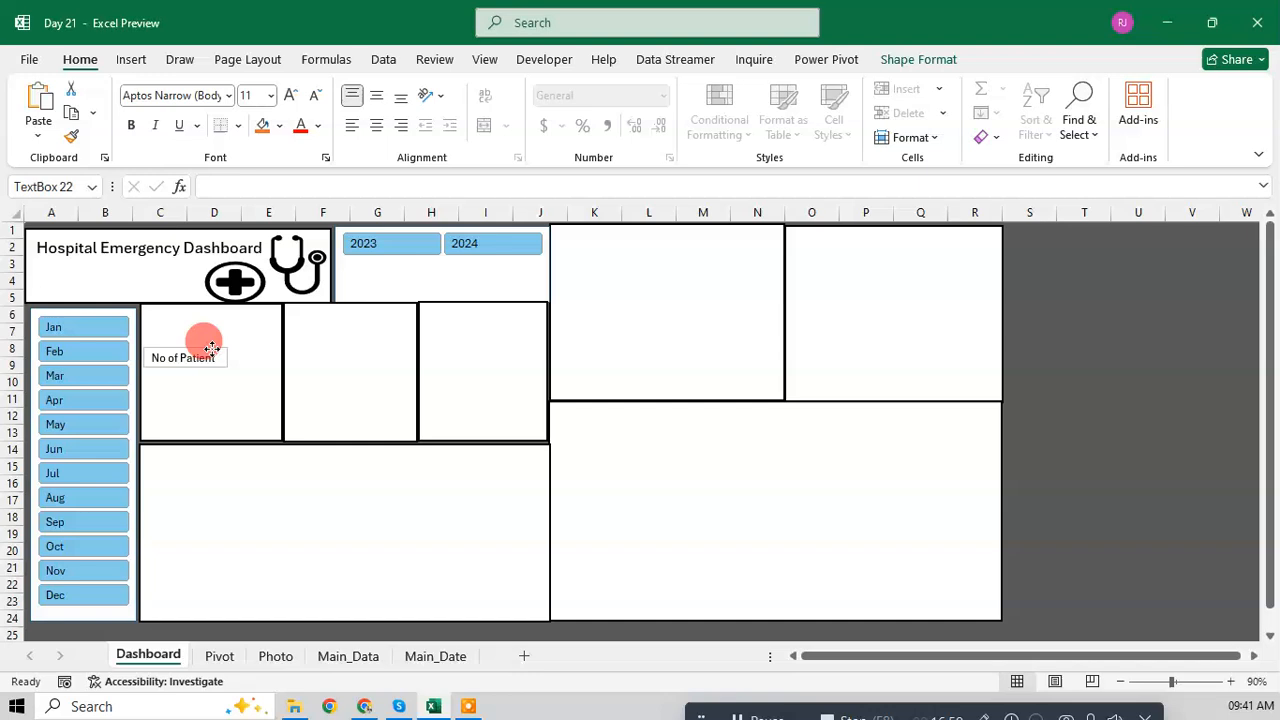
# Step: Duplicate the No of Patient text box and place a narrower copy directly to its right in the first score card
pyautogui.click(222, 390)
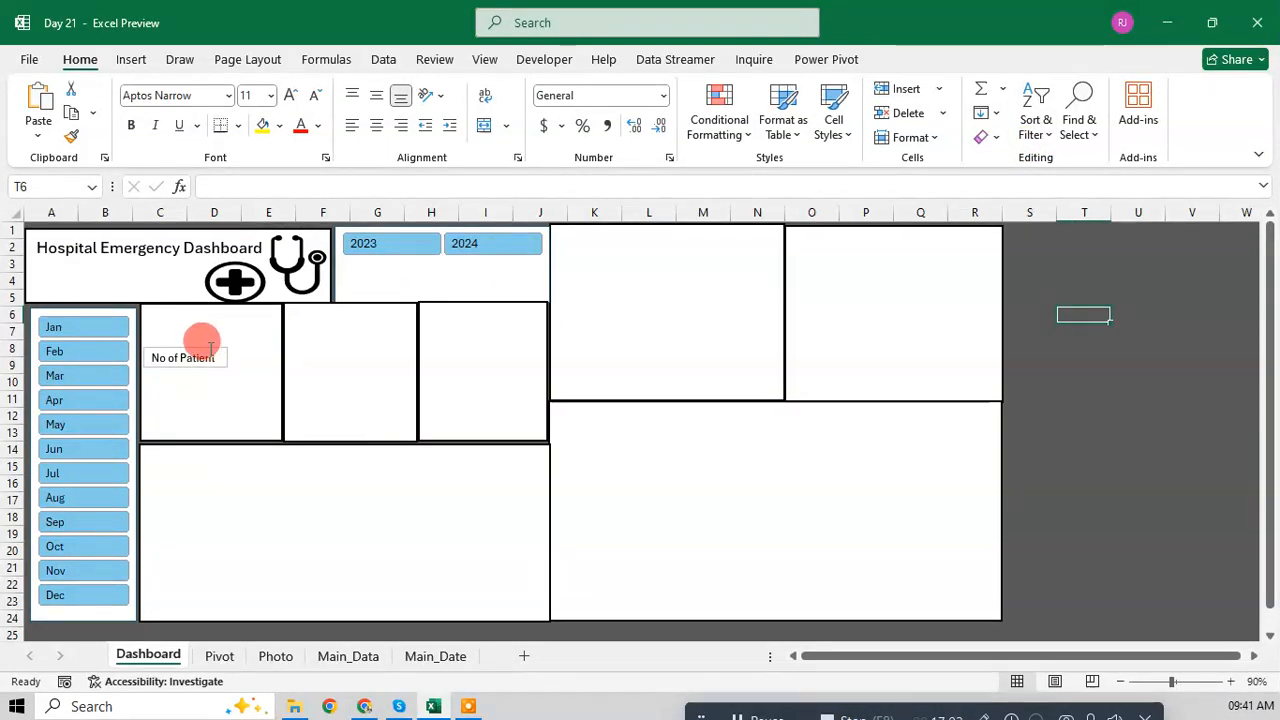
pyautogui.click(207, 347)
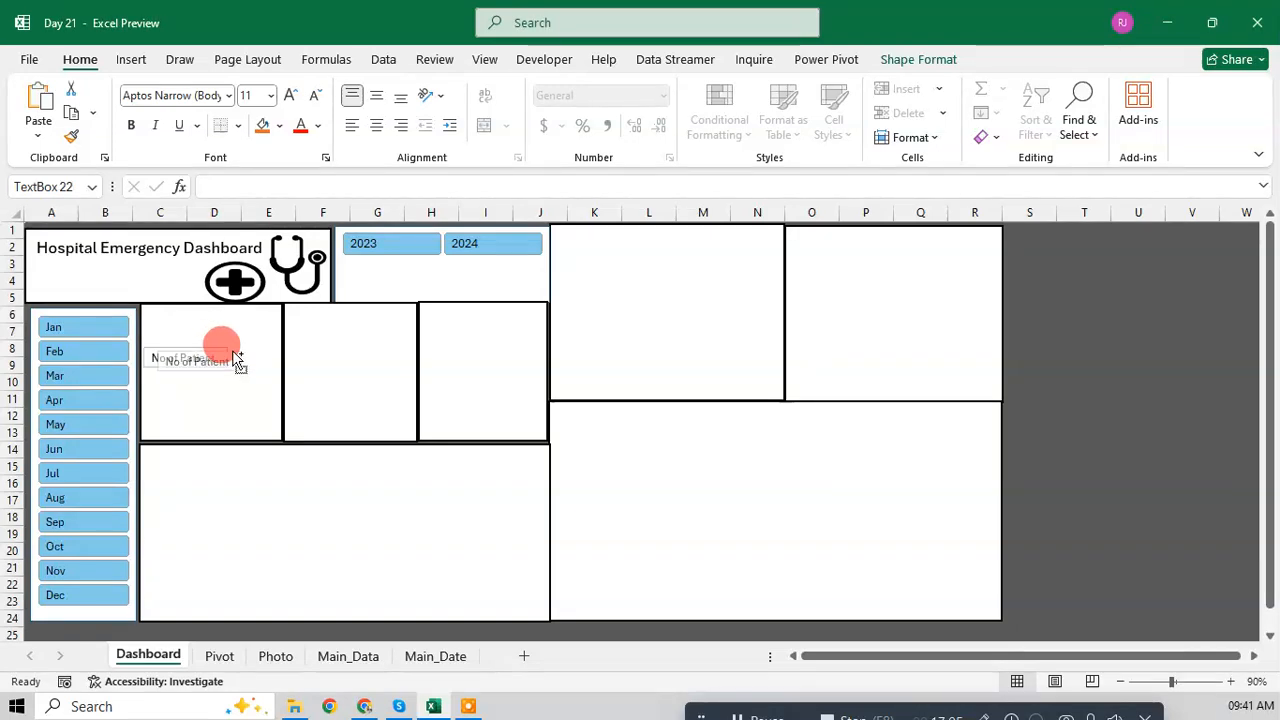
pyautogui.moveTo(305, 357); pyautogui.dragTo(280, 348)
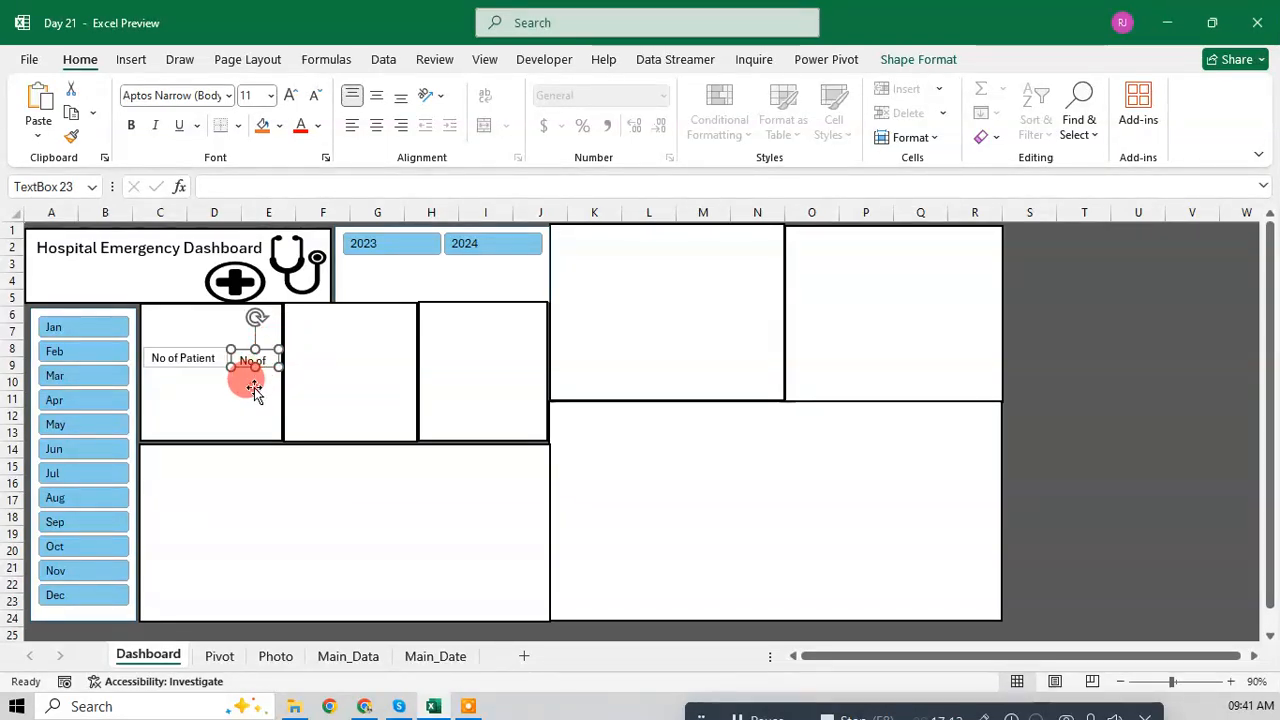
# Step: Locate the patient count in cell D5 of the Pivot sheet as the source for the copied text box in the first score card
pyautogui.click(254, 392)
pyautogui.click(254, 360)
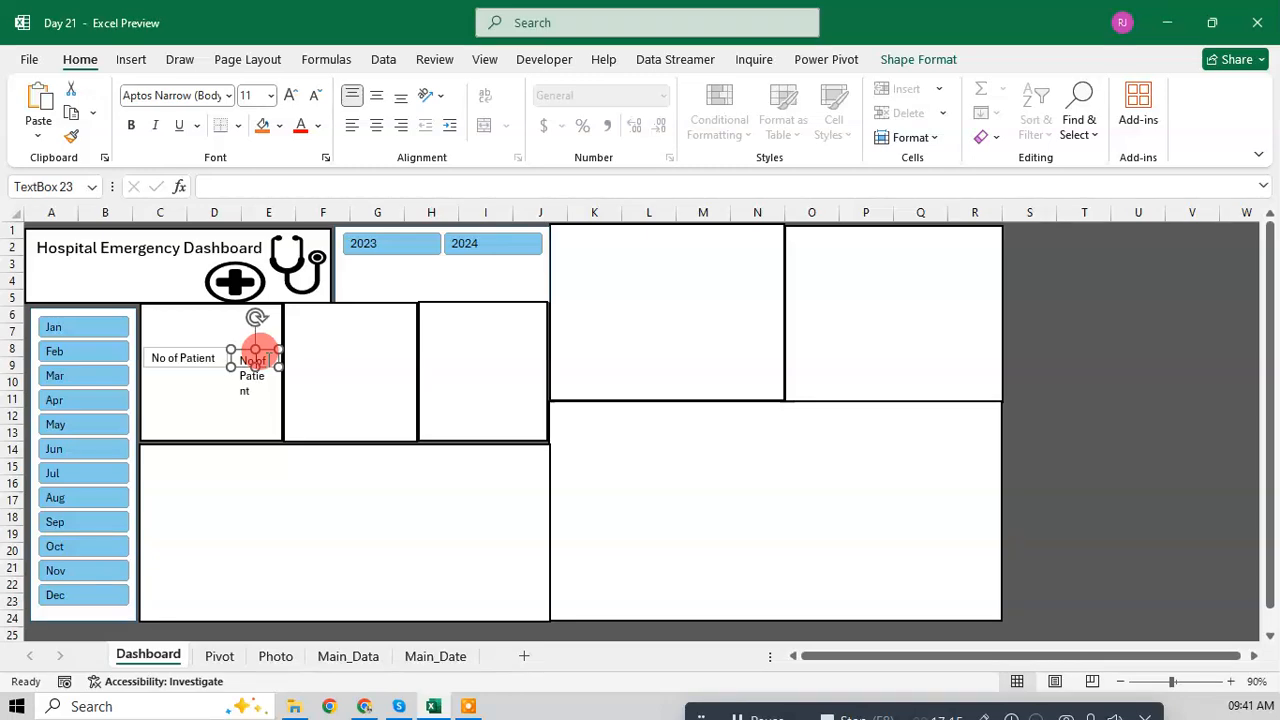
pyautogui.click(220, 656)
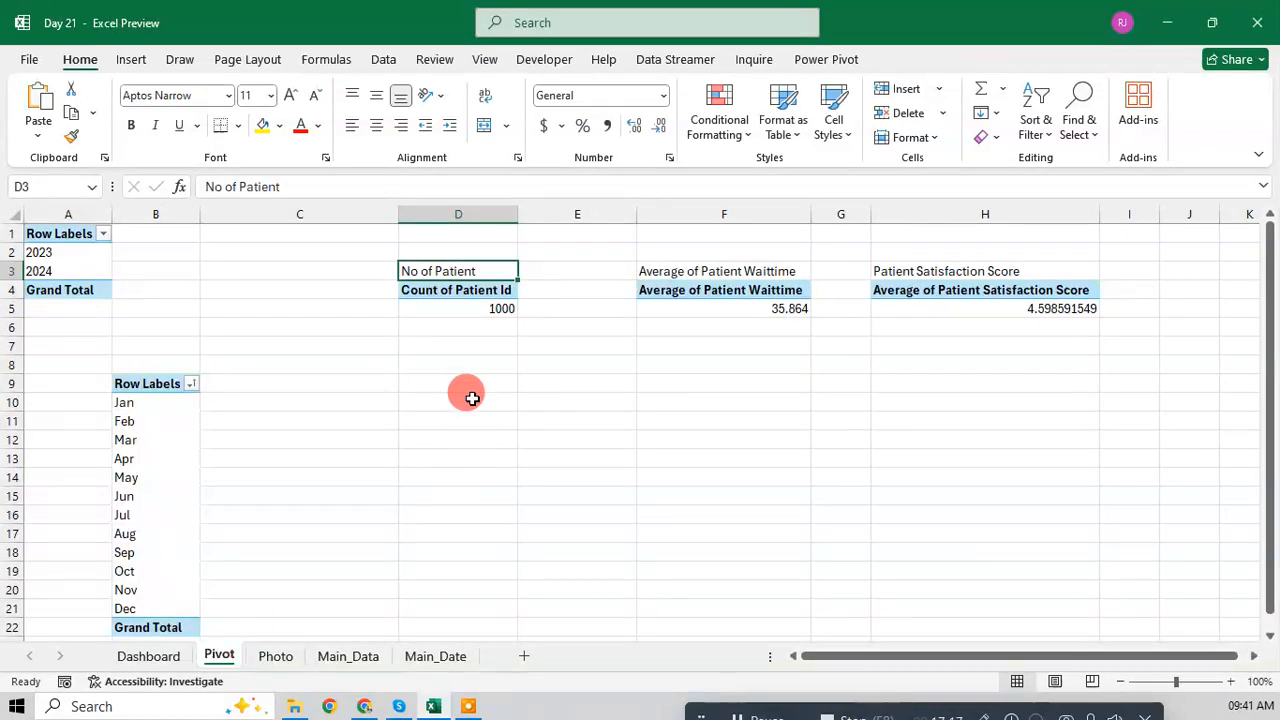
pyautogui.click(497, 305)
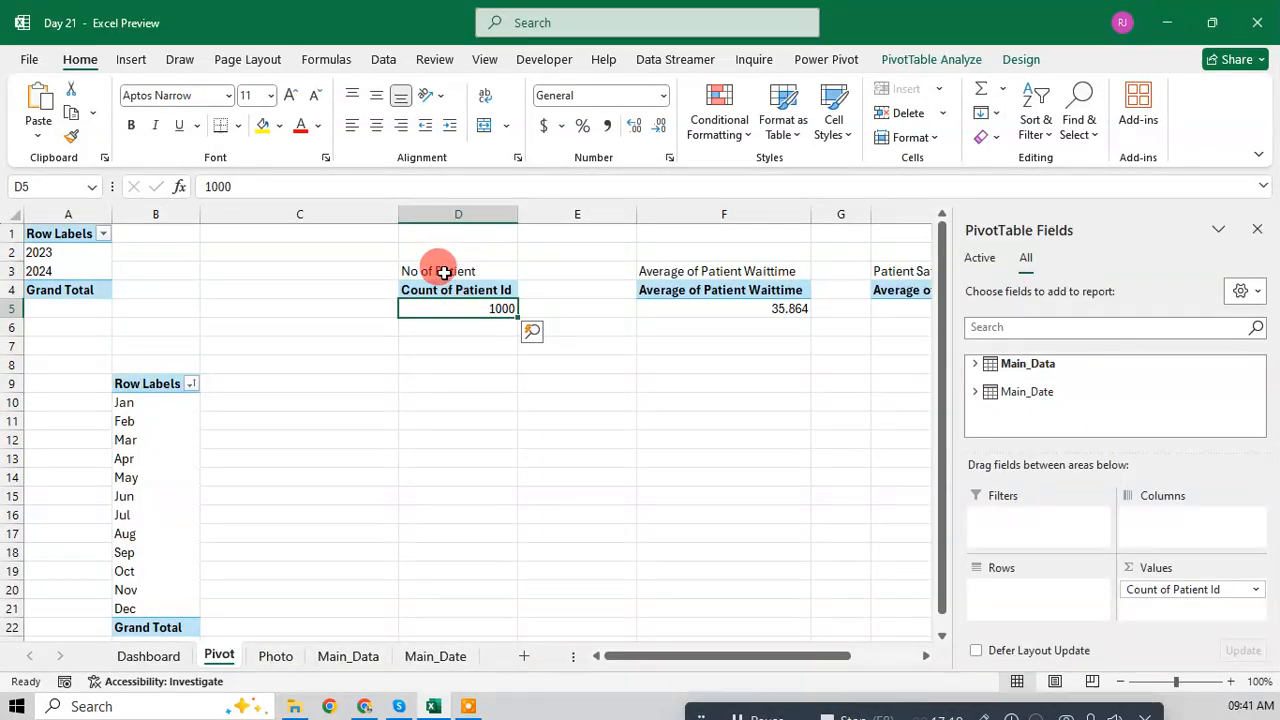
pyautogui.click(175, 662)
pyautogui.click(262, 365)
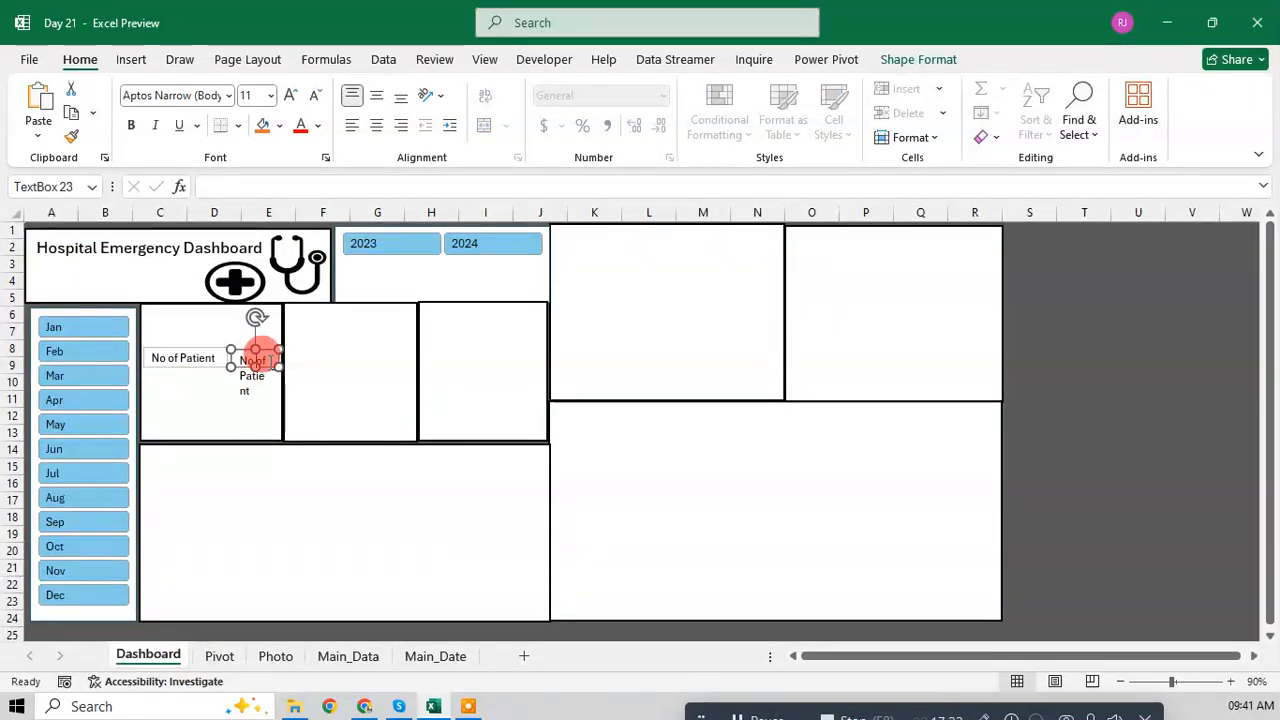
pyautogui.click(216, 655)
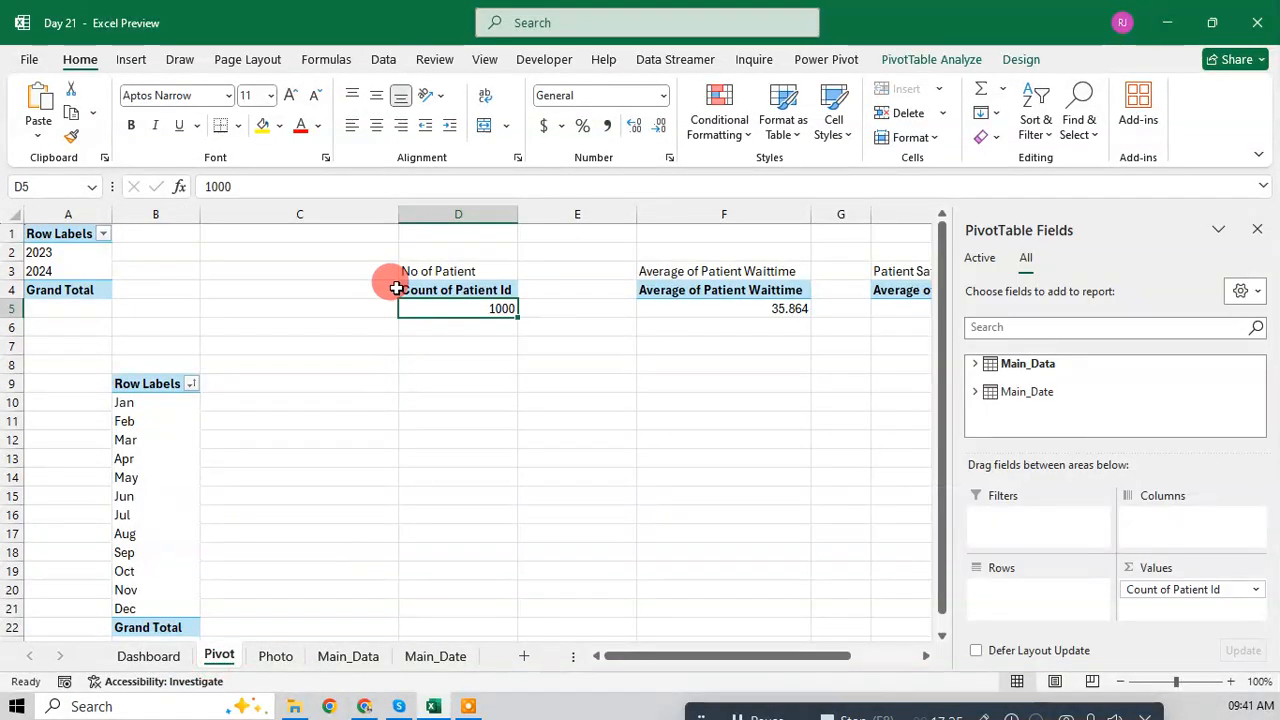
pyautogui.click(8, 308)
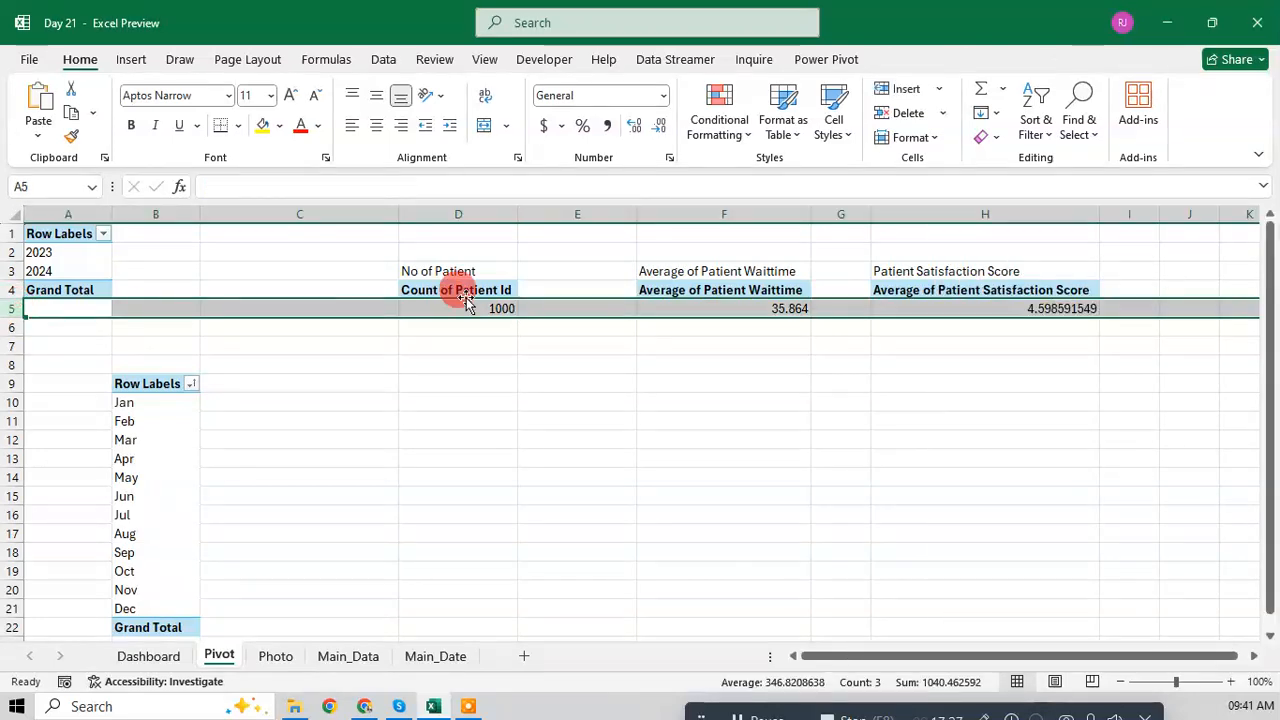
pyautogui.click(471, 307)
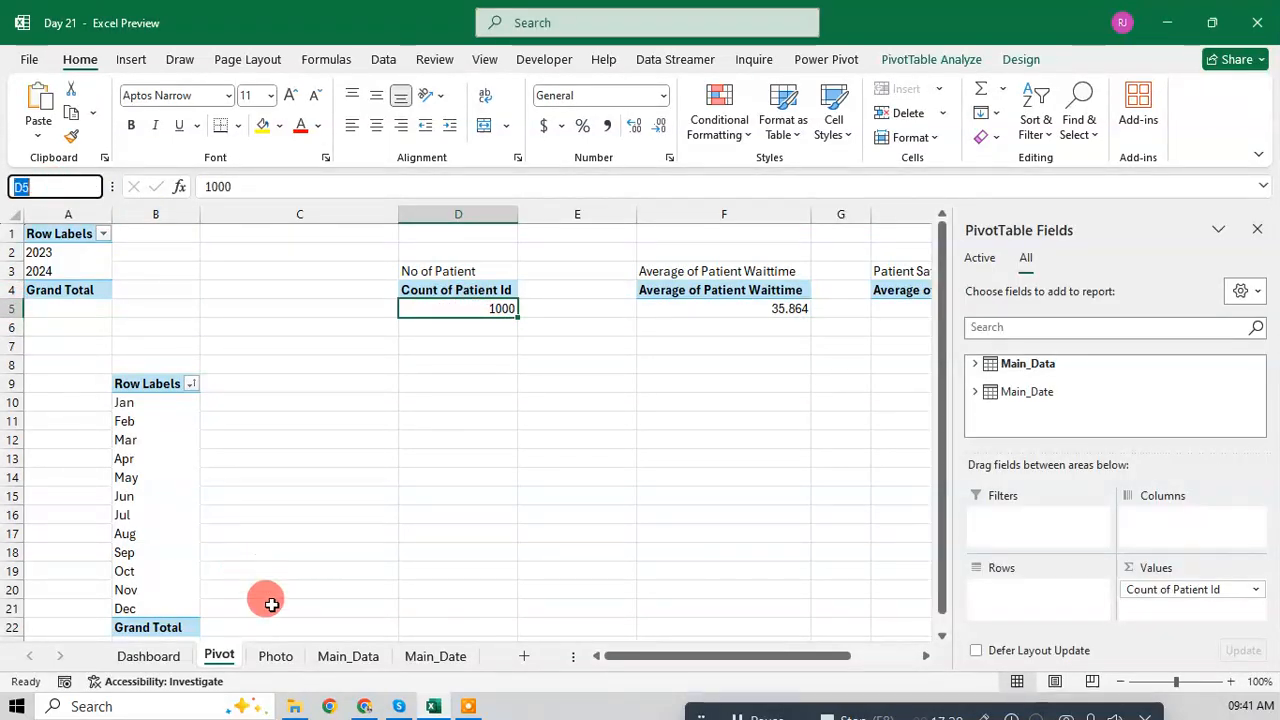
# Step: Clear the copied text box beside the No of Patient label on the Dashboard and link it to cell Pivot!D5
pyautogui.click(150, 656)
pyautogui.moveTo(267, 363); pyautogui.dragTo(240, 364)
pyautogui.press('BackSpace')
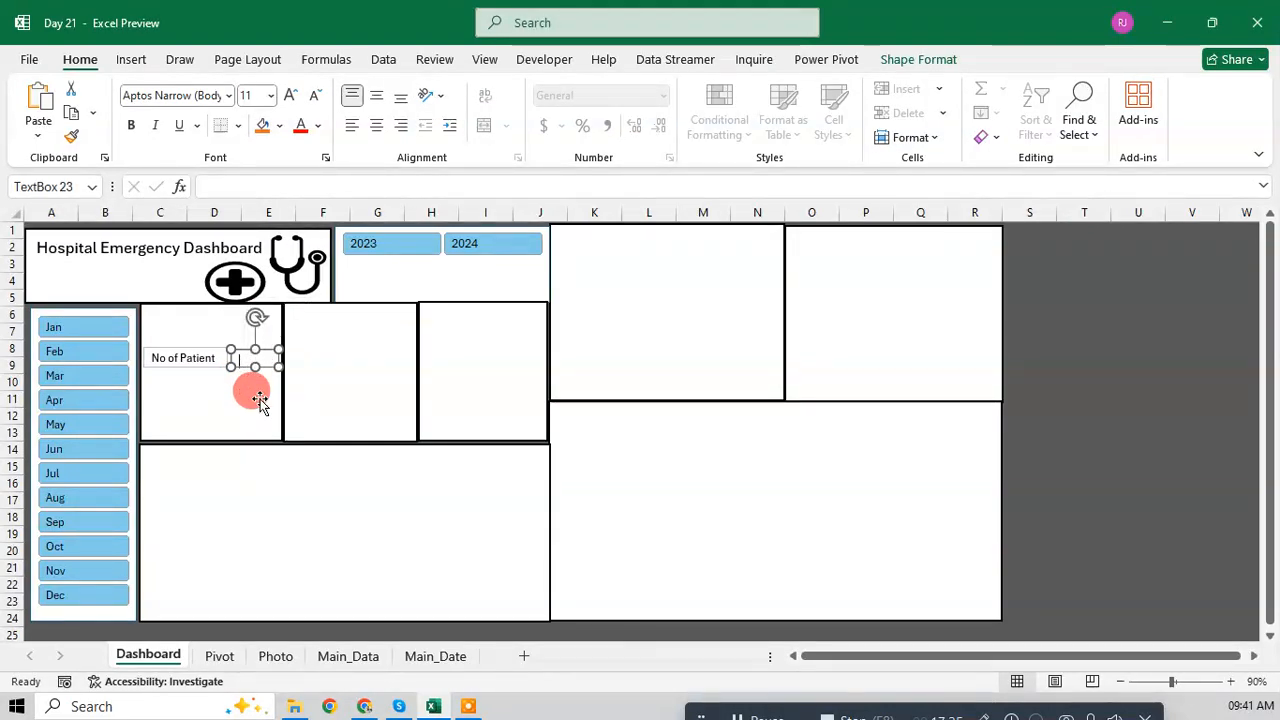
pyautogui.click(204, 187)
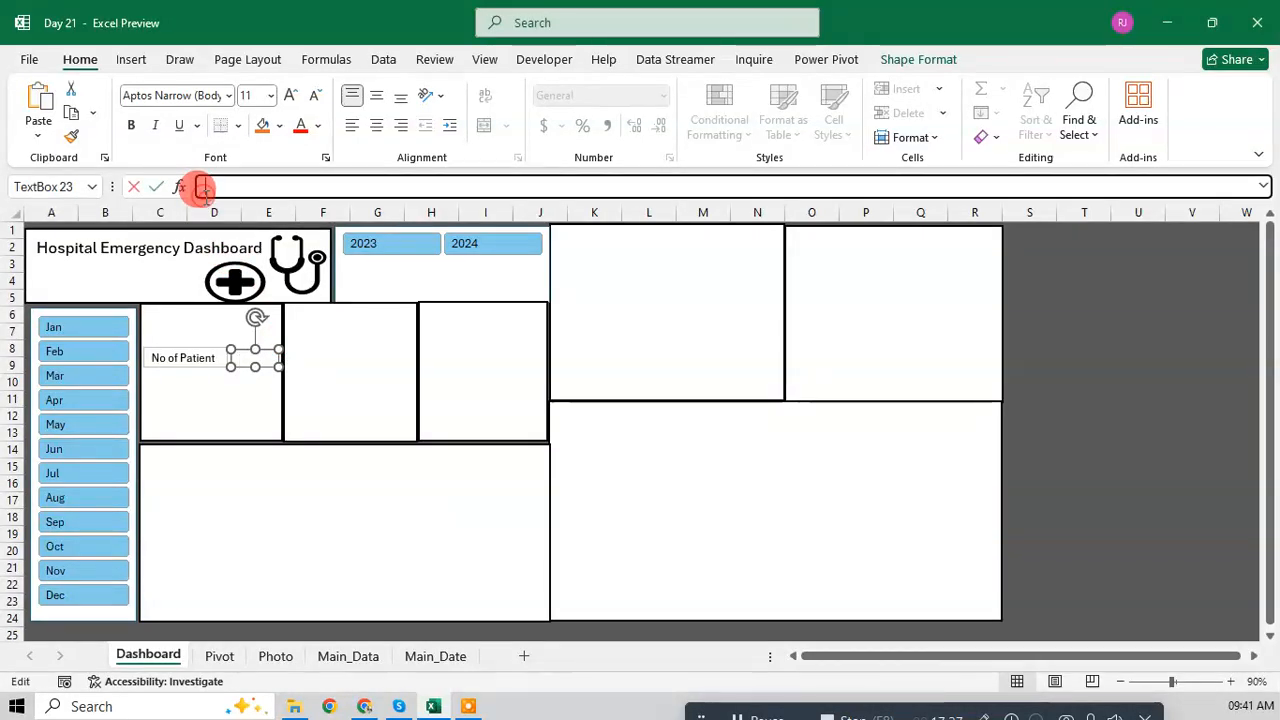
pyautogui.write('=')
pyautogui.click(219, 654)
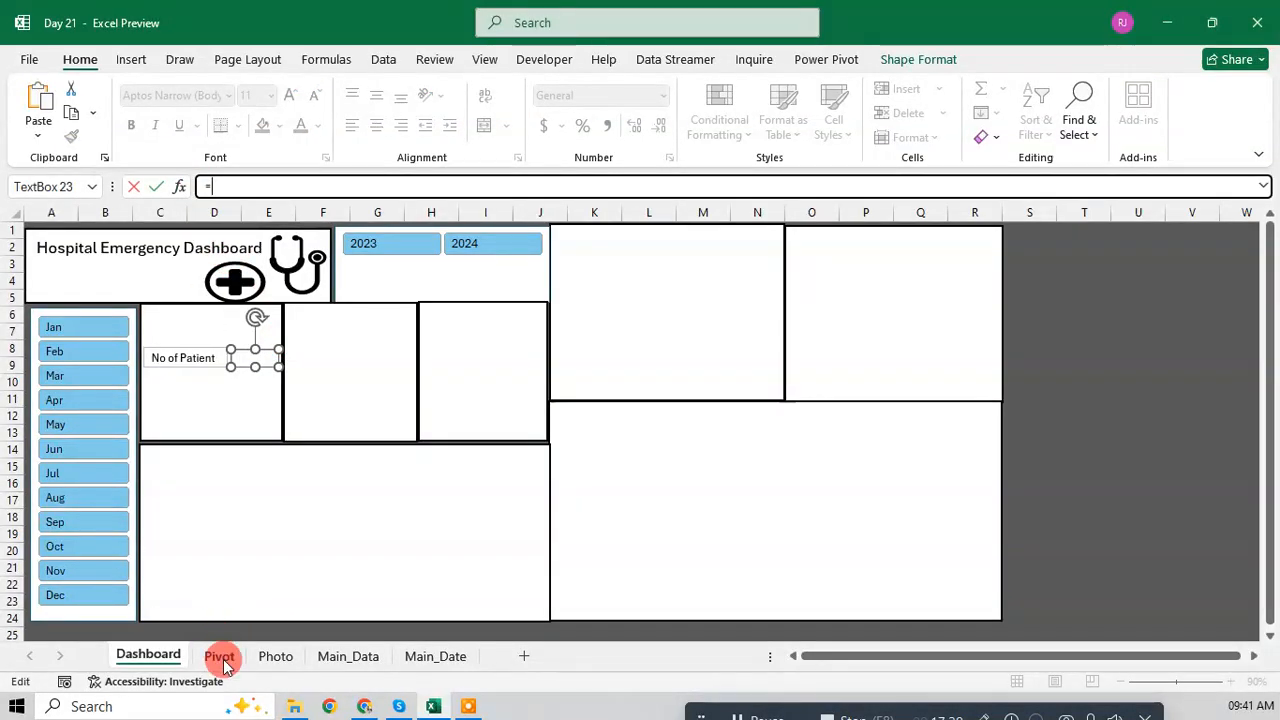
pyautogui.click(501, 306)
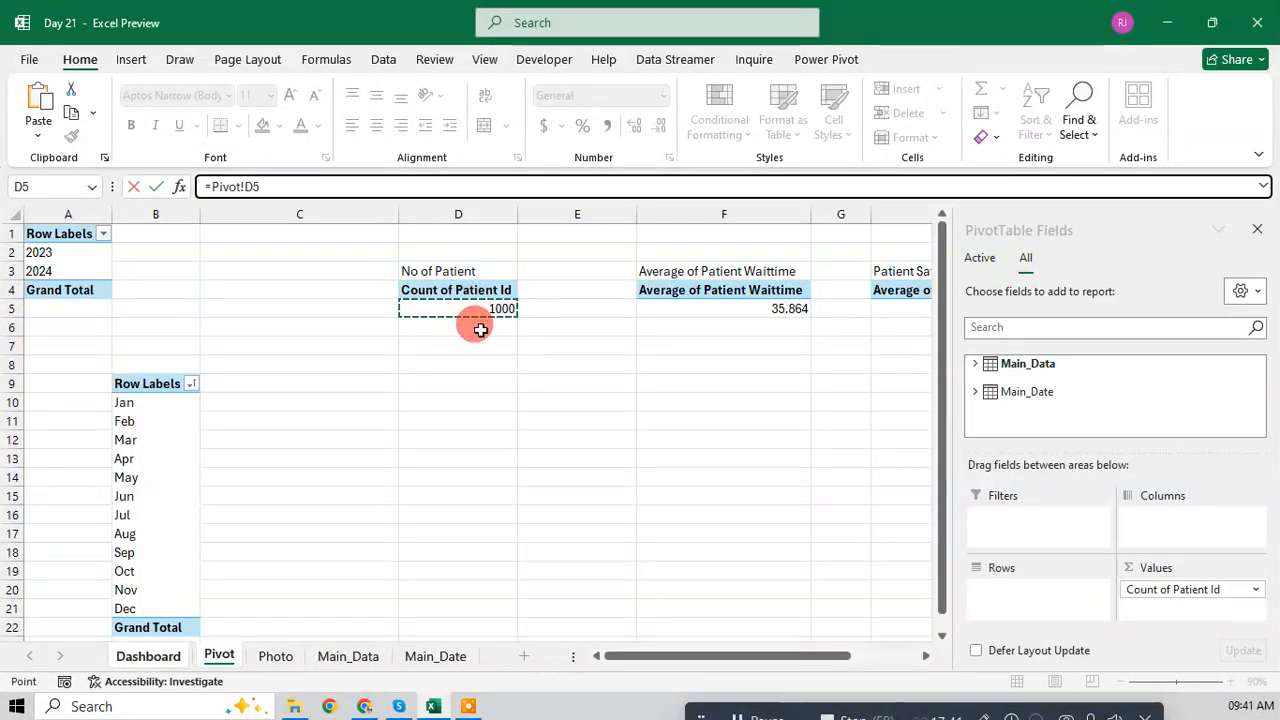
pyautogui.press('Return')
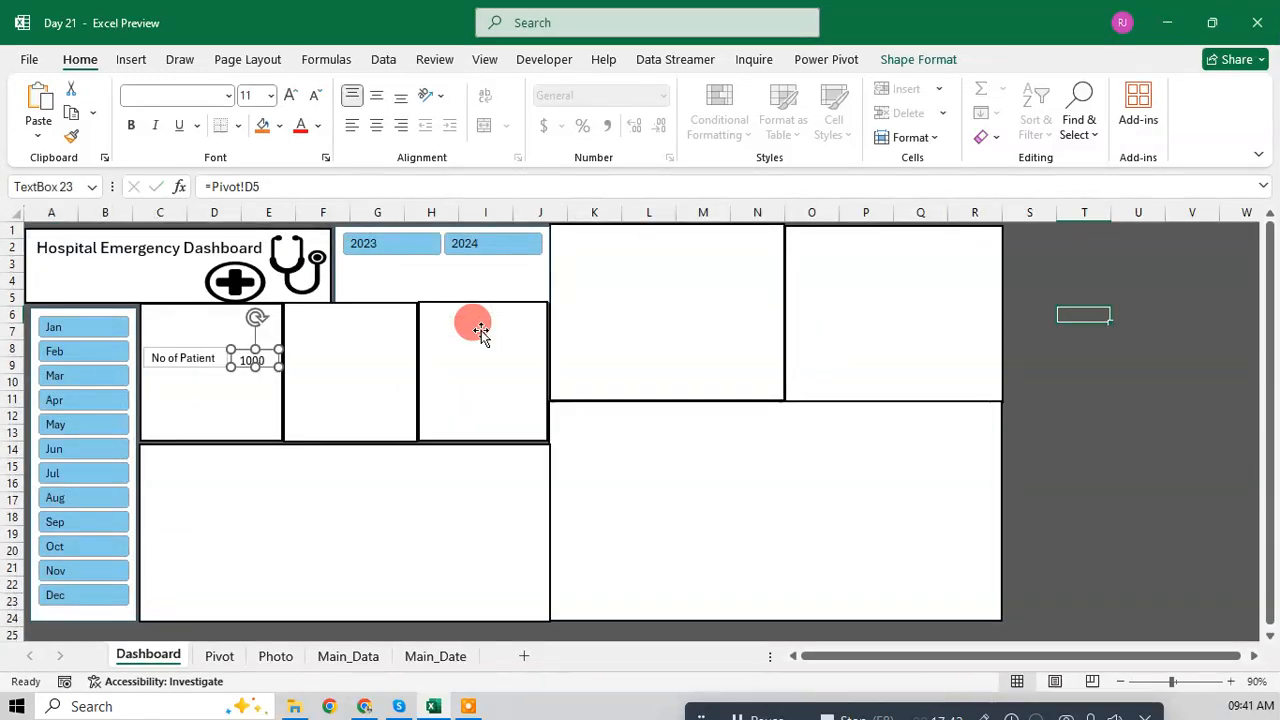
# Step: Turn on the Generate GetPivotData option for the Count of Patient Id PivotTable on the Pivot sheet
pyautogui.press('Escape')
pyautogui.click(219, 656)
pyautogui.click(440, 405)
pyautogui.click(508, 309)
pyautogui.click(965, 62)
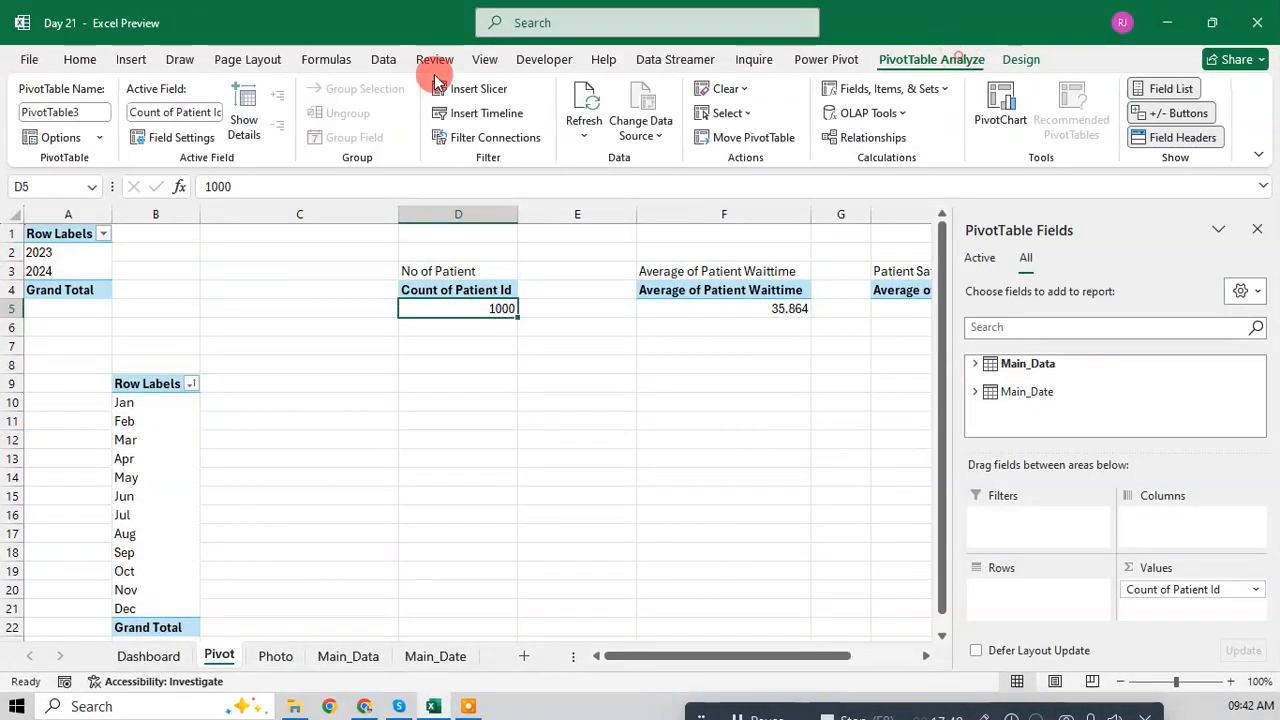
pyautogui.click(101, 138)
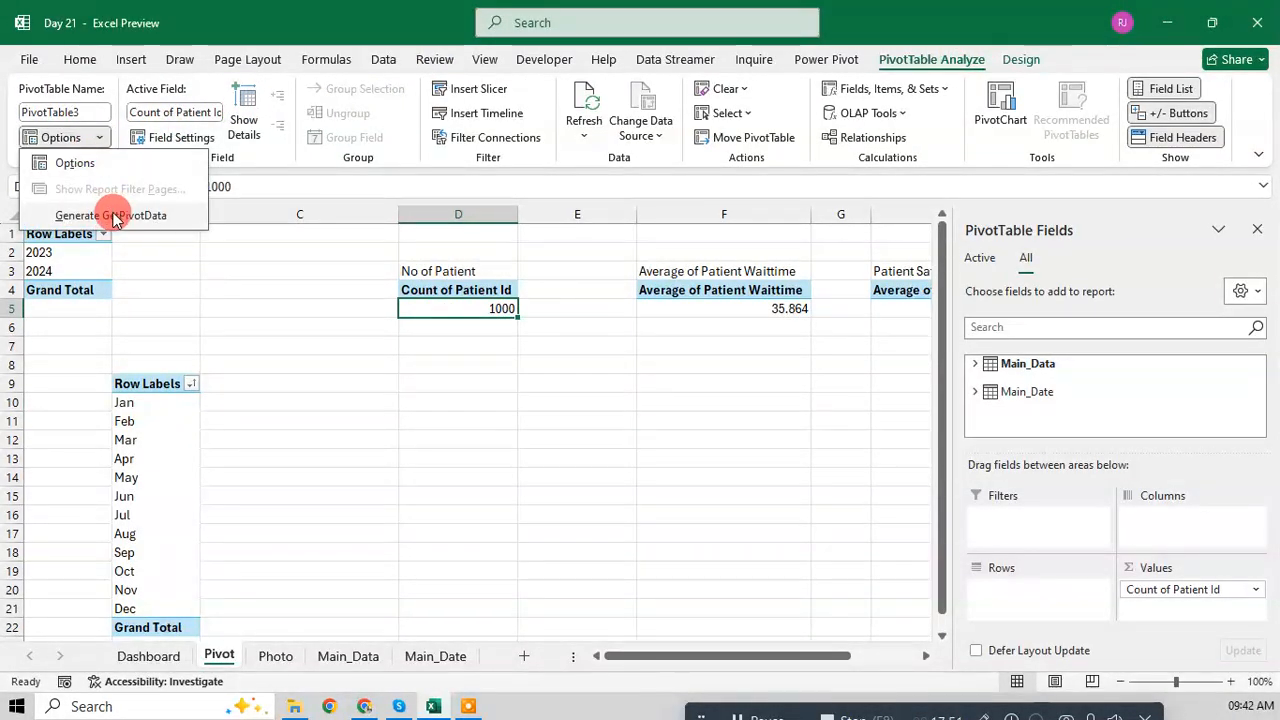
pyautogui.click(108, 206)
pyautogui.click(101, 138)
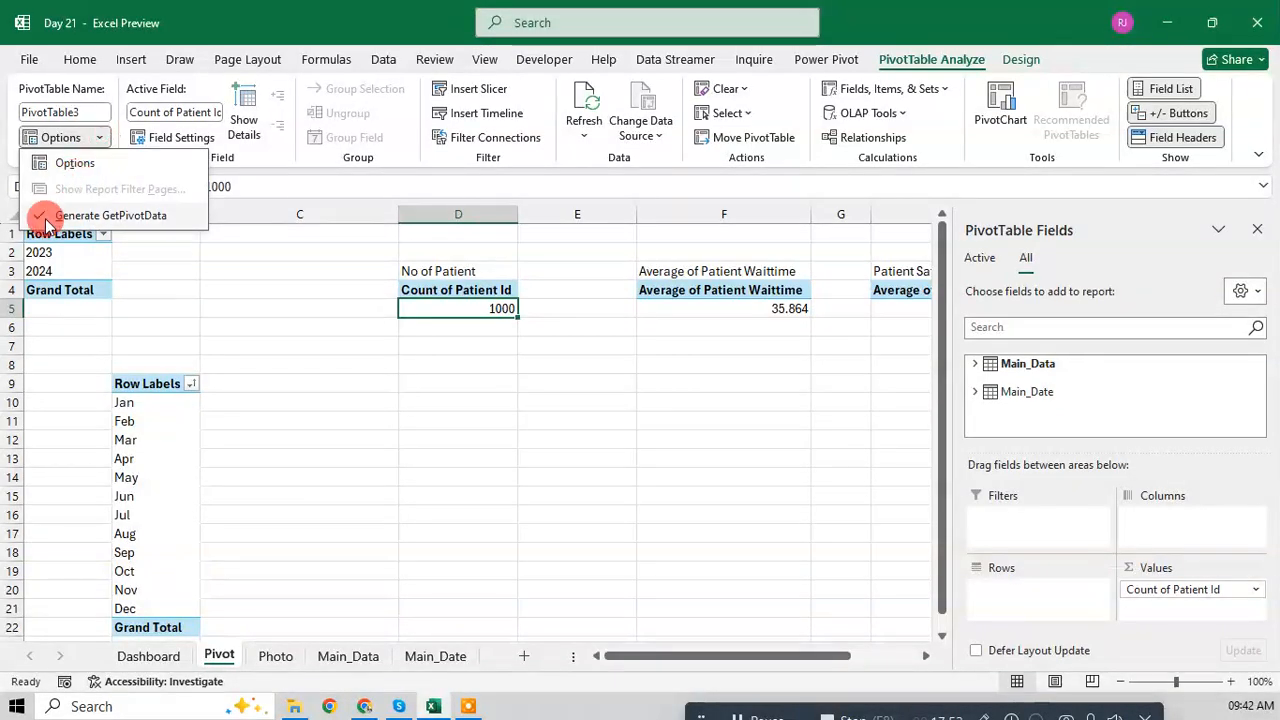
pyautogui.click(106, 210)
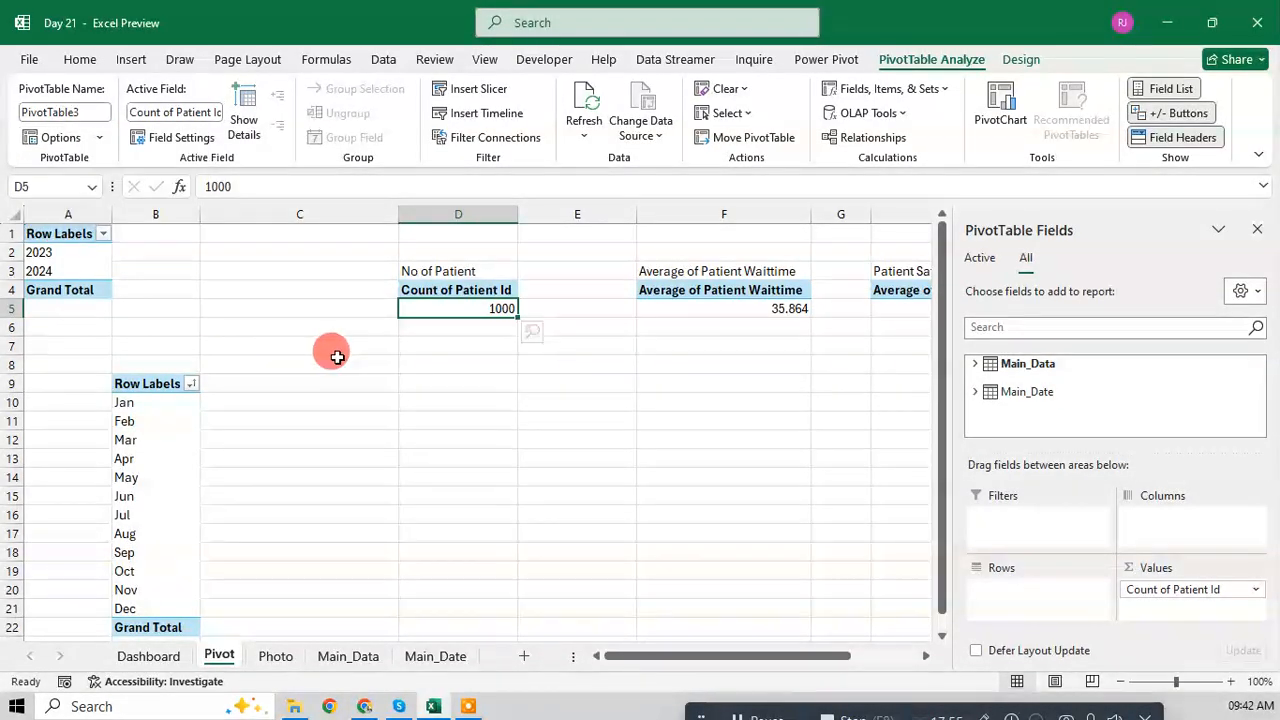
# Step: Remove the Pivot!D5 link from the Dashboard's value text box and clear its contents
pyautogui.click(148, 656)
pyautogui.click(252, 359)
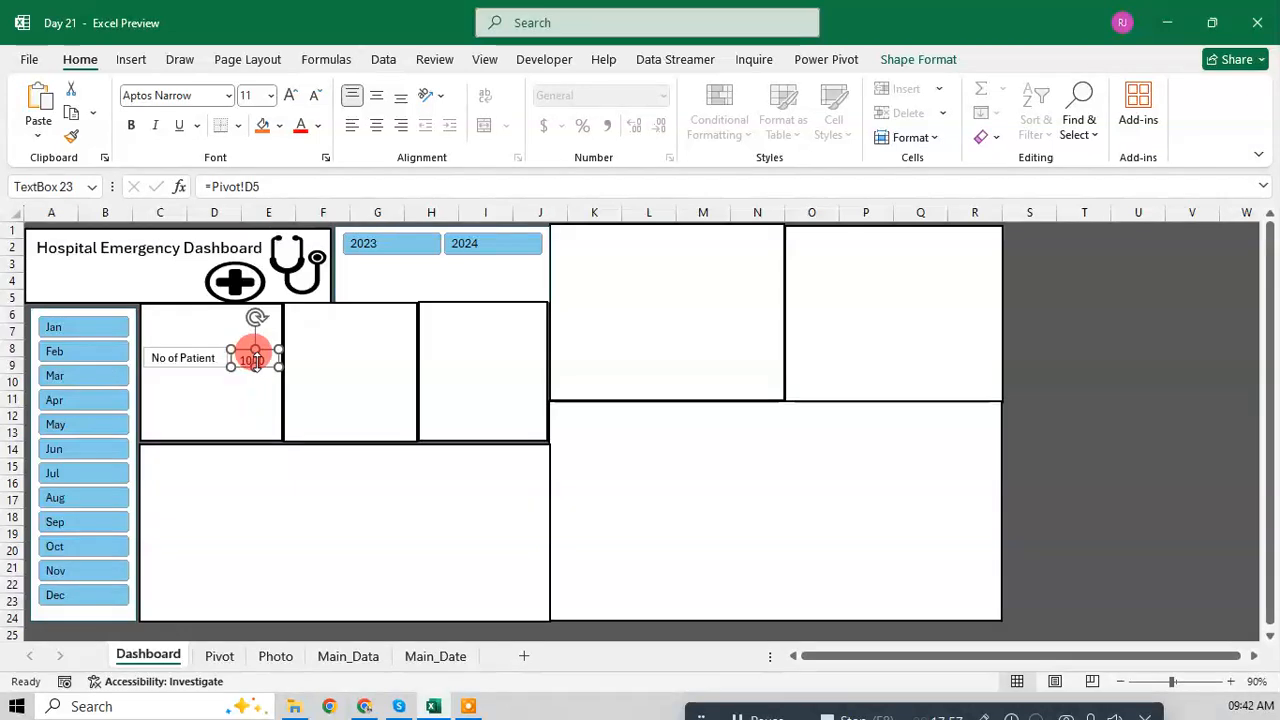
pyautogui.moveTo(288, 186); pyautogui.dragTo(177, 181)
pyautogui.press('BackSpace')
pyautogui.press('Return')
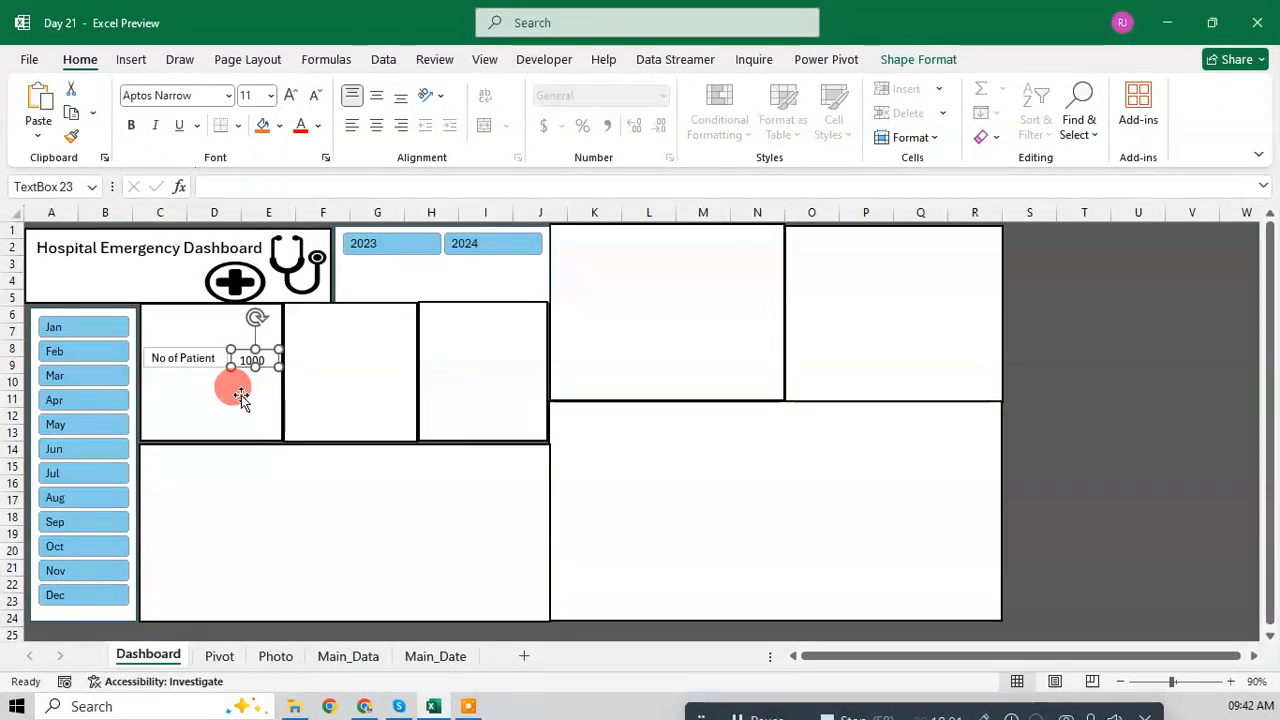
pyautogui.click(236, 390)
pyautogui.click(248, 360)
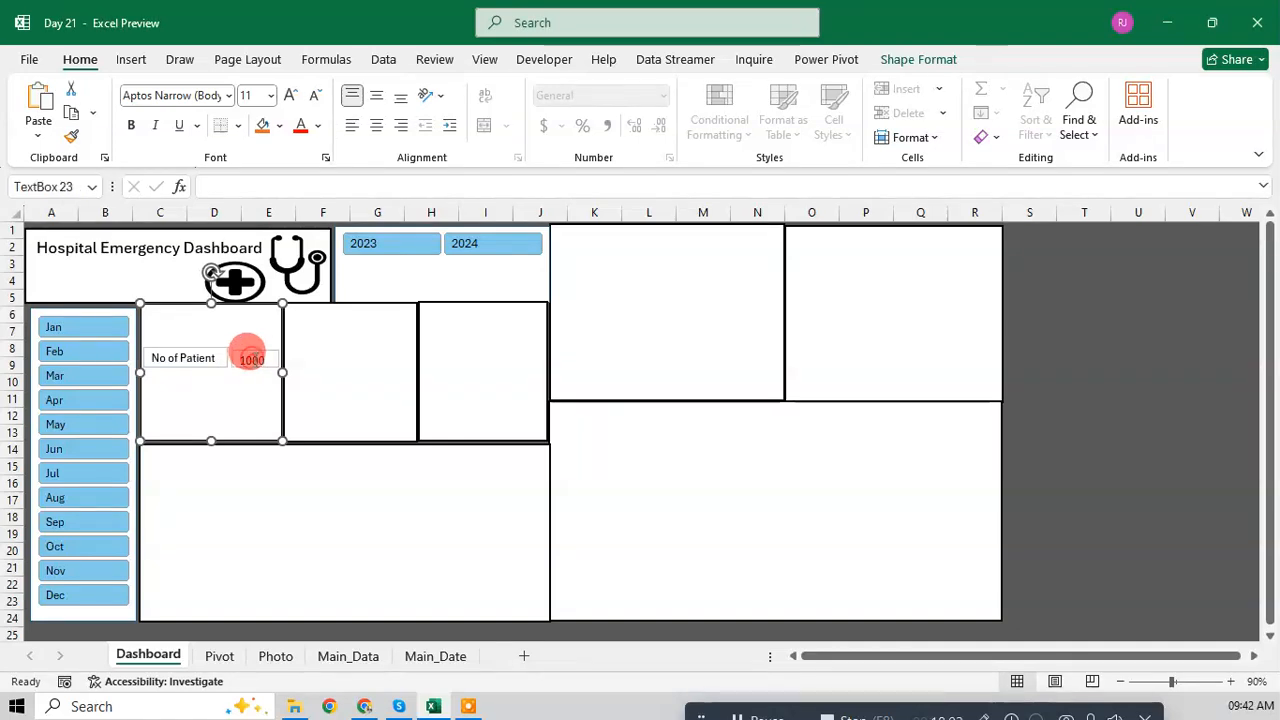
pyautogui.press('BackSpace')
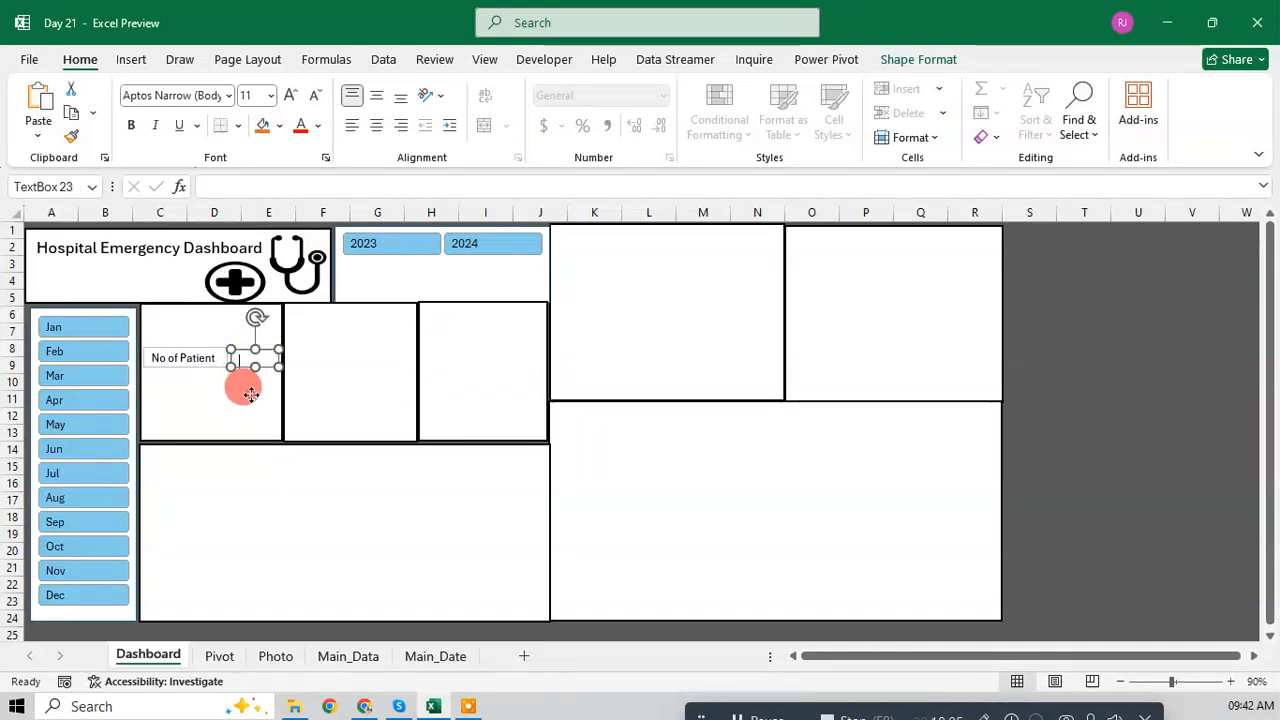
# Step: Try to link the empty value text box to Pivot cell D5 with a GETPIVOTDATA formula for Count of Patient Id
pyautogui.click(253, 360)
pyautogui.click(245, 357)
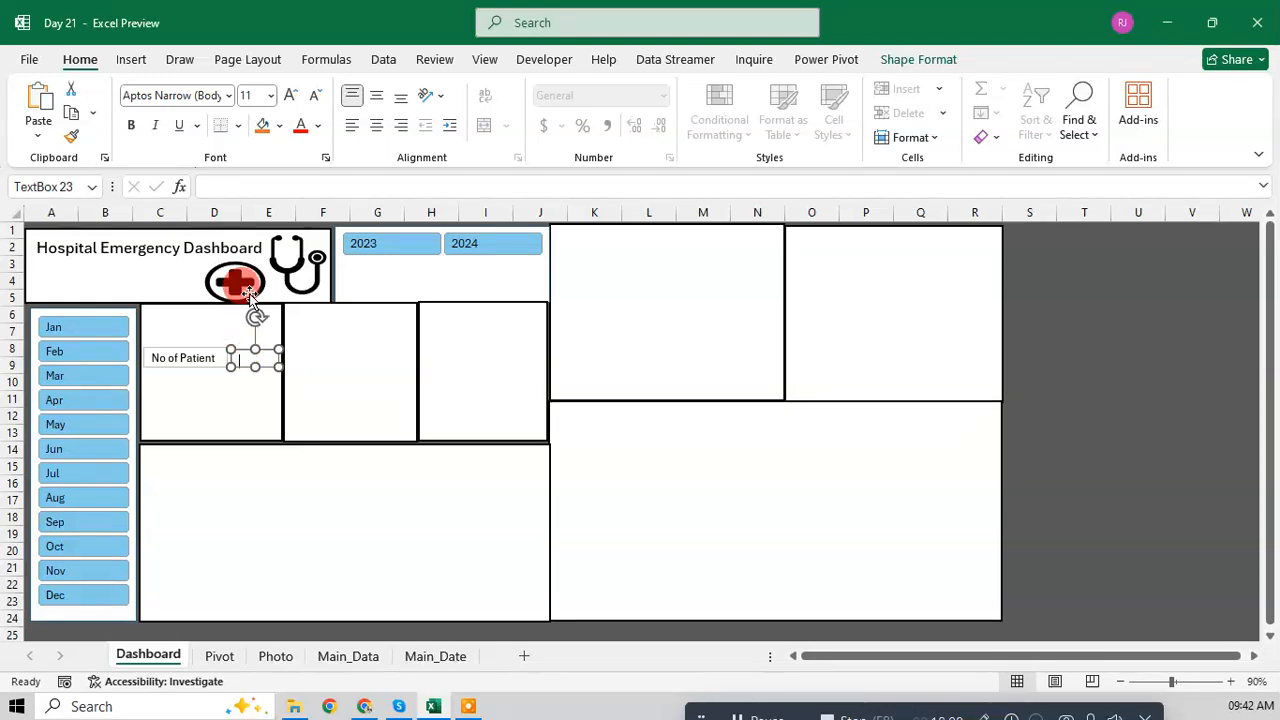
pyautogui.click(225, 183)
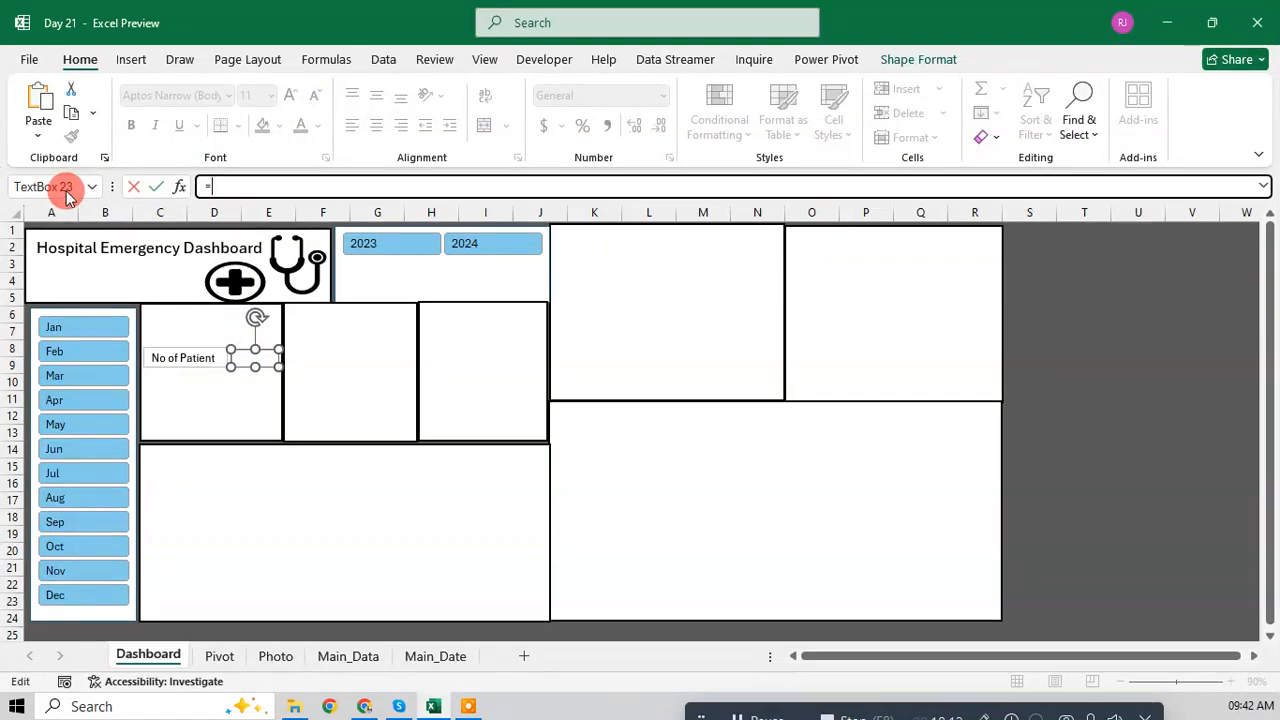
pyautogui.click(219, 656)
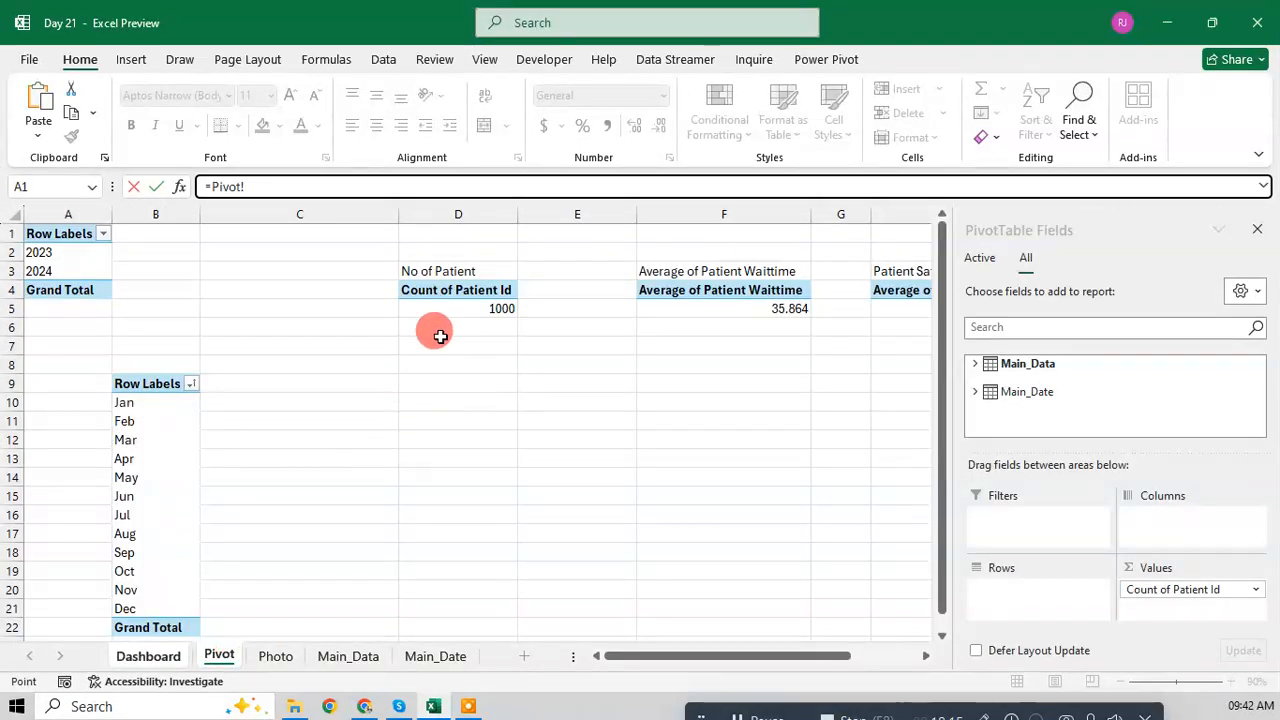
pyautogui.click(457, 307)
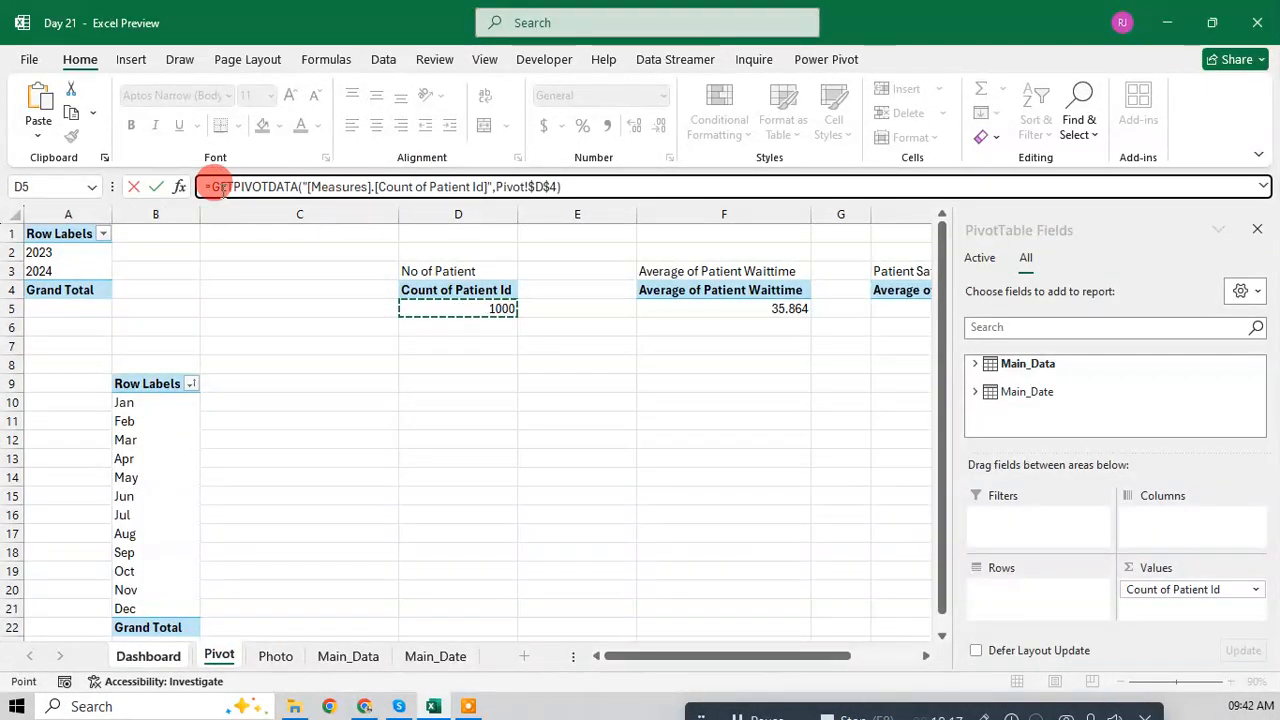
pyautogui.press('Return')
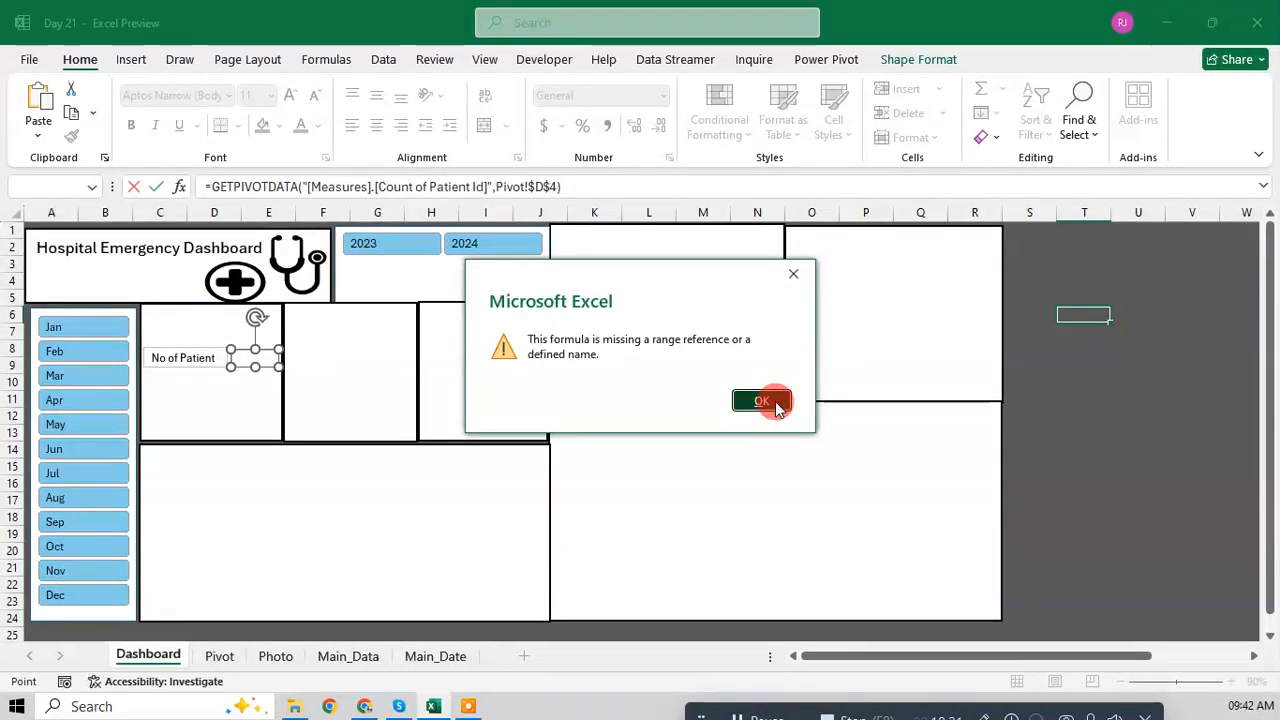
pyautogui.click(762, 401)
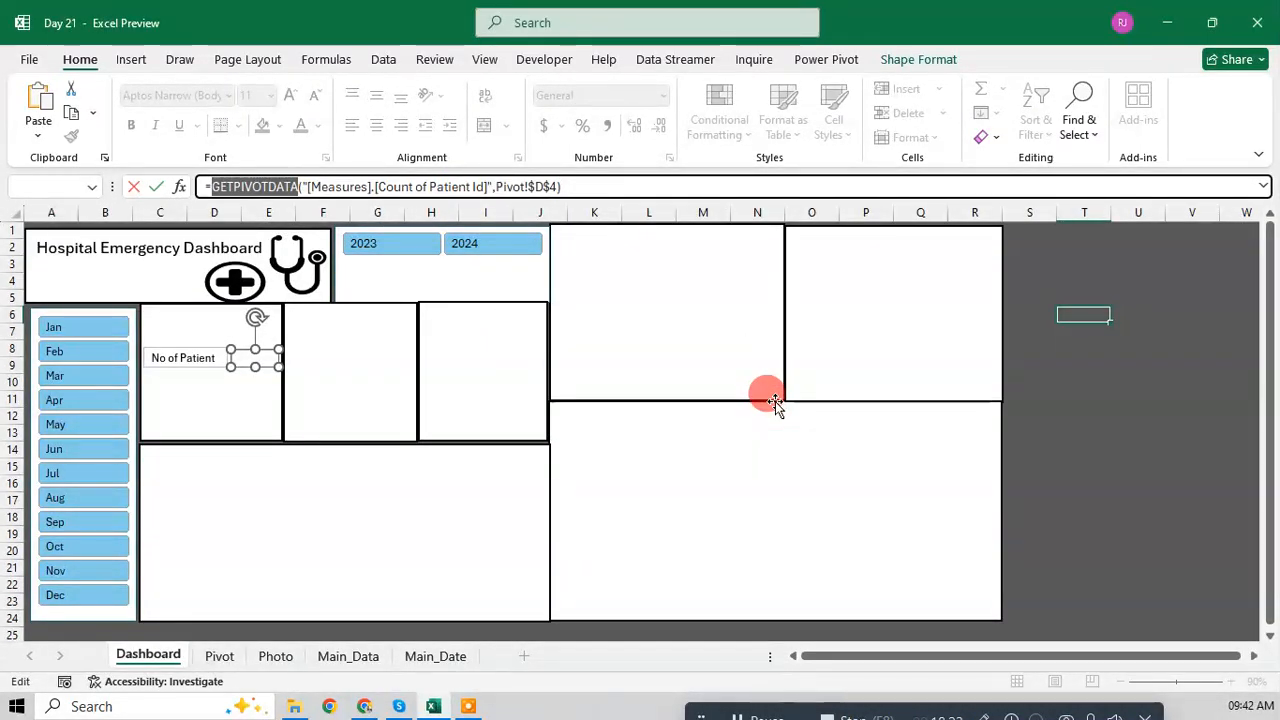
pyautogui.press('Escape')
# Step: Turn off the Generate GetPivotData option for the Count of Patient Id PivotTable
pyautogui.click(220, 656)
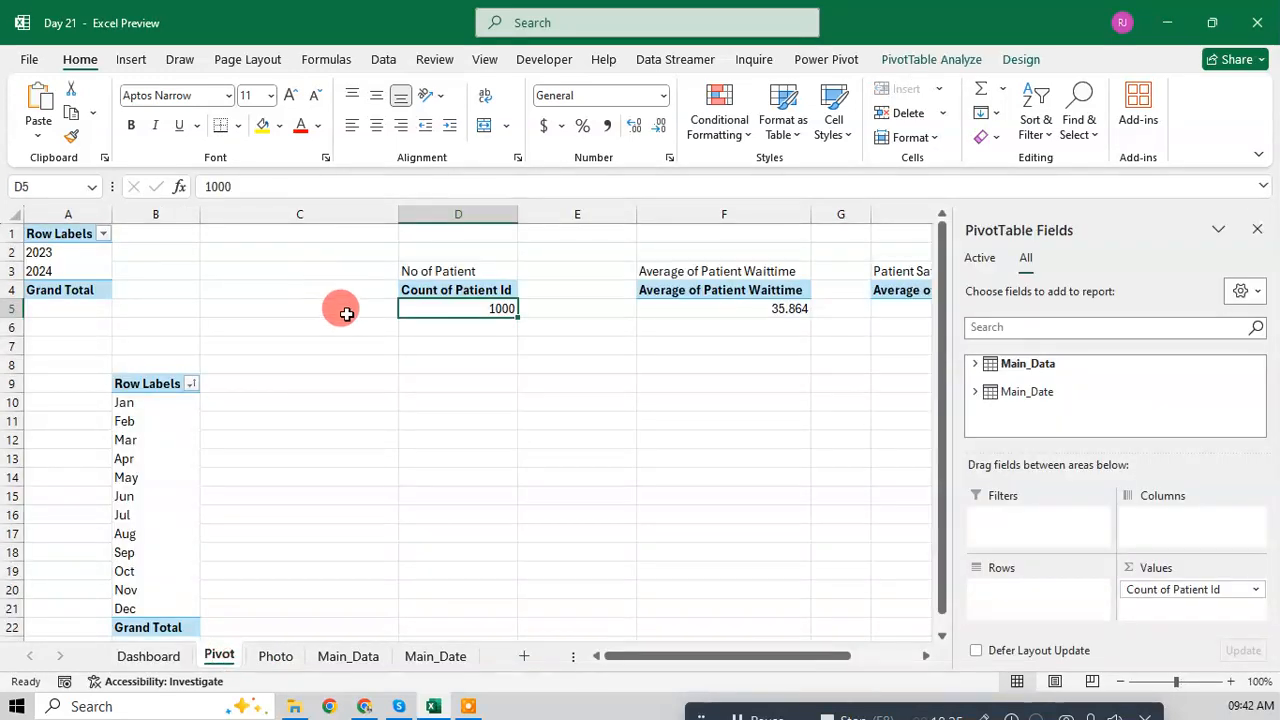
pyautogui.click(935, 59)
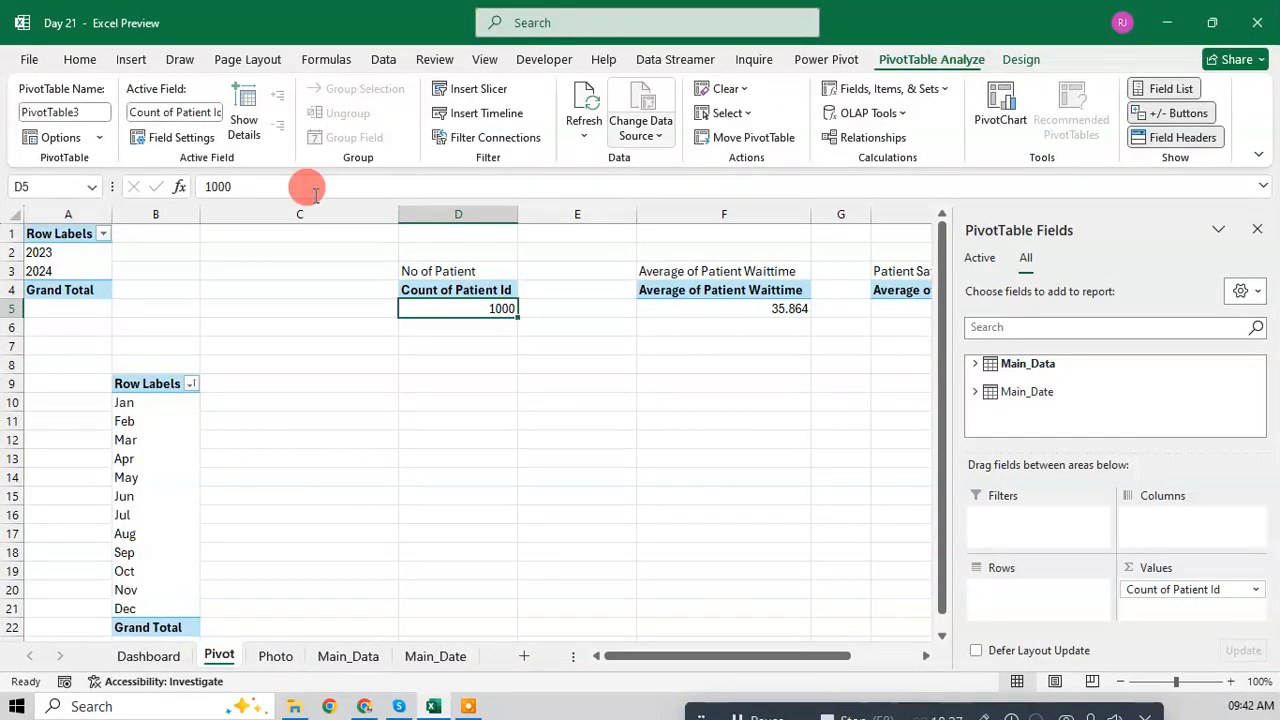
pyautogui.click(101, 138)
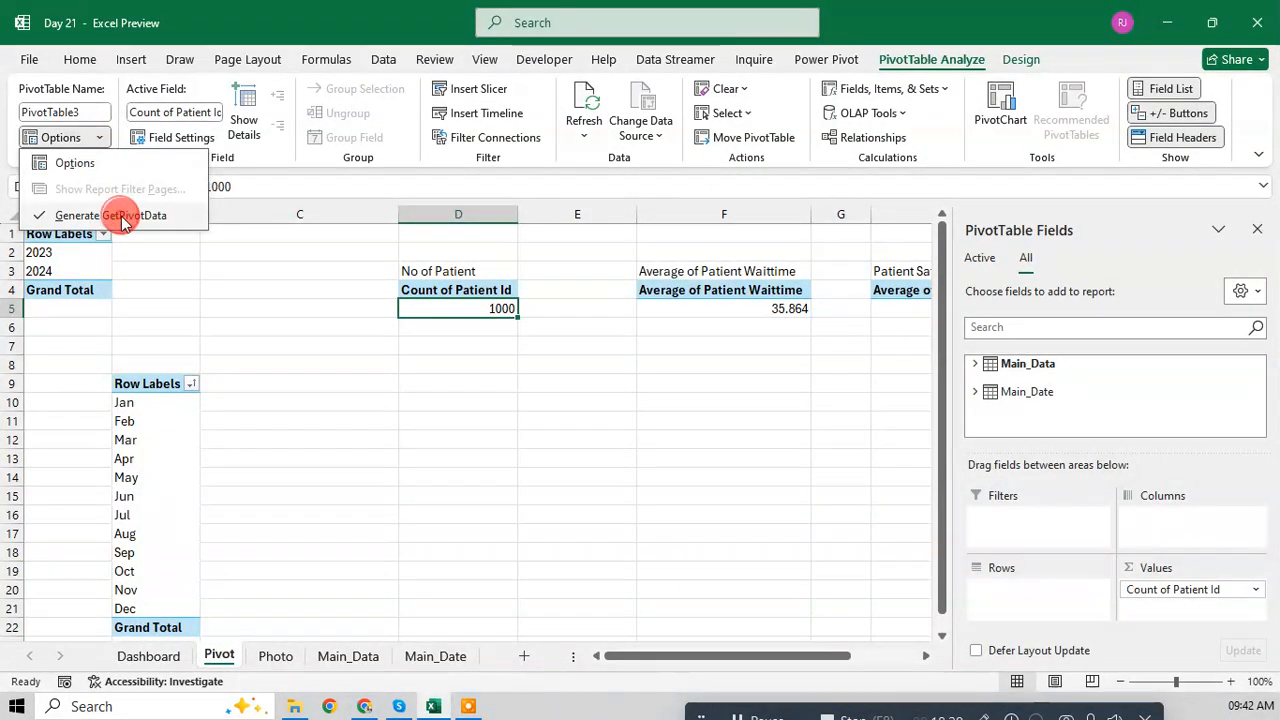
pyautogui.click(122, 218)
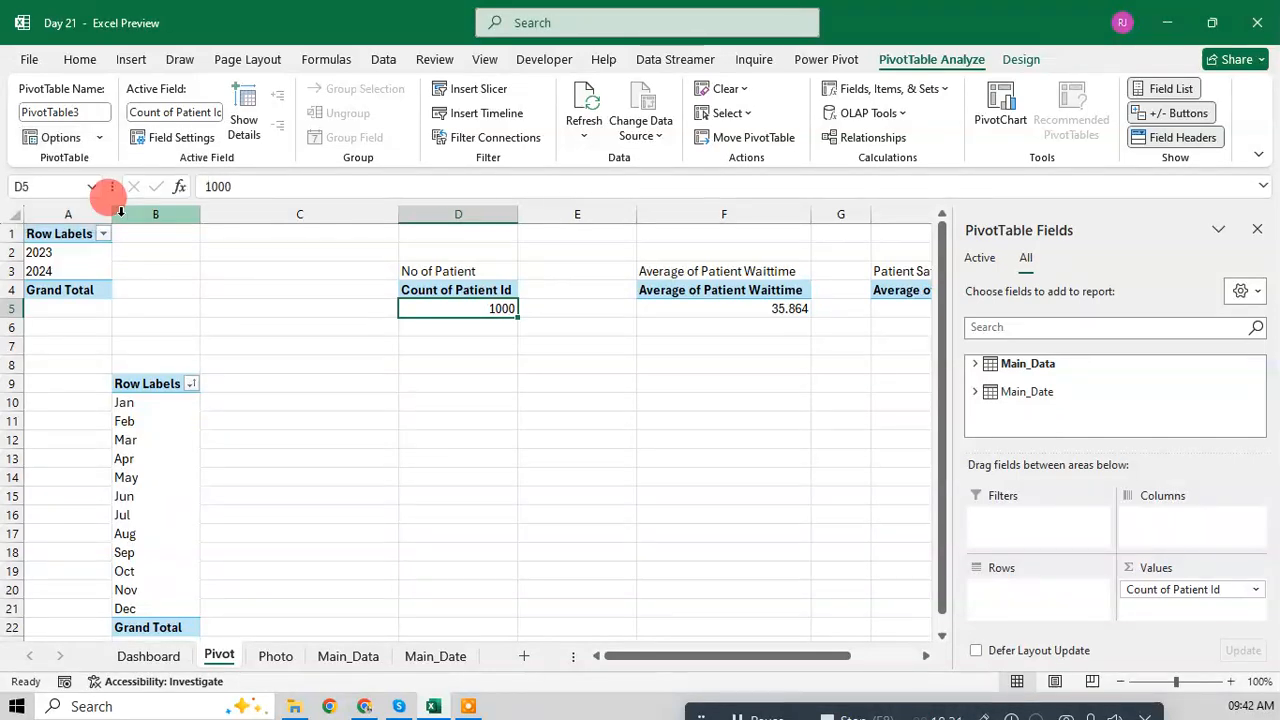
pyautogui.click(96, 137)
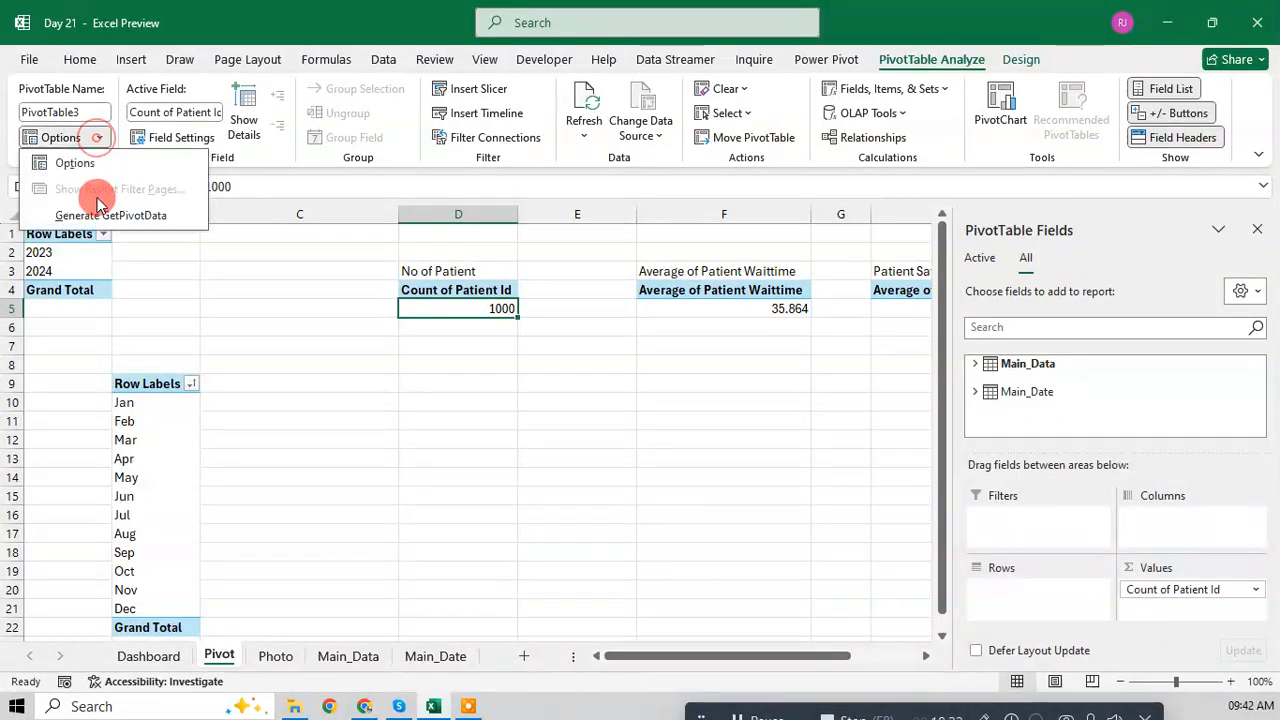
pyautogui.click(99, 218)
# Step: Link the Dashboard's empty value text box beside the No of Patient label to Pivot cell D5
pyautogui.click(147, 652)
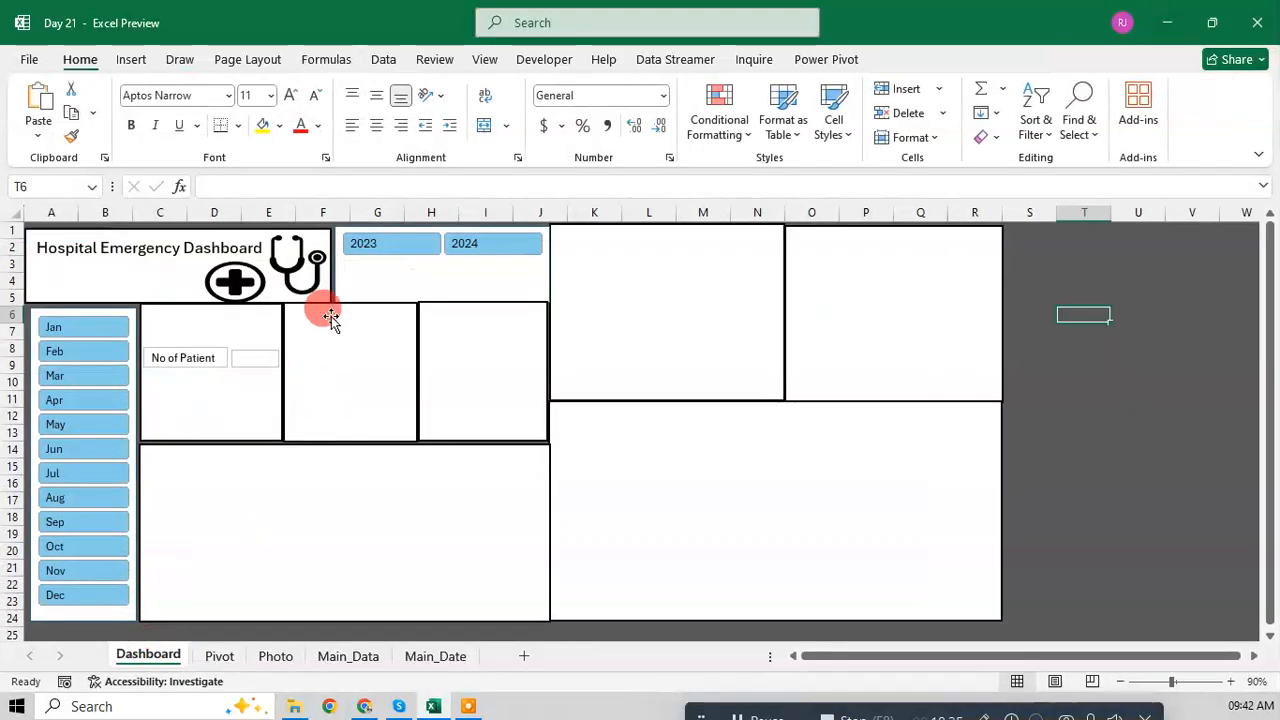
pyautogui.click(245, 354)
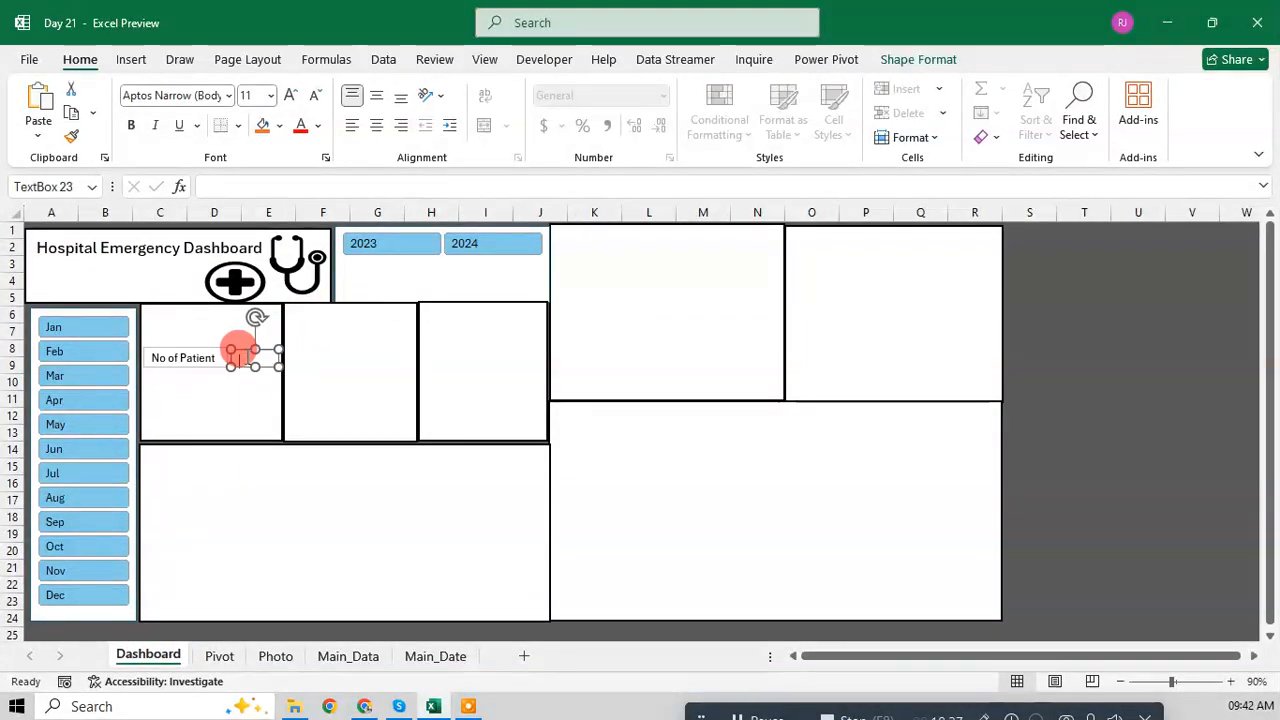
pyautogui.click(230, 186)
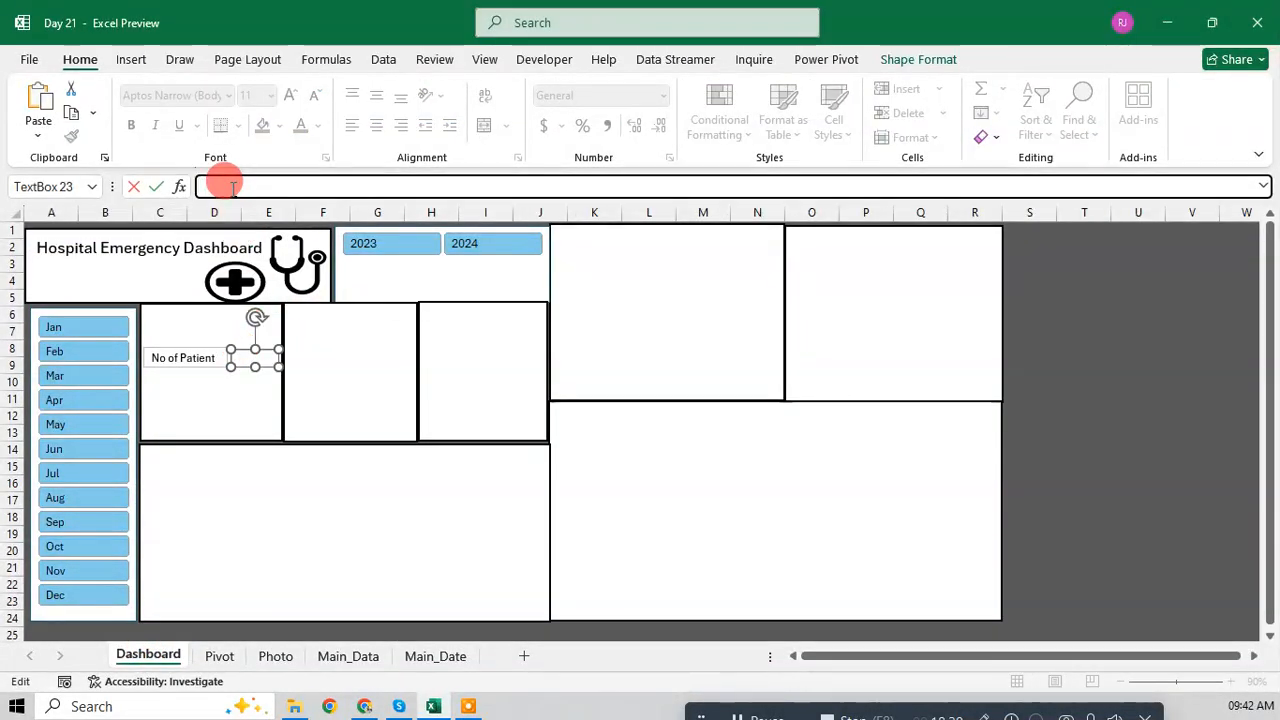
pyautogui.write('=')
pyautogui.click(222, 655)
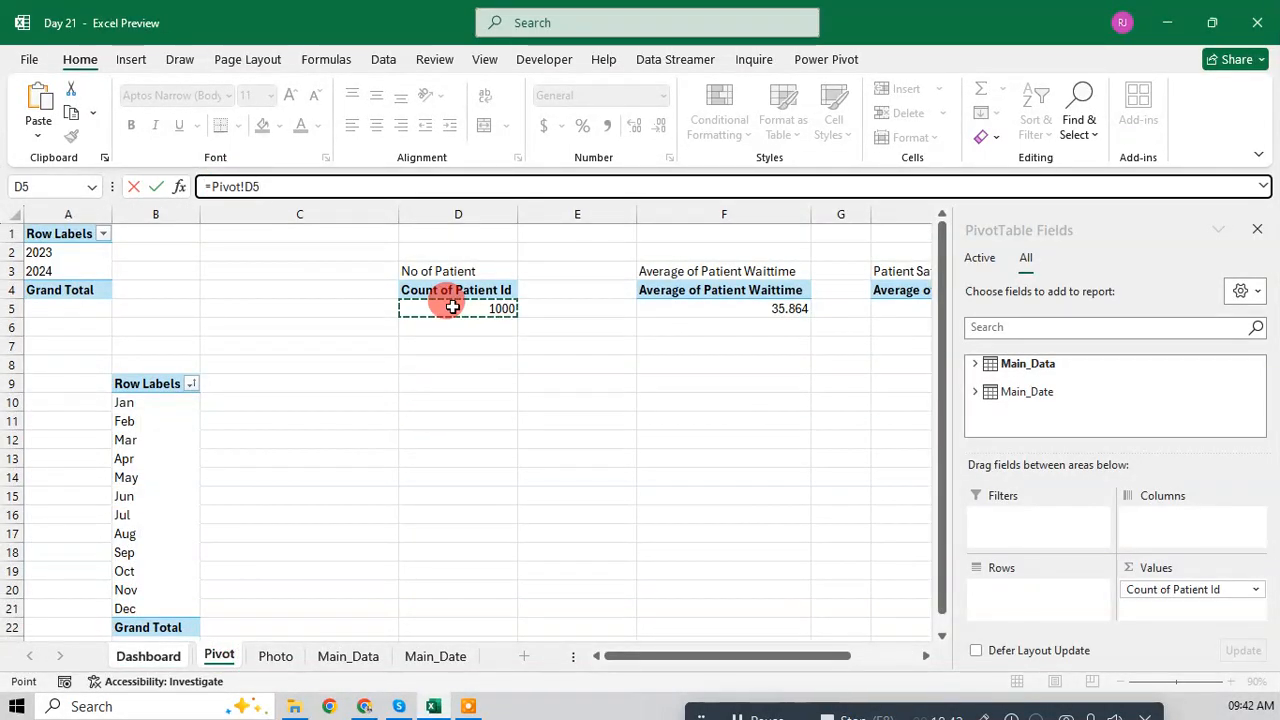
pyautogui.click(215, 187)
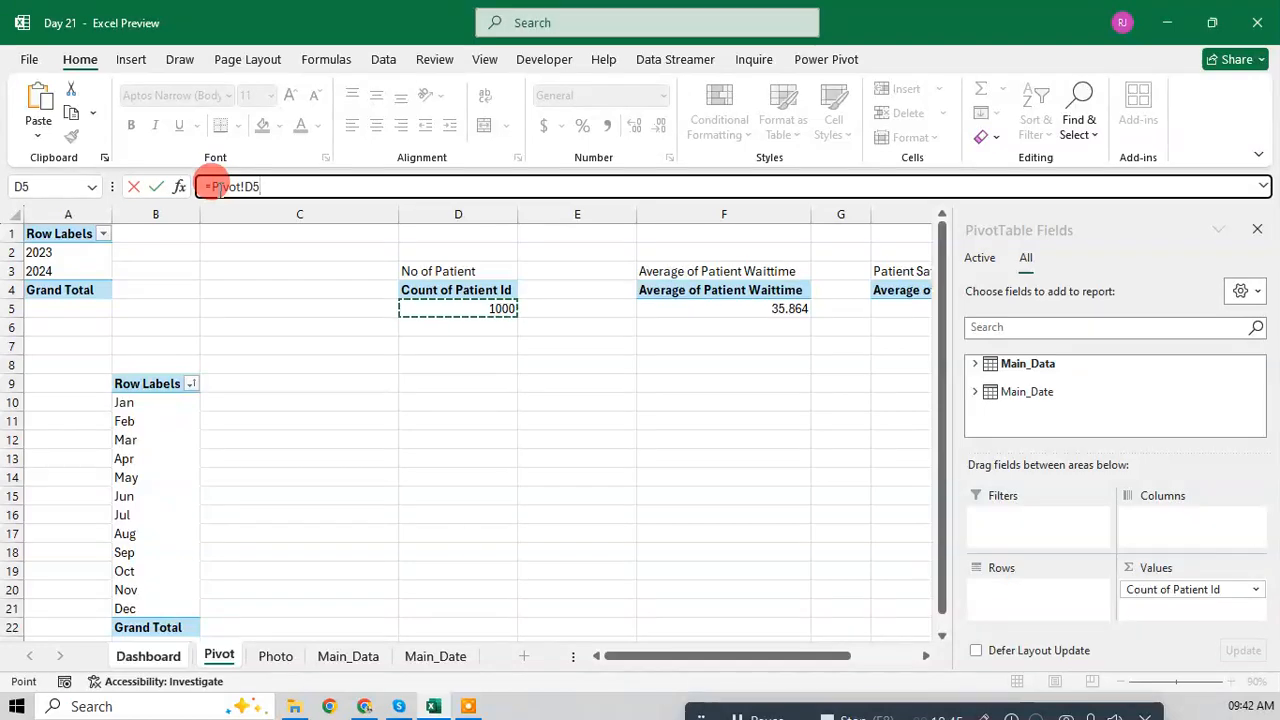
pyautogui.press('Return')
pyautogui.click(1050, 379)
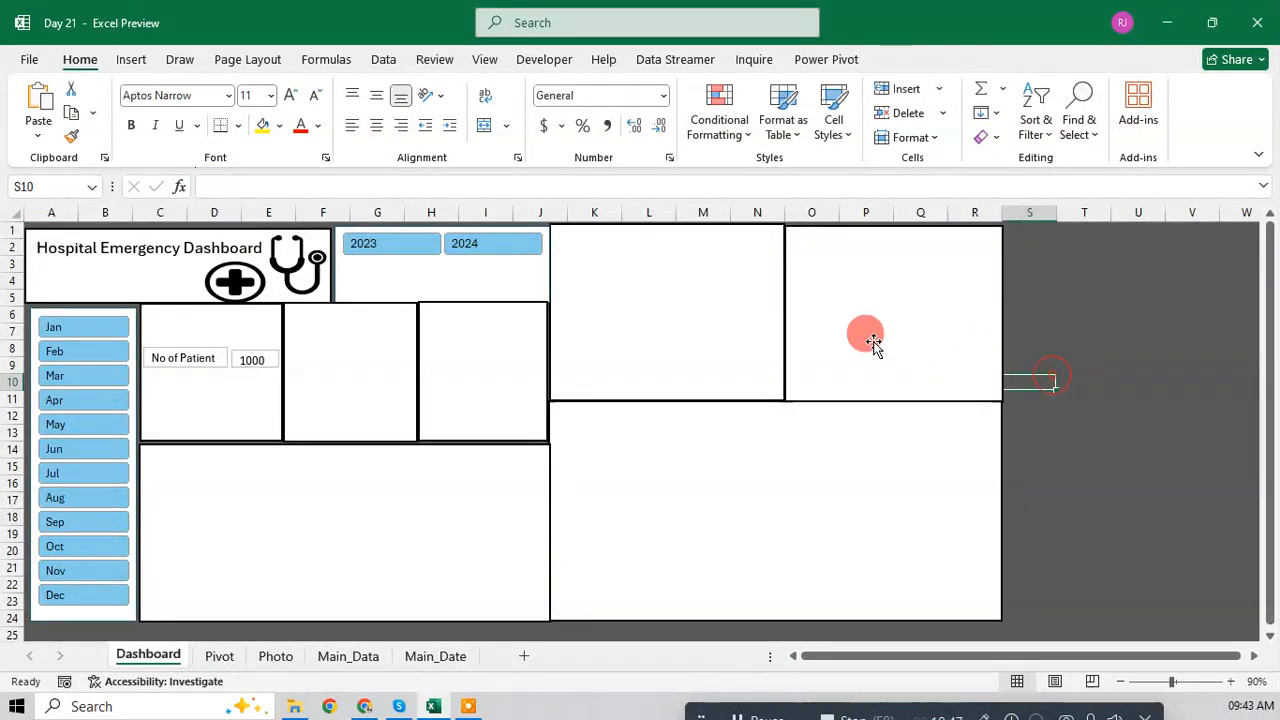
# Step: Make the No of Patient label and its value text box bold, and make both boxes slightly taller
pyautogui.click(246, 358)
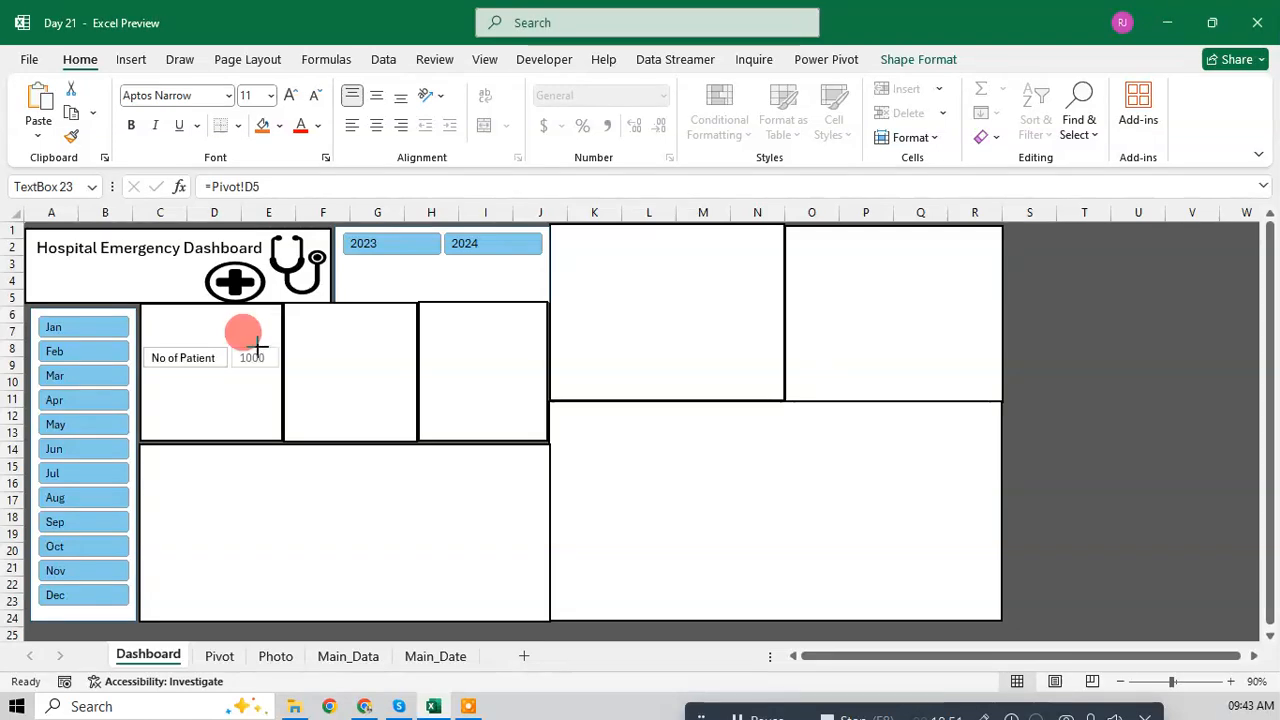
pyautogui.press('Escape')
pyautogui.click(198, 352)
pyautogui.keyDown('ctrl'); pyautogui.click(253, 352); pyautogui.keyUp('ctrl')
pyautogui.moveTo(268, 347)
pyautogui.mouseDown()
pyautogui.moveTo(320, 338)
pyautogui.moveTo(260, 343)
pyautogui.mouseUp()
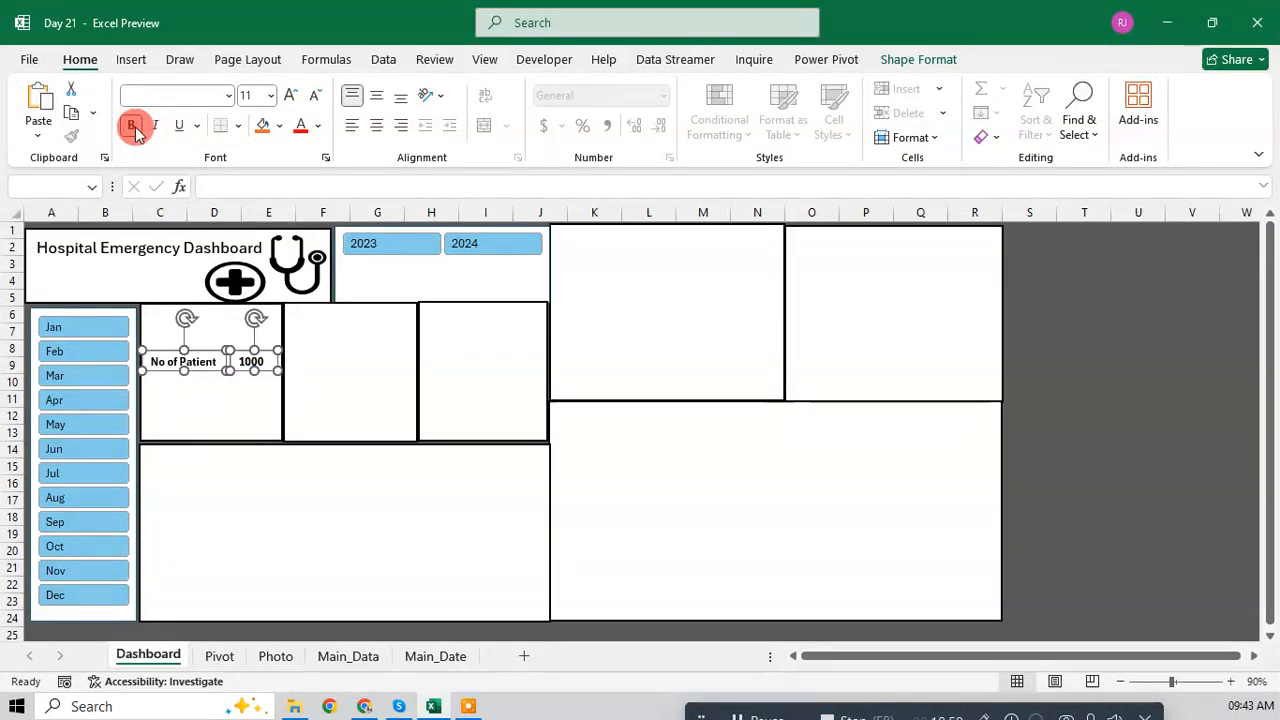
# Step: Copy the No of Patient label and its value text box into the second and third score cards
pyautogui.click(201, 358)
pyautogui.moveTo(201, 352); pyautogui.dragTo(490, 358)
pyautogui.click(391, 356)
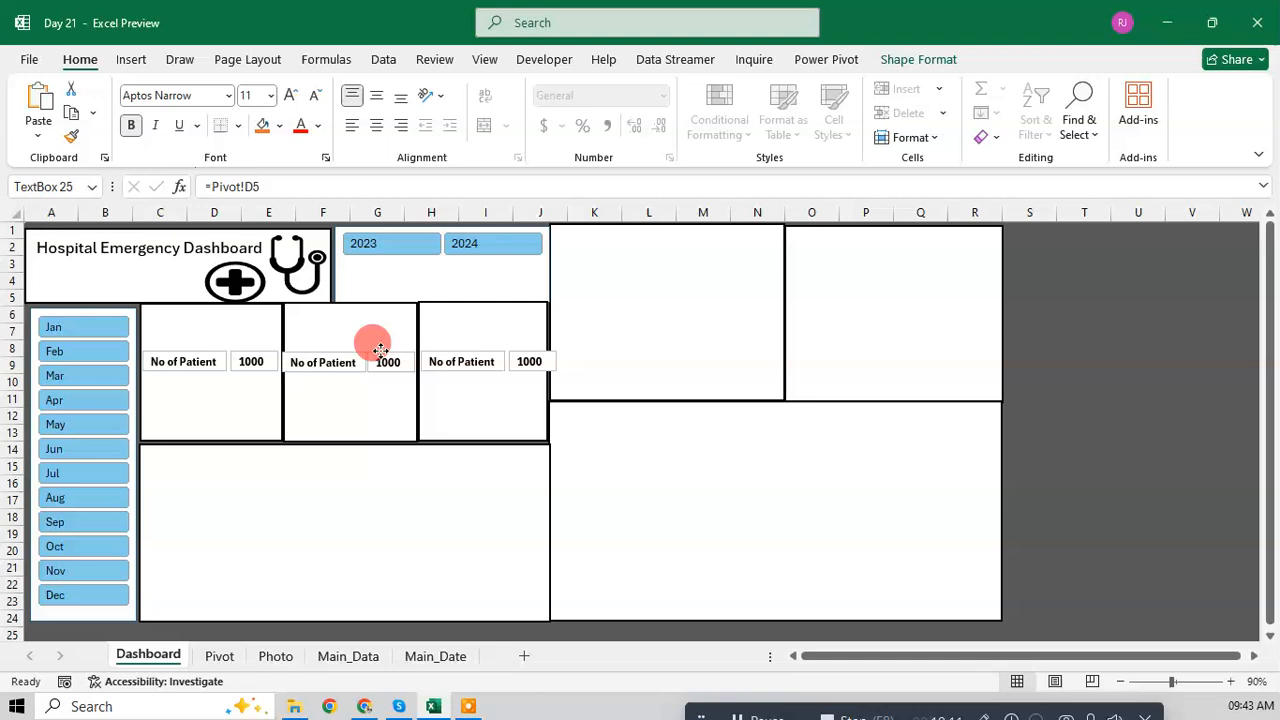
# Step: Narrow the second card's label text box slightly from its left edge so it sits inside the card border
pyautogui.press('Escape')
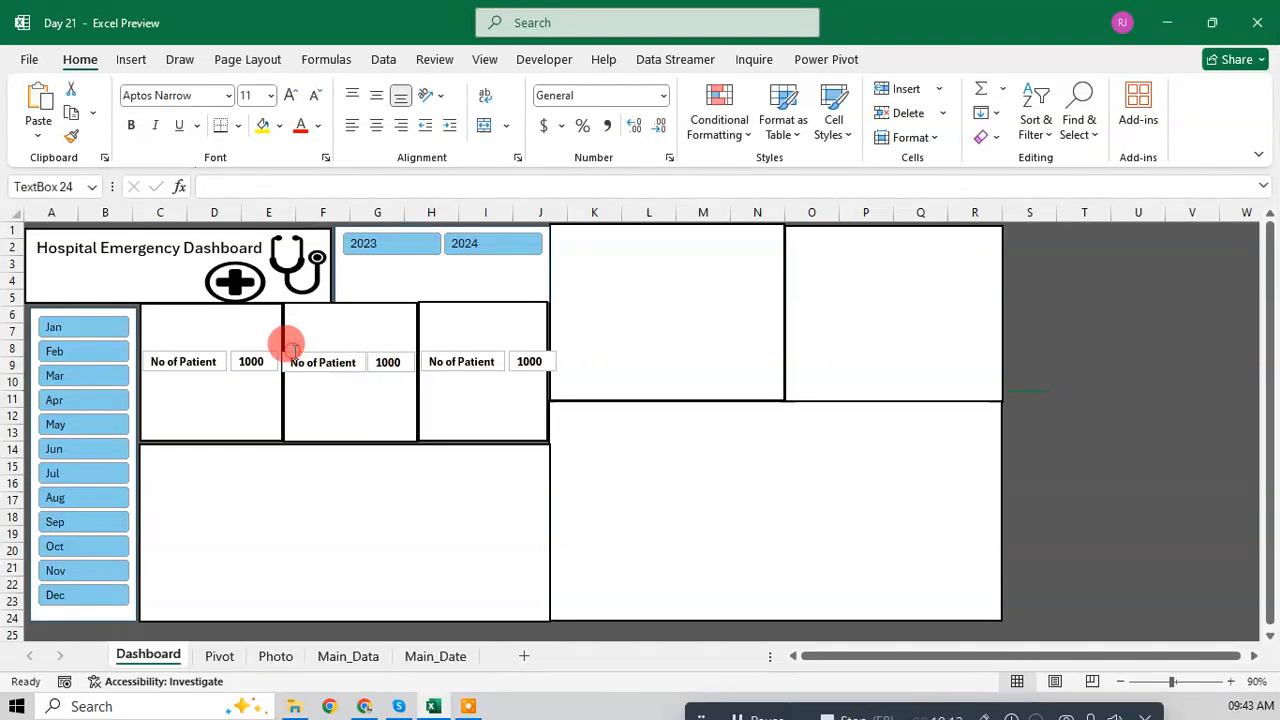
pyautogui.click(286, 357)
pyautogui.moveTo(283, 368); pyautogui.dragTo(286, 368)
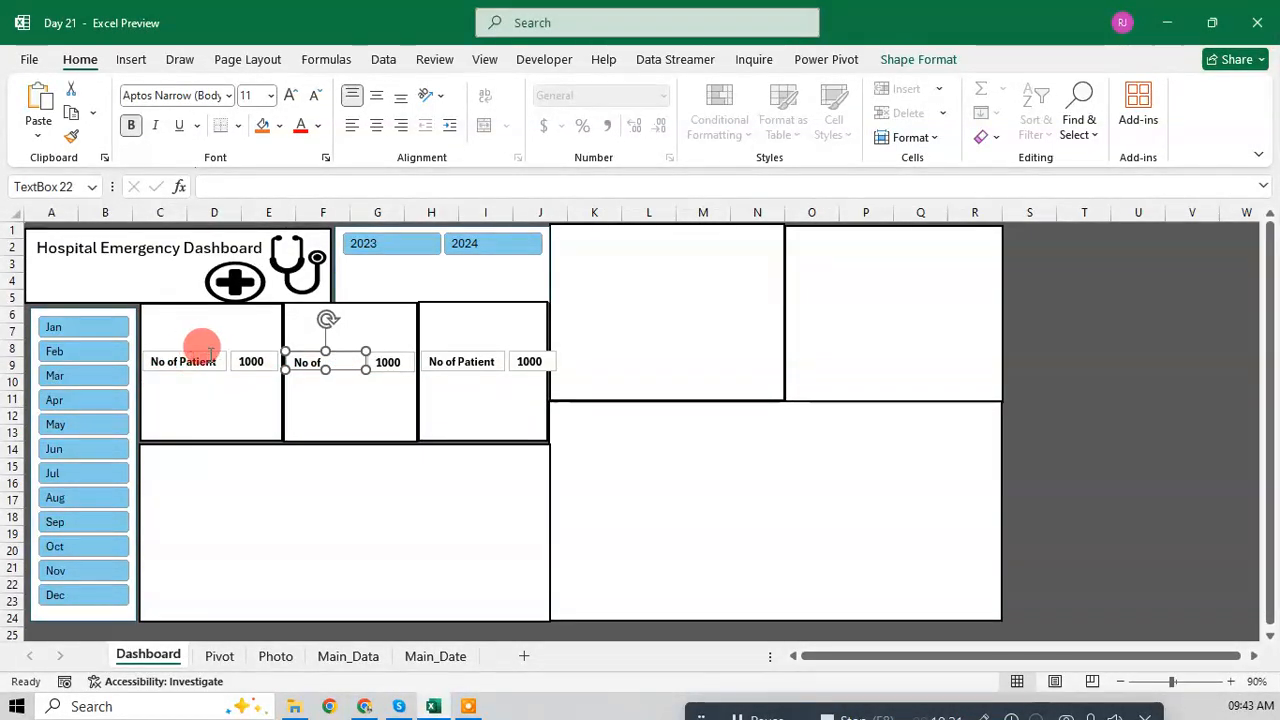
# Step: Extend the first card's "No of Patient" label box upward to the card's top edge and set its text size to 14
pyautogui.click(205, 350)
pyautogui.moveTo(184, 350); pyautogui.dragTo(171, 300)
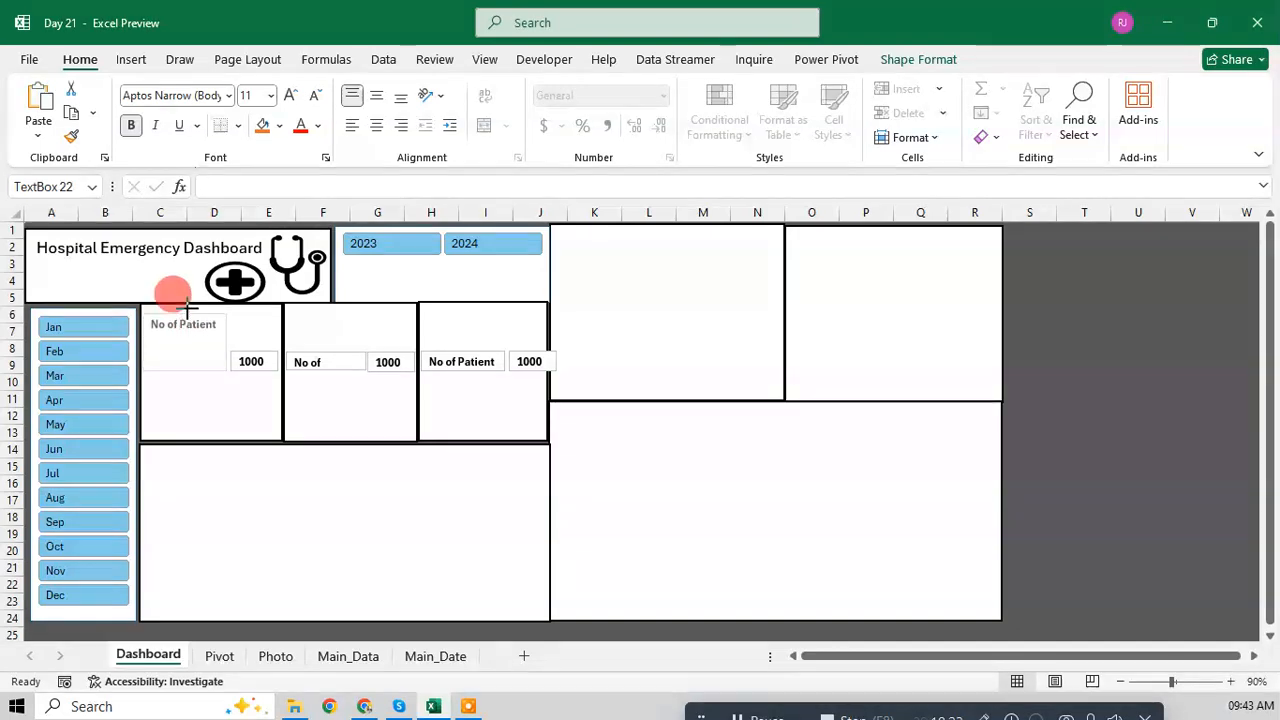
pyautogui.moveTo(212, 350); pyautogui.dragTo(129, 306)
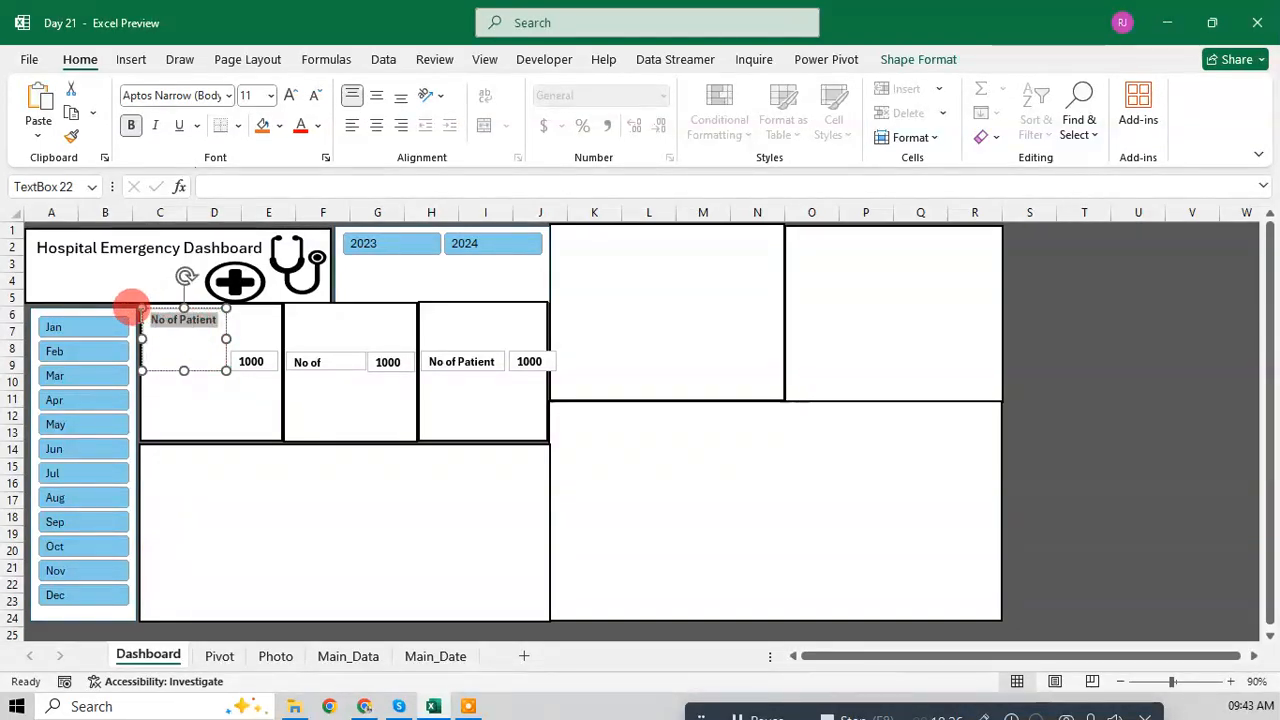
pyautogui.click(287, 101)
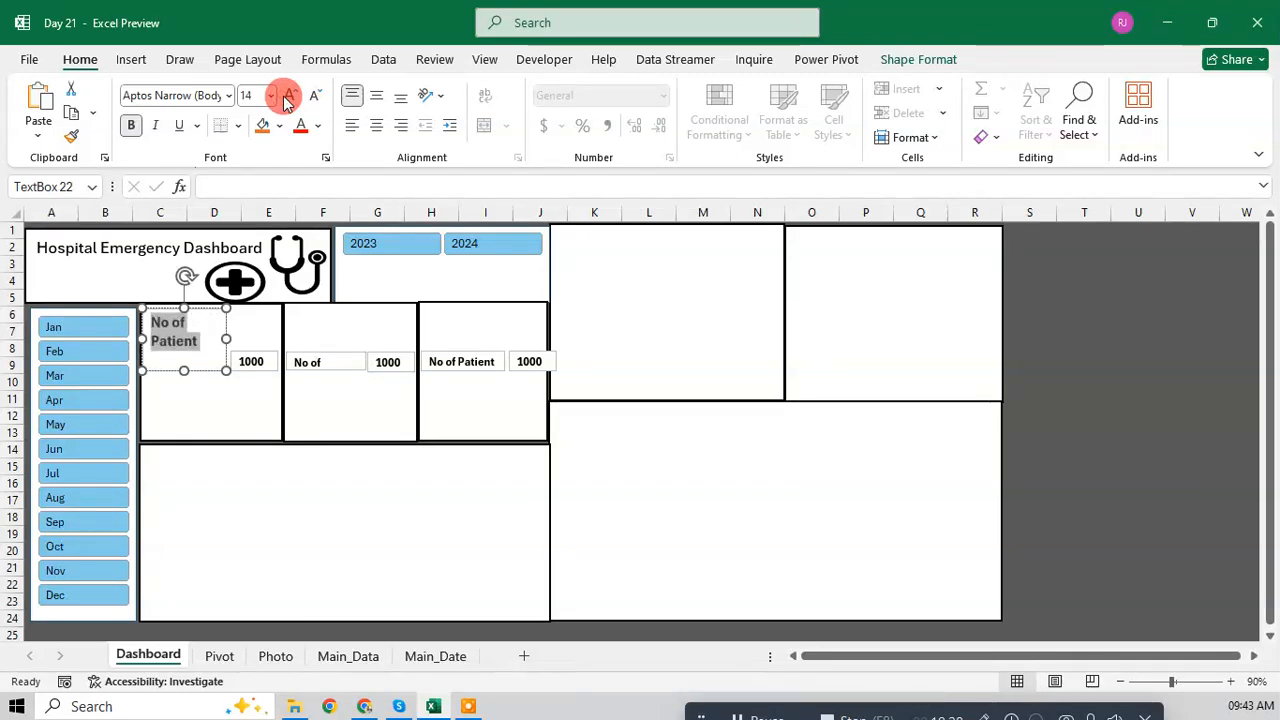
# Step: Extend the second card's label box upward to make room for multi-line text
pyautogui.click(309, 352)
pyautogui.moveTo(321, 347); pyautogui.dragTo(315, 306)
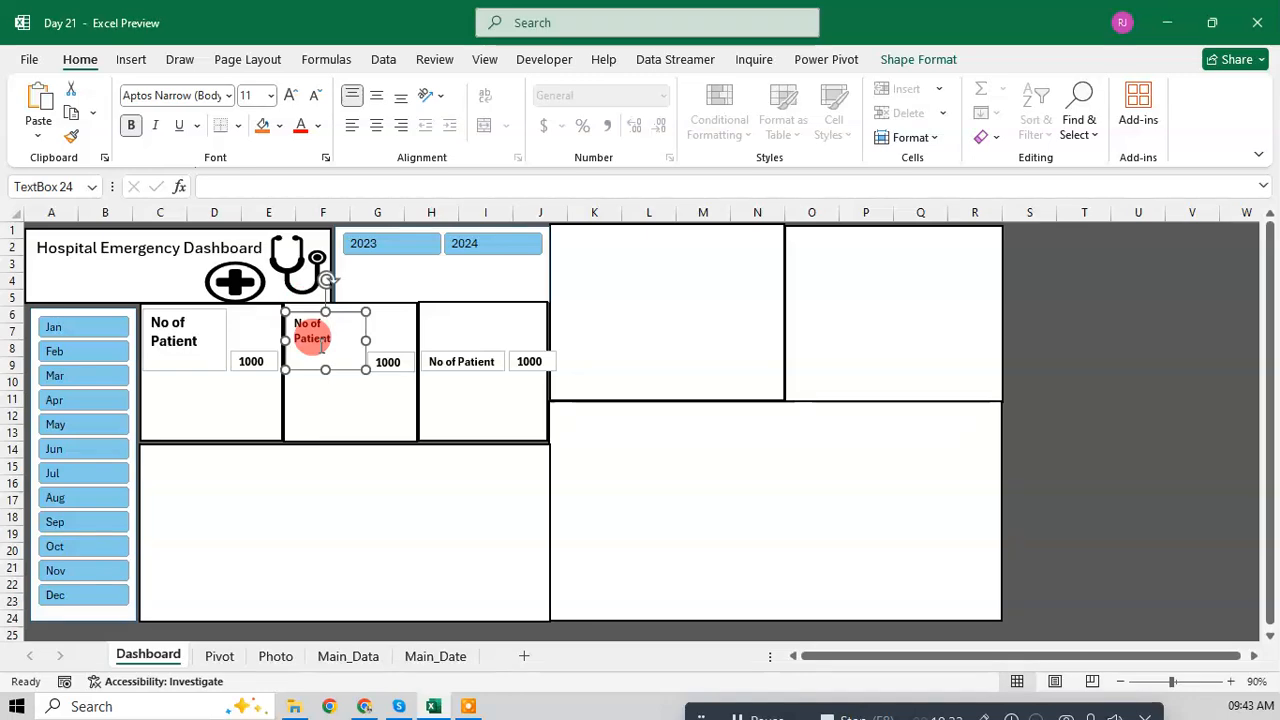
pyautogui.click(347, 339)
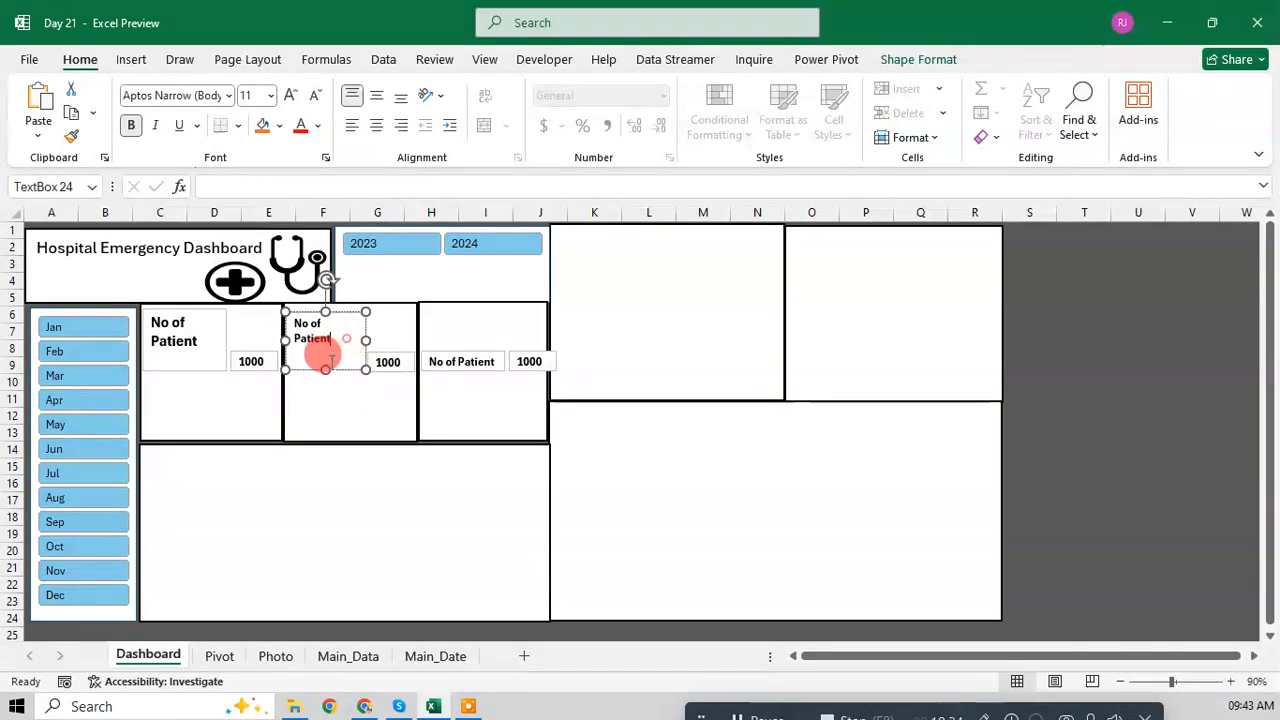
# Step: Replace the second card's label with "Average of Patient Waittime", copied from cell F3 of the Pivot sheet
pyautogui.click(222, 656)
pyautogui.click(743, 268)
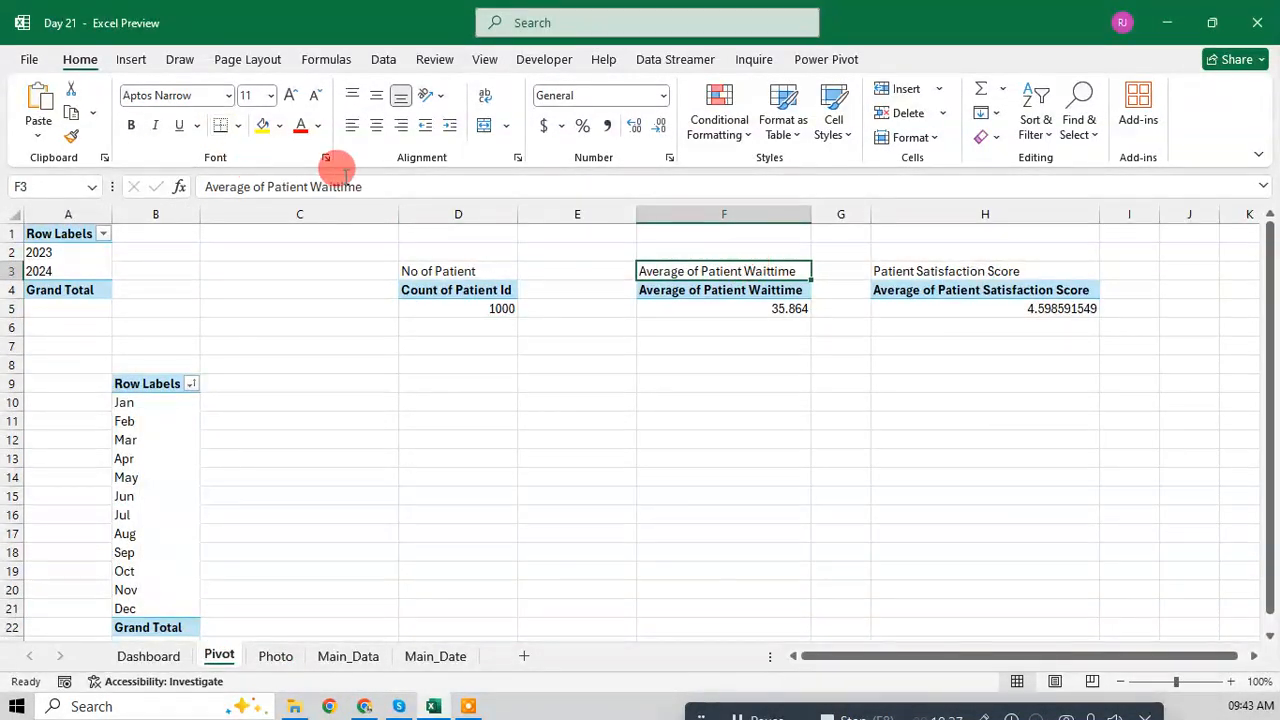
pyautogui.moveTo(357, 184); pyautogui.dragTo(149, 170)
pyautogui.hotkey('ctrl', 'c')
pyautogui.click(168, 632)
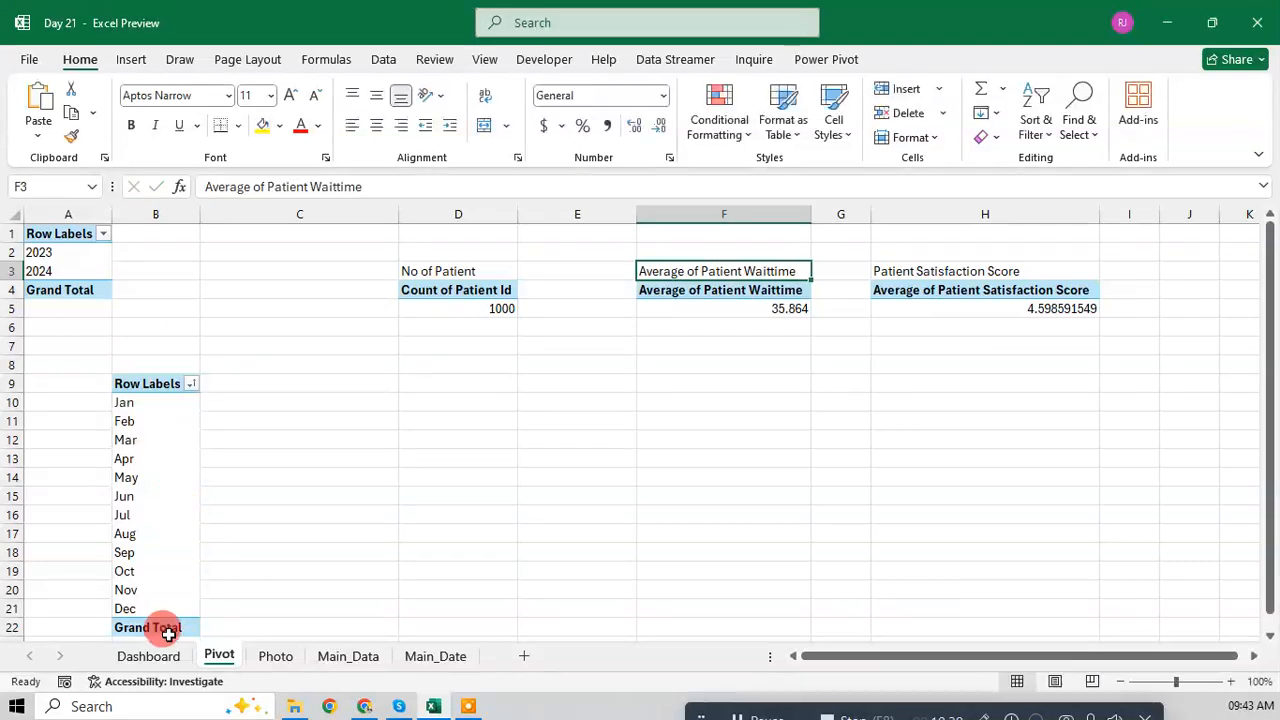
pyautogui.click(165, 655)
pyautogui.moveTo(347, 340); pyautogui.dragTo(283, 316)
pyautogui.hotkey('ctrl', 'v')
pyautogui.press('Escape')
pyautogui.press('Escape')
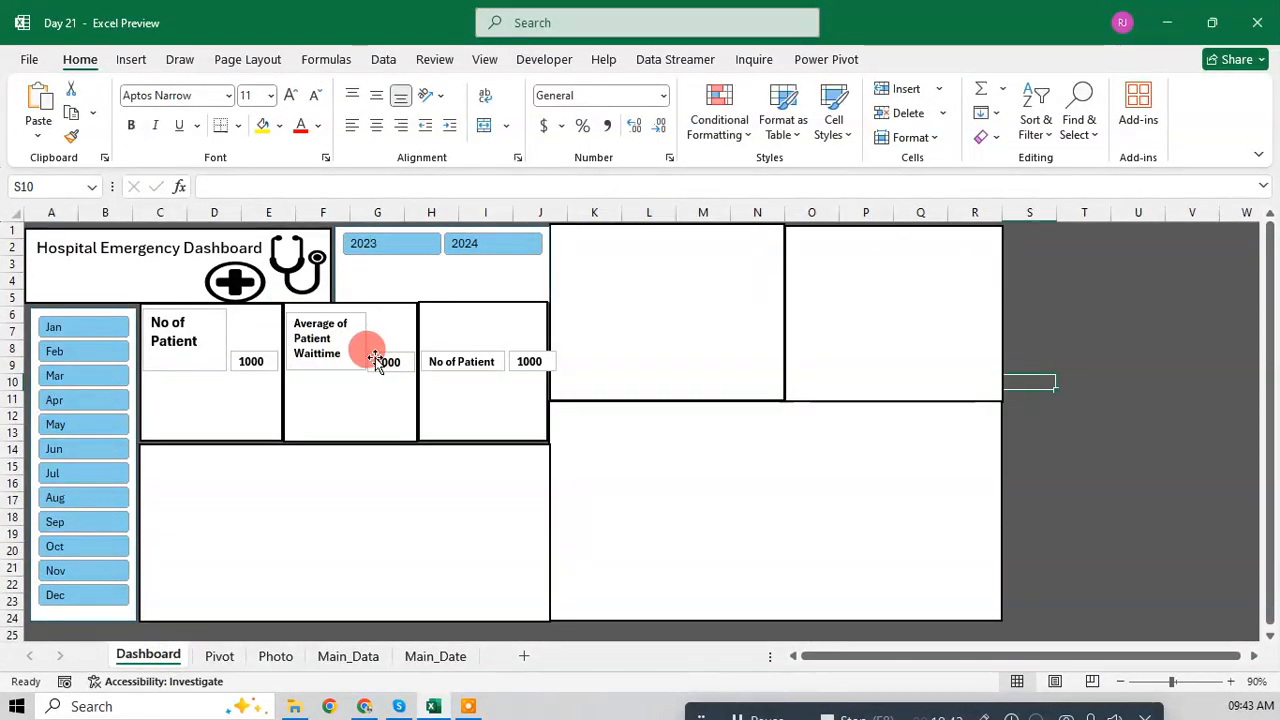
# Step: Link the second card's value box to the average wait time in the Pivot sheet with =Pivot!F5
pyautogui.click(383, 360)
pyautogui.click(265, 363)
pyautogui.press('Escape')
pyautogui.click(396, 360)
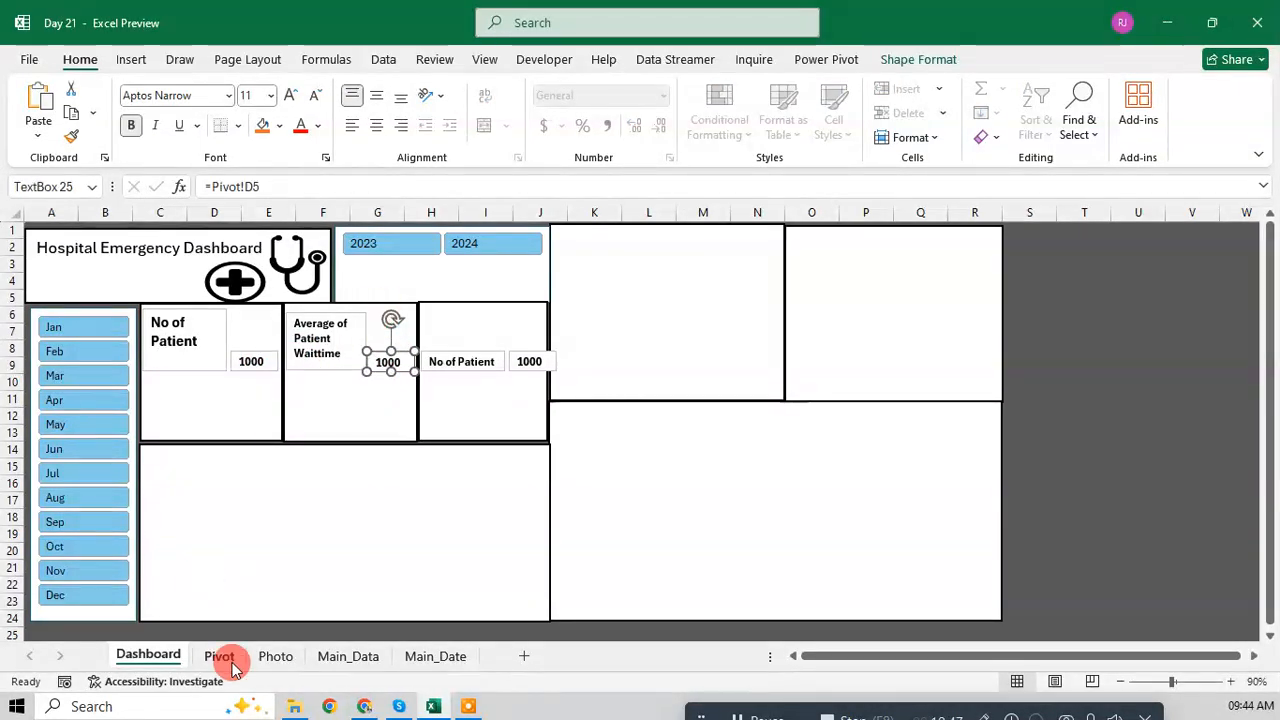
pyautogui.click(225, 658)
pyautogui.click(757, 307)
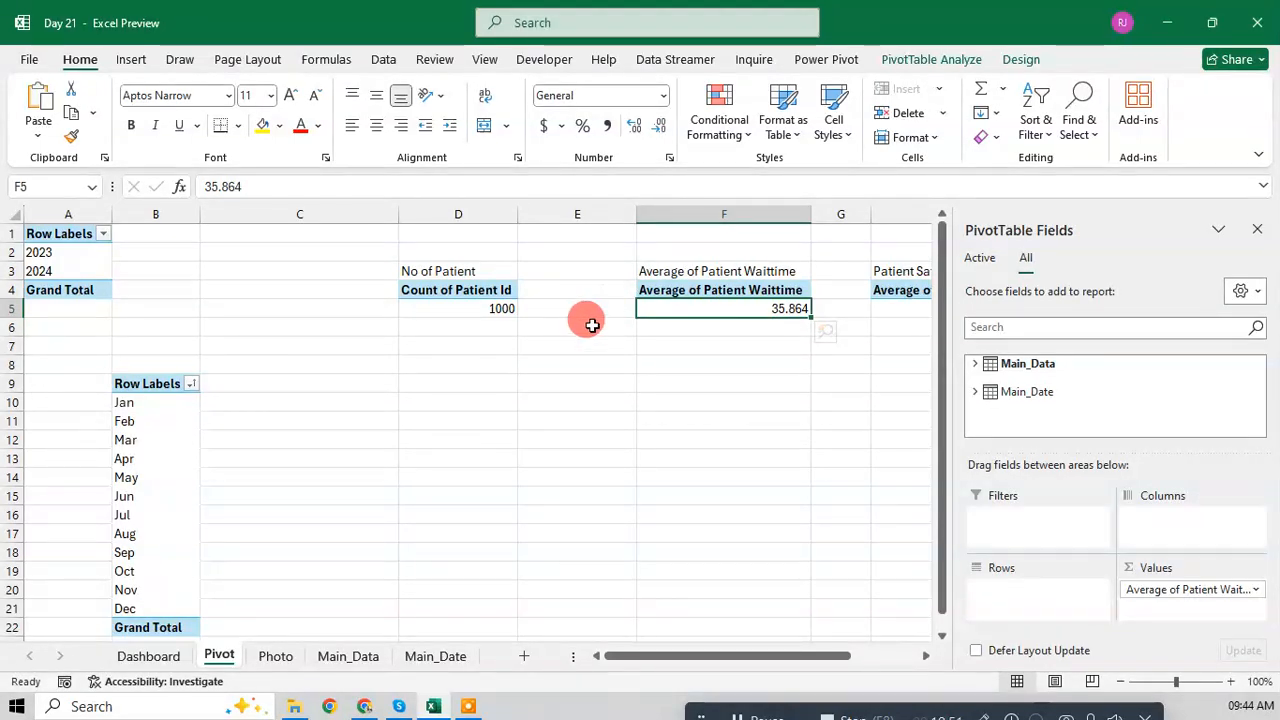
pyautogui.click(165, 656)
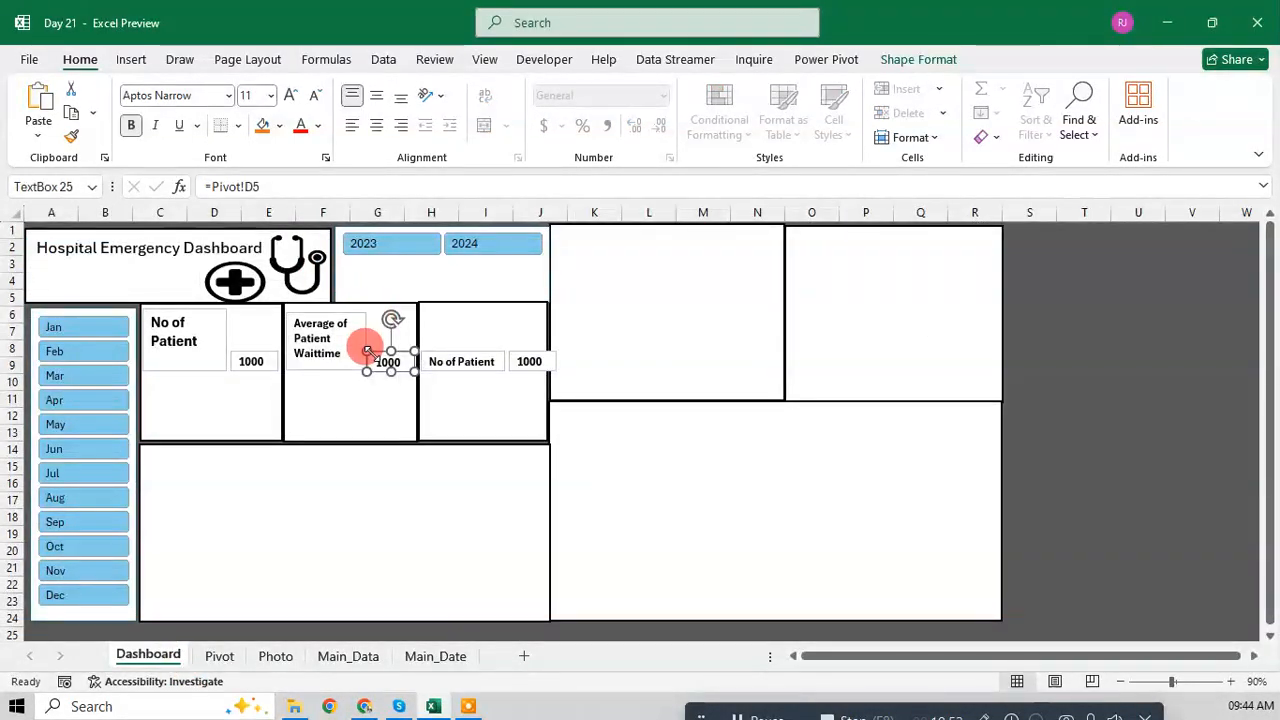
pyautogui.click(268, 186)
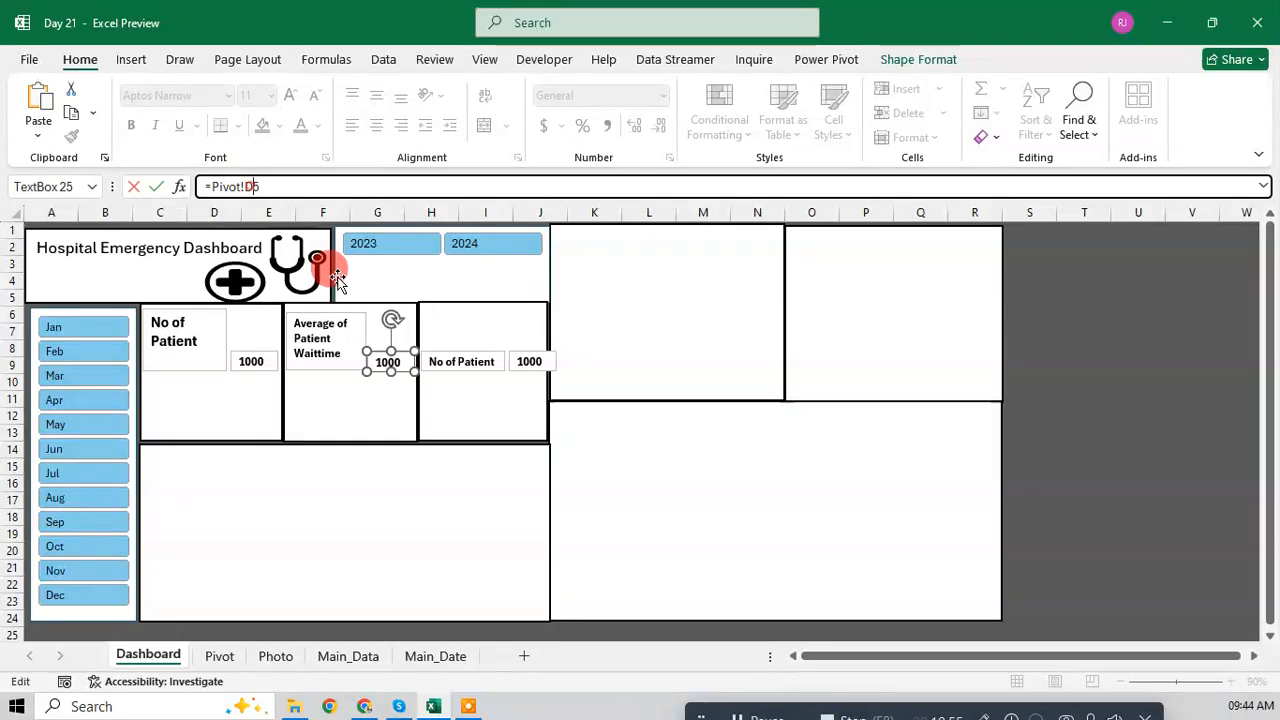
pyautogui.write('F')
pyautogui.press('Return')
pyautogui.press('Escape')
# Step: Extend the third card's label box upward to the card's top edge and shift the second card's label slightly up
pyautogui.click(455, 355)
pyautogui.moveTo(462, 353); pyautogui.dragTo(462, 304)
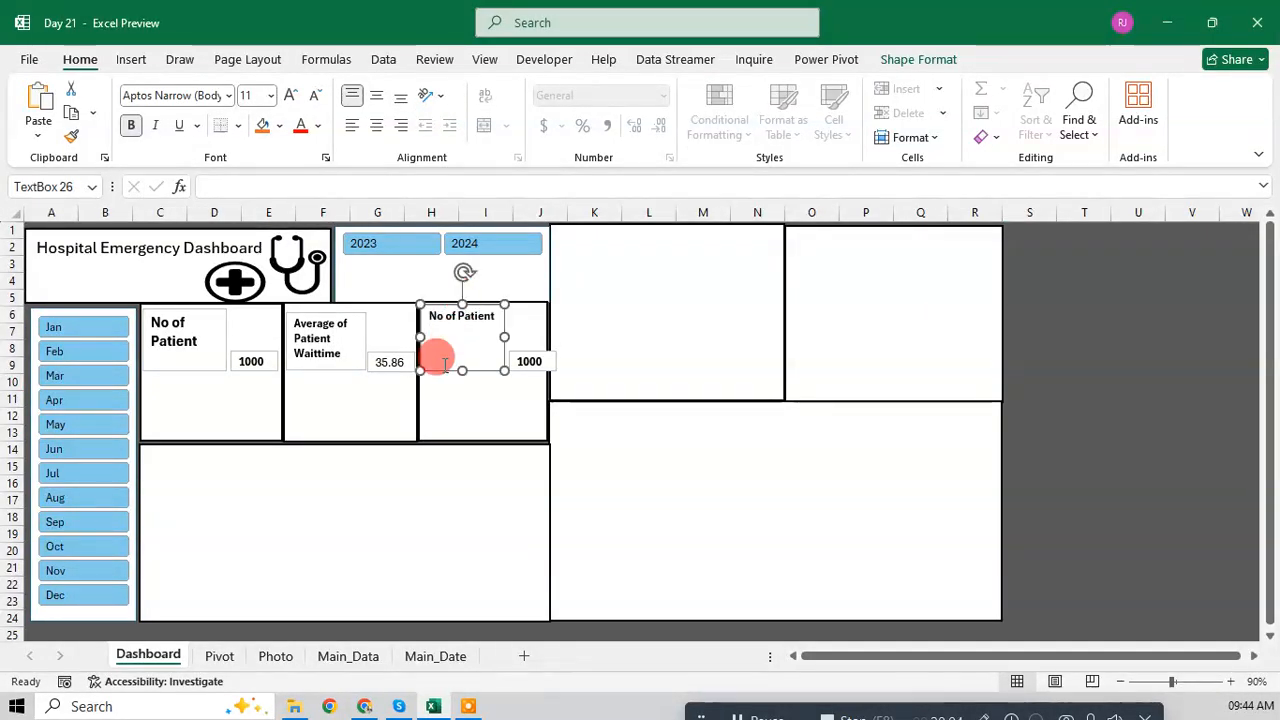
pyautogui.click(323, 318)
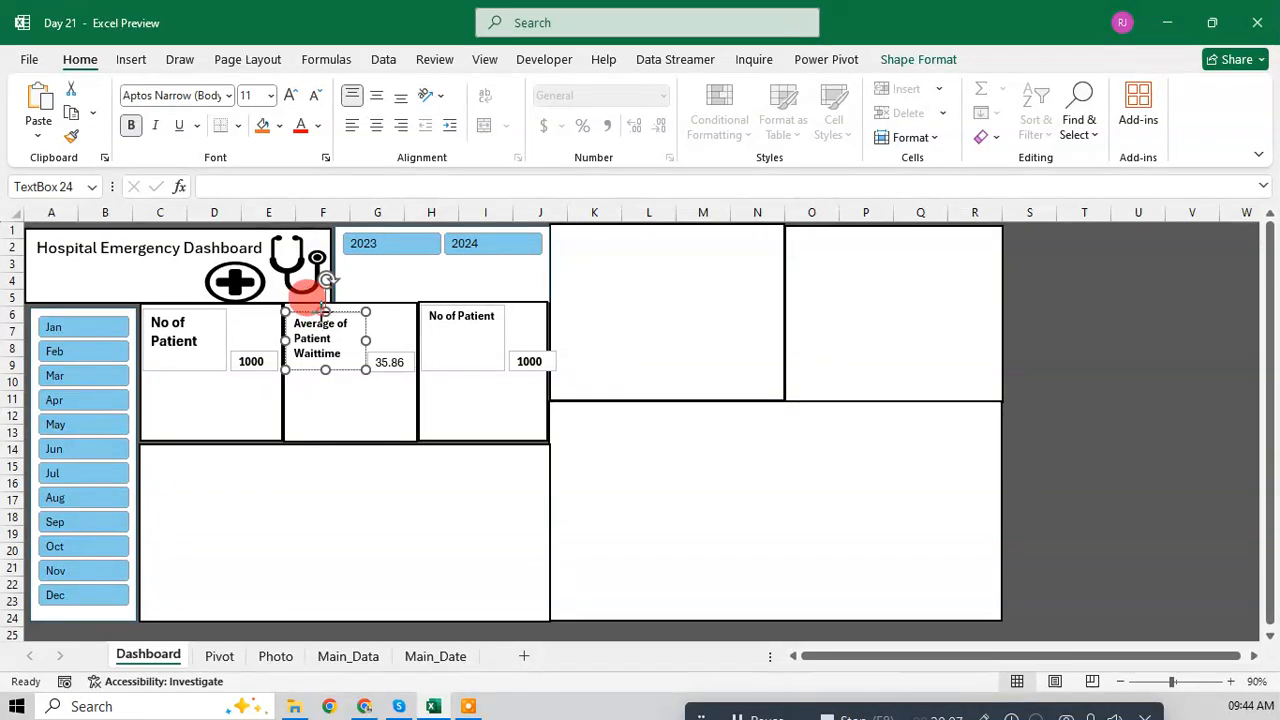
# Step: Replace the third card's label with "Patient Satisfaction Score", copied from cell H3 of the Pivot sheet
pyautogui.click(487, 342)
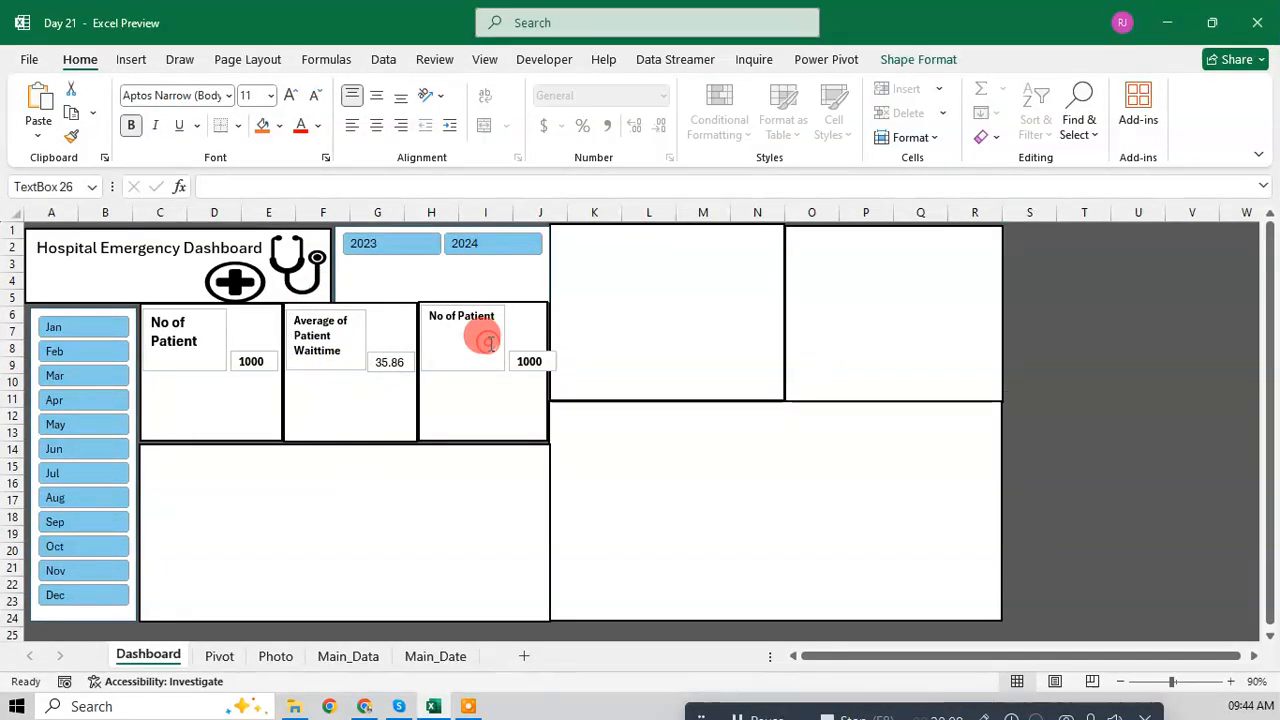
pyautogui.click(214, 656)
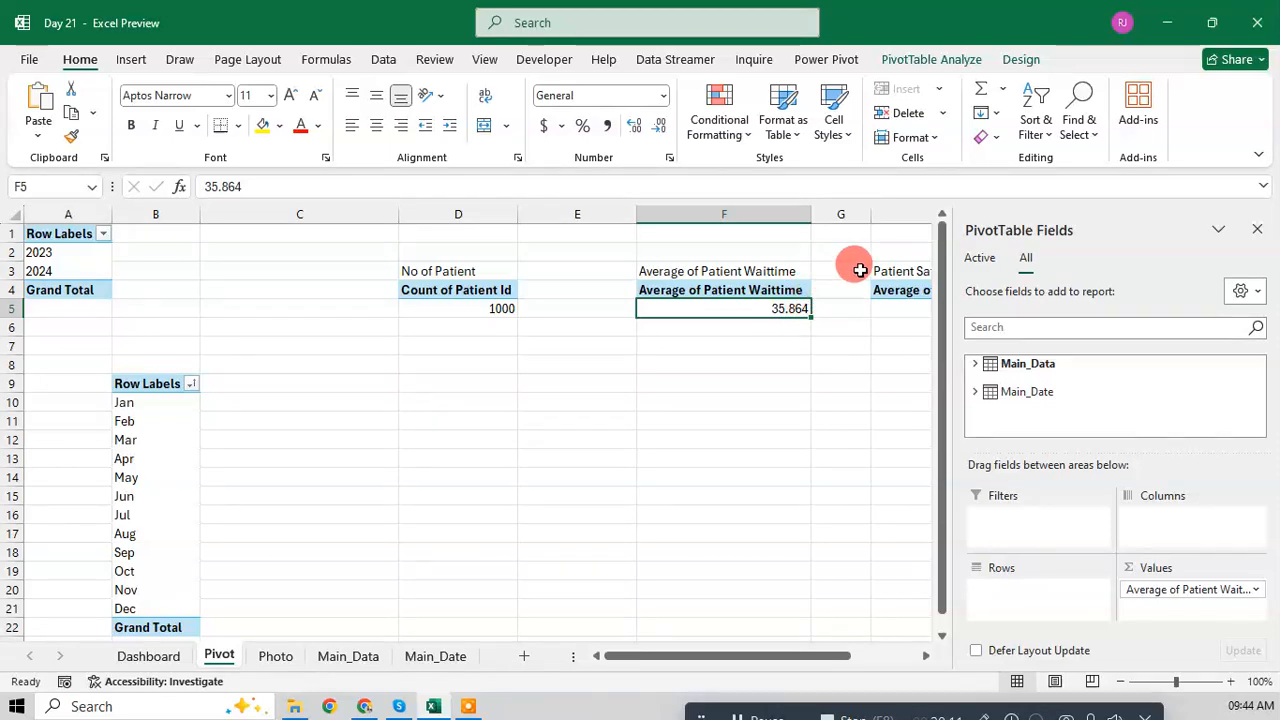
pyautogui.click(860, 270)
pyautogui.press('Right')
pyautogui.press('Right')
pyautogui.press('Left')
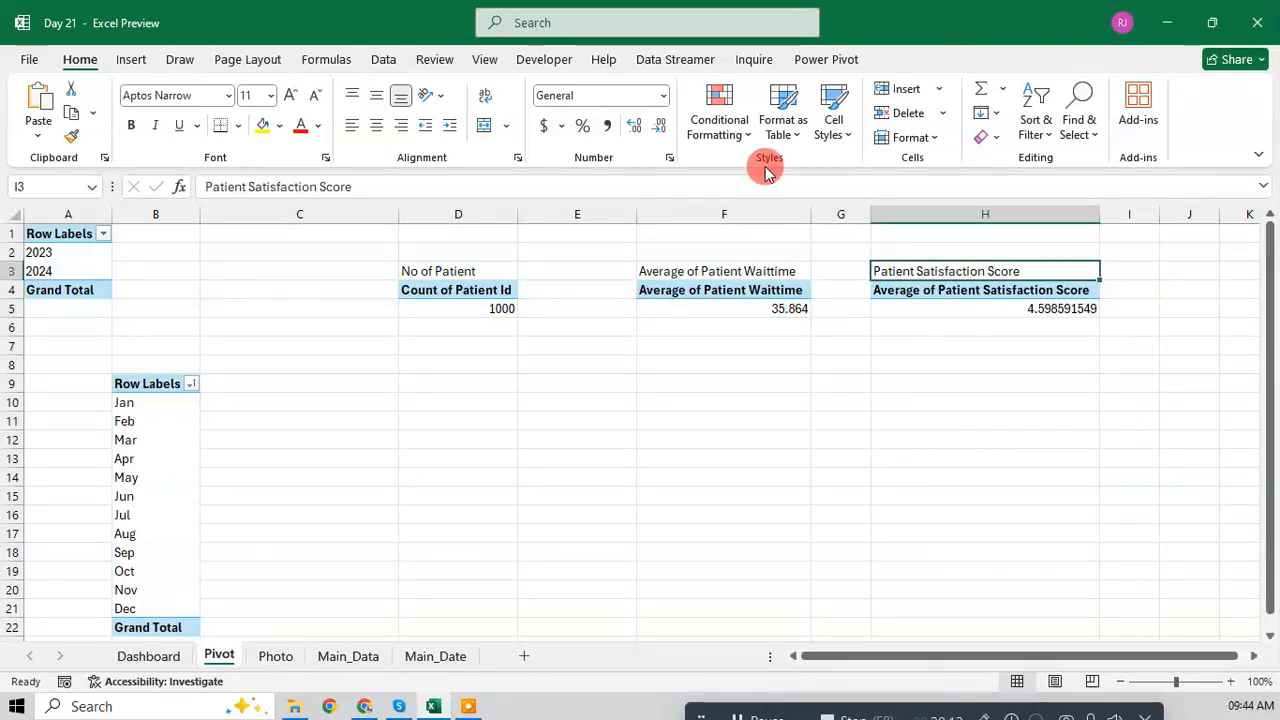
pyautogui.moveTo(457, 187); pyautogui.dragTo(92, 188)
pyautogui.hotkey('ctrl', 'c')
pyautogui.press('Escape')
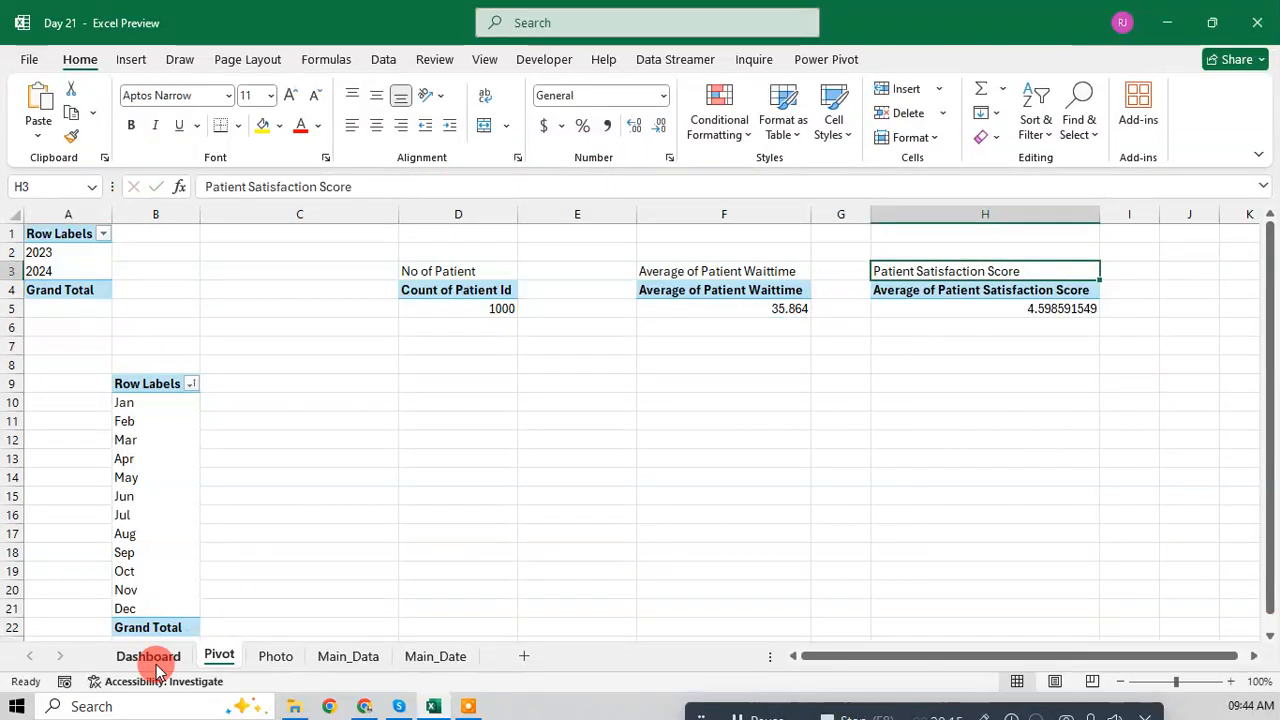
pyautogui.click(148, 656)
pyautogui.moveTo(490, 350); pyautogui.dragTo(400, 294)
pyautogui.hotkey('ctrl', 'v')
# Step: Link the third card's value box to =Pivot!H5 and fit the box inside the card's right border
pyautogui.click(523, 357)
pyautogui.click(528, 360)
pyautogui.click(228, 660)
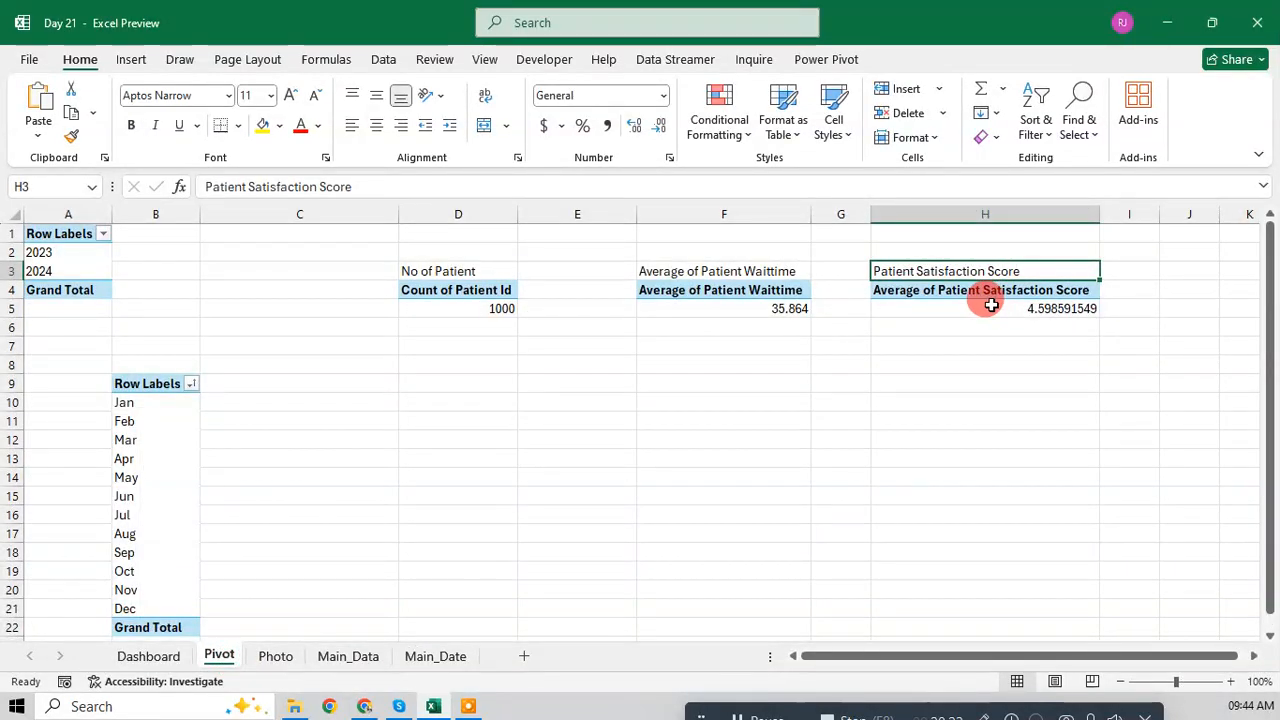
pyautogui.click(148, 655)
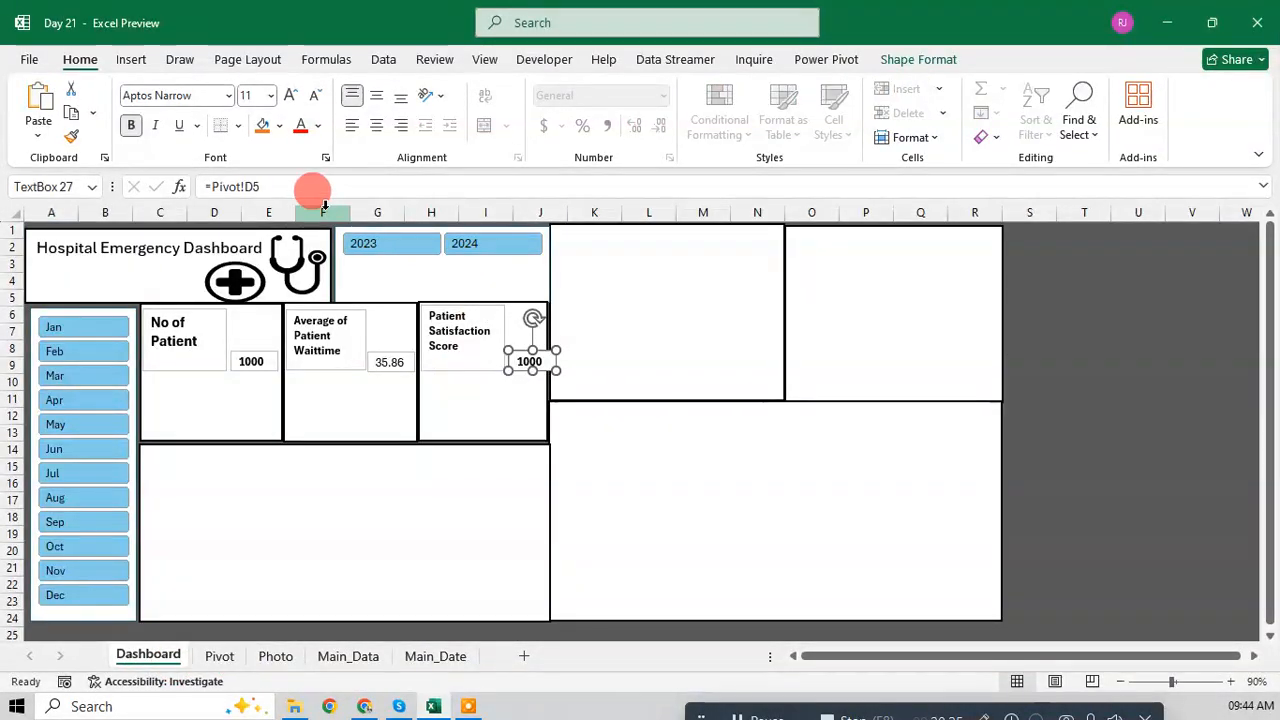
pyautogui.click(243, 186)
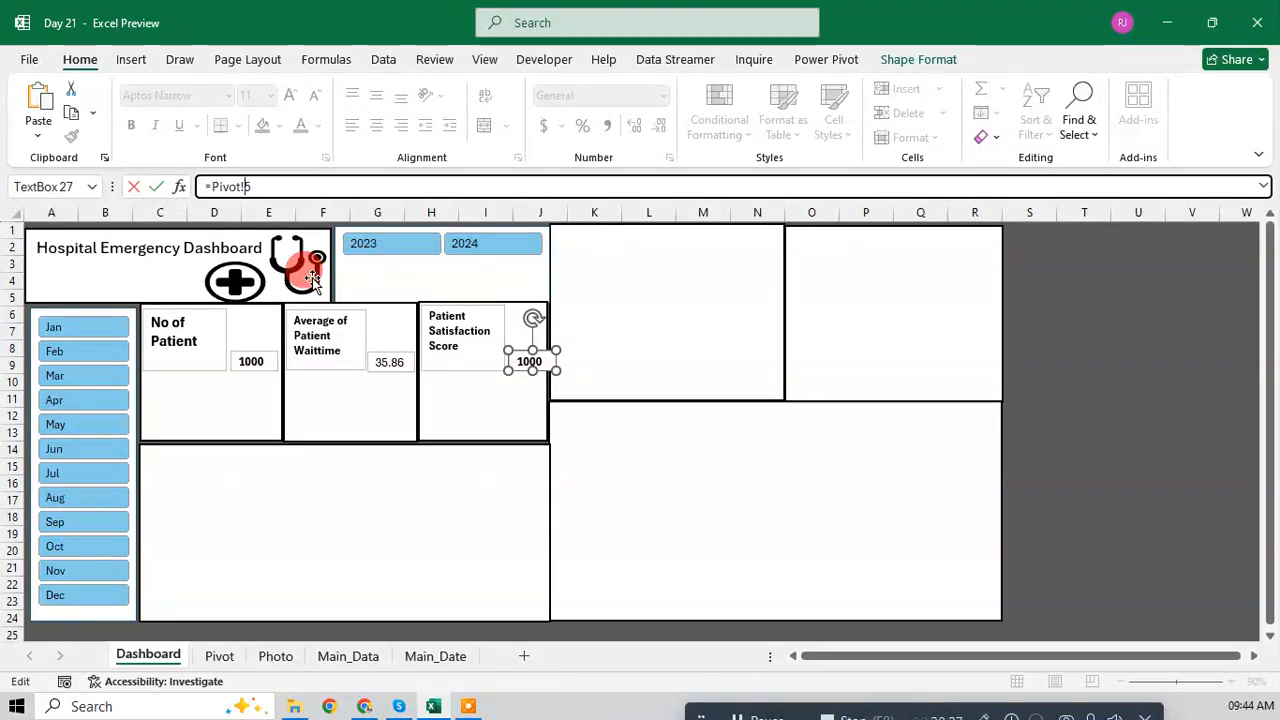
pyautogui.press('BackSpace')
pyautogui.press('BackSpace')
pyautogui.write('H5')
pyautogui.press('Return')
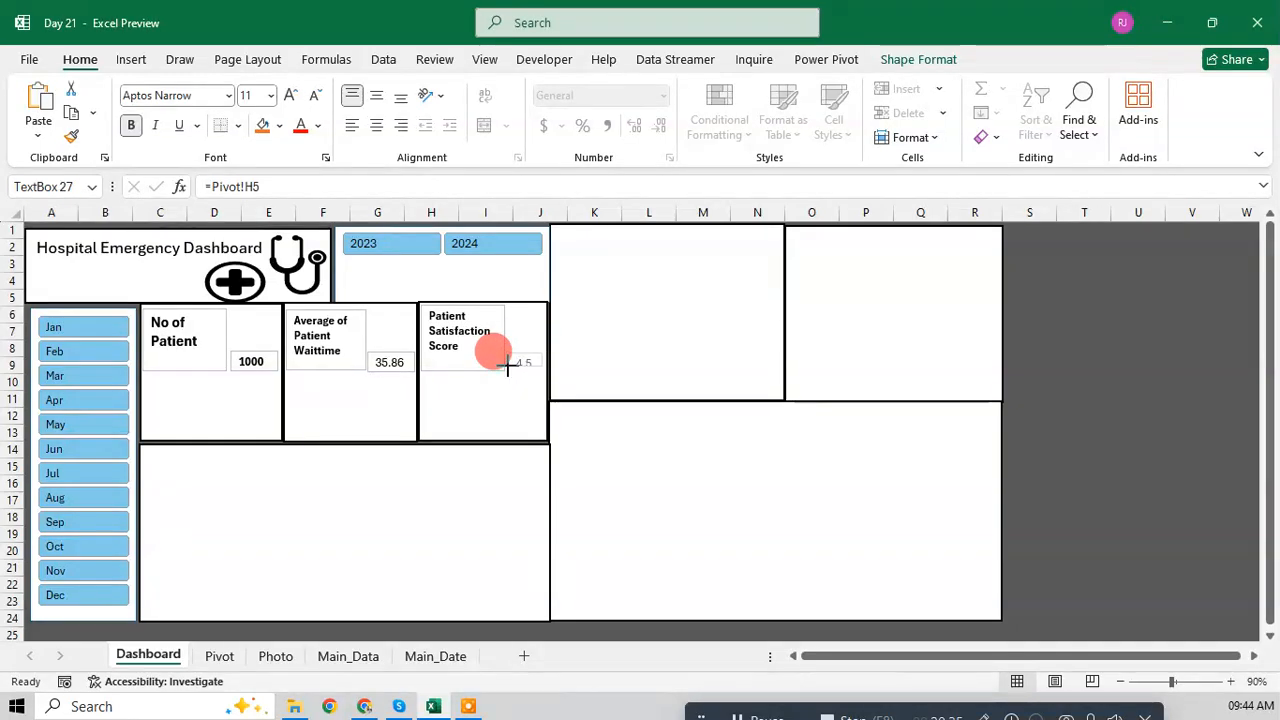
pyautogui.press('Escape')
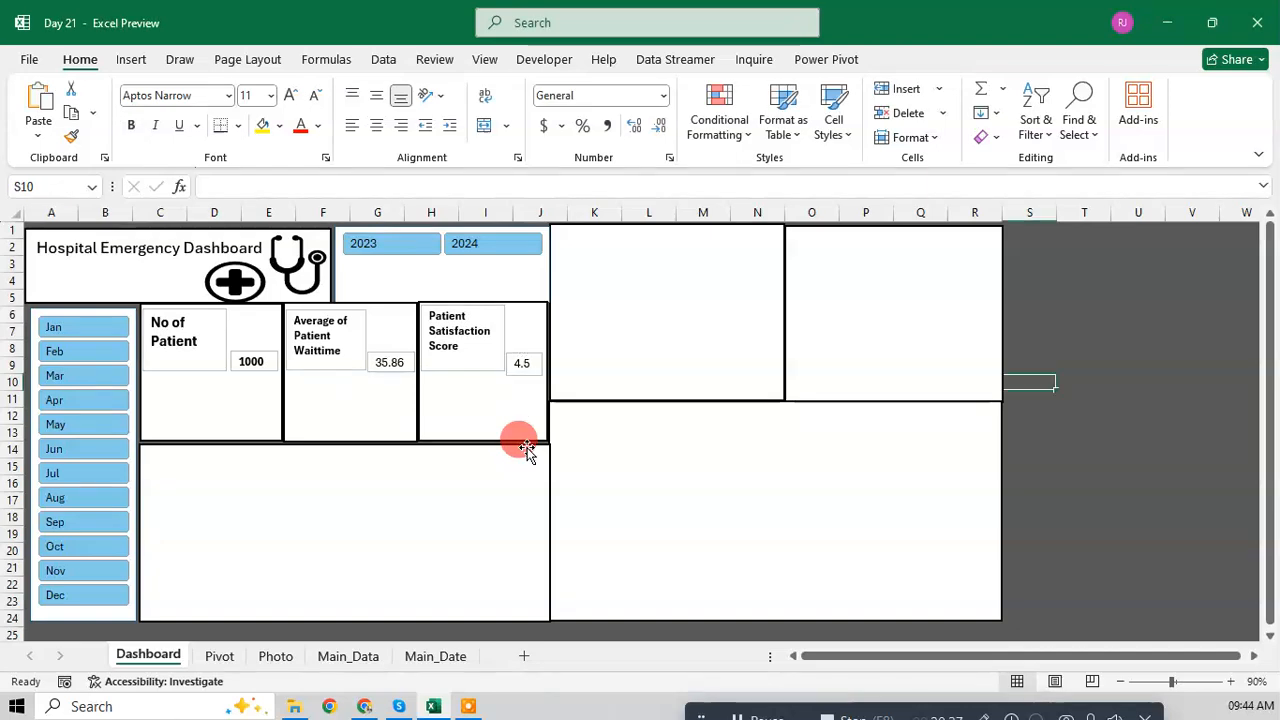
# Step: Adjust the positions of the three cards' value boxes so they sit beside their labels at about the same height
pyautogui.click(533, 364)
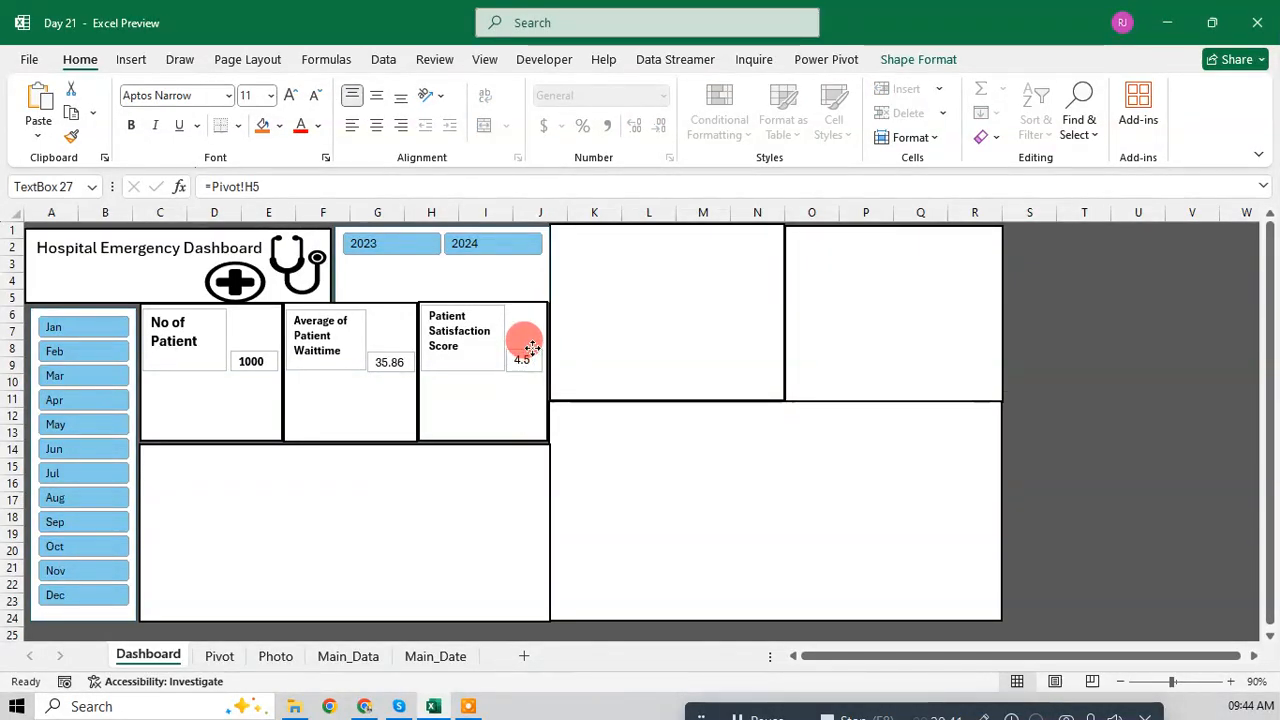
pyautogui.click(512, 421)
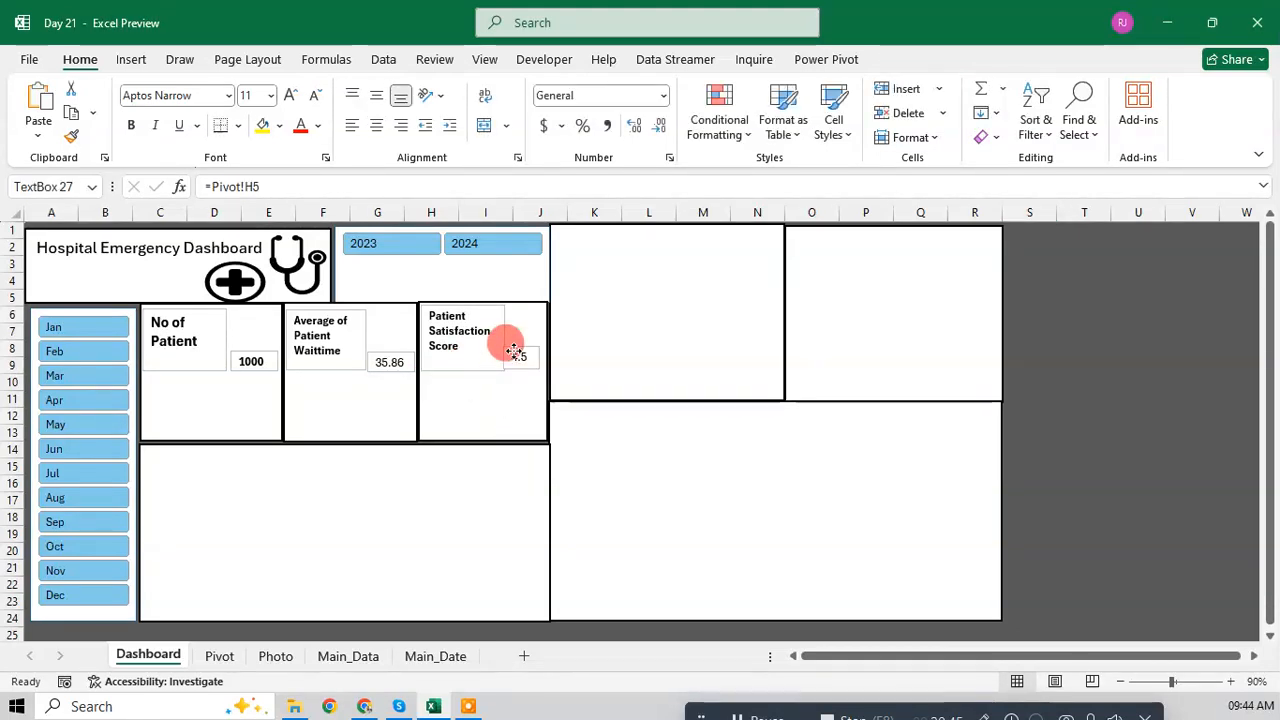
pyautogui.click(388, 357)
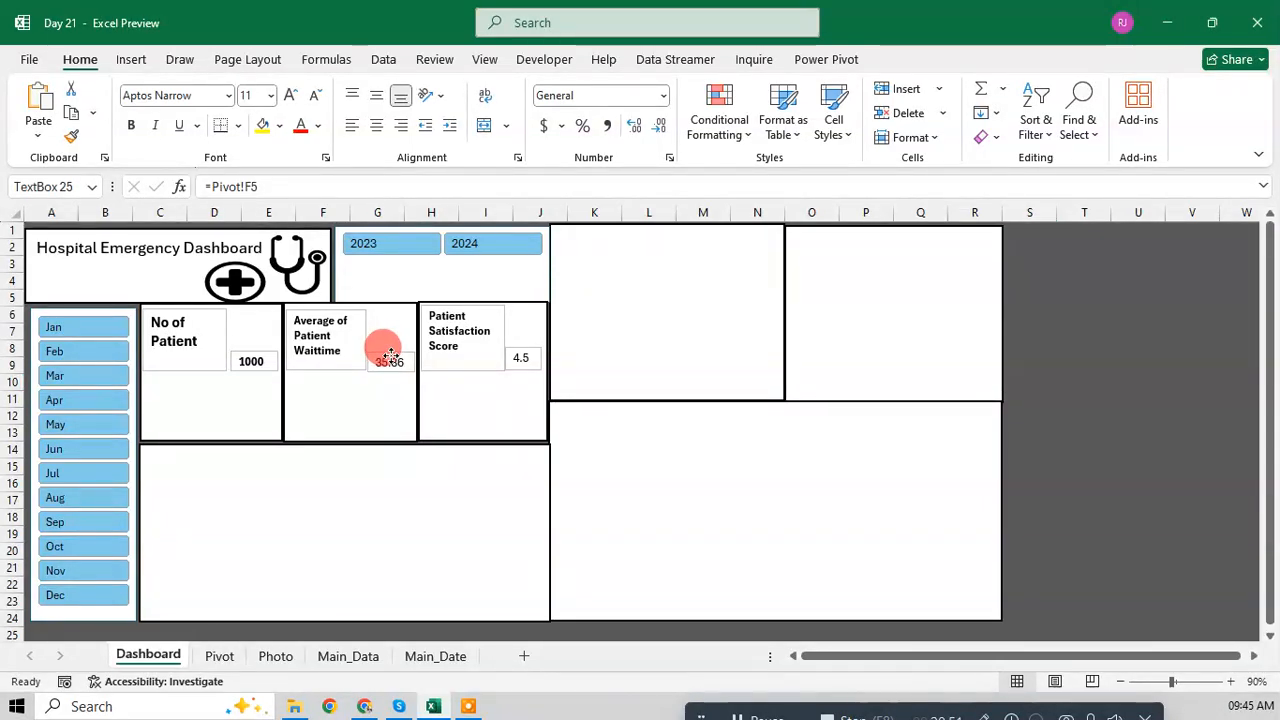
pyautogui.click(255, 352)
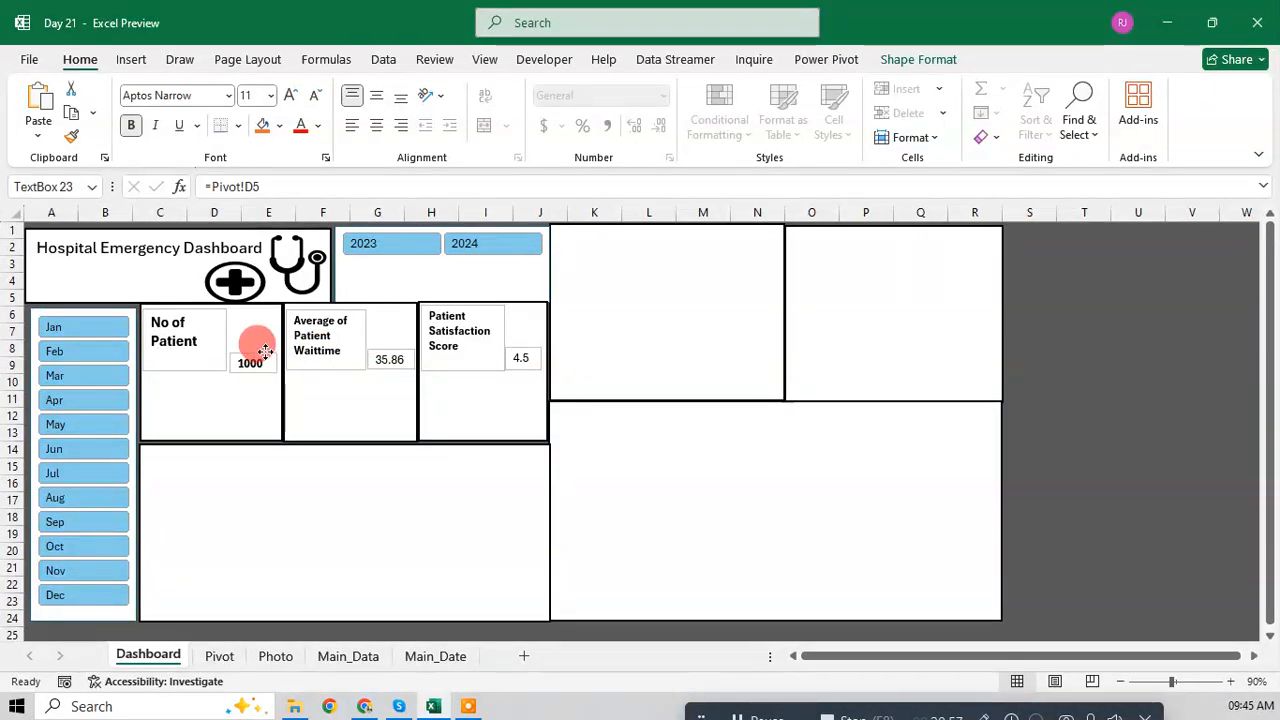
pyautogui.press('Escape')
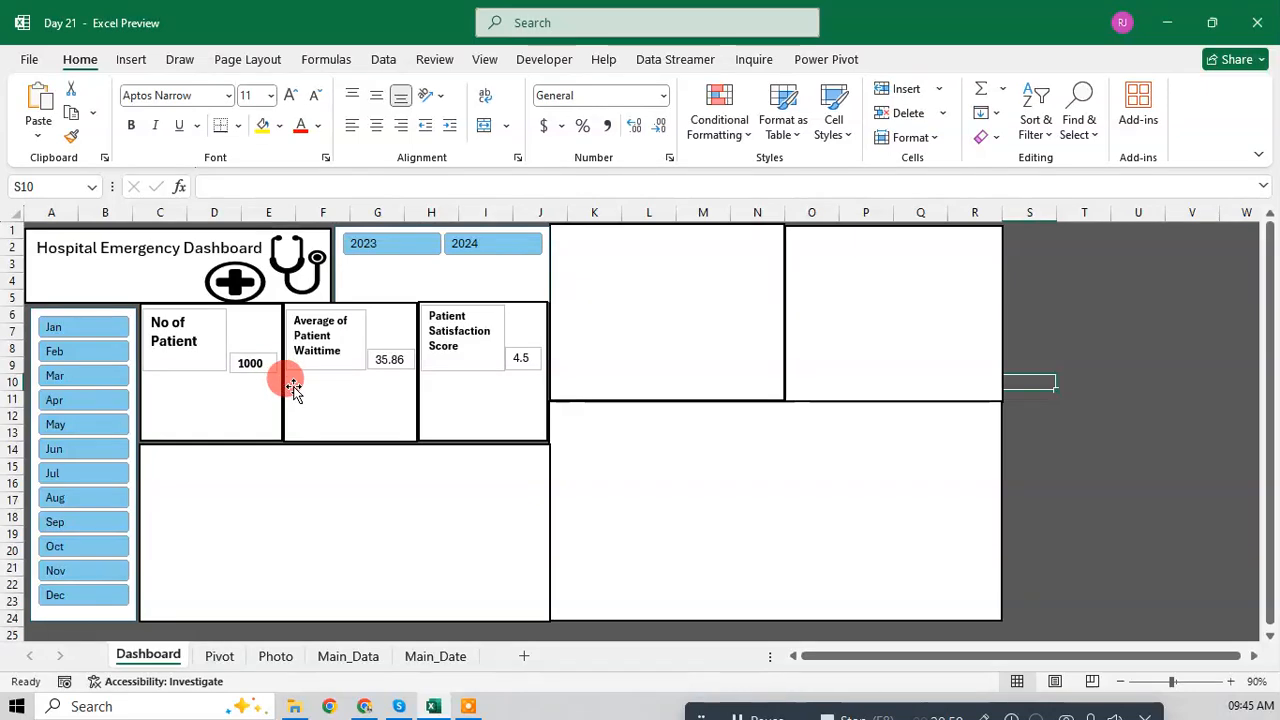
# Step: Set all six label and value boxes in the three cards to No fill and No line, and save the workbook
pyautogui.click(214, 346)
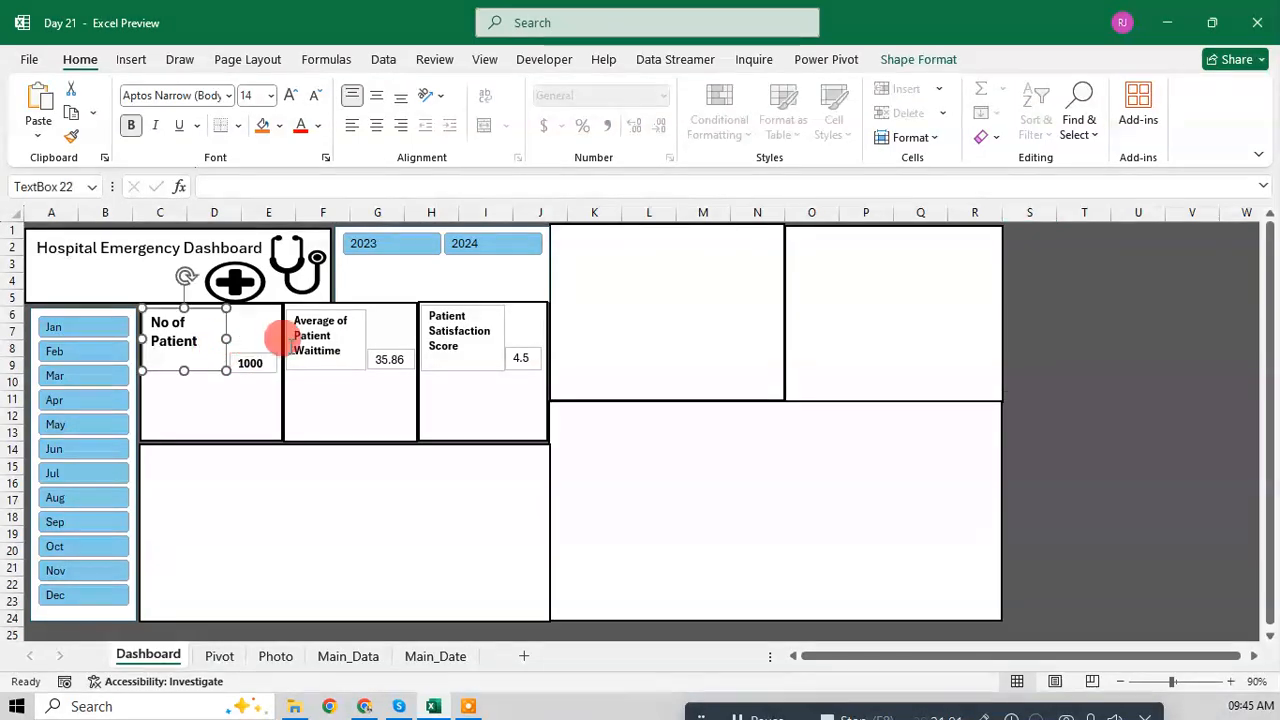
pyautogui.keyDown('ctrl'); pyautogui.click(304, 368); pyautogui.keyUp('ctrl')
pyautogui.keyDown('ctrl'); pyautogui.click(434, 360); pyautogui.keyUp('ctrl')
pyautogui.keyDown('ctrl'); pyautogui.click(252, 365); pyautogui.keyUp('ctrl')
pyautogui.keyDown('ctrl'); pyautogui.click(420, 372); pyautogui.keyUp('ctrl')
pyautogui.keyDown('ctrl'); pyautogui.click(514, 360); pyautogui.keyUp('ctrl')
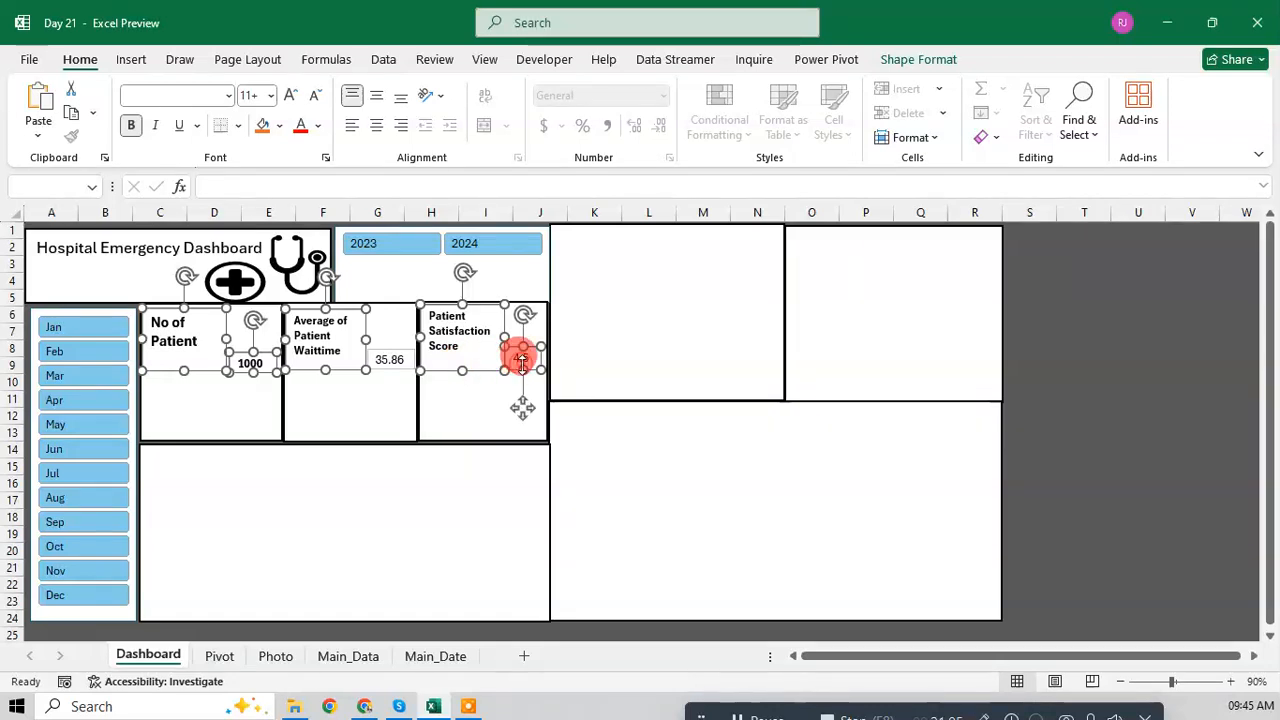
pyautogui.keyDown('ctrl'); pyautogui.click(392, 362); pyautogui.keyUp('ctrl')
pyautogui.rightClick(397, 363)
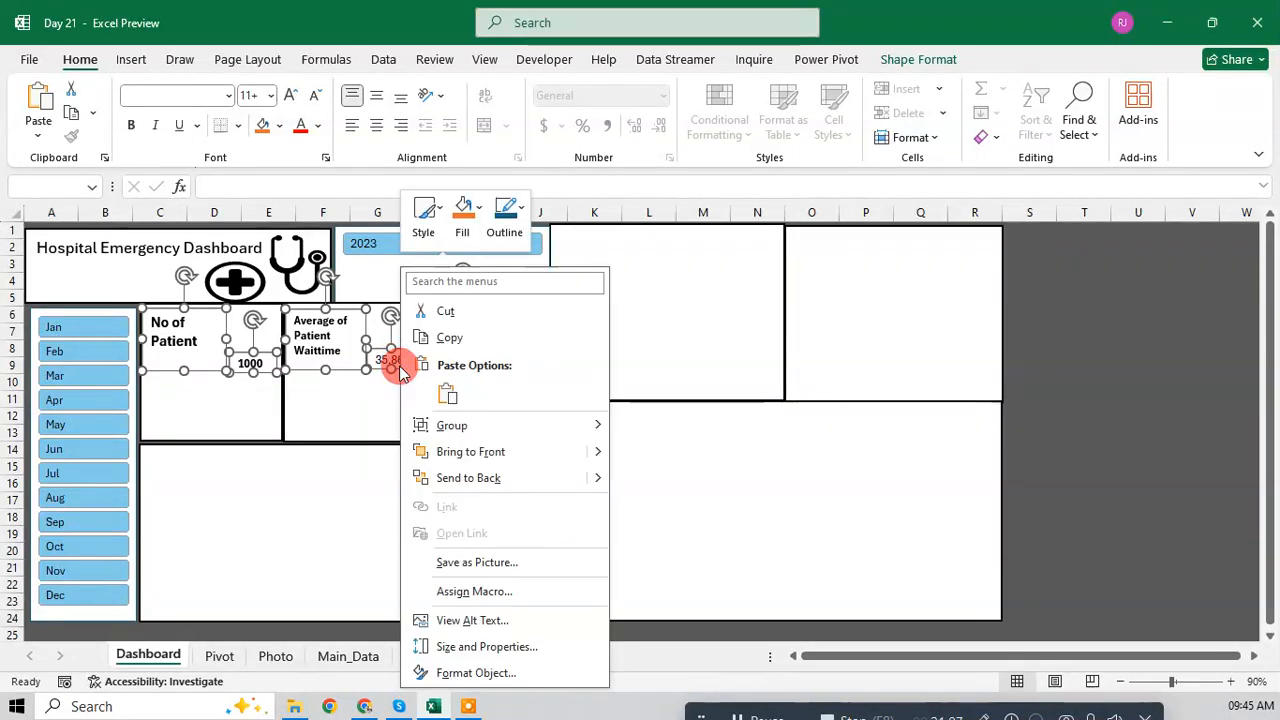
pyautogui.click(468, 673)
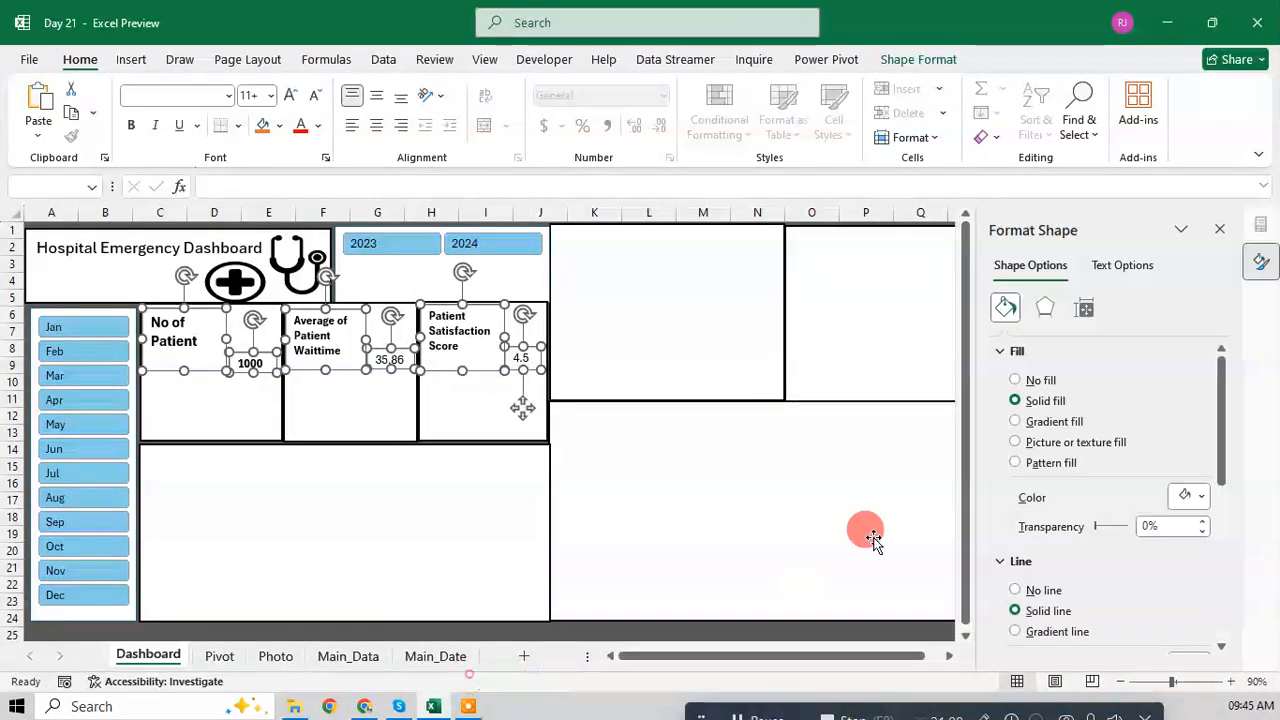
pyautogui.click(1016, 380)
pyautogui.click(1030, 527)
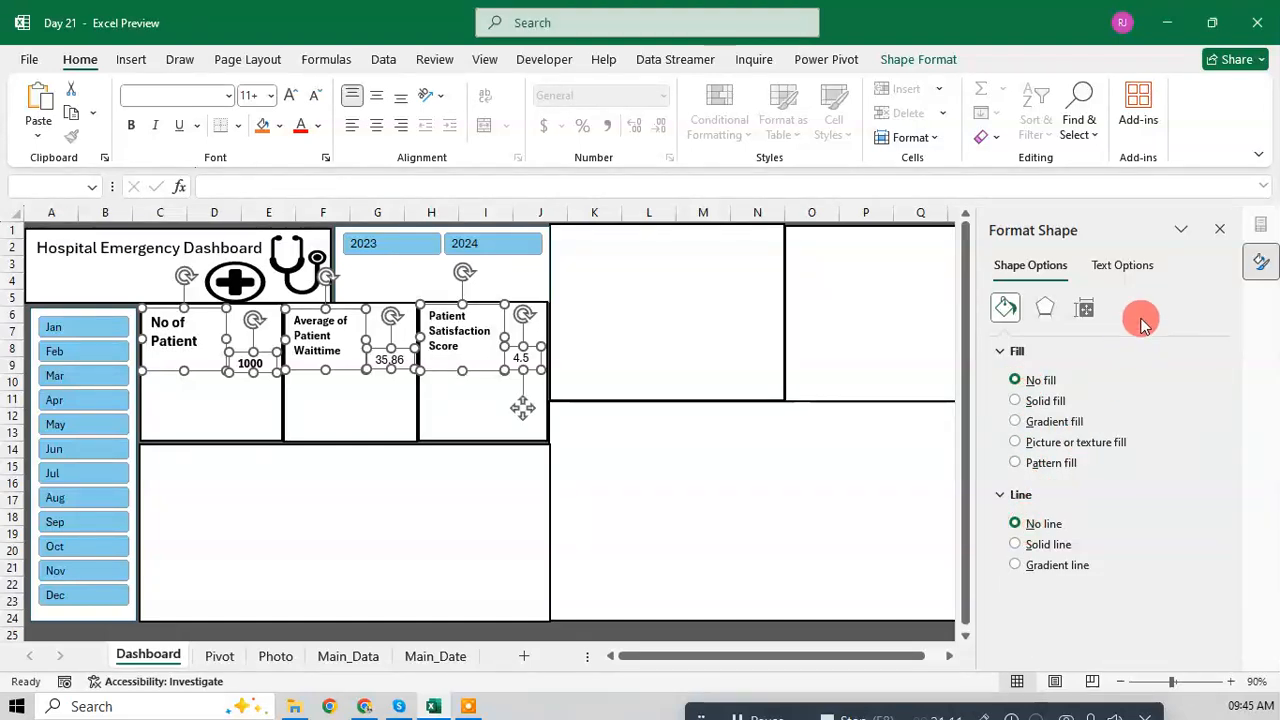
pyautogui.click(1217, 229)
pyautogui.press('Escape')
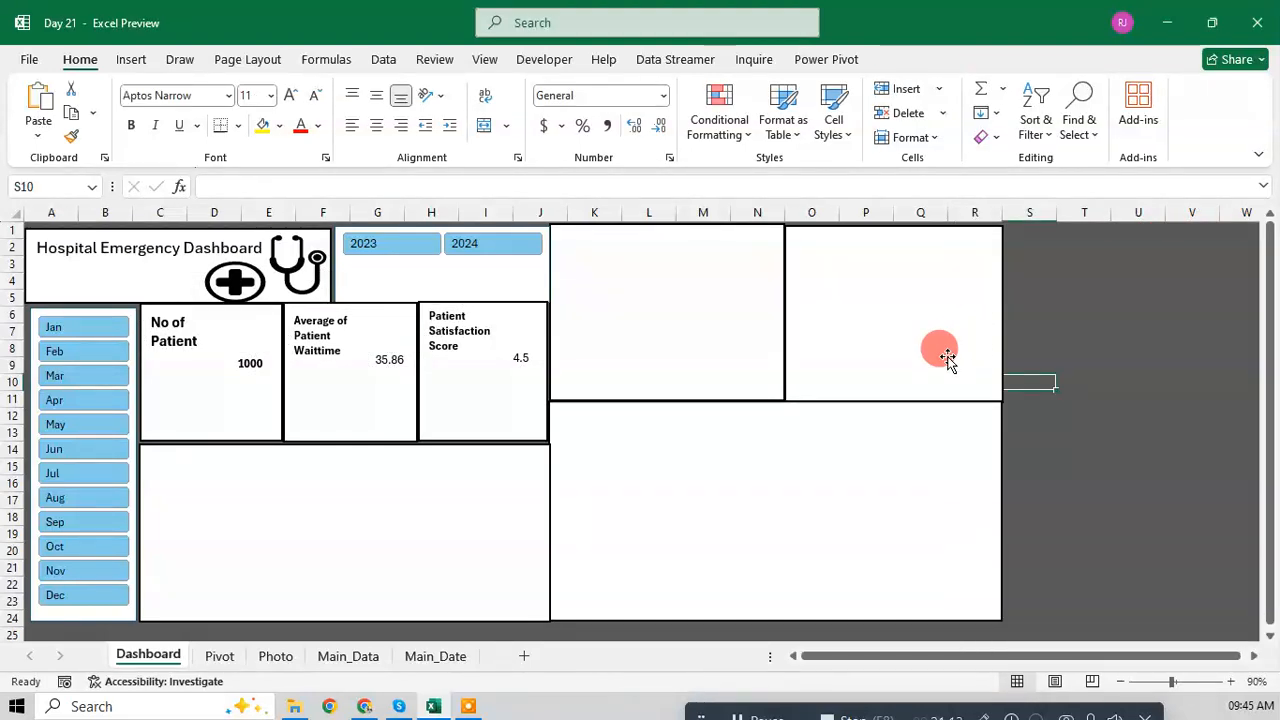
pyautogui.hotkey('ctrl', 's')
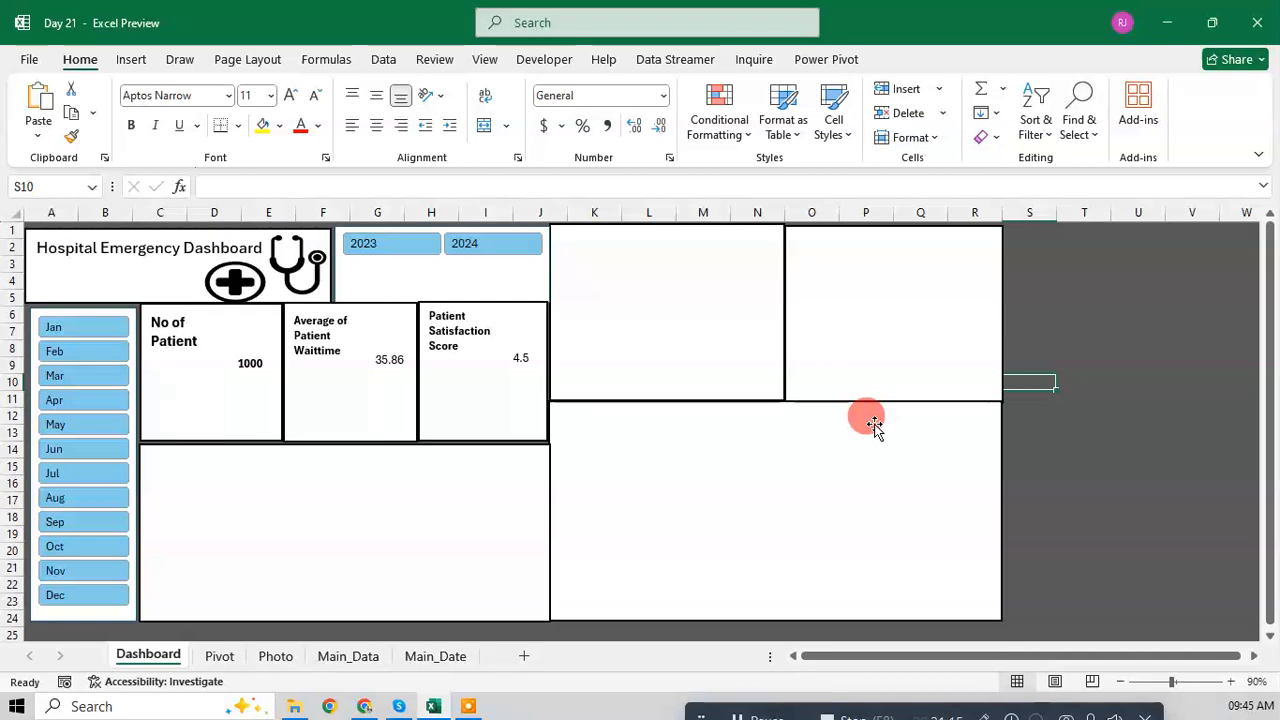
# Step: Make the value boxes of the second and third cards bold
pyautogui.click(520, 358)
pyautogui.keyDown('ctrl'); pyautogui.click(386, 359); pyautogui.keyUp('ctrl')
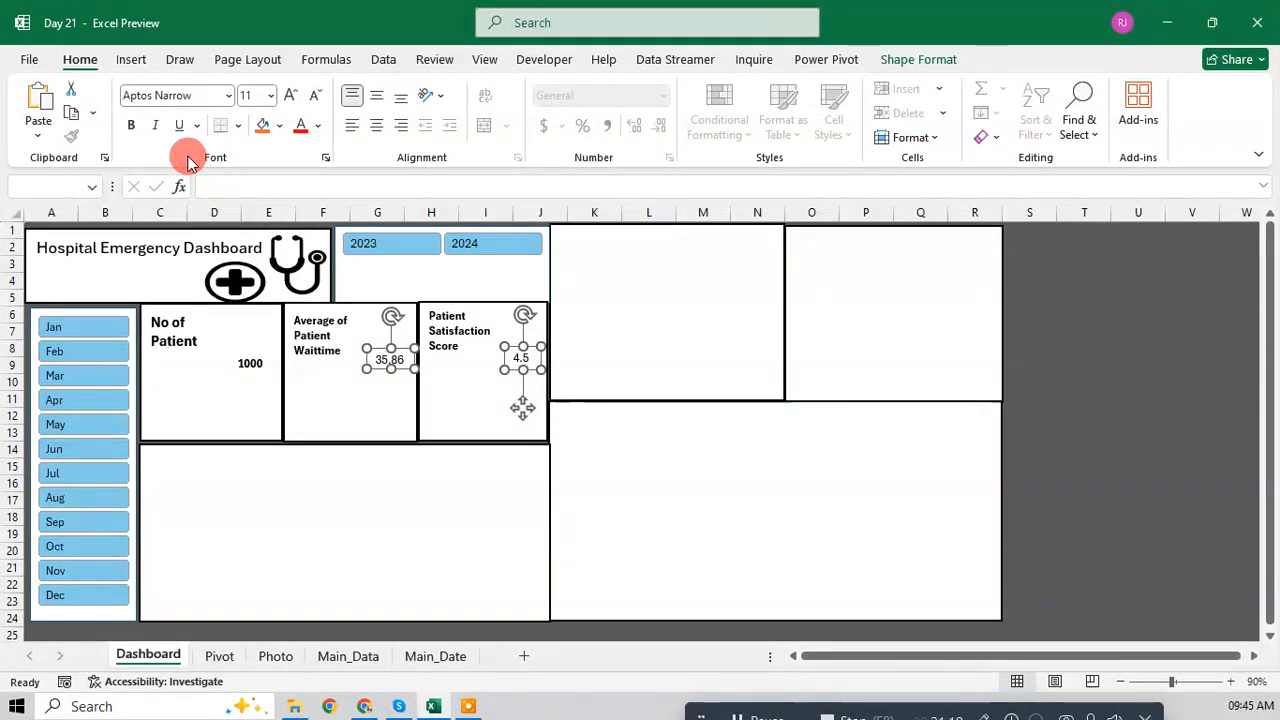
pyautogui.press('Escape')
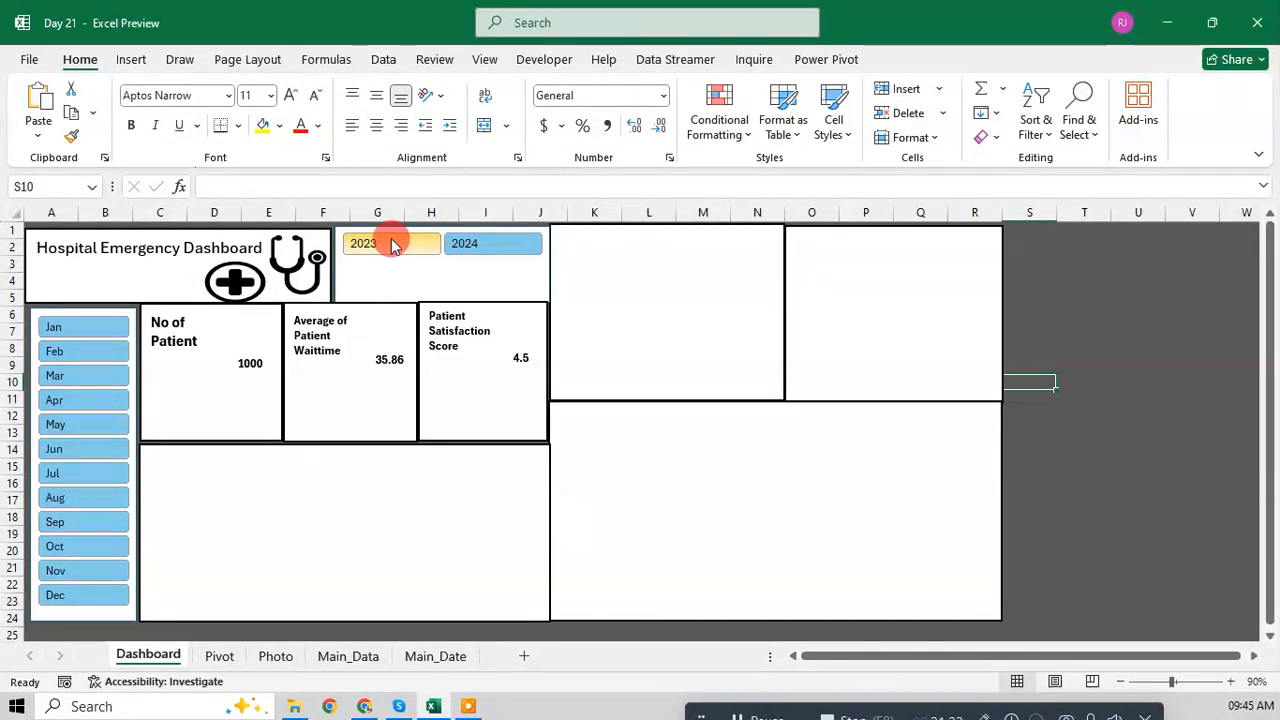
# Step: Test the three cards by switching the year filter between 2024 and 2023, clear the filter and save the workbook
pyautogui.click(478, 246)
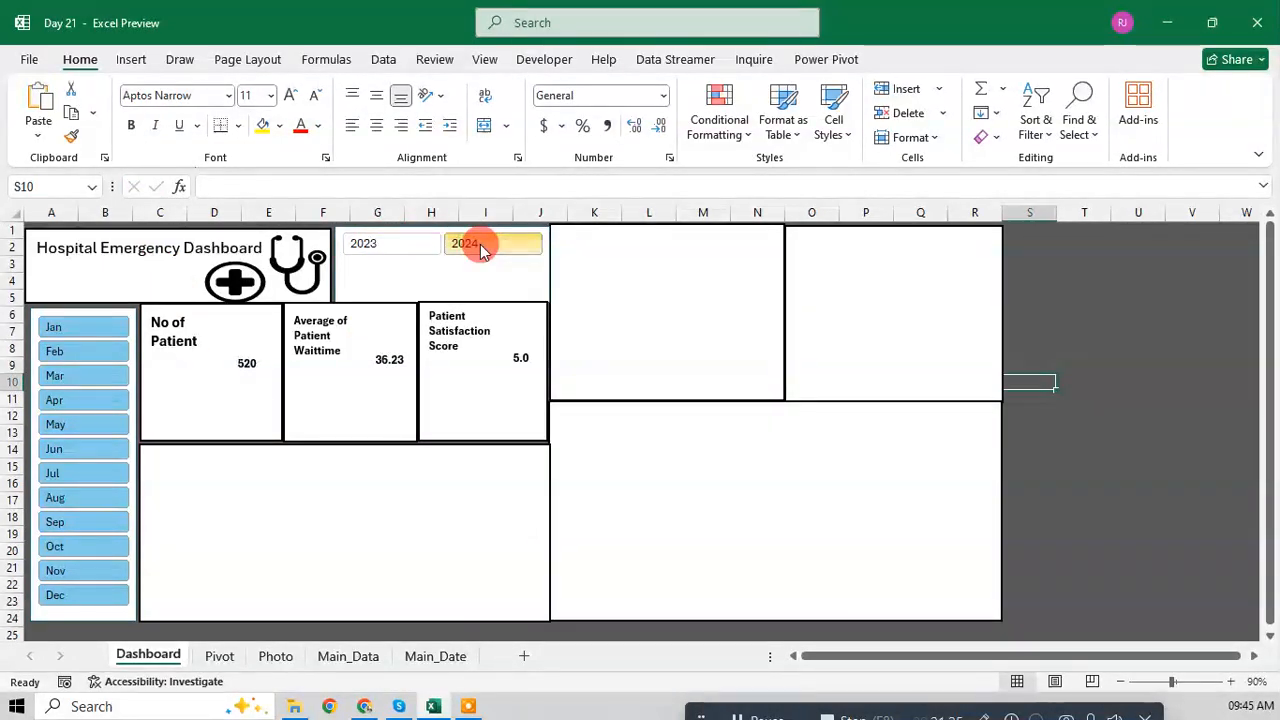
pyautogui.click(390, 244)
pyautogui.click(476, 245)
pyautogui.click(404, 247)
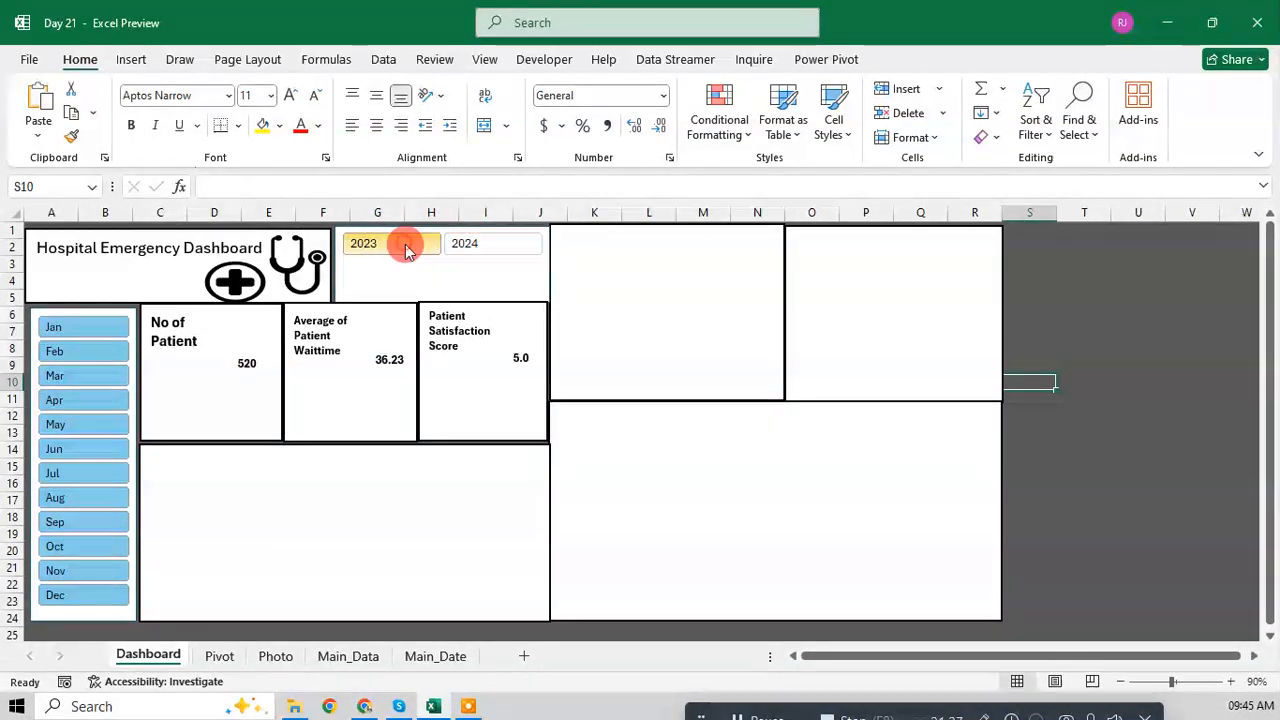
pyautogui.click(463, 247)
pyautogui.click(350, 251)
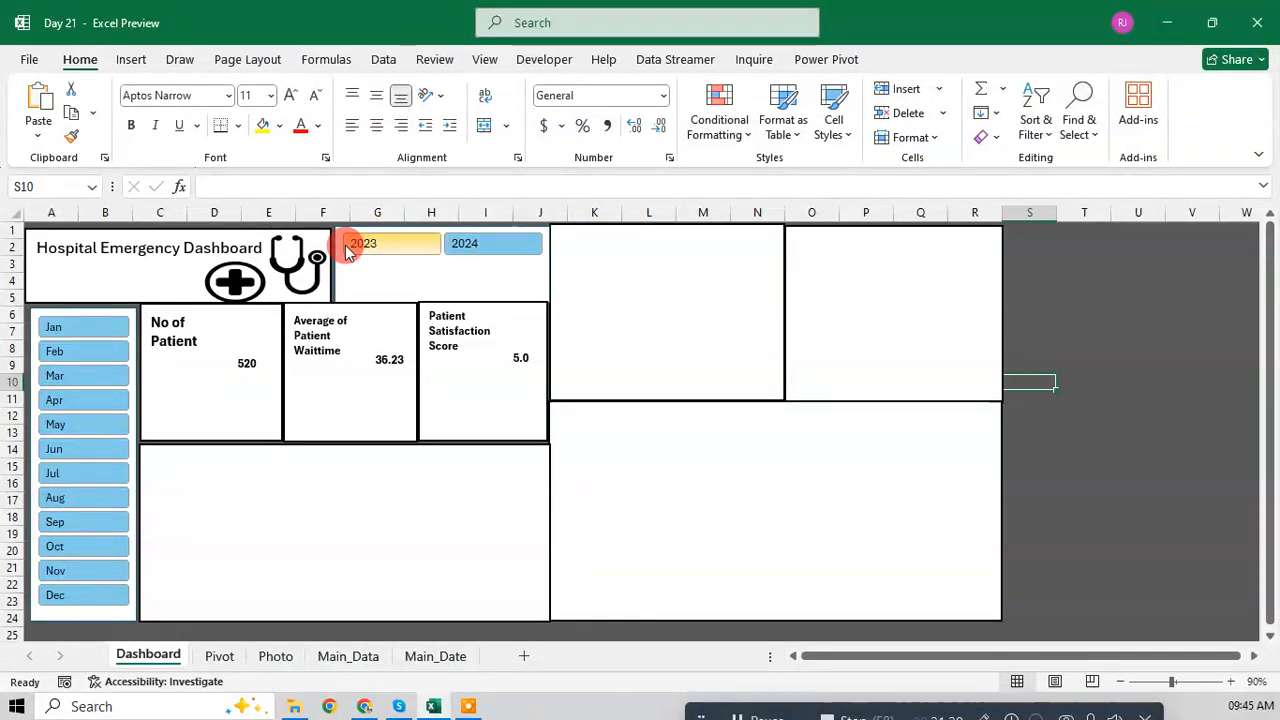
pyautogui.hotkey('ctrl', 's')
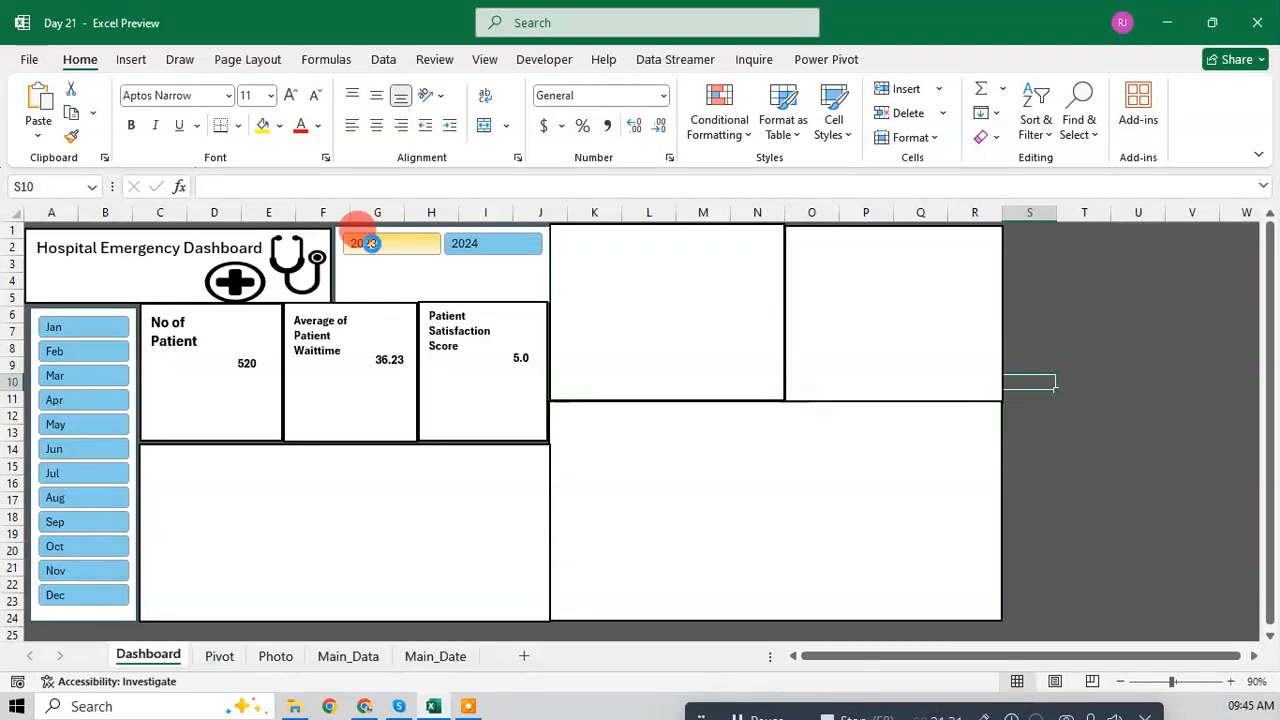
# Step: Filter the dashboard to Jan and check the filter connections of the month pivot table on the Pivot sheet
pyautogui.click(86, 330)
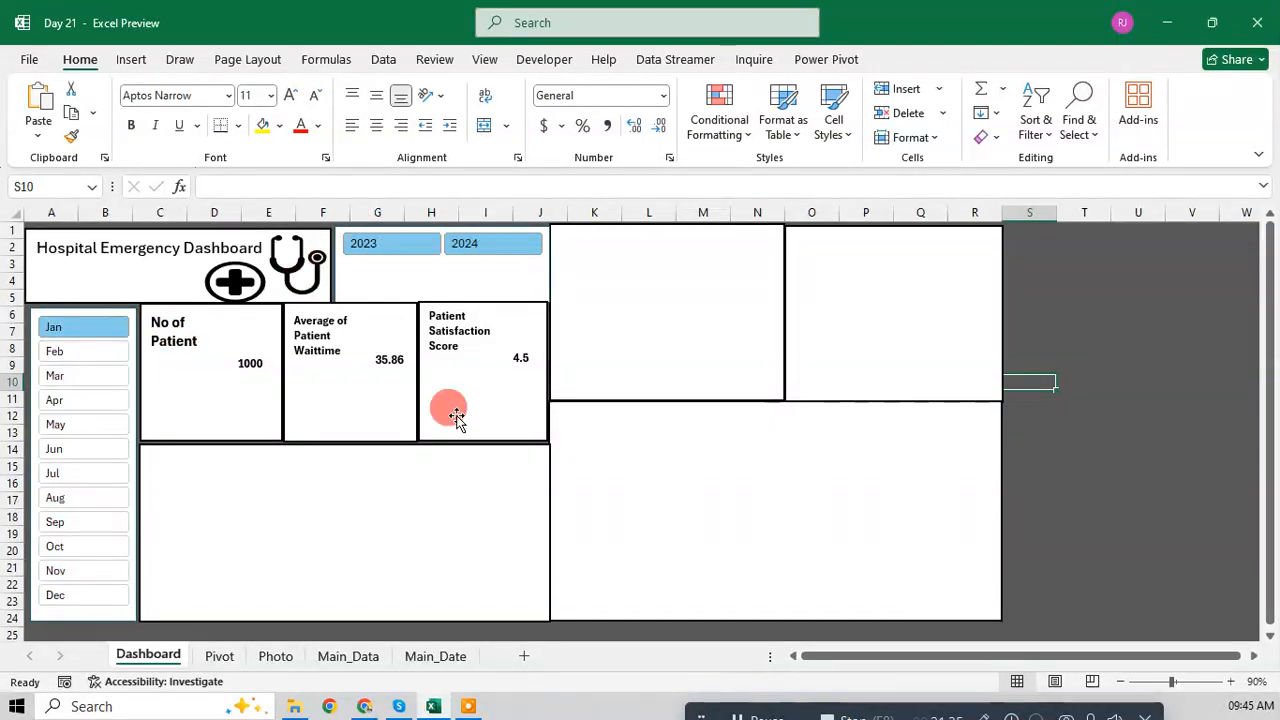
pyautogui.click(1066, 330)
pyautogui.click(219, 656)
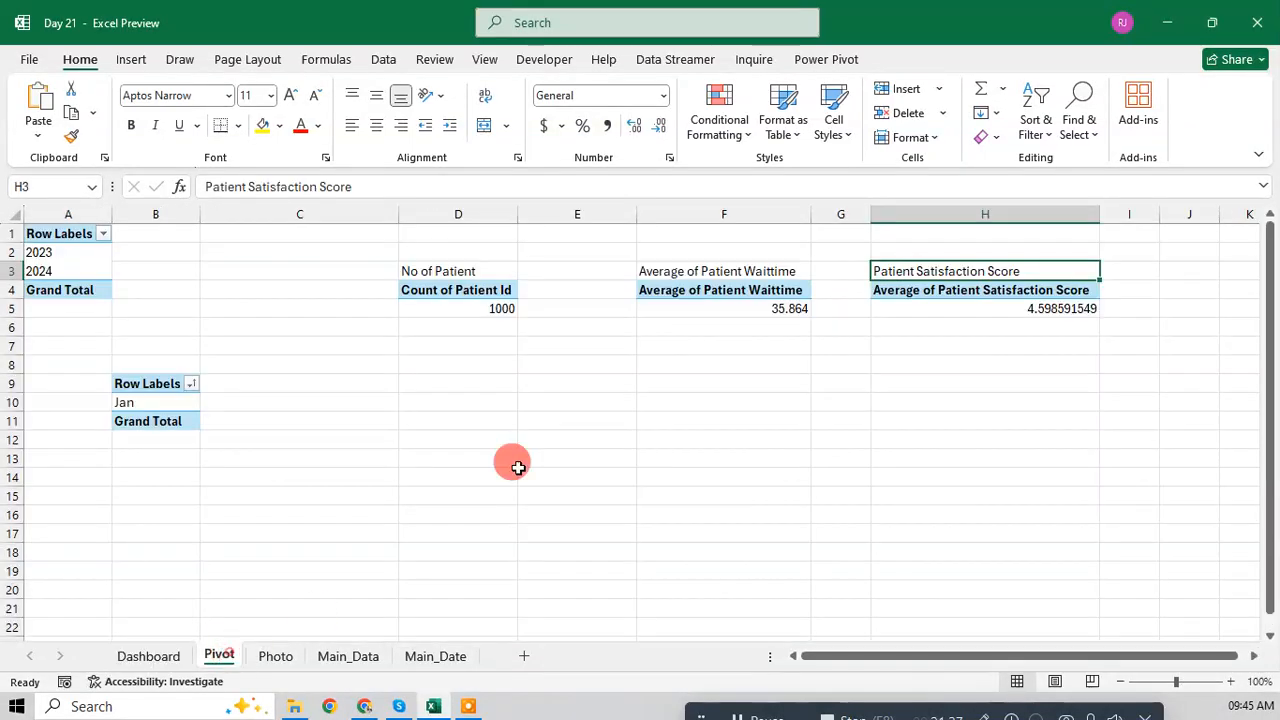
pyautogui.click(158, 404)
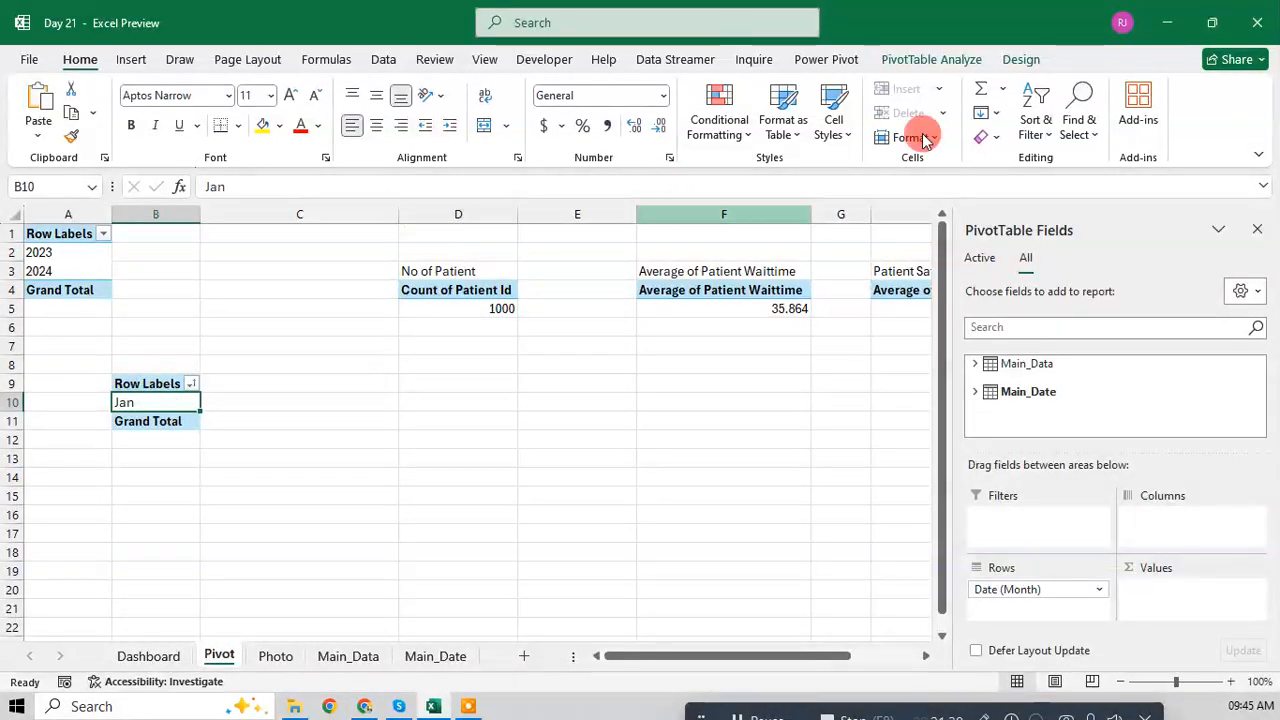
pyautogui.click(936, 58)
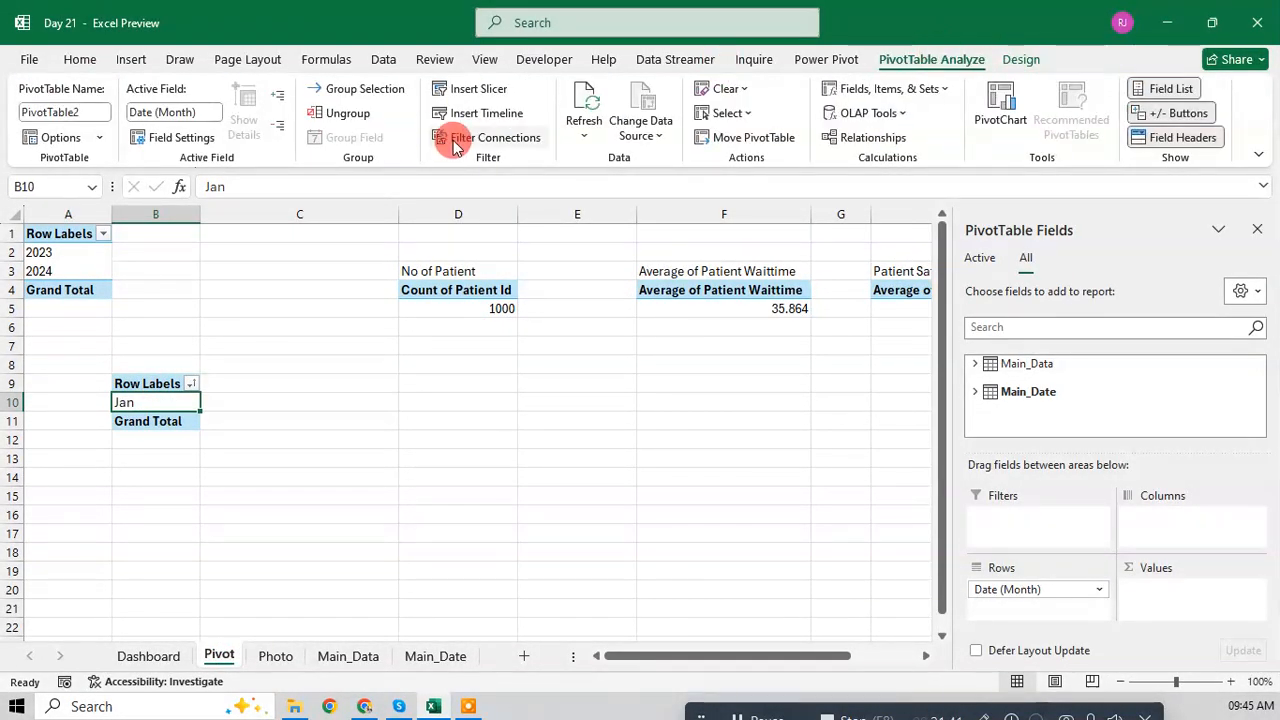
pyautogui.click(455, 142)
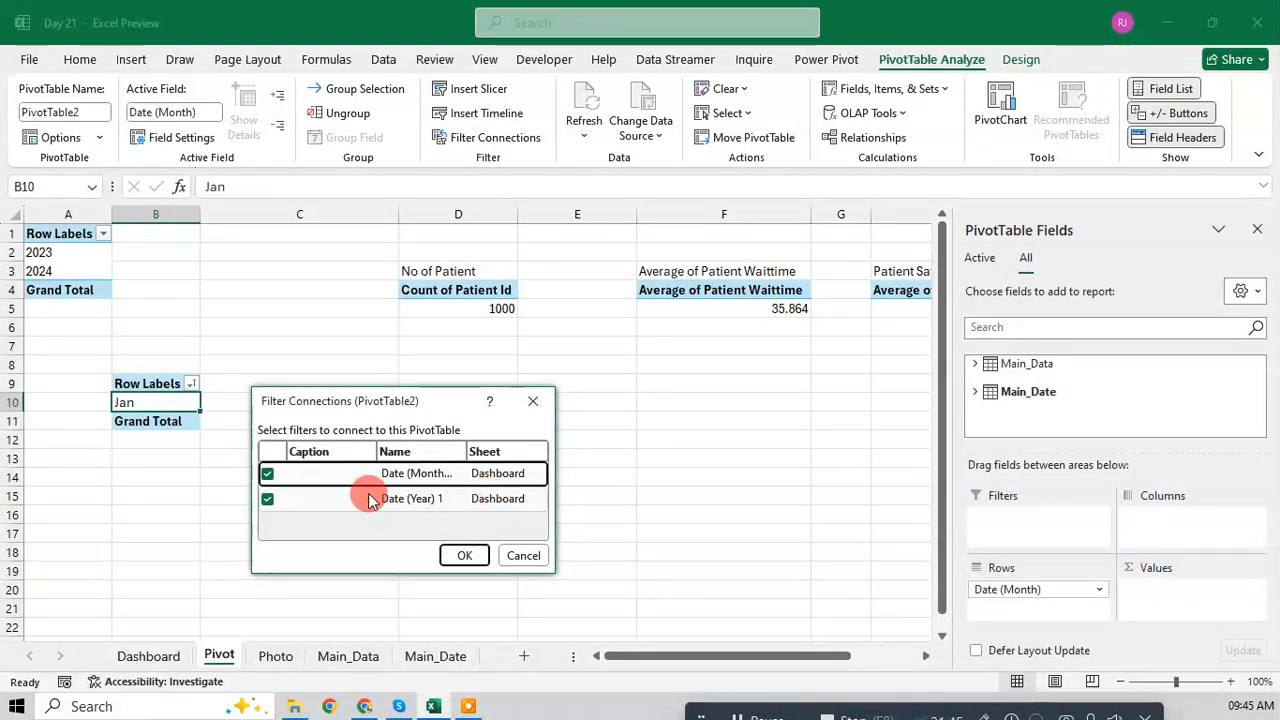
pyautogui.press('Return')
# Step: Connect the year pivot table on the Pivot sheet to the Date (Month) slicer
pyautogui.click(68, 252)
pyautogui.click(518, 140)
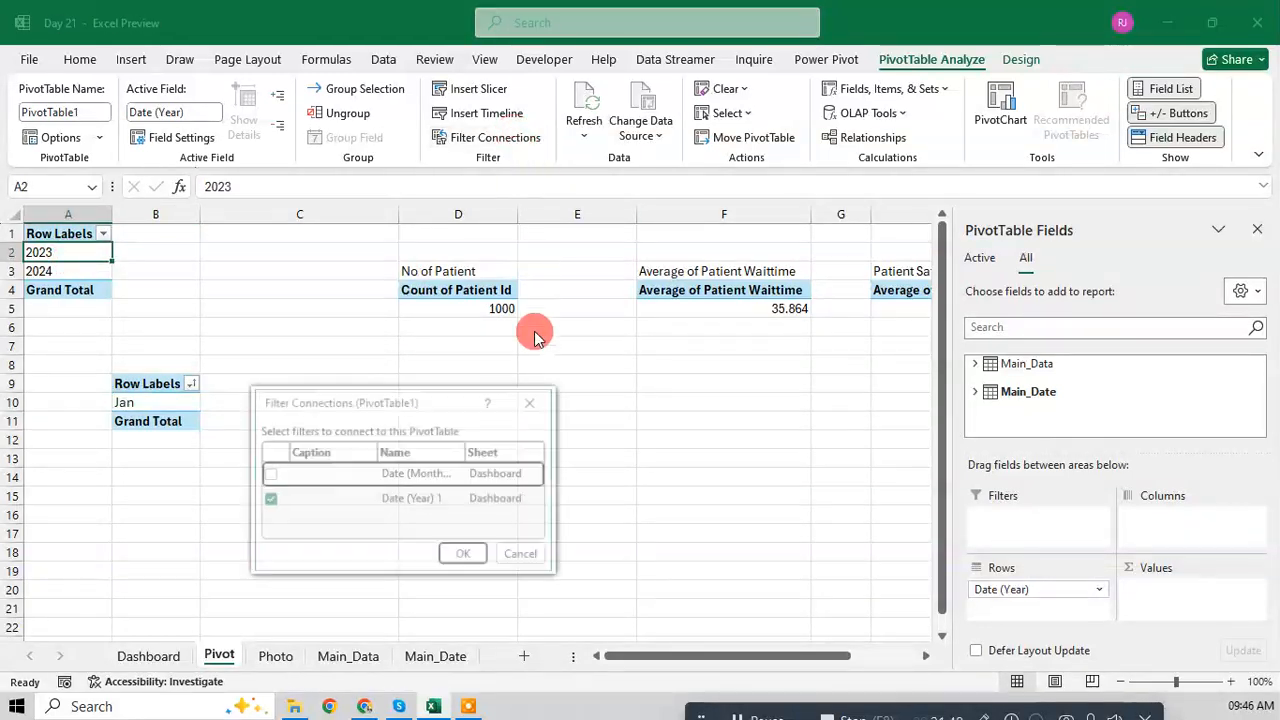
pyautogui.click(312, 480)
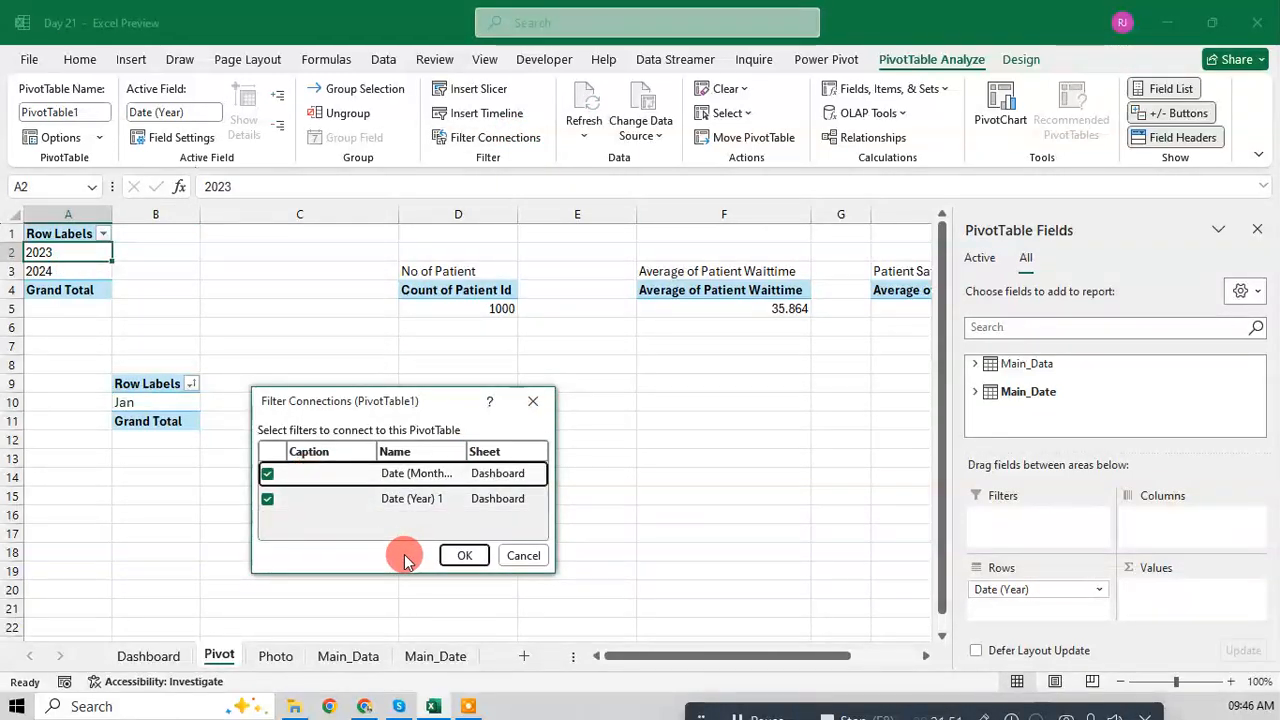
pyautogui.click(466, 556)
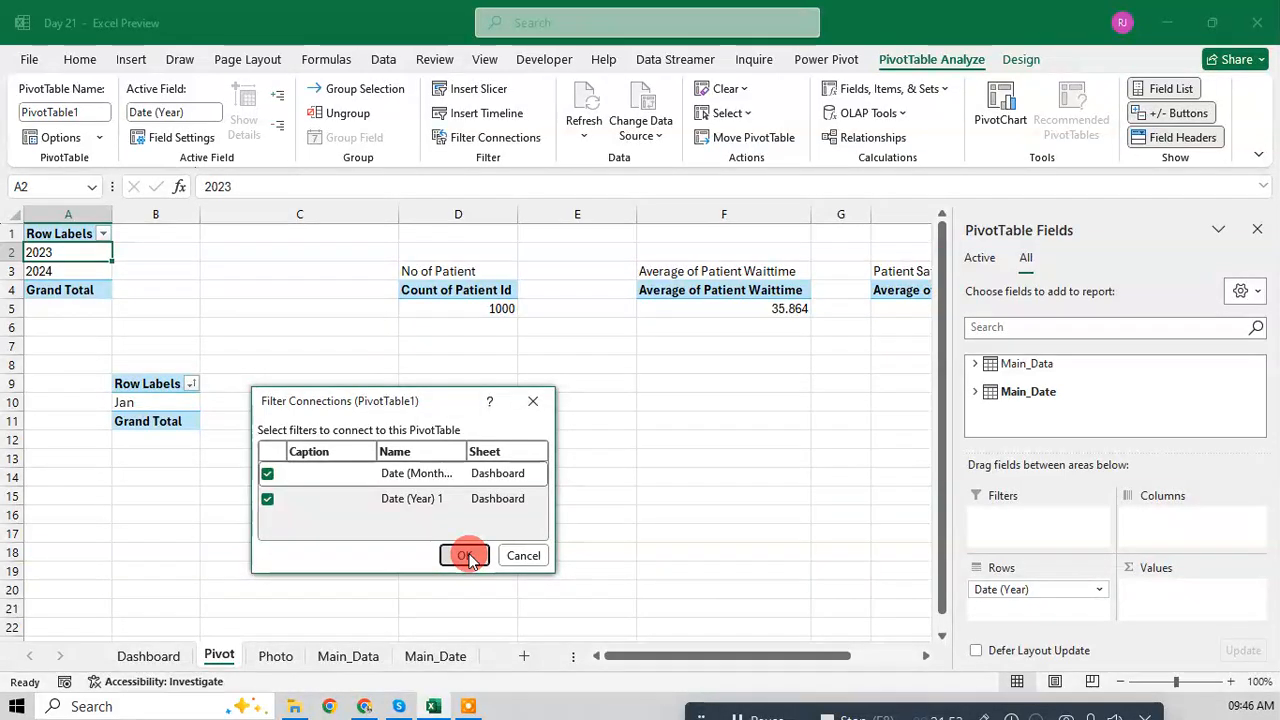
# Step: Test on the Dashboard whether the cards respond to different months under 2024 and 2023, ending with 2023 and Jul
pyautogui.click(163, 652)
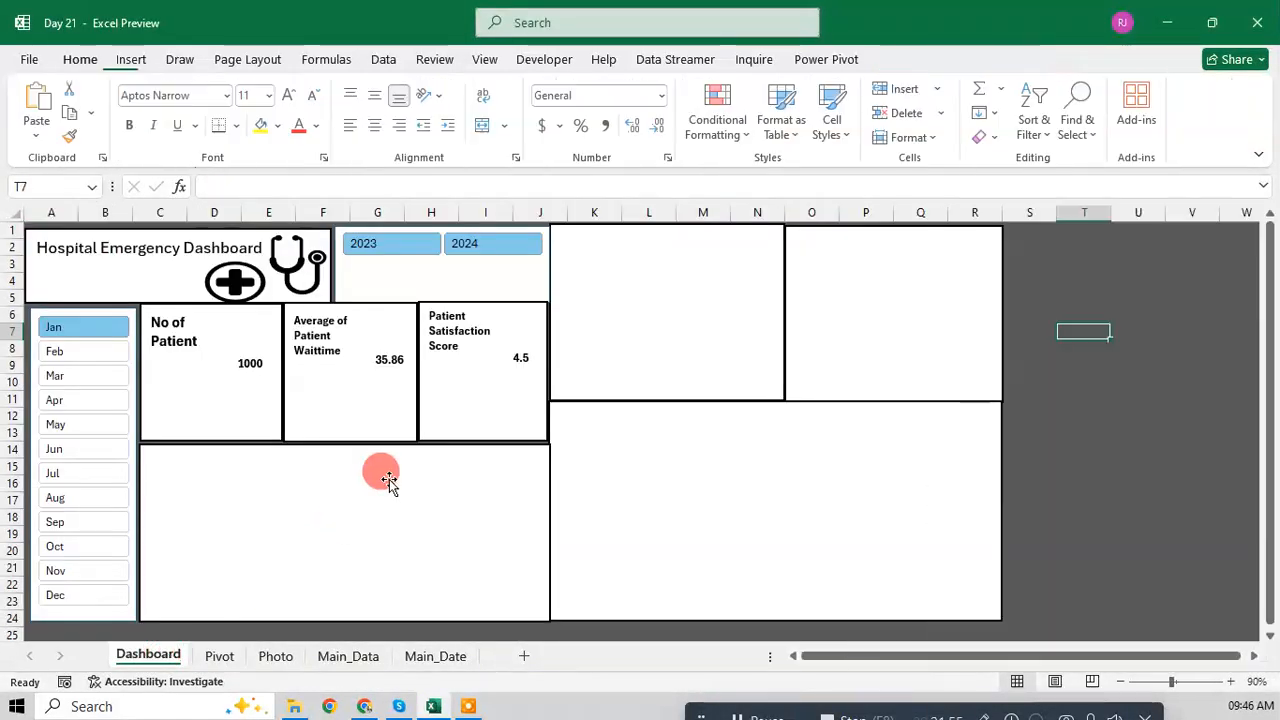
pyautogui.click(466, 243)
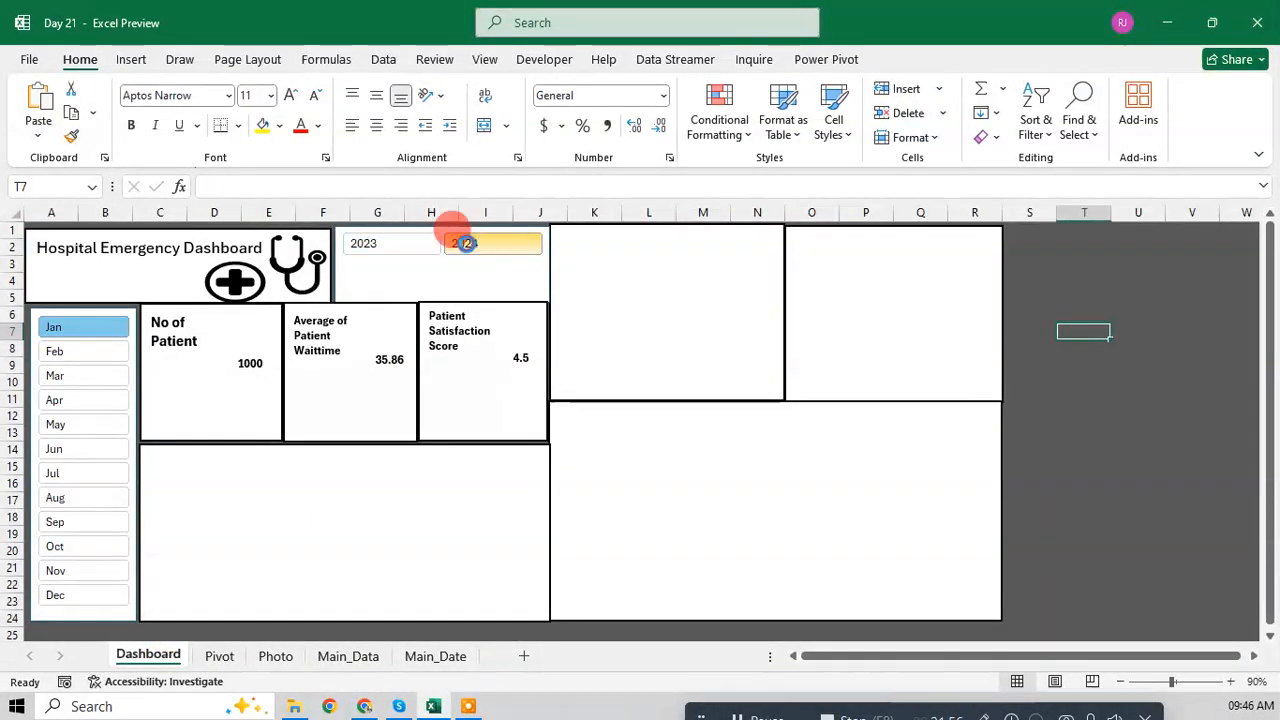
pyautogui.click(87, 375)
pyautogui.click(78, 404)
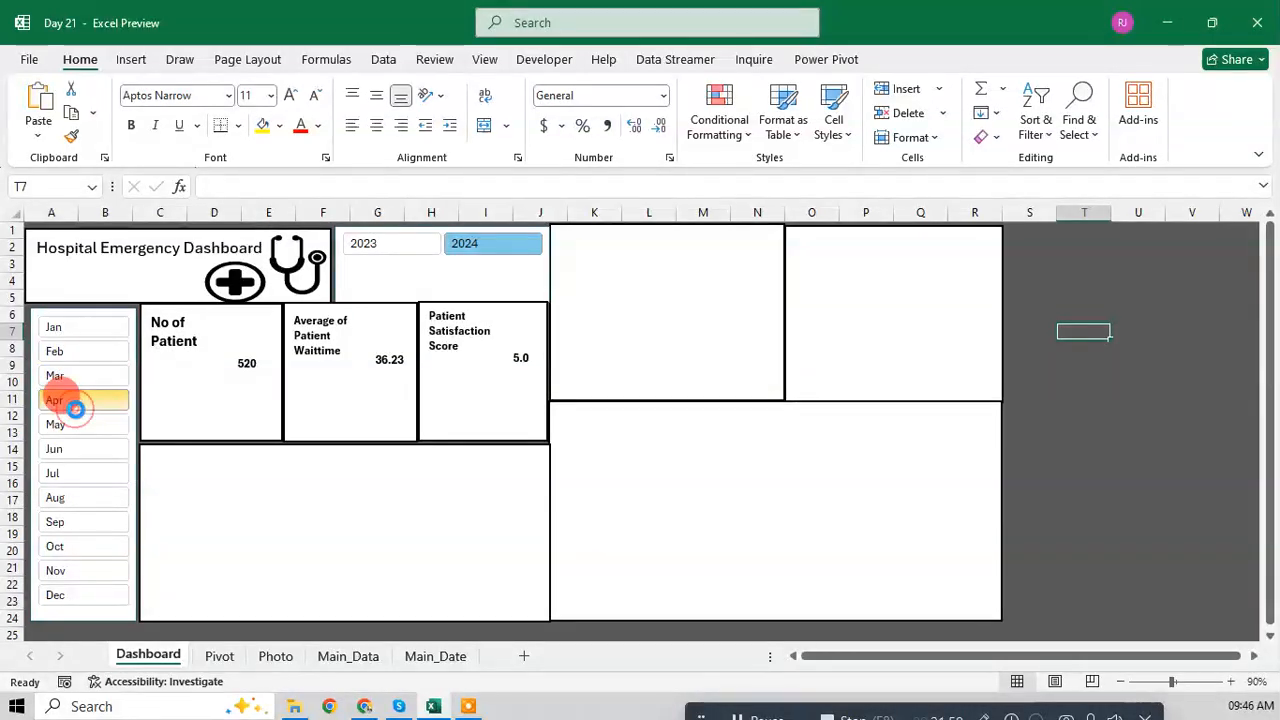
pyautogui.click(73, 441)
pyautogui.click(95, 327)
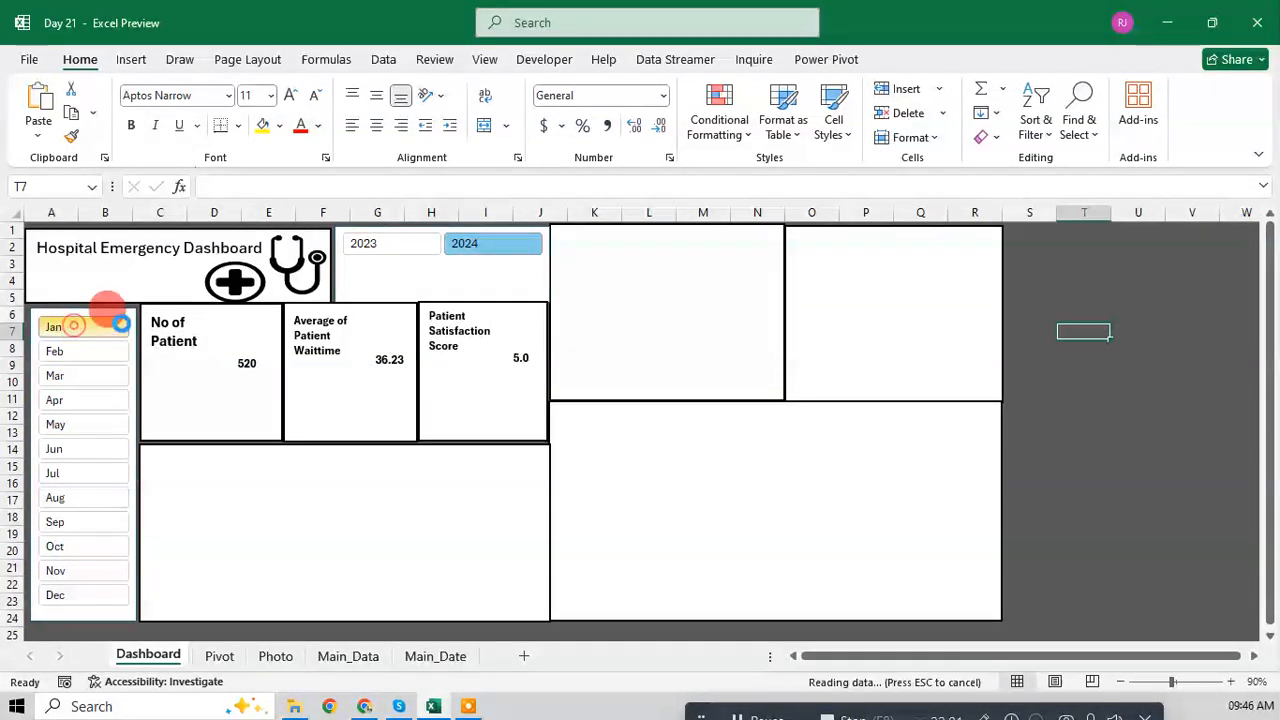
pyautogui.click(384, 247)
pyautogui.click(80, 350)
pyautogui.click(58, 378)
pyautogui.click(57, 403)
pyautogui.click(58, 430)
pyautogui.click(45, 473)
# Step: Review the filter connections of the year and month pivot tables on the Pivot sheet
pyautogui.click(214, 656)
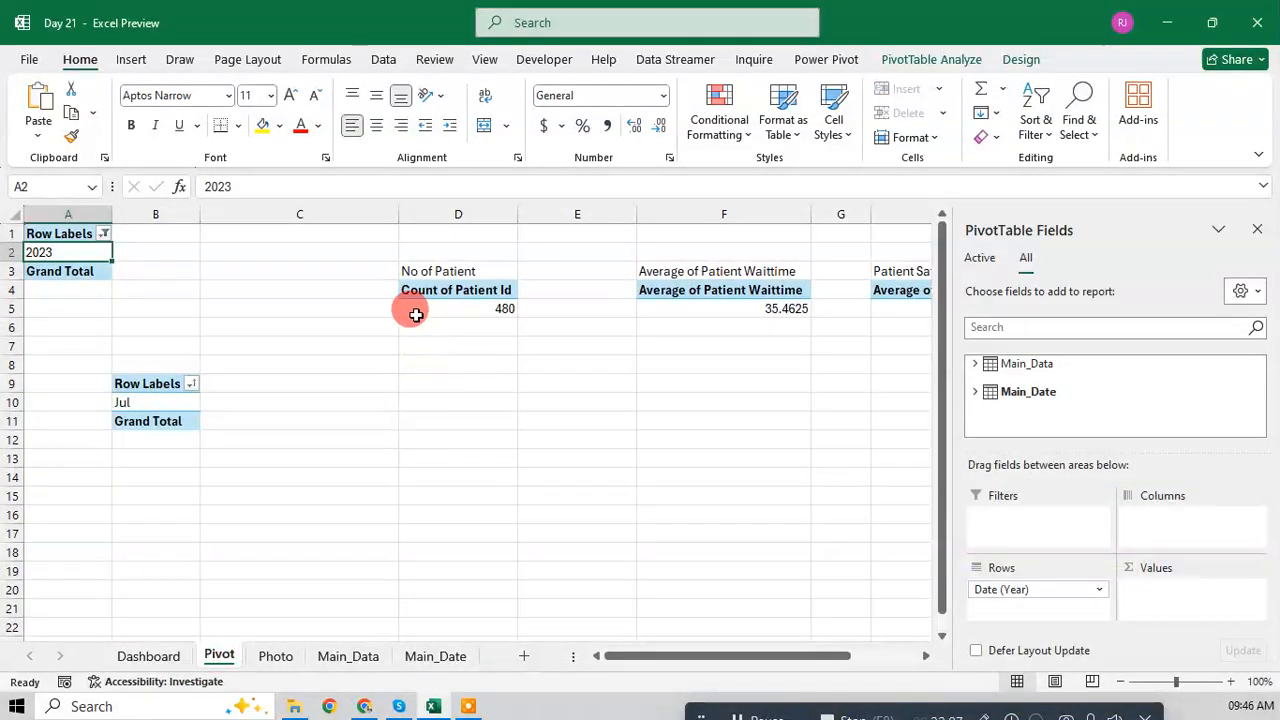
pyautogui.click(168, 405)
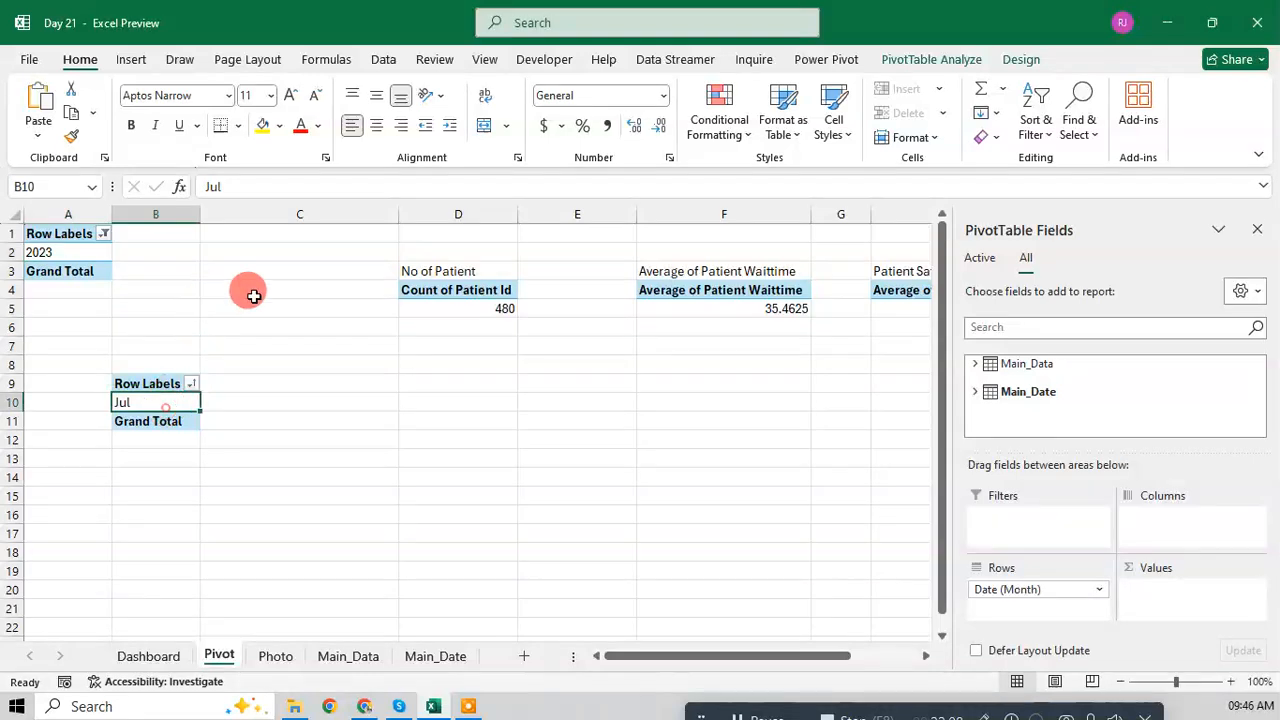
pyautogui.keyDown('ctrl'); pyautogui.click(84, 253); pyautogui.keyUp('ctrl')
pyautogui.click(90, 253)
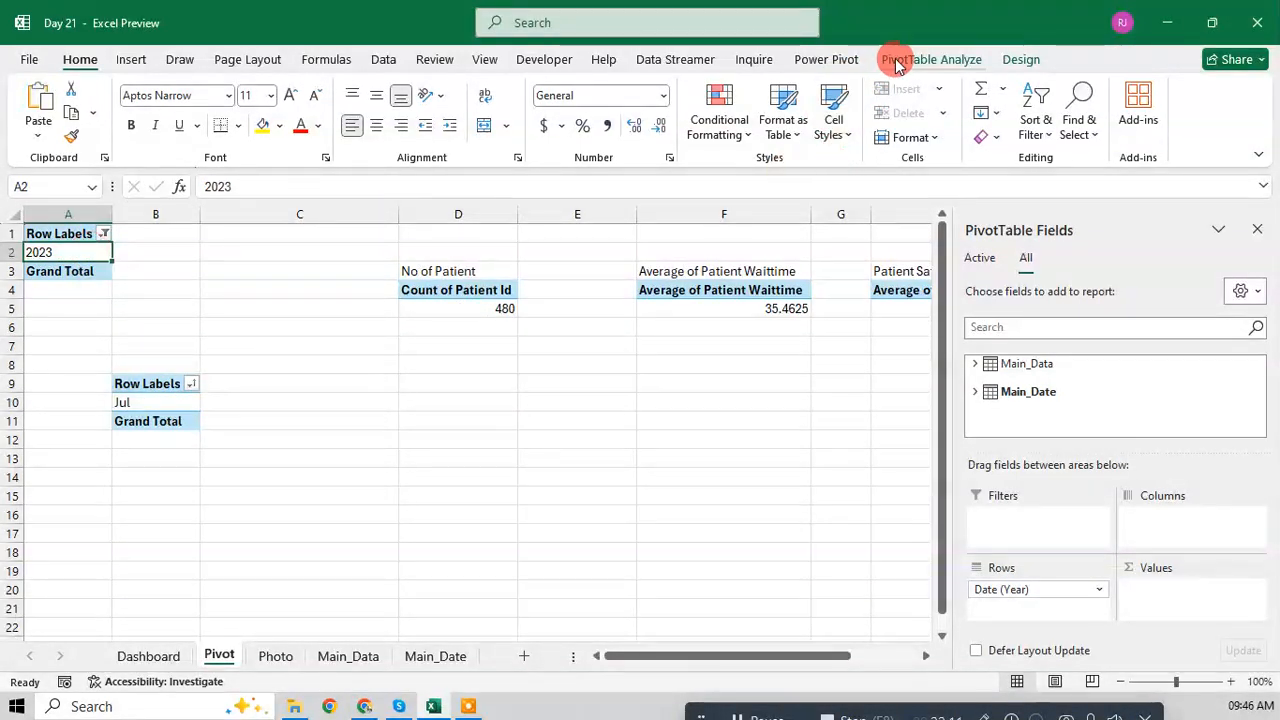
pyautogui.click(929, 57)
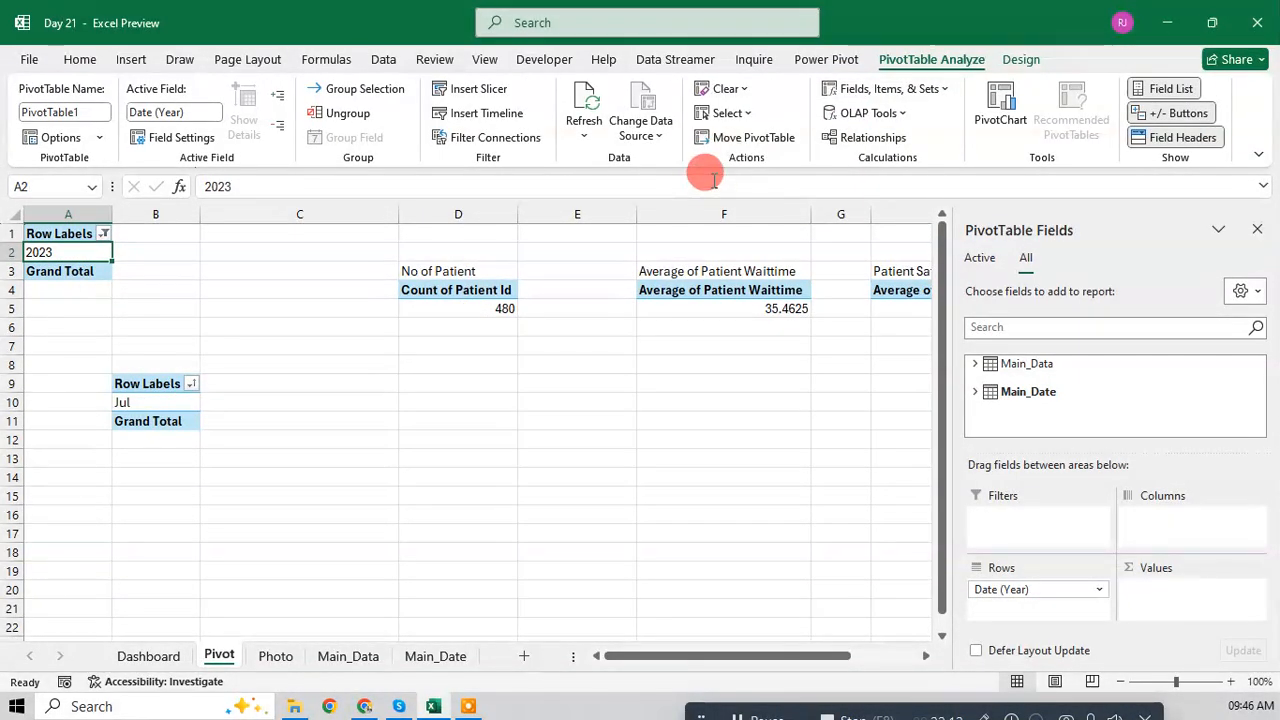
pyautogui.click(494, 137)
pyautogui.click(464, 555)
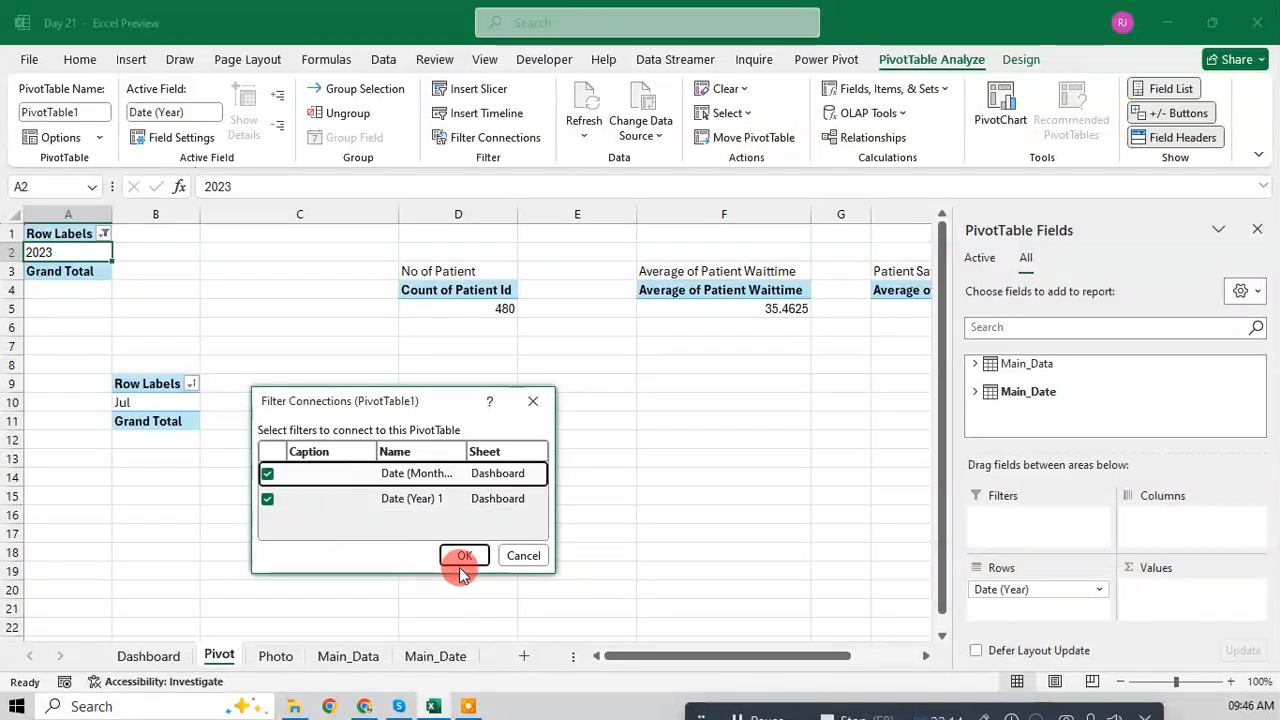
pyautogui.click(168, 405)
pyautogui.click(536, 140)
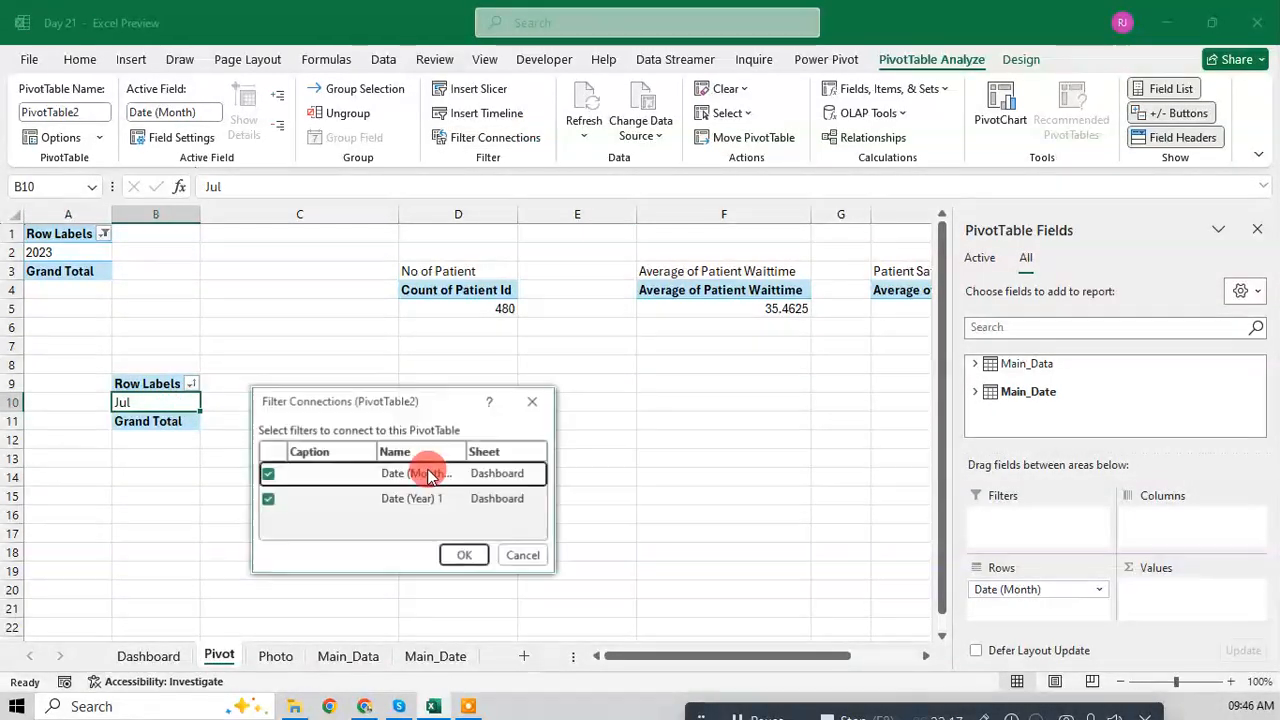
pyautogui.click(462, 555)
# Step: Connect the Count of Patient Id pivot table to the Date (Month) slicer
pyautogui.click(502, 305)
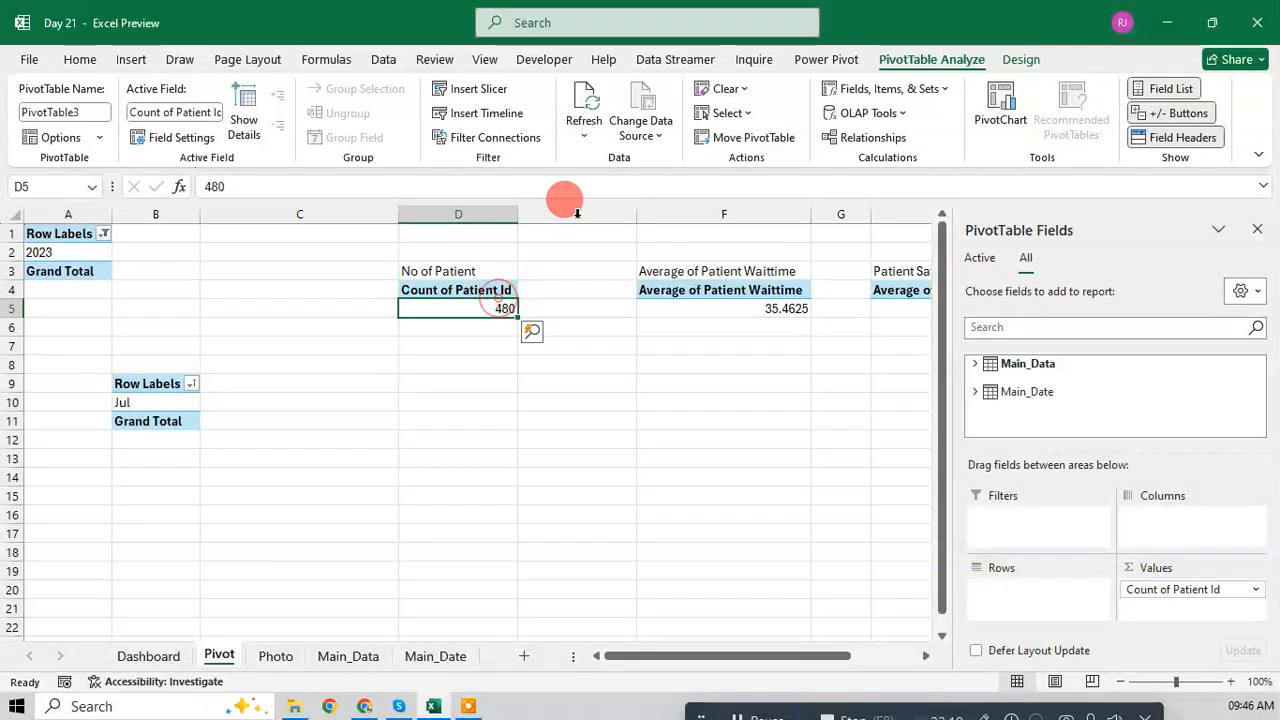
pyautogui.click(494, 137)
pyautogui.click(336, 468)
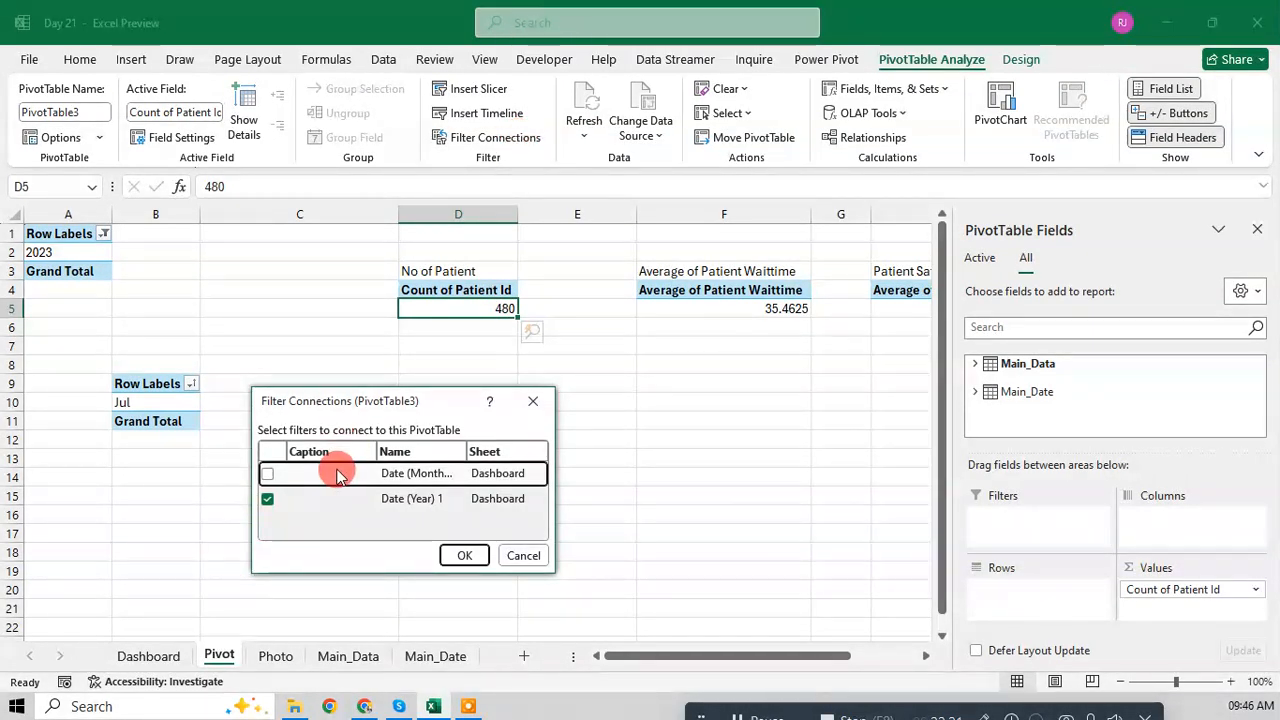
pyautogui.click(462, 553)
# Step: Connect the Average of Patient Waittime pivot table to the Date (Month) slicer
pyautogui.click(787, 310)
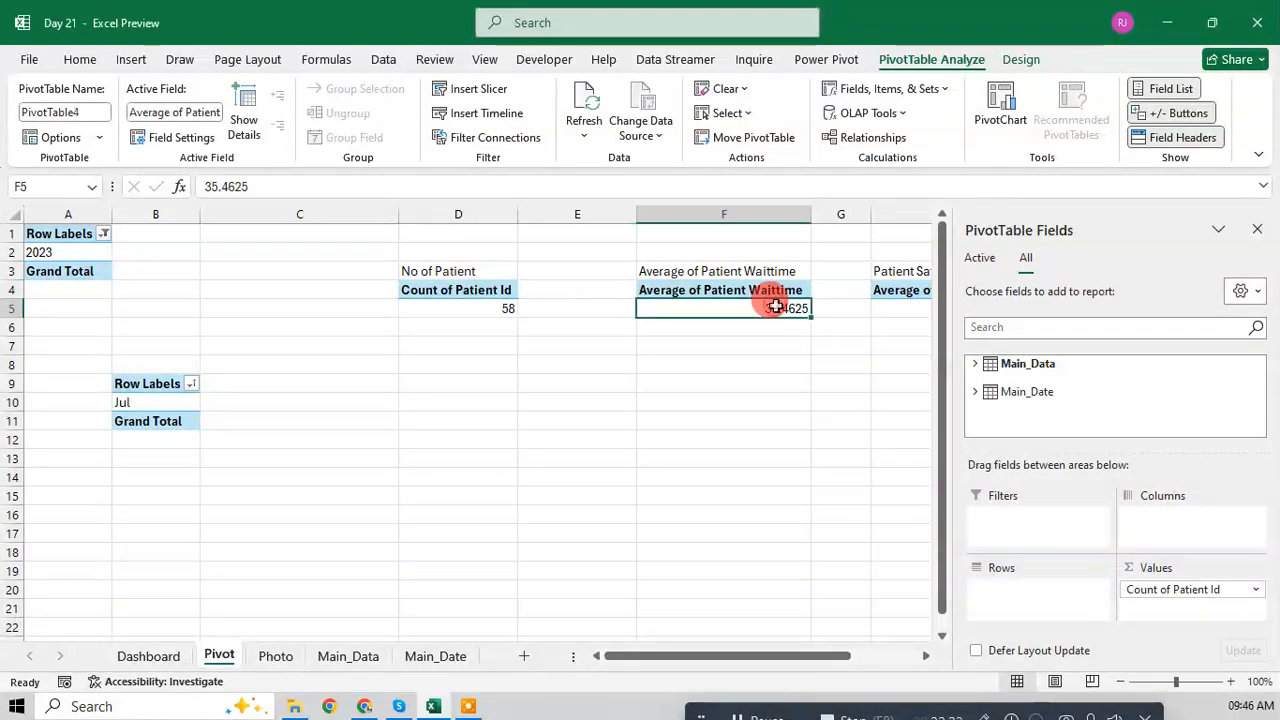
pyautogui.click(494, 137)
pyautogui.click(414, 472)
pyautogui.click(460, 552)
# Step: Connect the Average of Patient Satisfaction Score pivot table to the Date (Month) slicer
pyautogui.click(872, 291)
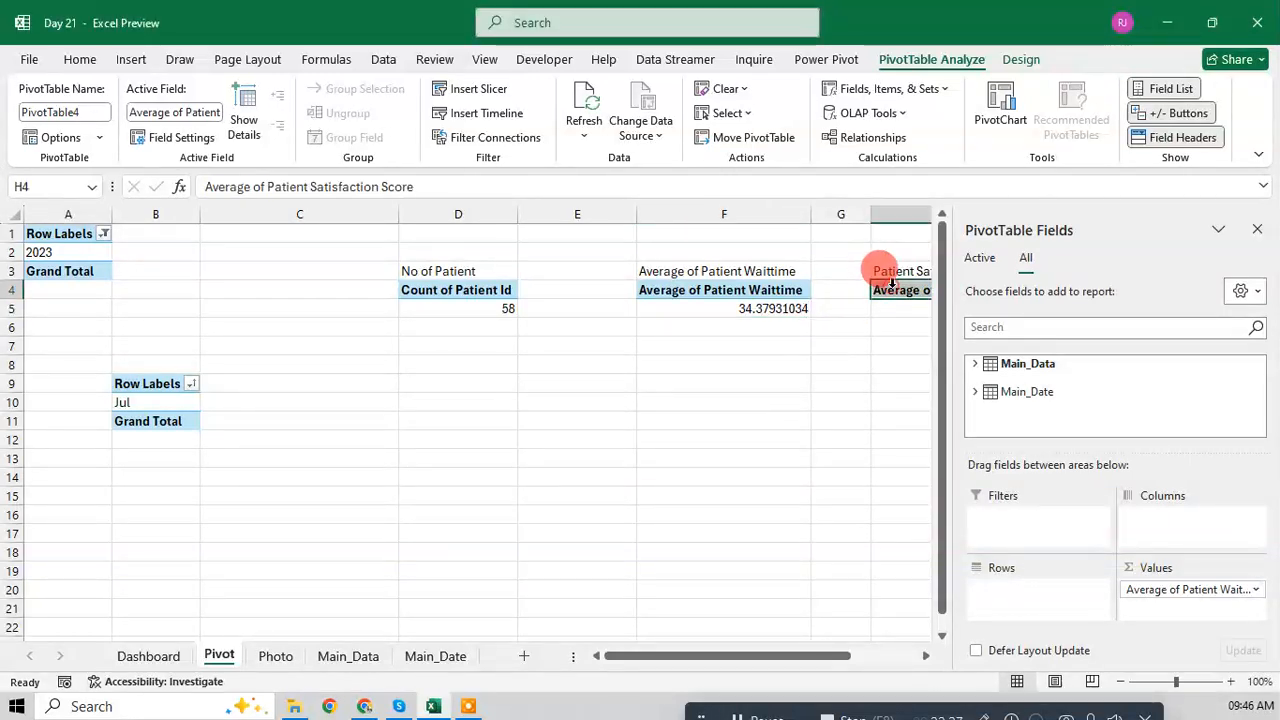
pyautogui.click(440, 137)
pyautogui.click(312, 477)
pyautogui.click(460, 551)
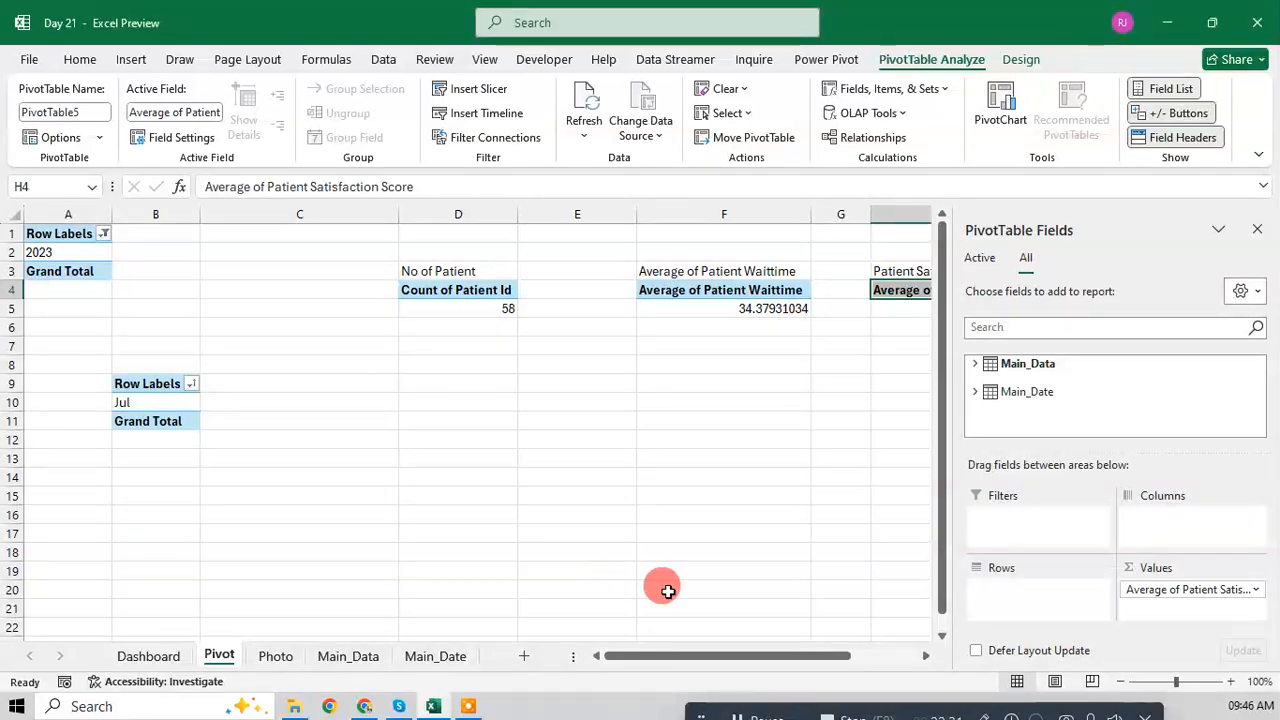
# Step: Check the Dashboard cards with the year filter on 2024 and 2023 and the month filter on Jan and May
pyautogui.click(160, 656)
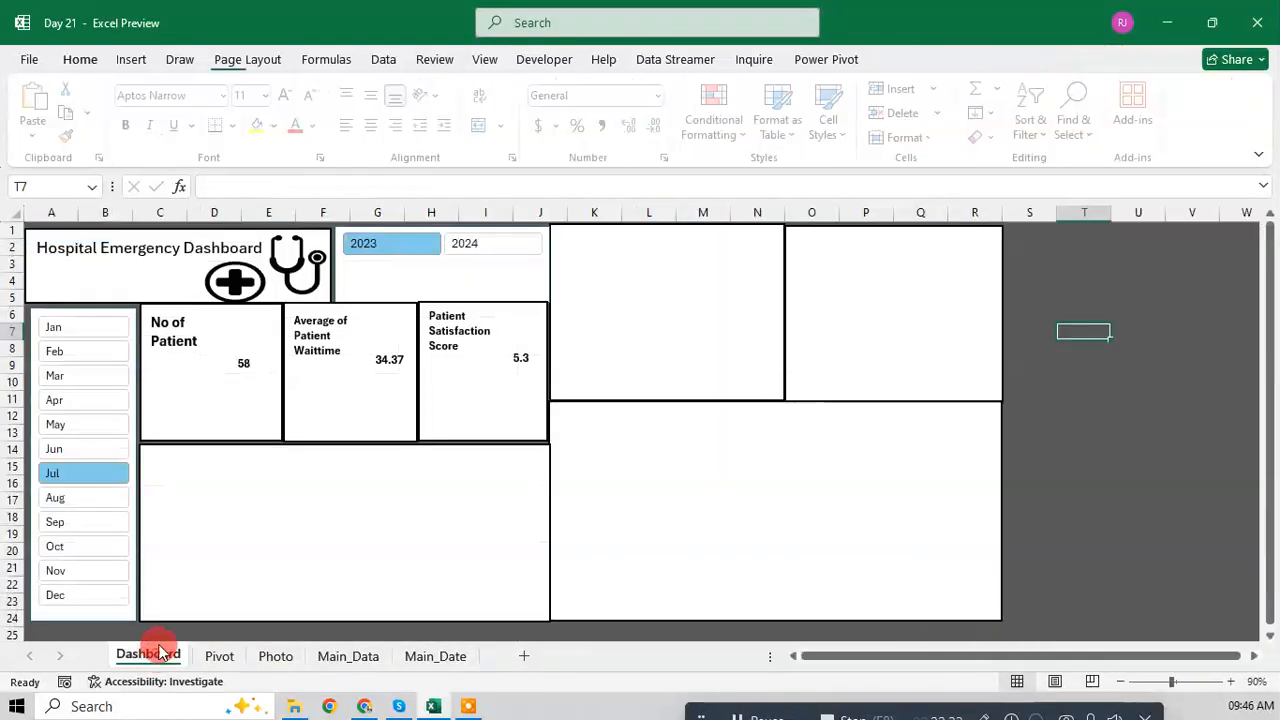
pyautogui.click(486, 243)
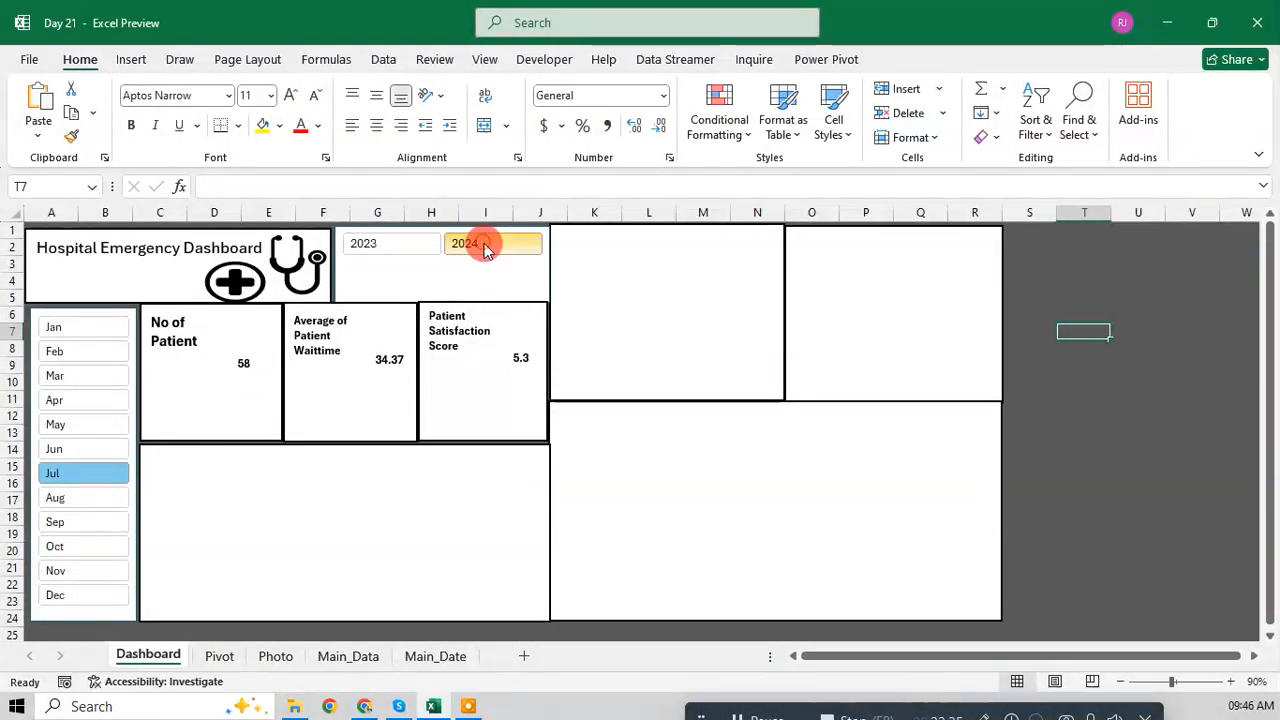
pyautogui.click(403, 244)
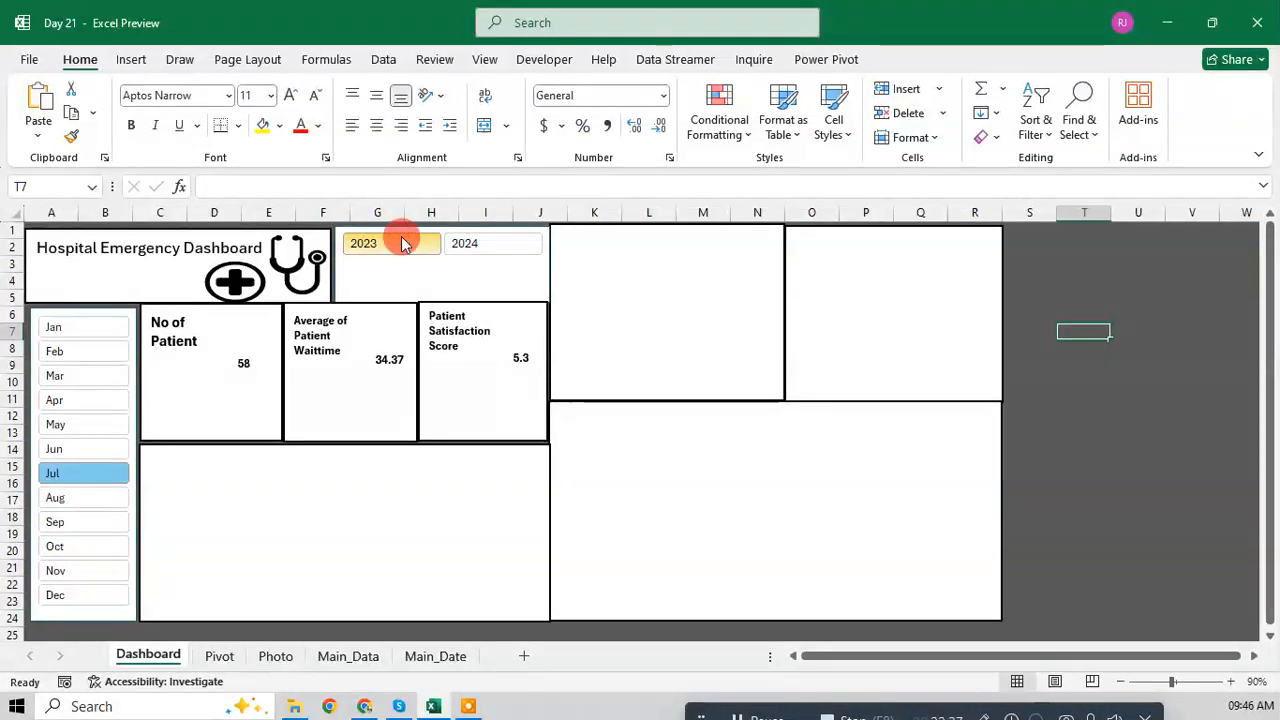
pyautogui.click(80, 327)
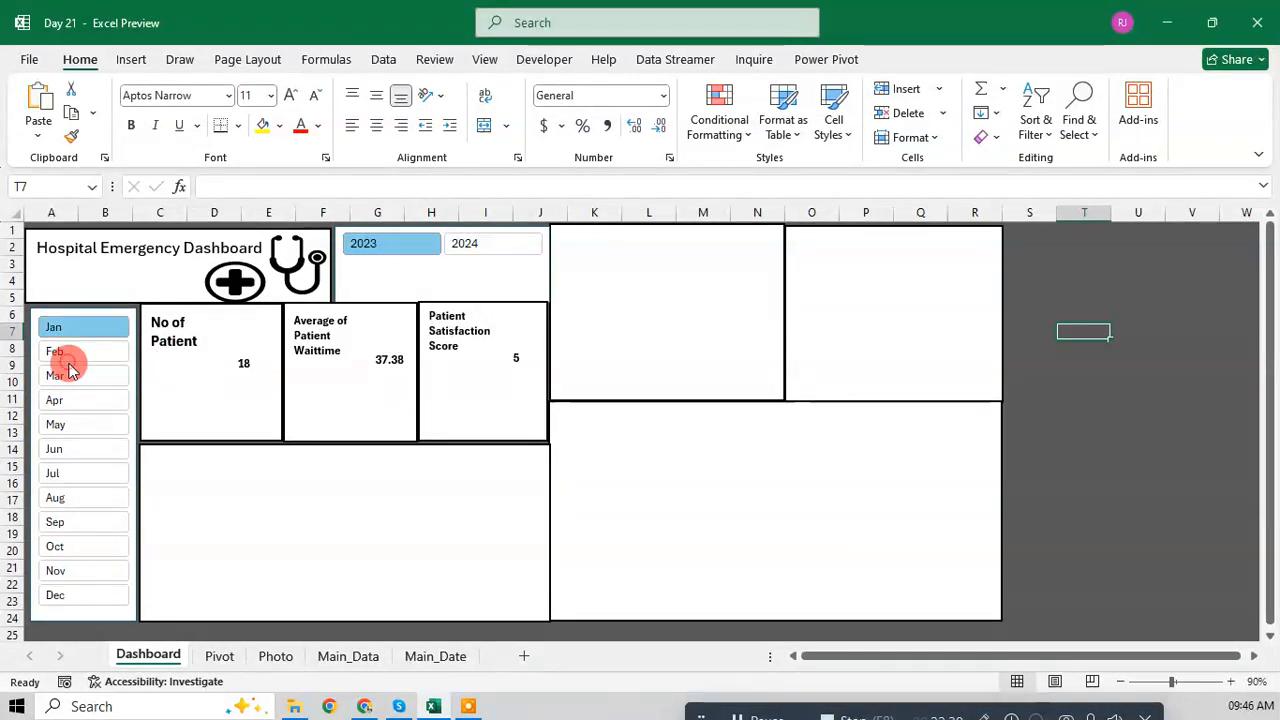
pyautogui.click(72, 424)
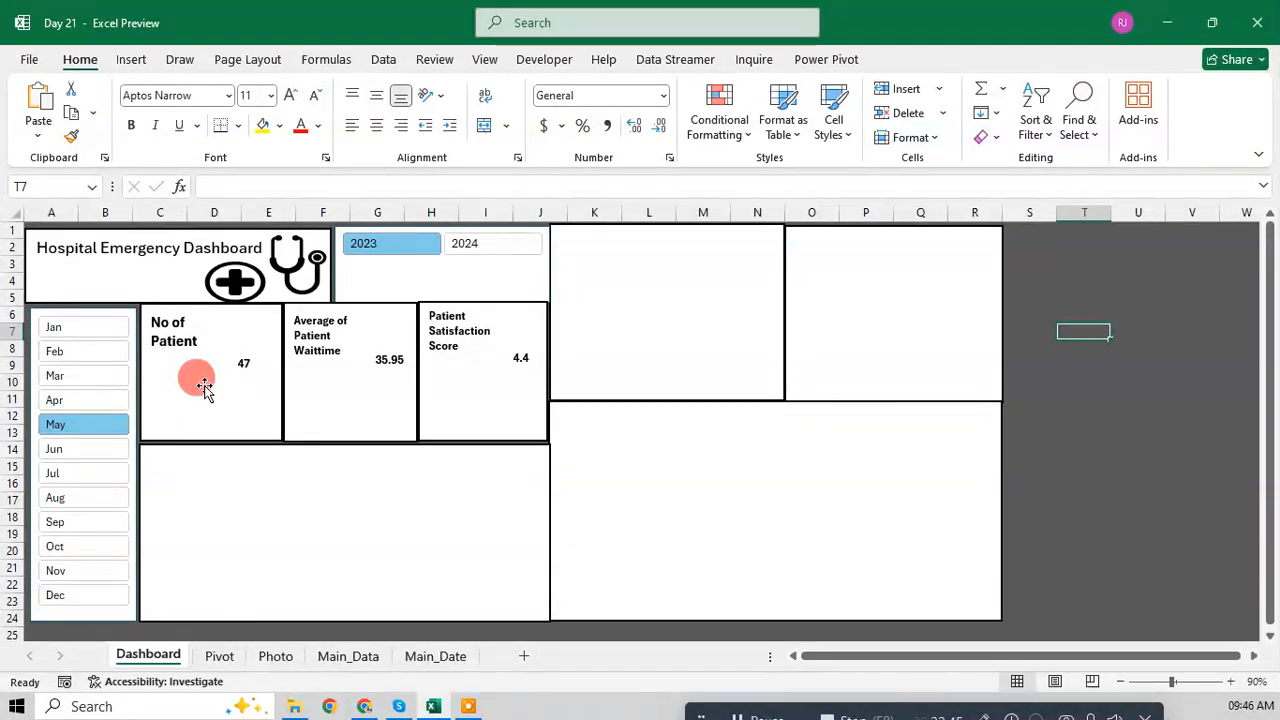
# Step: Search the stock icons for "Man" and insert the head-and-shoulders man icon on the Dashboard sheet
pyautogui.click(134, 56)
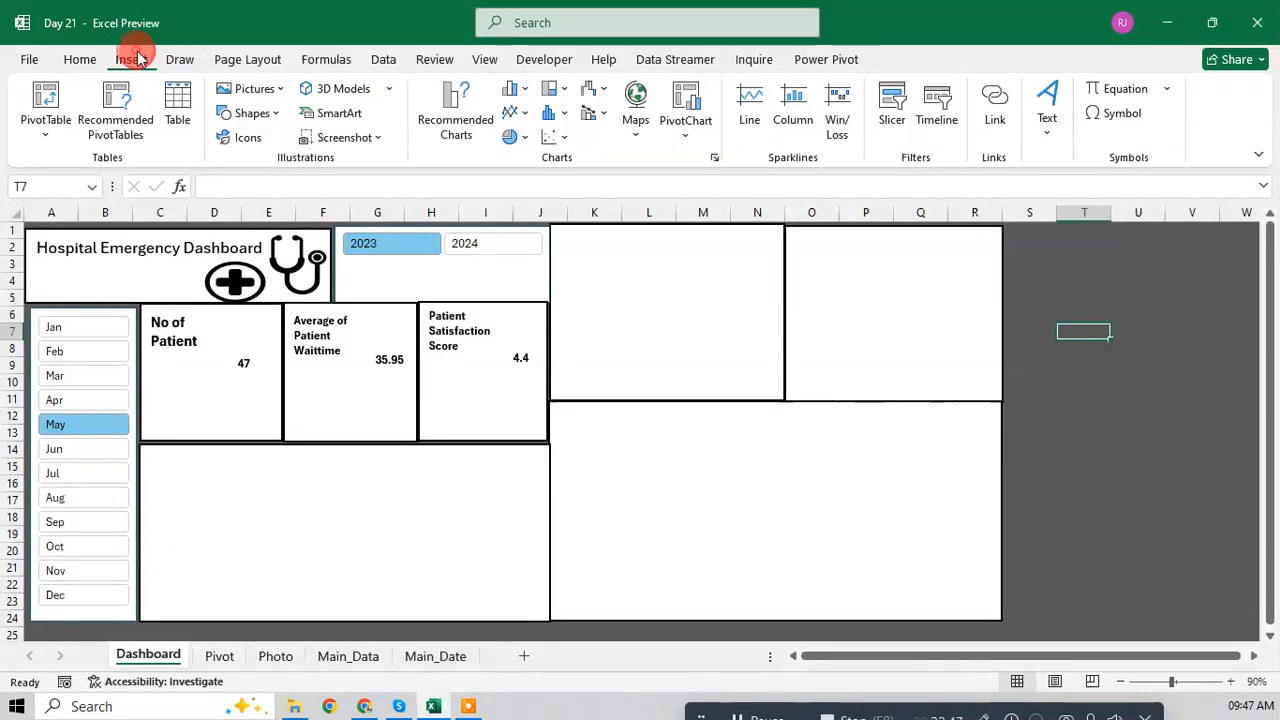
pyautogui.click(268, 140)
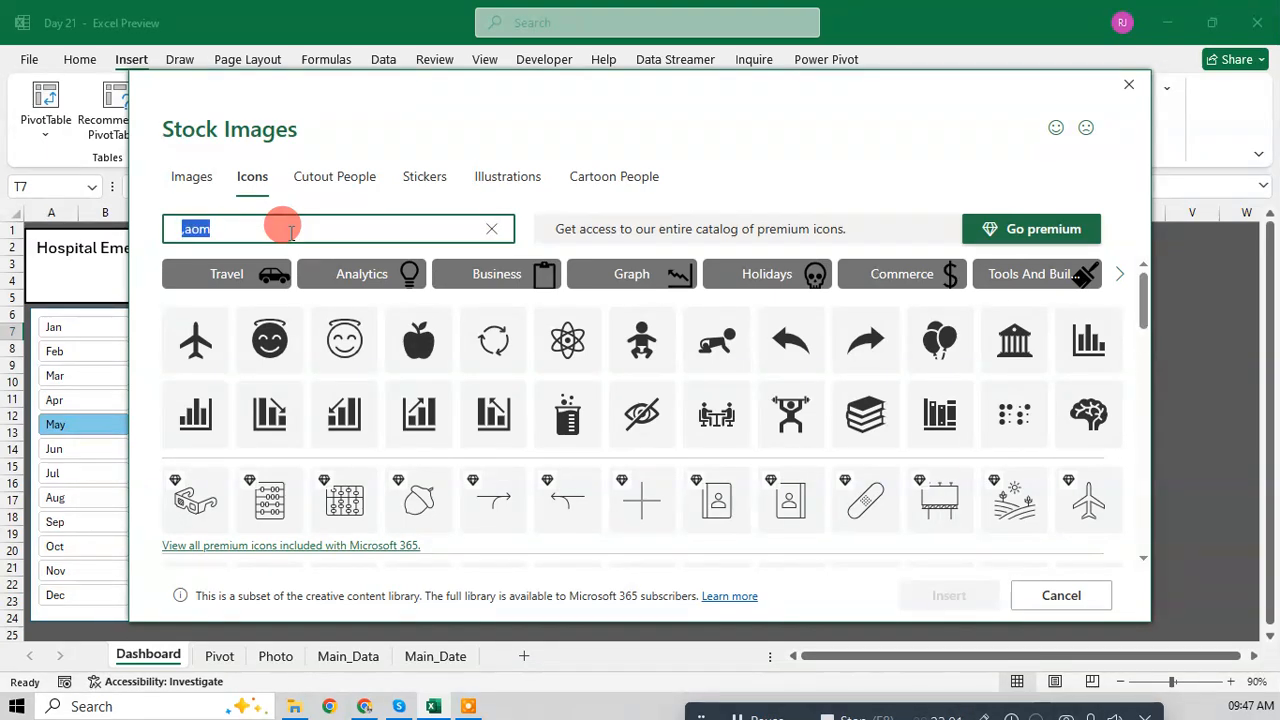
pyautogui.write('n')
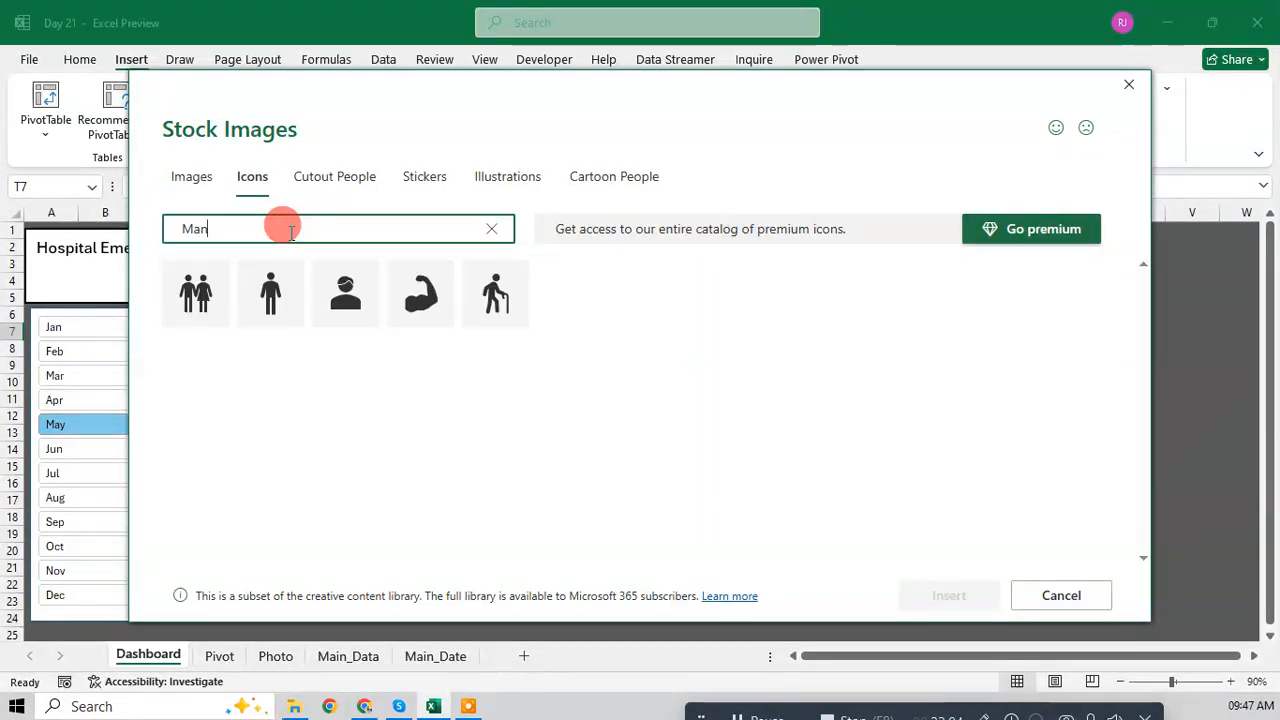
pyautogui.click(328, 300)
pyautogui.click(993, 595)
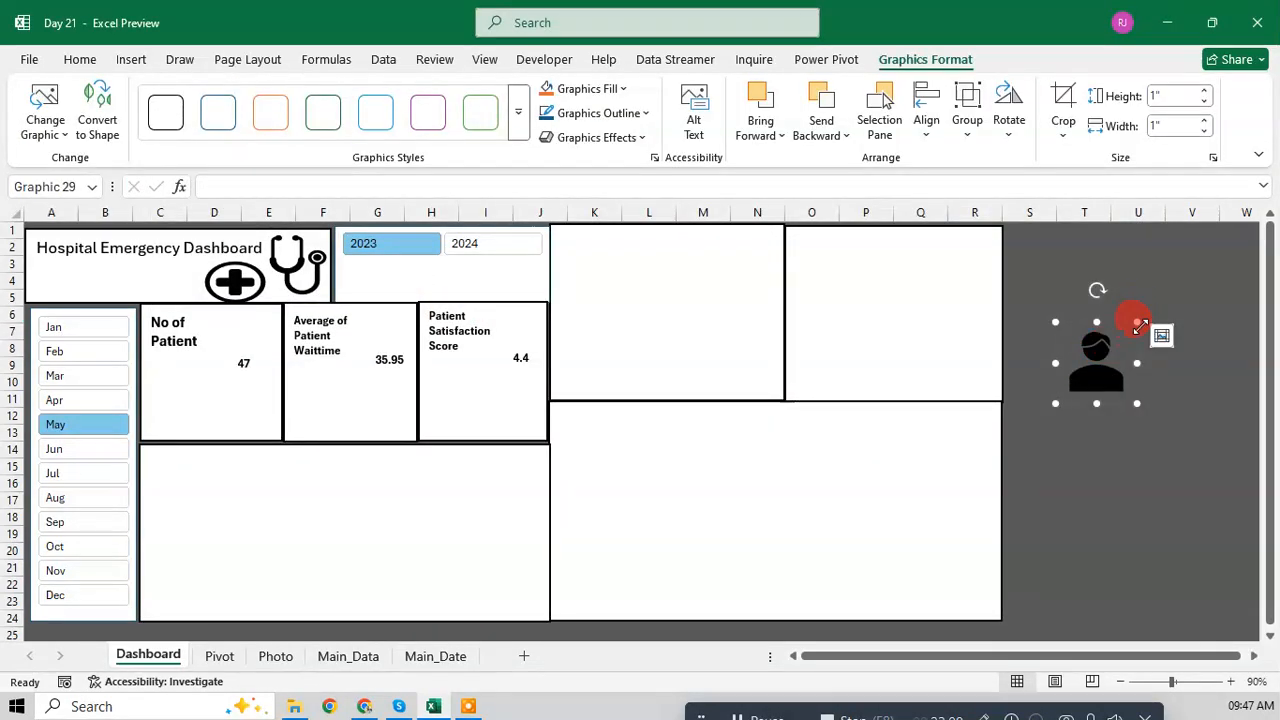
# Step: Shrink the man icon to about 0.73" and place it in the upper-right corner of the No of Patient card, then save the workbook
pyautogui.moveTo(1137, 322); pyautogui.dragTo(1130, 328)
pyautogui.moveTo(1058, 406); pyautogui.dragTo(238, 322)
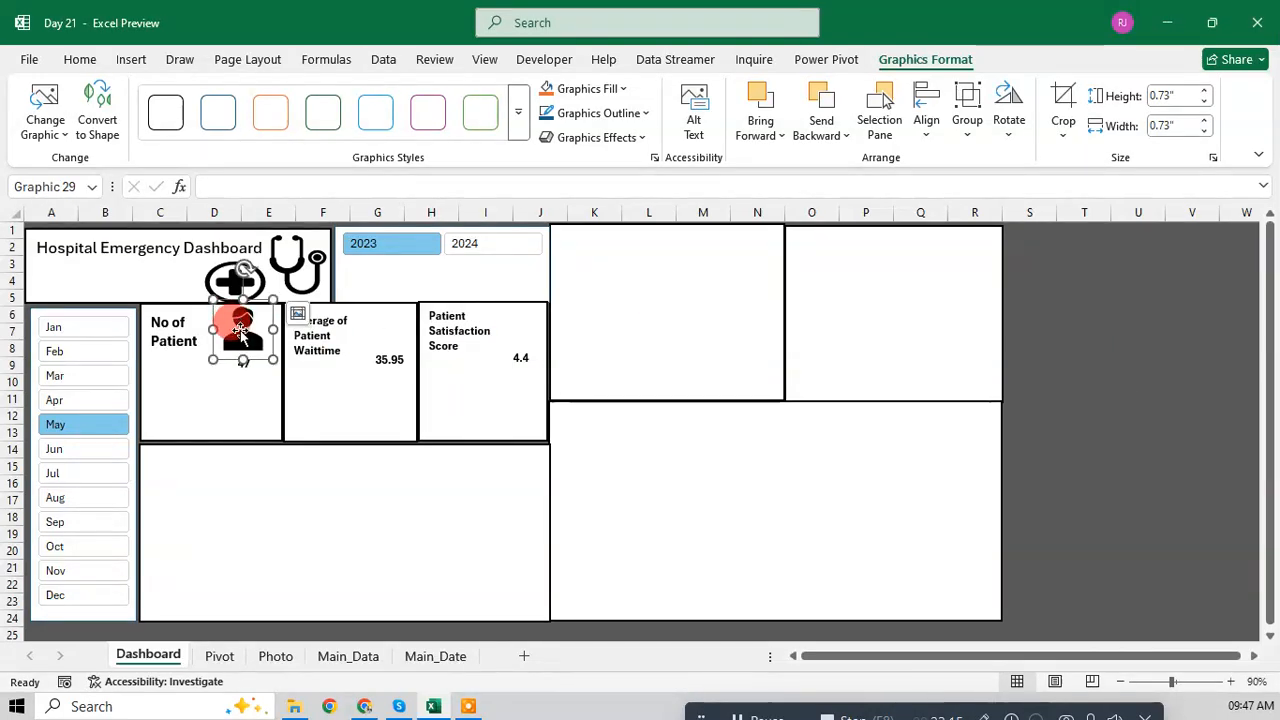
pyautogui.press('Escape')
pyautogui.hotkey('ctrl', 's')
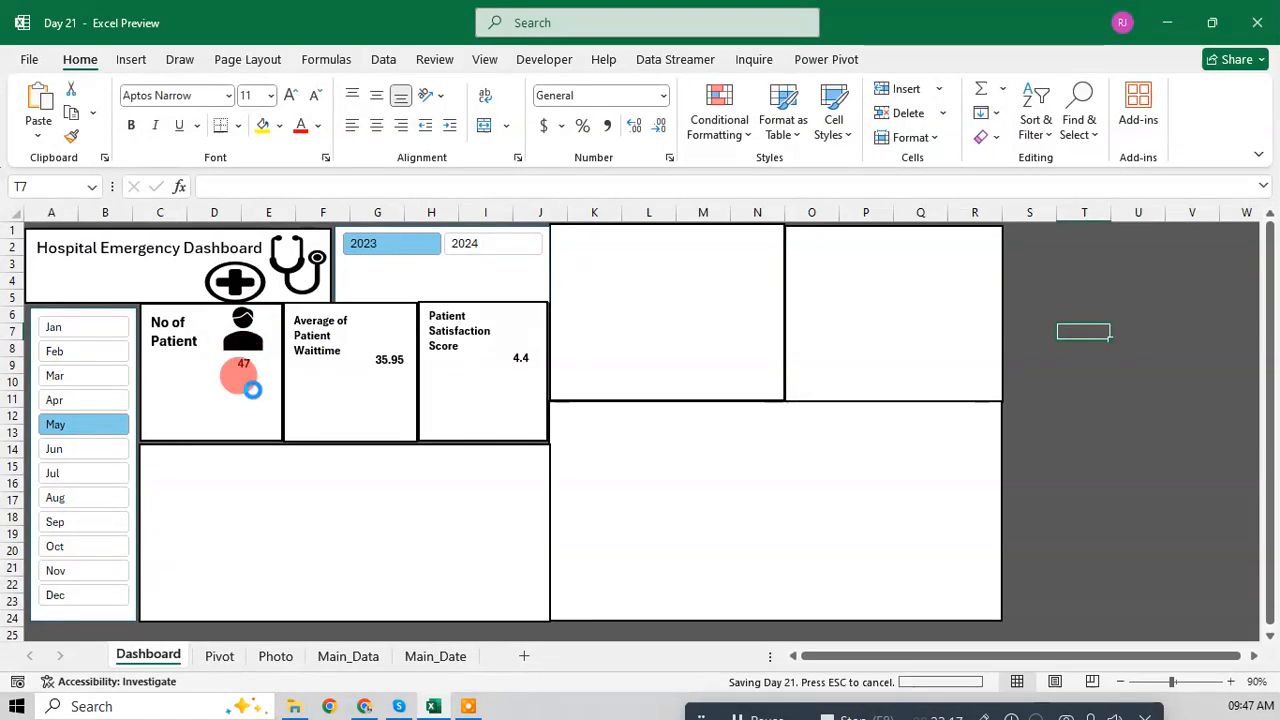
# Step: Search the stock icons for "time" and insert the round clock icon on the Dashboard sheet
pyautogui.click(130, 59)
pyautogui.click(240, 143)
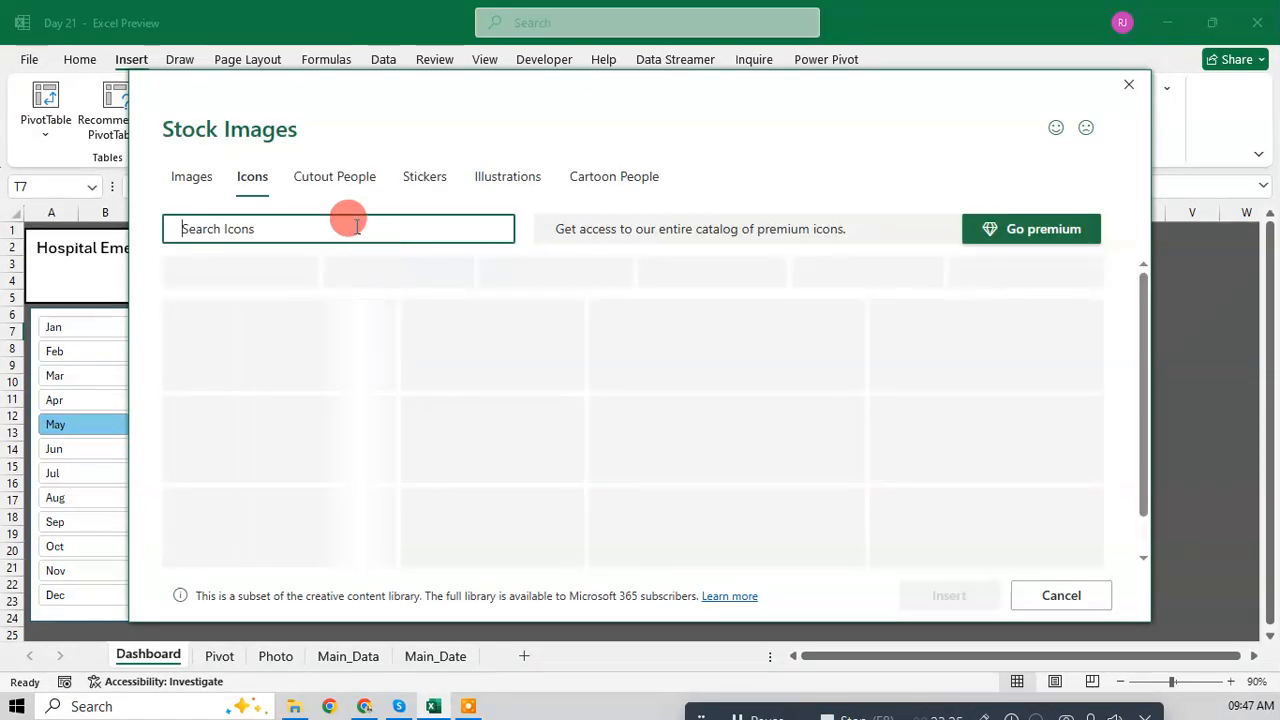
pyautogui.write('im')
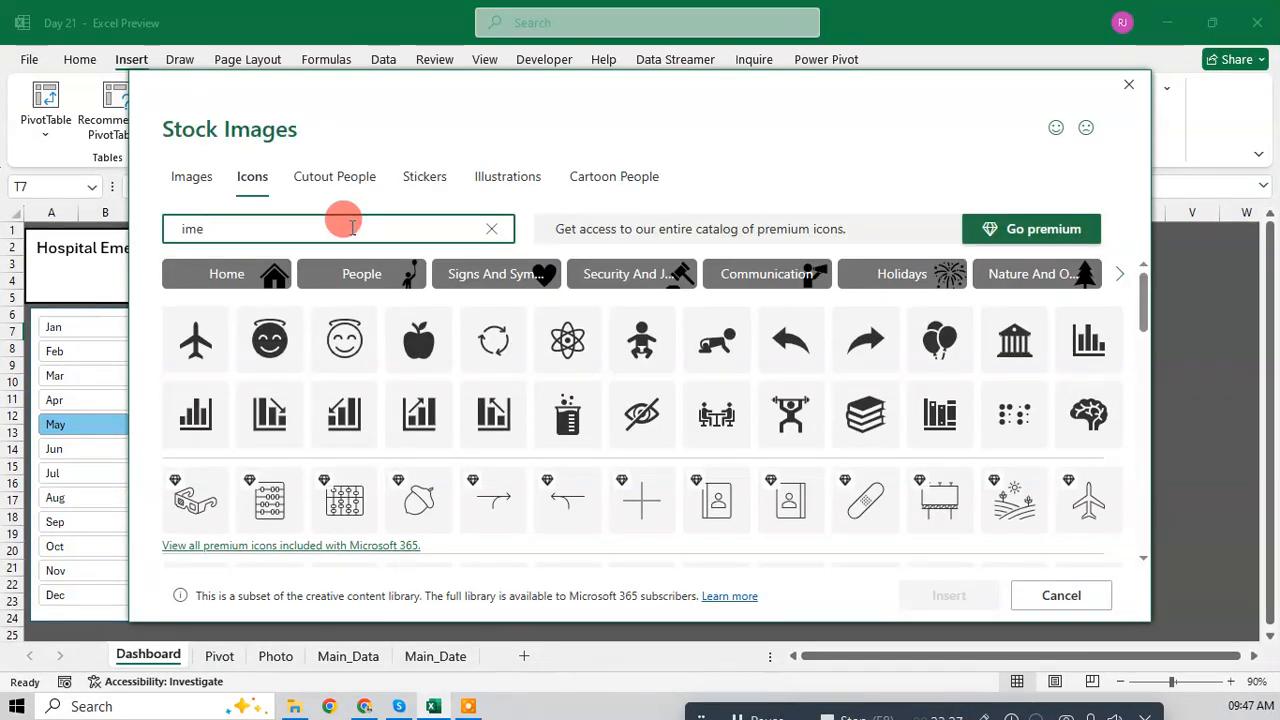
pyautogui.write('e')
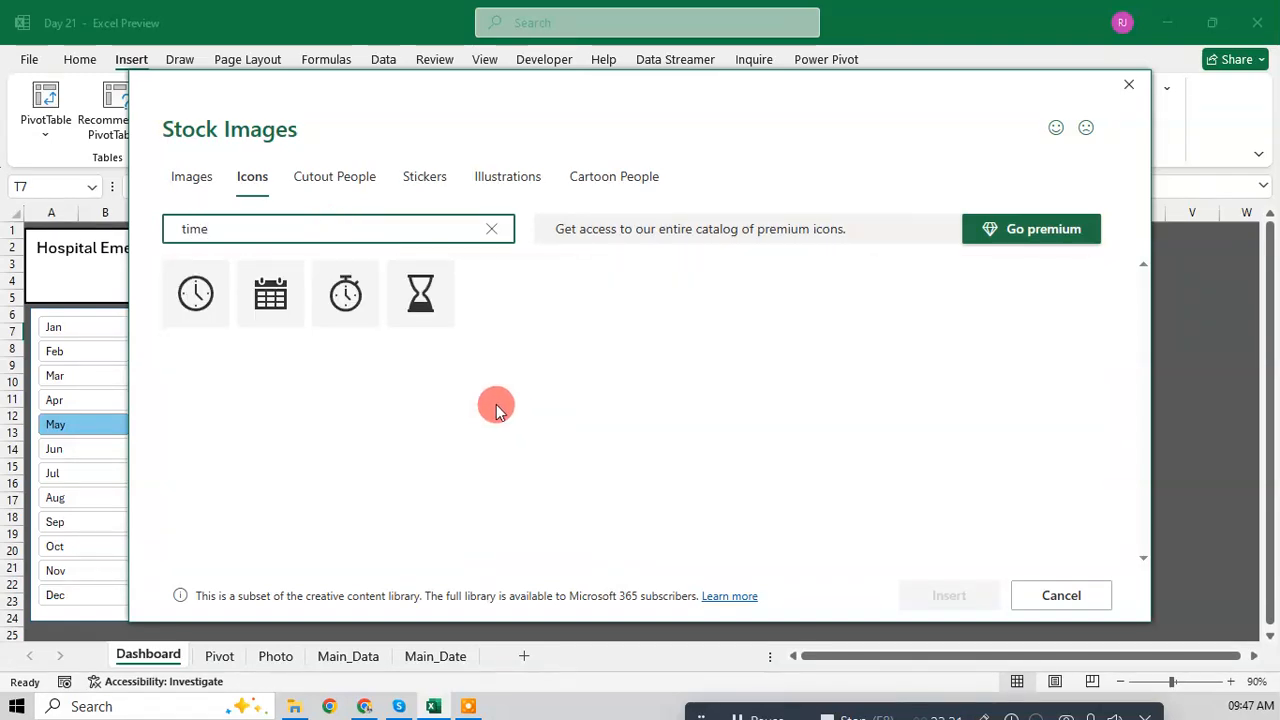
pyautogui.click(196, 293)
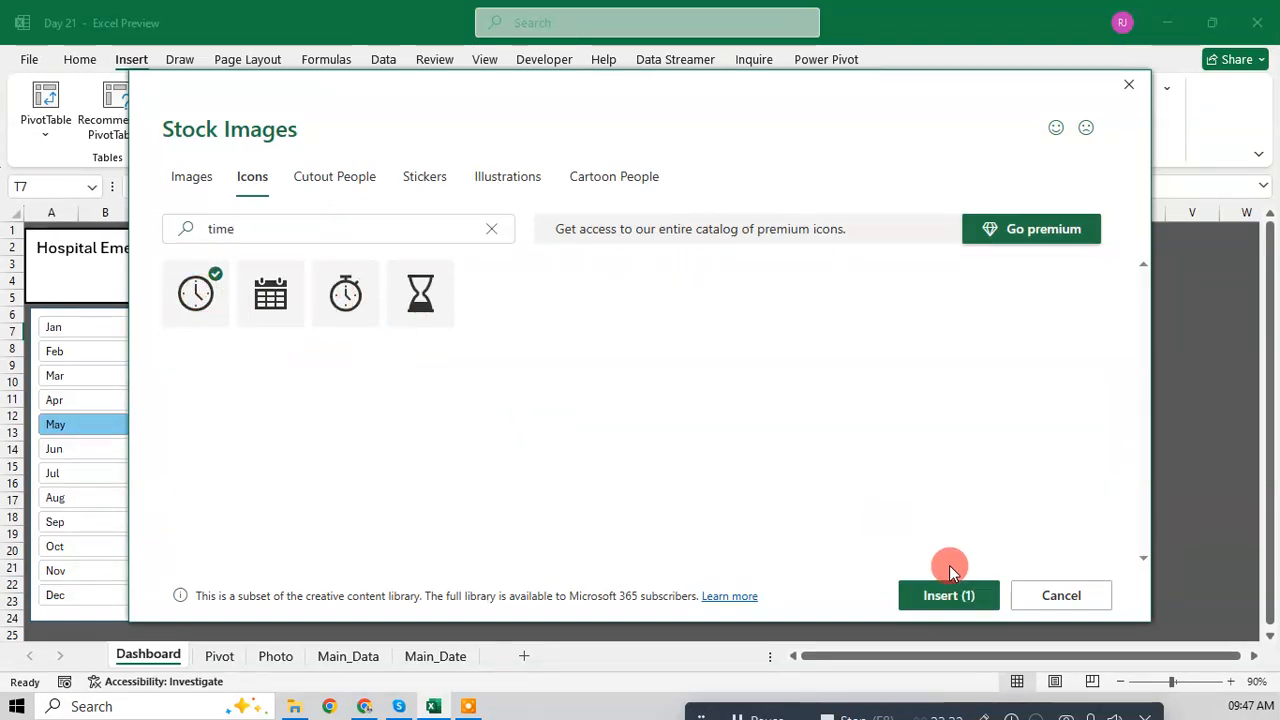
pyautogui.click(950, 595)
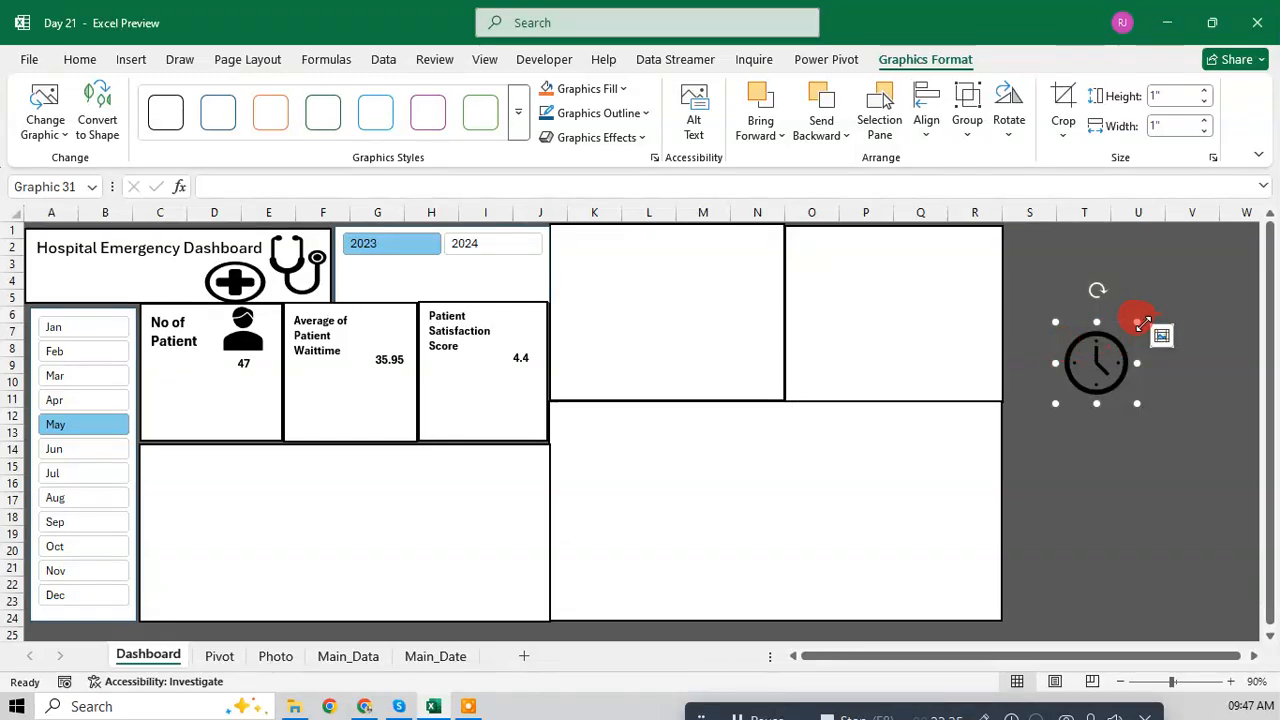
# Step: Shrink the clock icon and place it above the value in the Average of Patient Waittime card
pyautogui.moveTo(1137, 320); pyautogui.dragTo(1125, 333)
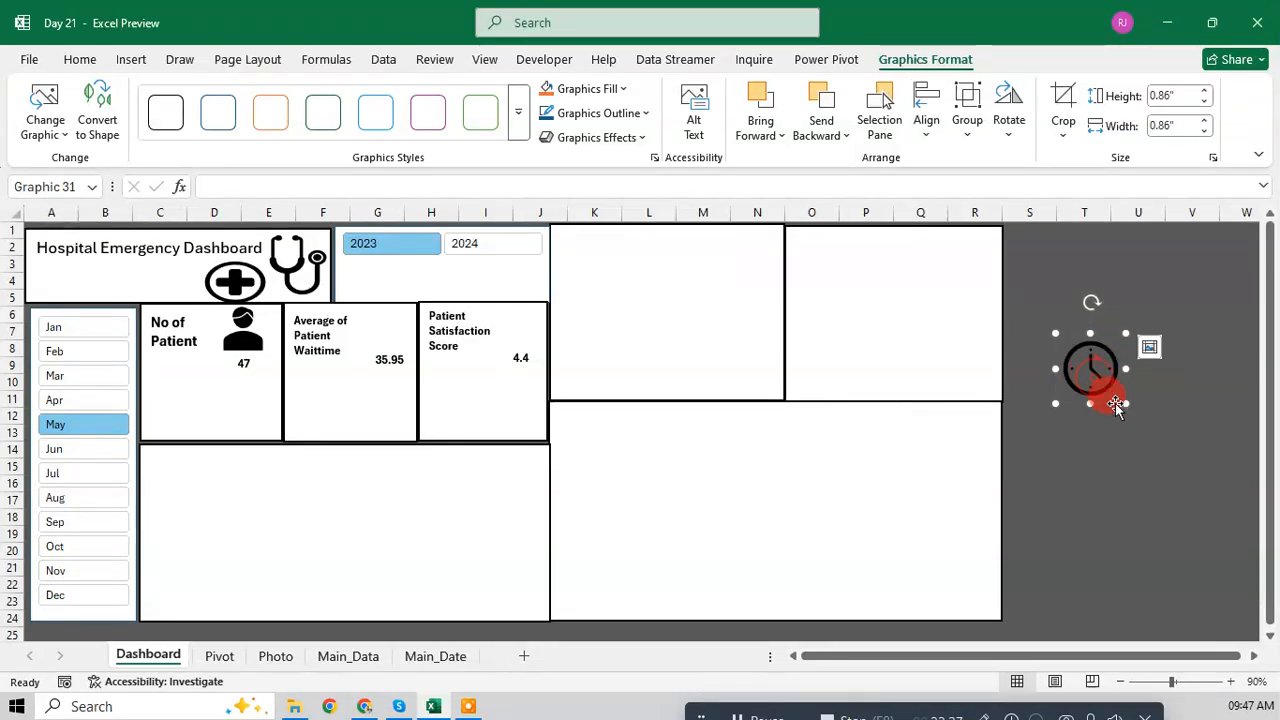
pyautogui.moveTo(1125, 401); pyautogui.dragTo(393, 338)
pyautogui.press('Escape')
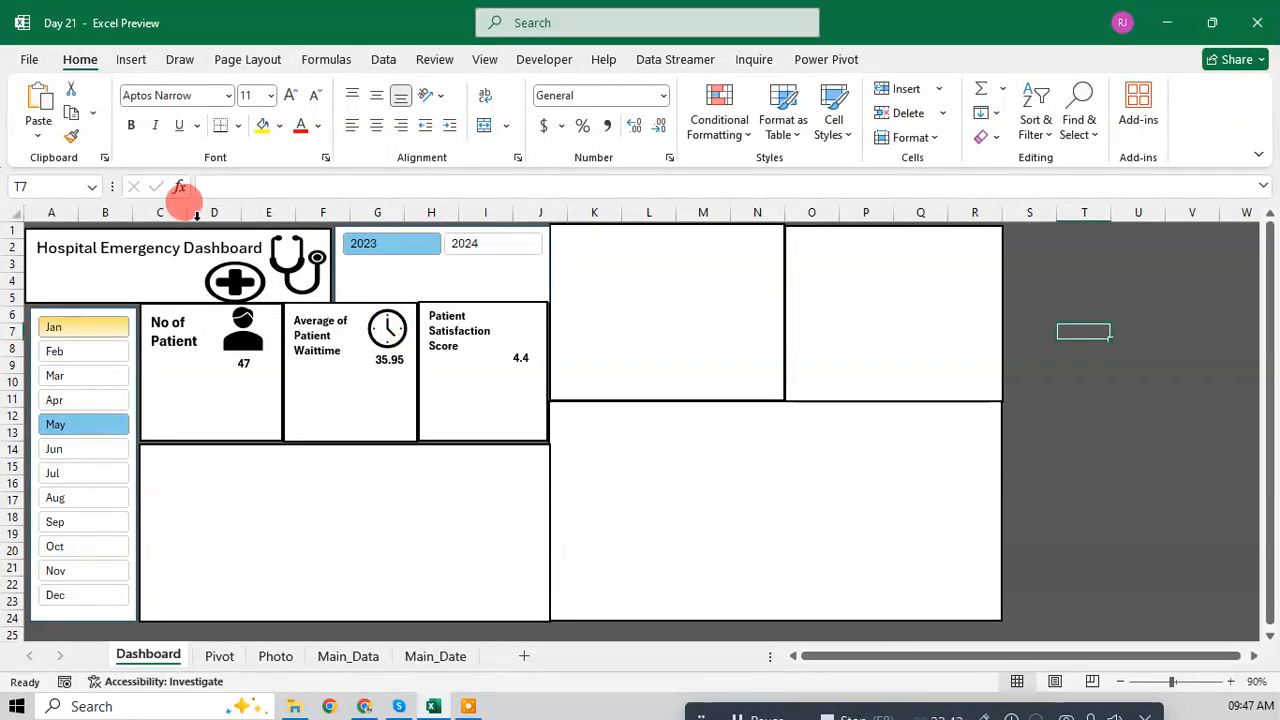
# Step: Search the stock icons for "score", "rating" and "Feedback", and clear the search
pyautogui.click(131, 59)
pyautogui.click(229, 134)
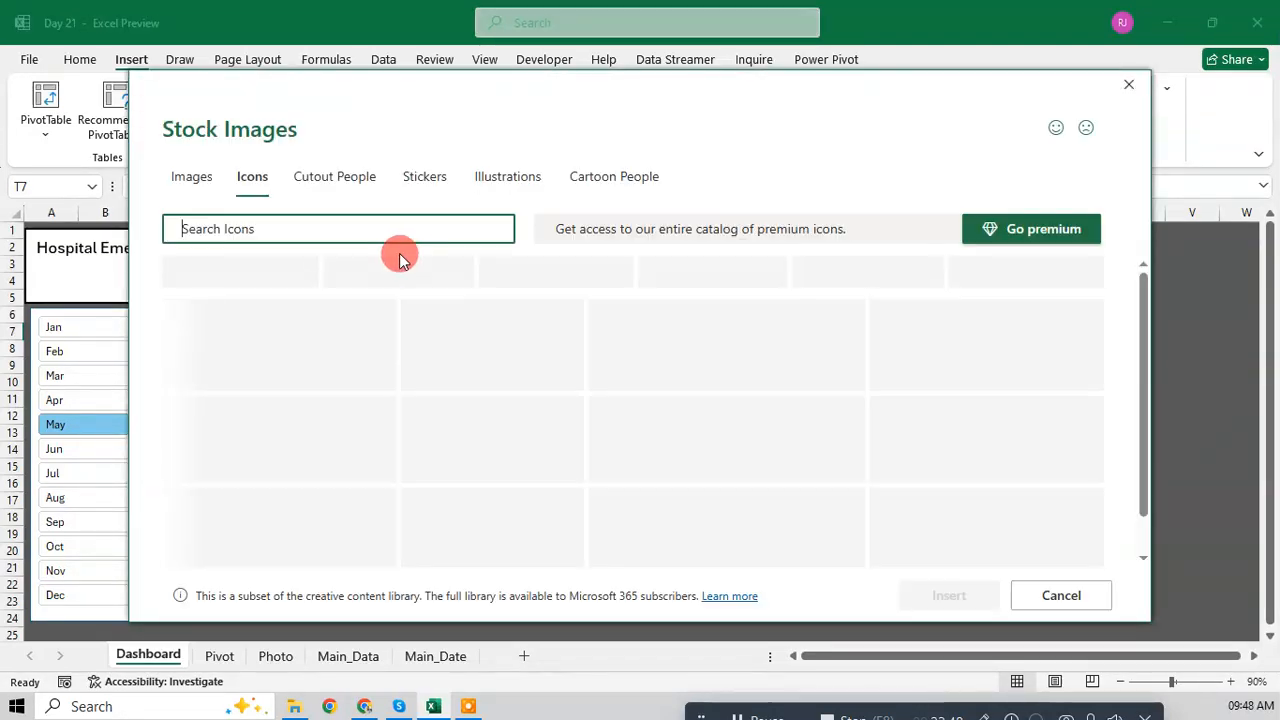
pyautogui.write('score')
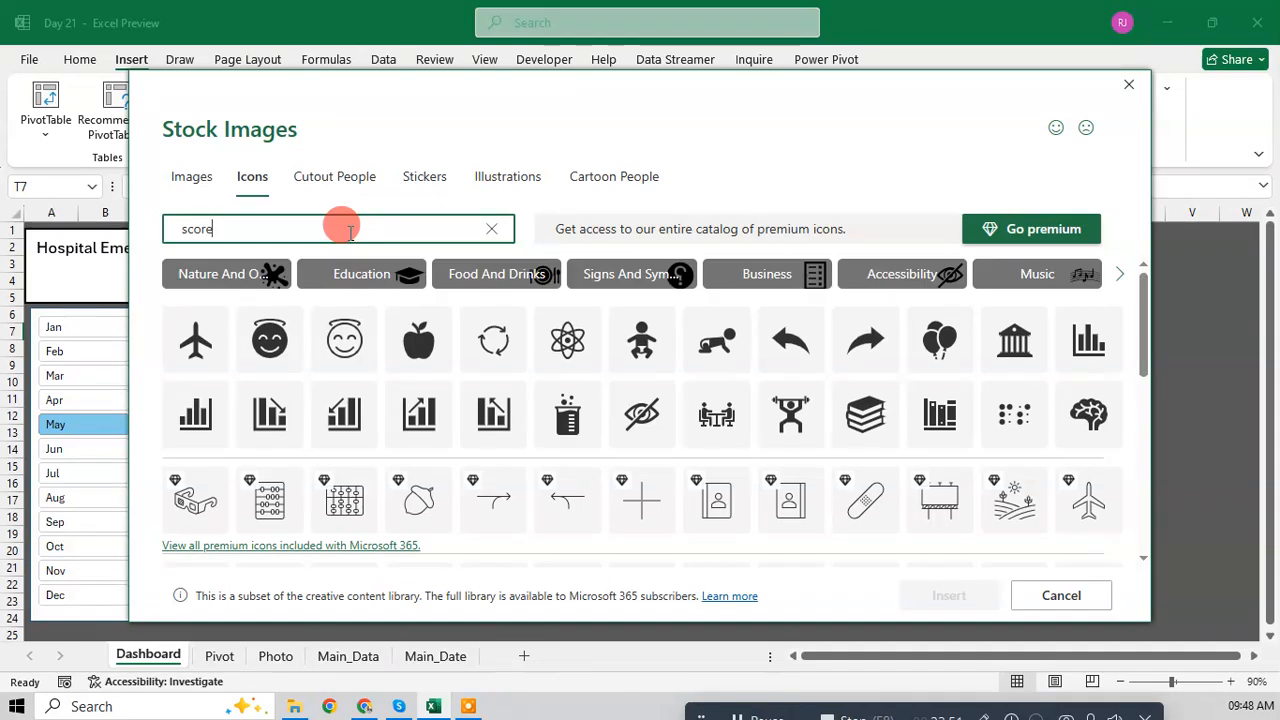
pyautogui.moveTo(284, 236); pyautogui.dragTo(70, 257)
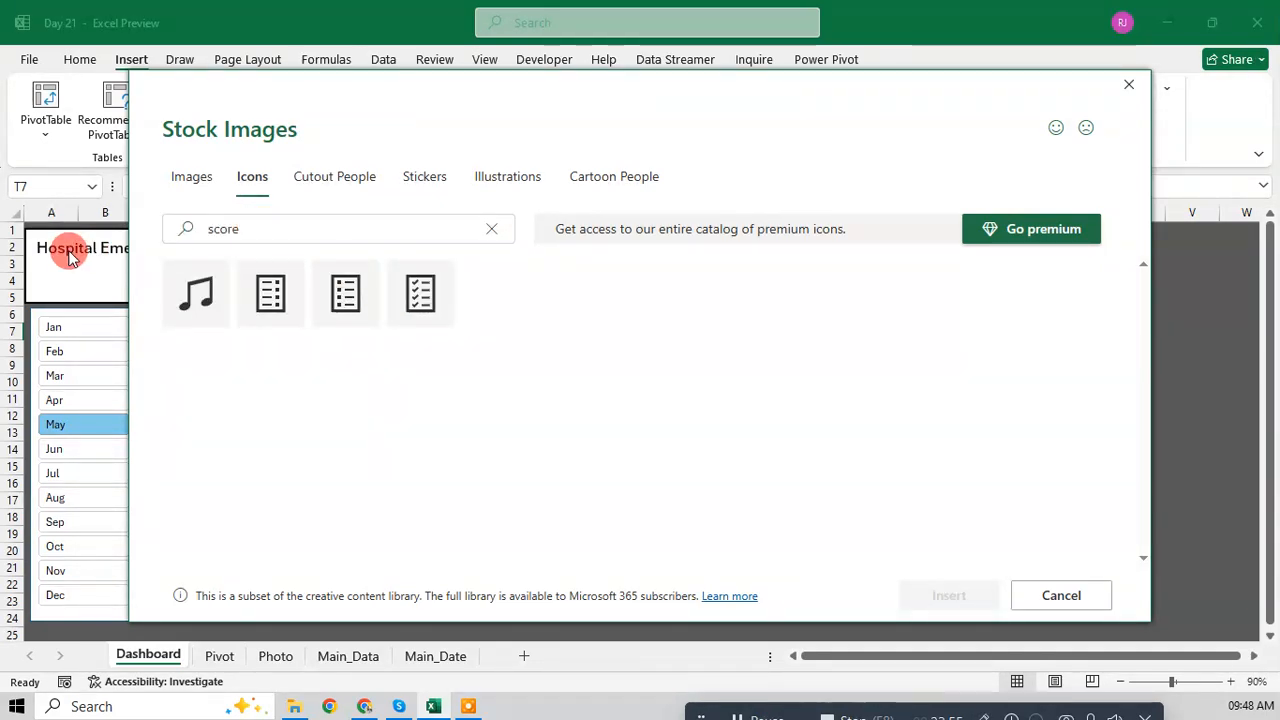
pyautogui.doubleClick(272, 220)
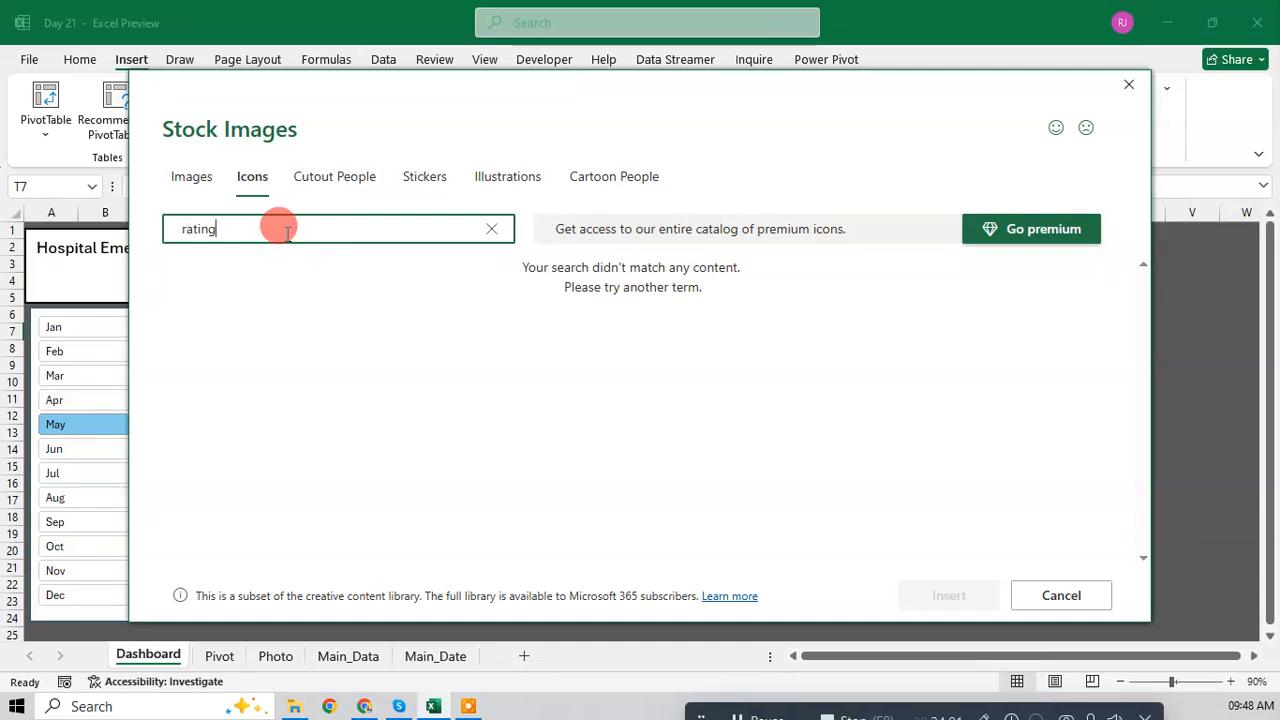
pyautogui.moveTo(285, 231); pyautogui.dragTo(28, 250)
pyautogui.click(238, 229)
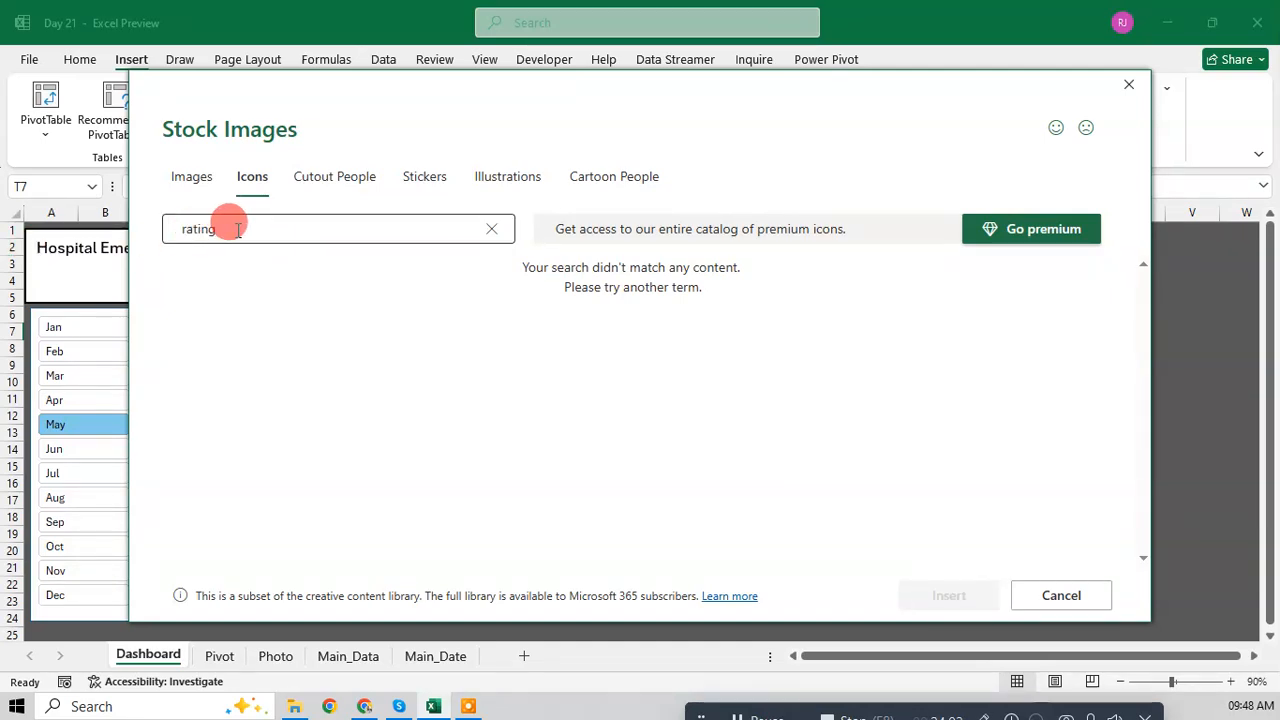
pyautogui.write('Feedback')
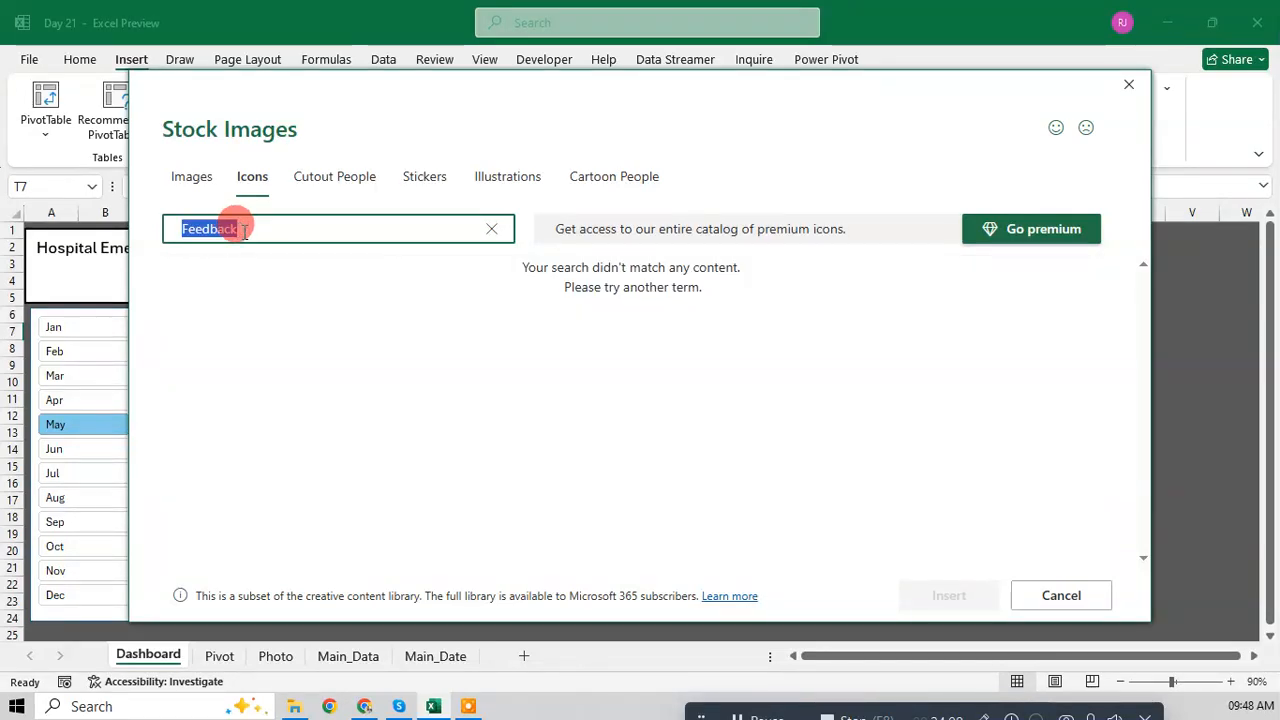
pyautogui.press('BackSpace')
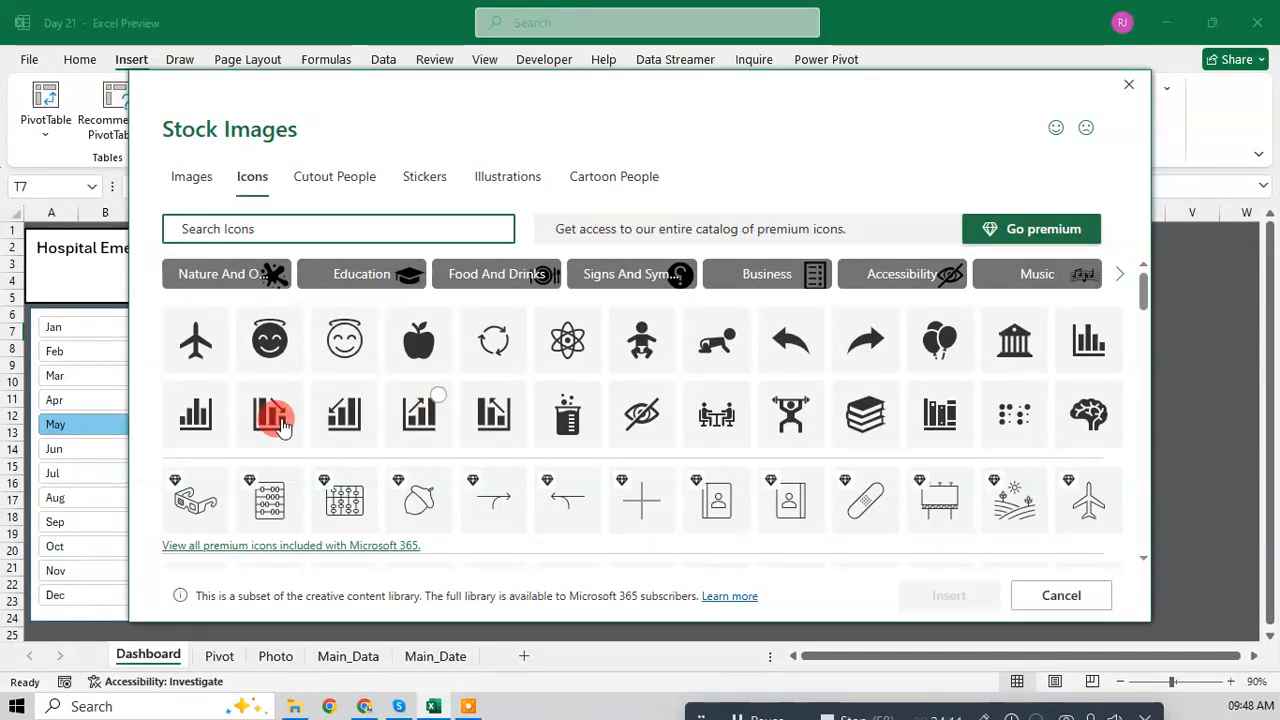
# Step: Pick the rising bar chart icon and the upward line chart icon from the full stock icon list and insert both
pyautogui.click(197, 418)
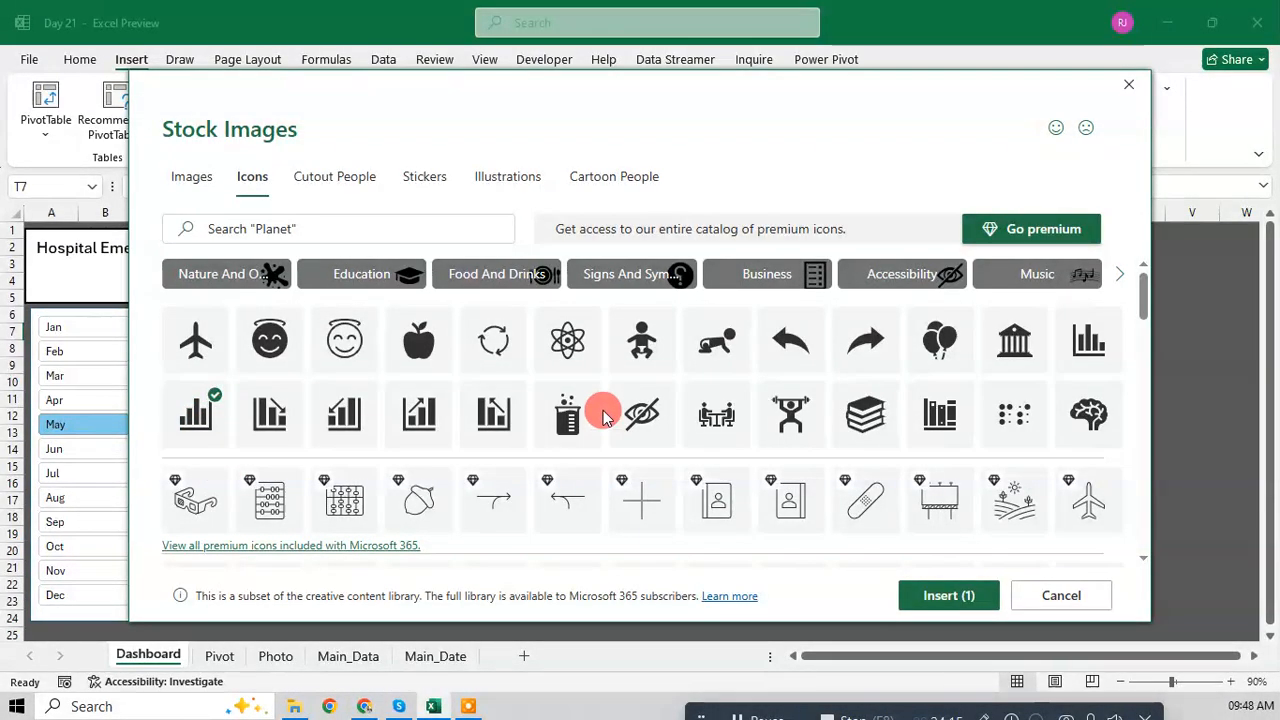
pyautogui.scroll(-6, 515, 425)
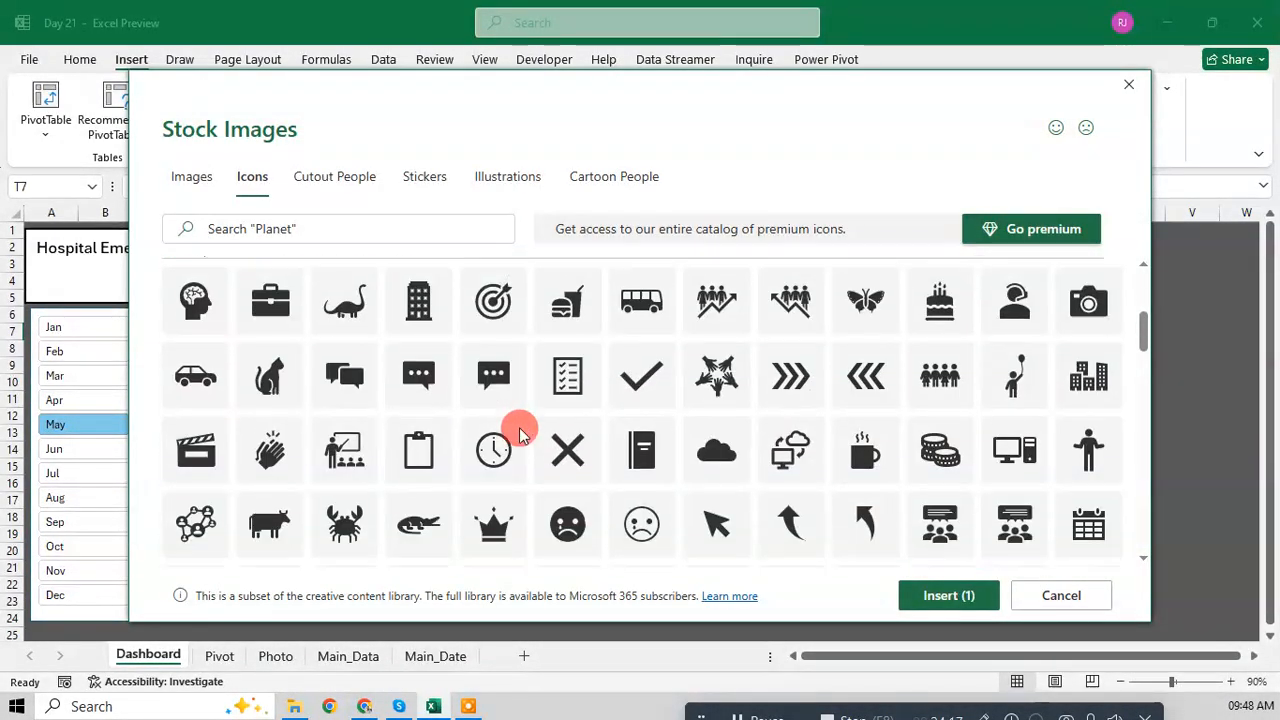
pyautogui.scroll(-4, 518, 432)
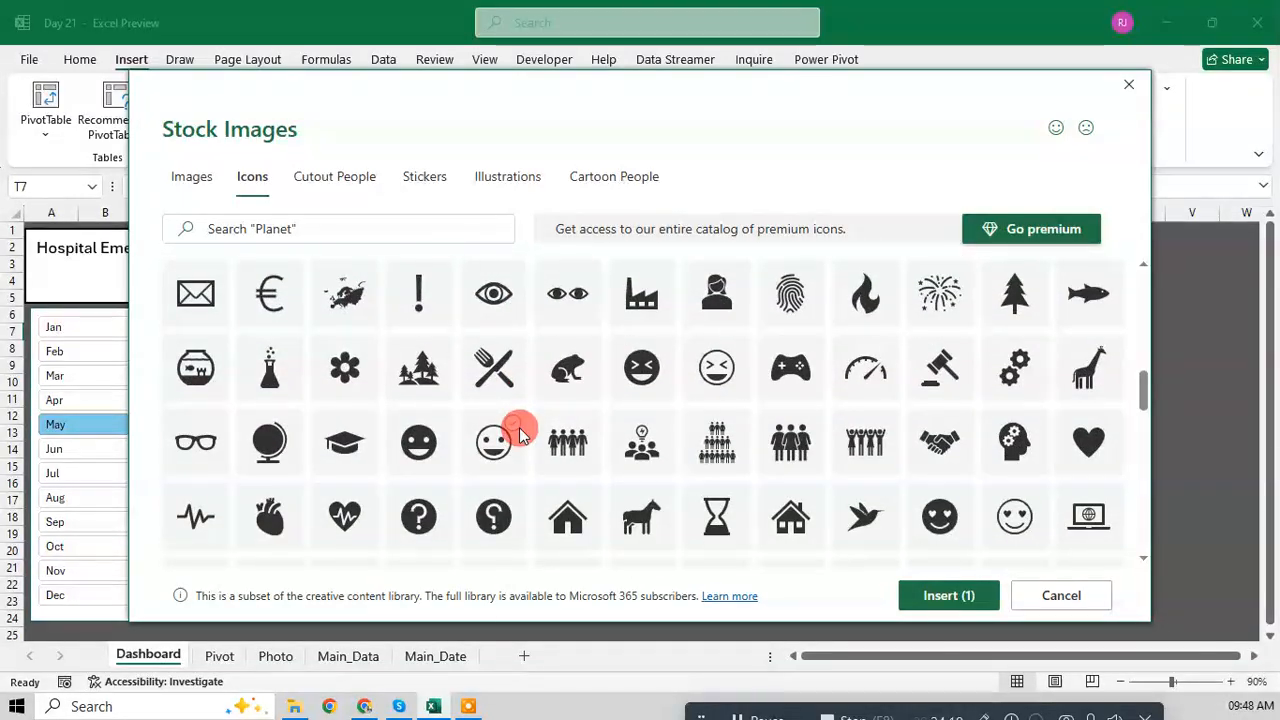
pyautogui.scroll(-6, 518, 432)
pyautogui.scroll(-8, 518, 432)
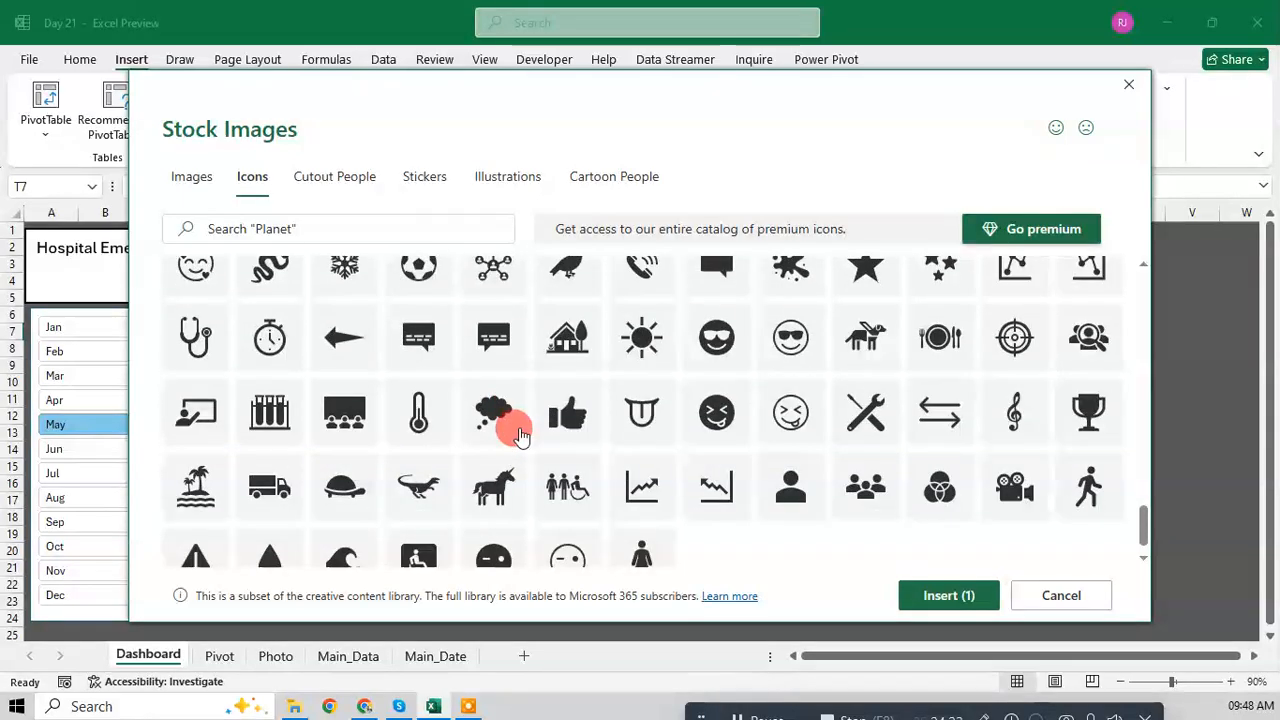
pyautogui.scroll(-1, 518, 432)
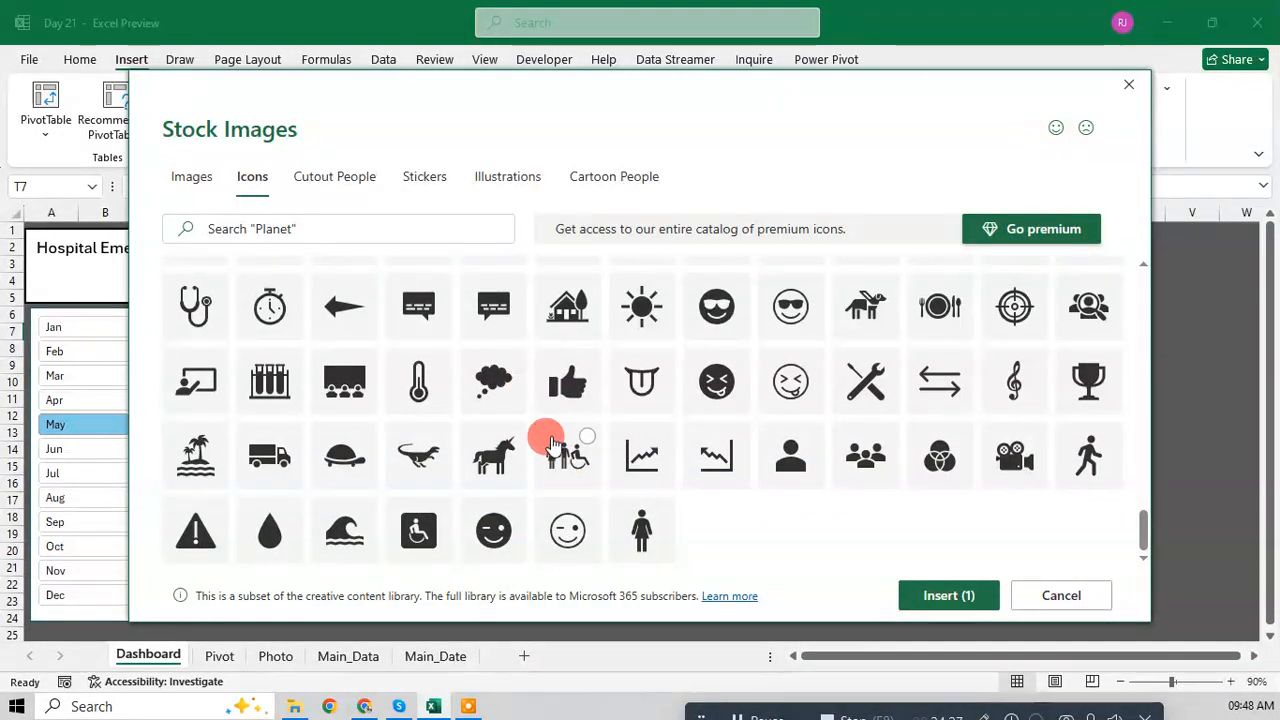
pyautogui.click(654, 465)
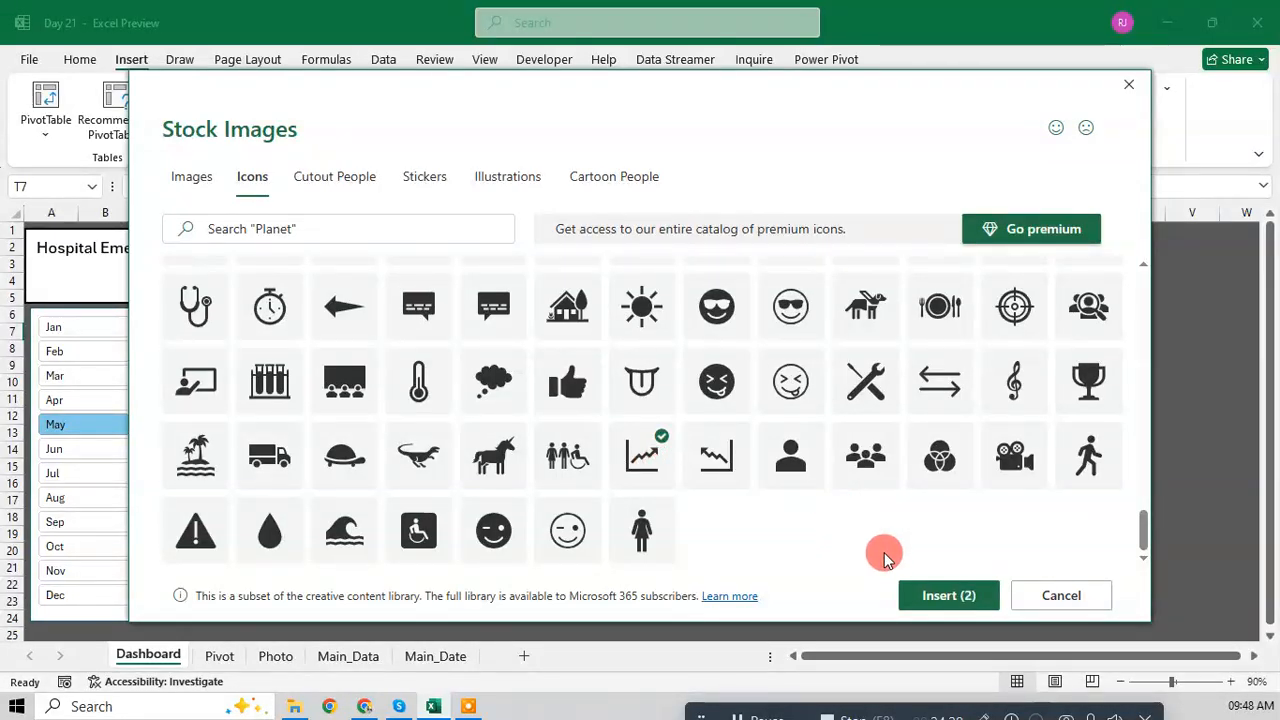
pyautogui.click(963, 597)
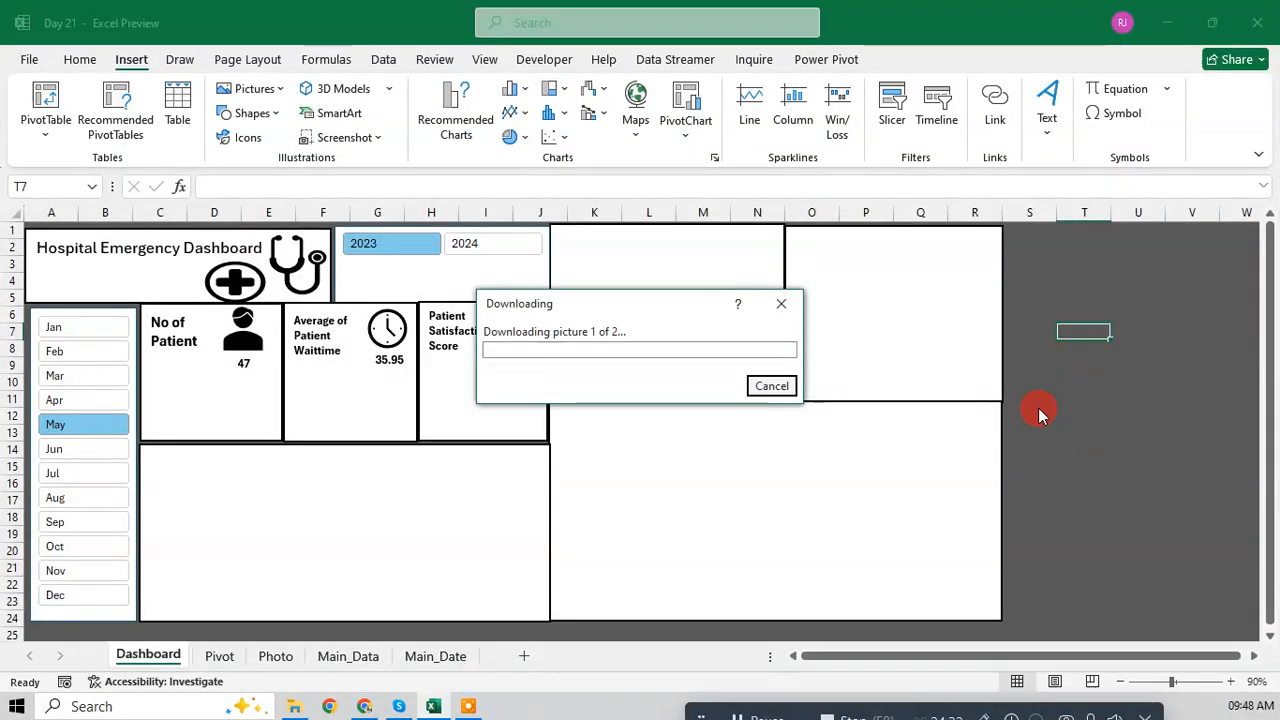
# Step: Separate the two overlapping inserted icons by moving the line chart icon below the bar chart icon
pyautogui.moveTo(1099, 374)
pyautogui.mouseDown()
pyautogui.moveTo(1113, 460)
pyautogui.moveTo(1175, 378)
pyautogui.moveTo(1118, 365)
pyautogui.mouseUp()
pyautogui.click(1130, 332)
pyautogui.click(1085, 347)
pyautogui.click(1075, 387)
pyautogui.moveTo(1109, 392); pyautogui.dragTo(1110, 450)
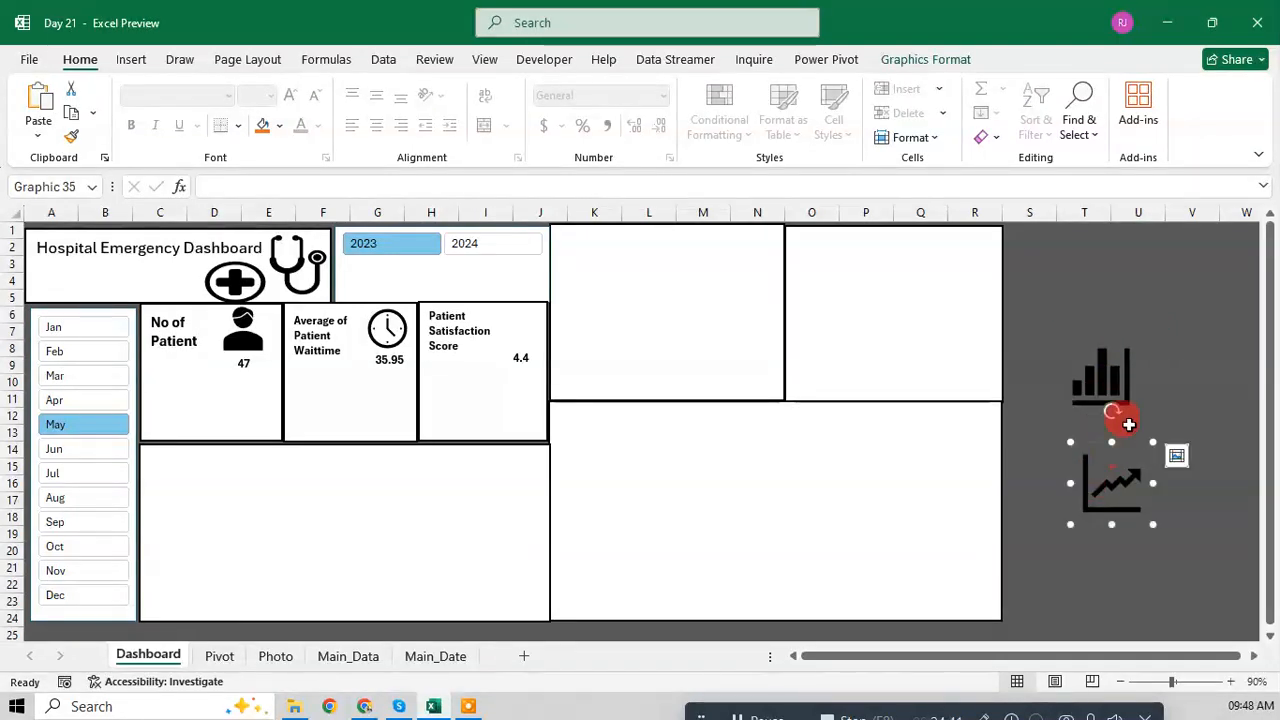
# Step: Fit the bar chart icon above the value in the Patient Satisfaction Score card, shrinking the icon and widening the card slightly
pyautogui.click(1116, 378)
pyautogui.moveTo(1126, 376); pyautogui.dragTo(552, 325)
pyautogui.moveTo(518, 280); pyautogui.dragTo(550, 370)
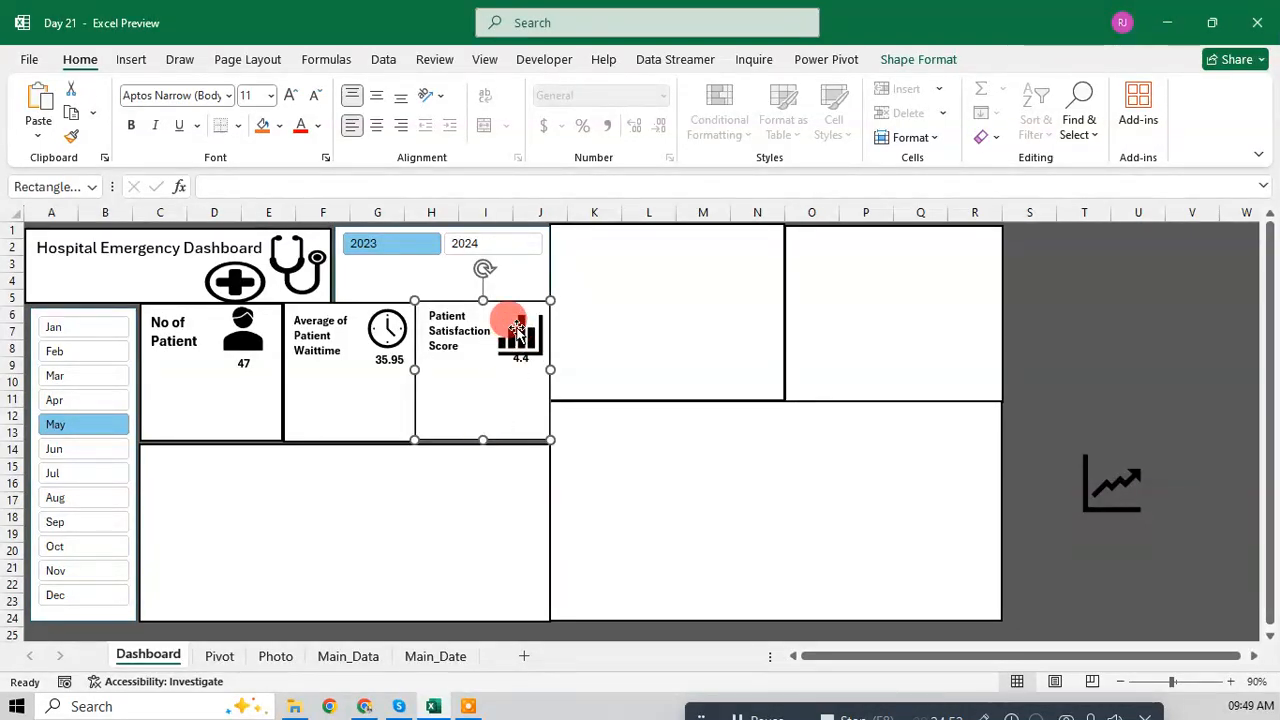
pyautogui.press('Escape')
pyautogui.moveTo(519, 331); pyautogui.dragTo(518, 326)
pyautogui.press('Escape')
# Step: Delete the unused line chart icon beside the dashboard and save the workbook
pyautogui.click(1098, 482)
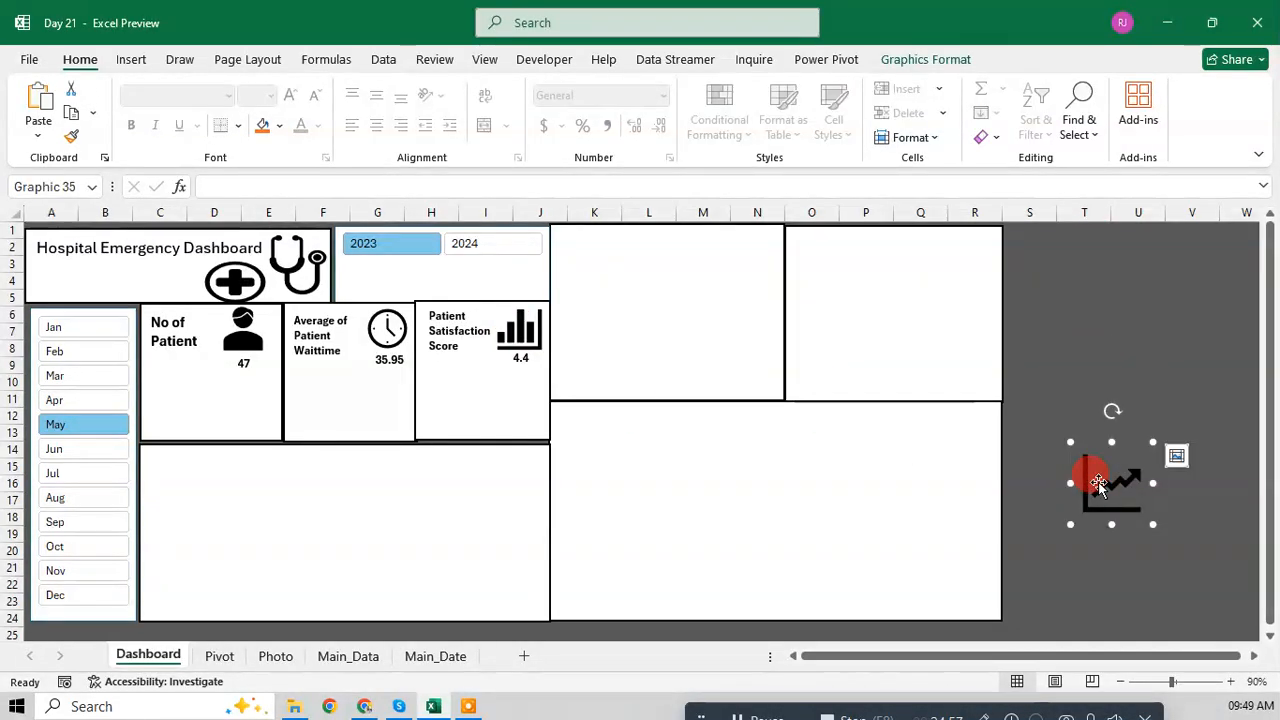
pyautogui.press('Delete')
pyautogui.hotkey('ctrl', 's')
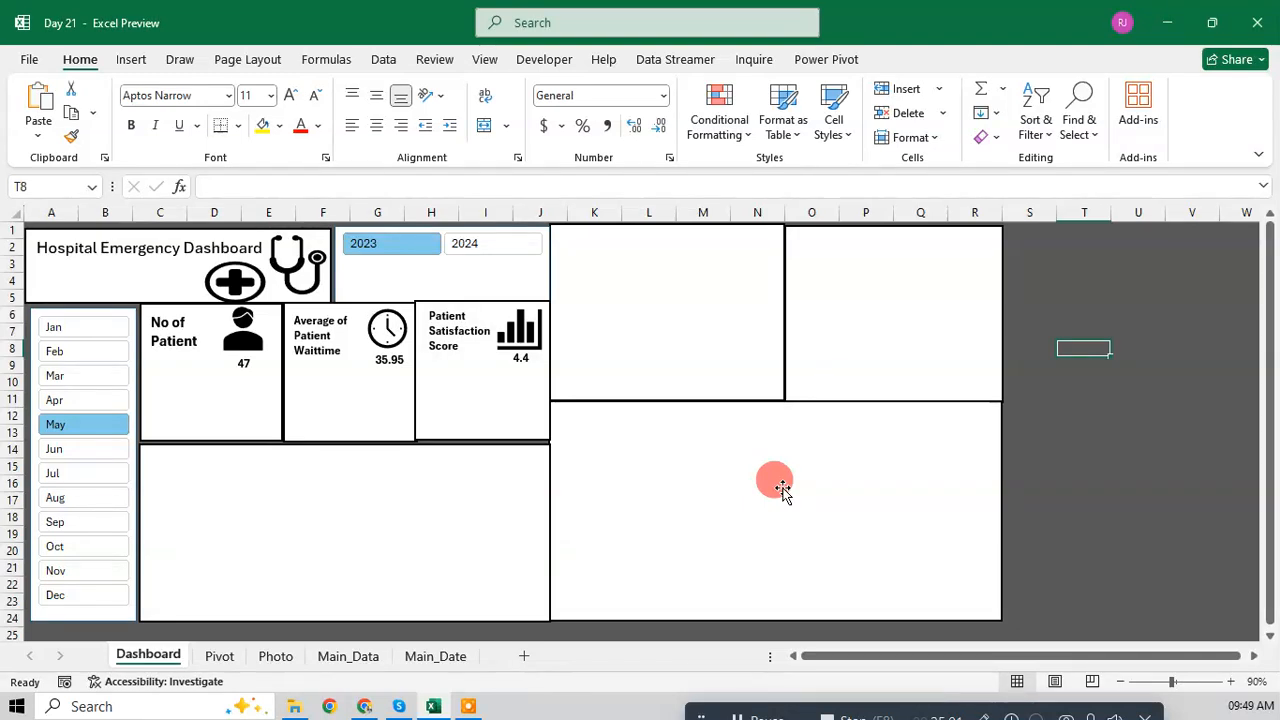
# Step: Extend the Patient Satisfaction Score card's lower edge down to the panel below it and save the workbook
pyautogui.click(451, 425)
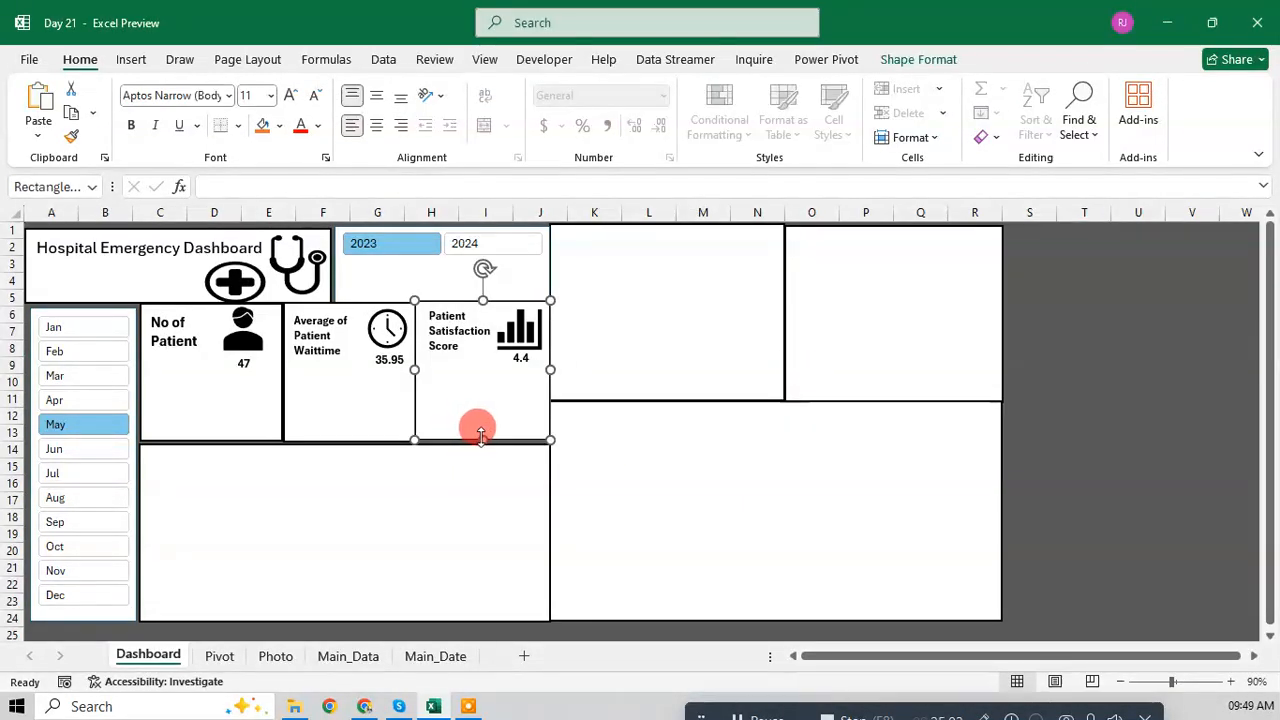
pyautogui.moveTo(481, 441); pyautogui.dragTo(482, 443)
pyautogui.click(240, 438)
pyautogui.press('Escape')
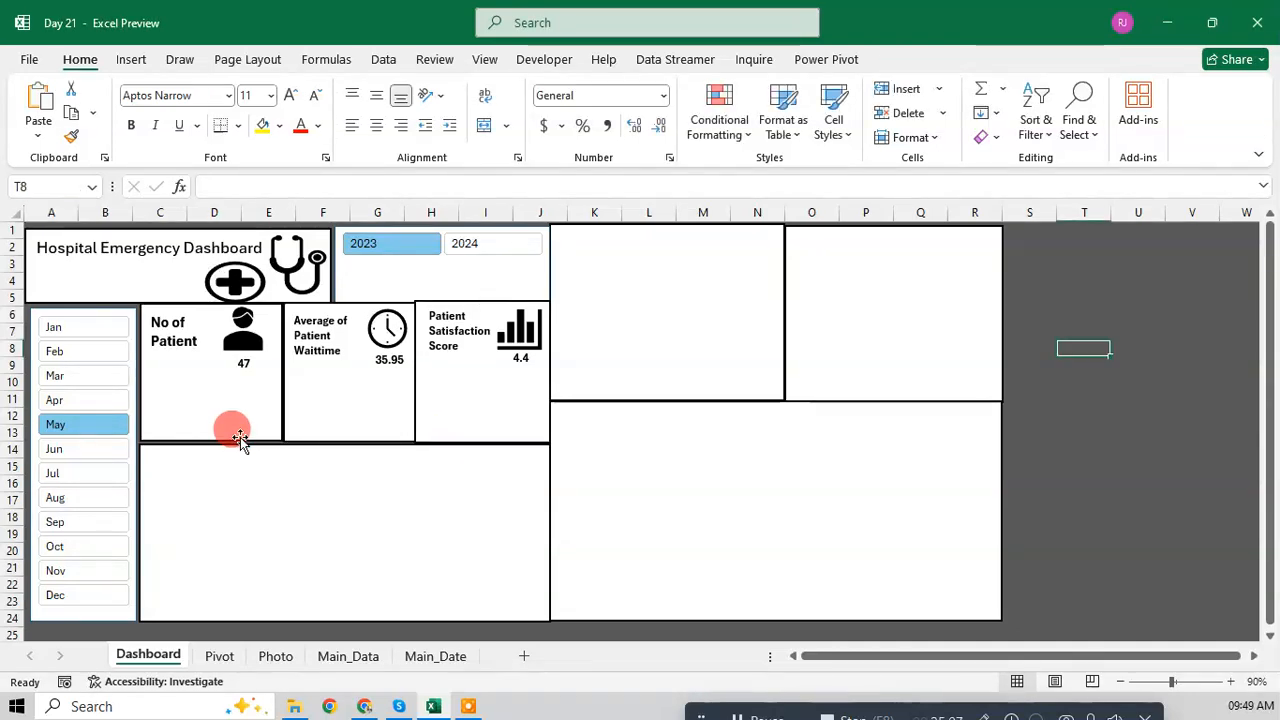
pyautogui.hotkey('ctrl', 's')
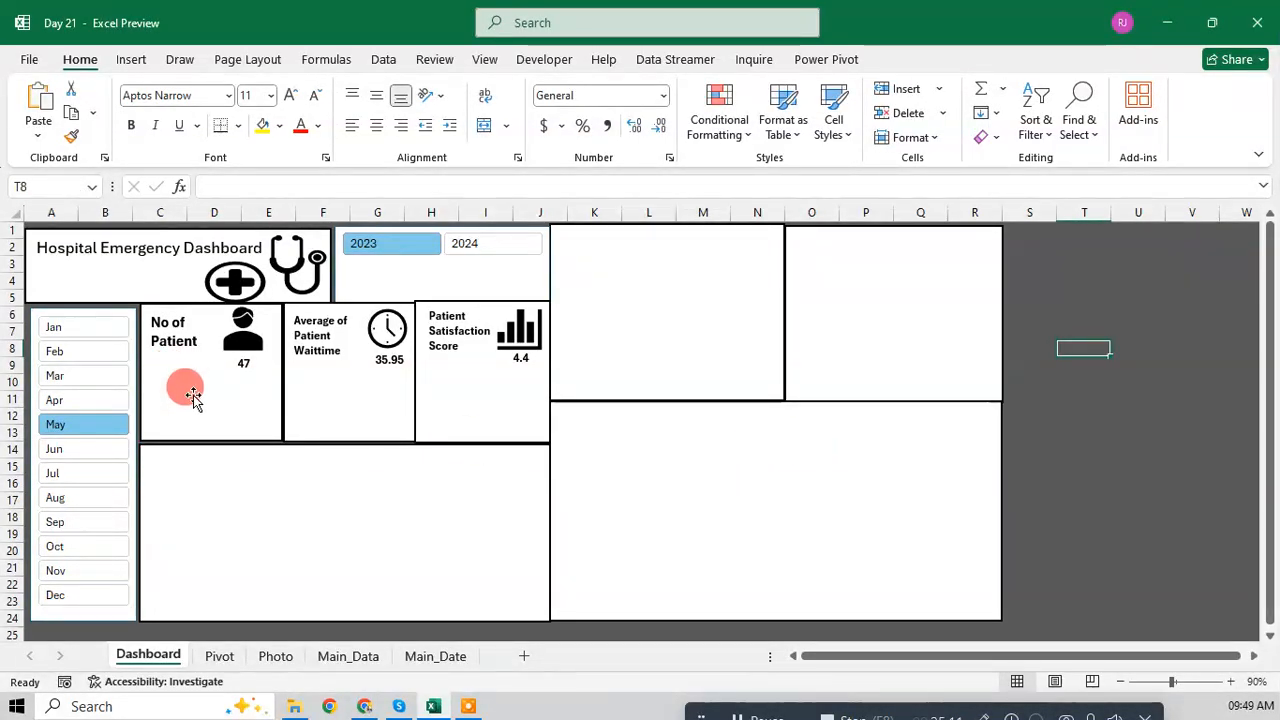
# Step: Filter the dashboard cards to Jan with the month slicer
pyautogui.click(102, 328)
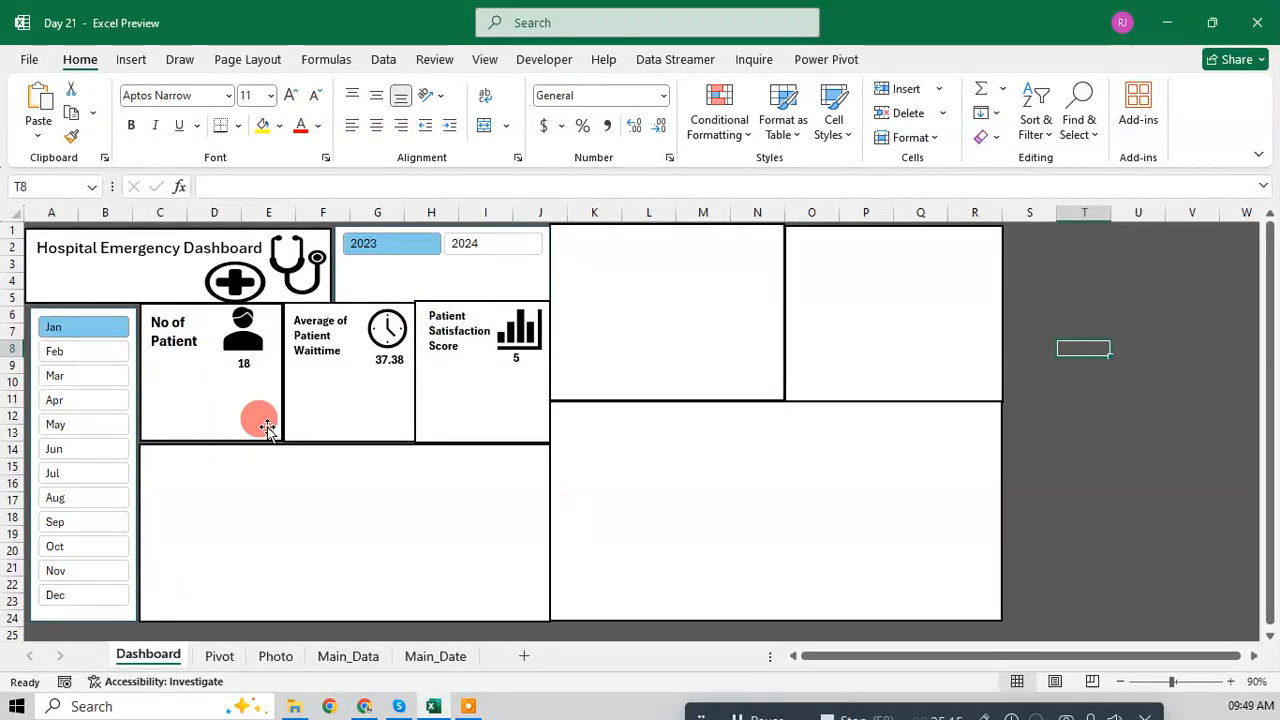
# Step: Copy the month pivot table on the Pivot sheet to cell D11 and remove its Date (Month) row field
pyautogui.click(219, 656)
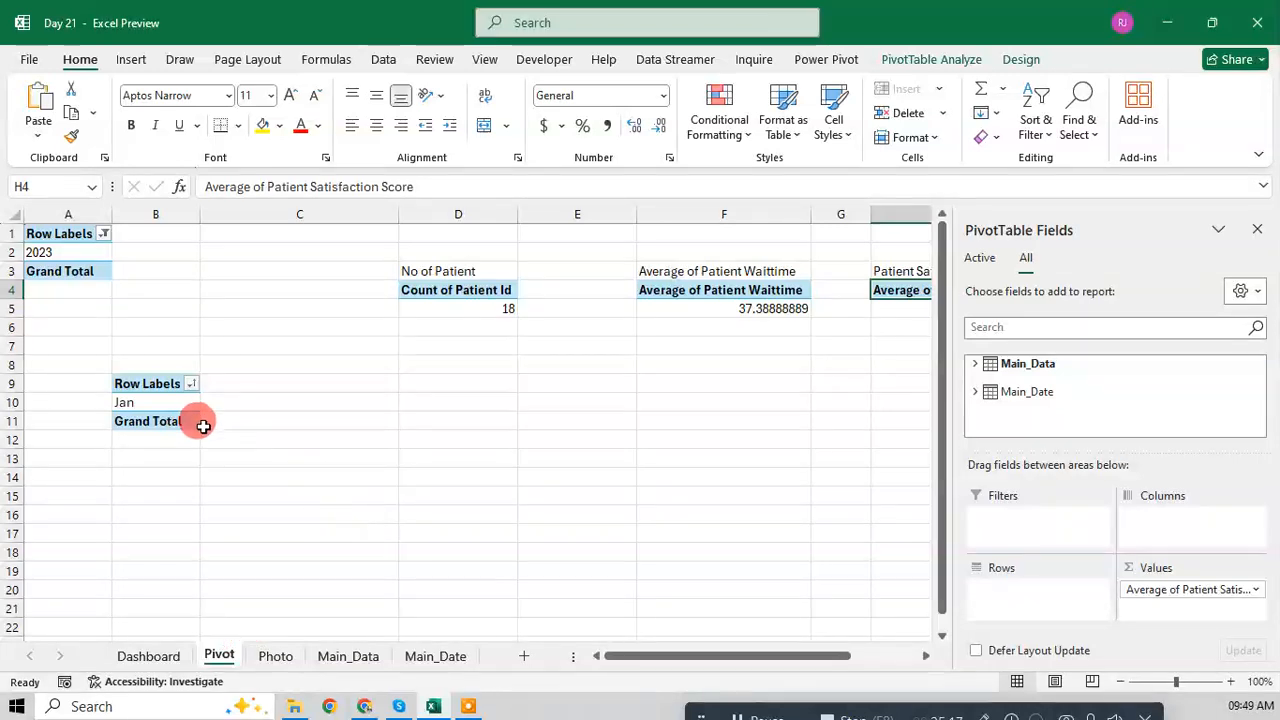
pyautogui.click(176, 404)
pyautogui.hotkey('ctrl', 'a')
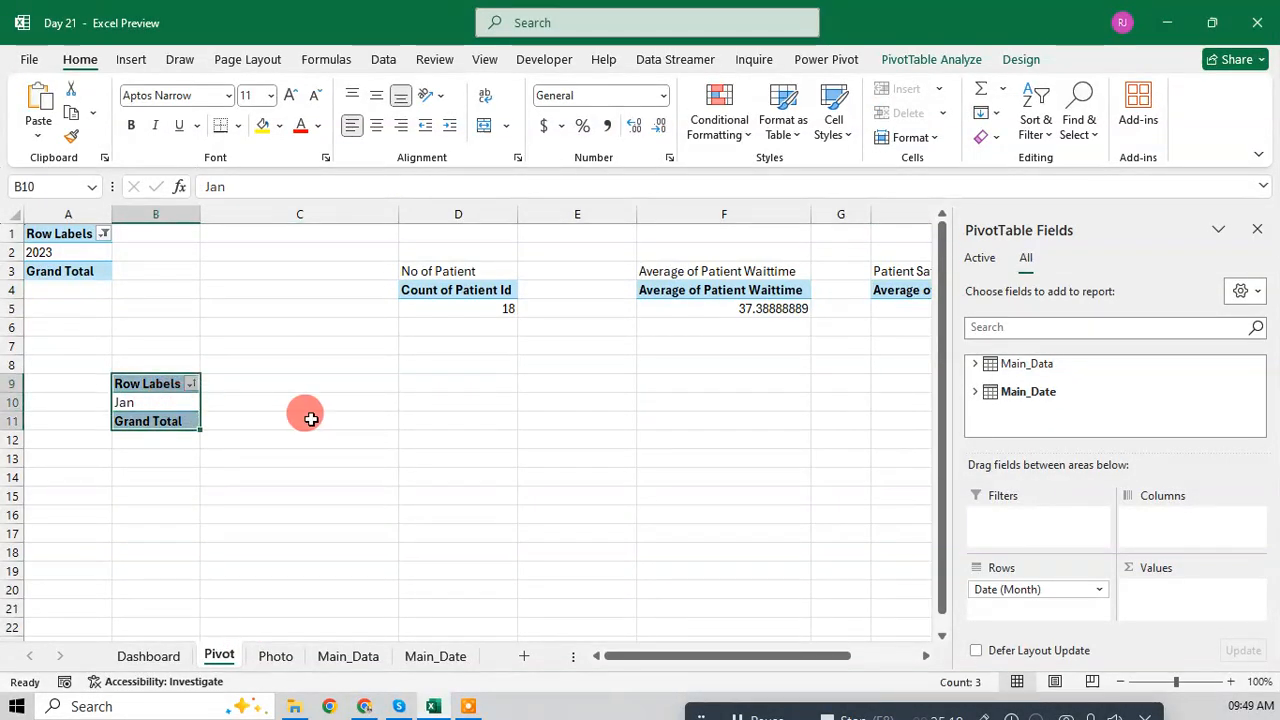
pyautogui.hotkey('ctrl', 'c')
pyautogui.click(396, 385)
pyautogui.click(448, 386)
pyautogui.click(443, 449)
pyautogui.click(443, 402)
pyautogui.click(443, 419)
pyautogui.hotkey('ctrl', 'v')
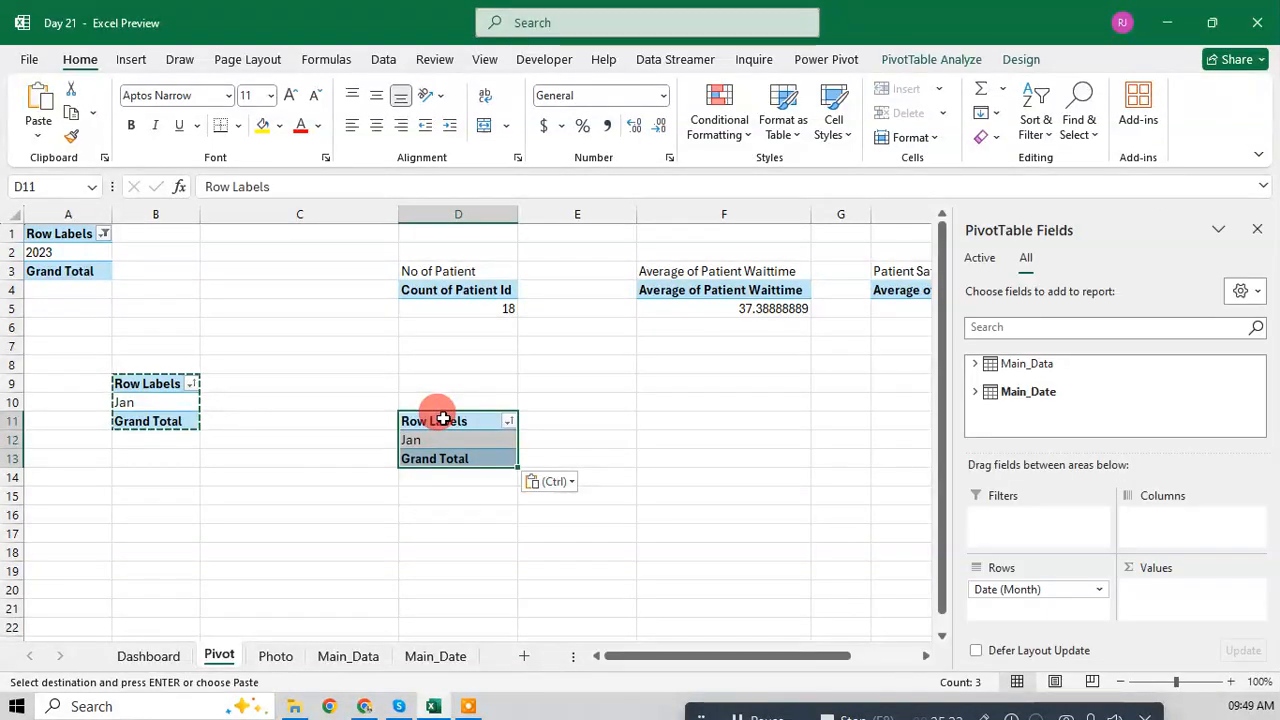
pyautogui.click(448, 439)
pyautogui.moveTo(1029, 591); pyautogui.dragTo(1077, 391)
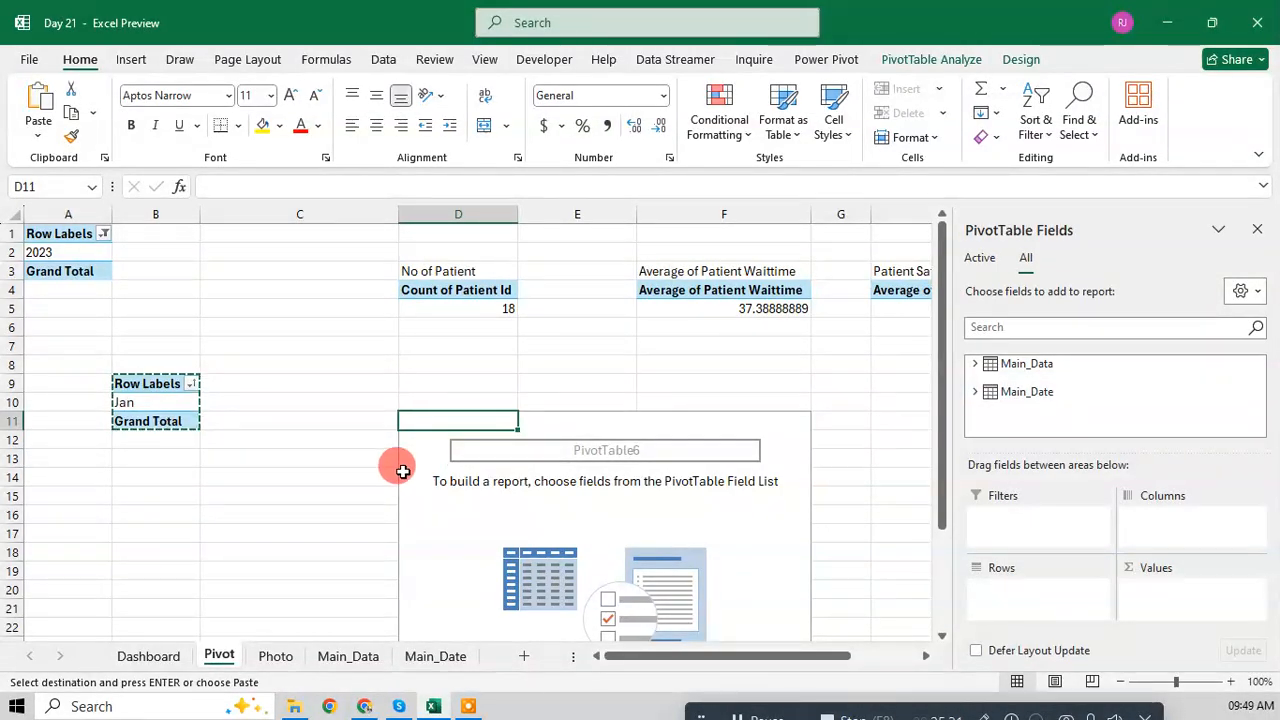
# Step: Select all months from Jan to Dec in the Dashboard's month slicer
pyautogui.click(148, 656)
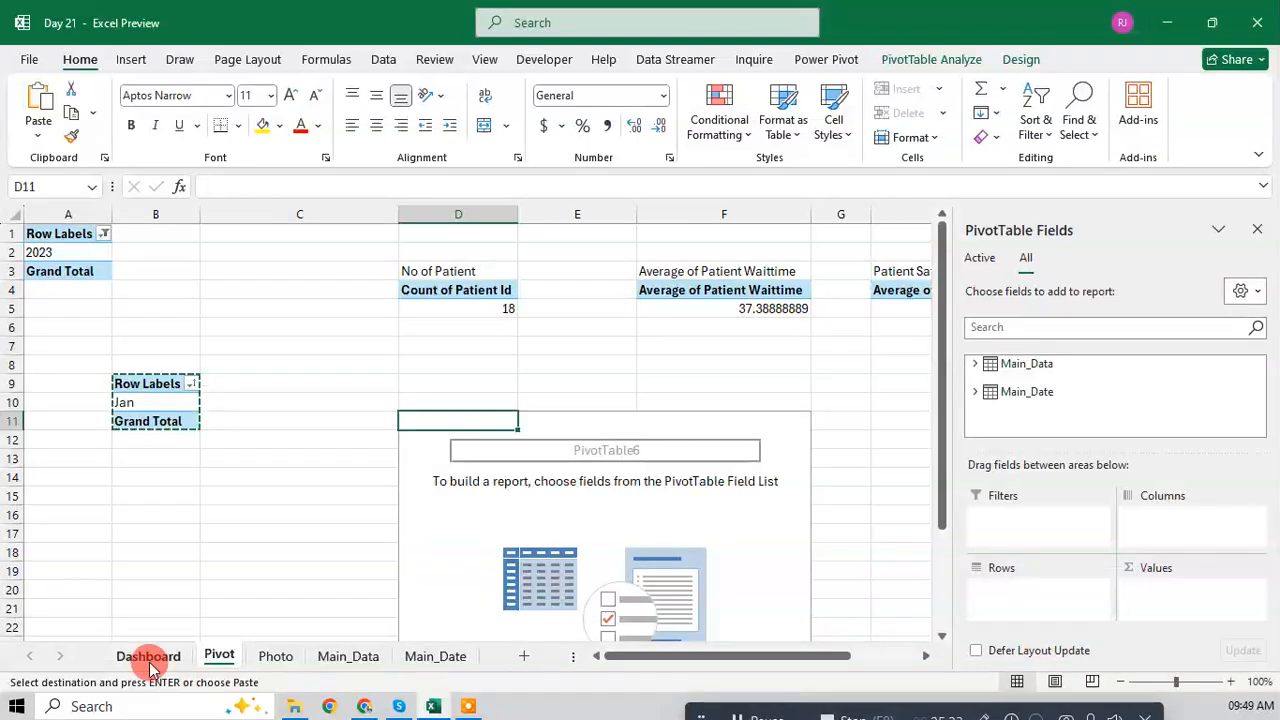
pyautogui.click(60, 352)
pyautogui.click(66, 379)
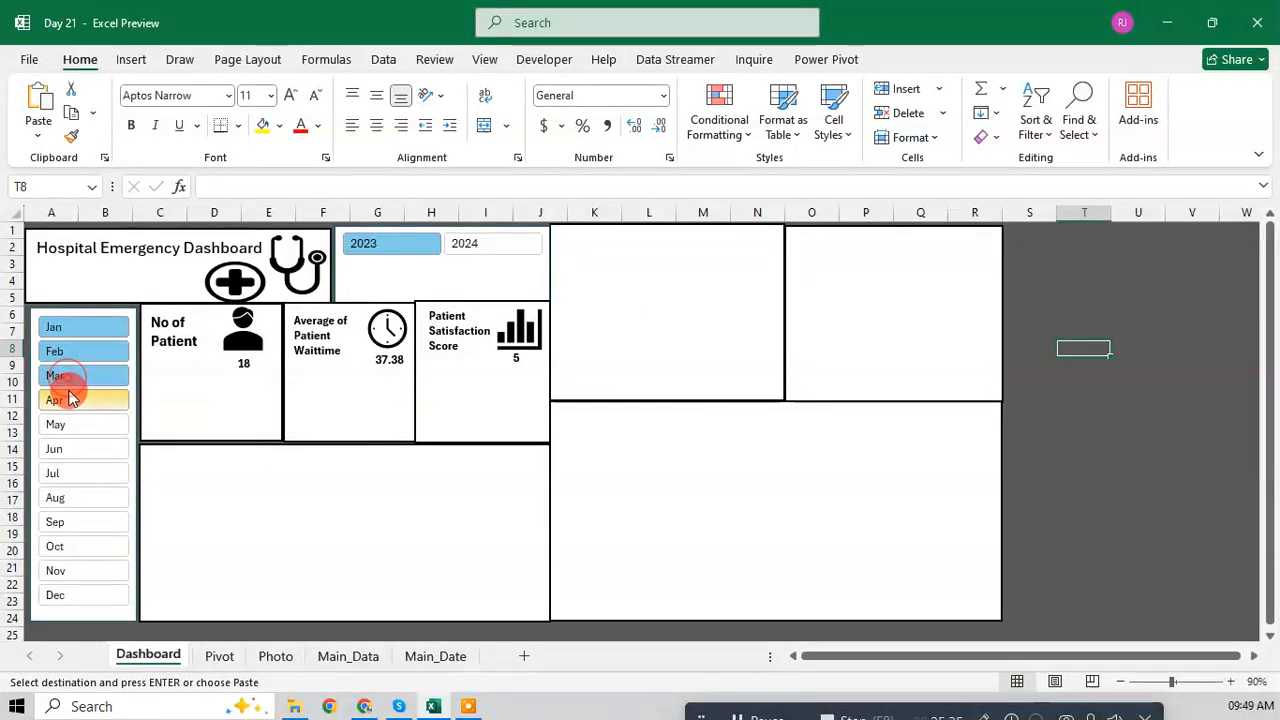
pyautogui.click(70, 410)
pyautogui.click(70, 425)
pyautogui.click(71, 442)
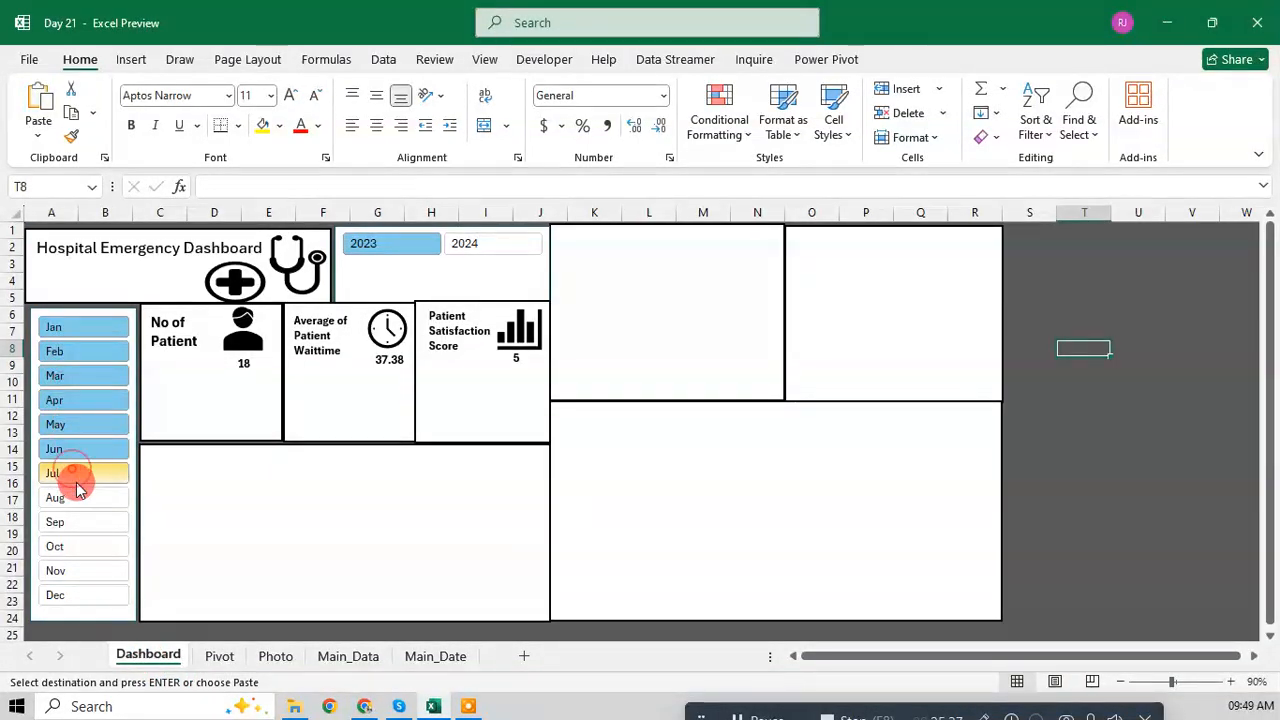
pyautogui.click(74, 474)
pyautogui.click(78, 498)
pyautogui.click(80, 522)
pyautogui.click(82, 546)
pyautogui.click(84, 572)
pyautogui.click(80, 593)
# Step: Add Main_Date's Date field to the rows of the empty pivot table at D11, keeping individual dates without month grouping
pyautogui.click(216, 657)
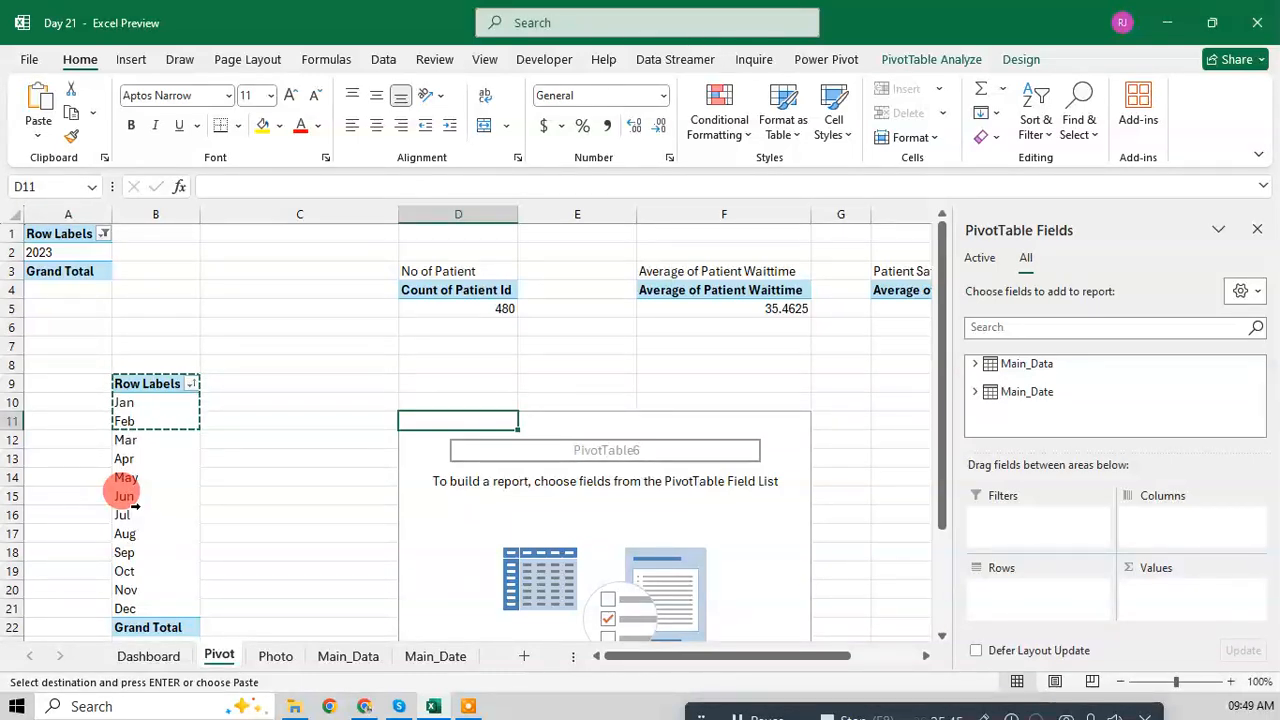
pyautogui.press('Escape')
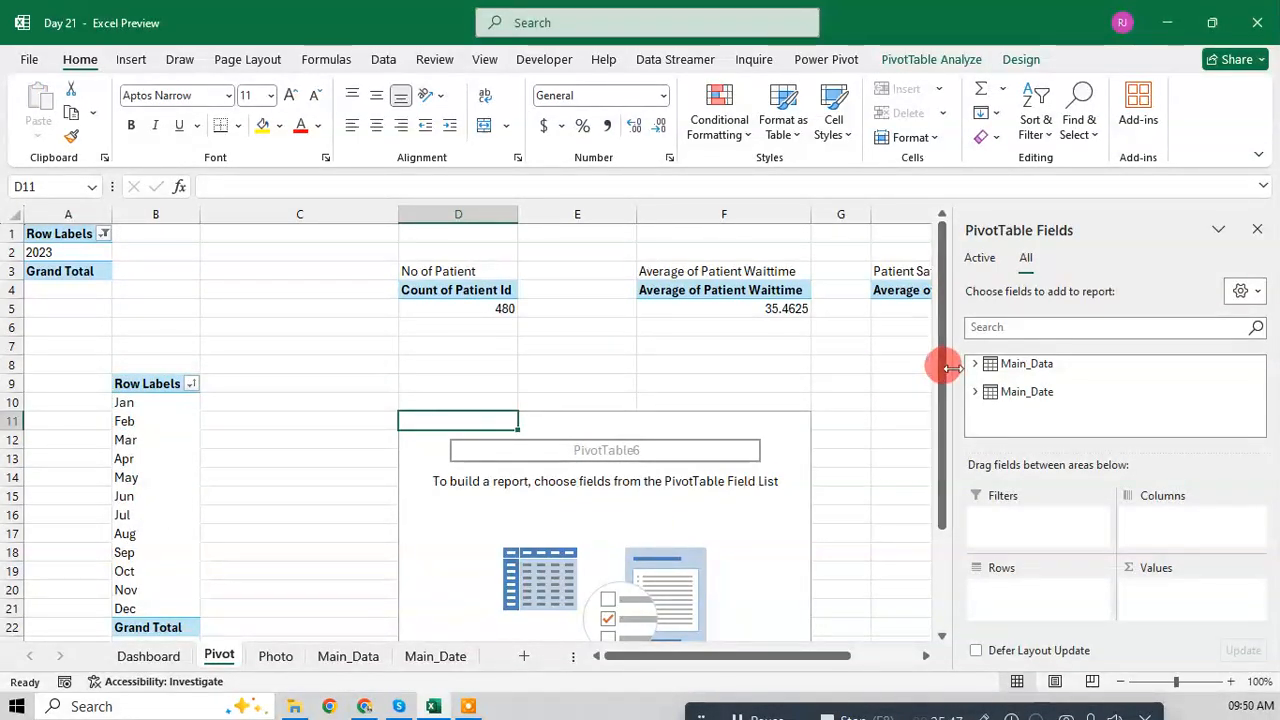
pyautogui.click(975, 391)
pyautogui.moveTo(1050, 383); pyautogui.dragTo(1075, 590)
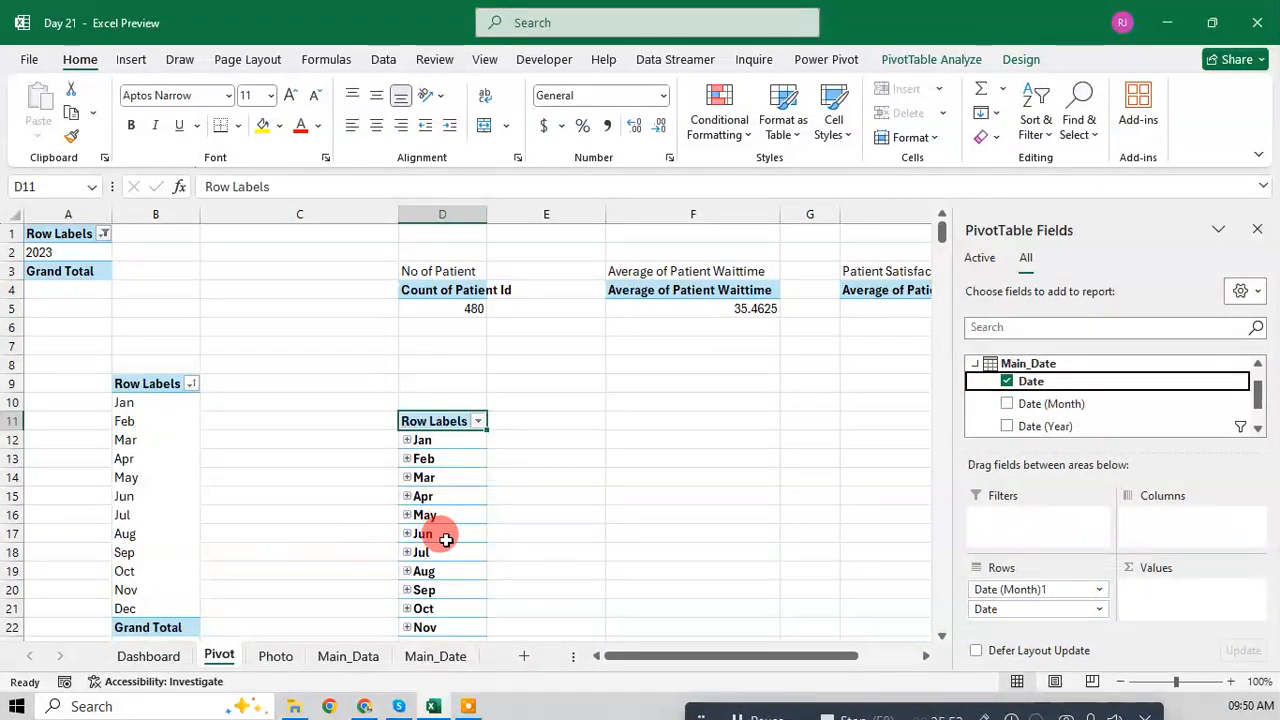
pyautogui.rightClick(440, 528)
pyautogui.moveTo(1040, 589); pyautogui.dragTo(1098, 425)
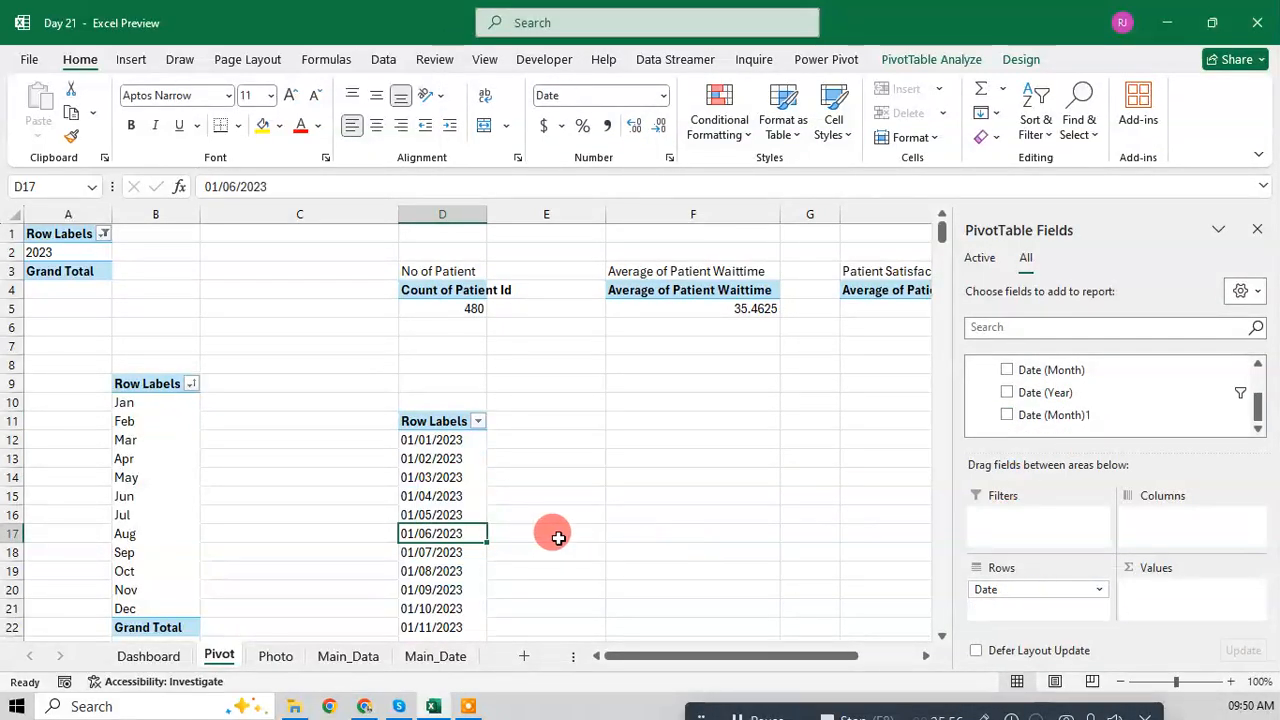
# Step: Review the list of dates and add Main_Data's Patient Id as a count to the daily pivot table's values
pyautogui.scroll(-3, 425, 486)
pyautogui.scroll(-13, 432, 487)
pyautogui.click(432, 487)
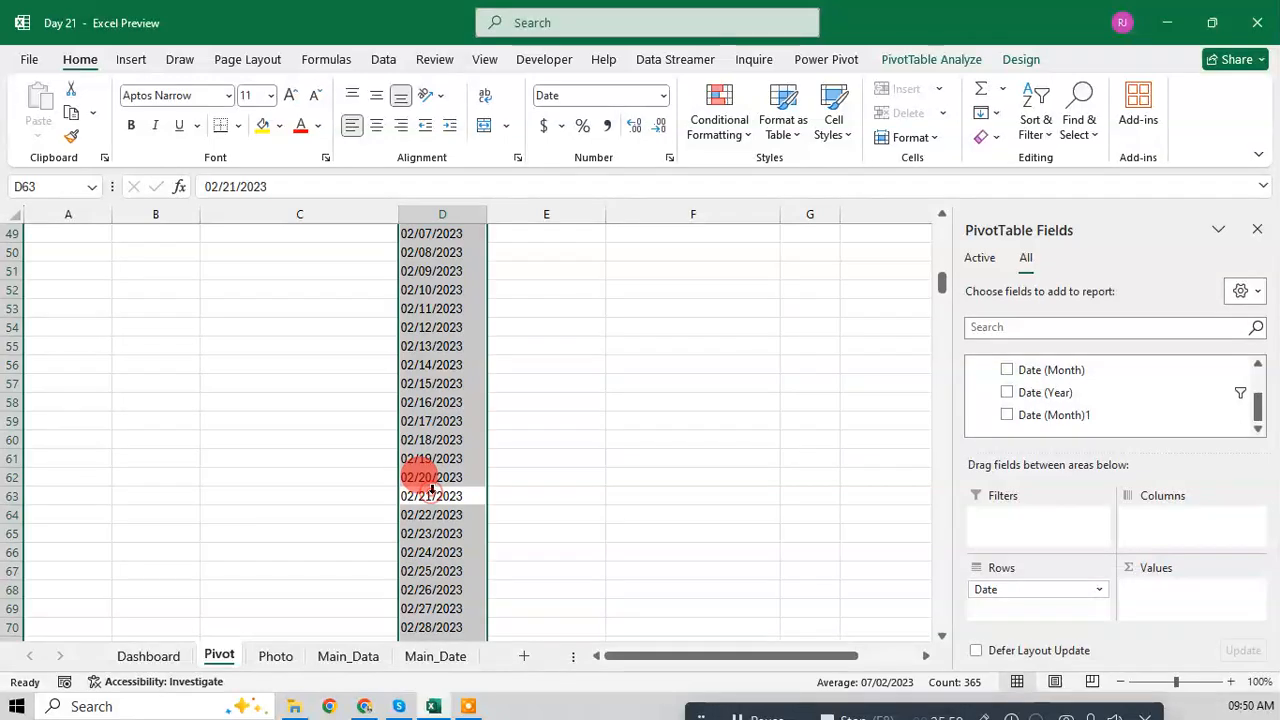
pyautogui.hotkey('ctrl', 'Down')
pyautogui.hotkey('ctrl', 'Up')
pyautogui.press('Down')
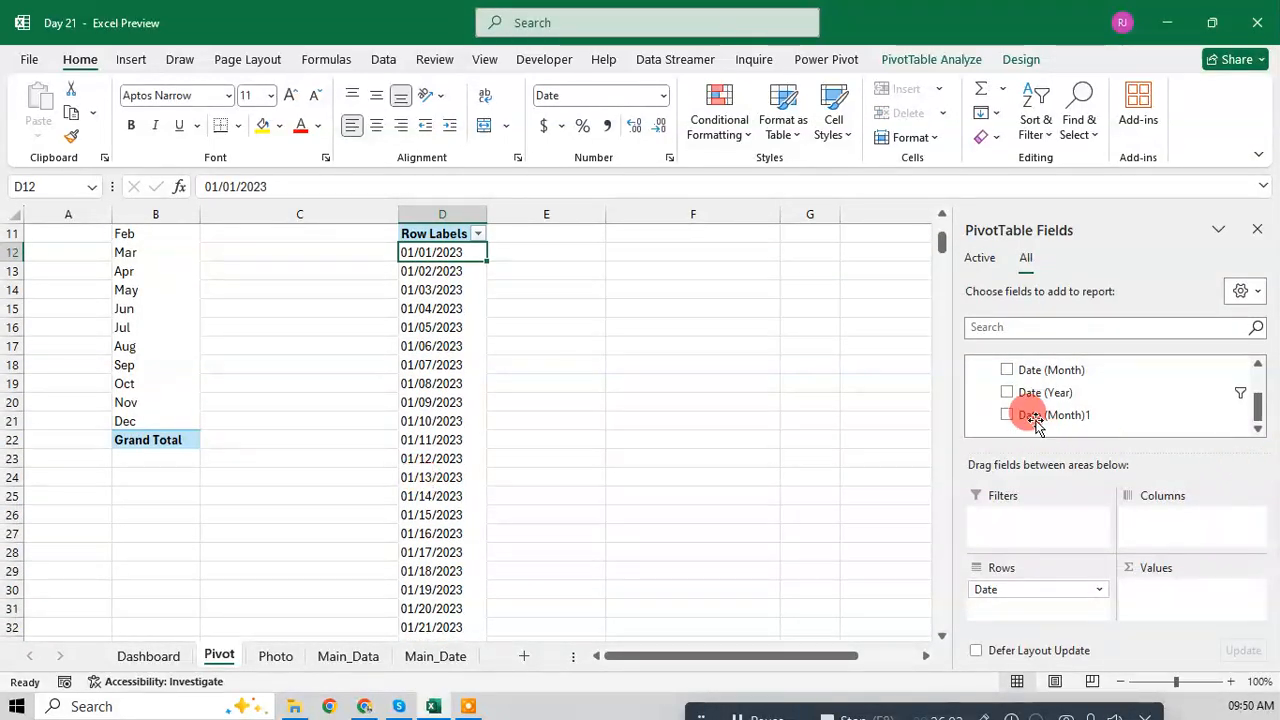
pyautogui.scroll(3, 1015, 410)
pyautogui.click(977, 364)
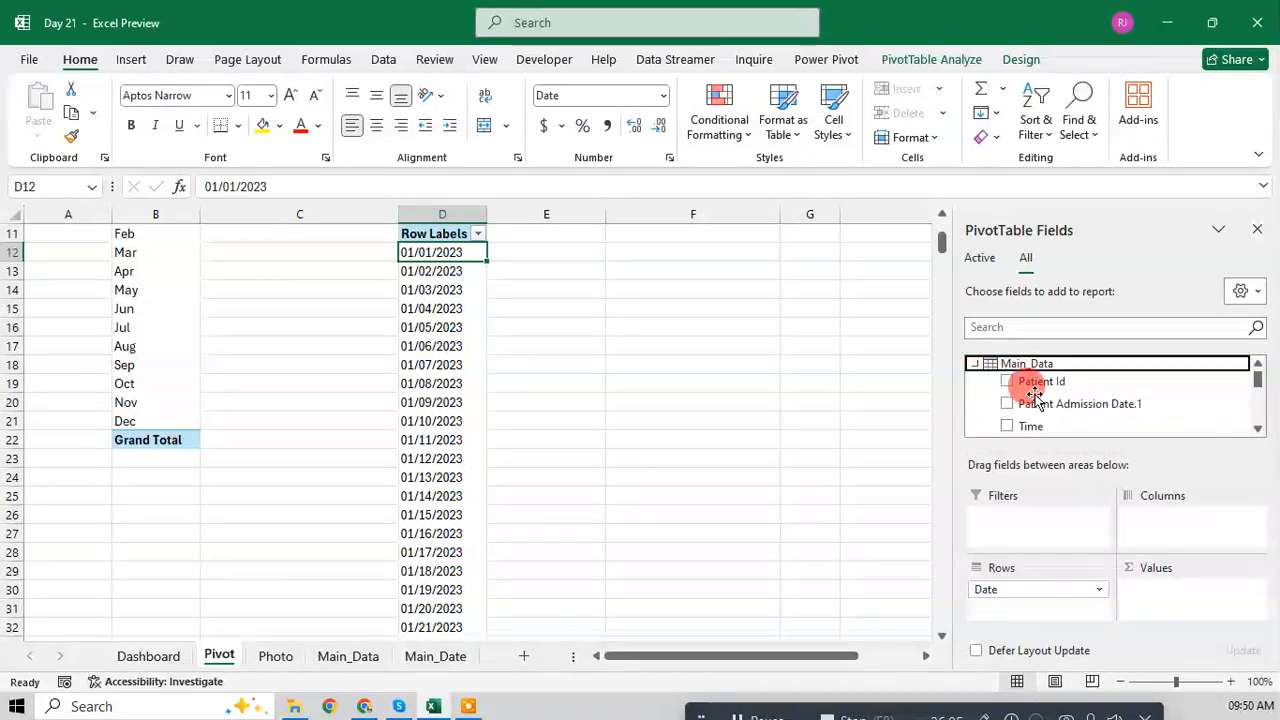
pyautogui.moveTo(1060, 381); pyautogui.dragTo(1190, 598)
pyautogui.click(519, 398)
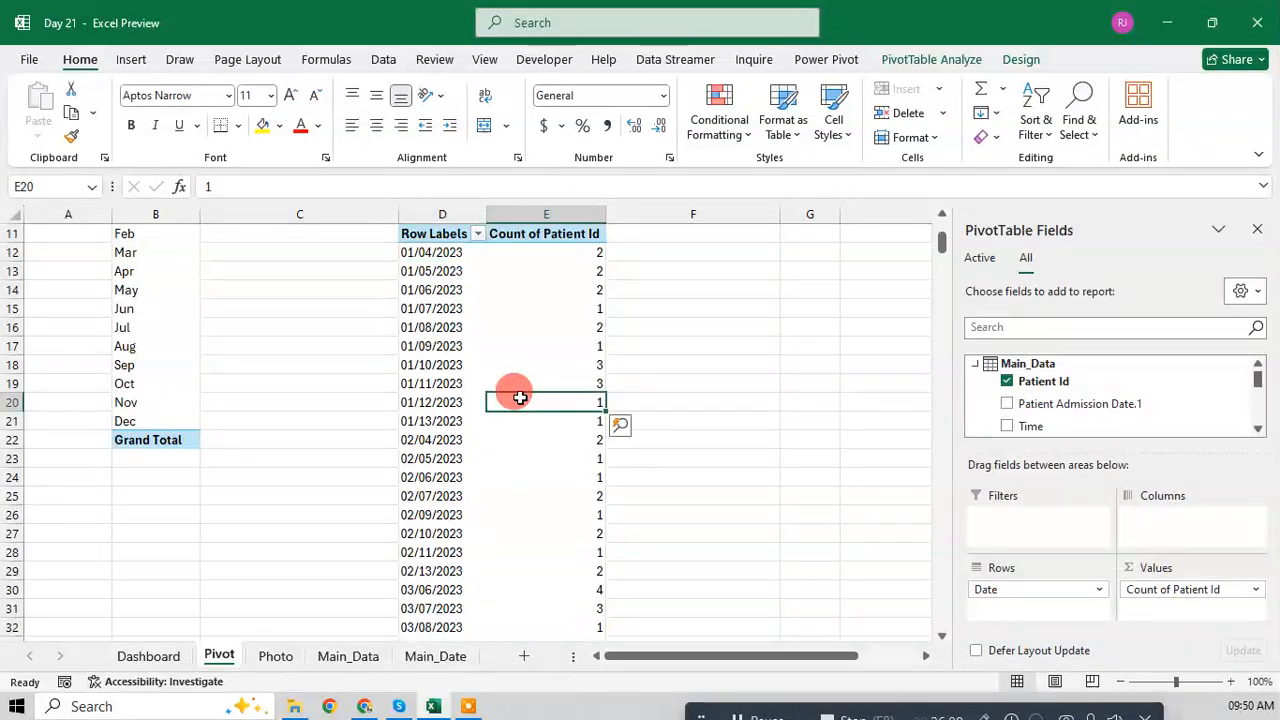
pyautogui.scroll(4, 507, 430)
# Step: Check that the Date (Month) and Date (Year) slicers are connected to the daily pivot table
pyautogui.click(460, 469)
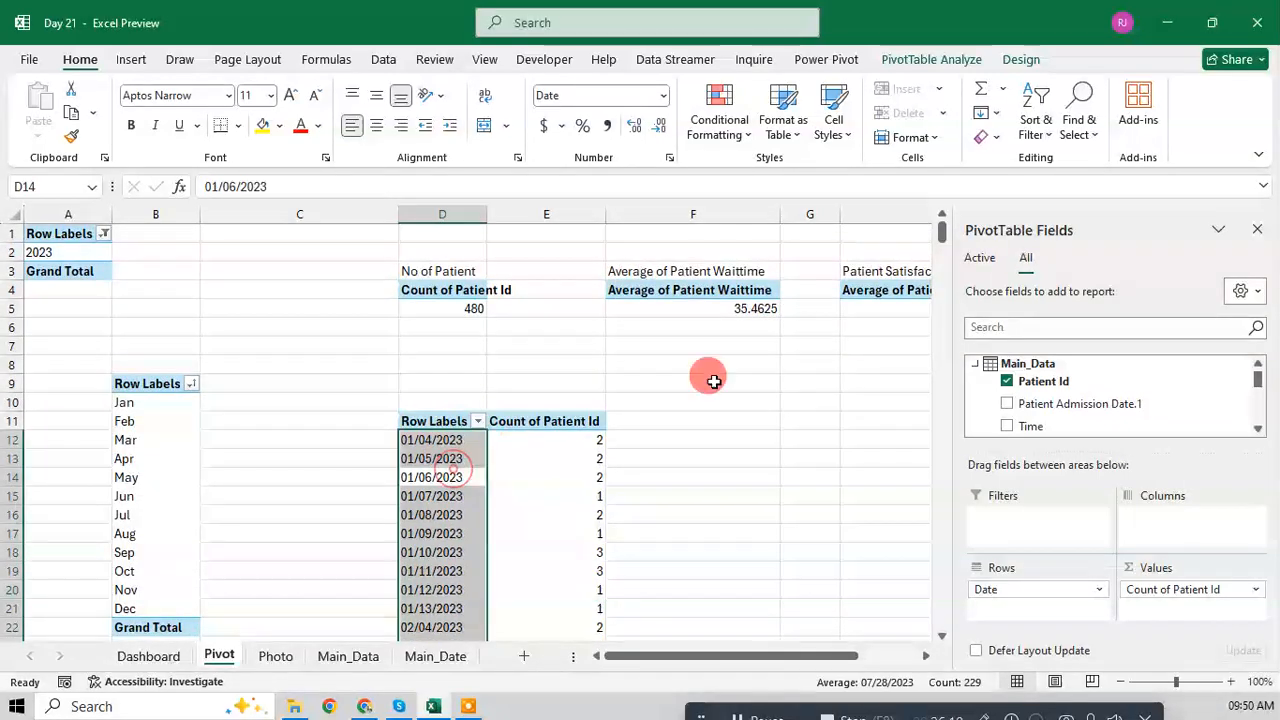
pyautogui.click(938, 60)
pyautogui.click(500, 137)
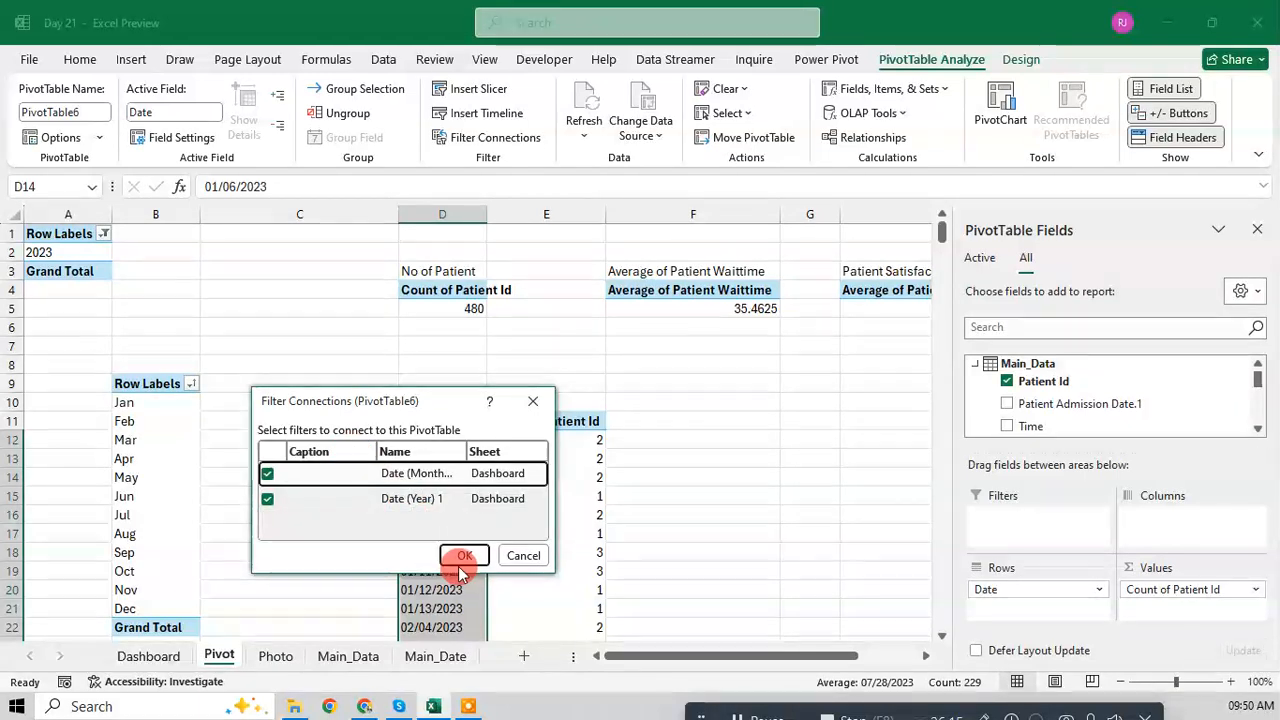
pyautogui.click(465, 555)
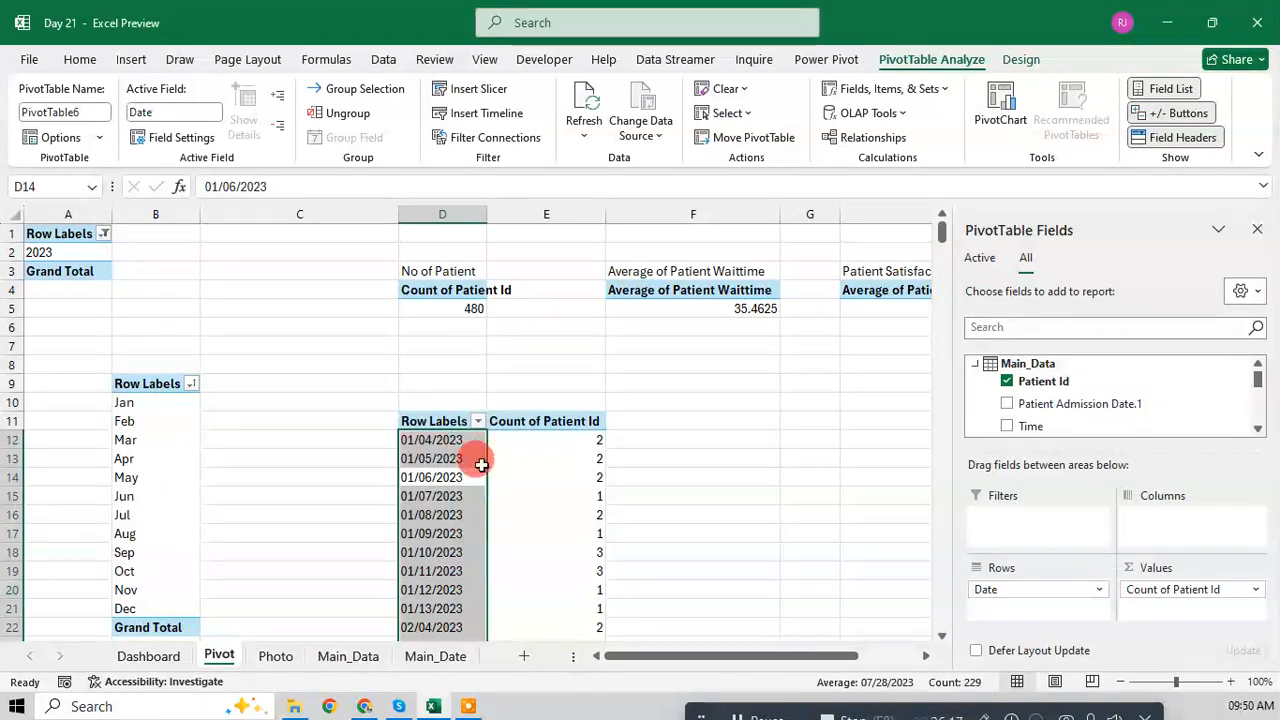
pyautogui.click(479, 480)
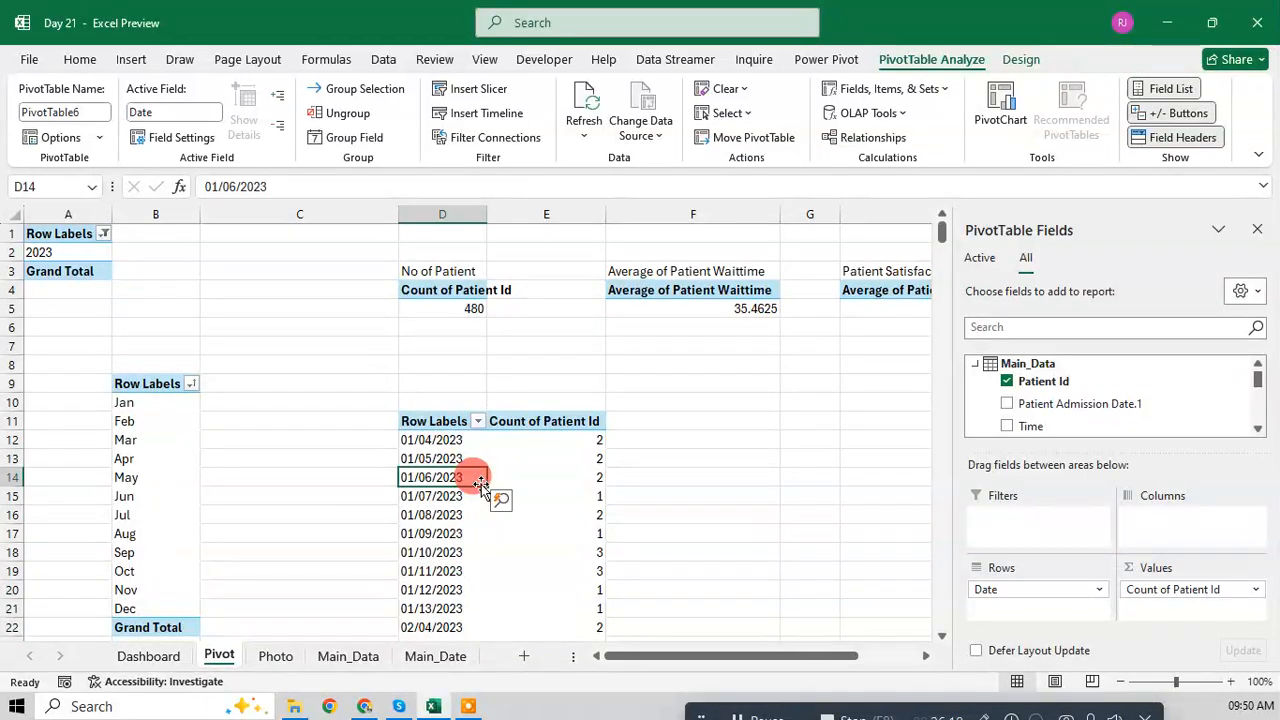
# Step: Insert an Area PivotChart from the daily patient count pivot table
pyautogui.click(483, 452)
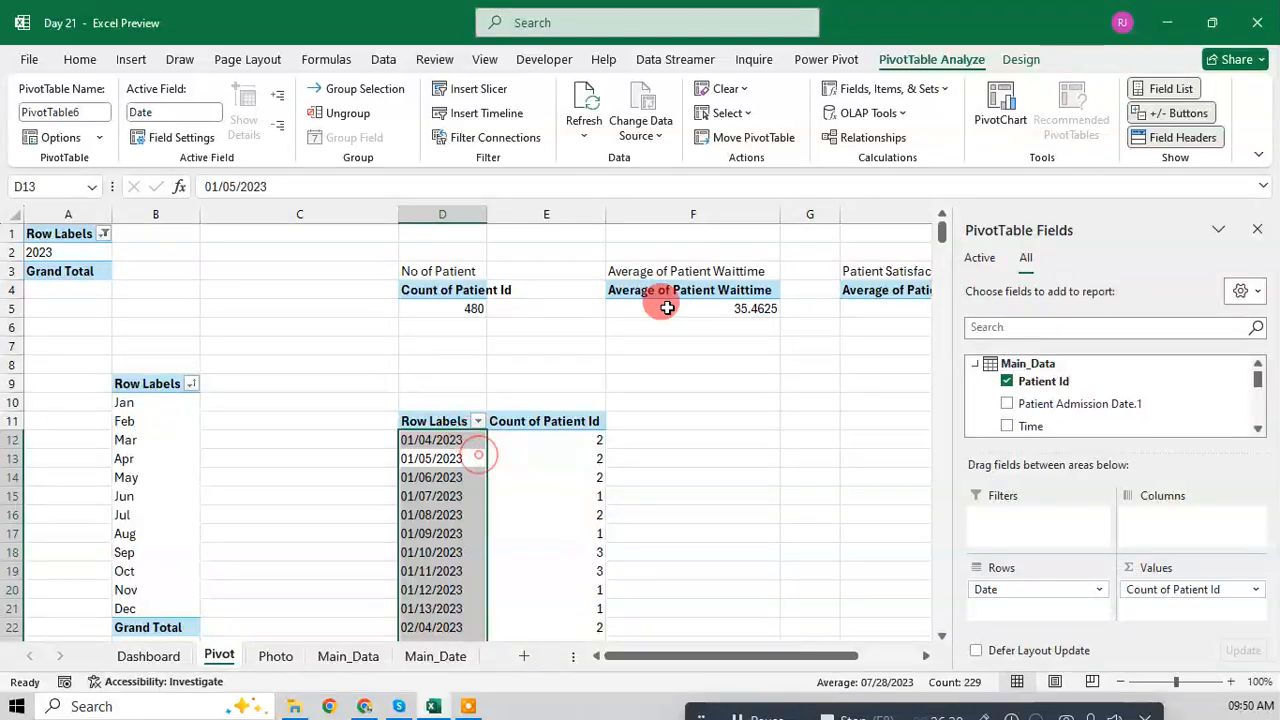
pyautogui.click(128, 62)
pyautogui.click(632, 105)
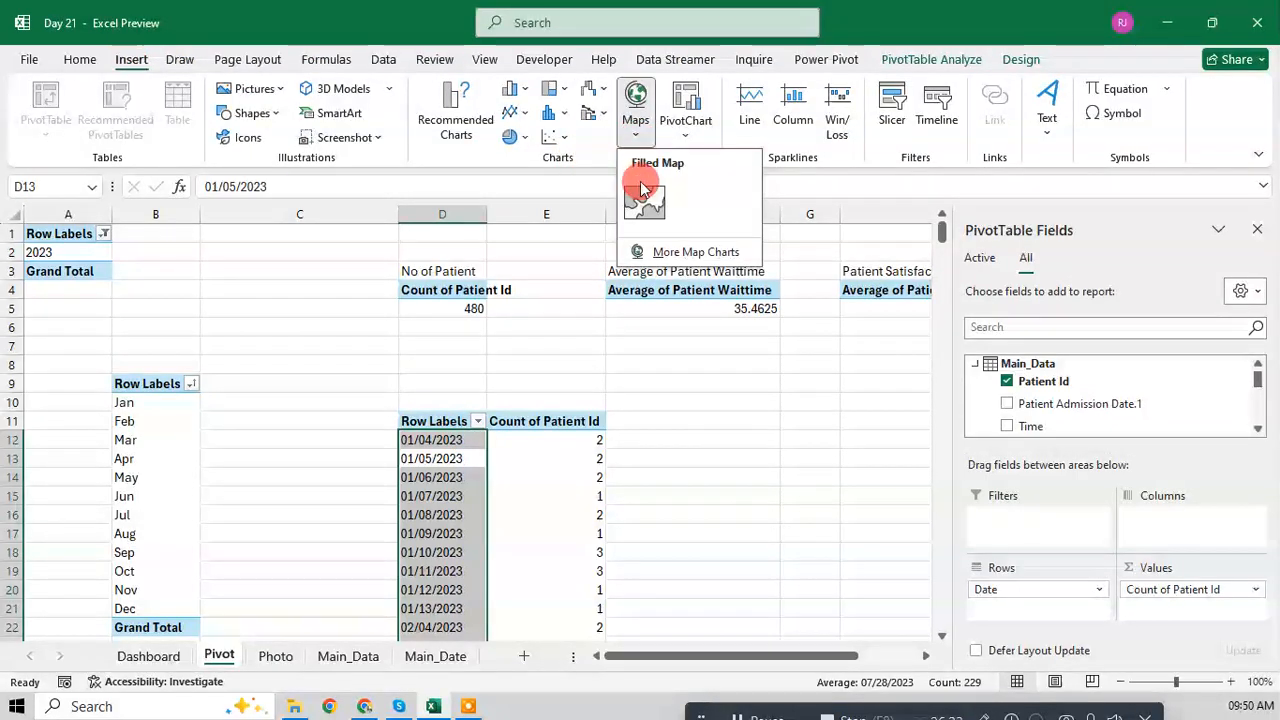
pyautogui.click(634, 100)
pyautogui.click(686, 105)
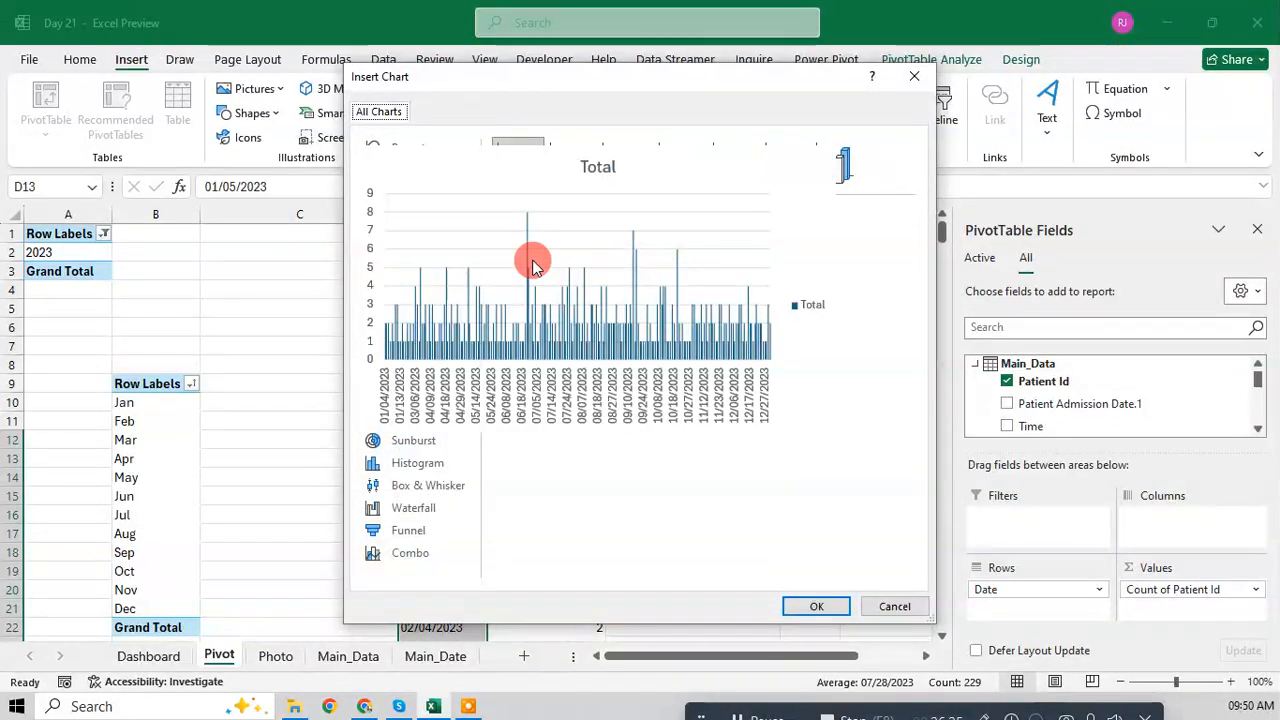
pyautogui.click(463, 283)
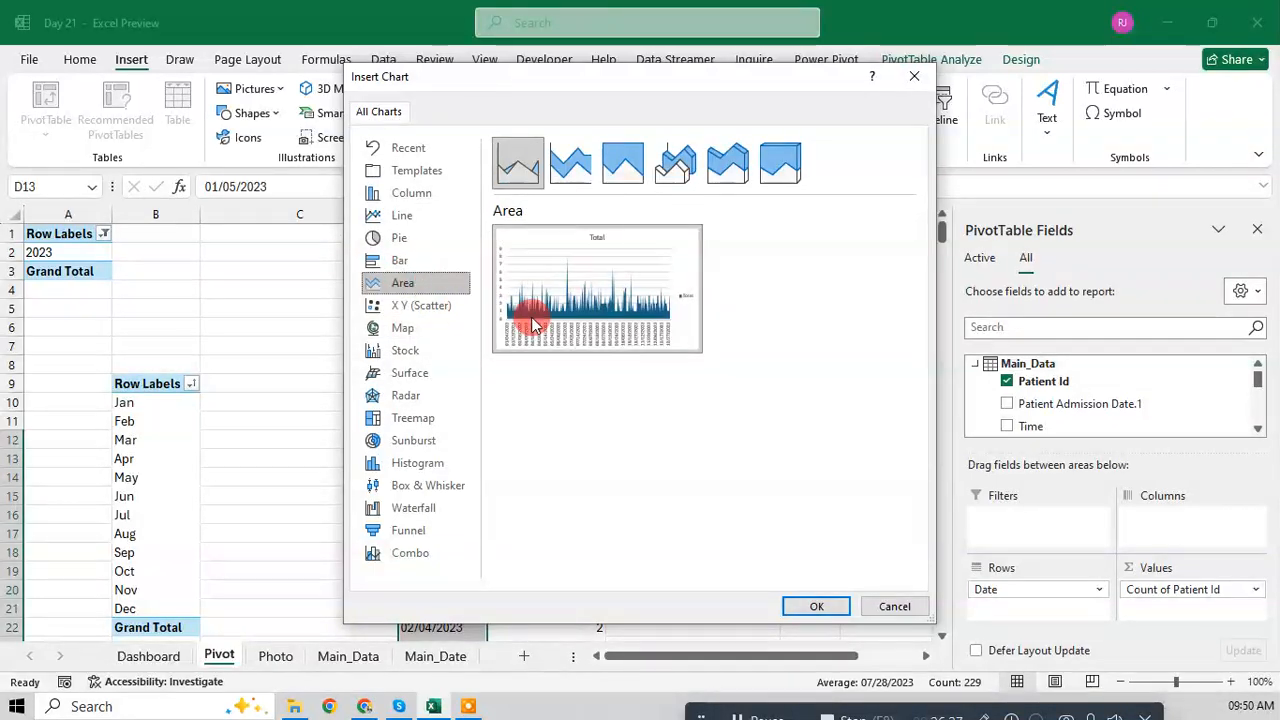
pyautogui.click(817, 607)
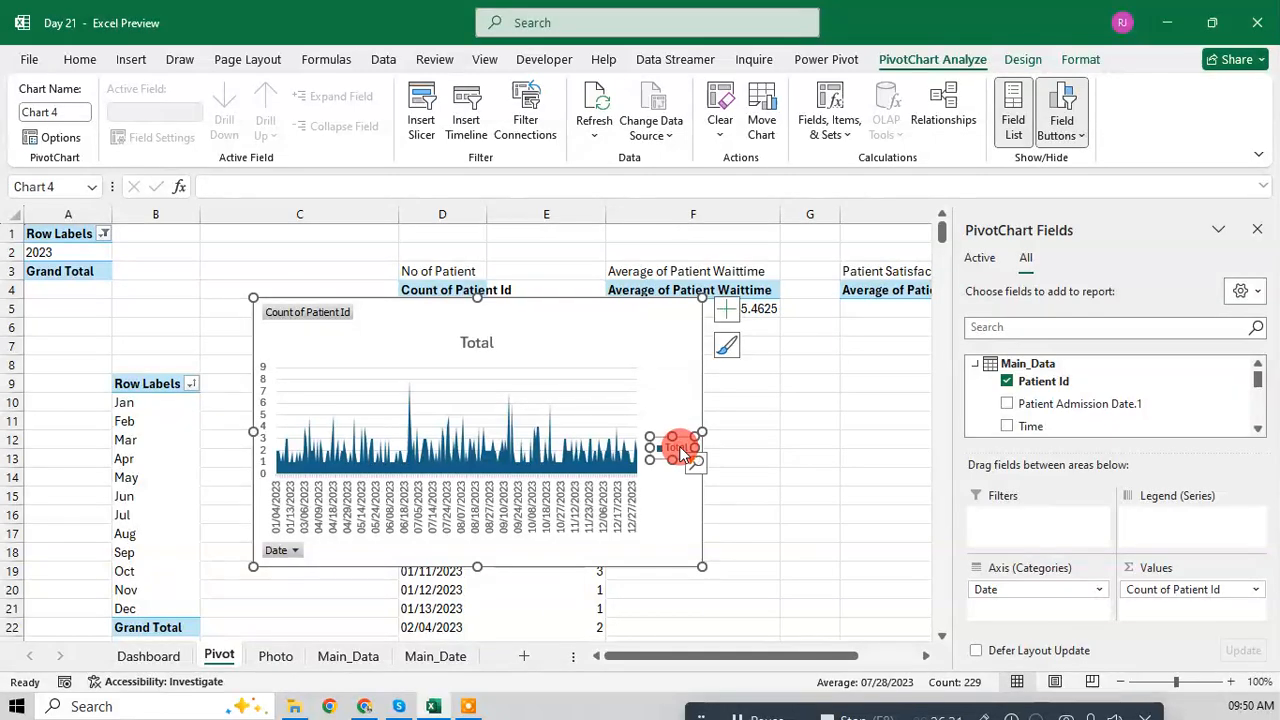
# Step: Remove the legend, title, vertical axis and horizontal date axis from the area chart
pyautogui.press('Delete')
pyautogui.click(480, 341)
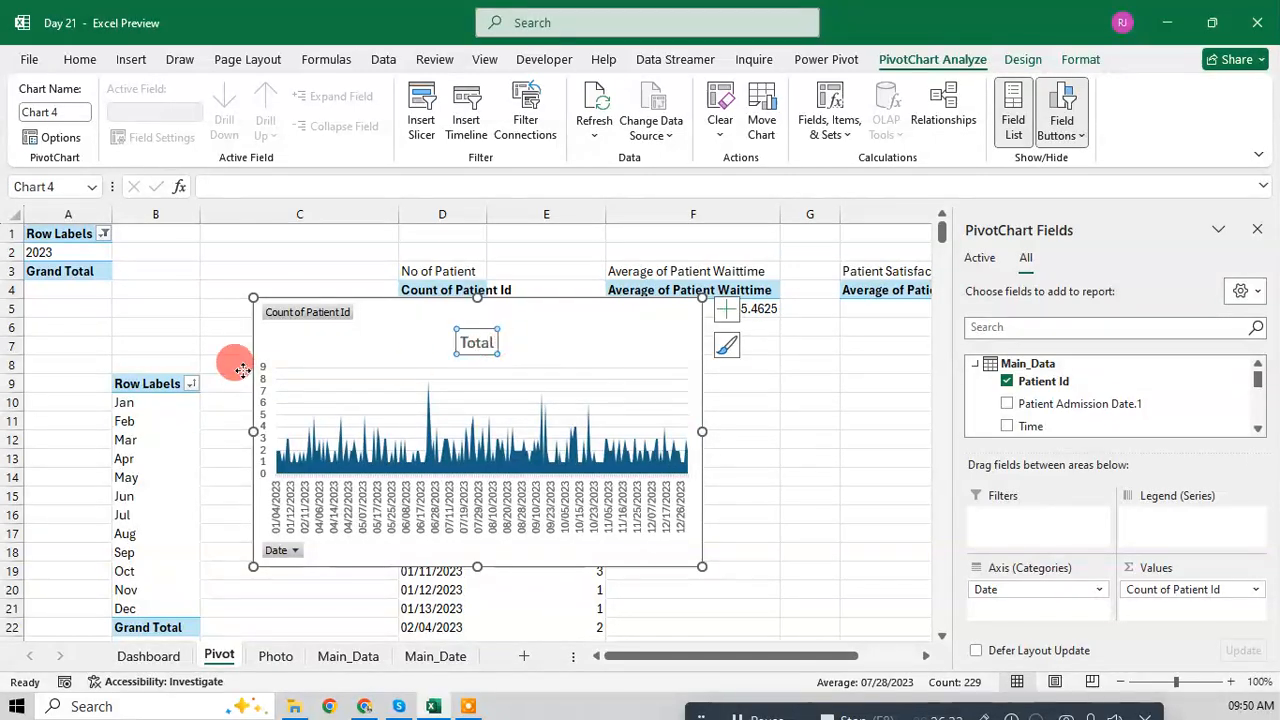
pyautogui.press('Delete')
pyautogui.press('Delete')
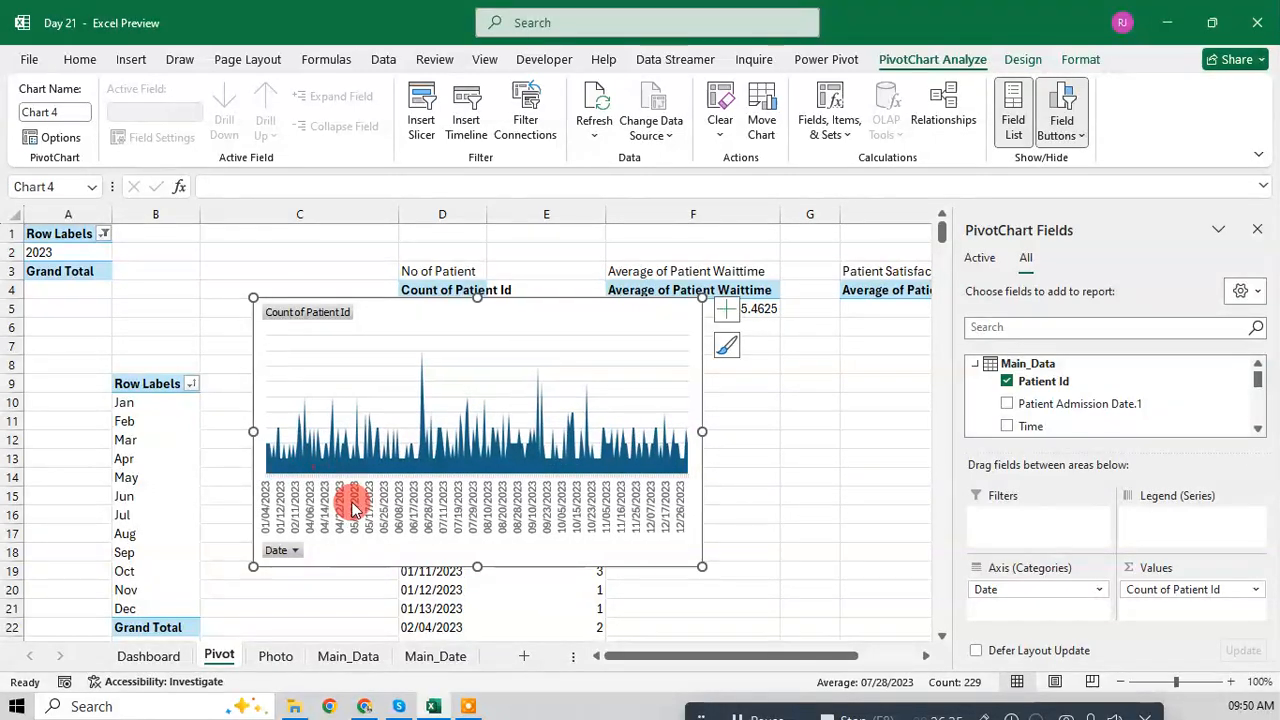
pyautogui.click(352, 510)
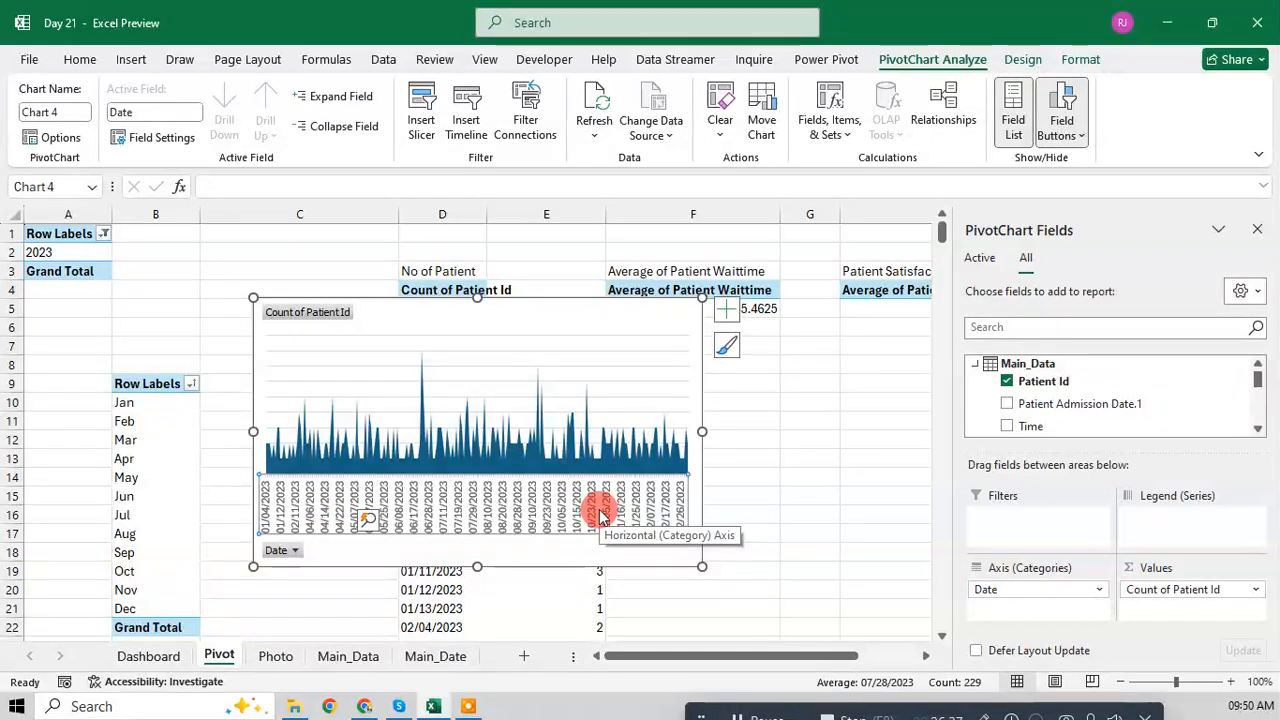
pyautogui.press('Delete')
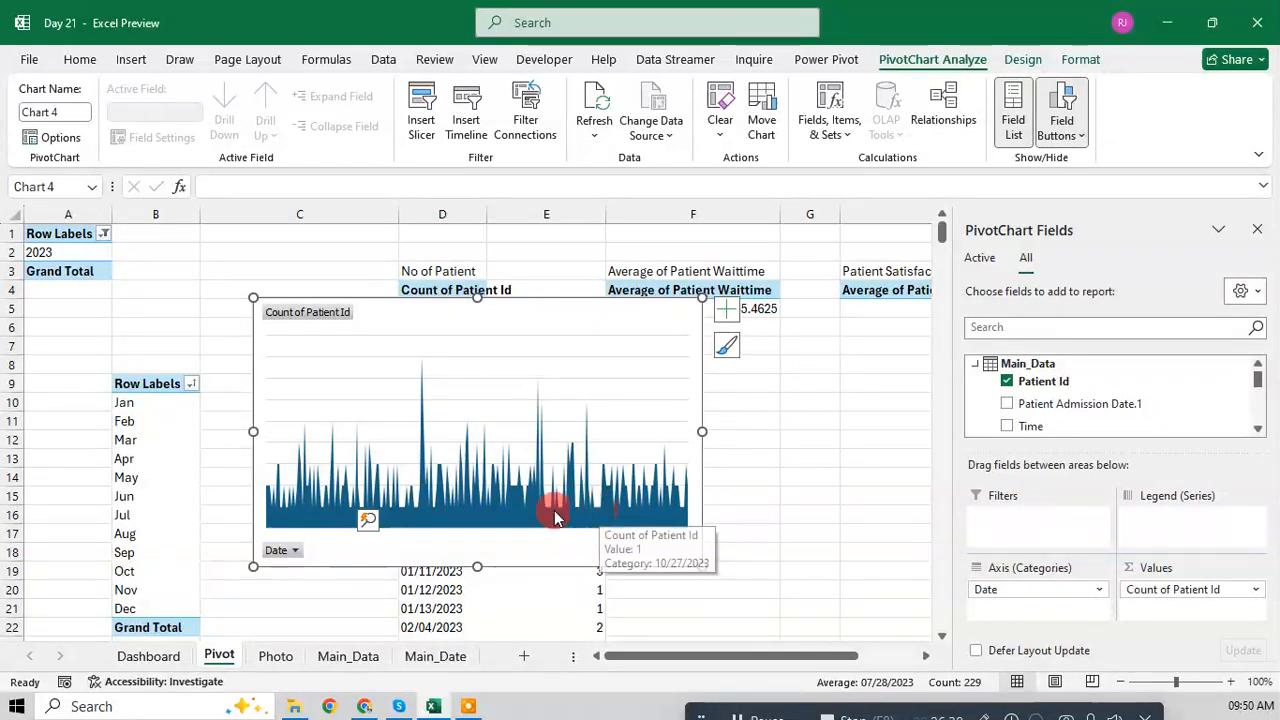
# Step: Hide the Count of Patient Id and Date field buttons on the area chart
pyautogui.rightClick(306, 313)
pyautogui.click(375, 504)
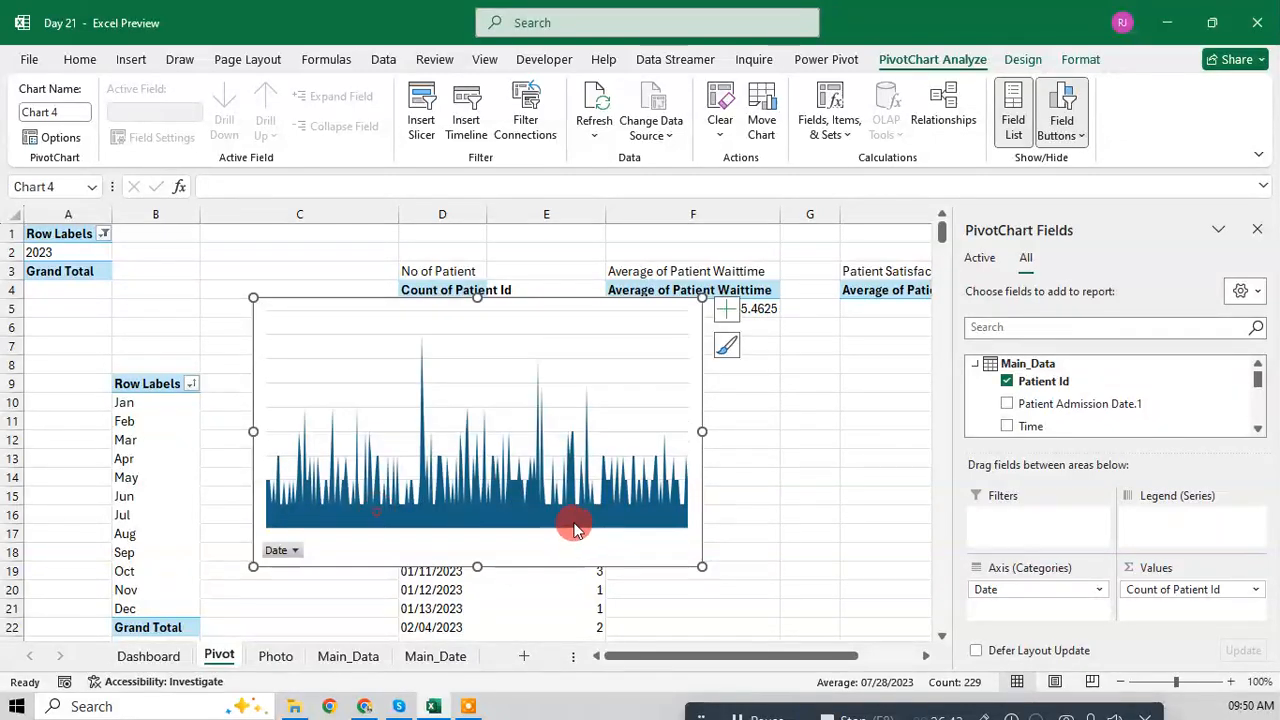
pyautogui.rightClick(290, 552)
pyautogui.click(358, 468)
# Step: Shrink the area chart in both directions and delete its gridlines
pyautogui.moveTo(709, 551); pyautogui.dragTo(696, 481)
pyautogui.moveTo(700, 296); pyautogui.dragTo(613, 318)
pyautogui.click(479, 352)
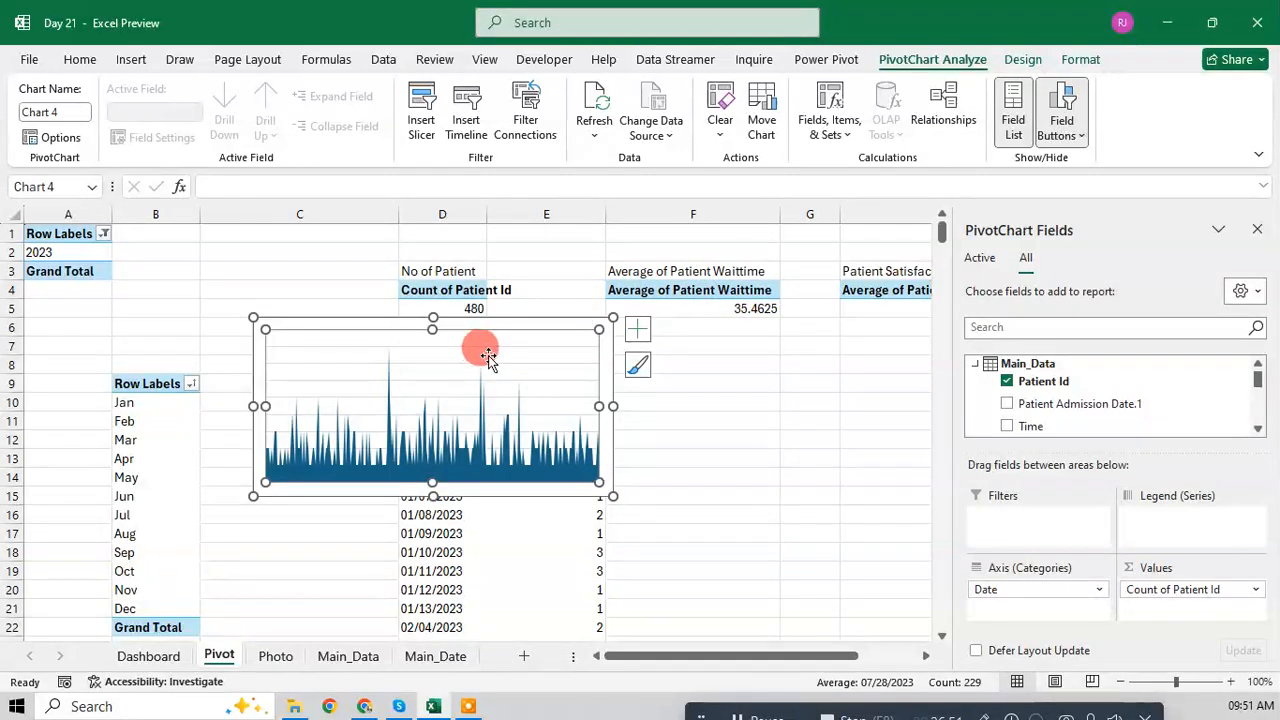
pyautogui.click(548, 347)
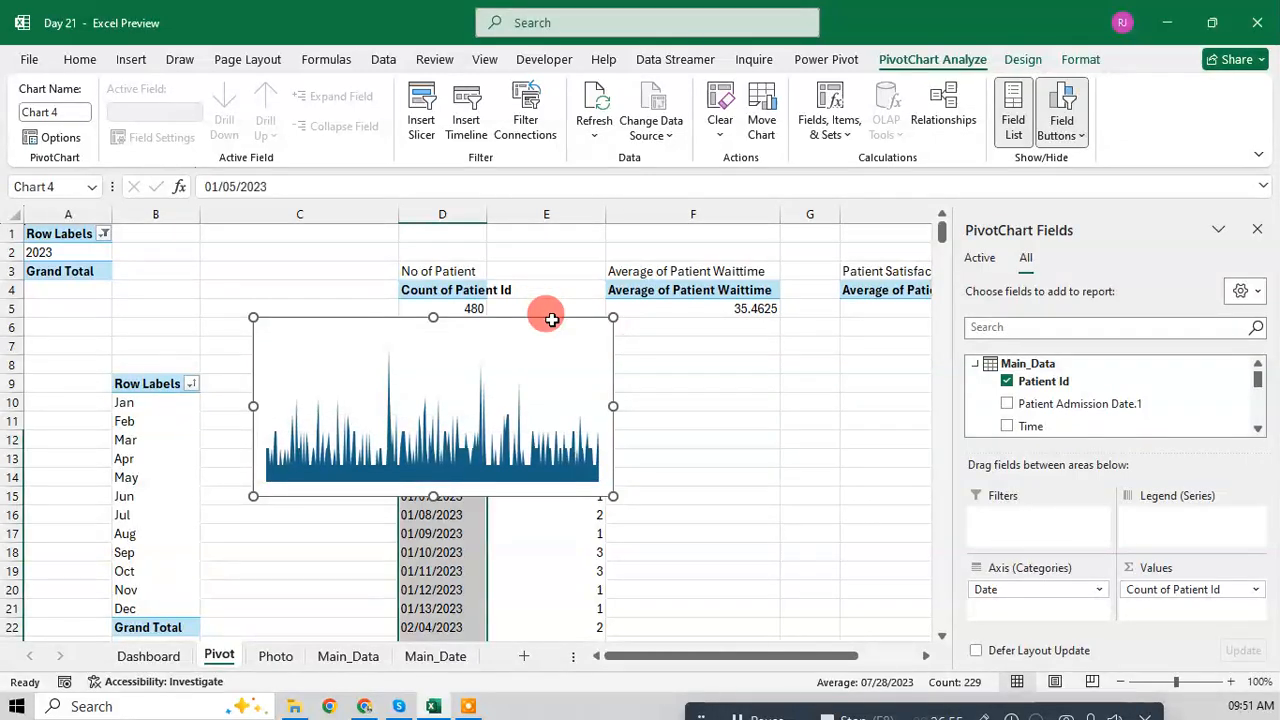
pyautogui.press('Delete')
# Step: Move the area chart to the Dashboard sheet and fit it into the lower part of the No of Patient card
pyautogui.click(160, 656)
pyautogui.click(337, 537)
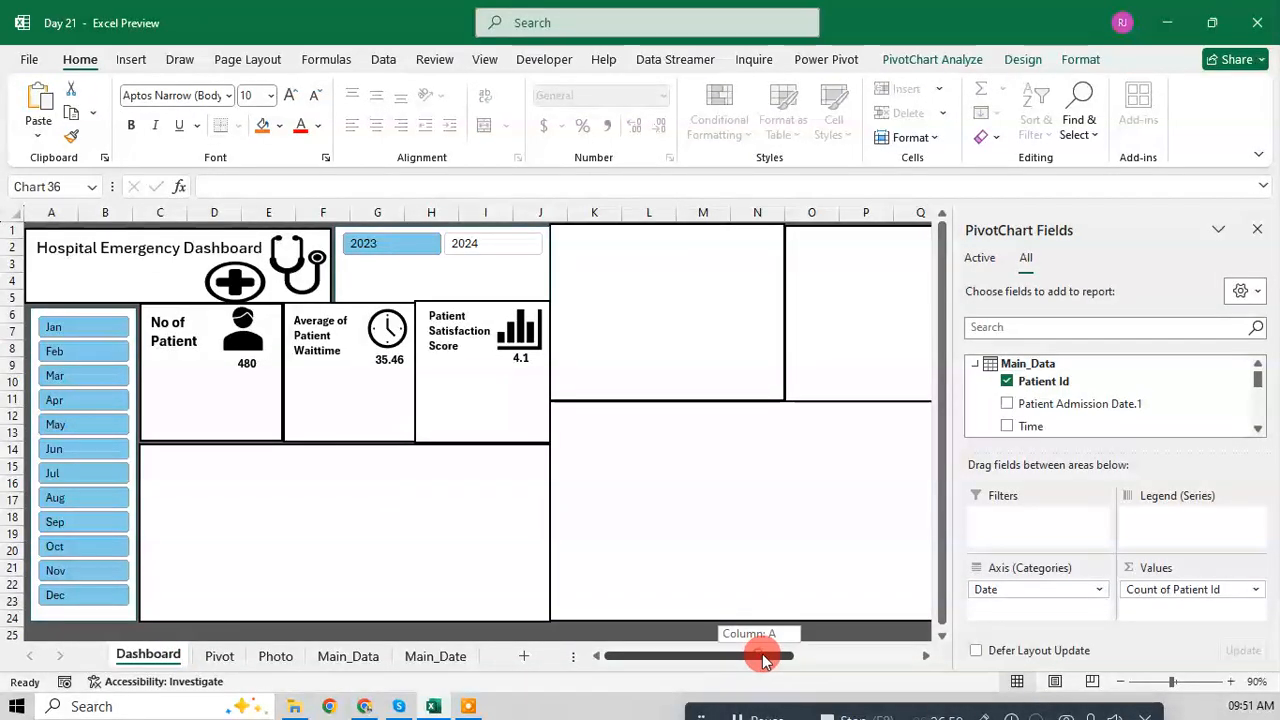
pyautogui.moveTo(760, 654); pyautogui.dragTo(880, 654)
pyautogui.moveTo(833, 500); pyautogui.dragTo(730, 500)
pyautogui.moveTo(731, 341); pyautogui.dragTo(571, 426)
pyautogui.moveTo(786, 657); pyautogui.dragTo(706, 657)
pyautogui.moveTo(843, 428); pyautogui.dragTo(218, 391)
pyautogui.moveTo(731, 647); pyautogui.dragTo(594, 646)
pyautogui.moveTo(500, 391)
pyautogui.mouseDown()
pyautogui.moveTo(443, 380)
pyautogui.moveTo(396, 396)
pyautogui.moveTo(236, 364)
pyautogui.moveTo(235, 353)
pyautogui.moveTo(283, 370)
pyautogui.mouseUp()
pyautogui.press('Escape')
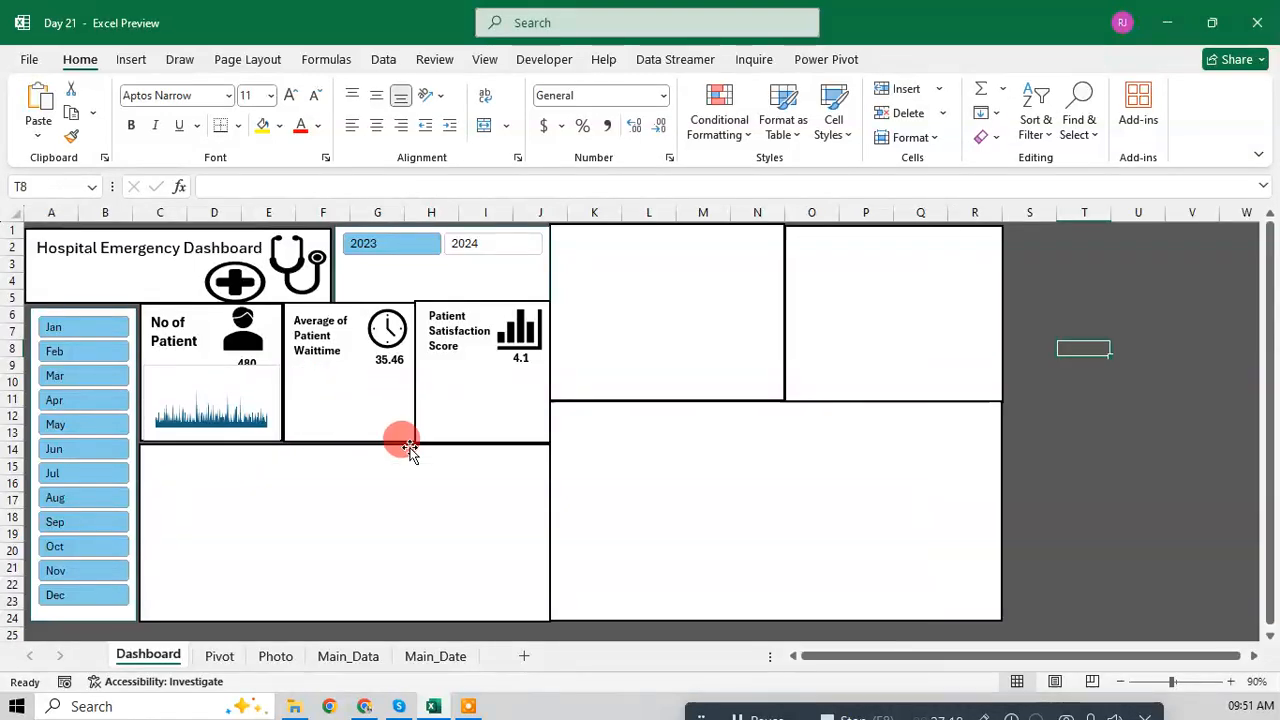
# Step: Format the No of Patient card's area chart with no fill and no border line, and close the formatting and field panes
pyautogui.click(185, 372)
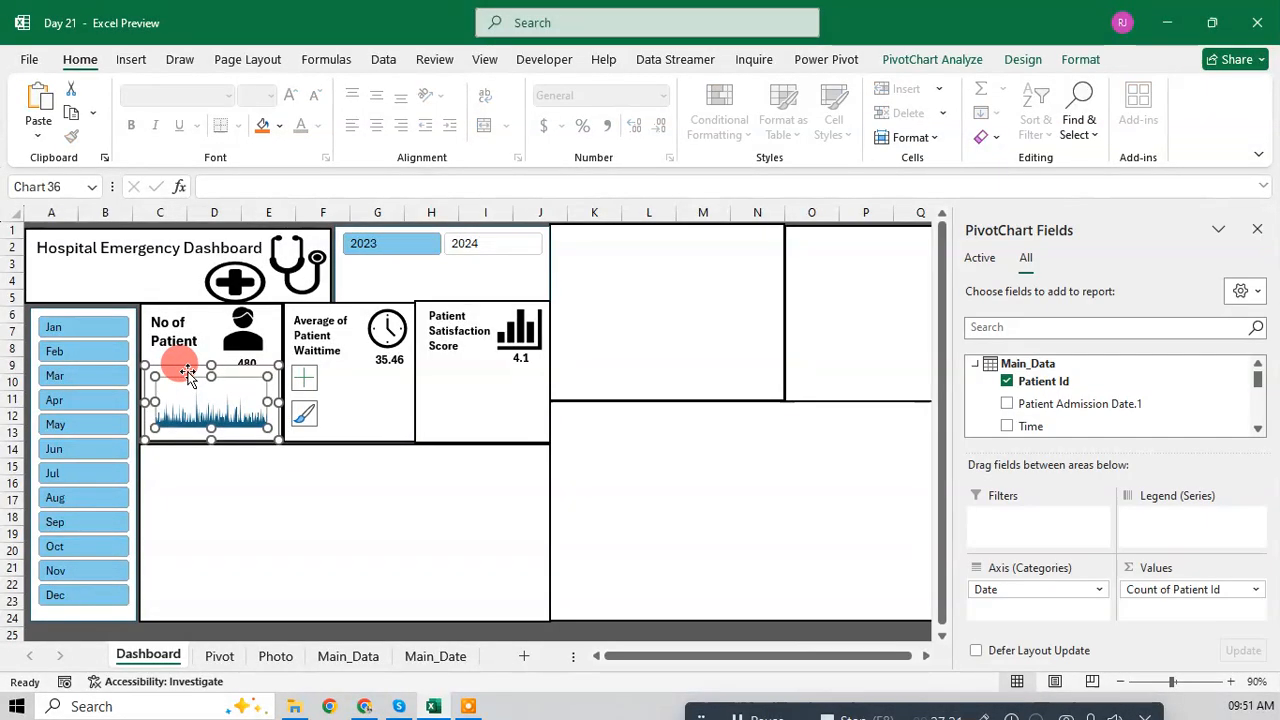
pyautogui.rightClick(183, 366)
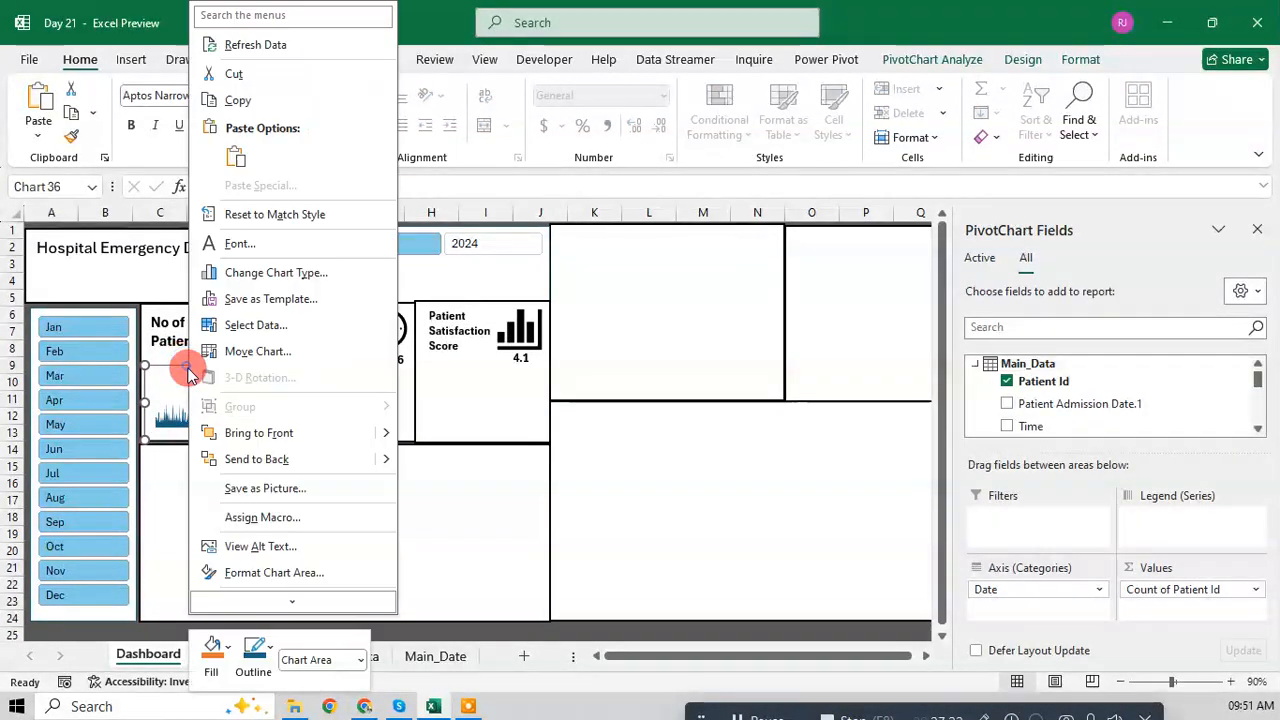
pyautogui.click(226, 576)
pyautogui.click(1022, 380)
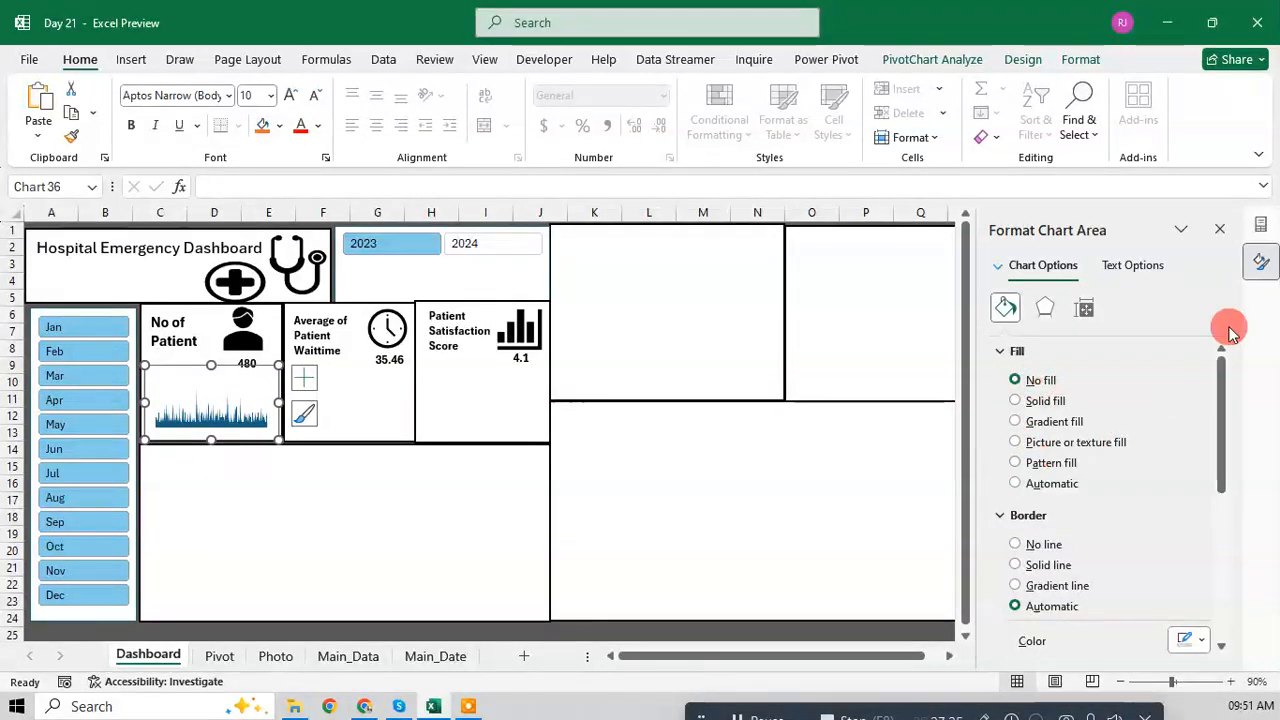
pyautogui.click(1022, 544)
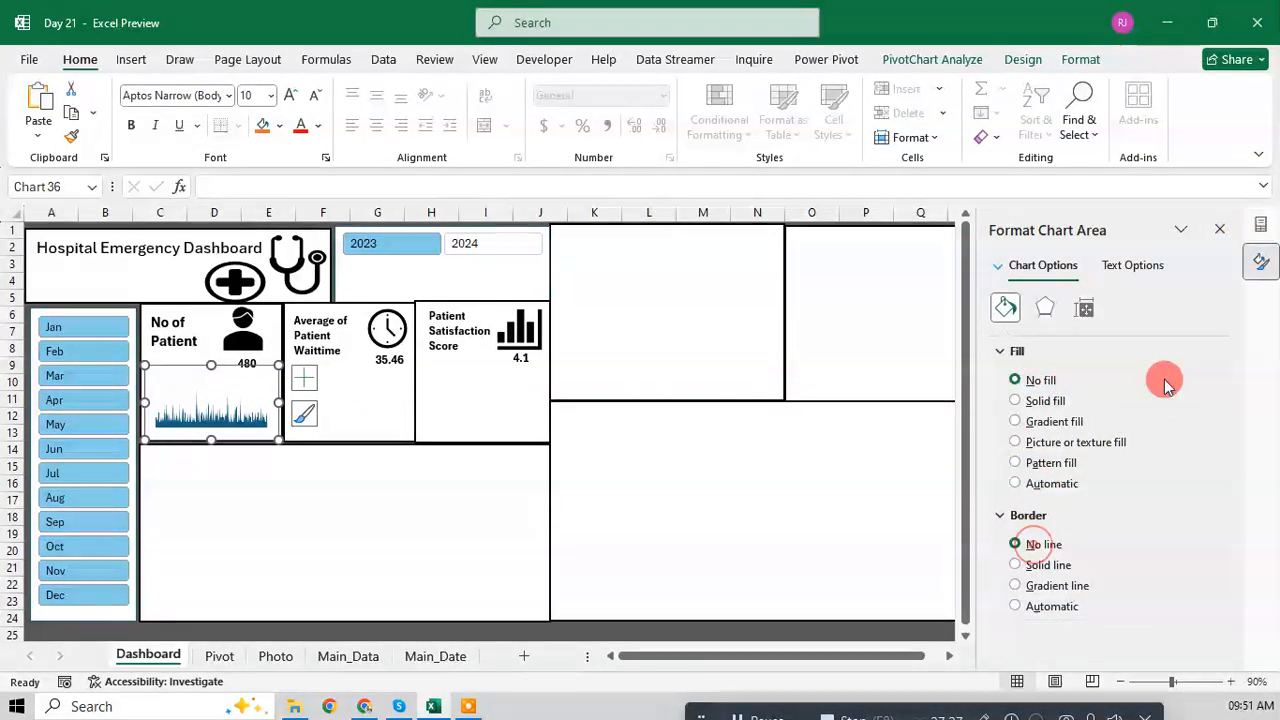
pyautogui.click(1220, 233)
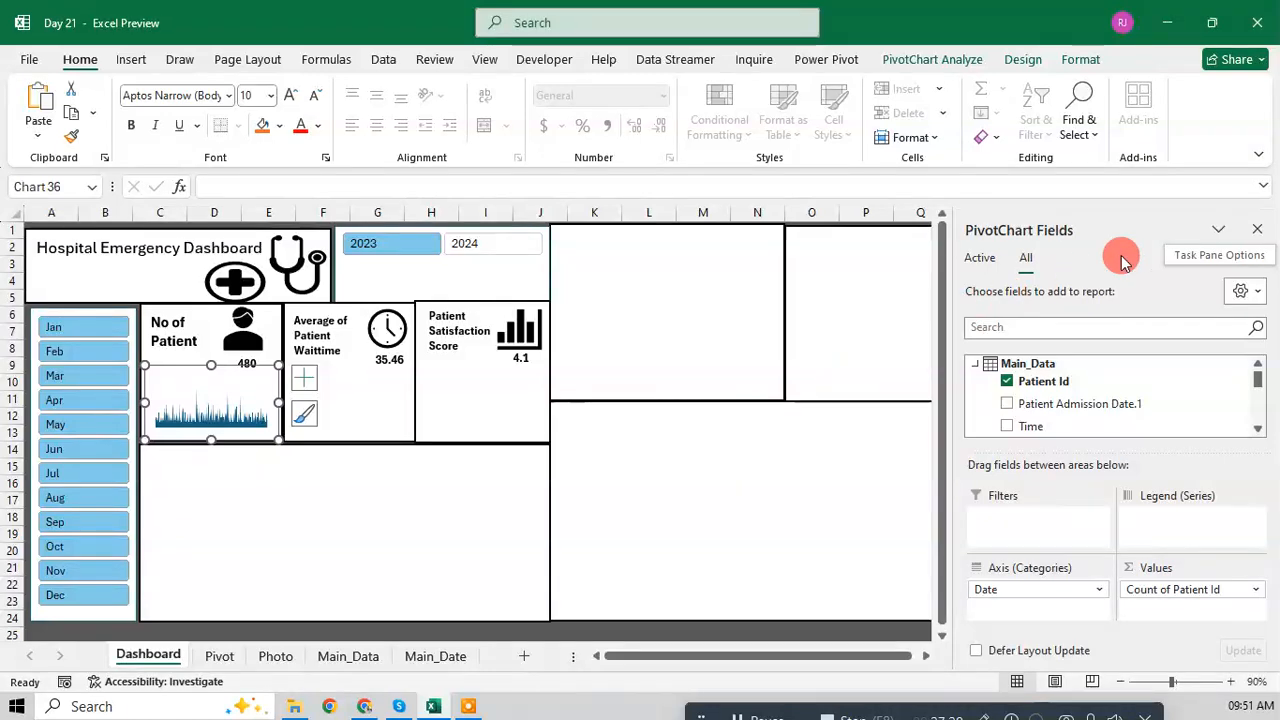
pyautogui.click(1257, 229)
pyautogui.click(1083, 348)
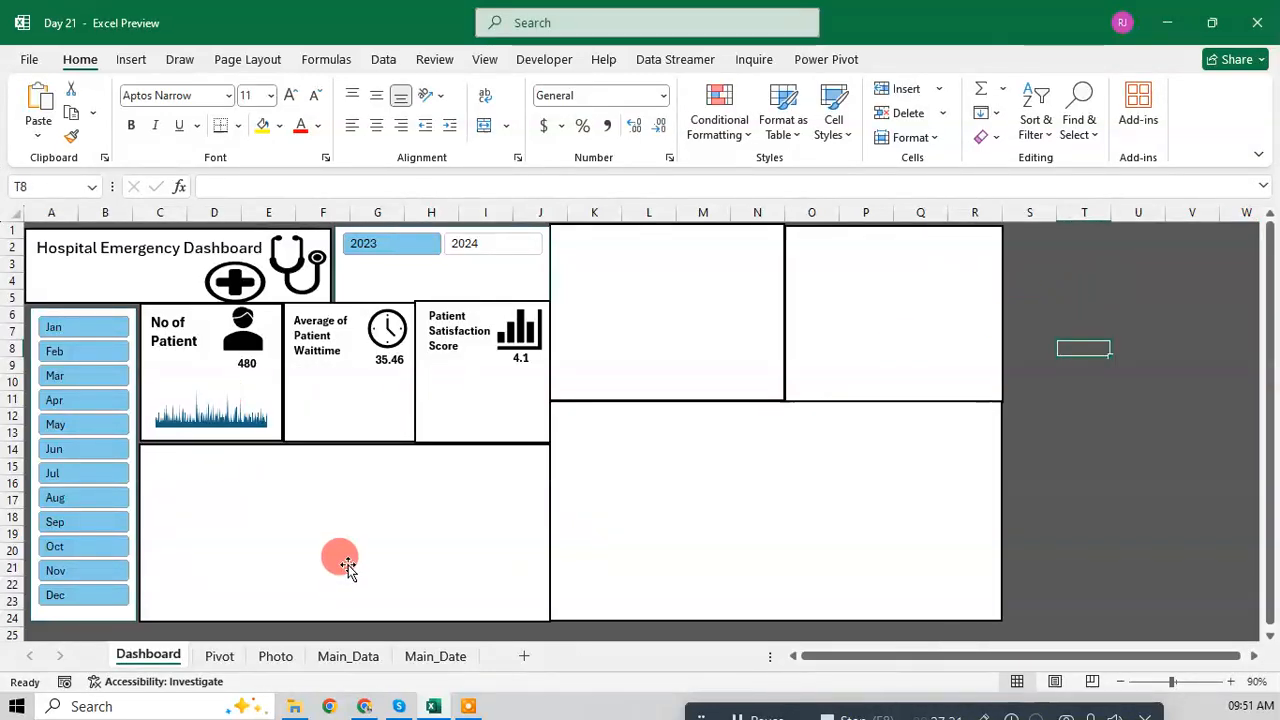
# Step: Enlarge the area chart's plot area in both directions so it fills the chart frame inside the No of Patient card
pyautogui.click(205, 408)
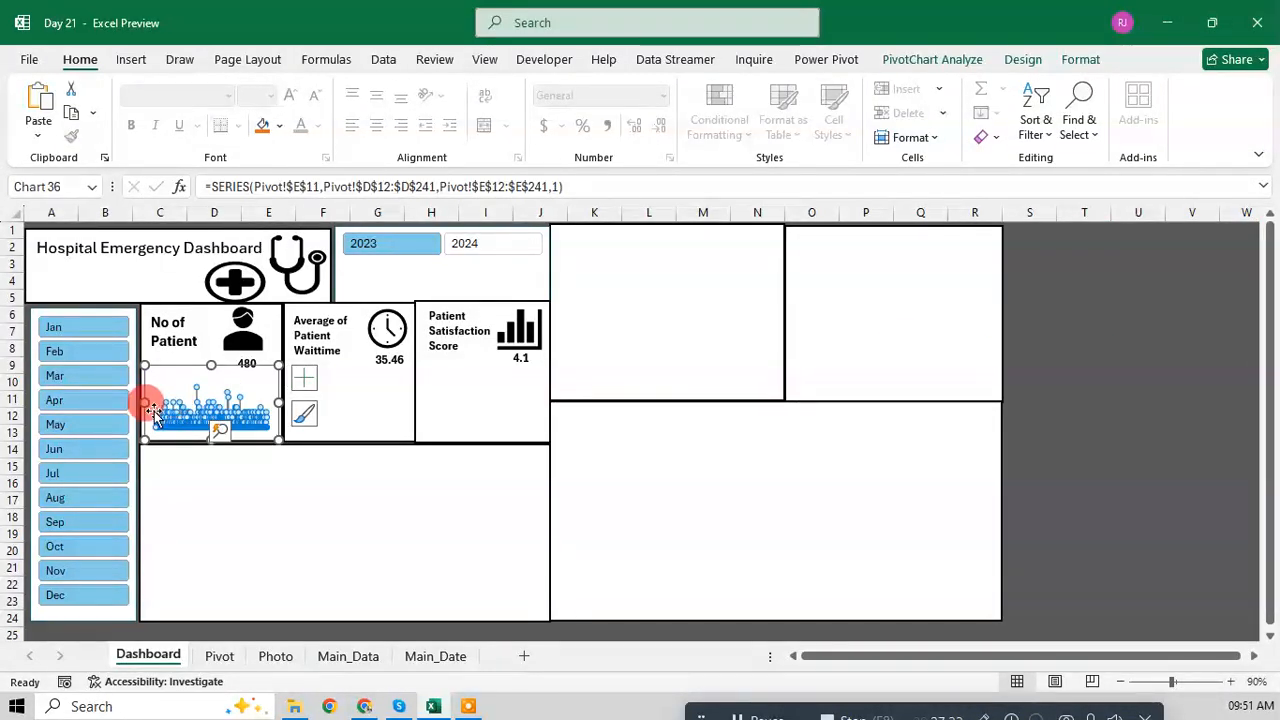
pyautogui.click(168, 381)
pyautogui.moveTo(155, 377); pyautogui.dragTo(147, 375)
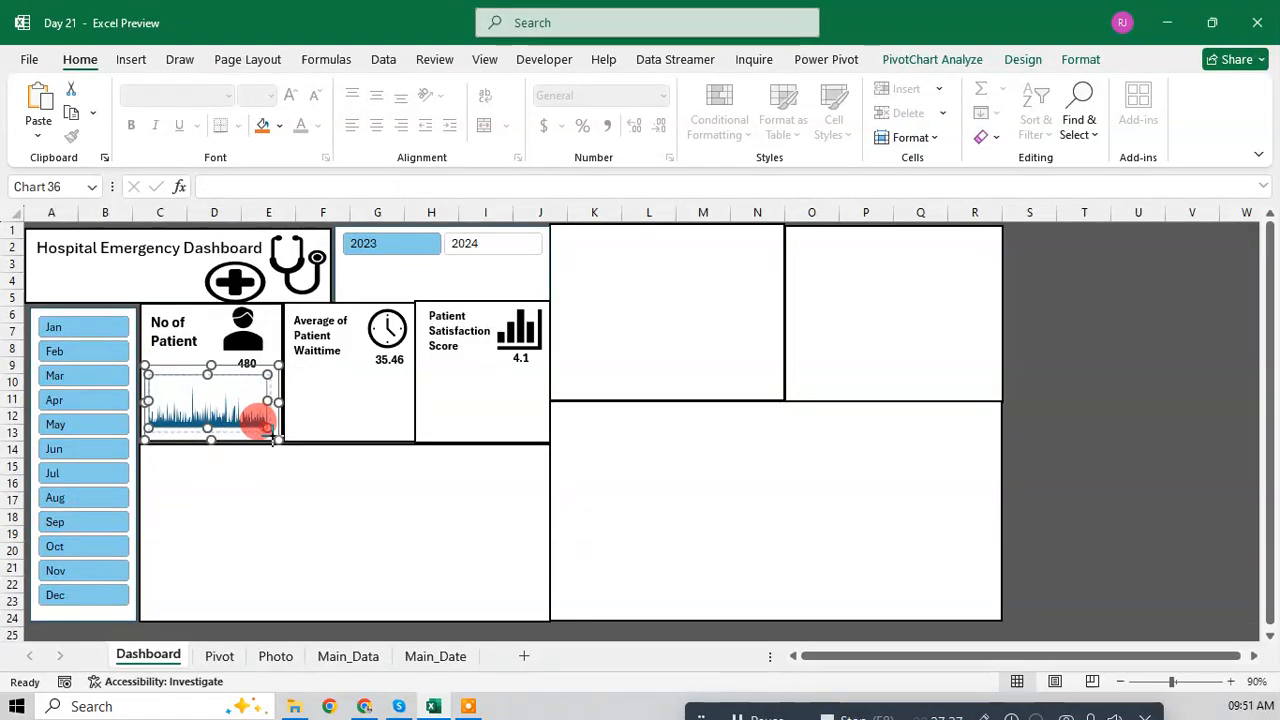
pyautogui.moveTo(277, 438); pyautogui.dragTo(277, 446)
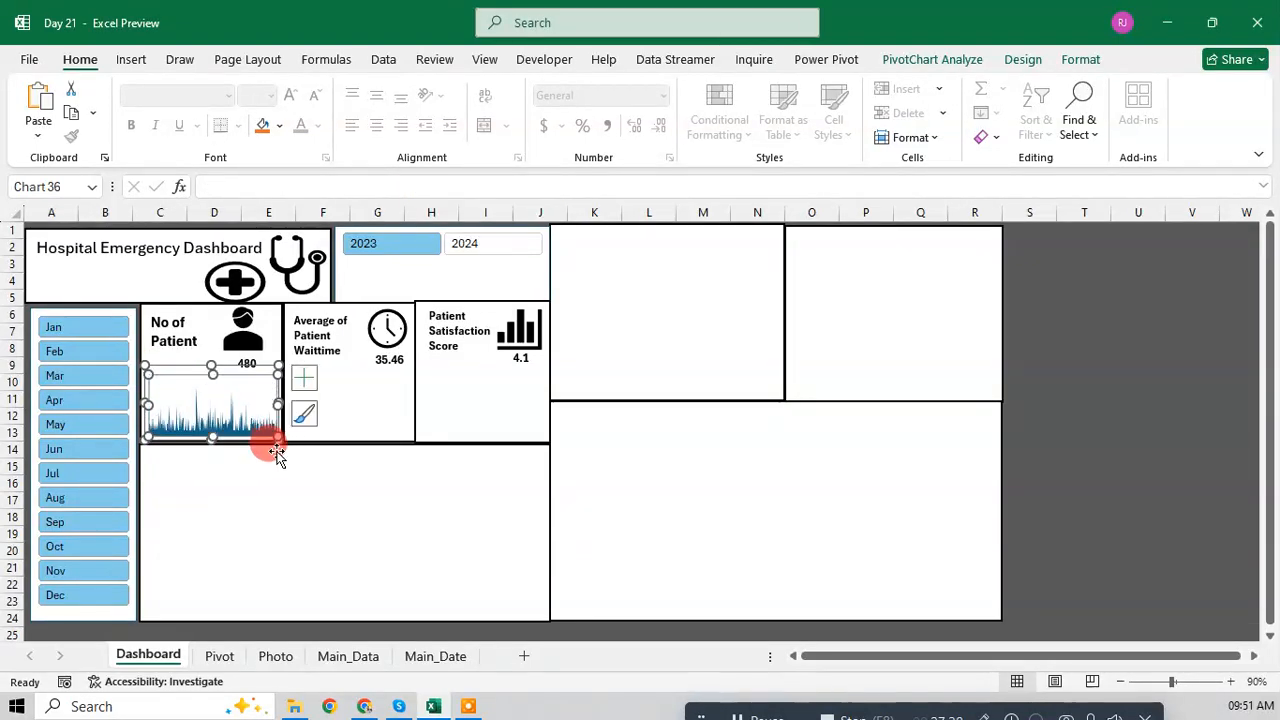
pyautogui.press('Escape')
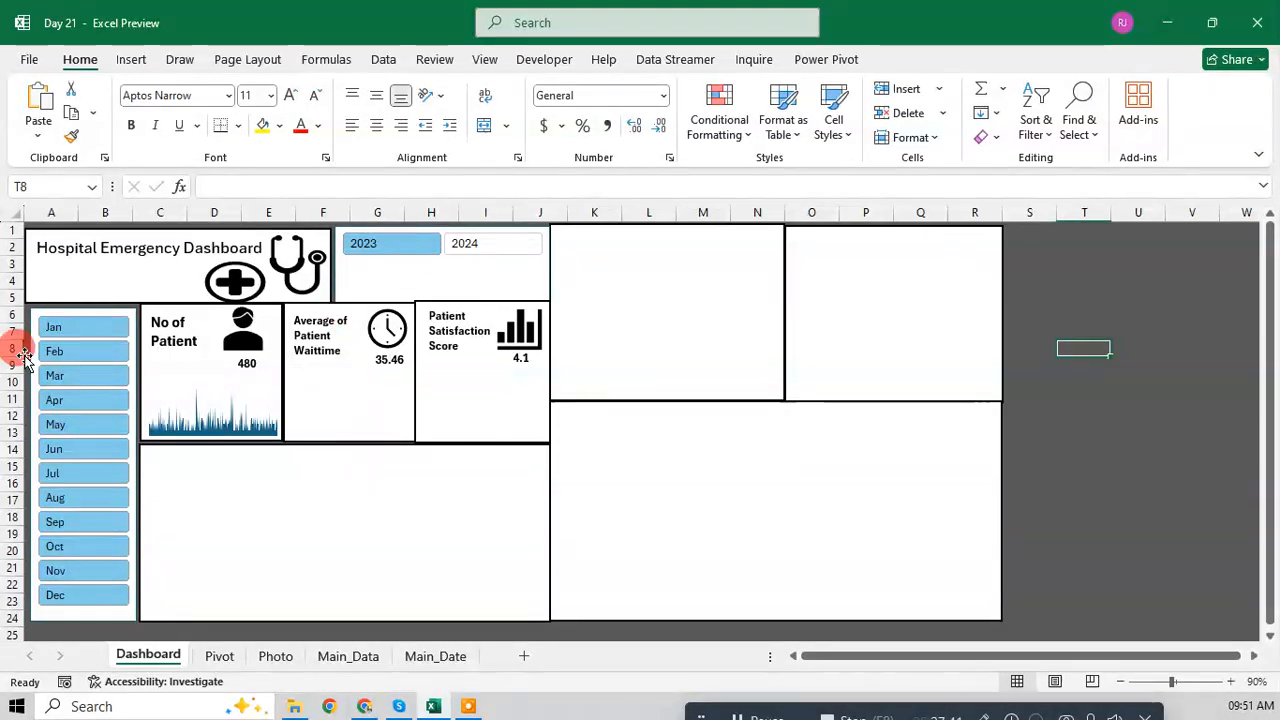
# Step: Test the month slicer with Jan and Feb, inspect the area chart's data points, and reselect all months from Jan to Dec
pyautogui.click(81, 334)
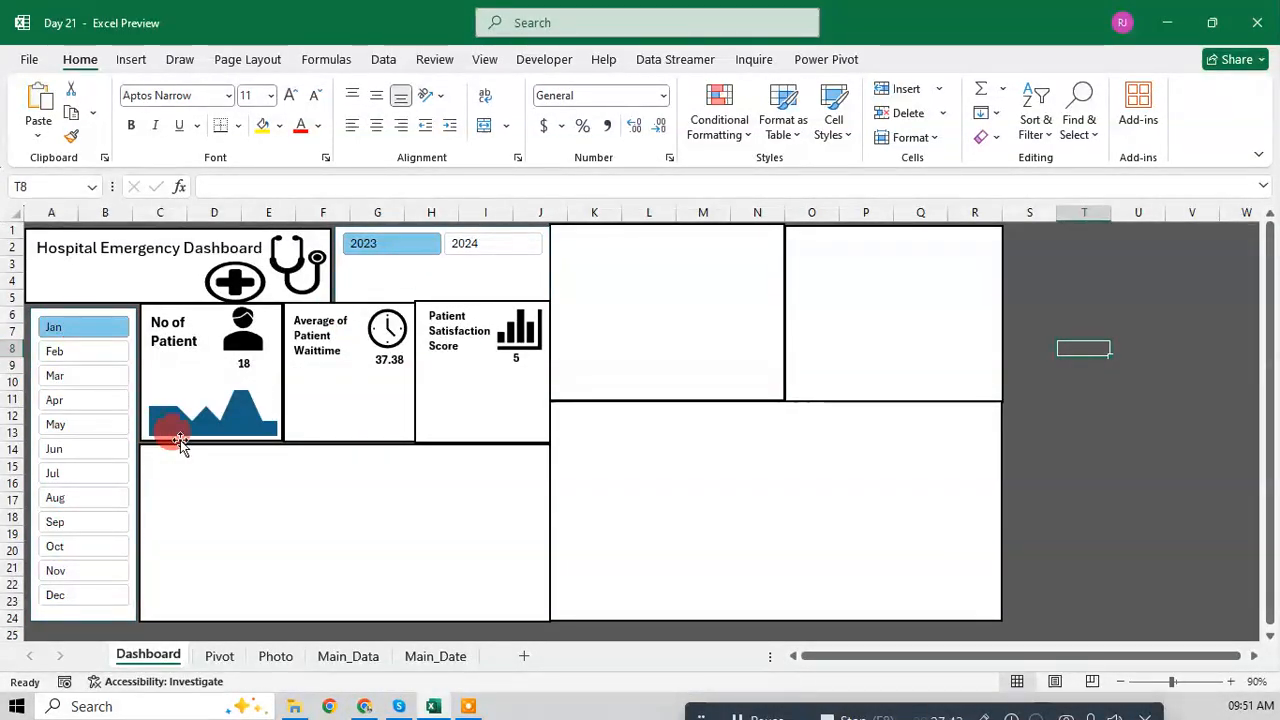
pyautogui.moveTo(153, 412)
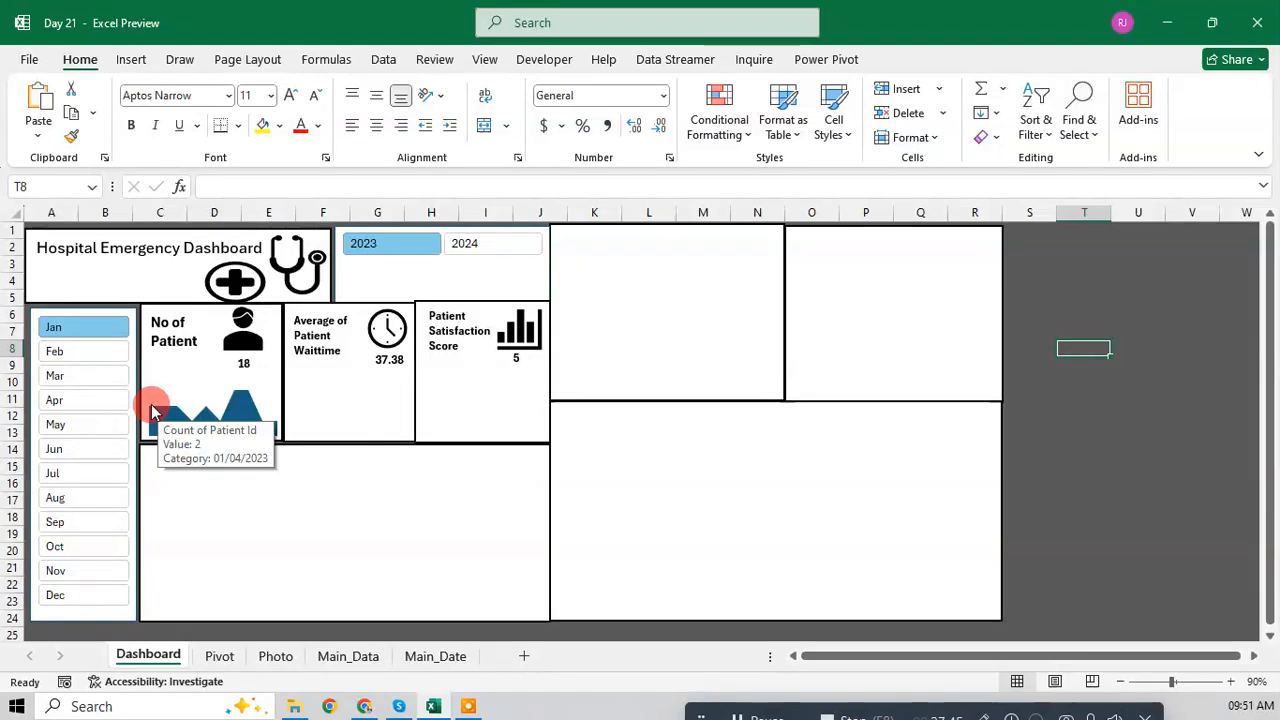
pyautogui.moveTo(272, 428)
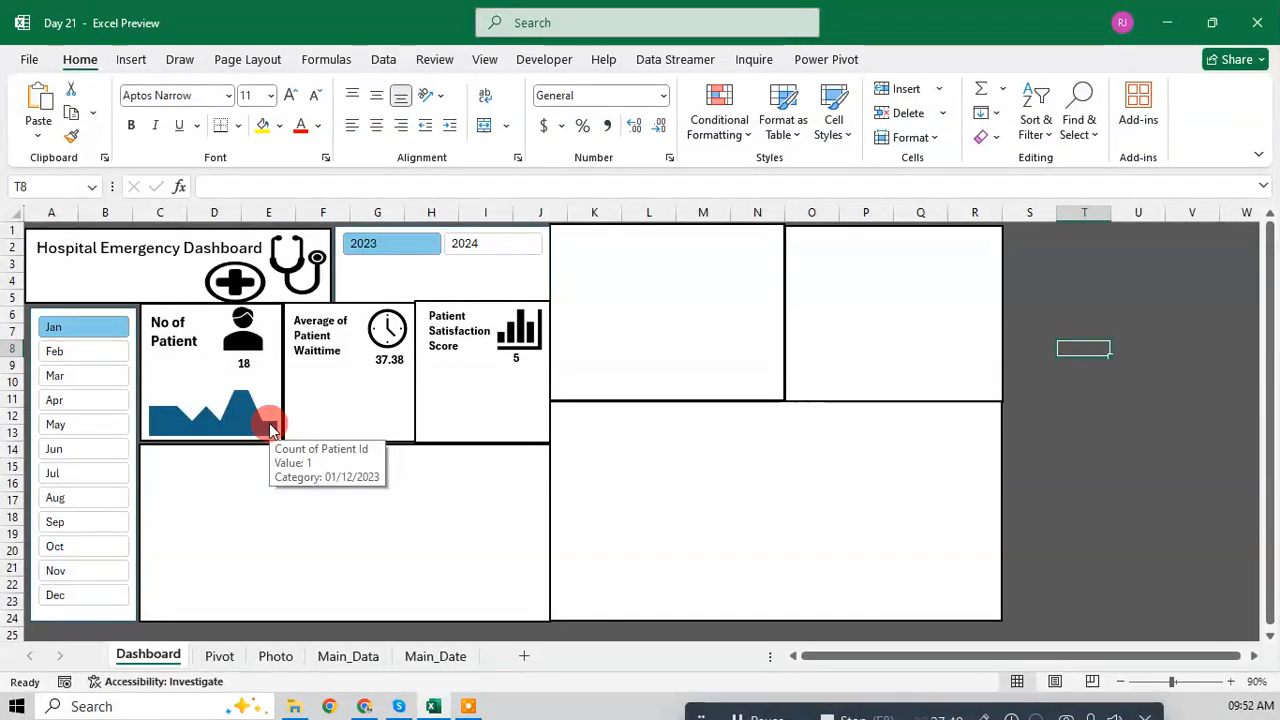
pyautogui.click(50, 350)
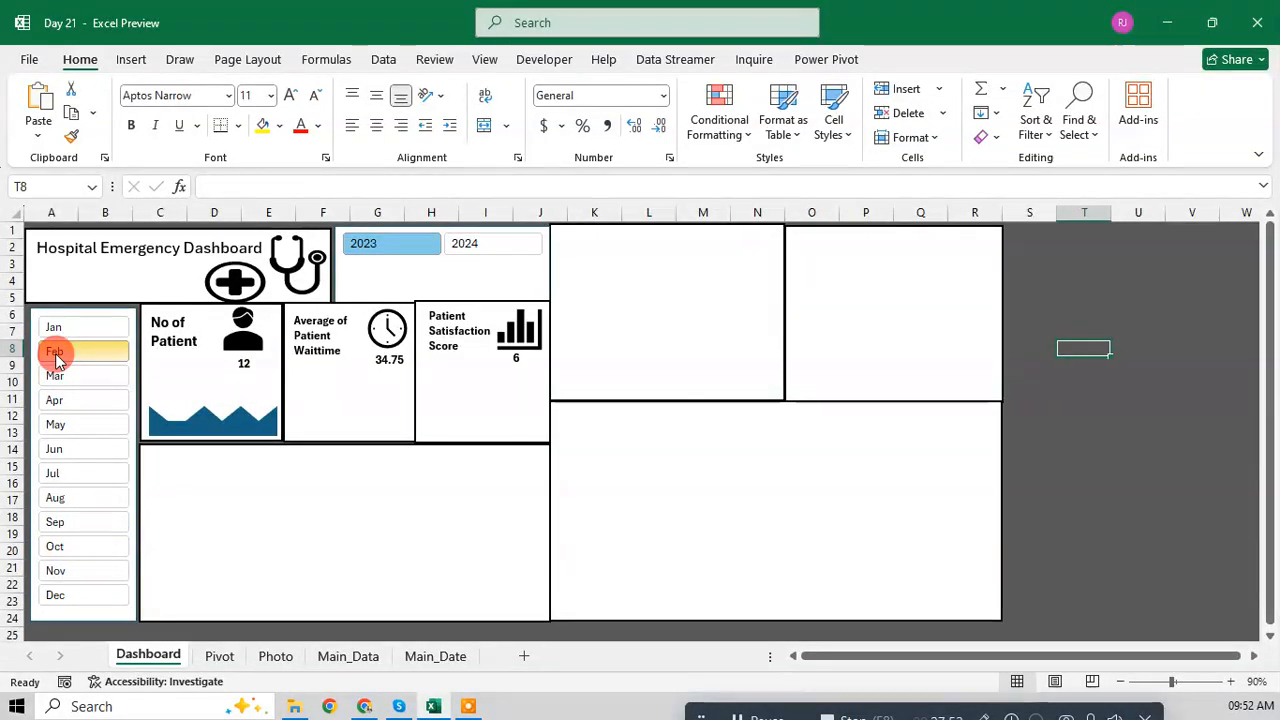
pyautogui.click(55, 327)
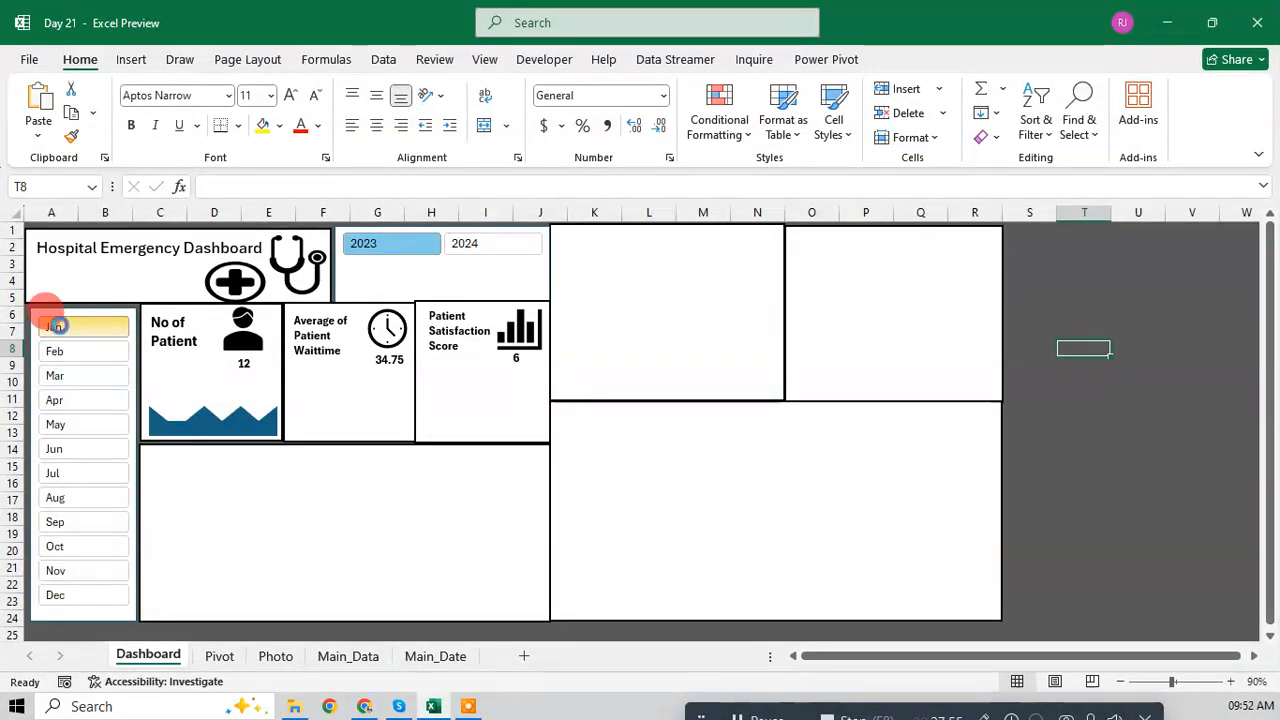
pyautogui.moveTo(63, 594); pyautogui.dragTo(68, 350)
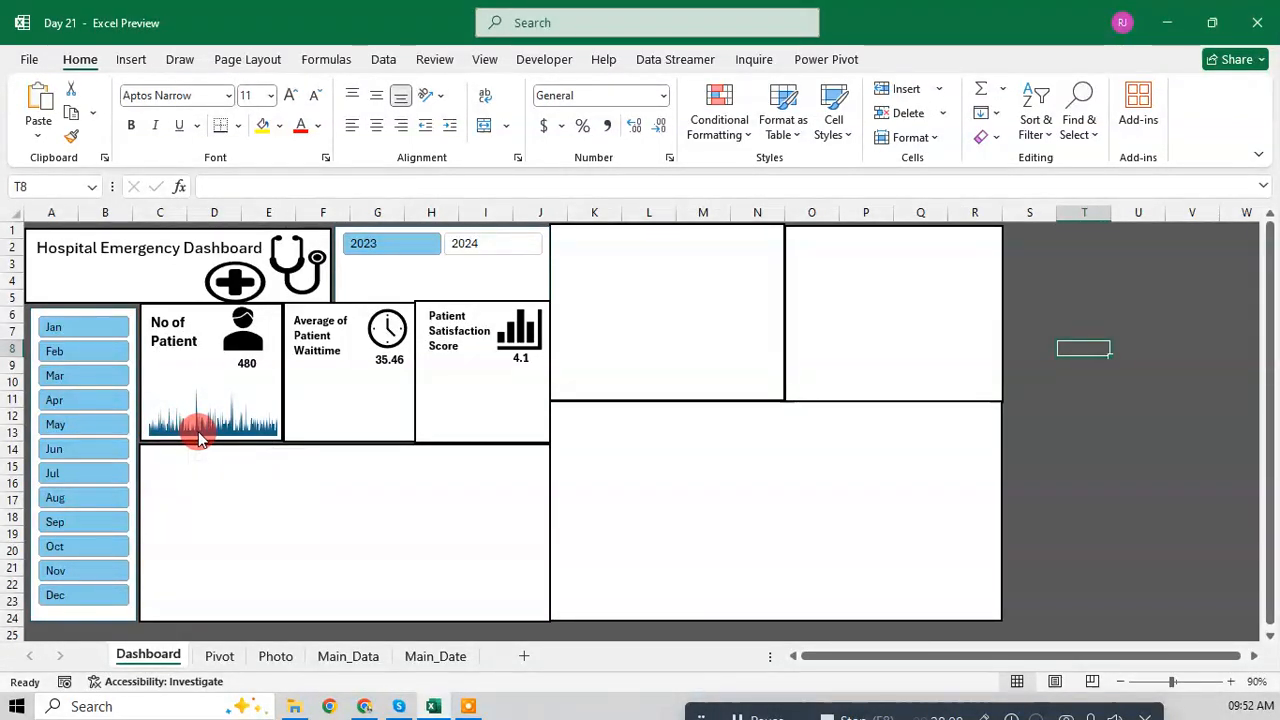
# Step: Filter the dashboard to Jan and compare the area chart's daily points with the date rows on the Pivot sheet
pyautogui.click(100, 325)
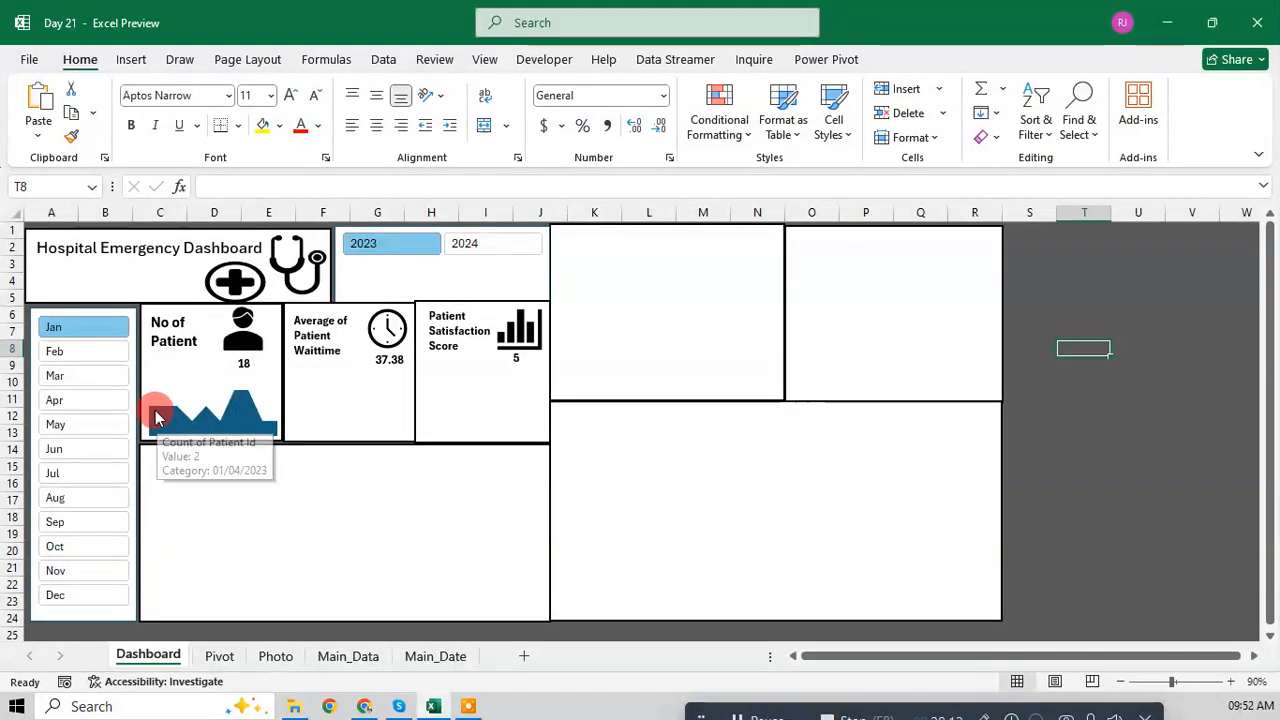
pyautogui.moveTo(245, 397)
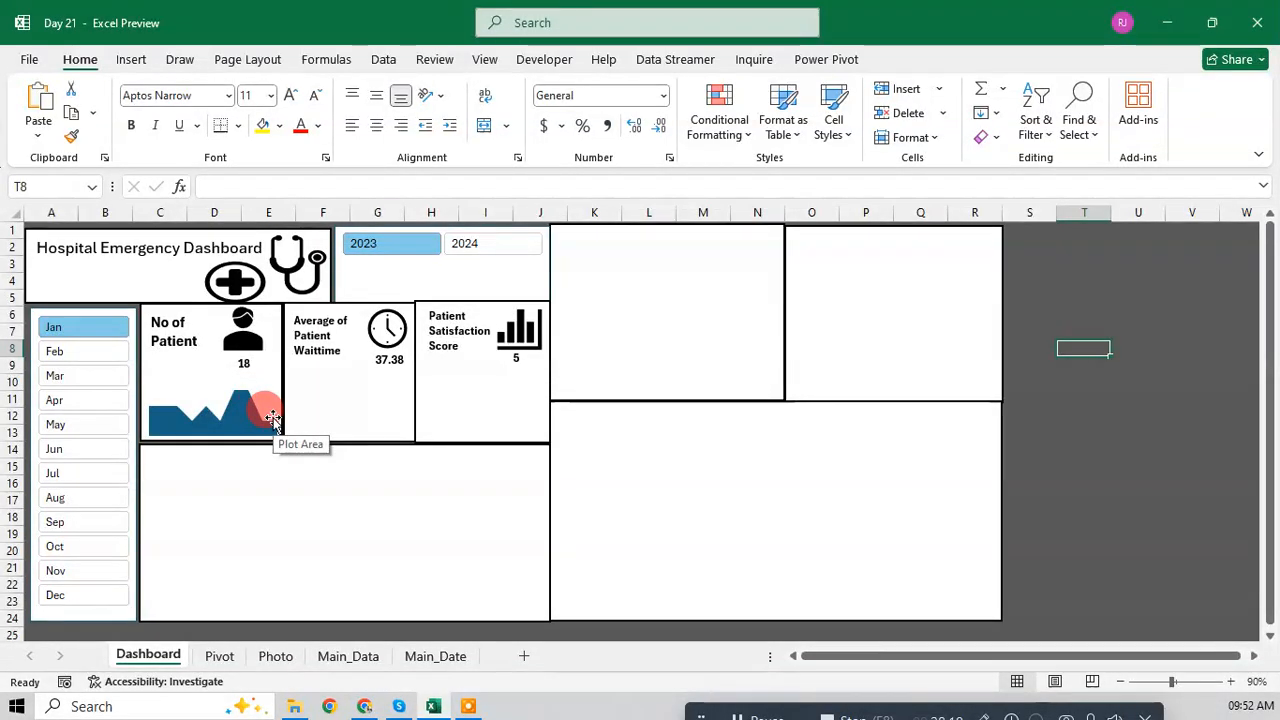
pyautogui.moveTo(268, 430)
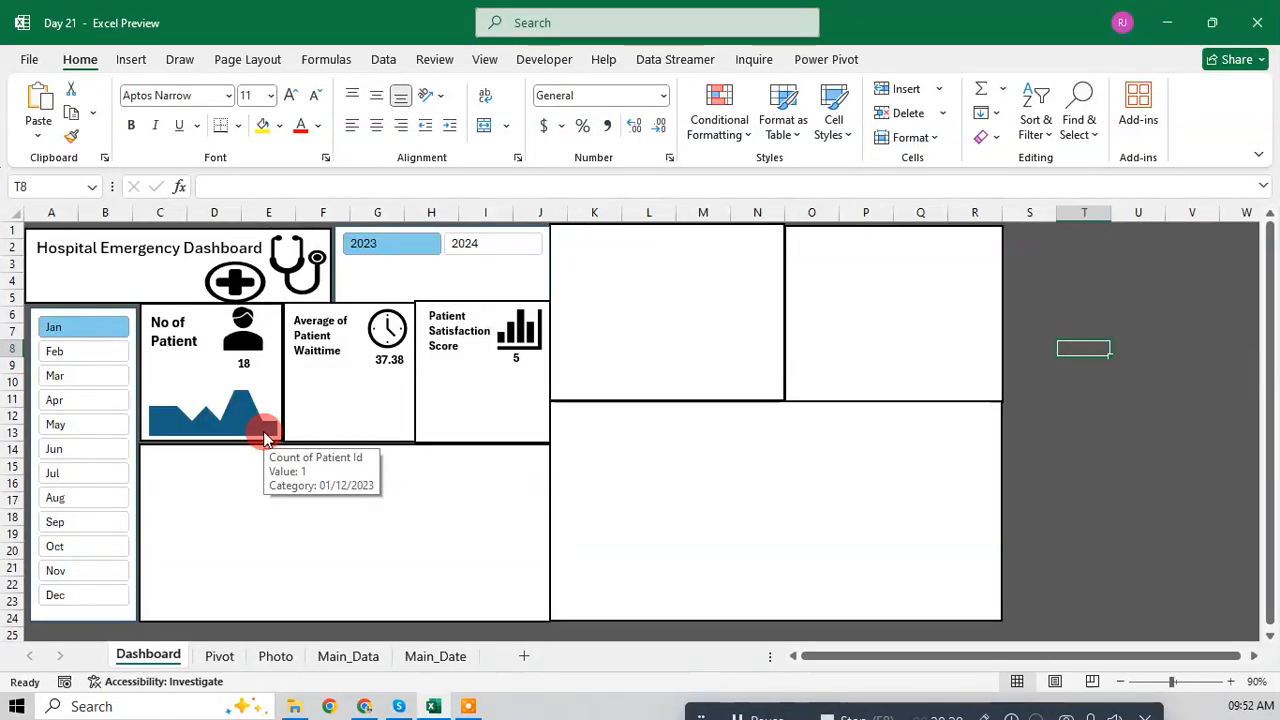
pyautogui.click(216, 656)
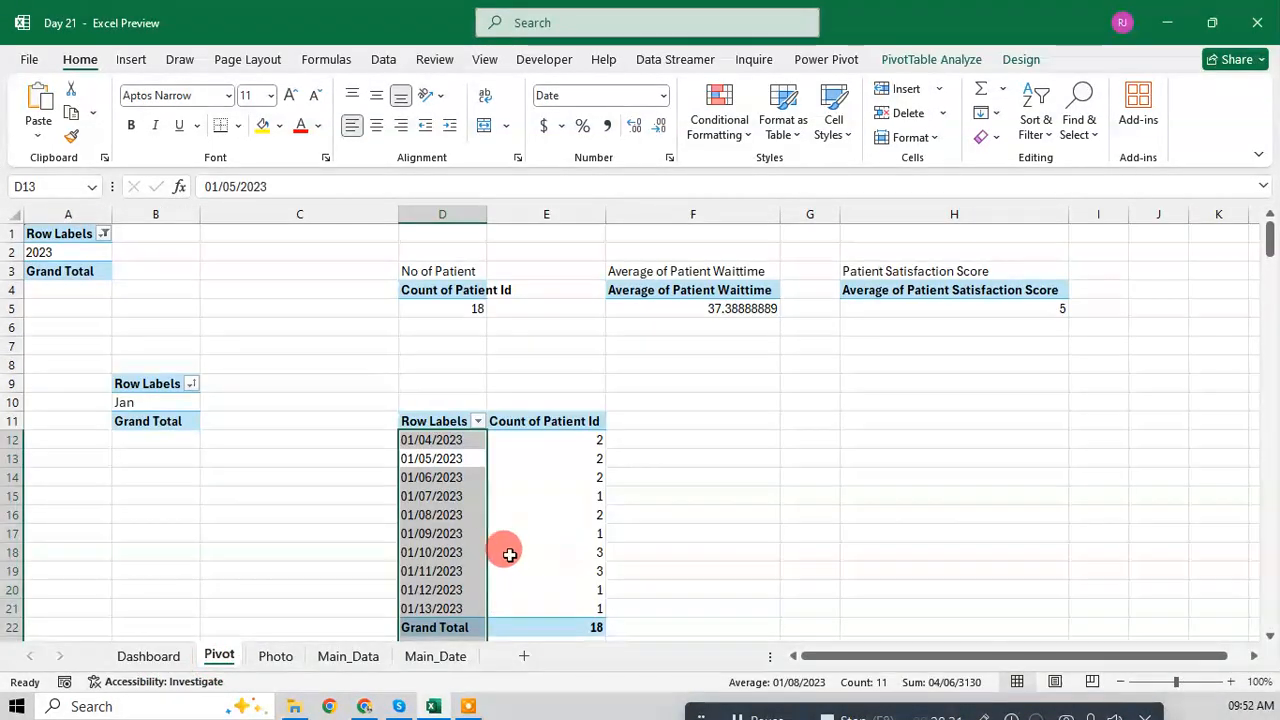
pyautogui.moveTo(443, 440); pyautogui.dragTo(458, 607)
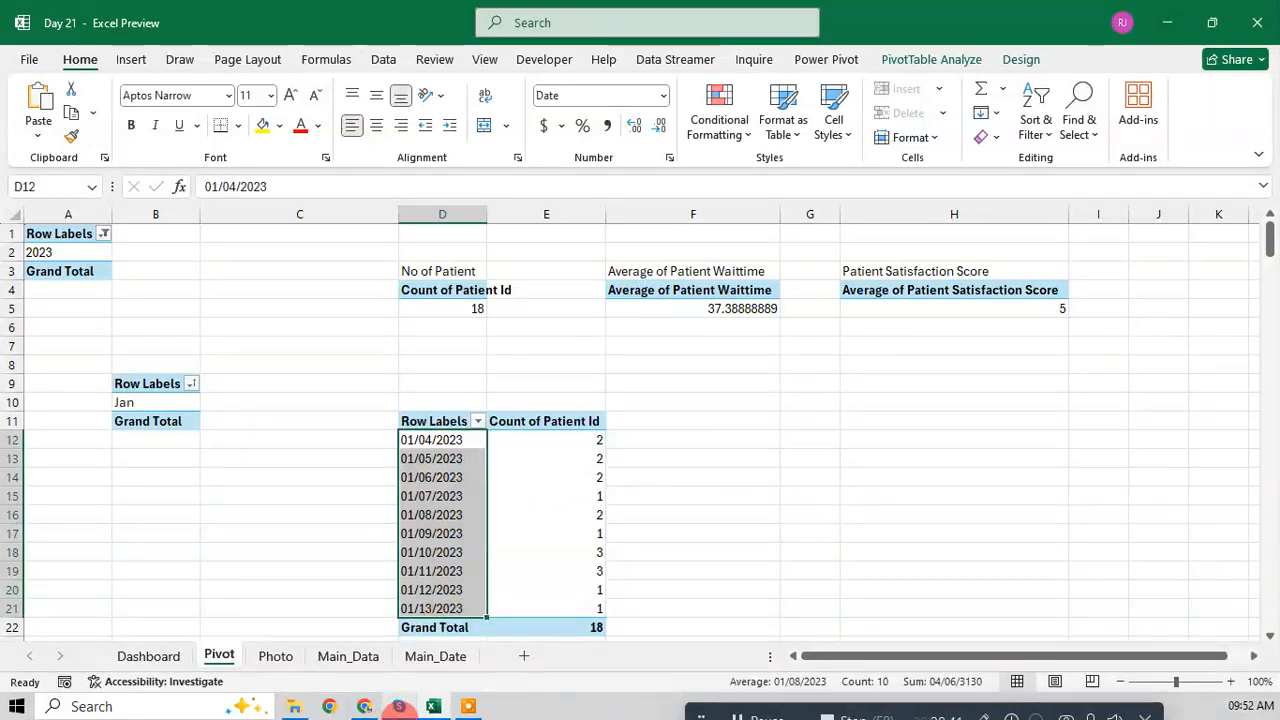
pyautogui.click(150, 655)
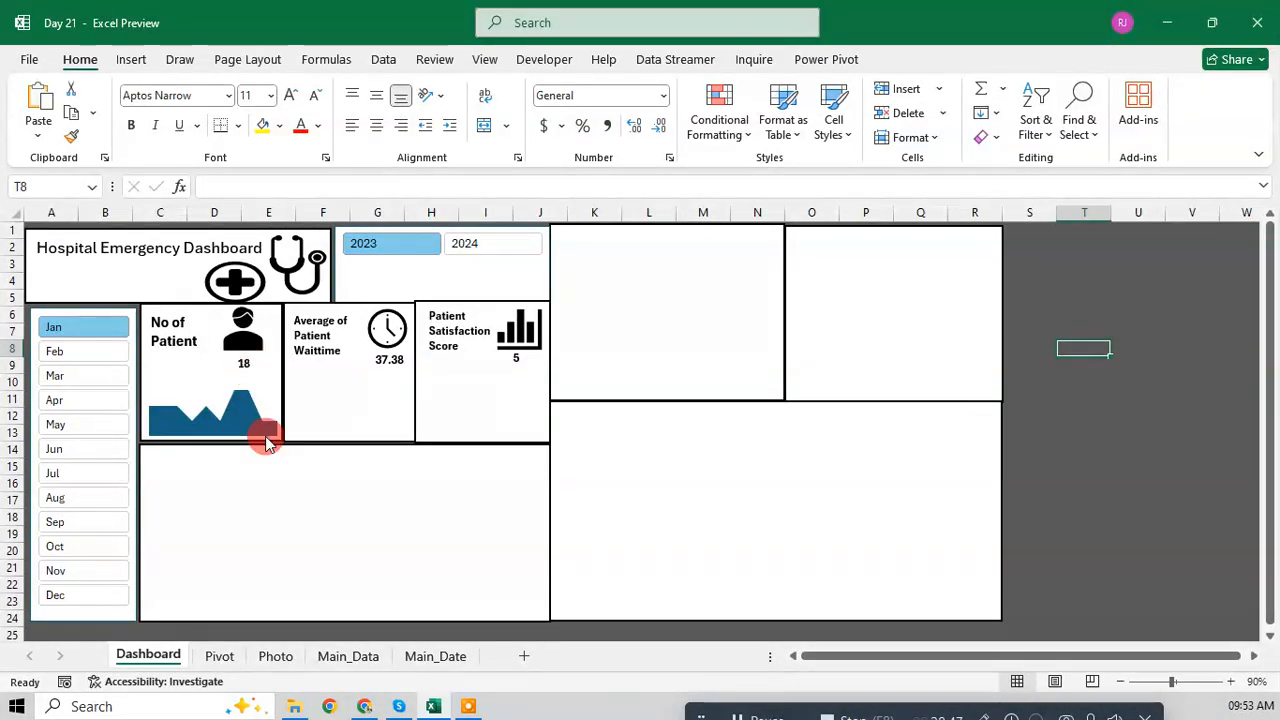
# Step: Copy the daily Count of Patient Id PivotTable to cell G11 of the Pivot sheet and autofit column G
pyautogui.click(220, 656)
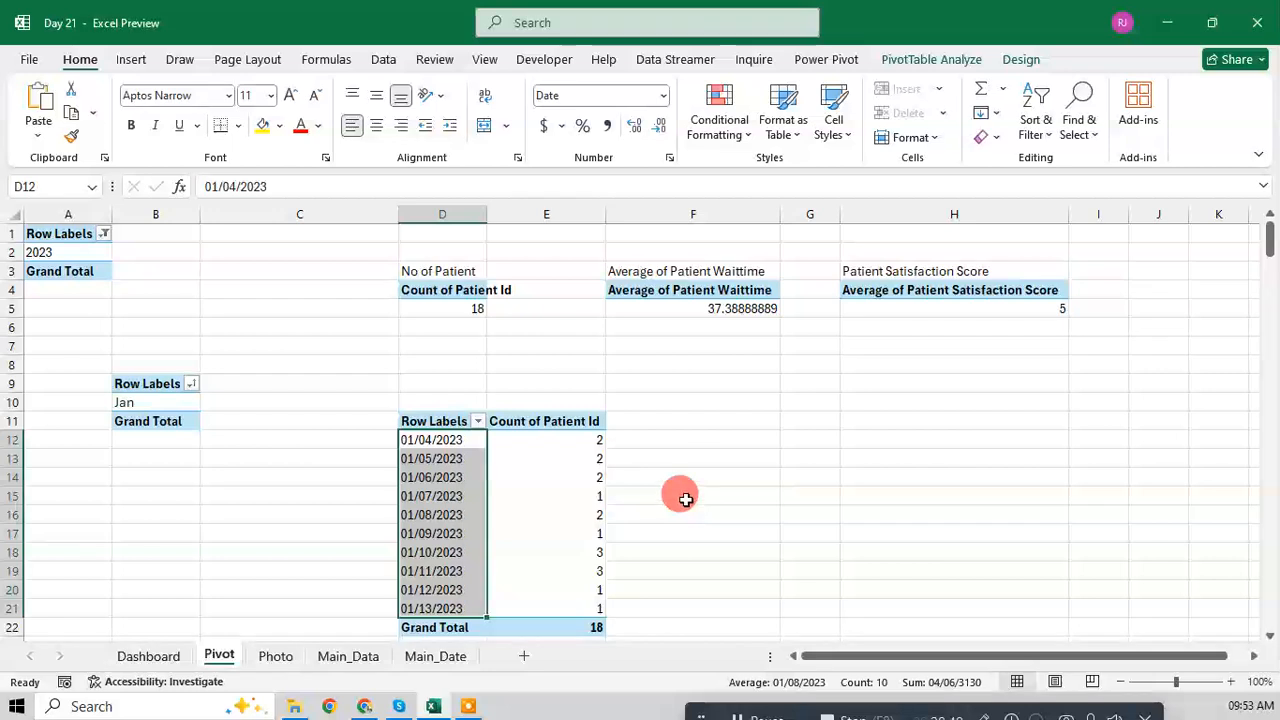
pyautogui.click(560, 479)
pyautogui.hotkey('ctrl', 'a')
pyautogui.hotkey('ctrl', 'c')
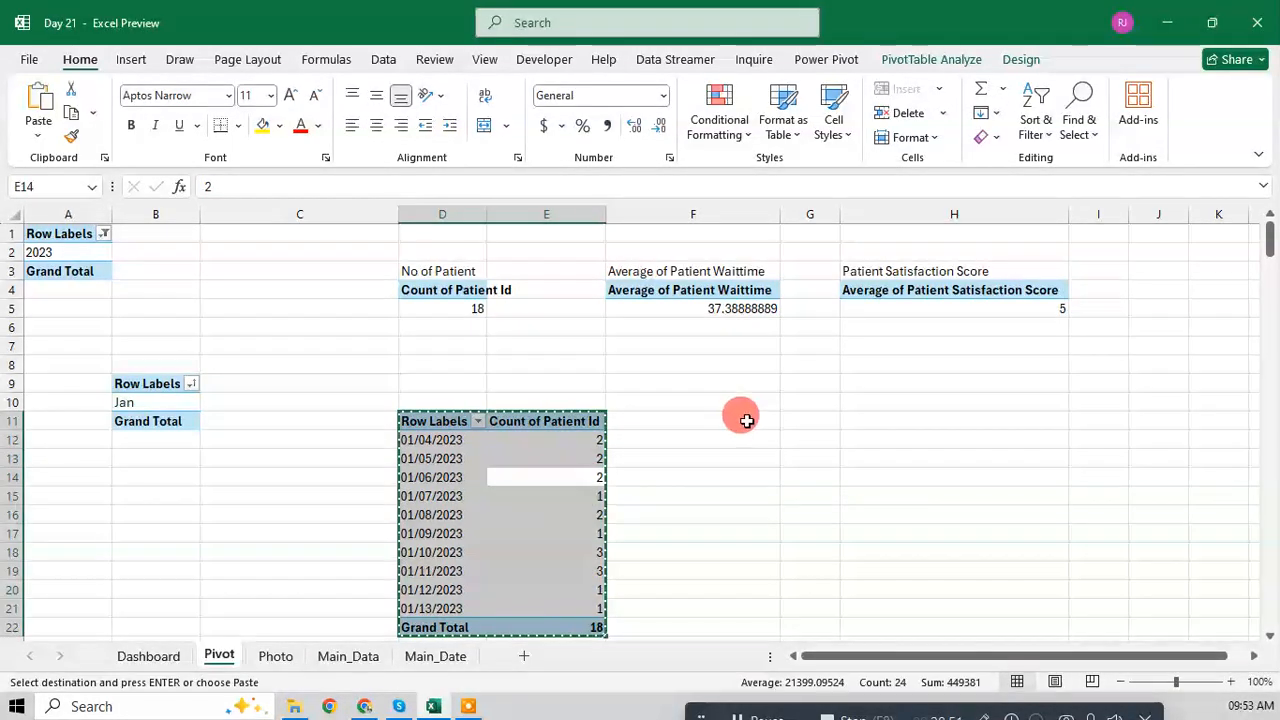
pyautogui.click(750, 420)
pyautogui.click(801, 425)
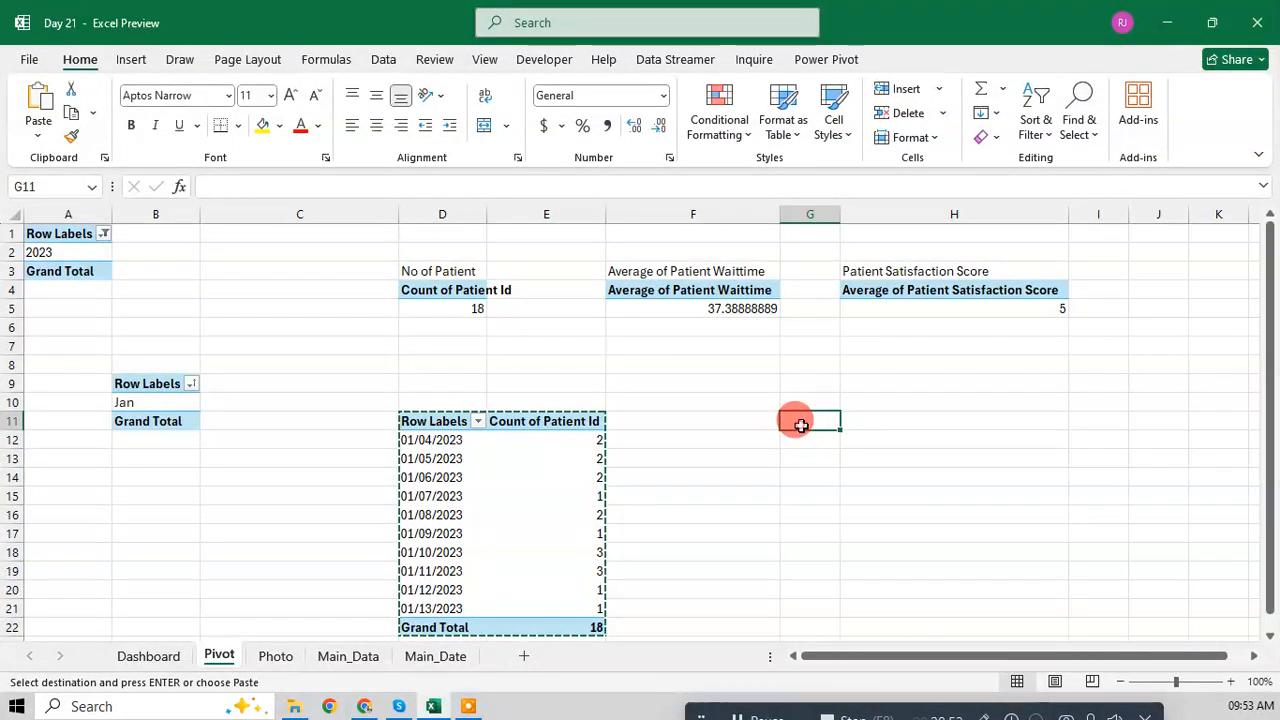
pyautogui.hotkey('ctrl', 'v')
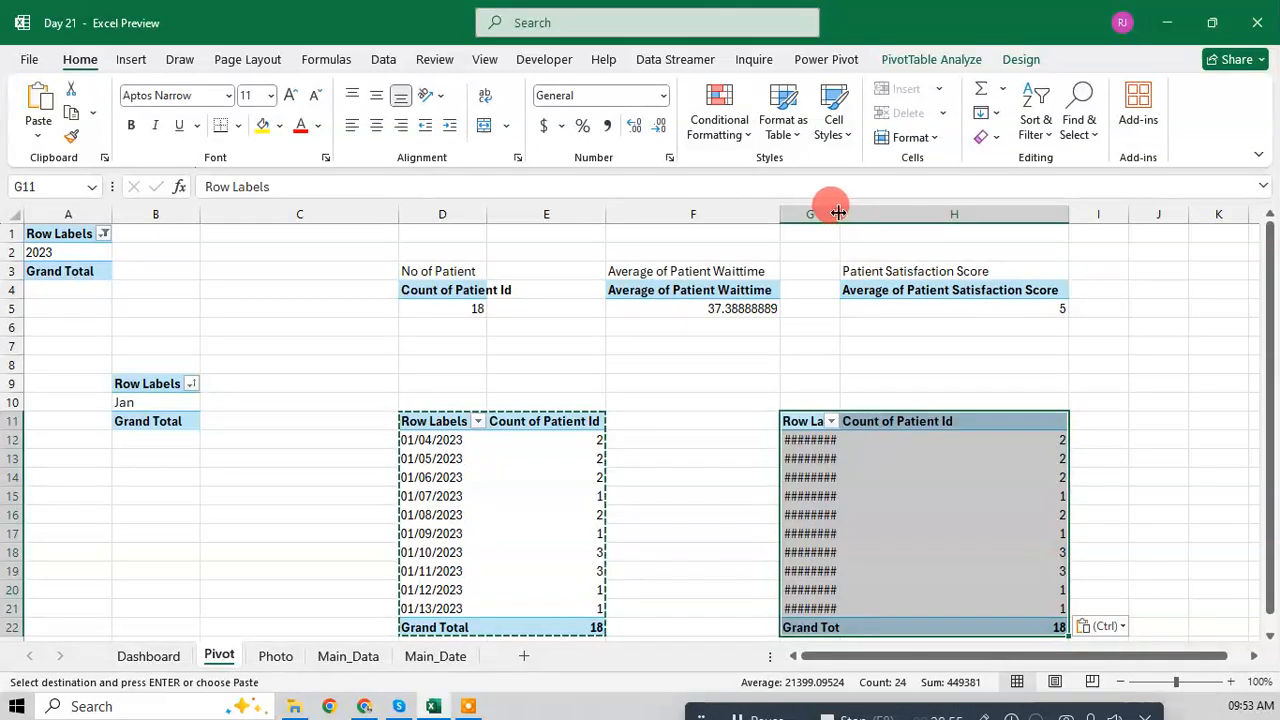
pyautogui.doubleClick(840, 214)
# Step: Replace Count of Patient Id with the Patient Waittime field as the value of the copied PivotTable
pyautogui.click(810, 507)
pyautogui.rightClick(810, 505)
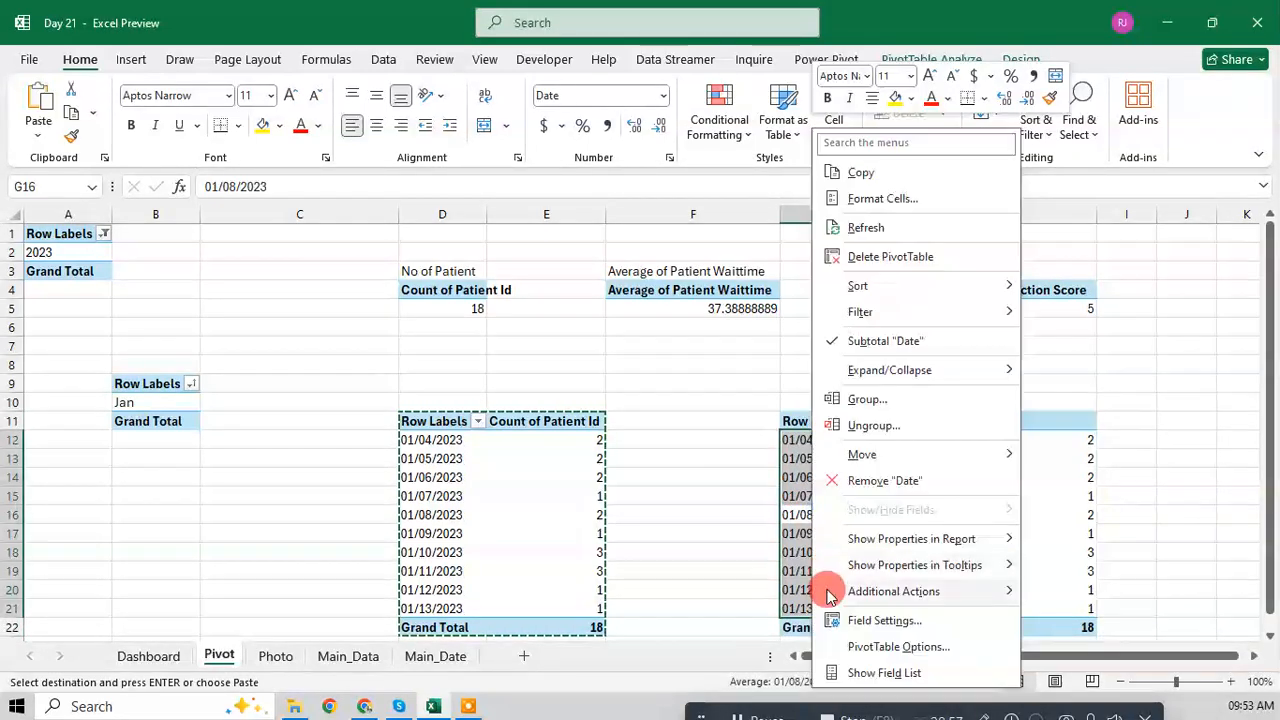
pyautogui.click(857, 666)
pyautogui.moveTo(1151, 578); pyautogui.dragTo(1137, 369)
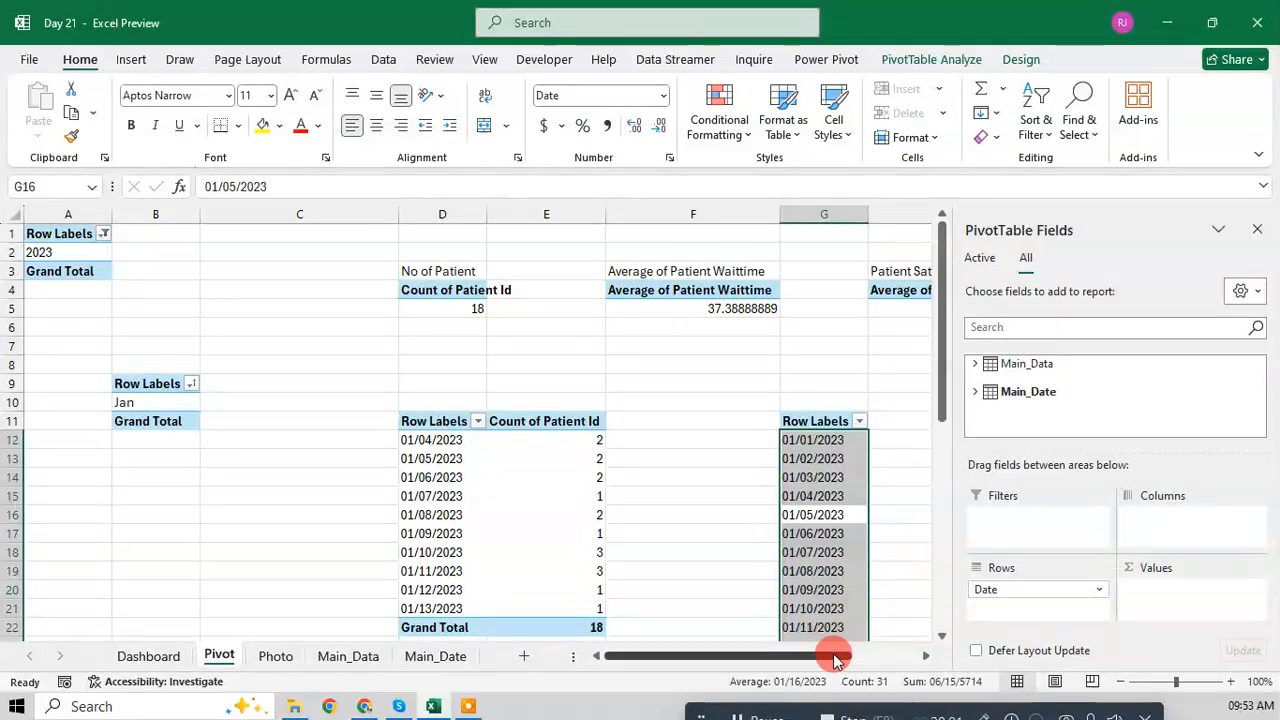
pyautogui.moveTo(818, 666); pyautogui.dragTo(888, 660)
pyautogui.click(976, 364)
pyautogui.scroll(-6, 1030, 398)
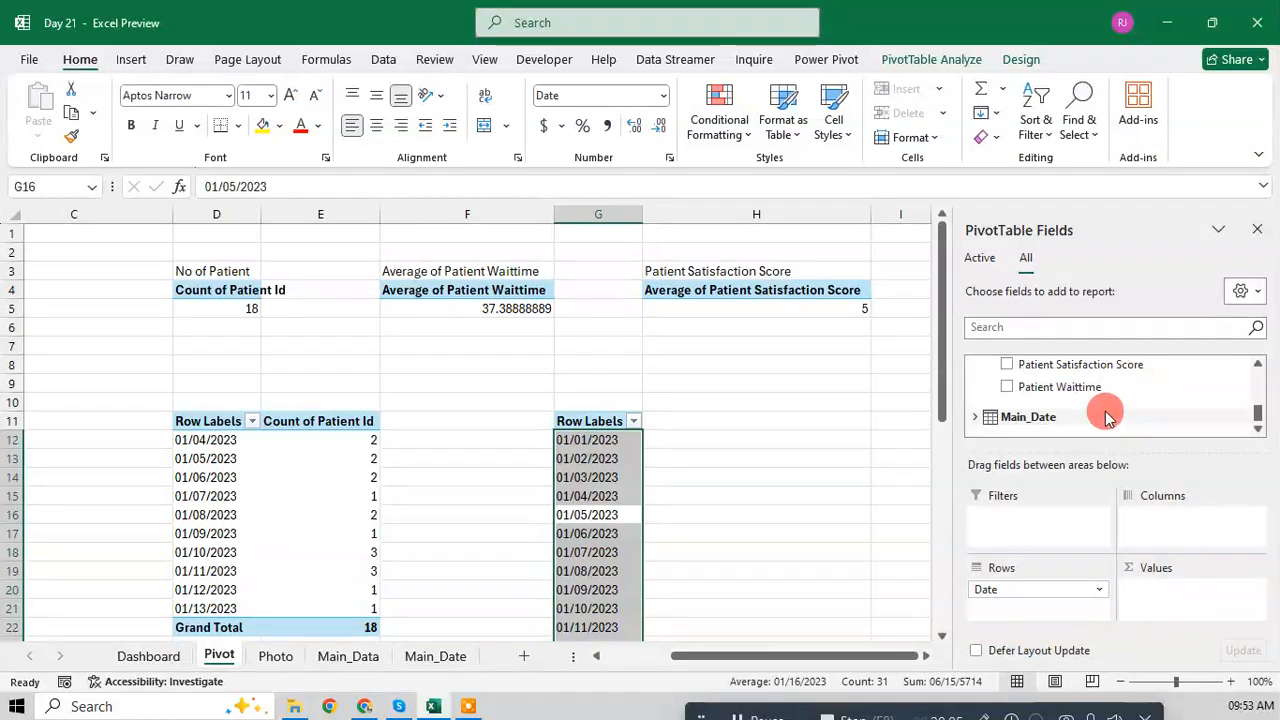
pyautogui.moveTo(1083, 395); pyautogui.dragTo(1177, 592)
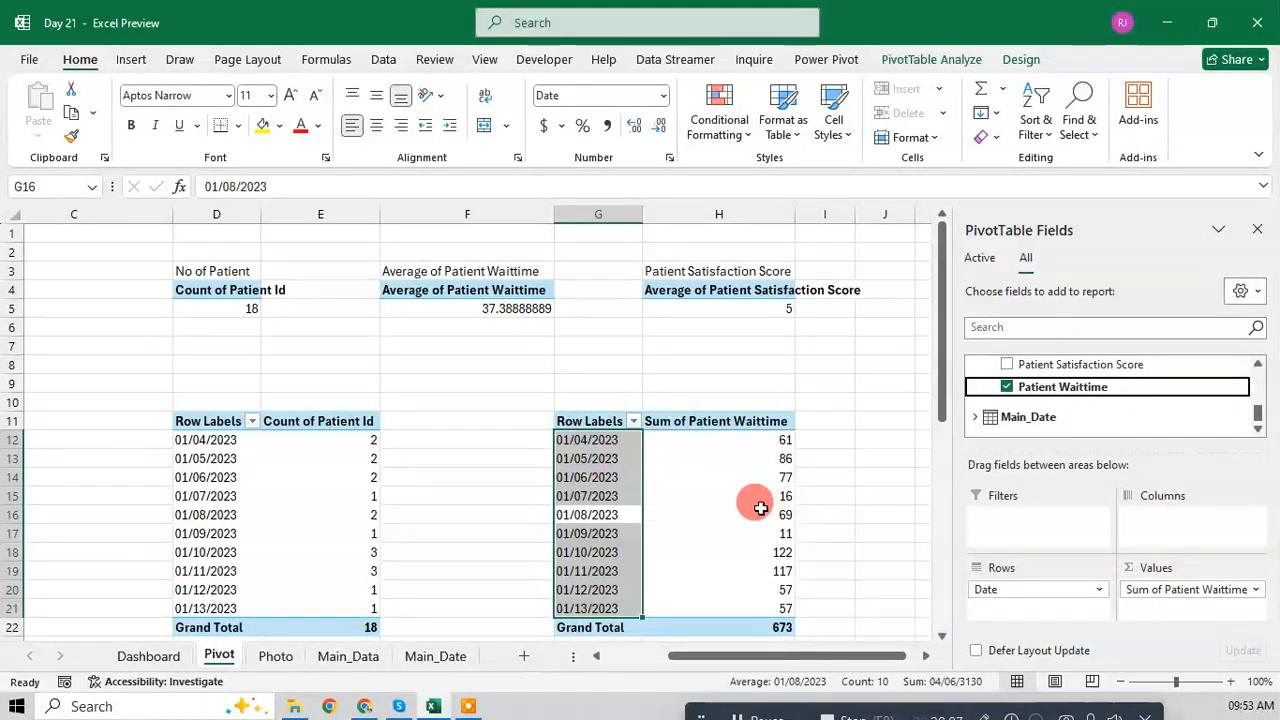
# Step: Change the Patient Waittime value field's summary calculation to Average
pyautogui.click(734, 498)
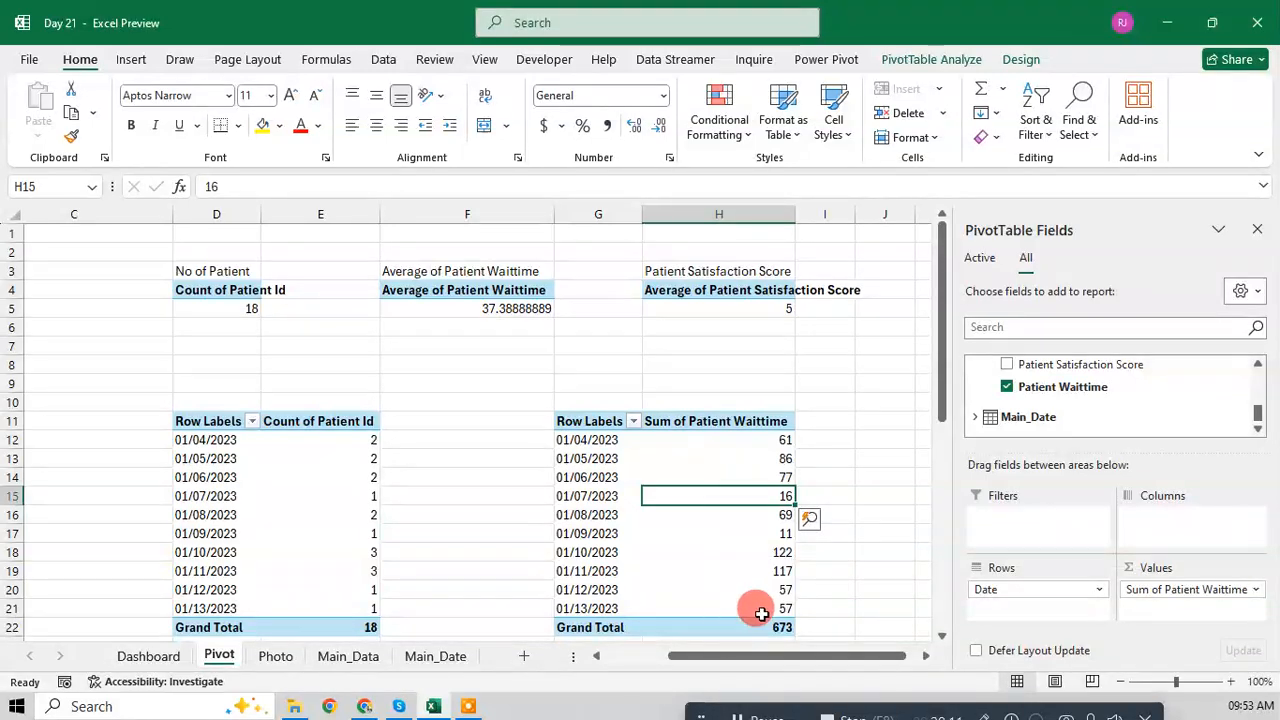
pyautogui.click(768, 624)
pyautogui.rightClick(767, 620)
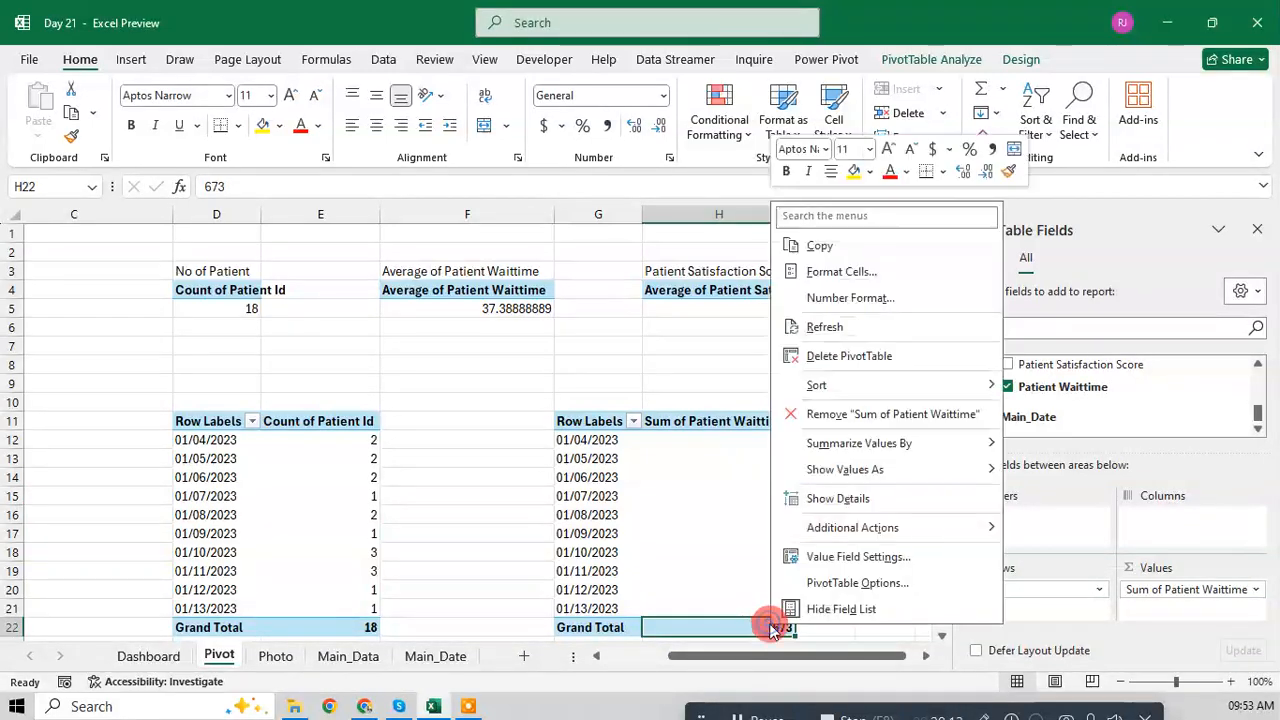
pyautogui.click(812, 557)
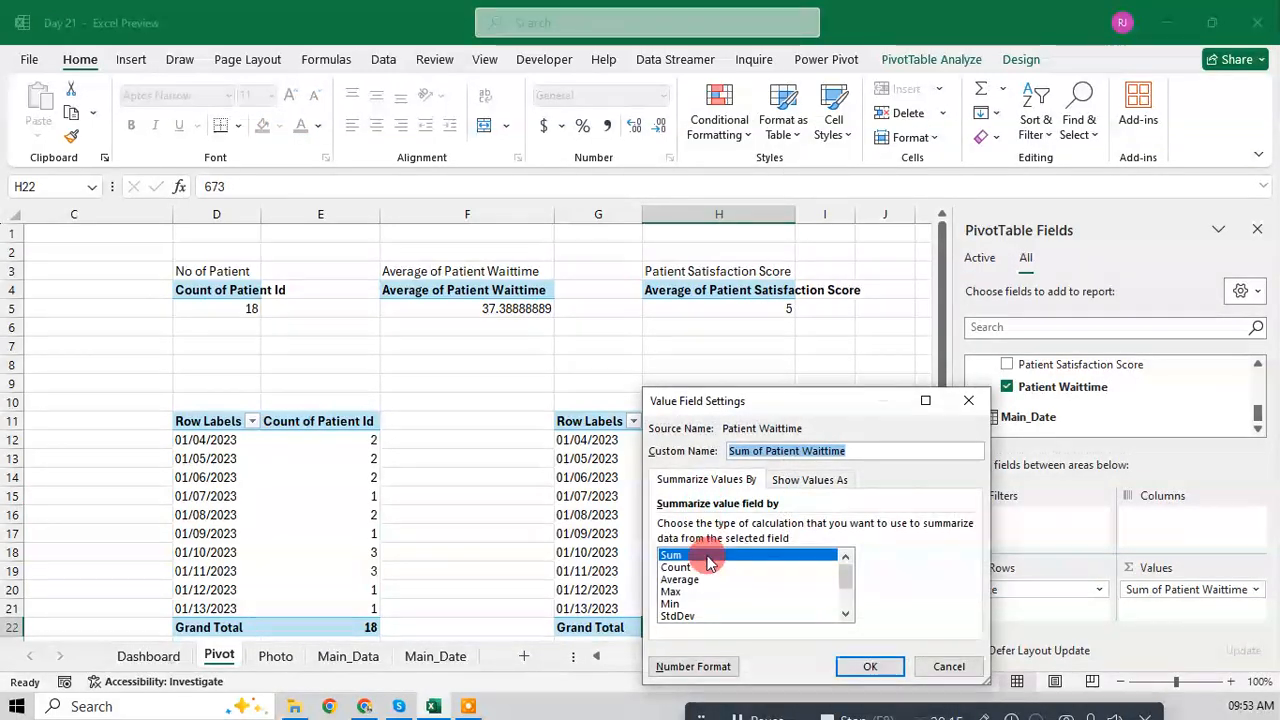
pyautogui.click(695, 580)
pyautogui.click(866, 666)
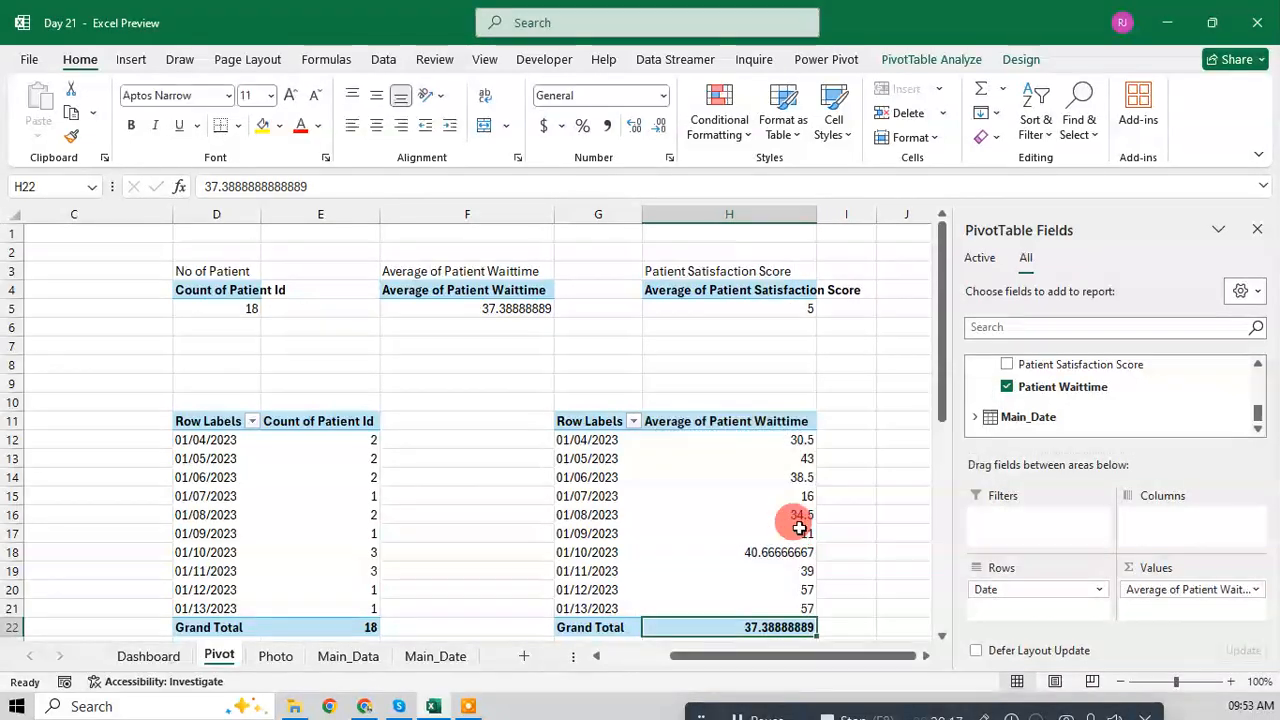
# Step: Insert an Area PivotChart from the daily Average of Patient Waittime PivotTable on the Pivot sheet
pyautogui.moveTo(612, 443); pyautogui.dragTo(762, 611)
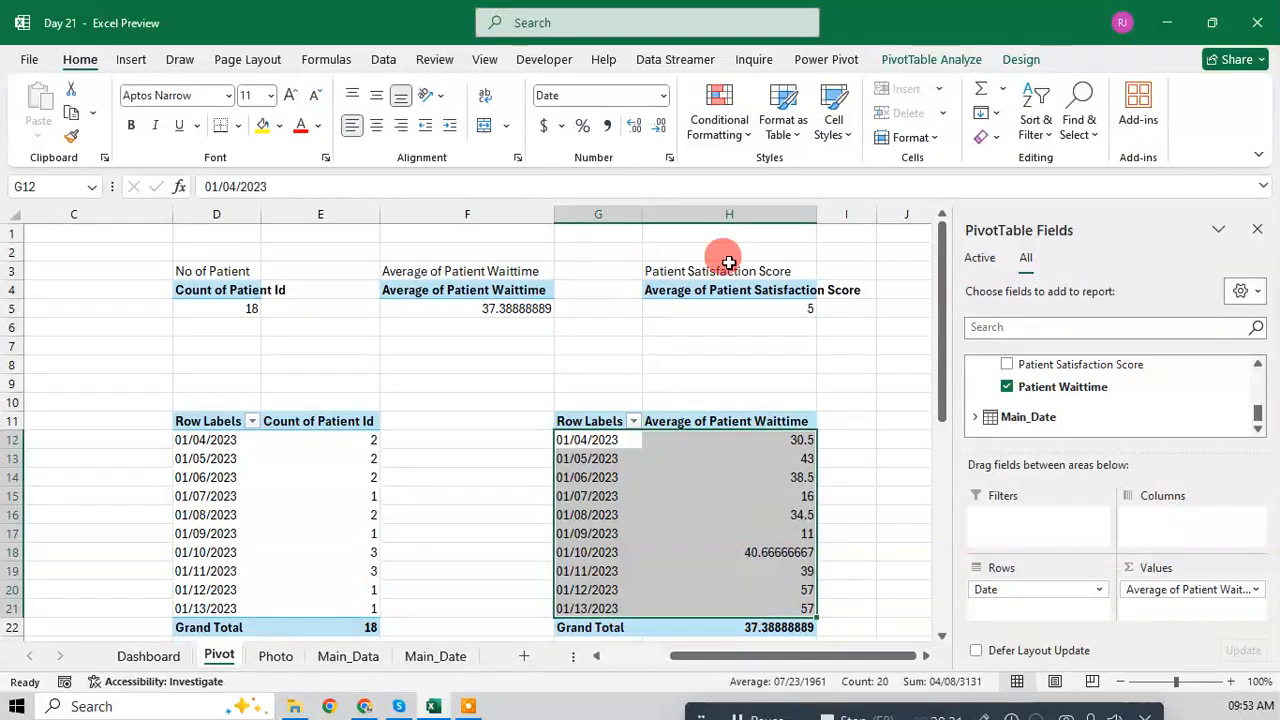
pyautogui.click(620, 456)
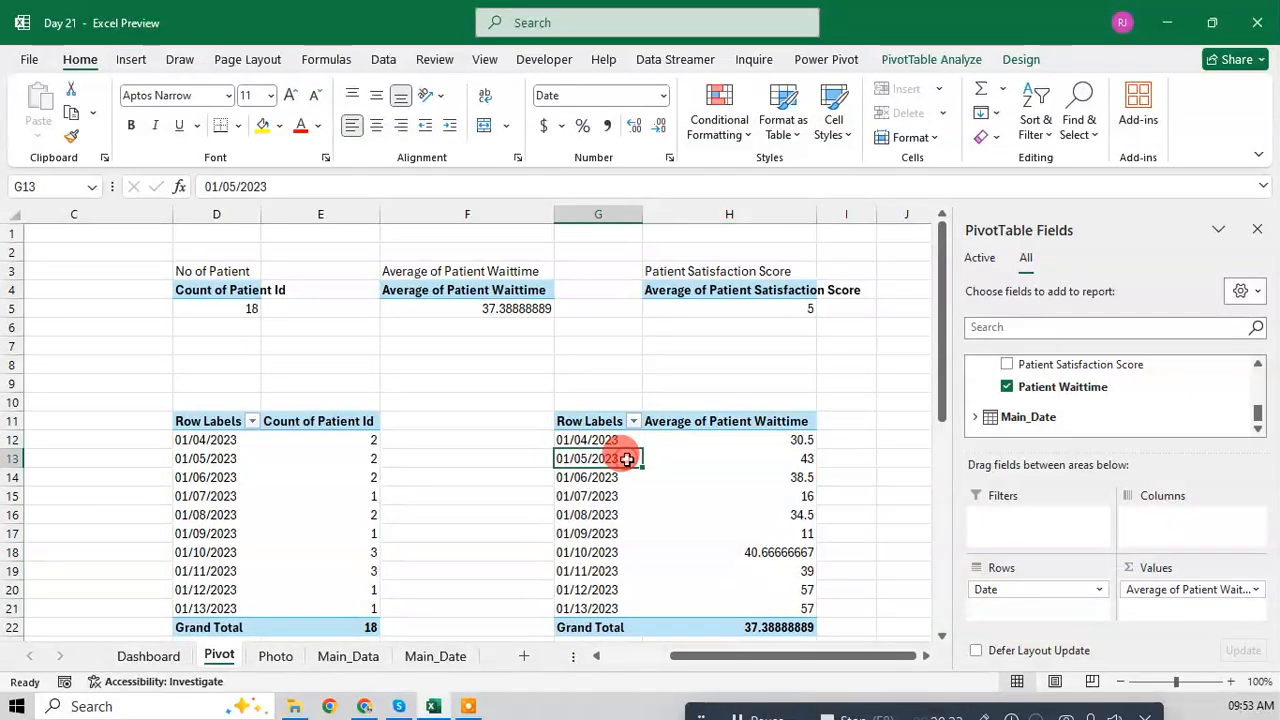
pyautogui.click(117, 62)
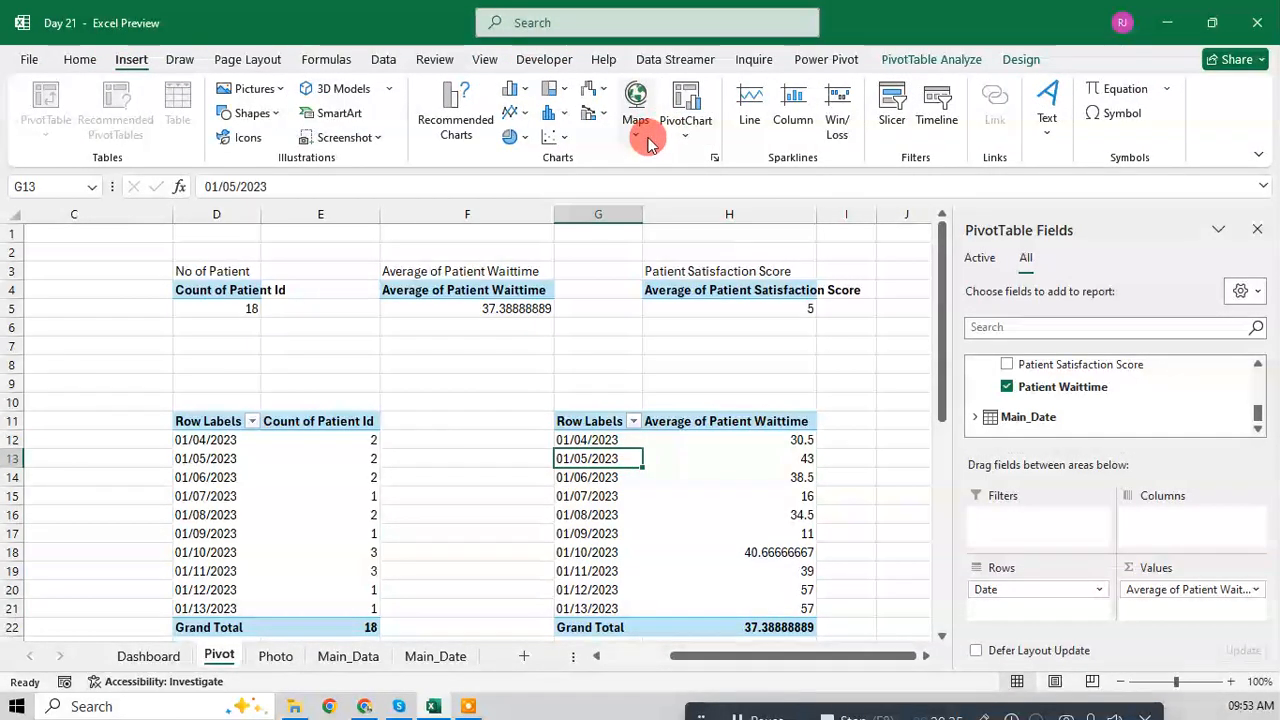
pyautogui.click(685, 125)
pyautogui.click(715, 165)
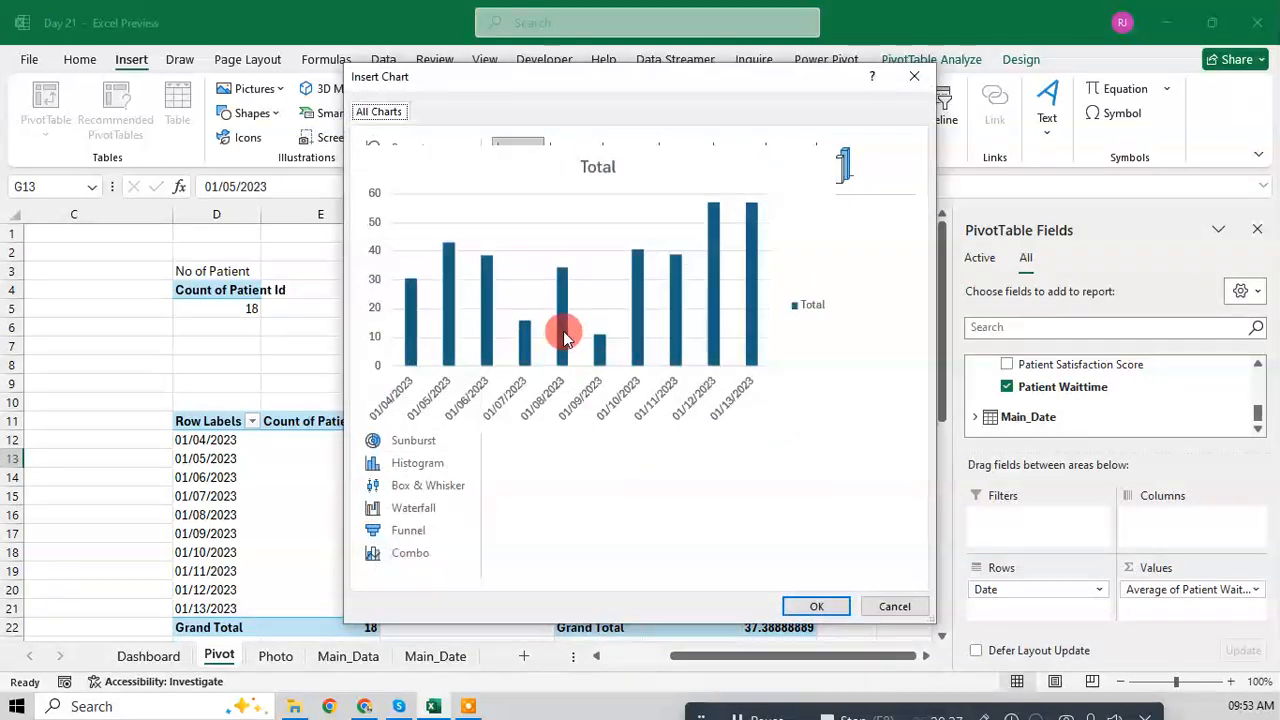
pyautogui.click(400, 258)
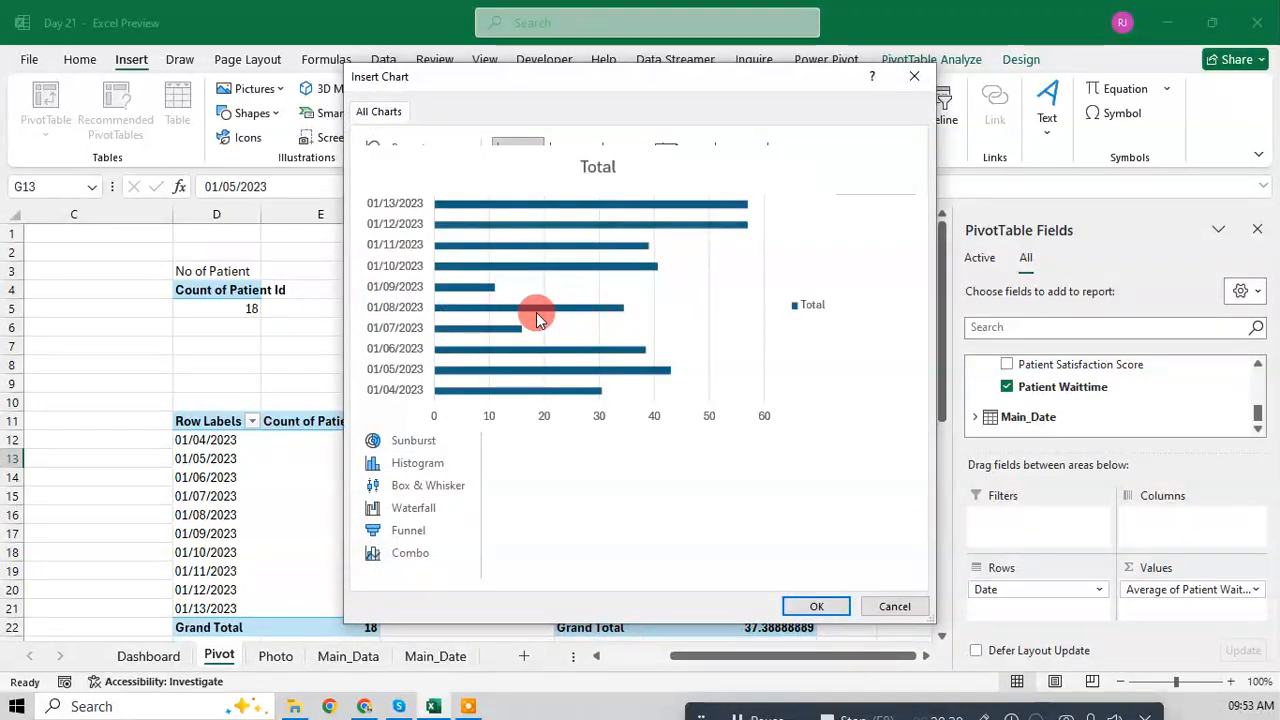
pyautogui.click(424, 287)
pyautogui.moveTo(632, 297)
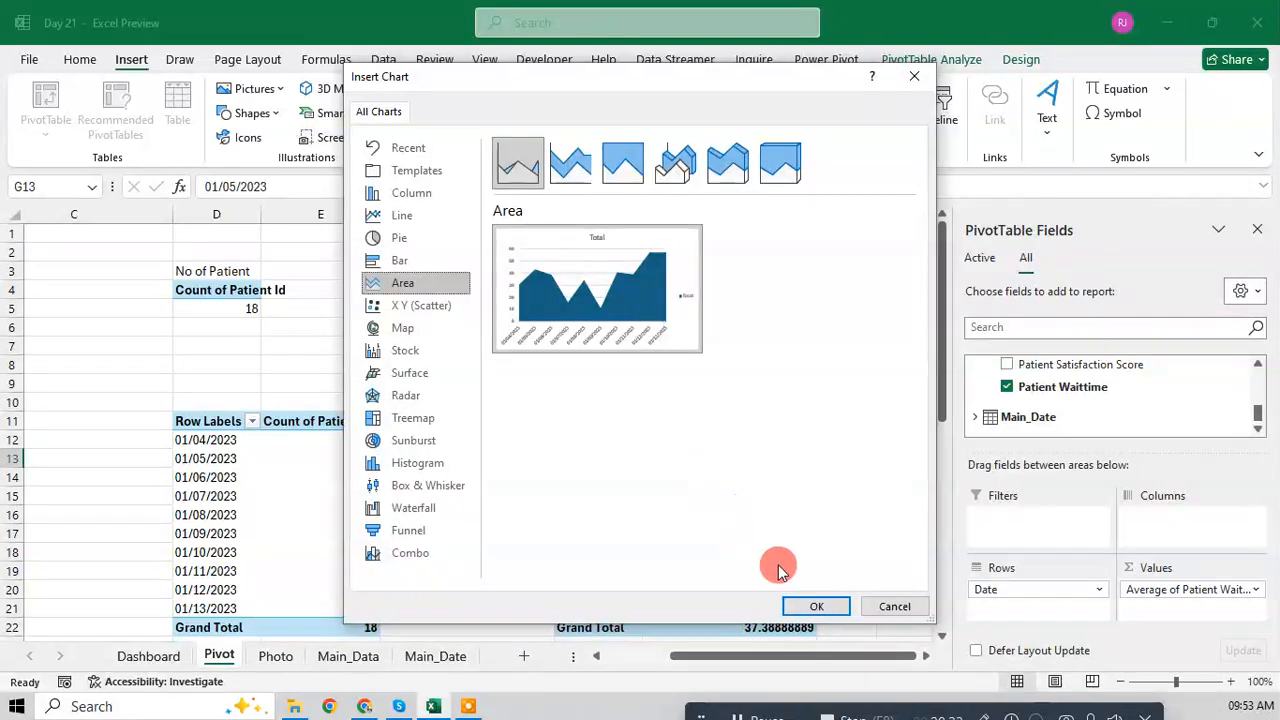
pyautogui.click(817, 607)
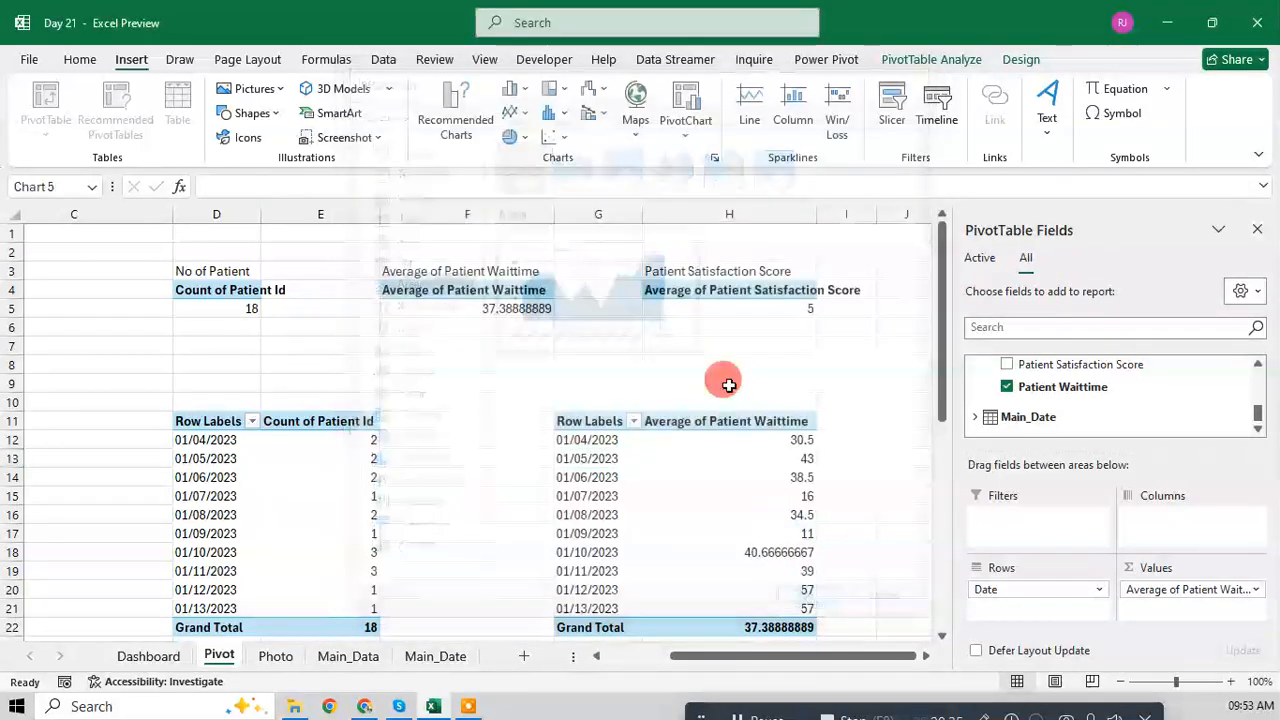
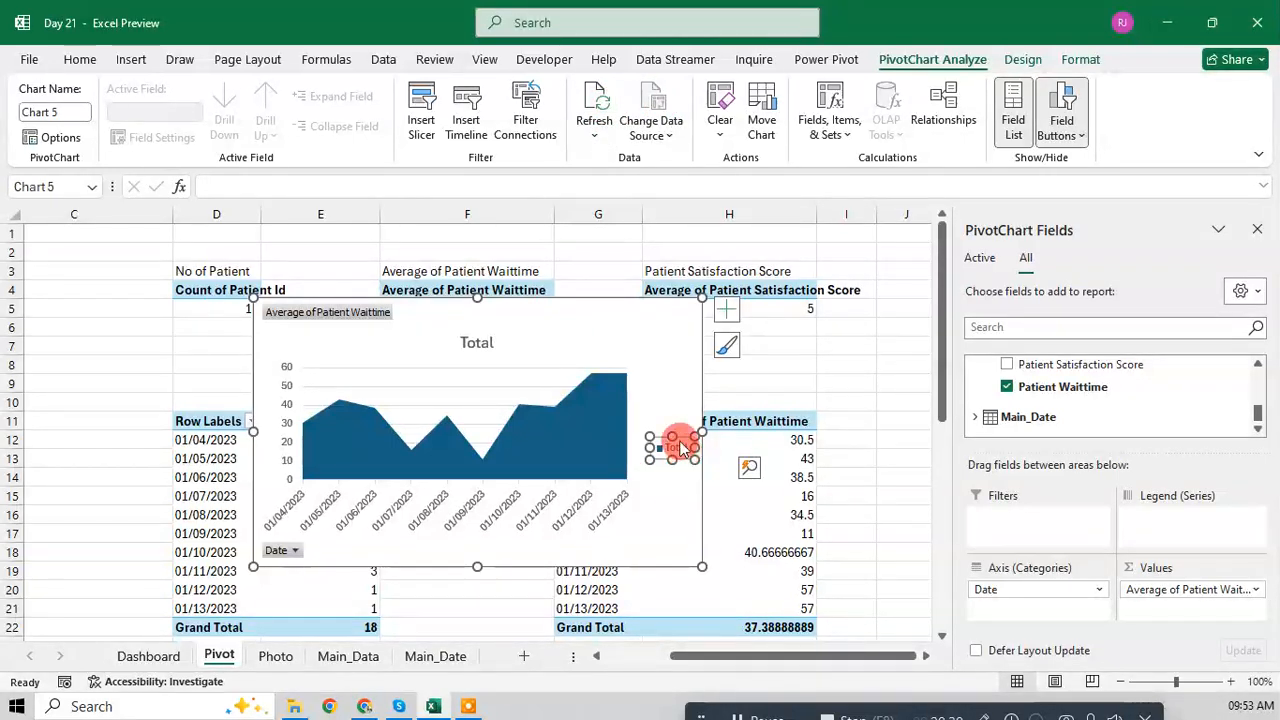
# Step: Strip the wait time area chart of its legend, axes, gridlines, field buttons and title
pyautogui.press('Delete')
pyautogui.click(272, 432)
pyautogui.press('Delete')
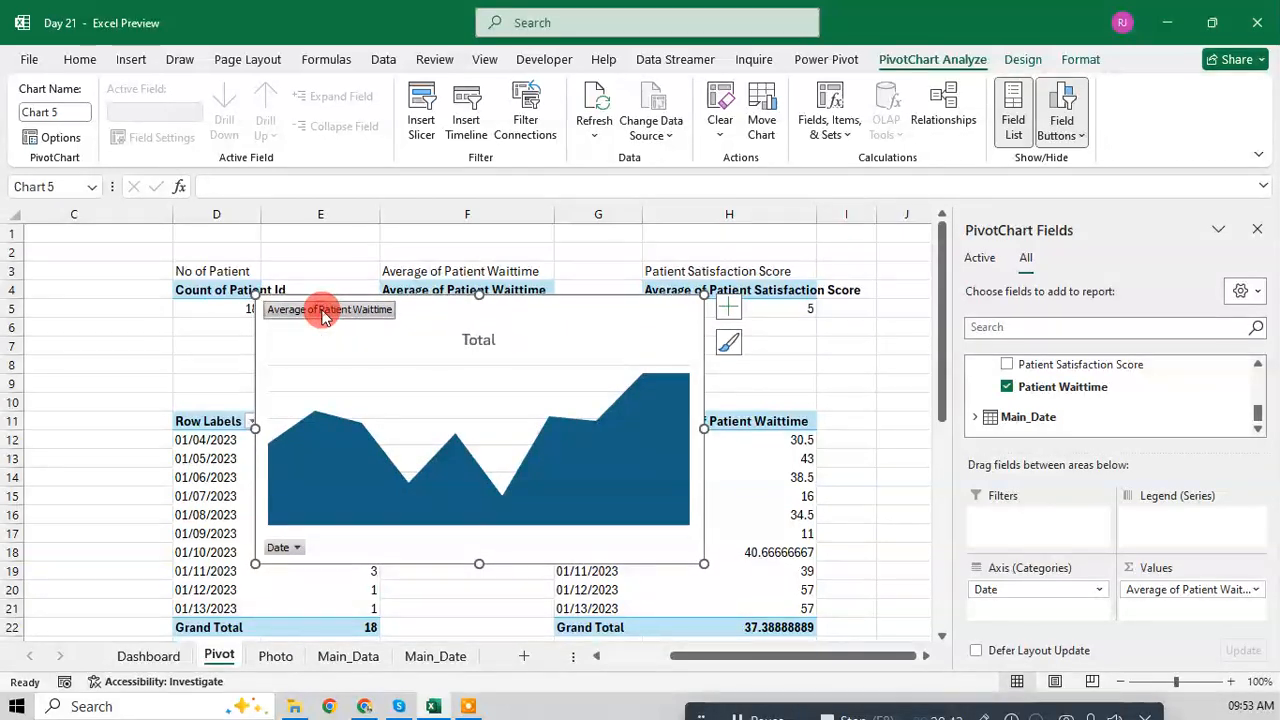
pyautogui.rightClick(322, 316)
pyautogui.click(371, 522)
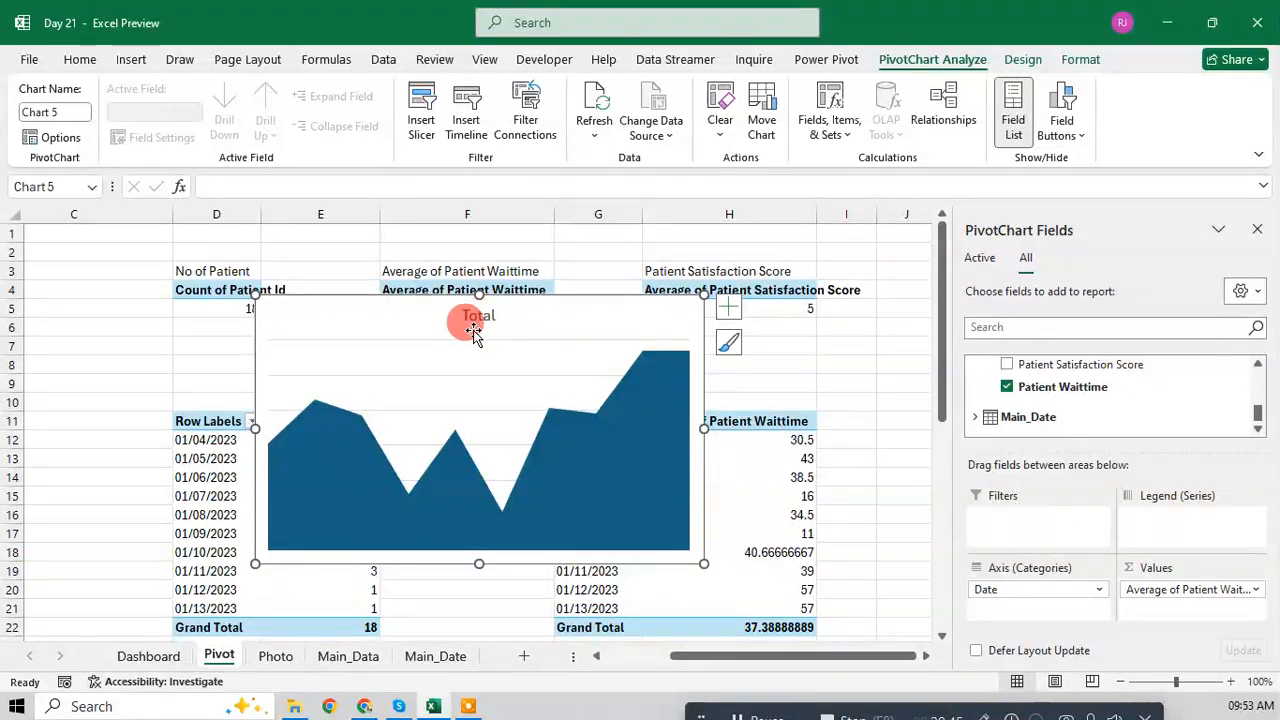
pyautogui.rightClick(477, 314)
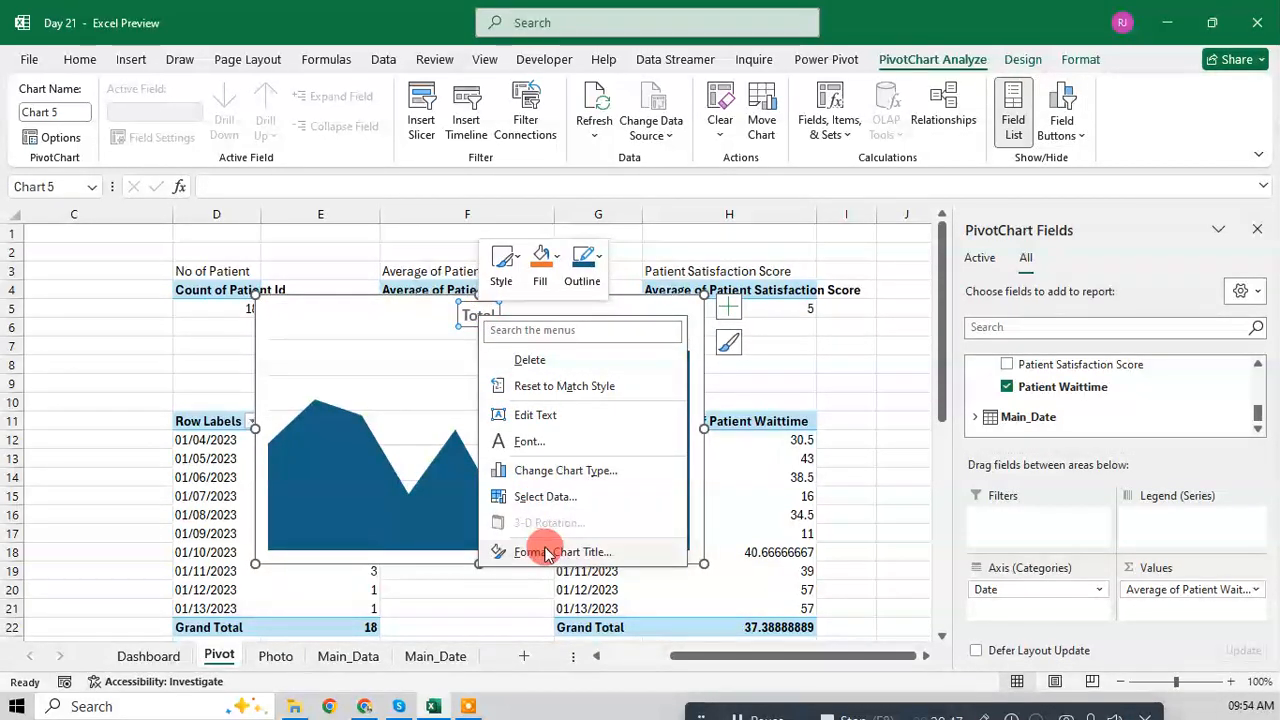
pyautogui.click(547, 359)
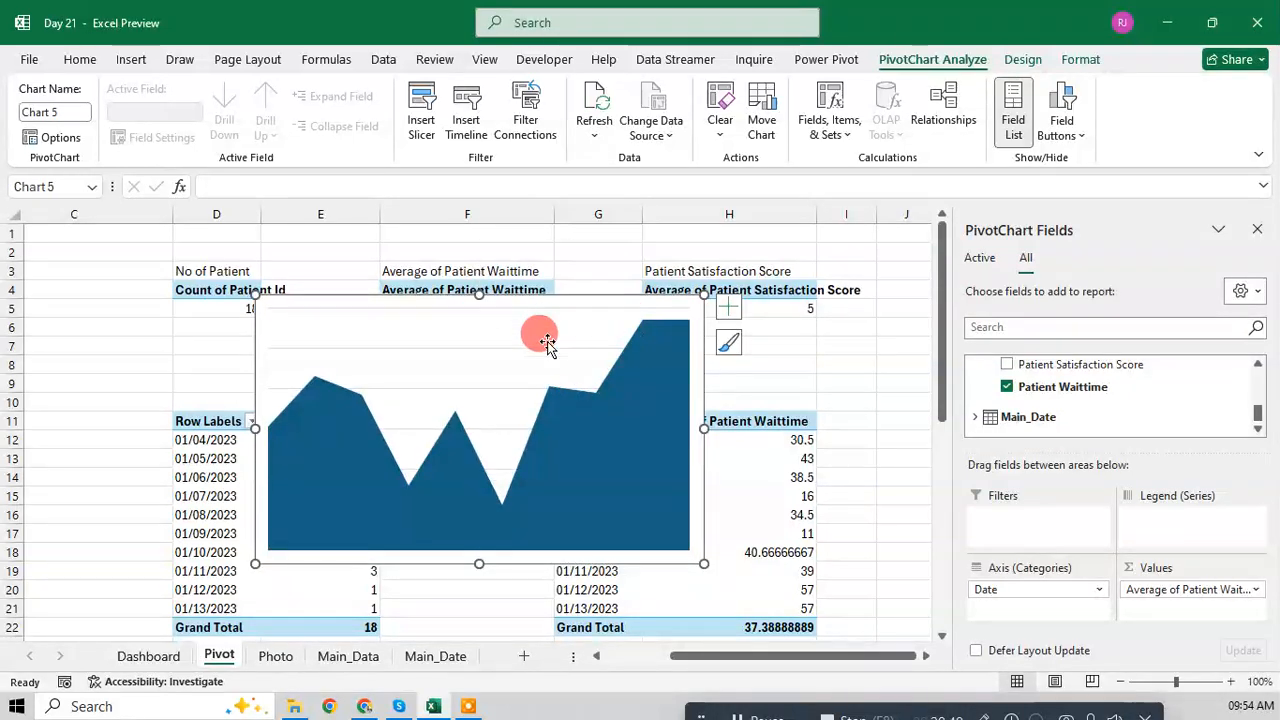
pyautogui.click(602, 306)
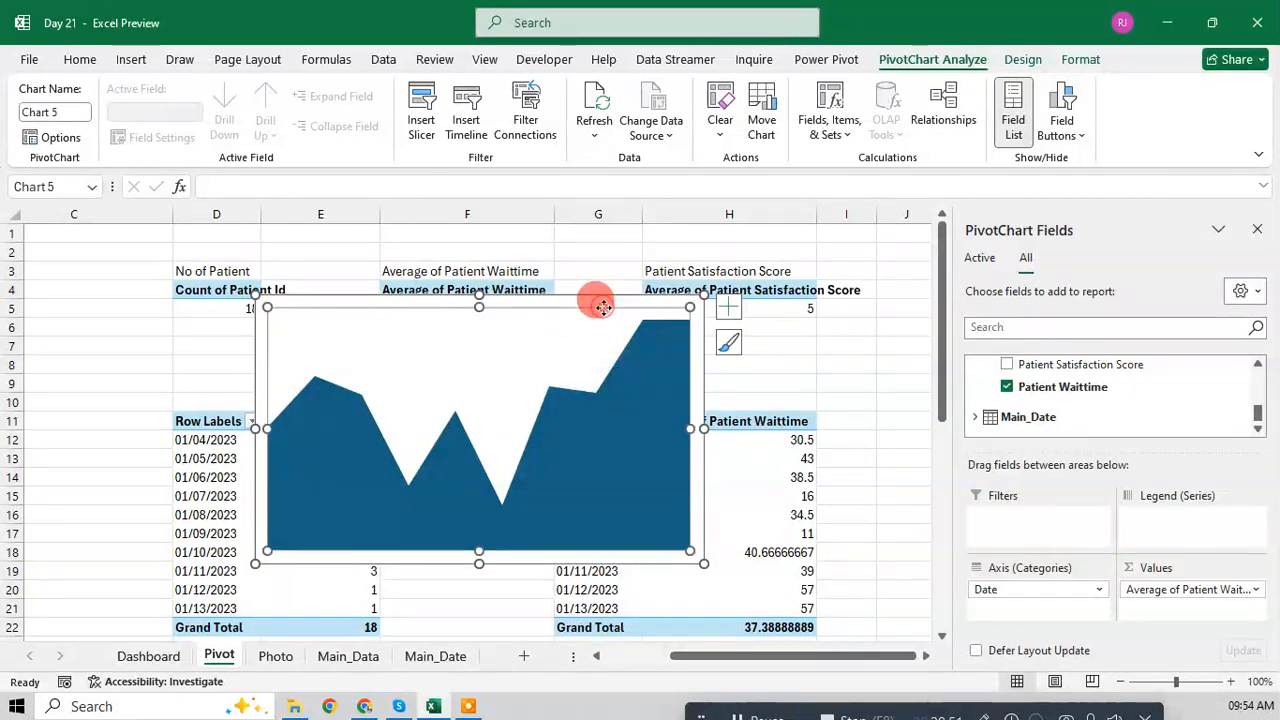
# Step: Move the wait time area chart from the Pivot sheet to the Dashboard sheet, over the Average of Patient Waittime card
pyautogui.click(603, 302)
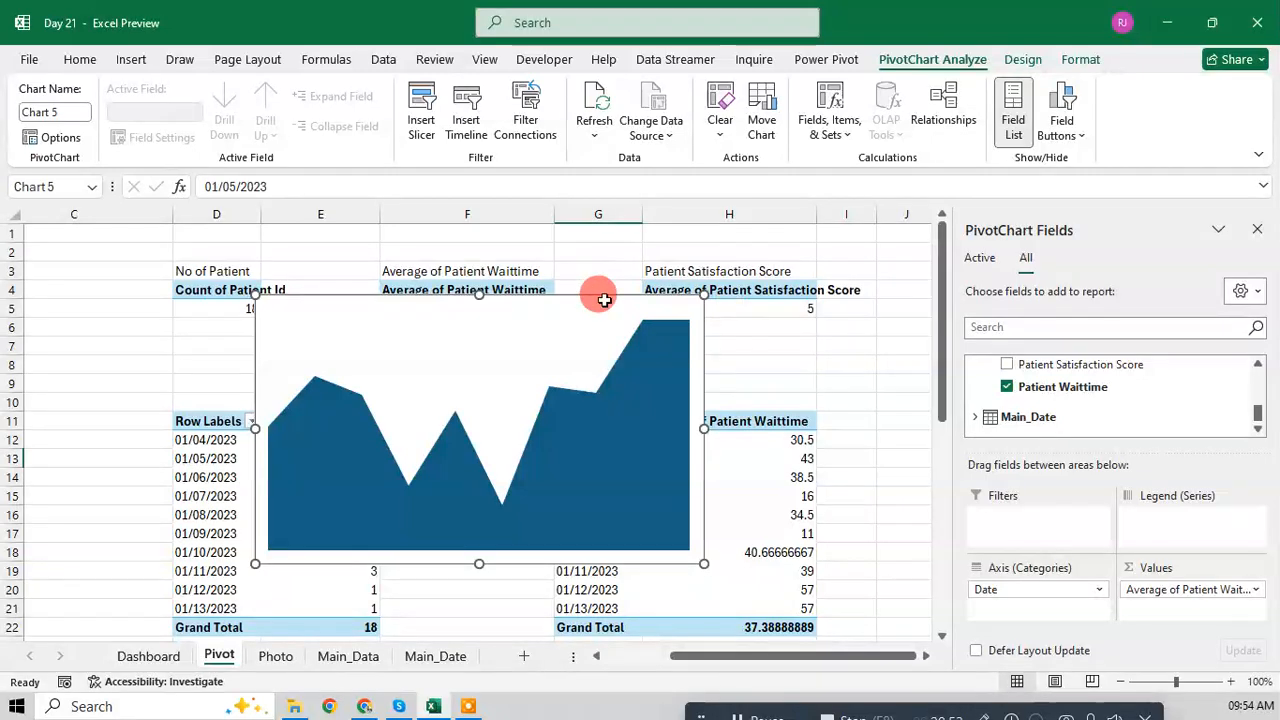
pyautogui.hotkey('ctrl', 'x')
pyautogui.click(148, 656)
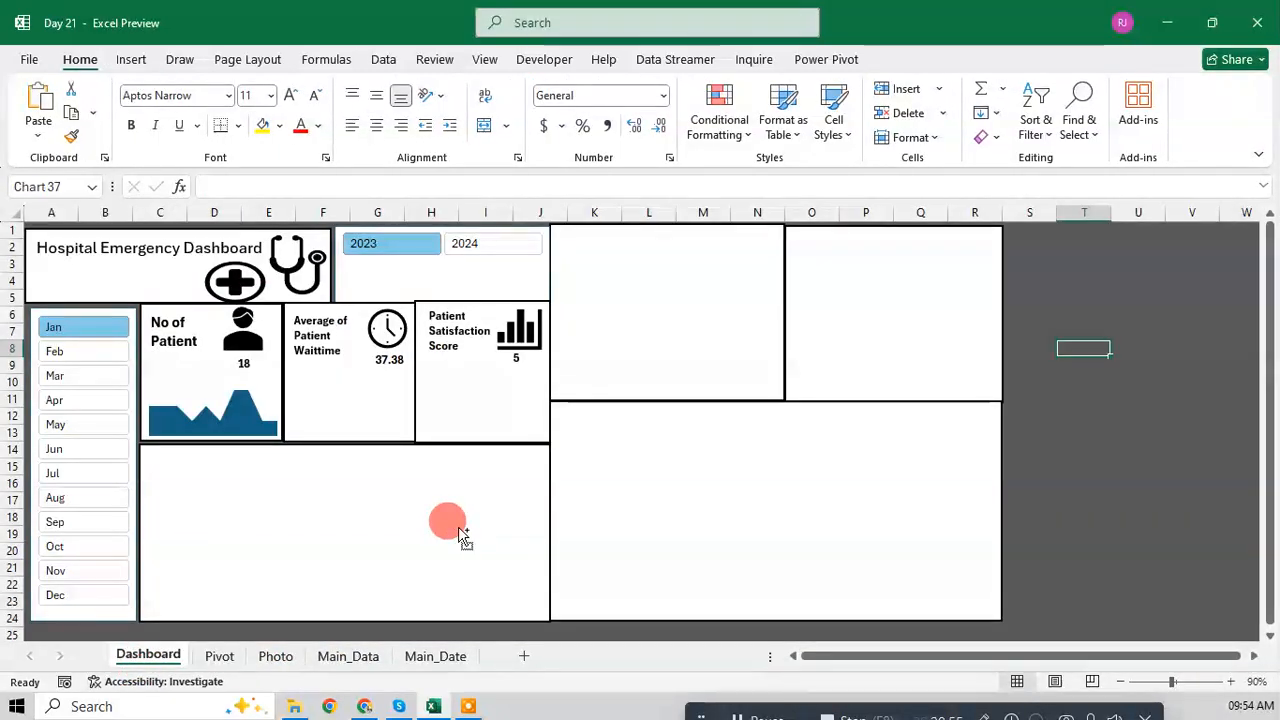
pyautogui.hotkey('ctrl', 'v')
pyautogui.moveTo(720, 657); pyautogui.dragTo(616, 490)
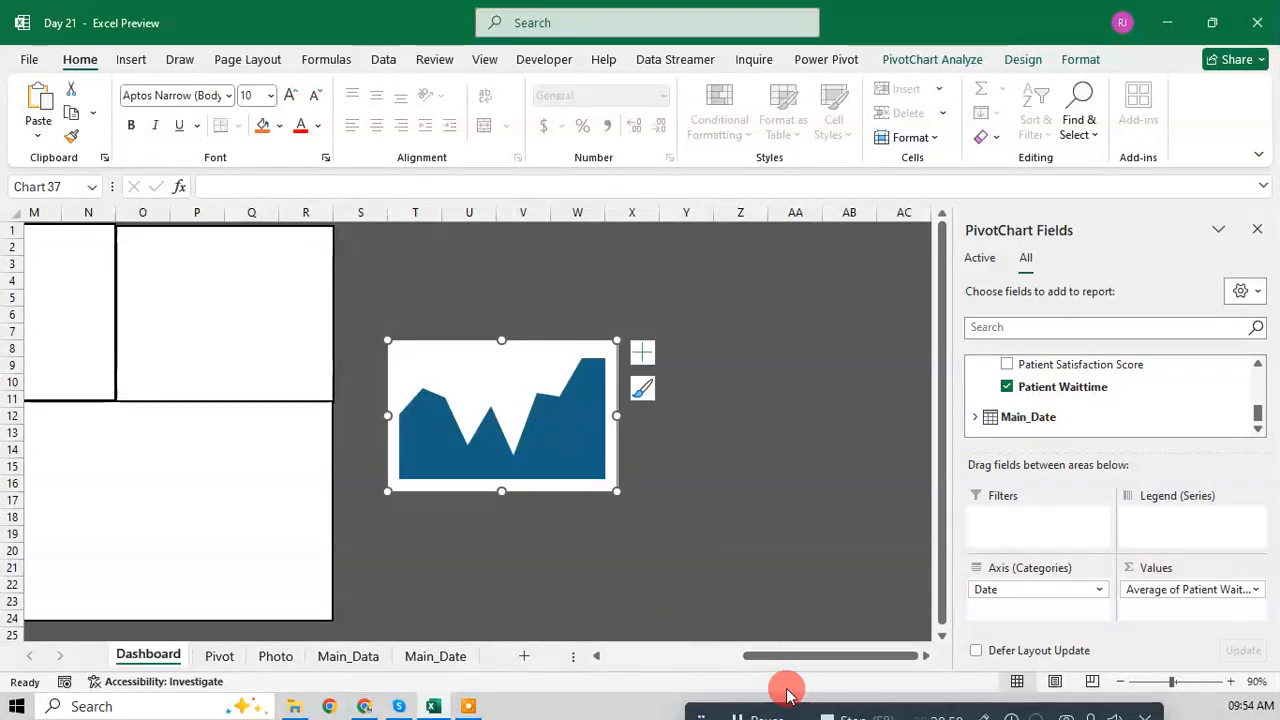
pyautogui.moveTo(783, 656); pyautogui.dragTo(700, 657)
pyautogui.moveTo(800, 336); pyautogui.dragTo(257, 431)
pyautogui.moveTo(690, 656); pyautogui.dragTo(590, 656)
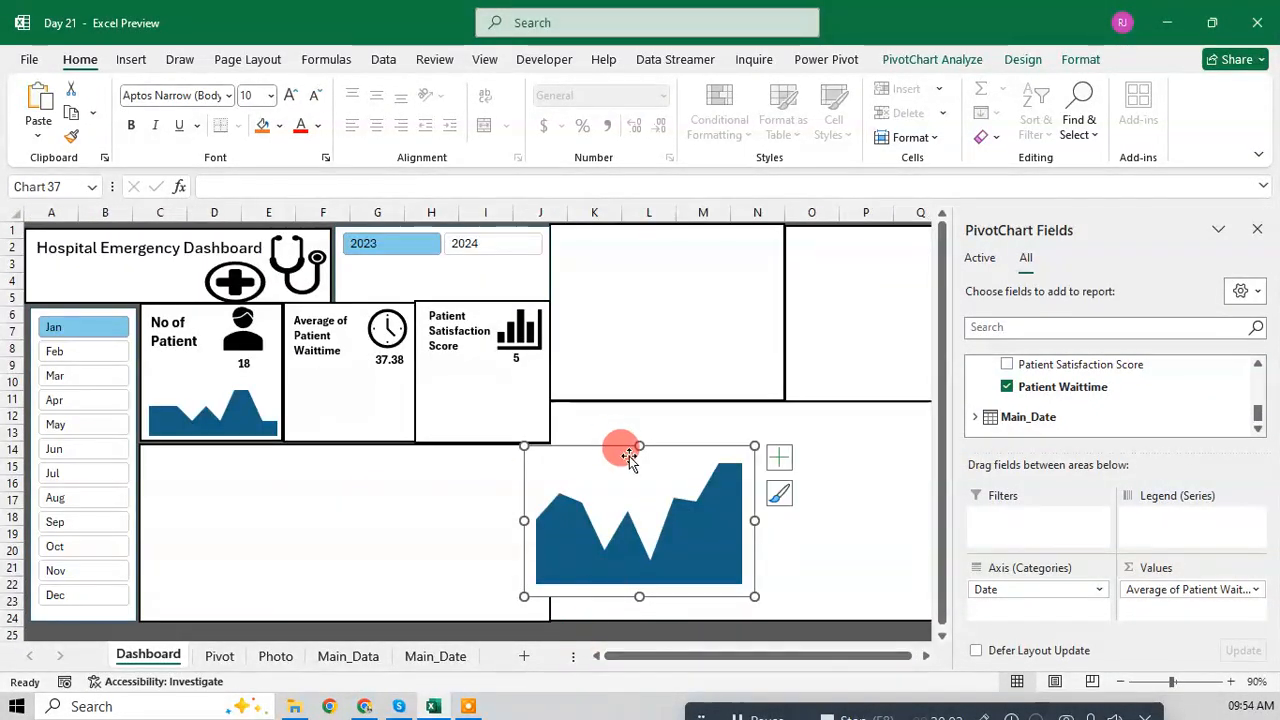
pyautogui.moveTo(600, 446); pyautogui.dragTo(383, 377)
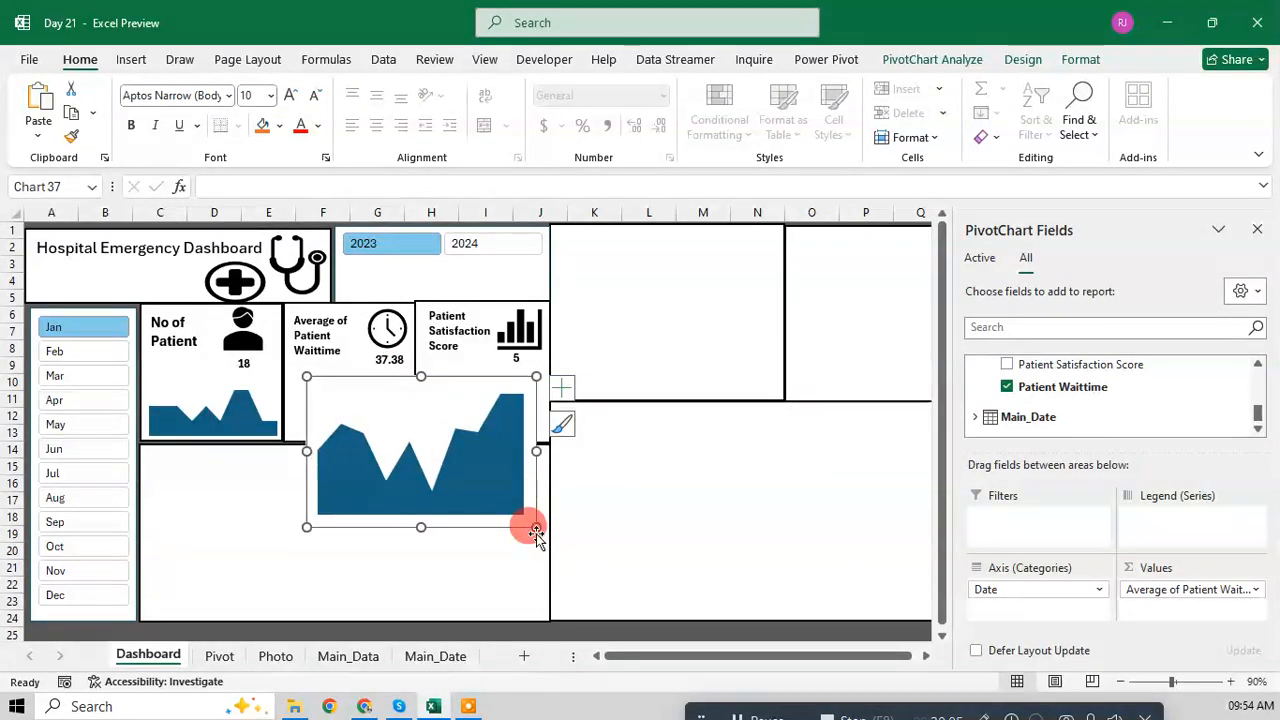
# Step: Shrink the wait time area chart to the card's width and fit it below the 37.38 value
pyautogui.click(530, 527)
pyautogui.click(512, 515)
pyautogui.moveTo(530, 522); pyautogui.dragTo(449, 484)
pyautogui.moveTo(364, 383)
pyautogui.mouseDown()
pyautogui.moveTo(323, 349)
pyautogui.moveTo(341, 354)
pyautogui.moveTo(337, 325)
pyautogui.moveTo(358, 362)
pyautogui.mouseUp()
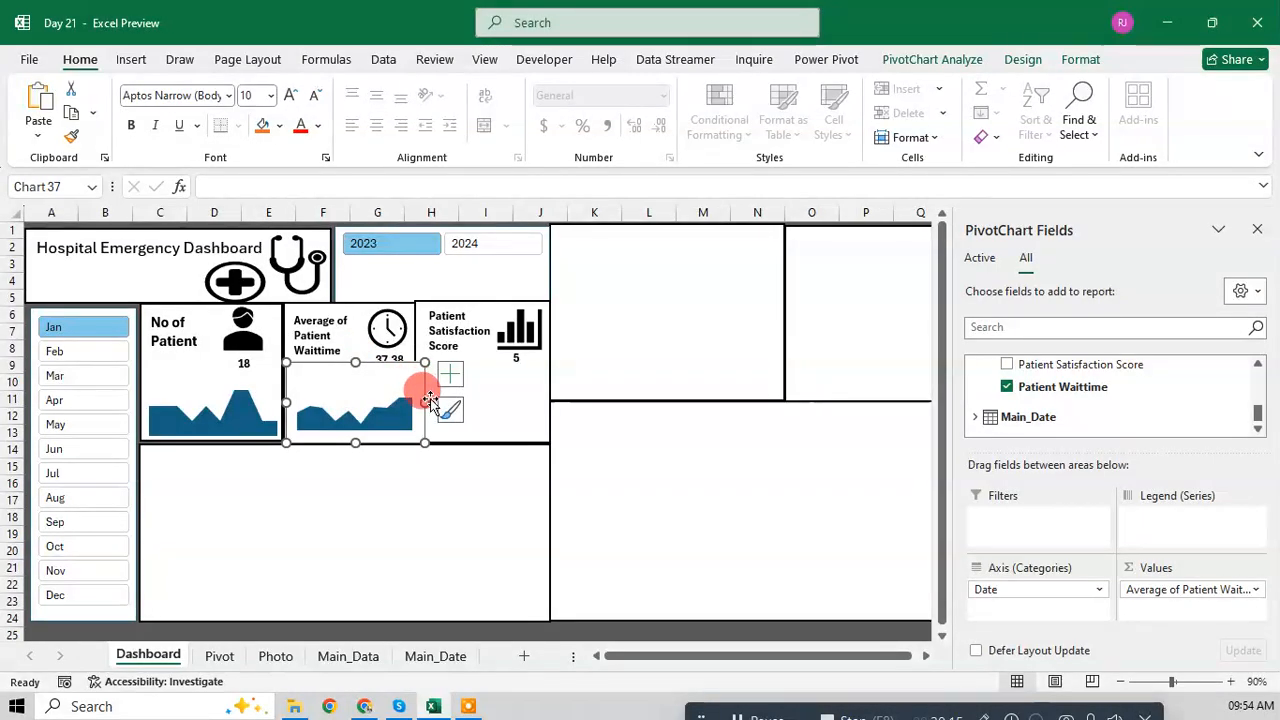
pyautogui.moveTo(425, 403); pyautogui.dragTo(412, 403)
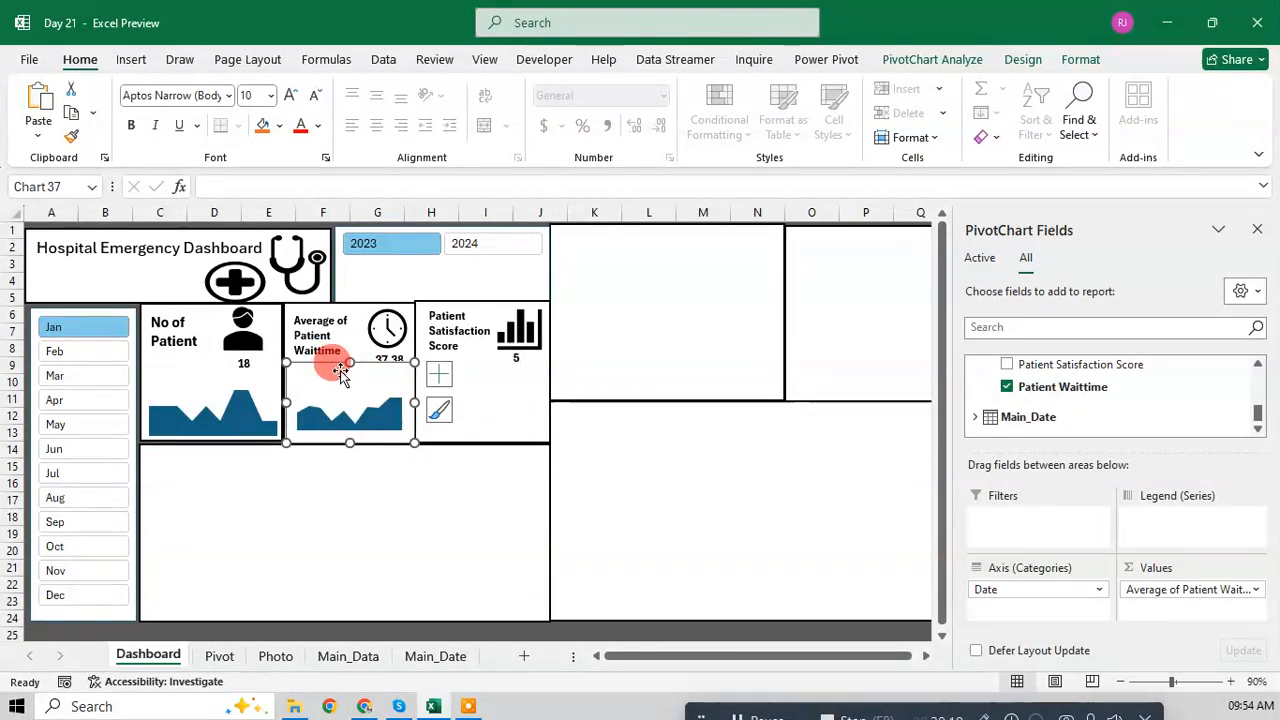
pyautogui.moveTo(344, 365)
pyautogui.mouseDown()
pyautogui.moveTo(334, 355)
pyautogui.moveTo(350, 384)
pyautogui.mouseUp()
# Step: Enlarge the plot area of the wait time chart so it fills the chart frame
pyautogui.click(363, 426)
pyautogui.click(351, 389)
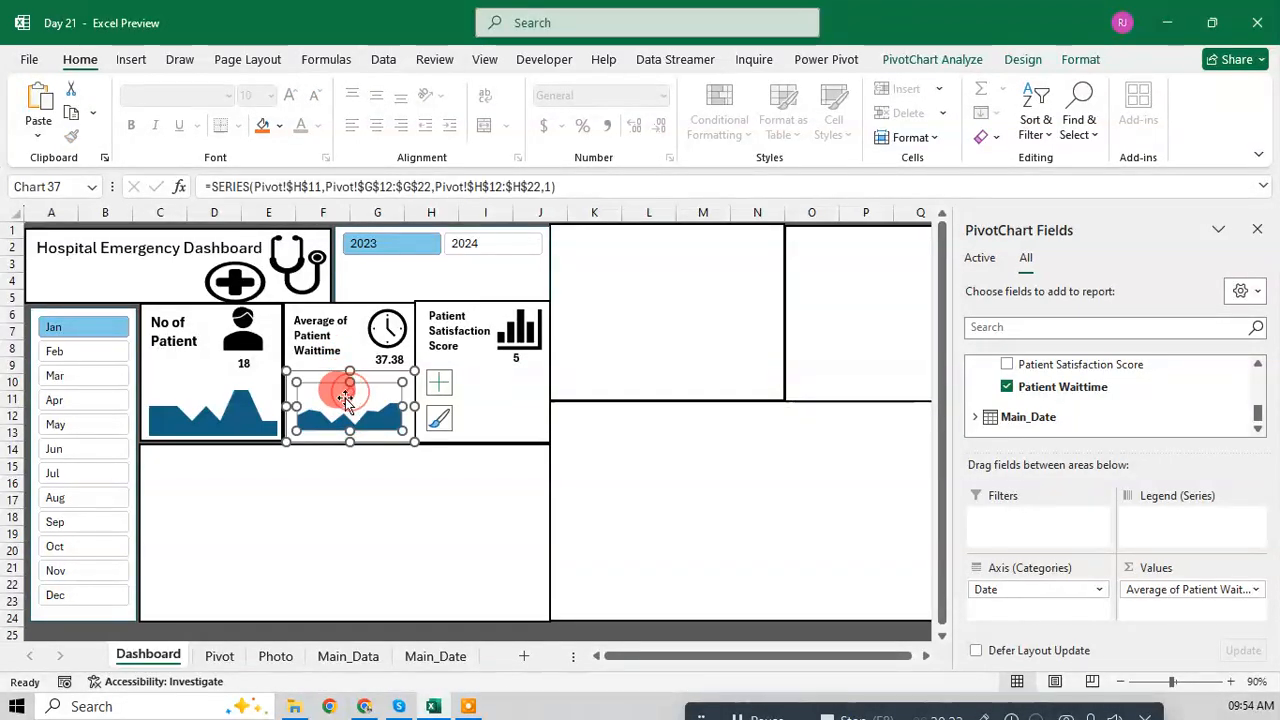
pyautogui.moveTo(289, 382); pyautogui.dragTo(289, 380)
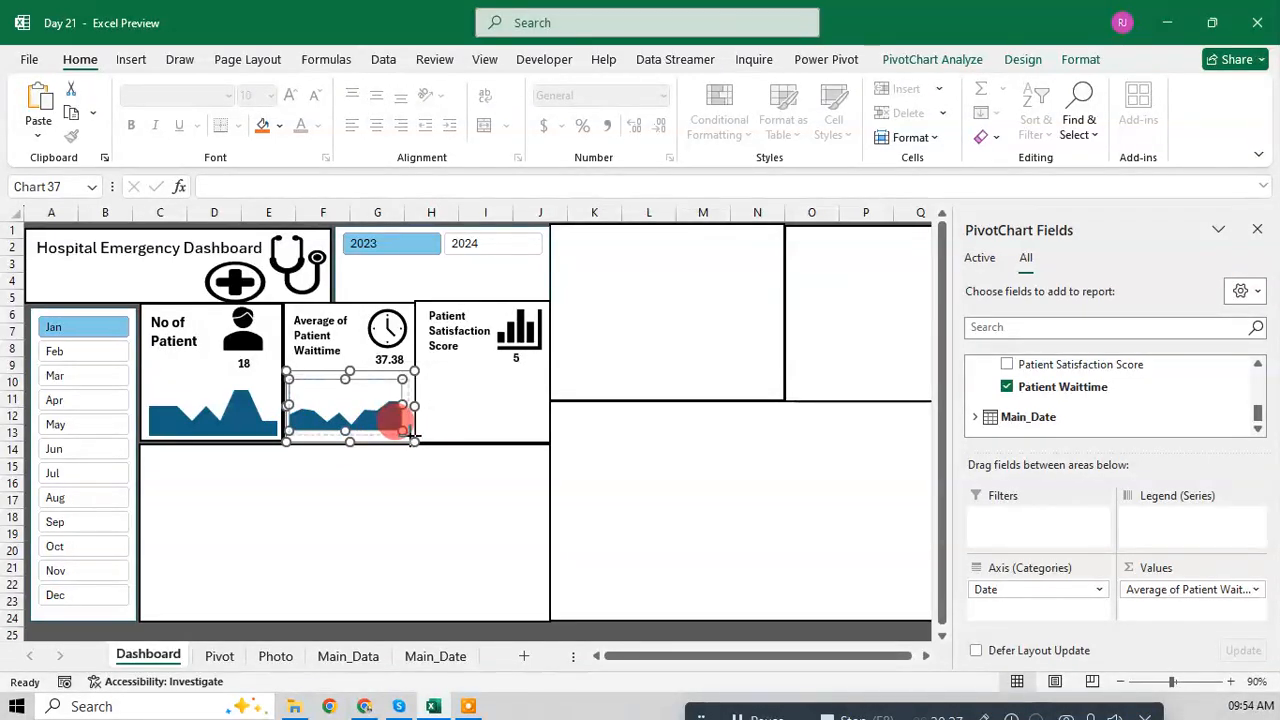
pyautogui.moveTo(410, 436); pyautogui.dragTo(415, 441)
pyautogui.press('Escape')
# Step: Format the wait time chart's plot area with no fill and no border line, and save the workbook
pyautogui.click(363, 385)
pyautogui.rightClick(363, 383)
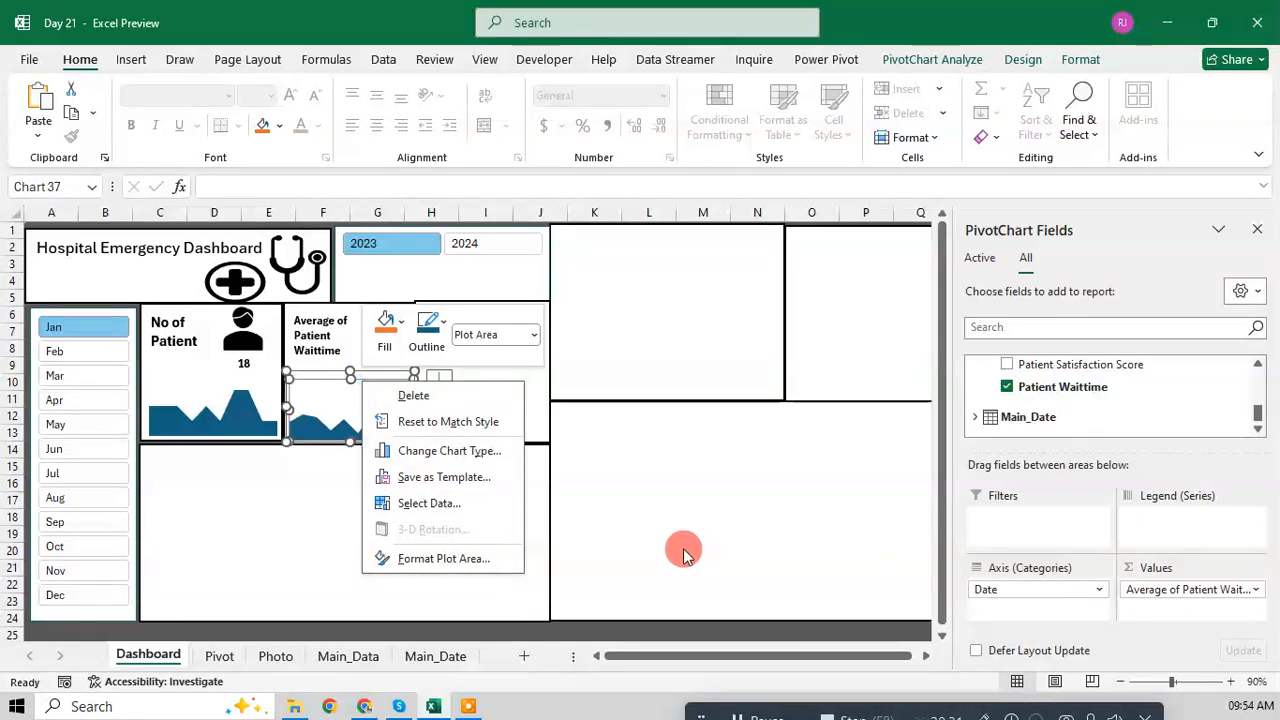
pyautogui.click(479, 568)
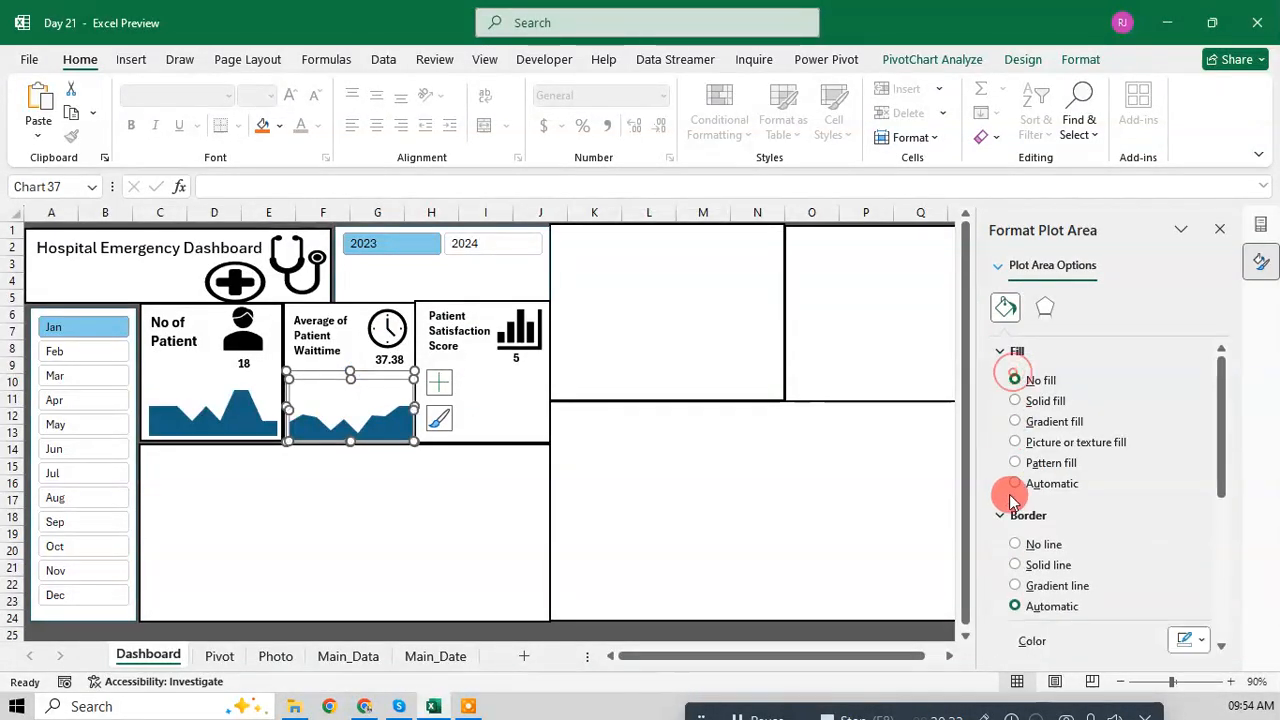
pyautogui.click(1028, 546)
pyautogui.click(1219, 230)
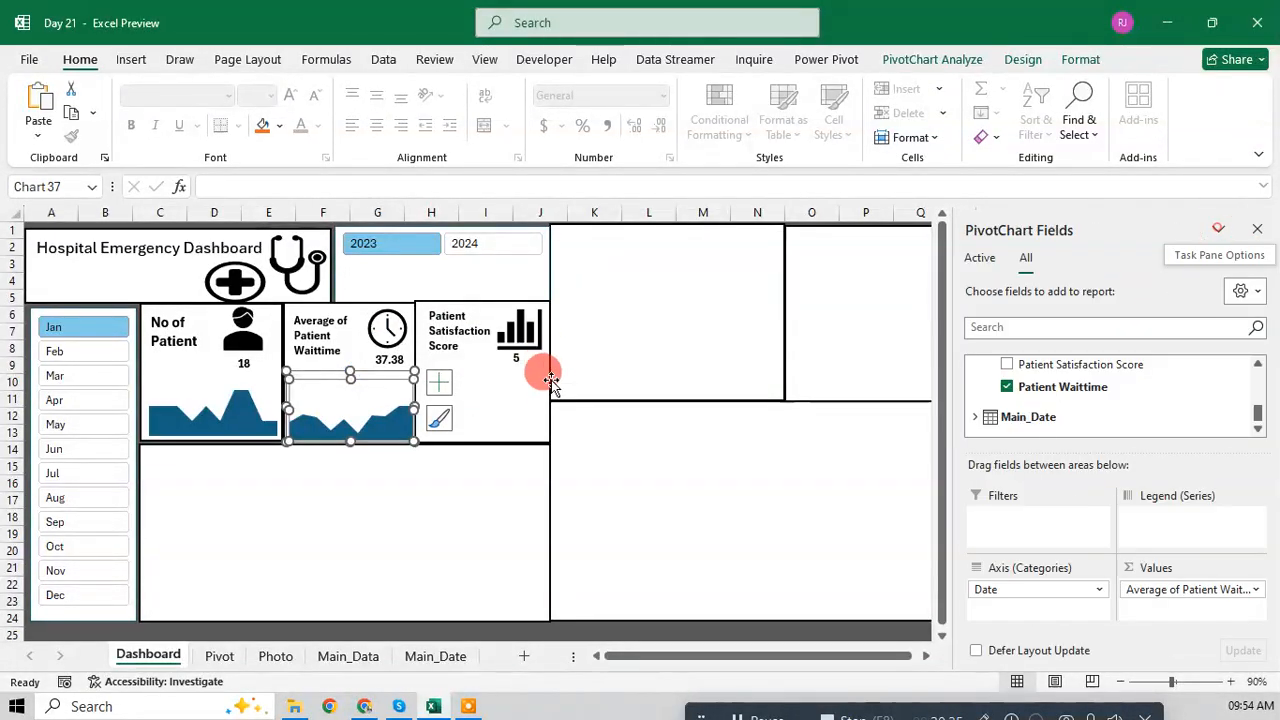
pyautogui.click(555, 395)
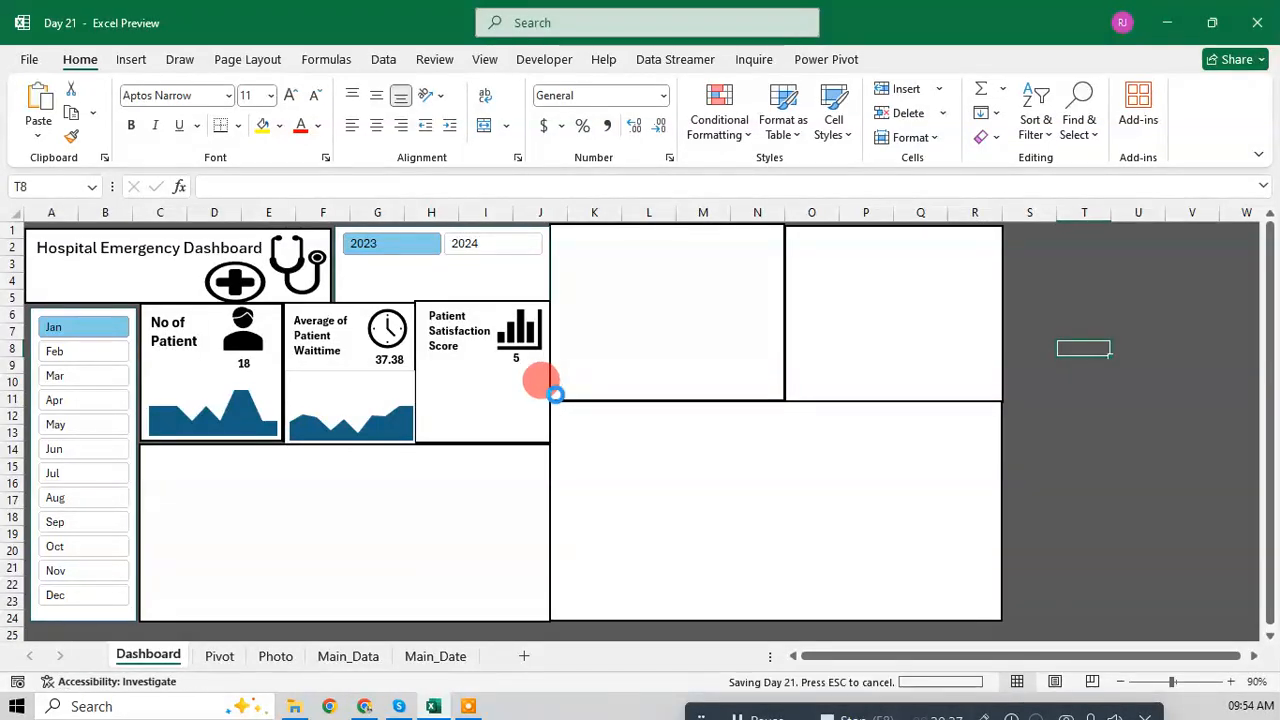
# Step: Format the wait time chart's chart area with no fill and no border line, and save the workbook again
pyautogui.click(372, 372)
pyautogui.rightClick(366, 372)
pyautogui.click(360, 372)
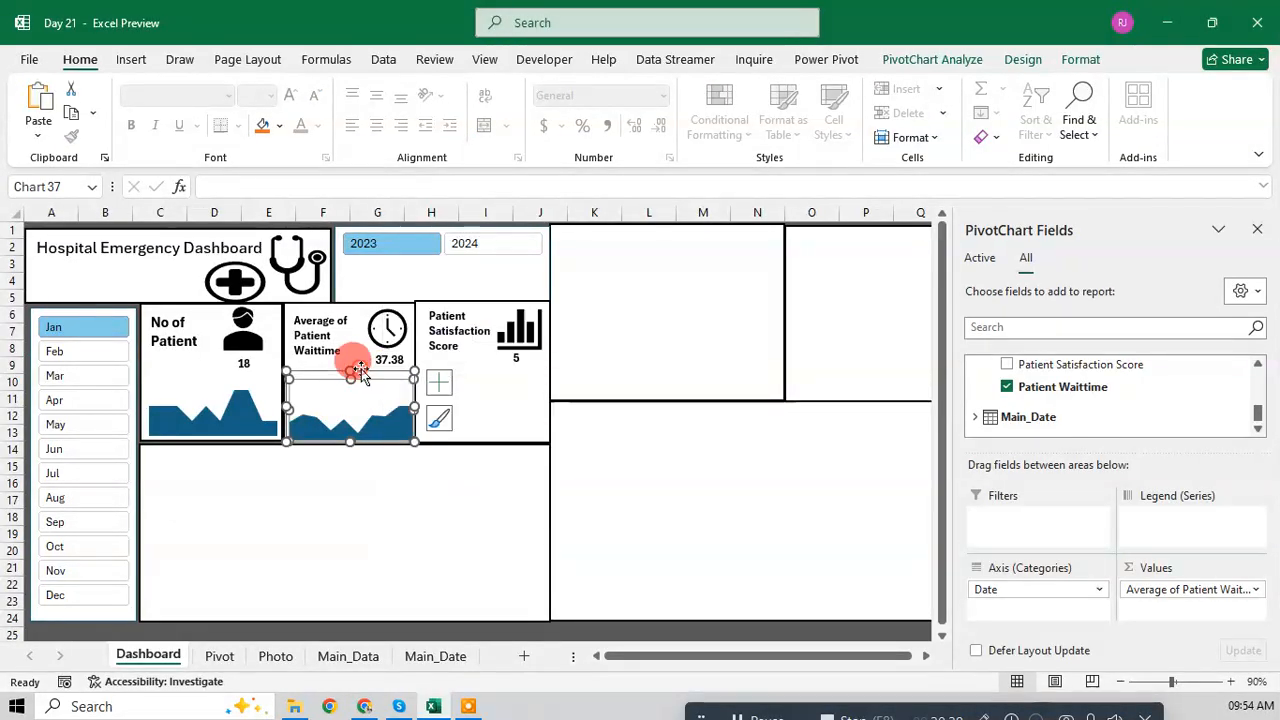
pyautogui.rightClick(414, 423)
pyautogui.click(410, 578)
pyautogui.click(1037, 393)
pyautogui.click(1037, 390)
pyautogui.click(1036, 537)
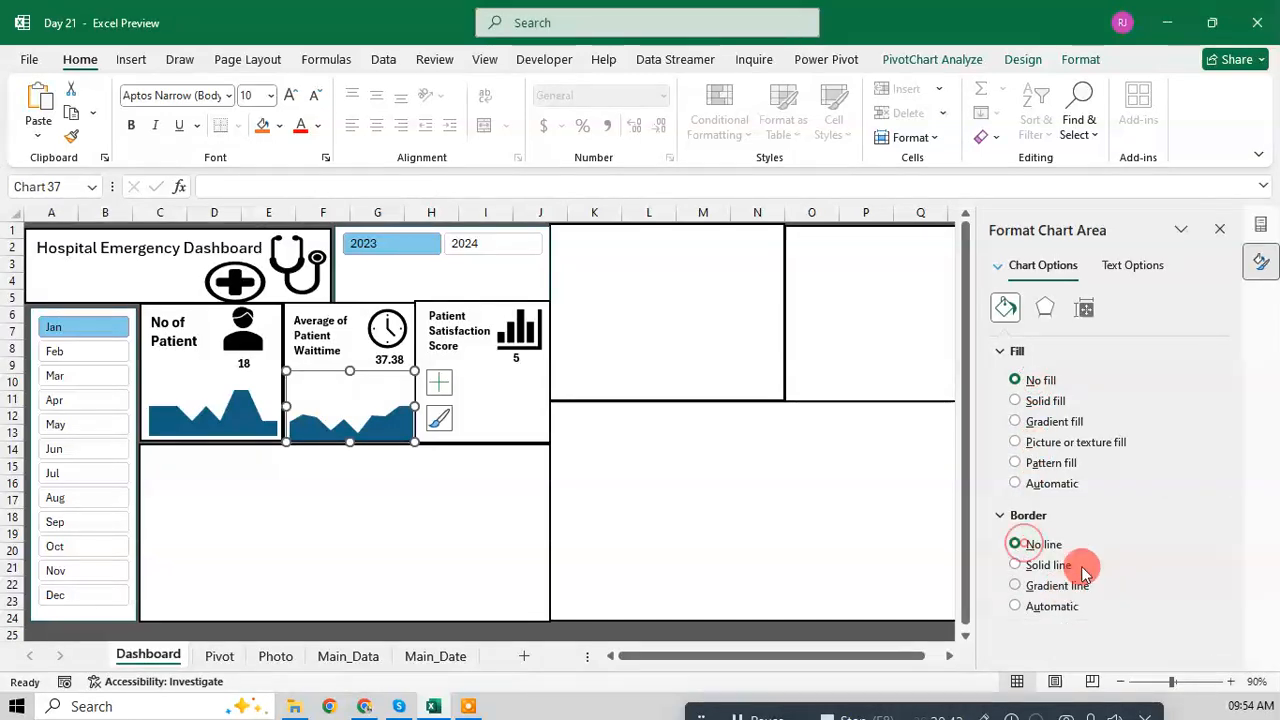
pyautogui.click(1220, 230)
pyautogui.click(897, 310)
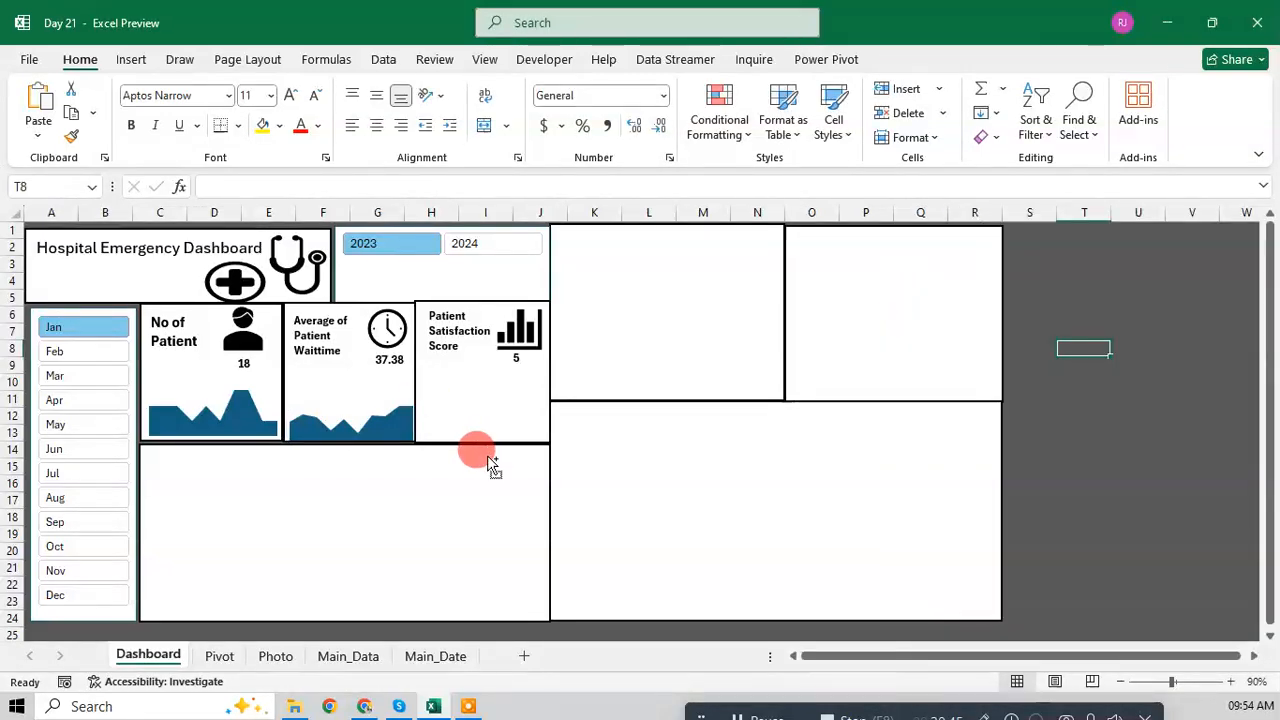
pyautogui.hotkey('ctrl', 's')
# Step: Nudge the No of Patient area chart slightly down within its card
pyautogui.click(245, 408)
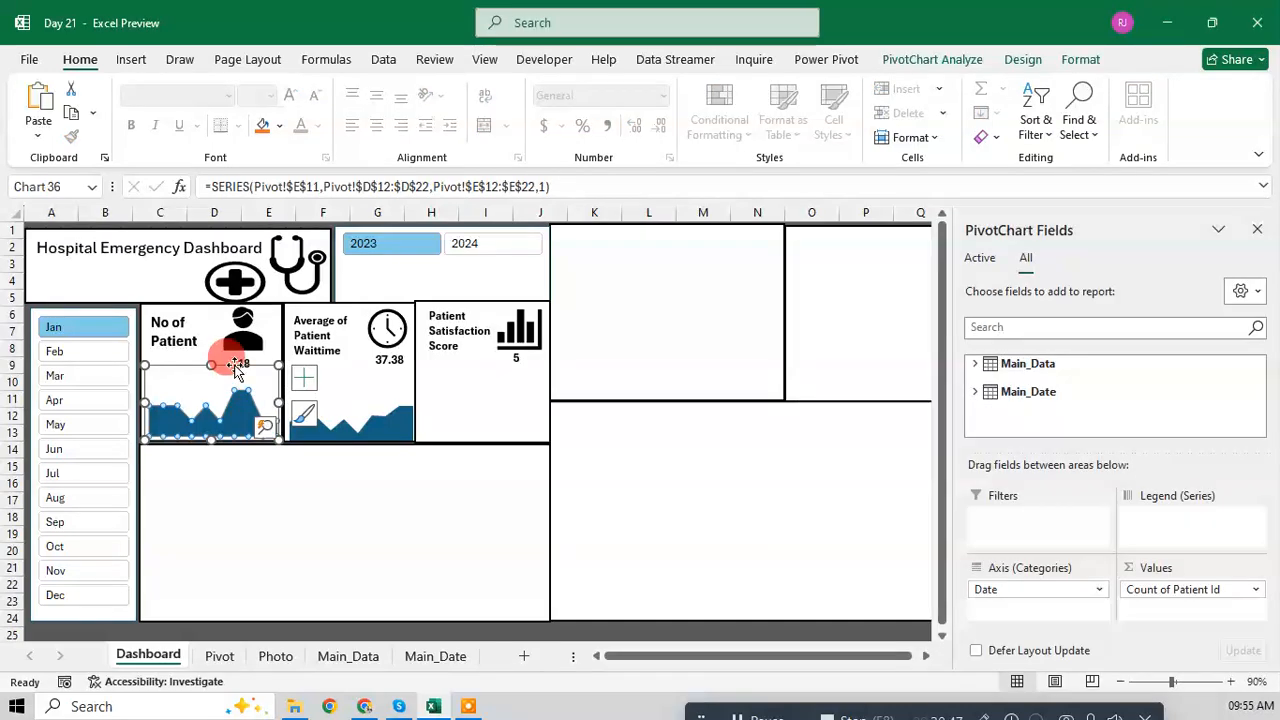
pyautogui.moveTo(232, 372); pyautogui.dragTo(232, 374)
pyautogui.press('Escape')
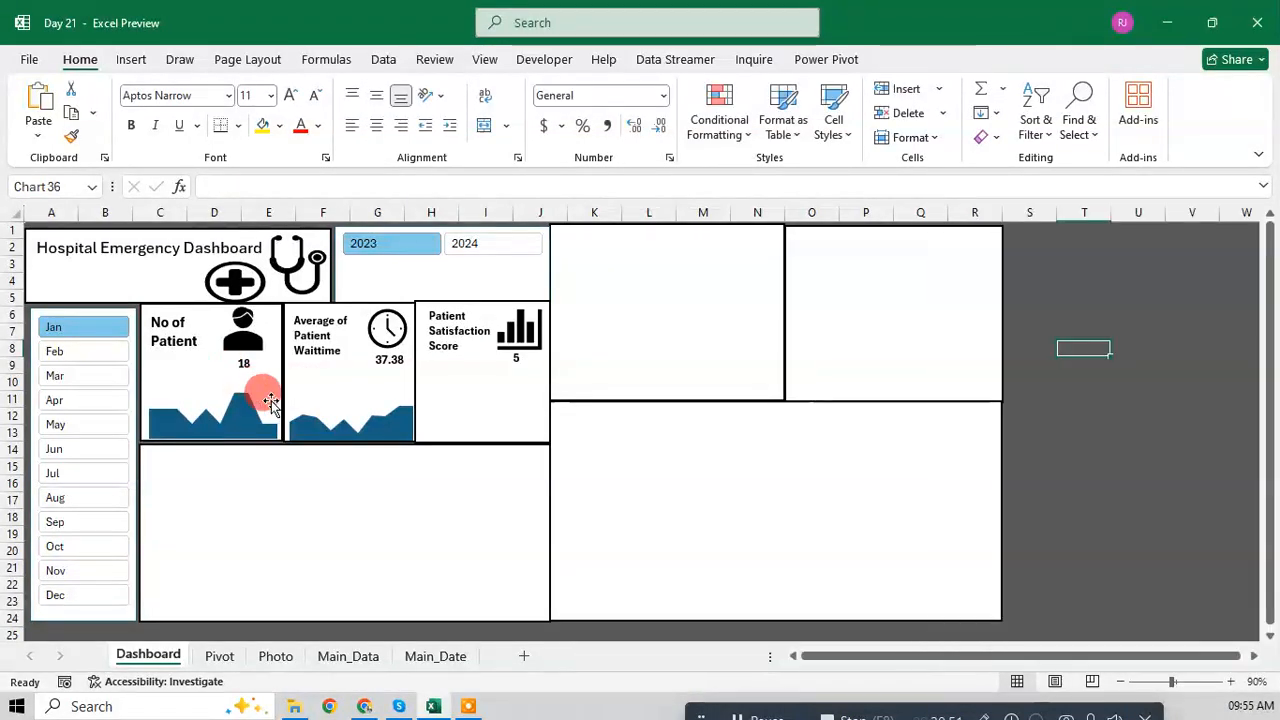
pyautogui.click(1008, 418)
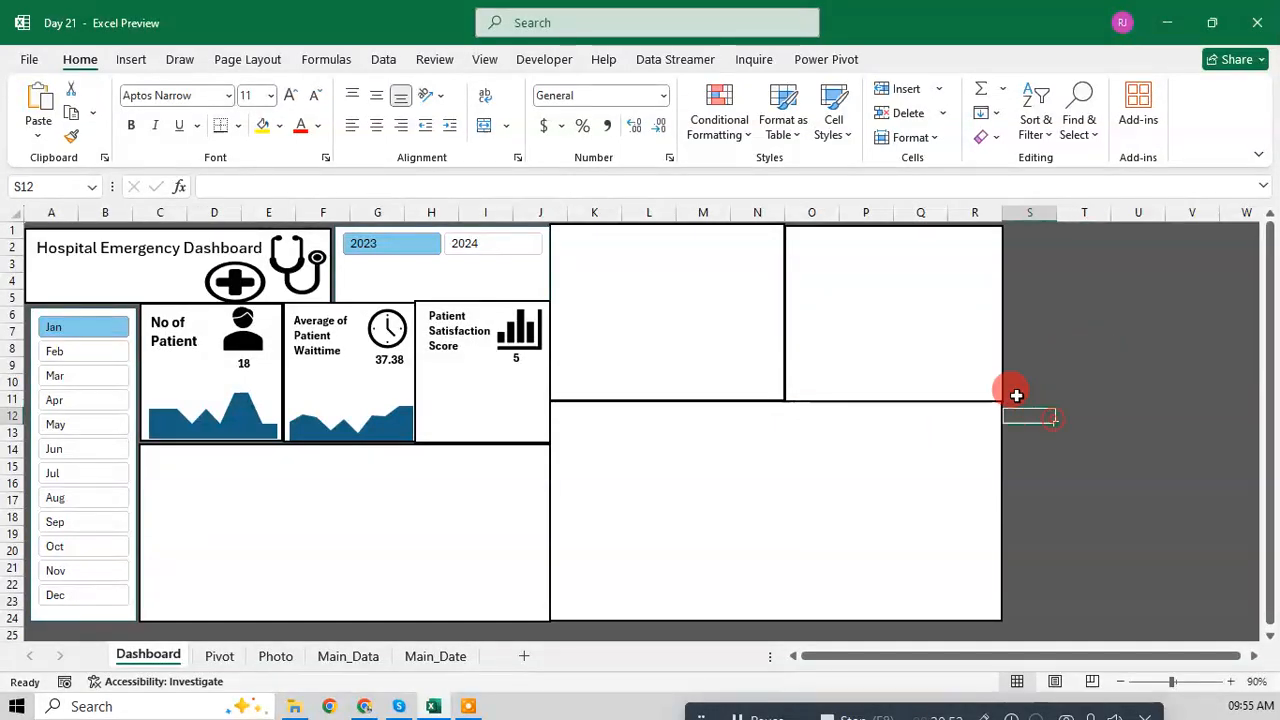
# Step: Set the background rectangle of the Average of Patient Waittime card to no fill
pyautogui.click(380, 315)
pyautogui.click(339, 296)
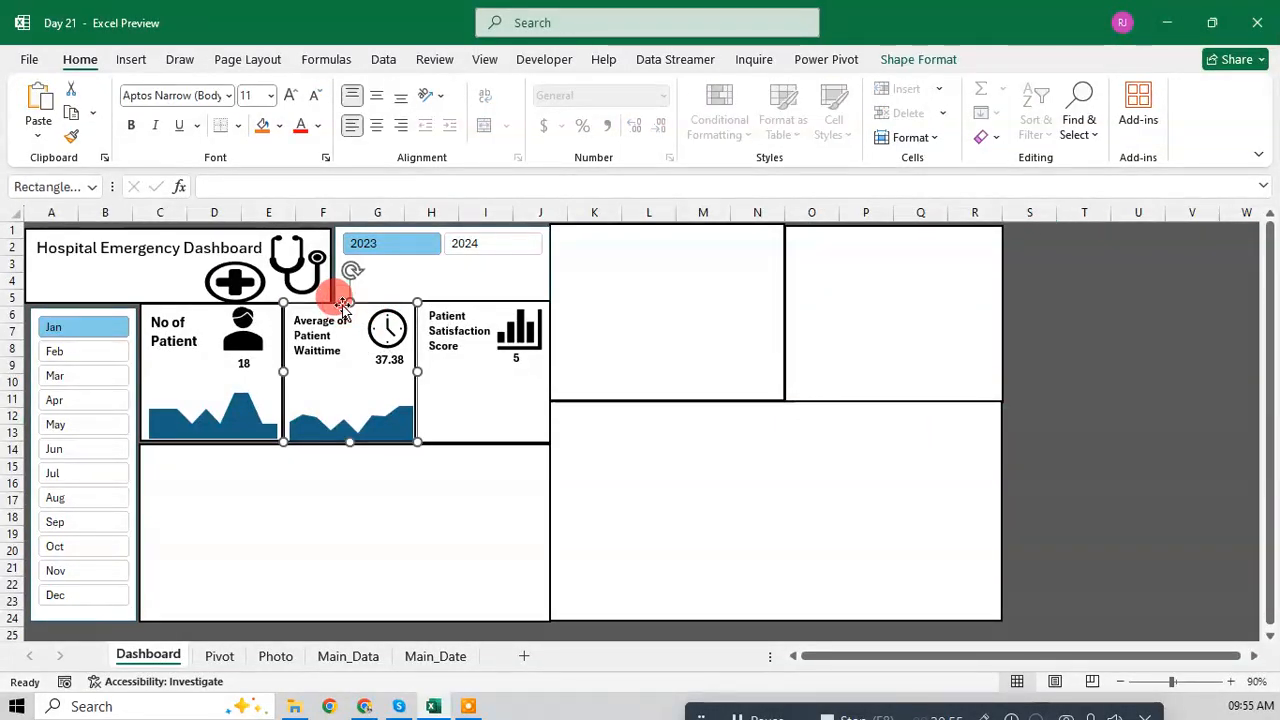
pyautogui.rightClick(340, 300)
pyautogui.click(400, 672)
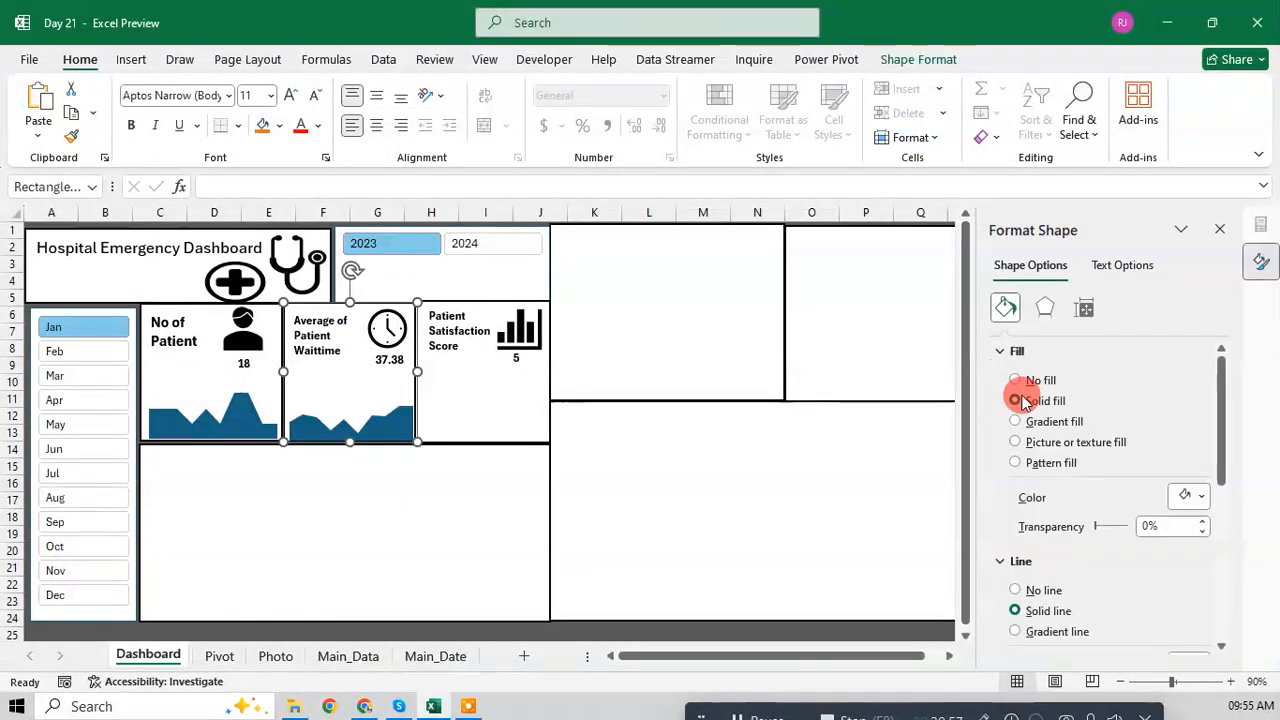
pyautogui.click(1026, 379)
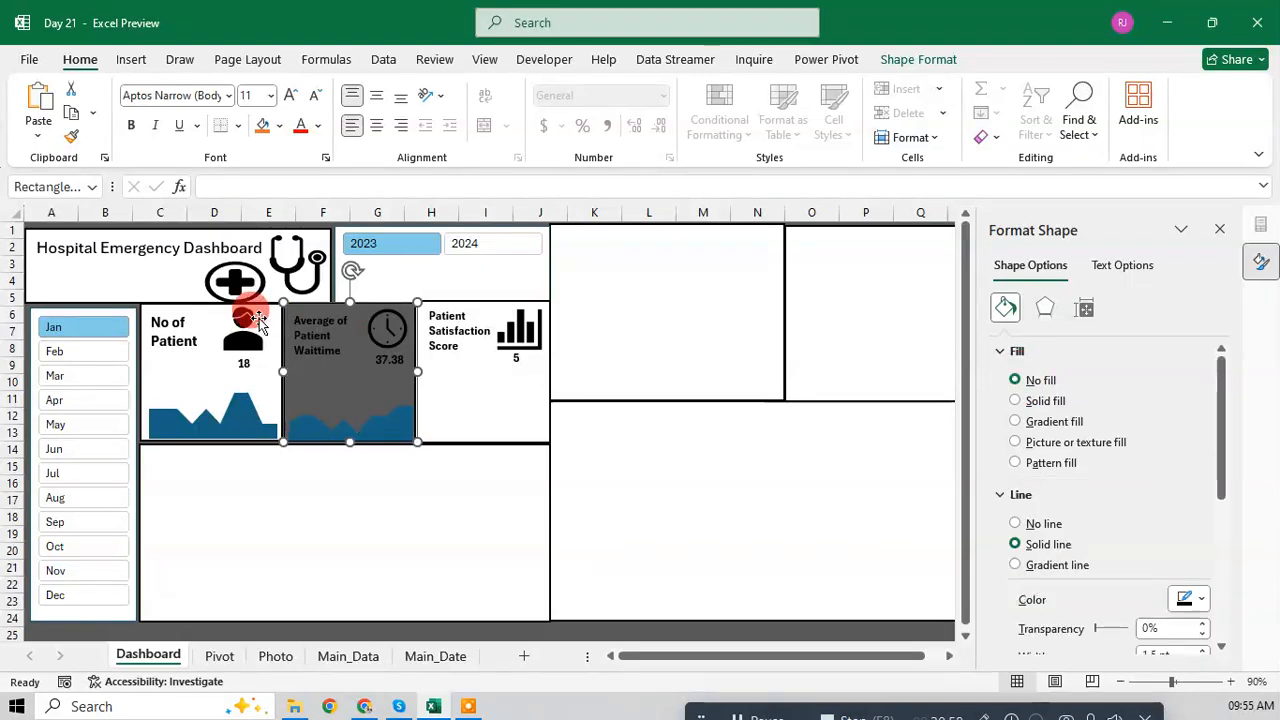
# Step: Undo the no-fill change on the Average of Patient Waittime card's background rectangle and close the shape formatting options
pyautogui.click(203, 309)
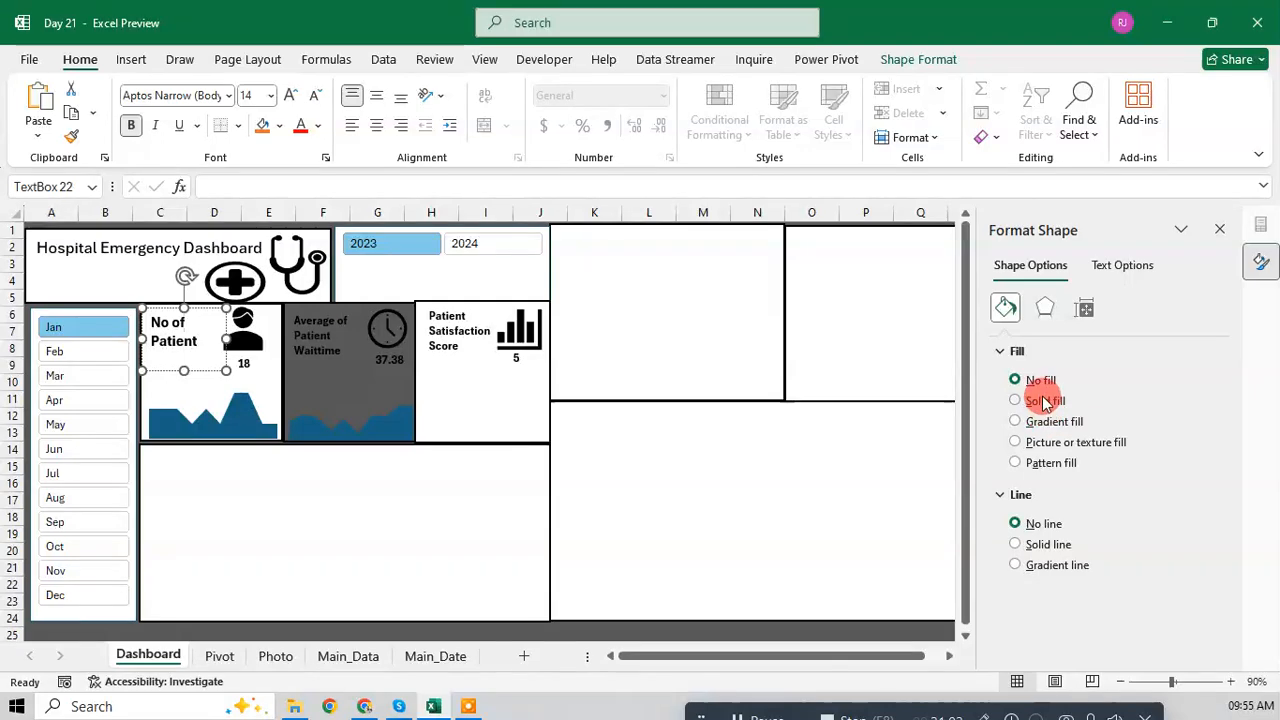
pyautogui.hotkey('ctrl', 'z')
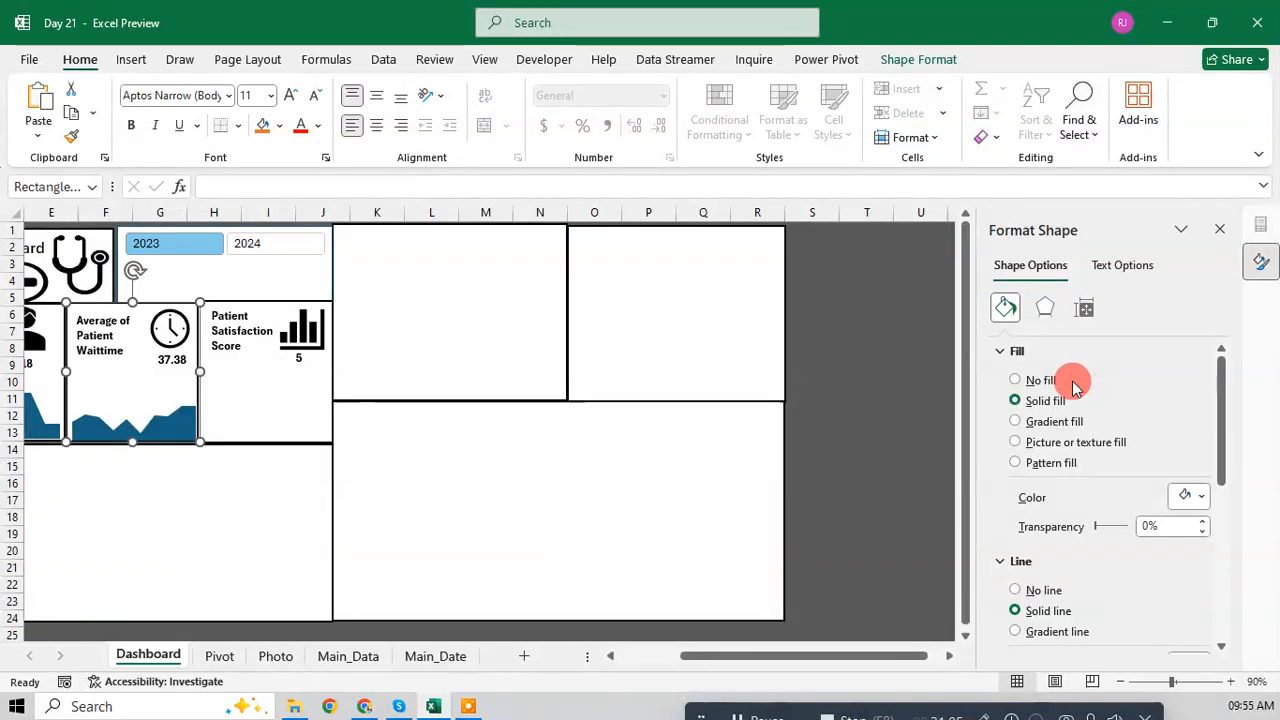
pyautogui.press('Escape')
pyautogui.click(1220, 232)
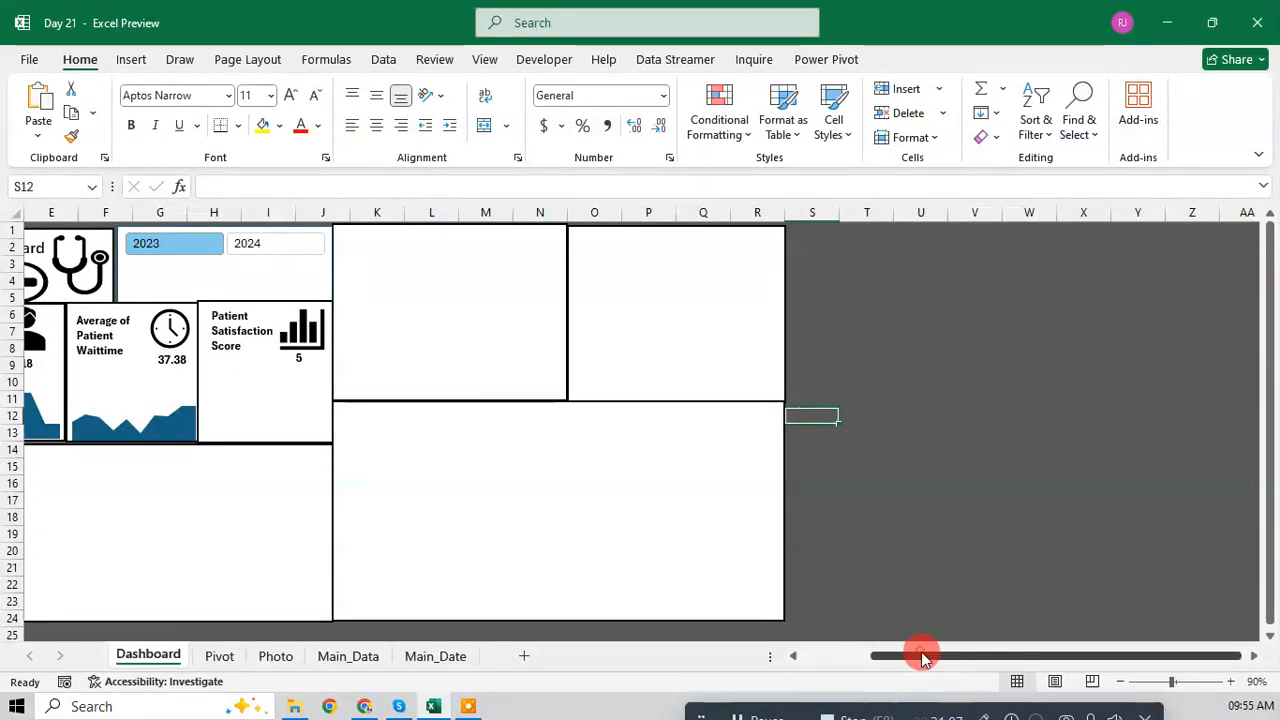
pyautogui.moveTo(923, 658); pyautogui.dragTo(766, 650)
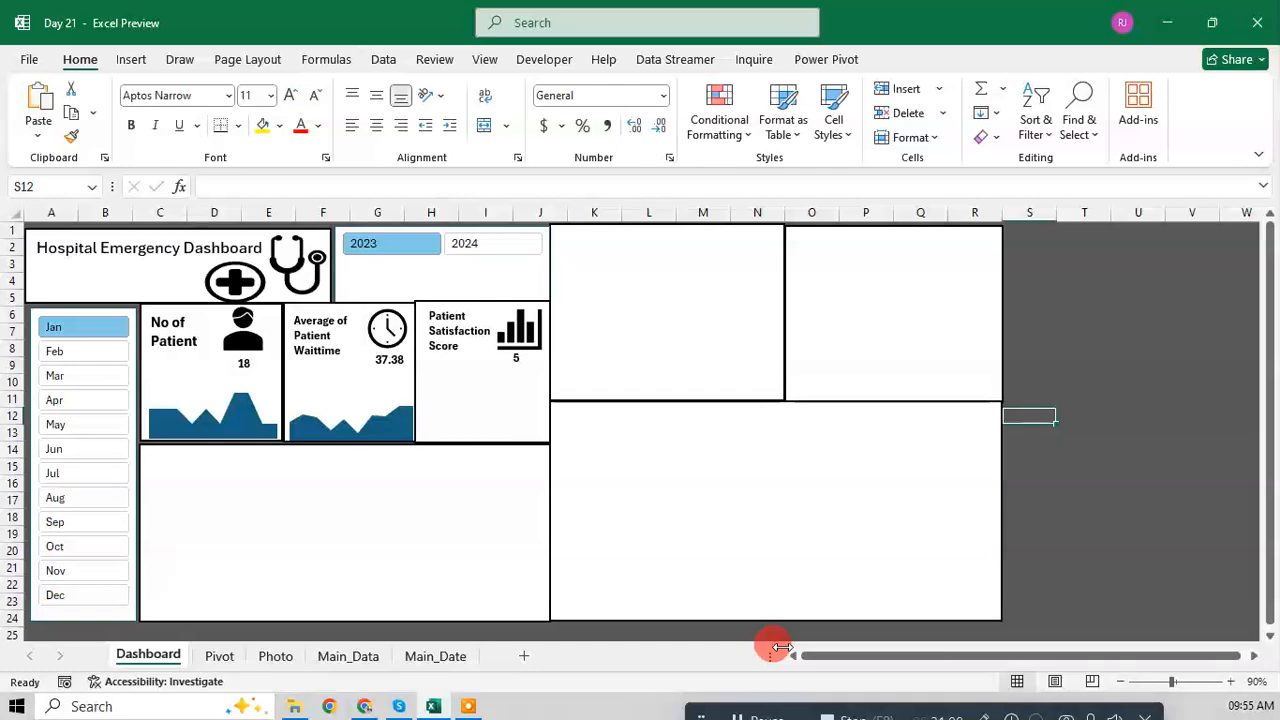
# Step: Widen the No of Patient card's background rectangle slightly on both sides so it meets the month slicer and the wait time card
pyautogui.click(275, 385)
pyautogui.click(283, 338)
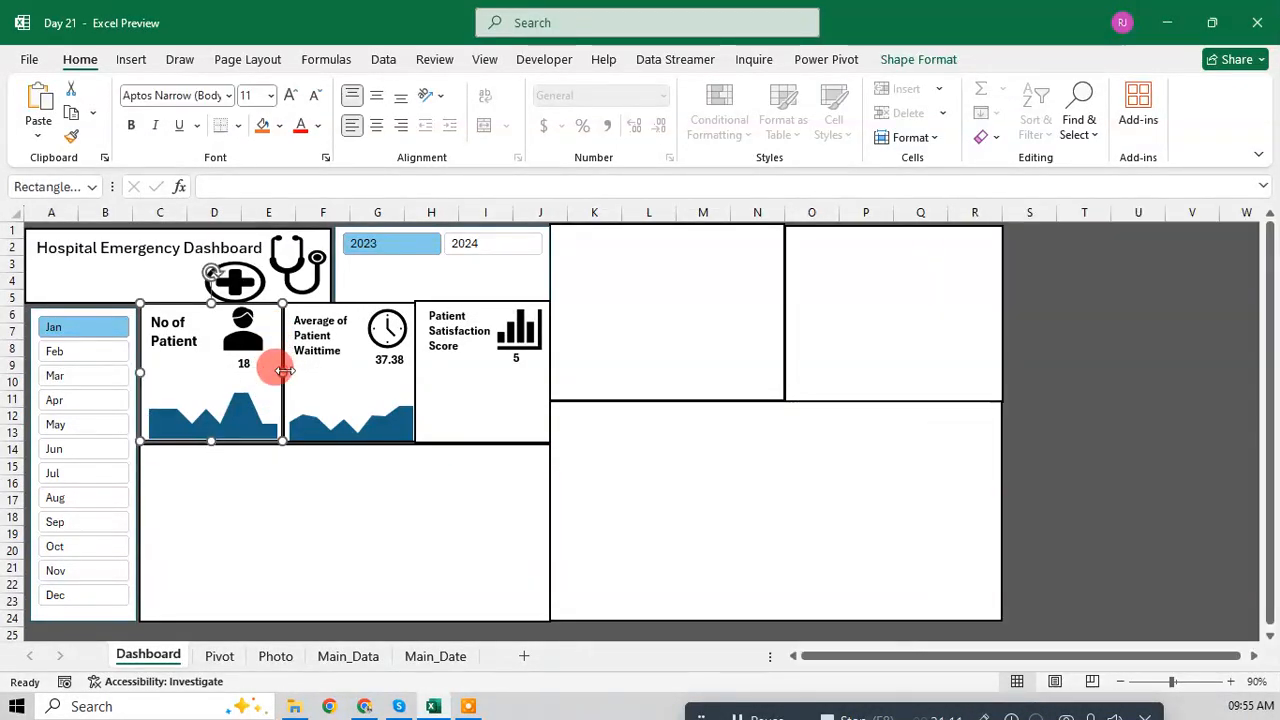
pyautogui.moveTo(285, 370); pyautogui.dragTo(287, 370)
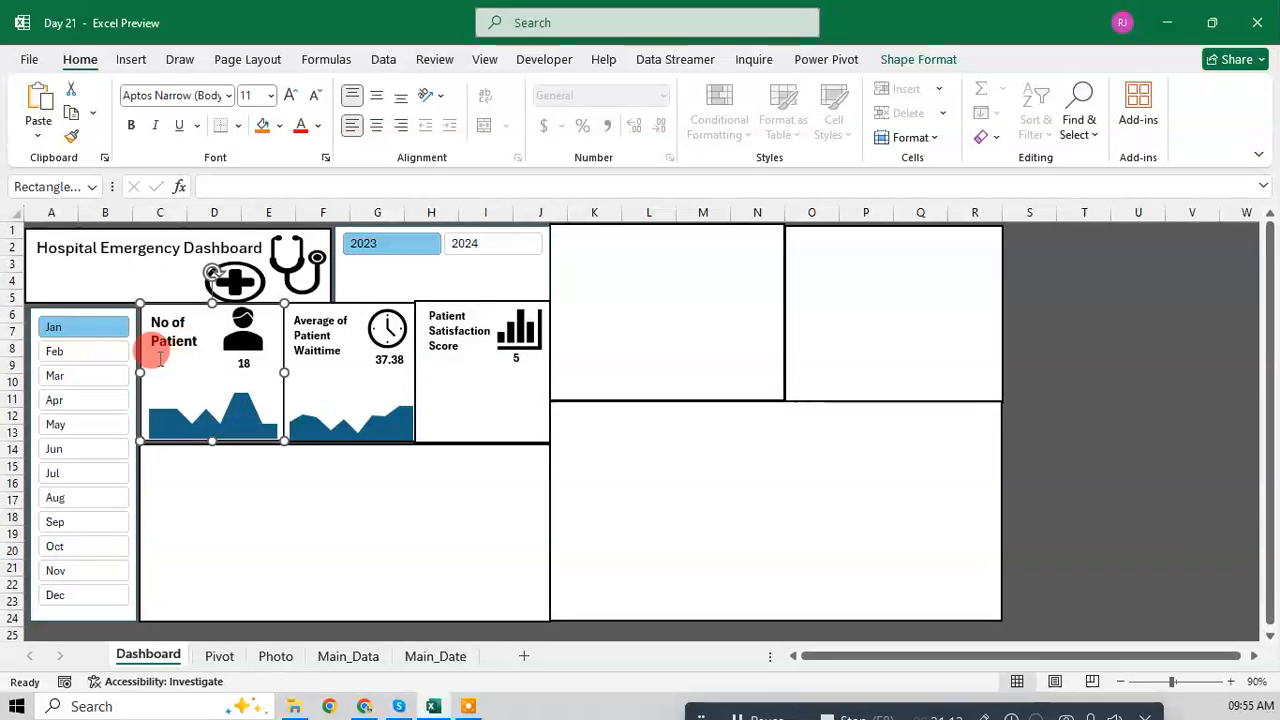
pyautogui.moveTo(138, 368)
pyautogui.mouseDown()
pyautogui.moveTo(120, 354)
pyautogui.moveTo(126, 363)
pyautogui.mouseUp()
pyautogui.press('Escape')
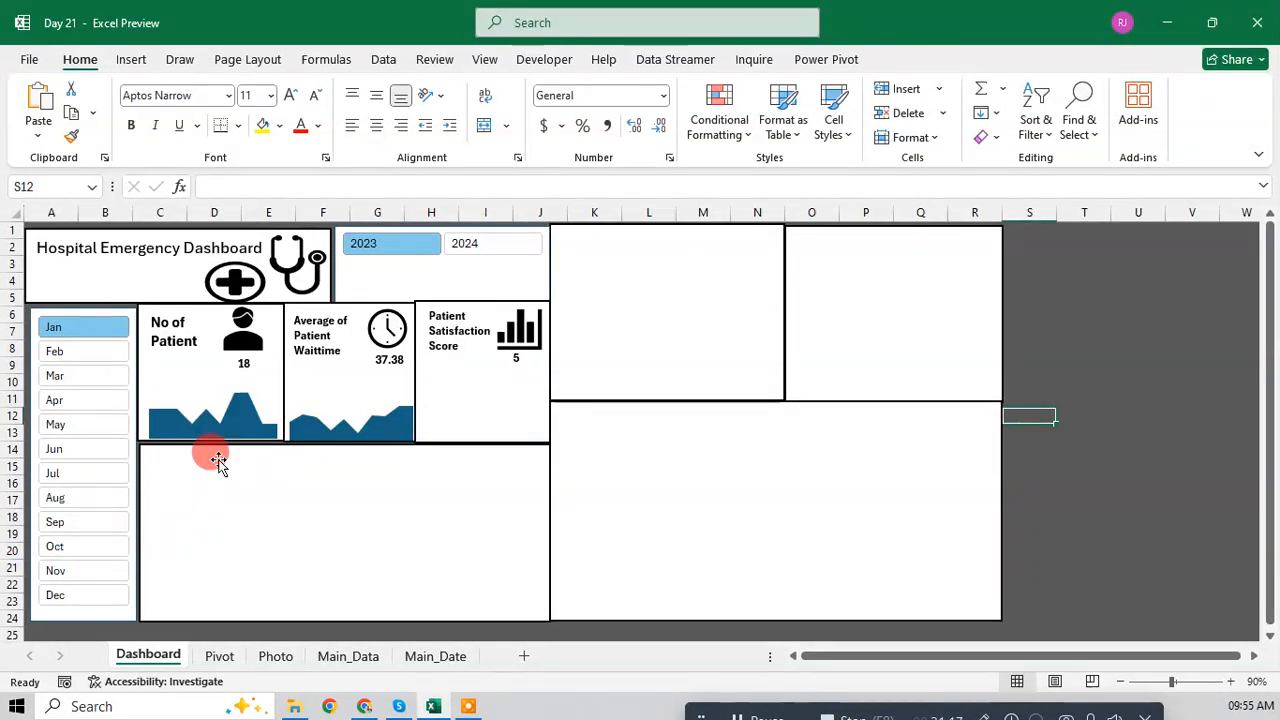
# Step: Copy the daily Average of Patient Waittime pivot table on the Pivot sheet and paste it at cell L11
pyautogui.click(479, 393)
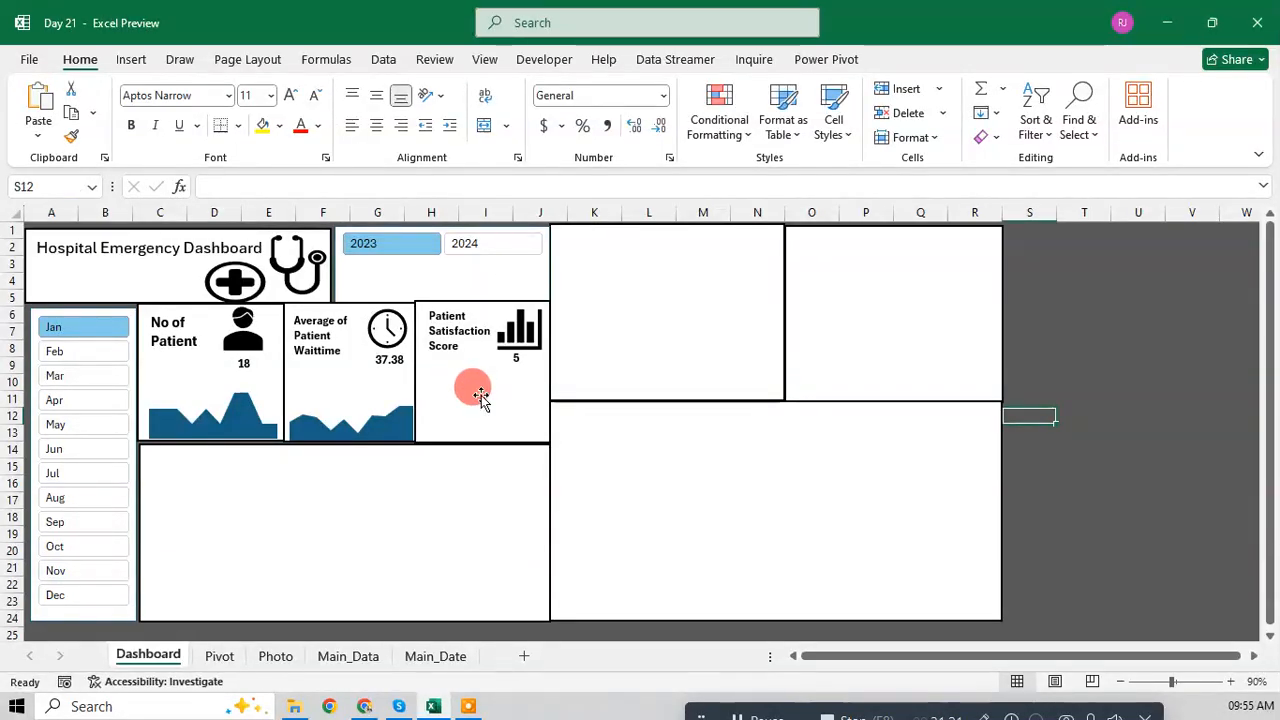
pyautogui.click(228, 656)
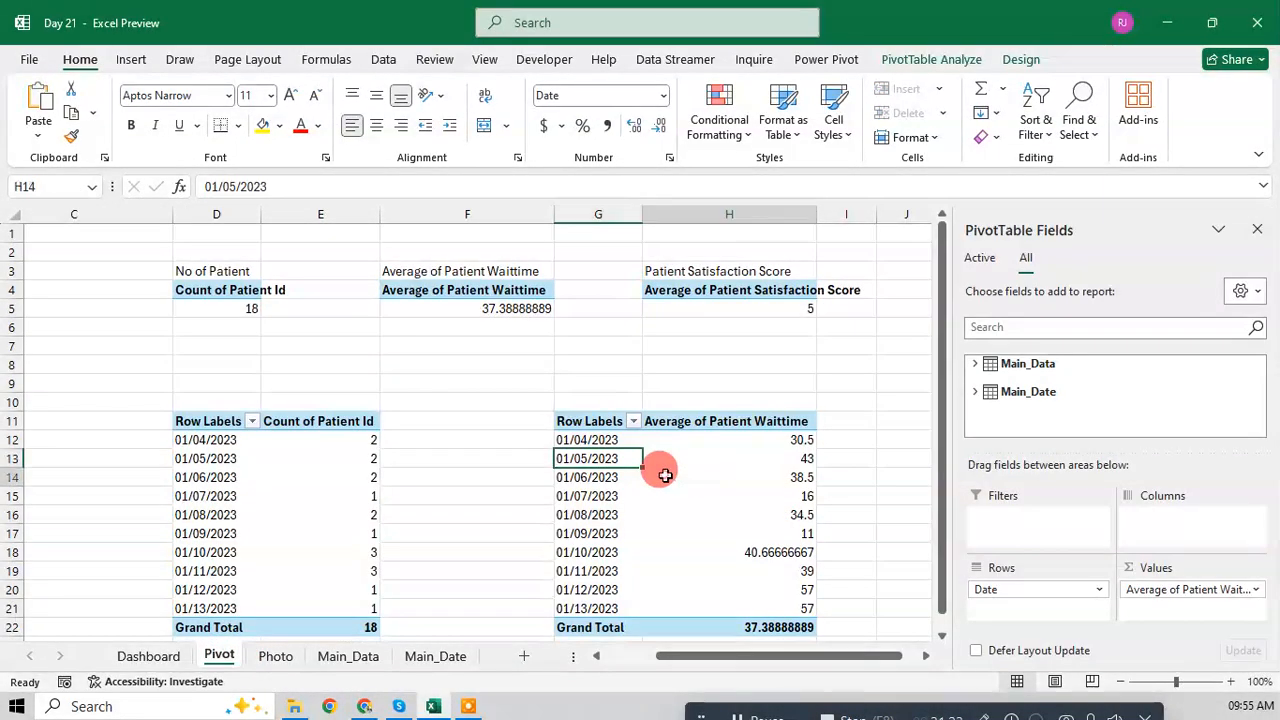
pyautogui.click(665, 476)
pyautogui.hotkey('ctrl', 'a')
pyautogui.hotkey('ctrl', 'c')
pyautogui.click(926, 657)
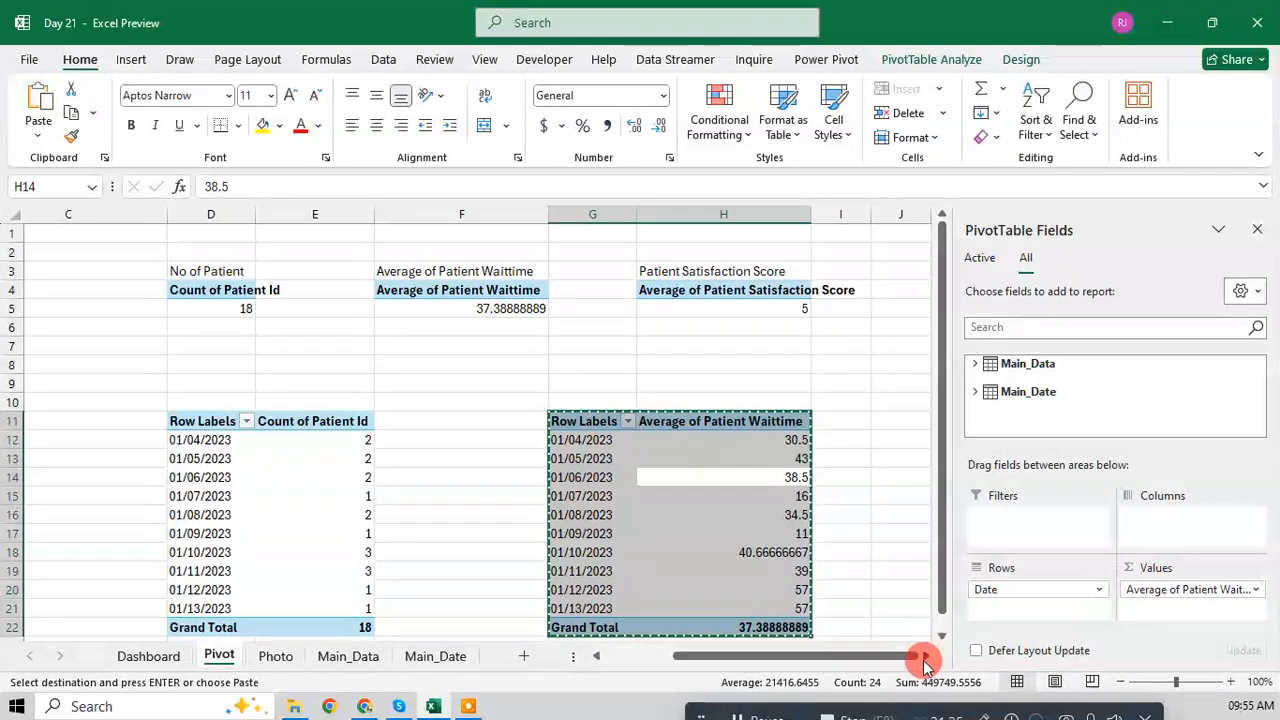
pyautogui.click(926, 658)
pyautogui.click(926, 657)
pyautogui.click(923, 657)
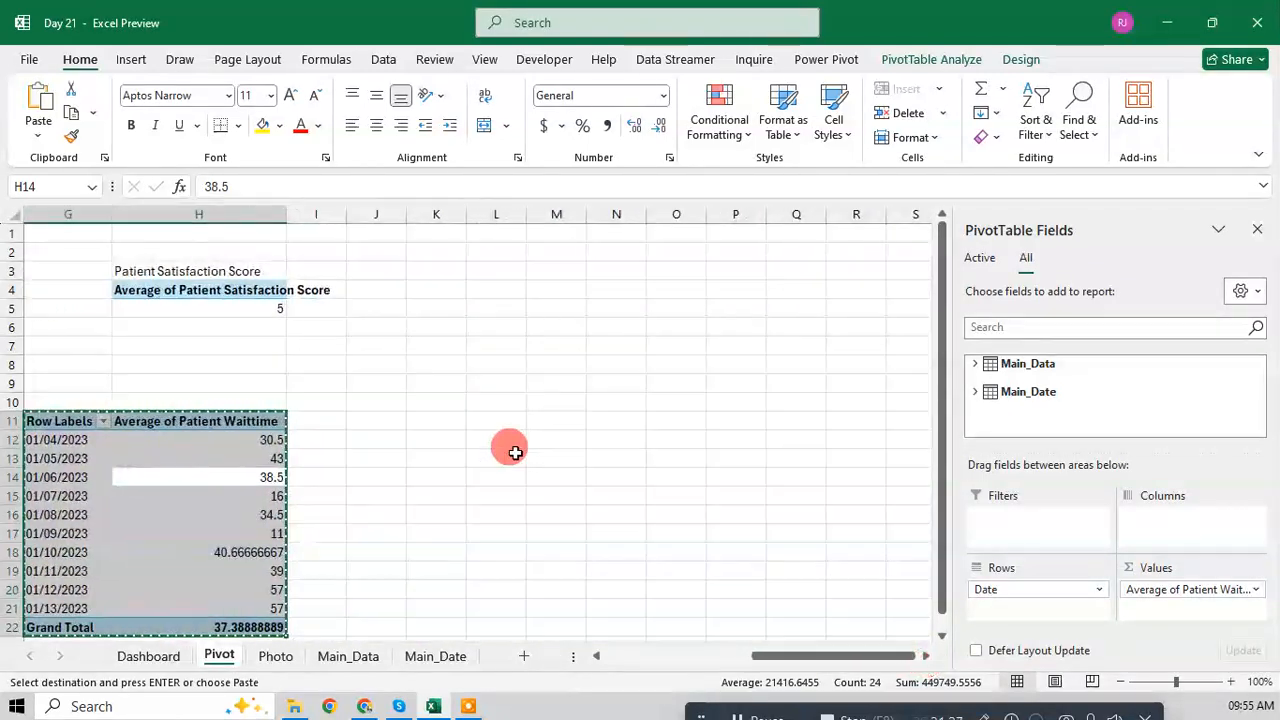
pyautogui.click(455, 421)
pyautogui.click(501, 421)
pyautogui.hotkey('ctrl', 'v')
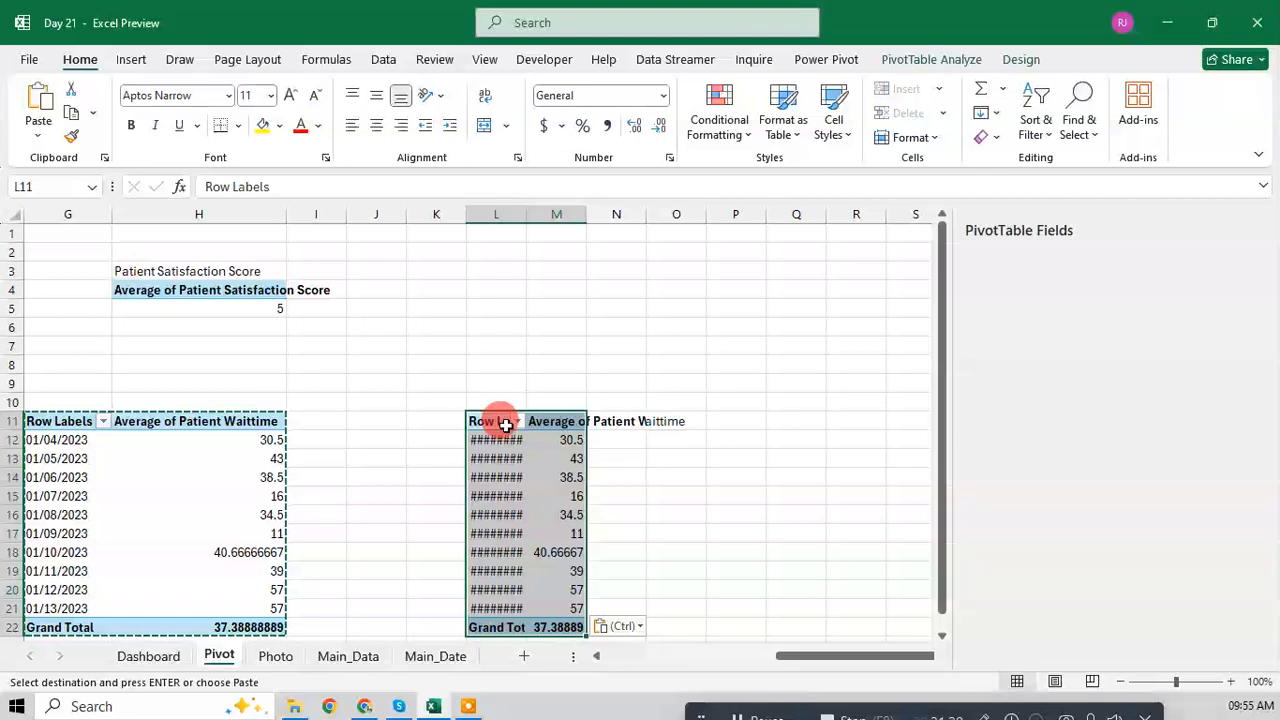
# Step: Fit columns L and M to their contents and replace the pasted pivot table's wait time value with Sum of Patient Satisfaction Score
pyautogui.doubleClick(526, 214)
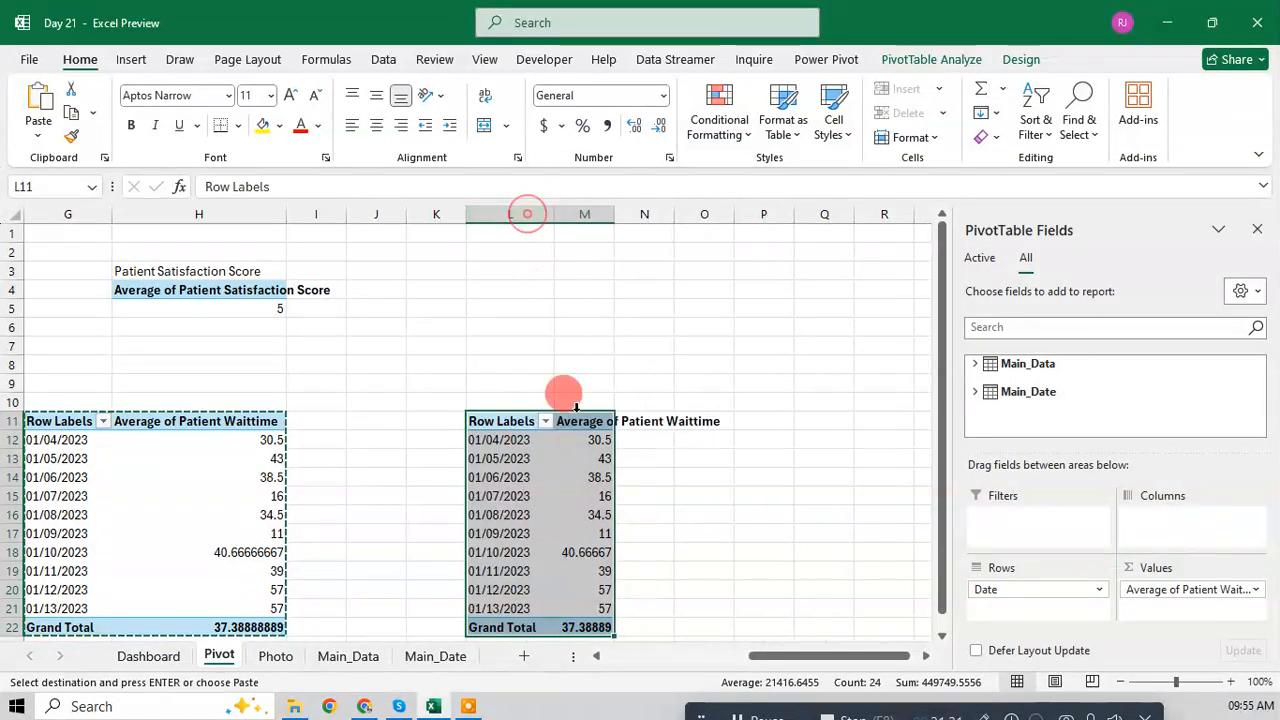
pyautogui.doubleClick(614, 214)
pyautogui.moveTo(1171, 592); pyautogui.dragTo(980, 362)
pyautogui.click(978, 363)
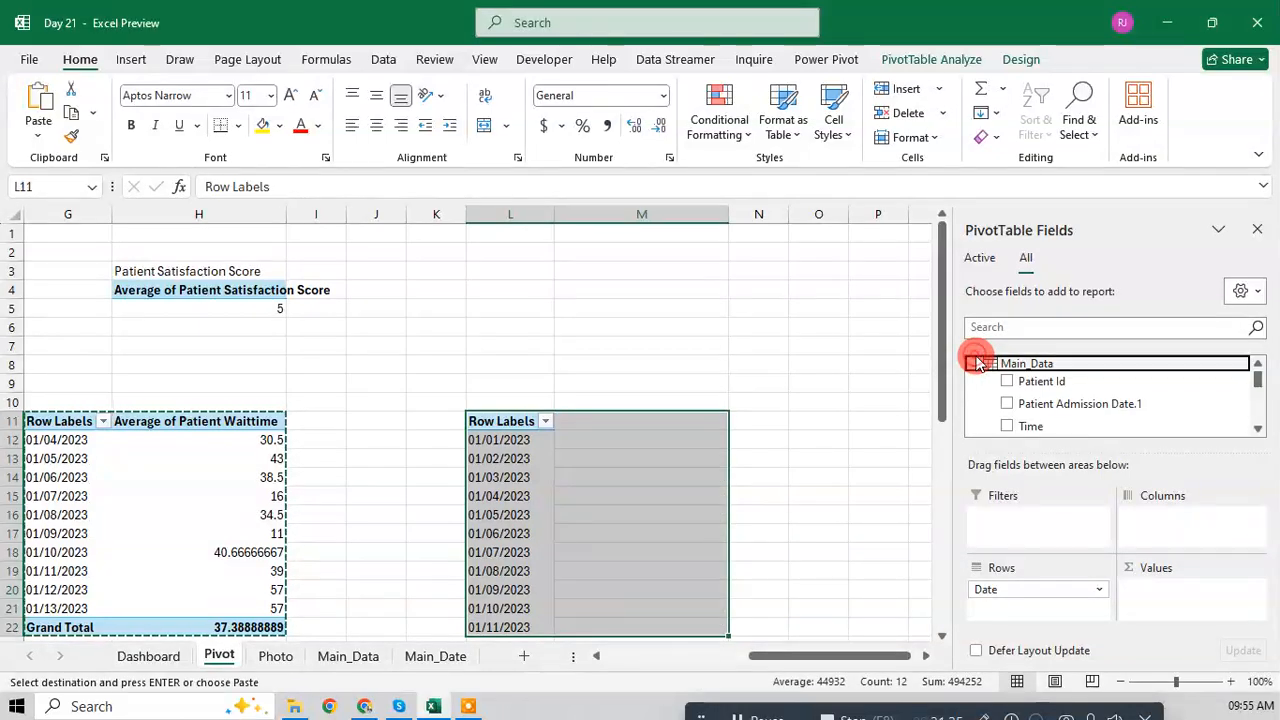
pyautogui.scroll(-5, 1043, 408)
pyautogui.moveTo(1085, 366); pyautogui.dragTo(1185, 590)
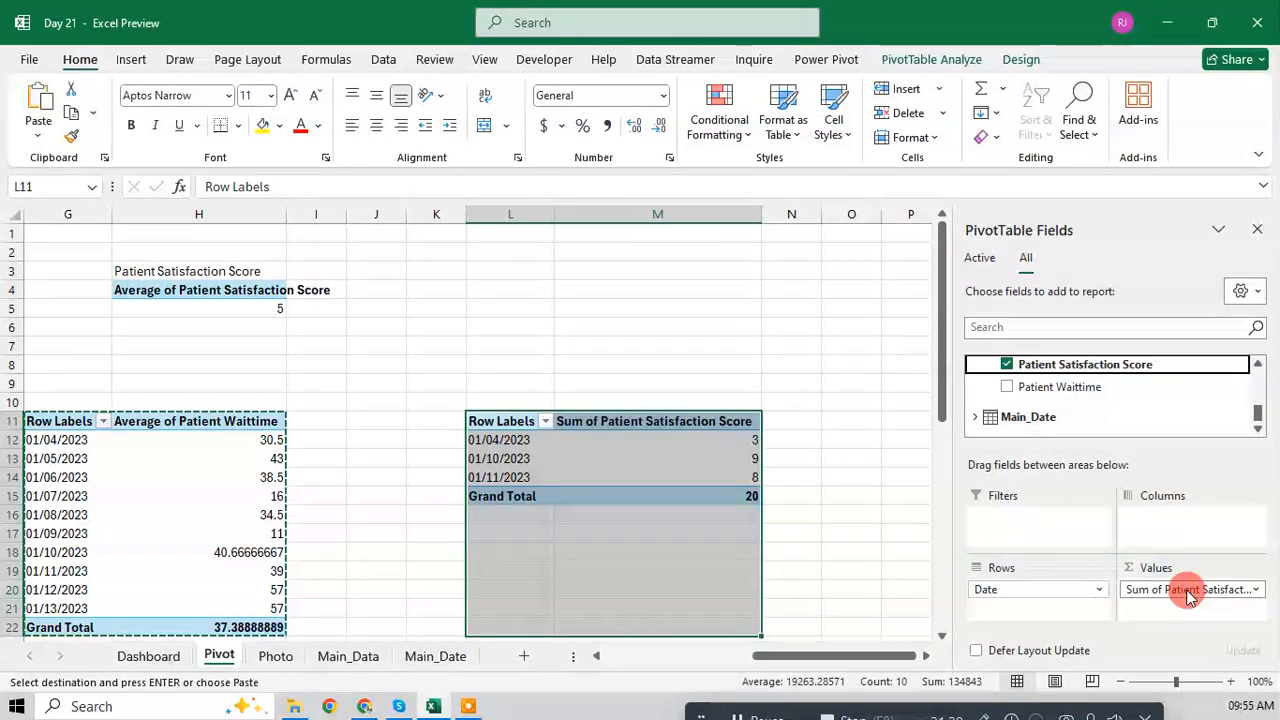
pyautogui.click(620, 474)
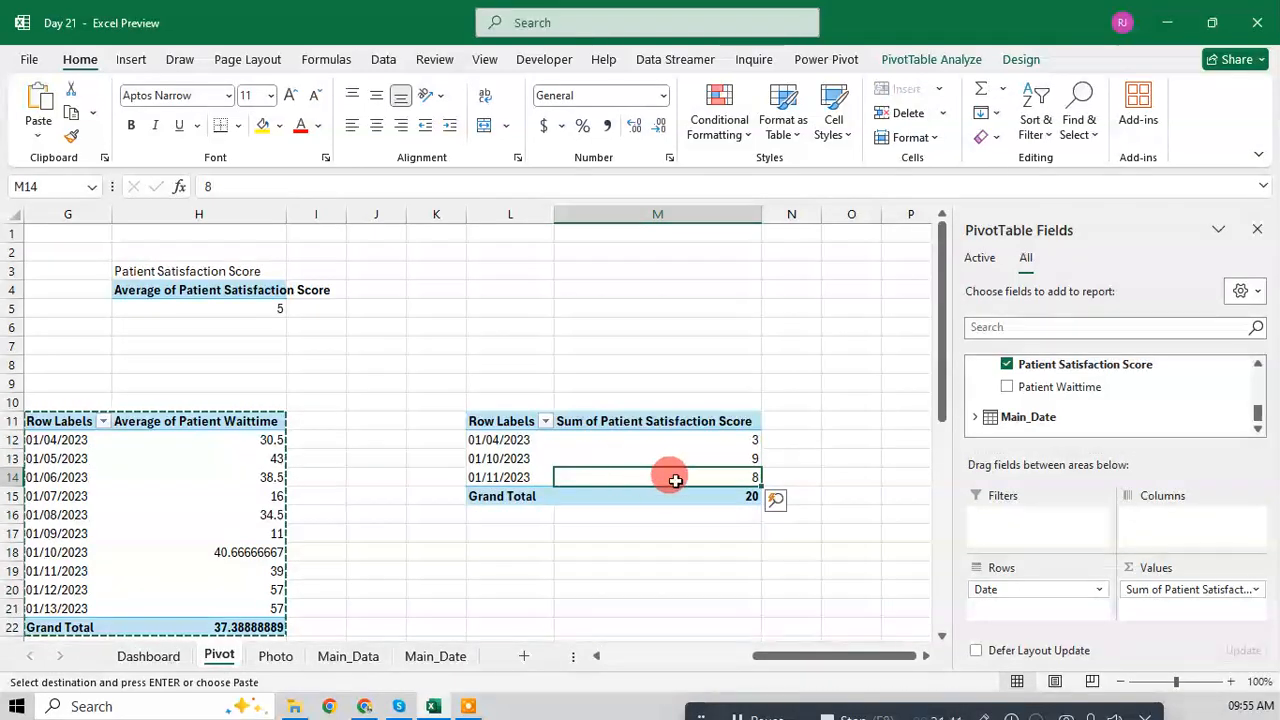
pyautogui.rightClick(590, 452)
pyautogui.press('Escape')
pyautogui.press('Escape')
# Step: Look through the available chart types, including column, pie, waterfall and 2-D area, for the daily Patient Satisfaction Score pivot table
pyautogui.click(146, 64)
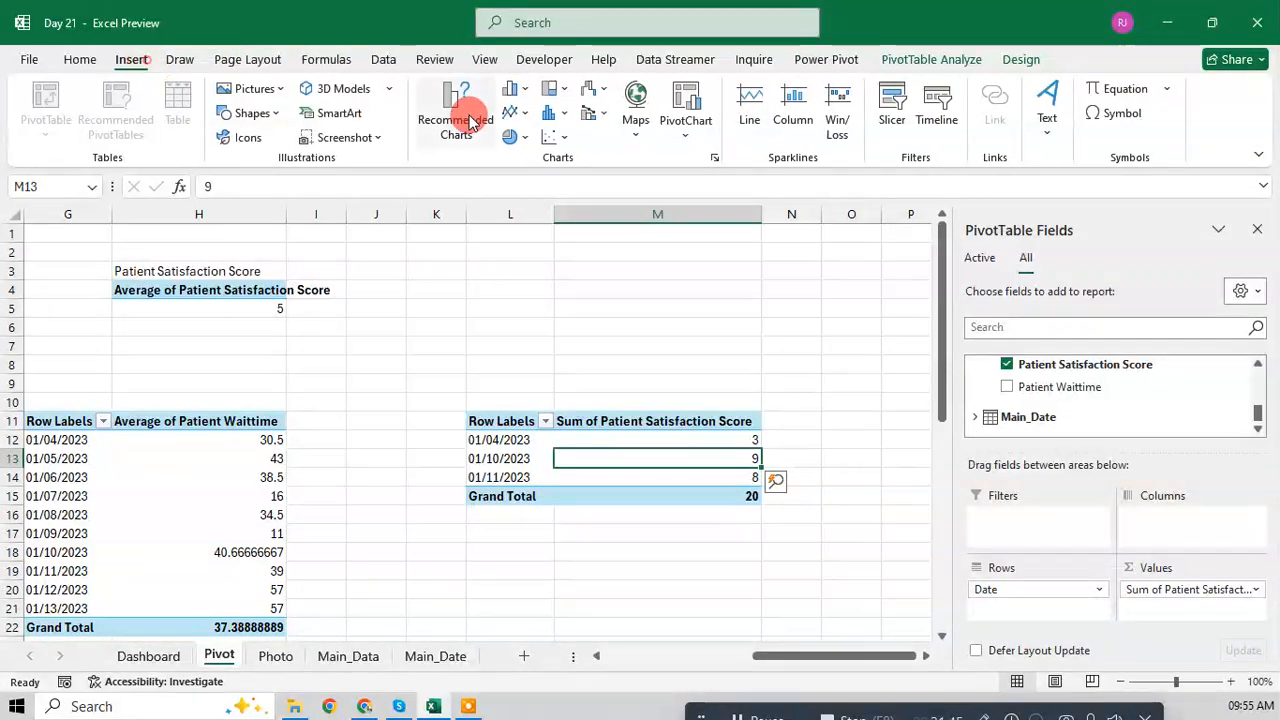
pyautogui.click(524, 92)
pyautogui.click(566, 100)
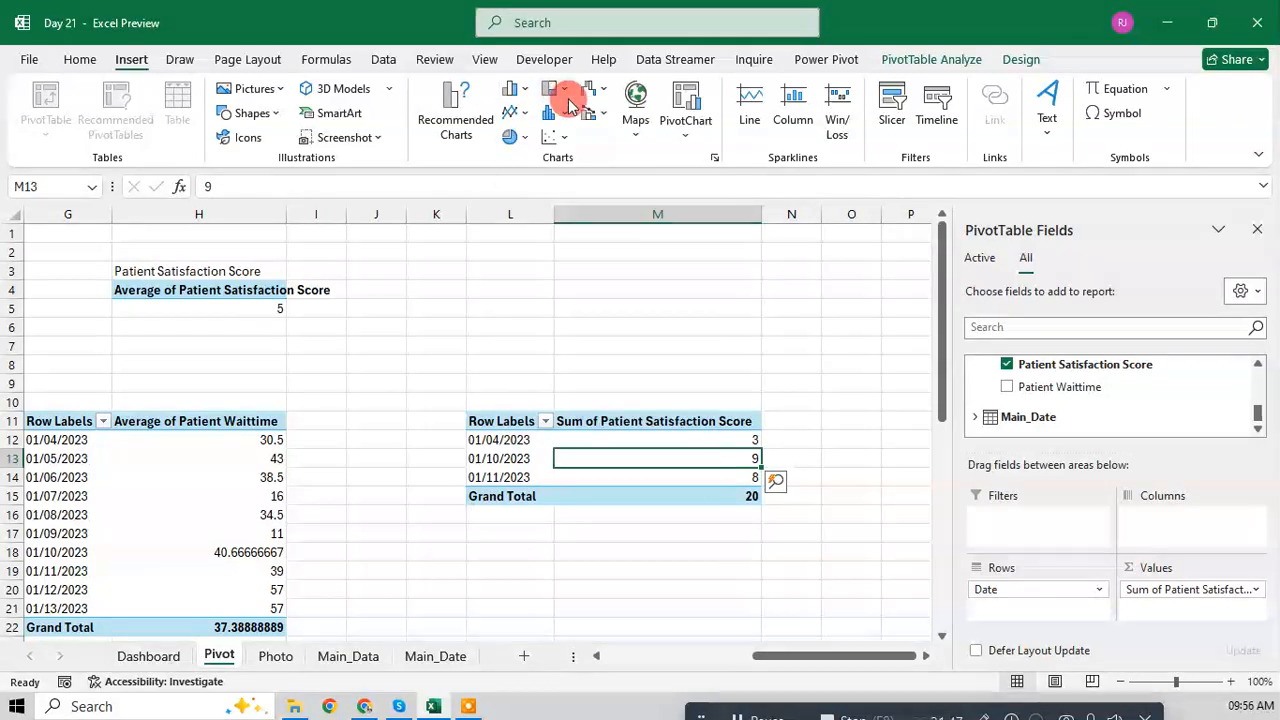
pyautogui.click(566, 100)
pyautogui.click(566, 100)
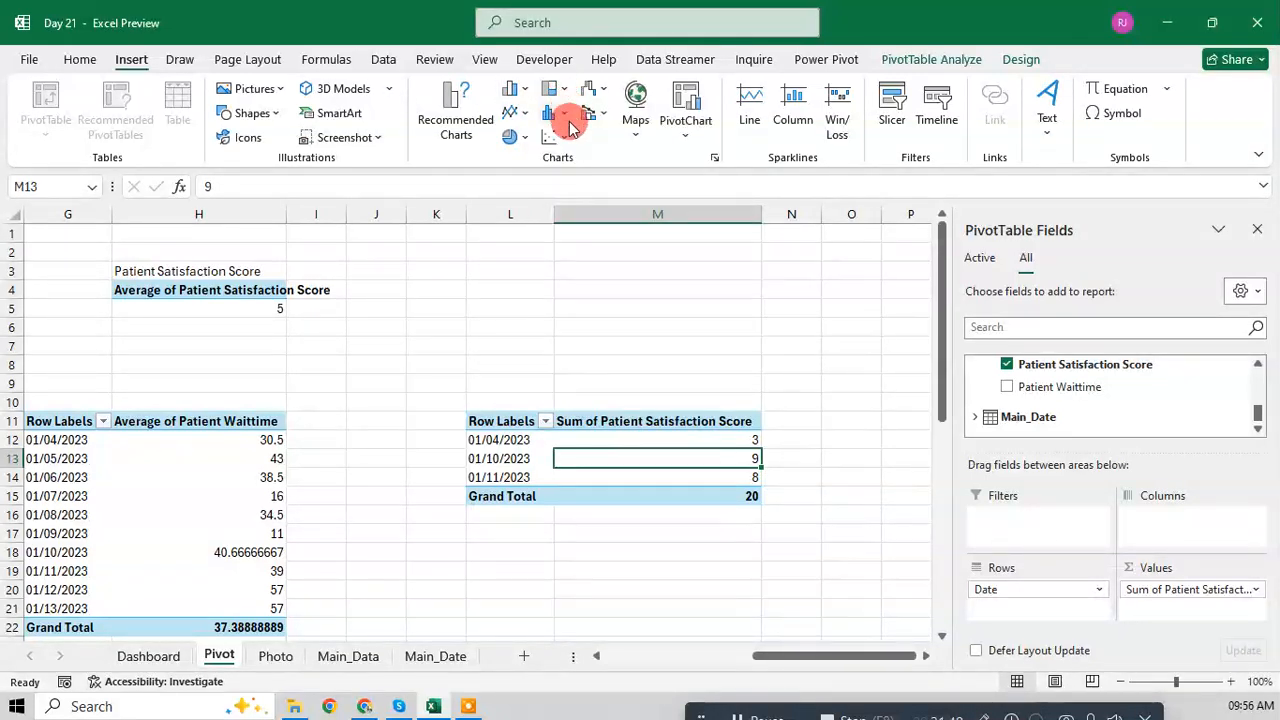
pyautogui.click(566, 116)
pyautogui.click(566, 116)
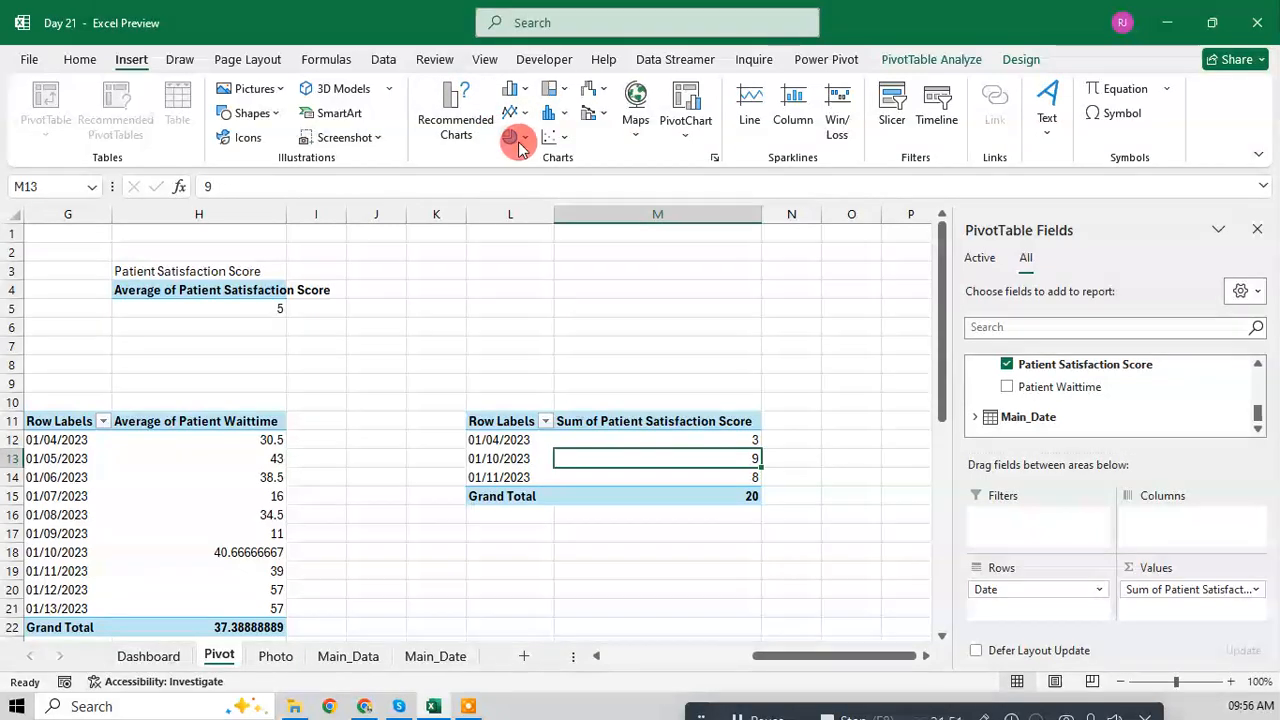
pyautogui.click(515, 137)
pyautogui.click(523, 216)
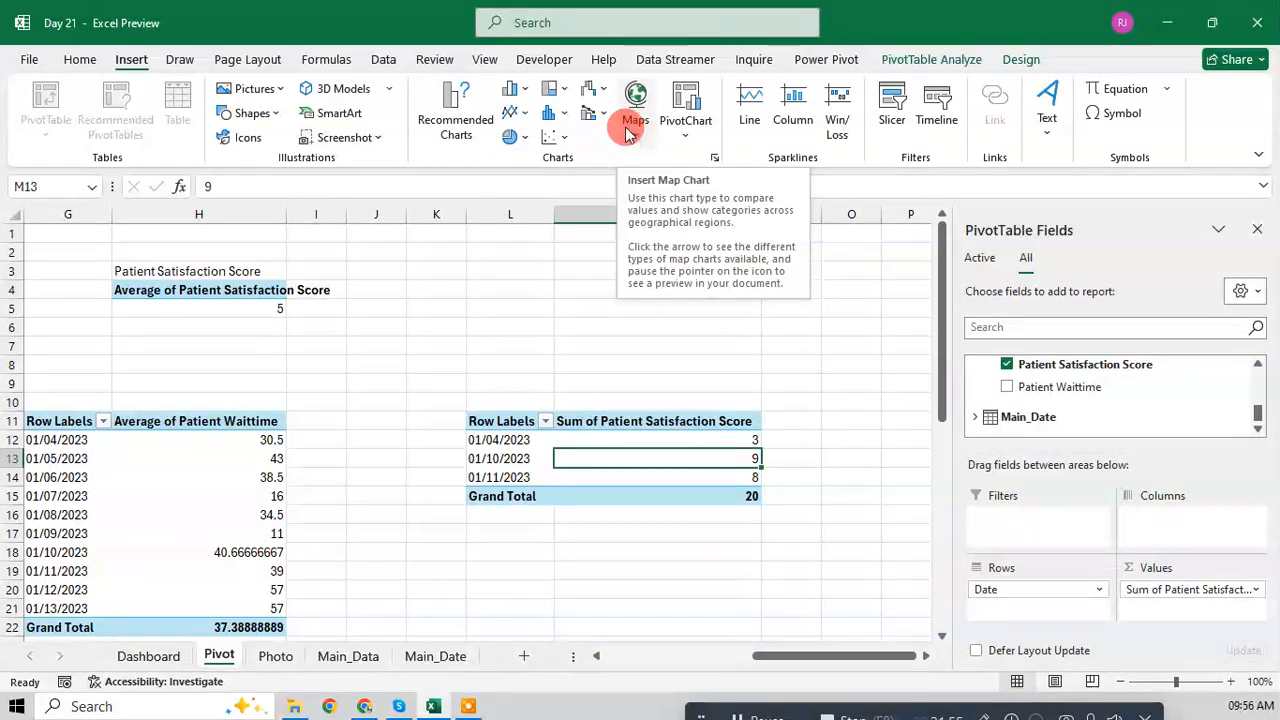
pyautogui.click(604, 116)
pyautogui.click(607, 95)
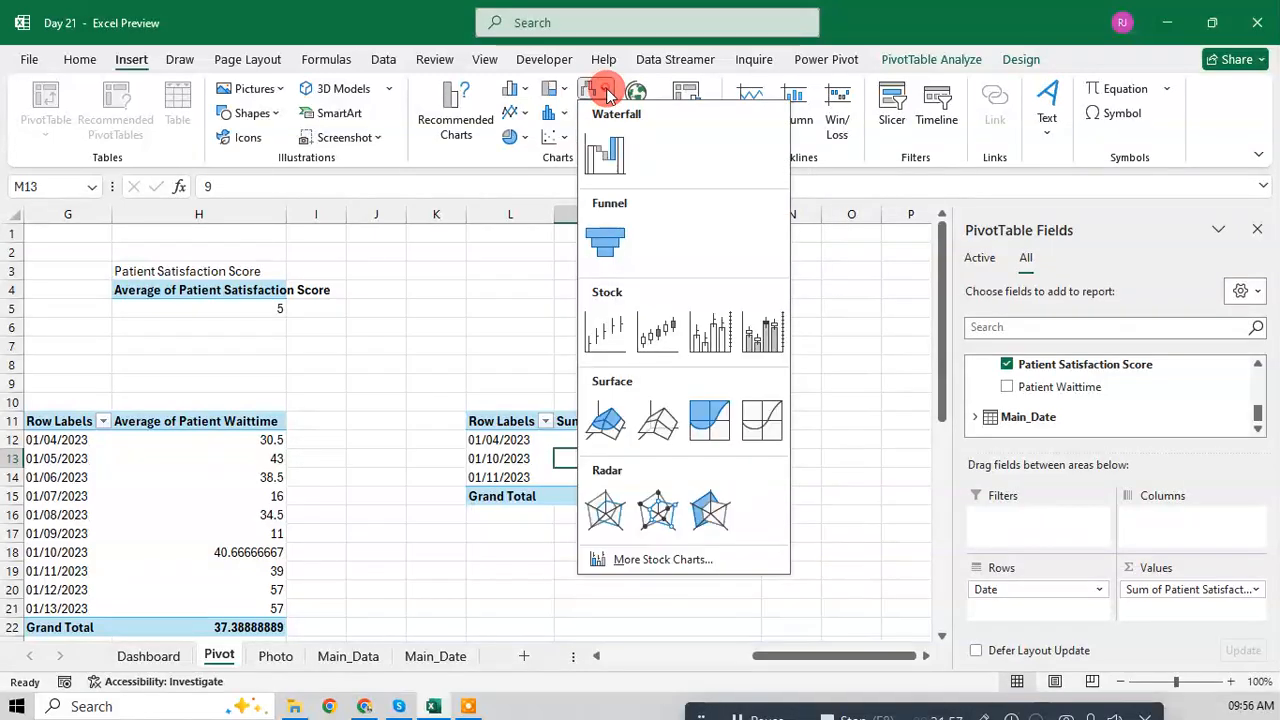
pyautogui.click(536, 96)
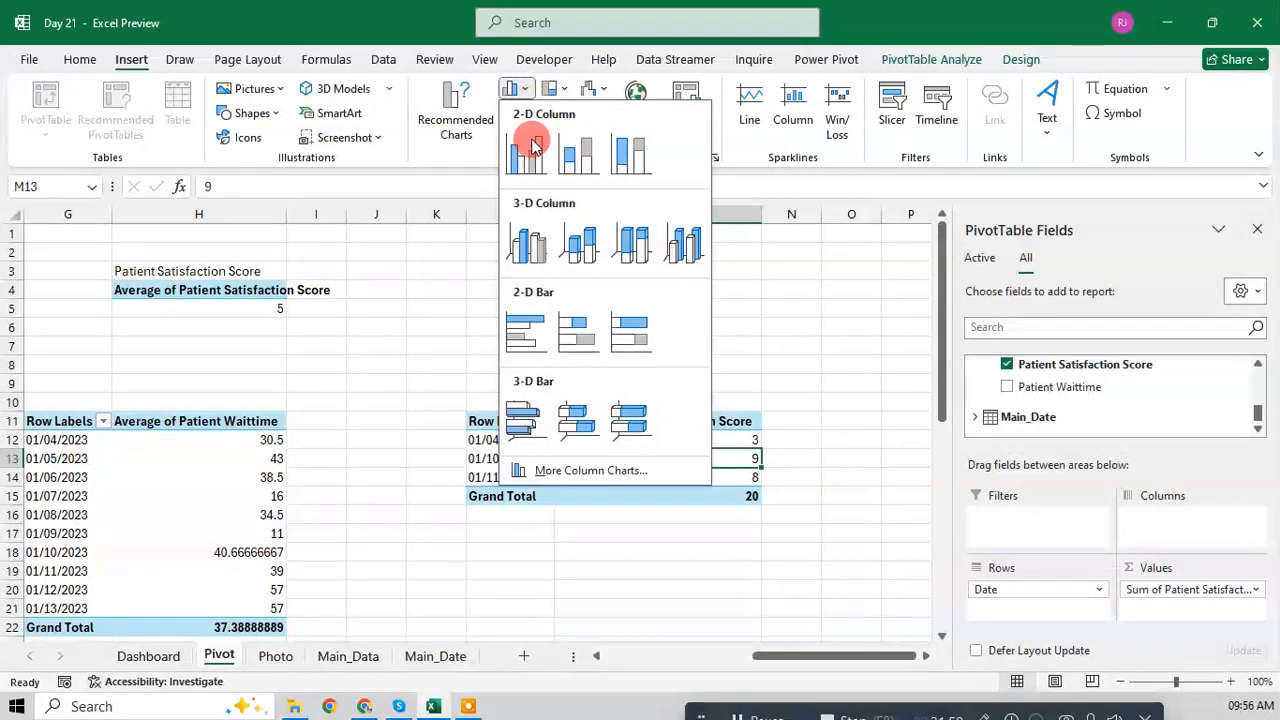
pyautogui.click(476, 141)
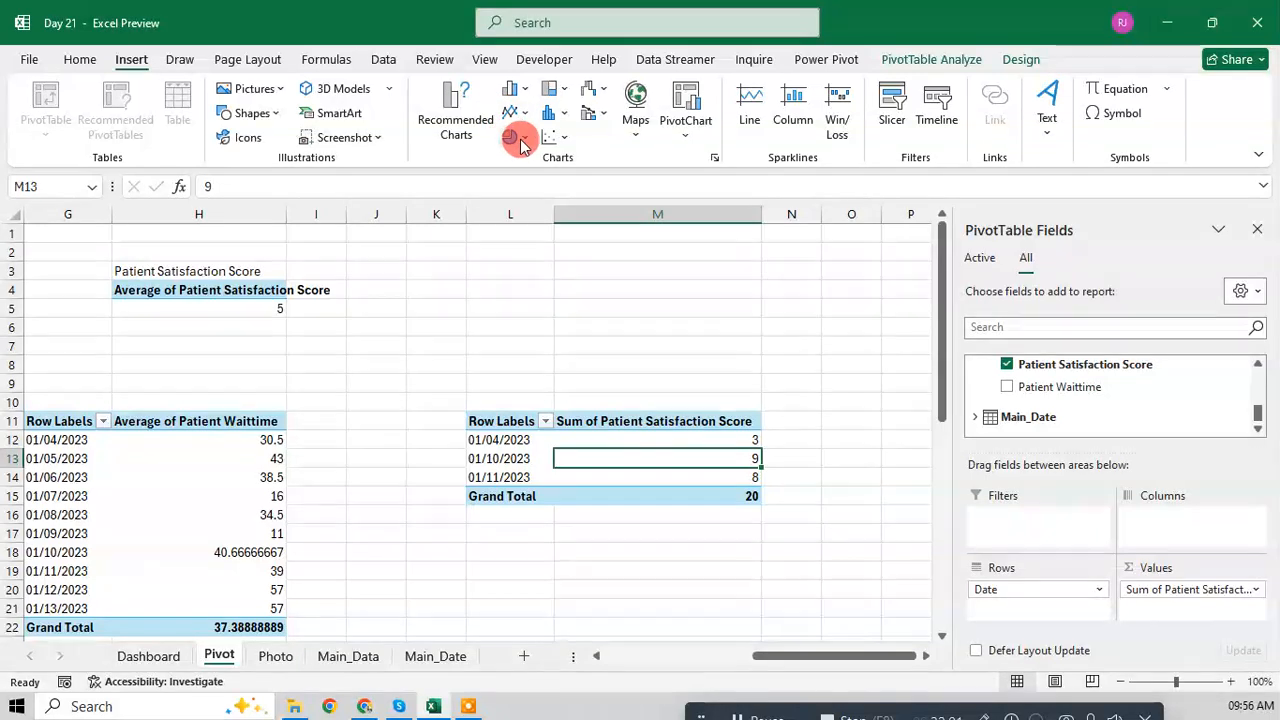
pyautogui.click(522, 140)
pyautogui.click(522, 140)
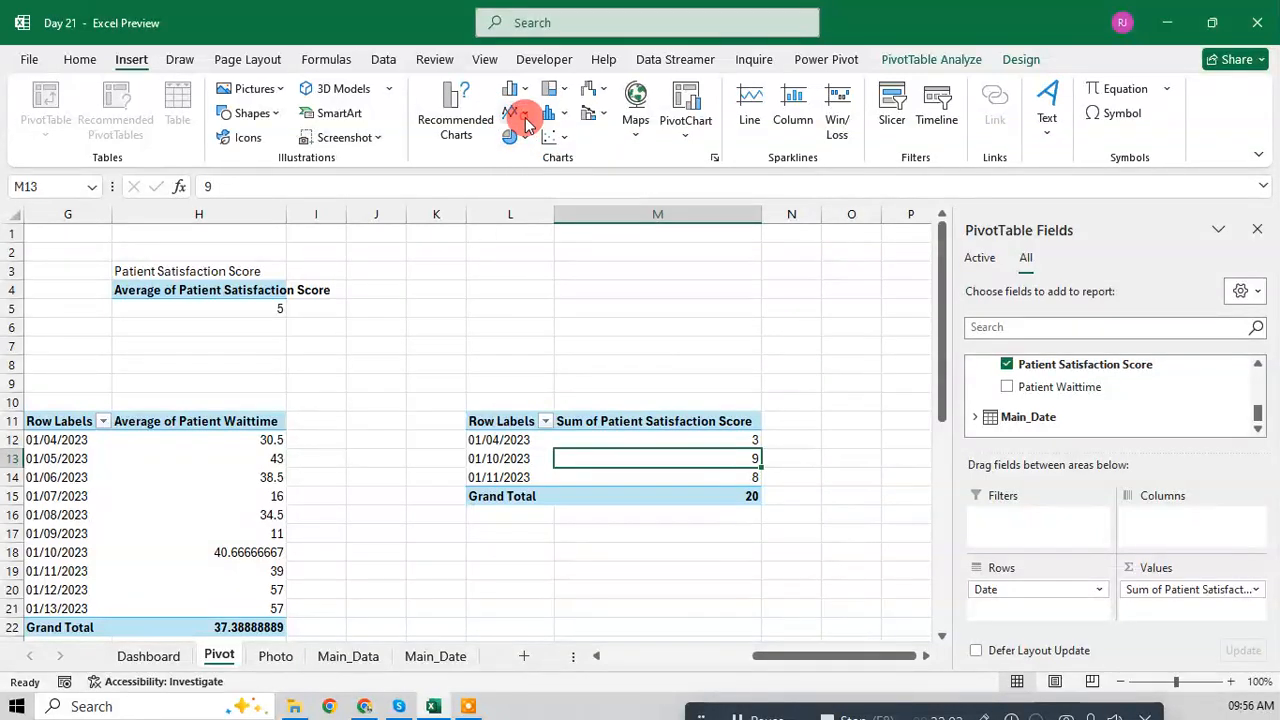
pyautogui.click(524, 116)
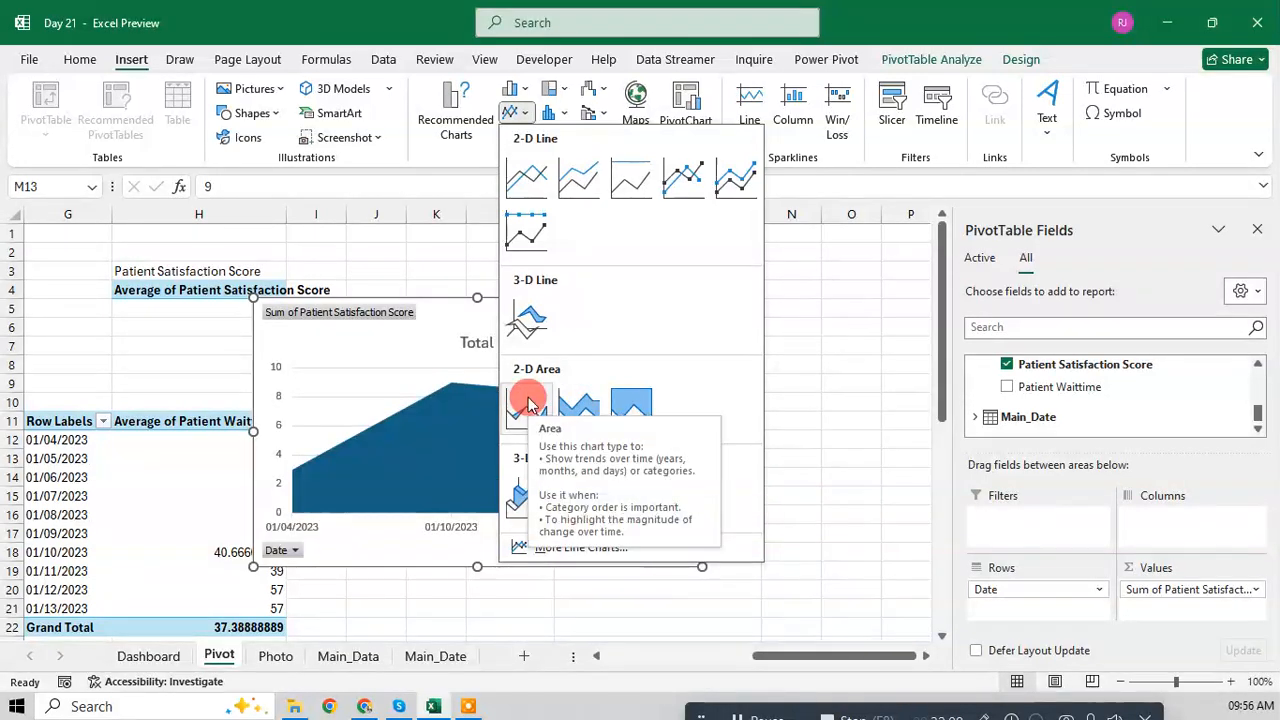
pyautogui.press('Escape')
# Step: Insert an Area PivotChart from the daily Patient Satisfaction Score pivot table
pyautogui.click(686, 126)
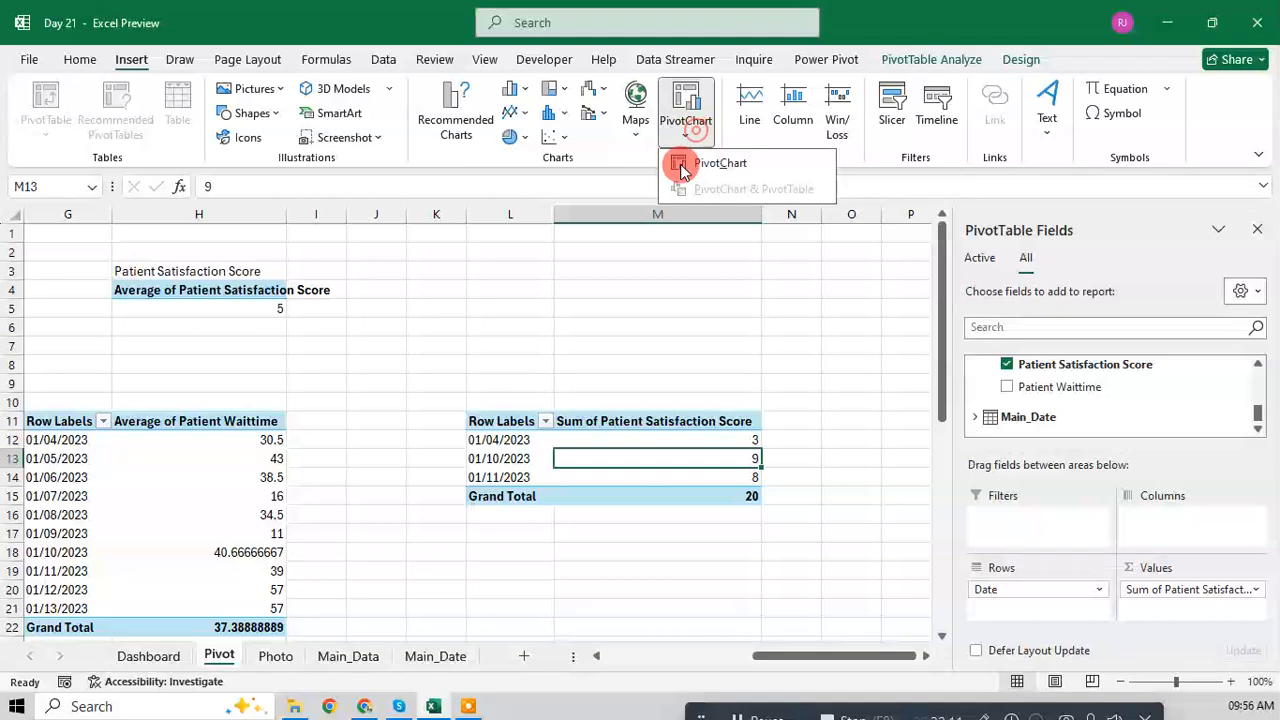
pyautogui.click(702, 164)
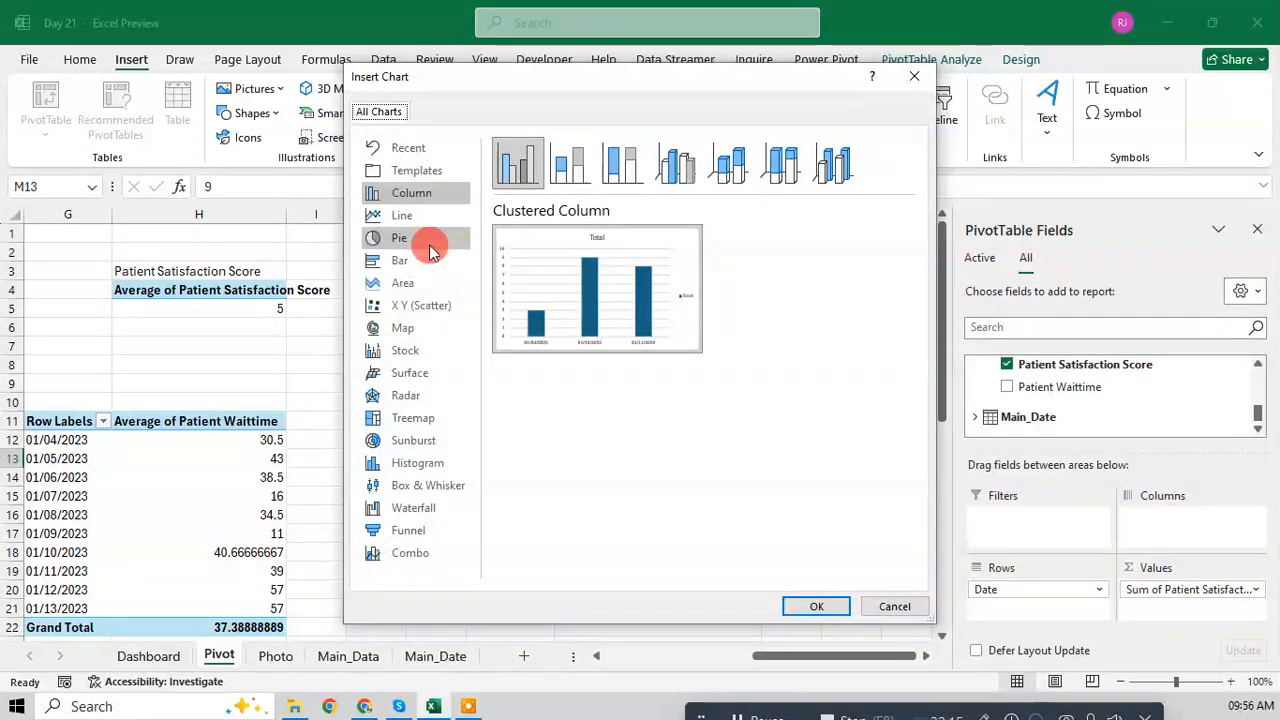
pyautogui.click(427, 283)
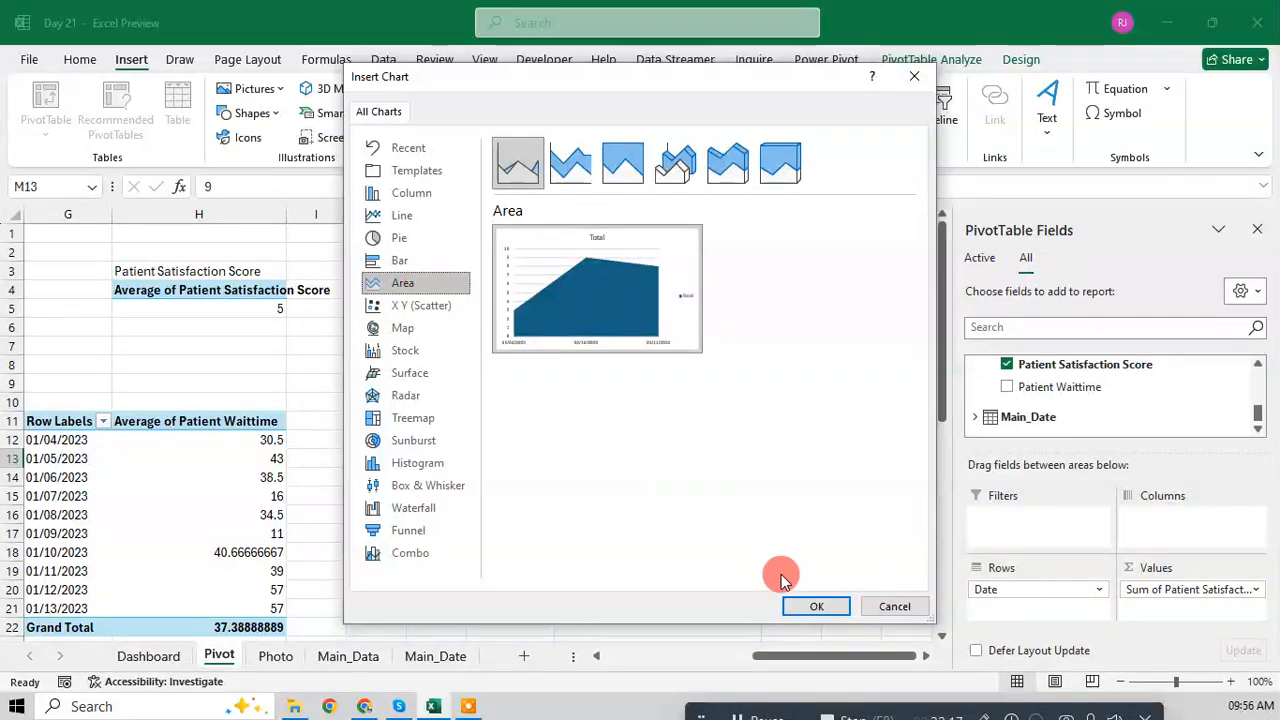
pyautogui.click(808, 606)
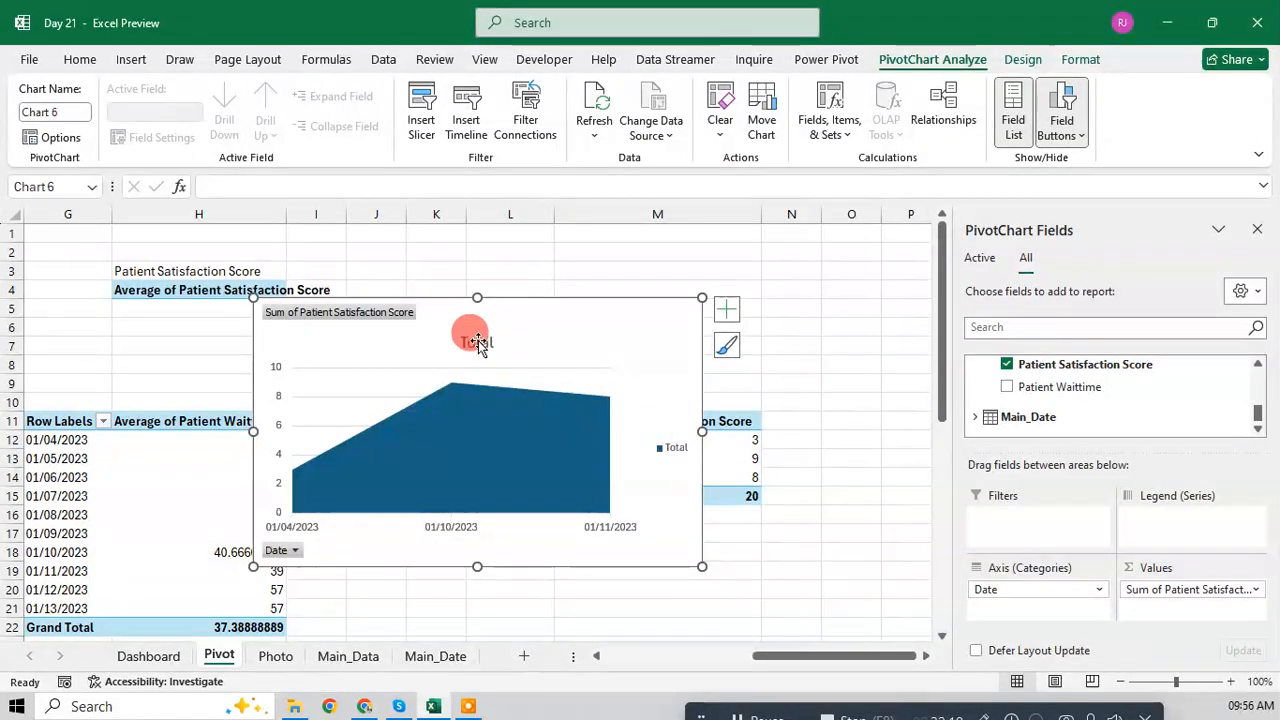
# Step: Delete the satisfaction score chart's title and legend, and hide all of its field buttons
pyautogui.press('Delete')
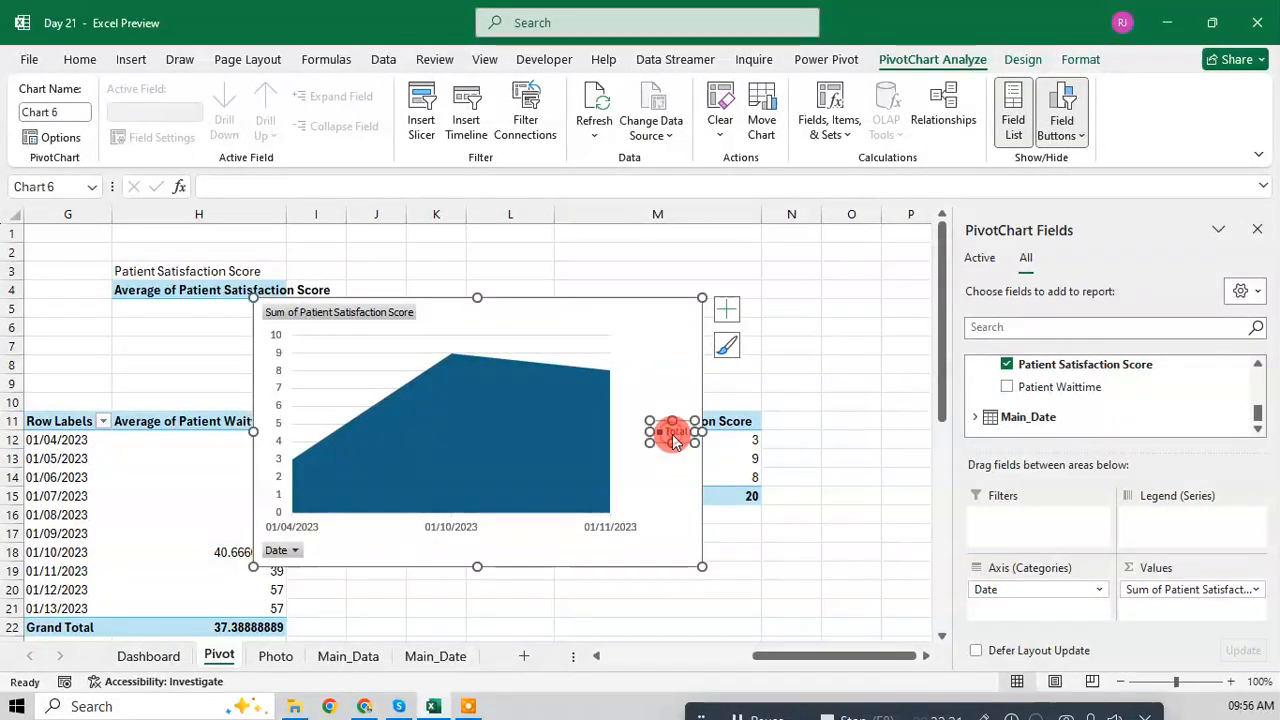
pyautogui.press('Delete')
pyautogui.rightClick(338, 318)
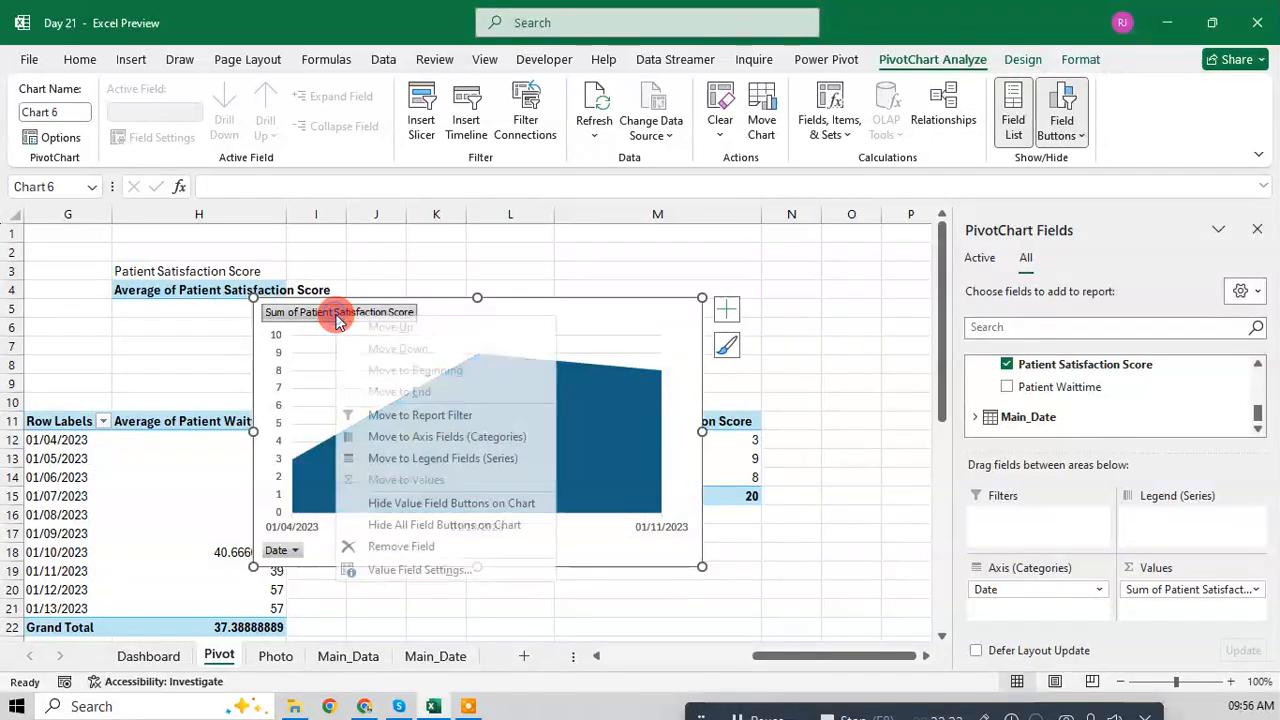
pyautogui.click(362, 518)
# Step: Delete the vertical and horizontal axes from the satisfaction score area chart
pyautogui.press('Delete')
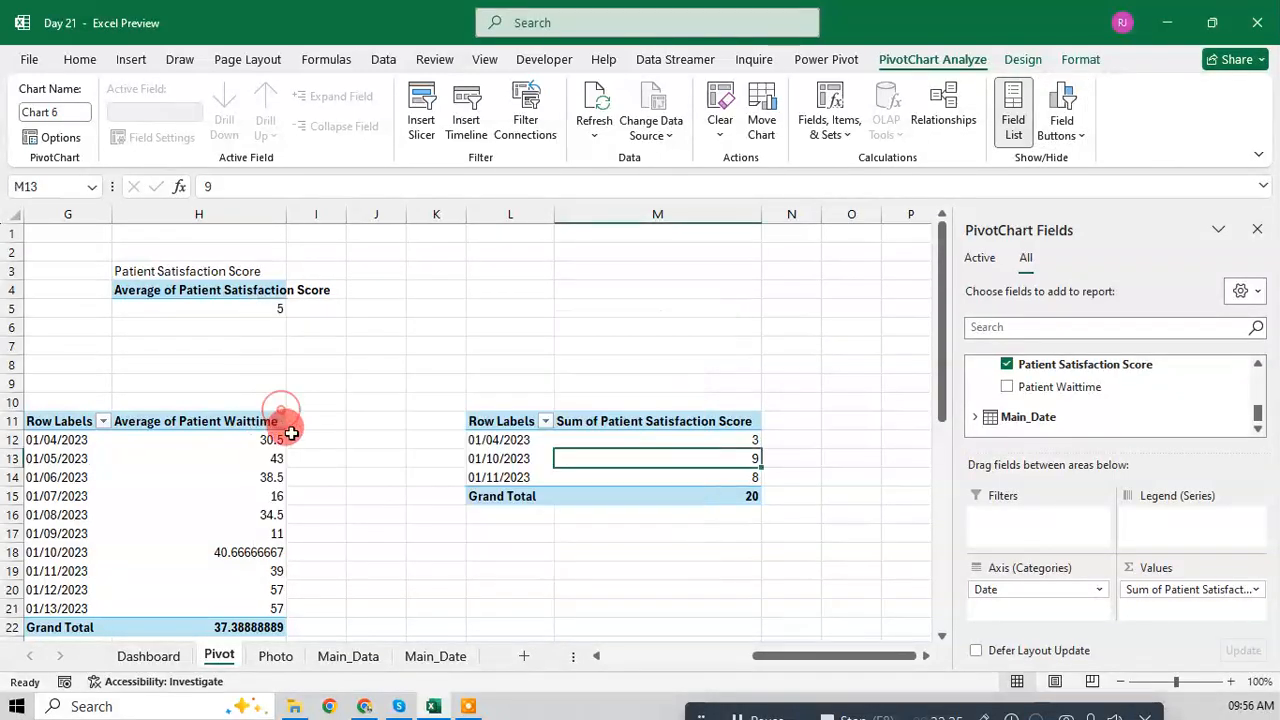
pyautogui.hotkey('ctrl', 'z')
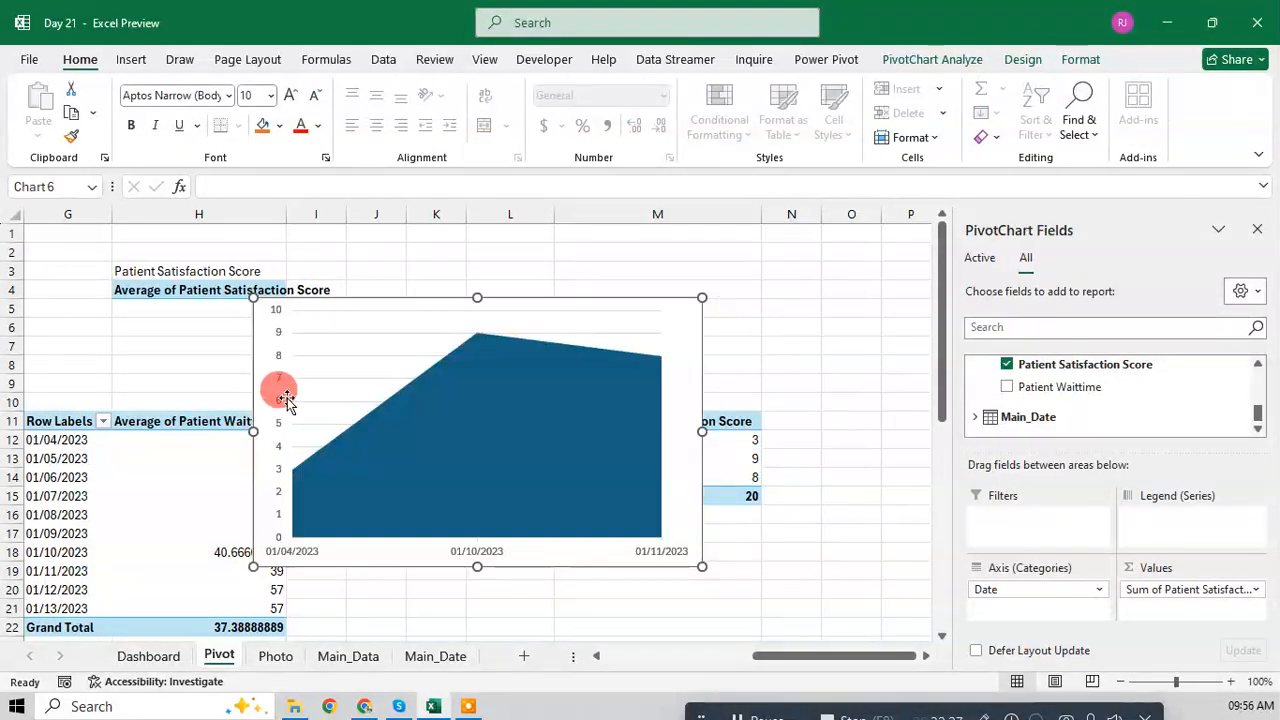
pyautogui.press('Delete')
pyautogui.click(315, 556)
pyautogui.press('Delete')
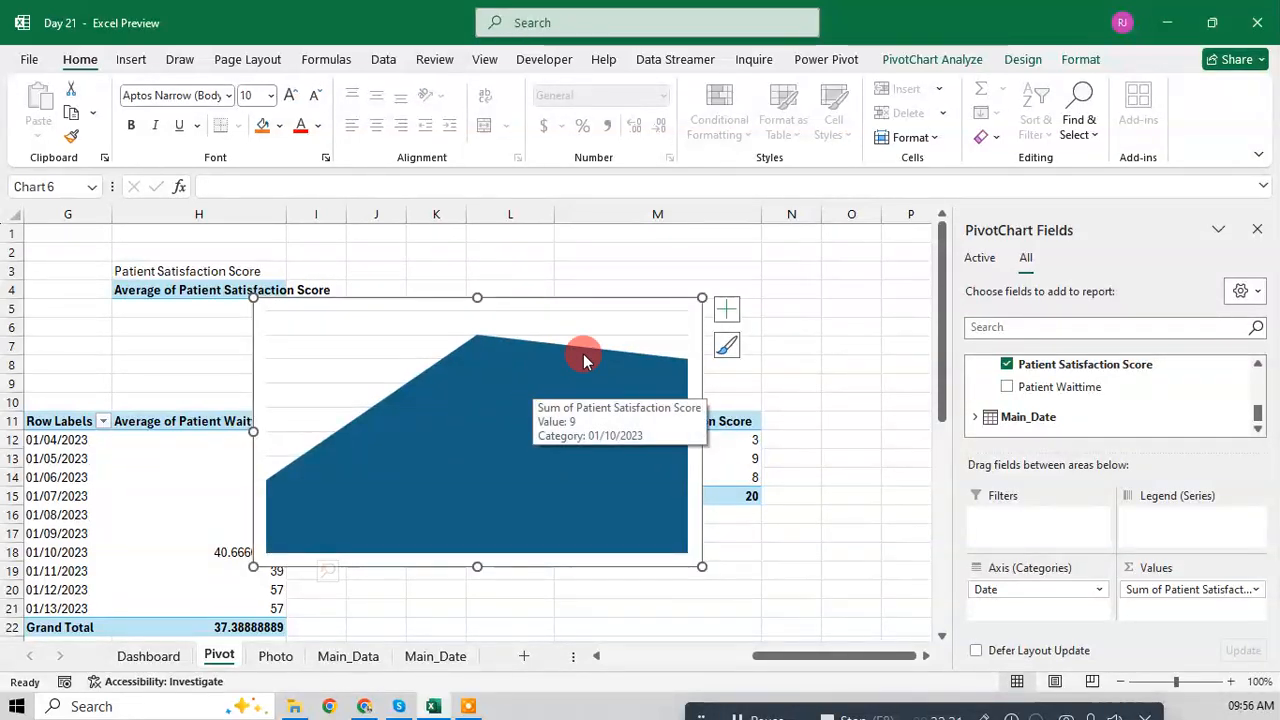
# Step: Delete the gridlines from the satisfaction score area chart
pyautogui.click(631, 306)
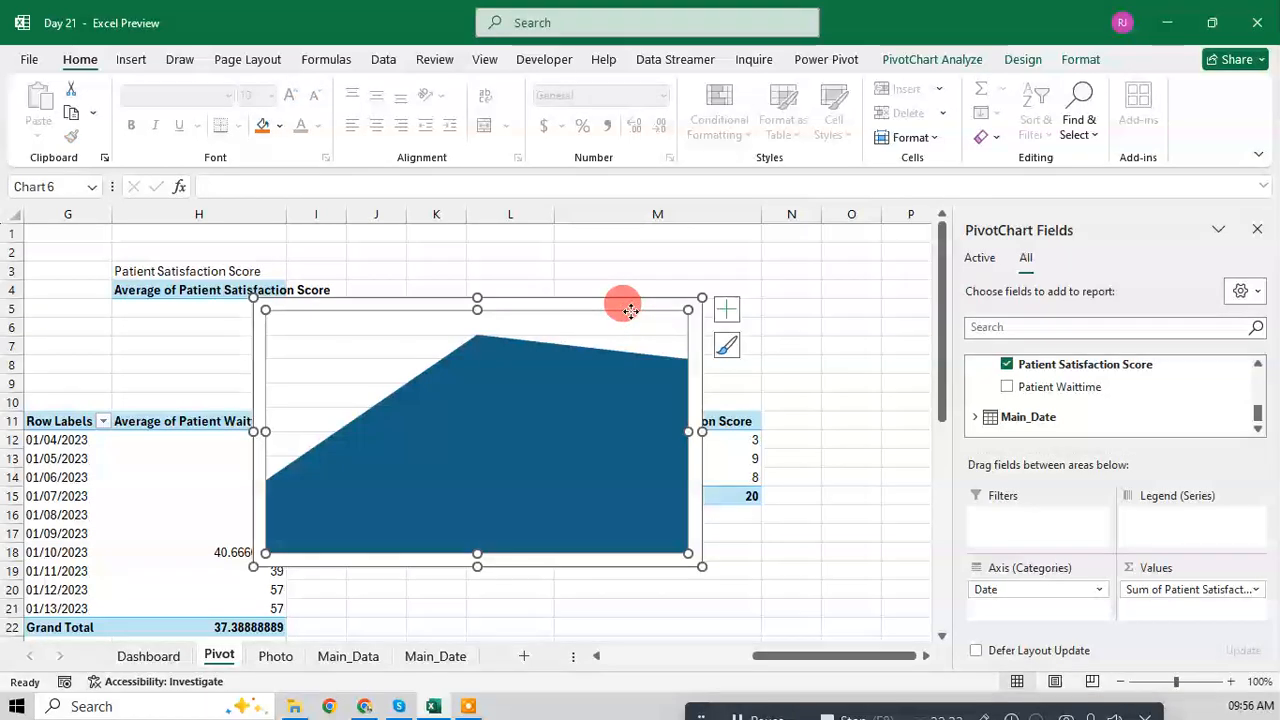
pyautogui.click(595, 342)
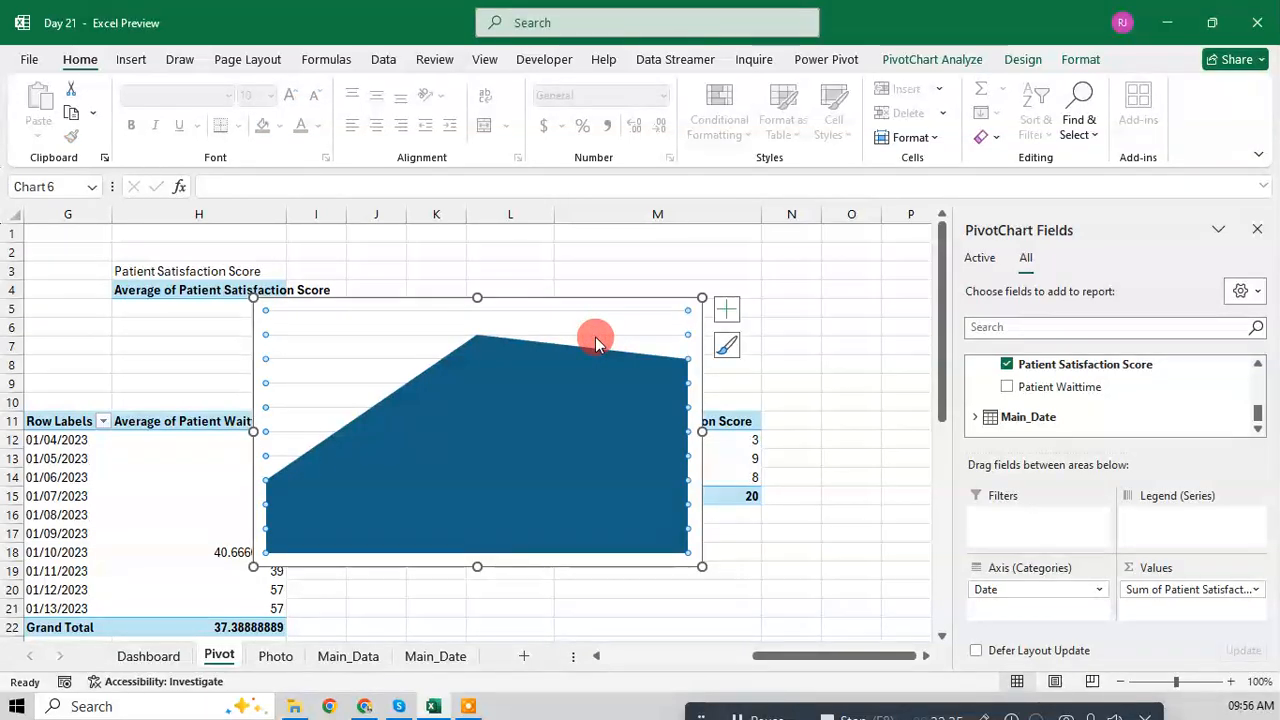
pyautogui.click(590, 334)
pyautogui.click(618, 292)
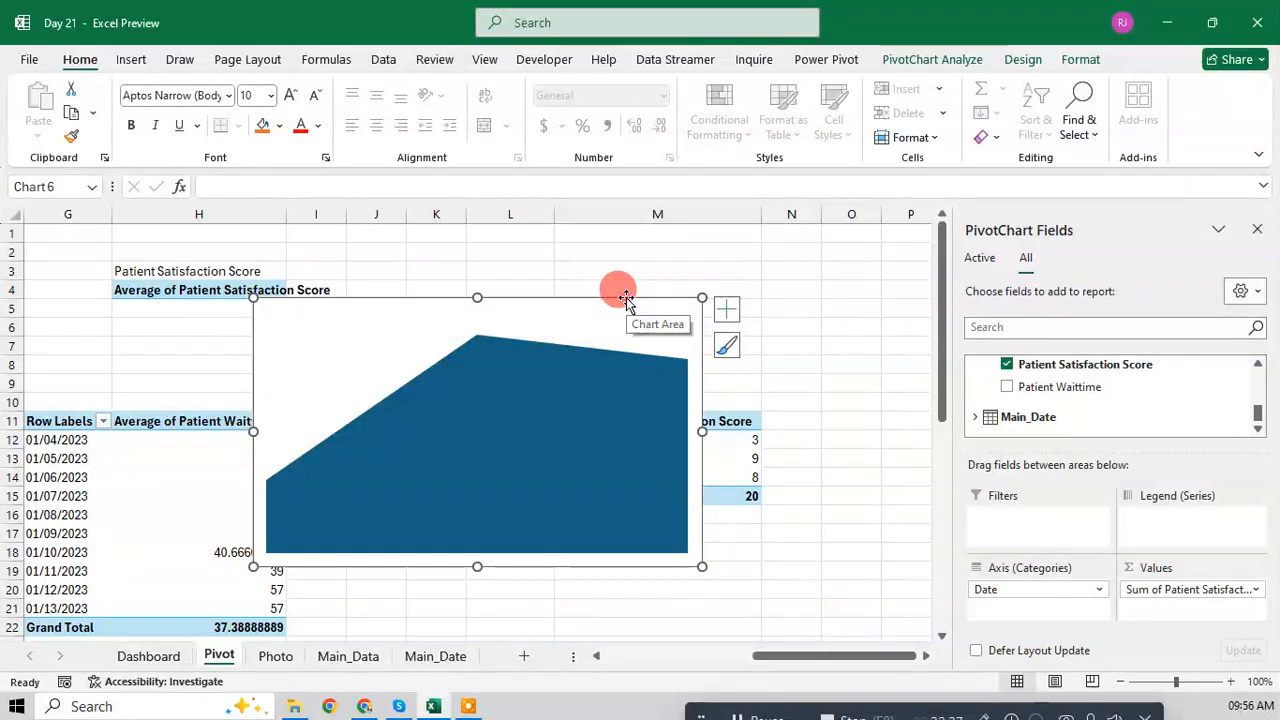
pyautogui.press('Delete')
# Step: Move the satisfaction score area chart from the Pivot sheet to the empty area beside the cards on the Dashboard sheet
pyautogui.moveTo(790, 655); pyautogui.dragTo(330, 660)
pyautogui.click(165, 655)
pyautogui.click(571, 509)
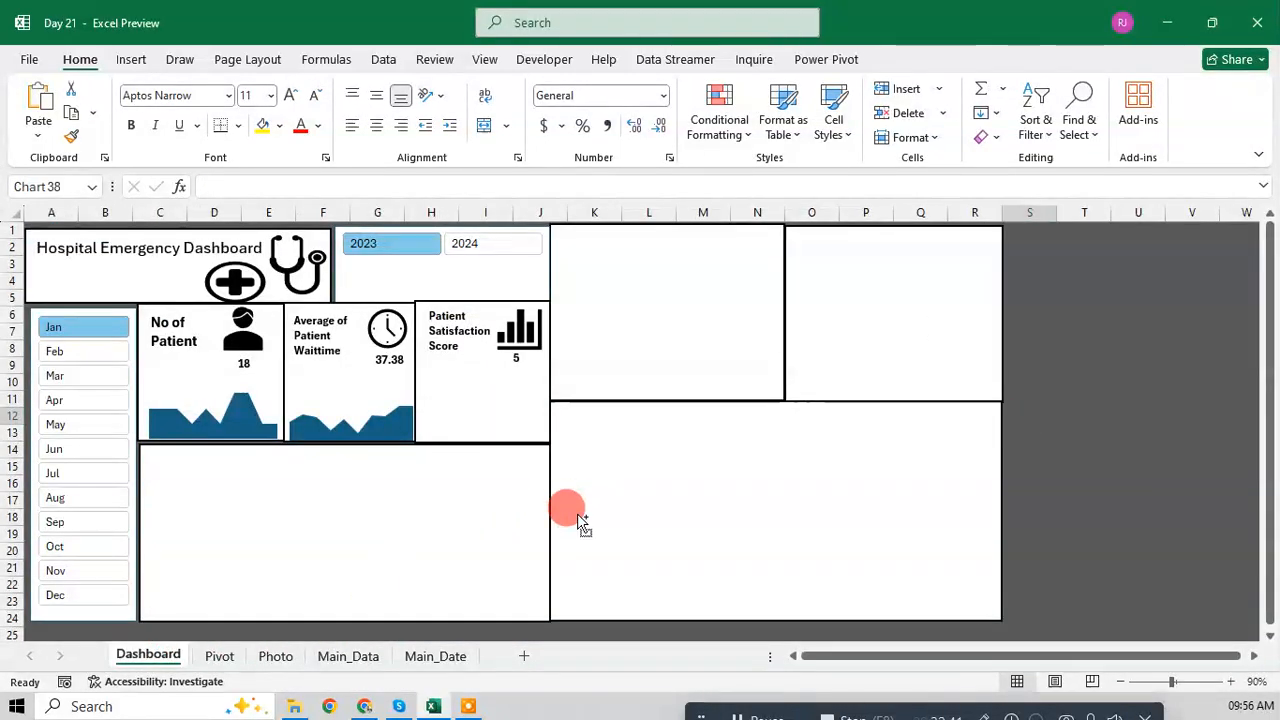
pyautogui.moveTo(751, 658); pyautogui.dragTo(909, 667)
pyautogui.moveTo(791, 408); pyautogui.dragTo(729, 490)
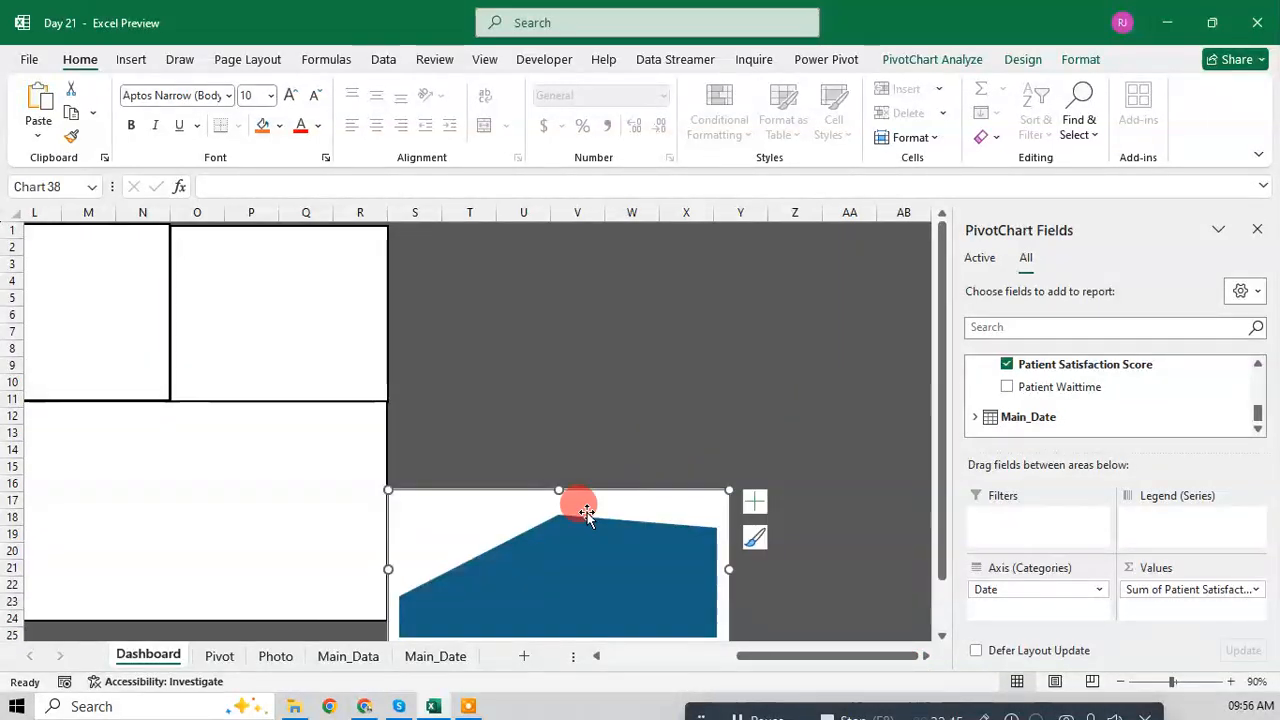
pyautogui.moveTo(588, 502); pyautogui.dragTo(681, 328)
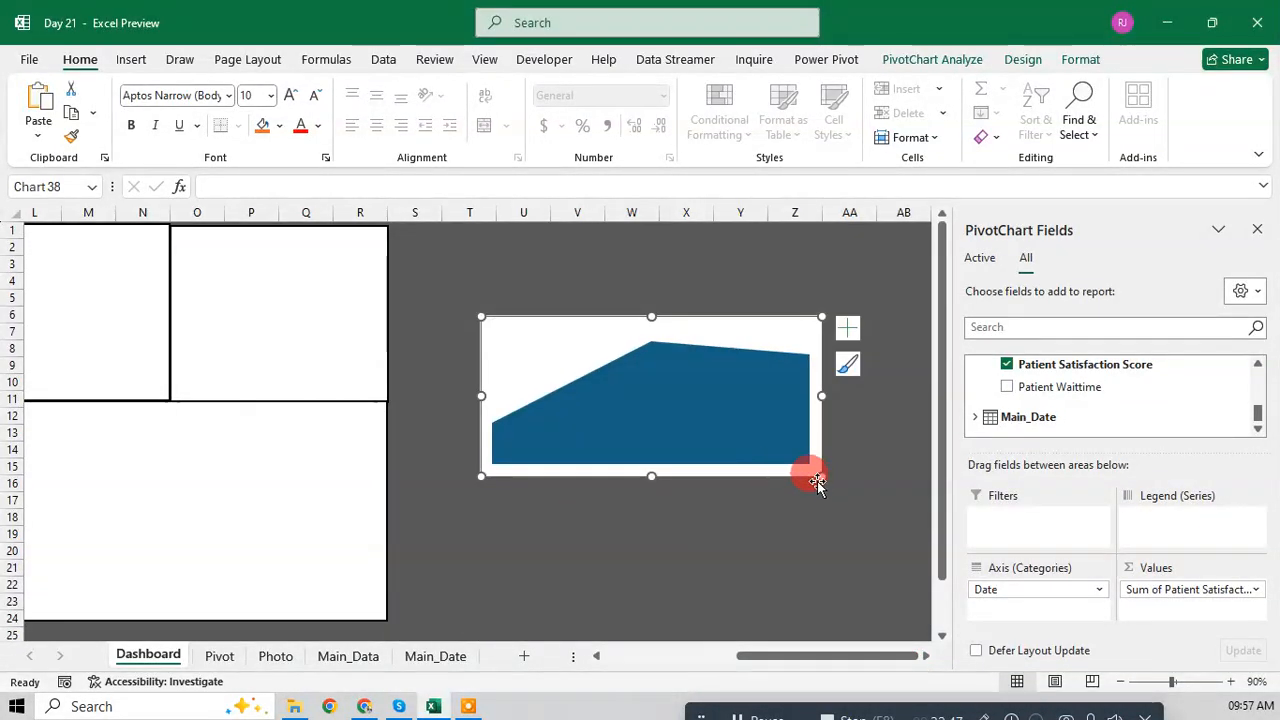
# Step: Shrink the satisfaction score chart and fit it into the lower part of the Patient Satisfaction Score card
pyautogui.moveTo(822, 476); pyautogui.dragTo(653, 476)
pyautogui.moveTo(755, 658); pyautogui.dragTo(715, 658)
pyautogui.moveTo(720, 328); pyautogui.dragTo(57, 354)
pyautogui.moveTo(786, 657); pyautogui.dragTo(686, 657)
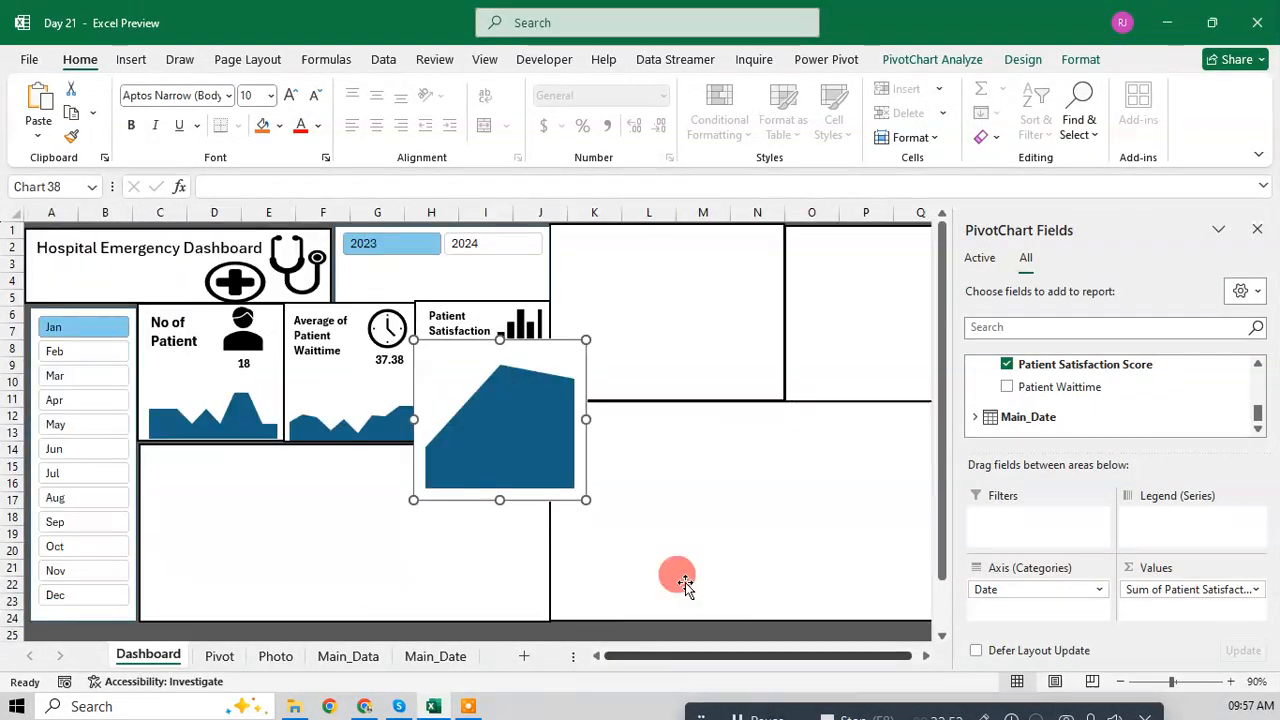
pyautogui.moveTo(580, 343); pyautogui.dragTo(563, 378)
pyautogui.moveTo(494, 423); pyautogui.dragTo(481, 365)
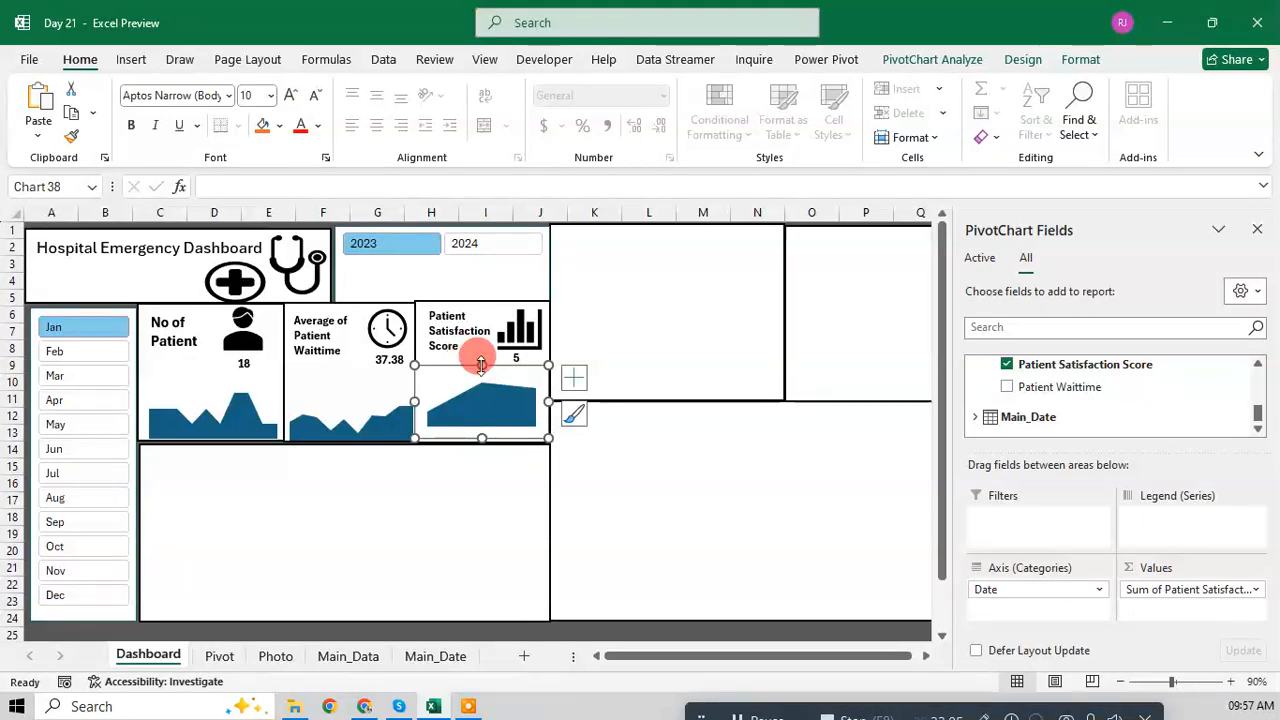
pyautogui.moveTo(483, 437); pyautogui.dragTo(483, 439)
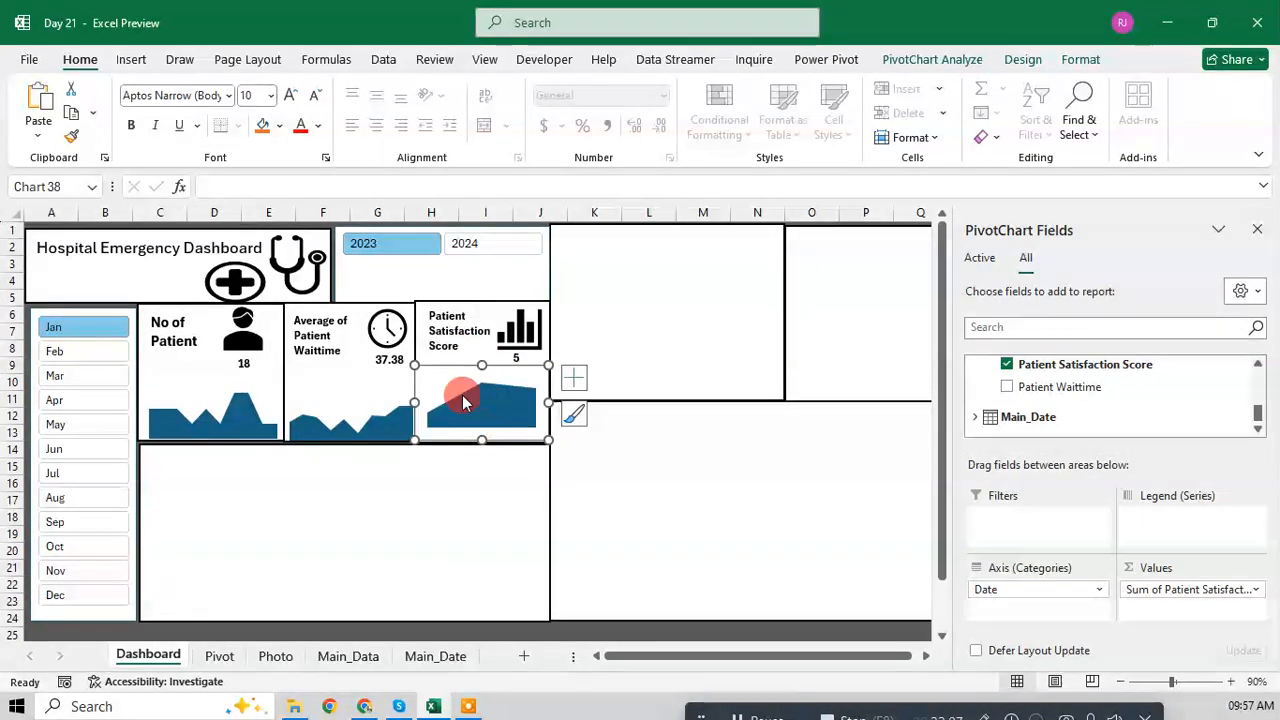
# Step: Enlarge the satisfaction score chart's plot area to nearly fill the chart, and lower the chart's upper edge slightly below the score value
pyautogui.click(461, 406)
pyautogui.click(435, 375)
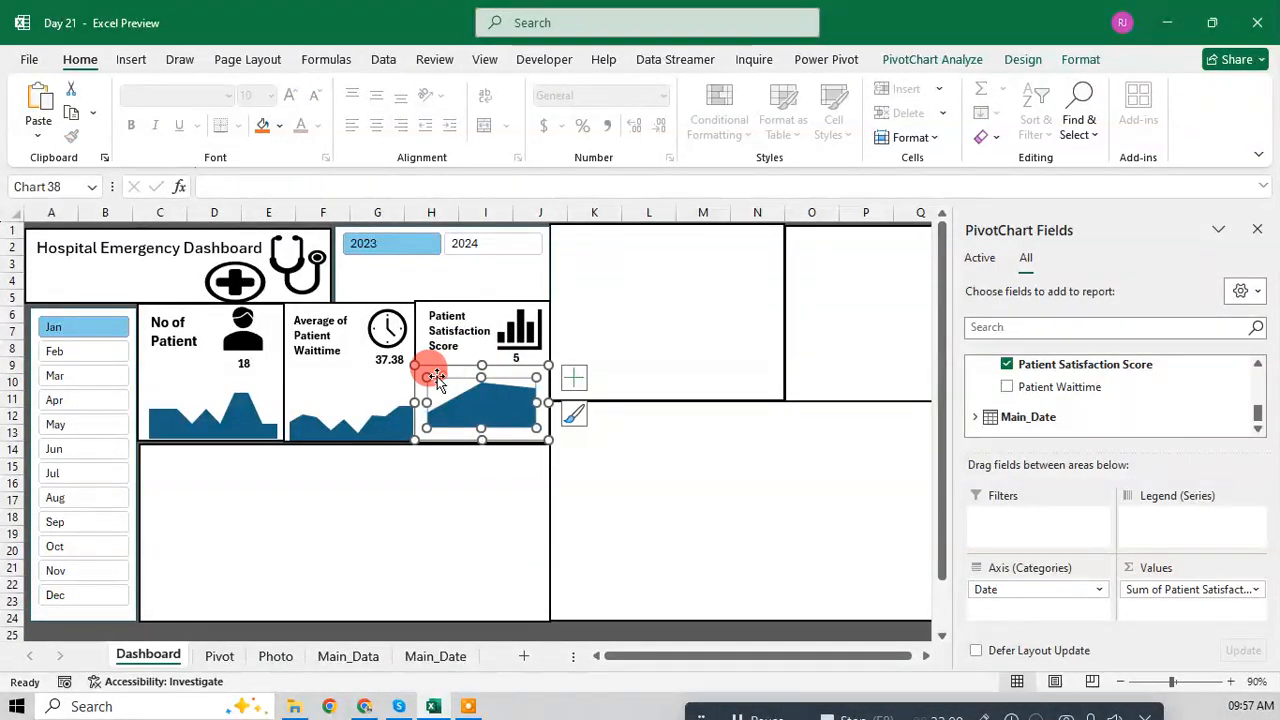
pyautogui.moveTo(425, 370); pyautogui.dragTo(423, 369)
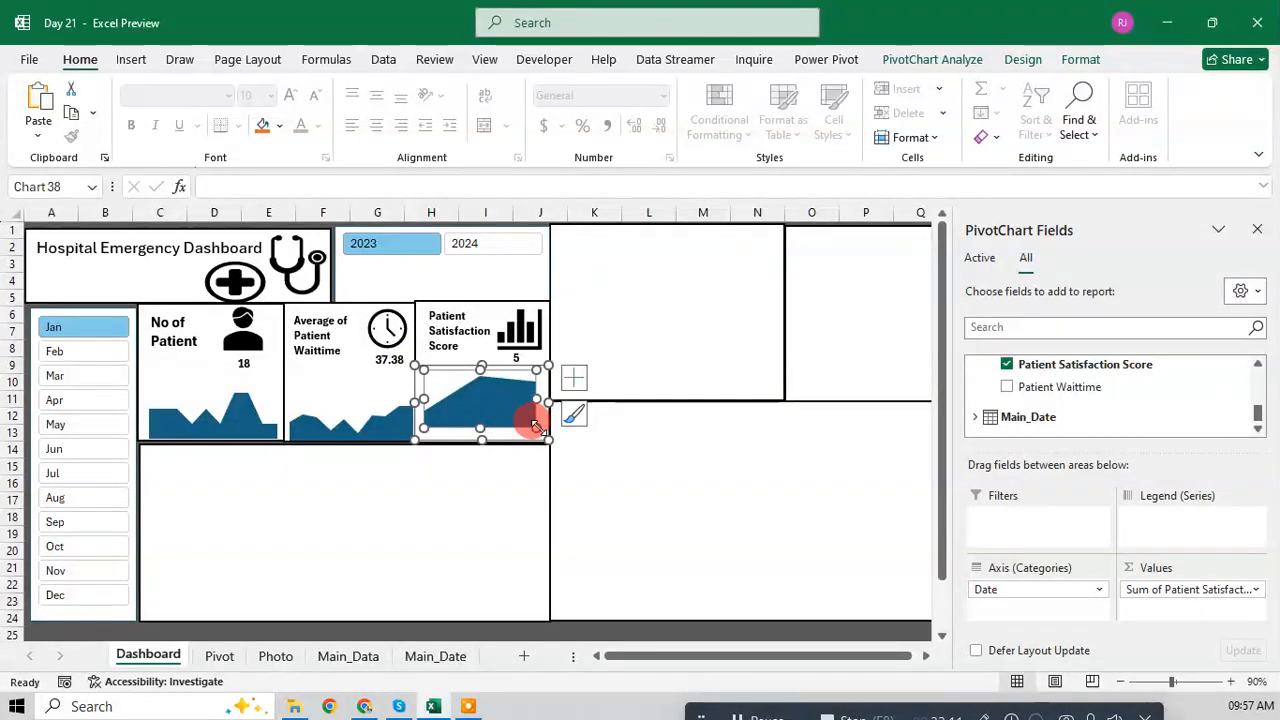
pyautogui.moveTo(536, 428); pyautogui.dragTo(540, 434)
pyautogui.moveTo(484, 364); pyautogui.dragTo(484, 368)
pyautogui.press('Escape')
# Step: Try removing the fill and border from the satisfaction score chart's area series, and undo both changes
pyautogui.click(480, 382)
pyautogui.rightClick(478, 387)
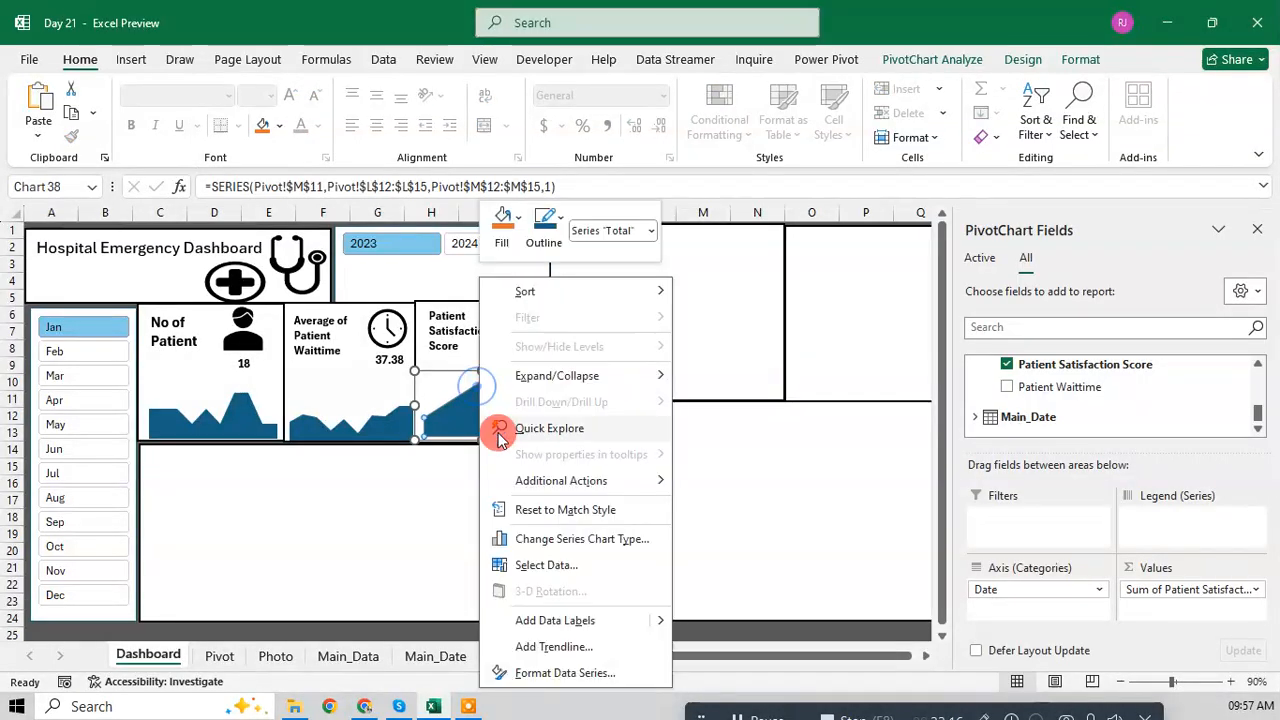
pyautogui.click(545, 673)
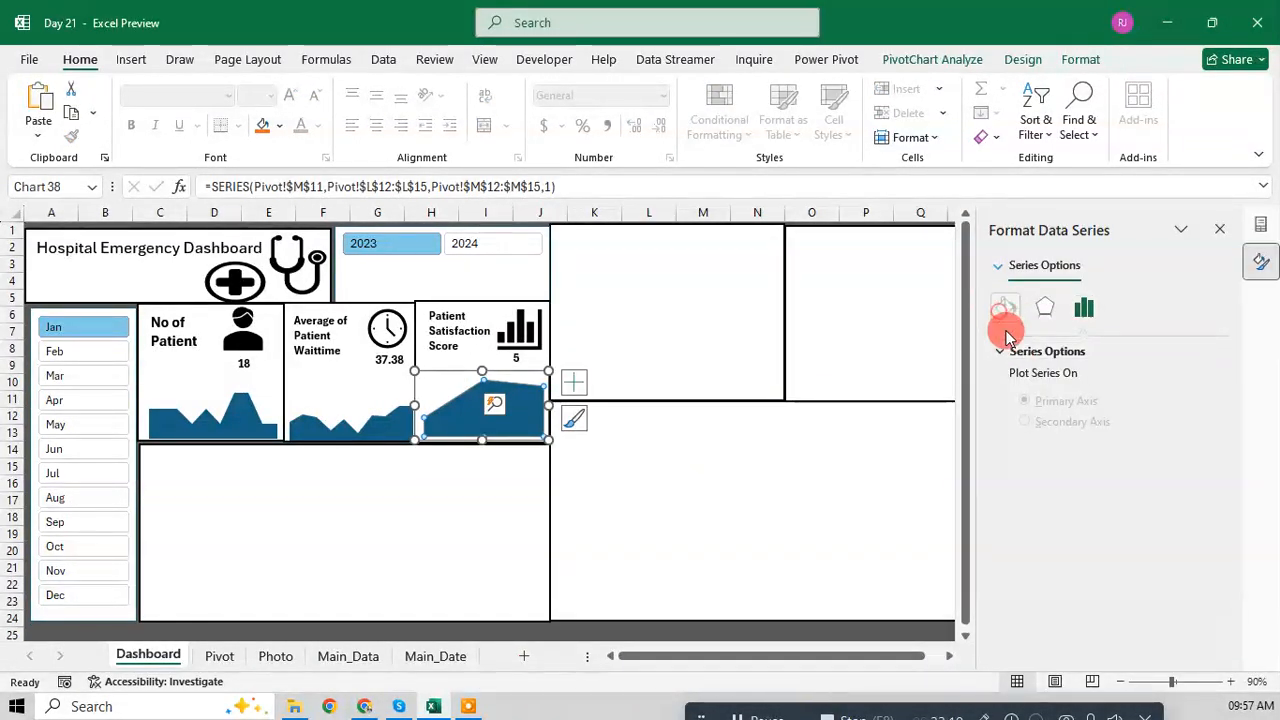
pyautogui.click(1005, 310)
pyautogui.click(1015, 381)
pyautogui.click(1017, 542)
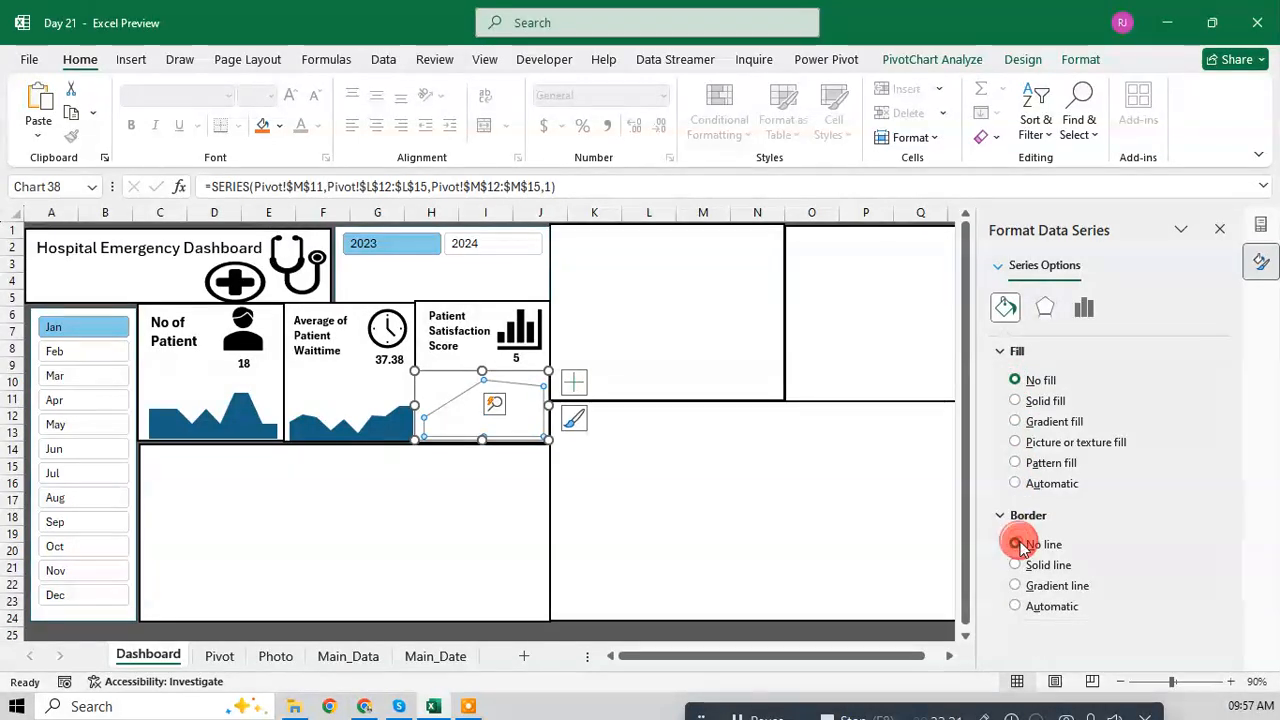
pyautogui.hotkey('ctrl', 'z')
pyautogui.hotkey('ctrl', 'z')
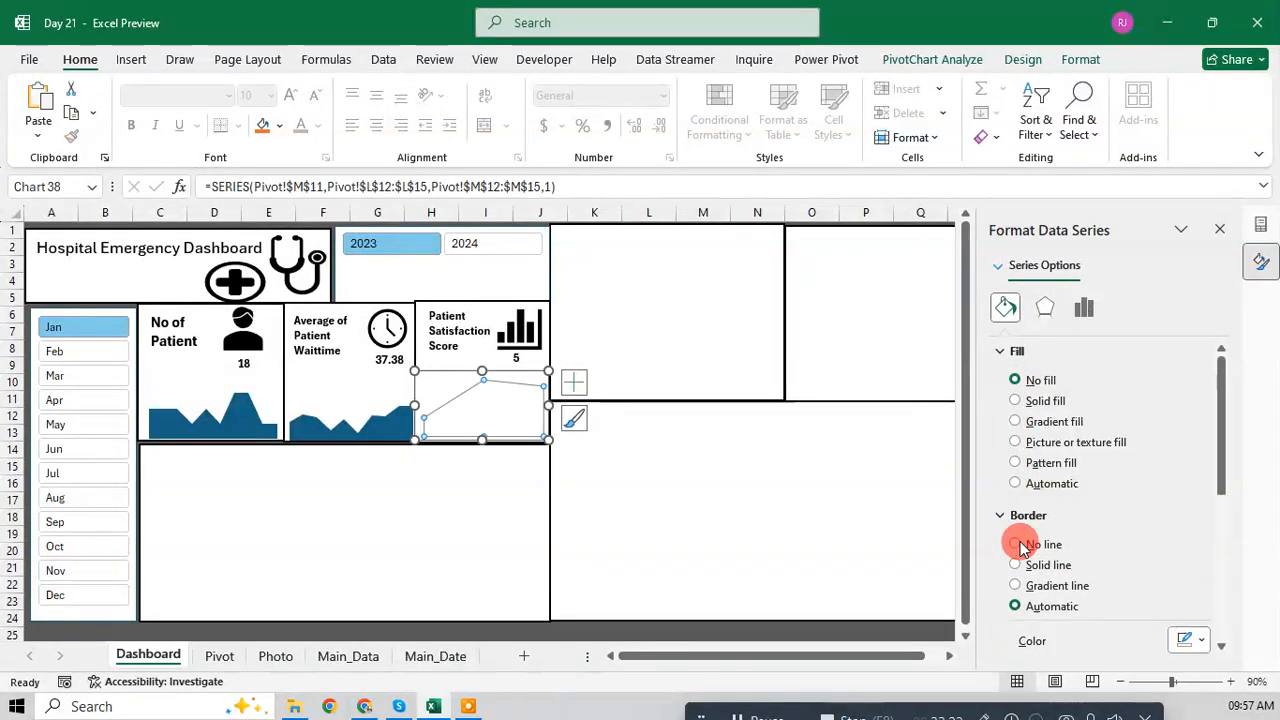
# Step: Set the satisfaction score chart's chart area to no fill and no border line, and close the formatting pane
pyautogui.click(483, 368)
pyautogui.click(452, 370)
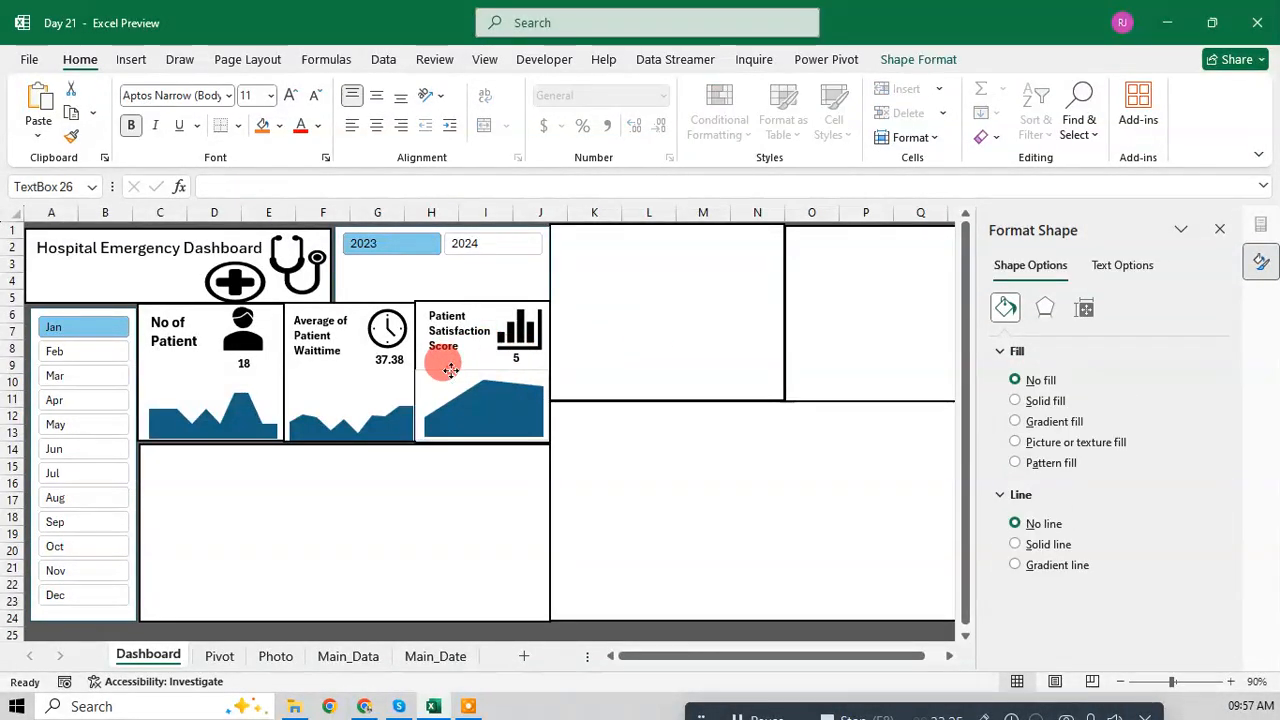
pyautogui.click(426, 372)
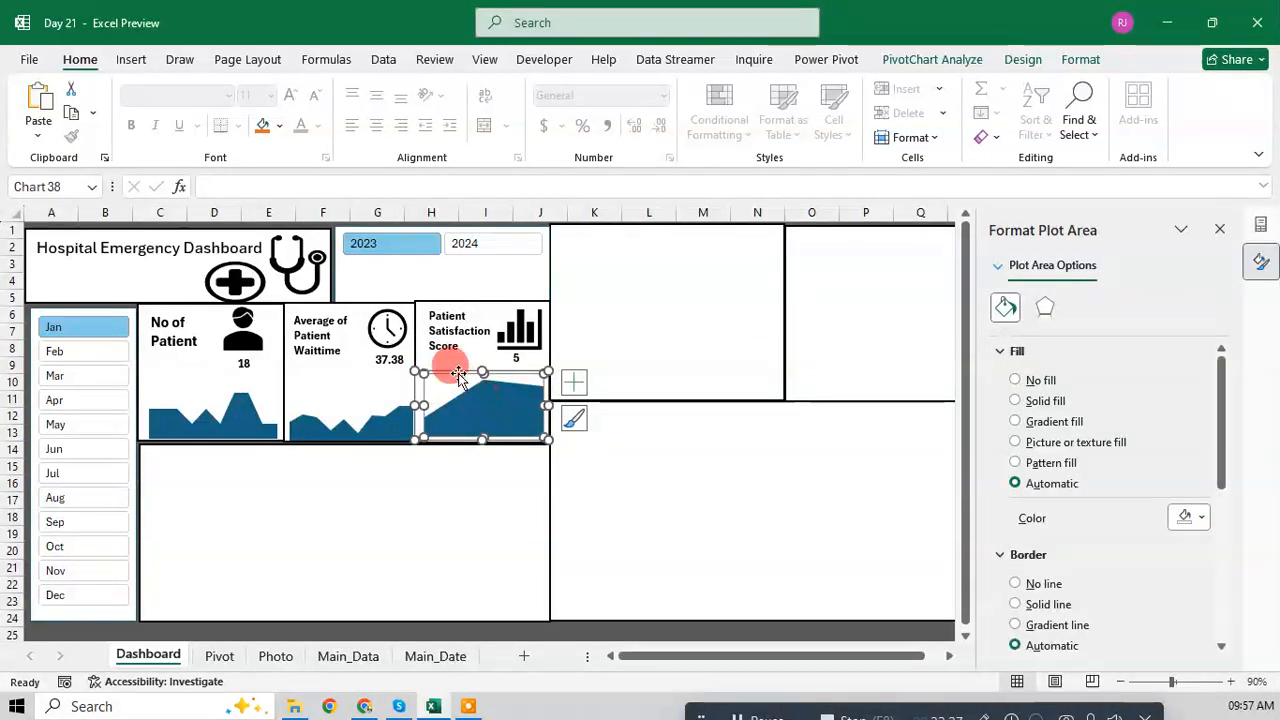
pyautogui.click(415, 383)
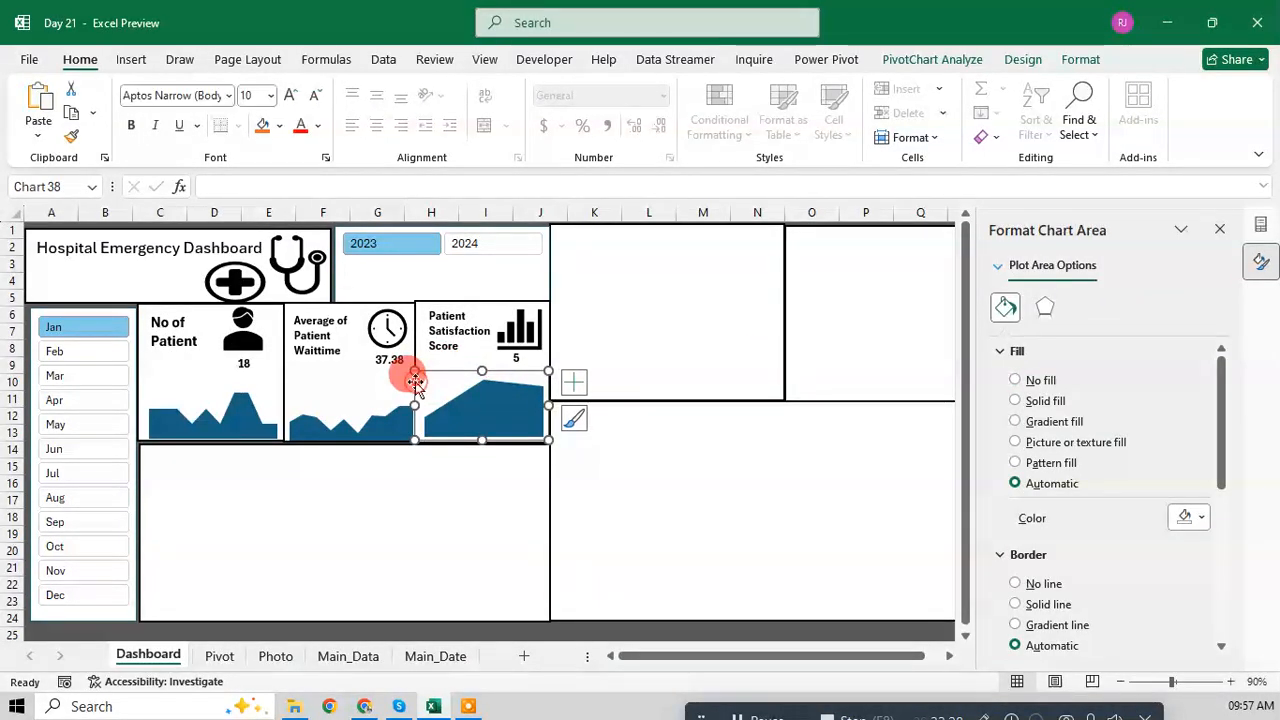
pyautogui.click(1013, 383)
pyautogui.click(1015, 544)
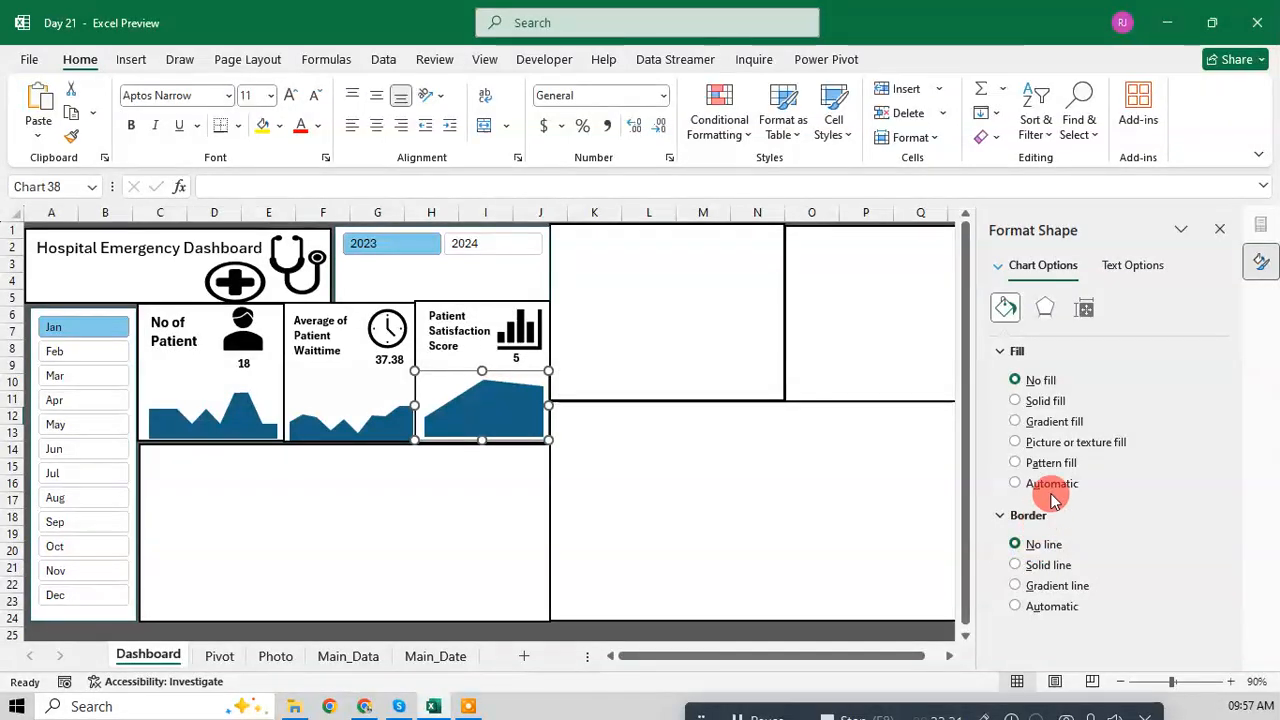
pyautogui.press('Escape')
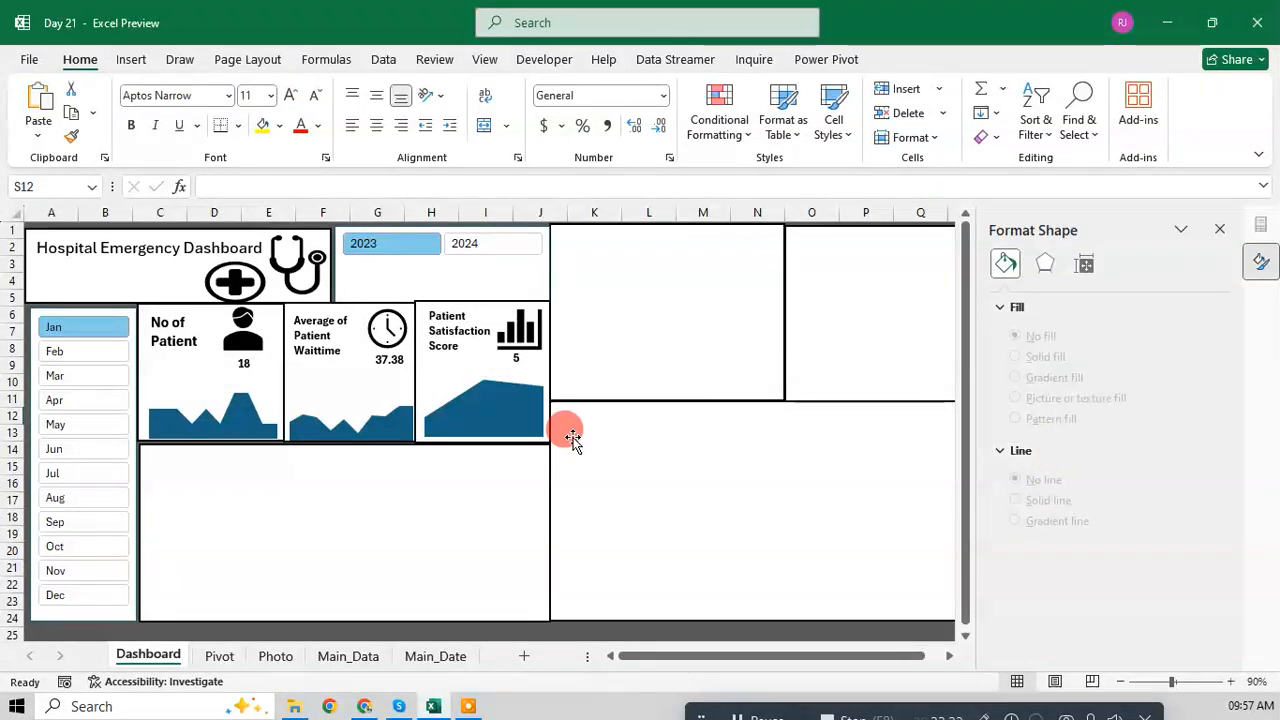
pyautogui.click(1221, 231)
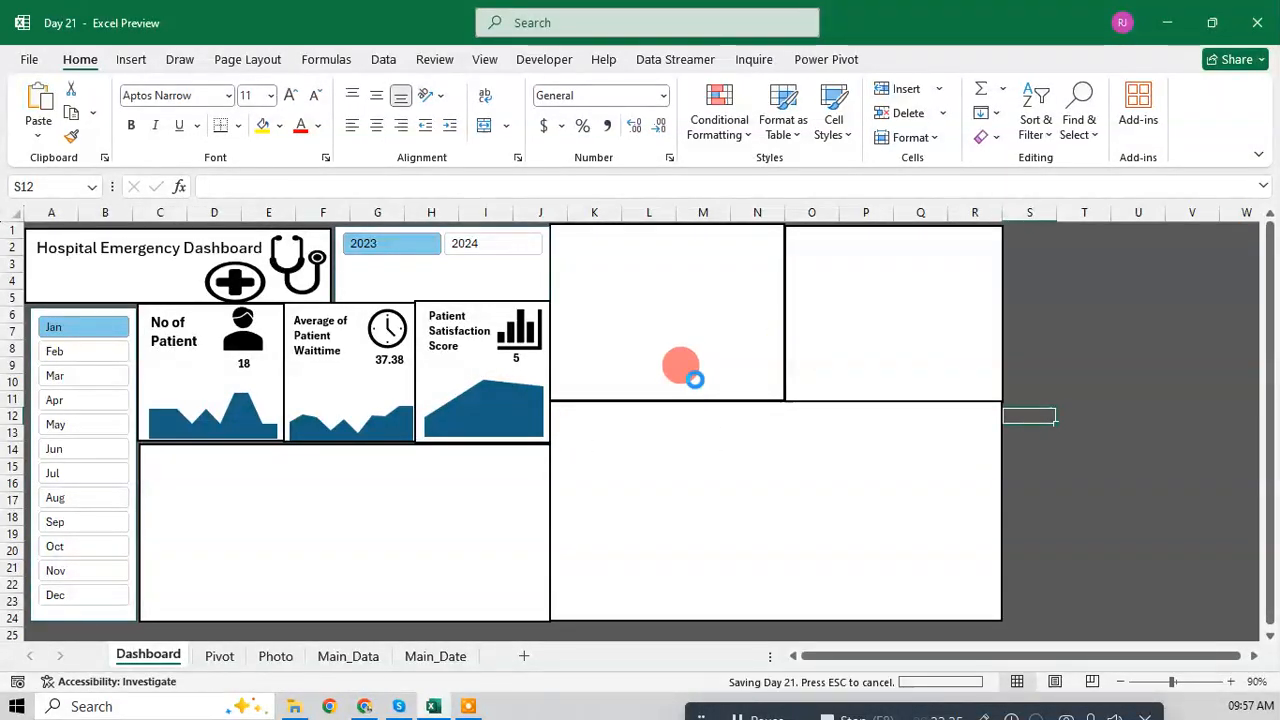
# Step: Test the year slicer by switching between 2024 and 2023, and leave both years selected
pyautogui.click(462, 243)
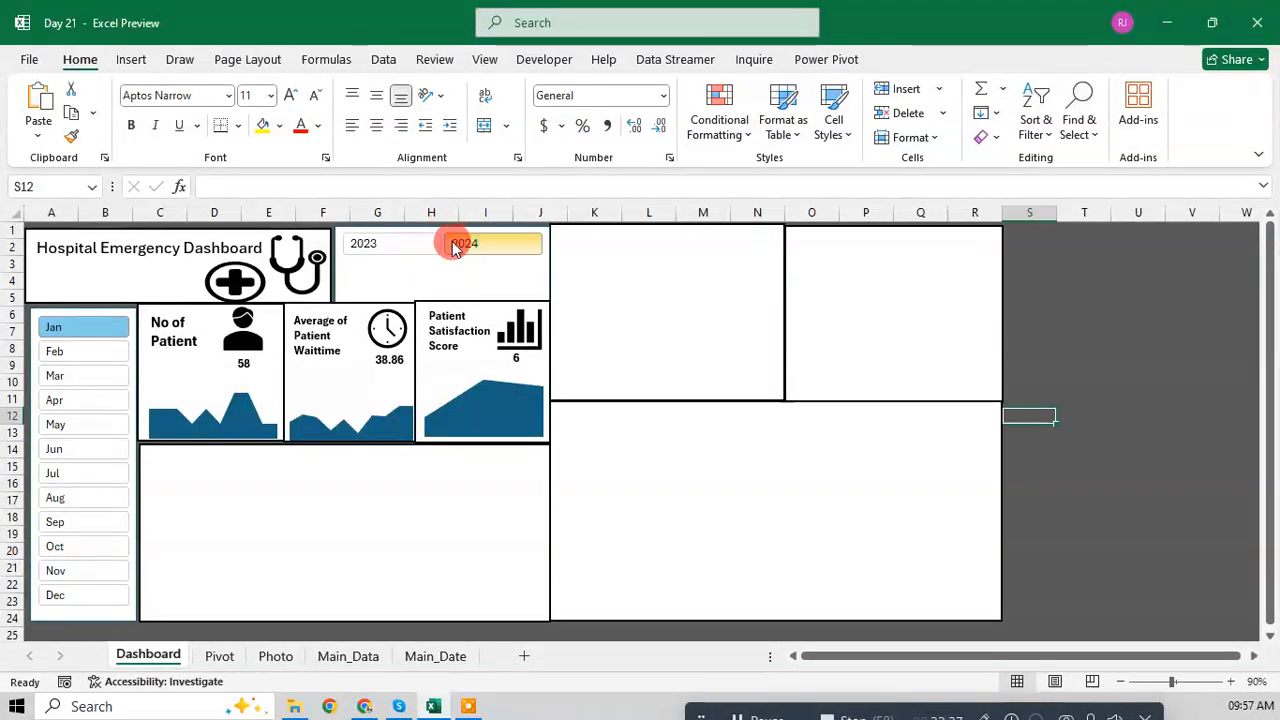
pyautogui.click(412, 240)
pyautogui.click(462, 241)
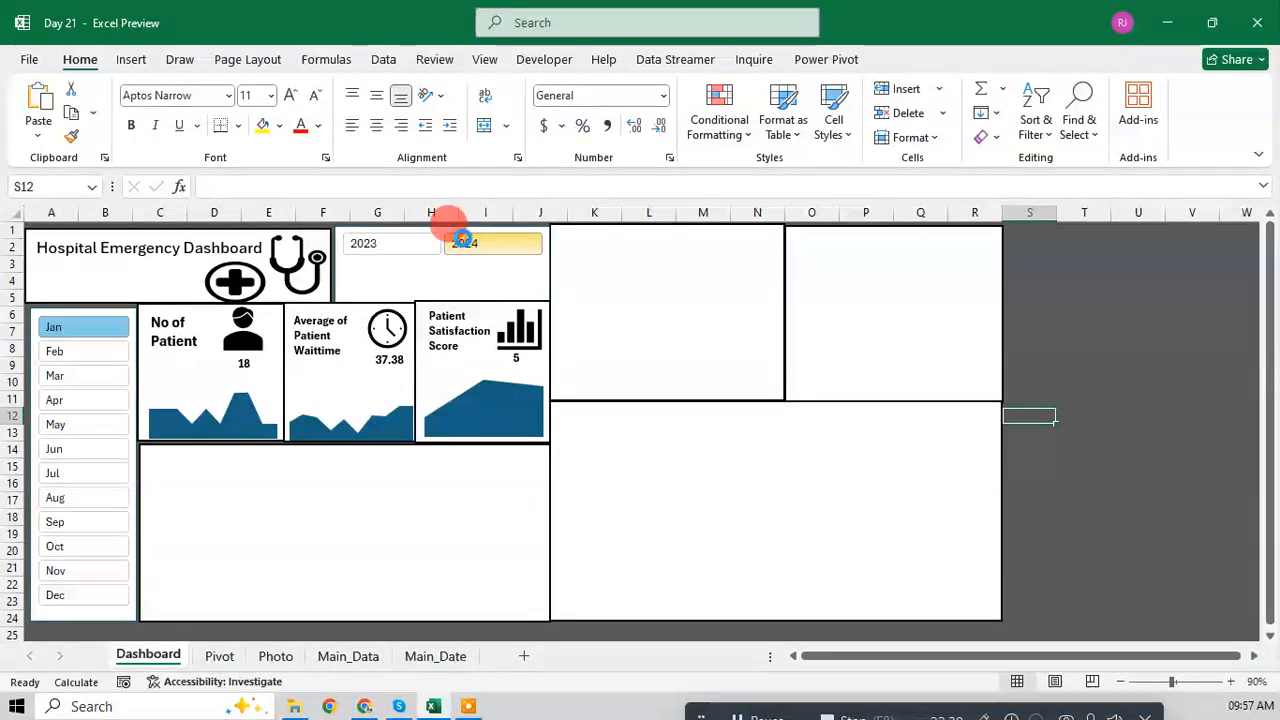
pyautogui.click(405, 244)
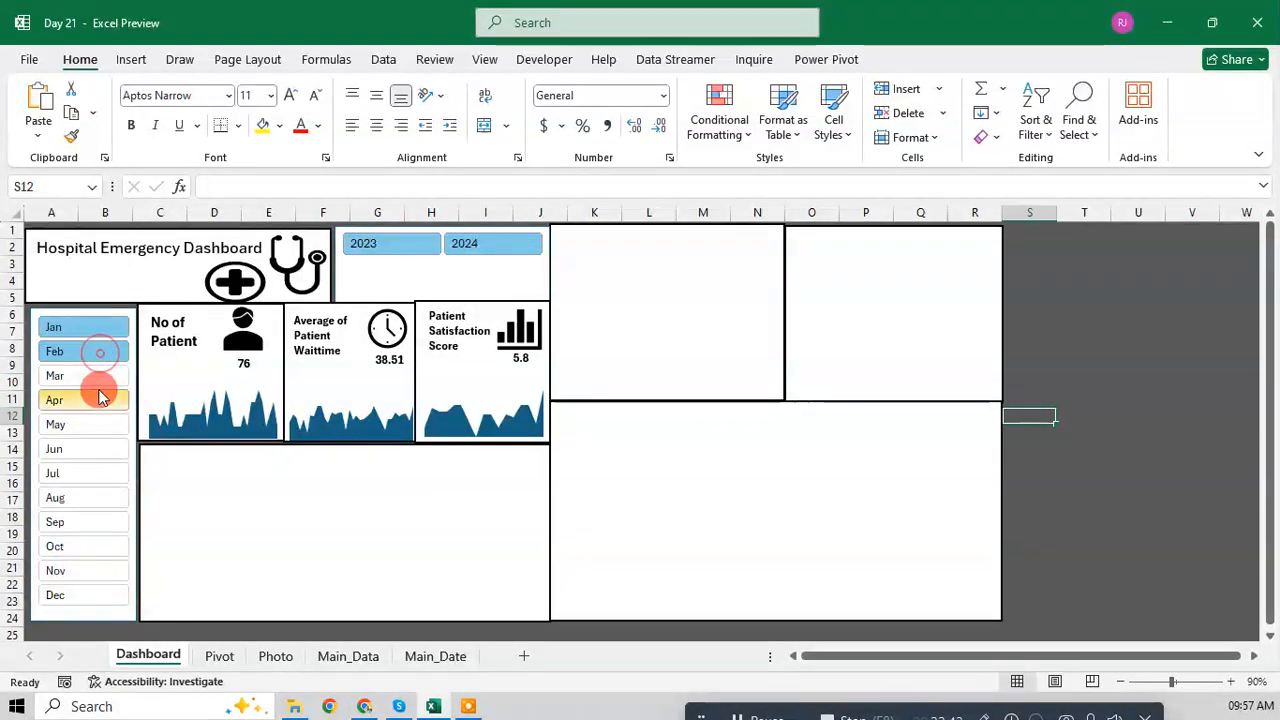
# Step: Extend the month slicer's selection to include all months from Jan to Dec
pyautogui.click(80, 424)
pyautogui.click(77, 449)
pyautogui.click(75, 475)
pyautogui.click(72, 500)
pyautogui.click(72, 522)
pyautogui.click(72, 546)
pyautogui.click(72, 570)
pyautogui.click(72, 595)
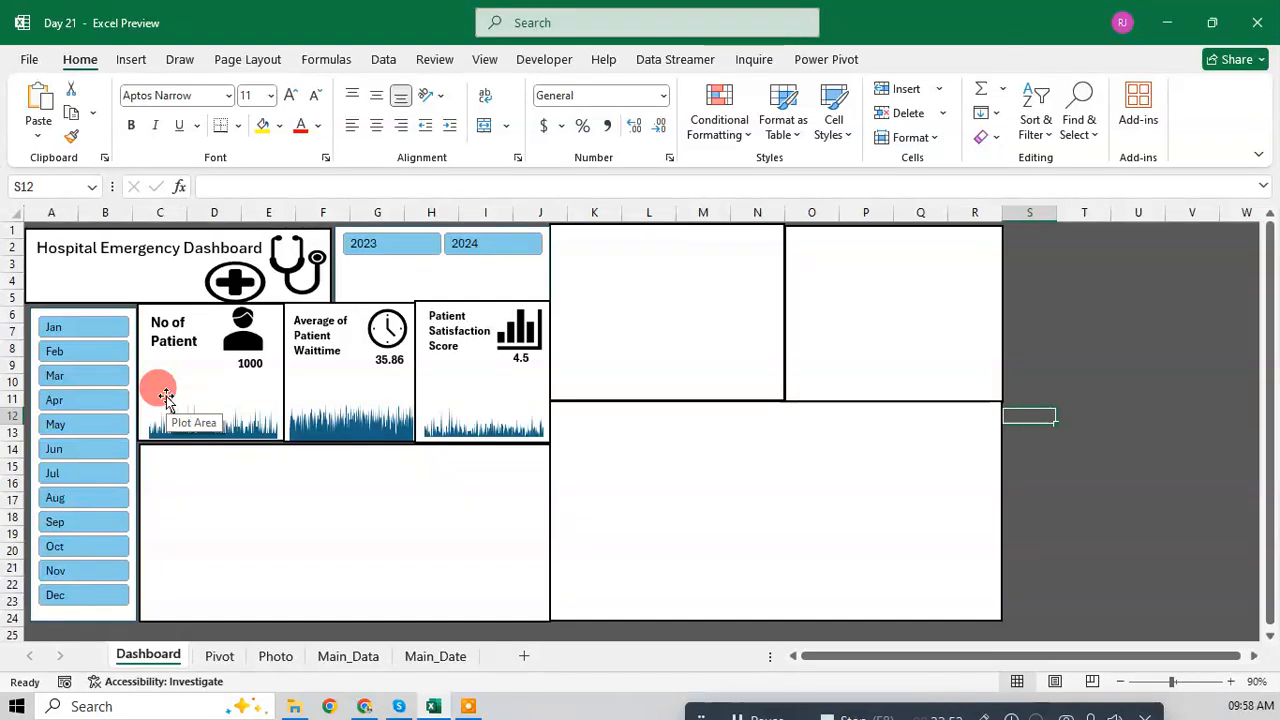
# Step: Nudge the medical cross icon slightly to the right in the dashboard title card and save the workbook
pyautogui.click(236, 263)
pyautogui.moveTo(238, 258); pyautogui.dragTo(242, 260)
pyautogui.press('Escape')
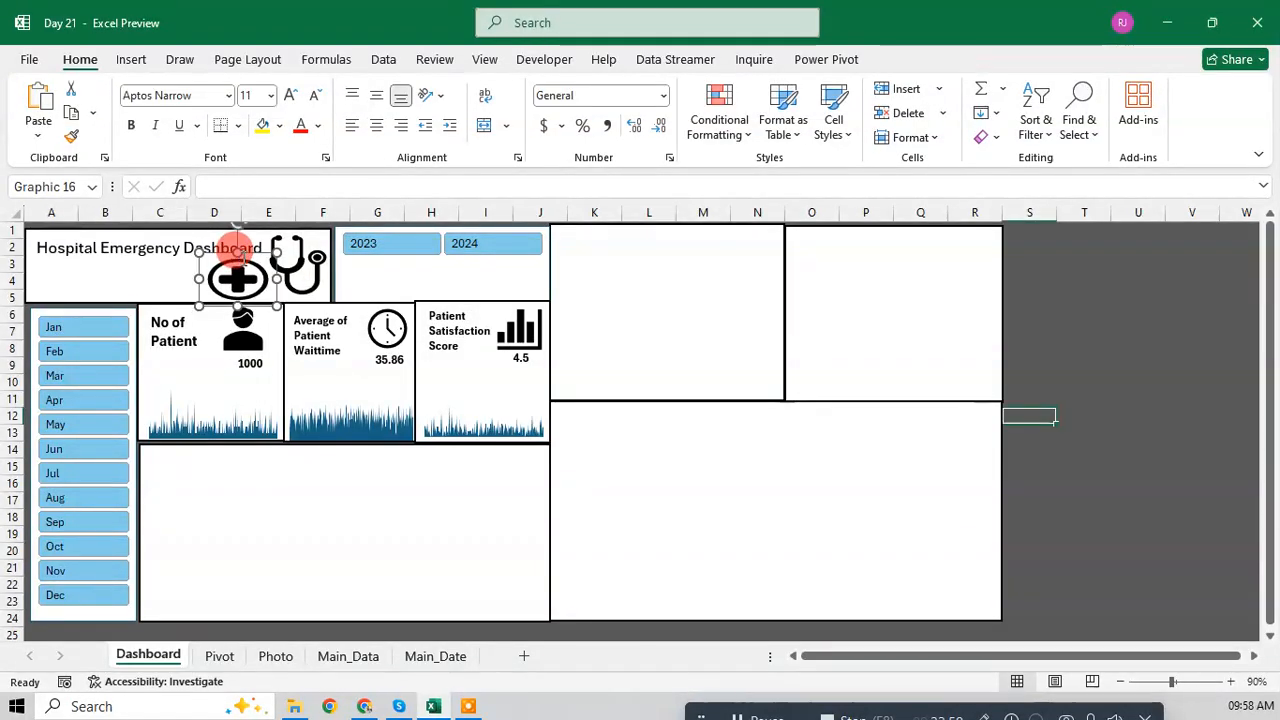
pyautogui.hotkey('ctrl', 's')
# Step: Extend the month slicer's upper edge slightly upward and save the workbook
pyautogui.click(90, 308)
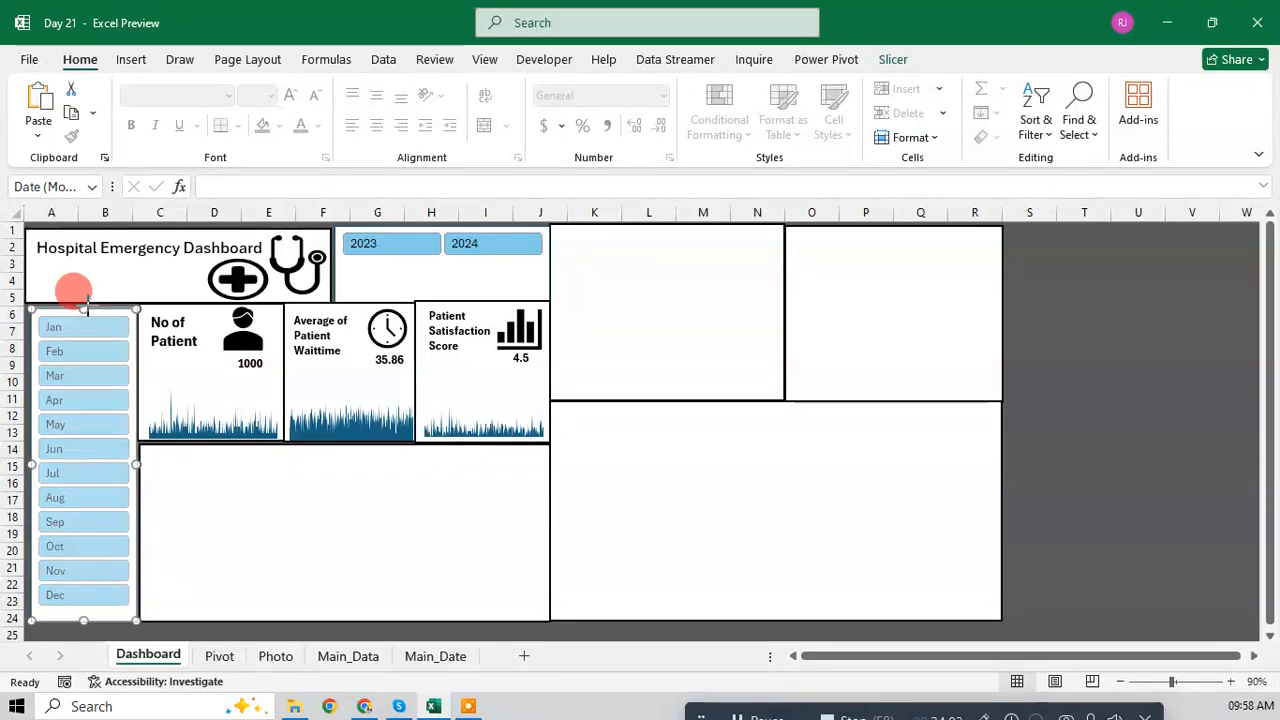
pyautogui.press('Escape')
pyautogui.hotkey('ctrl', 's')
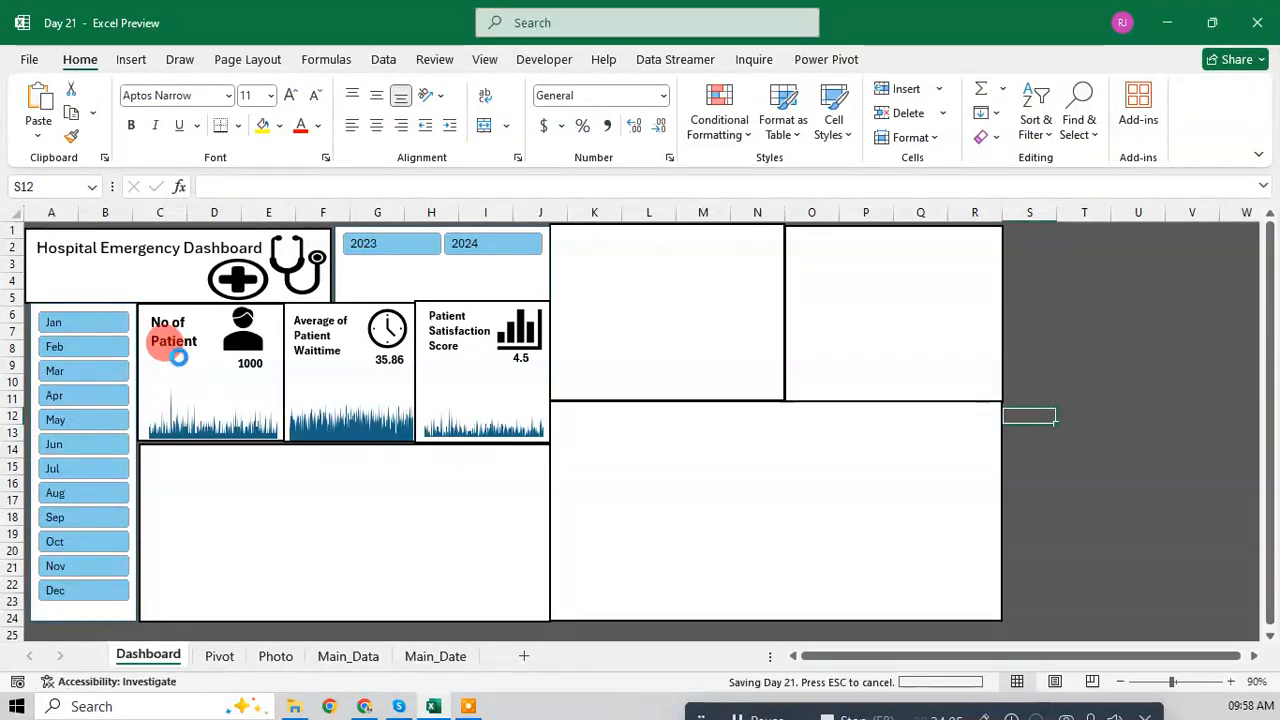
# Step: Examine the pie, doughnut and bar charts of the reference dashboard on the Photo sheet, and return to the Pivot sheet
pyautogui.click(220, 657)
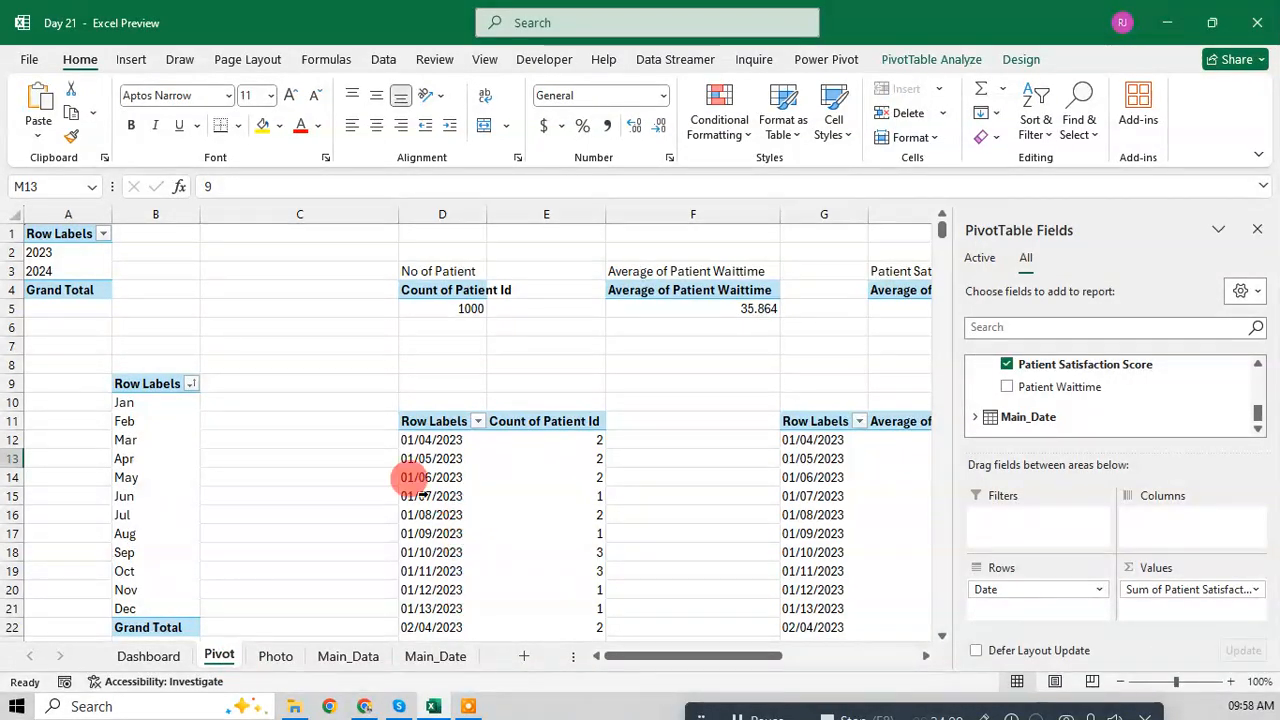
pyautogui.click(275, 657)
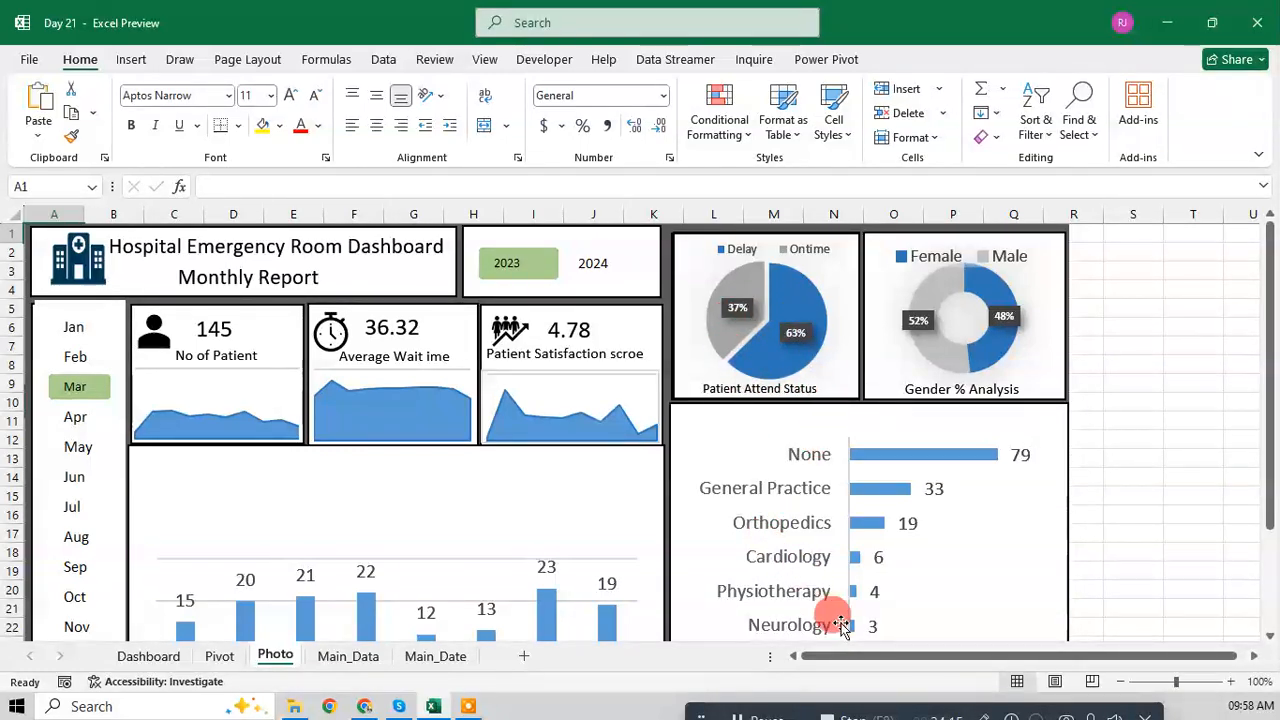
pyautogui.click(220, 660)
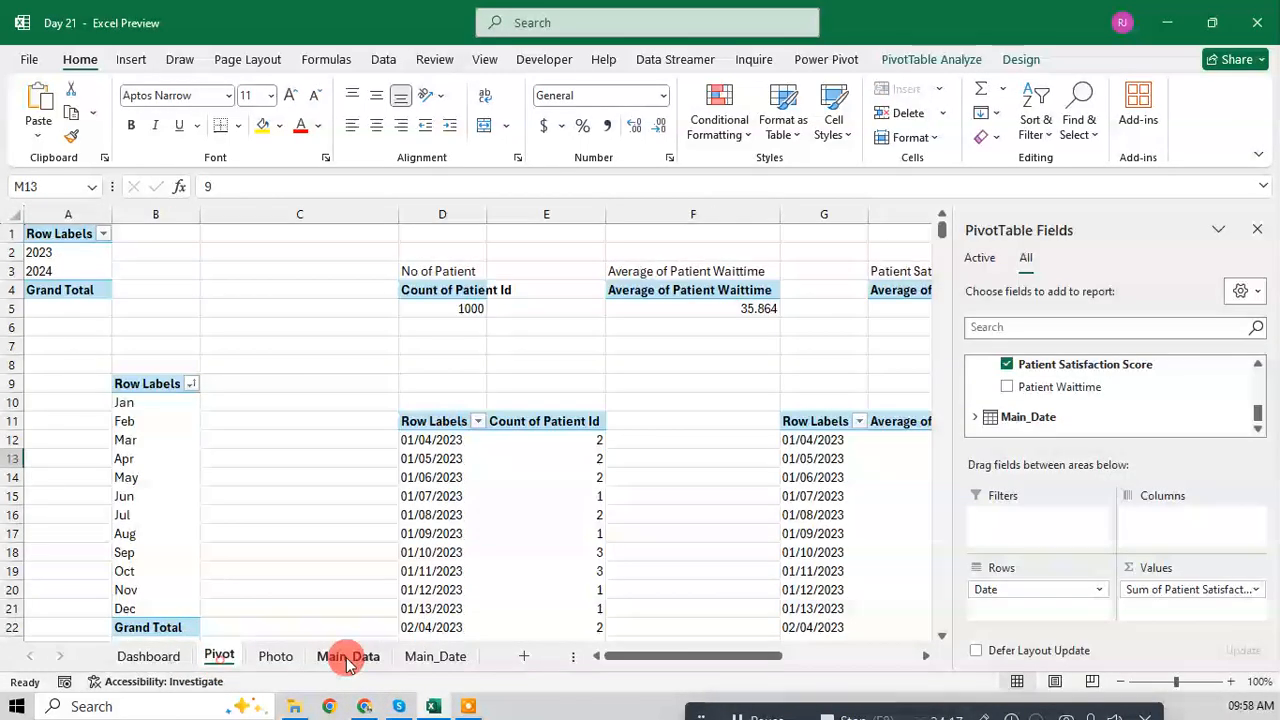
# Step: Add a column headed "Patient Waittime Status" in N1 of the Main_Data table, reusing the Patient Waittime header text
pyautogui.click(343, 655)
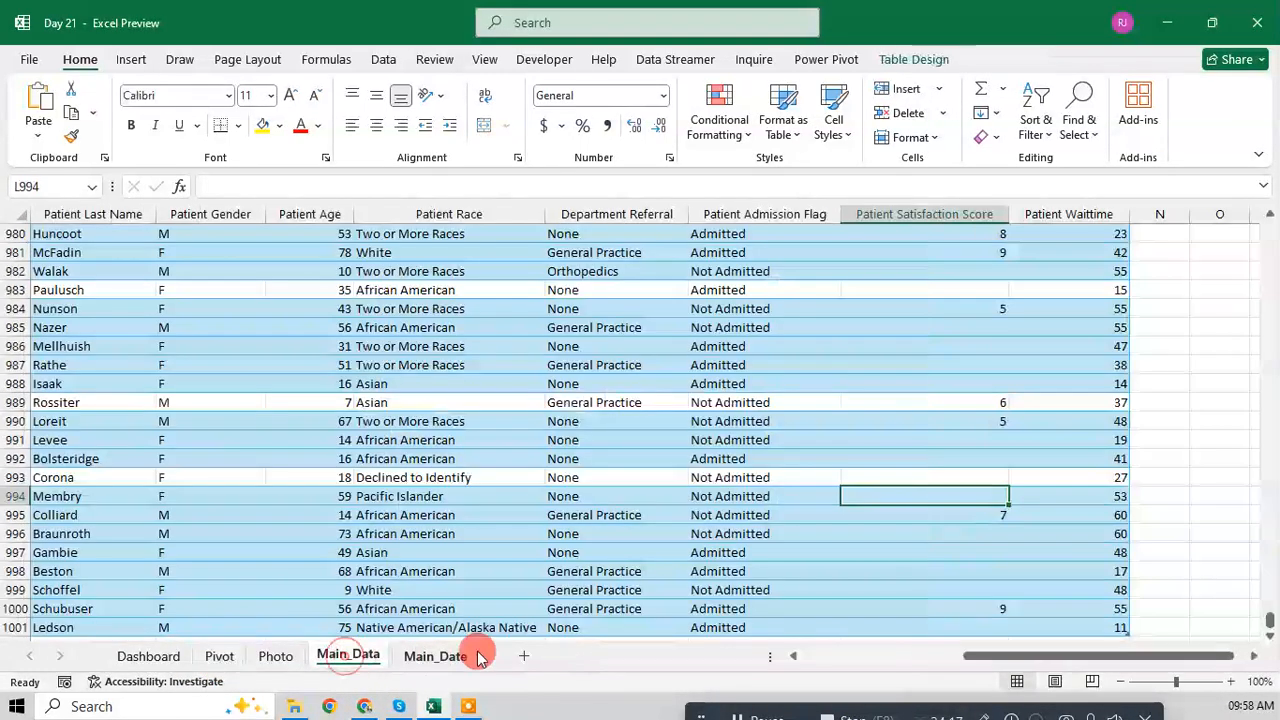
pyautogui.click(1080, 254)
pyautogui.hotkey('ctrl', 'Up')
pyautogui.press('Down')
pyautogui.press('Right')
pyautogui.press('Up')
pyautogui.press('Left')
pyautogui.press('F2')
pyautogui.hotkey('ctrl', 'a')
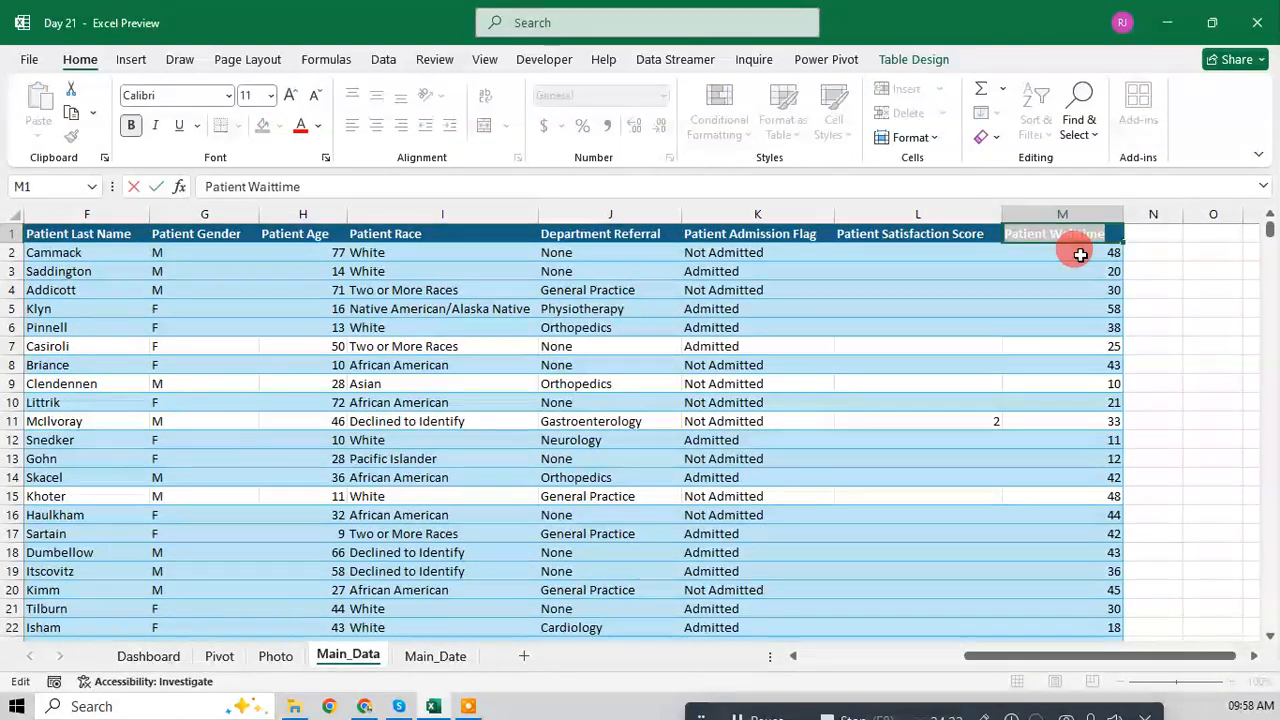
pyautogui.hotkey('ctrl', 'c')
pyautogui.press('Escape')
pyautogui.press('Right')
pyautogui.press('F2')
pyautogui.hotkey('ctrl', 'v')
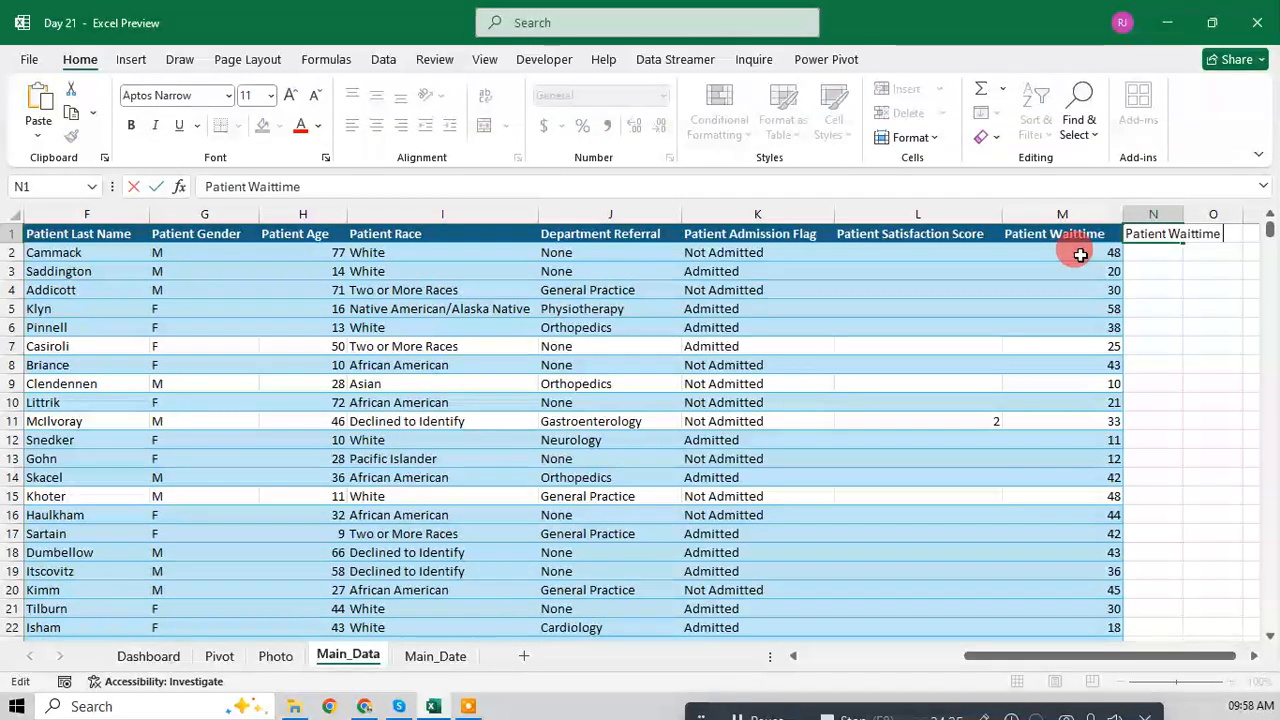
pyautogui.hotkey('ctrl', 'Return')
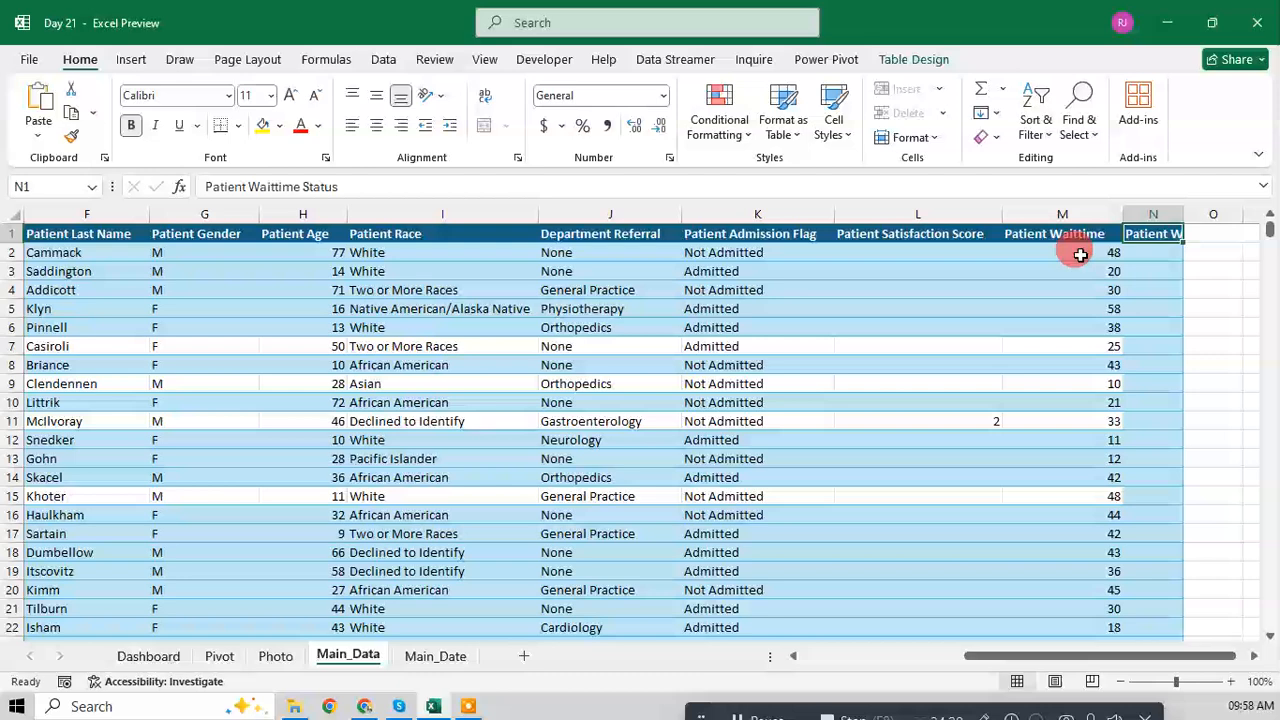
# Step: Autofit column N of Main_Data to its Patient Waittime Status header
pyautogui.hotkey('alt', 'o')
pyautogui.press('c')
pyautogui.press('a')
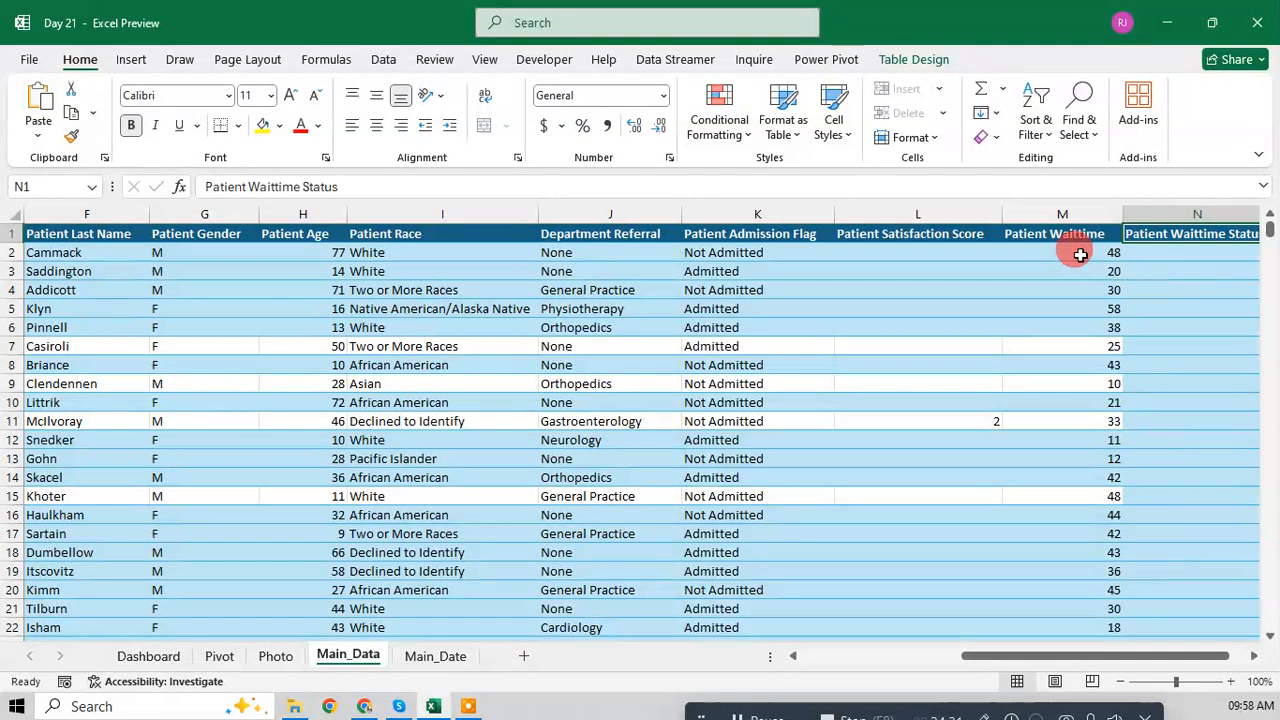
# Step: Fill the Patient Waittime Status column with =IF([@[Patient Waittime]]<30,"Delay","Ontime"), entered in N2
pyautogui.press('Down')
pyautogui.write('=if')
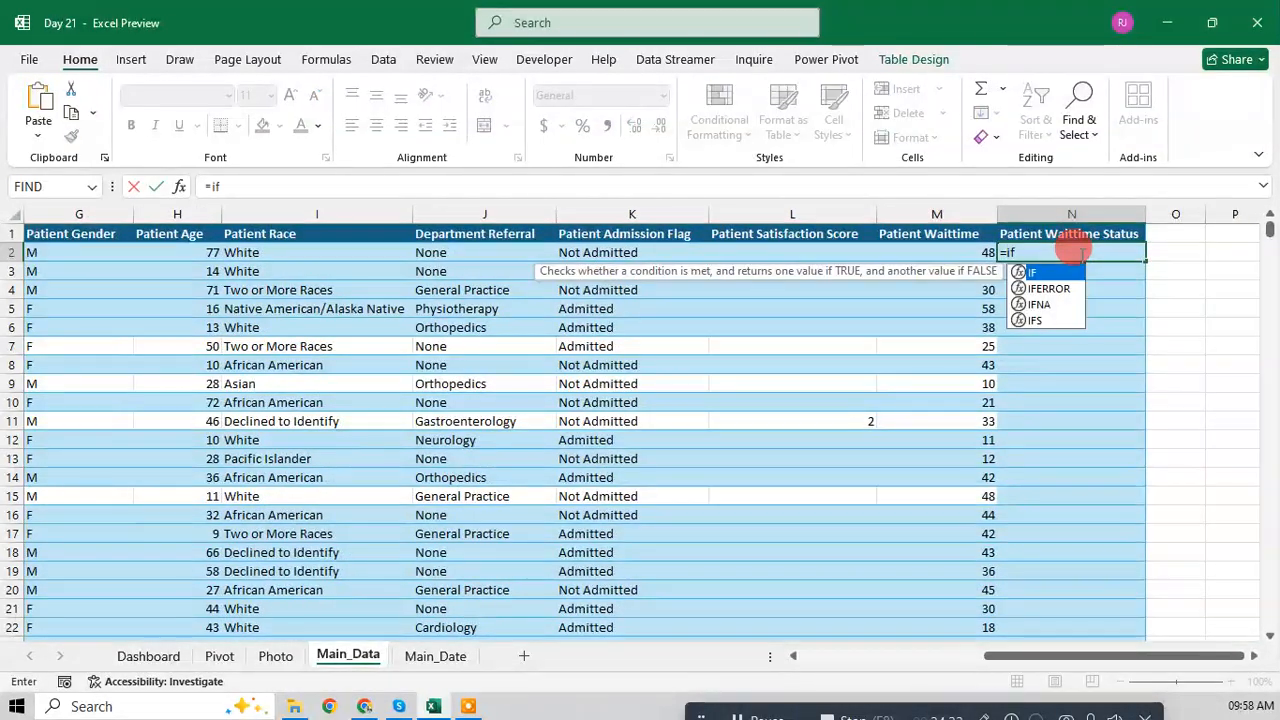
pyautogui.press('Tab')
pyautogui.press('Left')
pyautogui.write('<')
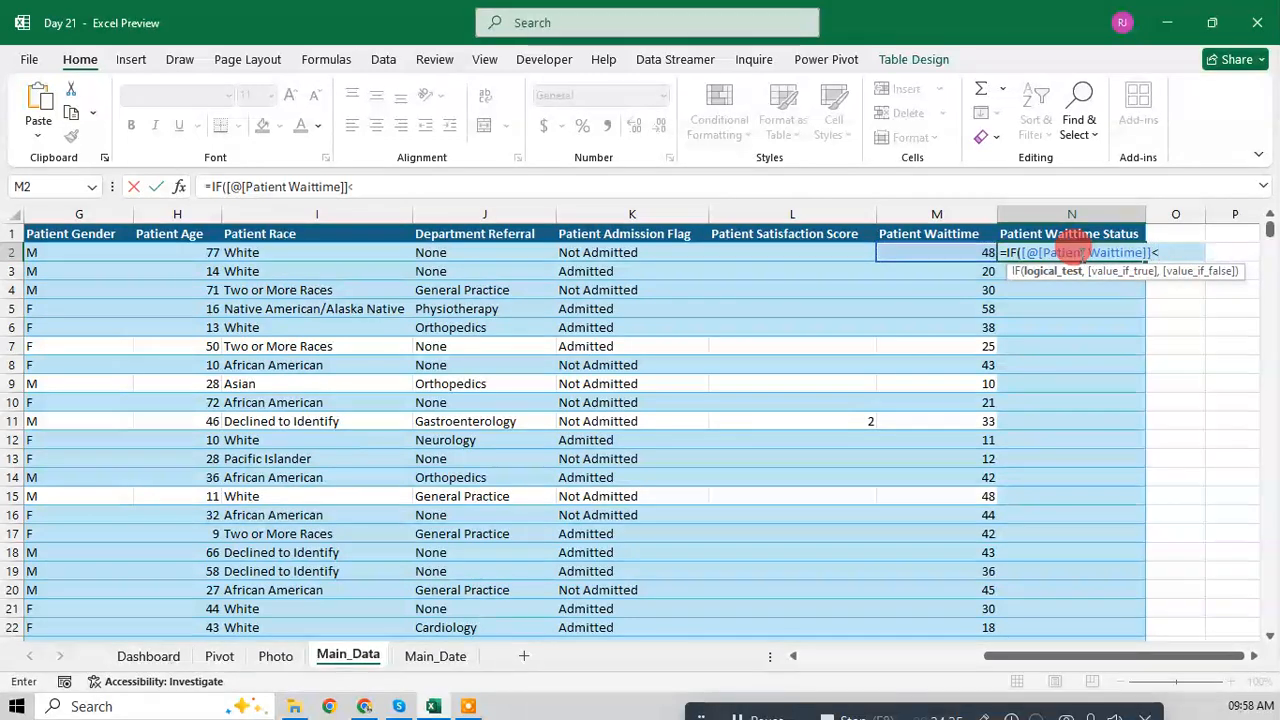
pyautogui.write('30,')
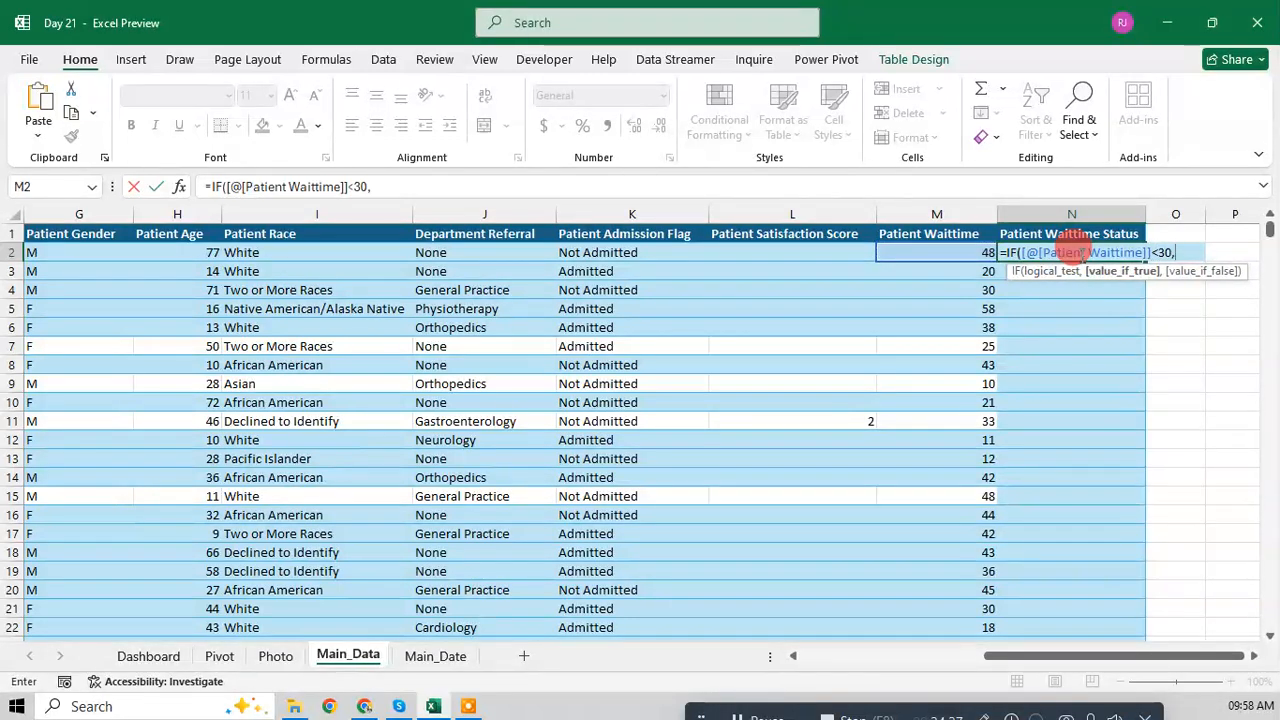
pyautogui.write('"Delay')
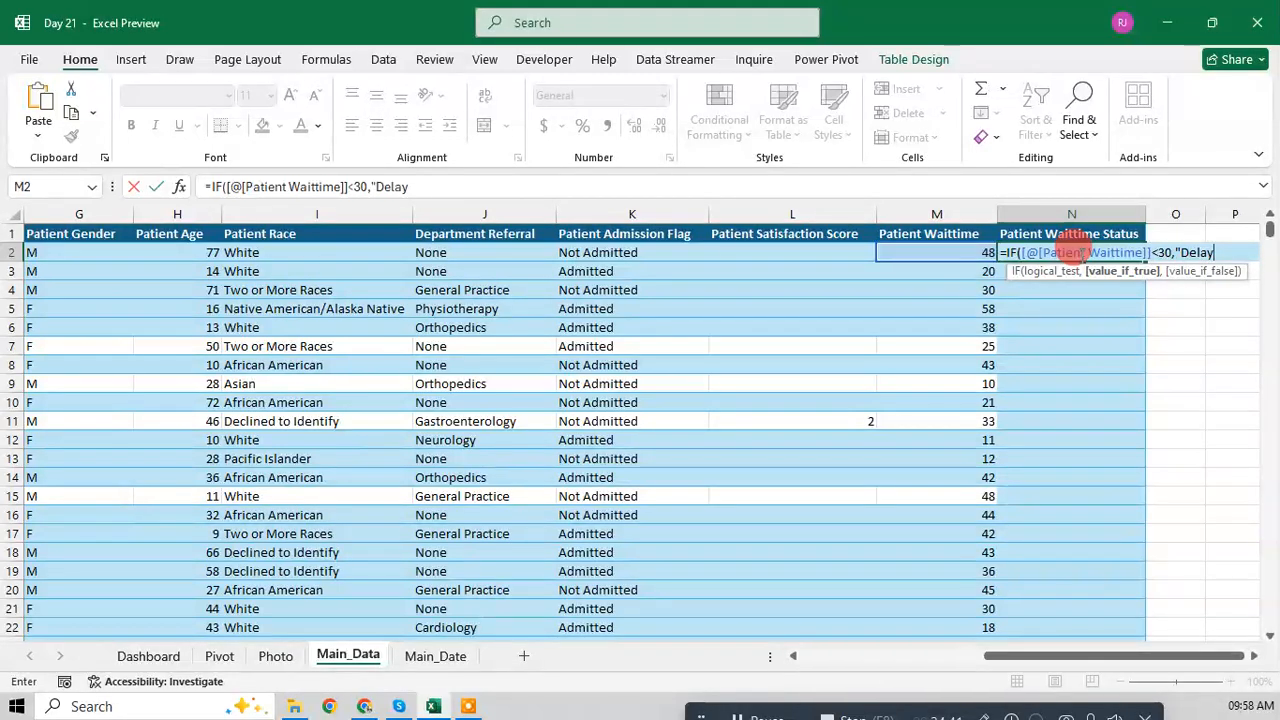
pyautogui.write('","Ontime')
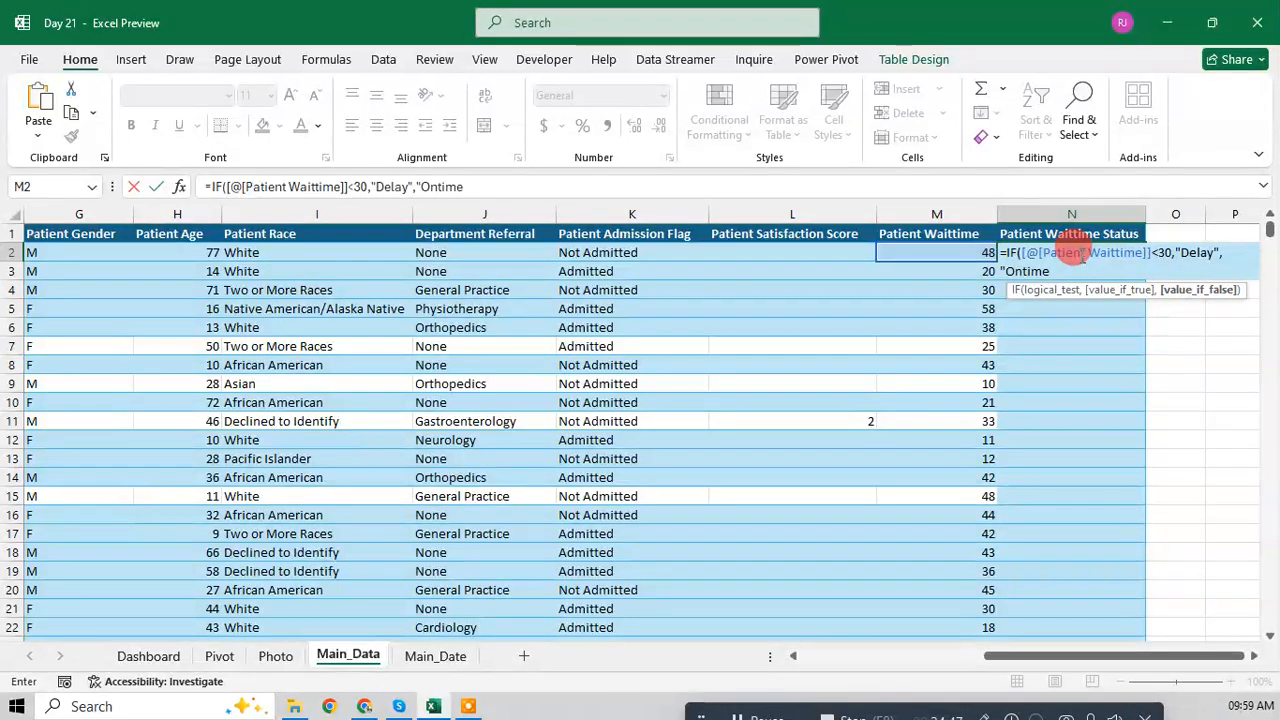
pyautogui.hotkey('ctrl', 'Return')
pyautogui.press('Down')
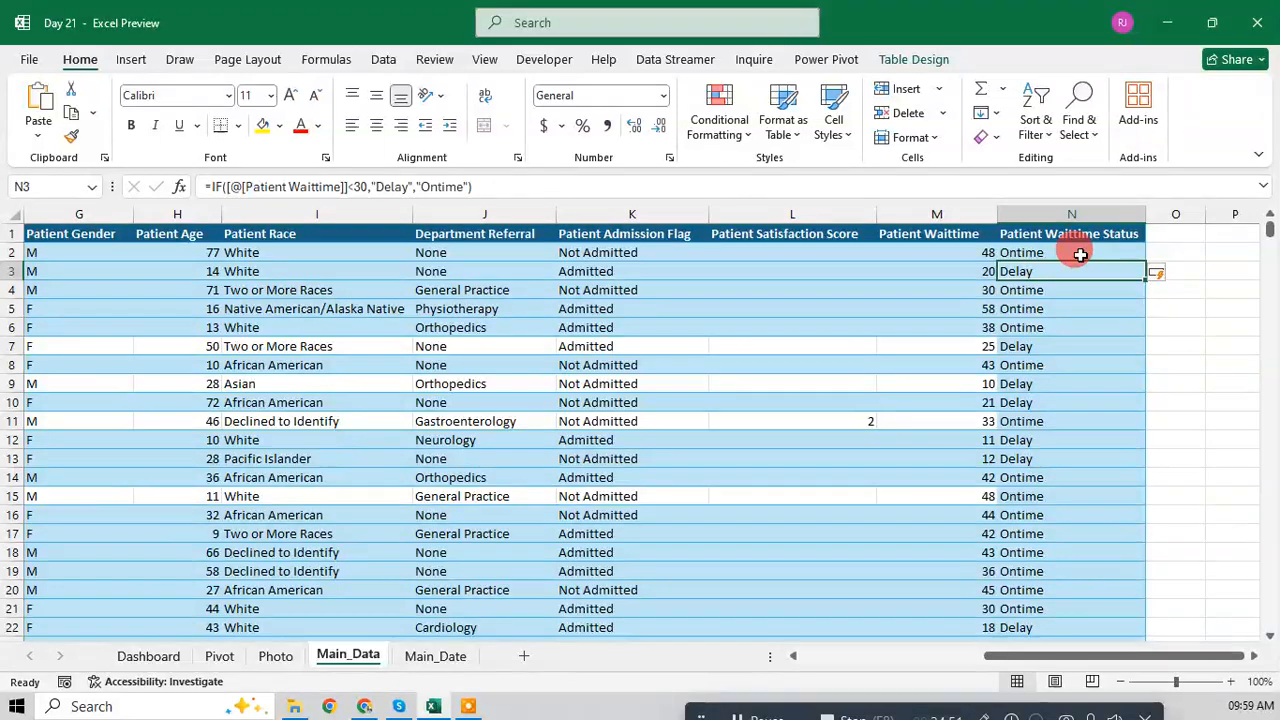
# Step: Change the status formula's test to [@[Patient Waittime]]>30, check the labels against the wait times, and save the workbook
pyautogui.click(1080, 254)
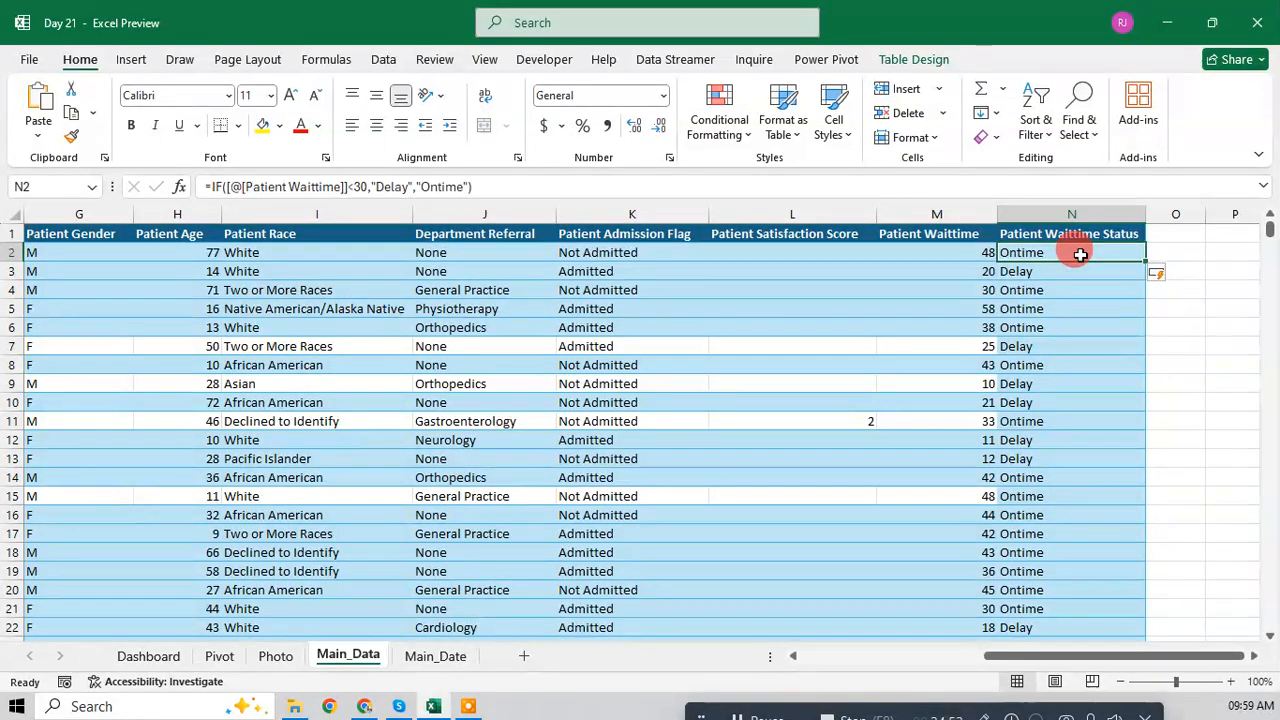
pyautogui.doubleClick(1080, 254)
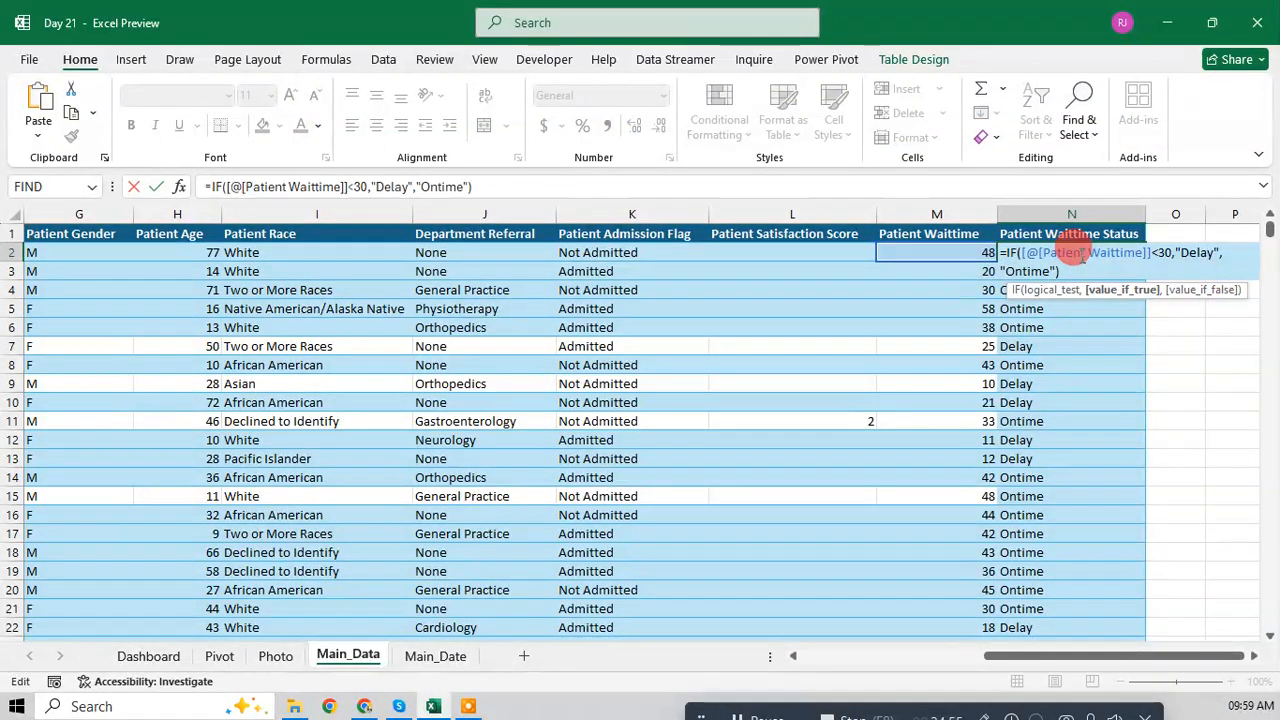
pyautogui.press('Left')
pyautogui.press('BackSpace')
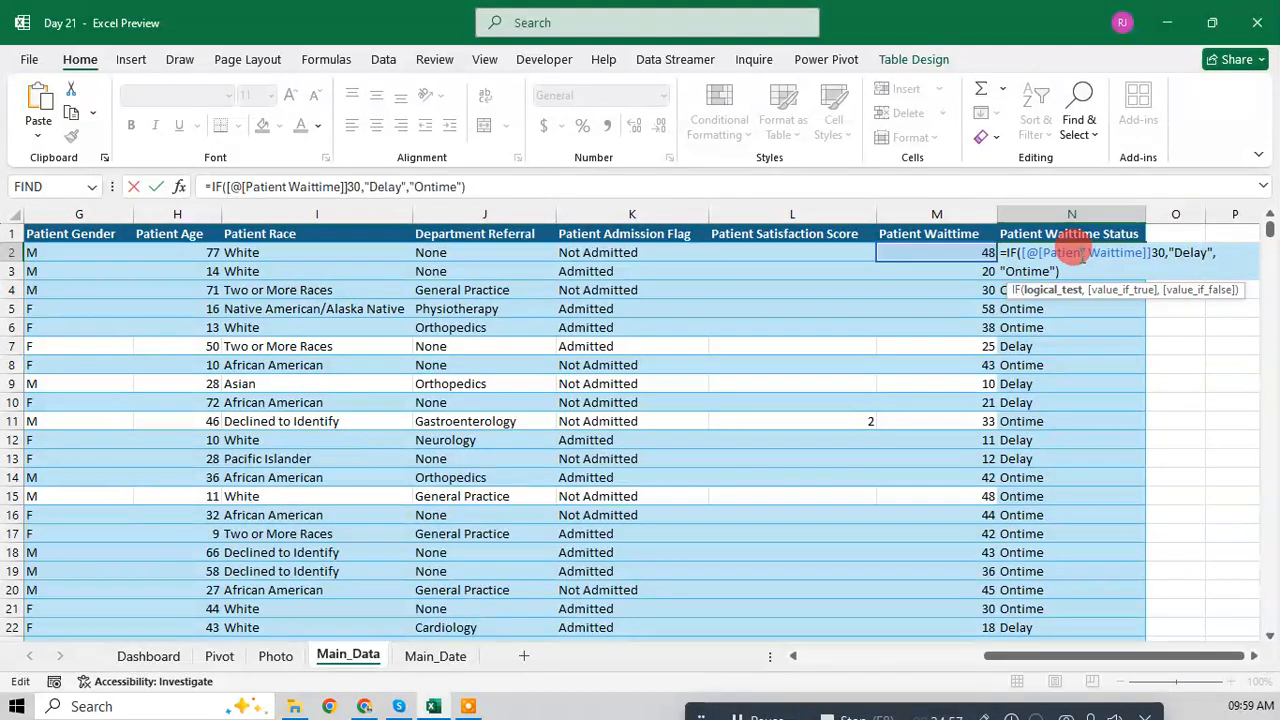
pyautogui.press('Return')
pyautogui.press('Up')
pyautogui.press('Left')
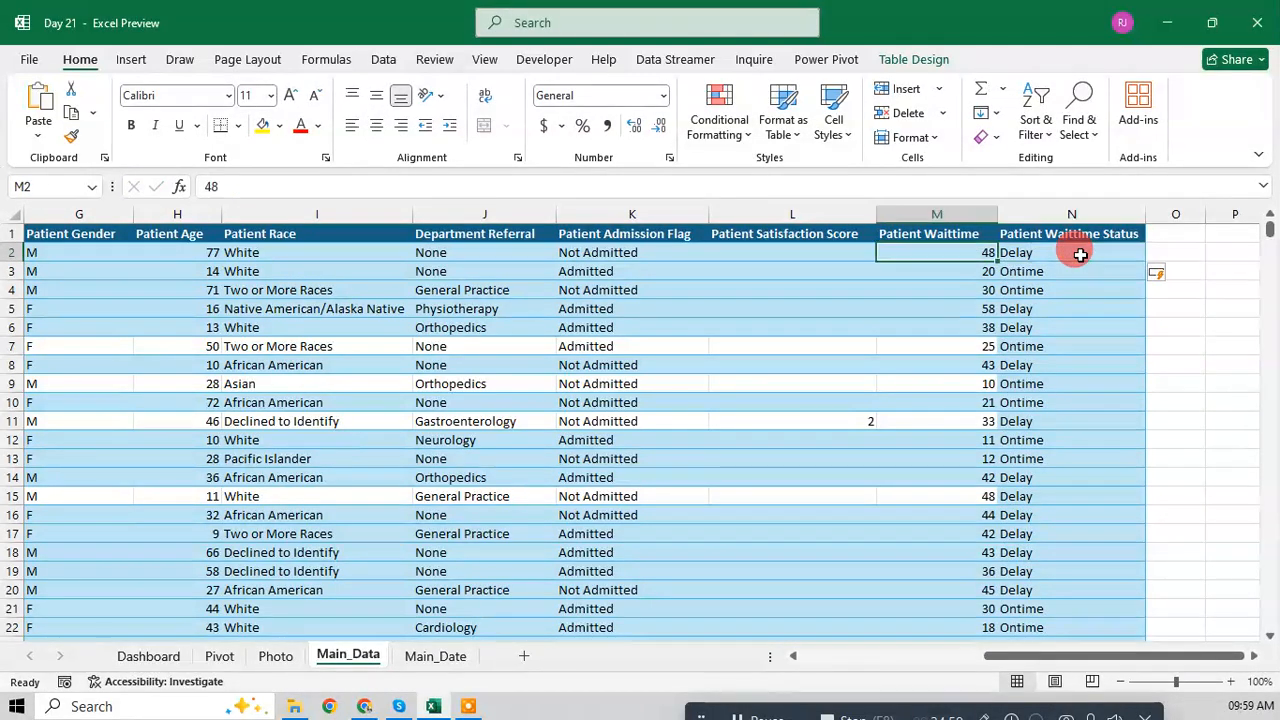
pyautogui.press('Down')
pyautogui.press('Right')
pyautogui.press('Down')
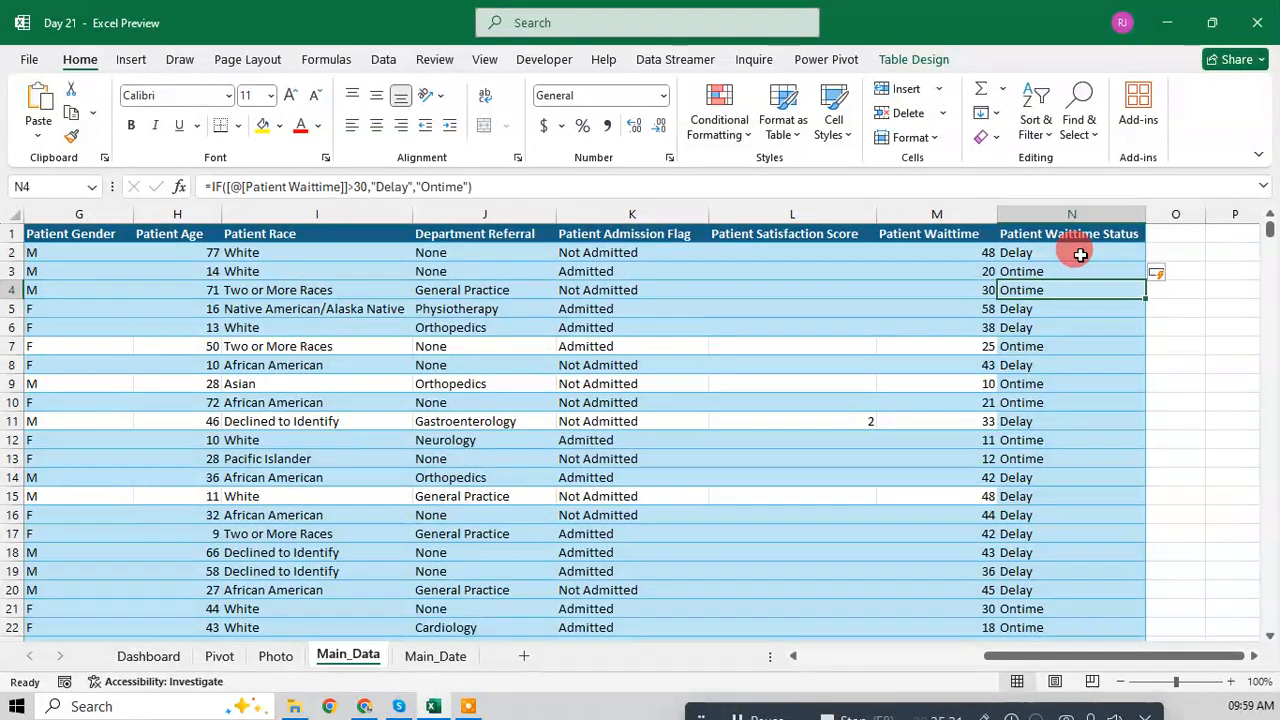
pyautogui.hotkey('ctrl', 's')
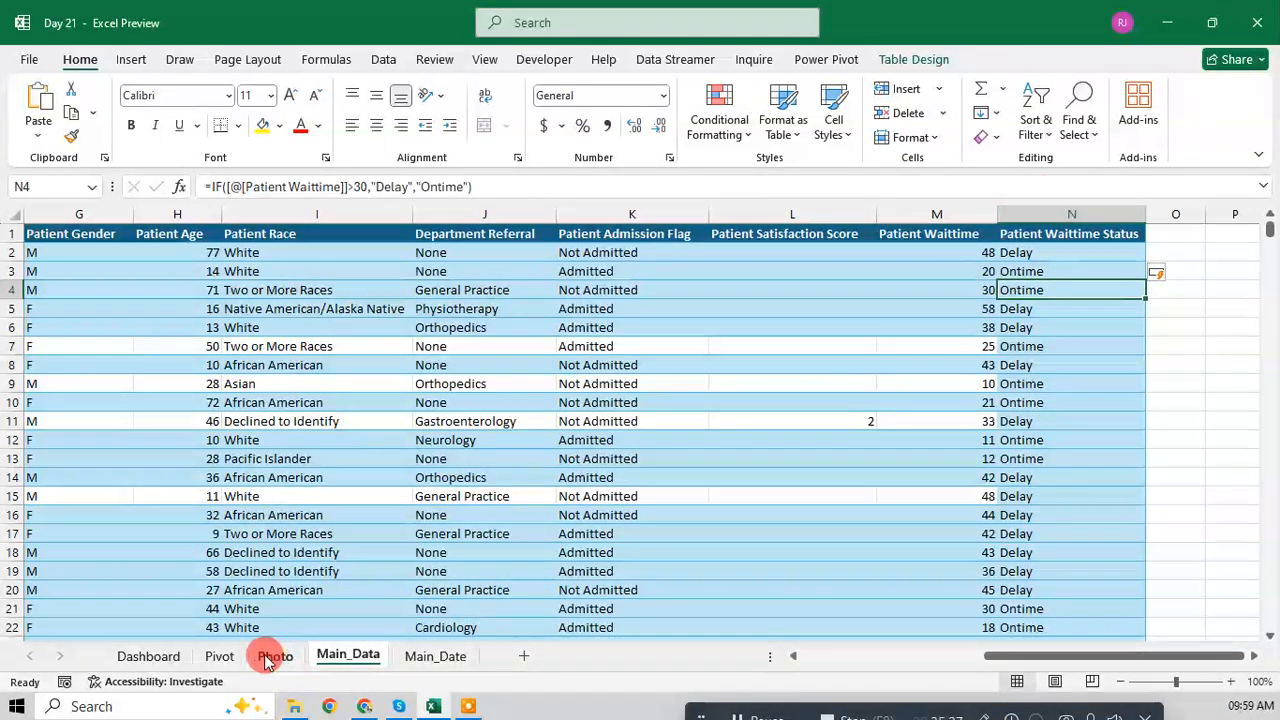
# Step: Copy the PivotTable of patient count by date, starting at D11 on the Pivot sheet
pyautogui.click(220, 656)
pyautogui.click(790, 495)
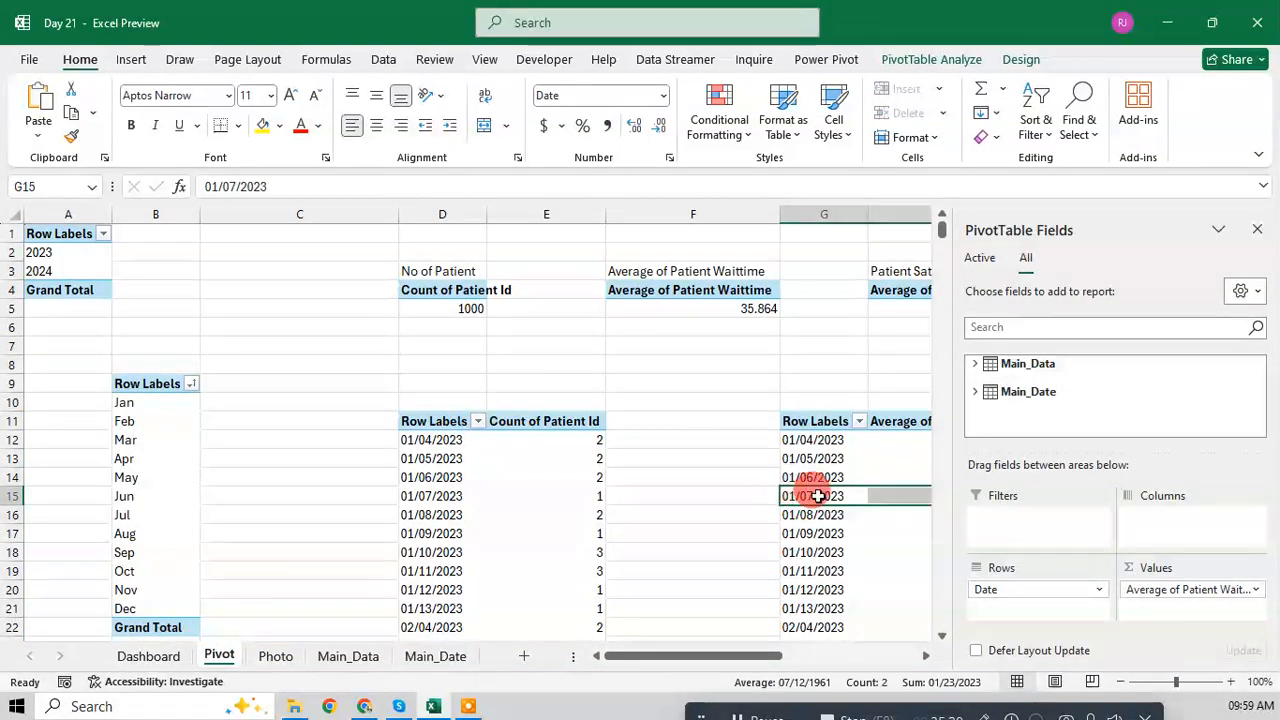
pyautogui.scroll(-10, 410, 495)
pyautogui.scroll(5, 448, 500)
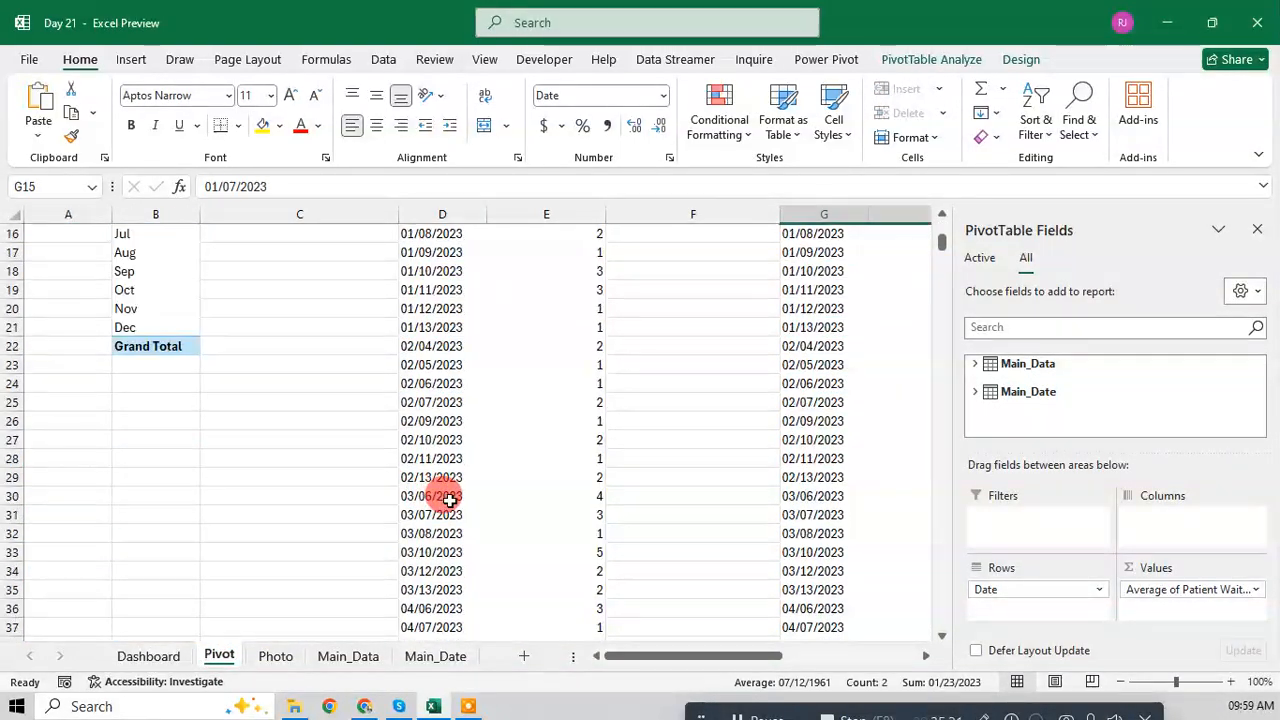
pyautogui.scroll(3, 448, 500)
pyautogui.click(430, 383)
pyautogui.hotkey('ctrl', 'a')
pyautogui.hotkey('ctrl', 'c')
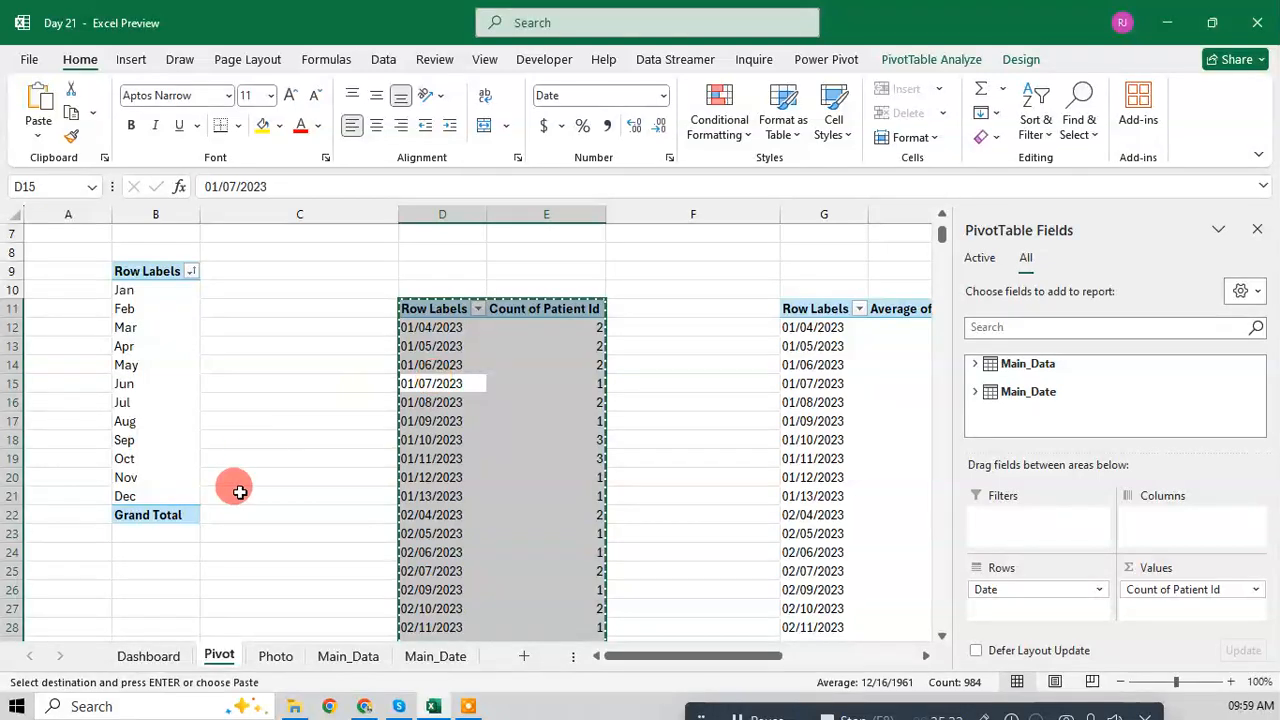
# Step: Paste the copied PivotTable at B508, below the end of the existing date pivots
pyautogui.scroll(-20, 145, 540)
pyautogui.scroll(-20, 145, 552)
pyautogui.scroll(-20, 150, 555)
pyautogui.scroll(-20, 131, 580)
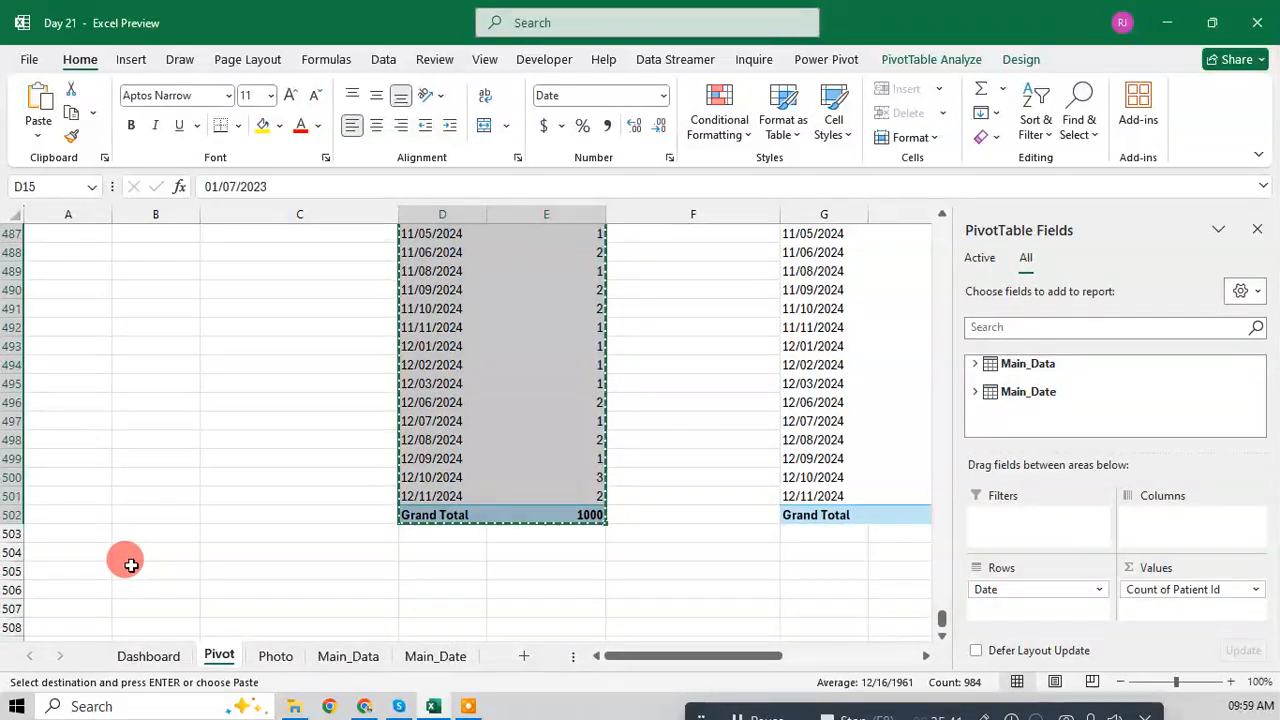
pyautogui.click(89, 569)
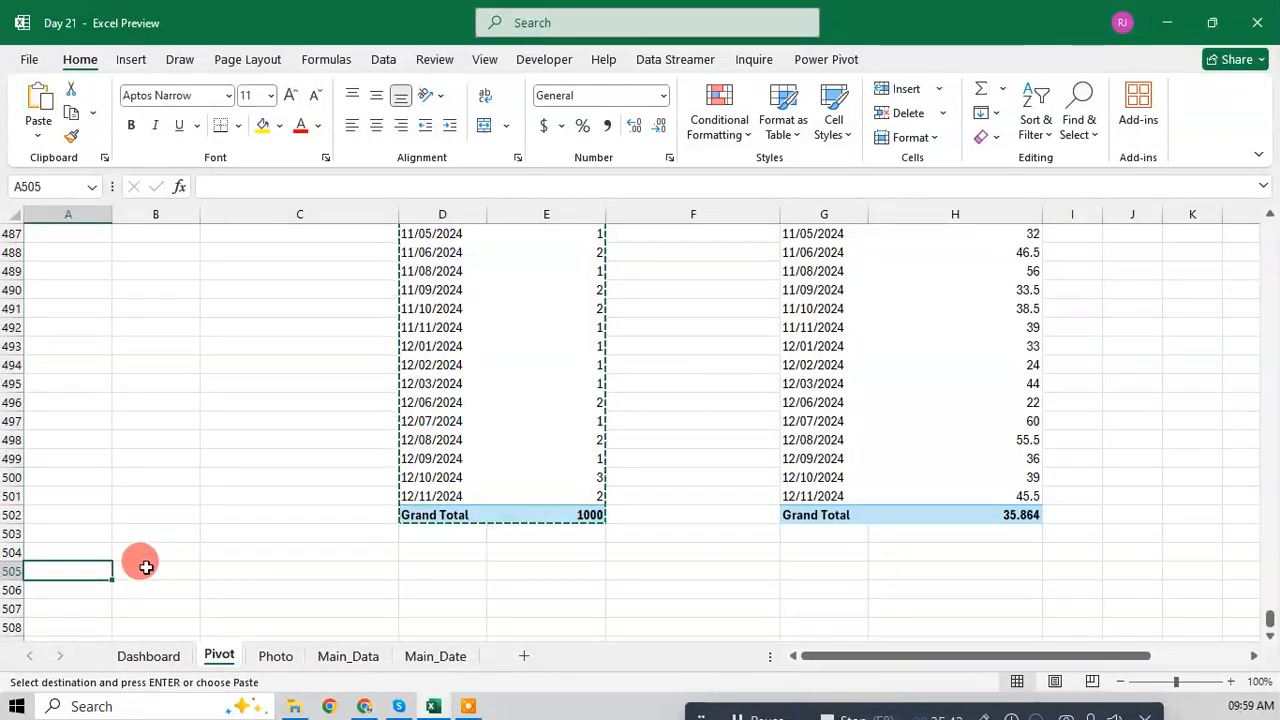
pyautogui.click(146, 570)
pyautogui.scroll(-2, 146, 580)
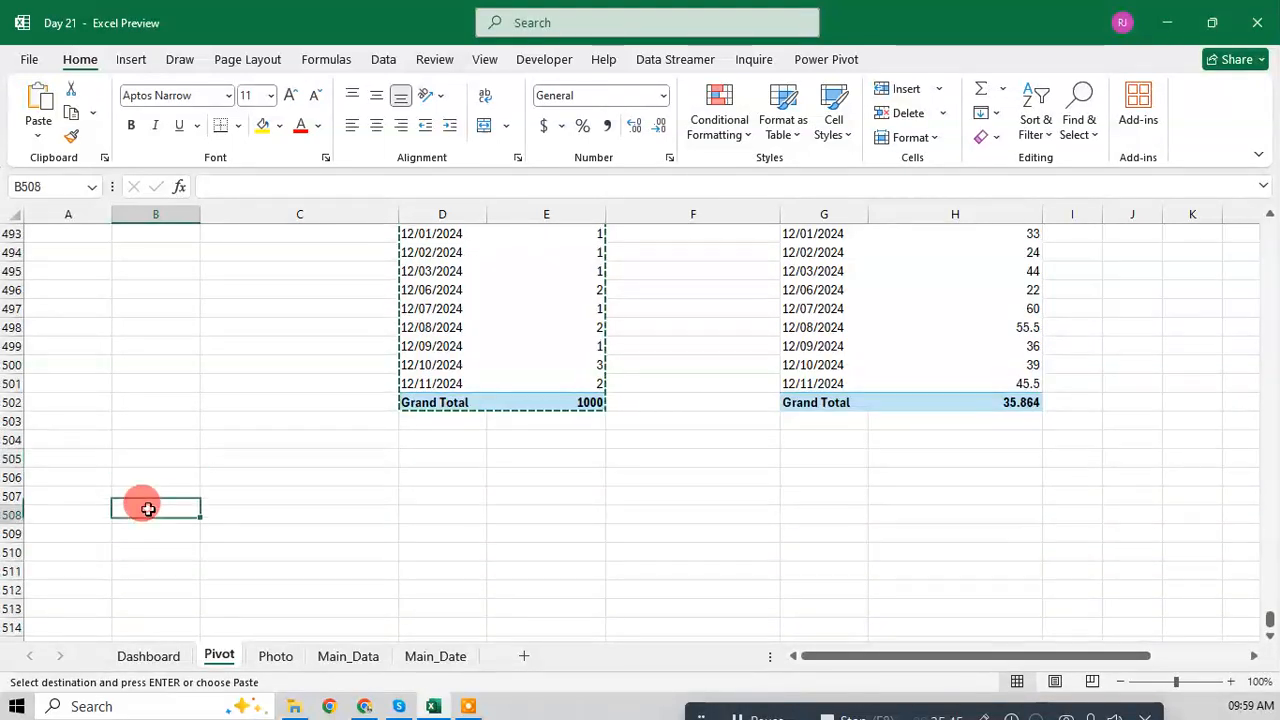
pyautogui.click(140, 514)
pyautogui.hotkey('ctrl', 'v')
pyautogui.click(181, 553)
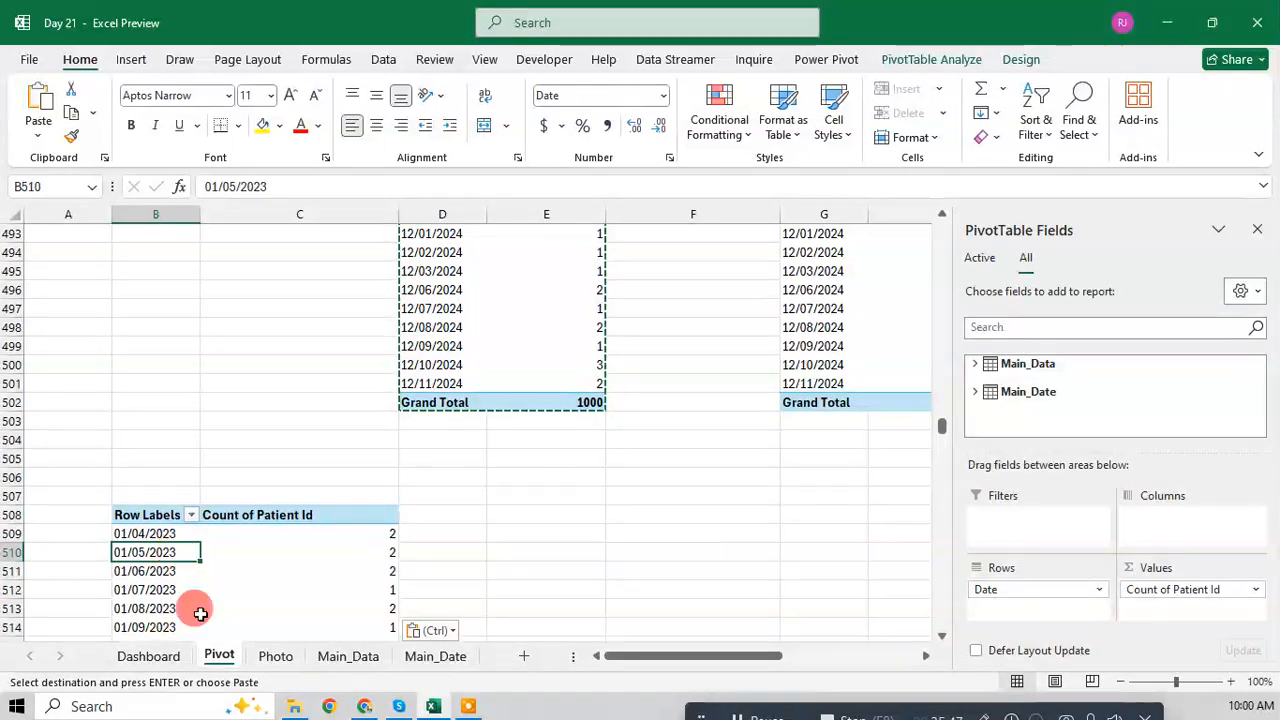
# Step: Refresh the pasted PivotTable and replace its Patient Id count with a count of Patient Waittime Status
pyautogui.rightClick(307, 553)
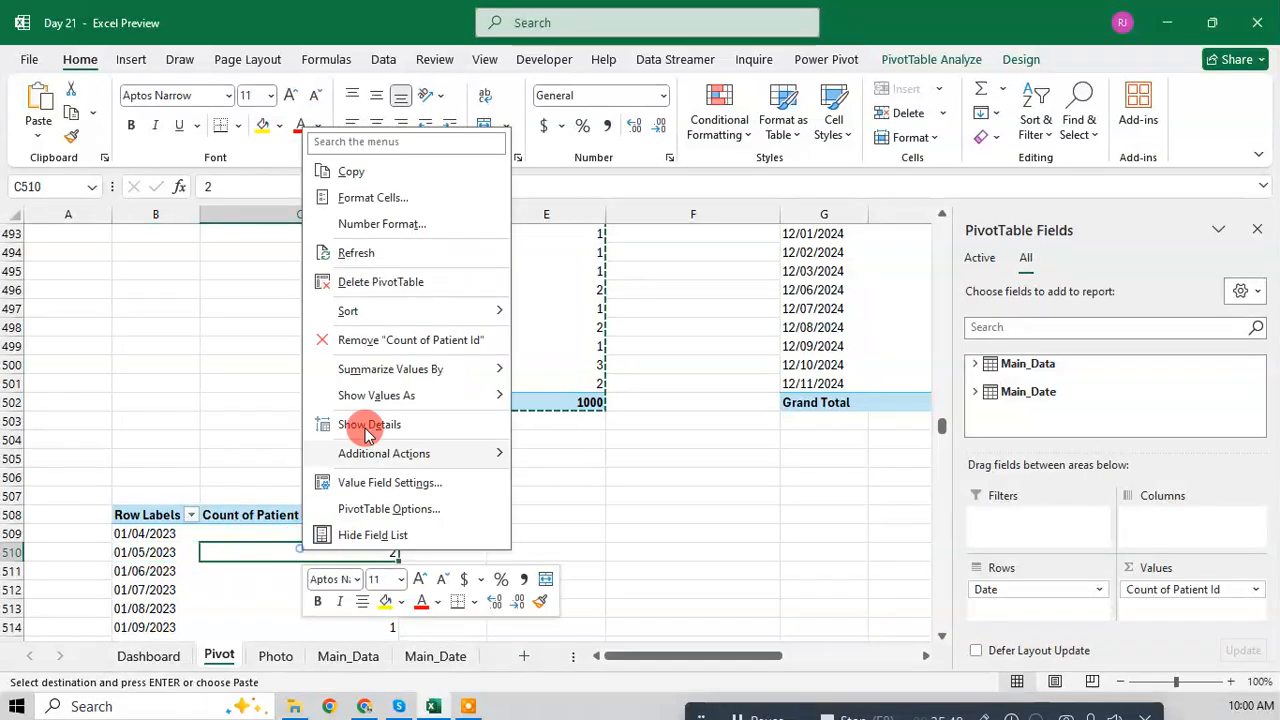
pyautogui.click(343, 249)
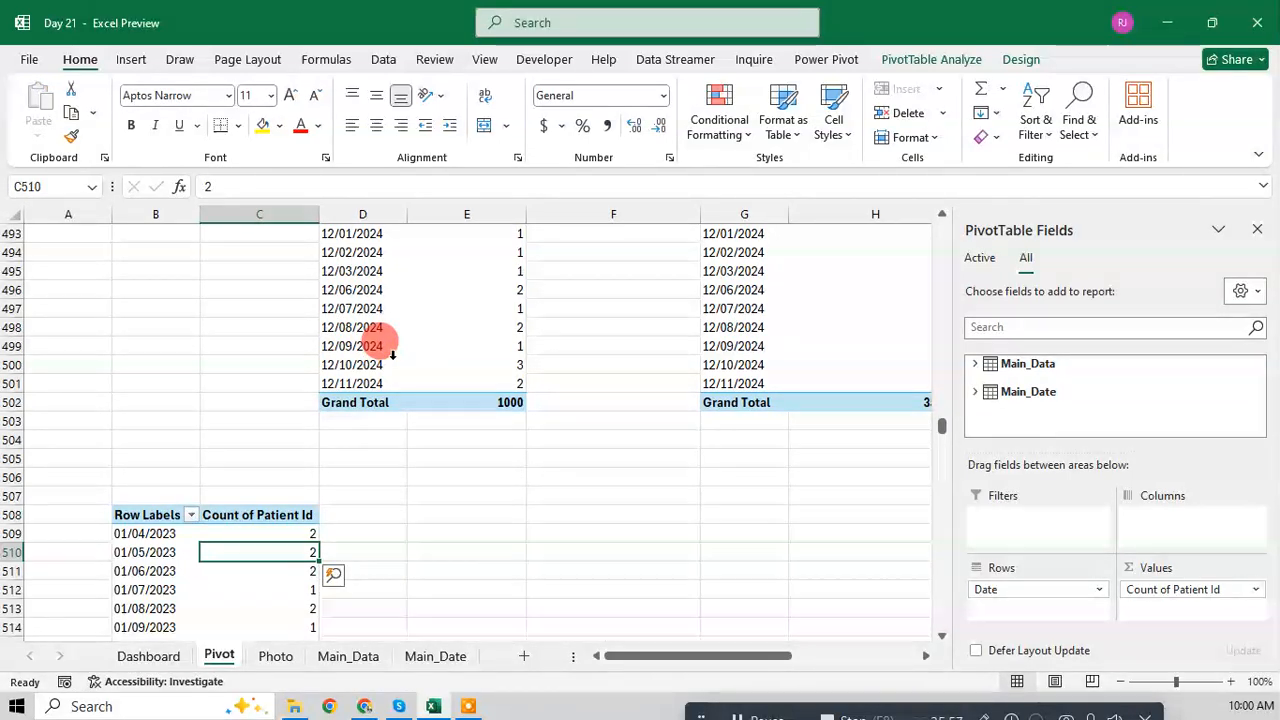
pyautogui.click(974, 363)
pyautogui.scroll(-2, 999, 400)
pyautogui.scroll(-4, 999, 398)
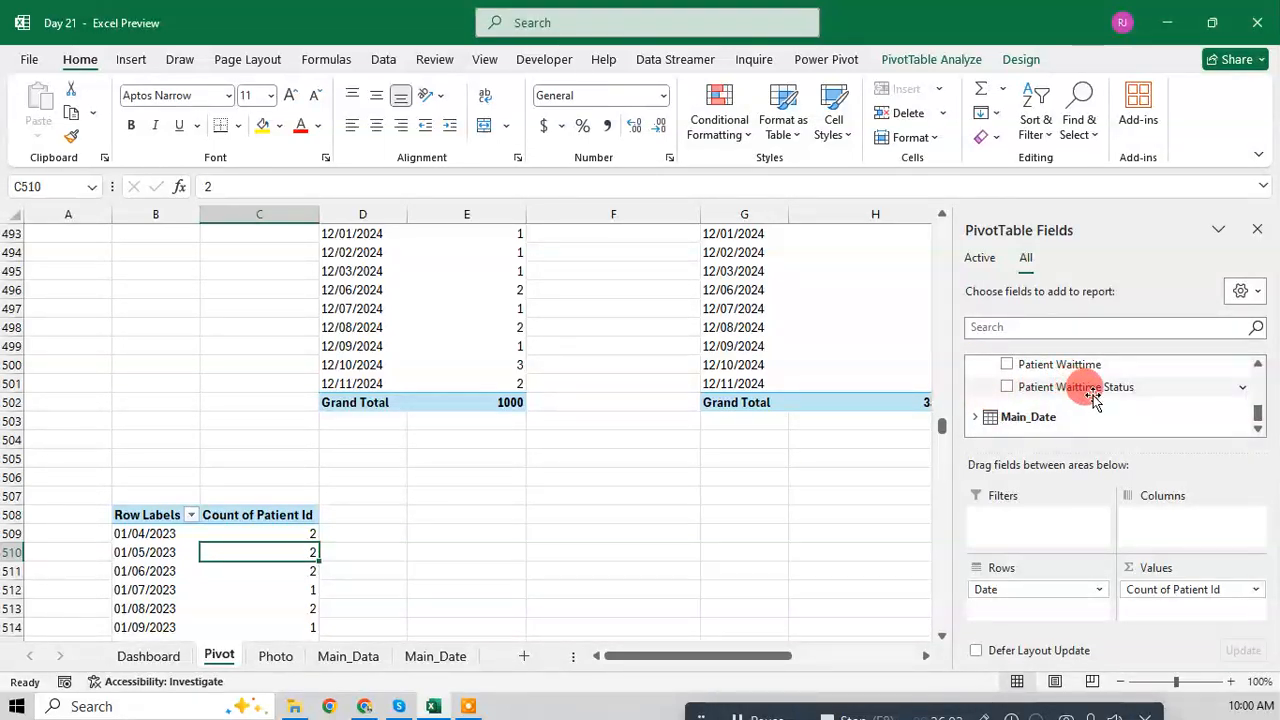
pyautogui.moveTo(1171, 589); pyautogui.dragTo(1140, 410)
pyautogui.moveTo(1120, 387); pyautogui.dragTo(1195, 603)
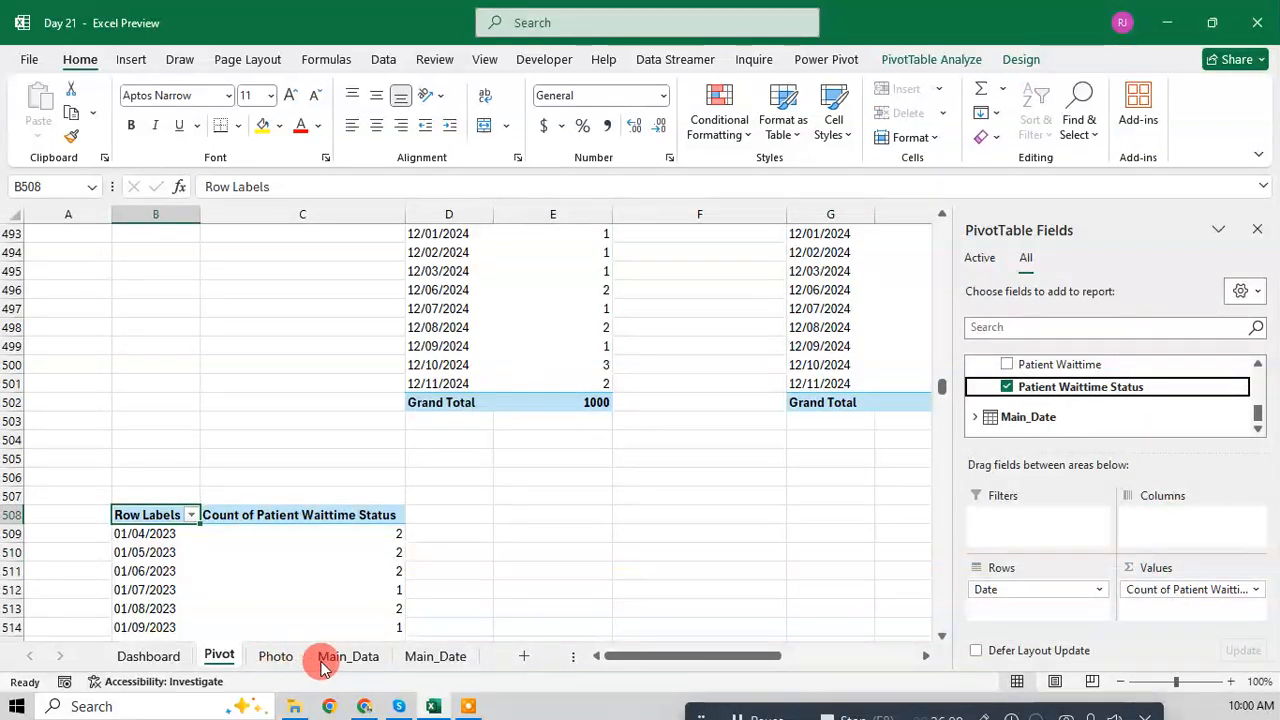
# Step: After checking the reference pie chart on Photo, replace Date with Patient Waittime Status as the pasted pivot's row field, keeping the status count as values
pyautogui.click(275, 656)
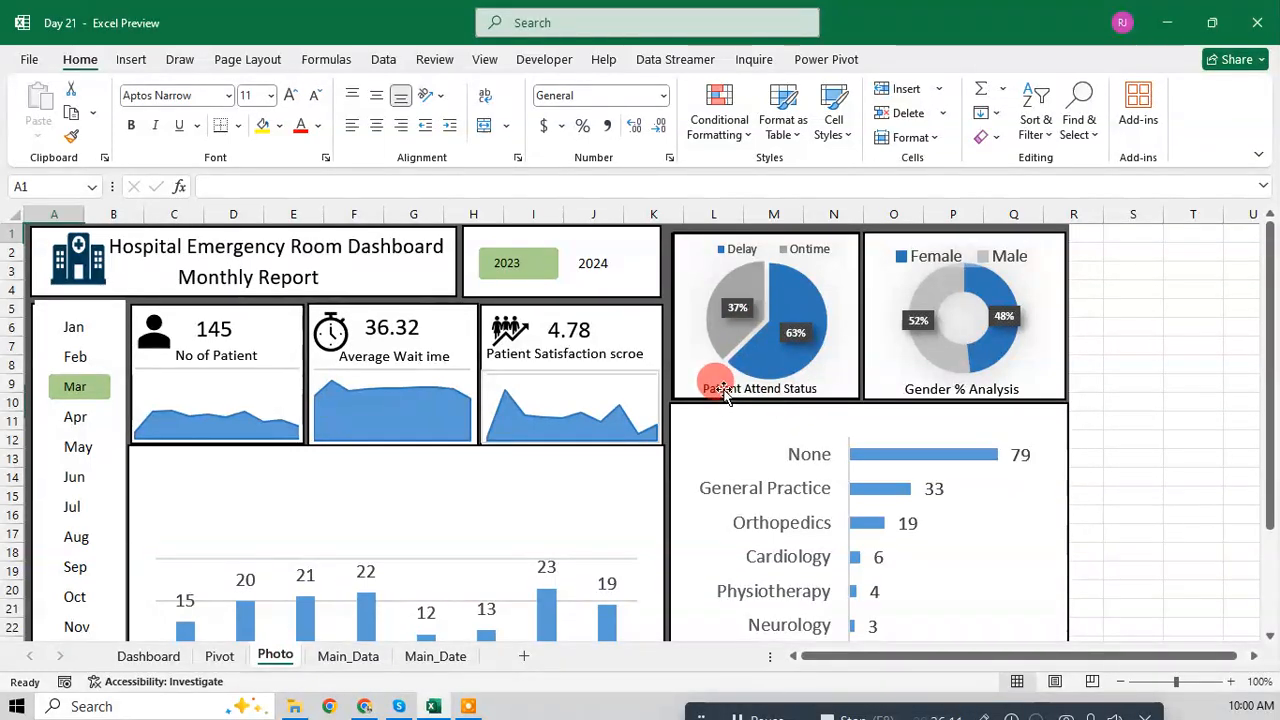
pyautogui.click(170, 656)
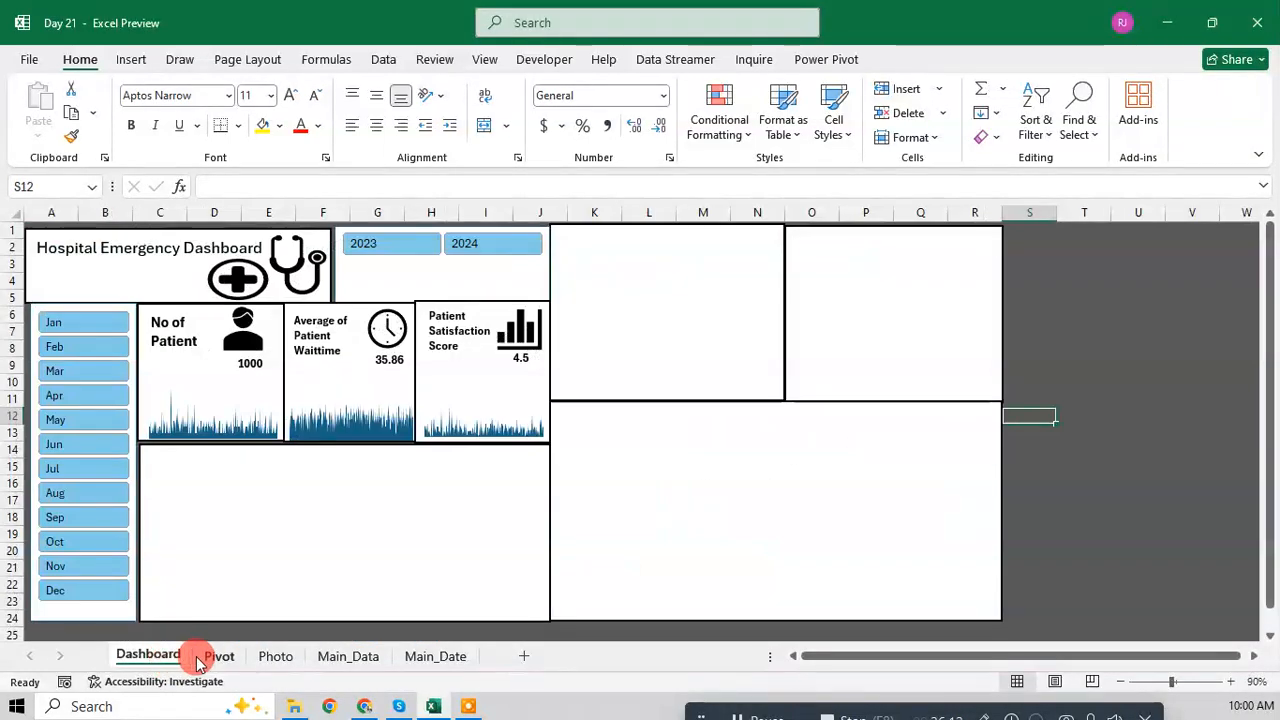
pyautogui.click(219, 656)
pyautogui.click(165, 571)
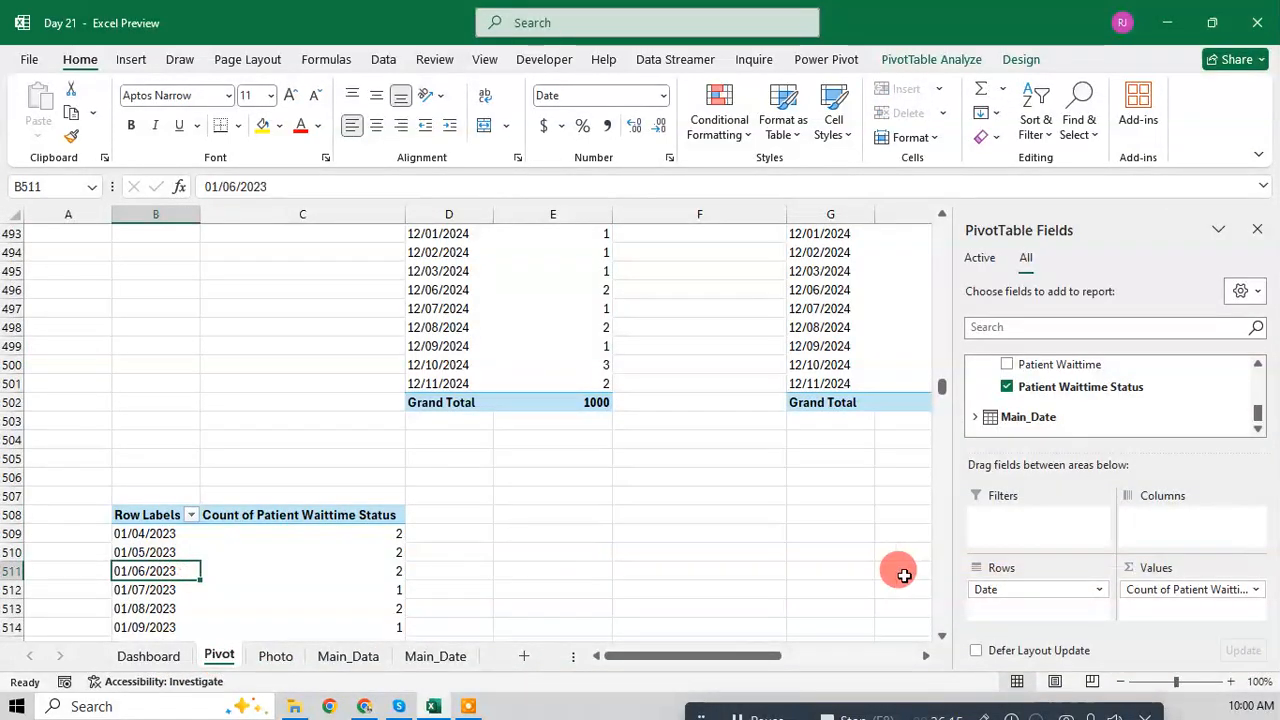
pyautogui.moveTo(1034, 589); pyautogui.dragTo(1095, 385)
pyautogui.scroll(1, 1084, 402)
pyautogui.scroll(-2, 1084, 402)
pyautogui.moveTo(1186, 586); pyautogui.dragTo(1040, 594)
pyautogui.moveTo(1066, 384); pyautogui.dragTo(1176, 596)
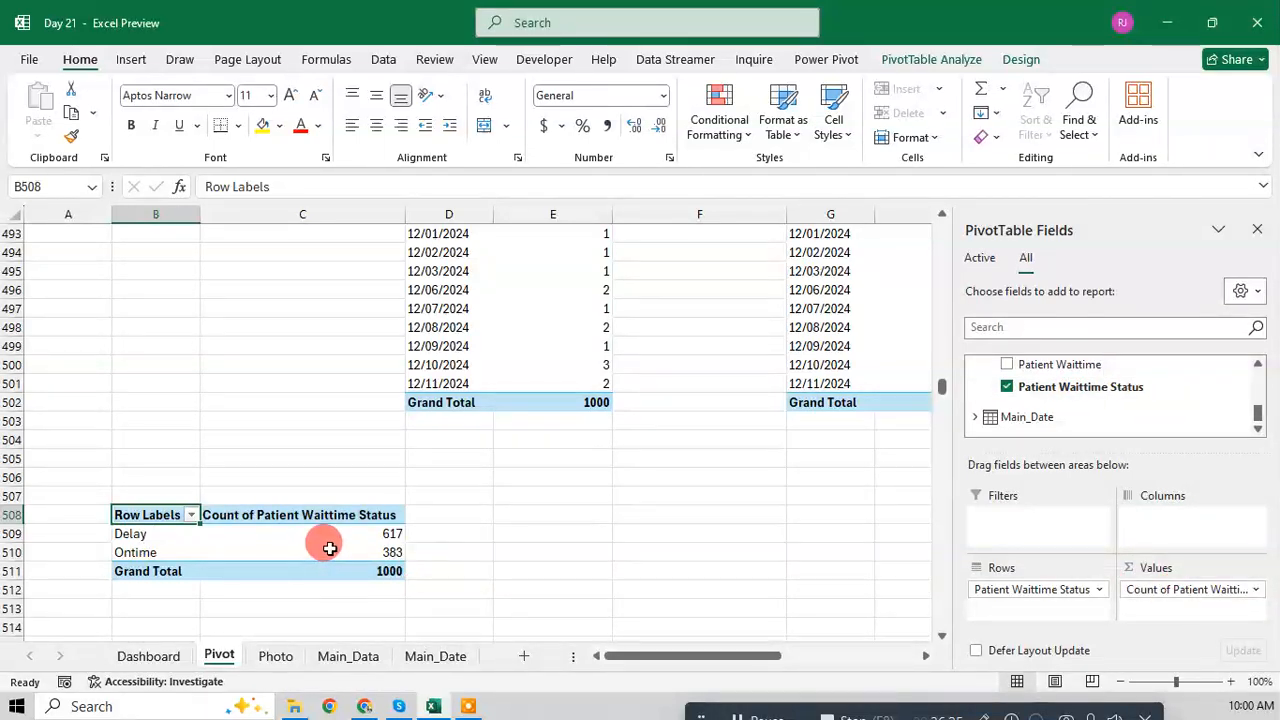
pyautogui.click(173, 544)
pyautogui.click(401, 531)
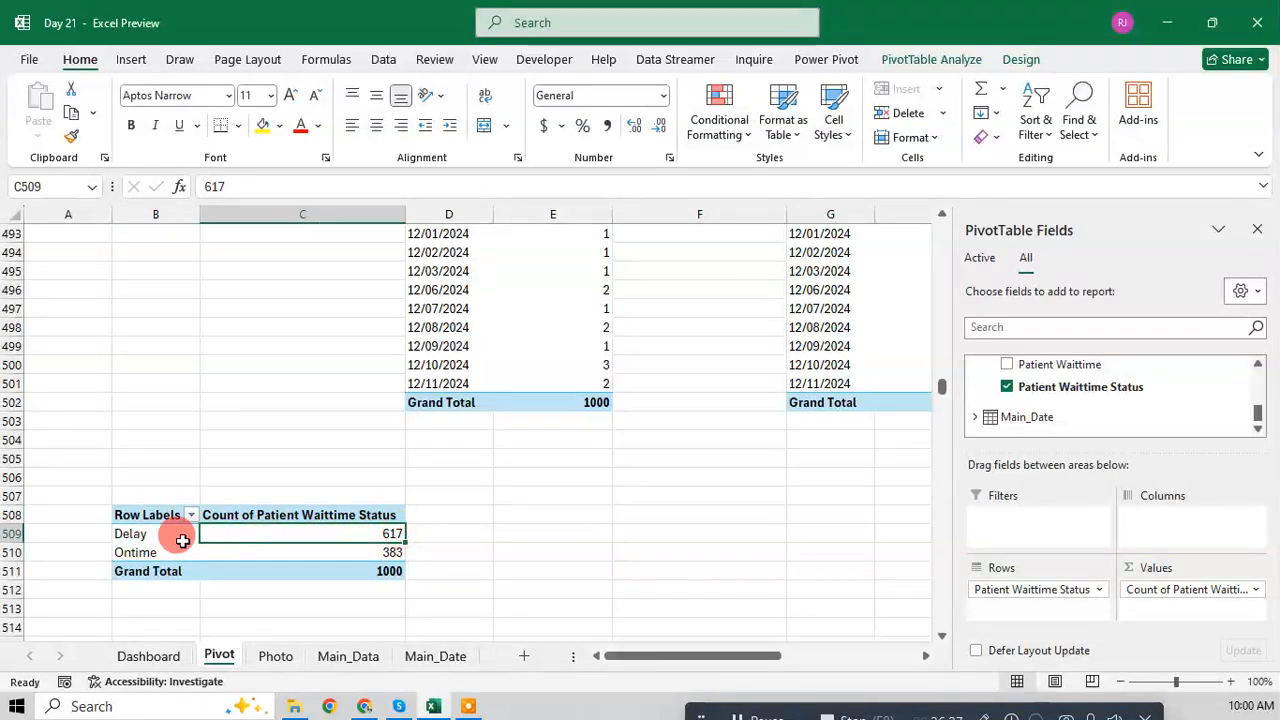
pyautogui.click(160, 552)
pyautogui.click(378, 551)
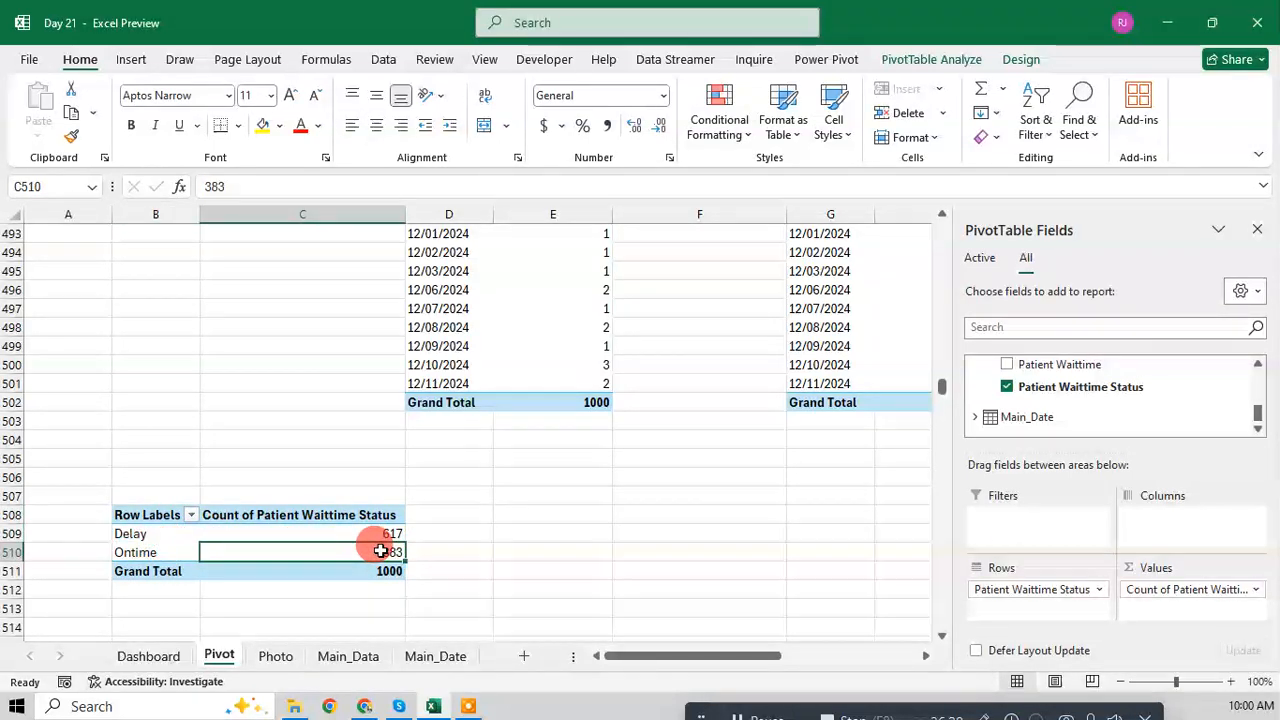
pyautogui.moveTo(381, 551)
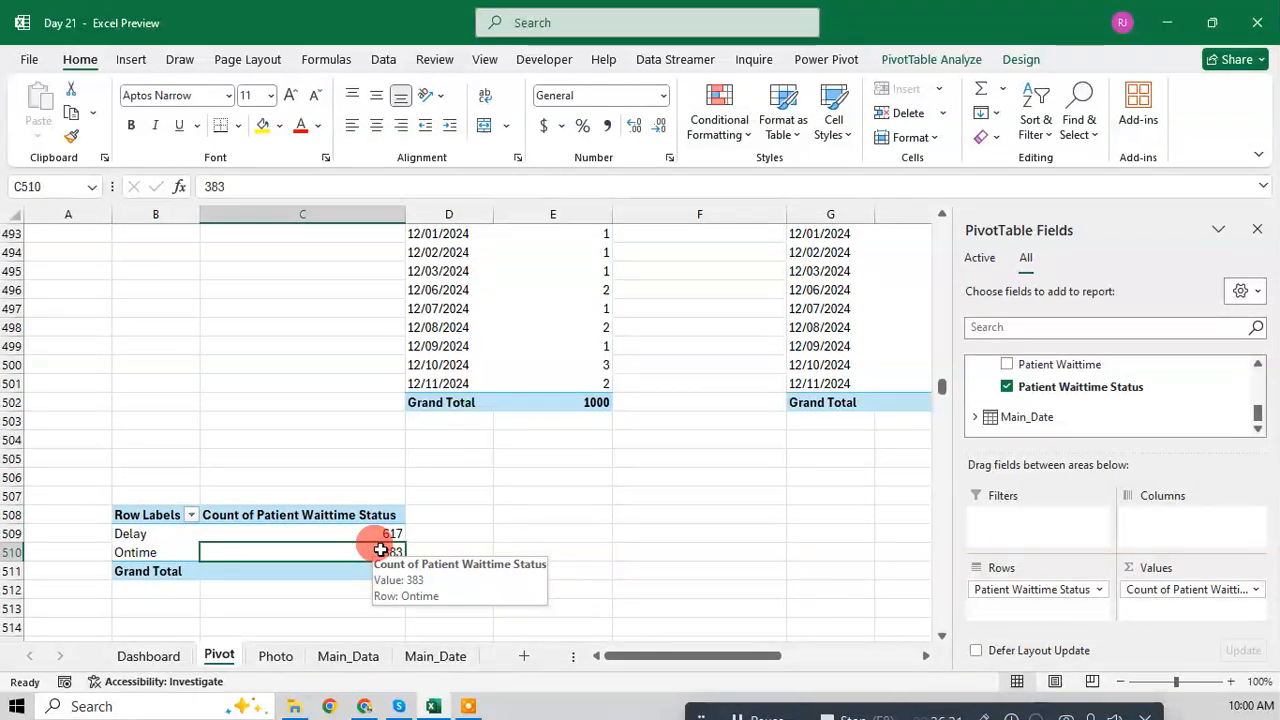
pyautogui.click(537, 326)
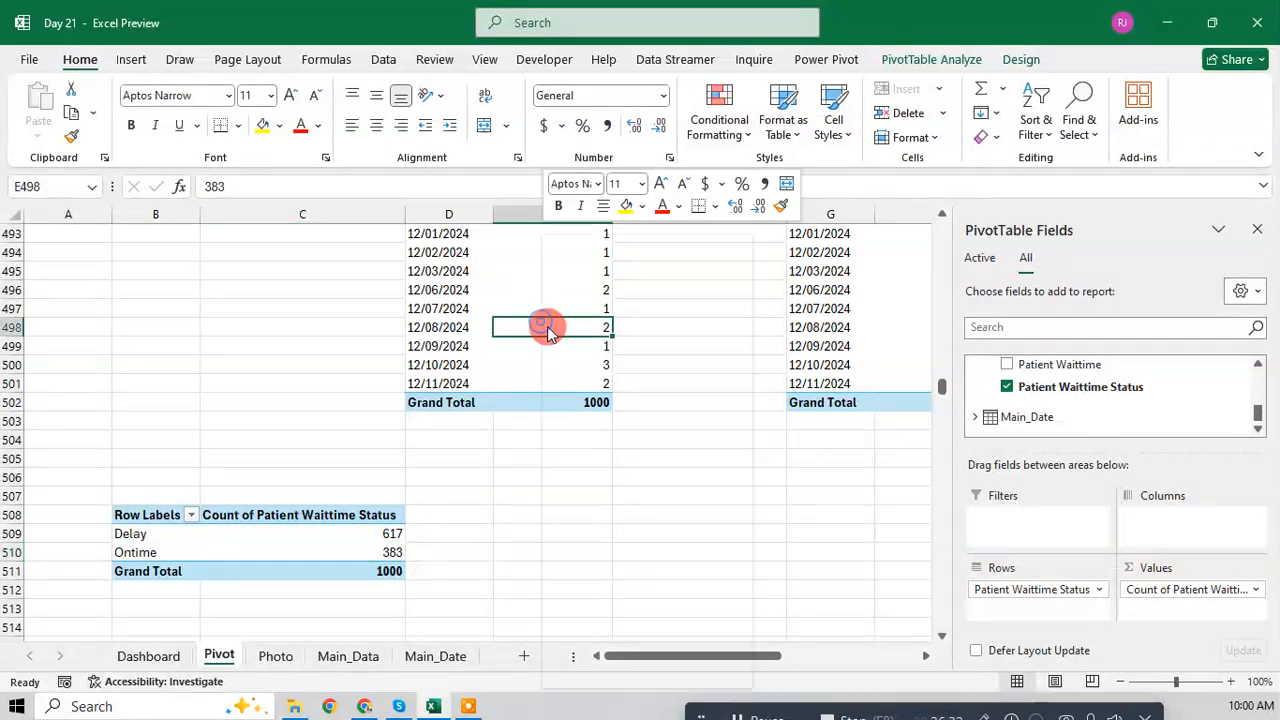
pyautogui.rightClick(540, 327)
pyautogui.click(594, 277)
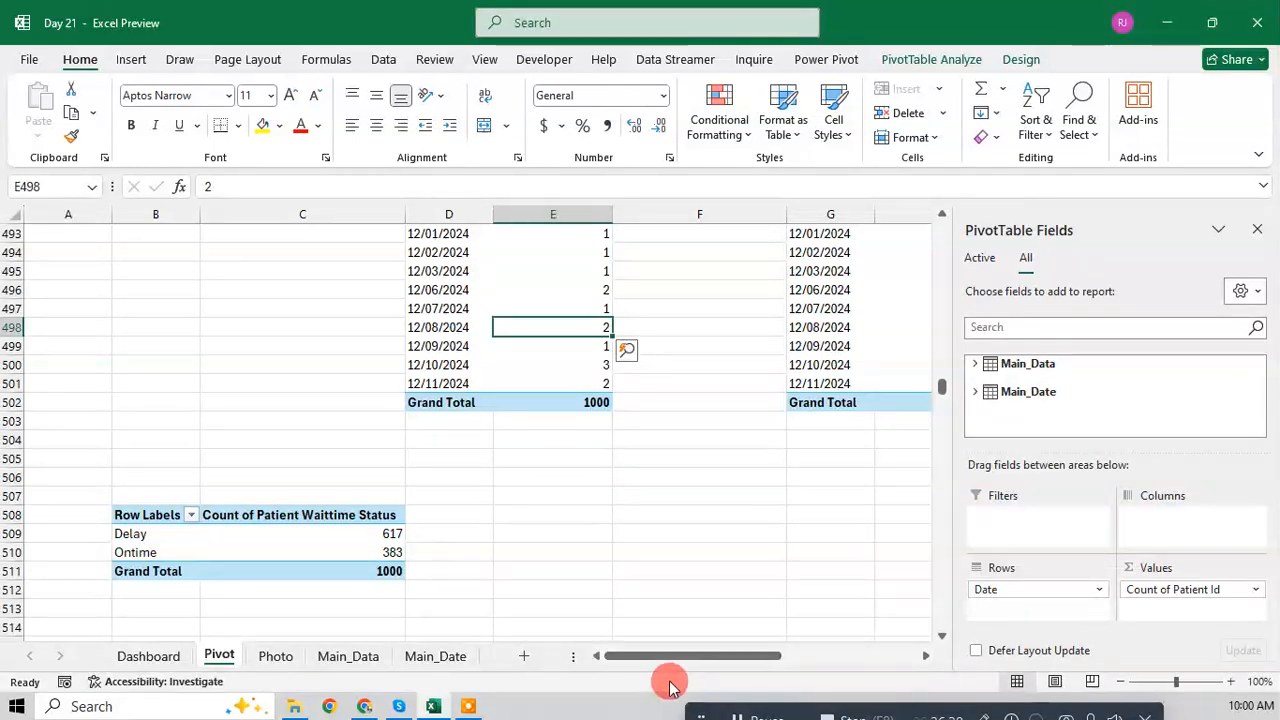
# Step: Narrow column C on the Pivot sheet and refresh the Patient Waittime Status PivotTable
pyautogui.click(355, 550)
pyautogui.moveTo(405, 214); pyautogui.dragTo(287, 216)
pyautogui.rightClick(232, 532)
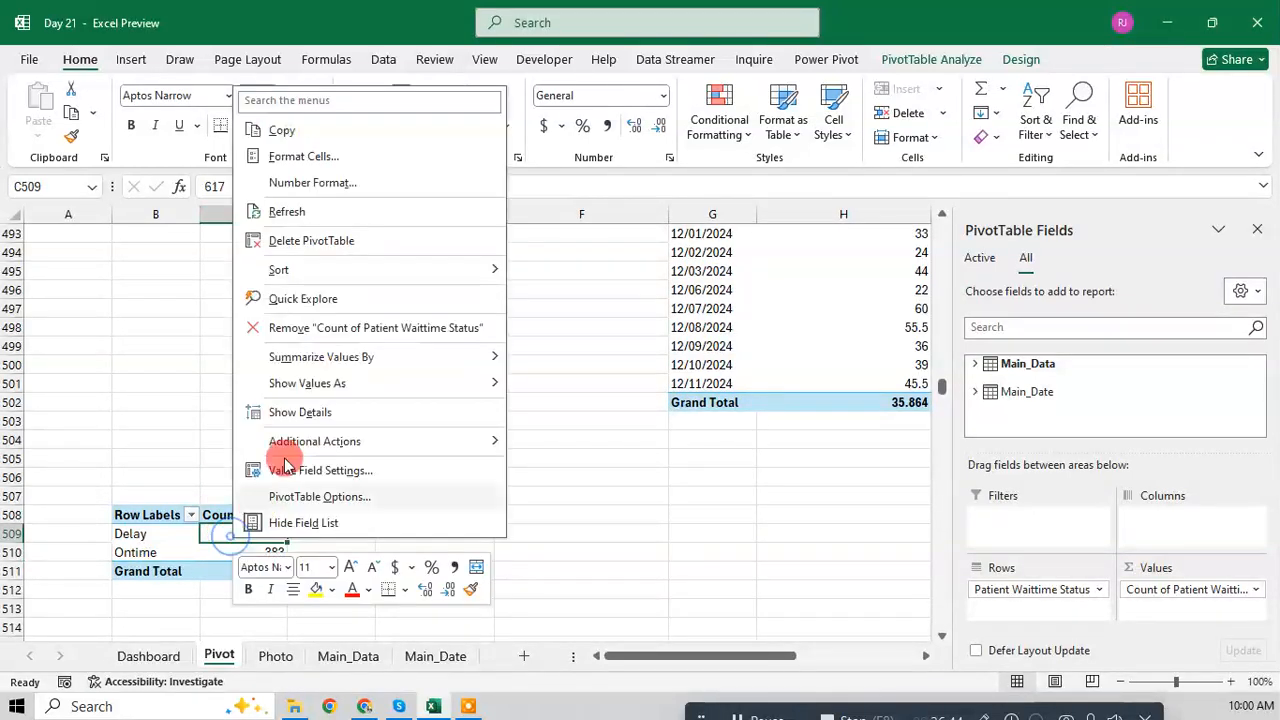
pyautogui.click(290, 213)
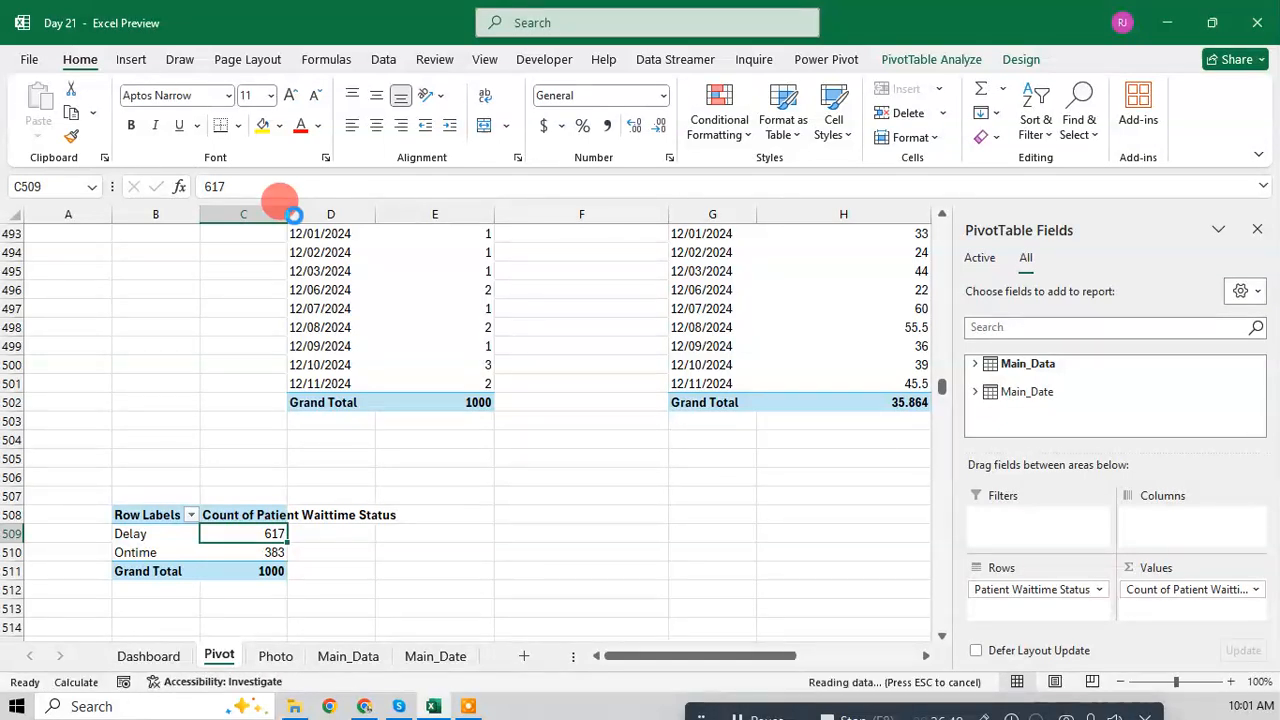
# Step: Turn off autofitting of column widths on update in the options of the Patient Waittime Status PivotTable
pyautogui.rightClick(283, 556)
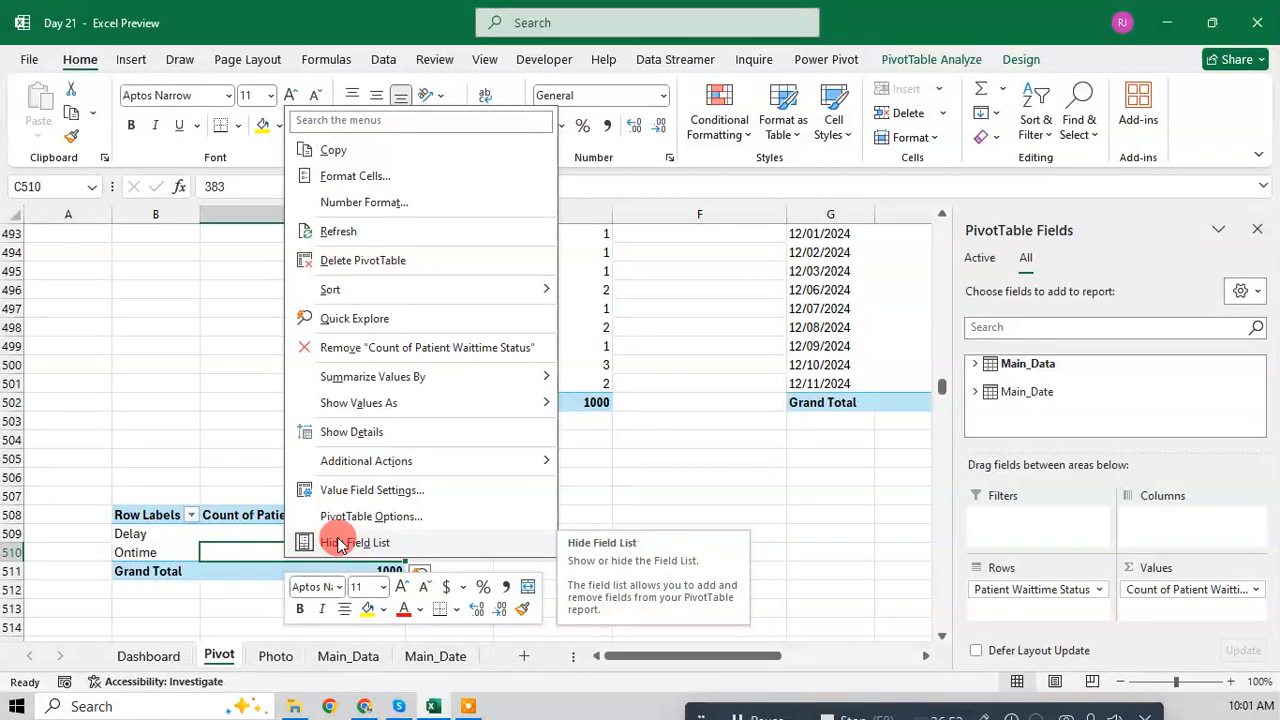
pyautogui.click(360, 515)
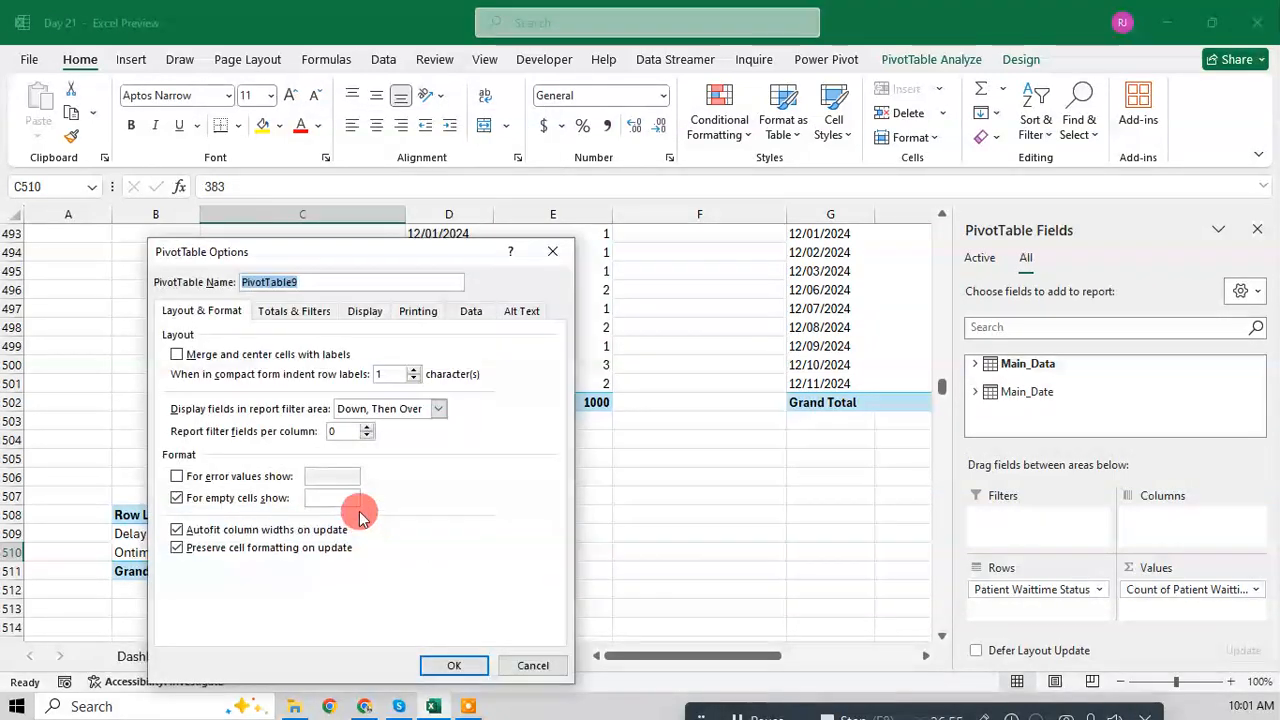
pyautogui.click(222, 535)
pyautogui.click(445, 663)
# Step: Narrow column C again and refresh the status PivotTable to test whether the column keeps its width
pyautogui.moveTo(398, 214); pyautogui.dragTo(305, 214)
pyautogui.rightClick(252, 537)
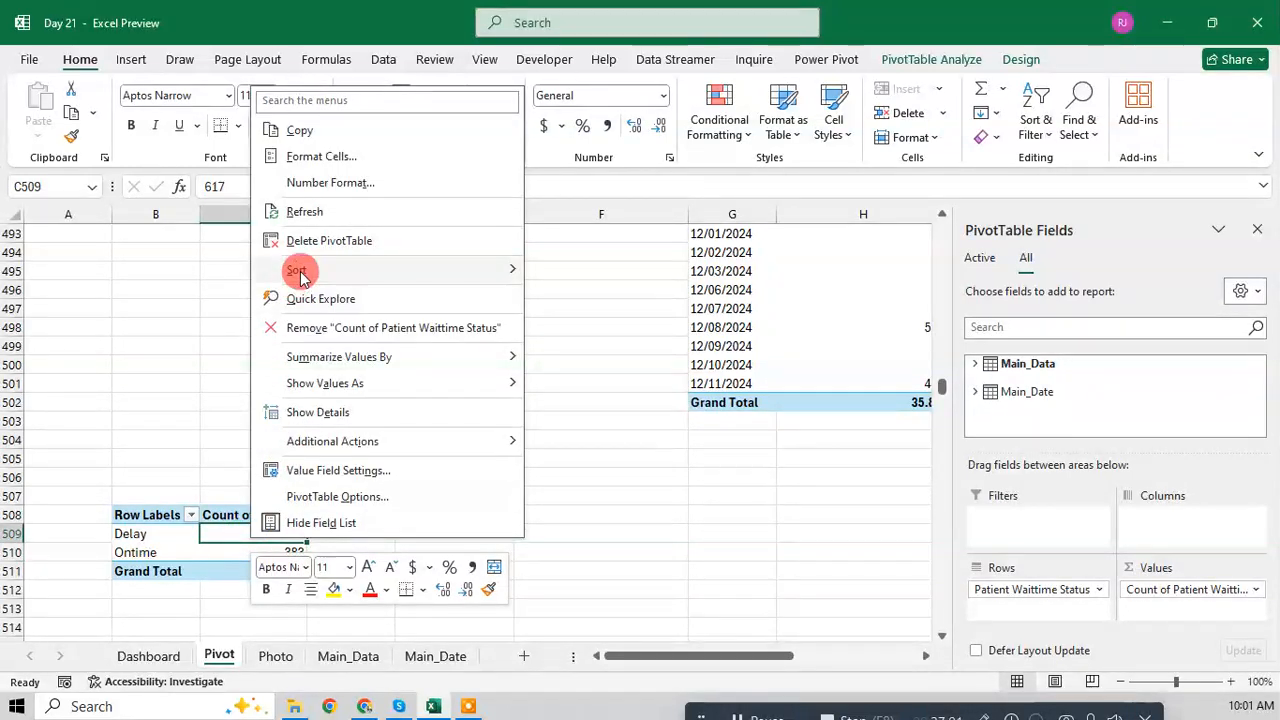
pyautogui.click(307, 206)
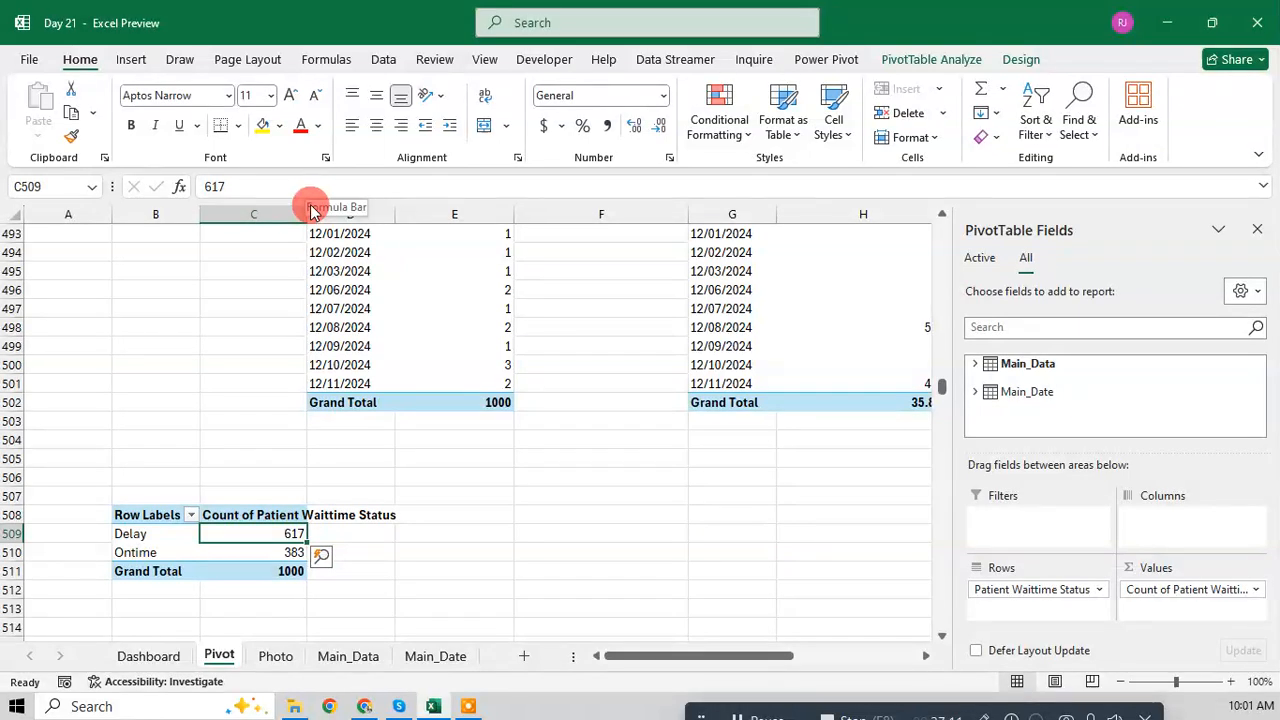
# Step: Widen column C and autofit it to the full Count of Patient Waittime Status header
pyautogui.moveTo(310, 210); pyautogui.dragTo(334, 245)
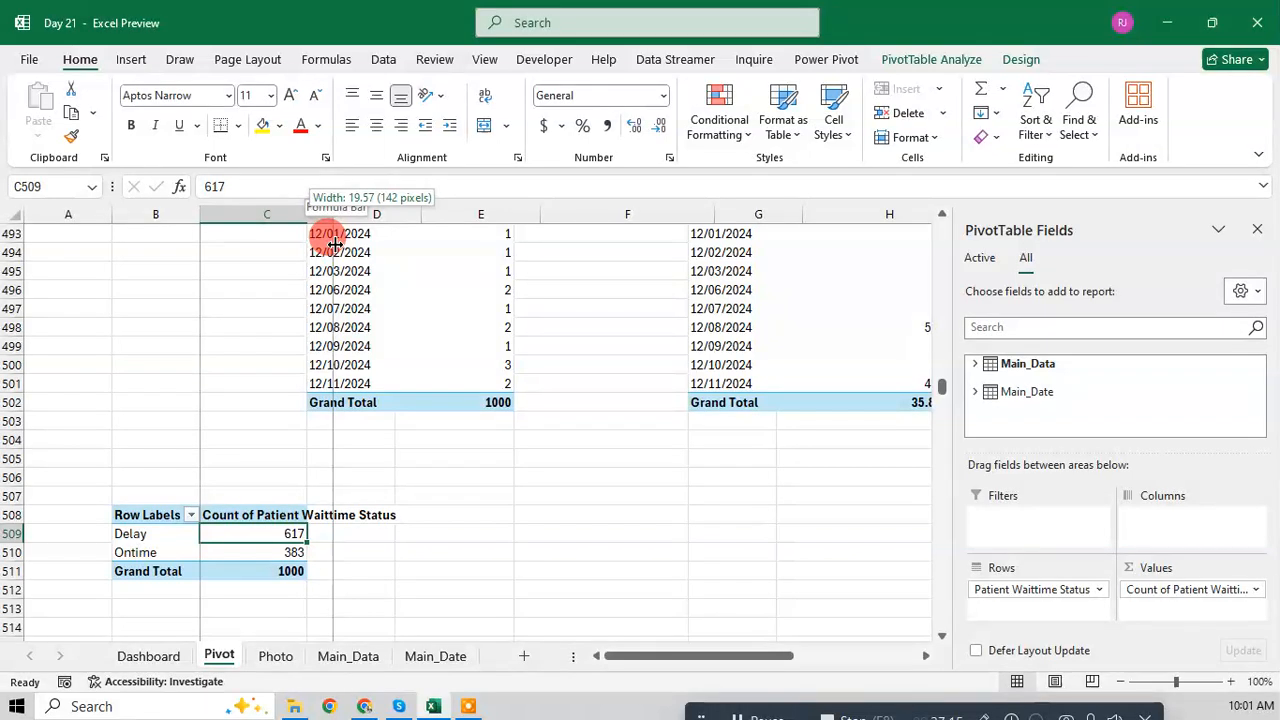
pyautogui.moveTo(334, 245); pyautogui.dragTo(334, 243)
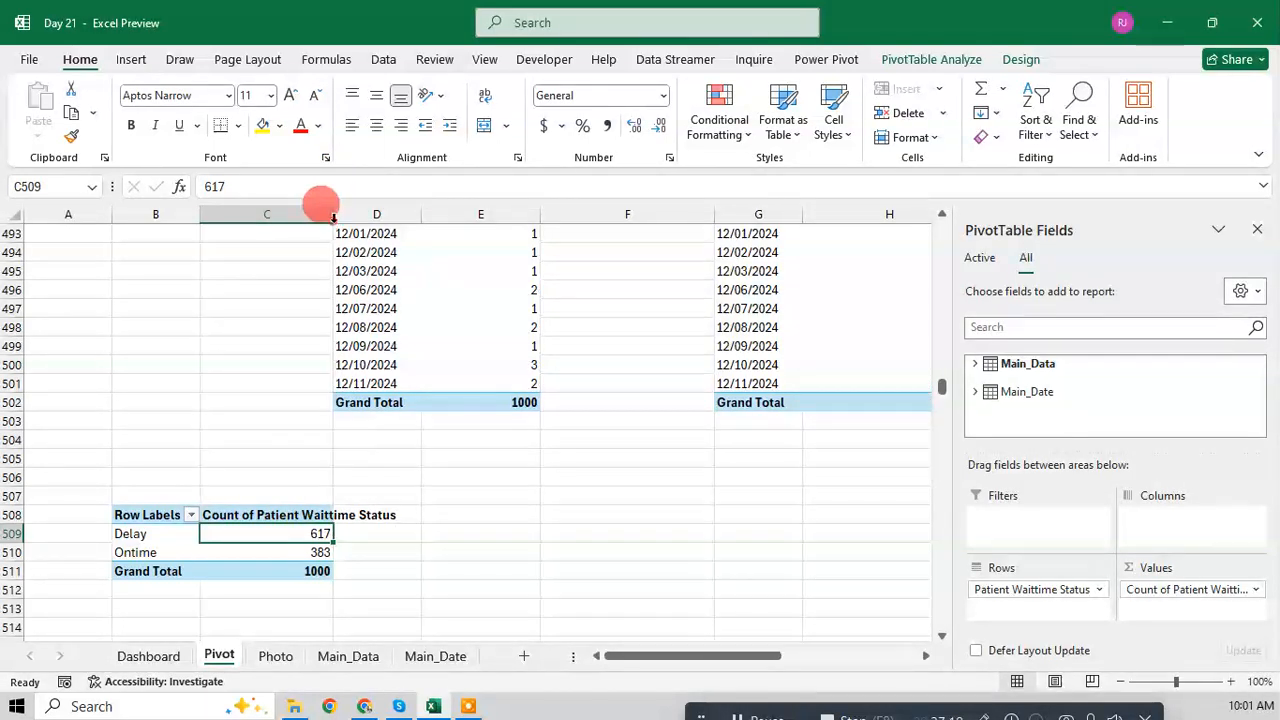
pyautogui.doubleClick(333, 216)
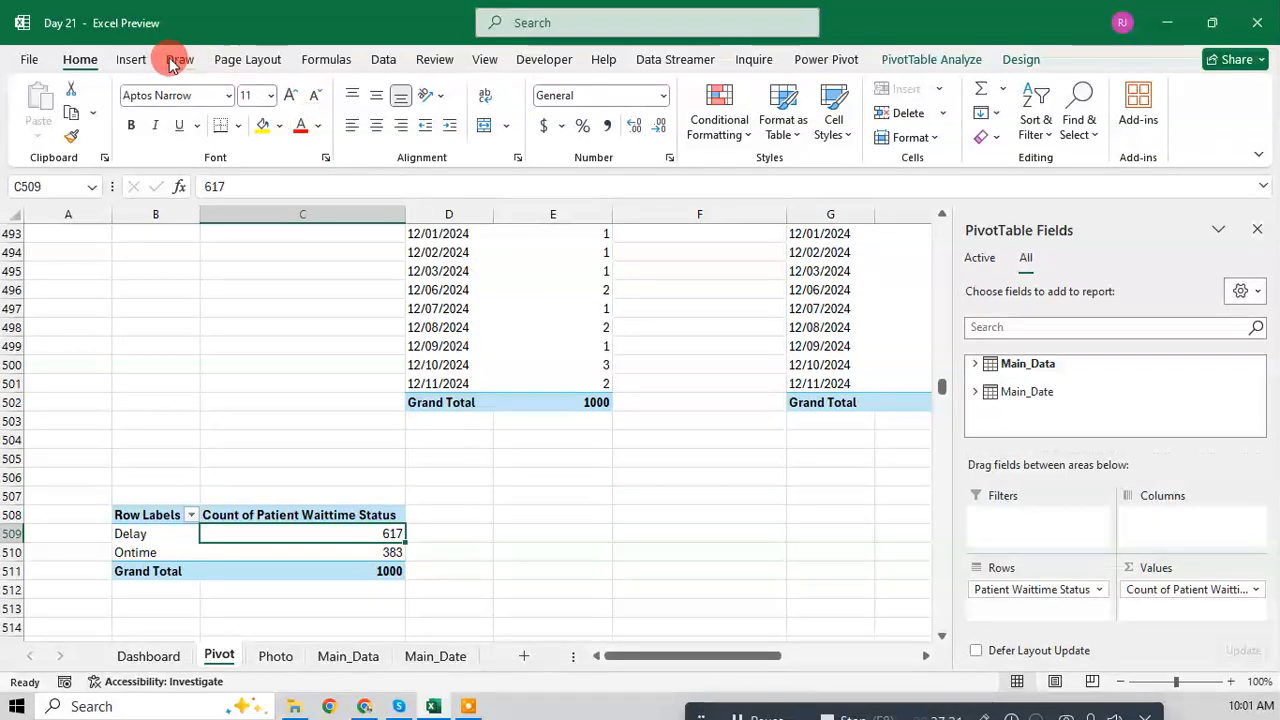
# Step: Insert a pie PivotChart from the Patient Waittime Status pivot table and delete the chart title
pyautogui.click(133, 59)
pyautogui.click(686, 130)
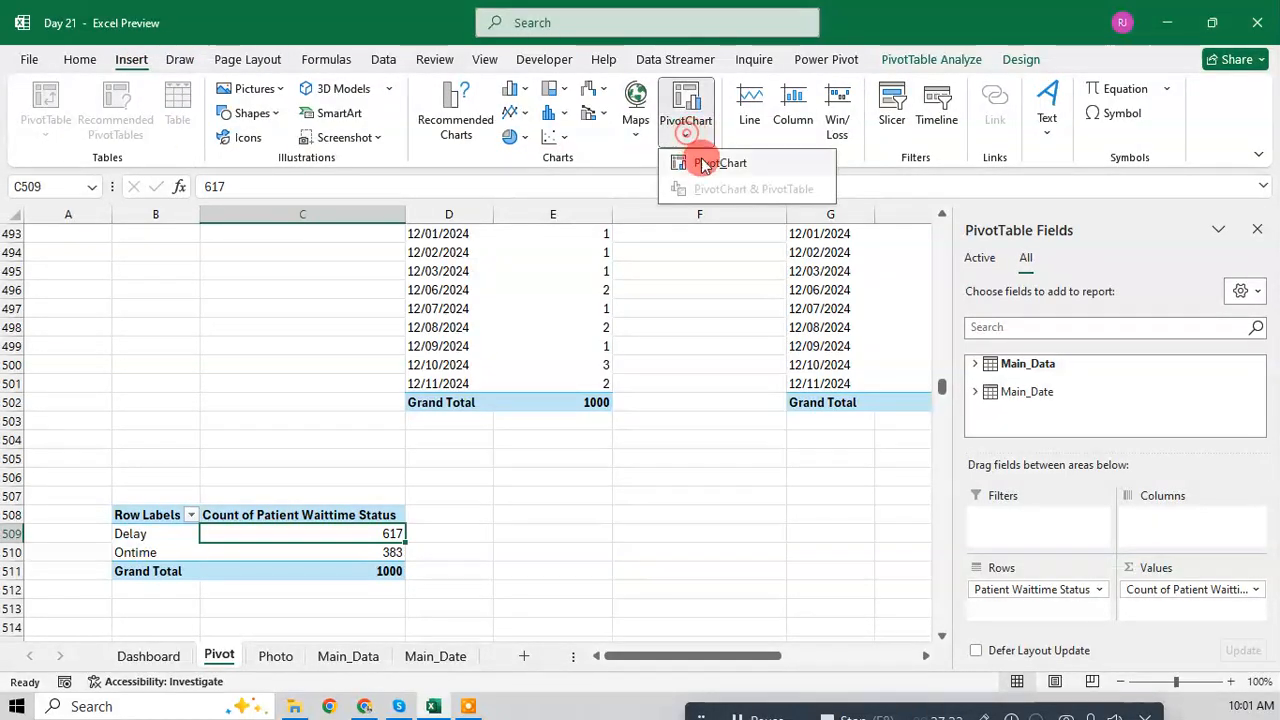
pyautogui.click(708, 172)
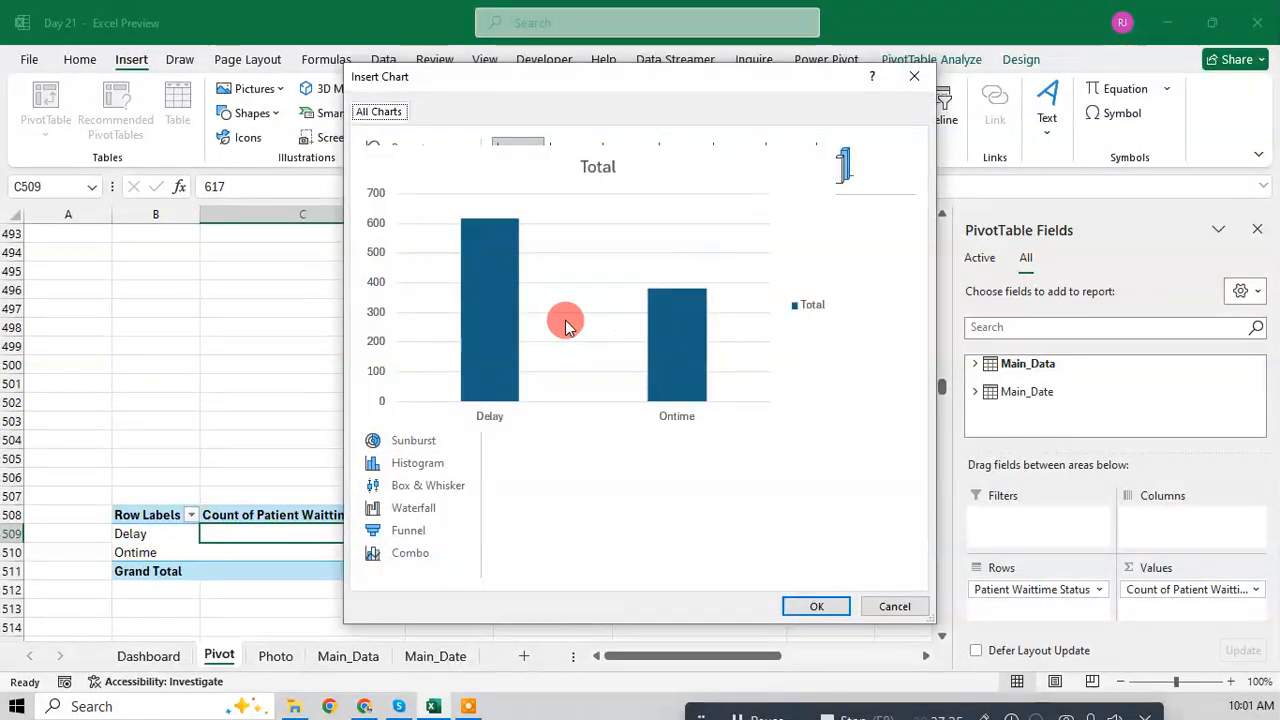
pyautogui.click(390, 248)
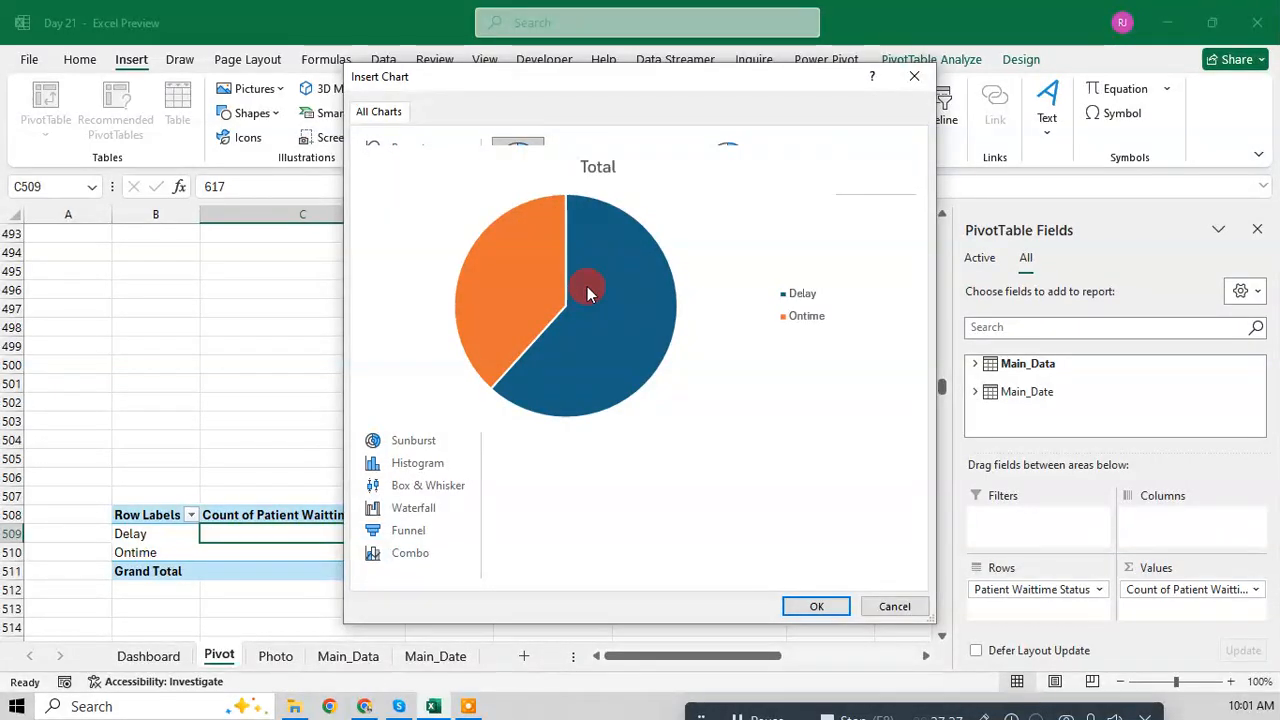
pyautogui.click(828, 604)
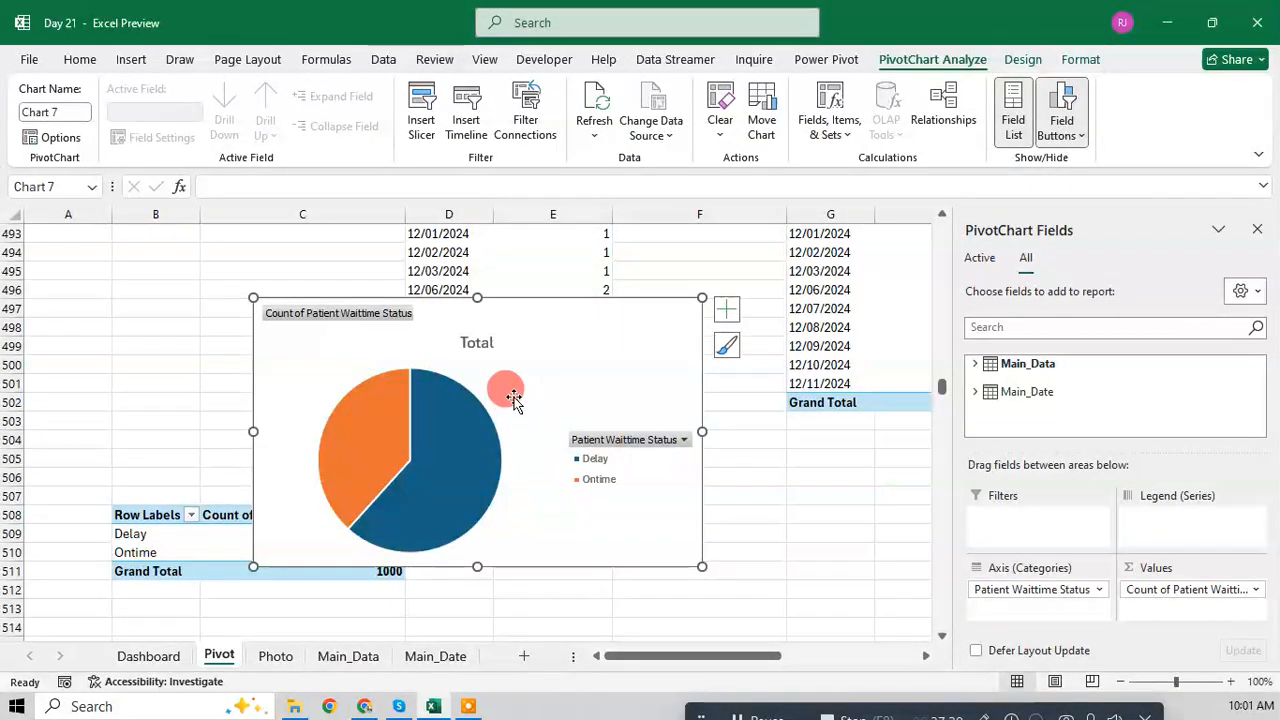
pyautogui.click(476, 343)
pyautogui.press('Delete')
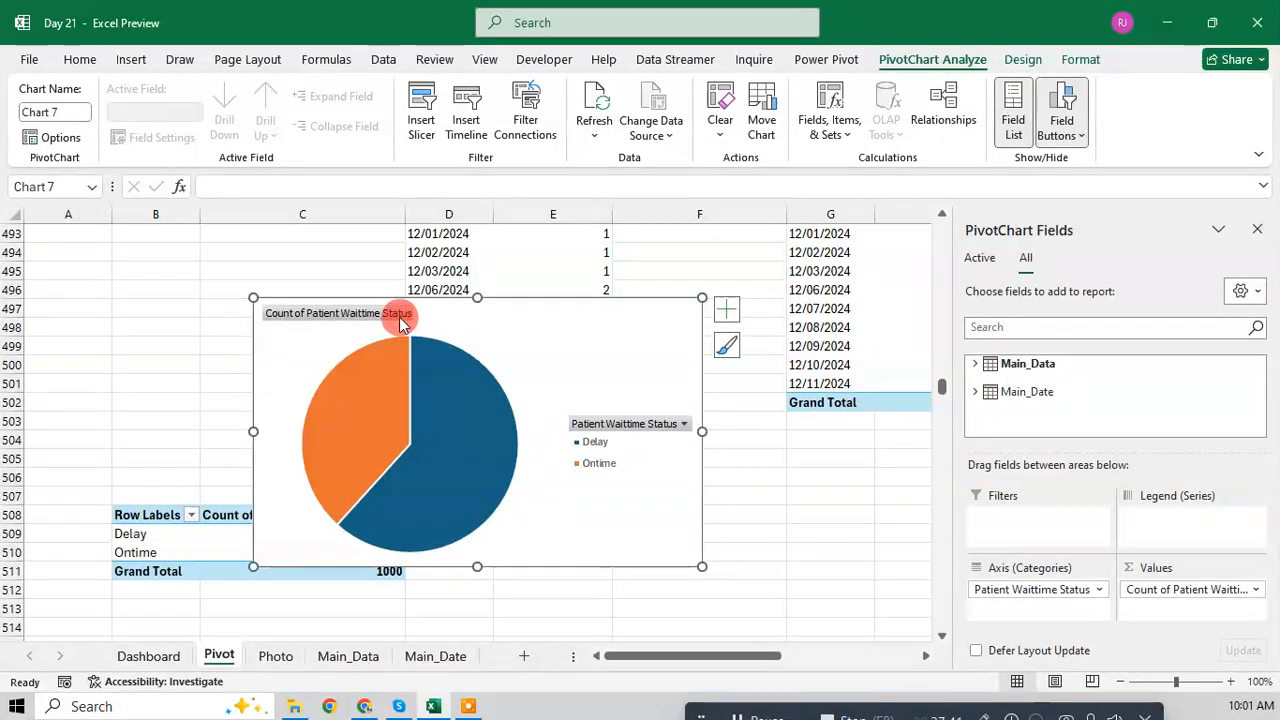
pyautogui.rightClick(400, 318)
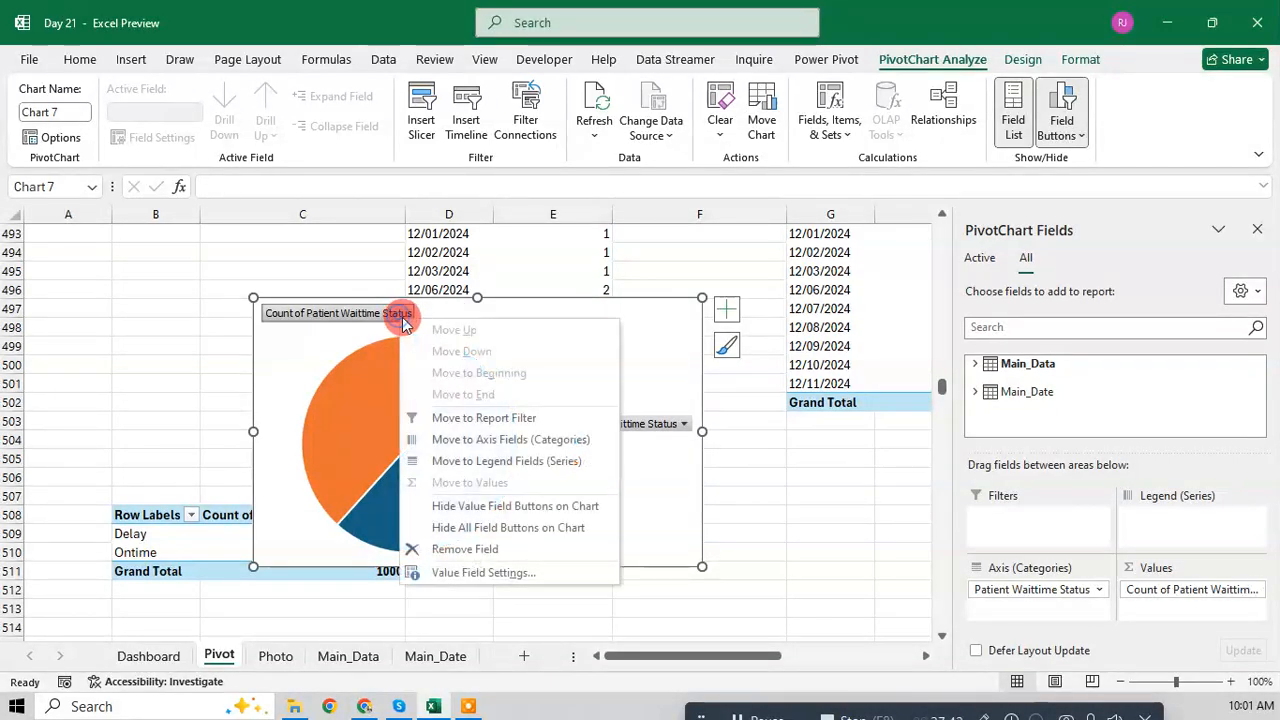
pyautogui.click(460, 527)
pyautogui.hotkey('ctrl', 'z')
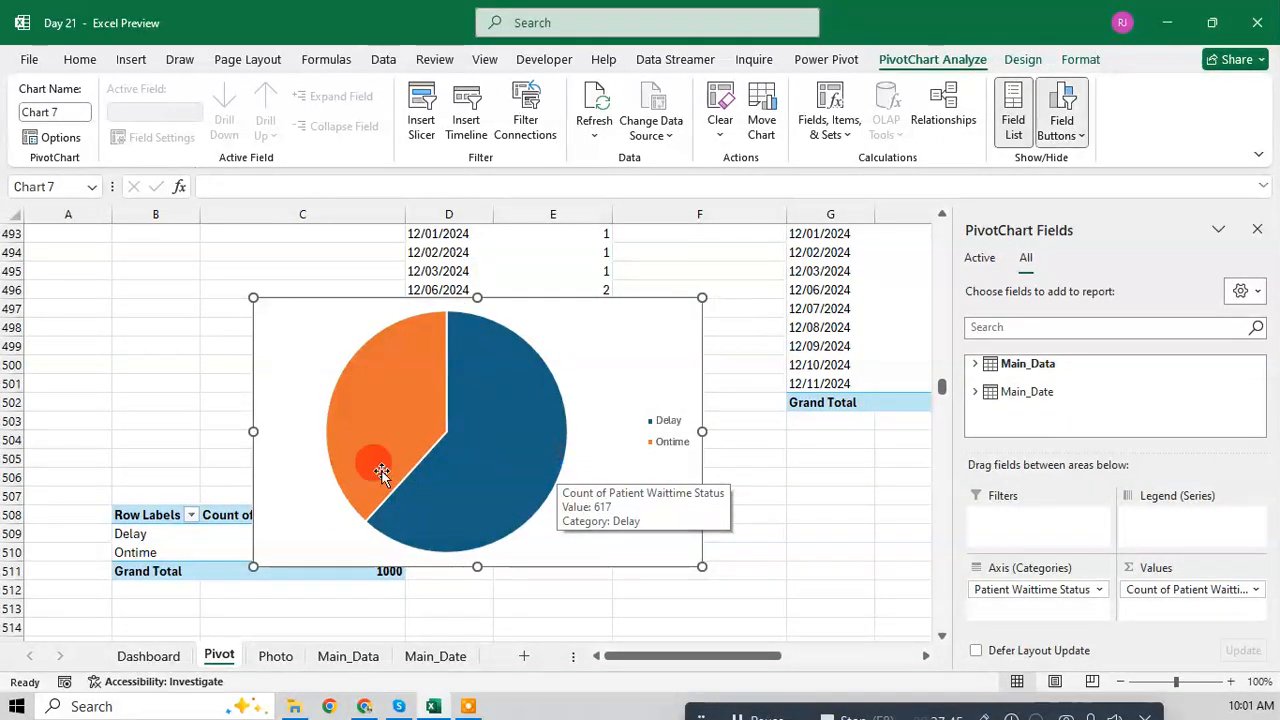
# Step: Hide the value field buttons and the axis field buttons on the pie chart
pyautogui.rightClick(358, 315)
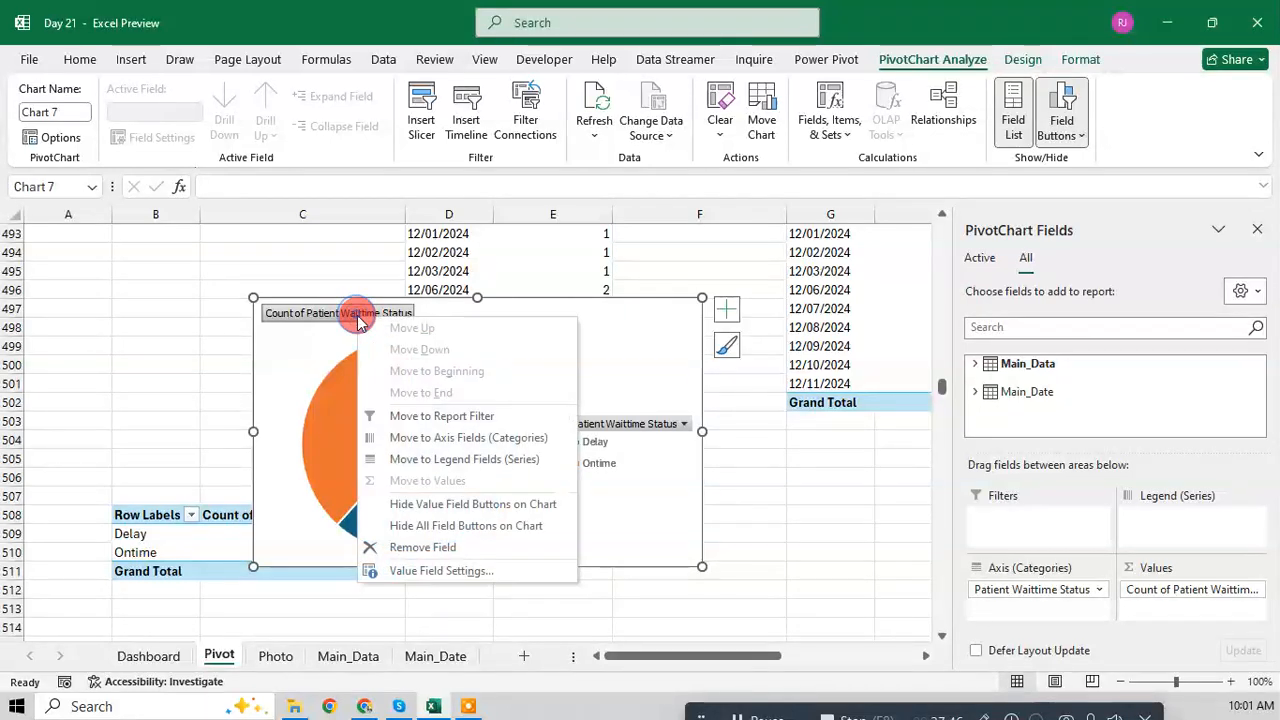
pyautogui.click(423, 504)
pyautogui.click(596, 411)
pyautogui.rightClick(603, 412)
pyautogui.click(690, 602)
pyautogui.click(655, 425)
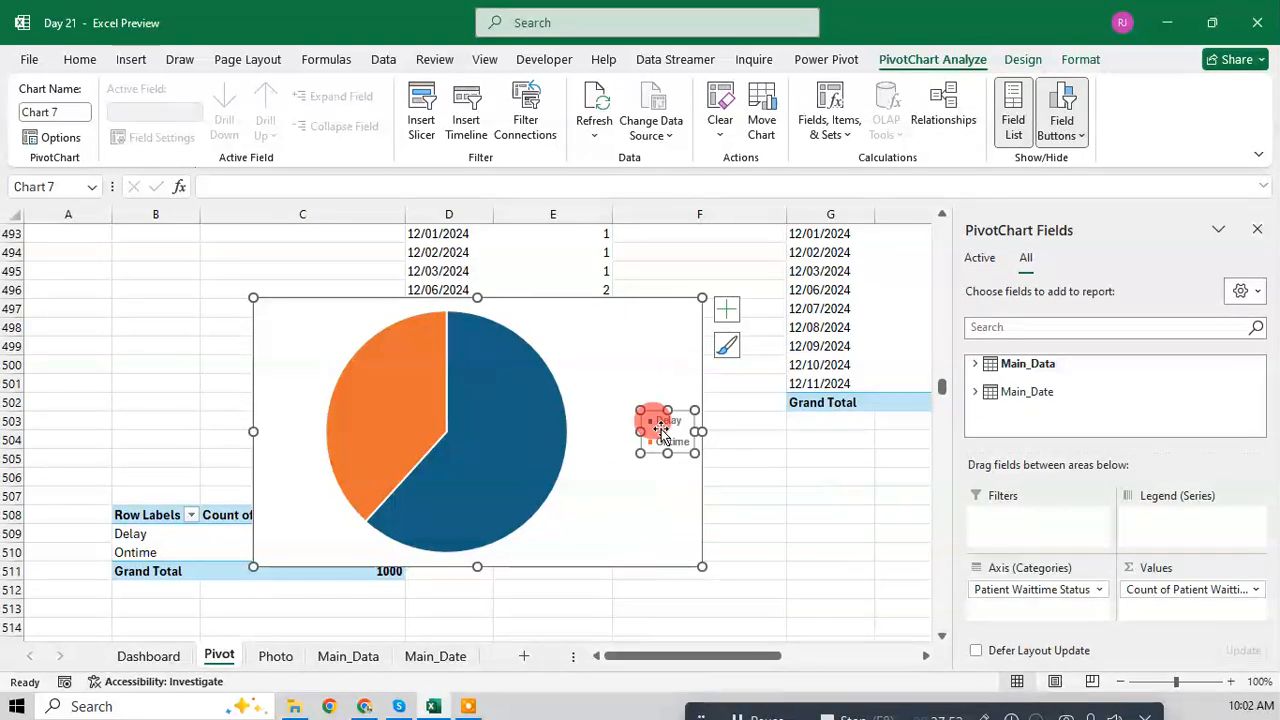
# Step: Undo the last field button change and hide the axis field buttons on the chart again
pyautogui.hotkey('ctrl', 'z')
pyautogui.click(683, 411)
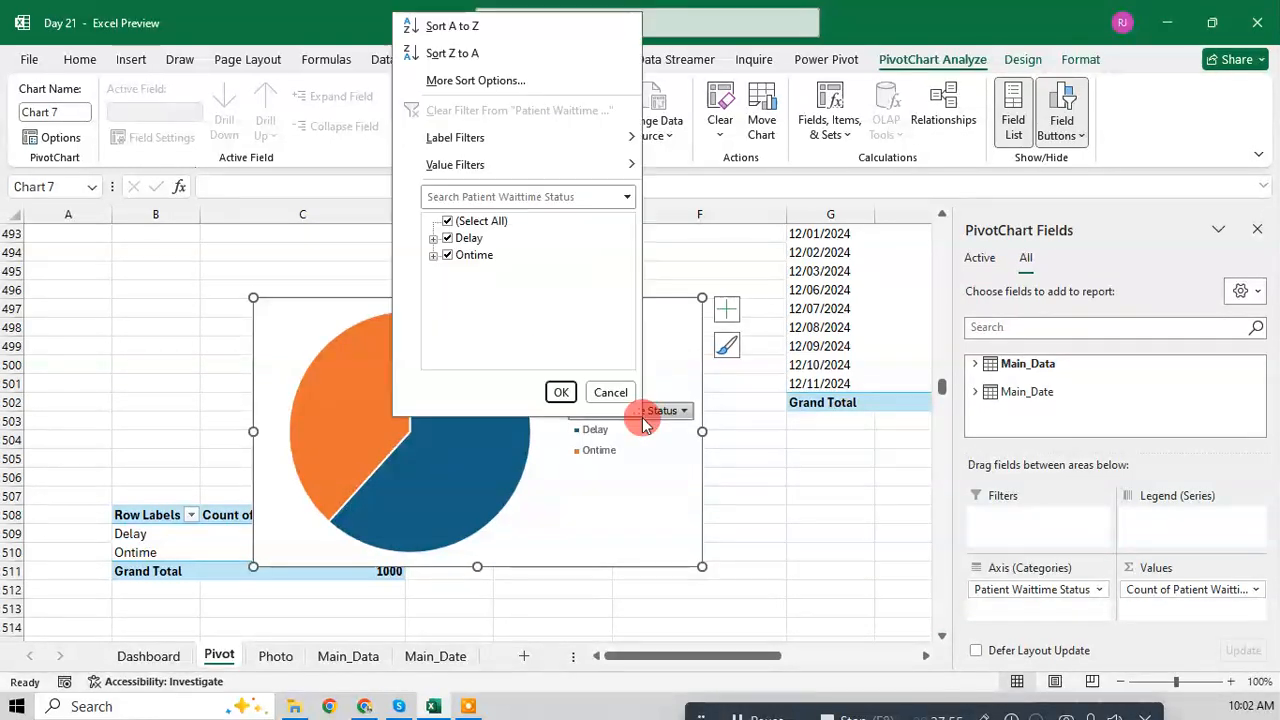
pyautogui.rightClick(643, 424)
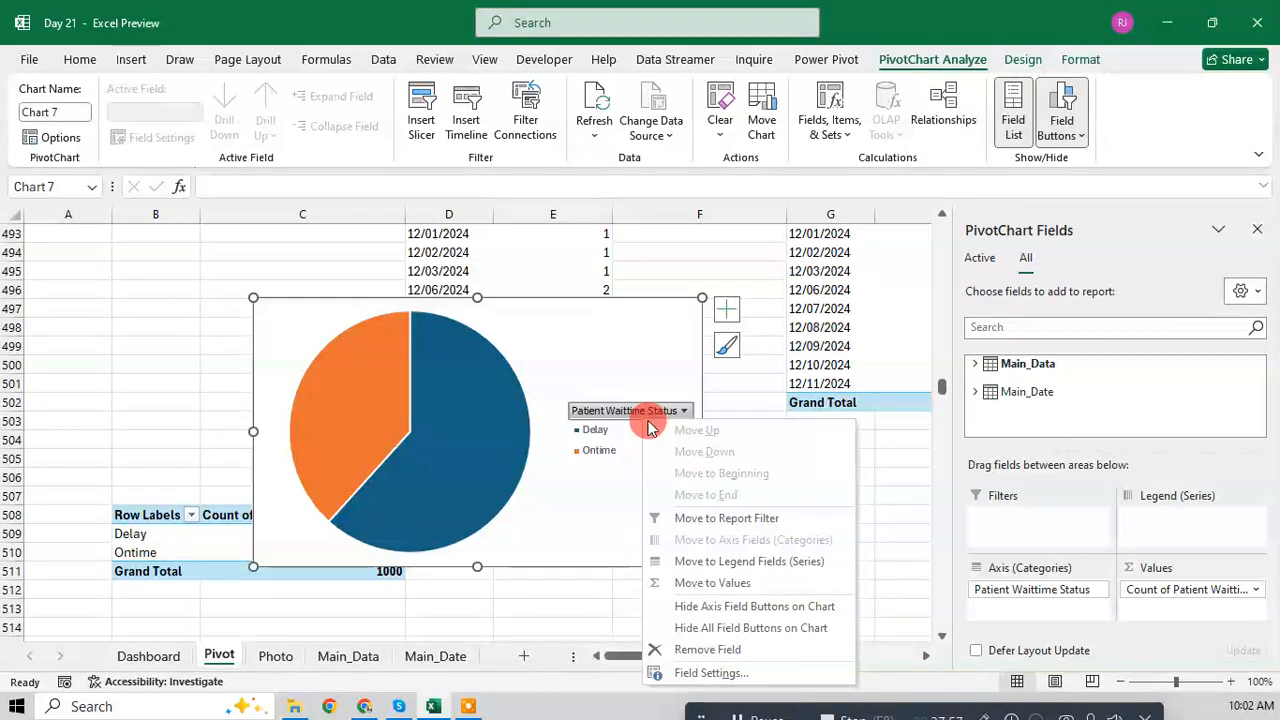
pyautogui.click(677, 605)
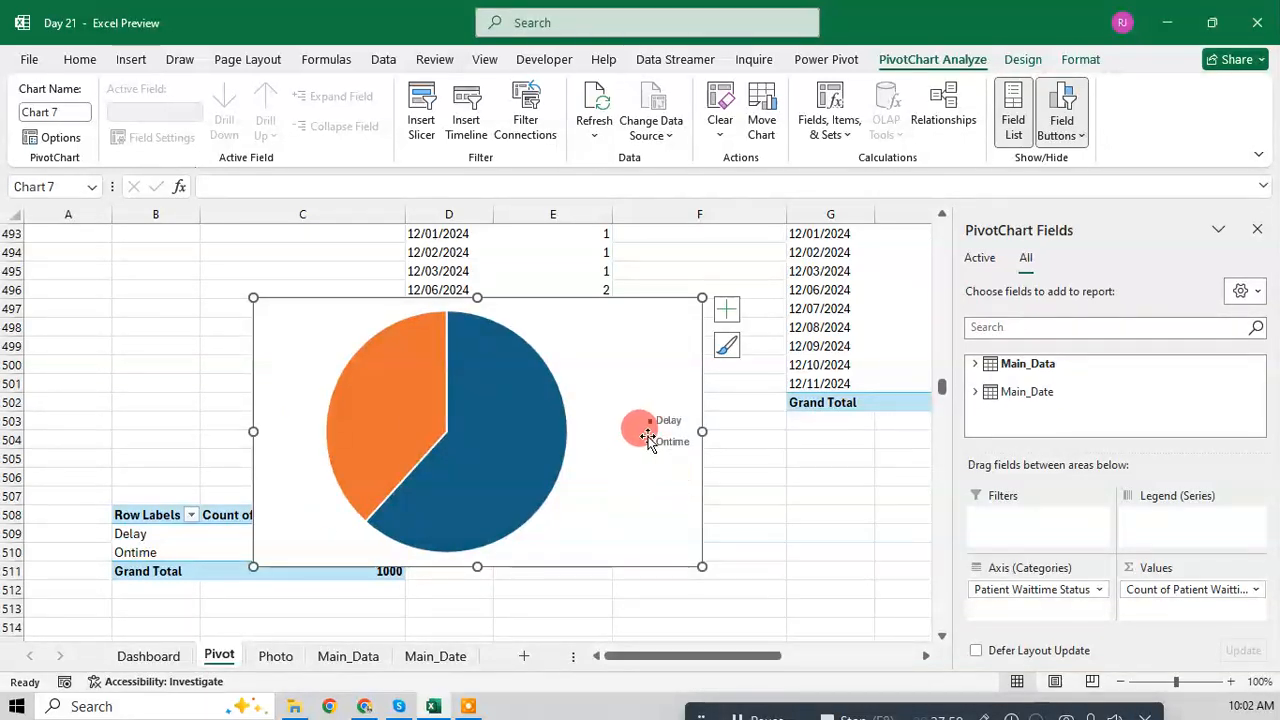
# Step: Apply the third chart style, with a gray gradient background and dark percentage labels, to the pie chart
pyautogui.click(515, 411)
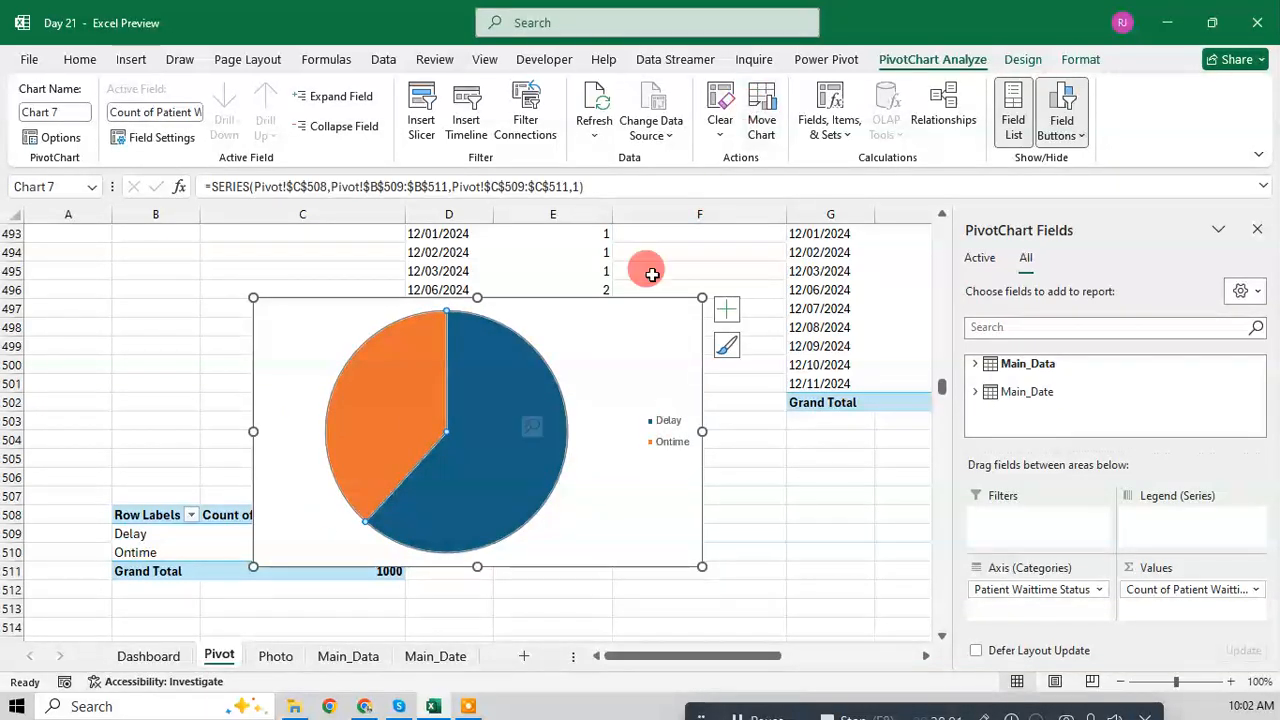
pyautogui.click(626, 298)
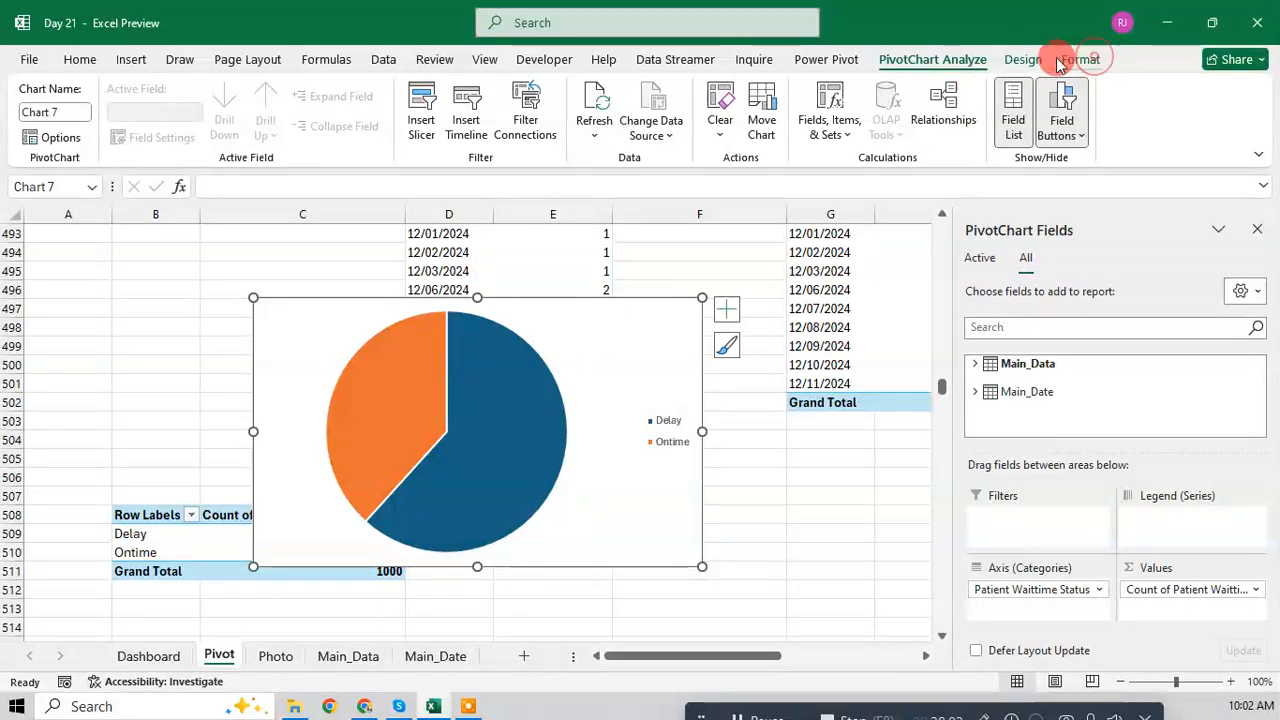
pyautogui.click(1023, 59)
pyautogui.click(390, 114)
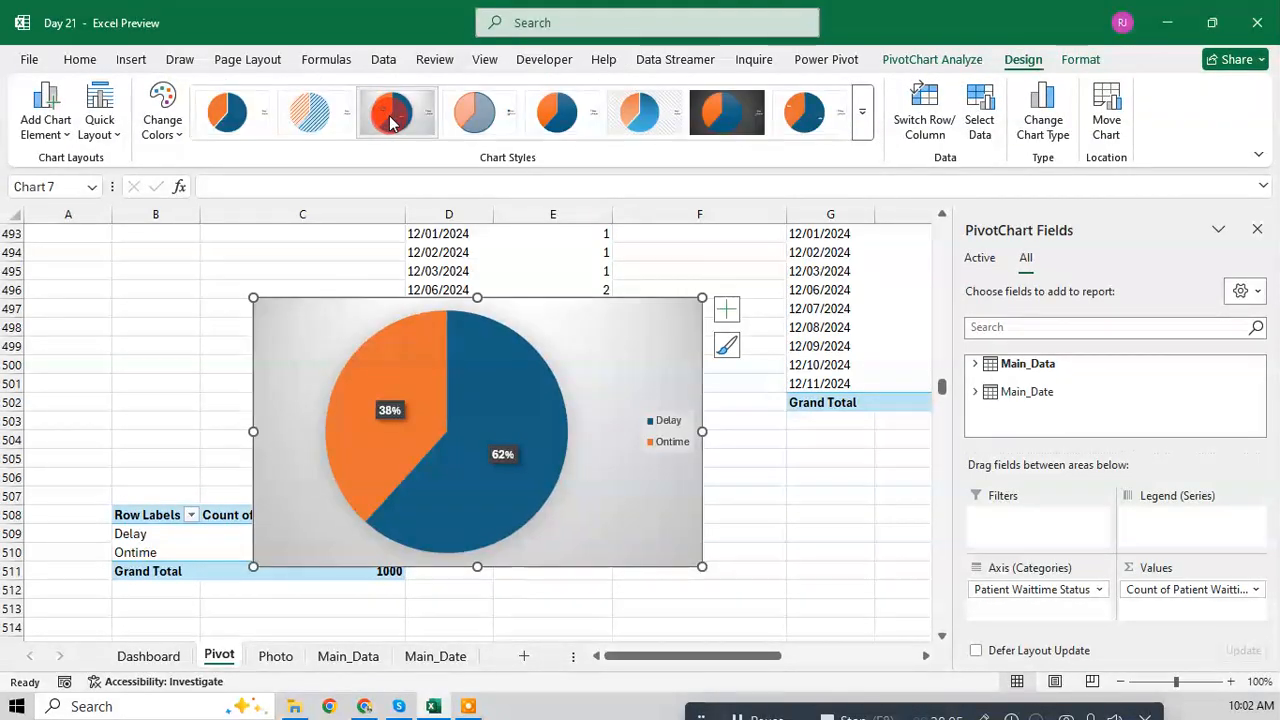
# Step: Format the pie chart's area with no fill and no border line
pyautogui.rightClick(688, 616)
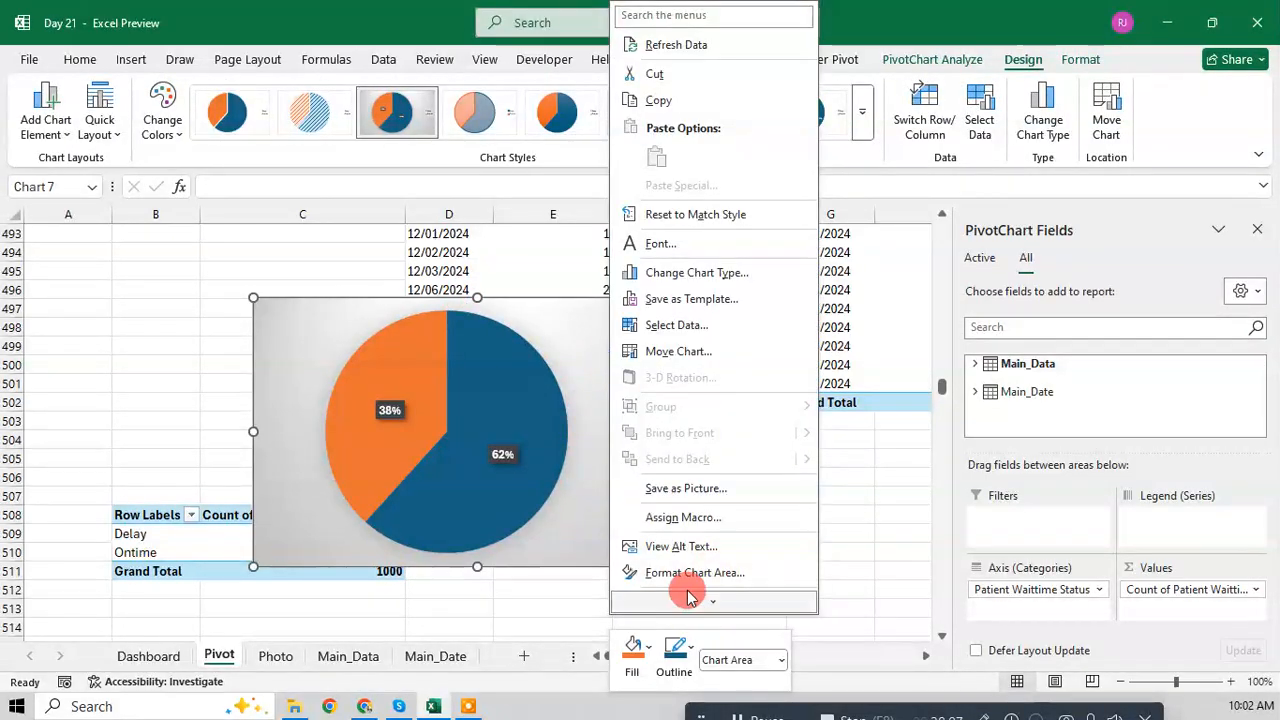
pyautogui.click(694, 572)
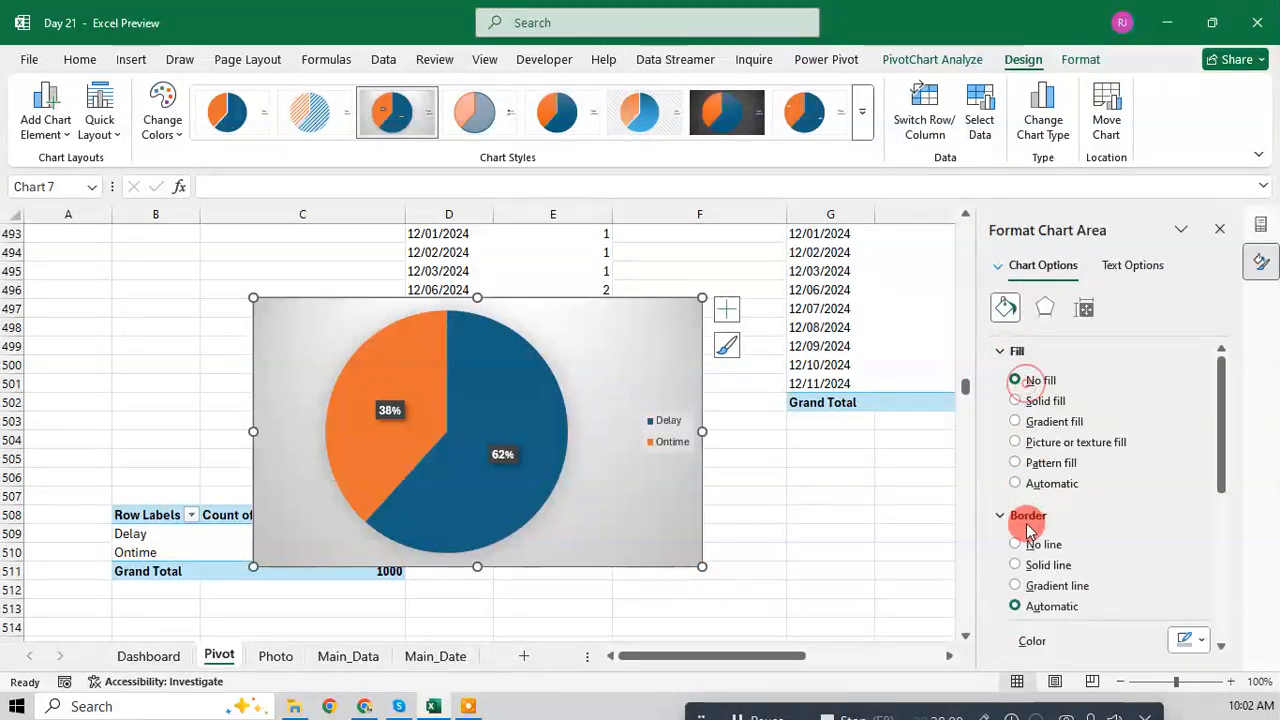
pyautogui.click(1018, 544)
pyautogui.click(670, 421)
pyautogui.click(651, 363)
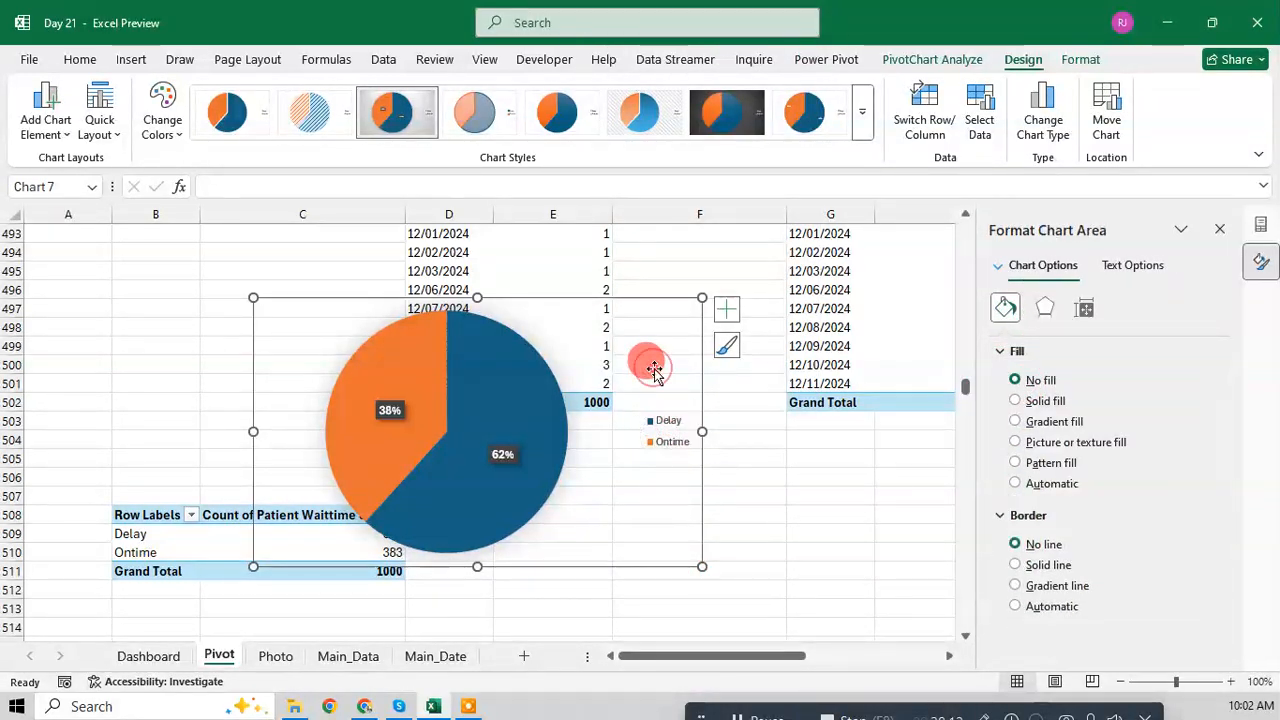
# Step: Try the legend position Bottom, and set the pie chart's legend position to Top
pyautogui.click(672, 424)
pyautogui.click(1078, 310)
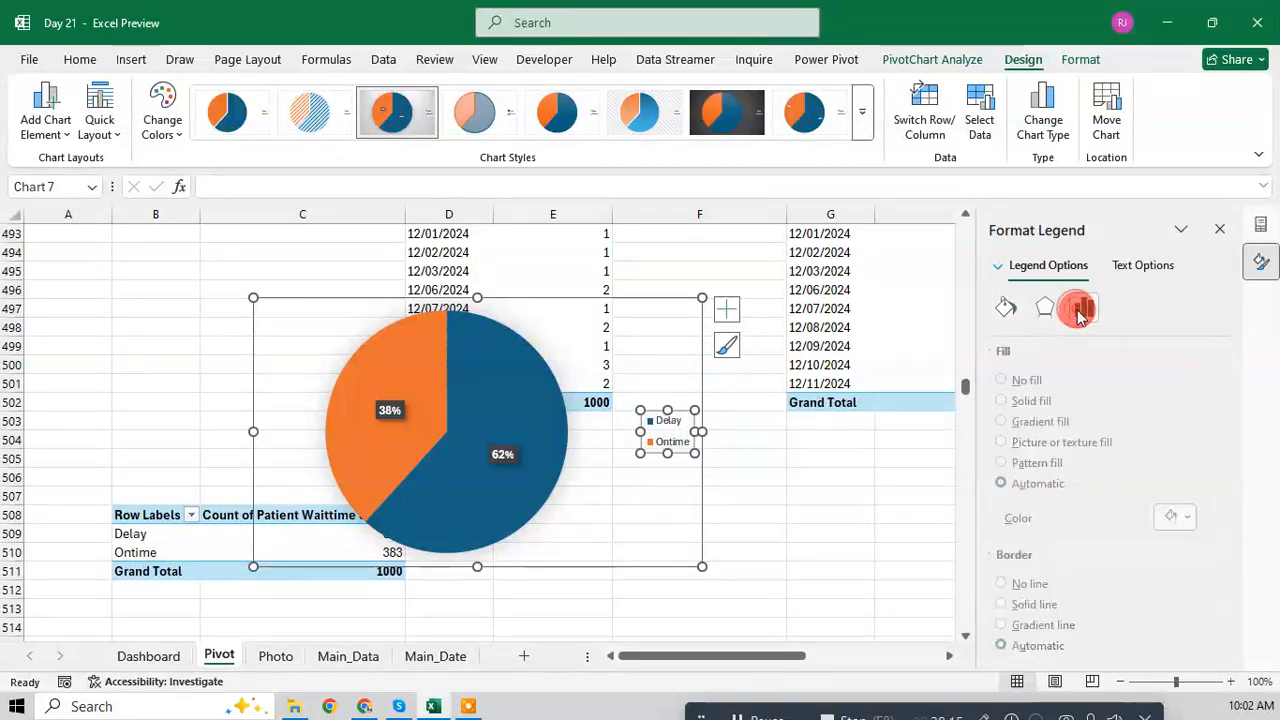
pyautogui.click(1045, 424)
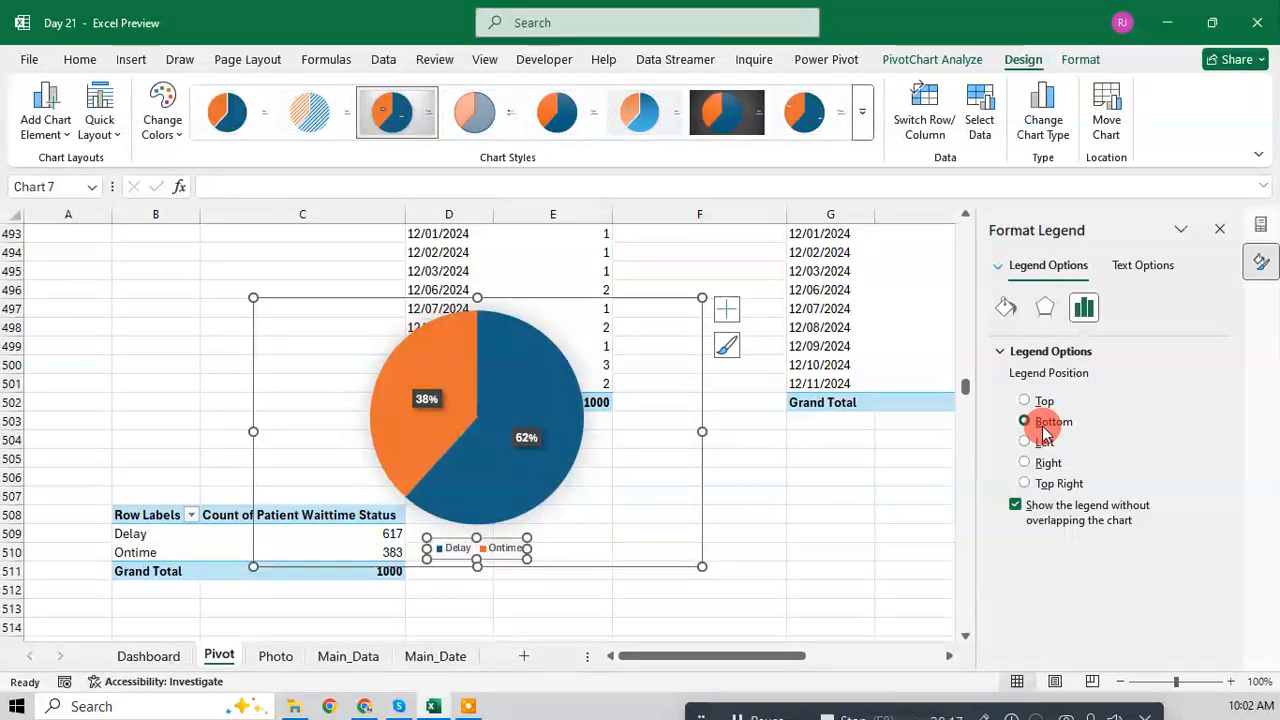
pyautogui.click(1043, 405)
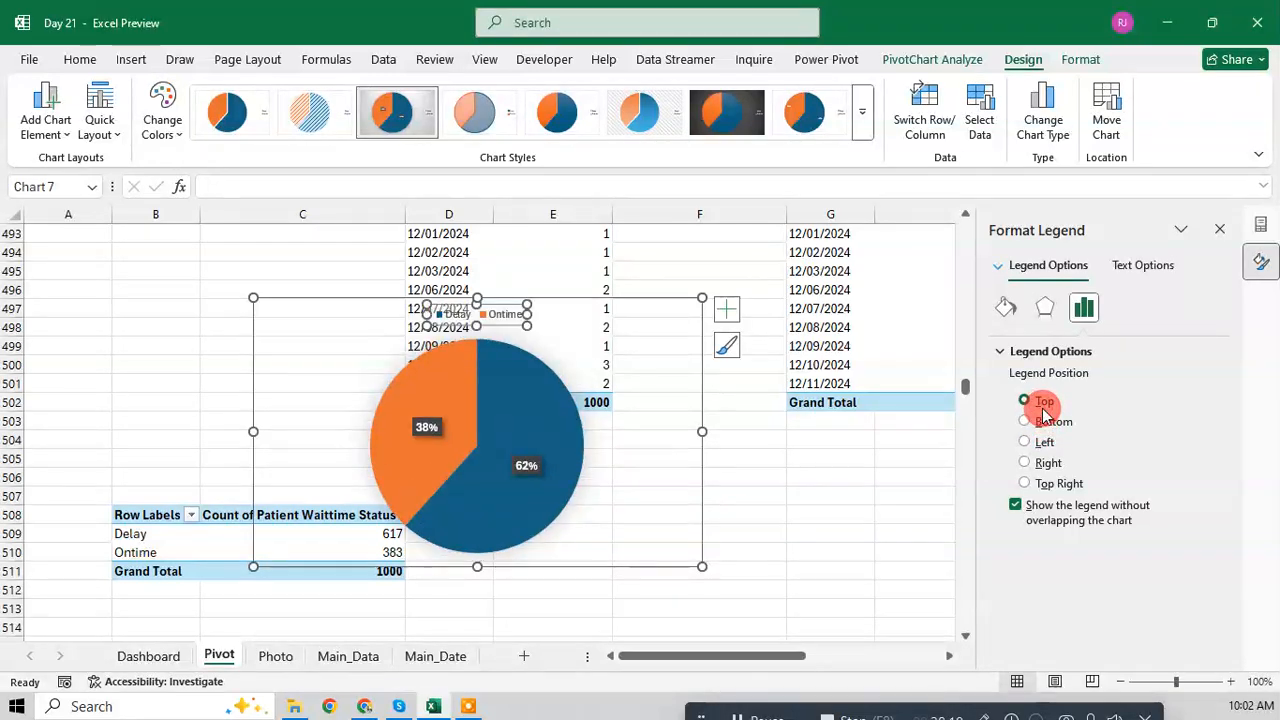
pyautogui.click(526, 334)
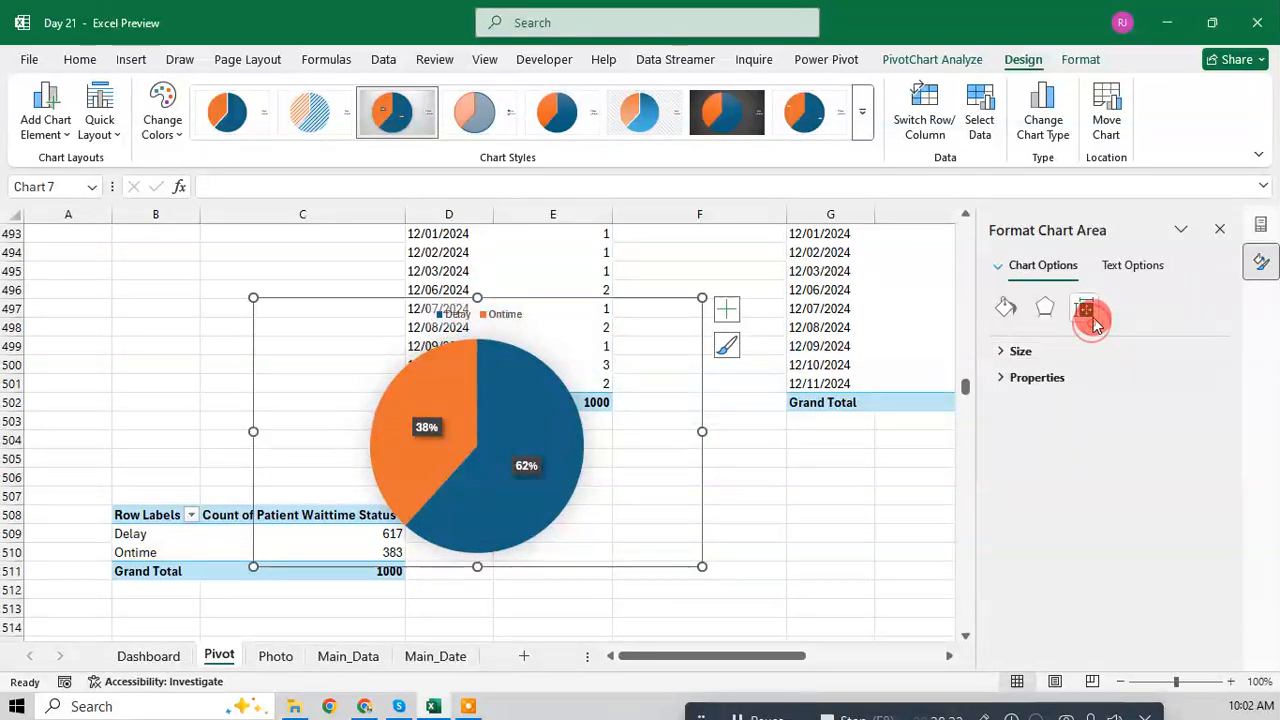
pyautogui.click(510, 314)
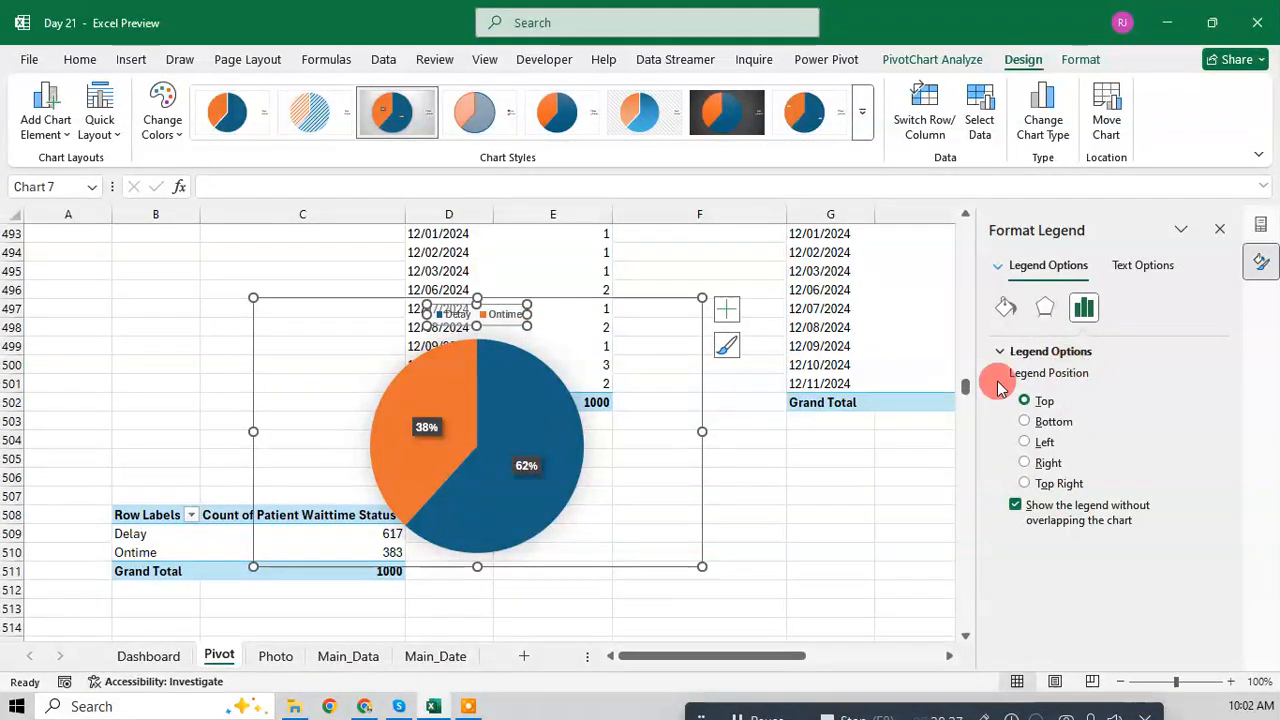
# Step: Shrink the pie chart and move it from the Pivot sheet to the Dashboard sheet
pyautogui.moveTo(702, 568); pyautogui.dragTo(618, 527)
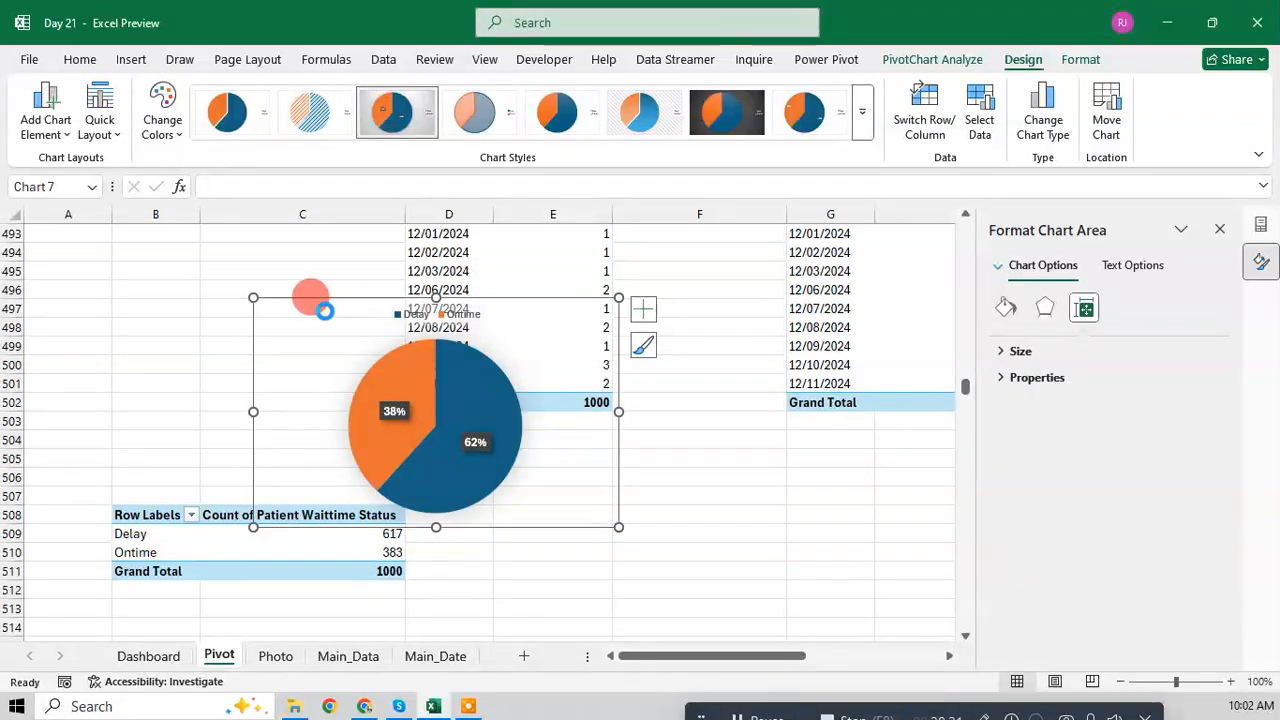
pyautogui.hotkey('ctrl', 'x')
pyautogui.click(175, 655)
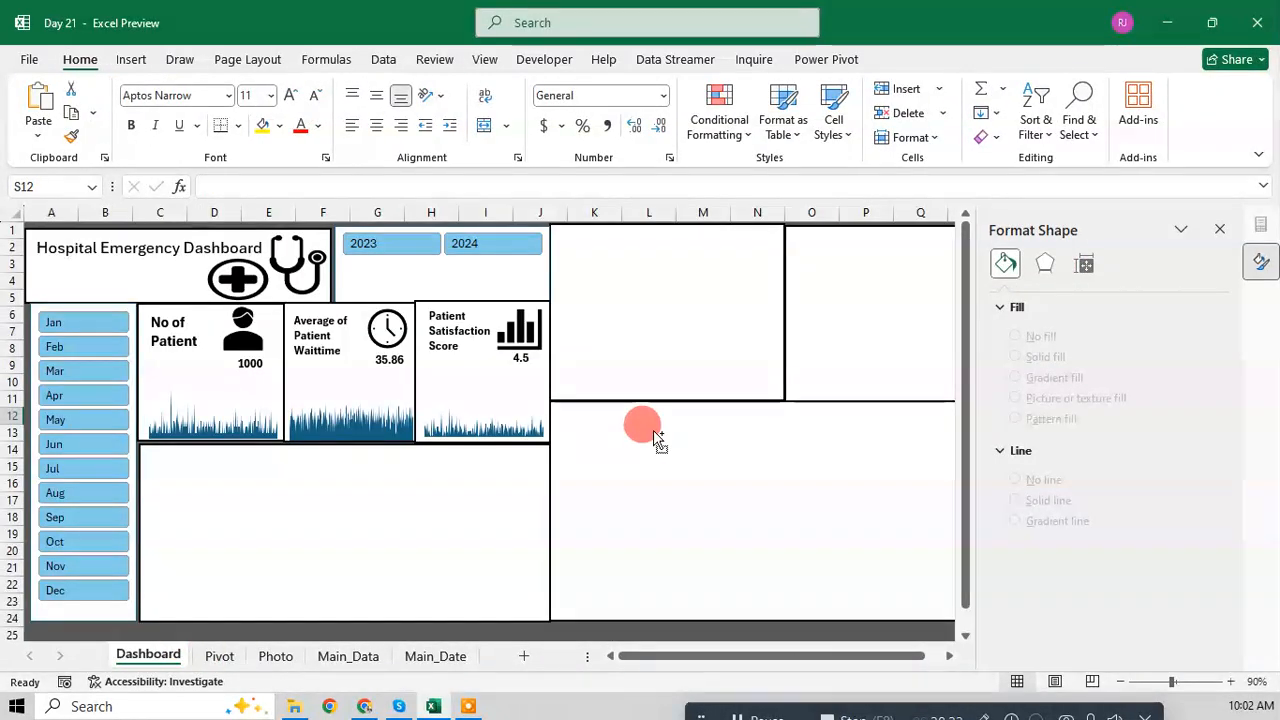
pyautogui.hotkey('ctrl', 'v')
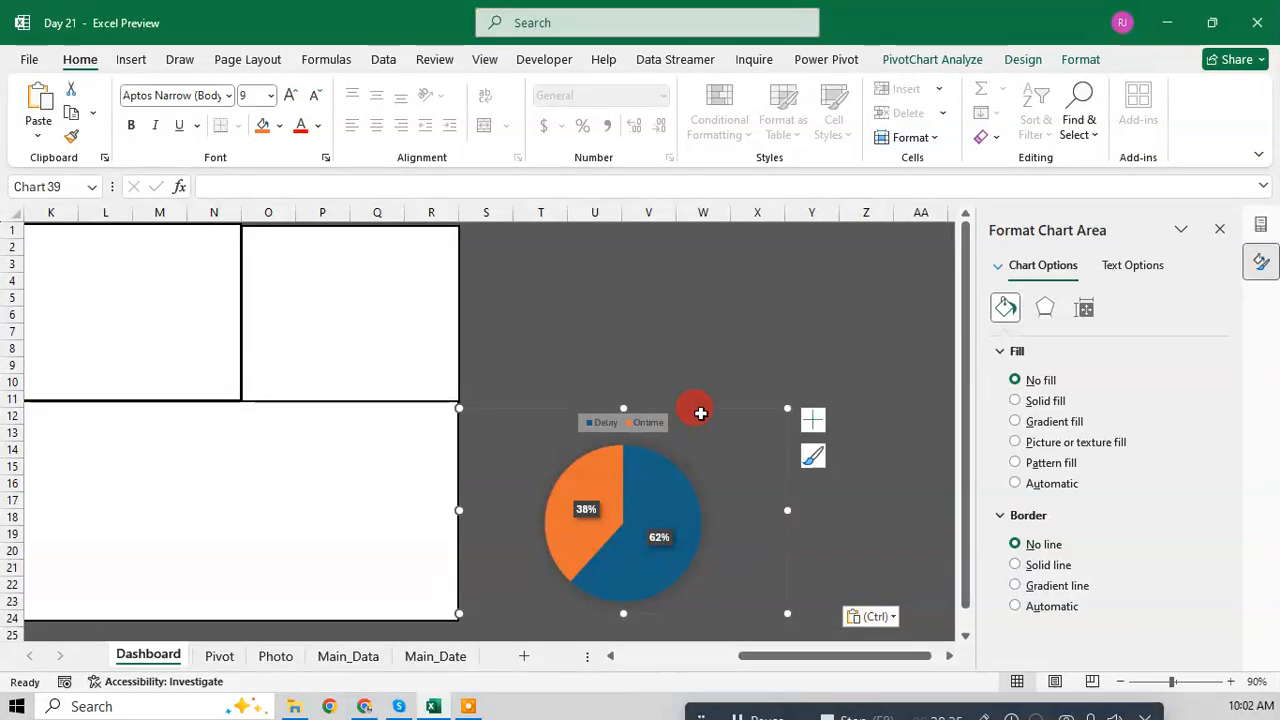
# Step: Move the pasted pie chart into the empty dashboard panel over columns K to N and shrink it
pyautogui.moveTo(696, 414); pyautogui.dragTo(326, 294)
pyautogui.click(714, 466)
pyautogui.click(724, 428)
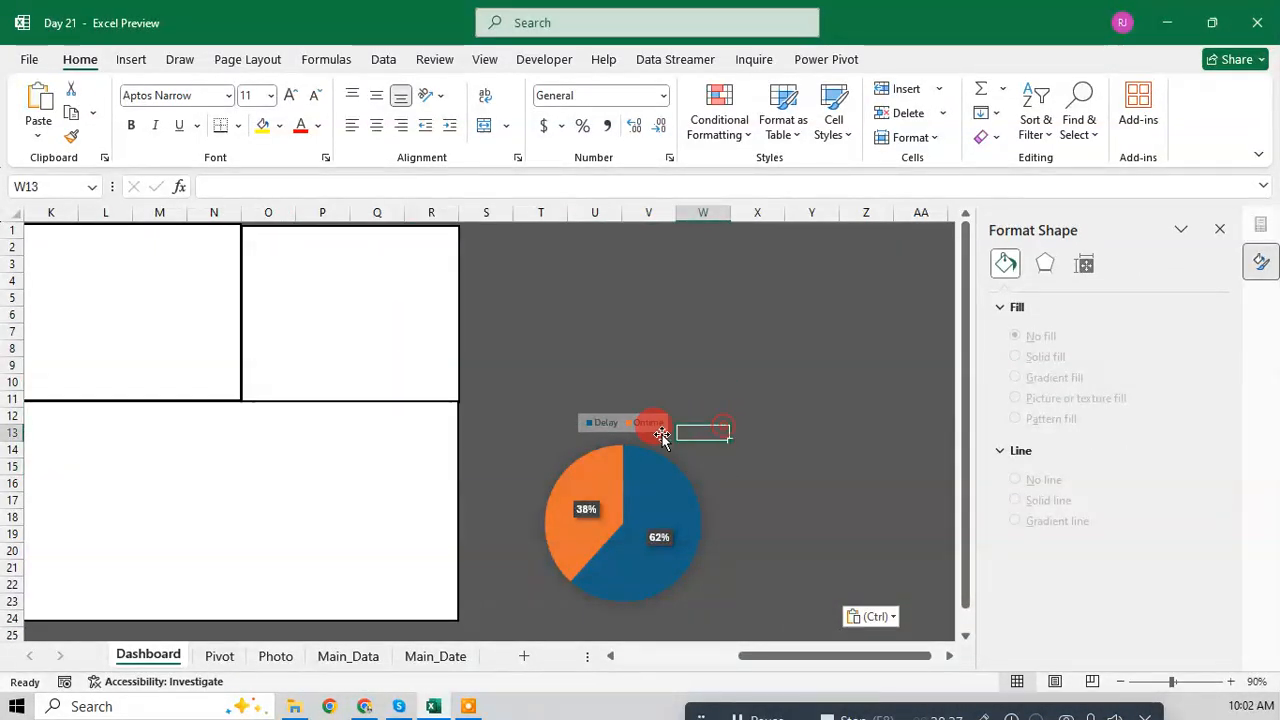
pyautogui.click(665, 425)
pyautogui.moveTo(534, 413); pyautogui.dragTo(122, 249)
pyautogui.moveTo(820, 668); pyautogui.dragTo(700, 658)
pyautogui.moveTo(906, 447); pyautogui.dragTo(815, 404)
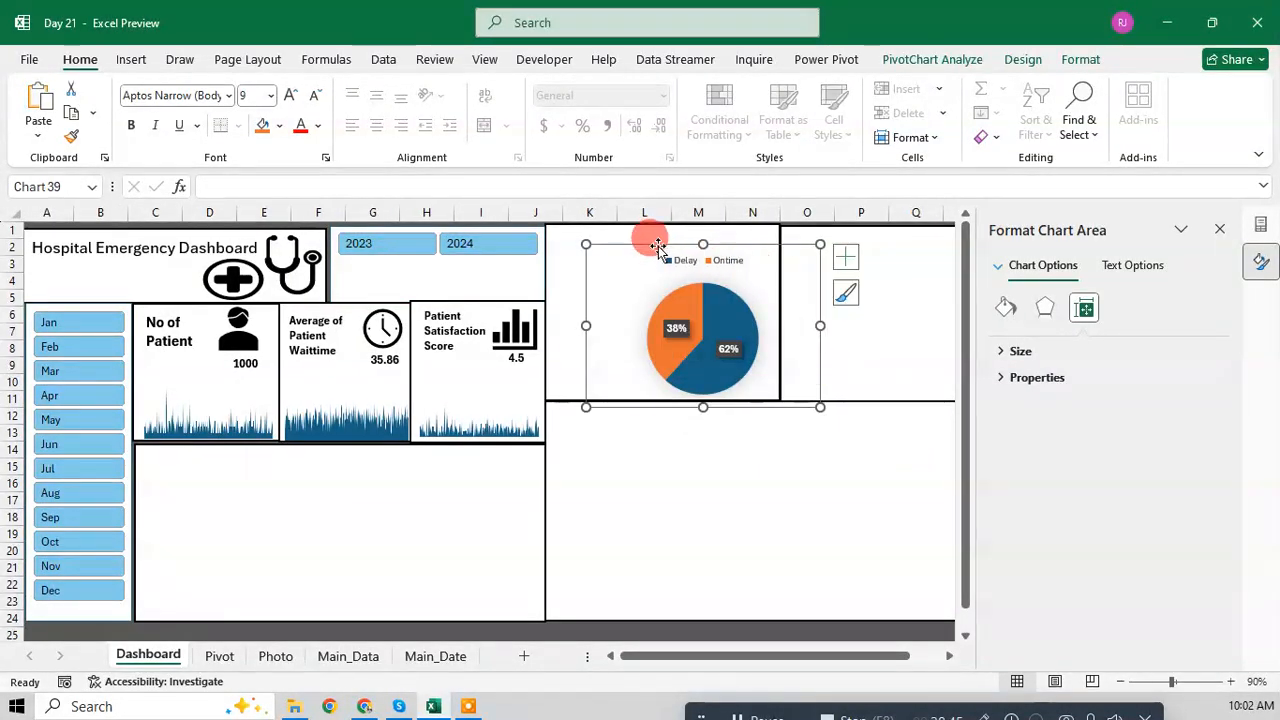
pyautogui.moveTo(657, 245); pyautogui.dragTo(609, 240)
# Step: Adjust the pie chart's edges to fit inside the borders of the panel over columns K to N, and save the workbook
pyautogui.moveTo(770, 320); pyautogui.dragTo(766, 320)
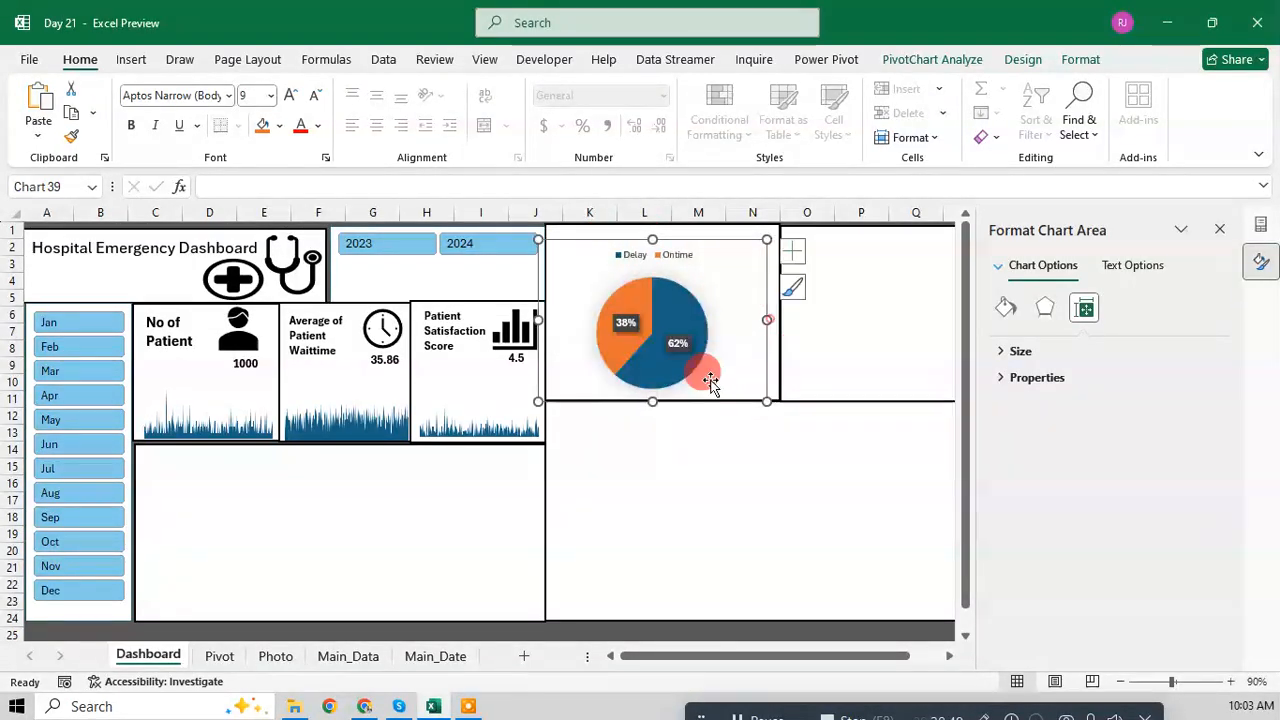
pyautogui.moveTo(656, 401); pyautogui.dragTo(663, 391)
pyautogui.moveTo(670, 241)
pyautogui.mouseDown()
pyautogui.moveTo(698, 235)
pyautogui.moveTo(674, 220)
pyautogui.moveTo(669, 230)
pyautogui.mouseUp()
pyautogui.moveTo(666, 391); pyautogui.dragTo(660, 382)
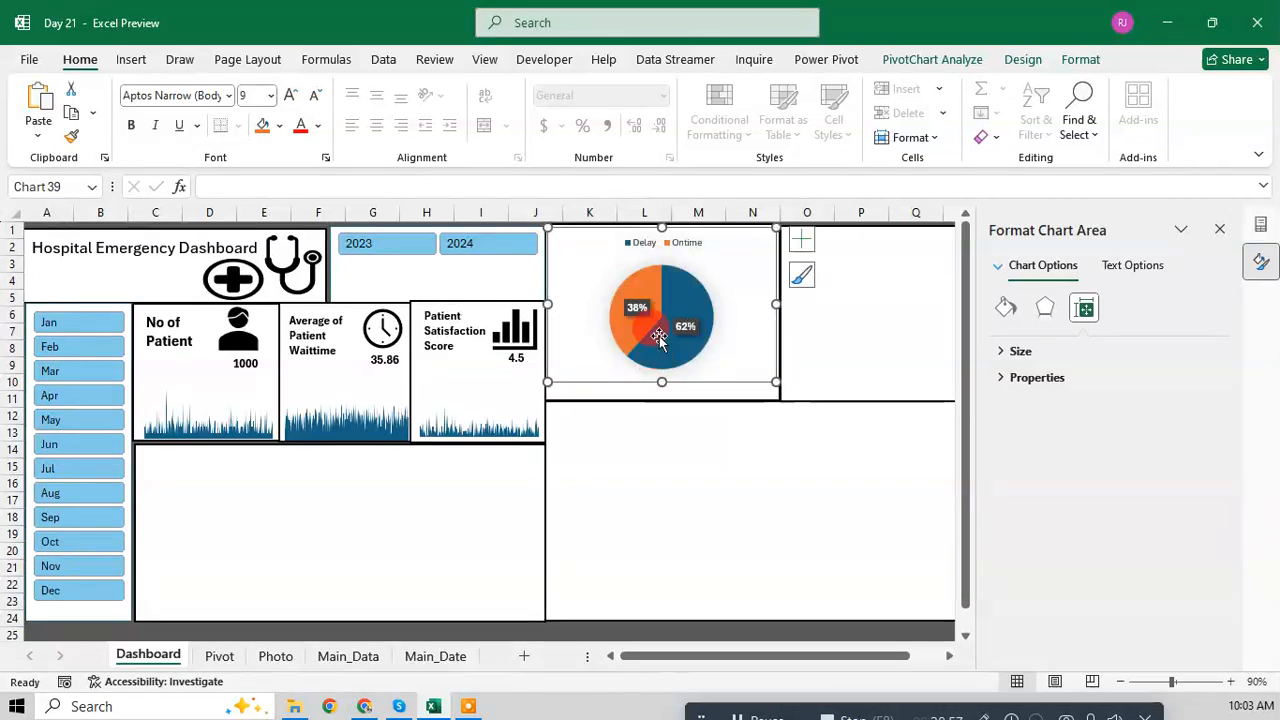
pyautogui.moveTo(547, 301)
pyautogui.mouseDown()
pyautogui.moveTo(534, 286)
pyautogui.moveTo(550, 301)
pyautogui.mouseUp()
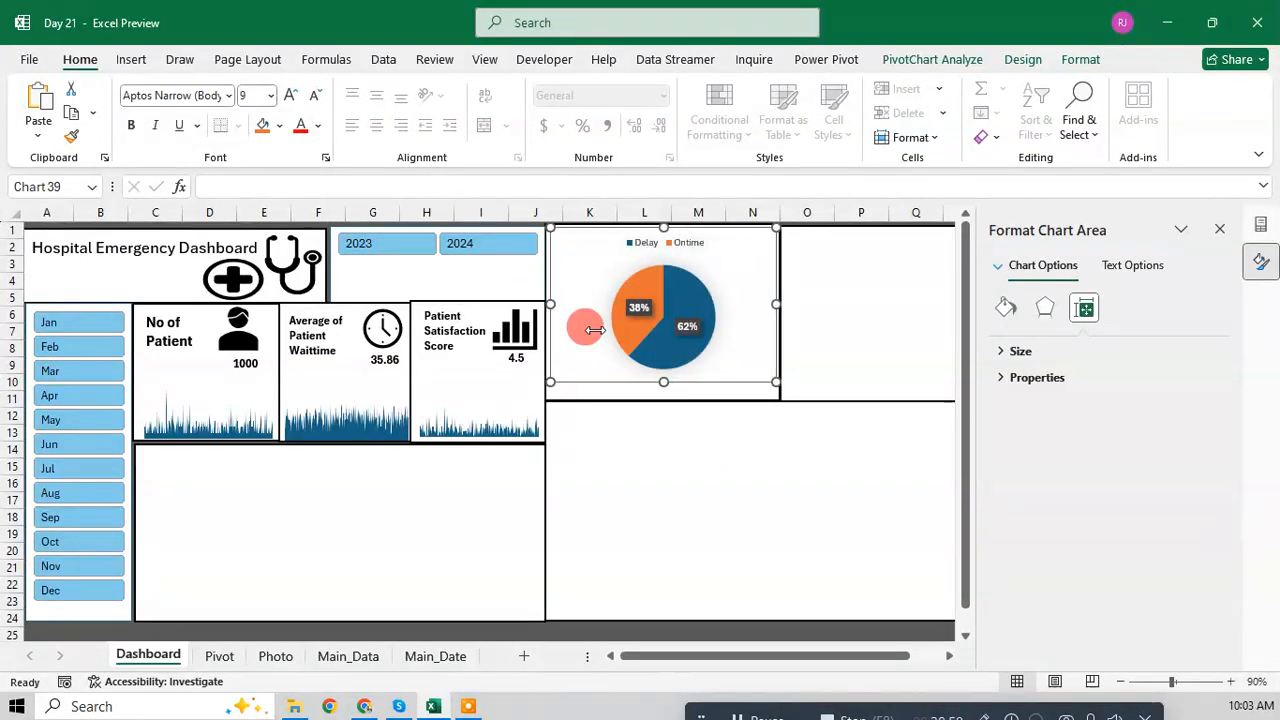
pyautogui.click(780, 311)
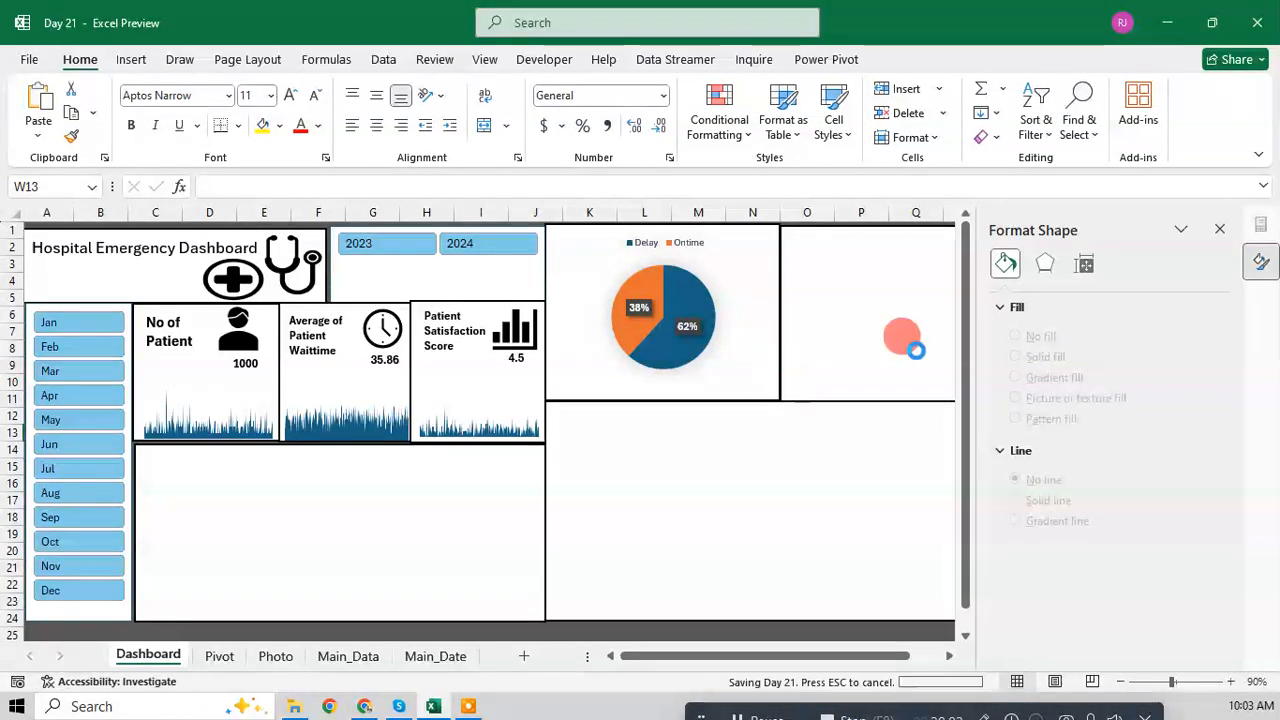
# Step: Enlarge the pie's plot area within the chart by extending its upper-left corner outward
pyautogui.click(650, 272)
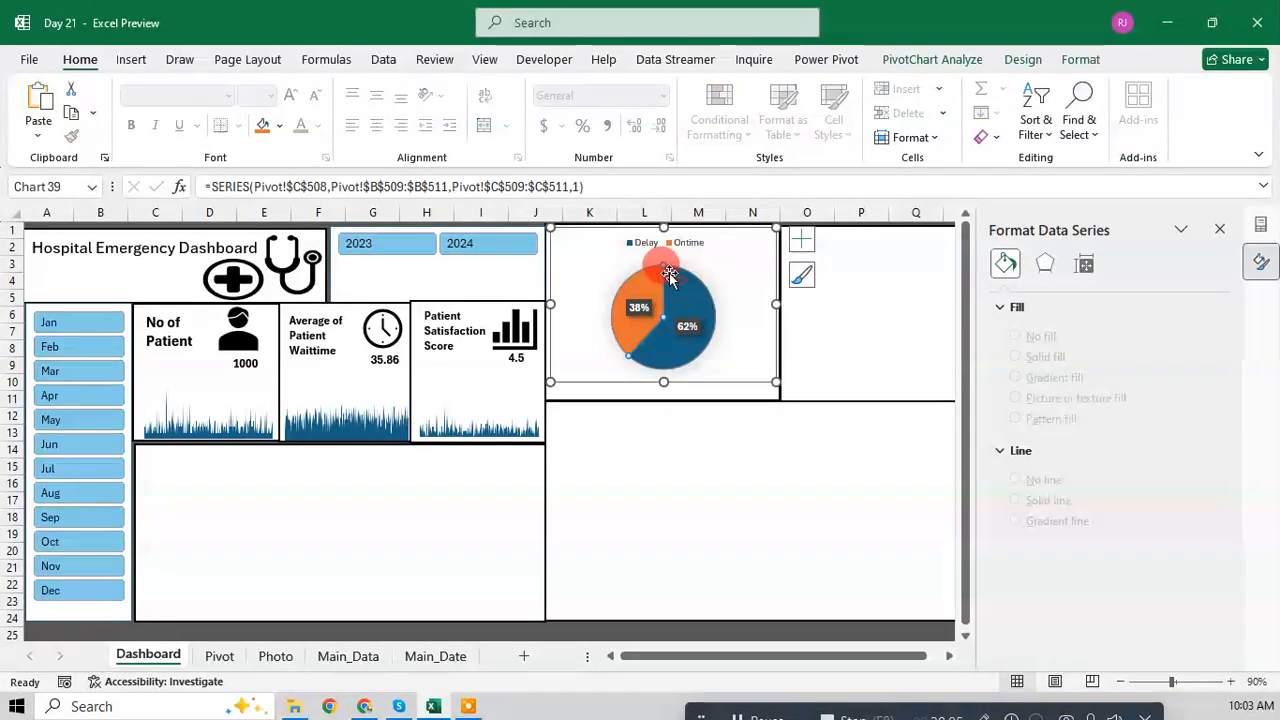
pyautogui.click(623, 275)
pyautogui.click(616, 262)
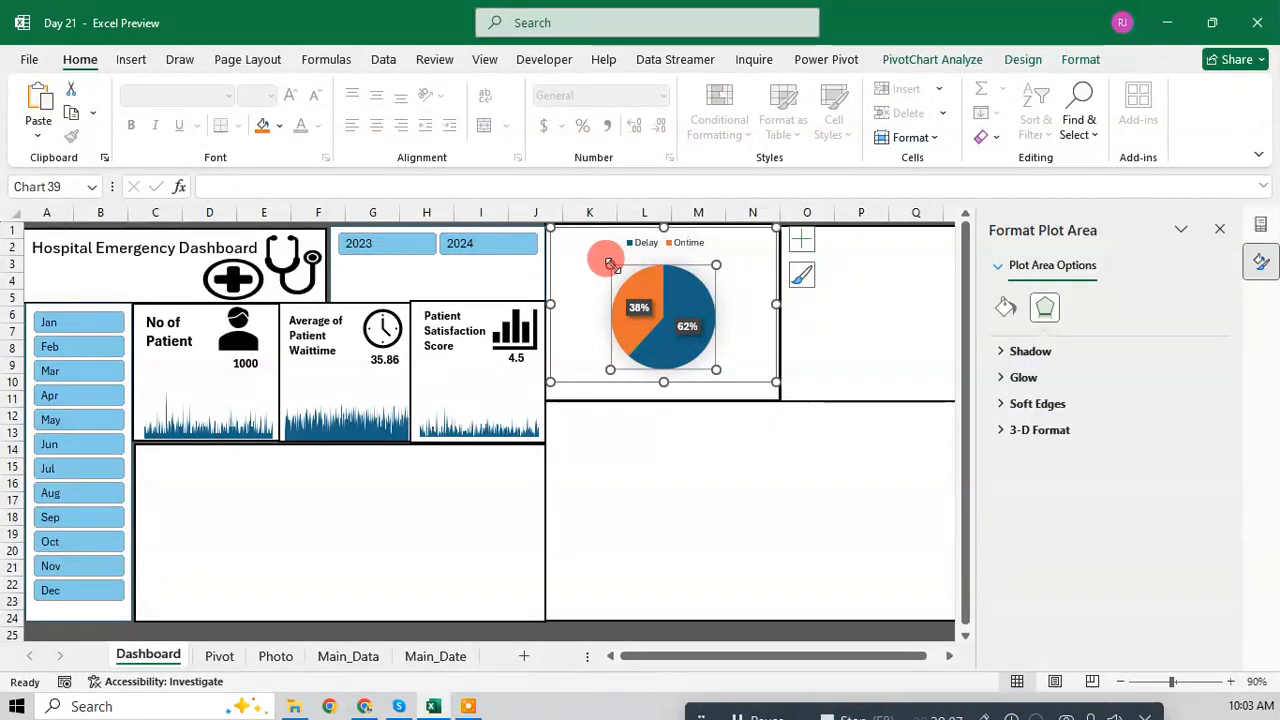
pyautogui.moveTo(611, 265); pyautogui.dragTo(603, 257)
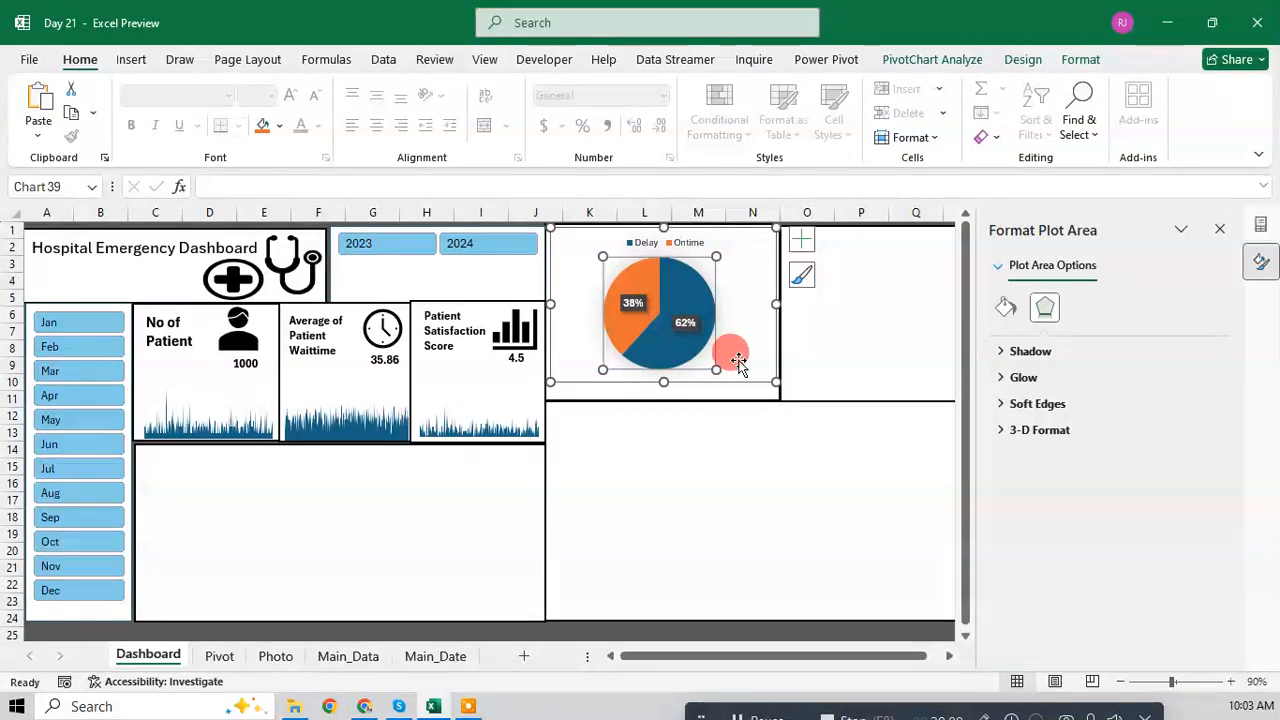
# Step: Enlarge the pie's plot area further by extending its lower-right corner outward, and deselect the chart
pyautogui.moveTo(717, 370); pyautogui.dragTo(737, 377)
pyautogui.press('Escape')
pyautogui.press('Escape')
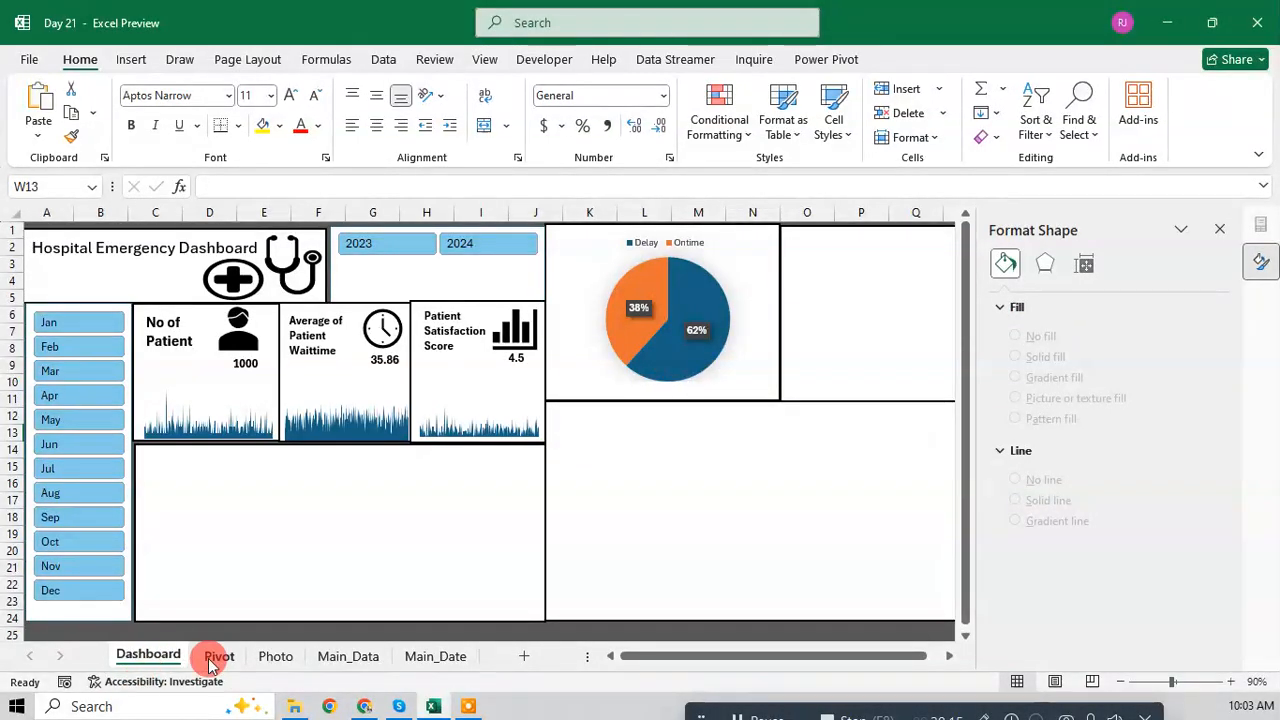
# Step: Add a text box reading "Patient Attend Status" across the lower part of the pie chart's panel on the Dashboard sheet
pyautogui.click(275, 656)
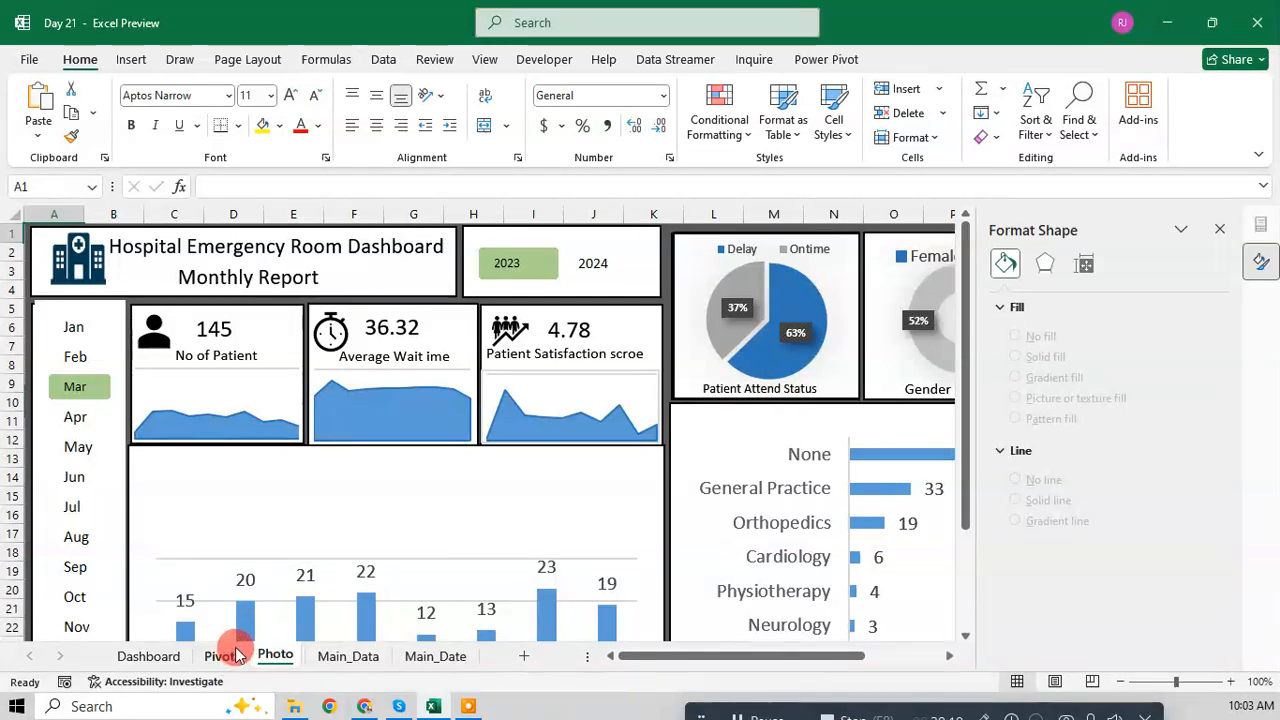
pyautogui.click(150, 658)
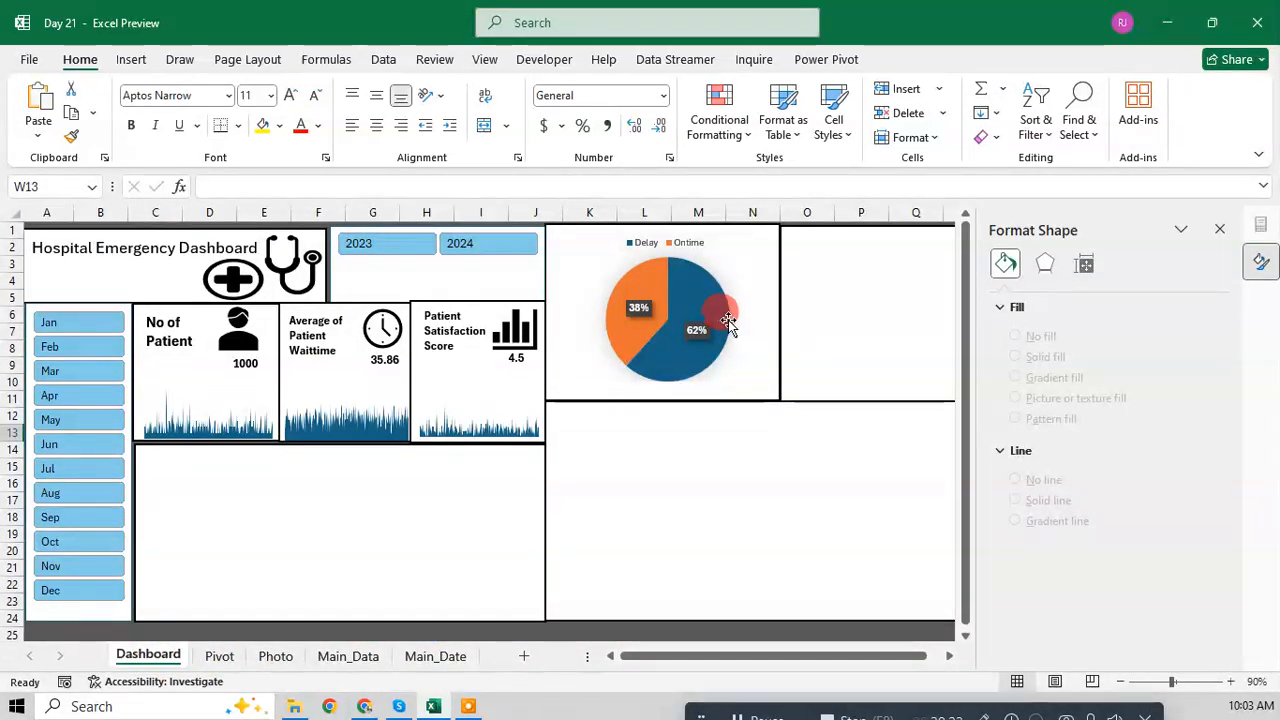
pyautogui.click(218, 655)
pyautogui.click(135, 657)
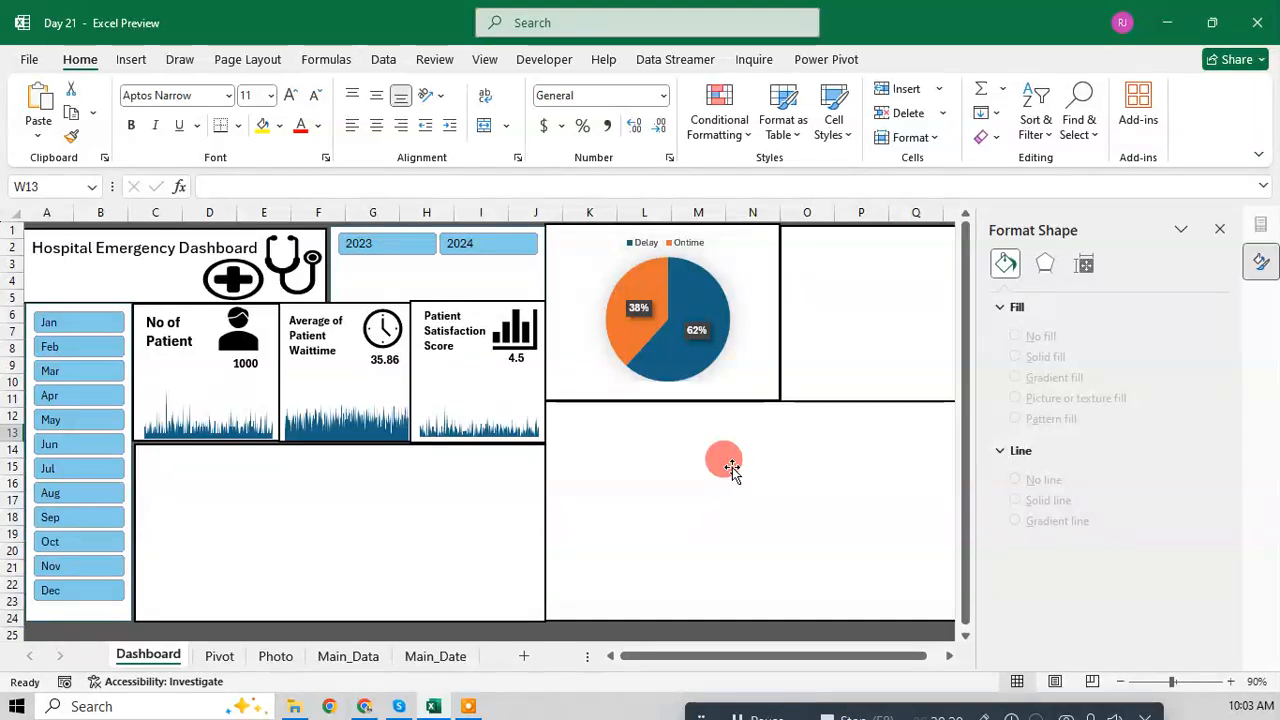
pyautogui.click(133, 63)
pyautogui.click(1046, 128)
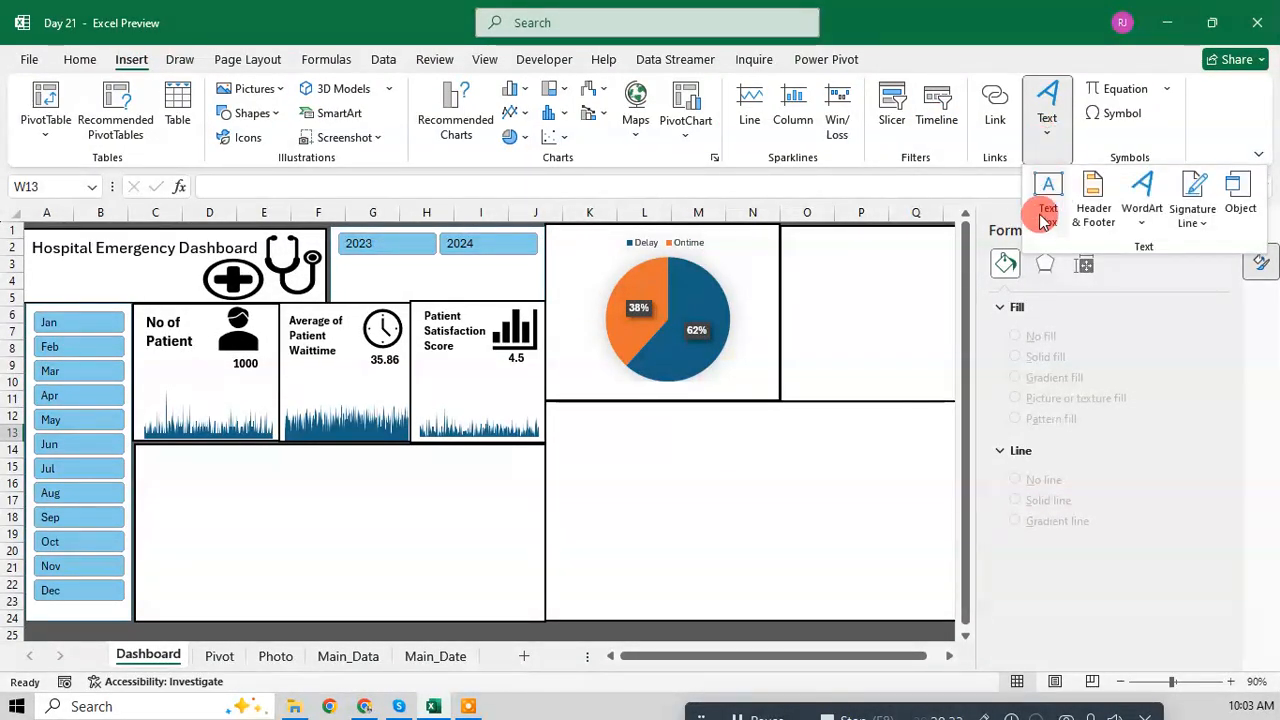
pyautogui.click(1043, 222)
pyautogui.moveTo(650, 390); pyautogui.dragTo(761, 400)
pyautogui.moveTo(664, 377); pyautogui.dragTo(648, 386)
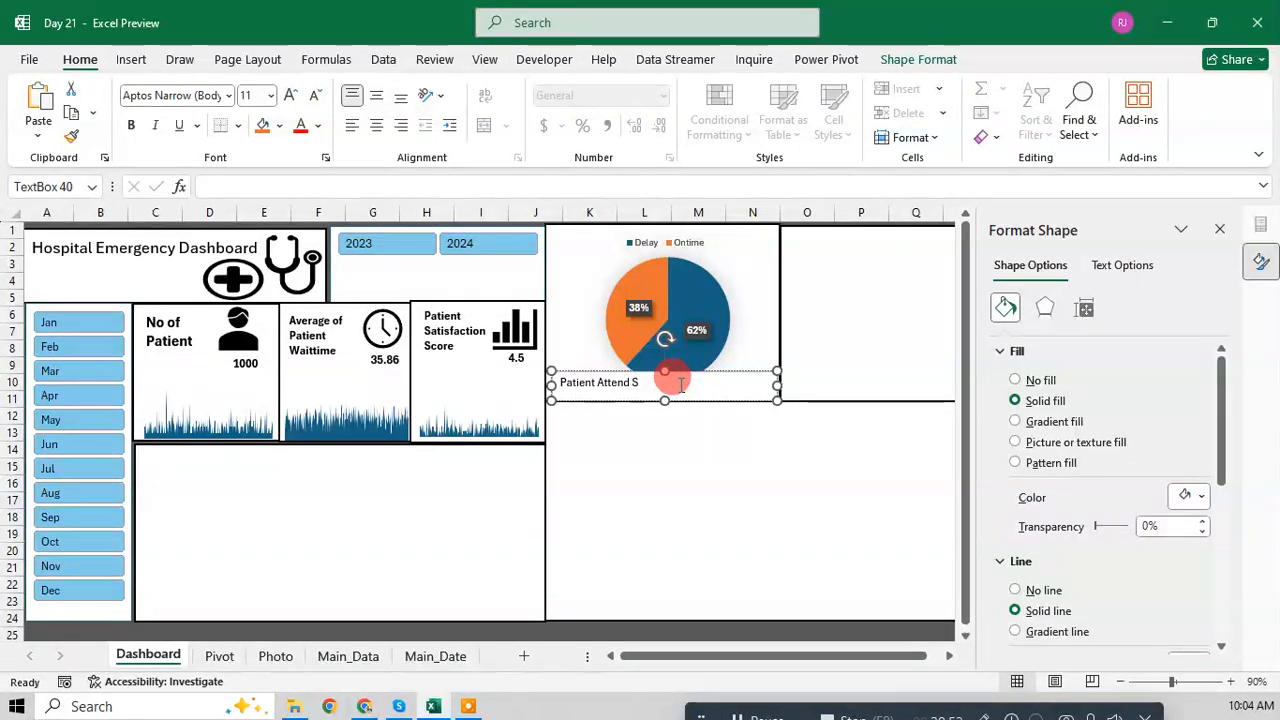
# Step: Make the "Patient Attend Status" text bold and centred, and lower the text box's upper edge slightly
pyautogui.moveTo(678, 384); pyautogui.dragTo(523, 380)
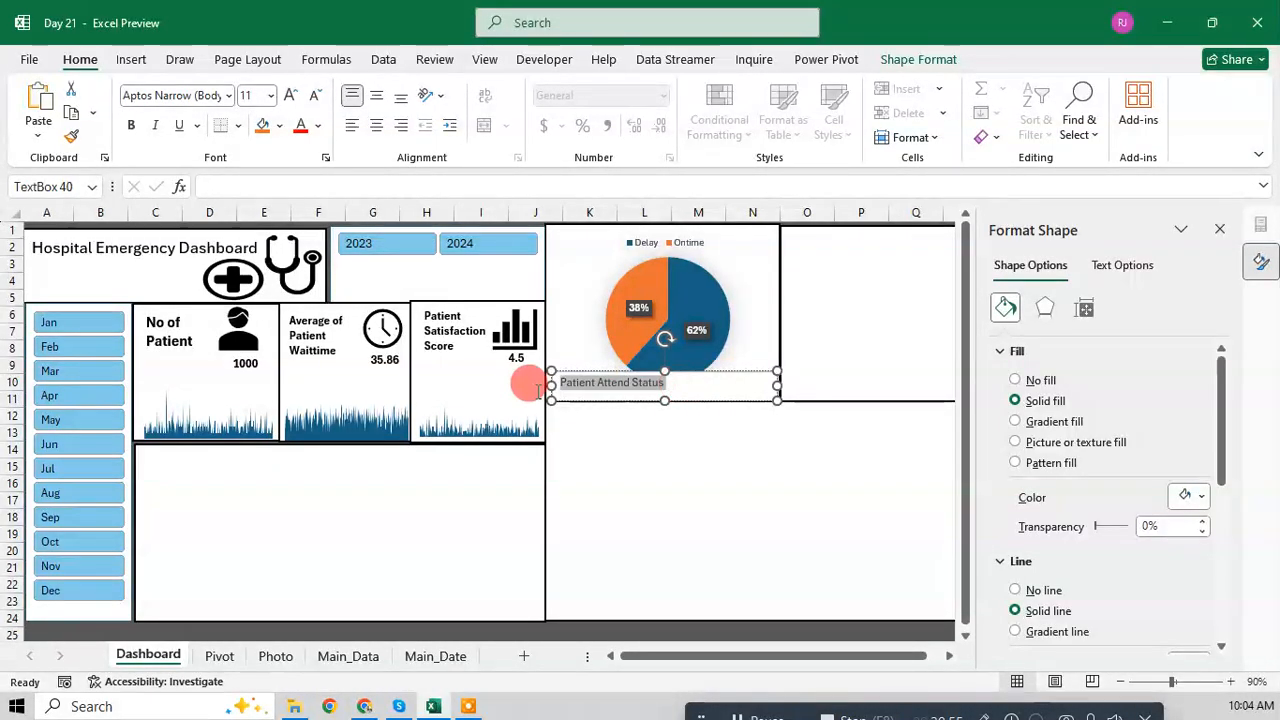
pyautogui.click(130, 124)
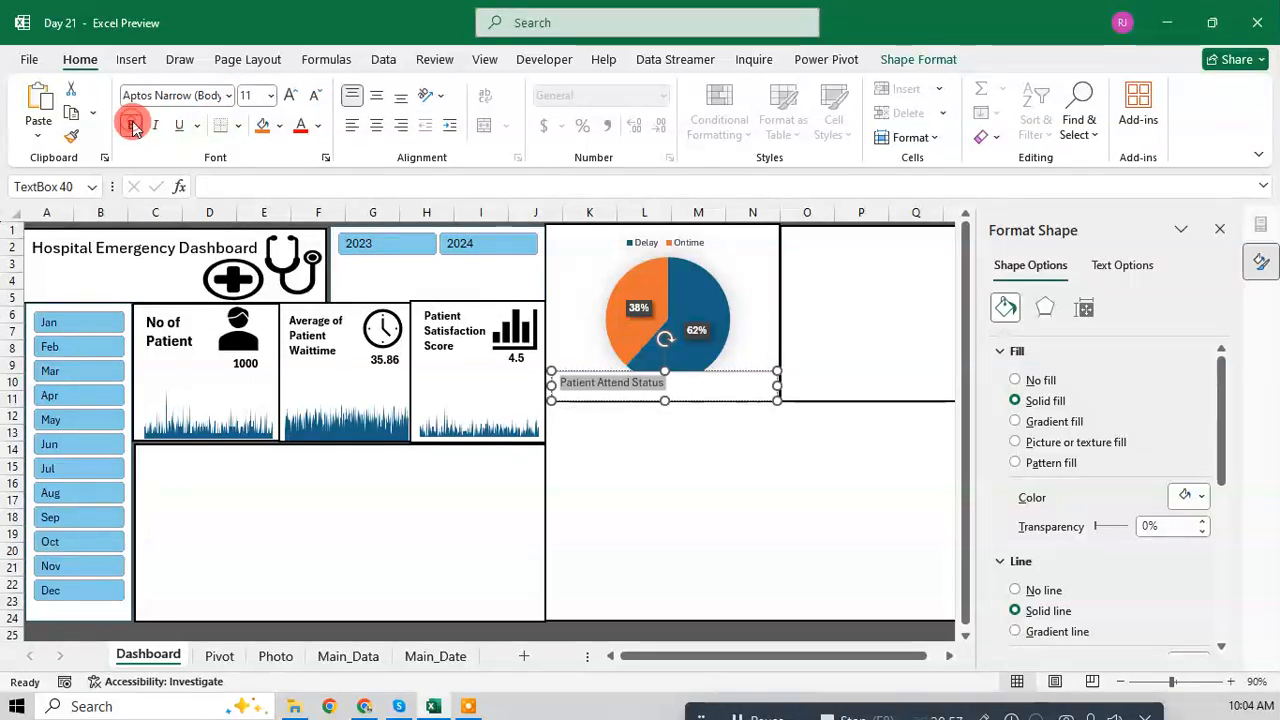
pyautogui.click(376, 128)
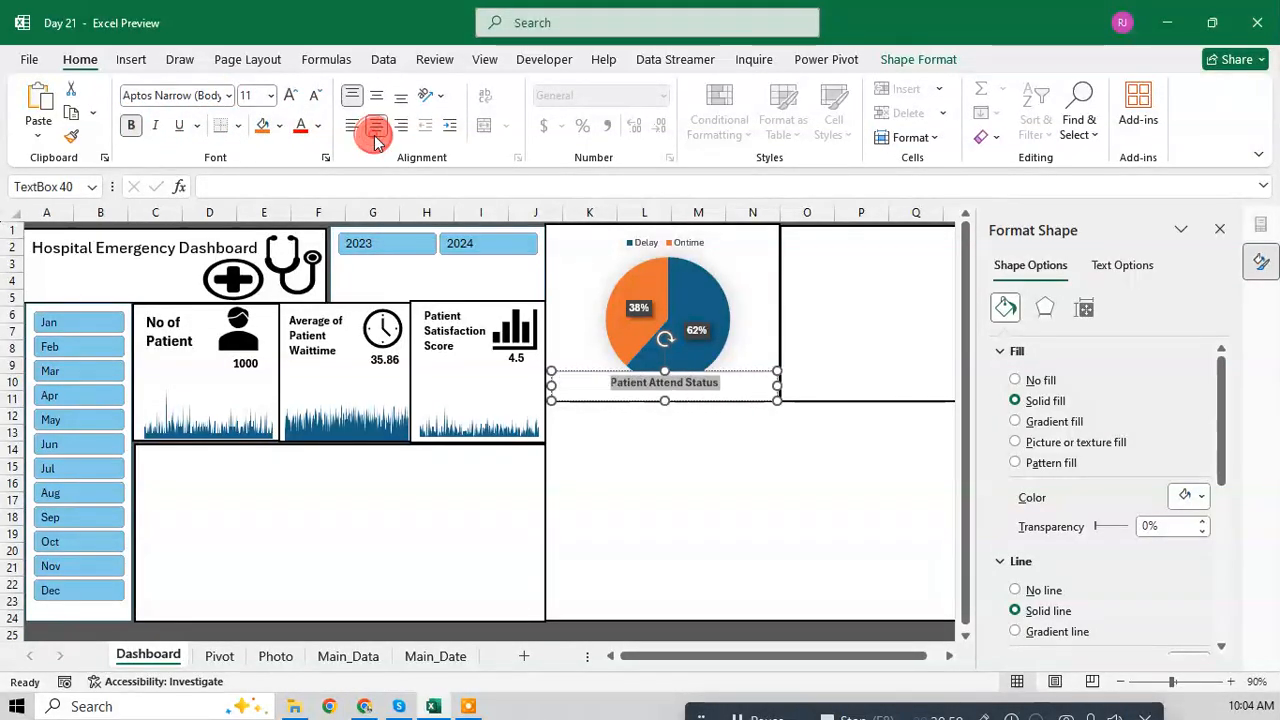
pyautogui.click(665, 372)
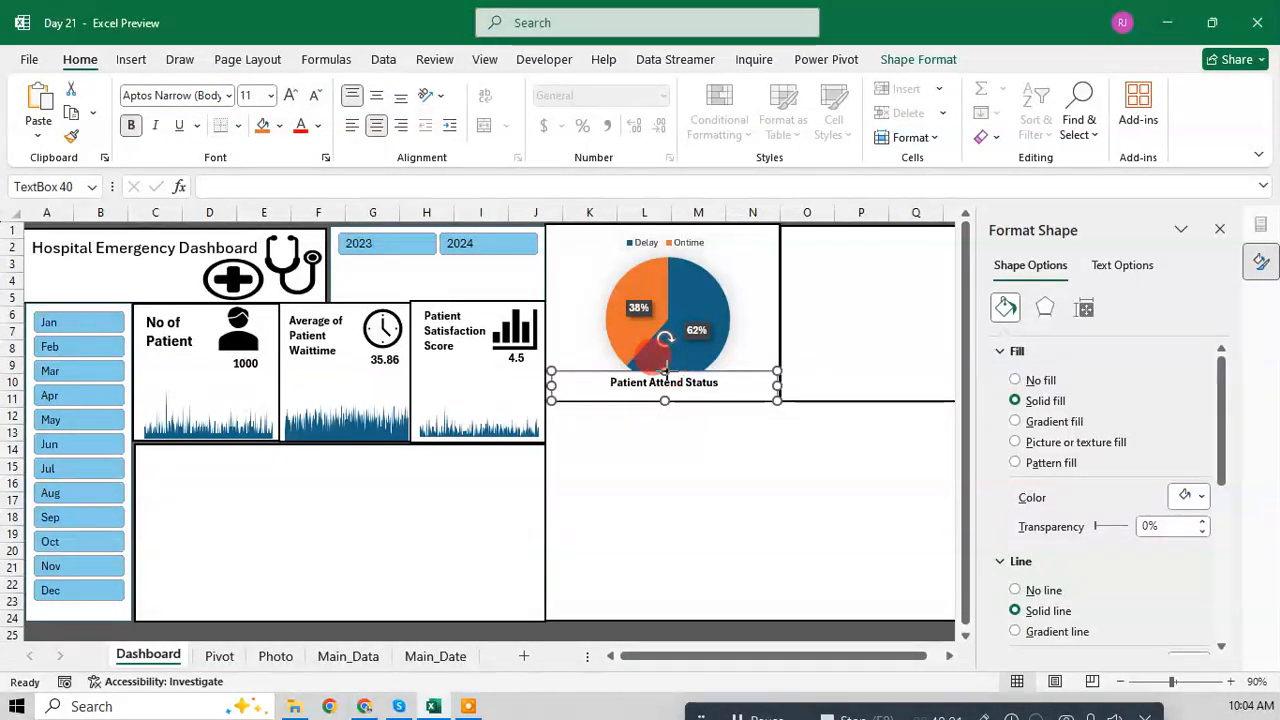
pyautogui.moveTo(665, 372); pyautogui.dragTo(668, 378)
# Step: Set the "Patient Attend Status" text box to no fill and no line
pyautogui.rightClick(728, 377)
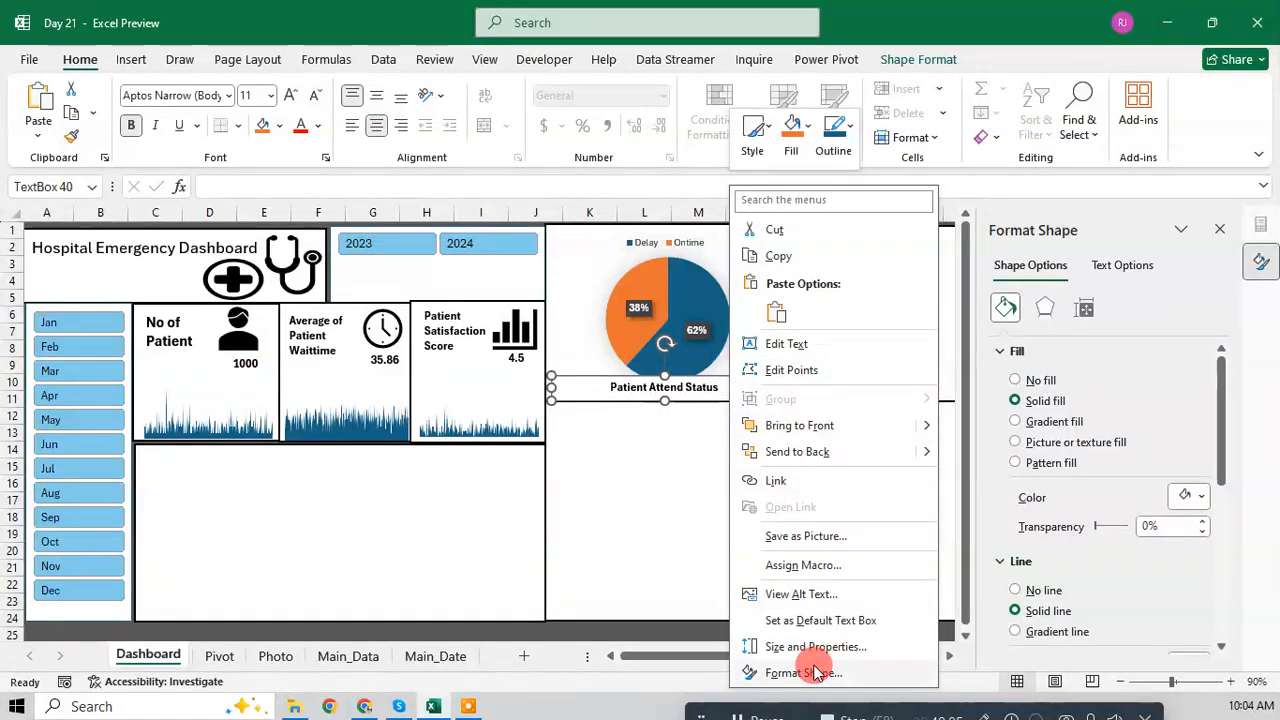
pyautogui.click(805, 672)
pyautogui.click(1040, 381)
pyautogui.click(1040, 524)
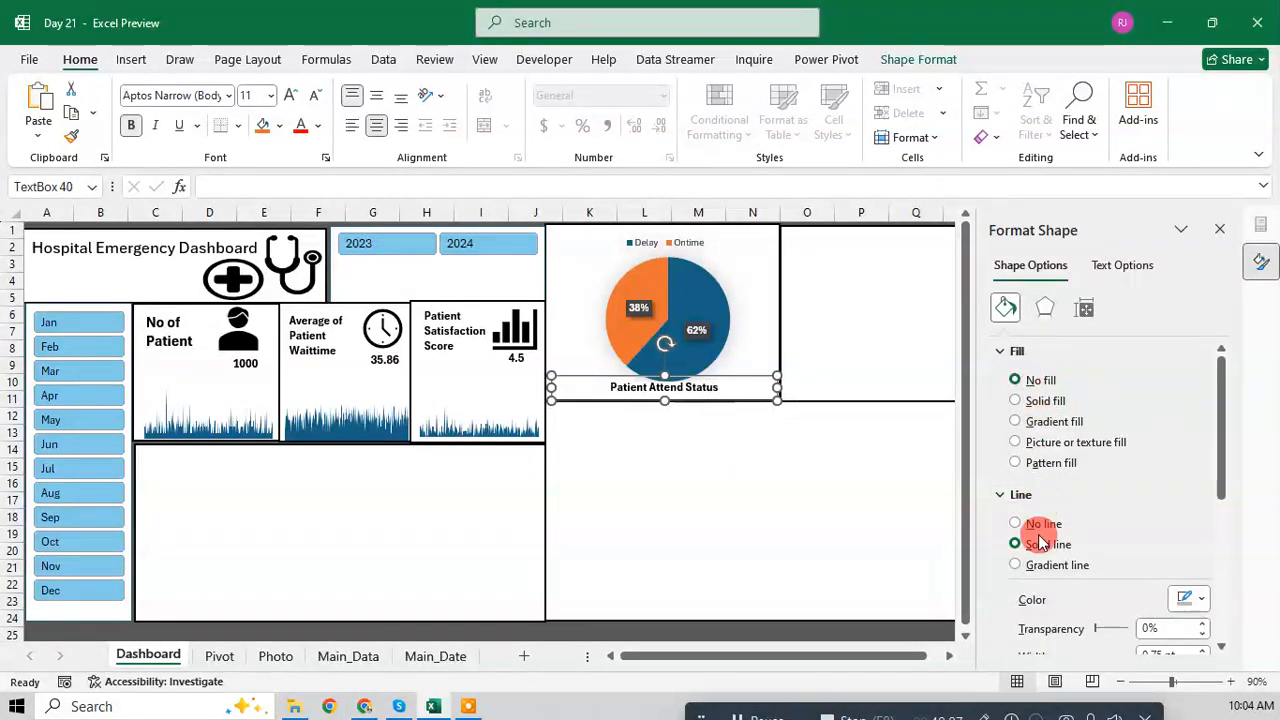
# Step: Shift the text box slightly down, fit its edges to the pie chart panel's borders, and save the workbook
pyautogui.moveTo(747, 377); pyautogui.dragTo(748, 382)
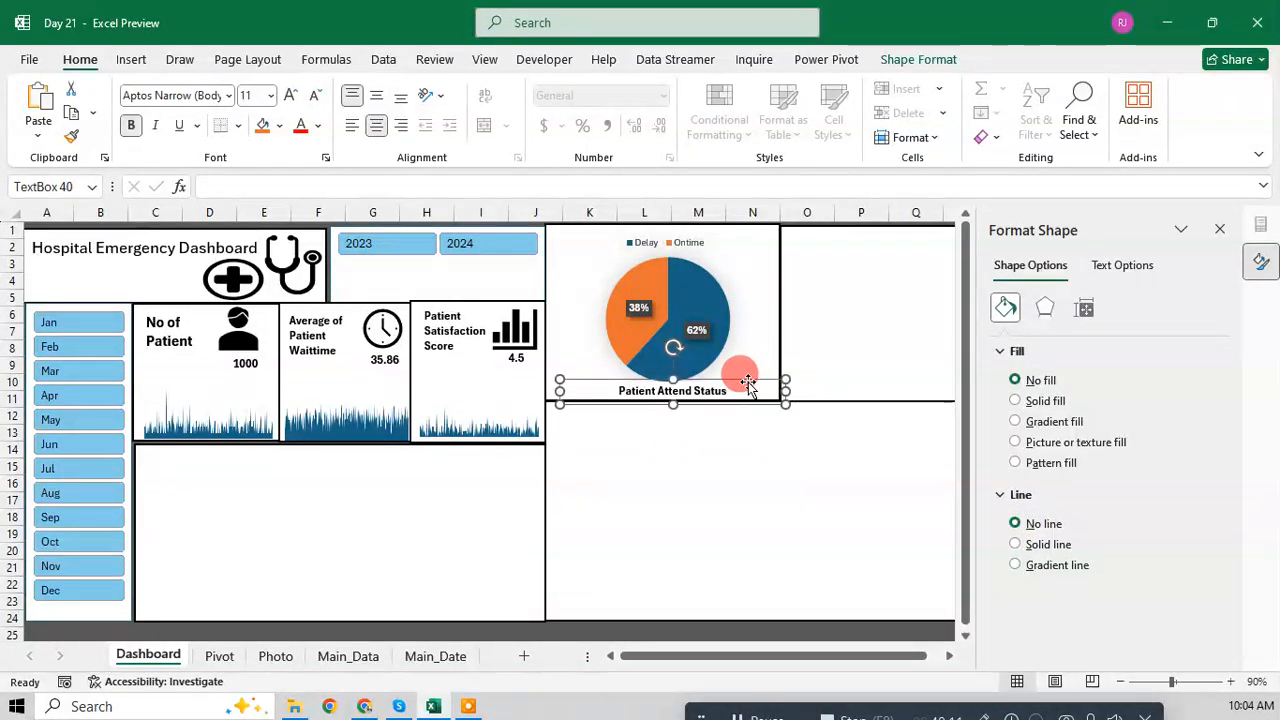
pyautogui.moveTo(560, 388); pyautogui.dragTo(545, 388)
pyautogui.moveTo(785, 385); pyautogui.dragTo(782, 385)
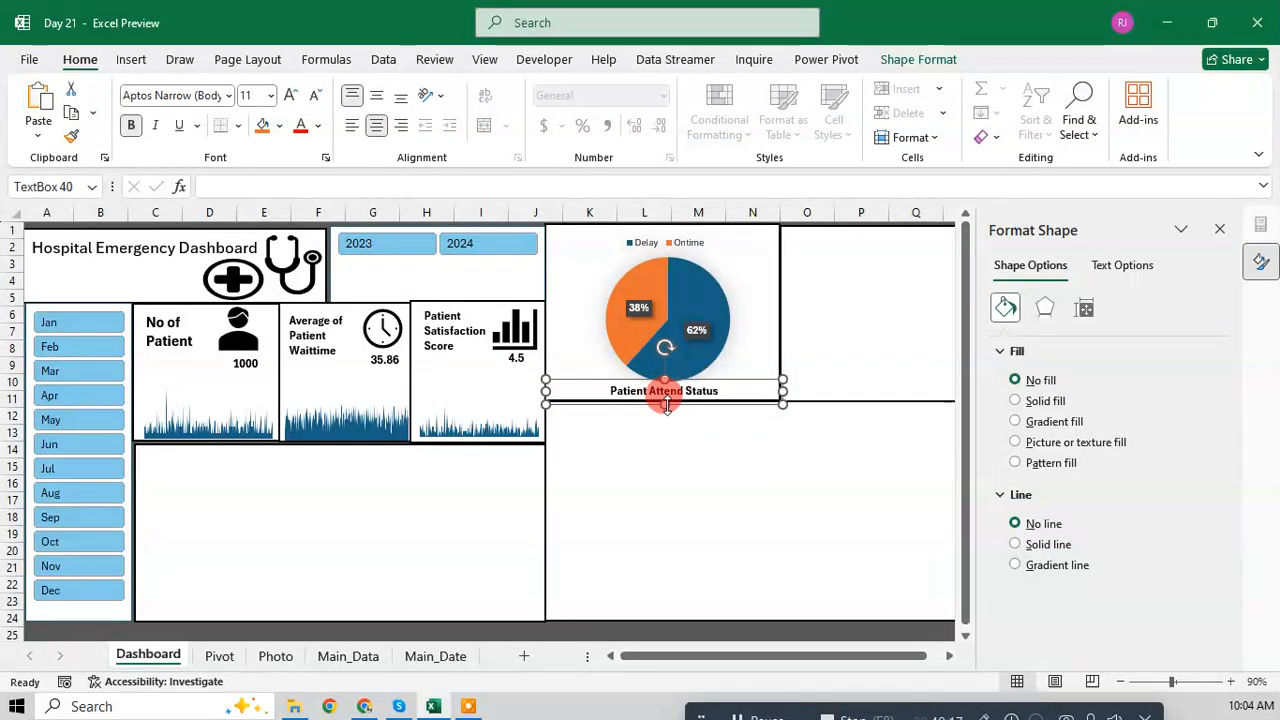
pyautogui.moveTo(665, 404); pyautogui.dragTo(666, 397)
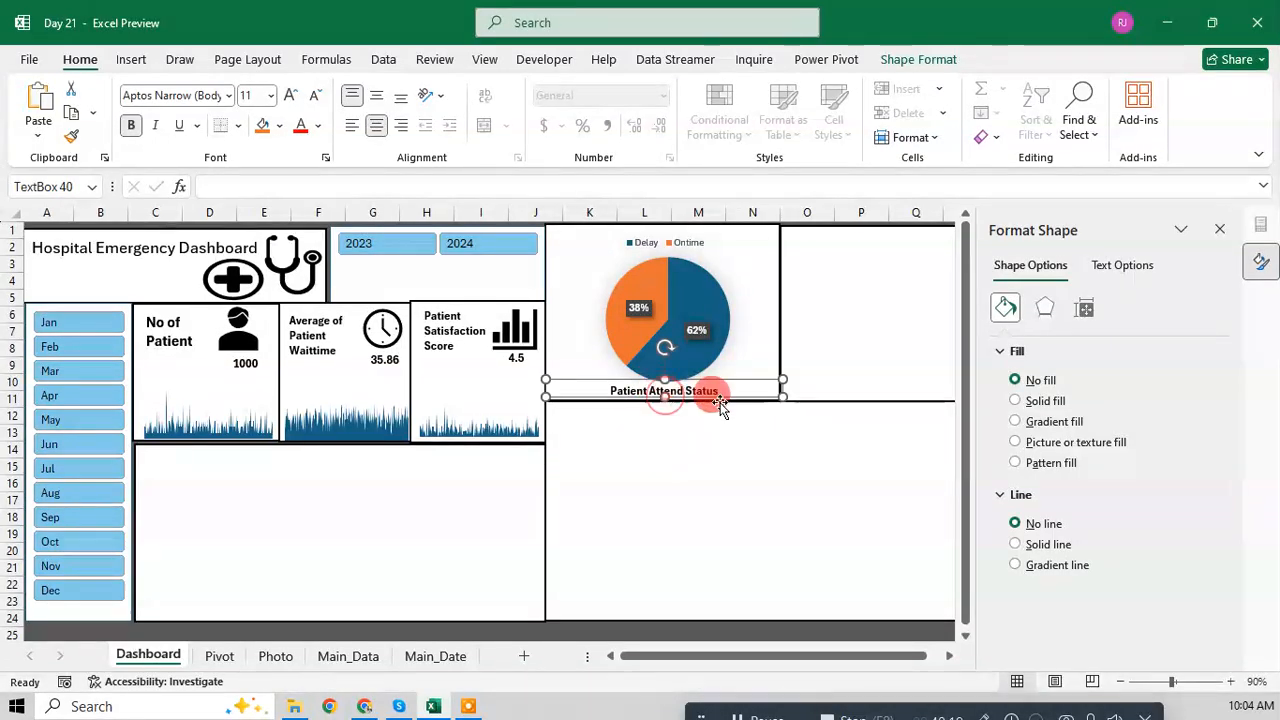
pyautogui.click(763, 404)
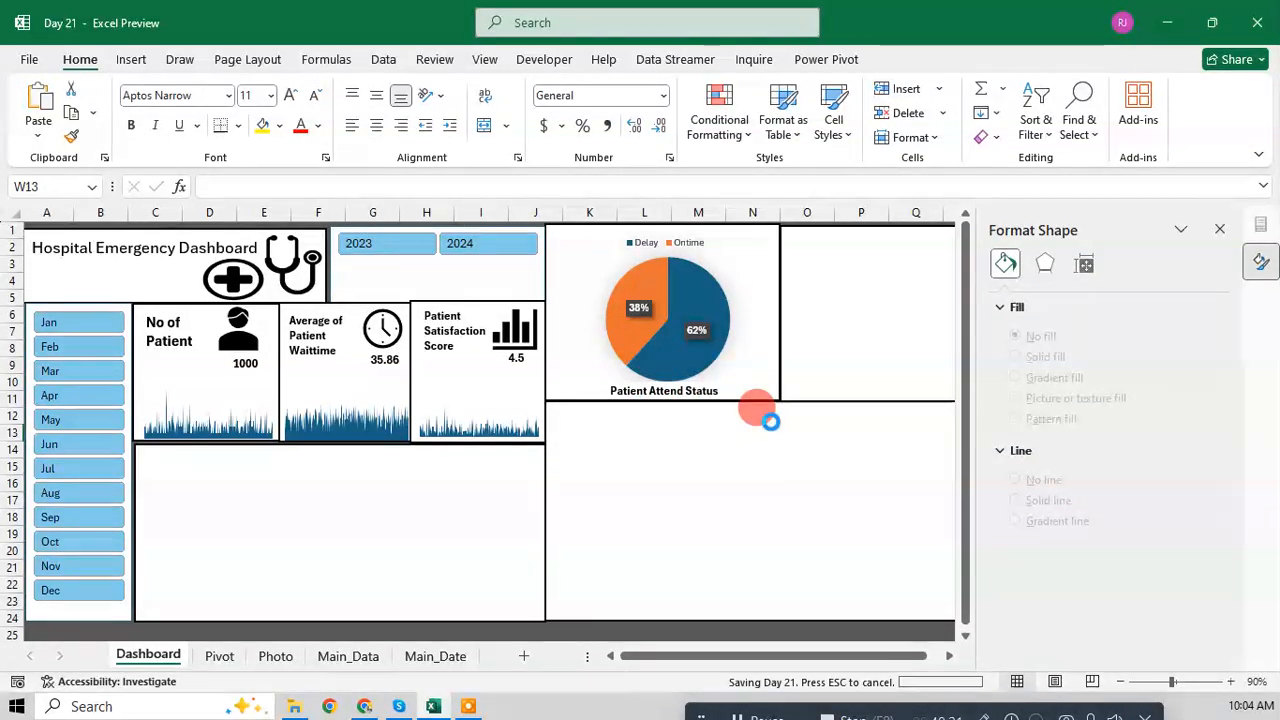
# Step: Recolour the pie chart's Ontime slice light grey and deselect the chart
pyautogui.click(705, 298)
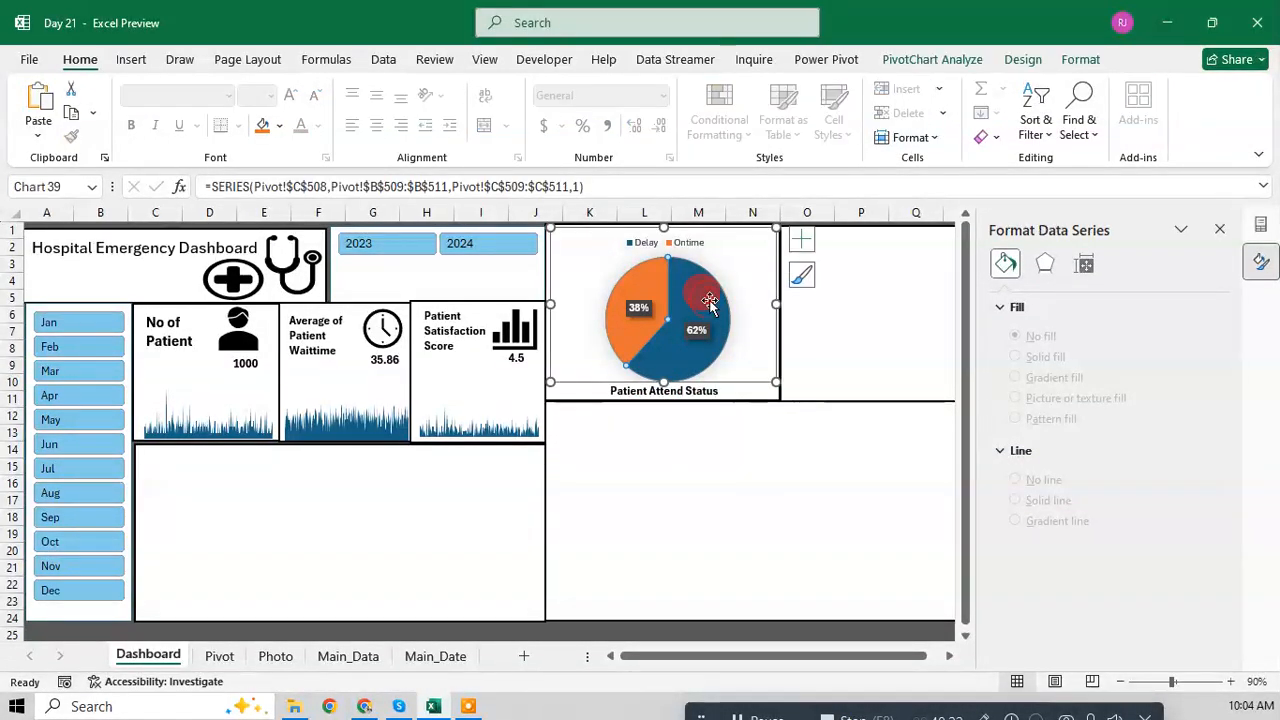
pyautogui.click(629, 289)
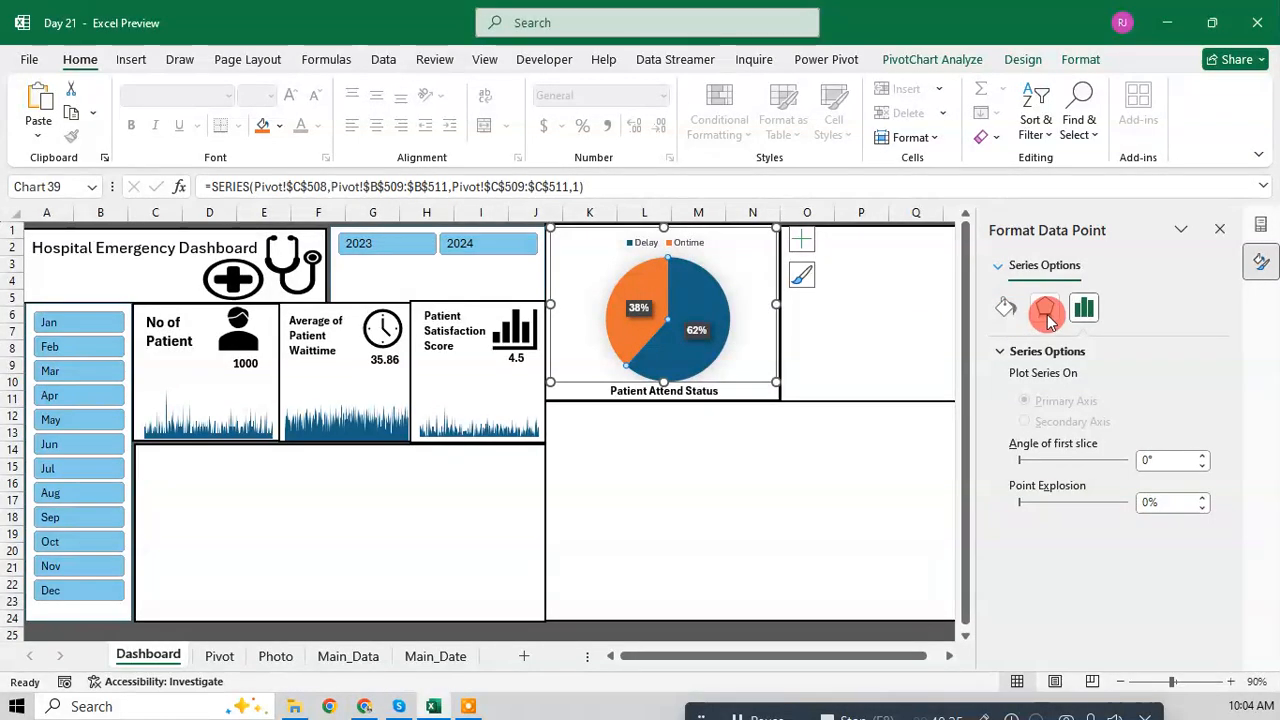
pyautogui.click(1004, 309)
pyautogui.click(1188, 540)
pyautogui.click(1020, 364)
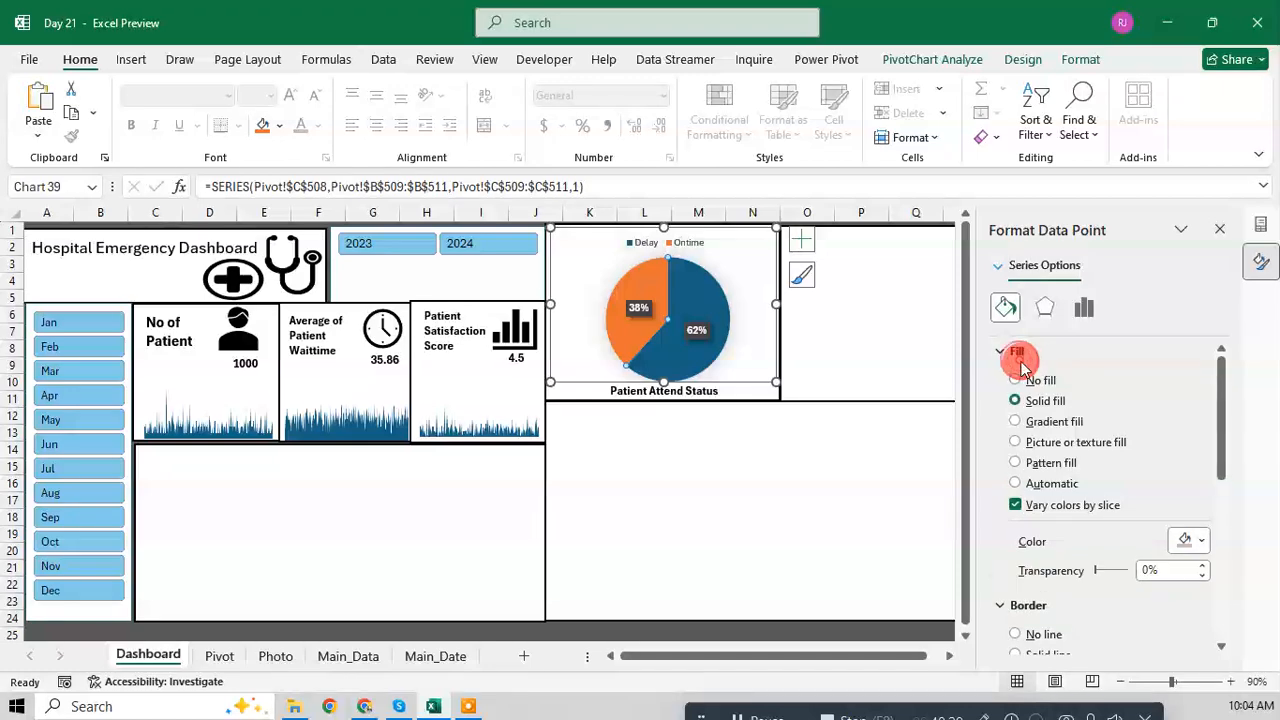
pyautogui.press('Escape')
pyautogui.press('Escape')
pyautogui.press('Escape')
pyautogui.press('Escape')
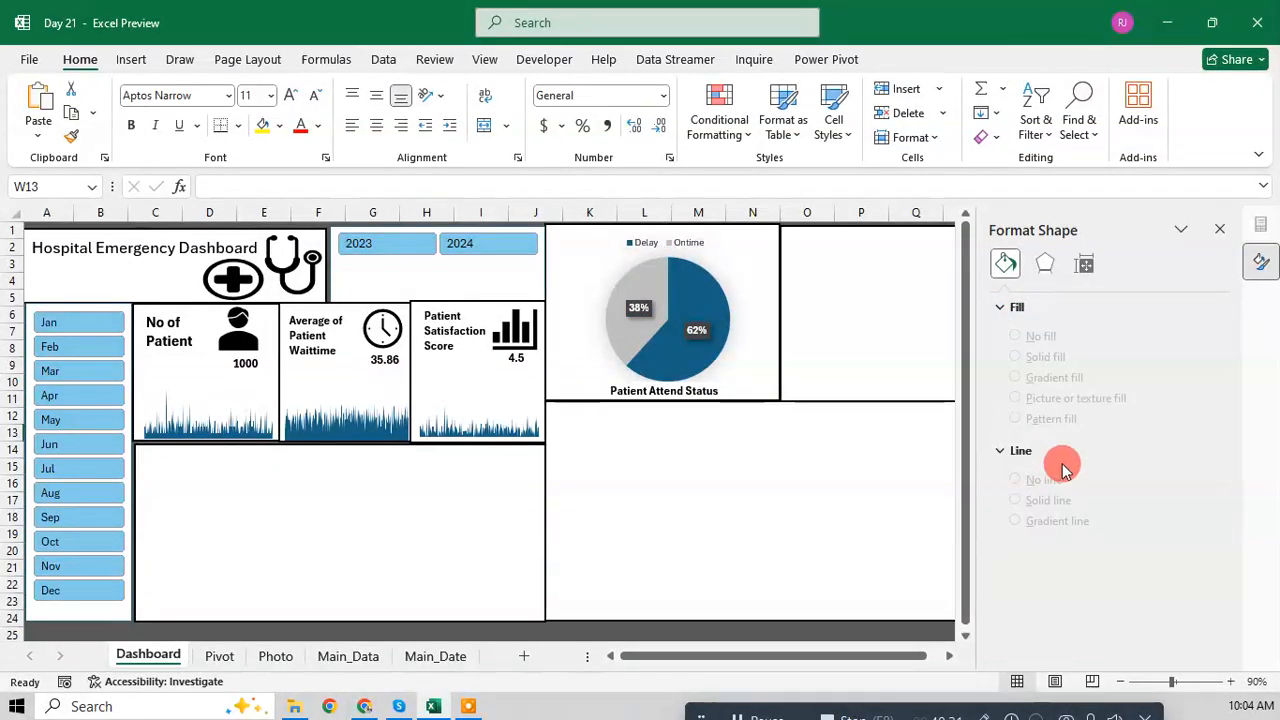
# Step: Copy the Patient Waittime Status pivot table on the Pivot sheet and paste it at cell F508
pyautogui.click(949, 656)
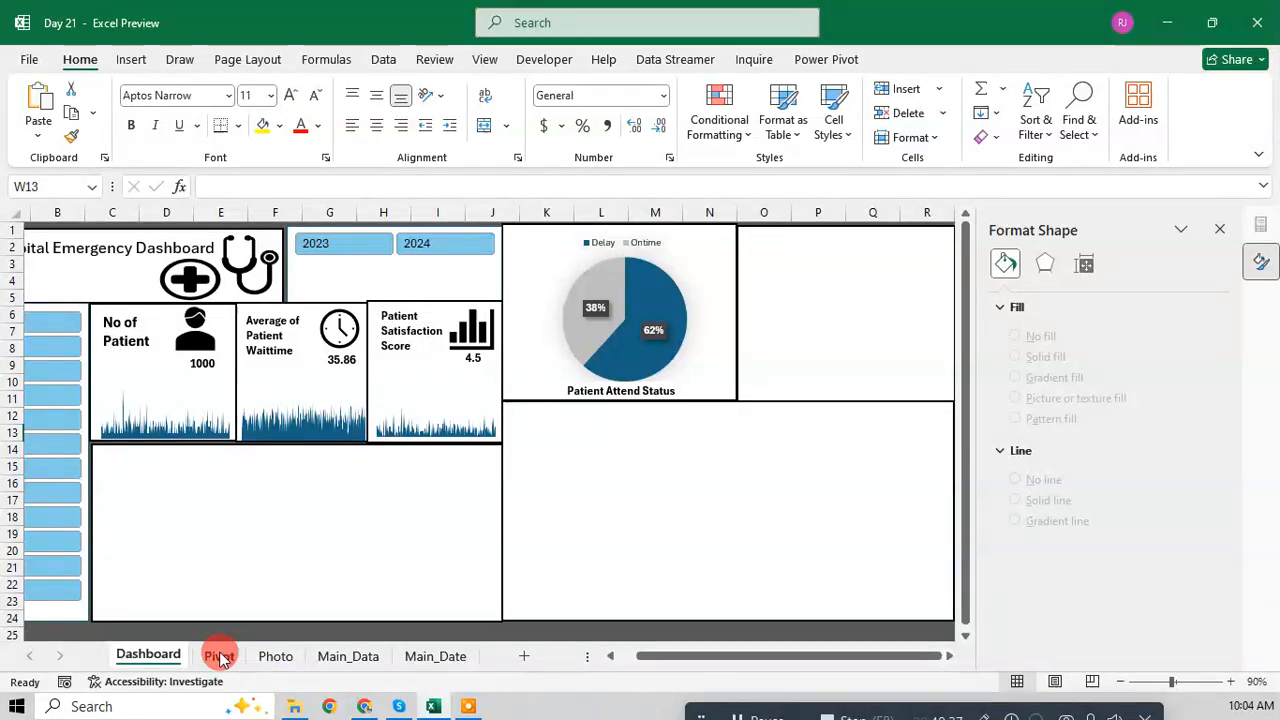
pyautogui.click(330, 656)
pyautogui.click(276, 656)
pyautogui.moveTo(761, 656)
pyautogui.mouseDown()
pyautogui.moveTo(845, 657)
pyautogui.moveTo(745, 656)
pyautogui.mouseUp()
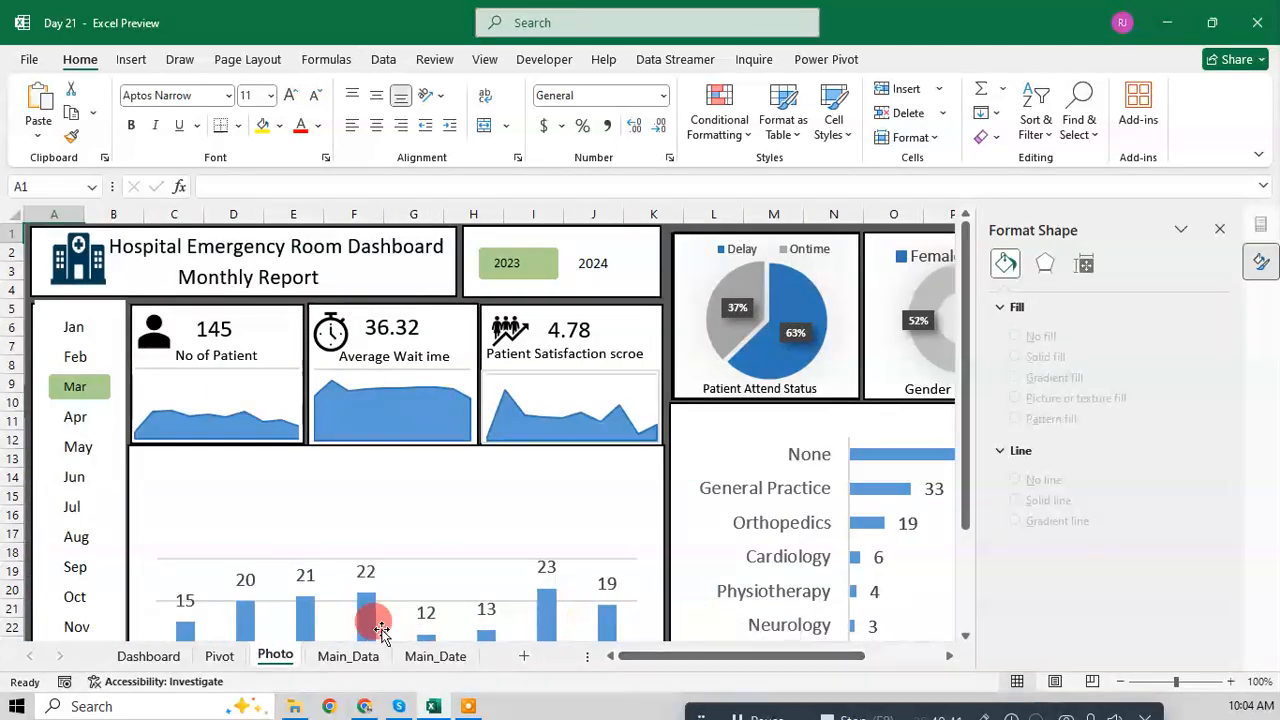
pyautogui.click(225, 656)
pyautogui.hotkey('ctrl', 'a')
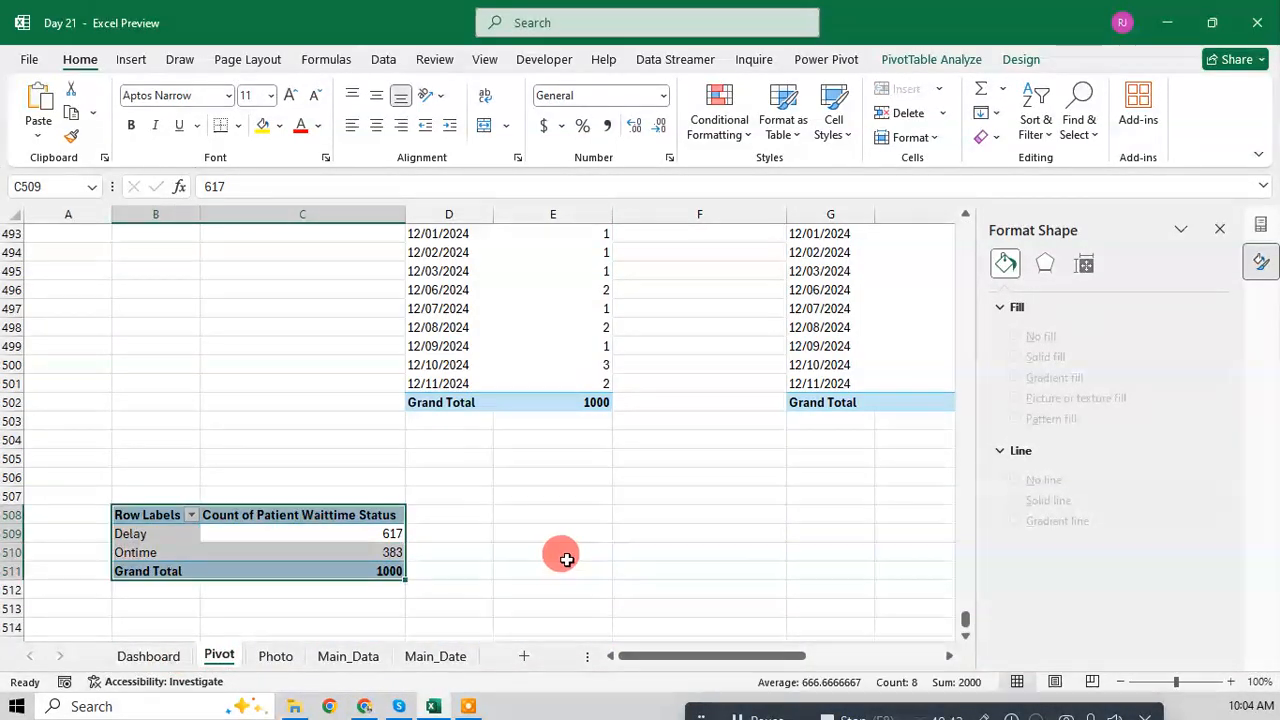
pyautogui.hotkey('ctrl', 'c')
pyautogui.click(572, 514)
pyautogui.click(697, 523)
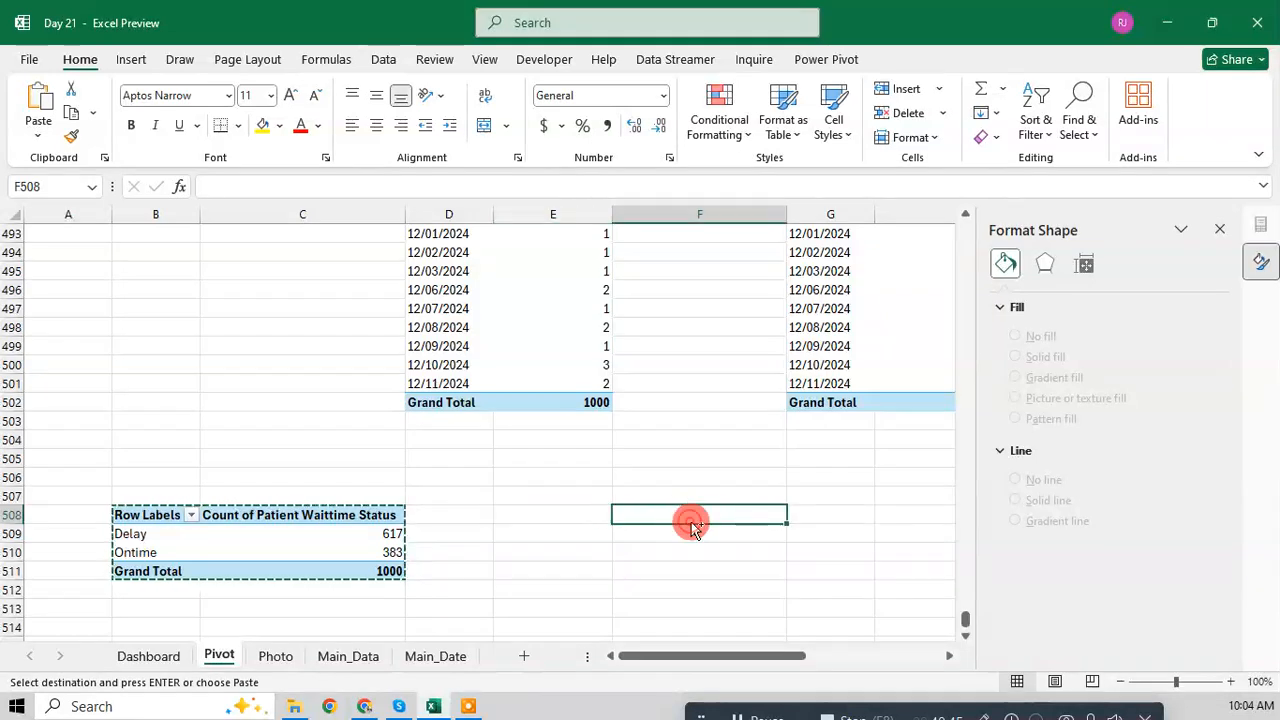
pyautogui.hotkey('ctrl', 'v')
pyautogui.click(677, 536)
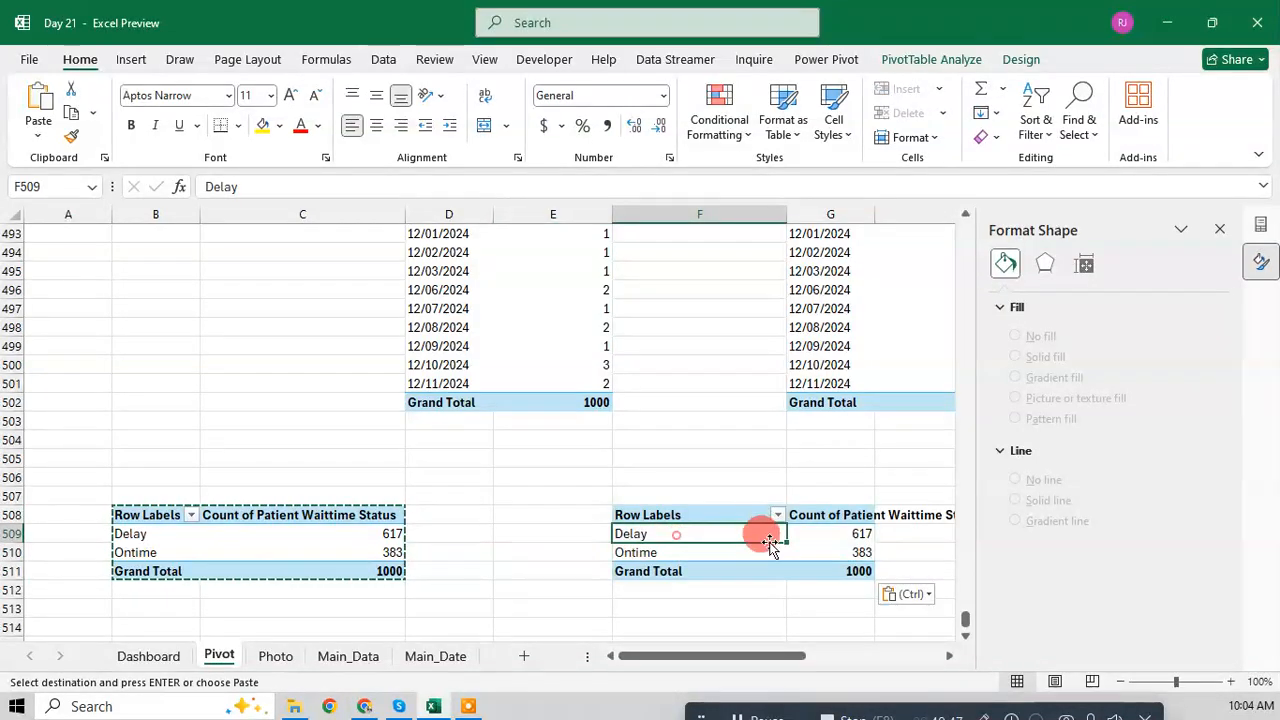
# Step: Remove the Patient Waittime Status field from the values and rows of the copied pivot table at F508
pyautogui.click(1217, 231)
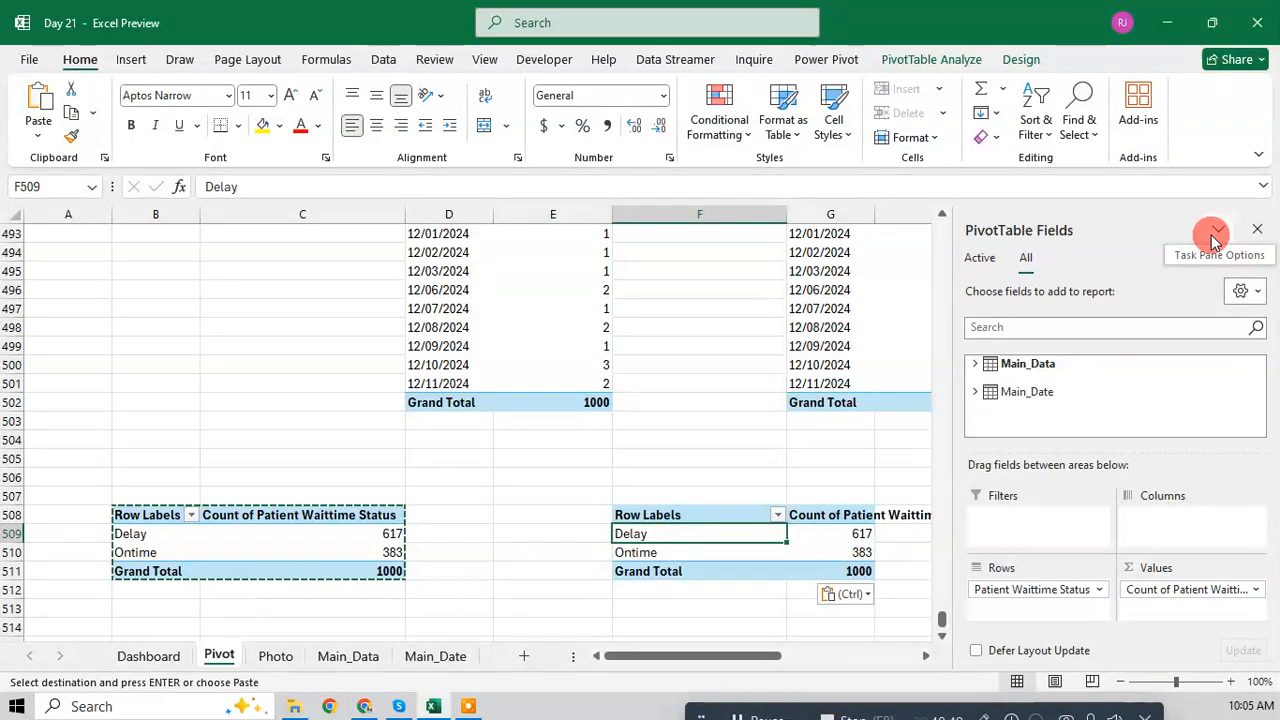
pyautogui.click(295, 516)
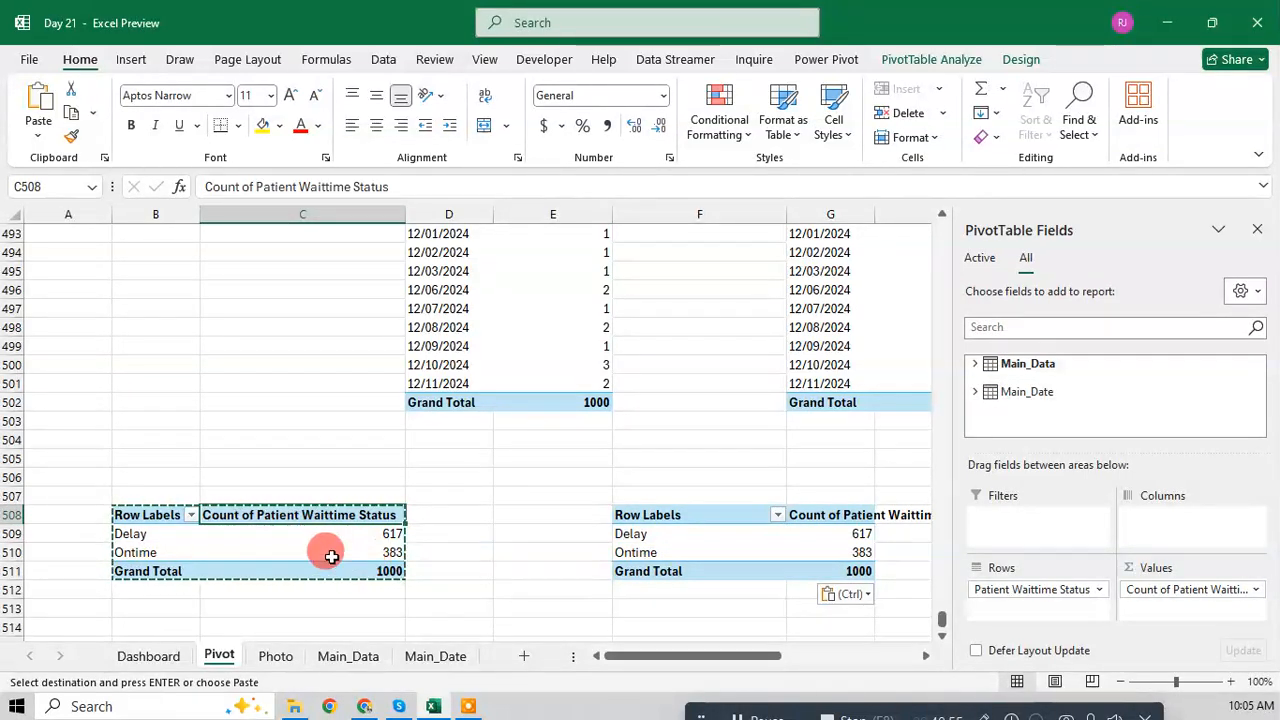
pyautogui.click(370, 566)
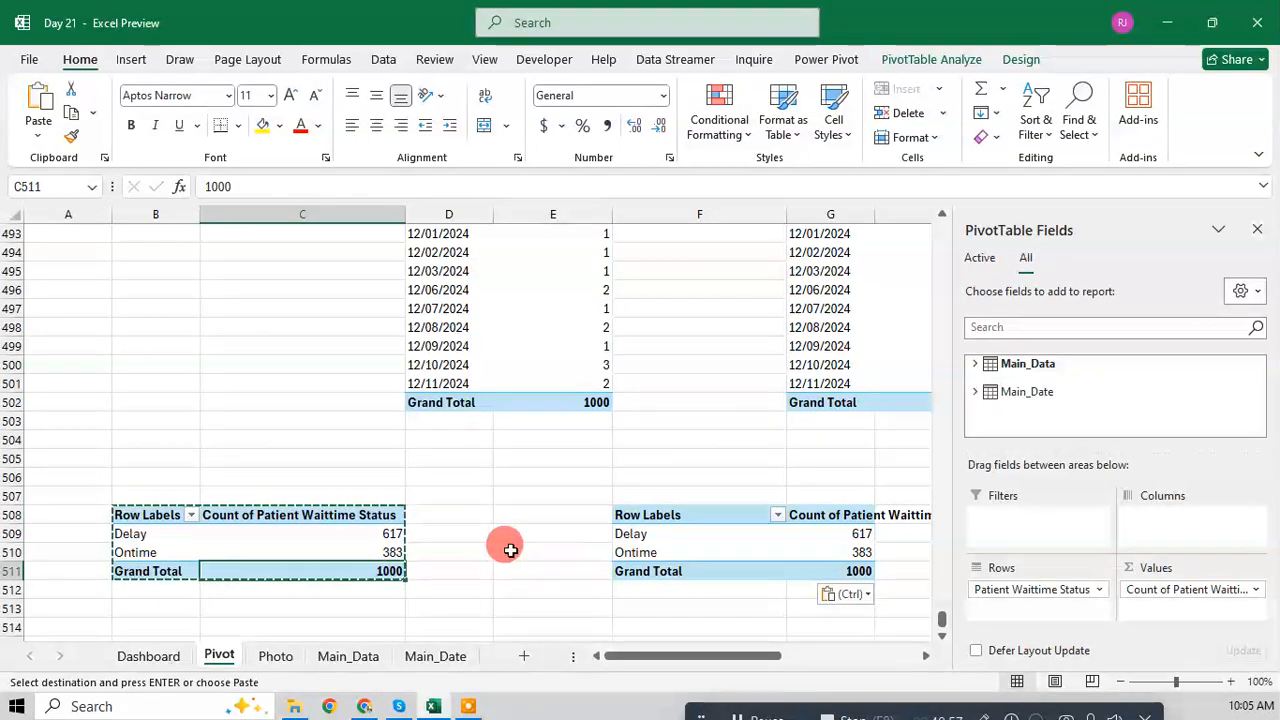
pyautogui.click(822, 546)
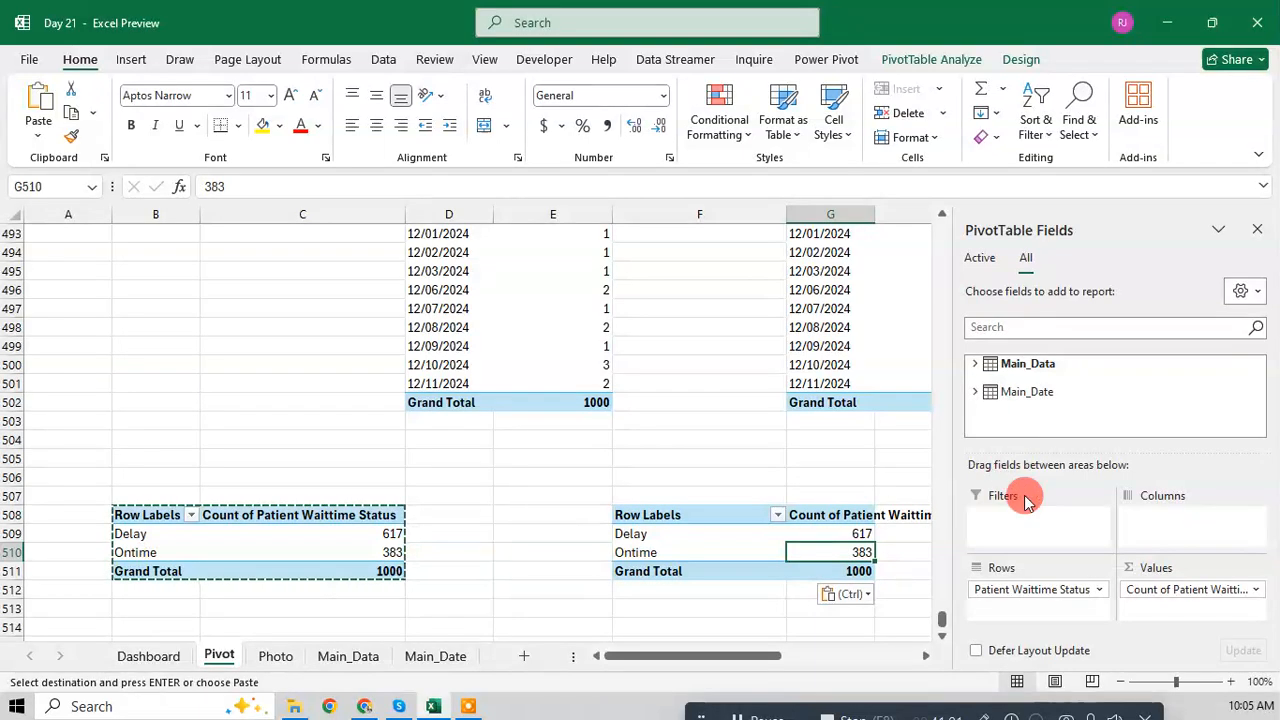
pyautogui.moveTo(1145, 589); pyautogui.dragTo(1150, 412)
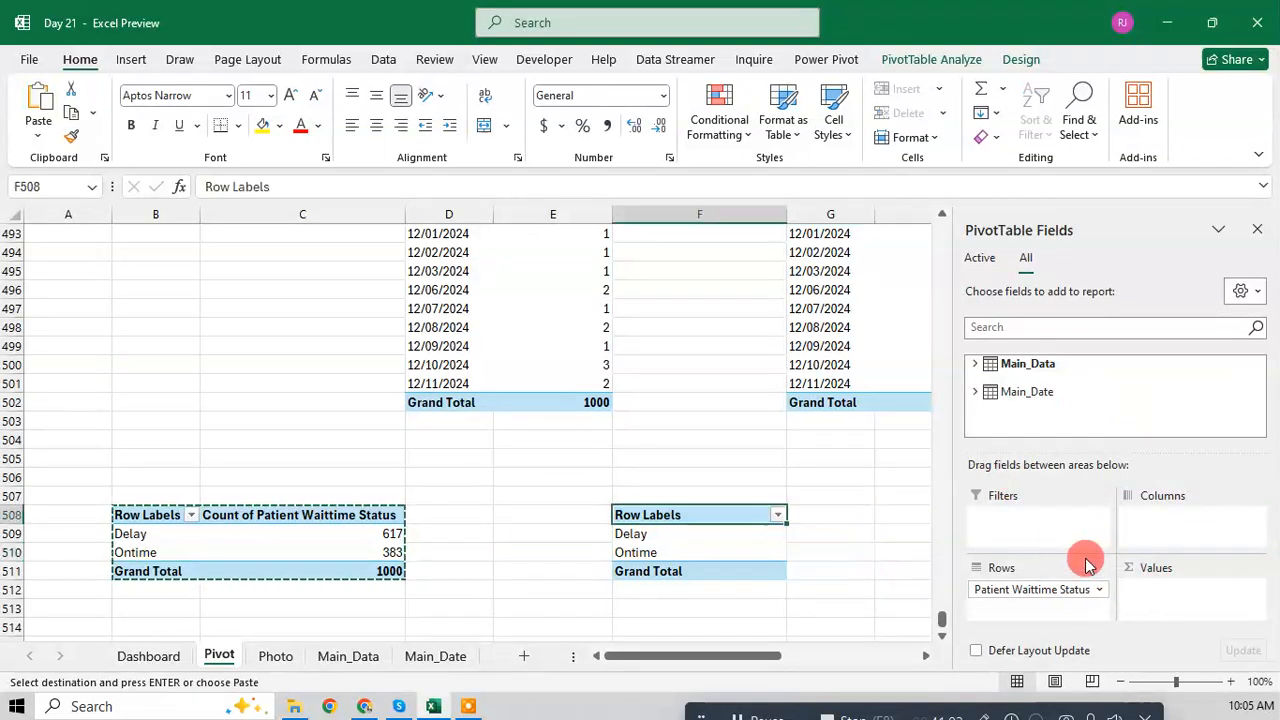
pyautogui.moveTo(1029, 592); pyautogui.dragTo(1100, 375)
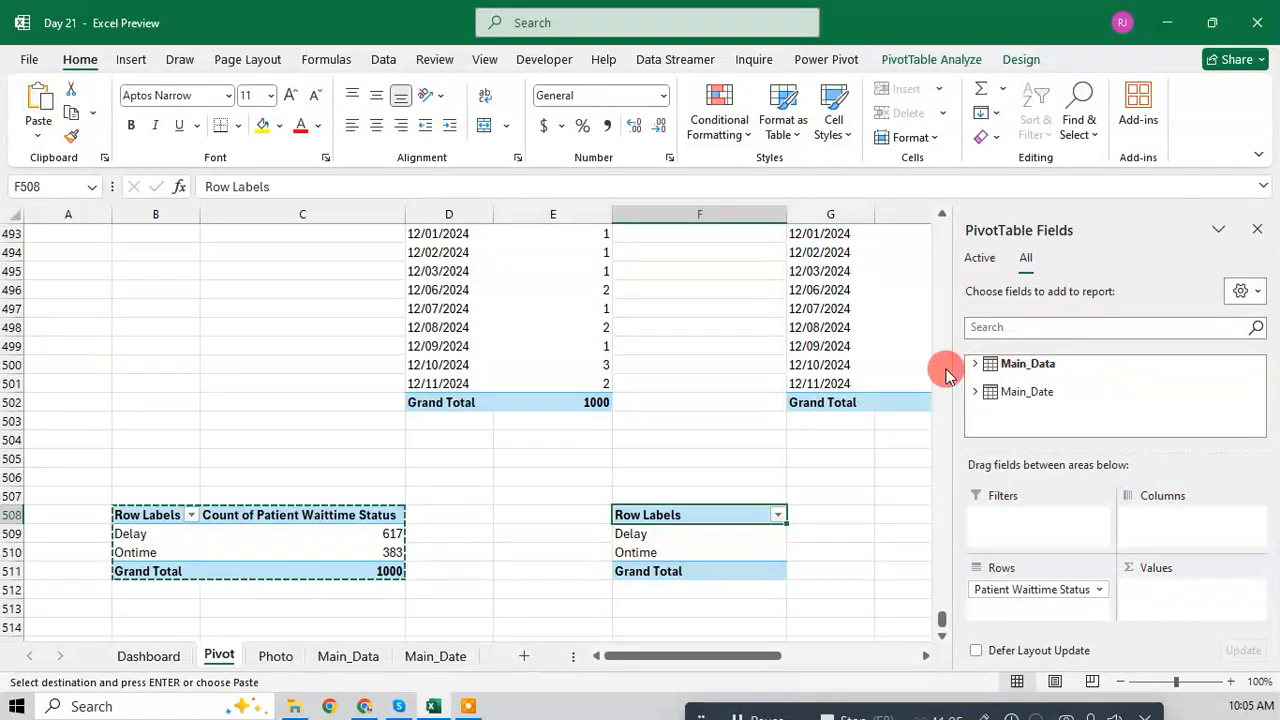
# Step: Add Patient Gender from Main_Data to the rows and values of the copied pivot table, and save the workbook
pyautogui.click(976, 364)
pyautogui.scroll(-5, 1010, 385)
pyautogui.scroll(4, 1025, 390)
pyautogui.moveTo(1062, 384); pyautogui.dragTo(1066, 596)
pyautogui.moveTo(1057, 382); pyautogui.dragTo(731, 549)
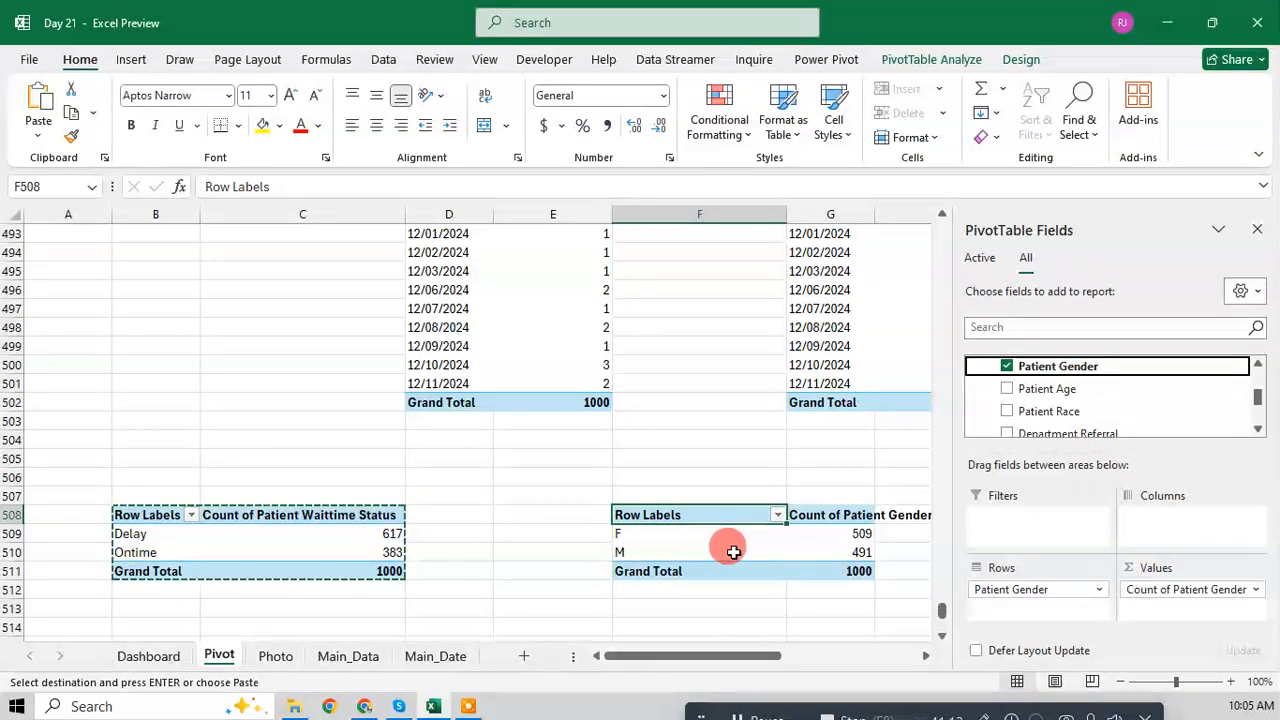
pyautogui.click(733, 552)
pyautogui.hotkey('ctrl', 's')
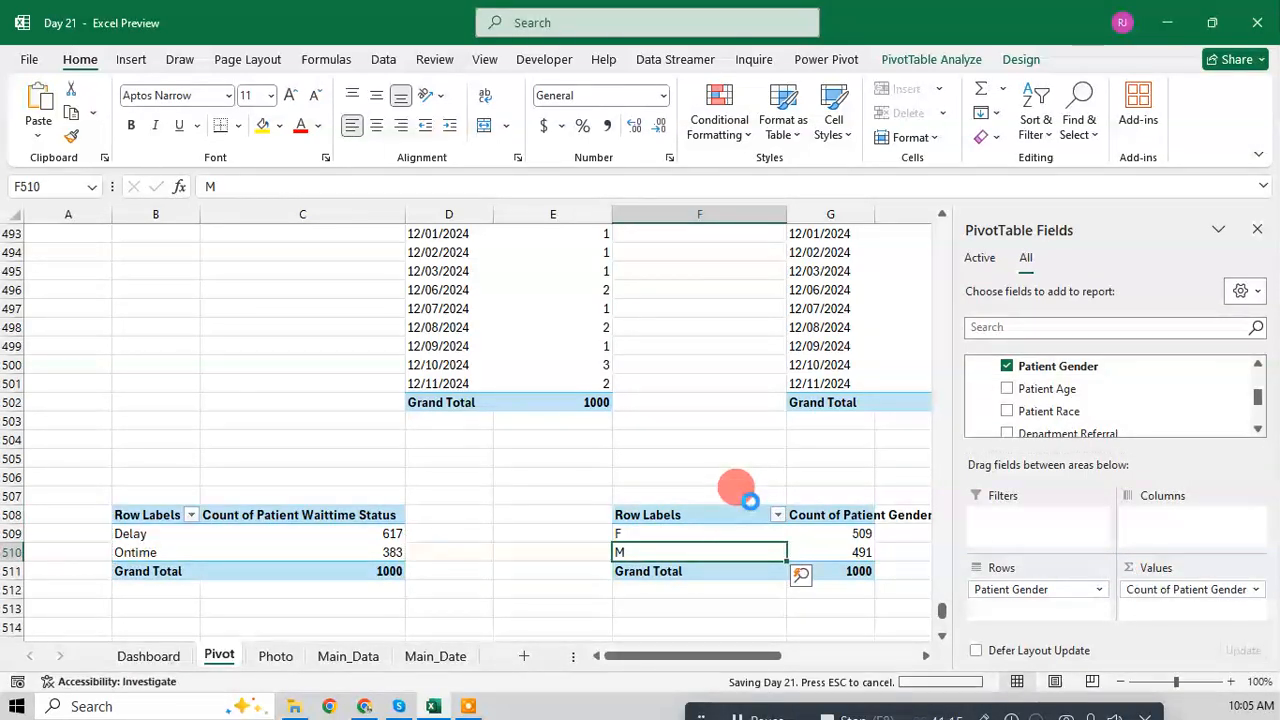
# Step: Turn on the header filters for the patient table on the Main_Data sheet
pyautogui.click(274, 658)
pyautogui.click(355, 657)
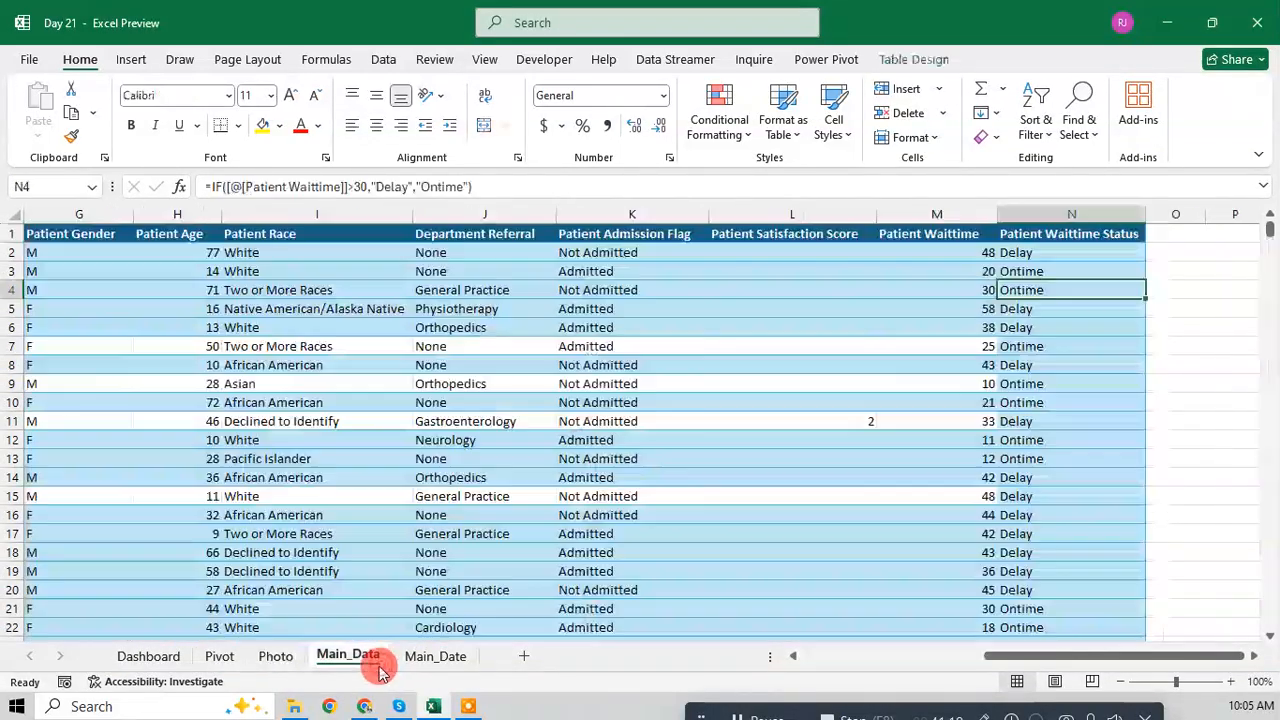
pyautogui.click(368, 347)
pyautogui.press('Left')
pyautogui.press('Left')
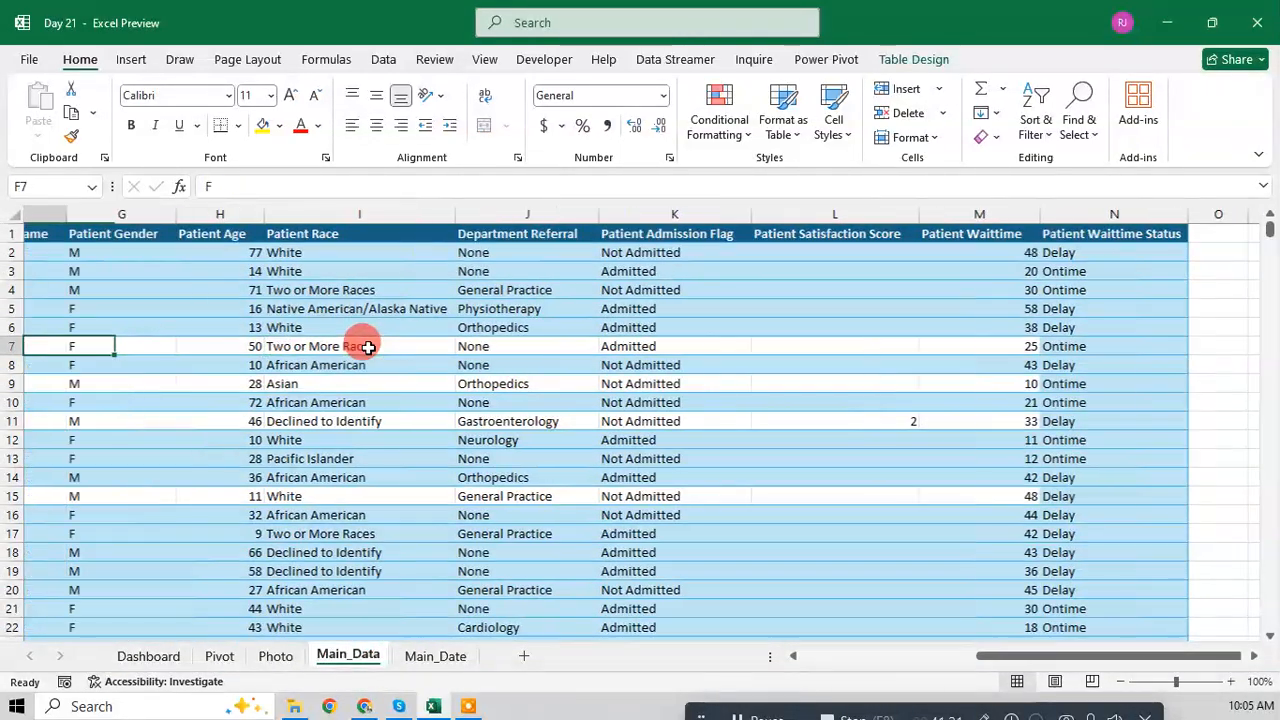
pyautogui.hotkey('ctrl', 'Up')
pyautogui.hotkey('ctrl', 'shift', 'l')
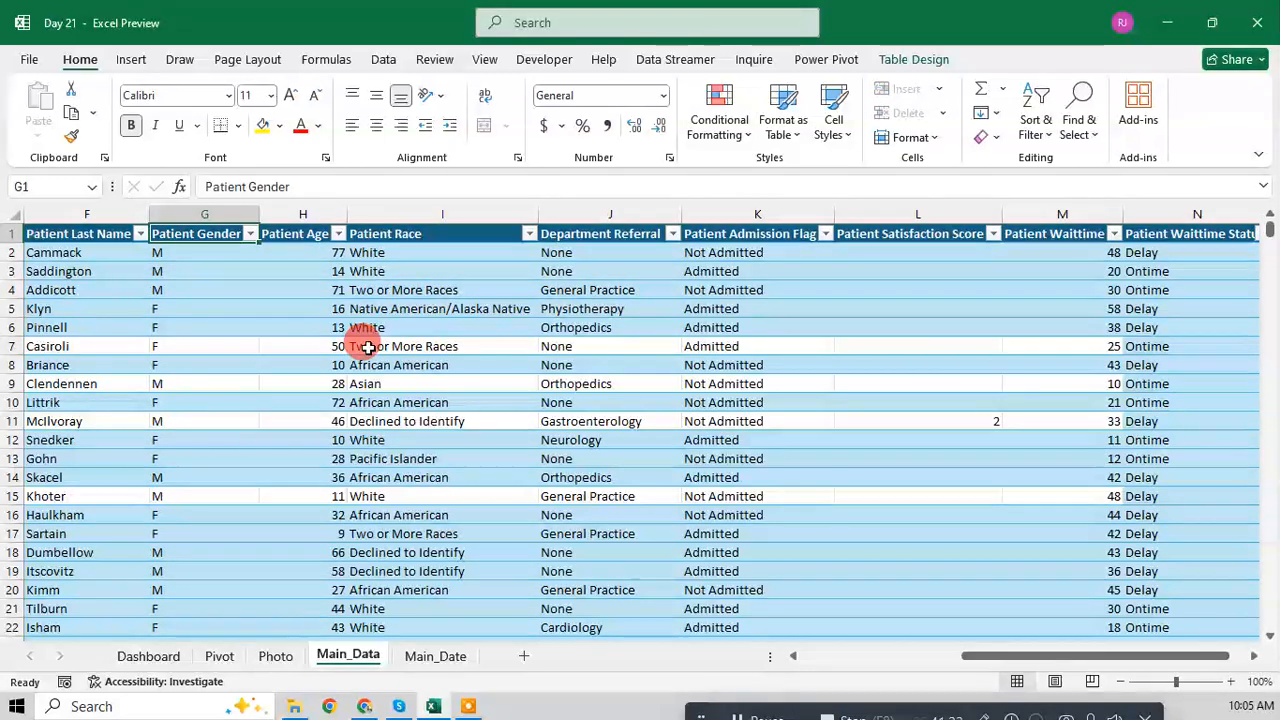
# Step: Filter the Patient Gender column to show only the M records
pyautogui.hotkey('alt', 'Down')
pyautogui.press('Down')
pyautogui.press('Down')
pyautogui.press('Down')
pyautogui.press('Down')
pyautogui.press('Down')
pyautogui.press('Down')
pyautogui.press('Down')
pyautogui.press('Down')
pyautogui.press('Up')
pyautogui.press('space')
pyautogui.press('Down')
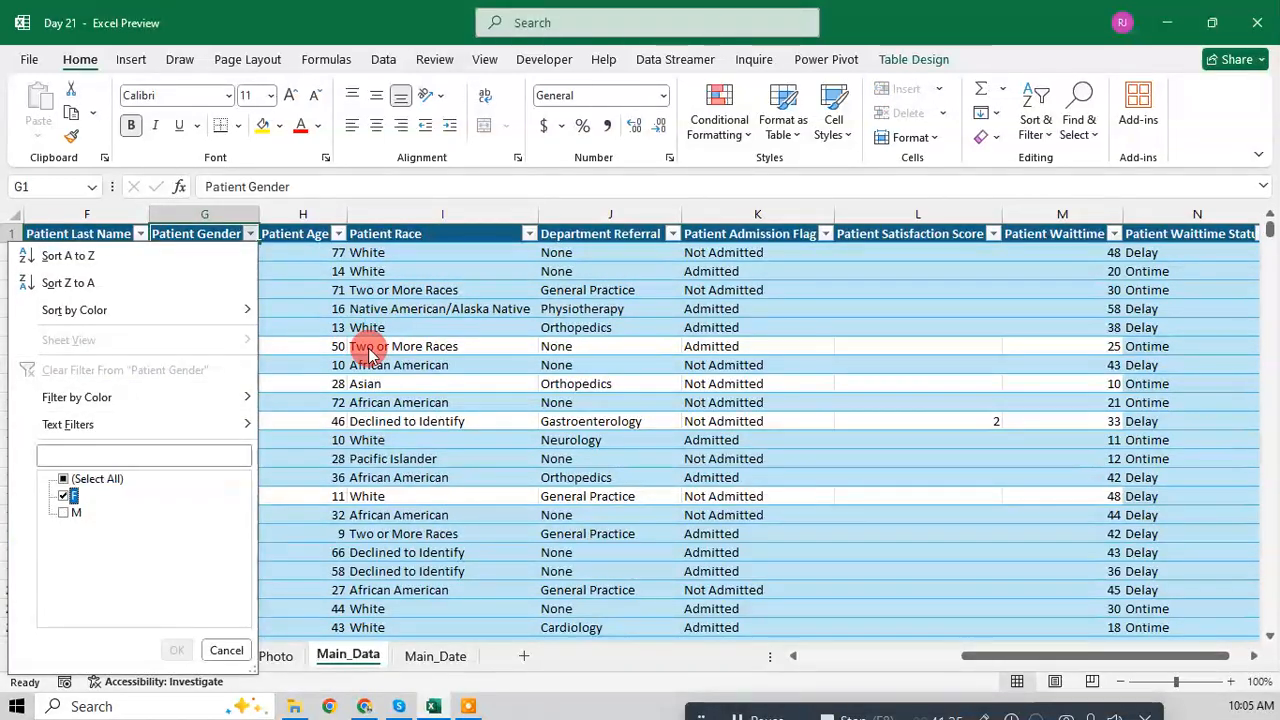
pyautogui.press('Down')
pyautogui.press('space')
pyautogui.press('Return')
# Step: Replace M with Male throughout the filtered Patient Gender cells
pyautogui.press('Down')
pyautogui.hotkey('ctrl', 'shift', 'Down')
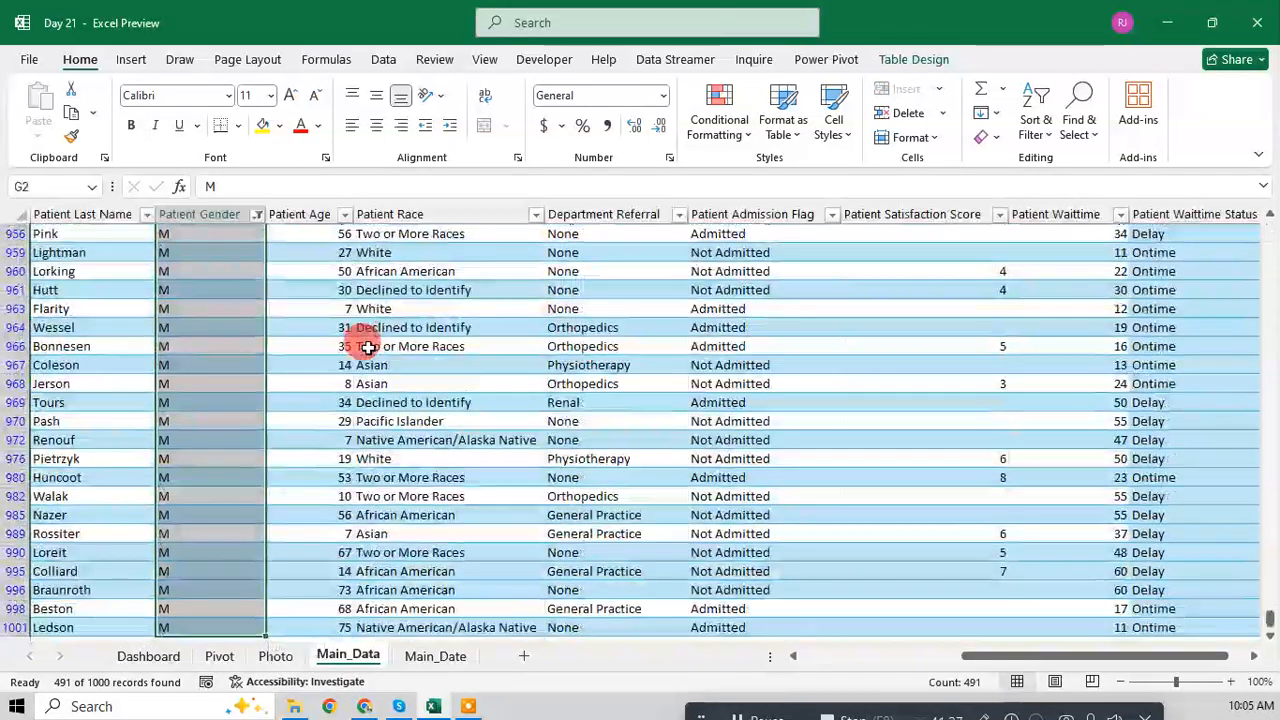
pyautogui.hotkey('ctrl', 'h')
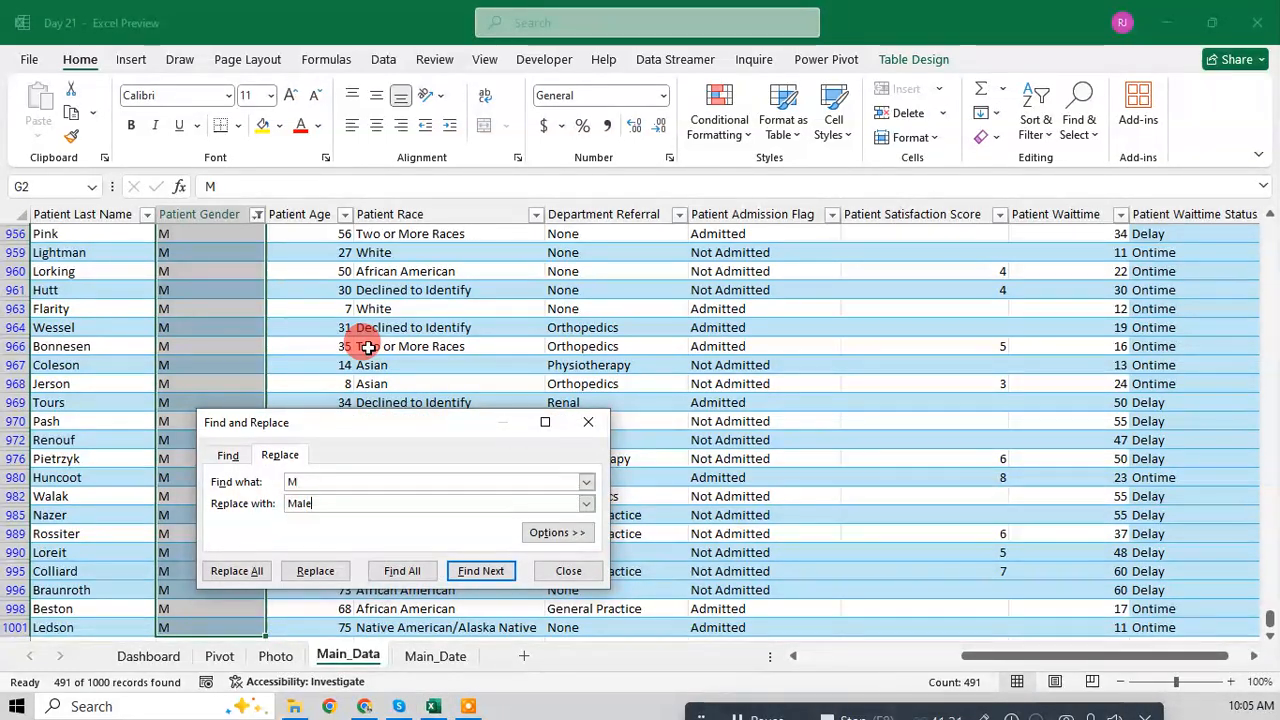
pyautogui.press('Return')
pyautogui.press('Return')
pyautogui.press('Escape')
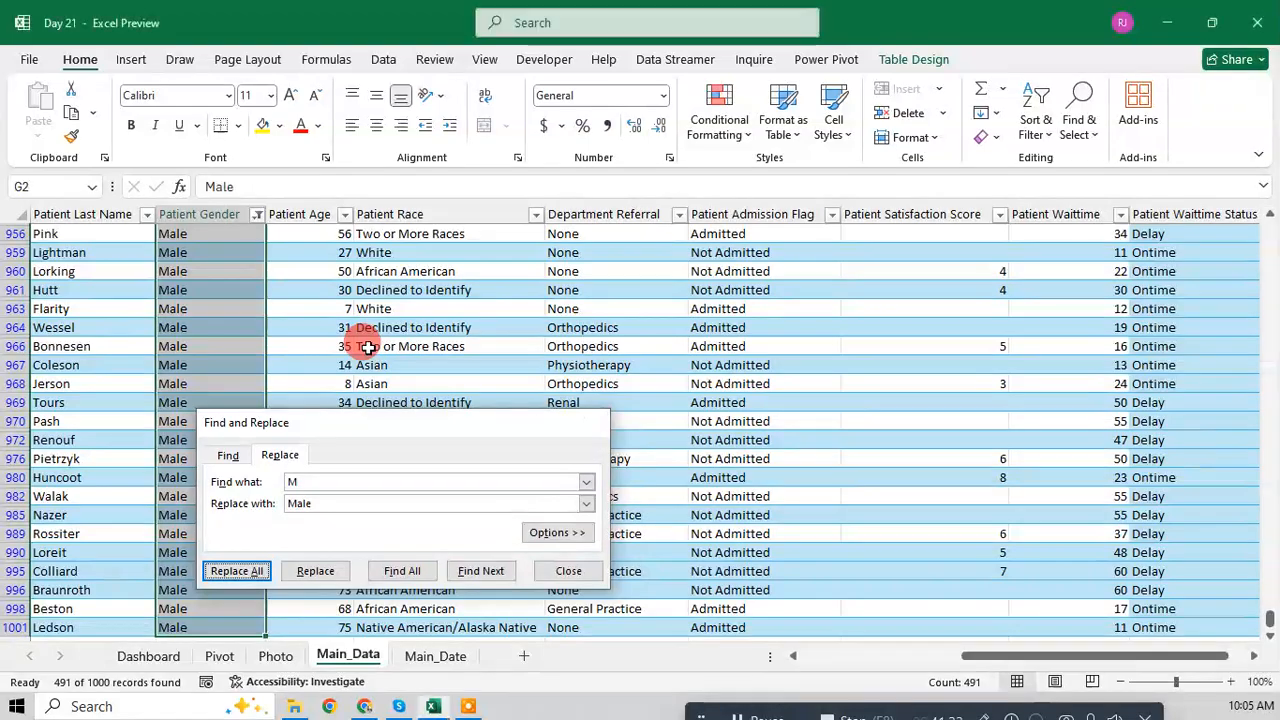
# Step: Change the Patient Gender filter to show only the F records
pyautogui.hotkey('ctrl', 'Up')
pyautogui.hotkey('alt', 'Down')
pyautogui.press('Up')
pyautogui.press('space')
pyautogui.press('Return')
# Step: Replace F with Female throughout the filtered Patient Gender cells
pyautogui.press('Down')
pyautogui.hotkey('ctrl', 'shift', 'Down')
pyautogui.hotkey('ctrl', 'h')
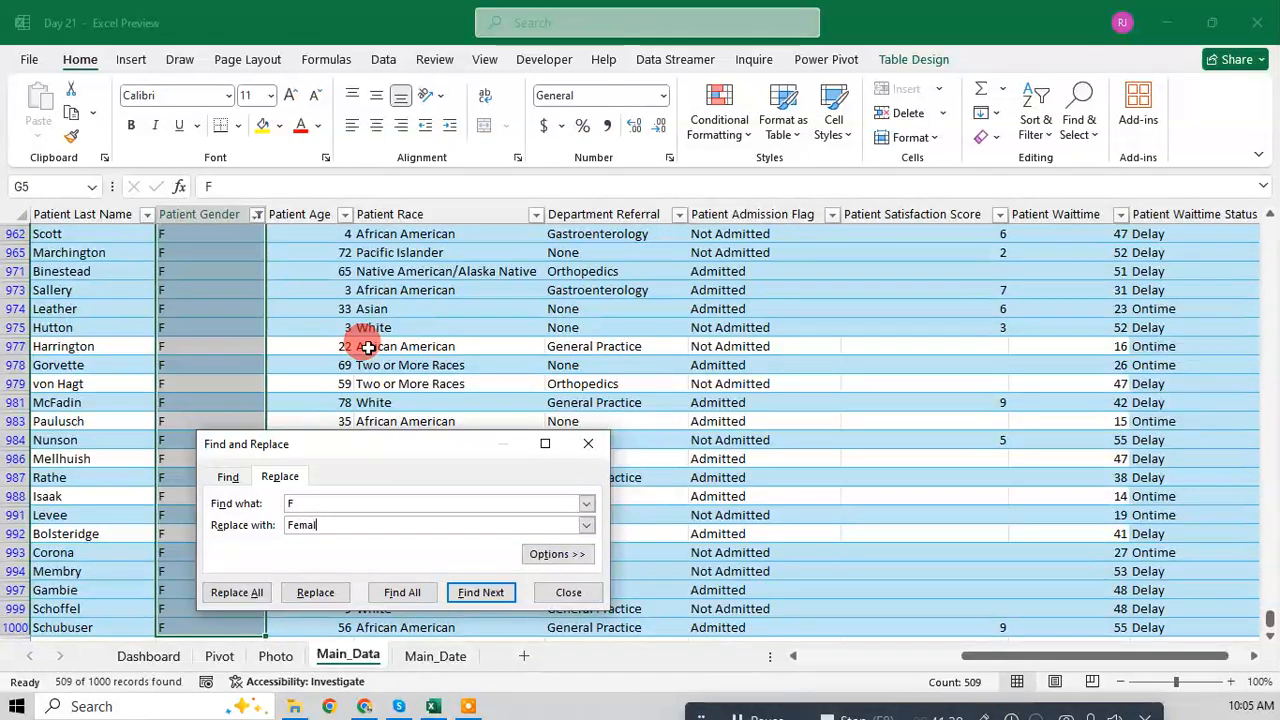
pyautogui.press('Tab')
pyautogui.press('Return')
pyautogui.press('Return')
pyautogui.press('Escape')
# Step: Turn off the filters on the Main_Data table and save the workbook
pyautogui.hotkey('ctrl', 'Up')
pyautogui.hotkey('ctrl', 's')
pyautogui.hotkey('ctrl', 'shift', 'l')
pyautogui.hotkey('ctrl', 's')
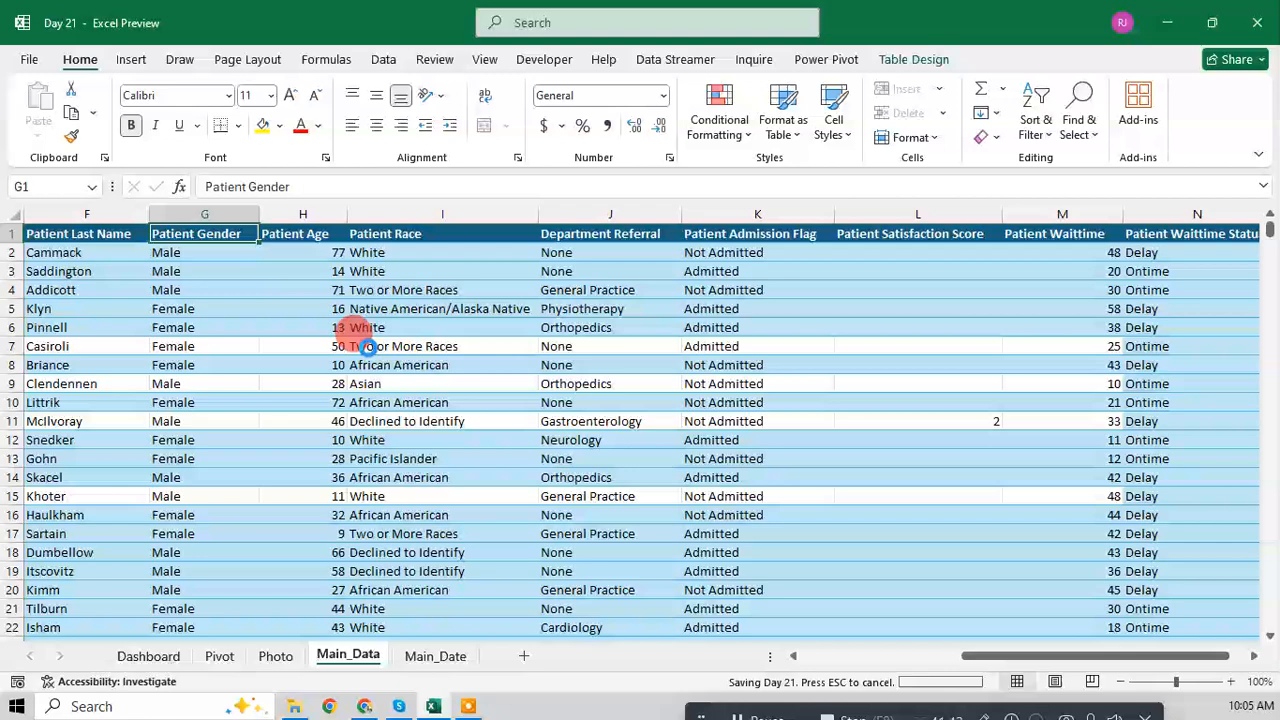
# Step: Refresh the Patient Gender pivot table at F508 on the Pivot sheet
pyautogui.hotkey('ctrl', 'pageup')
pyautogui.hotkey('ctrl', 'pageup')
pyautogui.hotkey('ctrl', 'pageup')
pyautogui.hotkey('ctrl', 'pagedown')
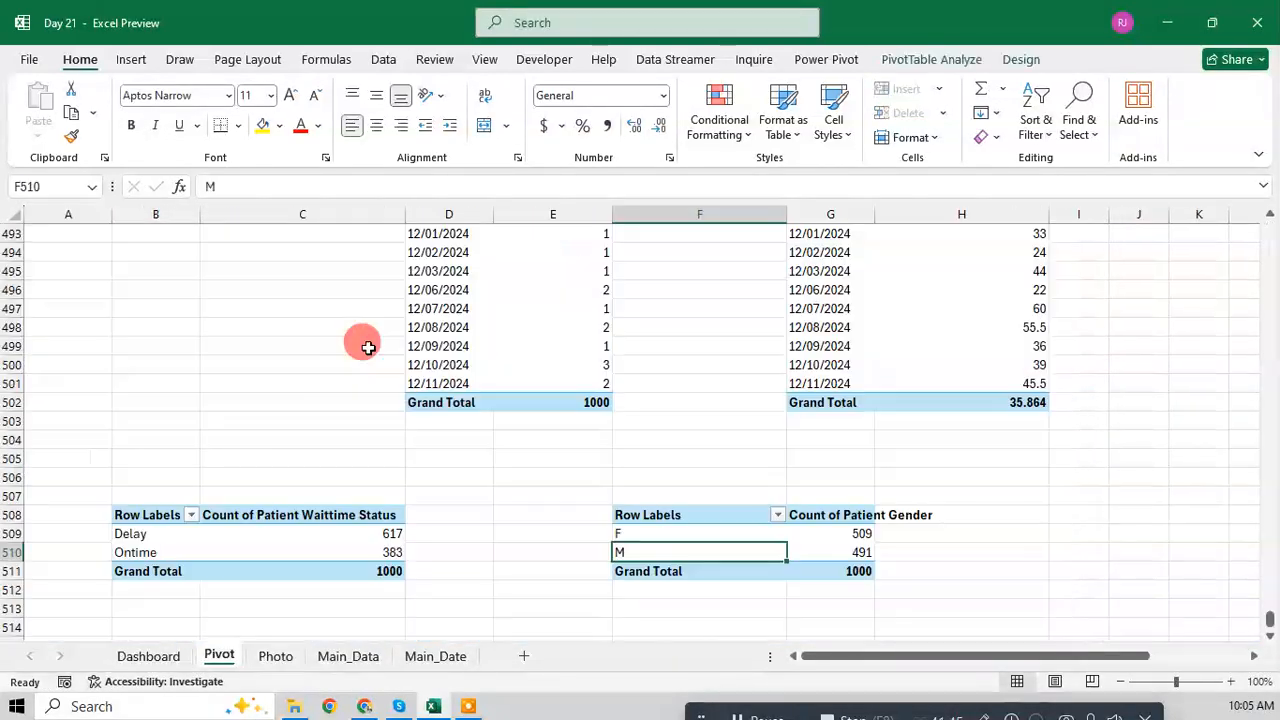
pyautogui.rightClick(683, 530)
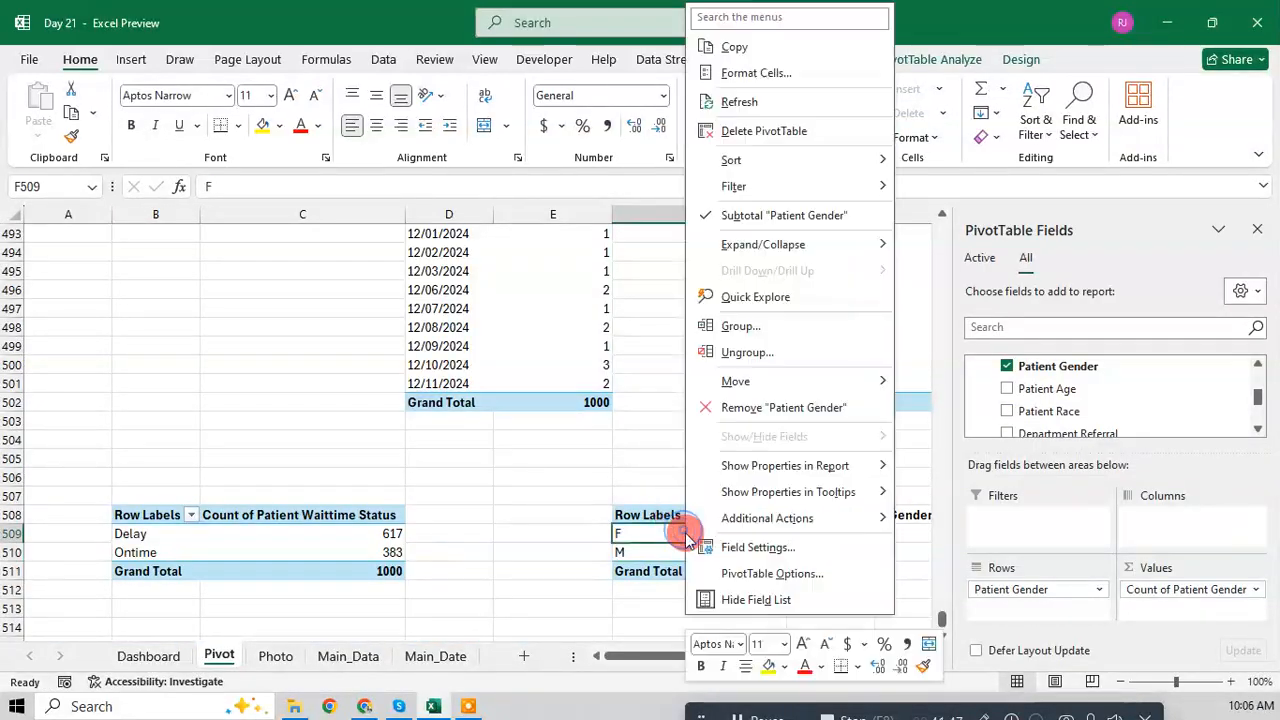
pyautogui.click(745, 104)
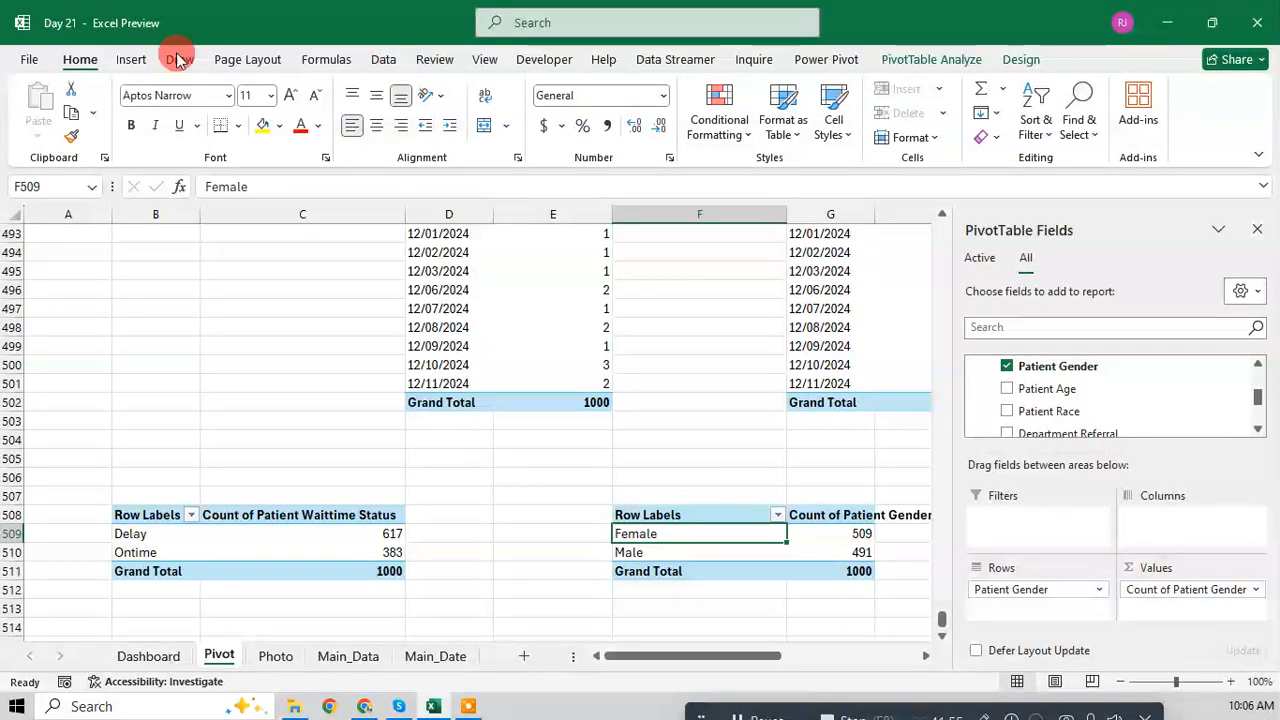
# Step: Insert a pie PivotChart based on the Patient Gender pivot table
pyautogui.click(143, 63)
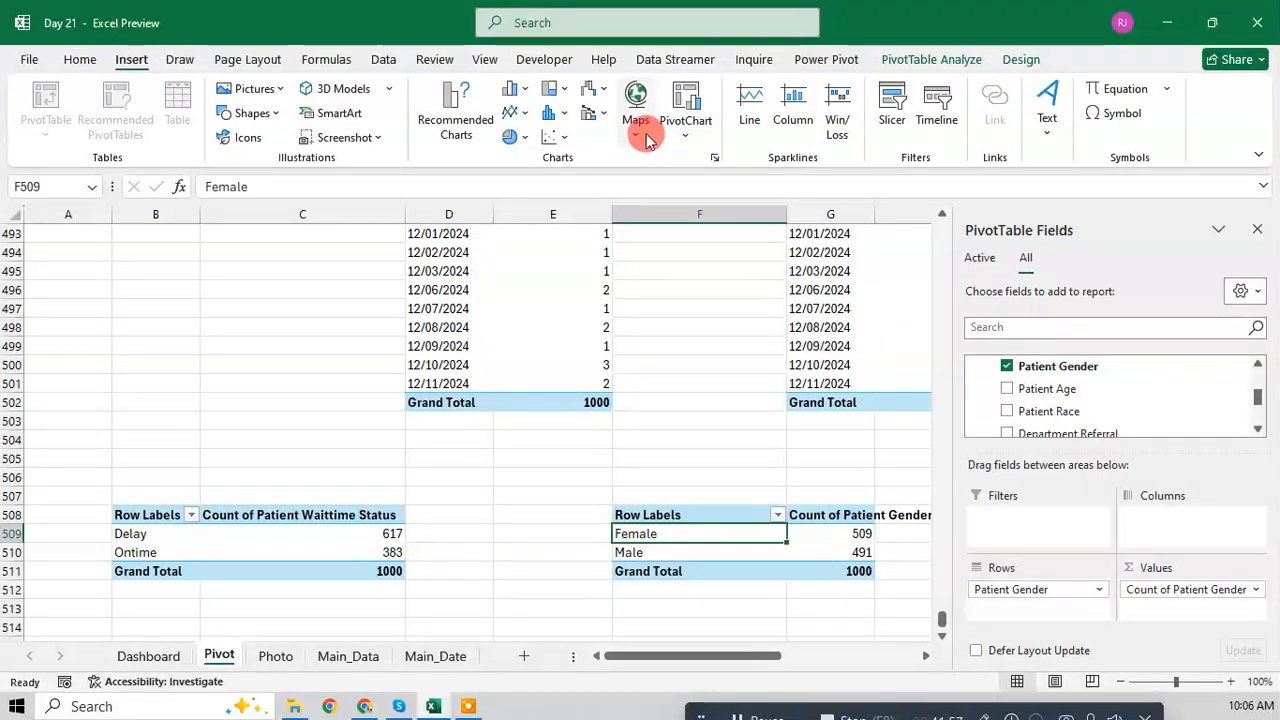
pyautogui.click(636, 118)
pyautogui.click(686, 128)
pyautogui.click(690, 162)
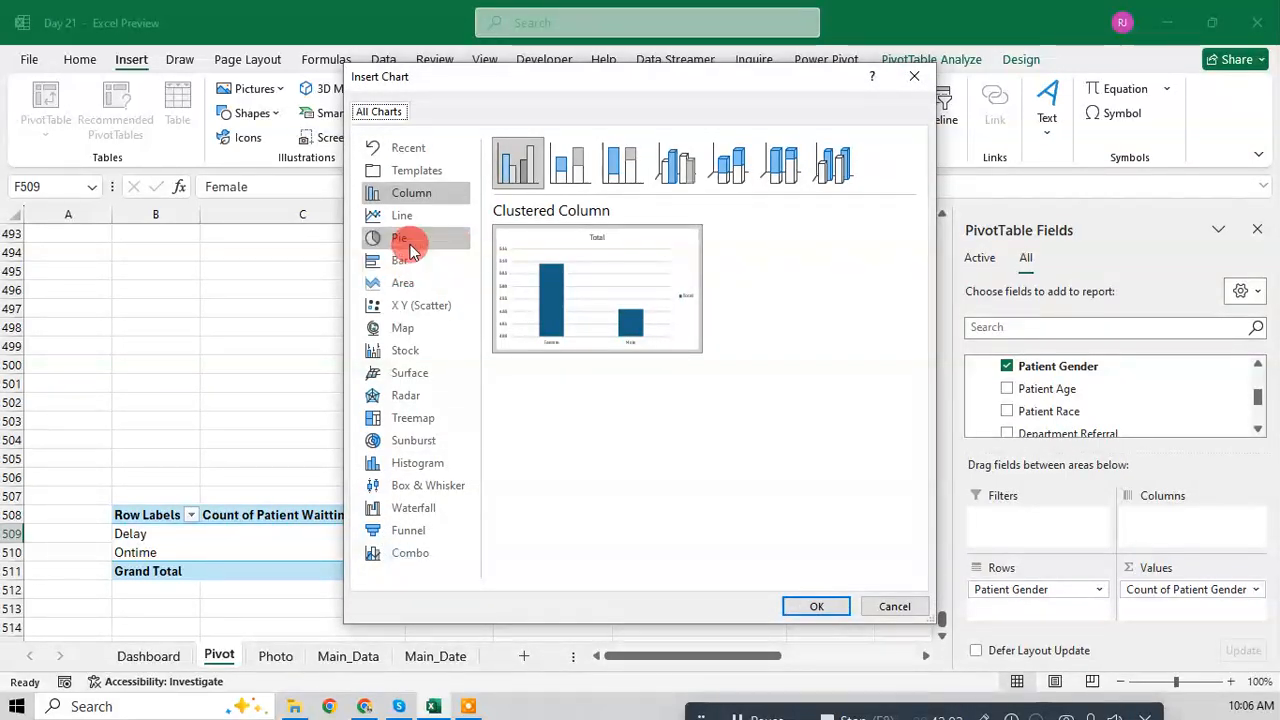
pyautogui.click(405, 238)
pyautogui.click(810, 602)
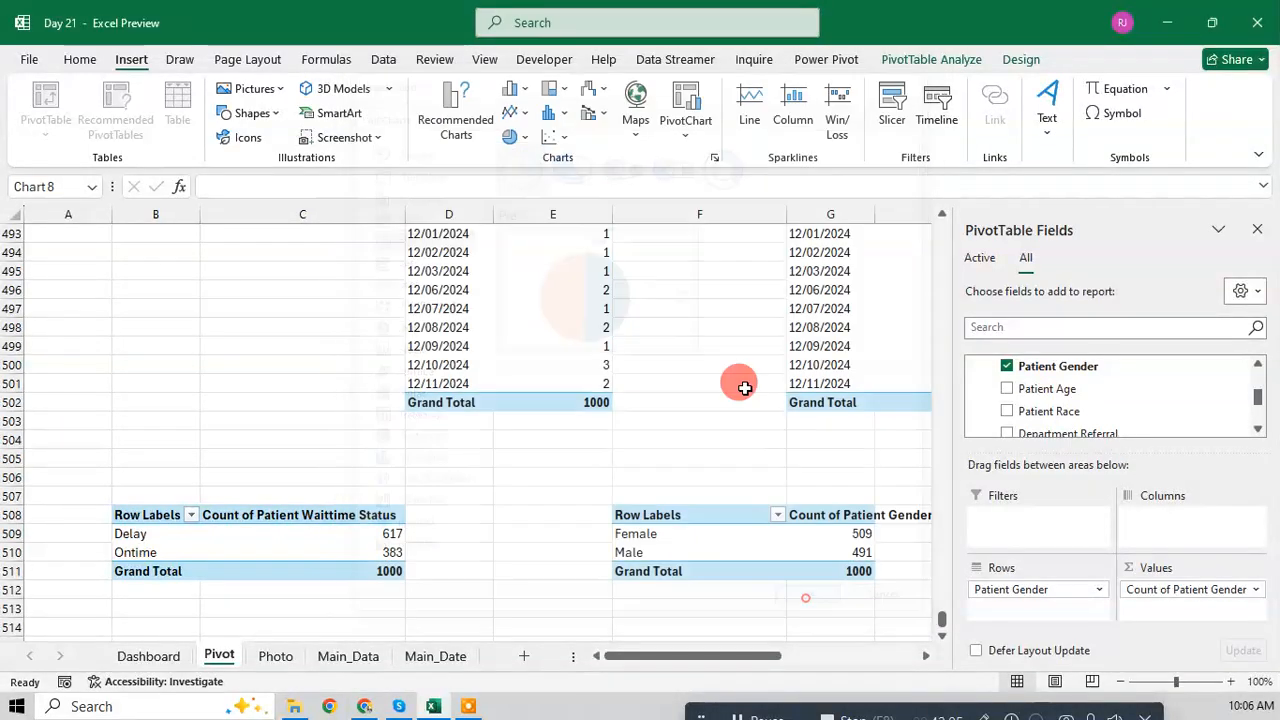
# Step: Delete the gender pie chart's title and hide its value and axis field buttons
pyautogui.click(482, 343)
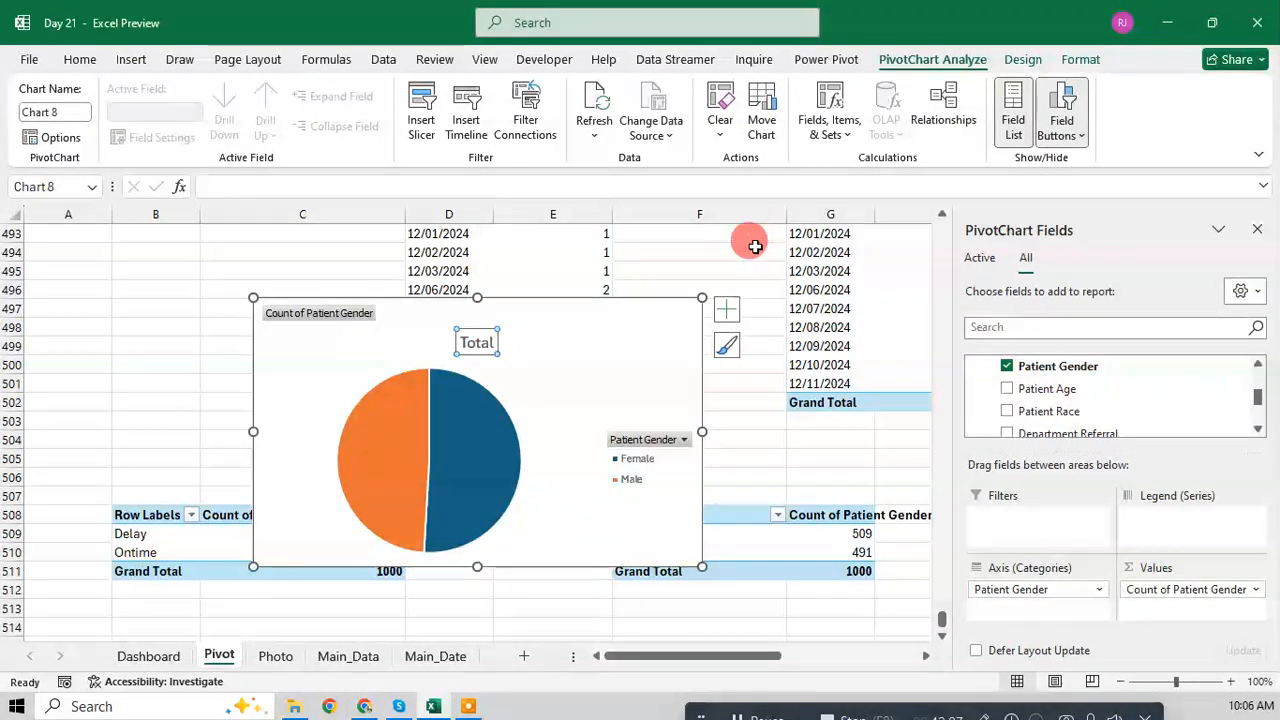
pyautogui.press('Delete')
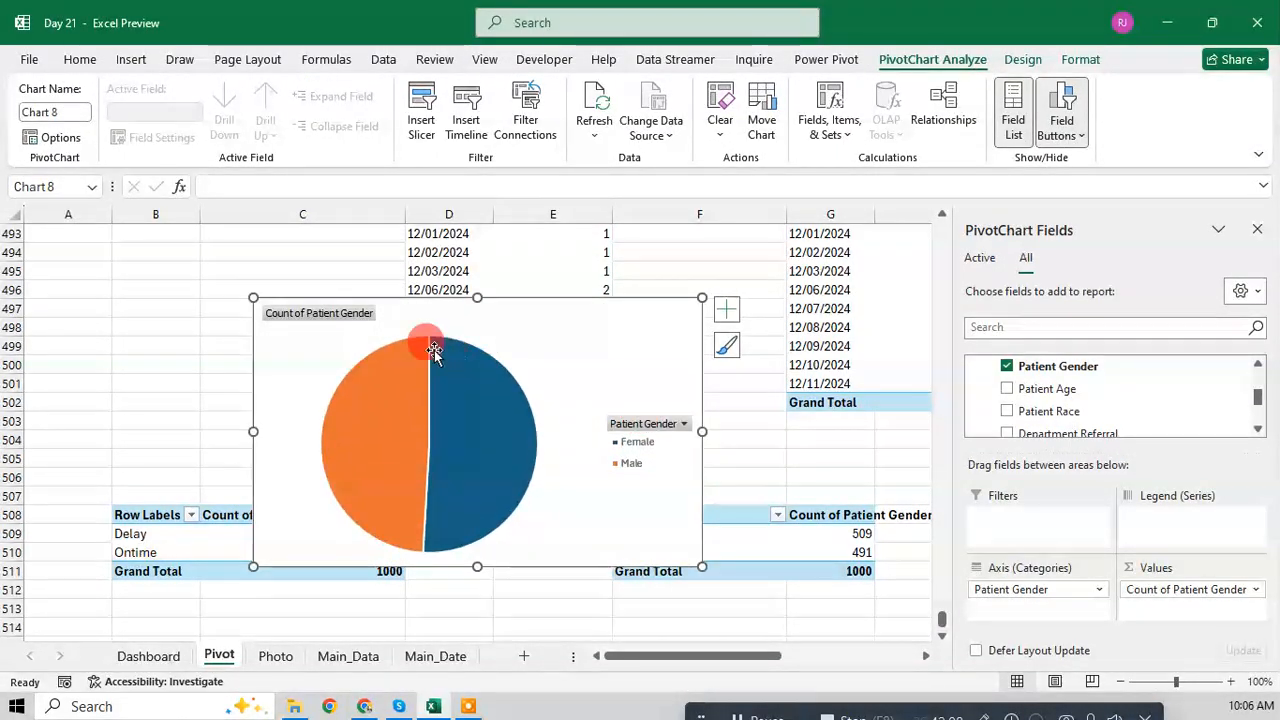
pyautogui.rightClick(350, 313)
pyautogui.click(418, 495)
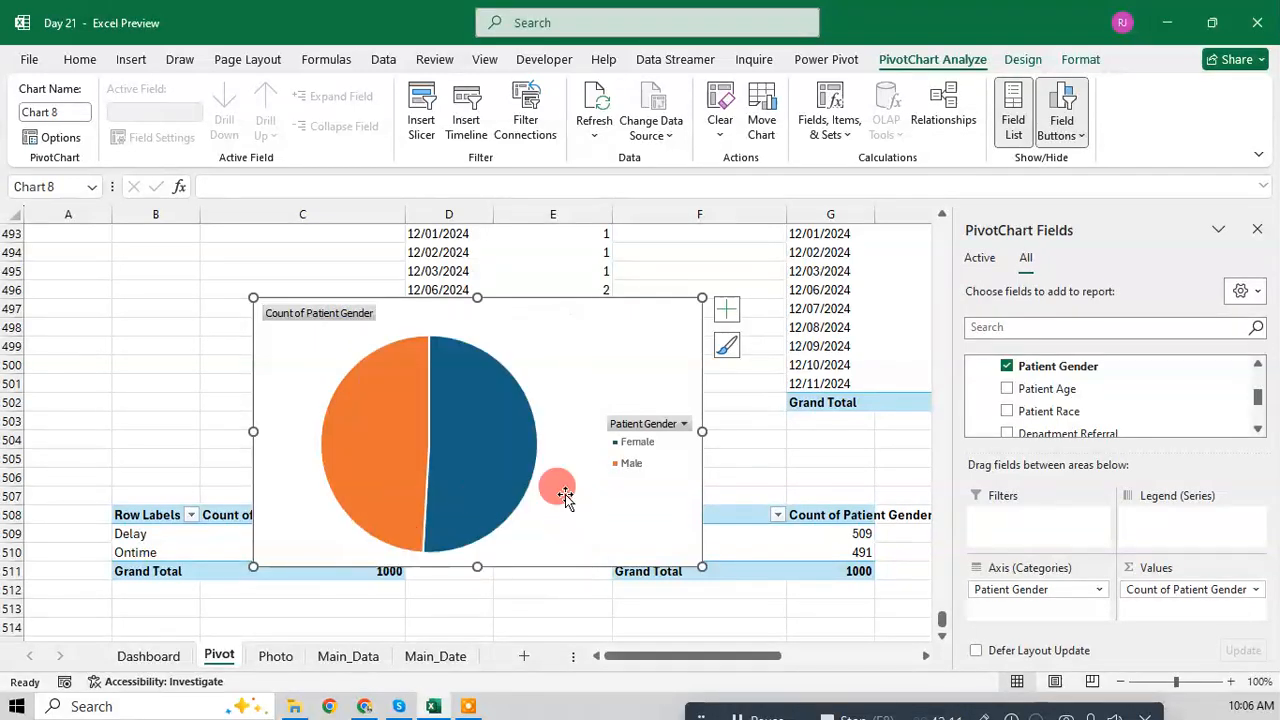
pyautogui.click(625, 405)
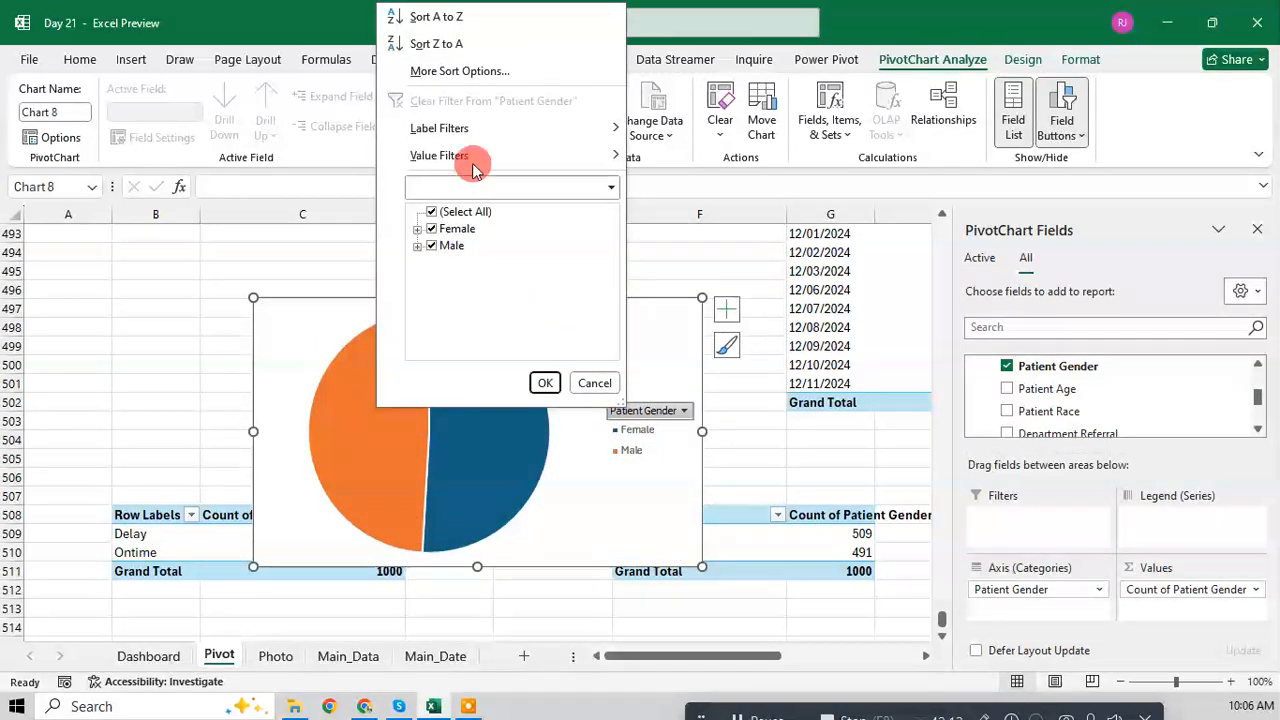
pyautogui.rightClick(653, 414)
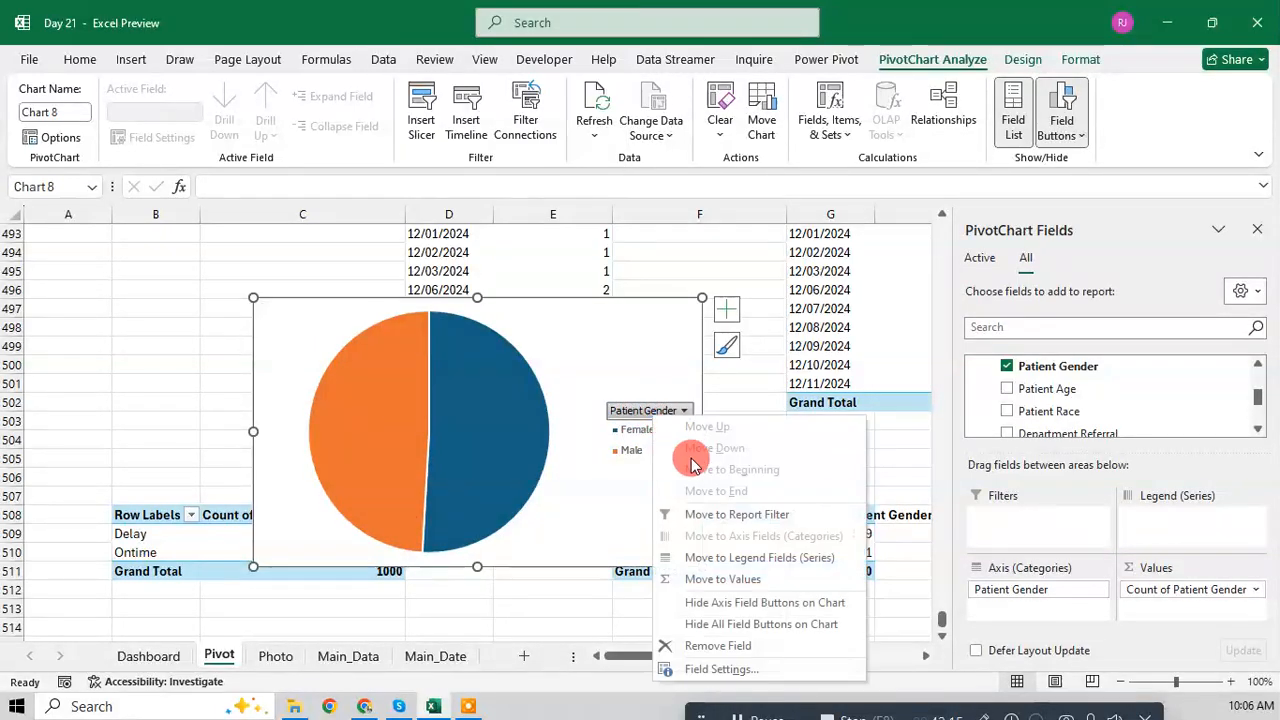
pyautogui.click(710, 602)
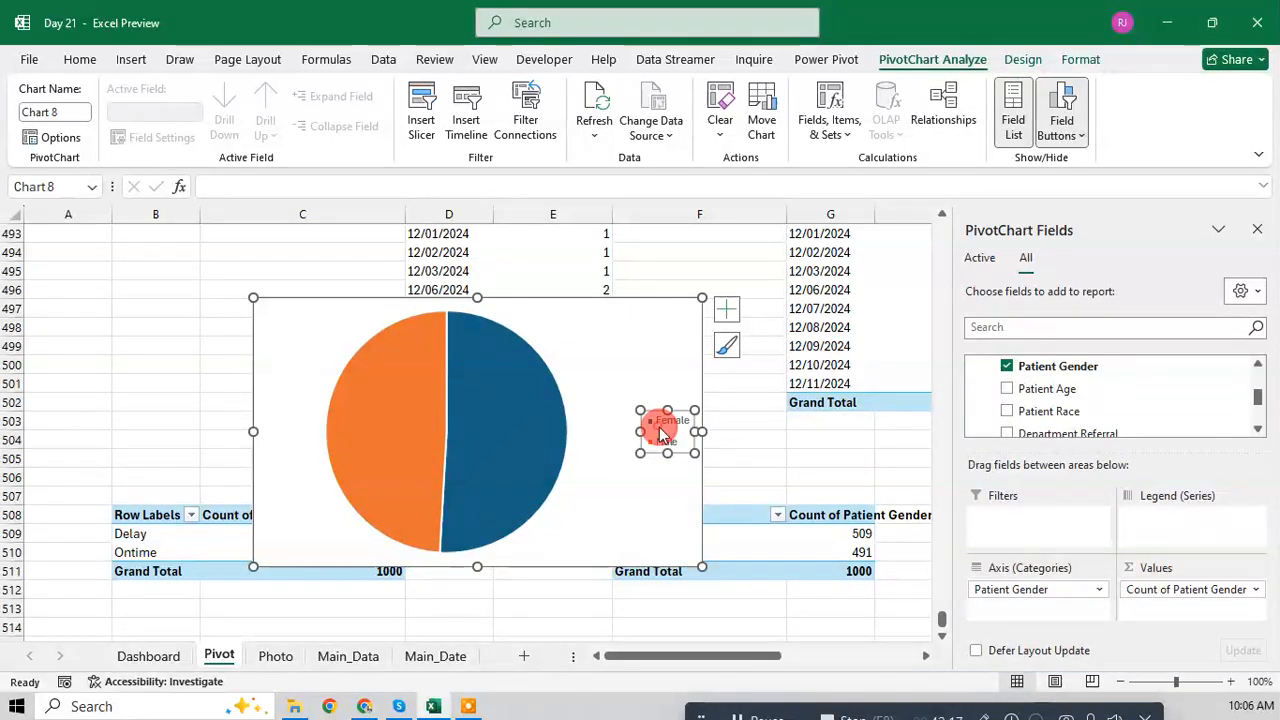
# Step: Close the PivotChart field list and set the gender chart's legend position to Top
pyautogui.click(1259, 233)
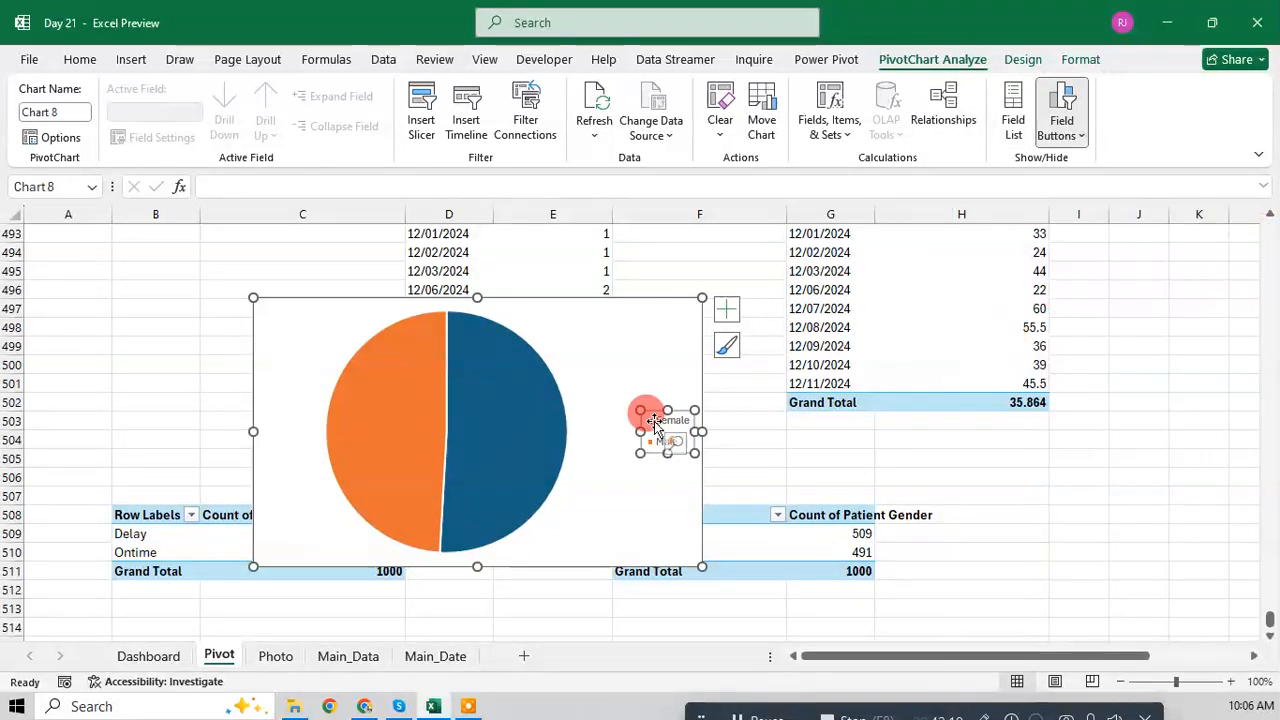
pyautogui.rightClick(634, 377)
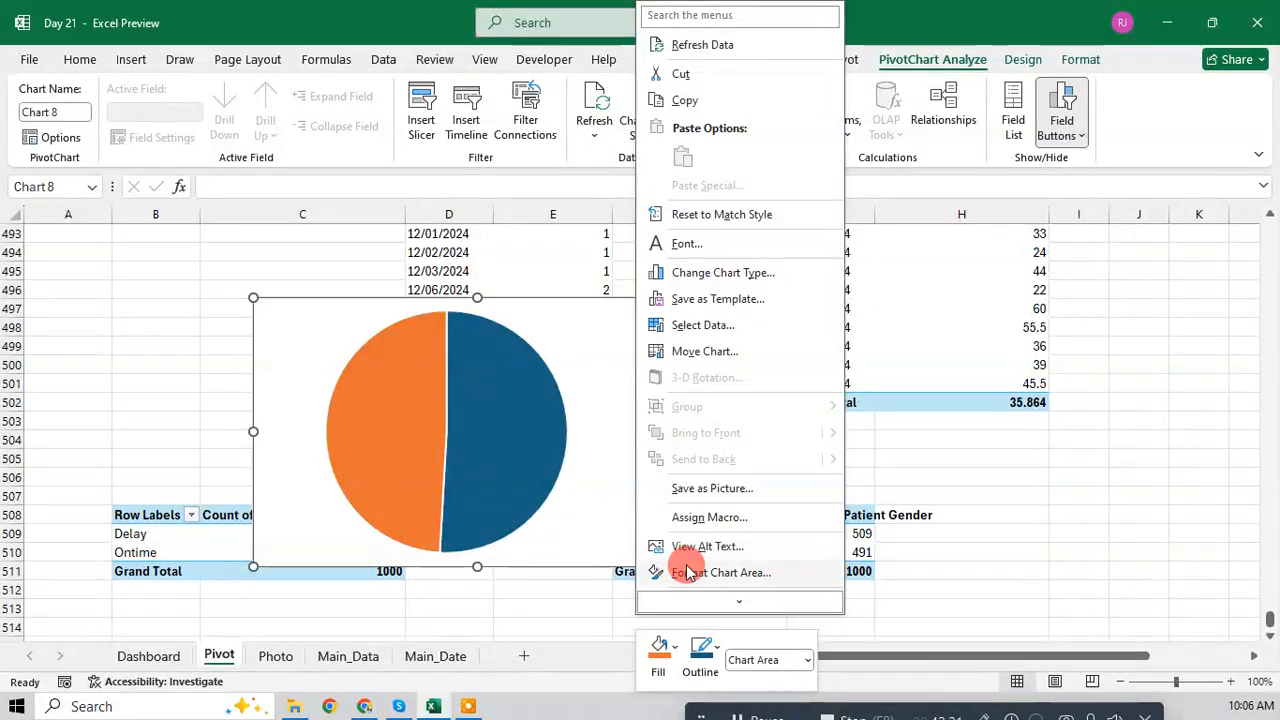
pyautogui.click(660, 650)
pyautogui.click(670, 428)
pyautogui.click(1121, 307)
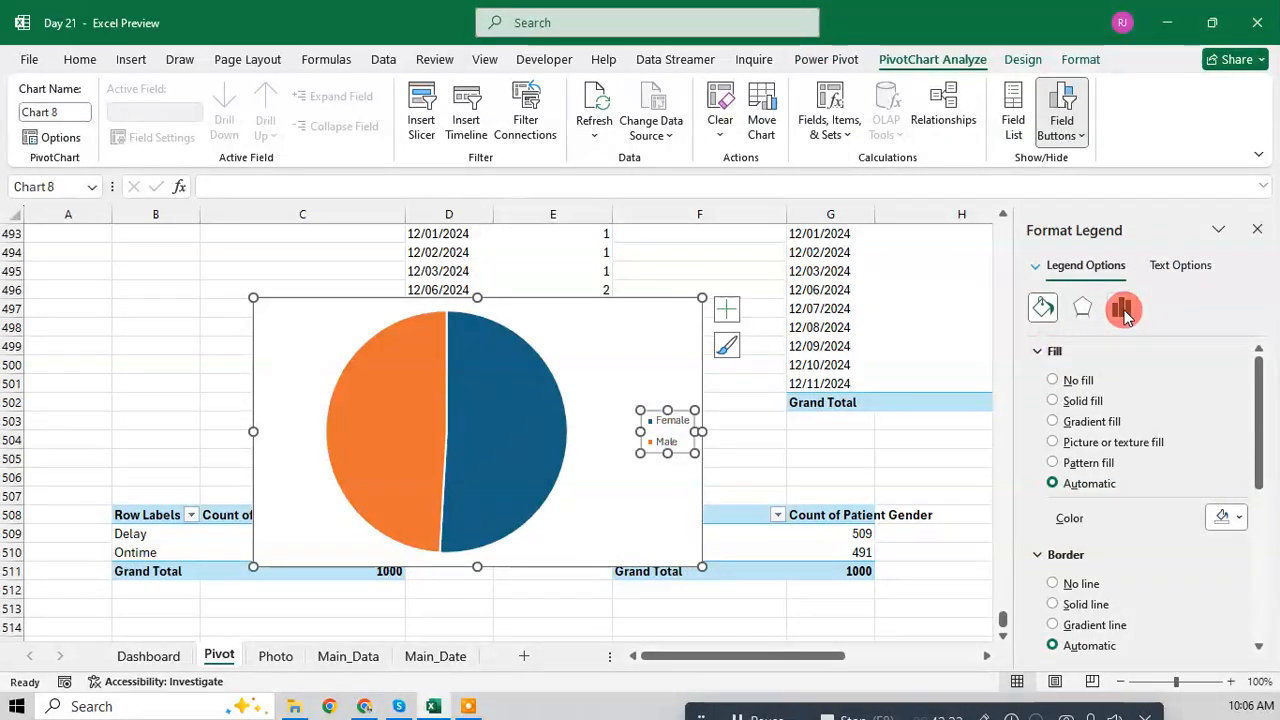
pyautogui.click(1080, 402)
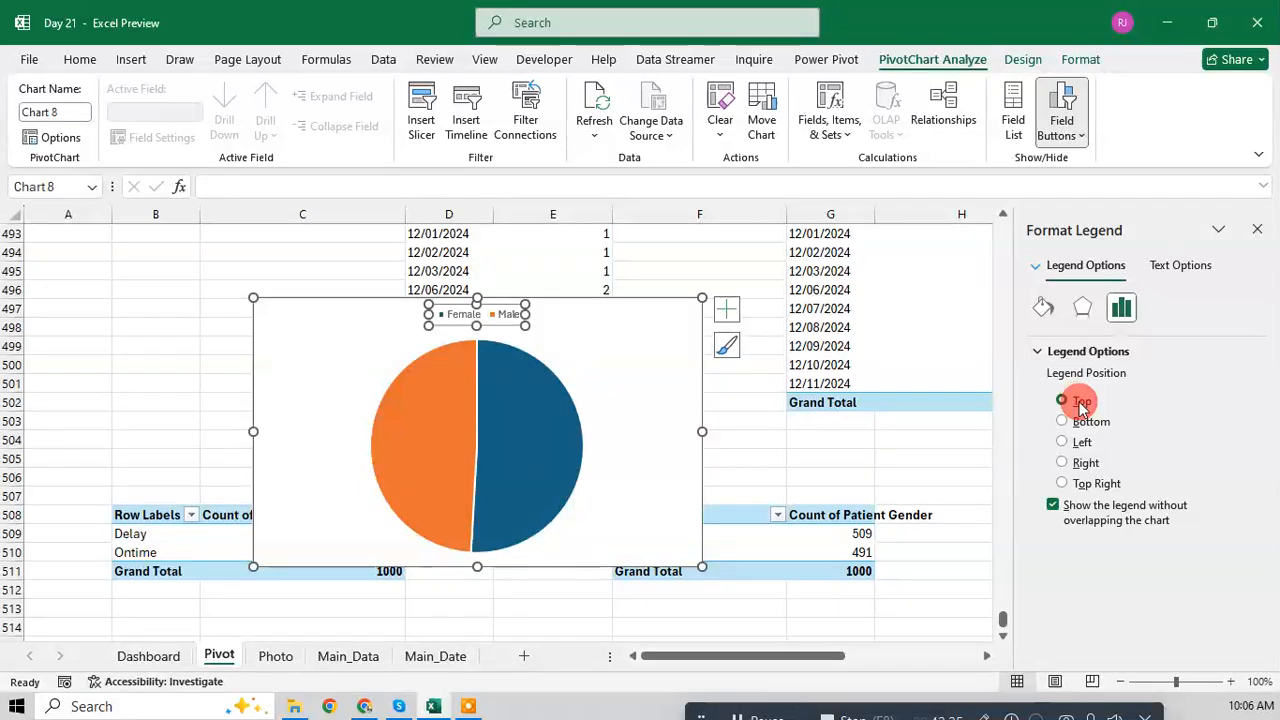
# Step: Apply the grey-gradient chart style with dark percentage labels to the gender pie chart
pyautogui.click(531, 417)
pyautogui.click(677, 374)
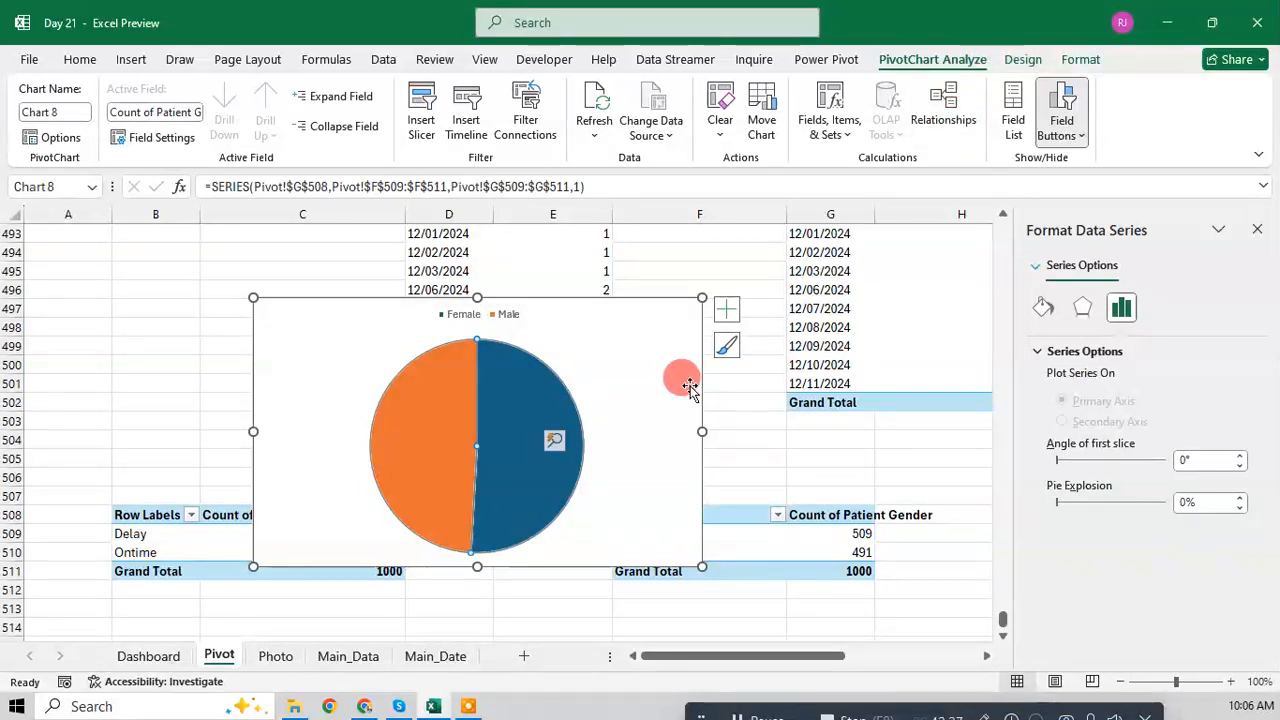
pyautogui.click(1063, 58)
pyautogui.click(1022, 59)
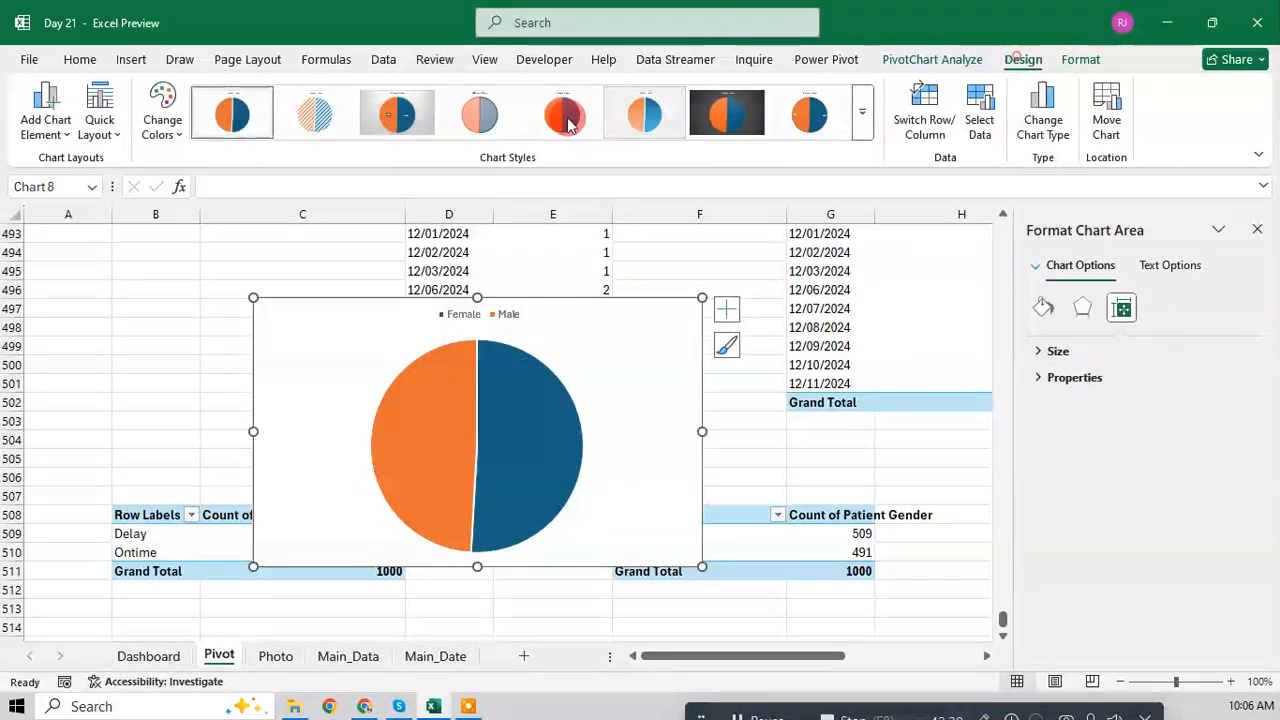
pyautogui.click(393, 112)
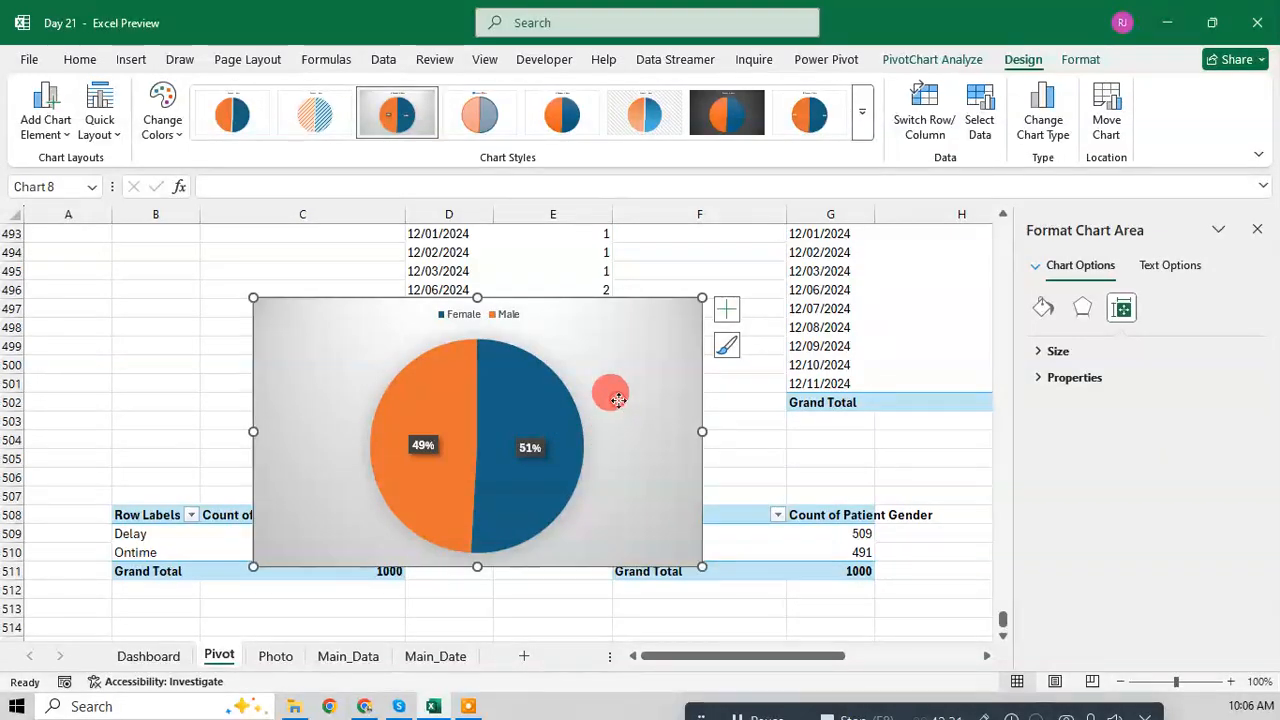
# Step: Set the gender chart area to No fill and No line, and shrink the chart to less than half its width
pyautogui.rightClick(618, 400)
pyautogui.click(771, 534)
pyautogui.click(1043, 308)
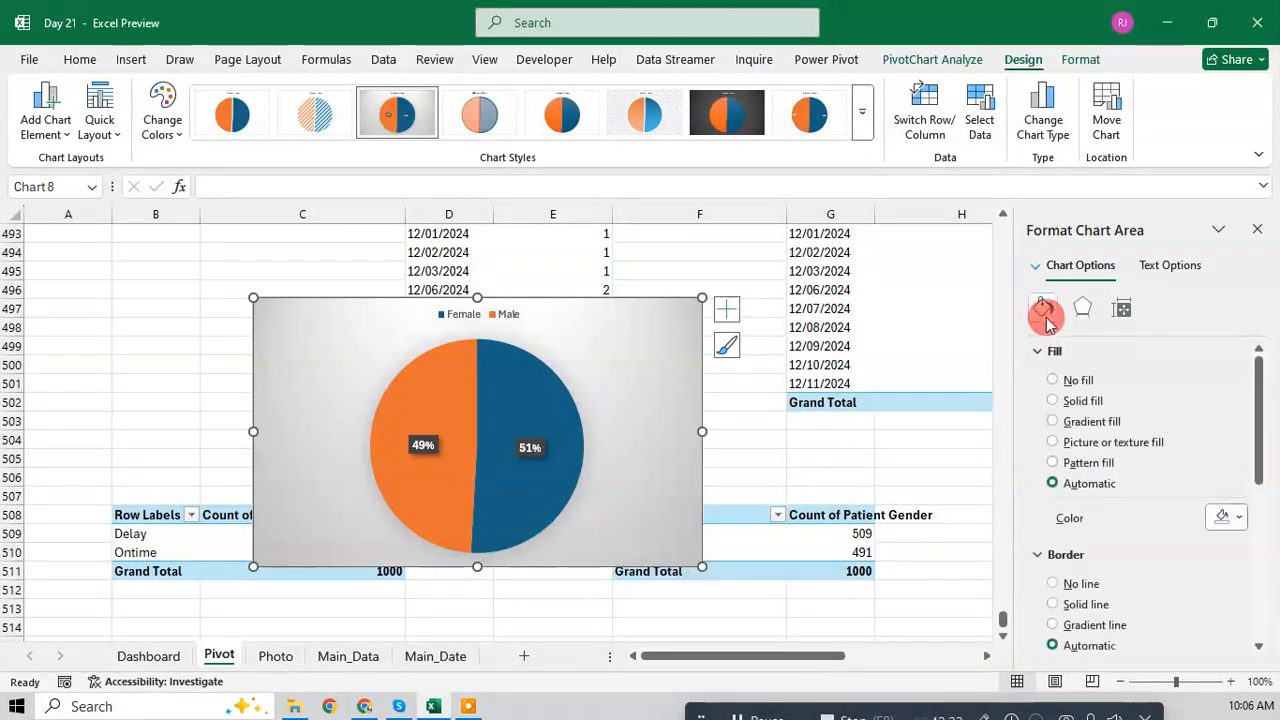
pyautogui.click(1057, 385)
pyautogui.click(1069, 541)
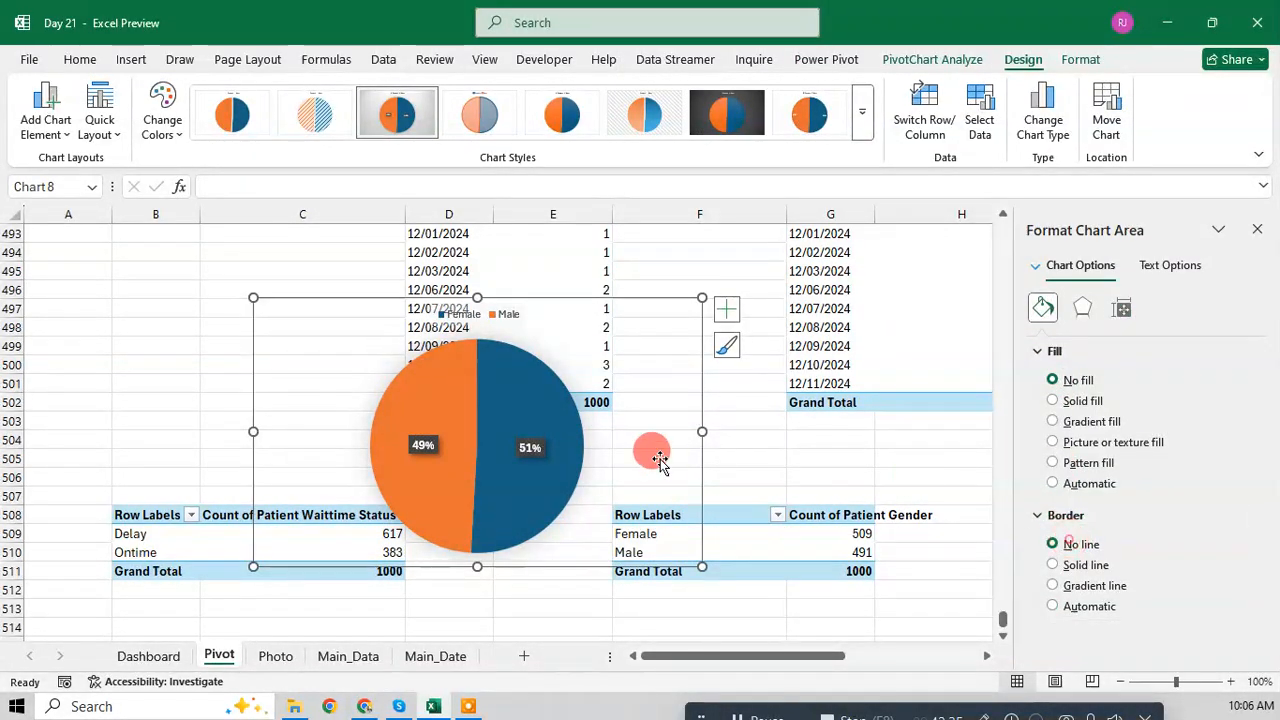
pyautogui.moveTo(697, 563); pyautogui.dragTo(630, 497)
pyautogui.moveTo(246, 291); pyautogui.dragTo(438, 319)
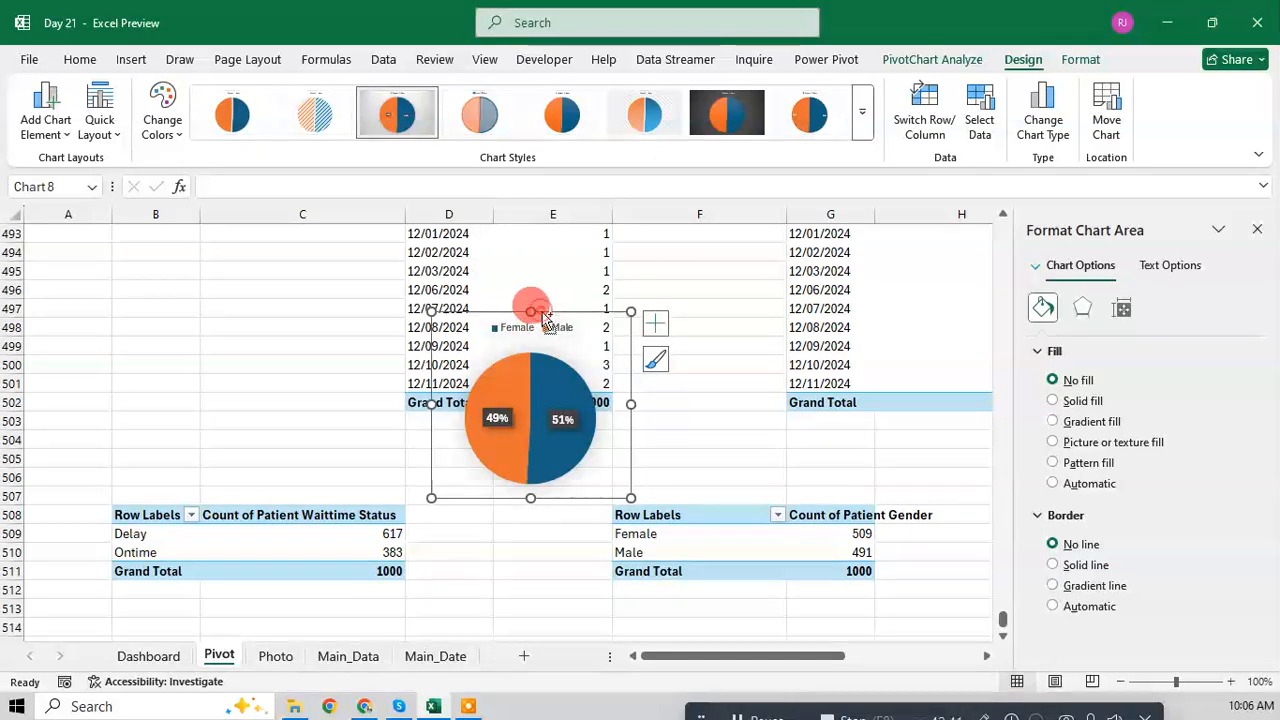
# Step: Cut the gender pie chart and paste it on the Dashboard sheet, moving it into the empty panel at columns O to R
pyautogui.hotkey('ctrl', 'x')
pyautogui.click(148, 656)
pyautogui.hotkey('ctrl', 'v')
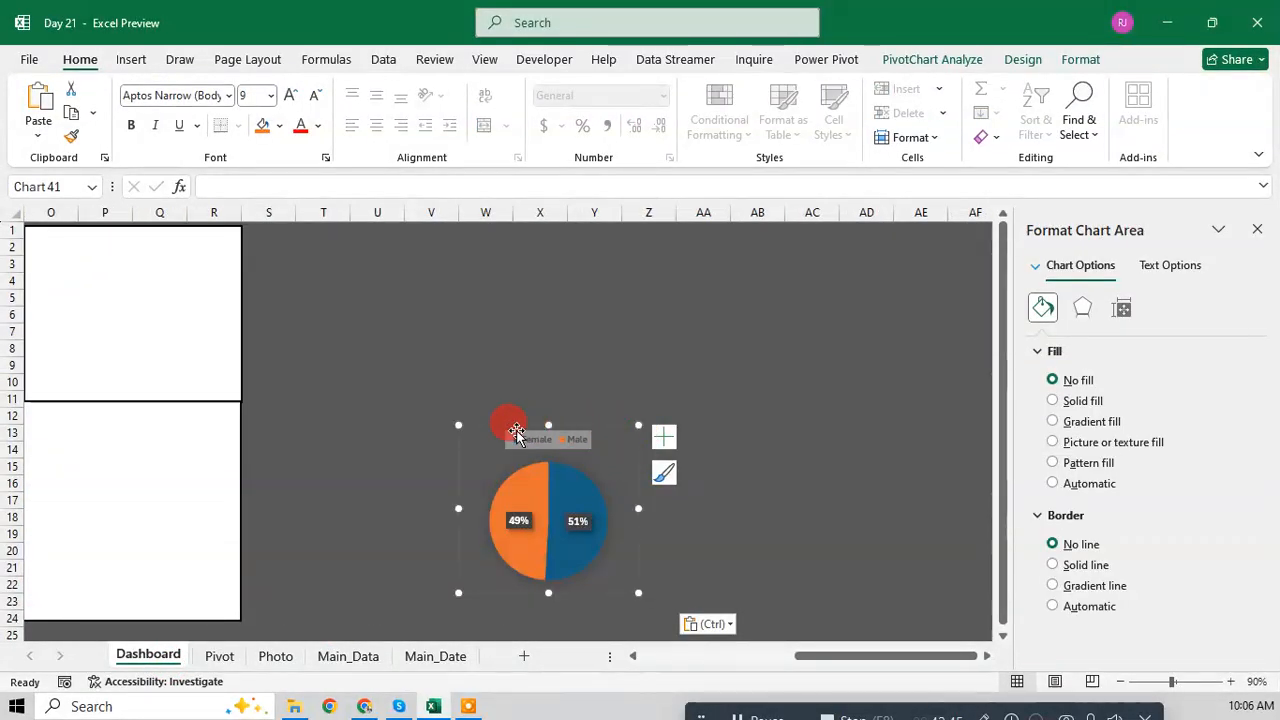
pyautogui.moveTo(479, 428); pyautogui.dragTo(66, 246)
pyautogui.moveTo(800, 658); pyautogui.dragTo(709, 636)
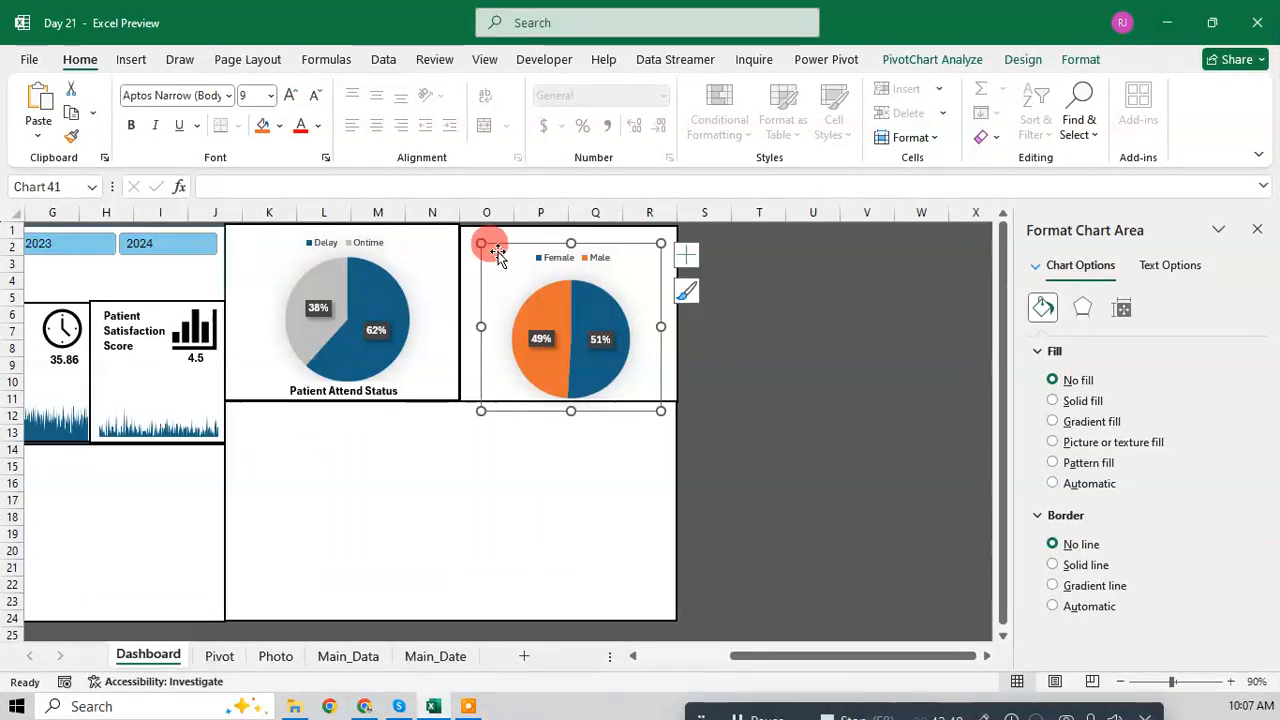
# Step: Align the gender pie chart inside its panel beside Patient Attend Status and widen it to fill the panel
pyautogui.click(489, 247)
pyautogui.moveTo(490, 247); pyautogui.dragTo(533, 234)
pyautogui.click(556, 316)
pyautogui.click(612, 320)
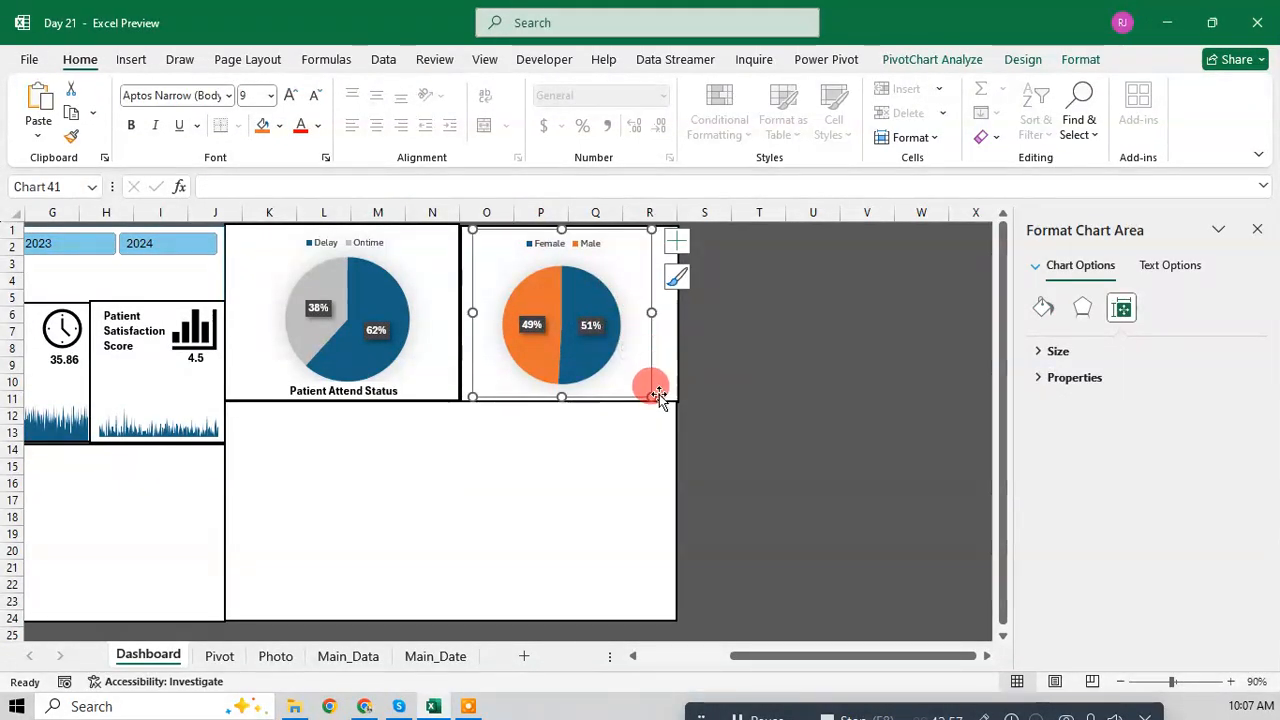
pyautogui.moveTo(651, 396); pyautogui.dragTo(668, 396)
pyautogui.moveTo(473, 314); pyautogui.dragTo(459, 312)
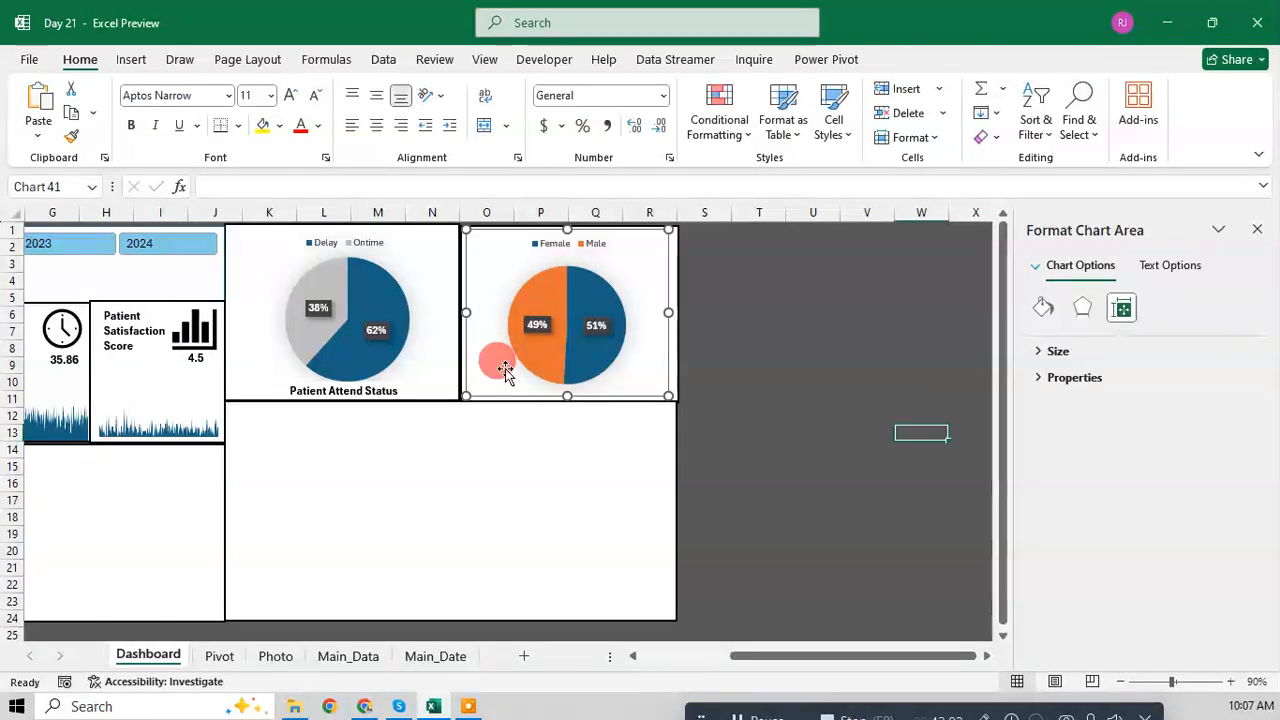
# Step: Enlarge the gender pie's plot area slightly within its chart to match the size of the neighbouring pie
pyautogui.click(570, 268)
pyautogui.click(595, 268)
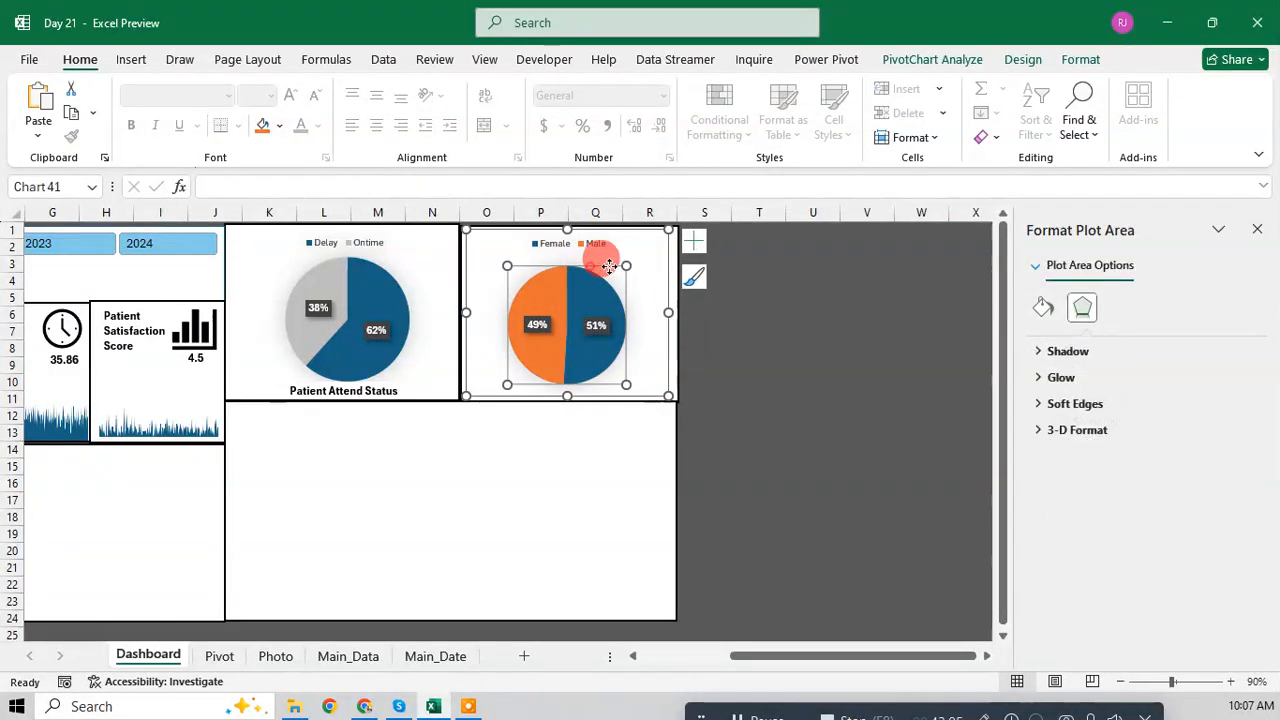
pyautogui.moveTo(630, 265); pyautogui.dragTo(634, 257)
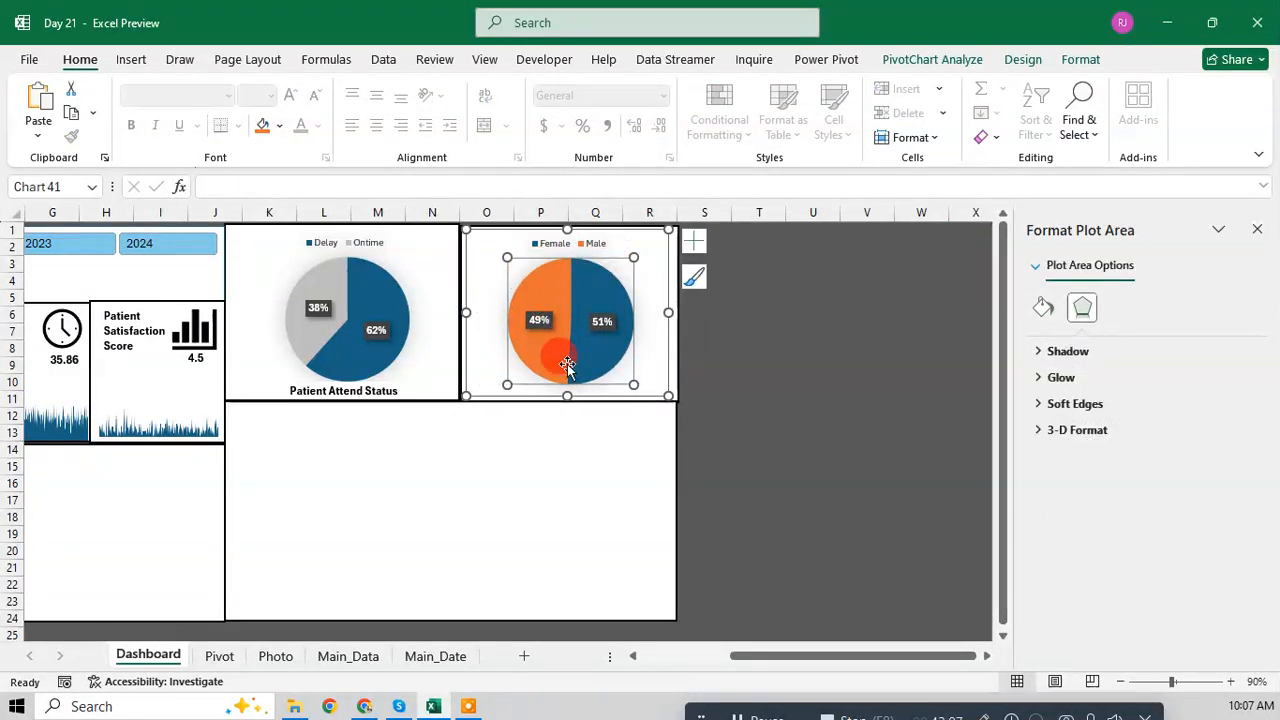
pyautogui.press('Escape')
pyautogui.press('Escape')
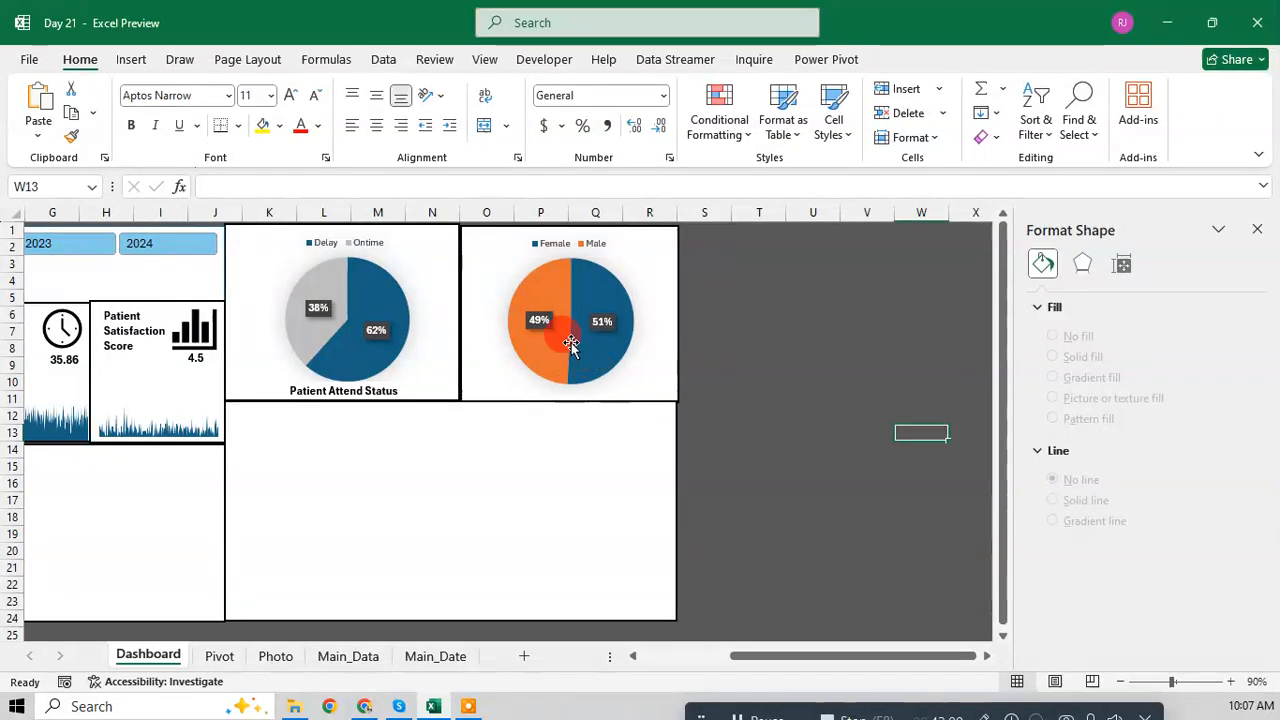
# Step: Recolor the Male slice of the gender pie chart light gray and save the workbook
pyautogui.click(547, 350)
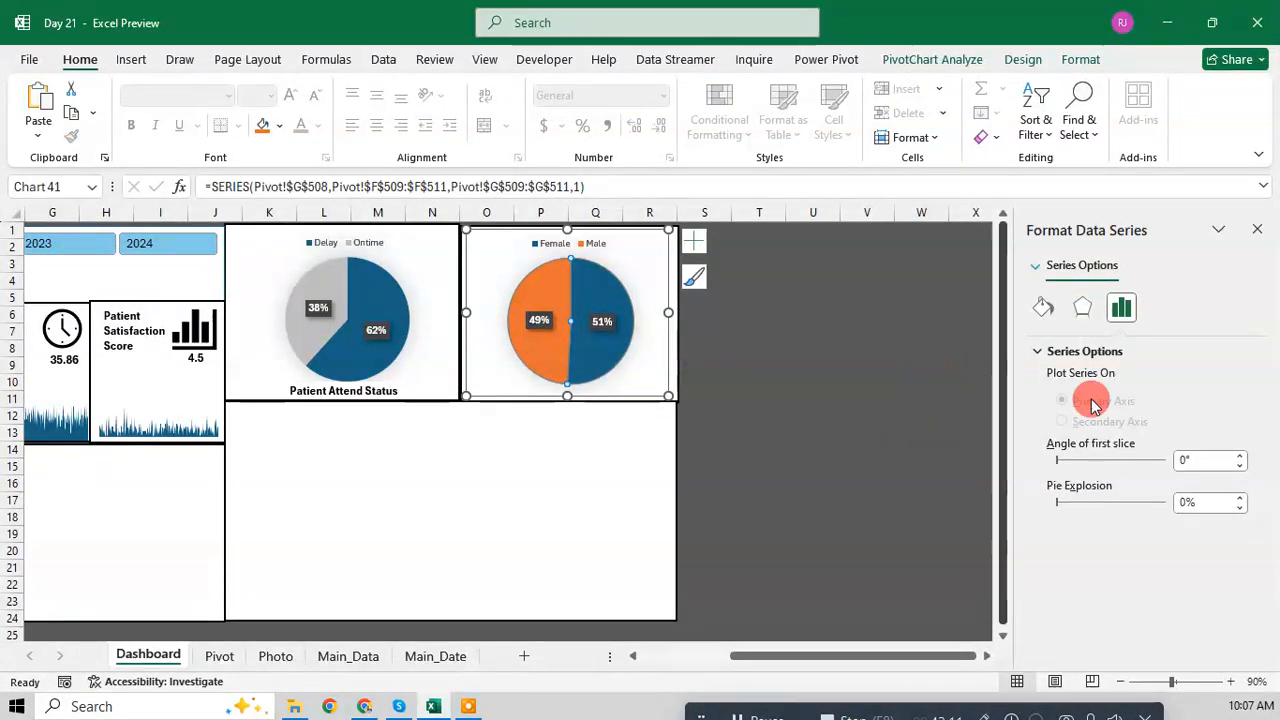
pyautogui.click(1047, 309)
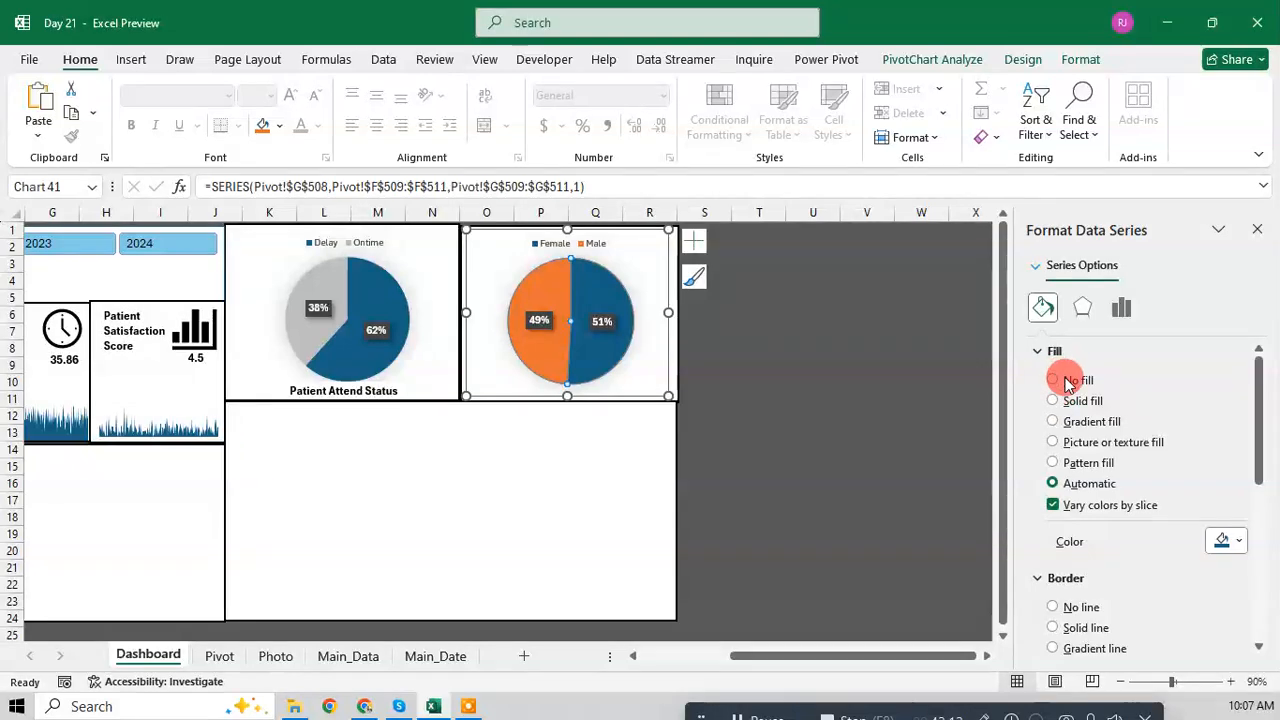
pyautogui.click(1222, 541)
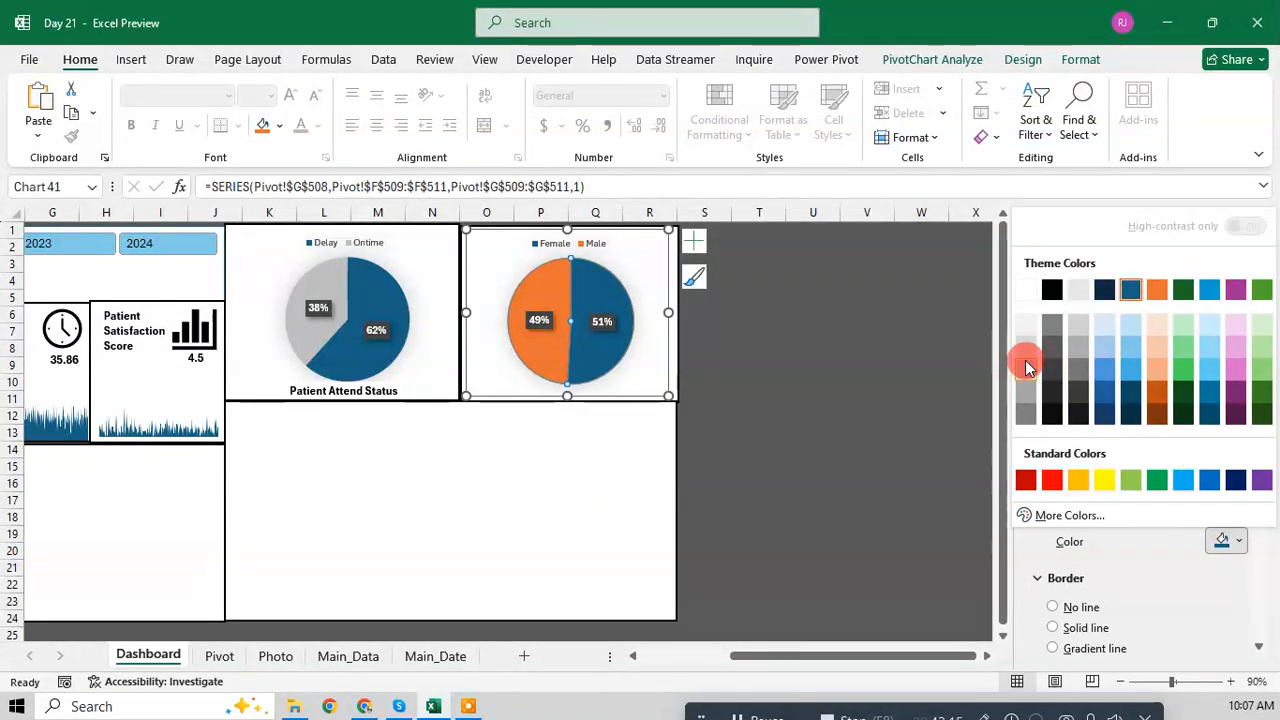
pyautogui.click(1026, 367)
pyautogui.click(1052, 483)
pyautogui.click(550, 305)
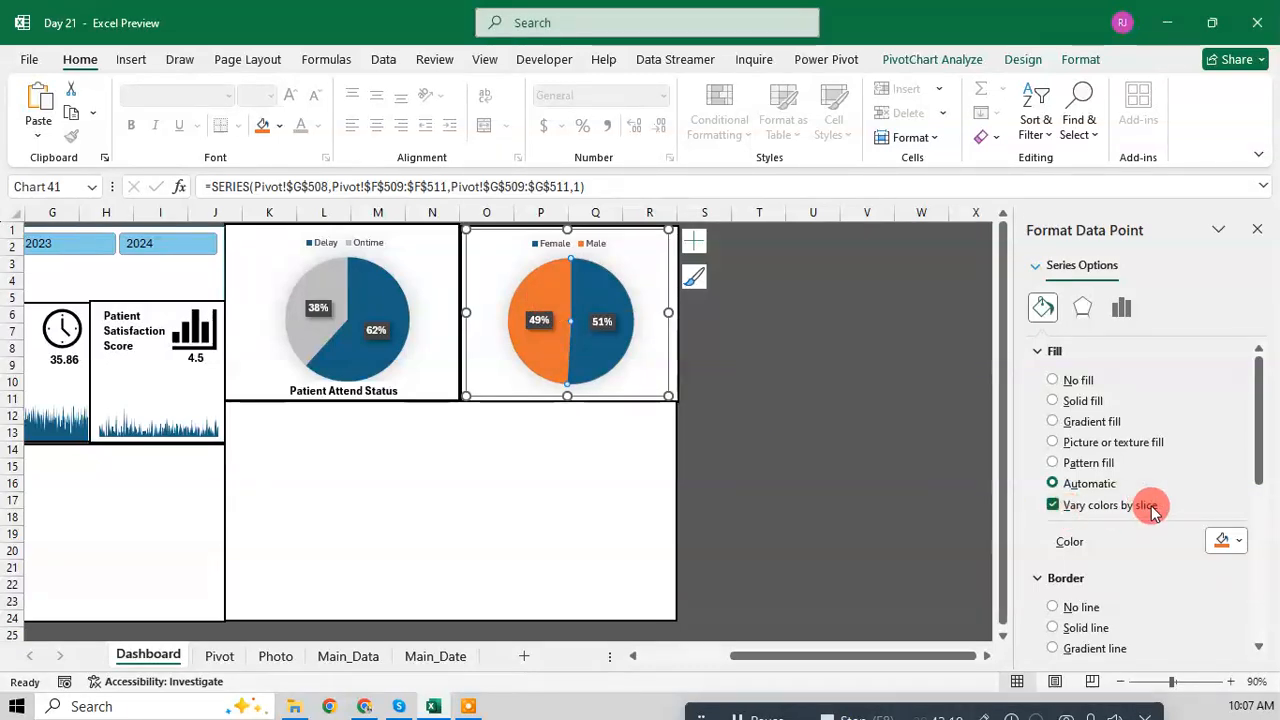
pyautogui.click(1222, 540)
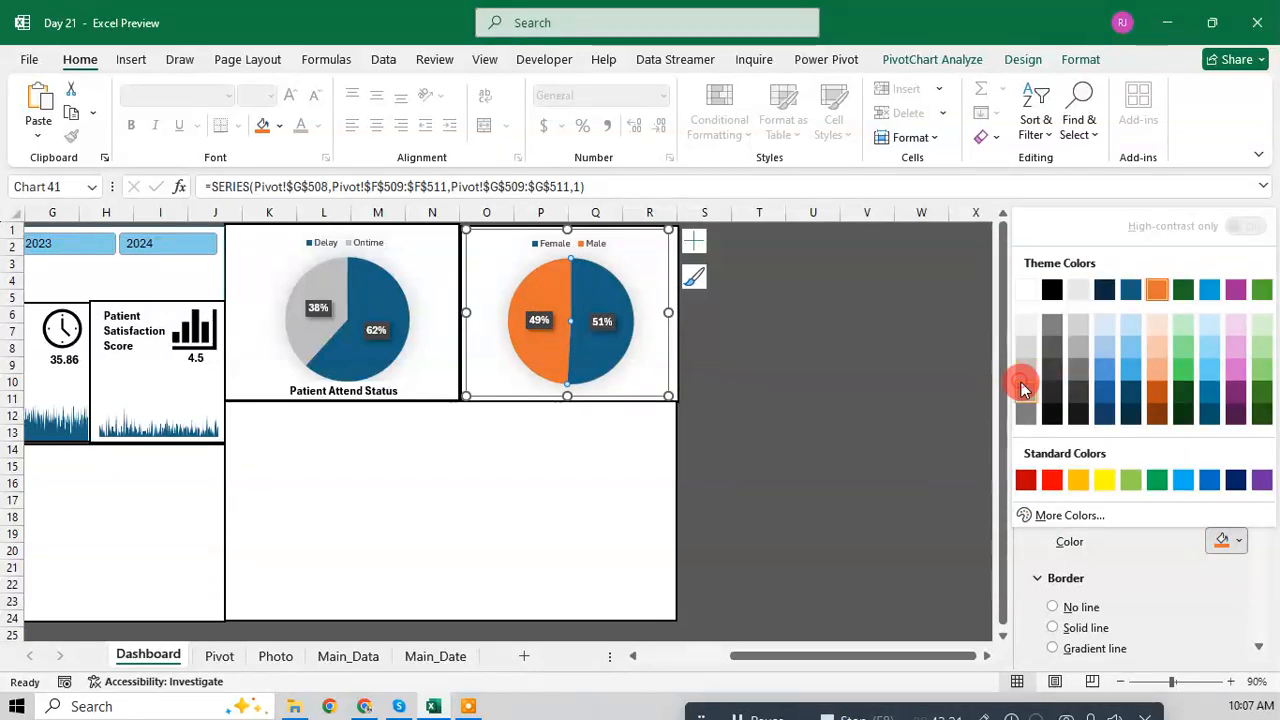
pyautogui.click(1022, 388)
pyautogui.press('Escape')
pyautogui.press('Escape')
pyautogui.press('Escape')
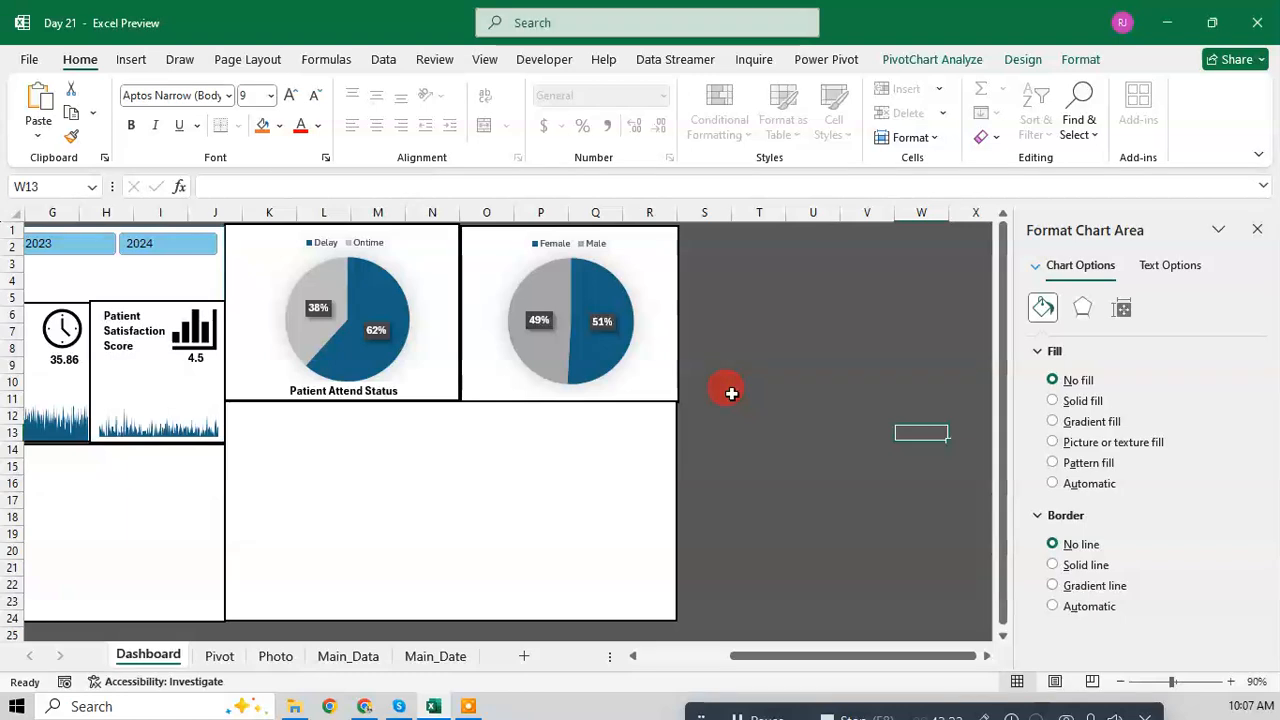
pyautogui.hotkey('ctrl', 's')
# Step: Duplicate the Patient Attend Status caption beneath the gender pie chart, narrow the copy to the panel's width, and save
pyautogui.click(300, 389)
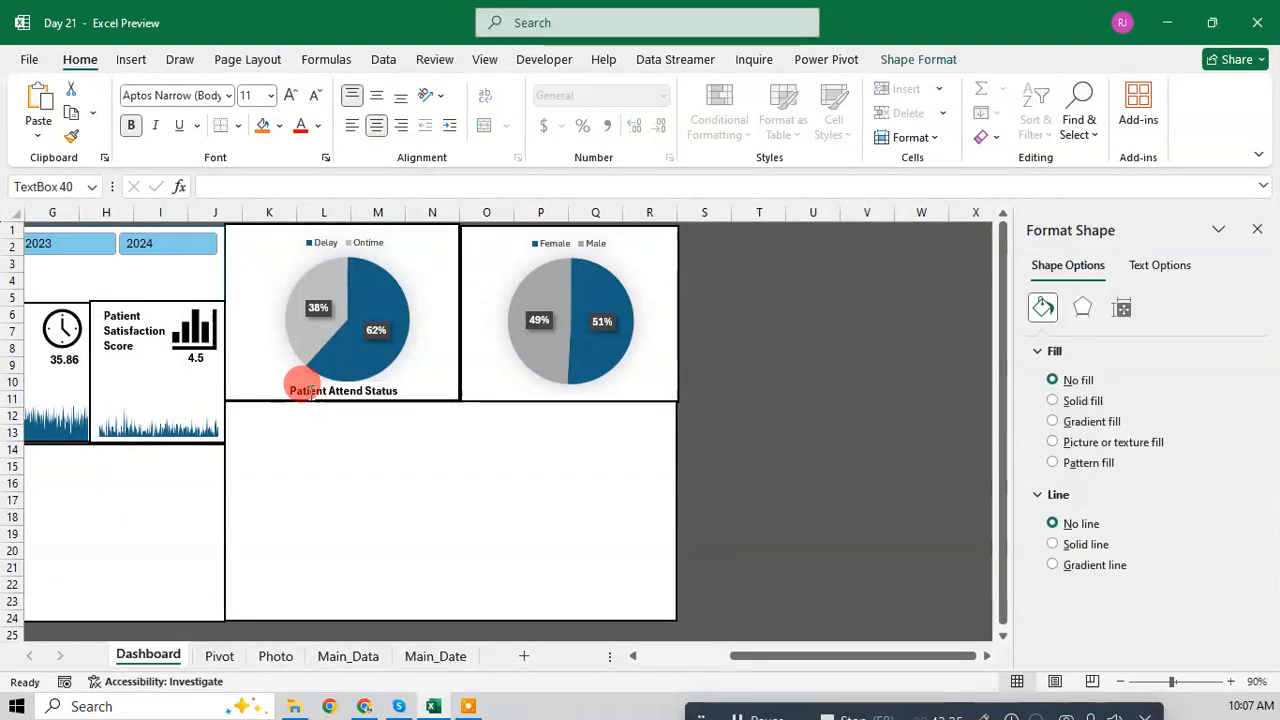
pyautogui.moveTo(283, 383); pyautogui.dragTo(519, 385)
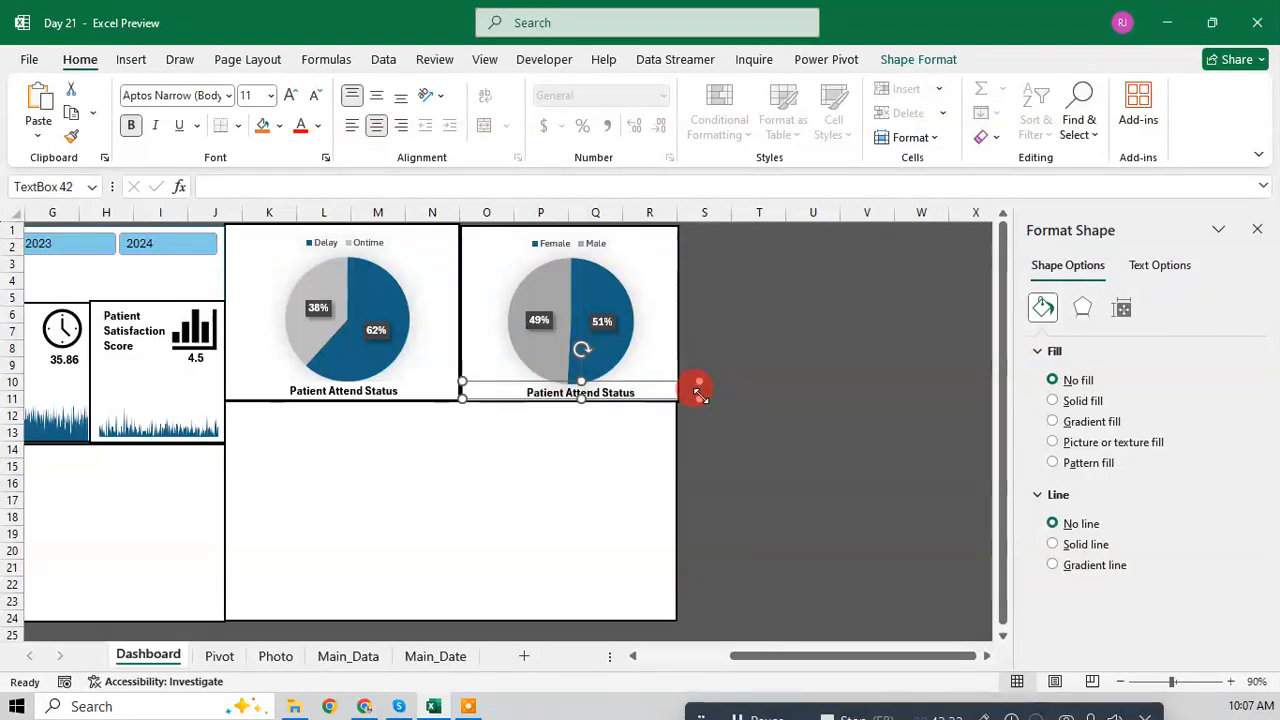
pyautogui.moveTo(698, 390); pyautogui.dragTo(678, 395)
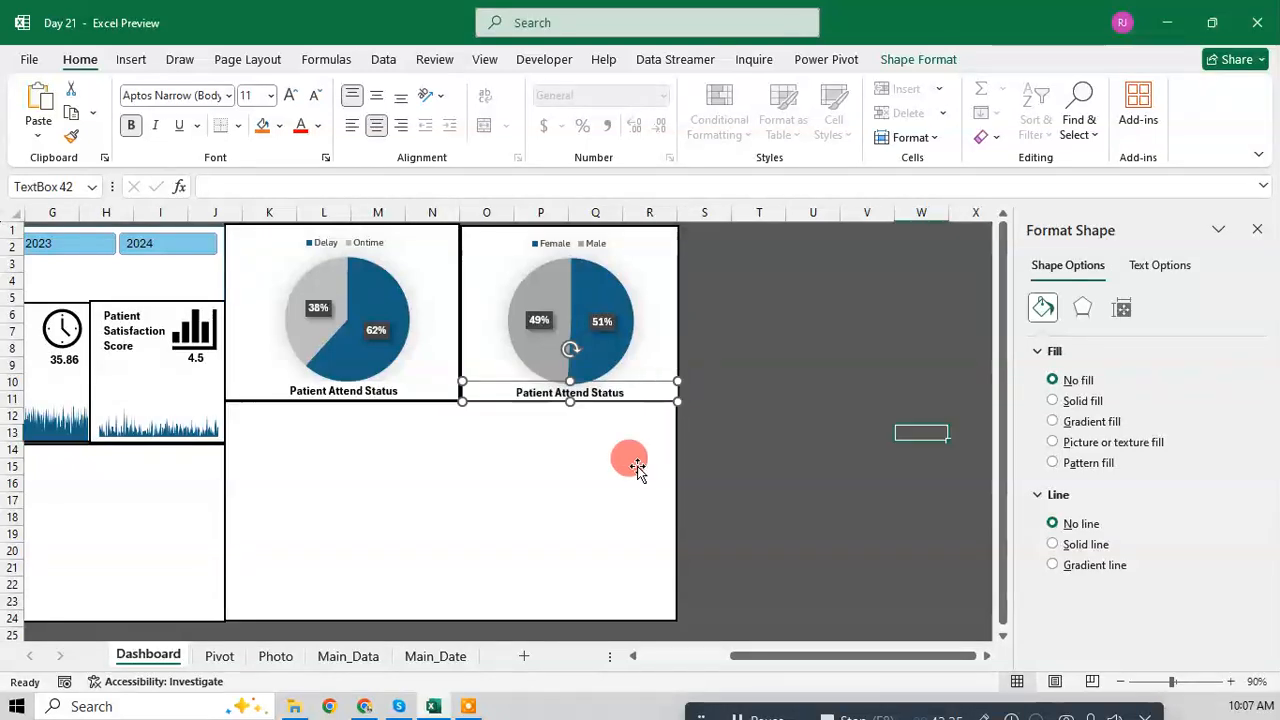
pyautogui.press('Escape')
pyautogui.hotkey('ctrl', 's')
# Step: Check the Photo reference sheet's gender caption and change the duplicated caption on the Dashboard sheet to "Gender Analysis %"
pyautogui.click(222, 650)
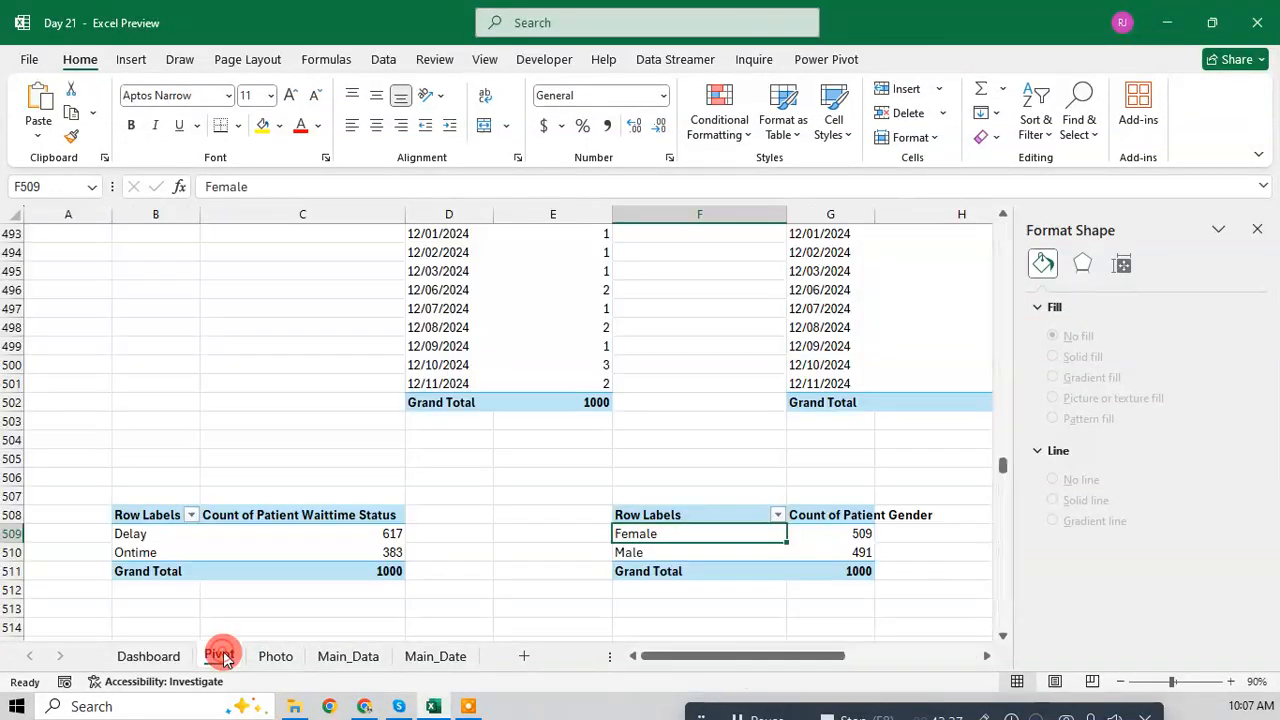
pyautogui.click(290, 652)
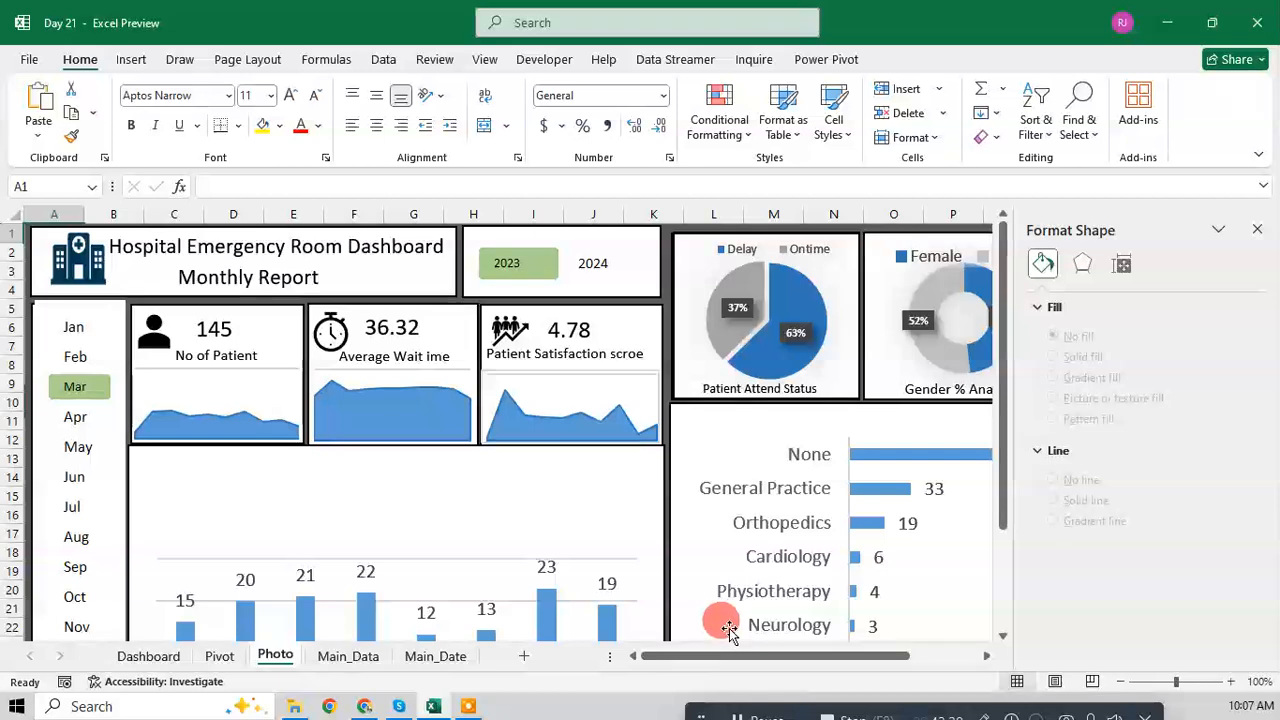
pyautogui.moveTo(789, 662); pyautogui.dragTo(720, 658)
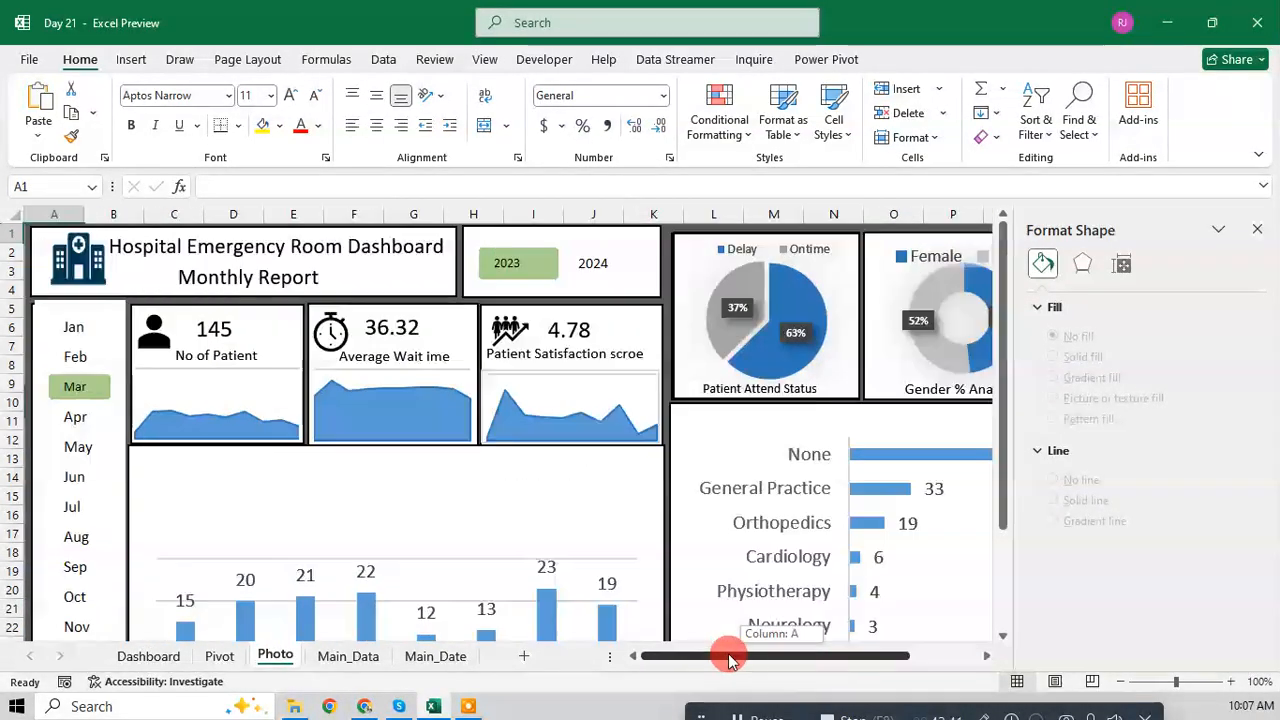
pyautogui.click(140, 655)
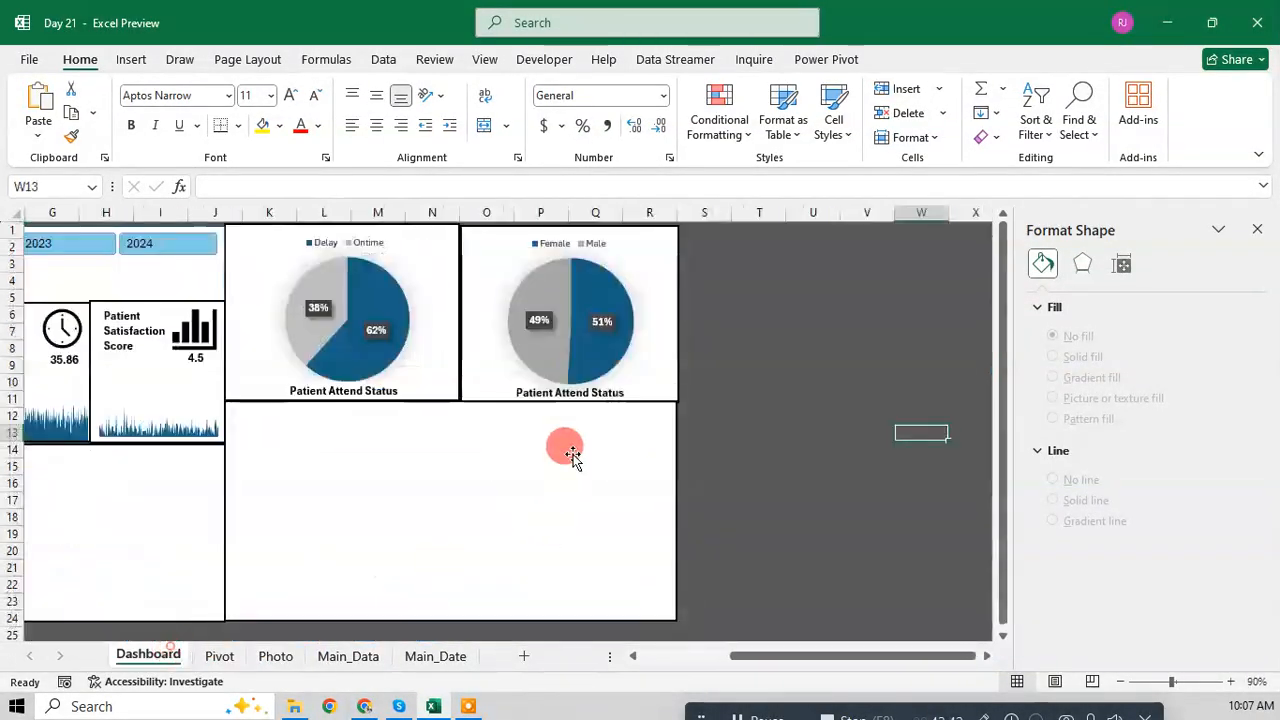
pyautogui.click(594, 393)
pyautogui.moveTo(519, 392); pyautogui.dragTo(514, 392)
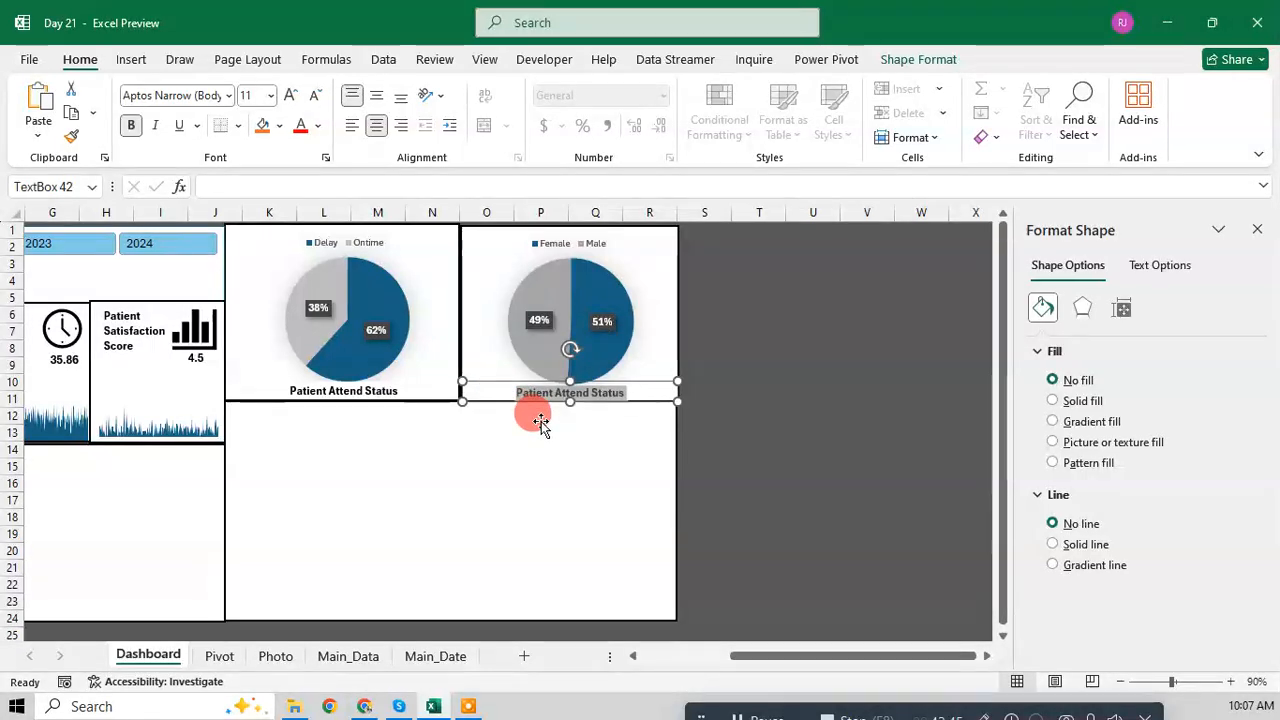
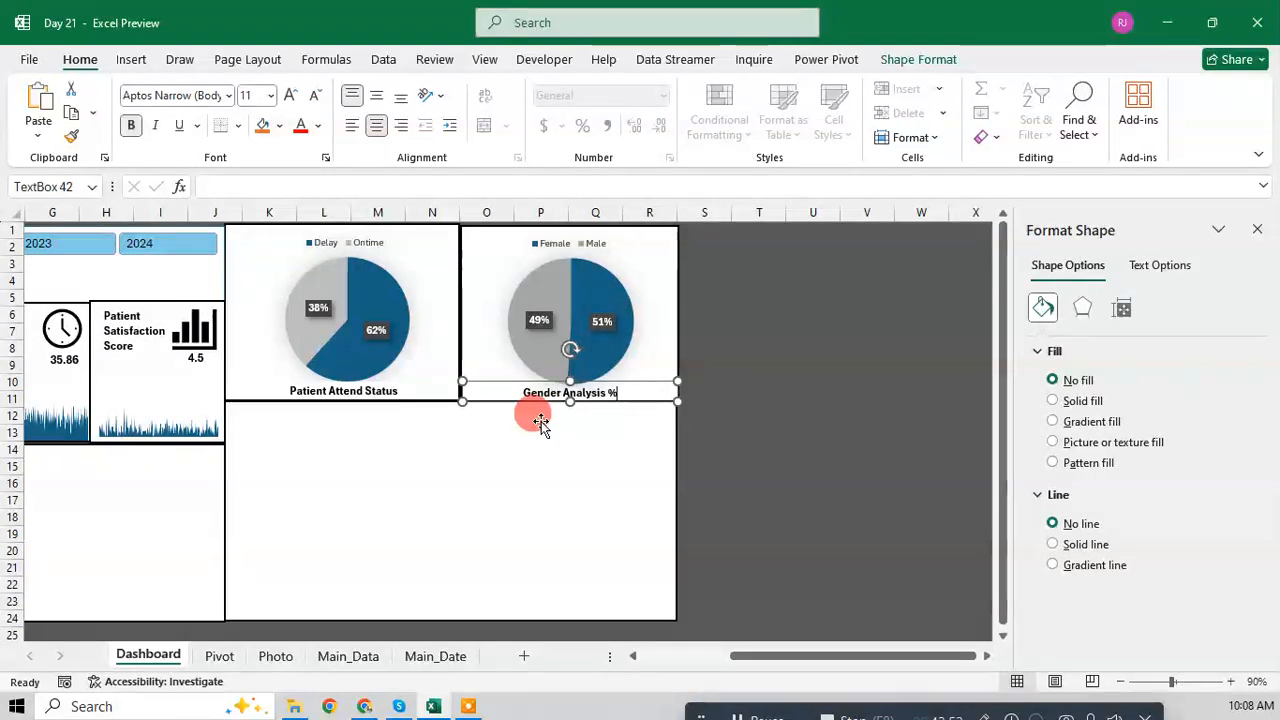
pyautogui.press('Escape')
pyautogui.press('Escape')
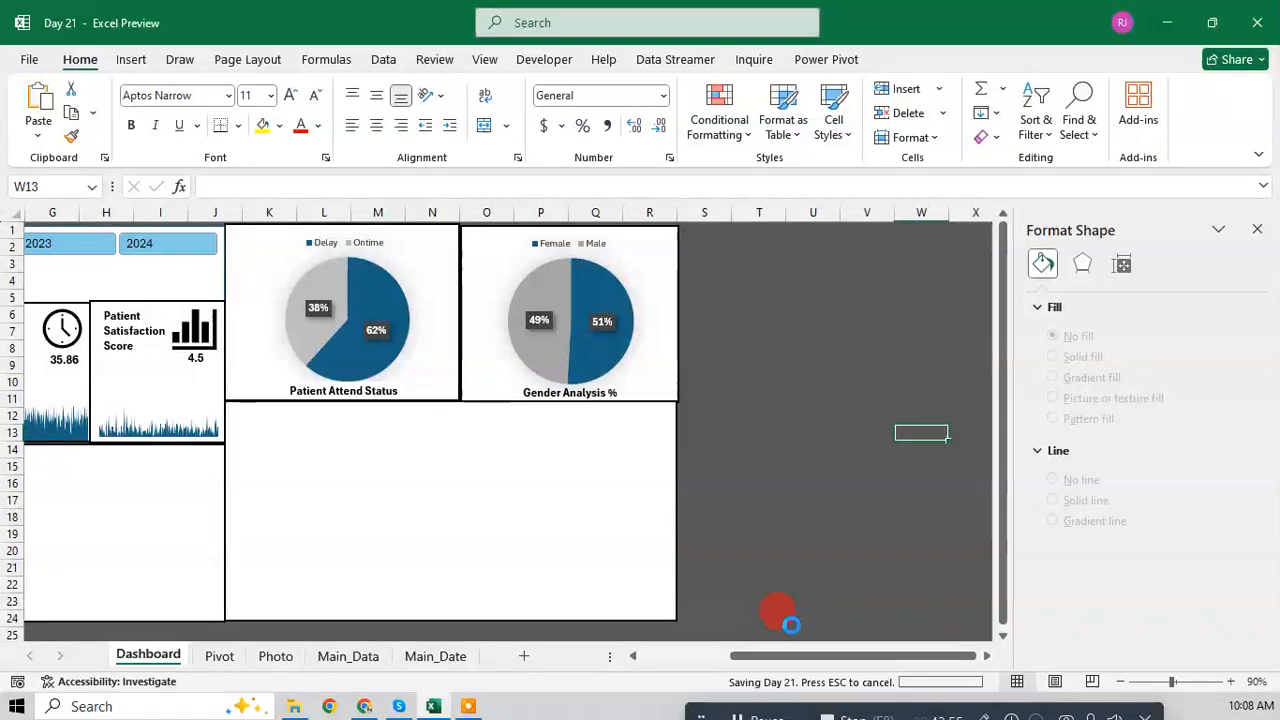
# Step: Bring the whole dashboard into view by closing the formatting pane, and save the workbook
pyautogui.moveTo(794, 655); pyautogui.dragTo(680, 652)
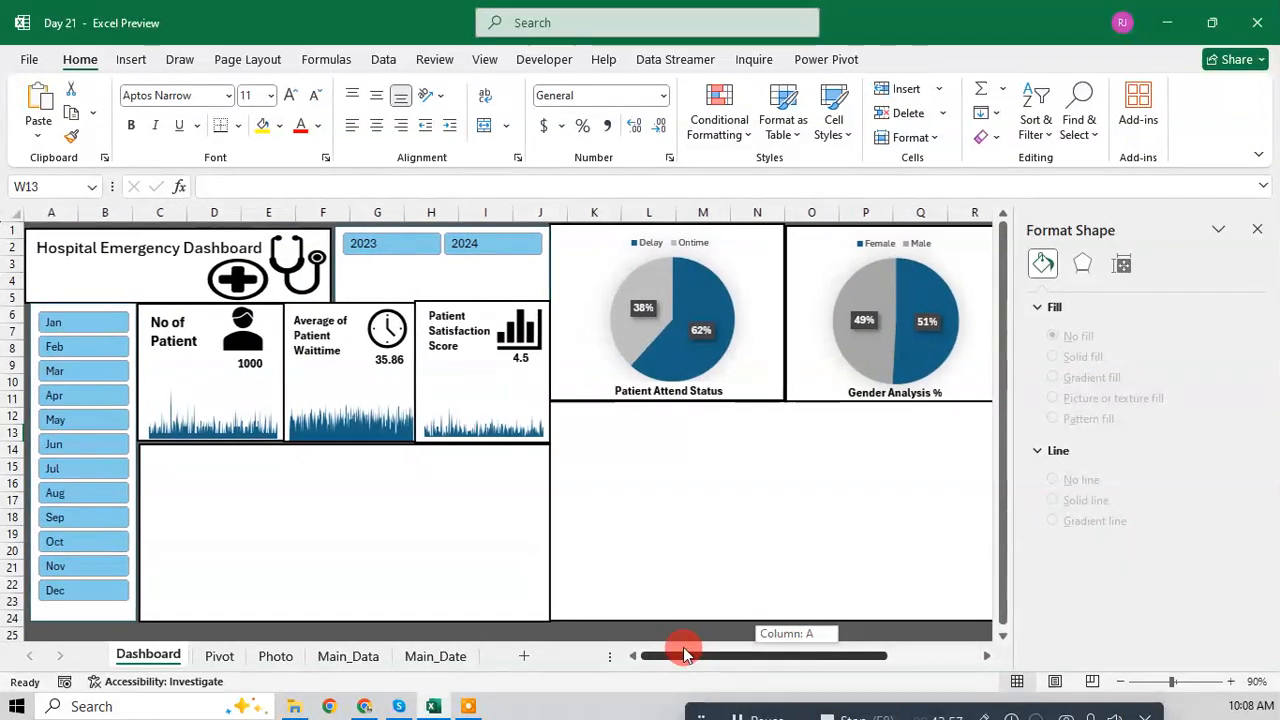
pyautogui.click(1254, 231)
pyautogui.hotkey('ctrl', 's')
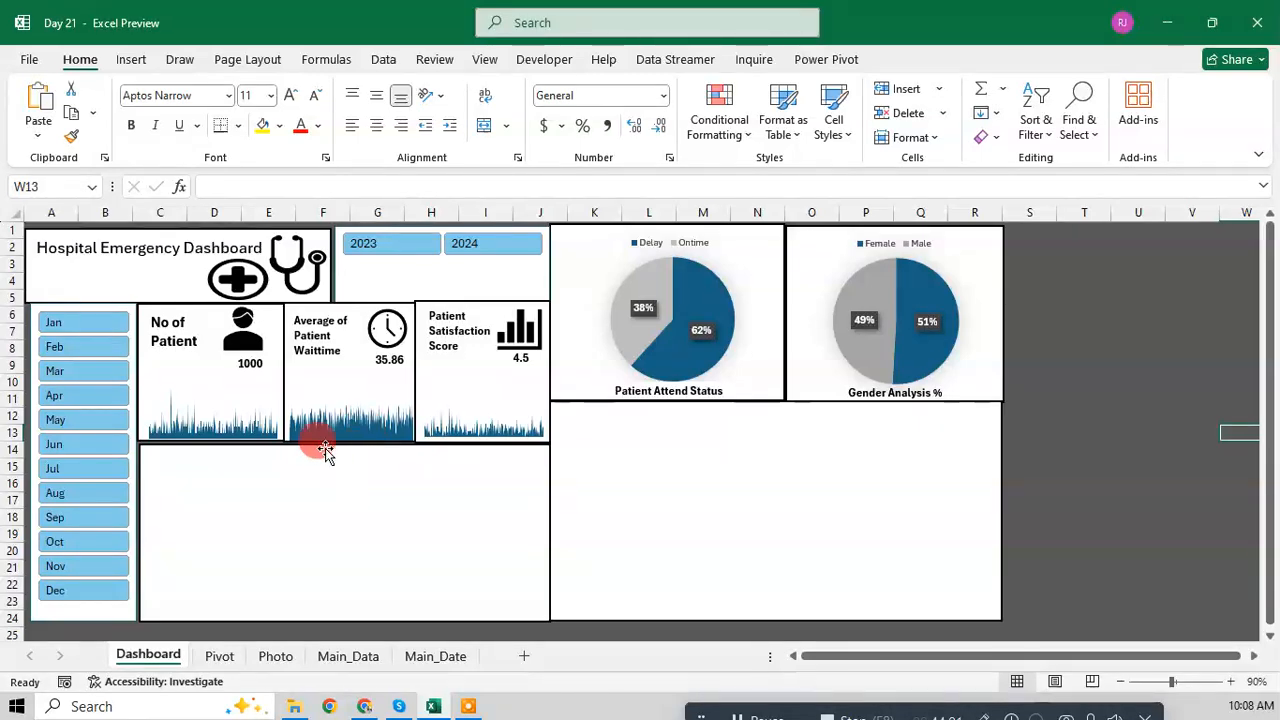
# Step: Examine the column and referral-department bar charts on the Photo reference sheet against the empty panels of the Dashboard sheet
pyautogui.click(212, 656)
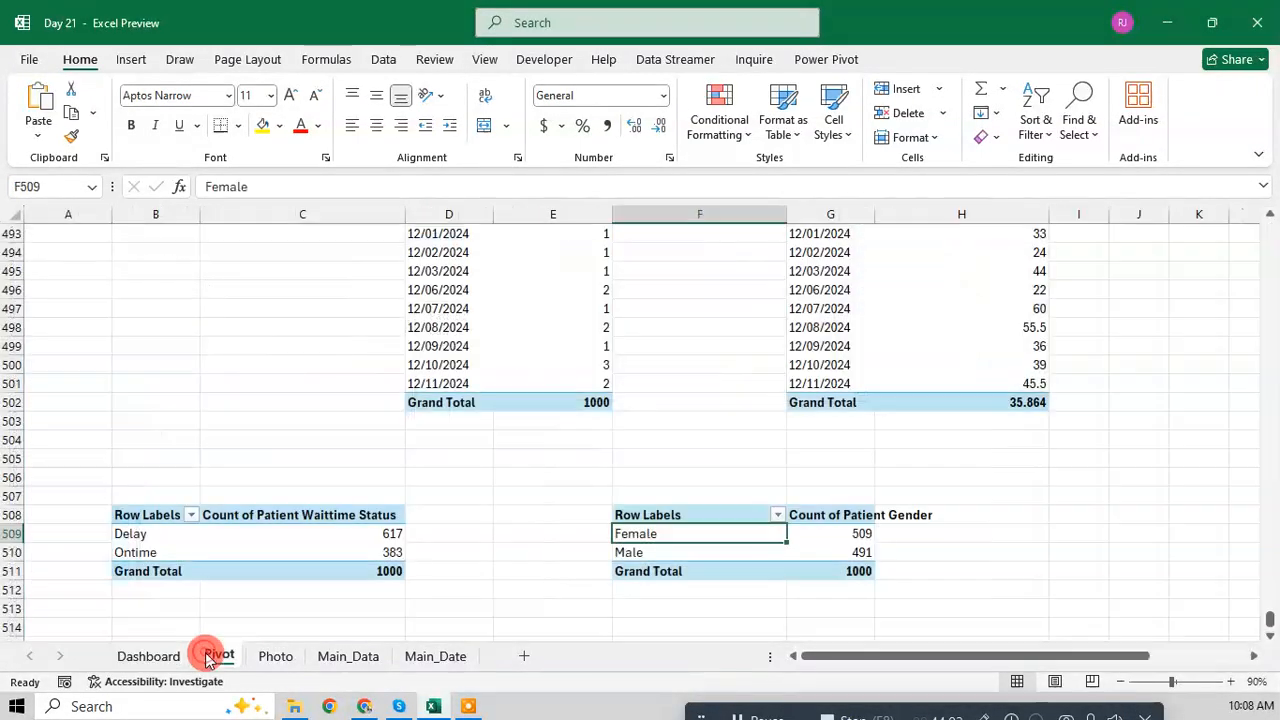
pyautogui.click(285, 664)
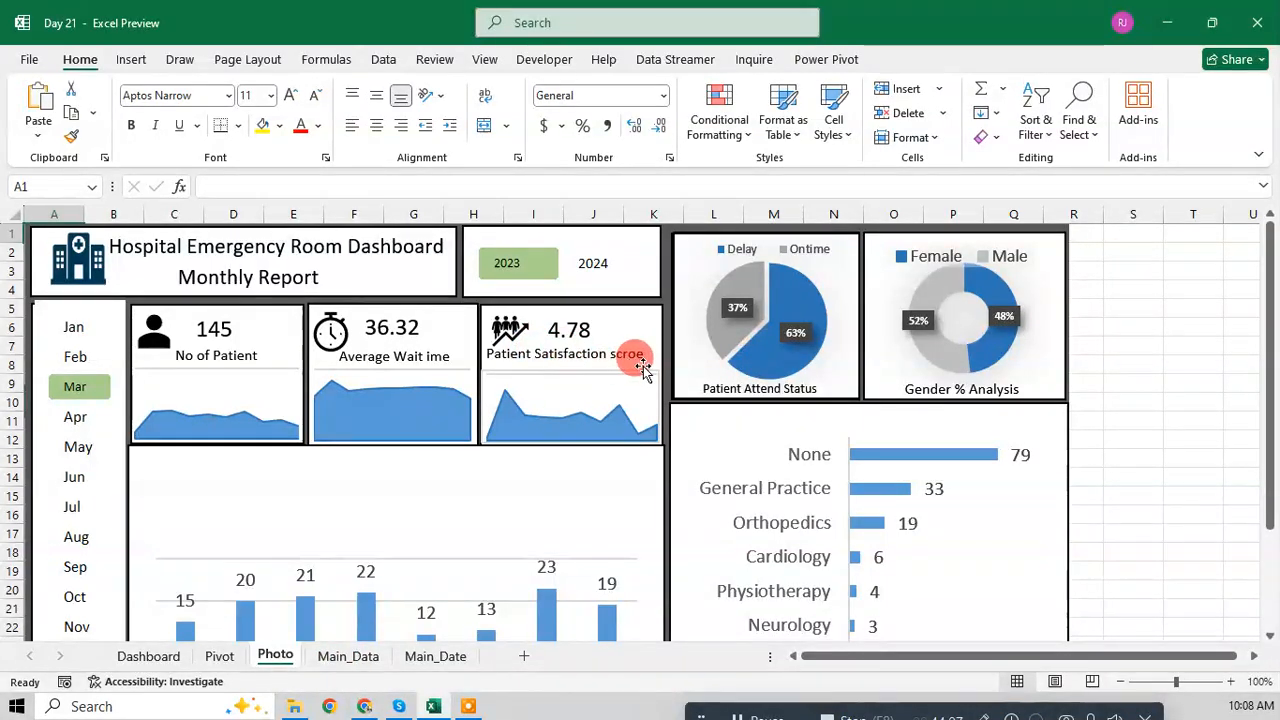
pyautogui.scroll(-2, 903, 538)
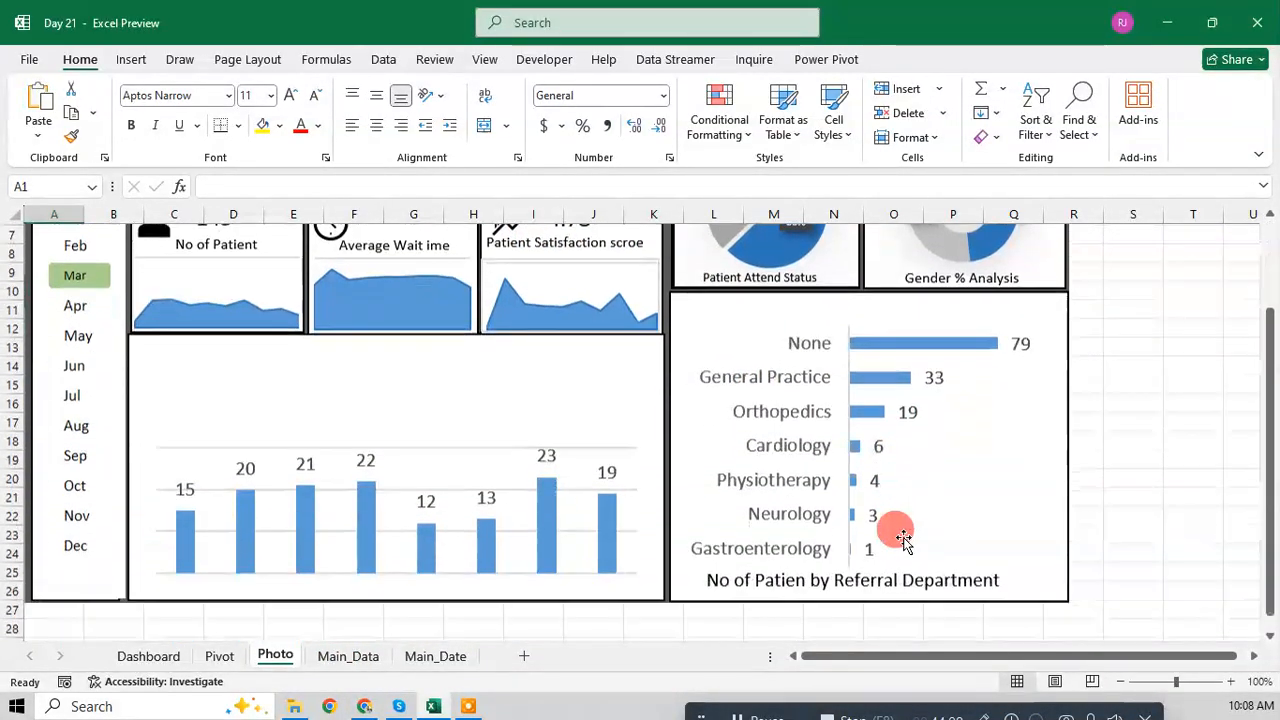
pyautogui.scroll(2, 384, 490)
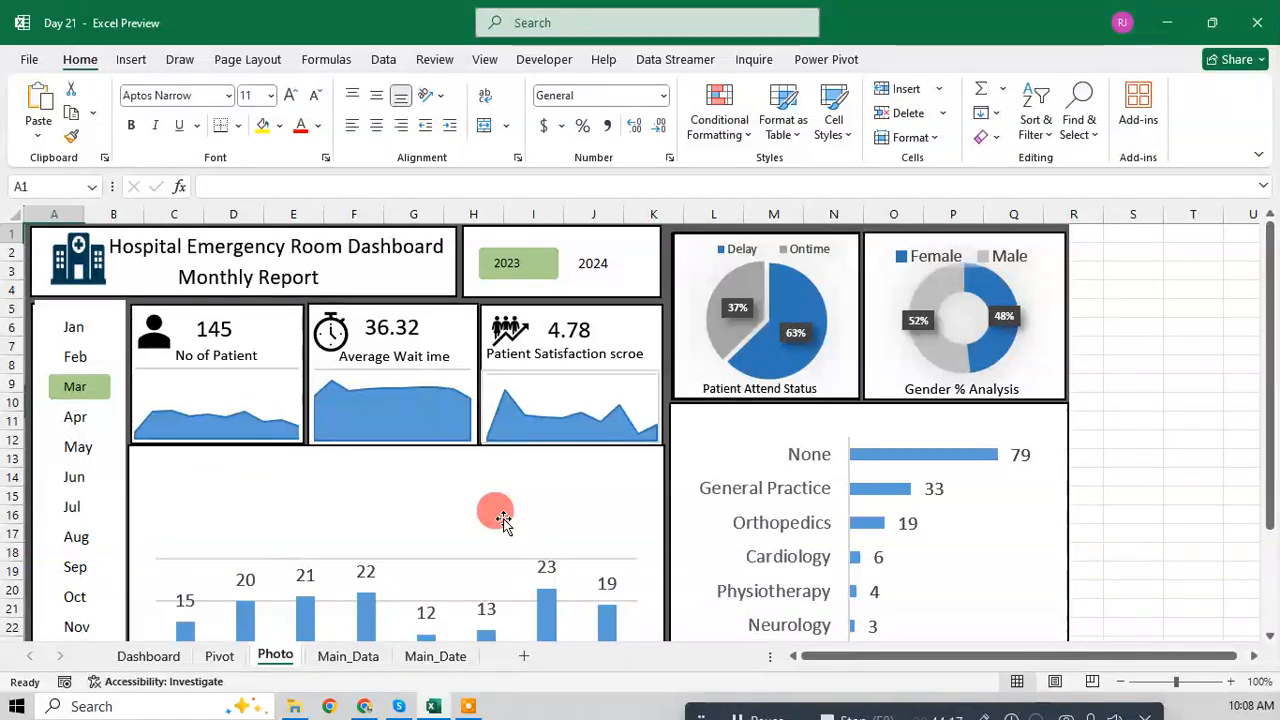
pyautogui.click(752, 716)
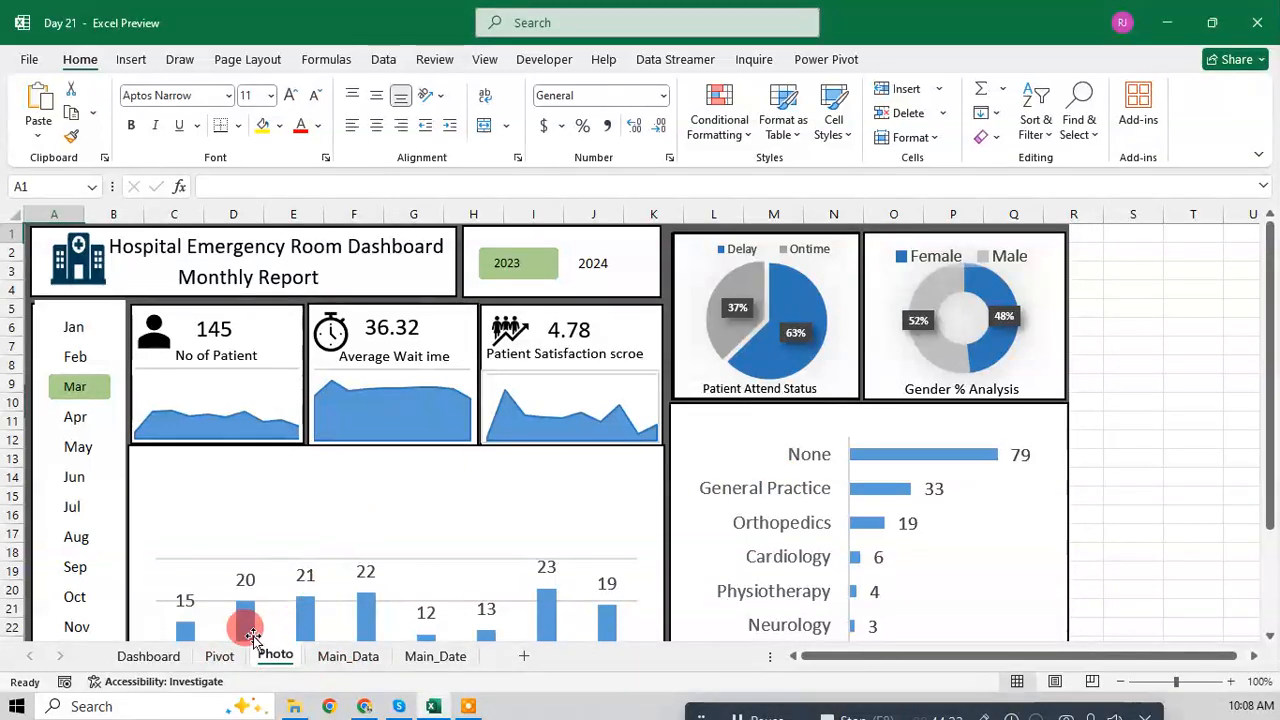
pyautogui.click(218, 654)
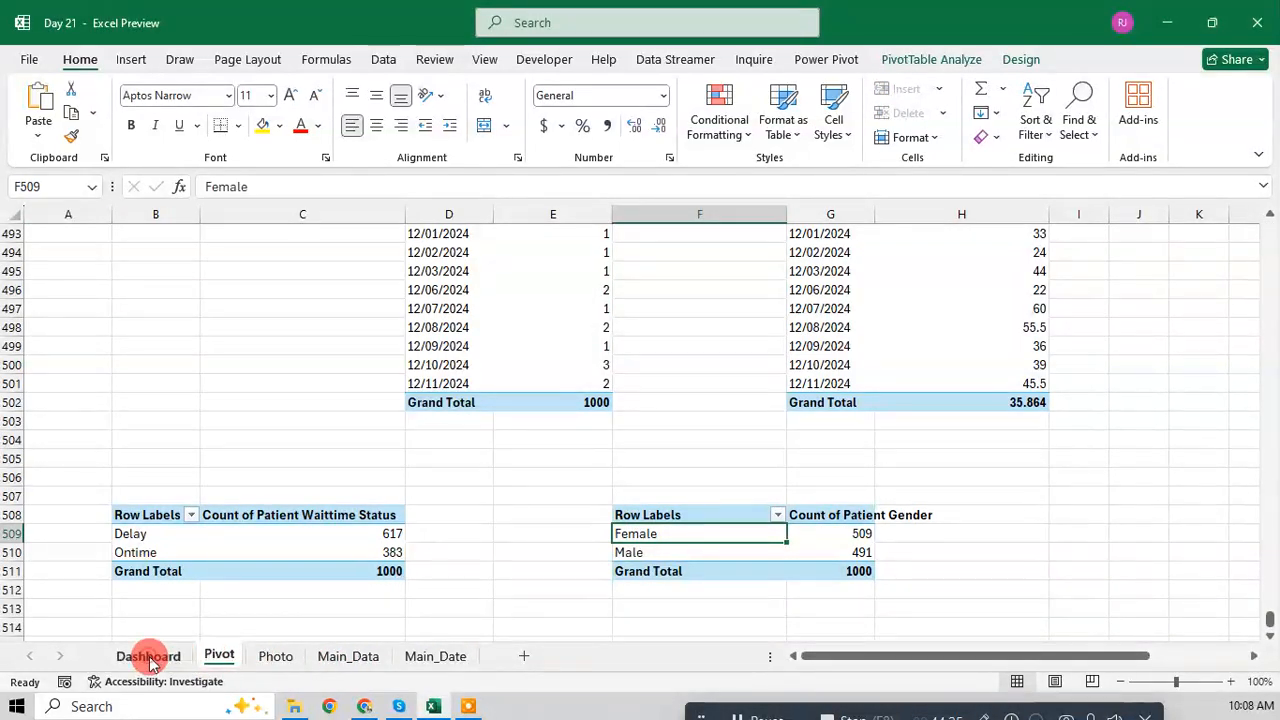
pyautogui.click(148, 657)
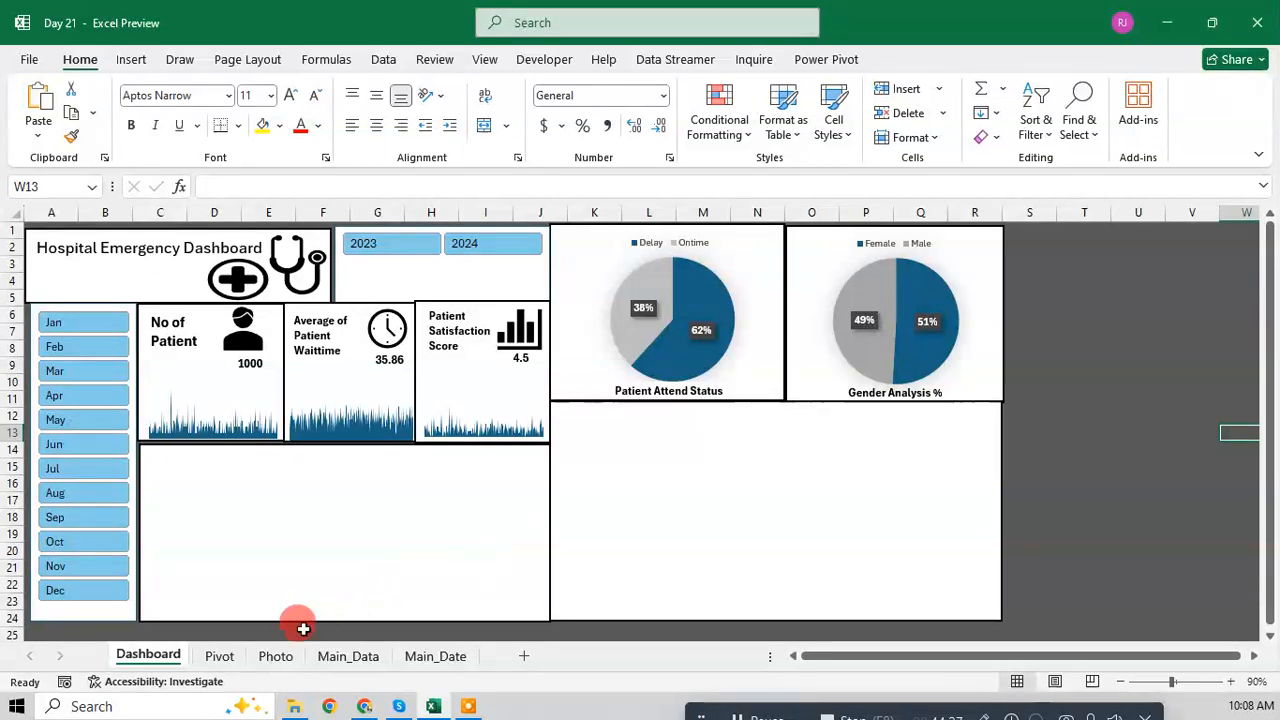
pyautogui.click(268, 656)
pyautogui.scroll(-2, 318, 515)
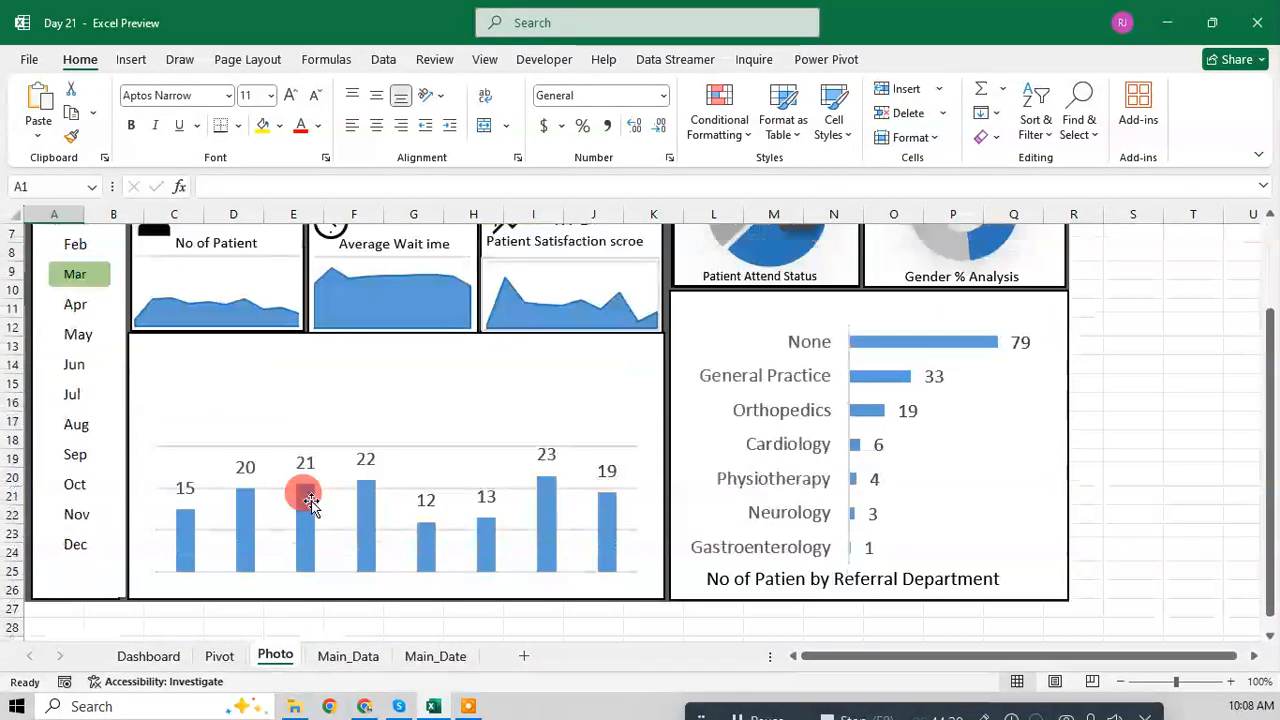
# Step: Copy the Patient Waittime Status pivot table on the Pivot sheet and paste the duplicate below it at B515
pyautogui.click(220, 656)
pyautogui.click(360, 517)
pyautogui.scroll(2, 580, 397)
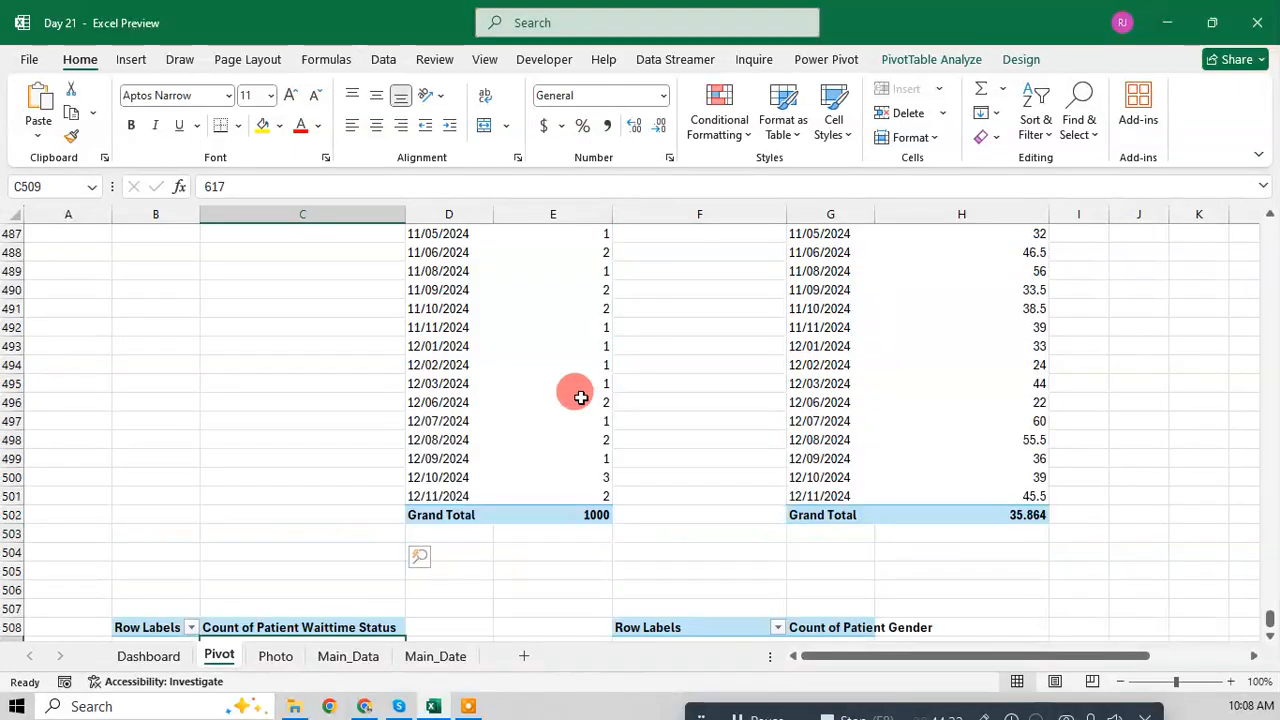
pyautogui.scroll(7, 580, 397)
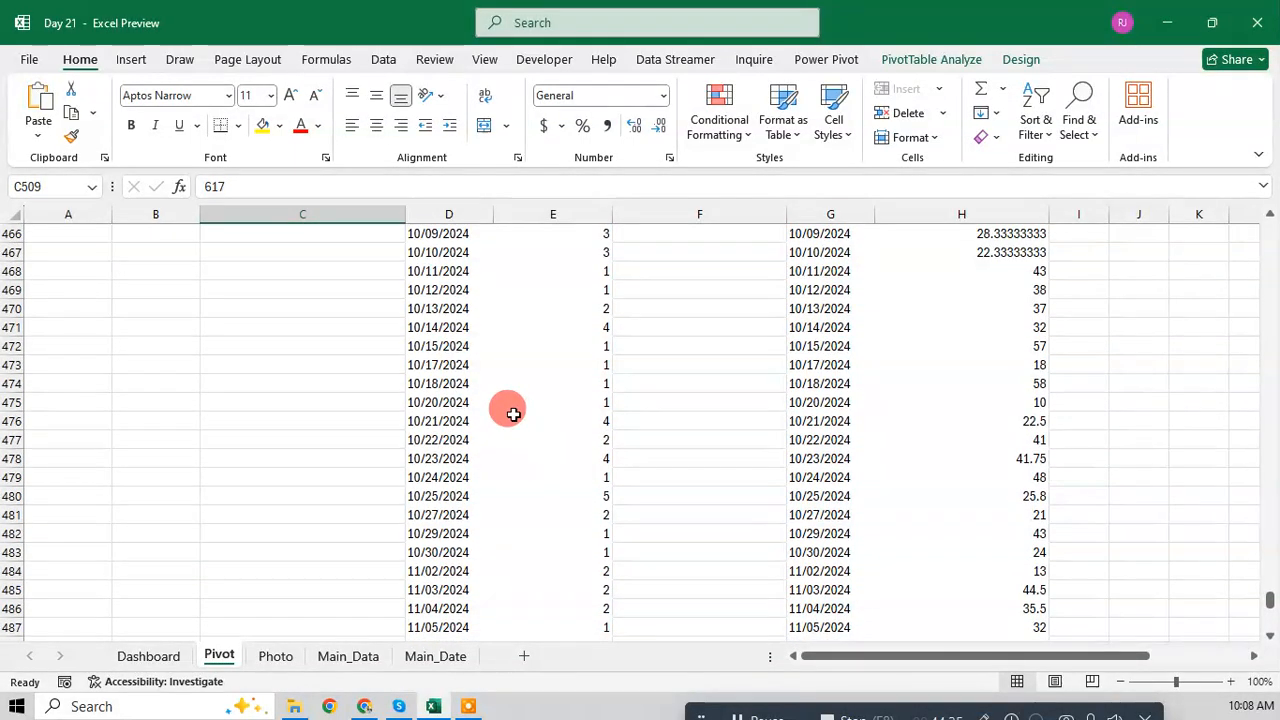
pyautogui.scroll(-11, 513, 414)
pyautogui.hotkey('ctrl', 'a')
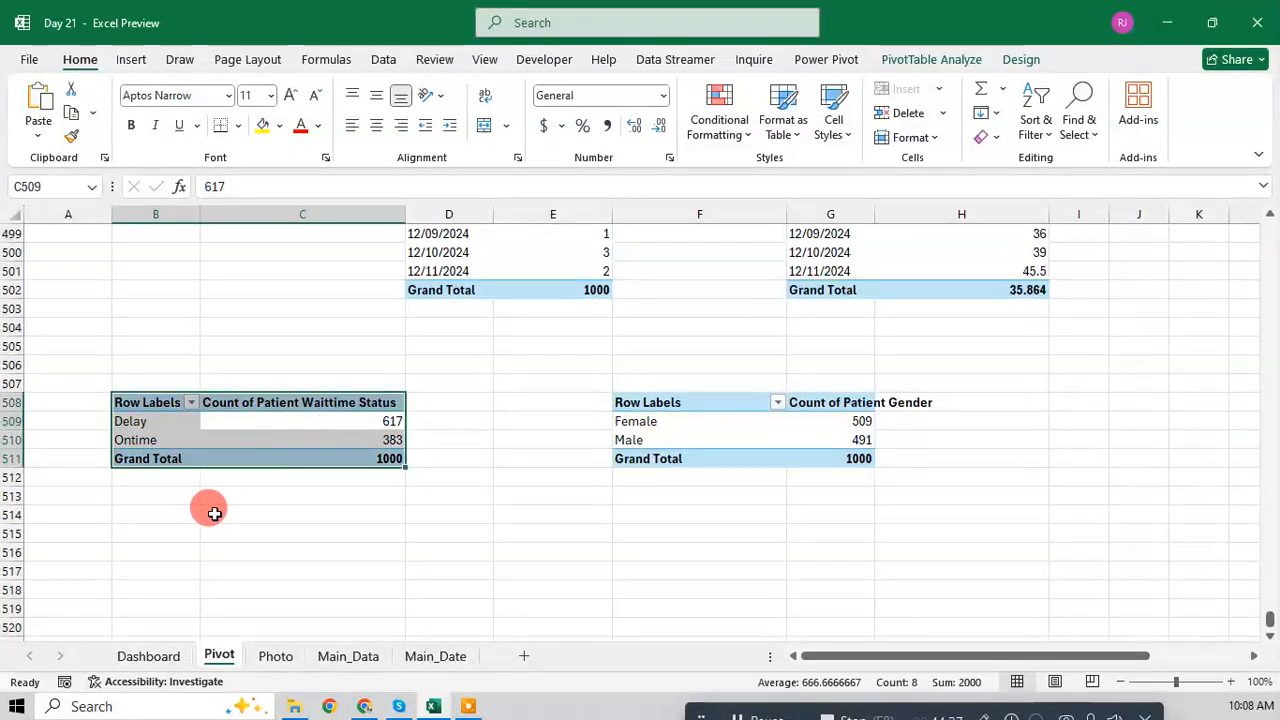
pyautogui.hotkey('ctrl', 'c')
pyautogui.click(157, 532)
pyautogui.hotkey('ctrl', 'v')
pyautogui.click(212, 568)
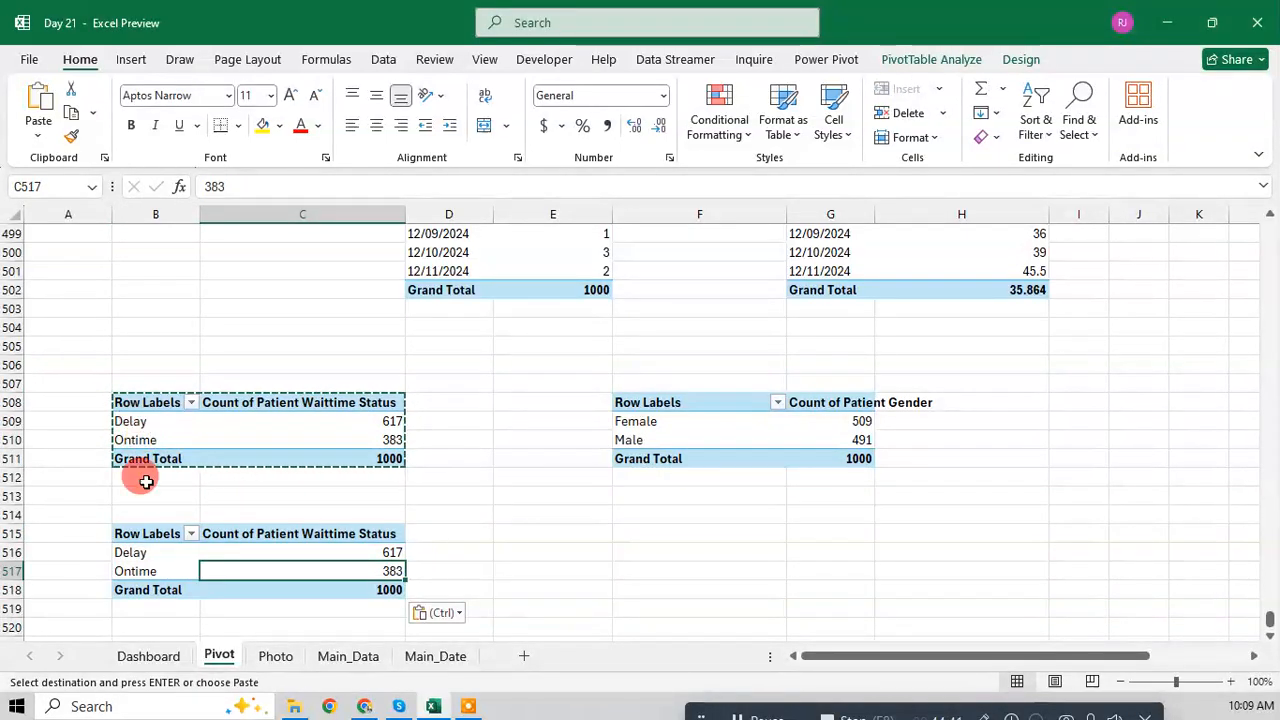
pyautogui.press('Escape')
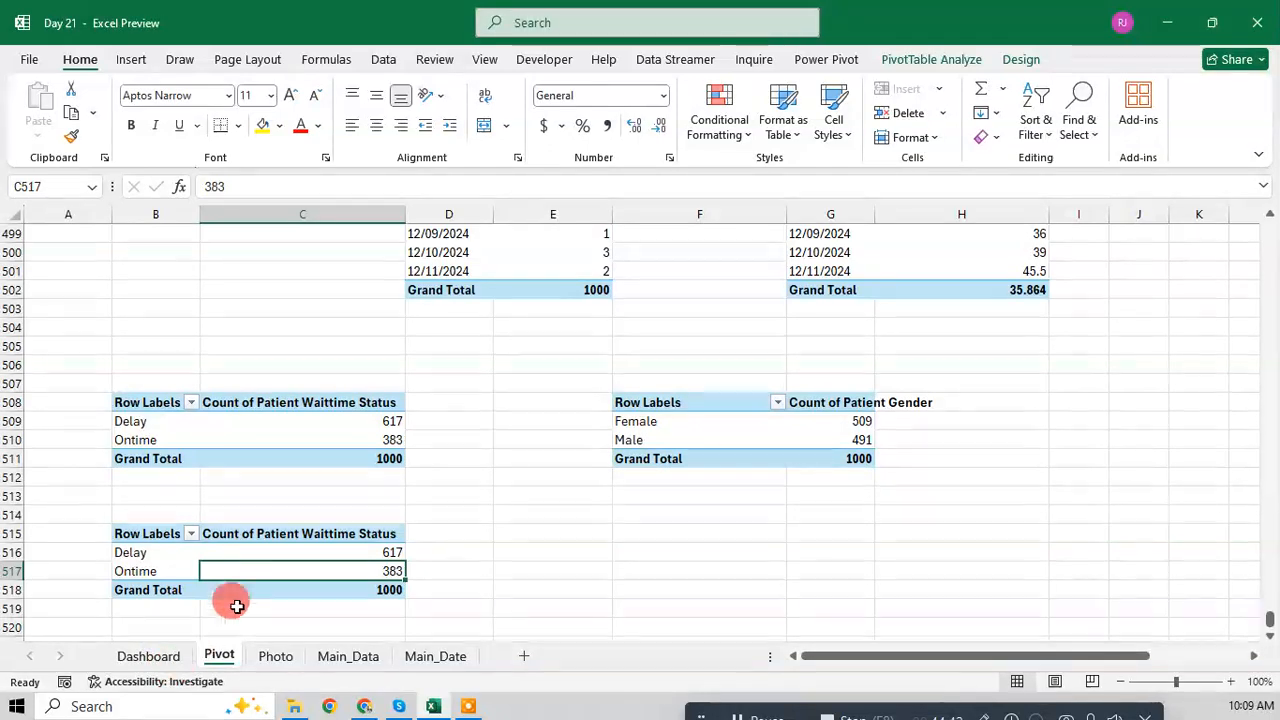
pyautogui.click(155, 655)
pyautogui.click(245, 655)
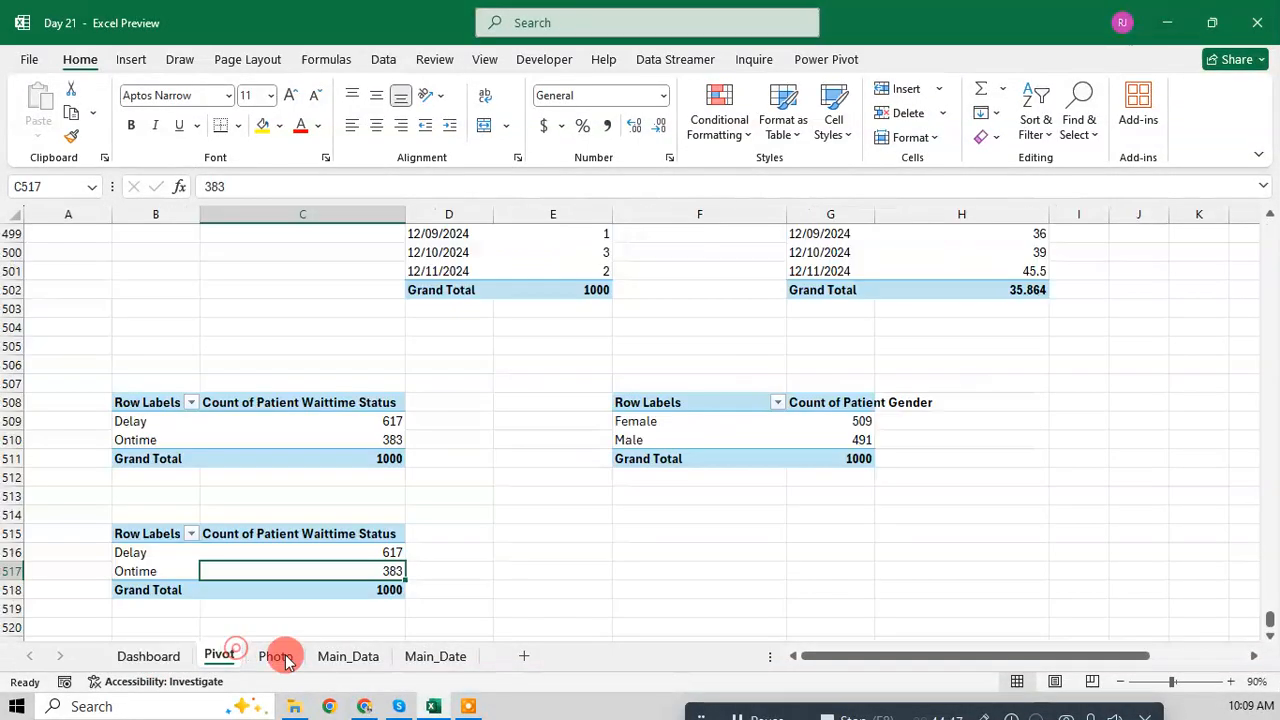
# Step: Check the Photo sheet's referral chart and remove the wait-time status row field from the duplicated pivot table at B515 on the Pivot sheet
pyautogui.click(262, 658)
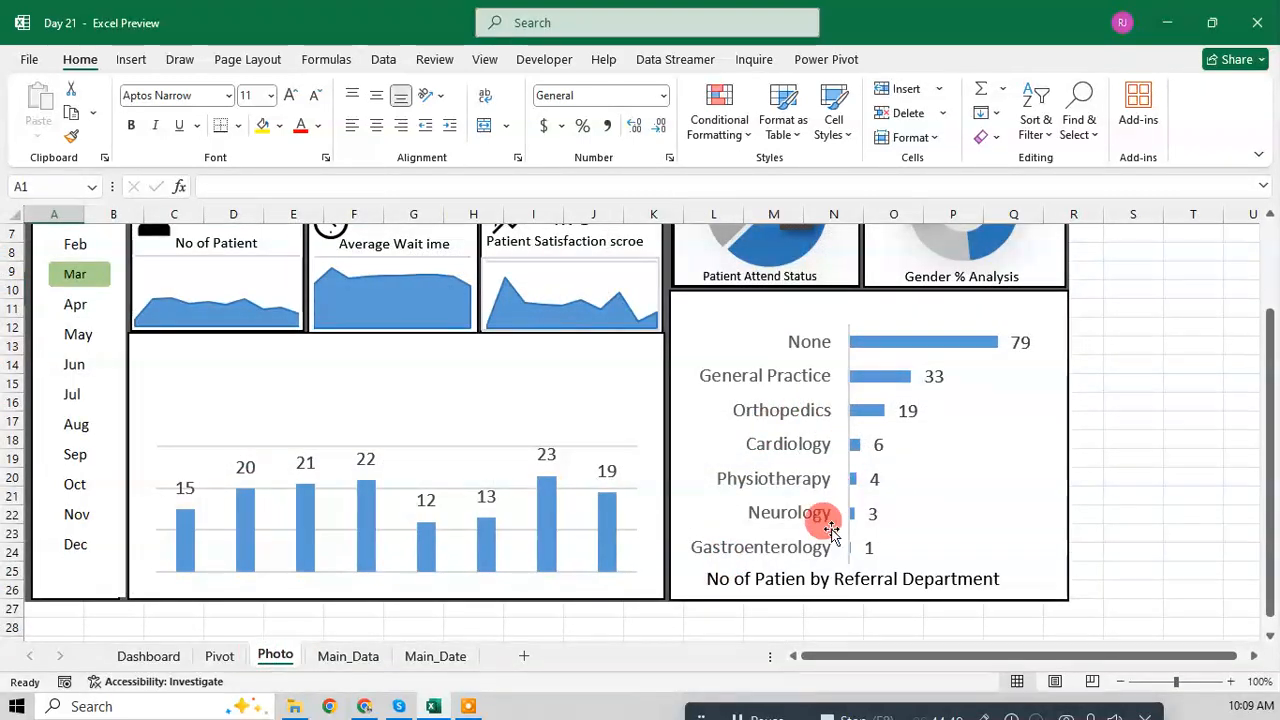
pyautogui.click(222, 657)
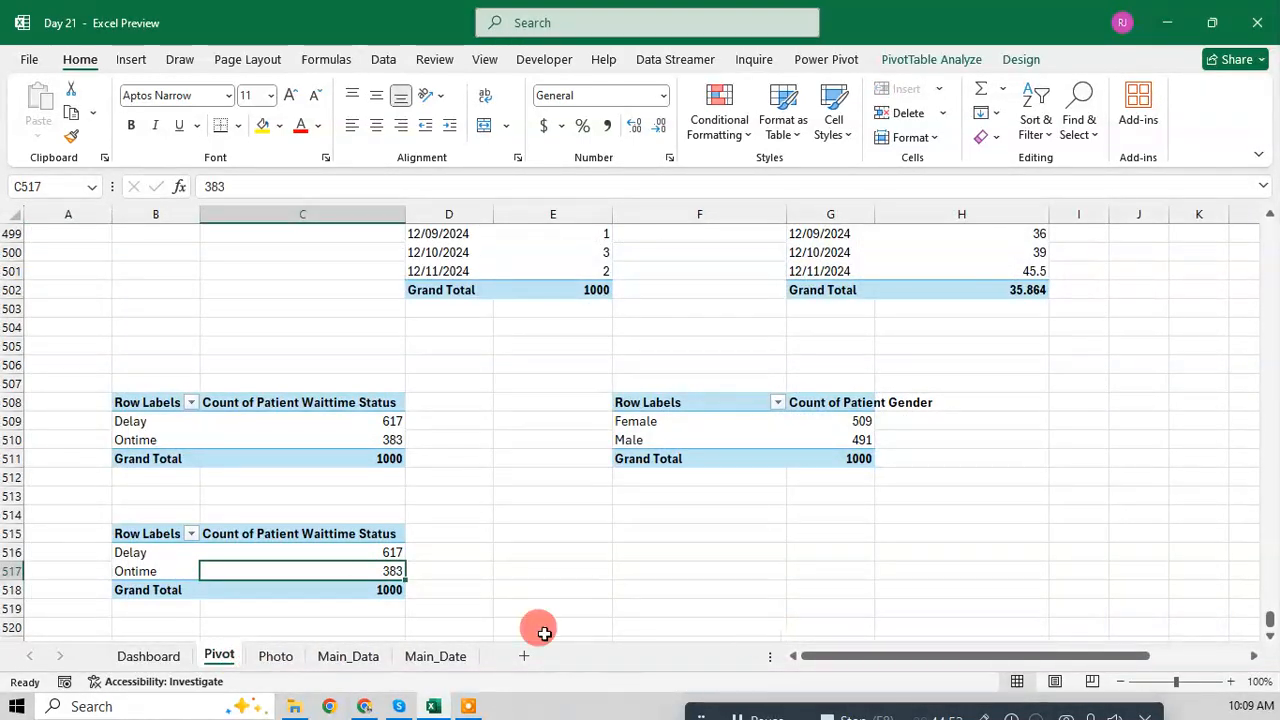
pyautogui.rightClick(388, 575)
pyautogui.click(396, 551)
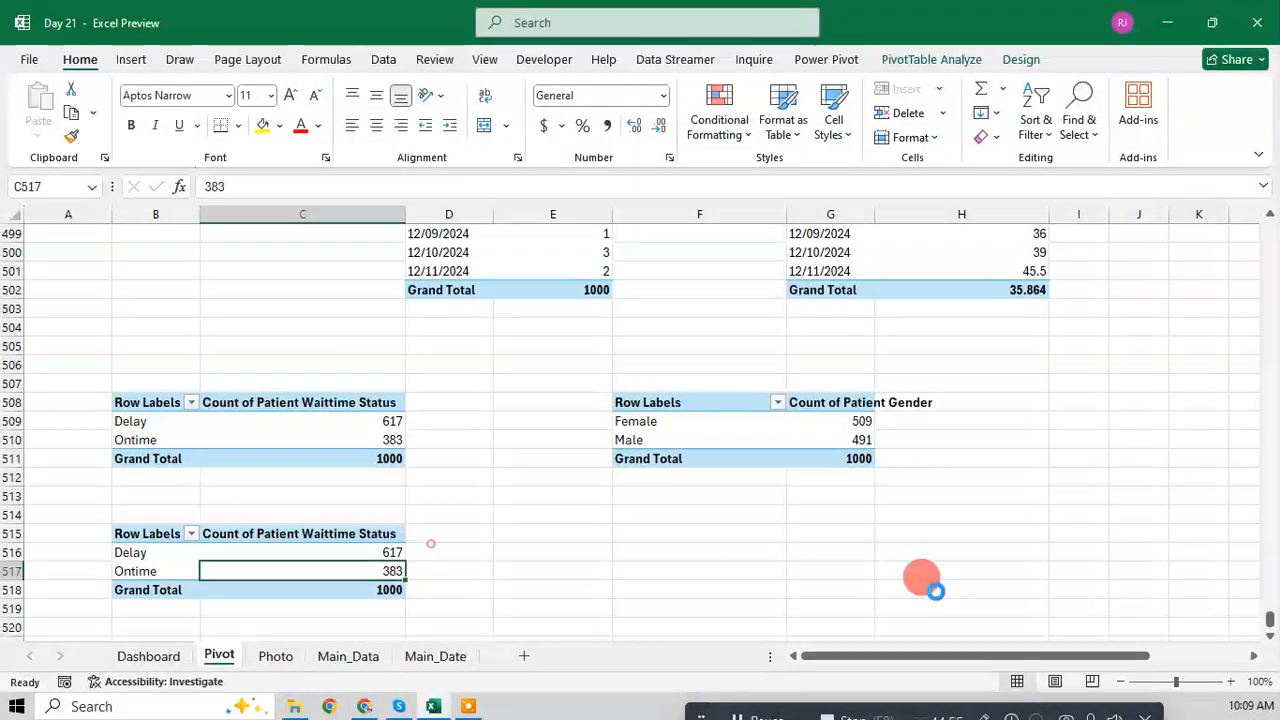
pyautogui.moveTo(1072, 597); pyautogui.dragTo(1150, 405)
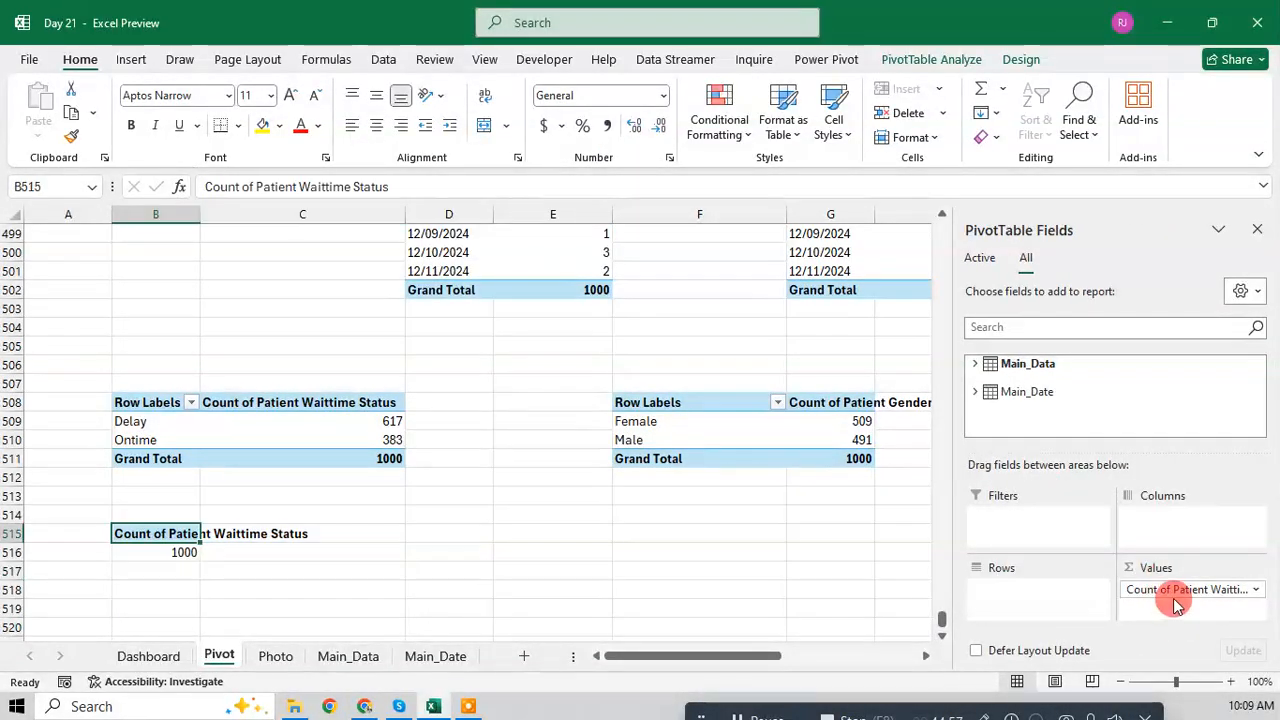
# Step: Add Department Referral from Main_Data to the pivot table's rows and replace the wait-time status count with Count of Department Referral
pyautogui.click(975, 363)
pyautogui.scroll(-5, 1020, 403)
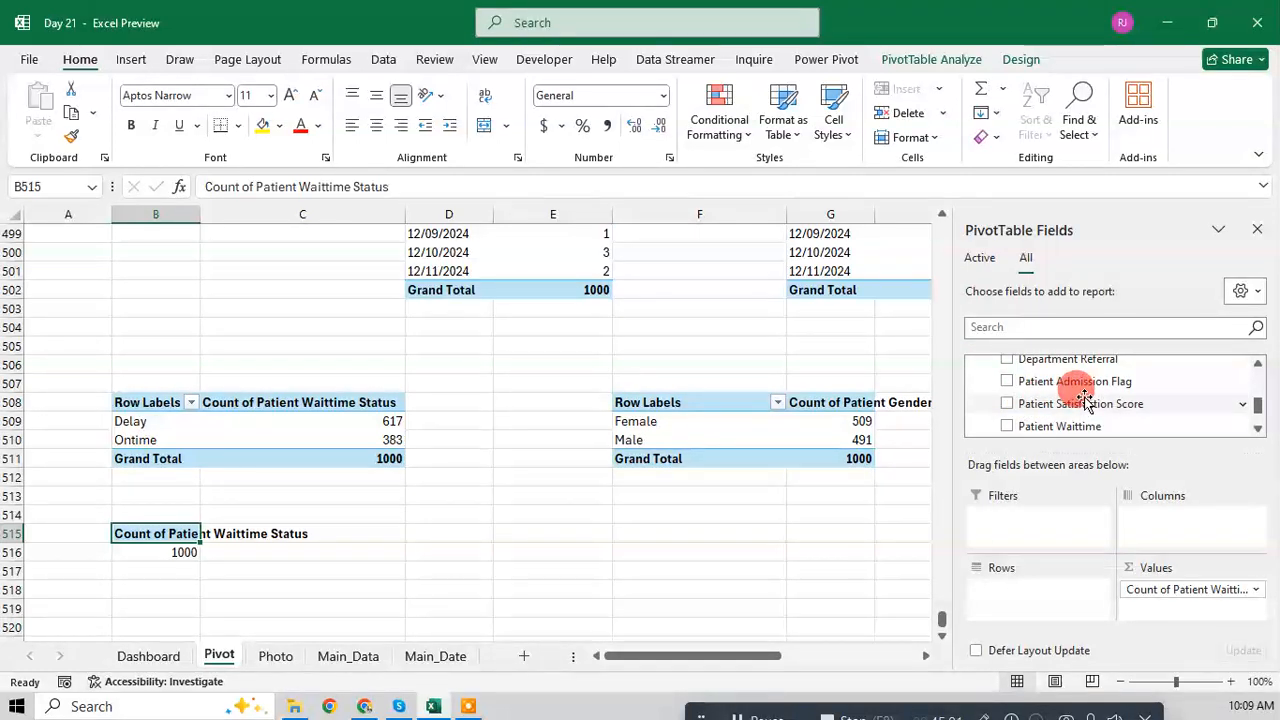
pyautogui.moveTo(1093, 405); pyautogui.dragTo(1049, 589)
pyautogui.moveTo(1137, 588); pyautogui.dragTo(1166, 592)
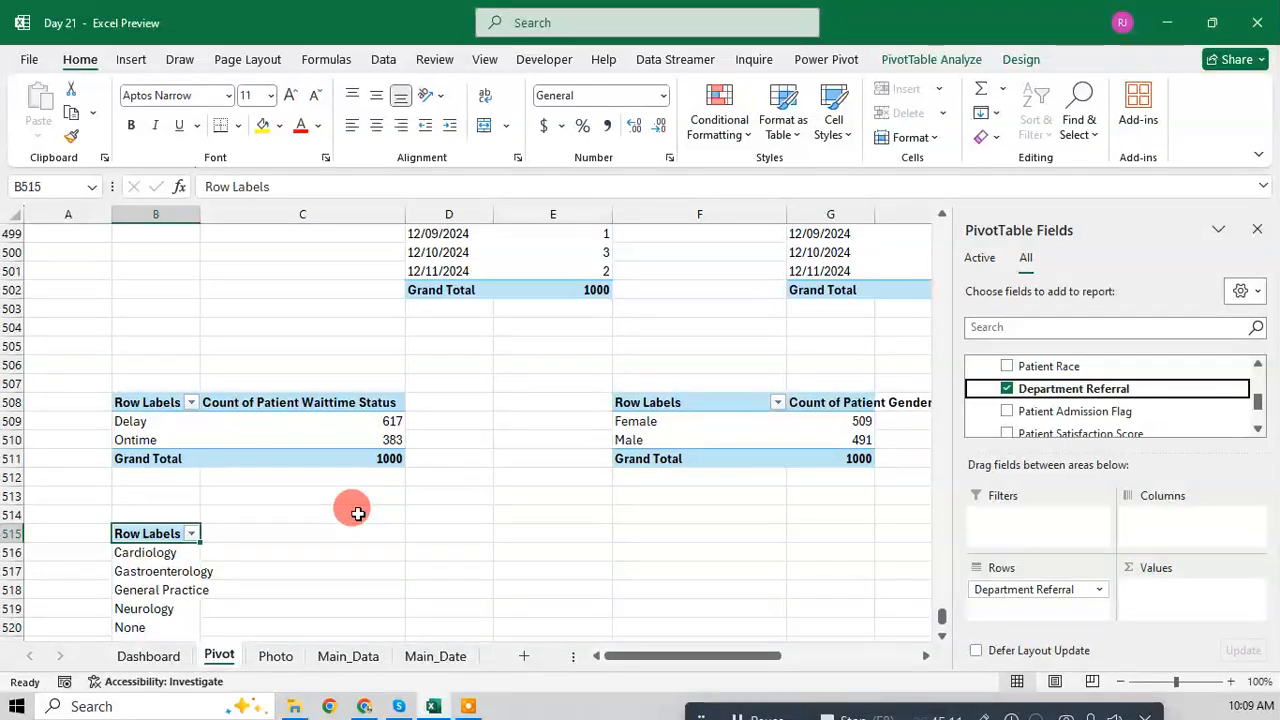
# Step: Insert a clustered bar PivotChart from the Department Referral pivot table and place it beside the table
pyautogui.scroll(-2, 300, 517)
pyautogui.moveTo(150, 444); pyautogui.dragTo(375, 584)
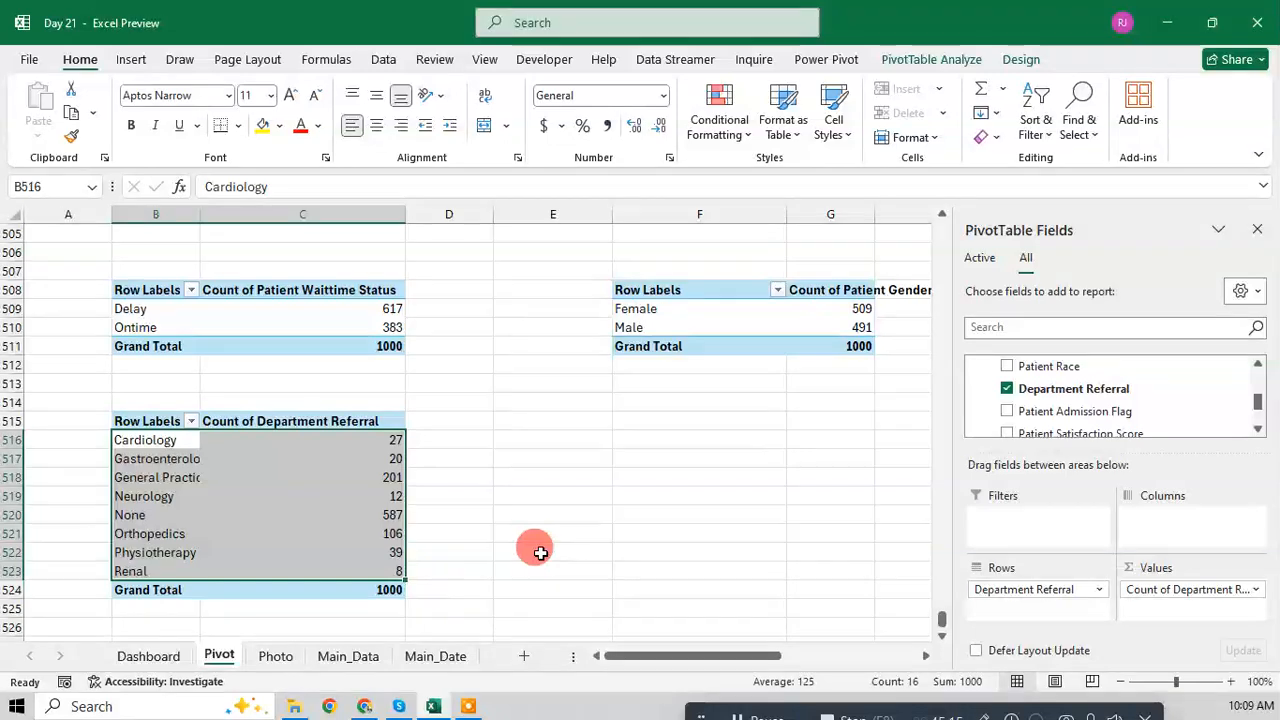
pyautogui.click(214, 494)
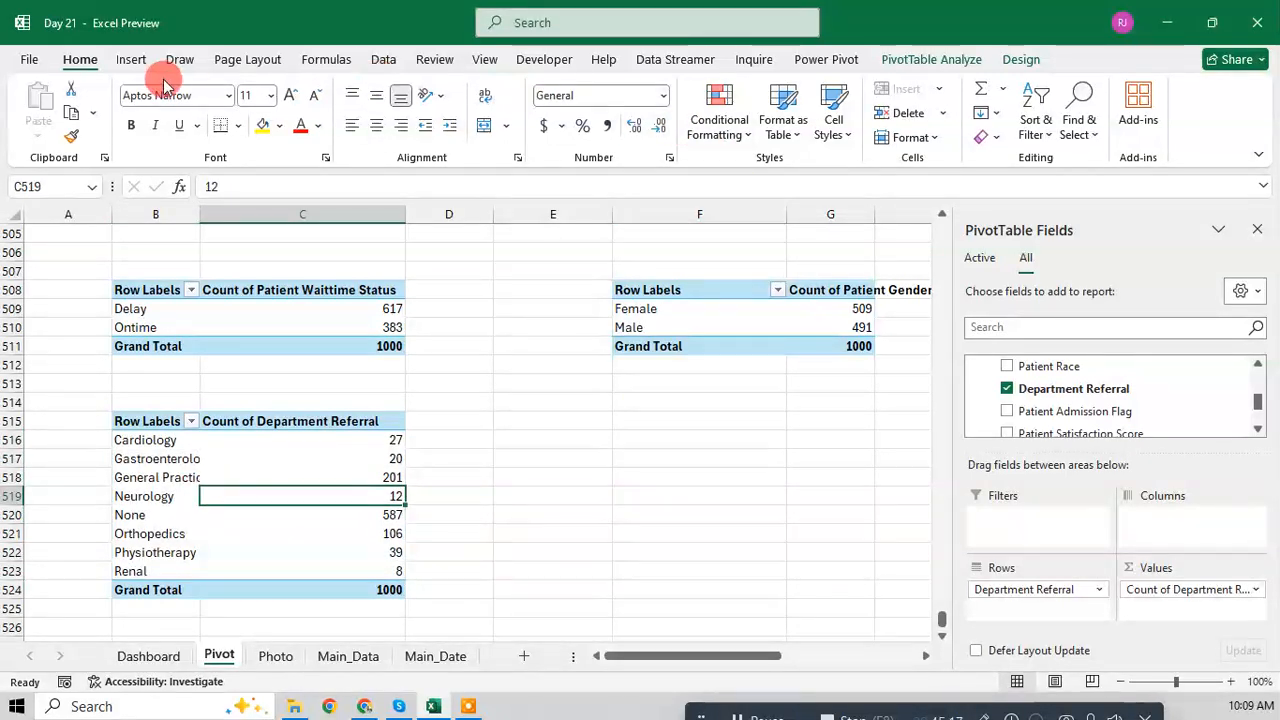
pyautogui.click(129, 62)
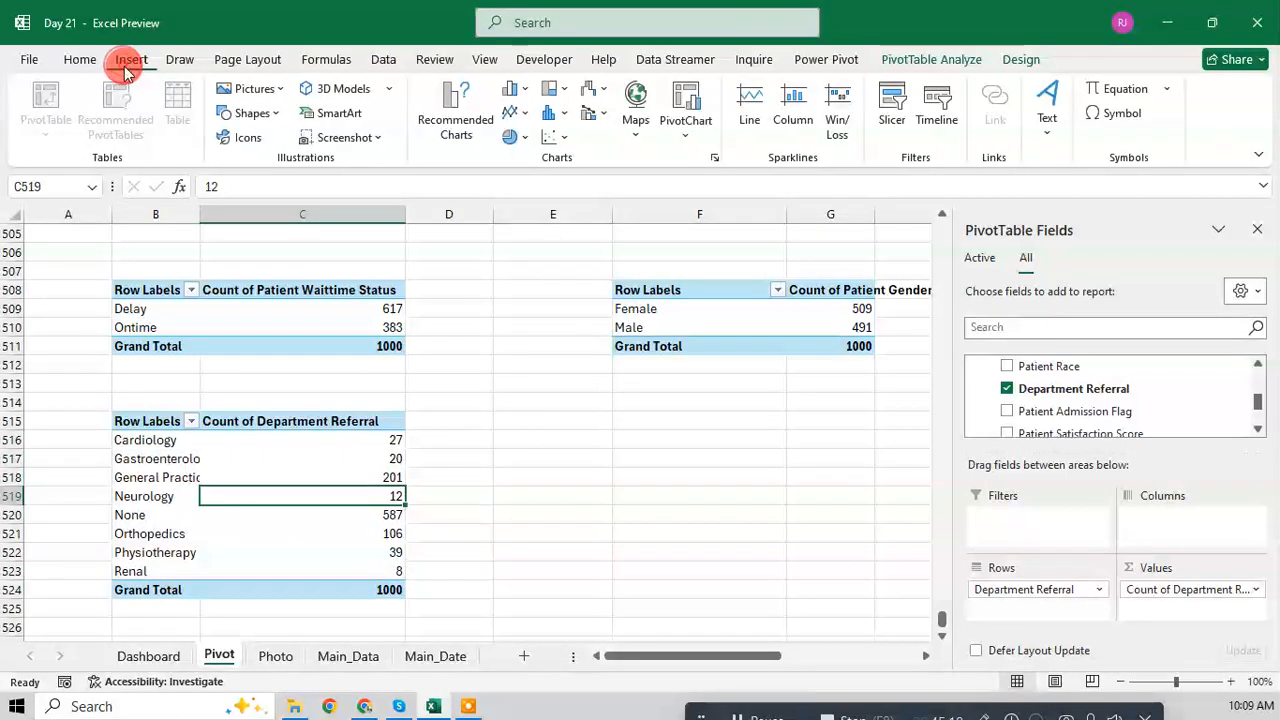
pyautogui.click(697, 136)
pyautogui.click(712, 163)
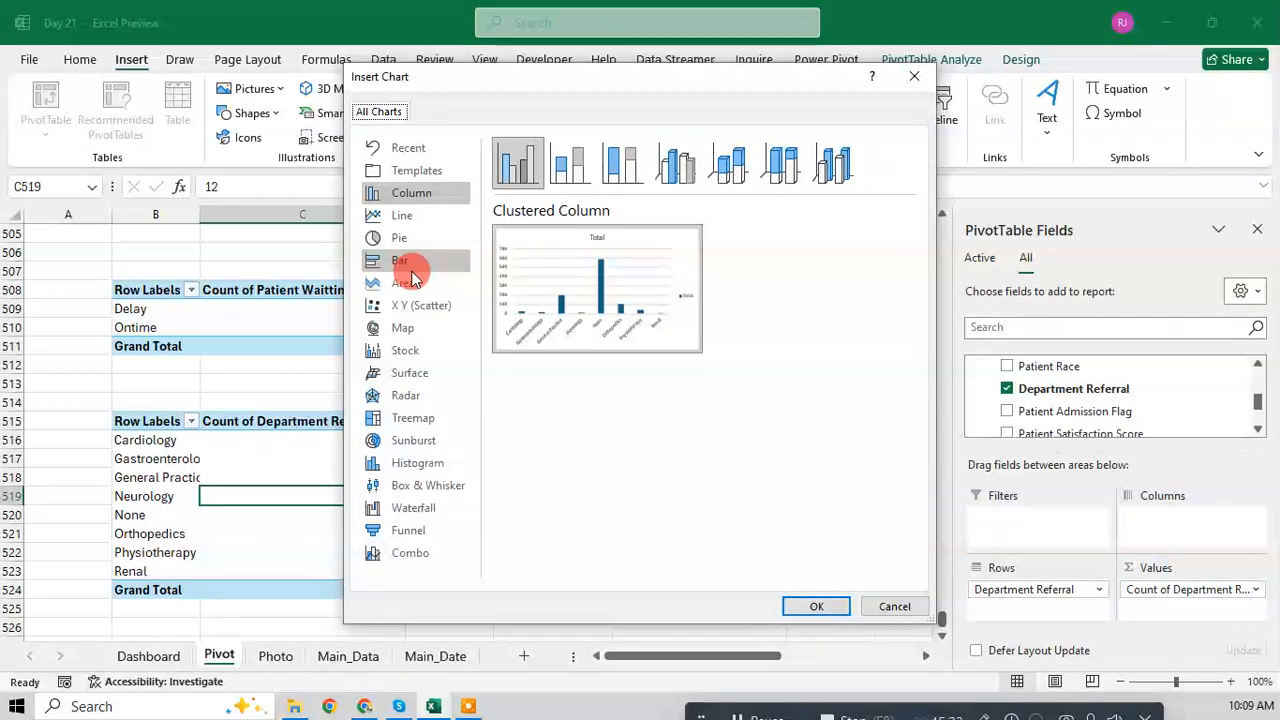
pyautogui.click(405, 259)
pyautogui.click(818, 606)
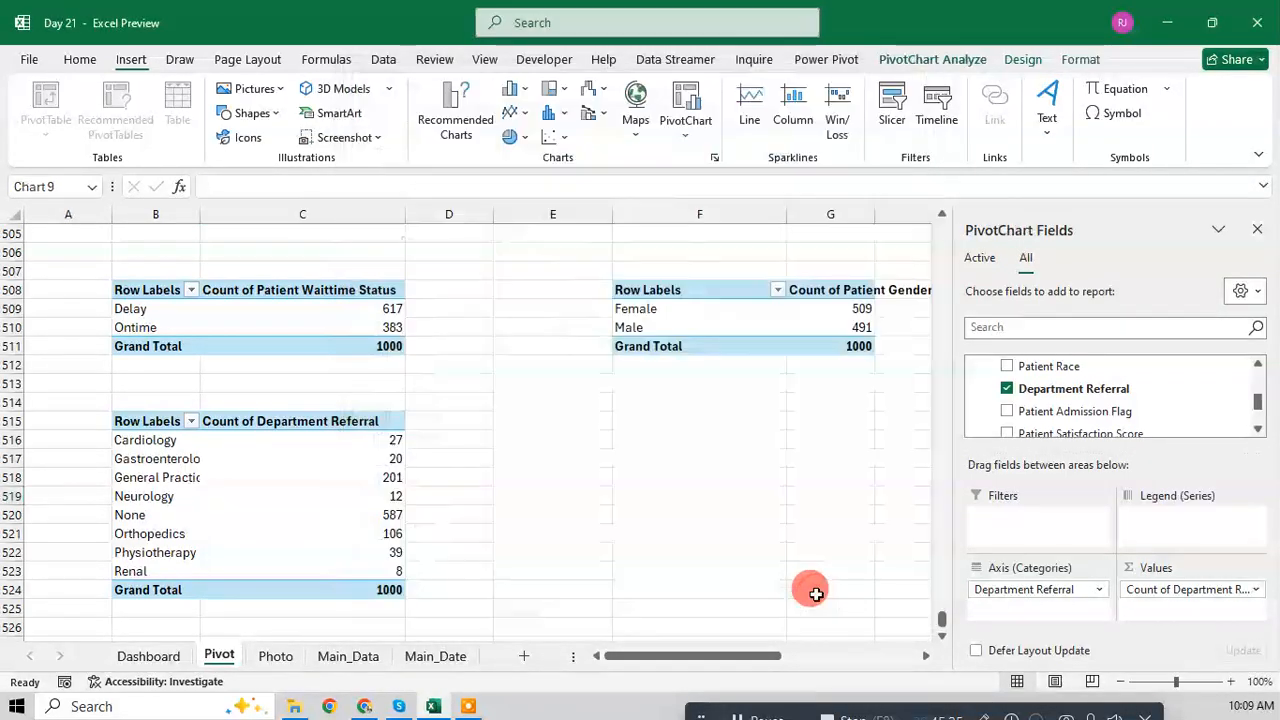
pyautogui.moveTo(500, 308); pyautogui.dragTo(736, 371)
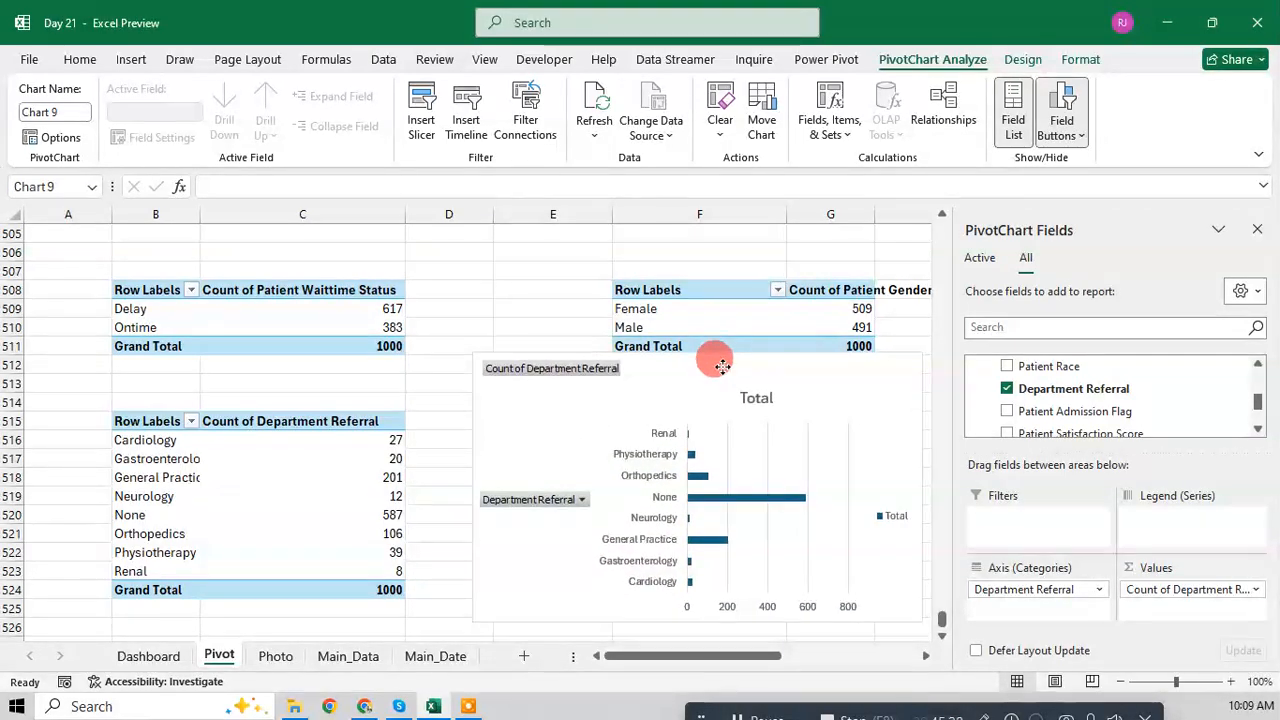
# Step: Compare with the Photo sheet's referral chart and sort the Department Referral pivot table's counts from smallest to largest
pyautogui.click(284, 656)
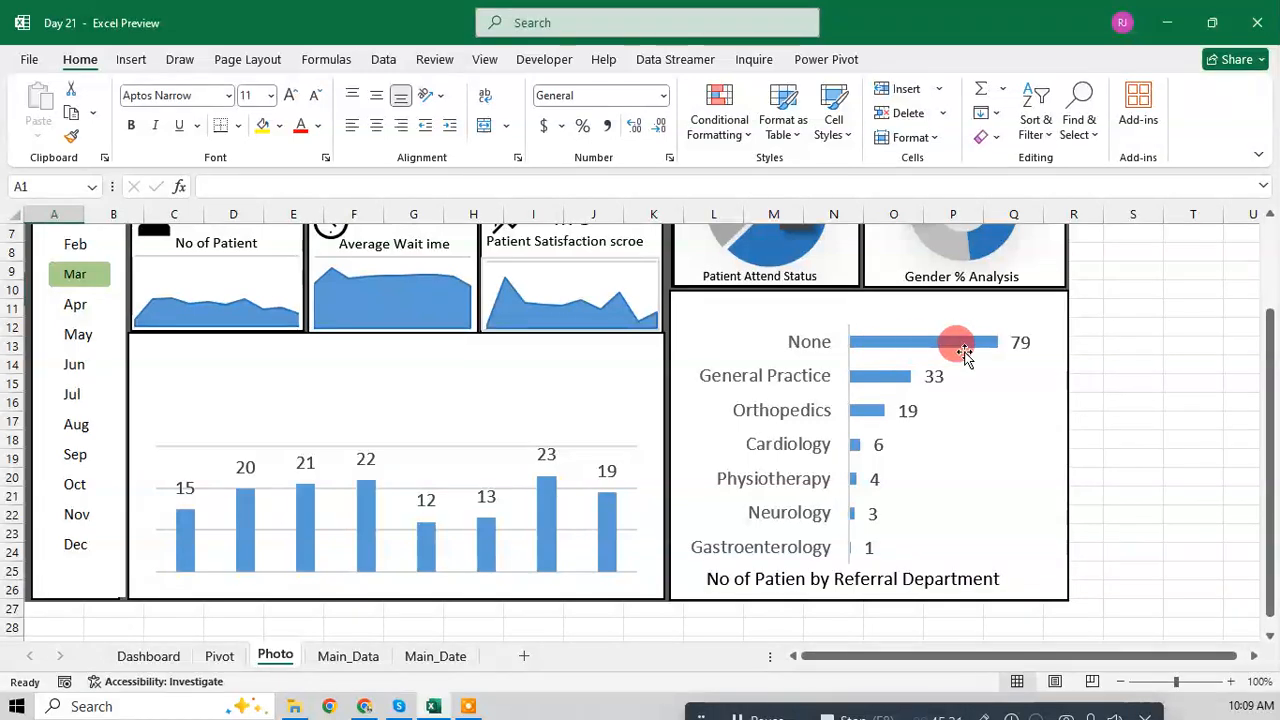
pyautogui.click(220, 664)
pyautogui.click(340, 438)
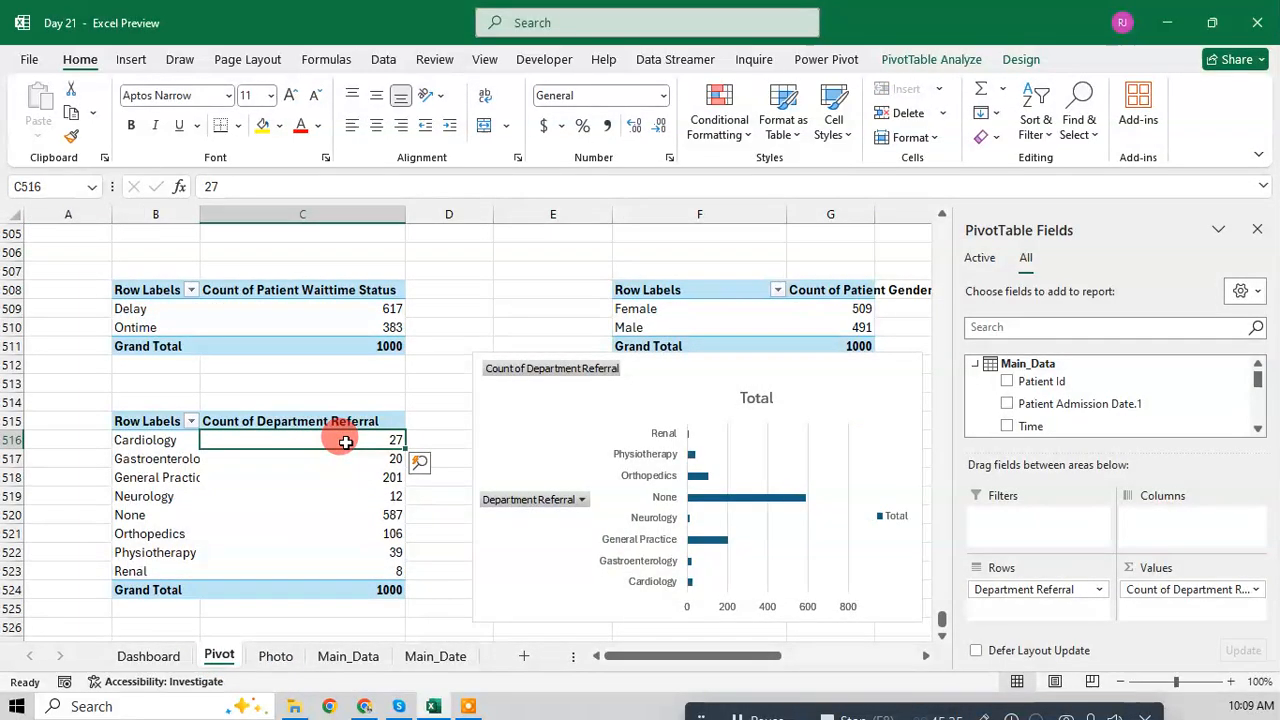
pyautogui.rightClick(345, 442)
pyautogui.click(1090, 161)
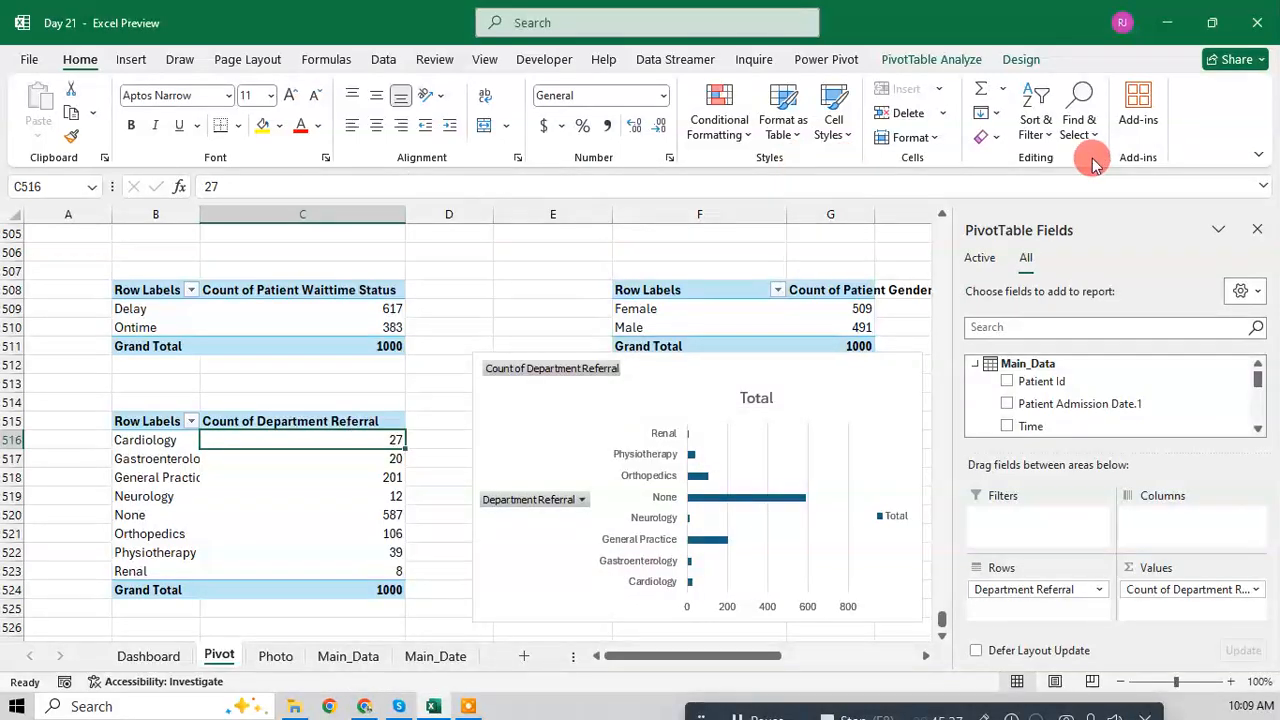
pyautogui.click(1085, 133)
pyautogui.click(1038, 128)
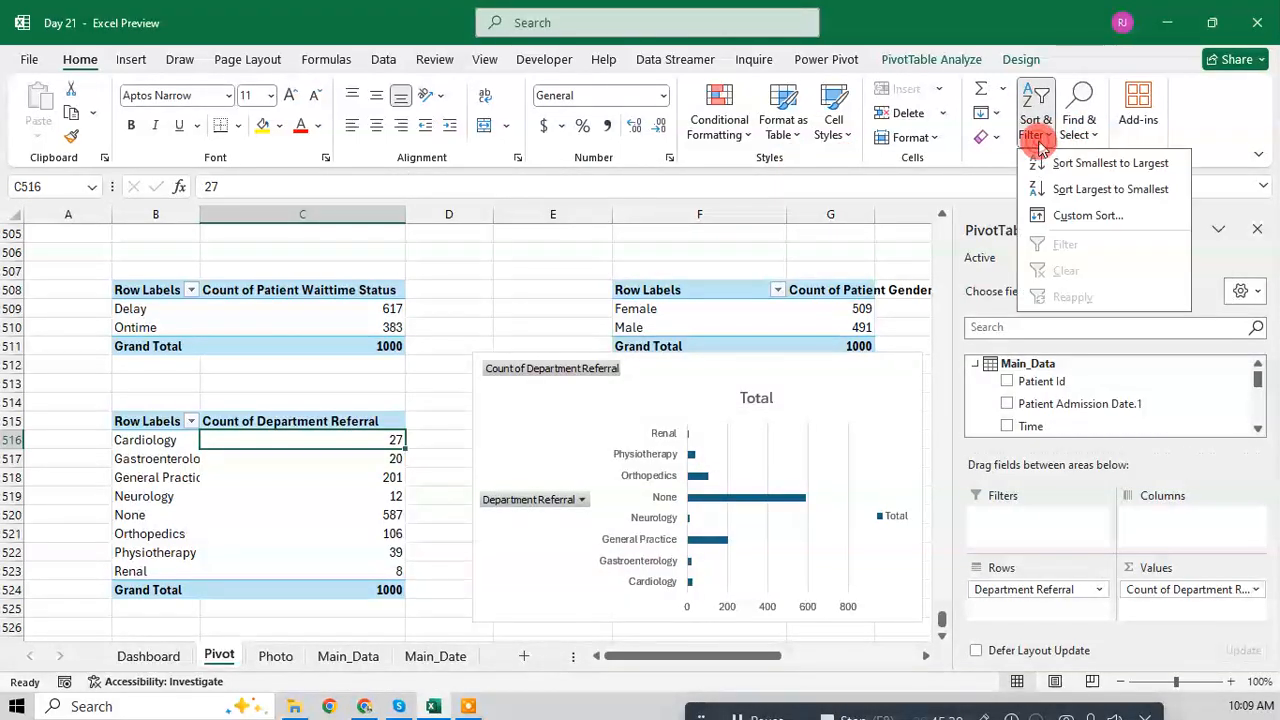
pyautogui.click(1068, 165)
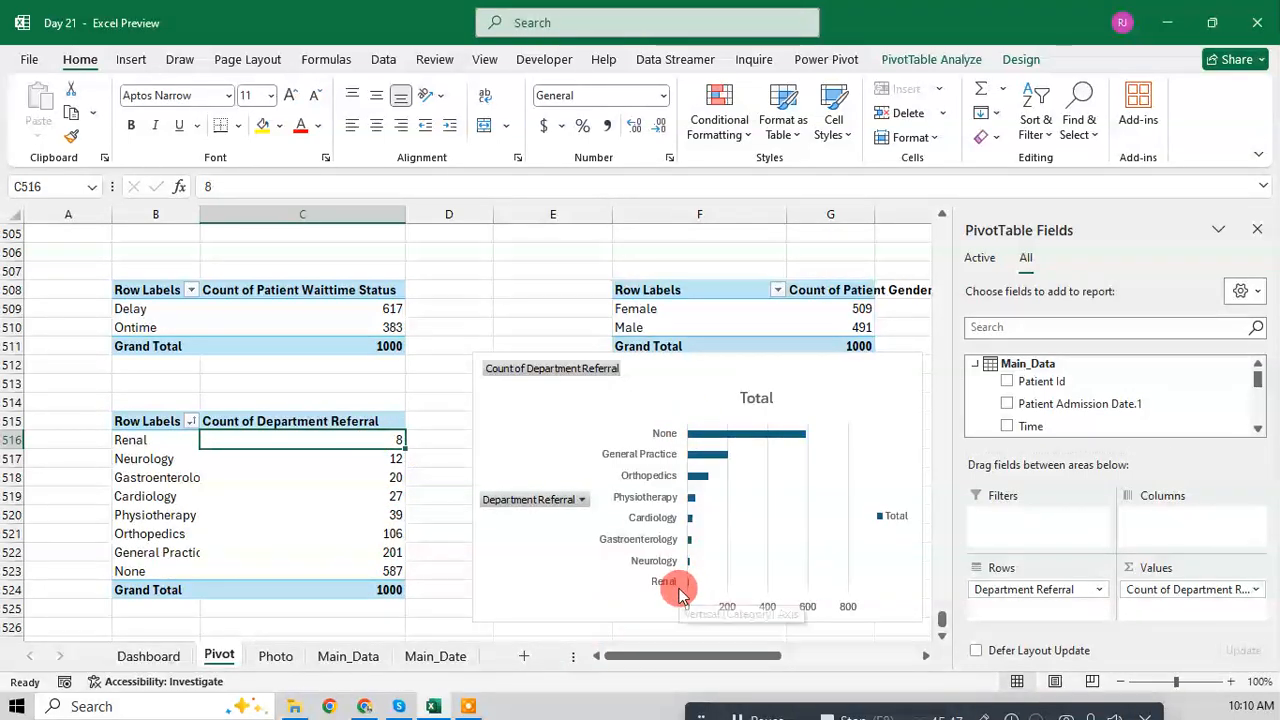
# Step: Try sorting the referral counts from largest to smallest, and restore the smallest-to-largest order
pyautogui.click(1048, 135)
pyautogui.click(1063, 199)
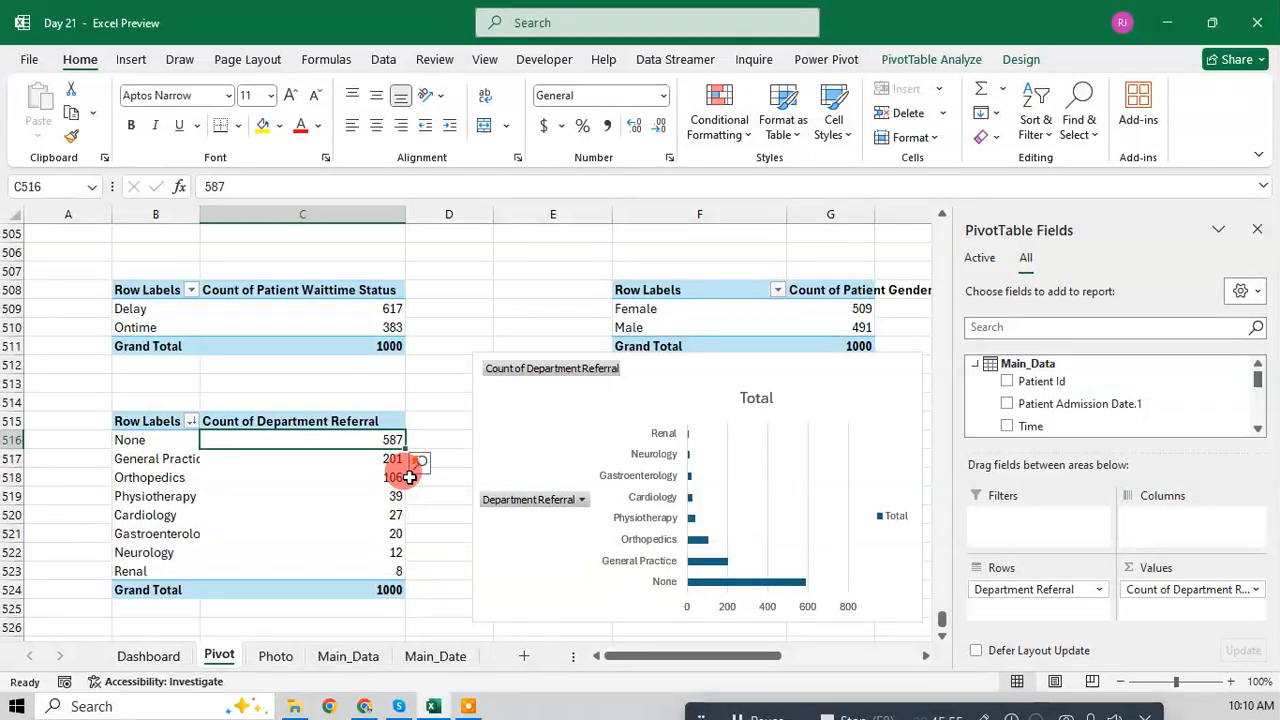
pyautogui.click(1043, 140)
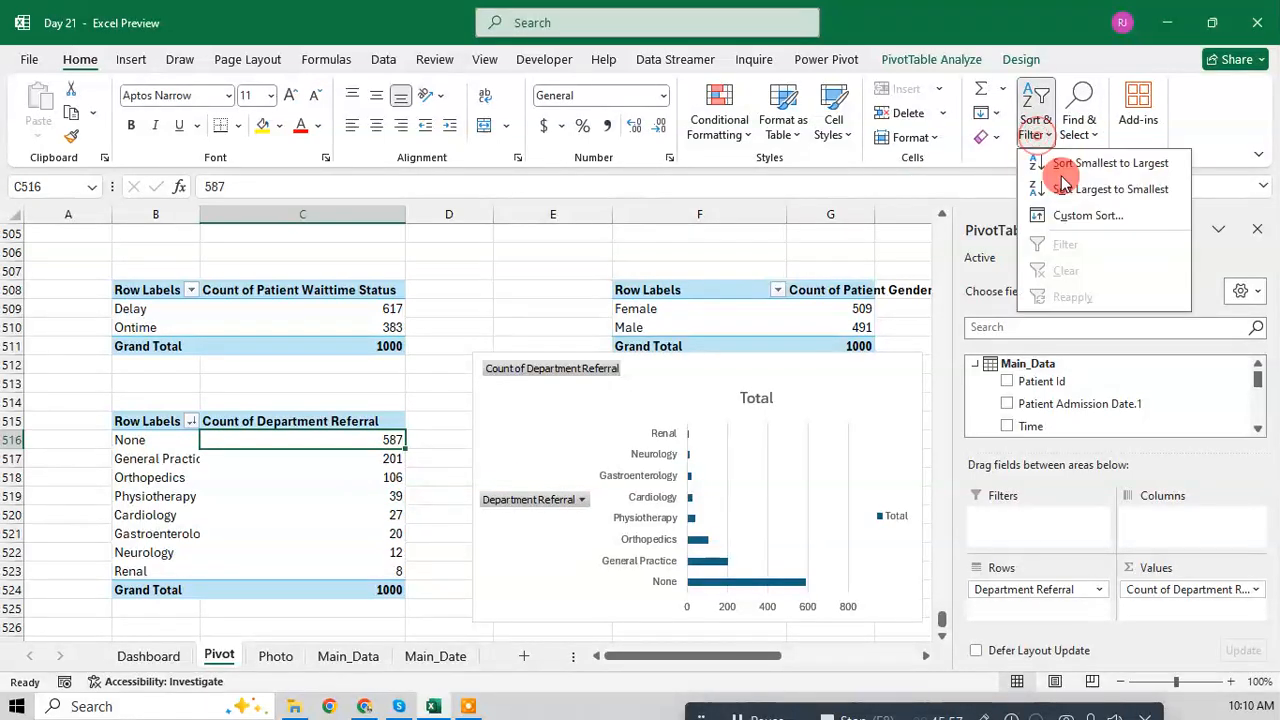
pyautogui.click(1090, 168)
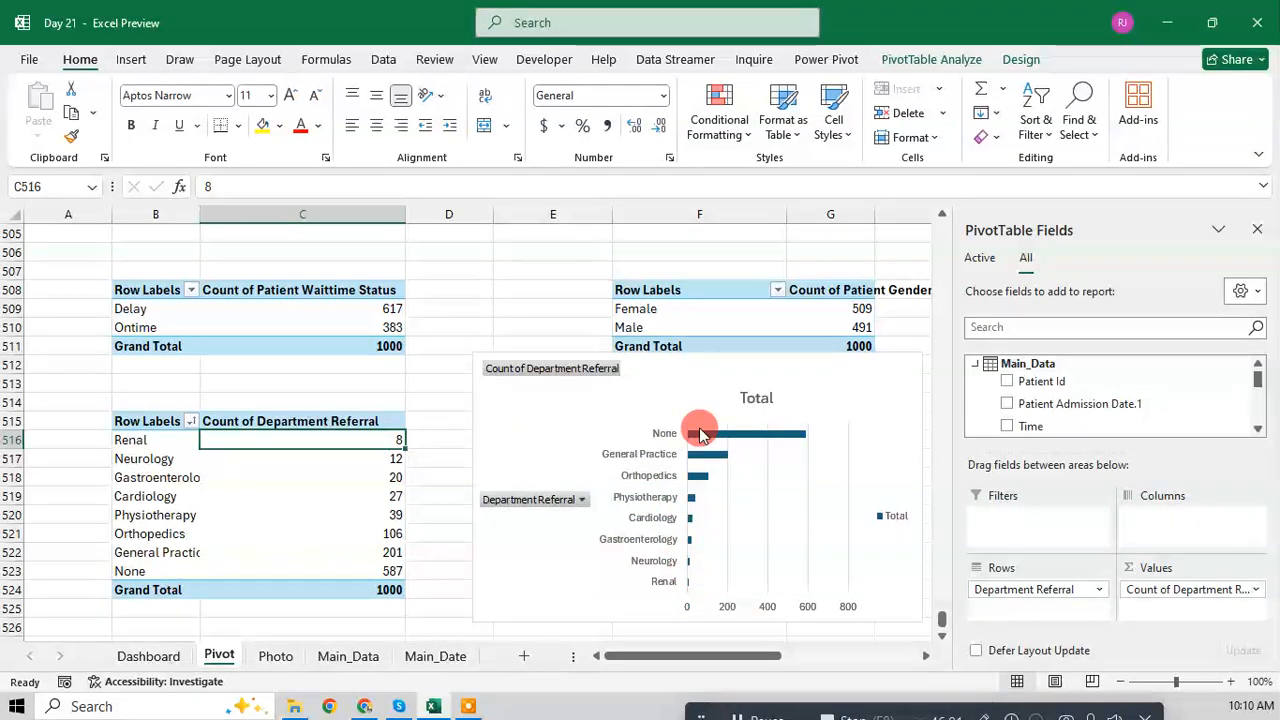
# Step: Remove the legend, title, all field buttons and vertical gridlines from the department referral bar chart
pyautogui.click(886, 515)
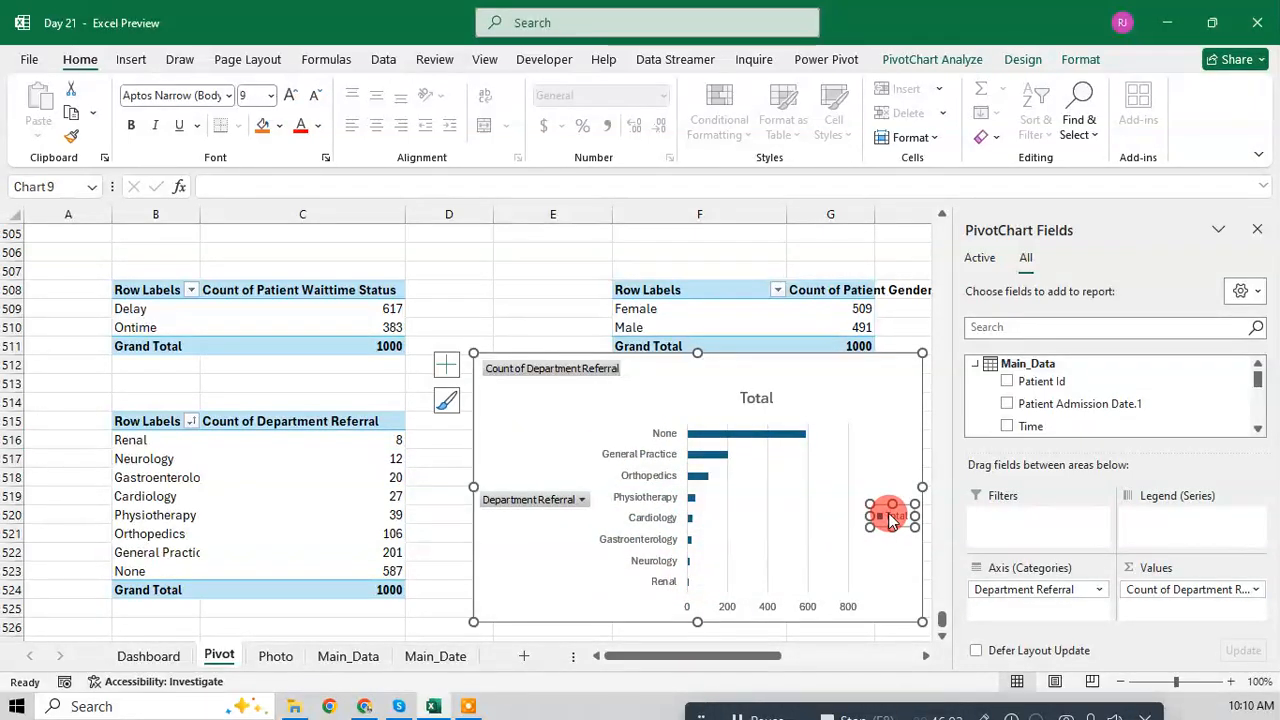
pyautogui.press('Delete')
pyautogui.click(767, 397)
pyautogui.press('Delete')
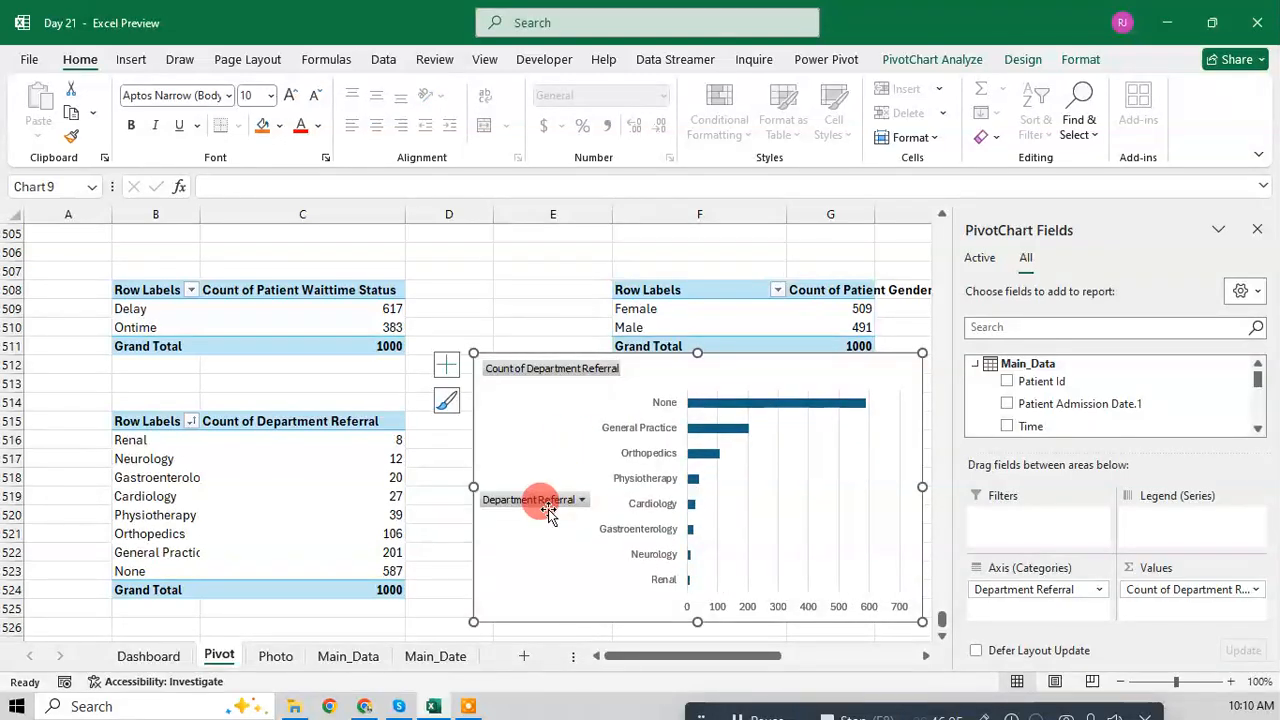
pyautogui.click(547, 511)
pyautogui.rightClick(530, 499)
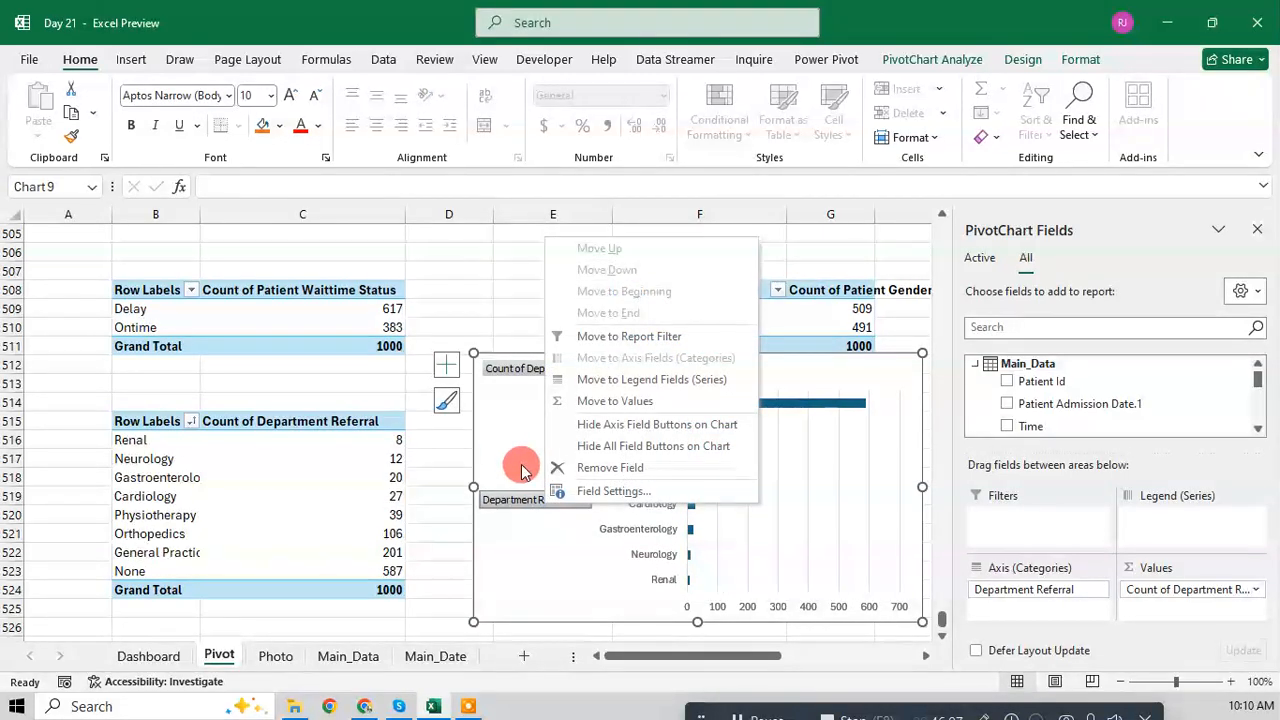
pyautogui.click(580, 440)
pyautogui.click(741, 497)
pyautogui.click(756, 491)
pyautogui.press('Delete')
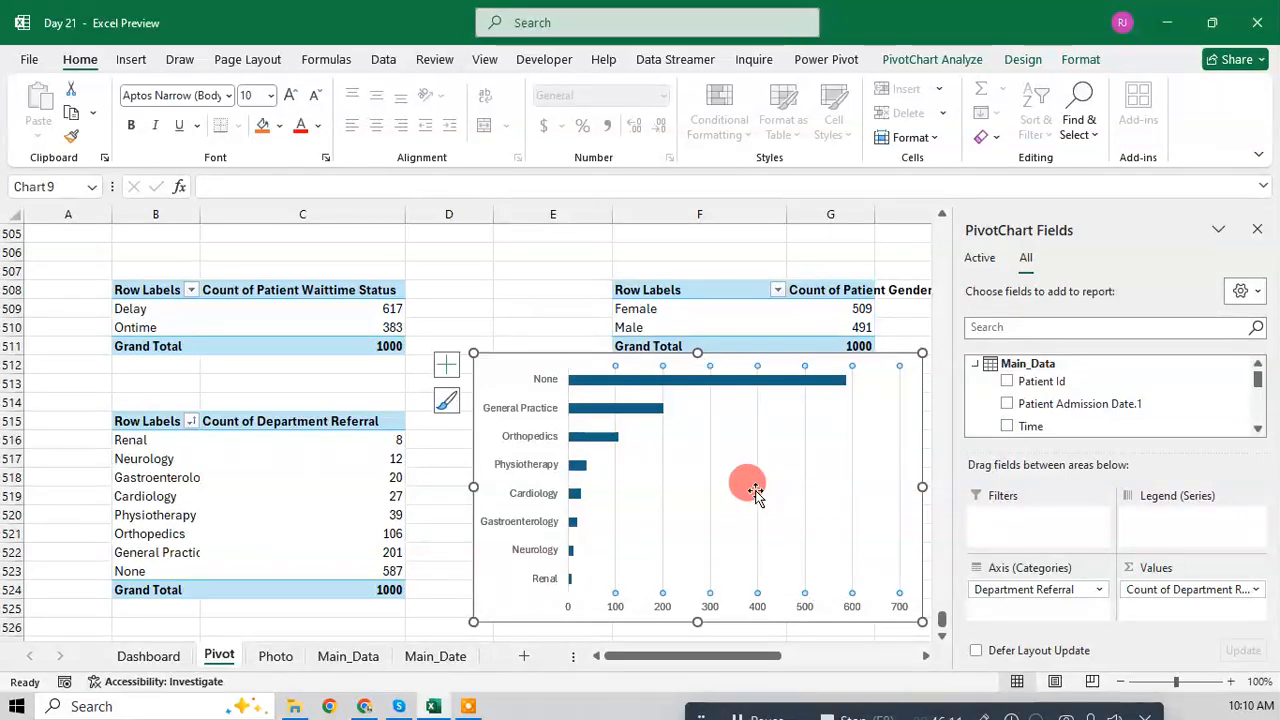
# Step: Cut the referral bar chart, paste it on the Dashboard sheet and position it on the empty panel below the two pie charts
pyautogui.hotkey('ctrl', 'x')
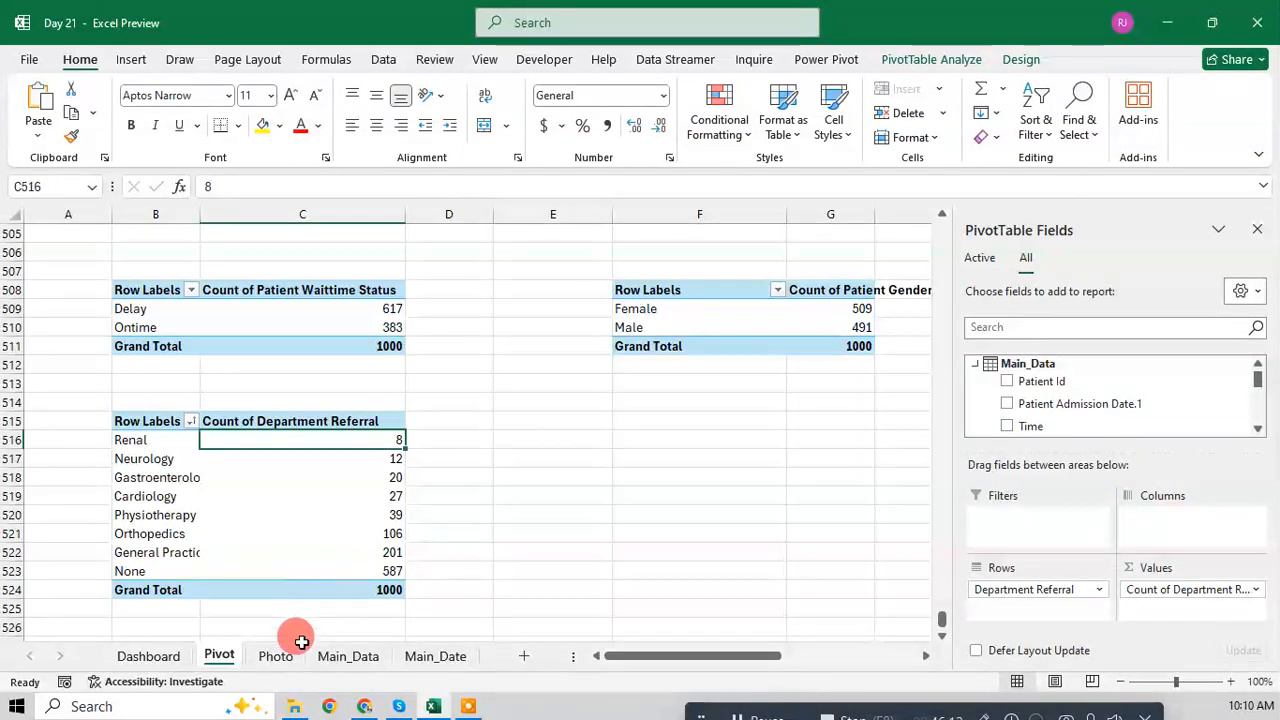
pyautogui.click(180, 656)
pyautogui.hotkey('ctrl', 'v')
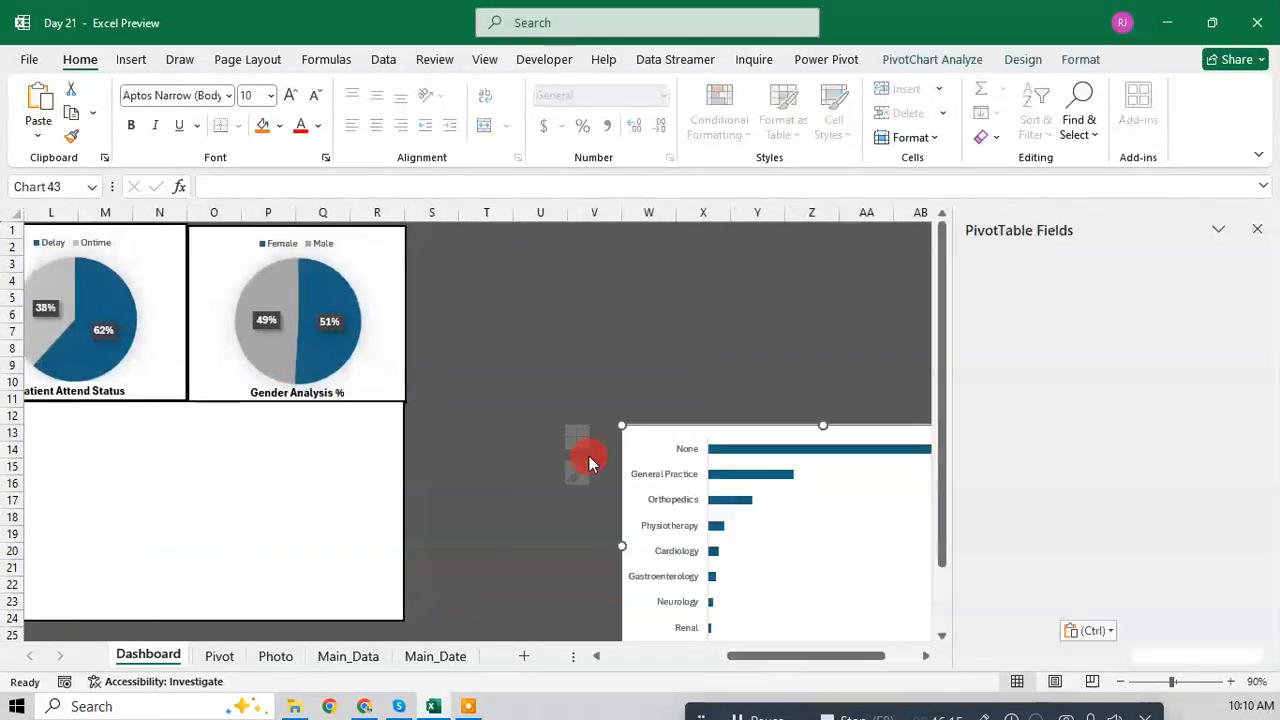
pyautogui.moveTo(737, 440); pyautogui.dragTo(140, 420)
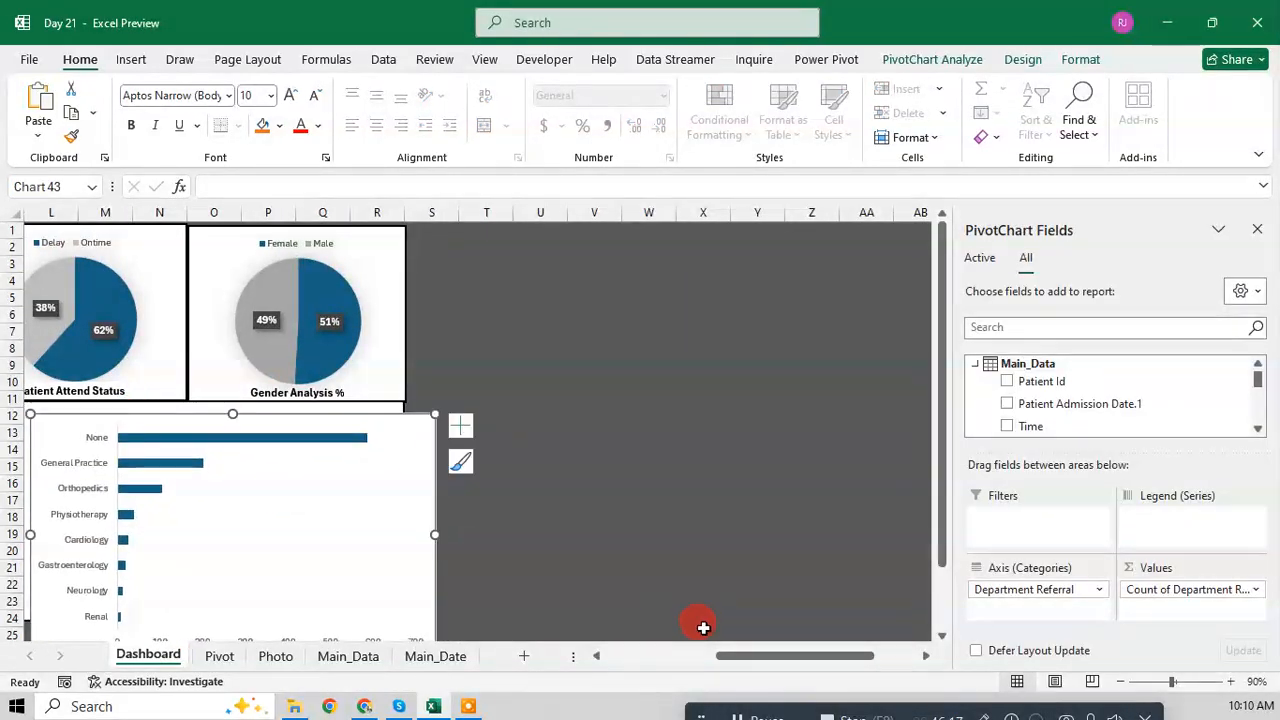
pyautogui.moveTo(720, 657); pyautogui.dragTo(638, 651)
pyautogui.moveTo(588, 416); pyautogui.dragTo(517, 423)
# Step: Resize the referral bar chart so it fits inside the borders of the panel below the pie charts
pyautogui.scroll(-1, 591, 523)
pyautogui.moveTo(648, 598); pyautogui.dragTo(658, 566)
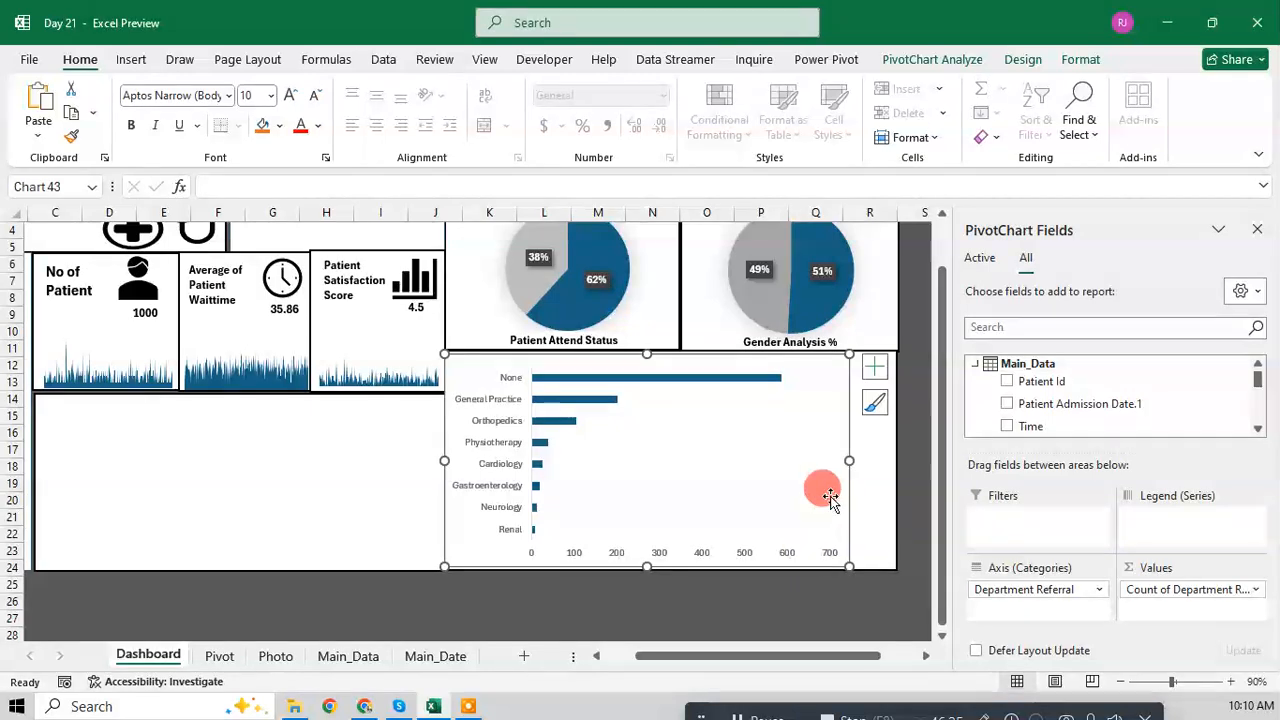
pyautogui.moveTo(849, 460); pyautogui.dragTo(890, 460)
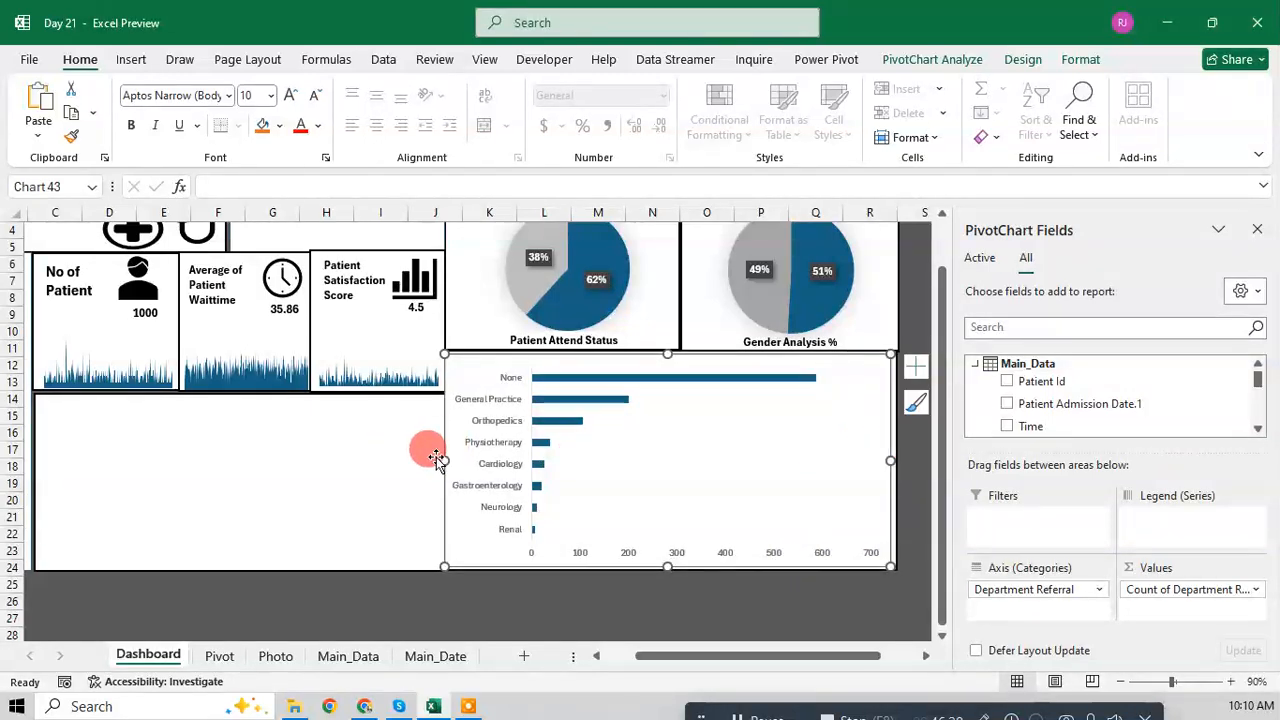
pyautogui.moveTo(443, 458); pyautogui.dragTo(446, 459)
pyautogui.click(445, 513)
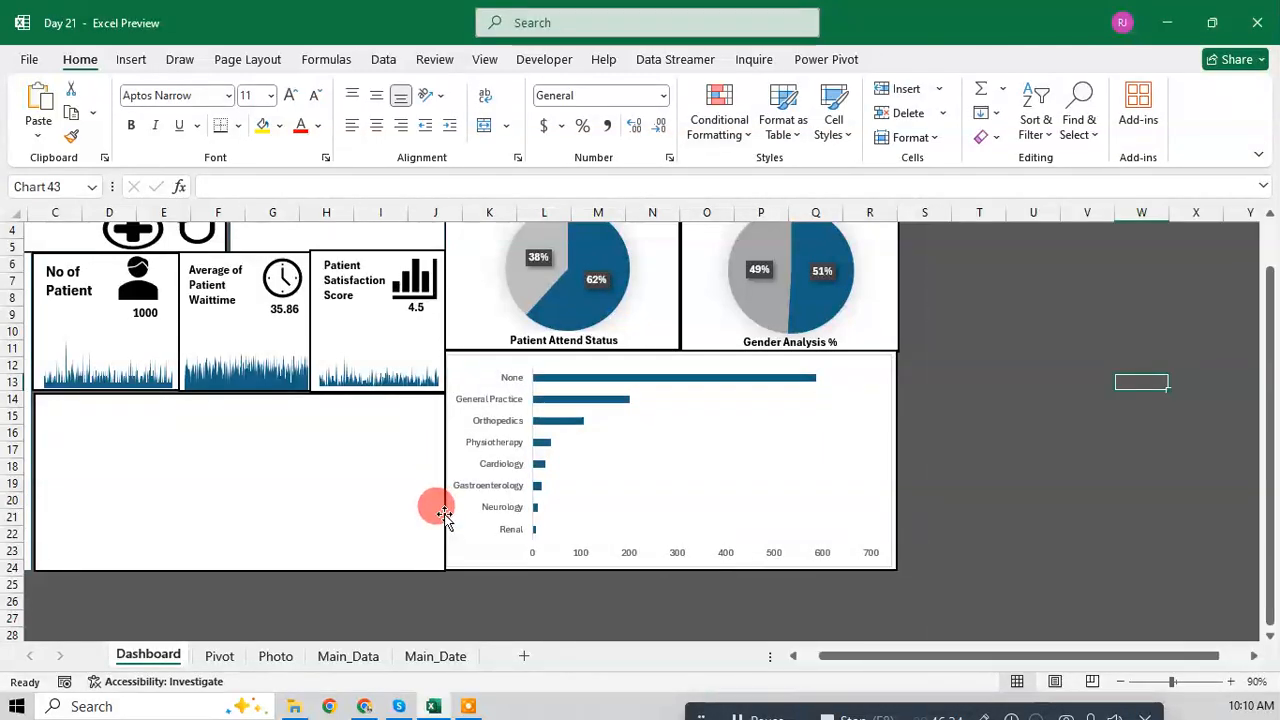
# Step: Format the referral bar chart's area with no fill and no border line
pyautogui.click(803, 362)
pyautogui.rightClick(862, 458)
pyautogui.click(866, 571)
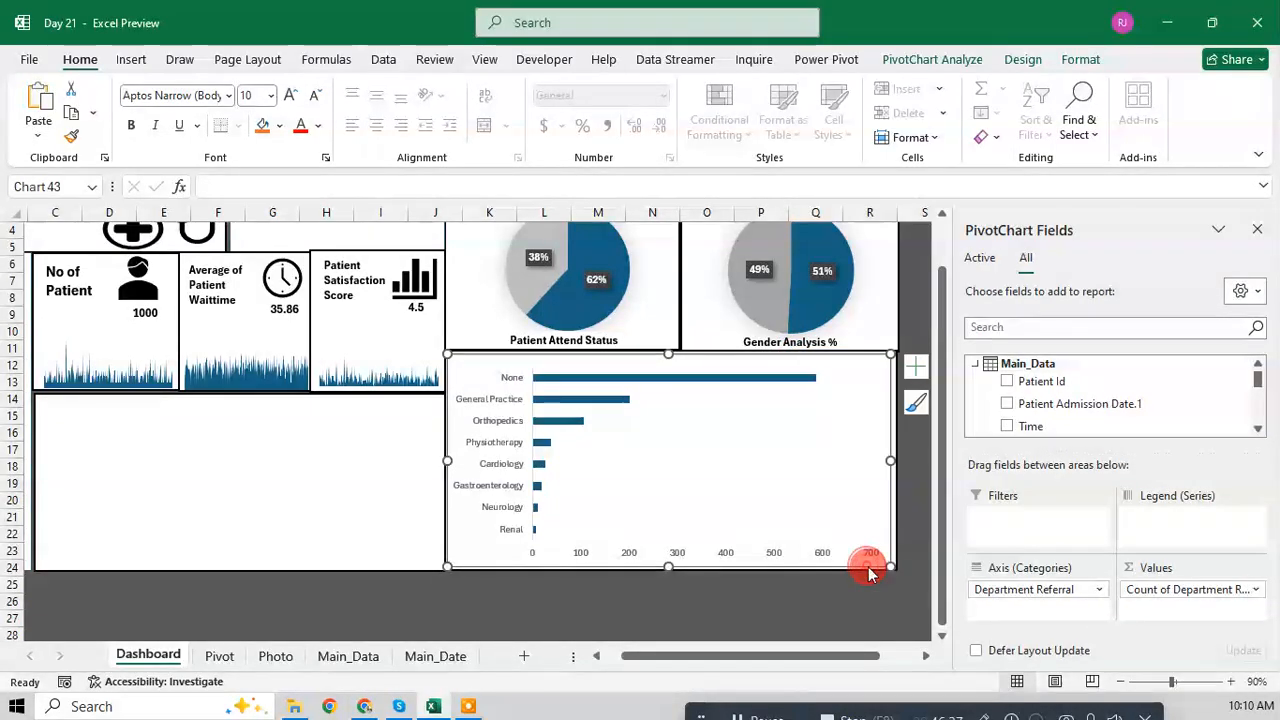
pyautogui.click(1030, 382)
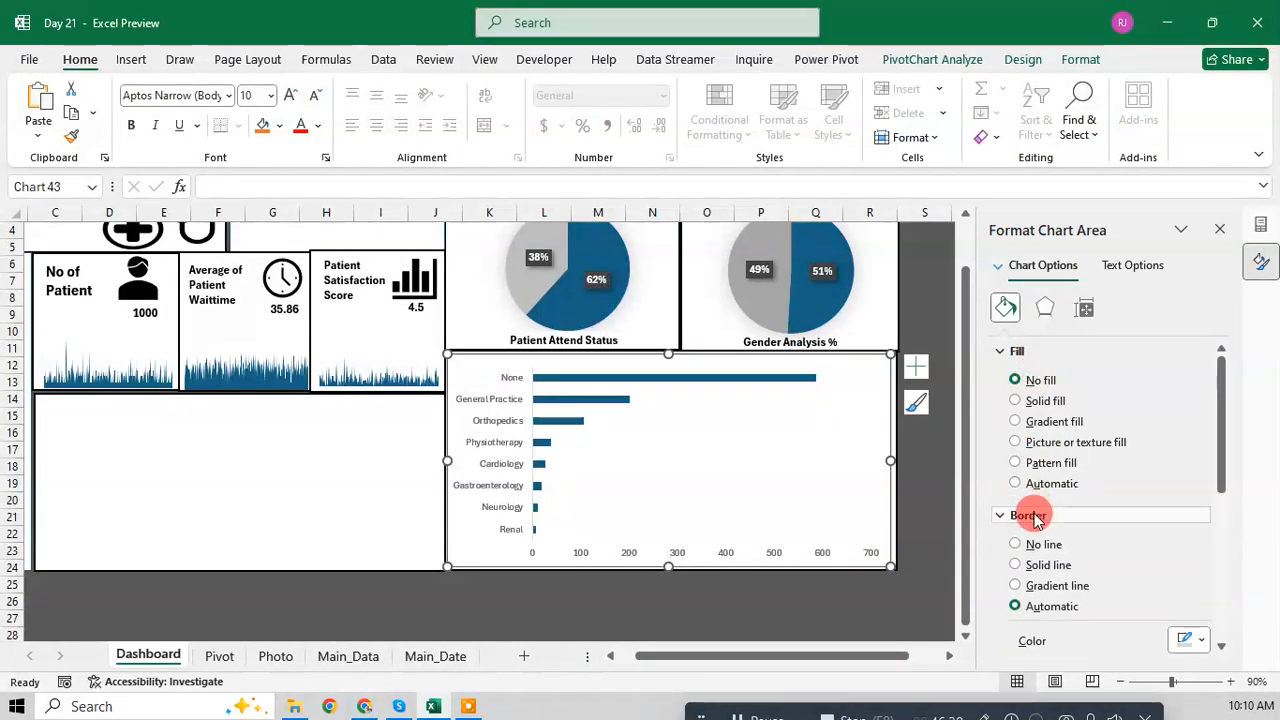
pyautogui.click(1036, 546)
pyautogui.click(1214, 232)
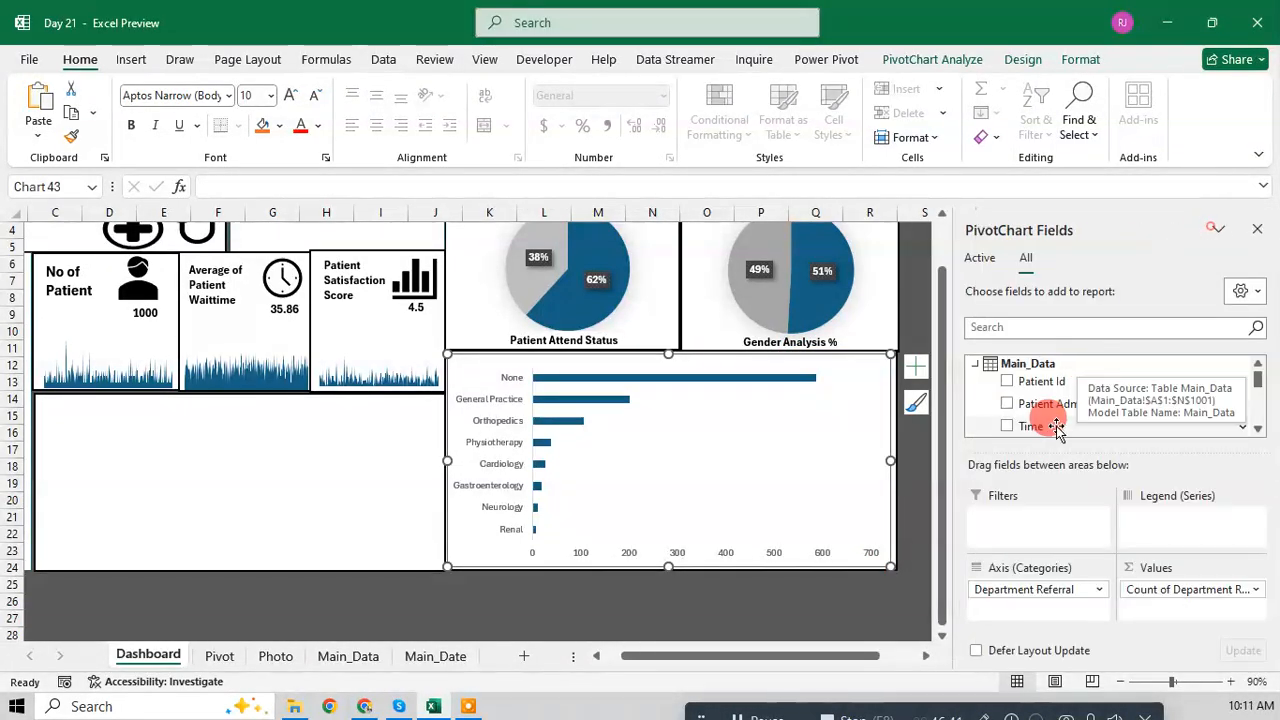
# Step: Save the workbook and bring the whole dashboard back into view
pyautogui.click(938, 436)
pyautogui.hotkey('ctrl', 's')
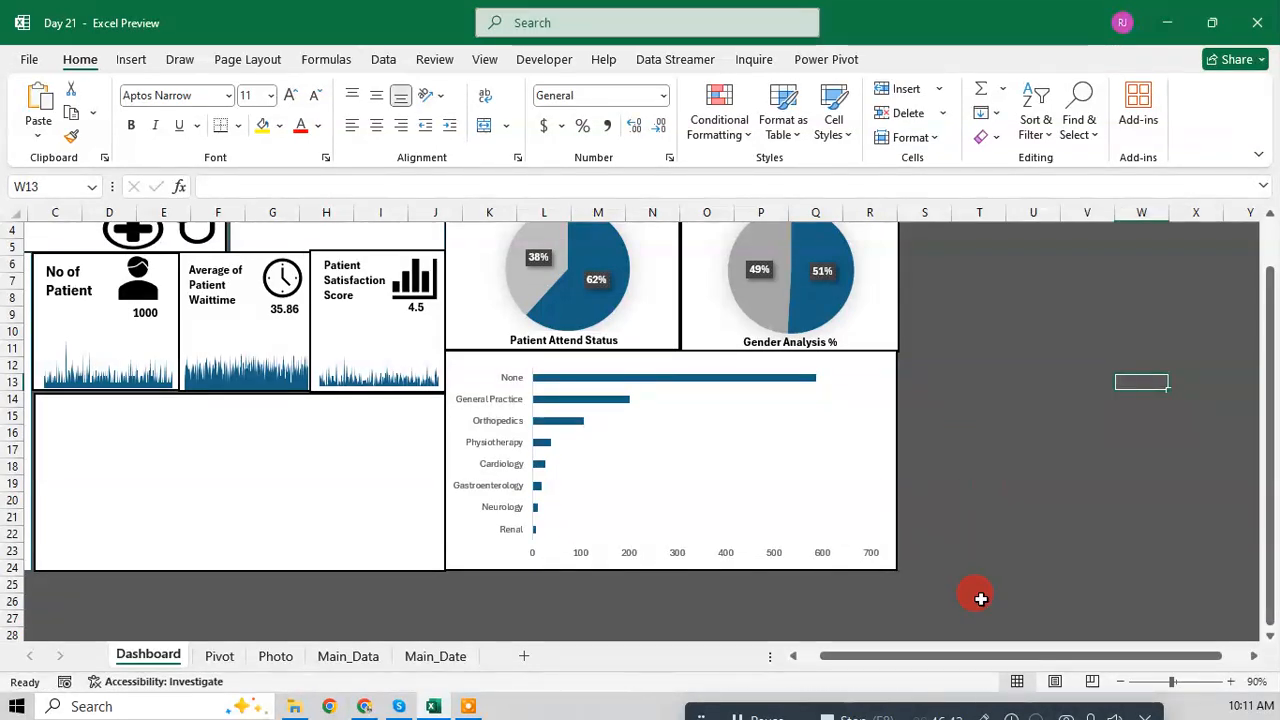
pyautogui.moveTo(971, 655); pyautogui.dragTo(790, 655)
pyautogui.scroll(1, 455, 458)
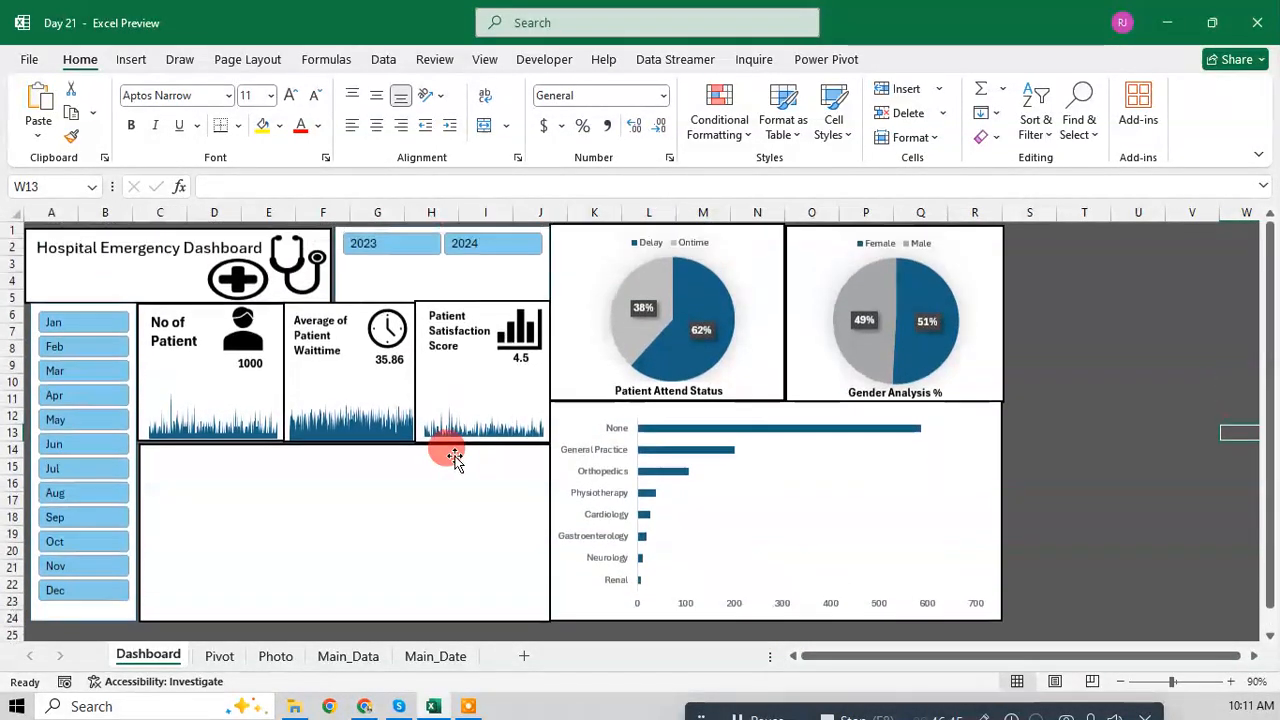
# Step: Filter the dashboard to the year 2023 and add data labels to the bars of the department referral chart
pyautogui.click(450, 240)
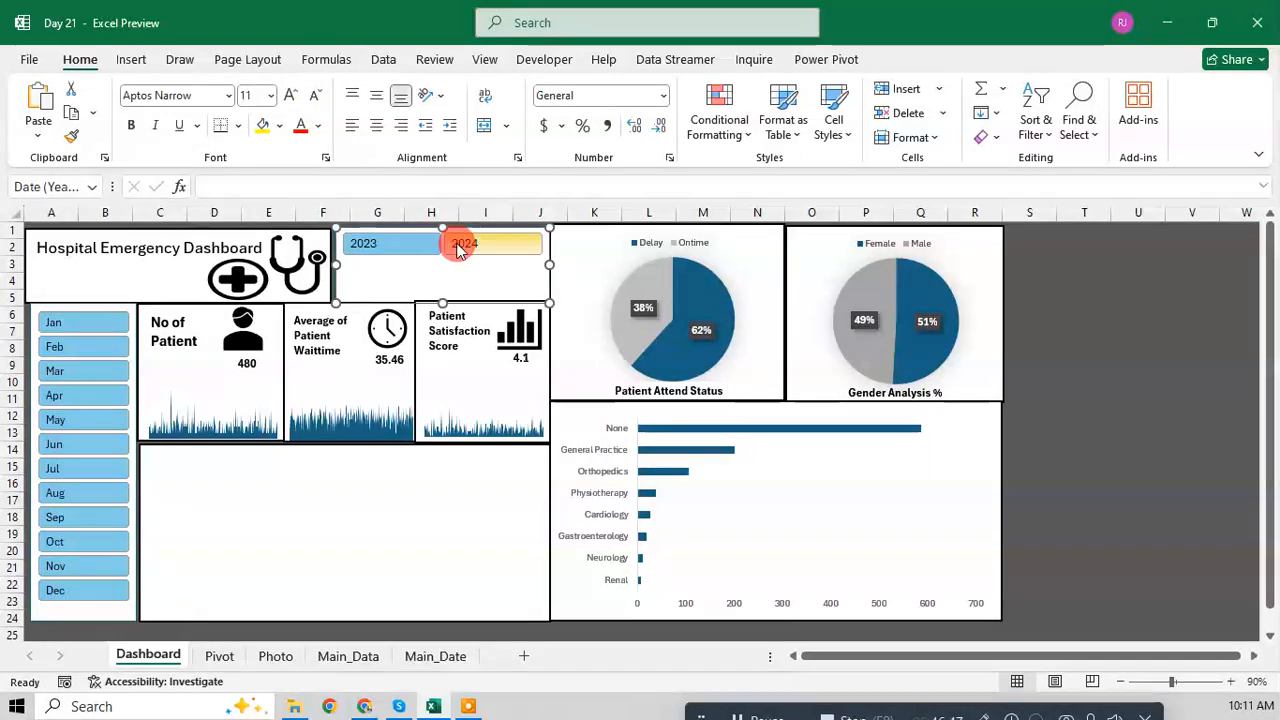
pyautogui.click(686, 428)
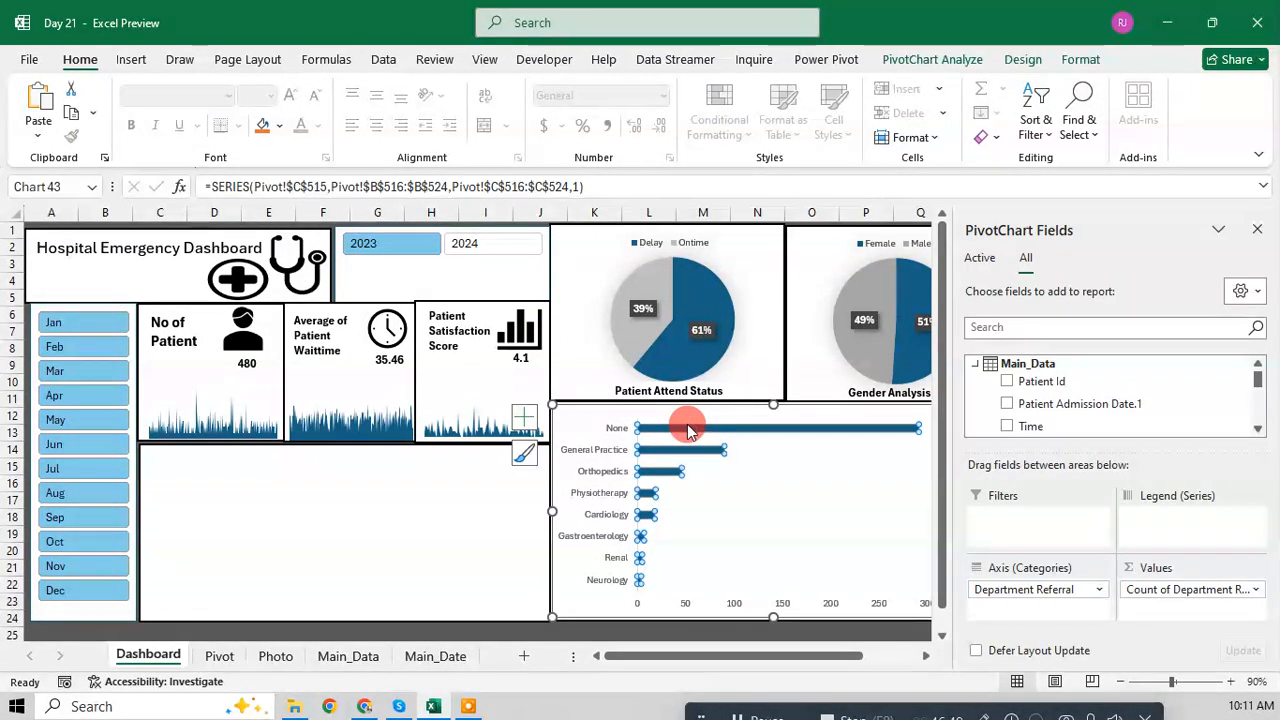
pyautogui.click(679, 432)
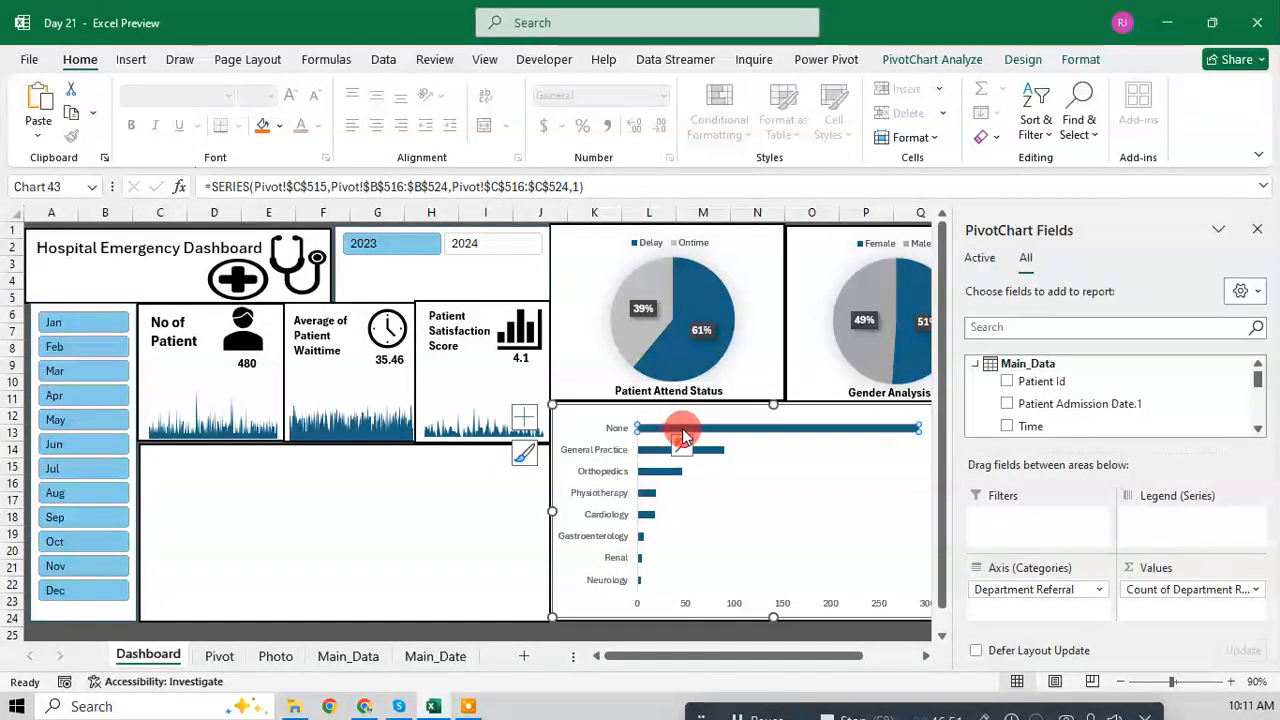
pyautogui.click(736, 511)
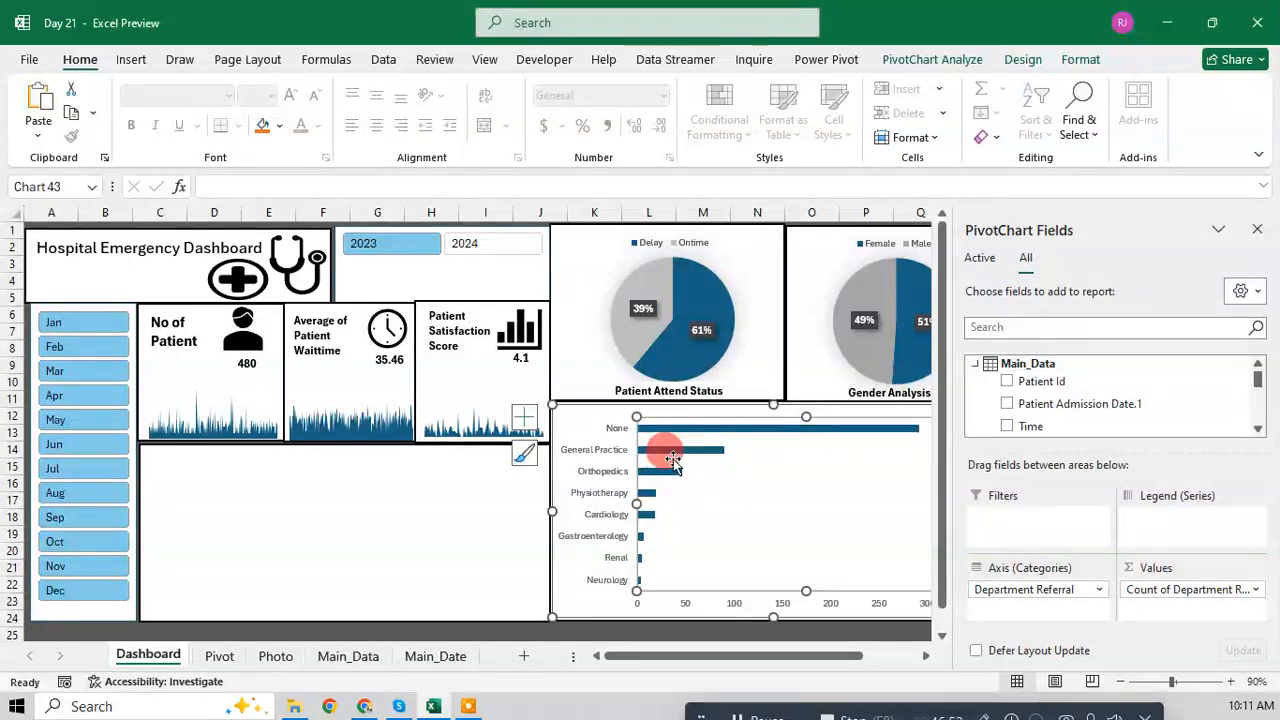
pyautogui.click(673, 449)
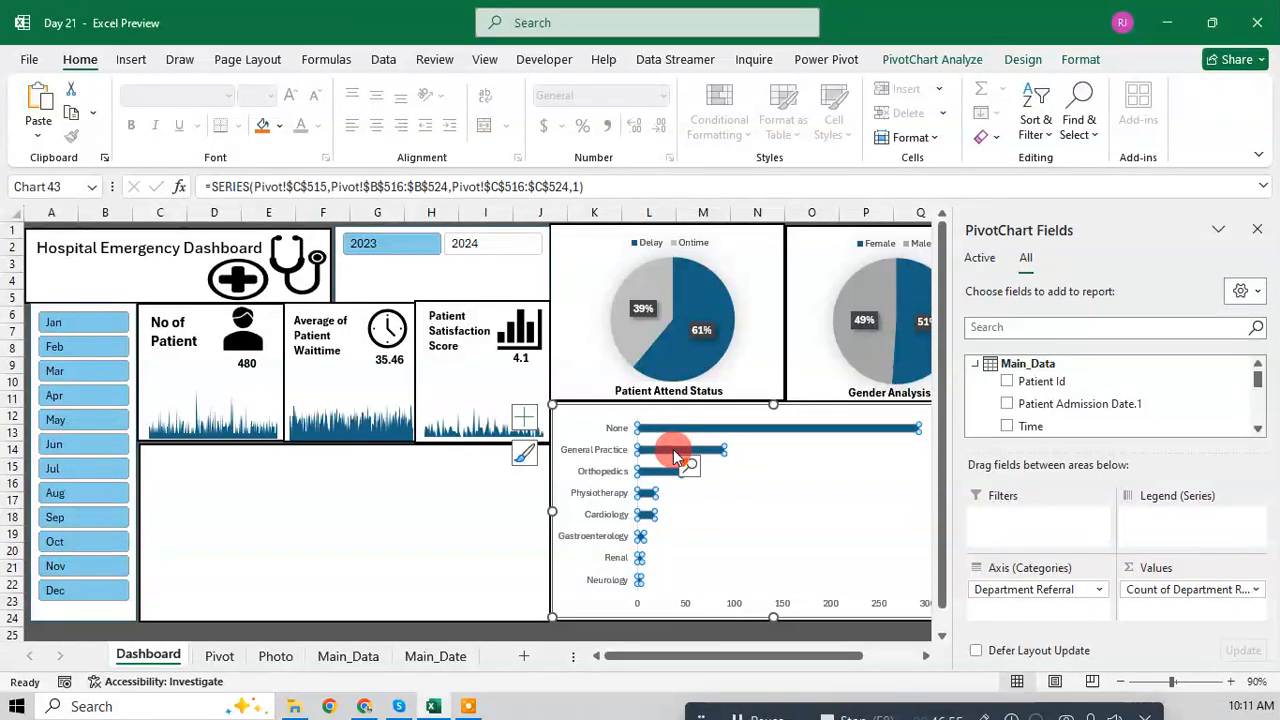
pyautogui.rightClick(673, 449)
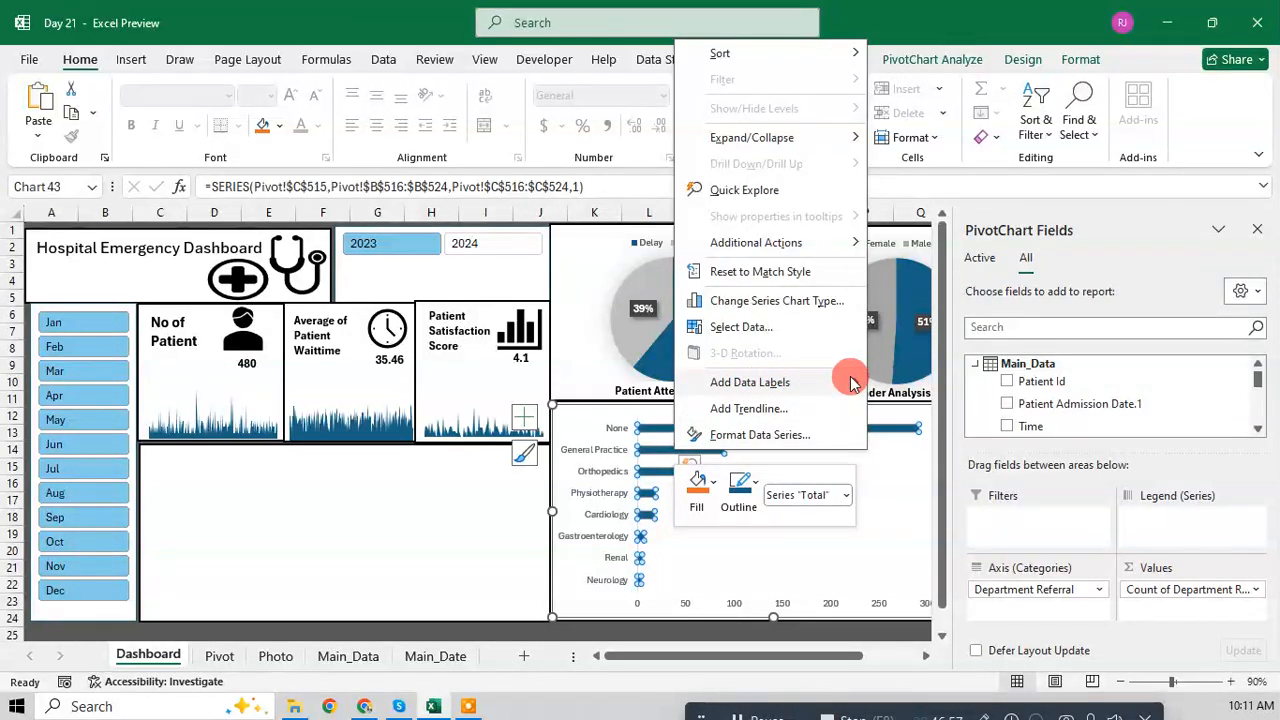
pyautogui.moveTo(848, 377)
pyautogui.click(905, 379)
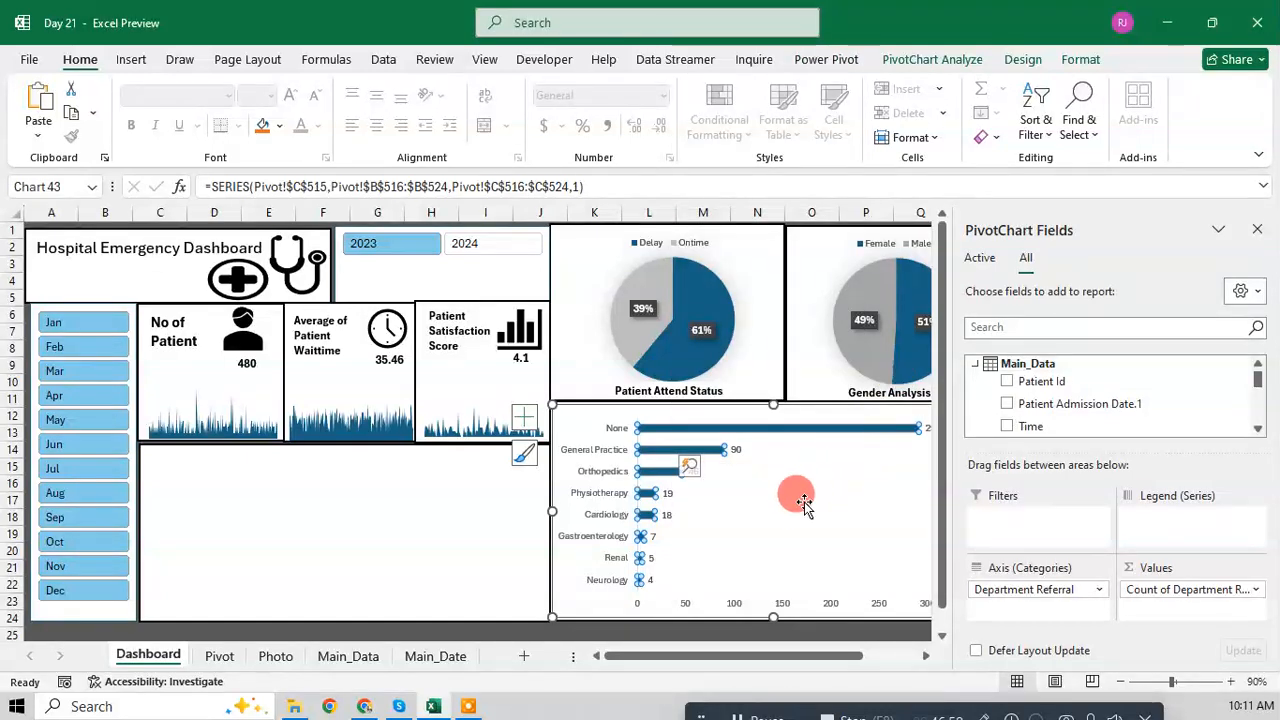
pyautogui.press('Escape')
pyautogui.press('Escape')
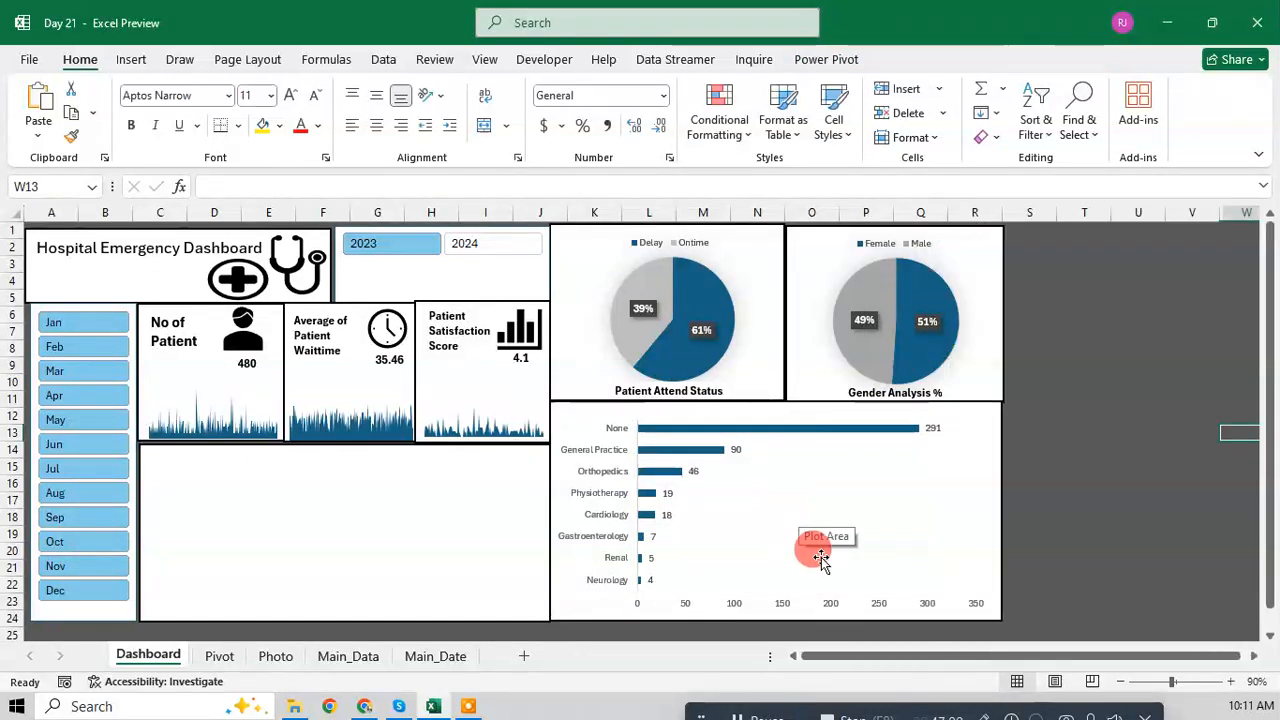
# Step: Delete the horizontal value axis from the department referral bar chart
pyautogui.click(846, 606)
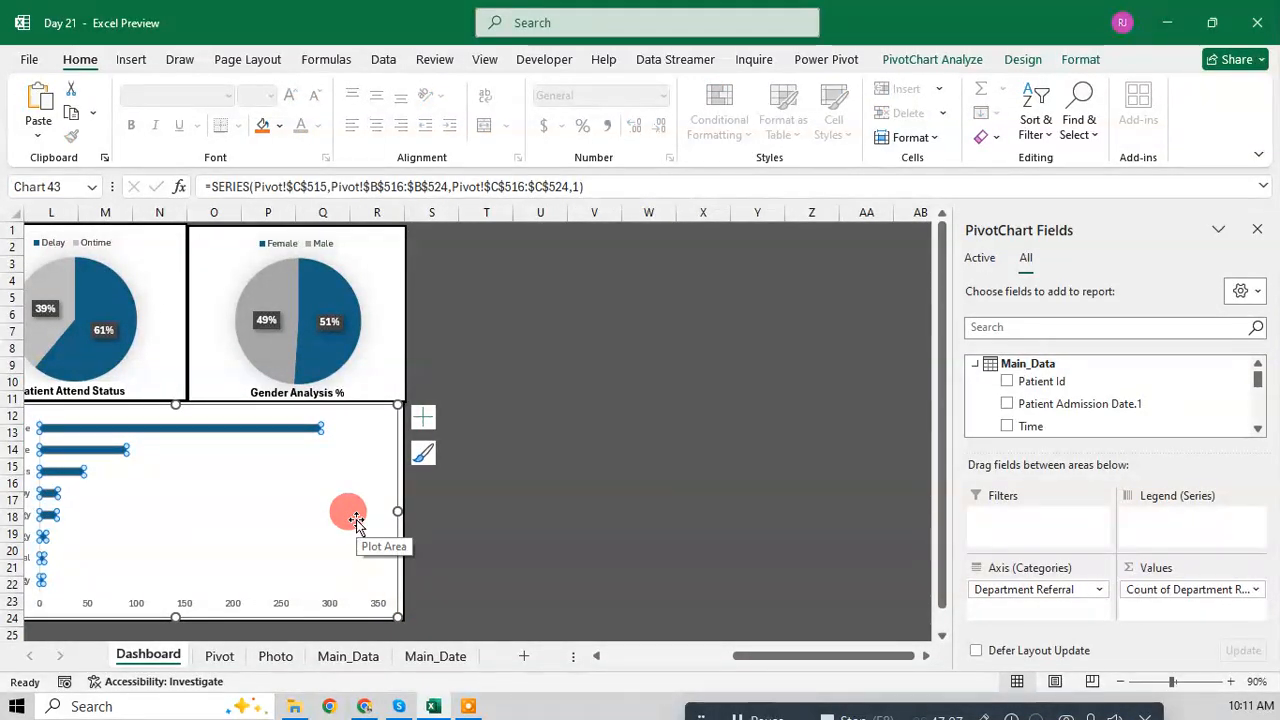
pyautogui.click(263, 602)
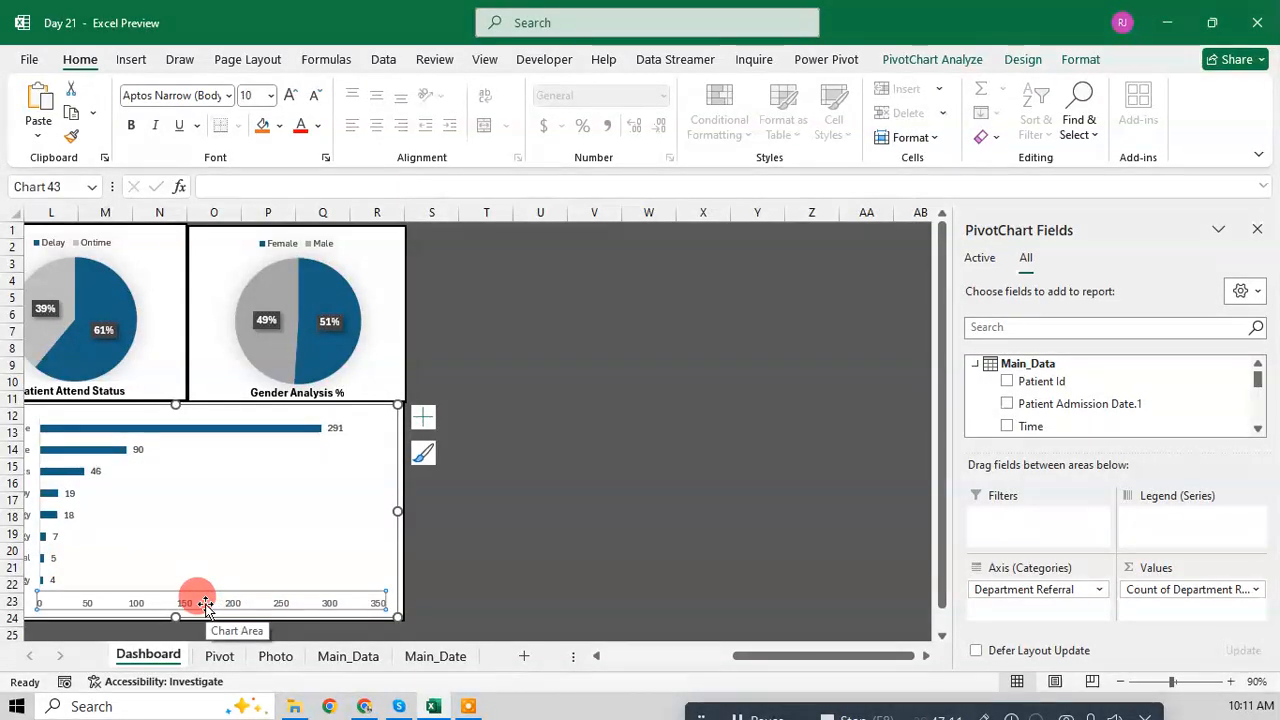
pyautogui.press('Delete')
pyautogui.moveTo(723, 655); pyautogui.dragTo(688, 657)
pyautogui.press('Escape')
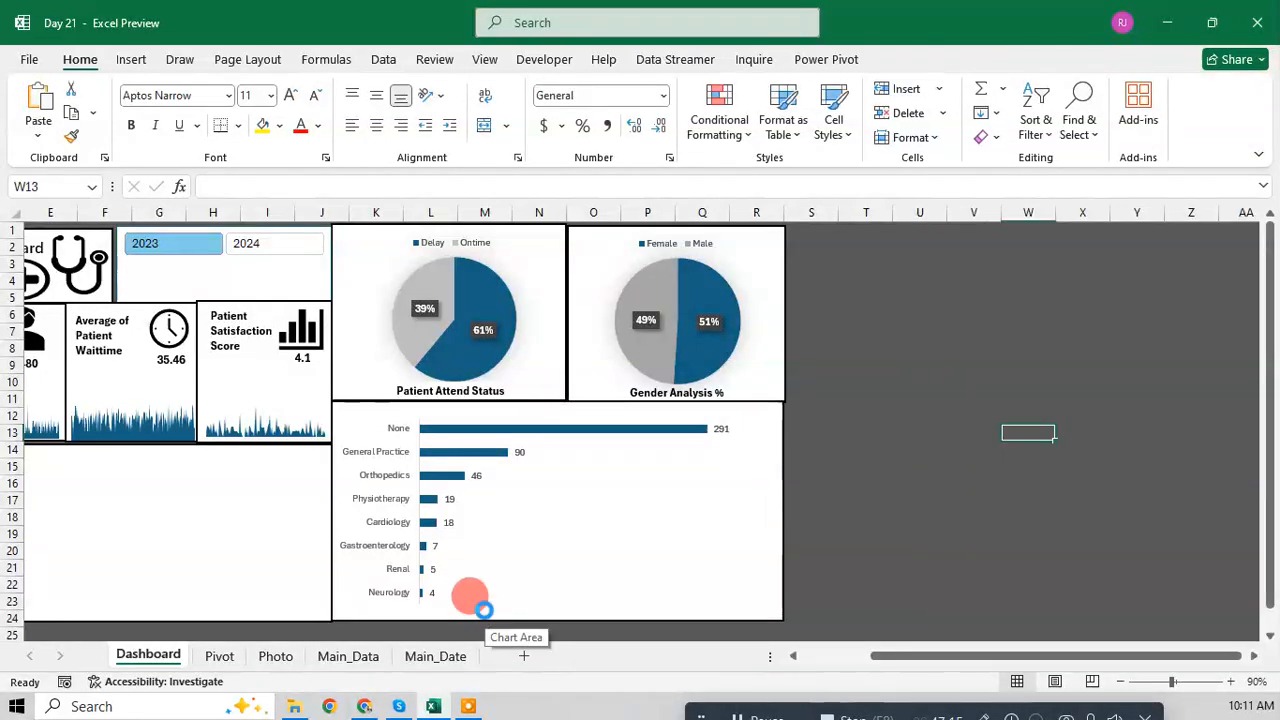
pyautogui.moveTo(868, 655); pyautogui.dragTo(722, 650)
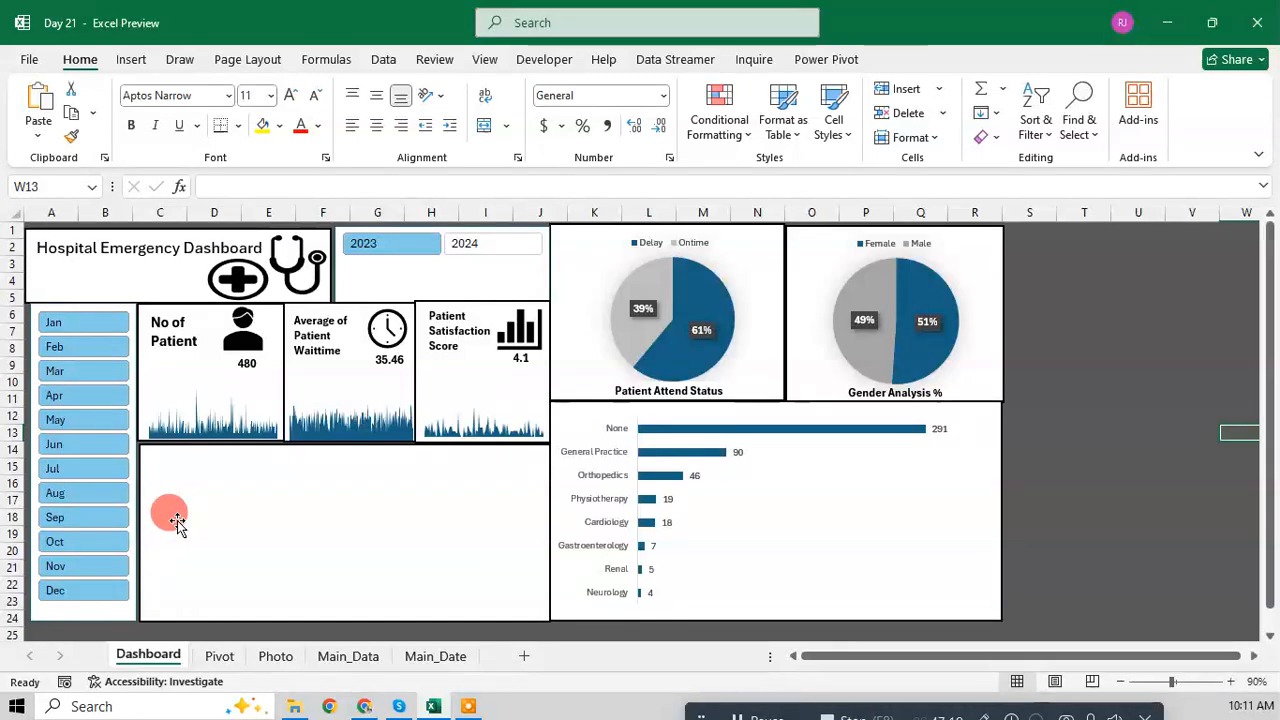
# Step: Examine the column chart in the reference dashboard on the Photo sheet and locate the department referral pivot table on the Pivot sheet
pyautogui.click(276, 655)
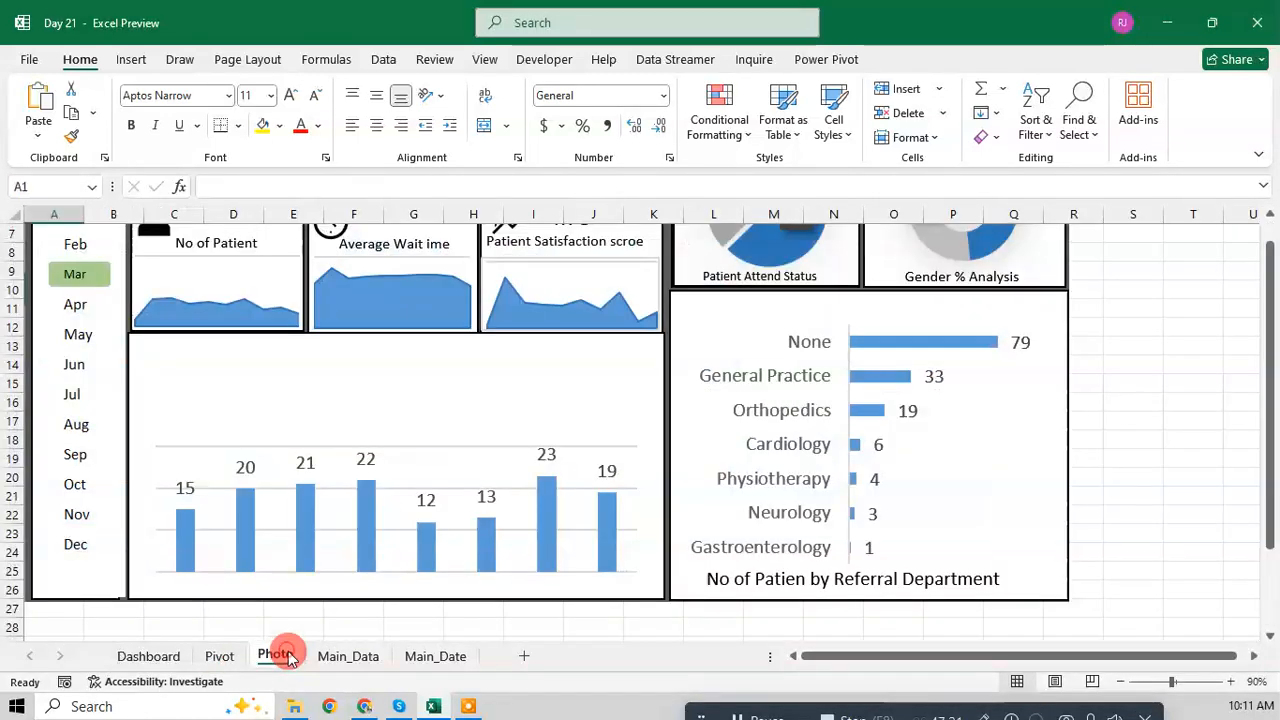
pyautogui.click(413, 447)
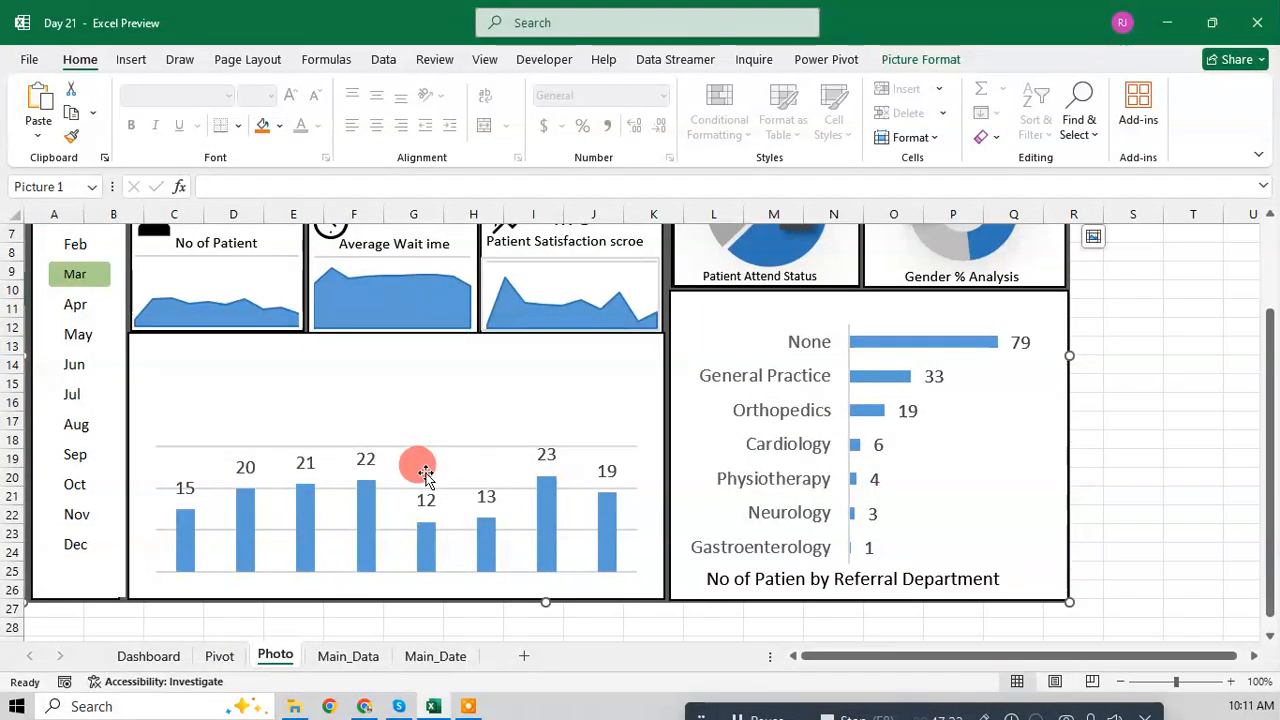
pyautogui.click(221, 655)
pyautogui.scroll(20, 277, 355)
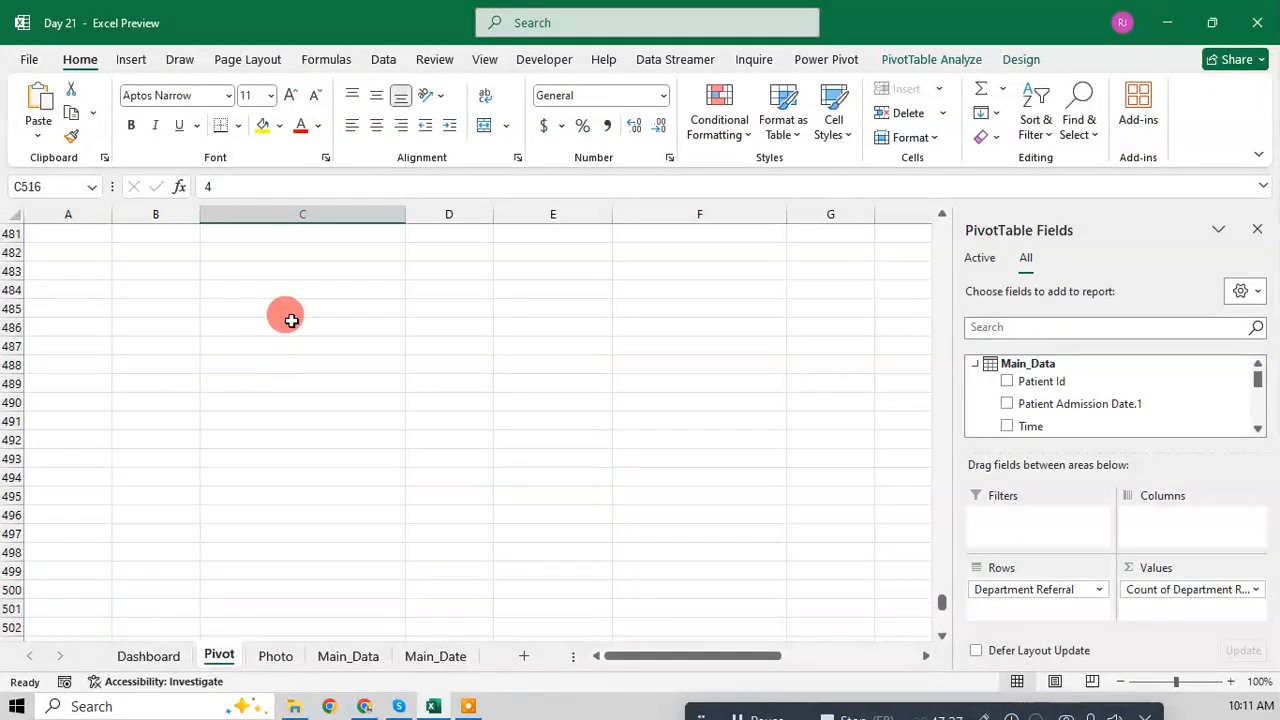
pyautogui.scroll(20, 273, 363)
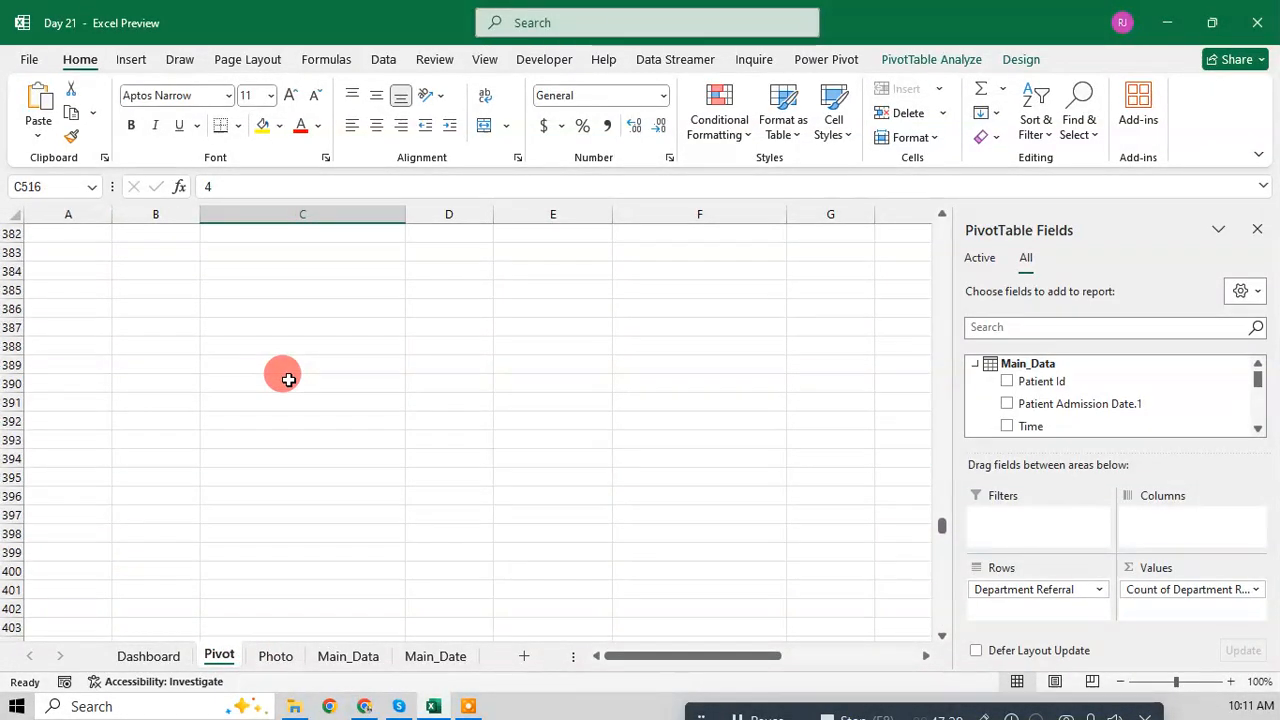
pyautogui.click(288, 379)
pyautogui.keyDown('ctrl'); pyautogui.scroll(-3, 449, 494); pyautogui.keyUp('ctrl')
pyautogui.scroll(7, 323, 417)
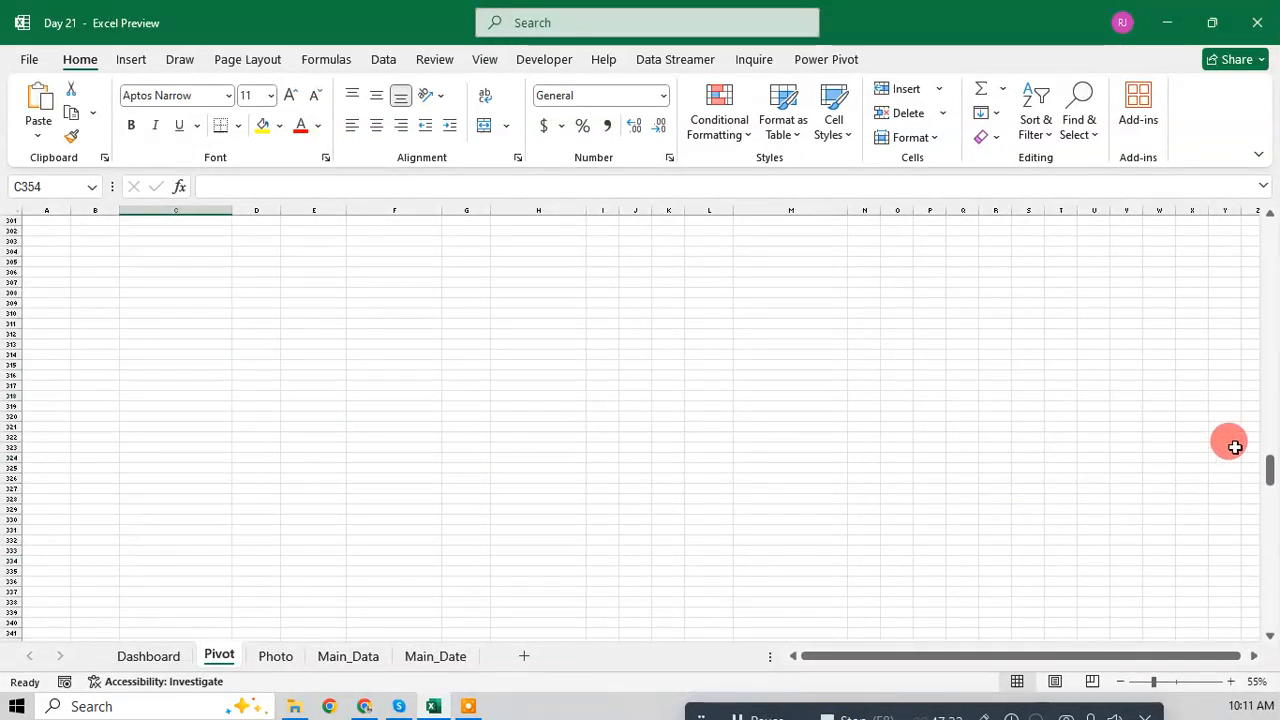
pyautogui.moveTo(1262, 478); pyautogui.dragTo(1223, 640)
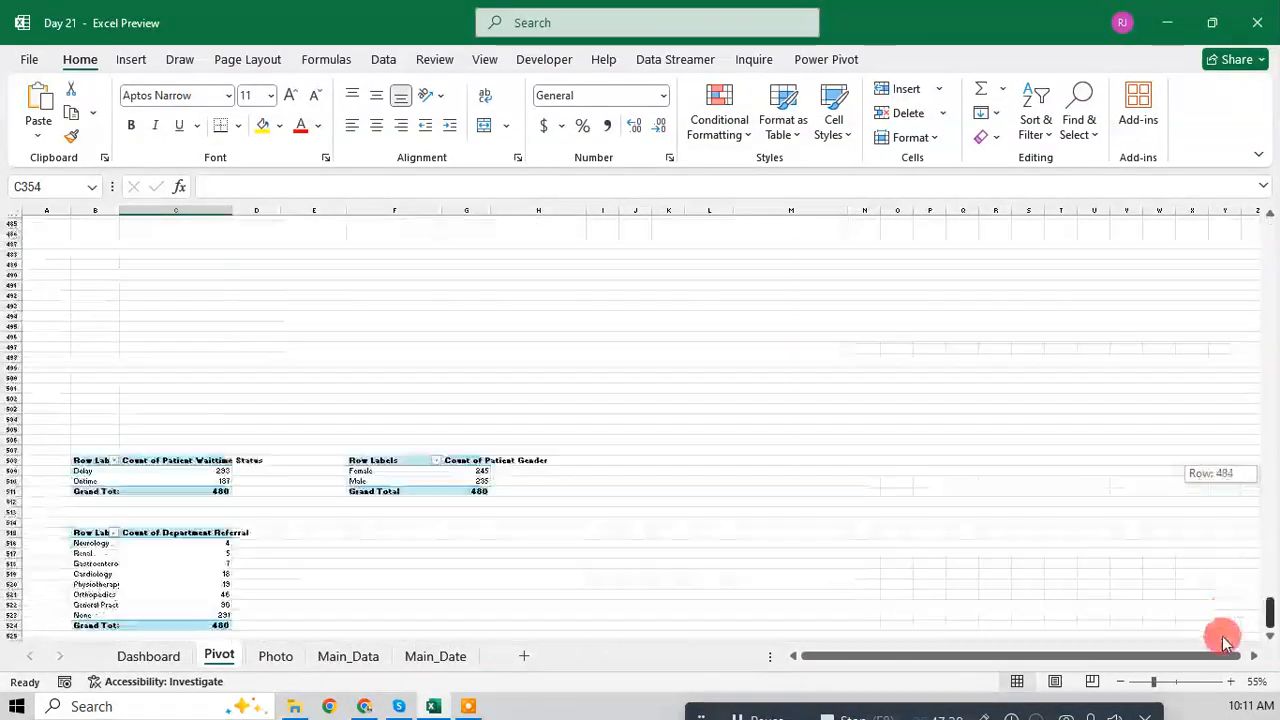
pyautogui.scroll(-1, 216, 558)
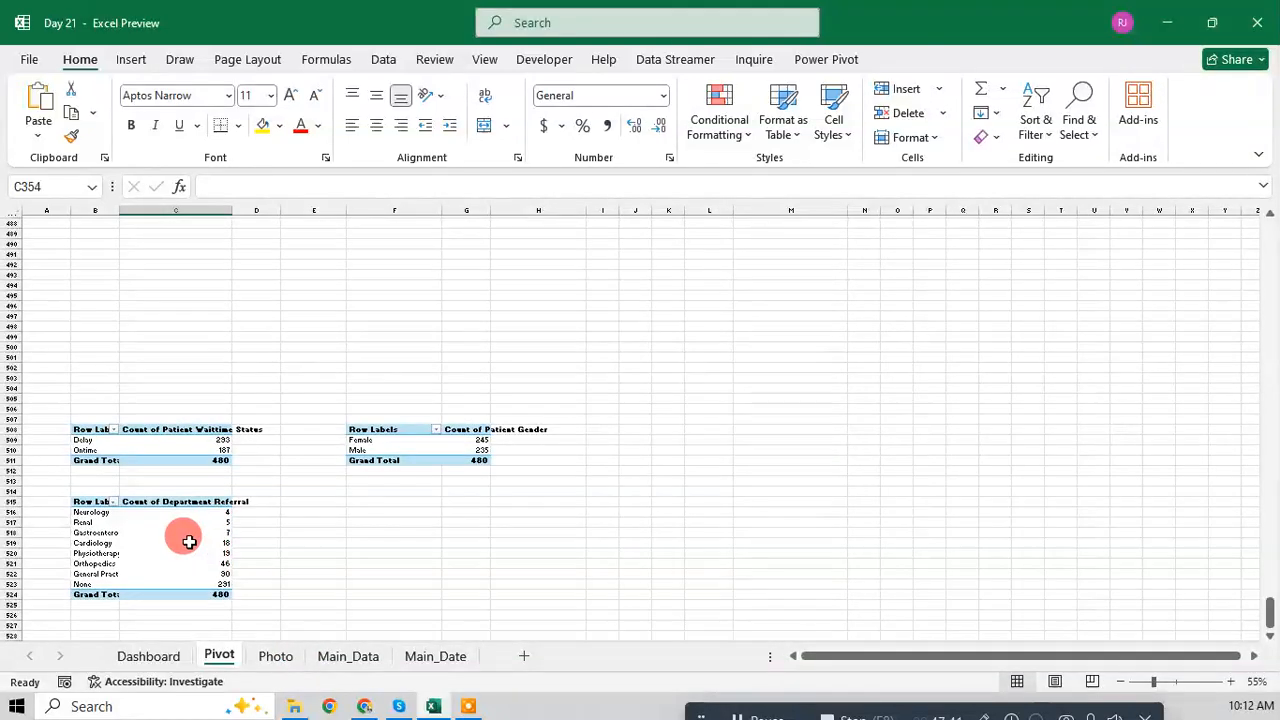
# Step: Copy the whole department referral pivot table and paste the duplicate beside it at cell F518
pyautogui.click(189, 541)
pyautogui.hotkey('ctrl', 'a')
pyautogui.hotkey('ctrl', 'c')
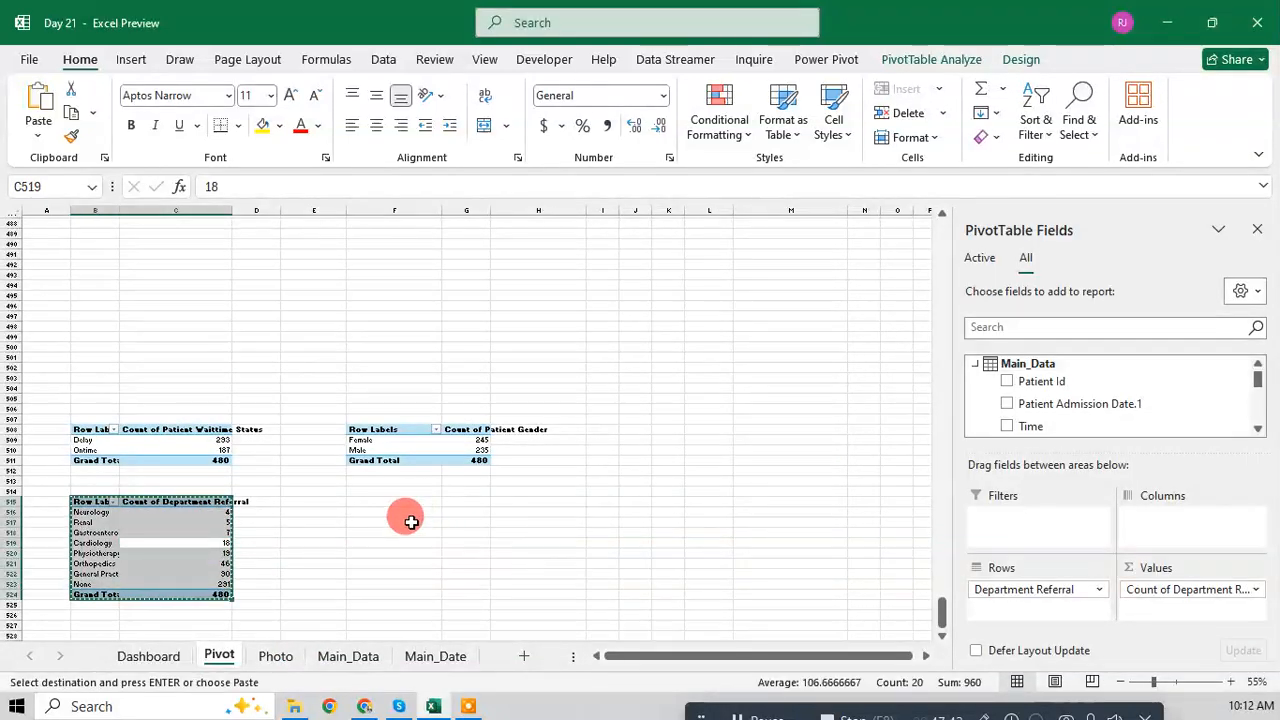
pyautogui.click(418, 533)
pyautogui.hotkey('ctrl', 'v')
# Step: Clear the duplicated pivot table by removing Department Referral from its rows and the Department Referral count from its values
pyautogui.click(422, 563)
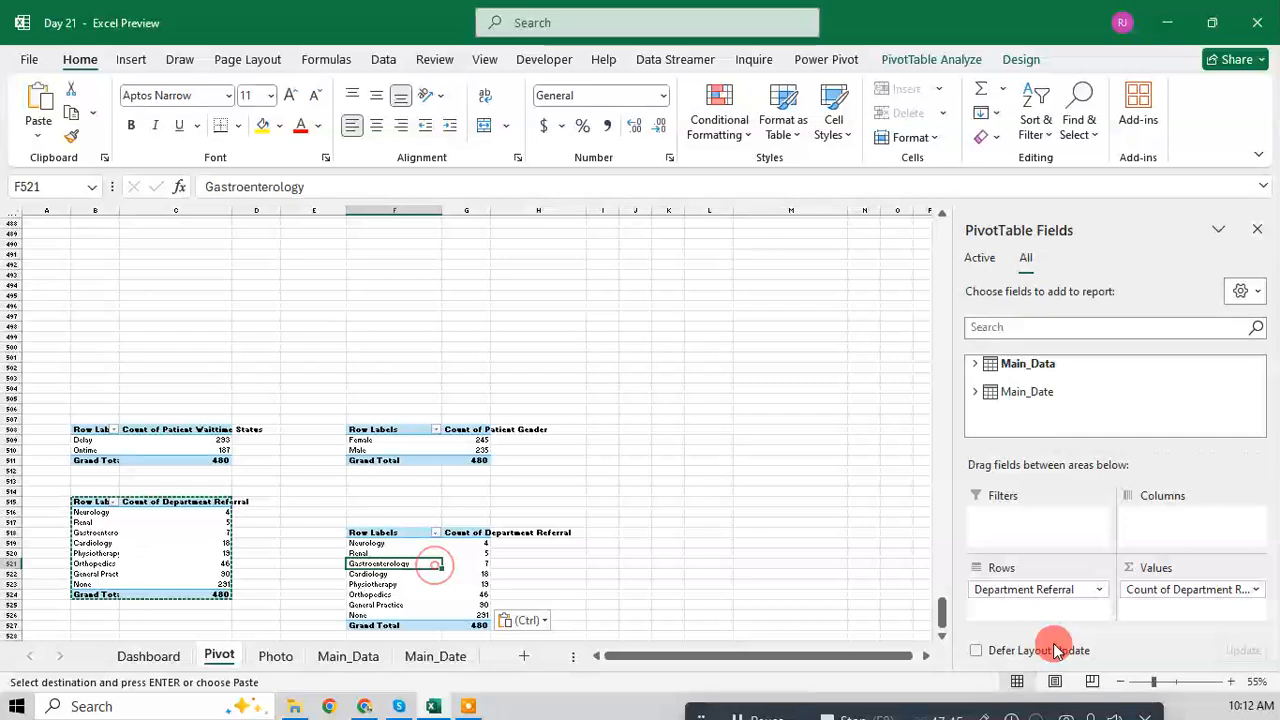
pyautogui.press('ctrl')
pyautogui.click(1228, 682)
pyautogui.click(1228, 682)
pyautogui.click(1228, 682)
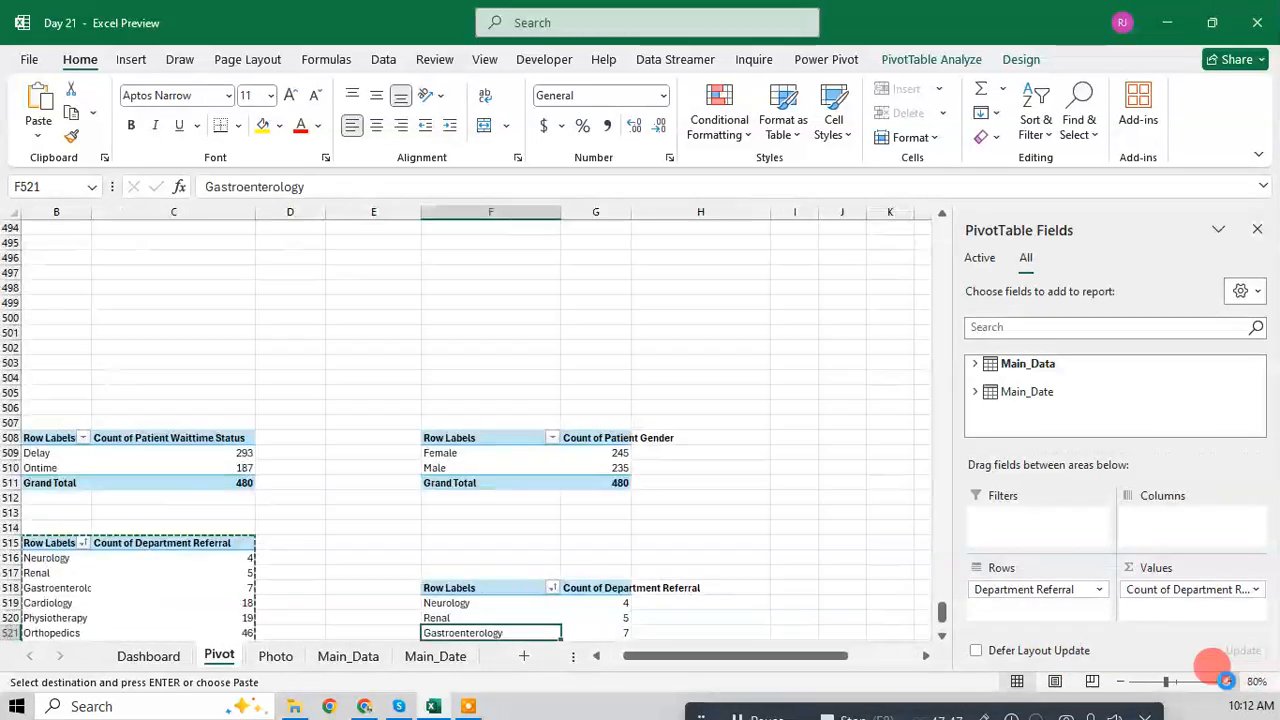
pyautogui.click(1228, 682)
pyautogui.click(1228, 682)
pyautogui.scroll(-4, 600, 563)
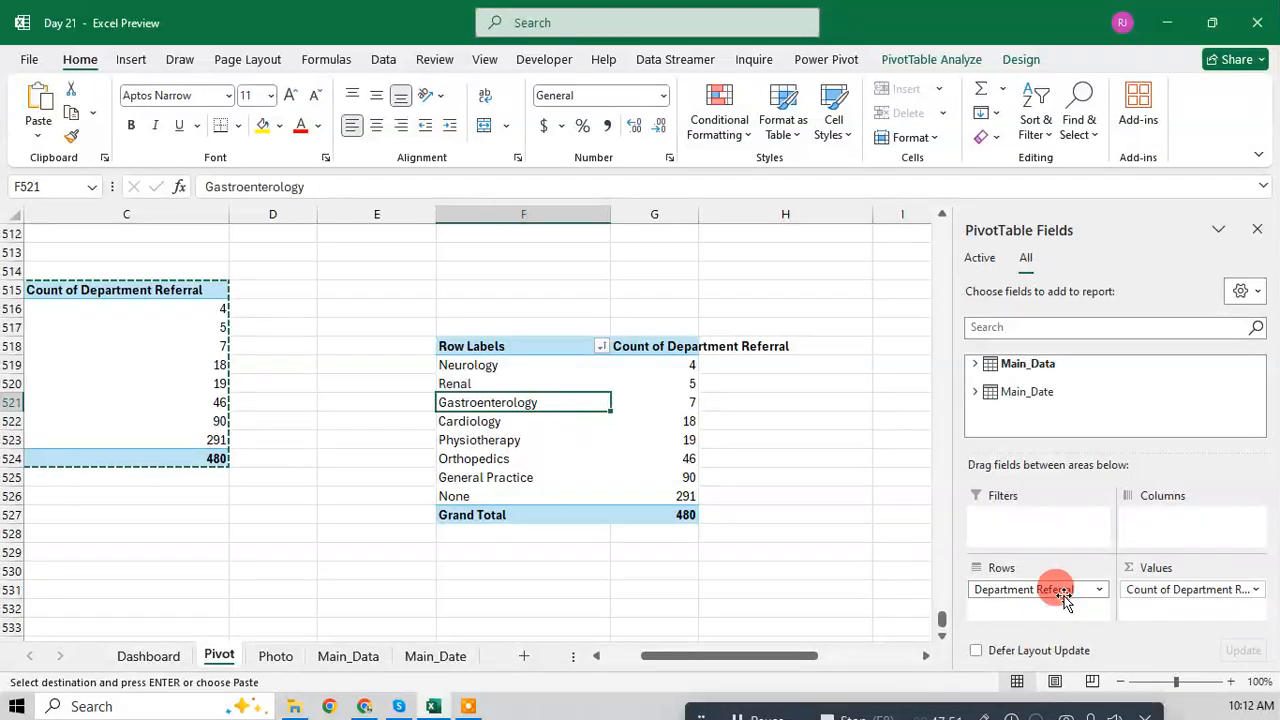
pyautogui.moveTo(1083, 398); pyautogui.dragTo(1083, 400)
pyautogui.moveTo(1180, 589); pyautogui.dragTo(1066, 372)
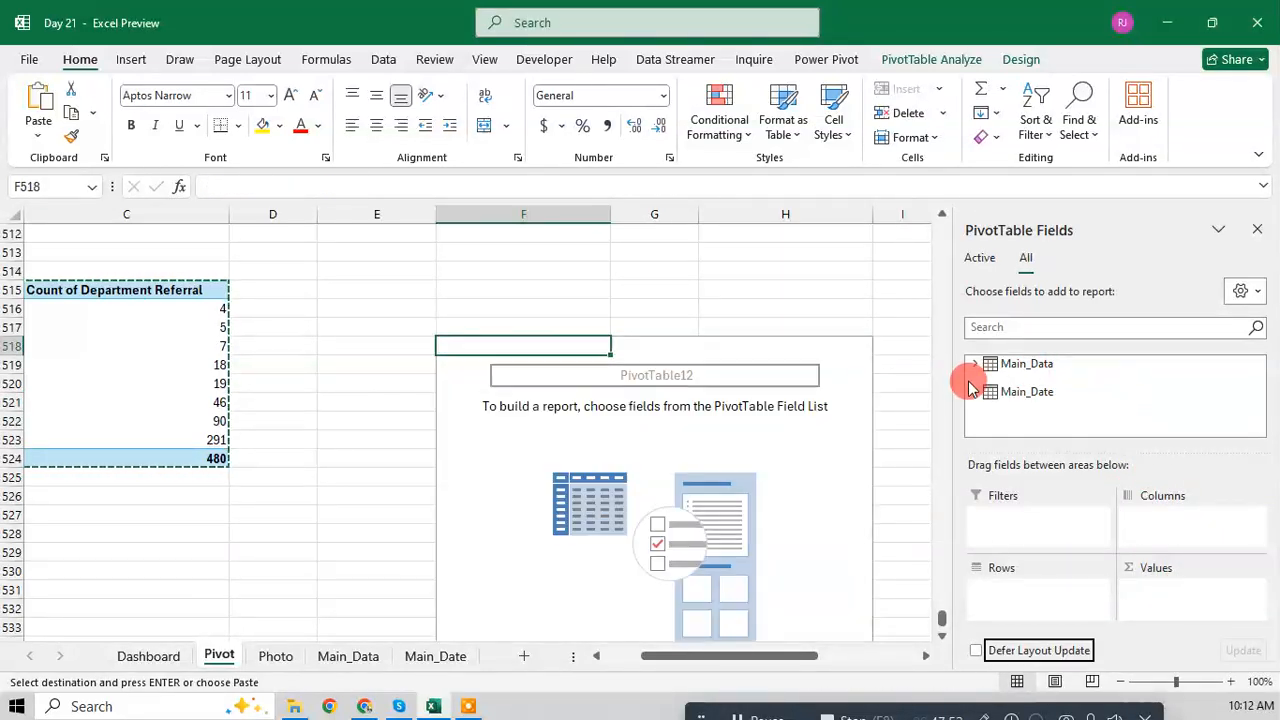
# Step: Add the Date field of Main_Date to the empty pivot table's rows and remove the Date (Month)1 grouping
pyautogui.click(979, 368)
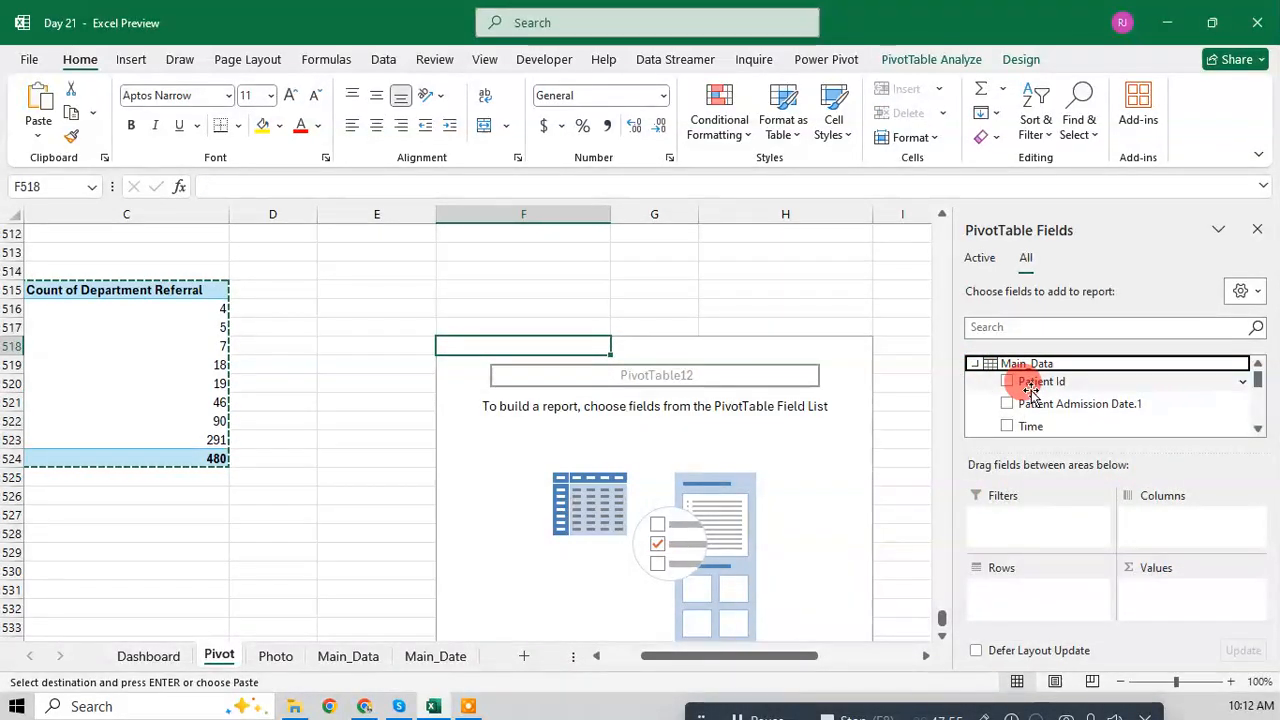
pyautogui.scroll(-1, 1020, 380)
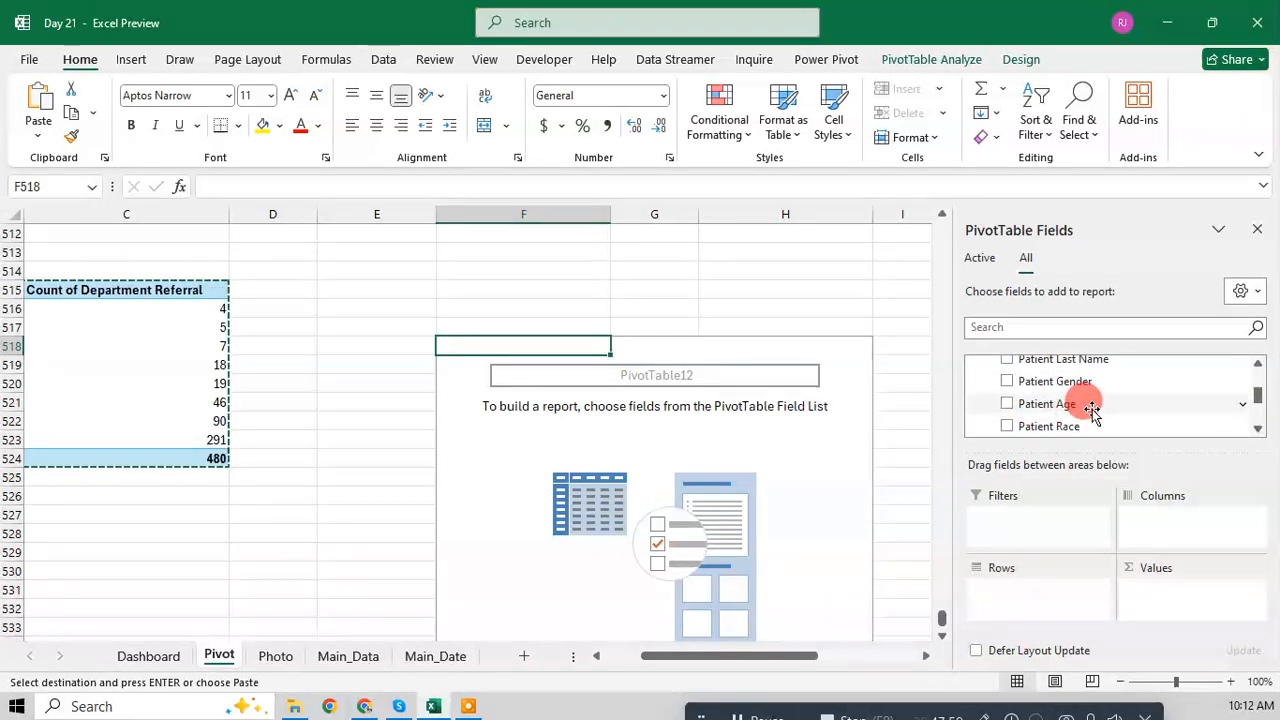
pyautogui.scroll(-1, 1085, 405)
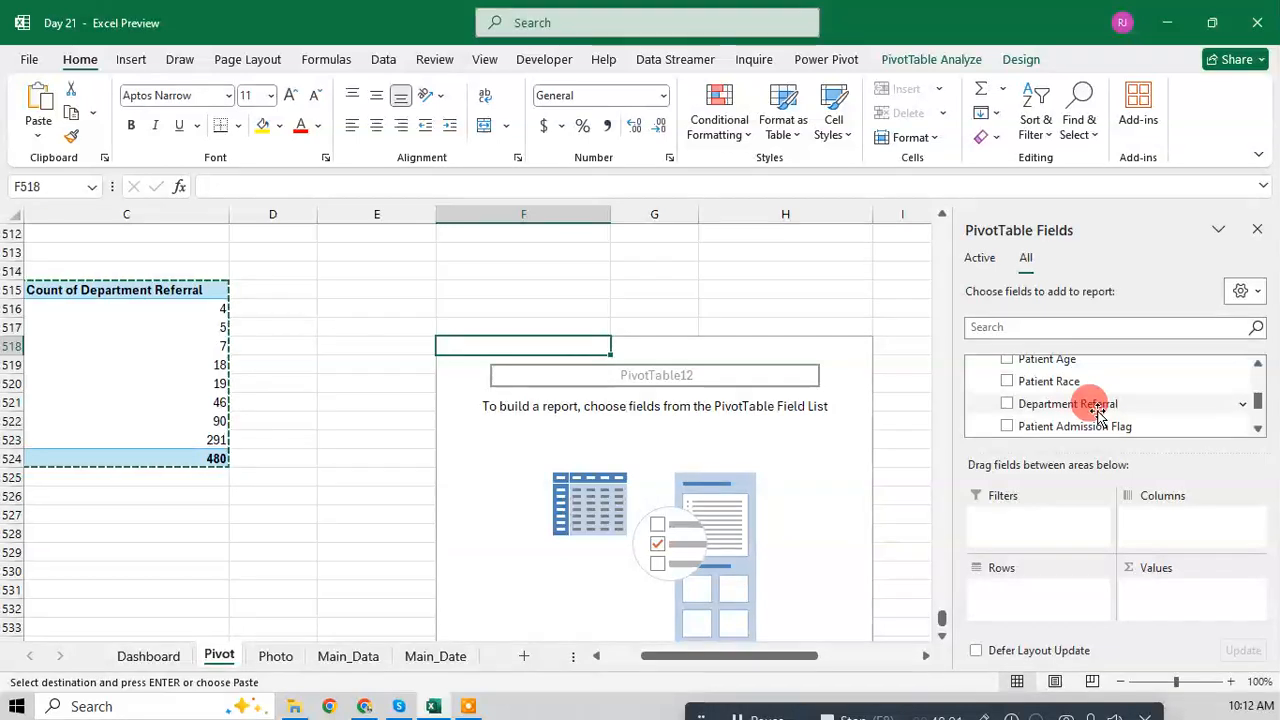
pyautogui.scroll(1, 1097, 415)
pyautogui.scroll(1, 1094, 412)
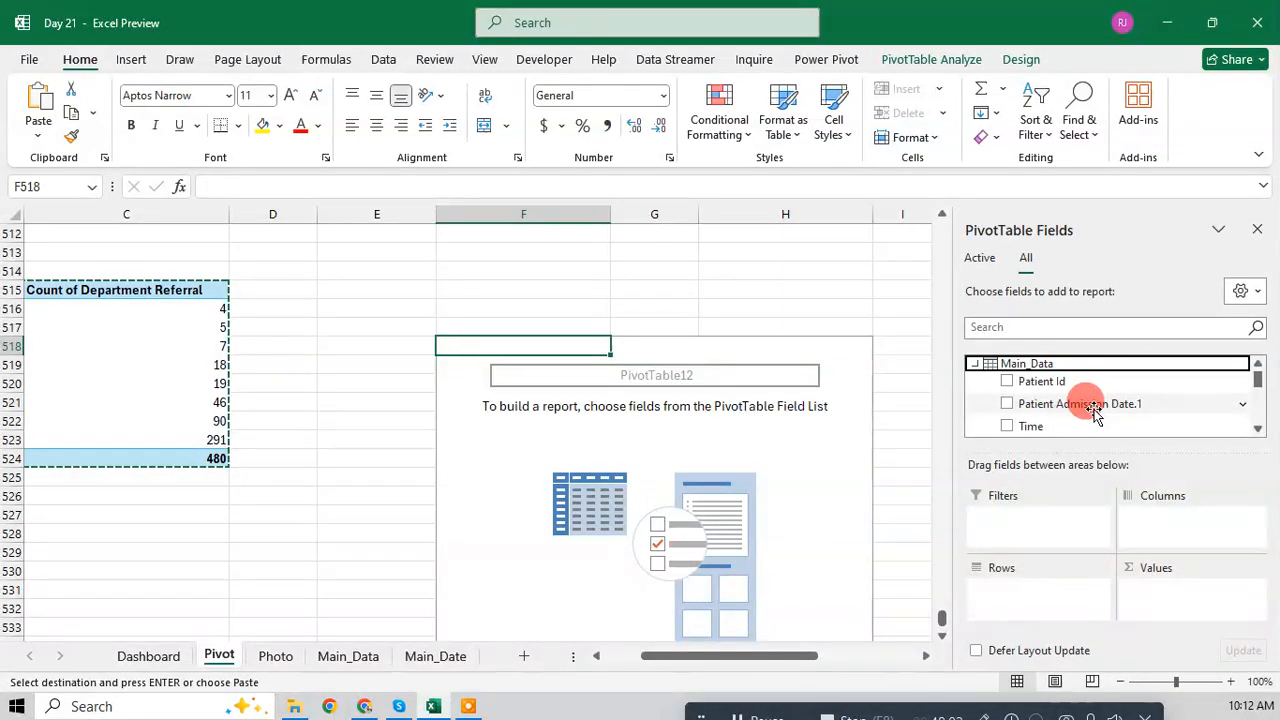
pyautogui.scroll(-1, 1045, 385)
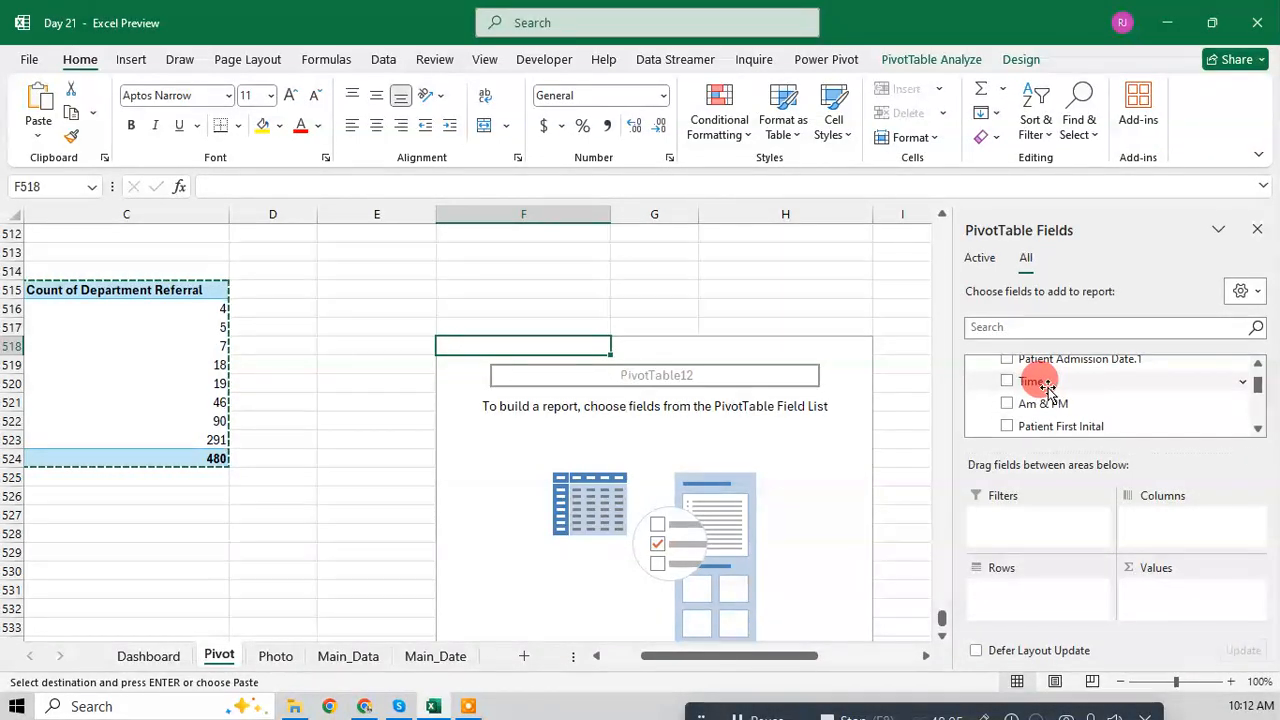
pyautogui.scroll(-5, 1045, 390)
pyautogui.click(985, 418)
pyautogui.moveTo(1010, 393); pyautogui.dragTo(1028, 601)
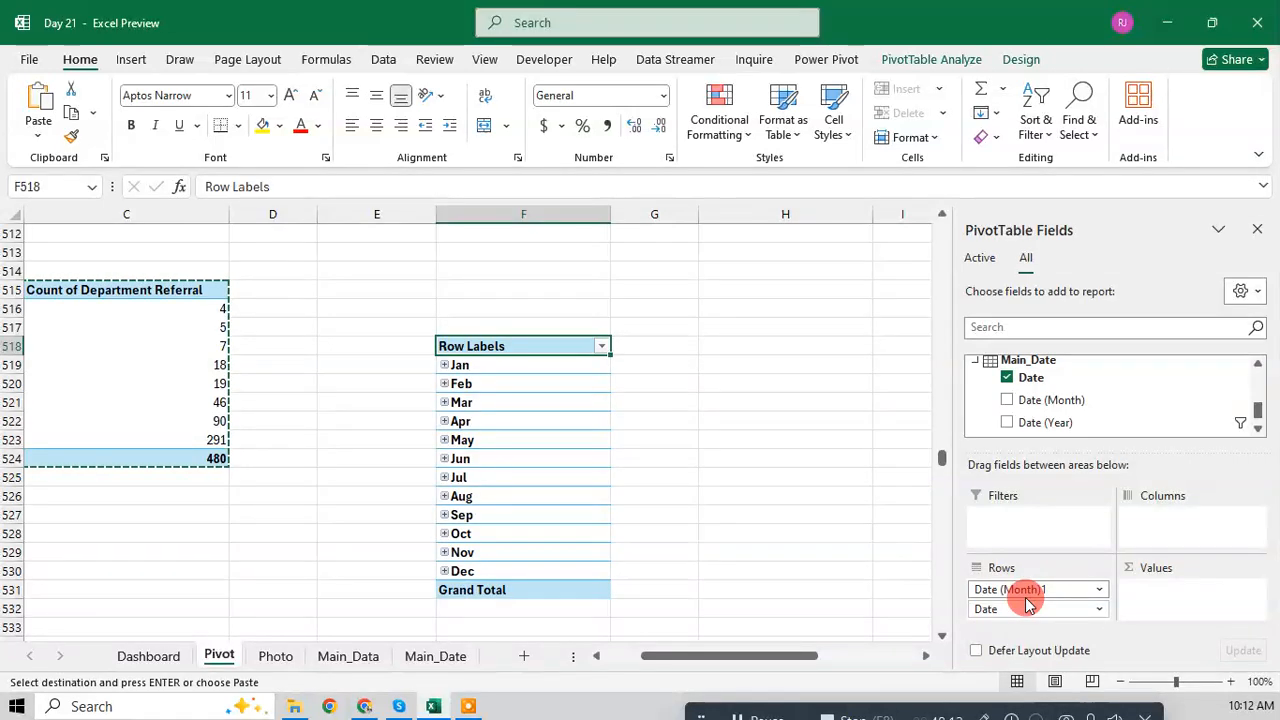
pyautogui.moveTo(1000, 590); pyautogui.dragTo(1042, 431)
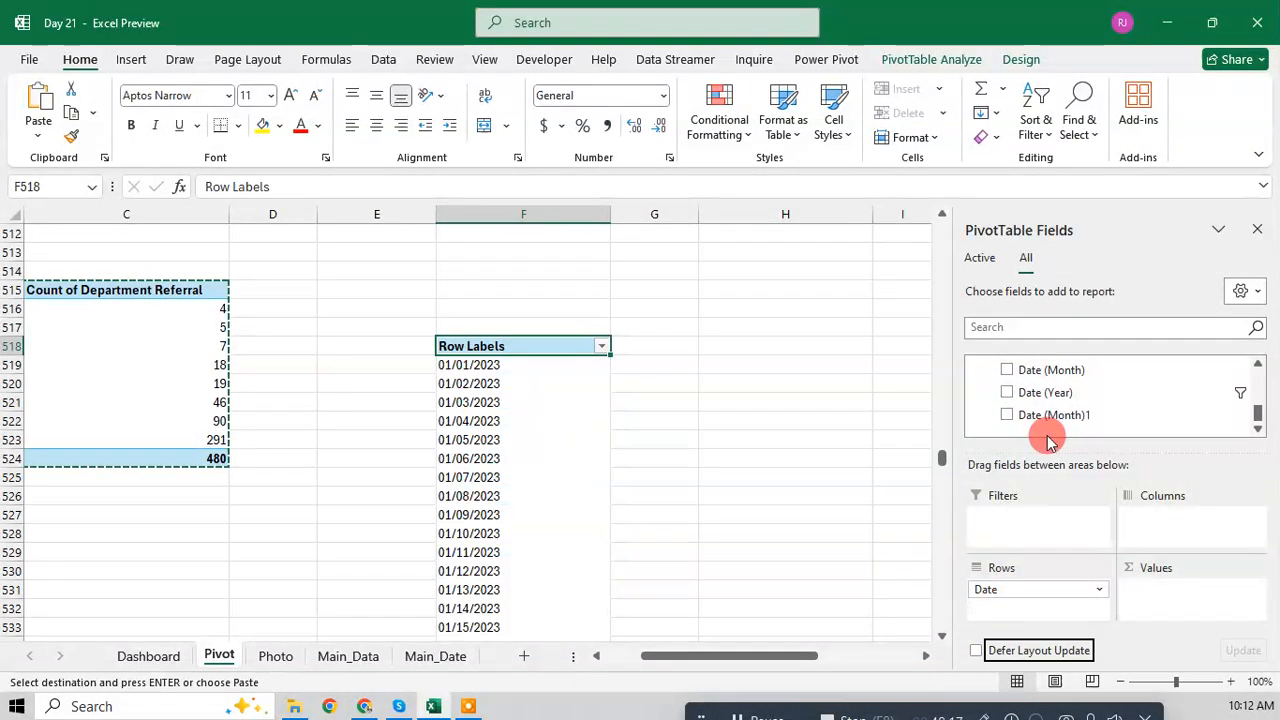
# Step: Look through the available pivot fields and check the patient columns on the Main_Data sheet and the reference on the Photo sheet
pyautogui.scroll(2, 1055, 418)
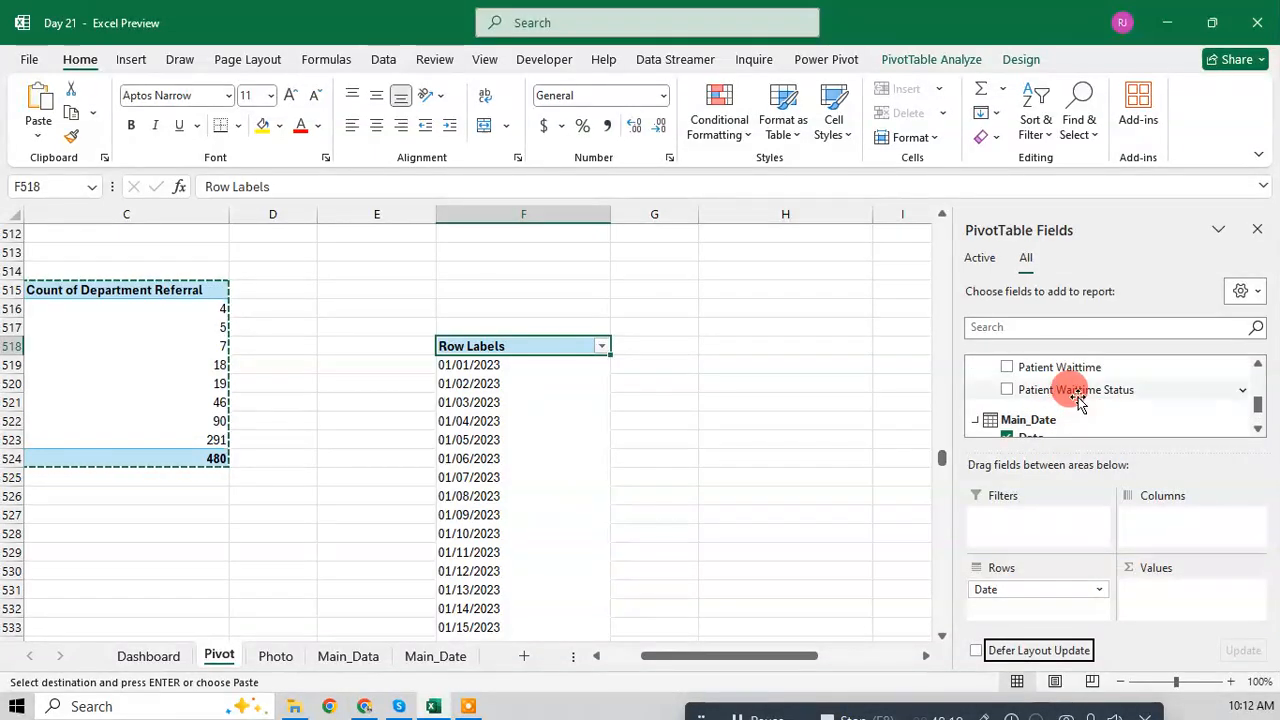
pyautogui.scroll(1, 1080, 398)
pyautogui.scroll(-1, 1084, 400)
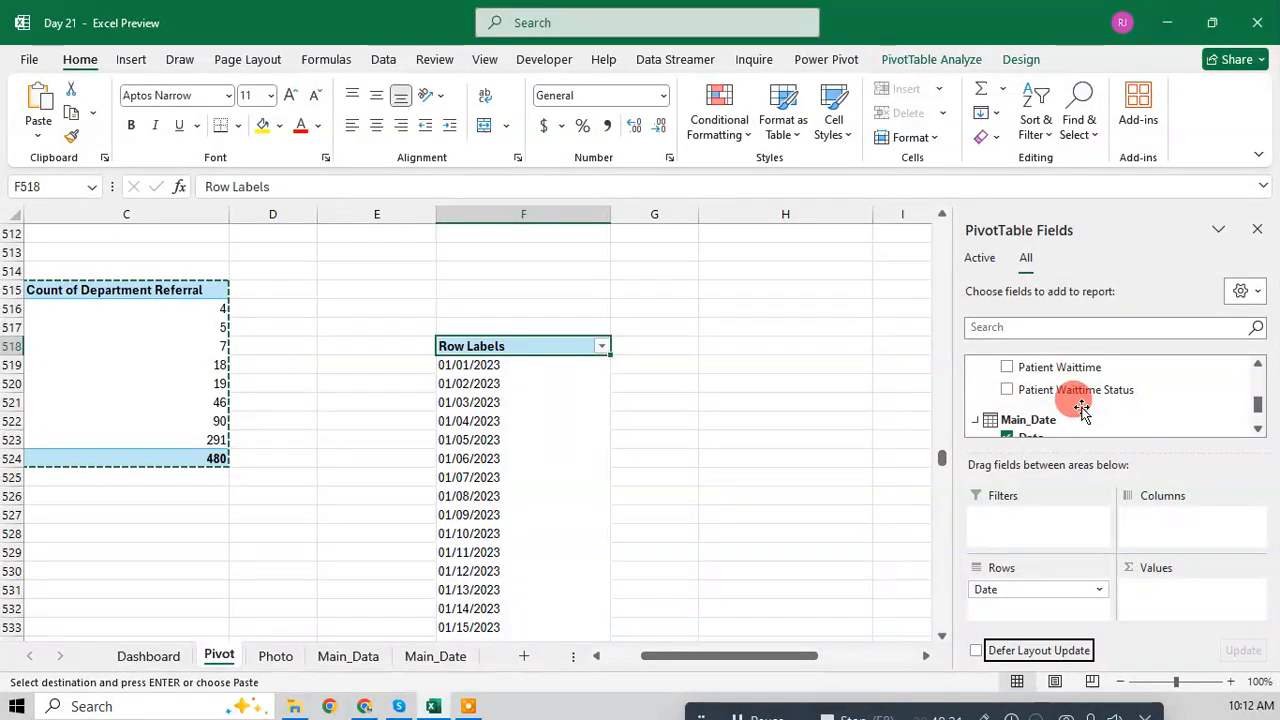
pyautogui.scroll(1, 1080, 400)
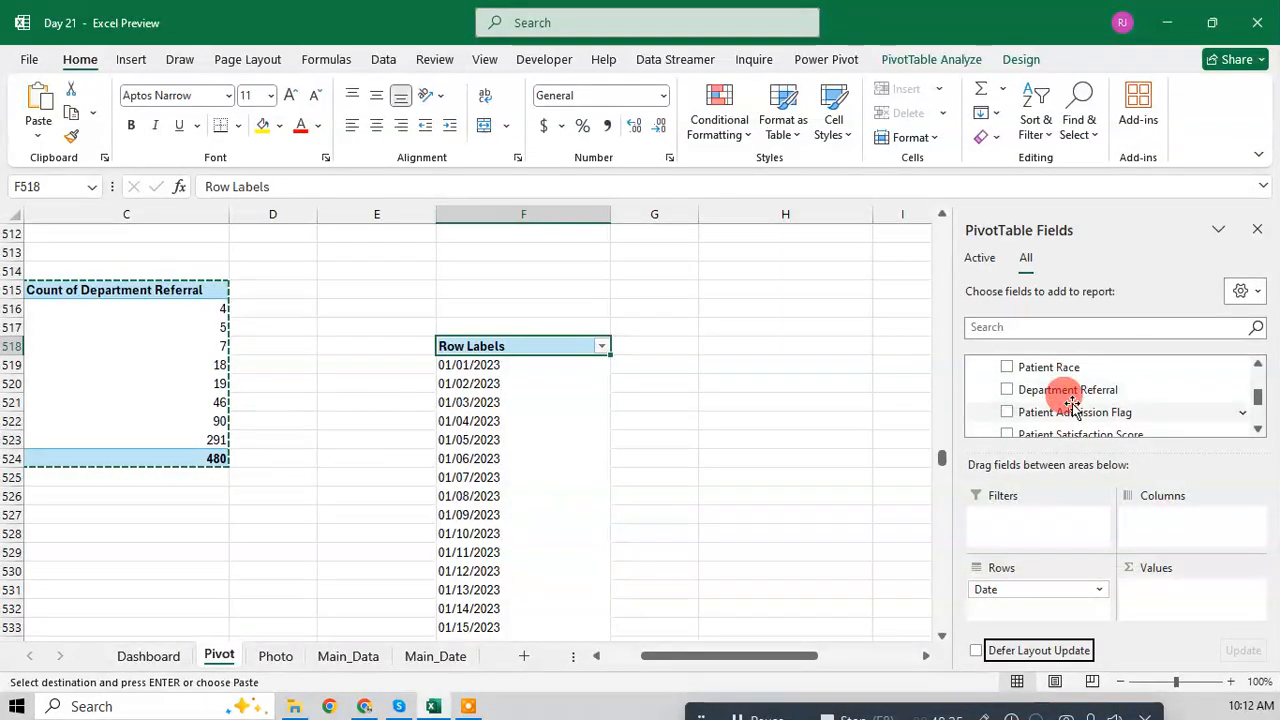
pyautogui.scroll(1, 1082, 410)
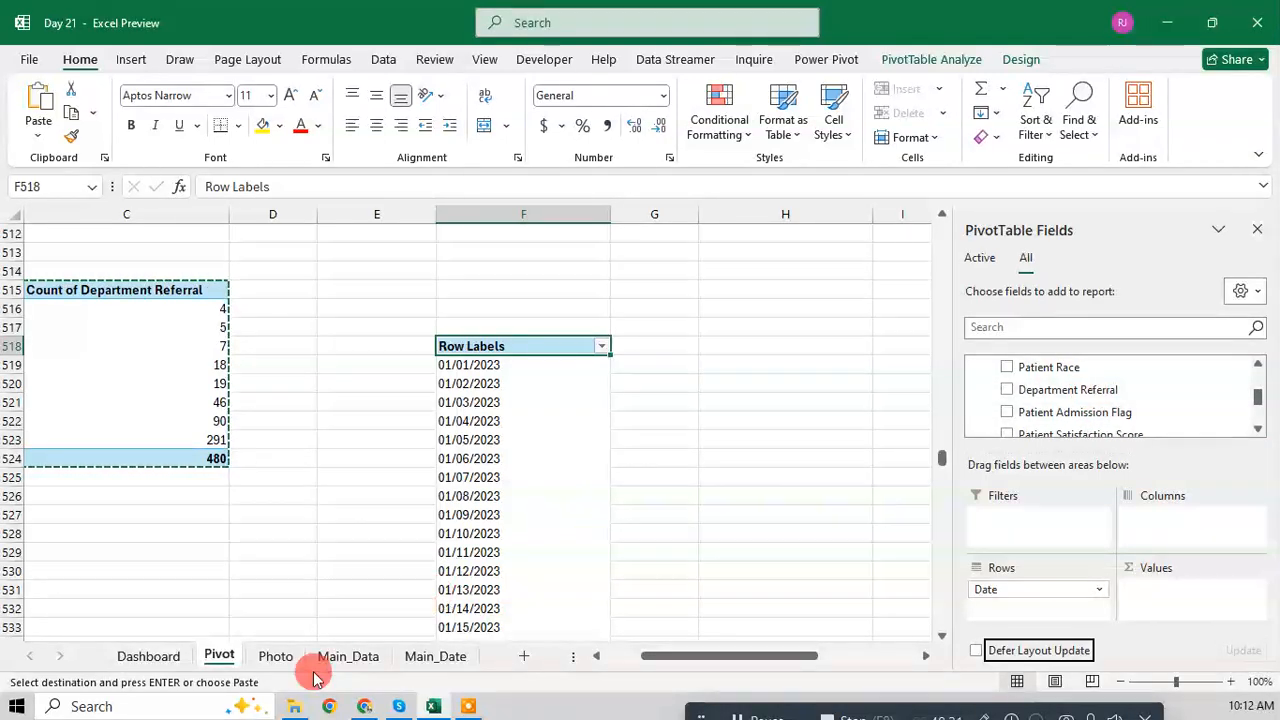
pyautogui.click(348, 657)
pyautogui.click(768, 475)
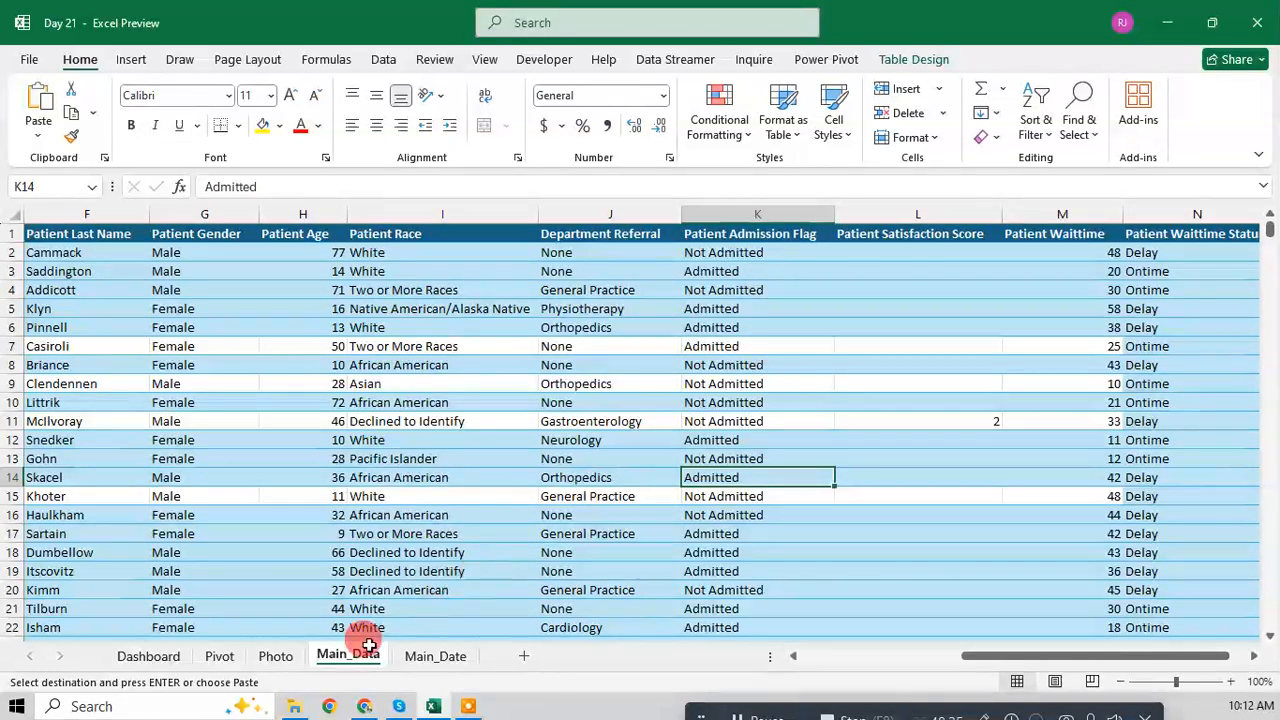
pyautogui.click(276, 655)
pyautogui.click(242, 655)
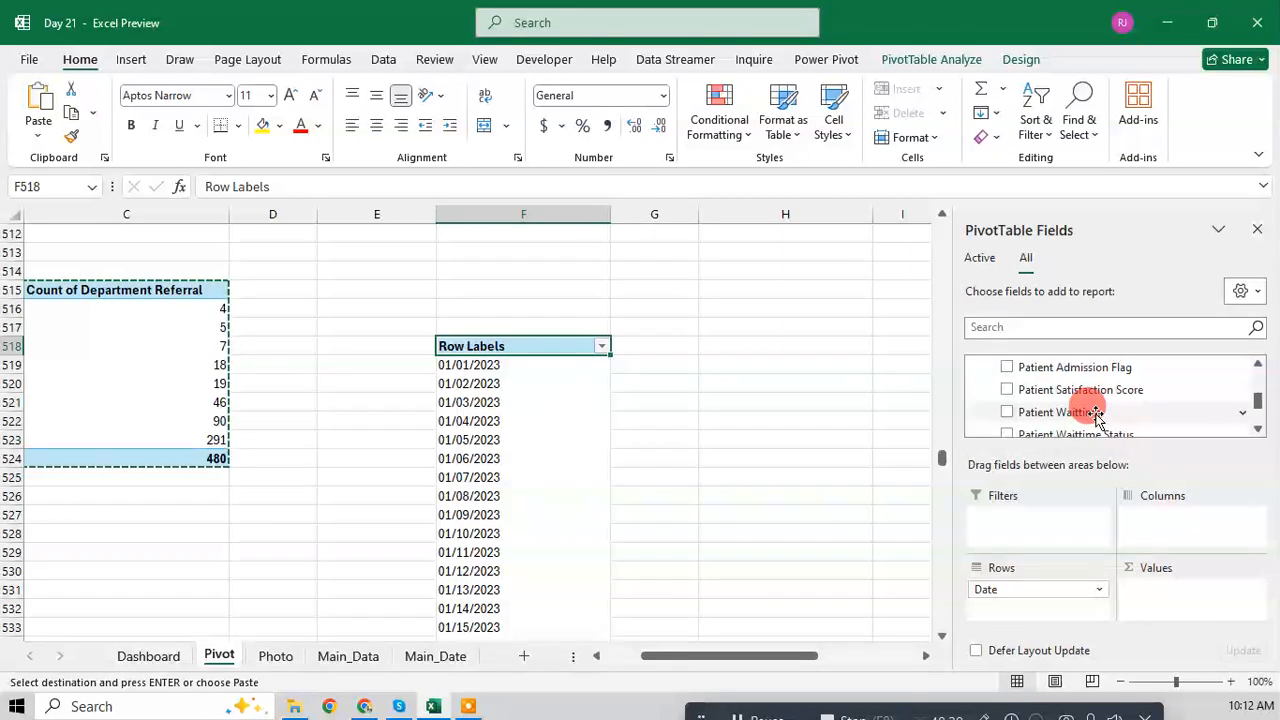
# Step: Add Patient Admission Flag to the date pivot table's values and fit column G to its header
pyautogui.scroll(-1, 1095, 405)
pyautogui.scroll(1, 1100, 400)
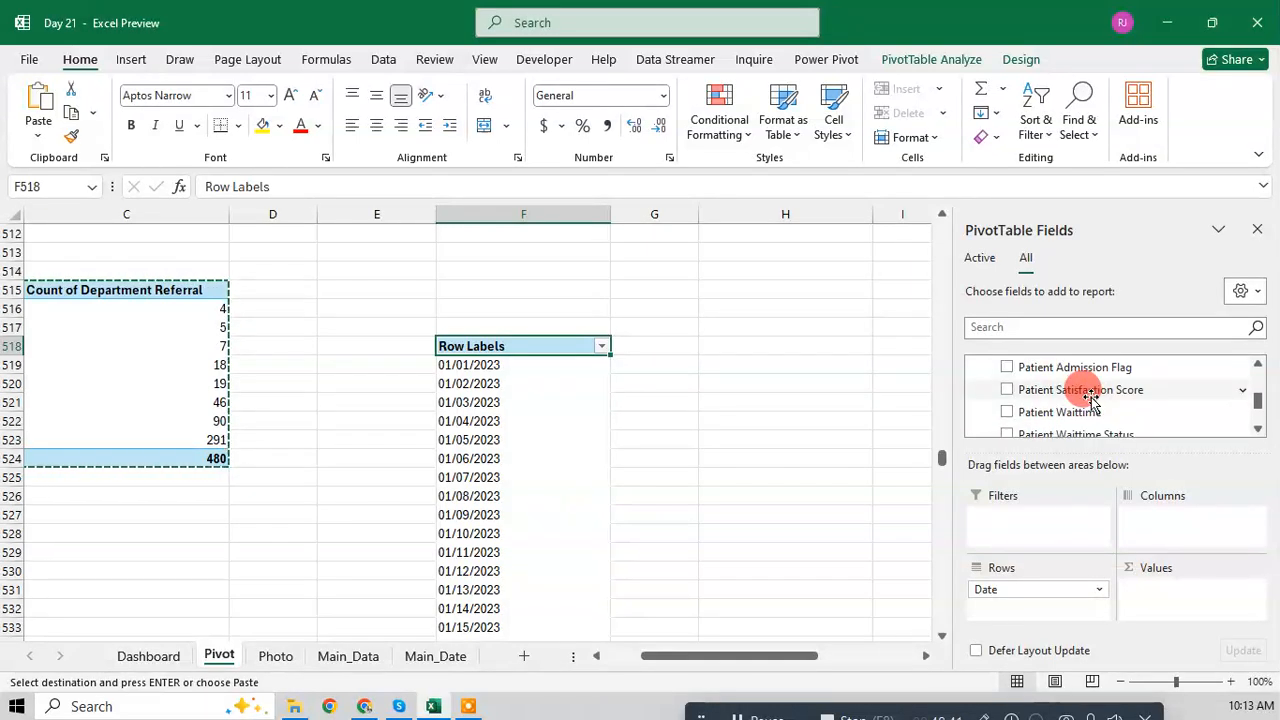
pyautogui.scroll(1, 1113, 400)
pyautogui.moveTo(1113, 420); pyautogui.dragTo(1200, 620)
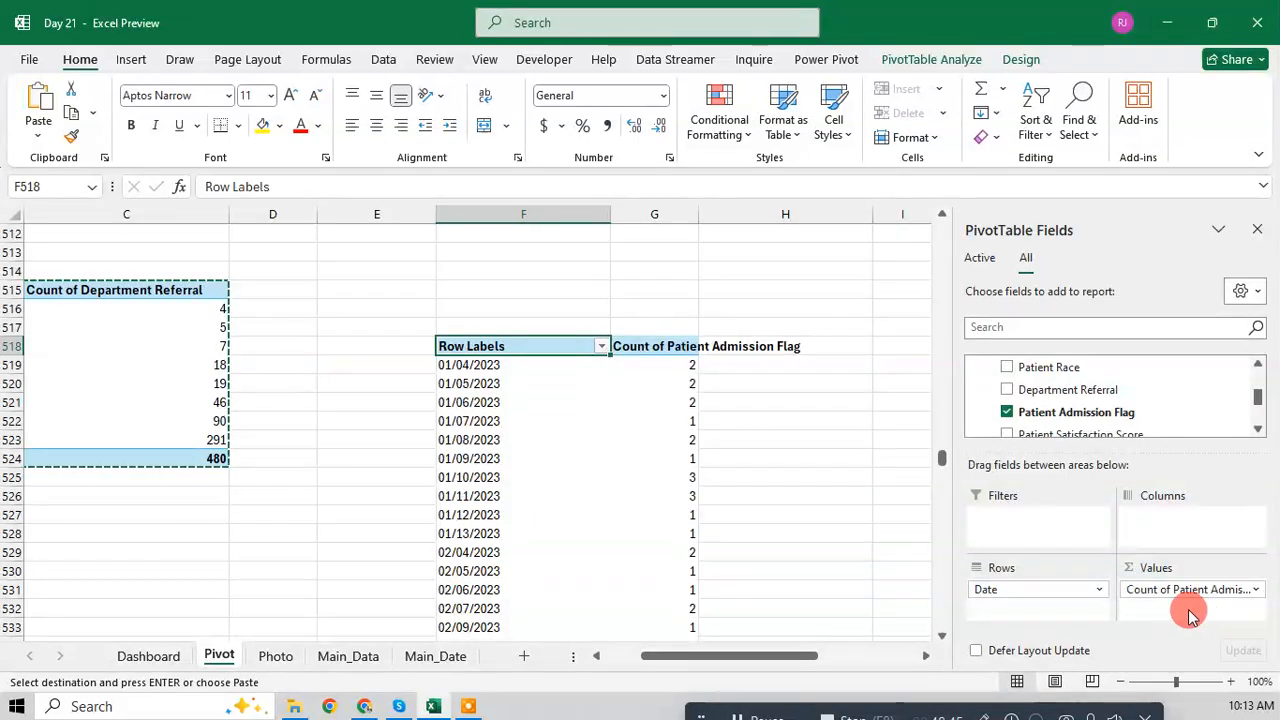
pyautogui.doubleClick(698, 214)
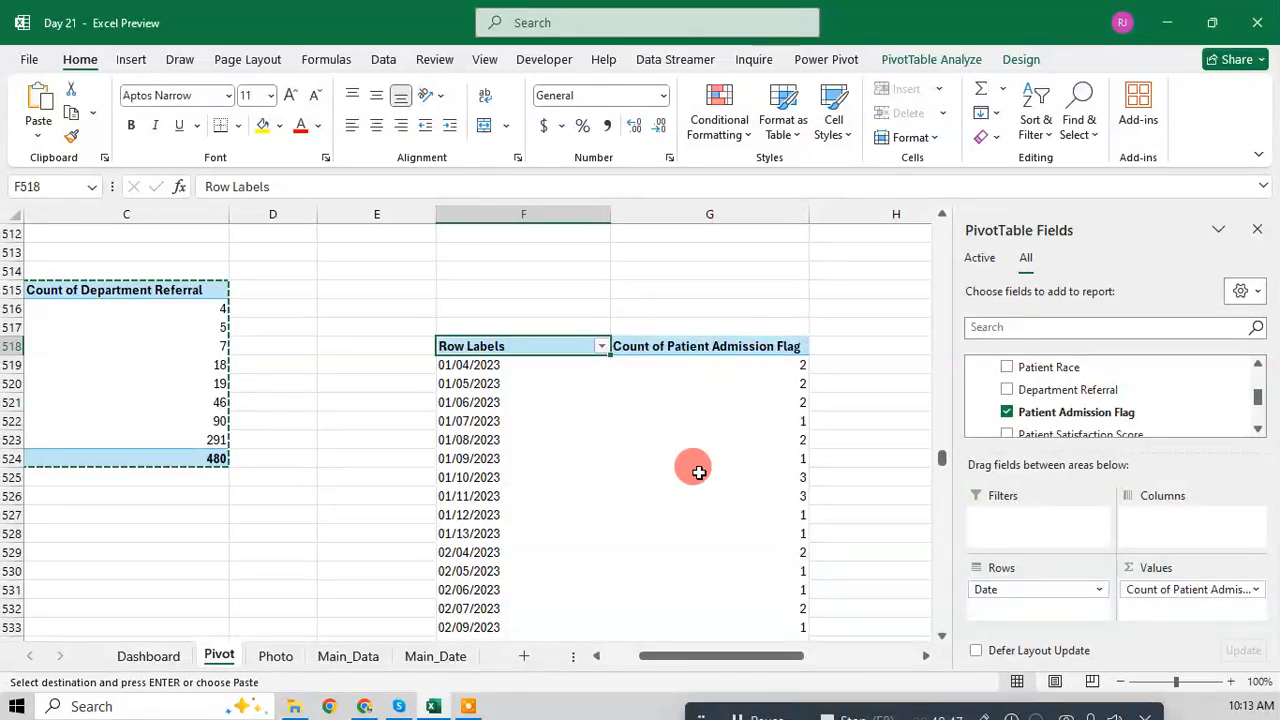
# Step: Move Patient Admission Flag into the pivot table's columns and add the same field to its values again
pyautogui.scroll(-20, 698, 472)
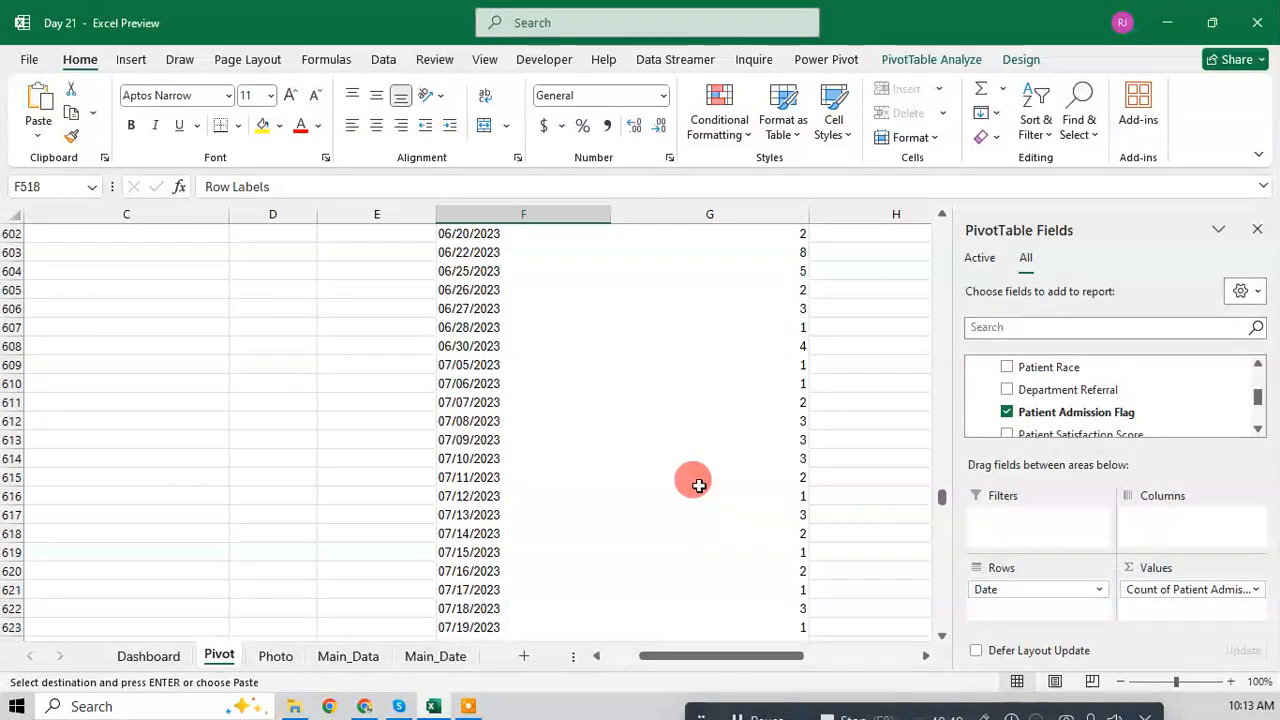
pyautogui.scroll(-5, 698, 484)
pyautogui.click(744, 541)
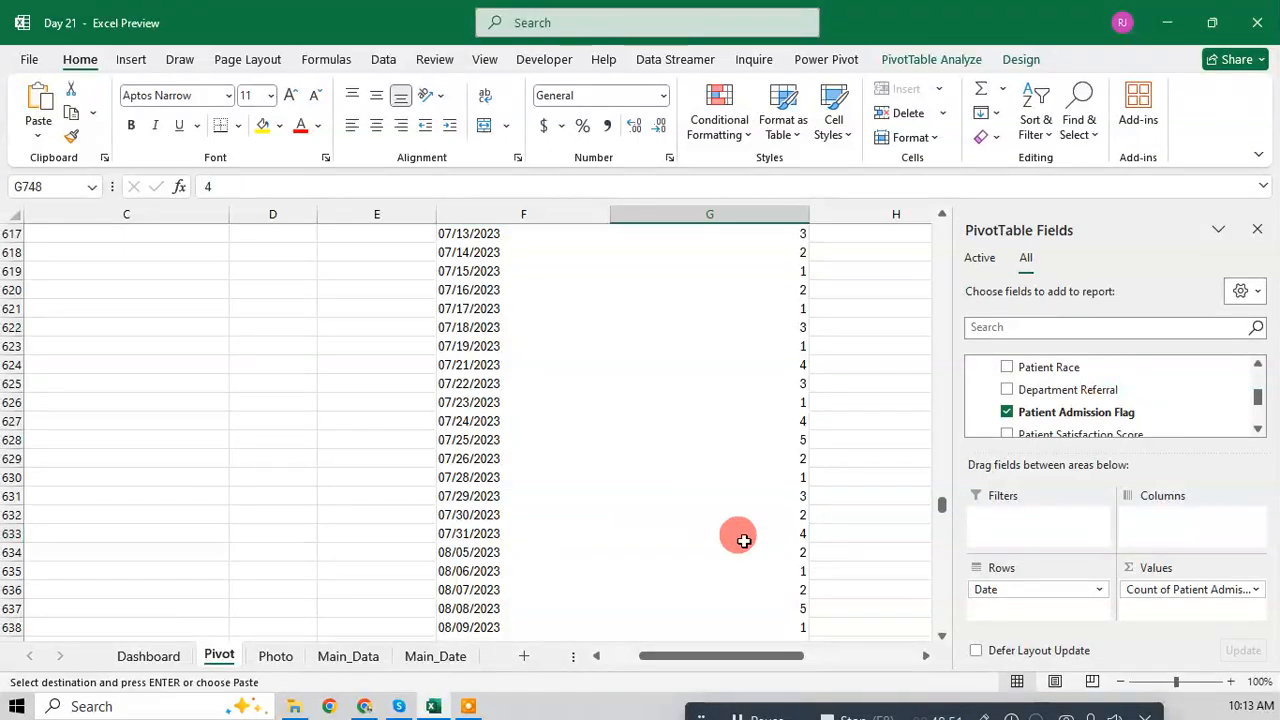
pyautogui.hotkey('ctrl', 'Down')
pyautogui.hotkey('ctrl', 'Up')
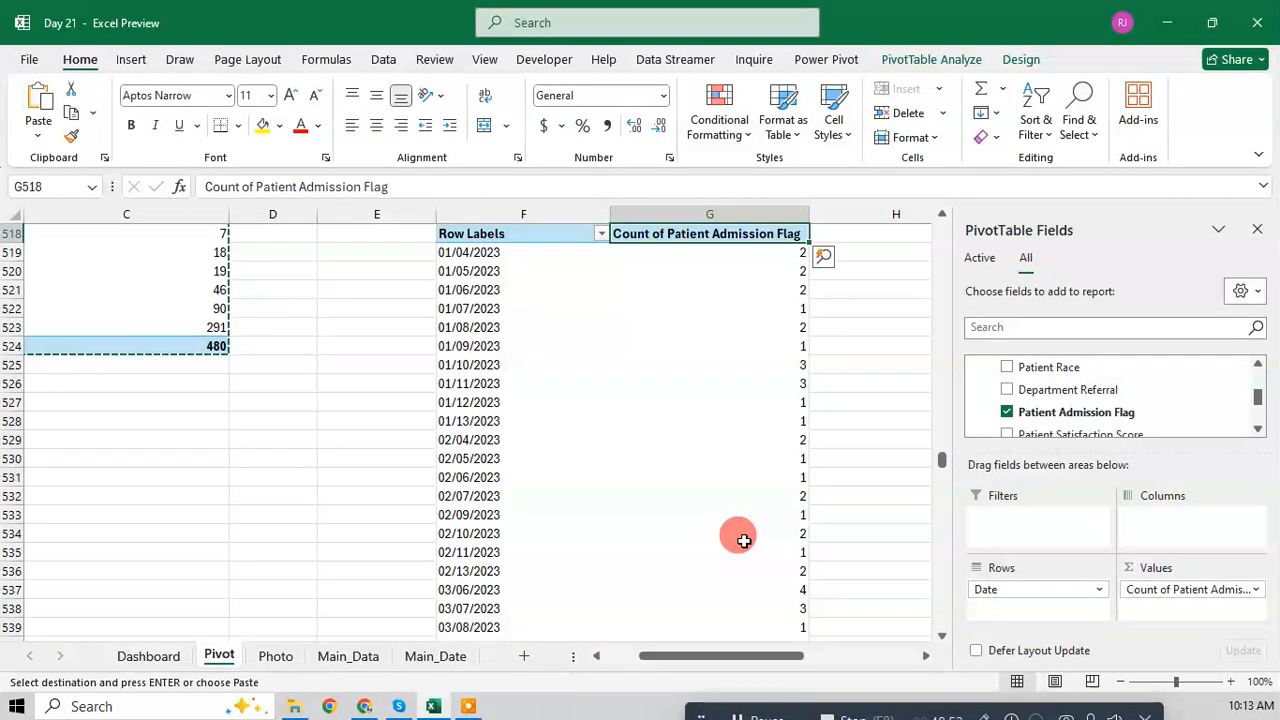
pyautogui.press('Down')
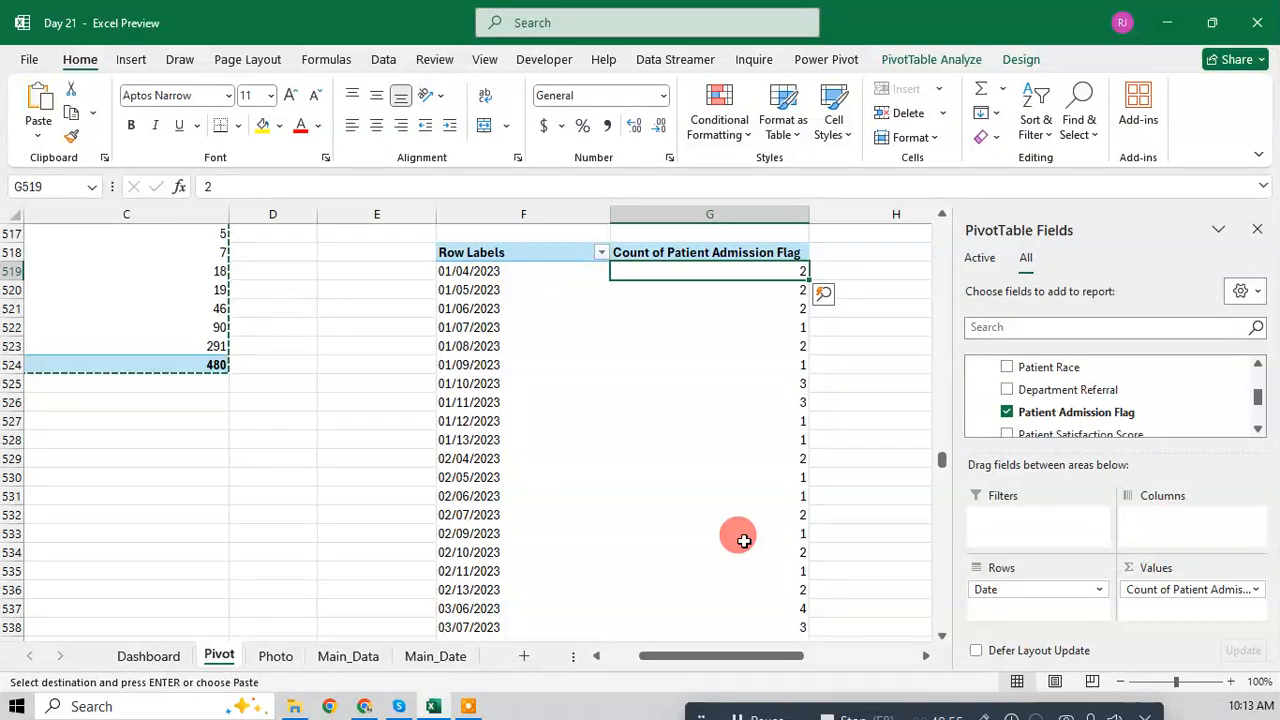
pyautogui.moveTo(1228, 589); pyautogui.dragTo(1222, 518)
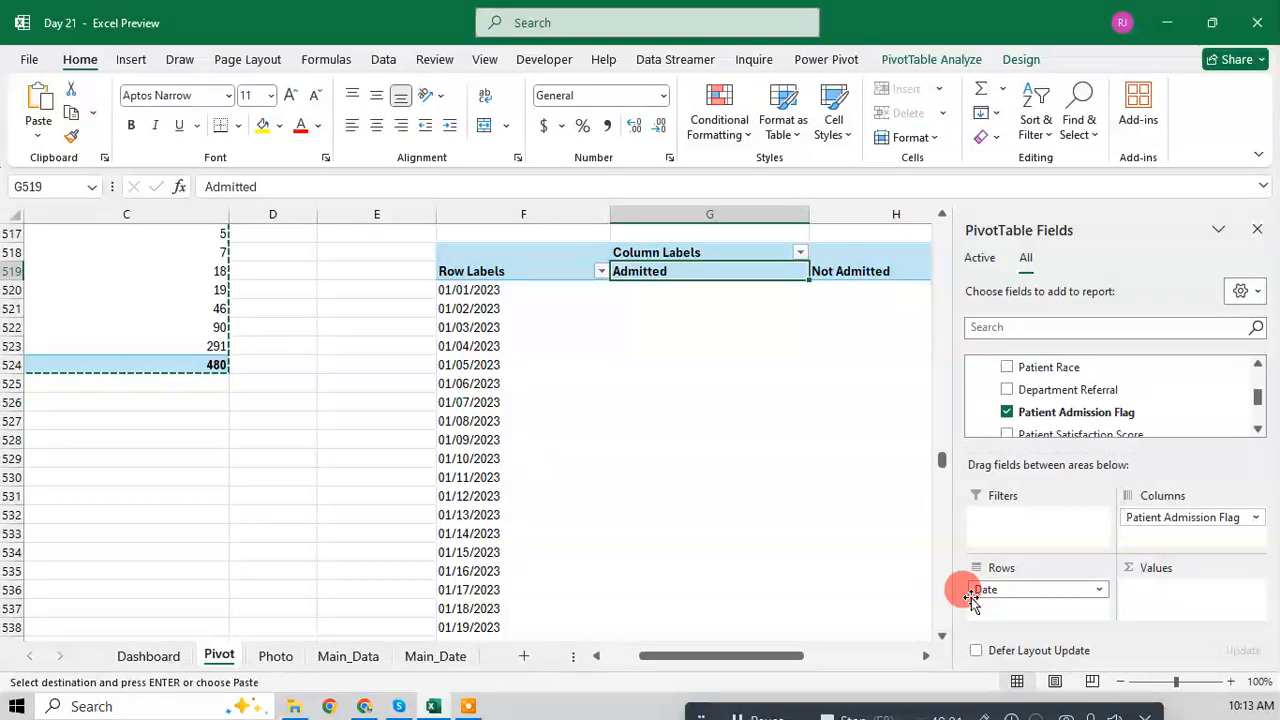
pyautogui.moveTo(1066, 413); pyautogui.dragTo(1203, 608)
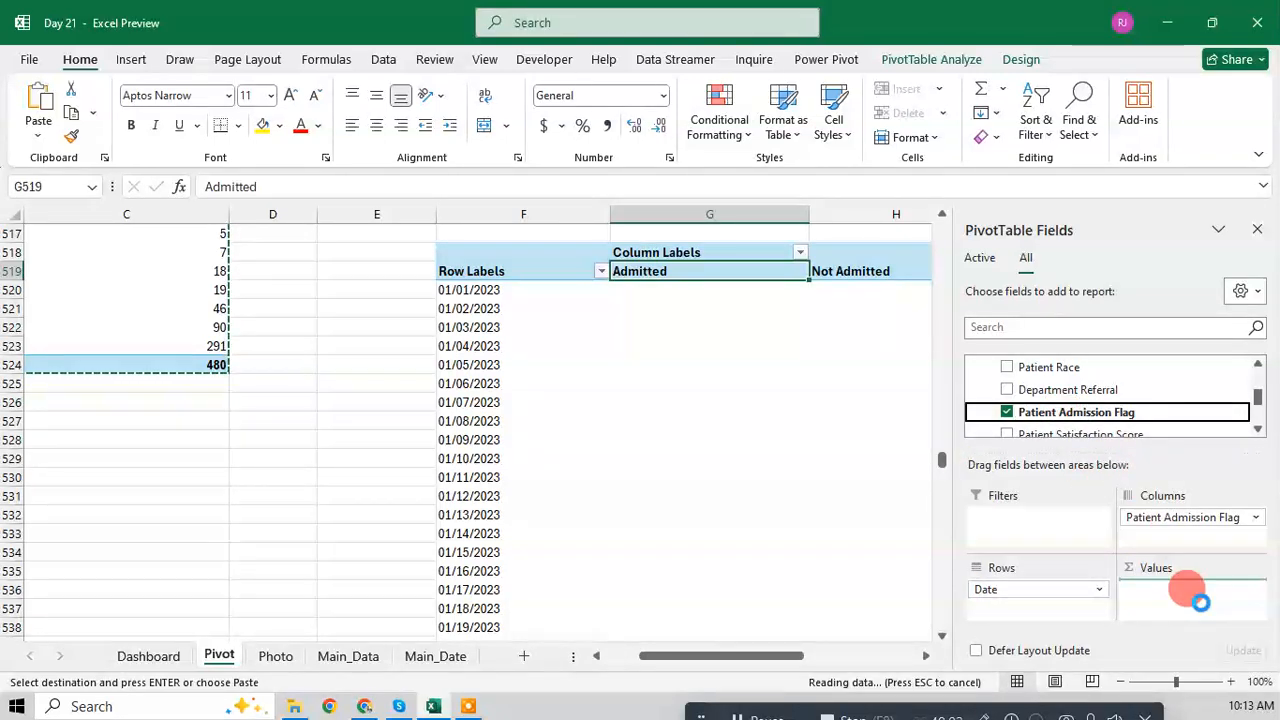
# Step: Turn off the admission pivot table's grand totals for rows and columns
pyautogui.moveTo(787, 662); pyautogui.dragTo(874, 654)
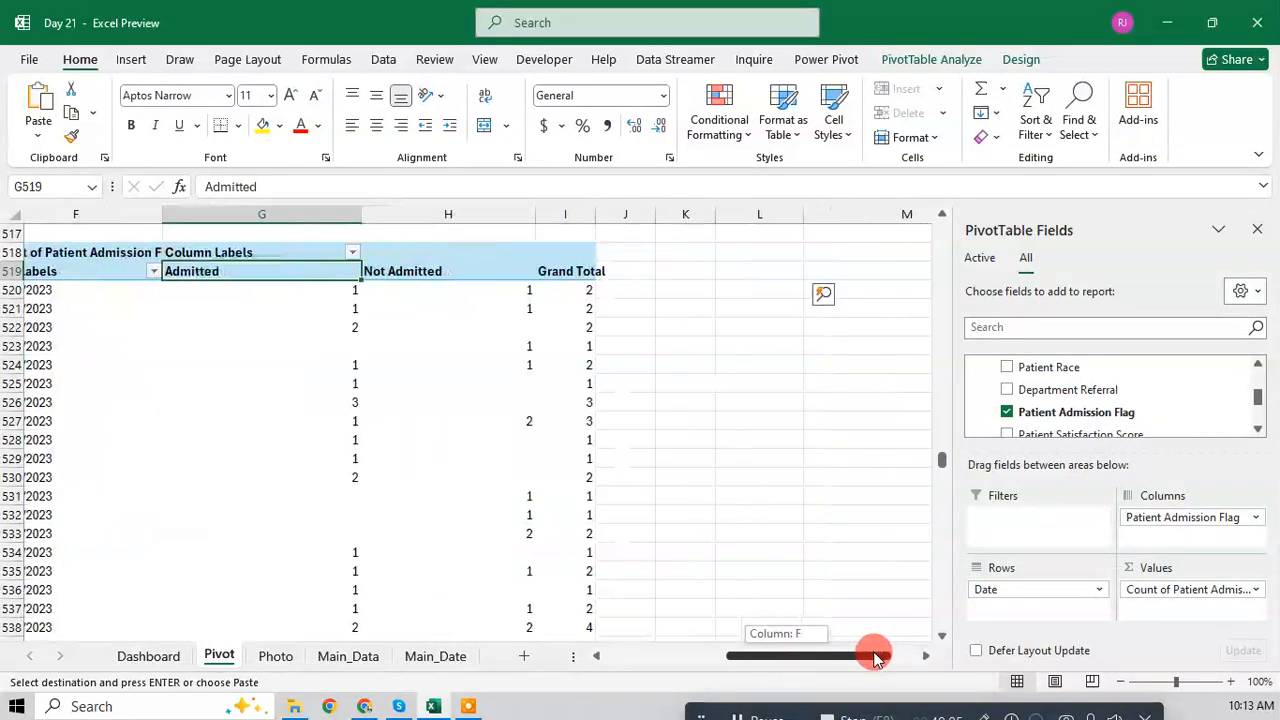
pyautogui.scroll(-7, 389, 460)
pyautogui.scroll(-7, 402, 504)
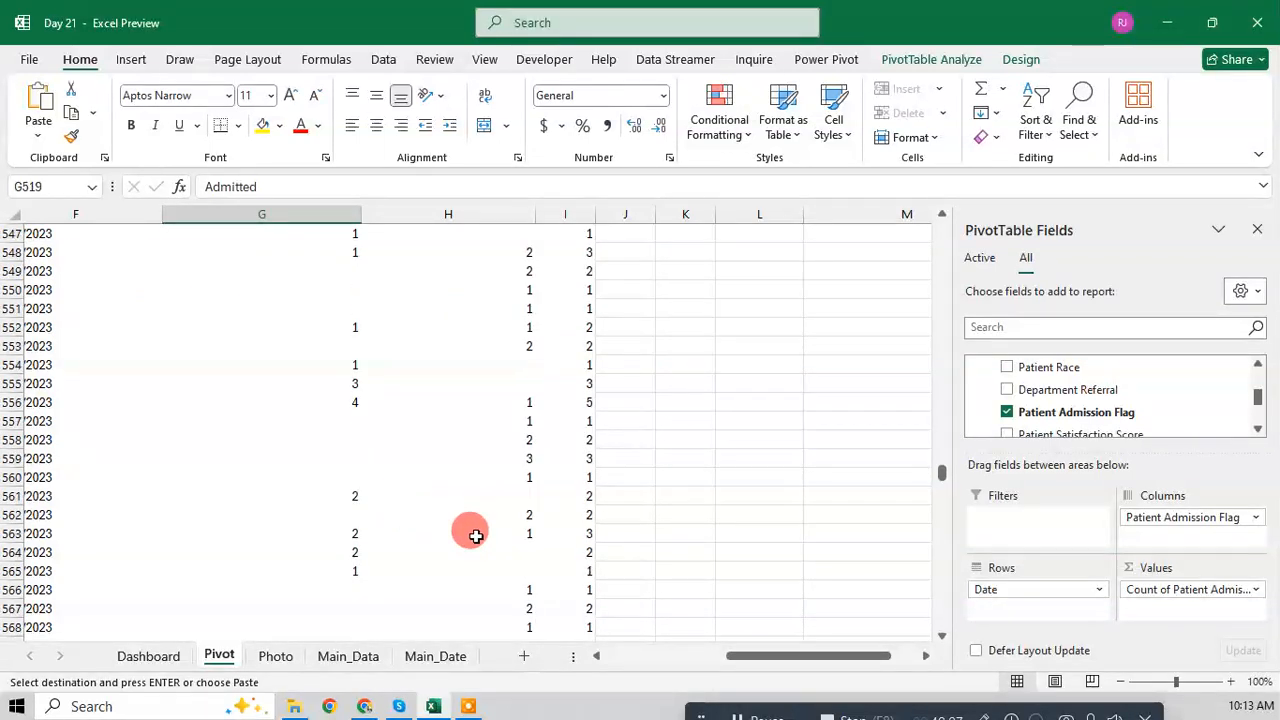
pyautogui.click(546, 570)
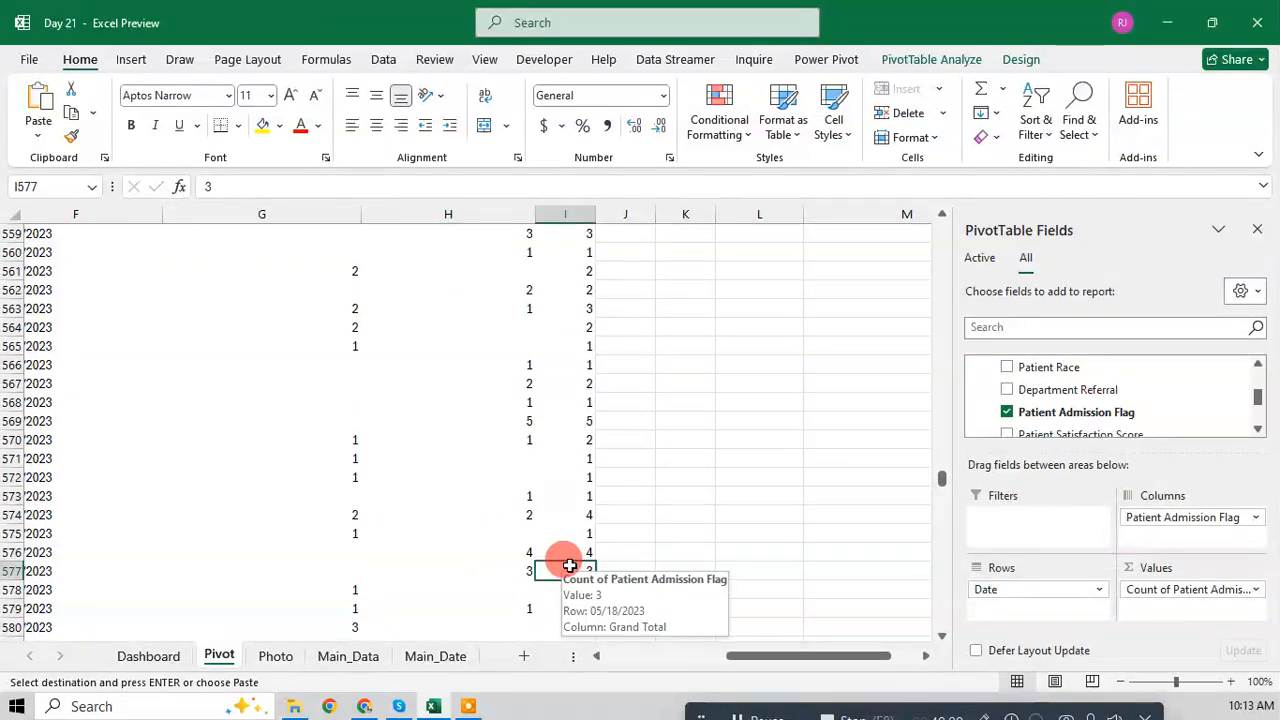
pyautogui.hotkey('ctrl', 'Down')
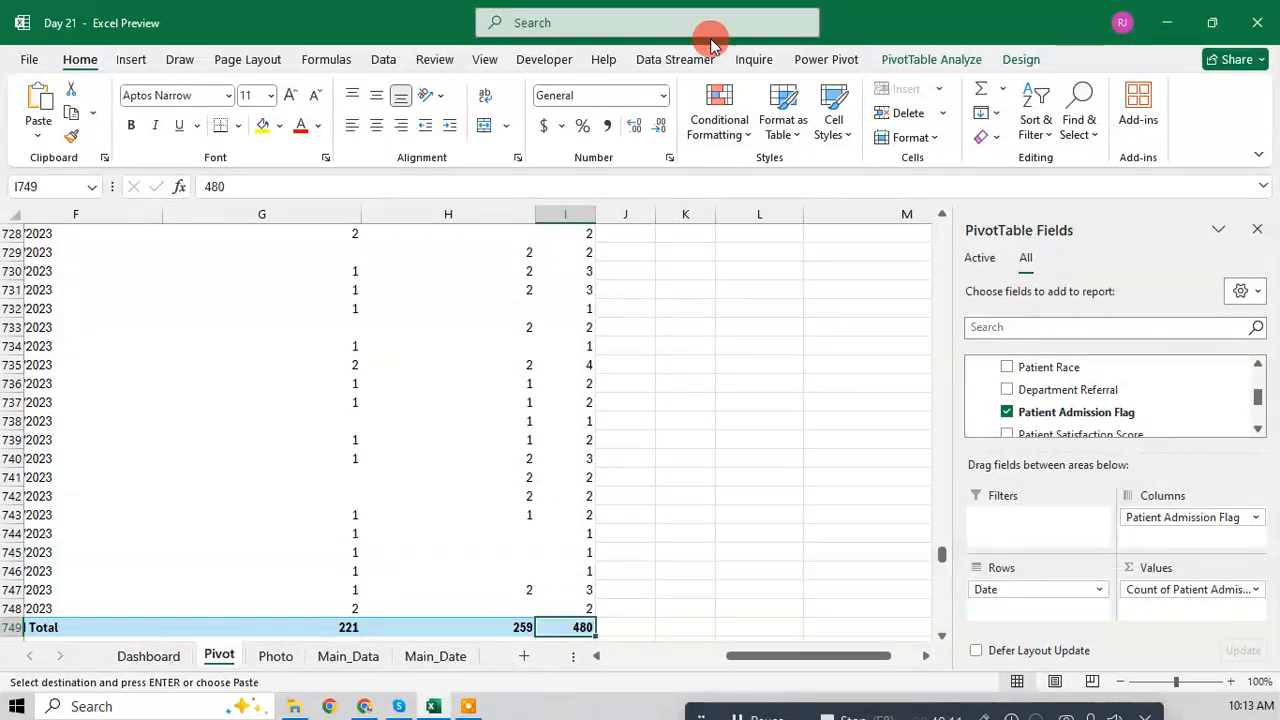
pyautogui.click(1024, 59)
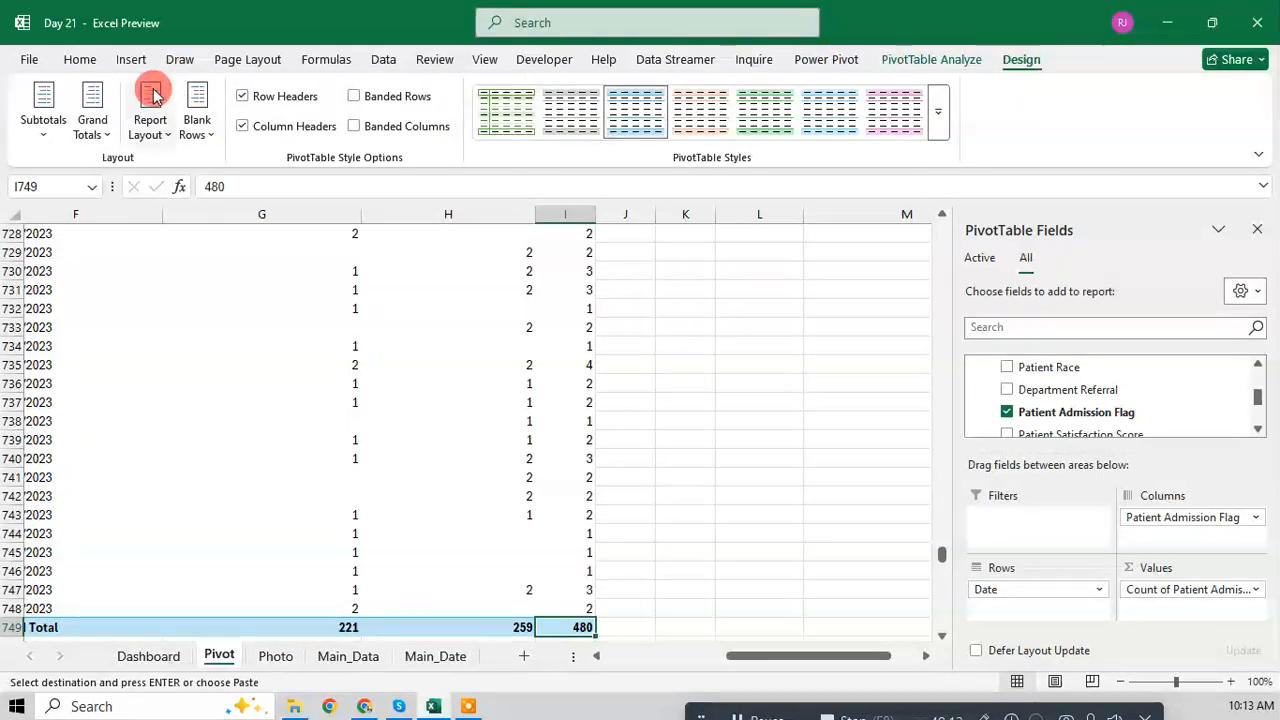
pyautogui.click(95, 135)
pyautogui.click(128, 172)
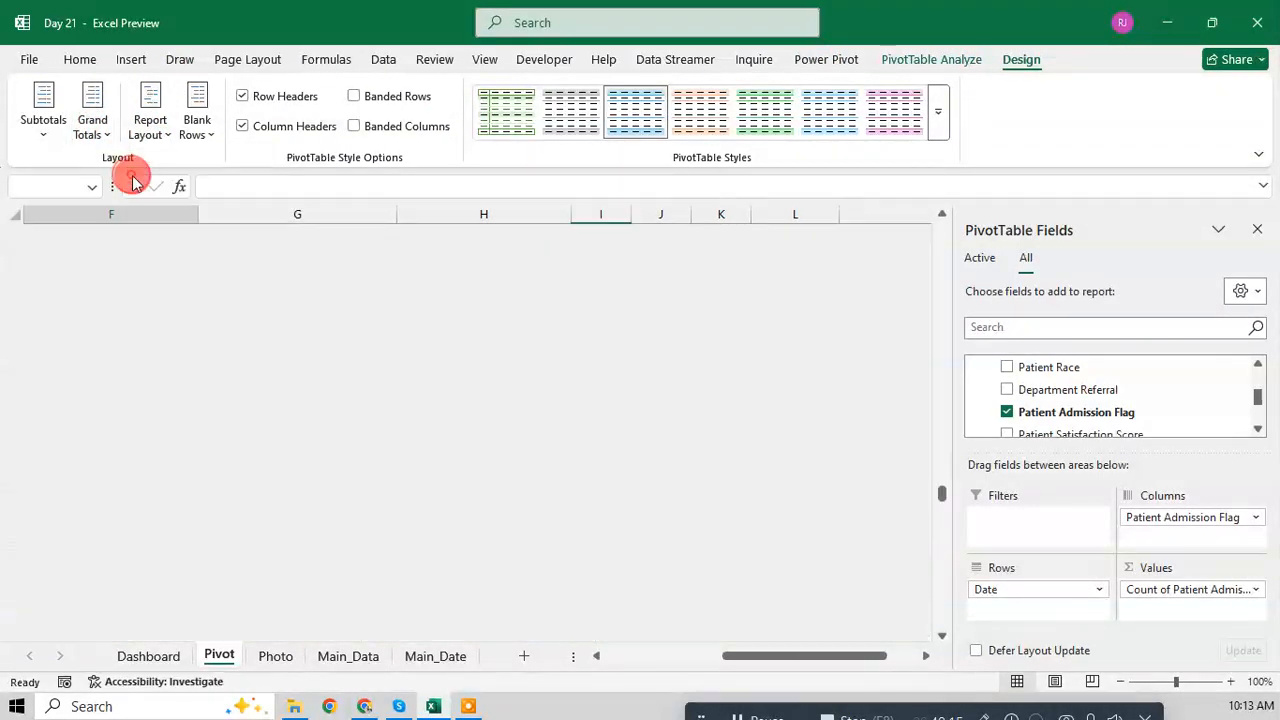
# Step: Insert a Clustered Column PivotChart based on the Patient Admission Flag pivot table
pyautogui.click(302, 478)
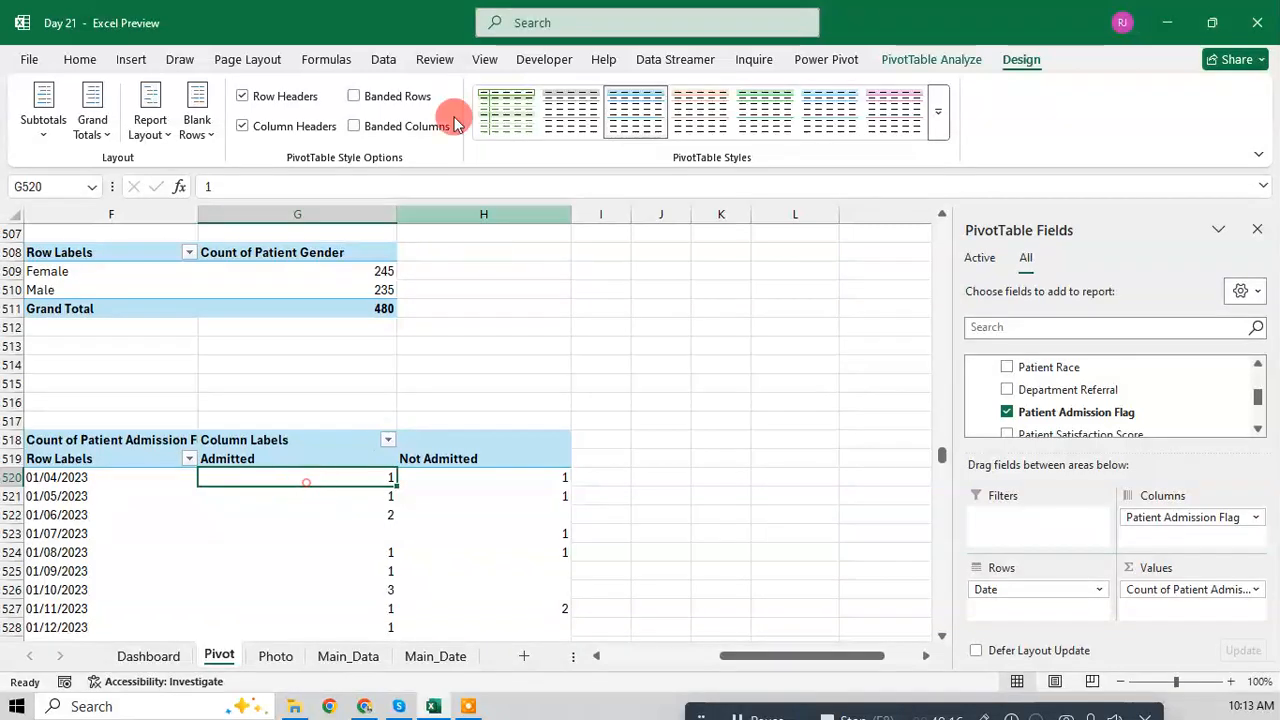
pyautogui.click(130, 62)
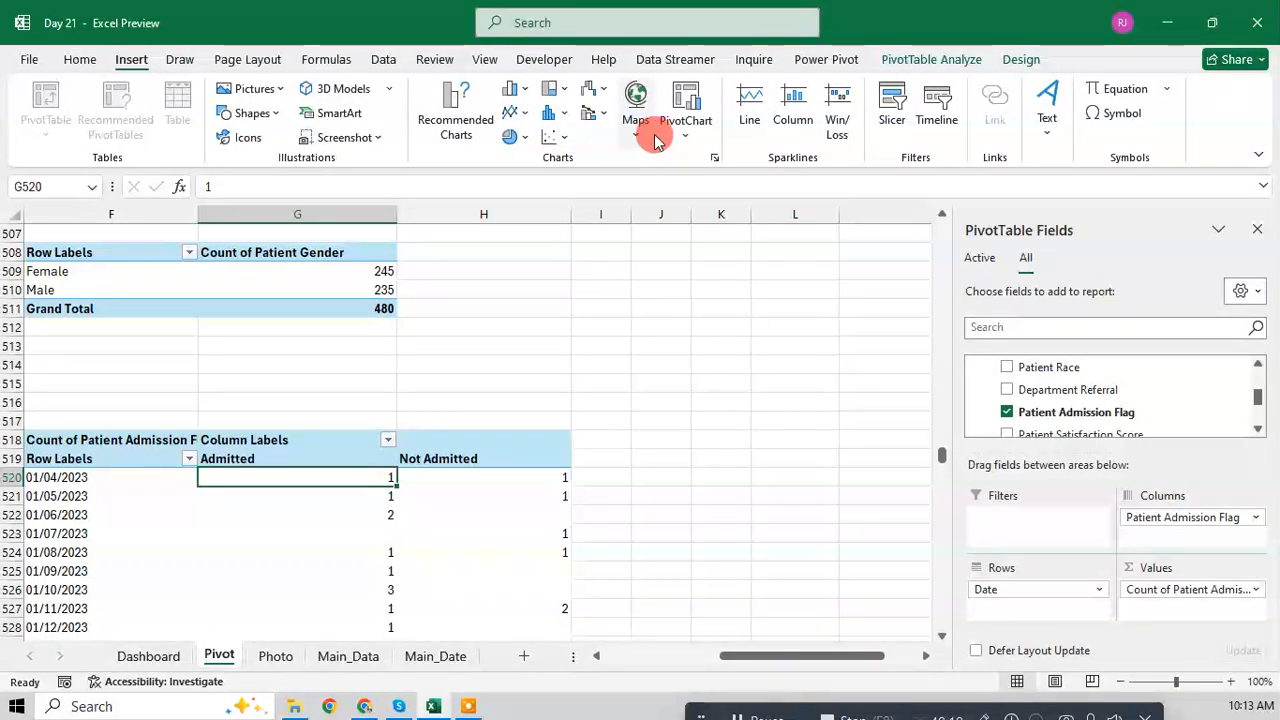
pyautogui.click(685, 127)
pyautogui.click(697, 168)
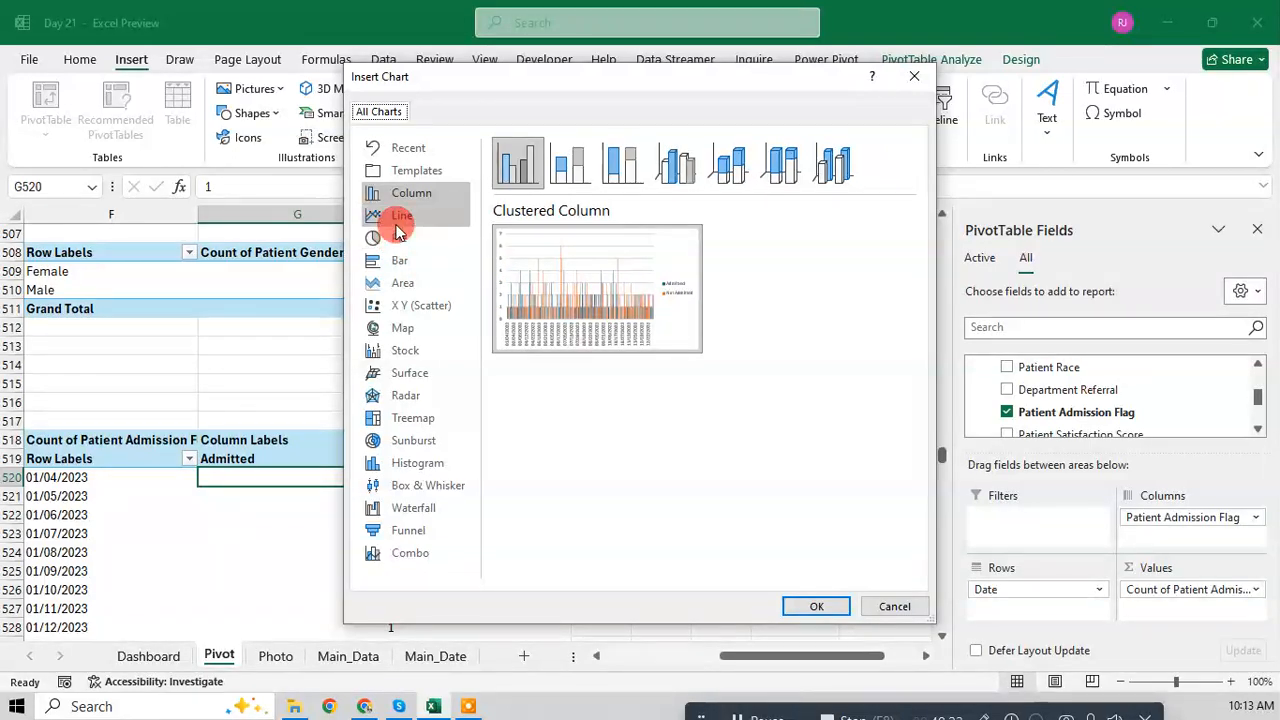
pyautogui.click(400, 260)
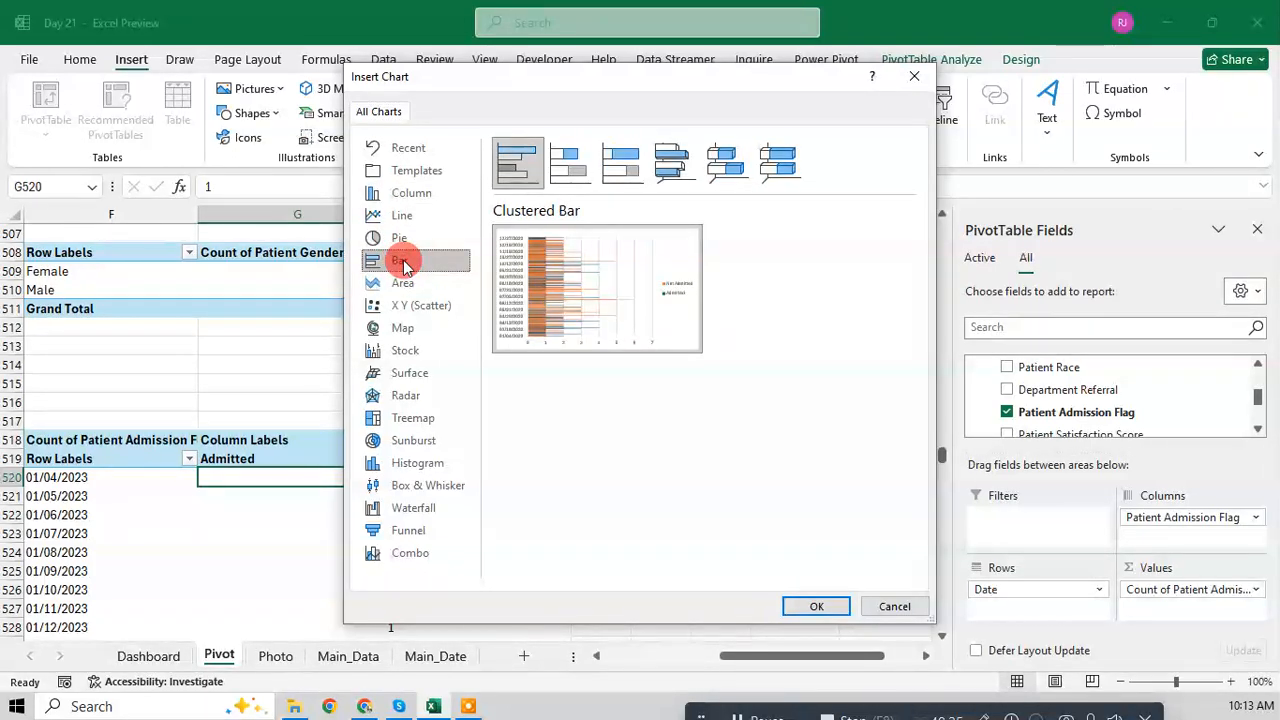
pyautogui.click(402, 216)
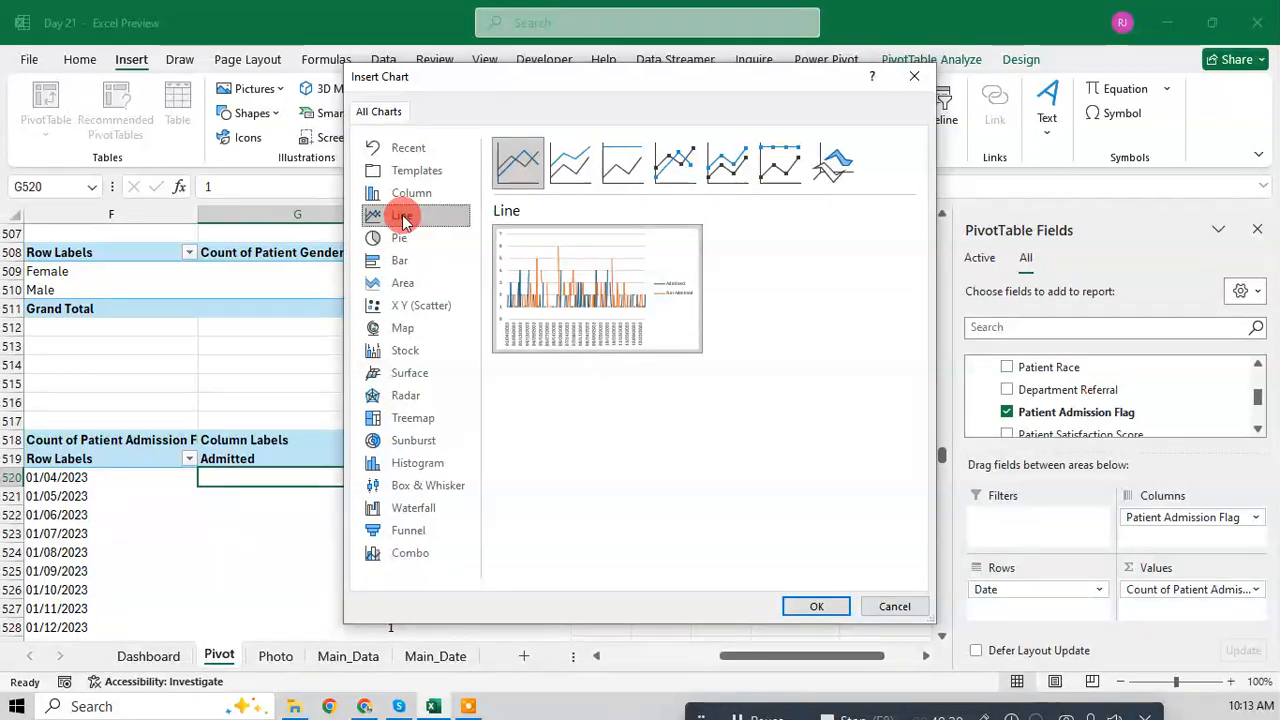
pyautogui.click(406, 195)
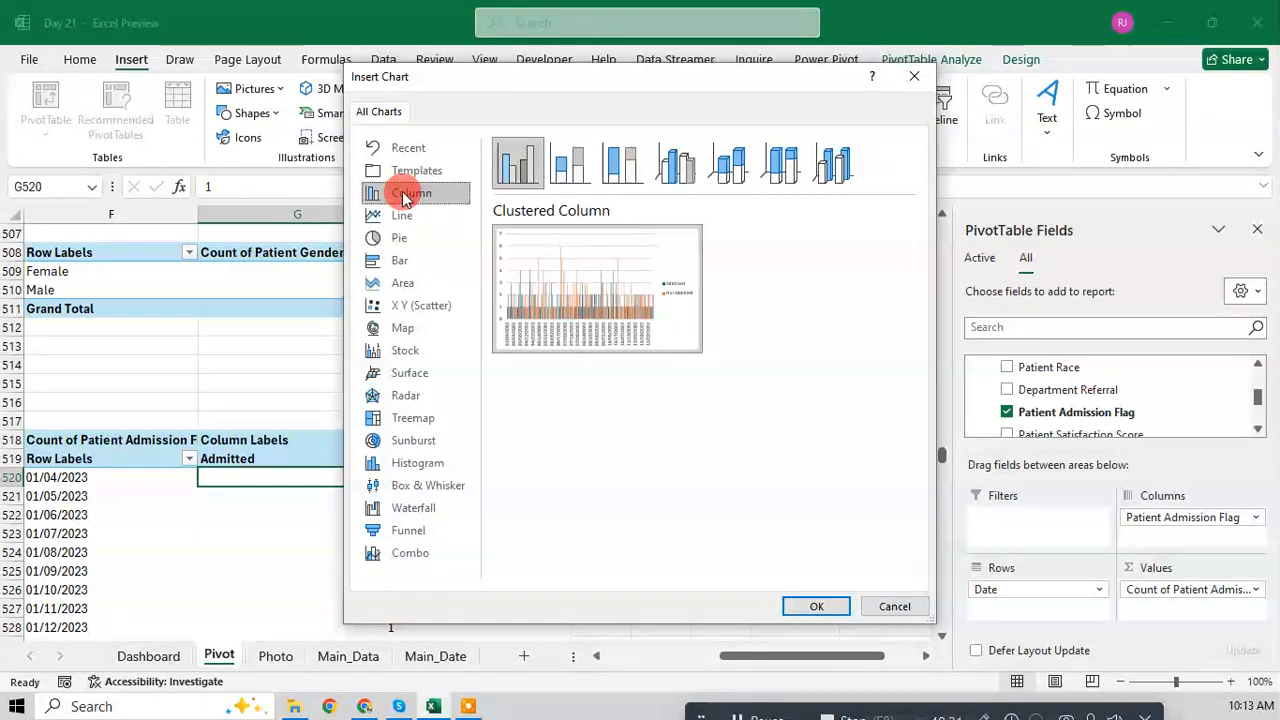
pyautogui.click(786, 604)
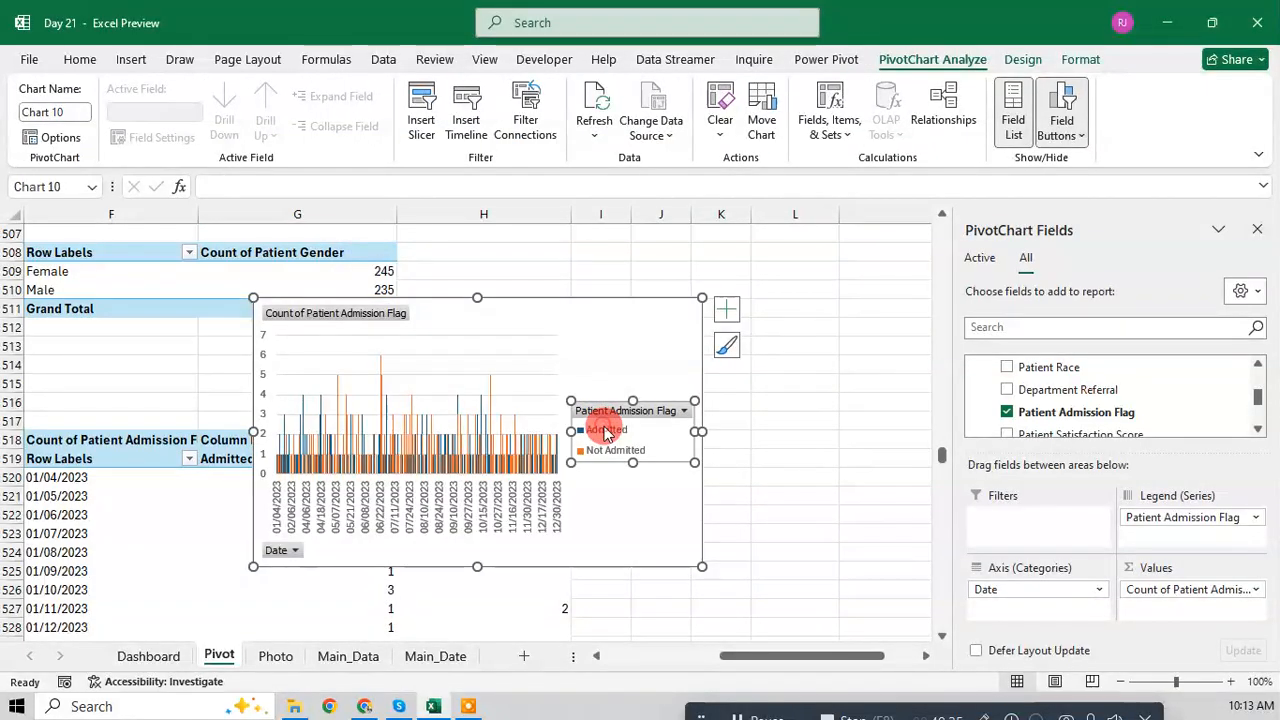
# Step: Hide the value field button on the new admission chart and delete its horizontal date axis
pyautogui.click(392, 313)
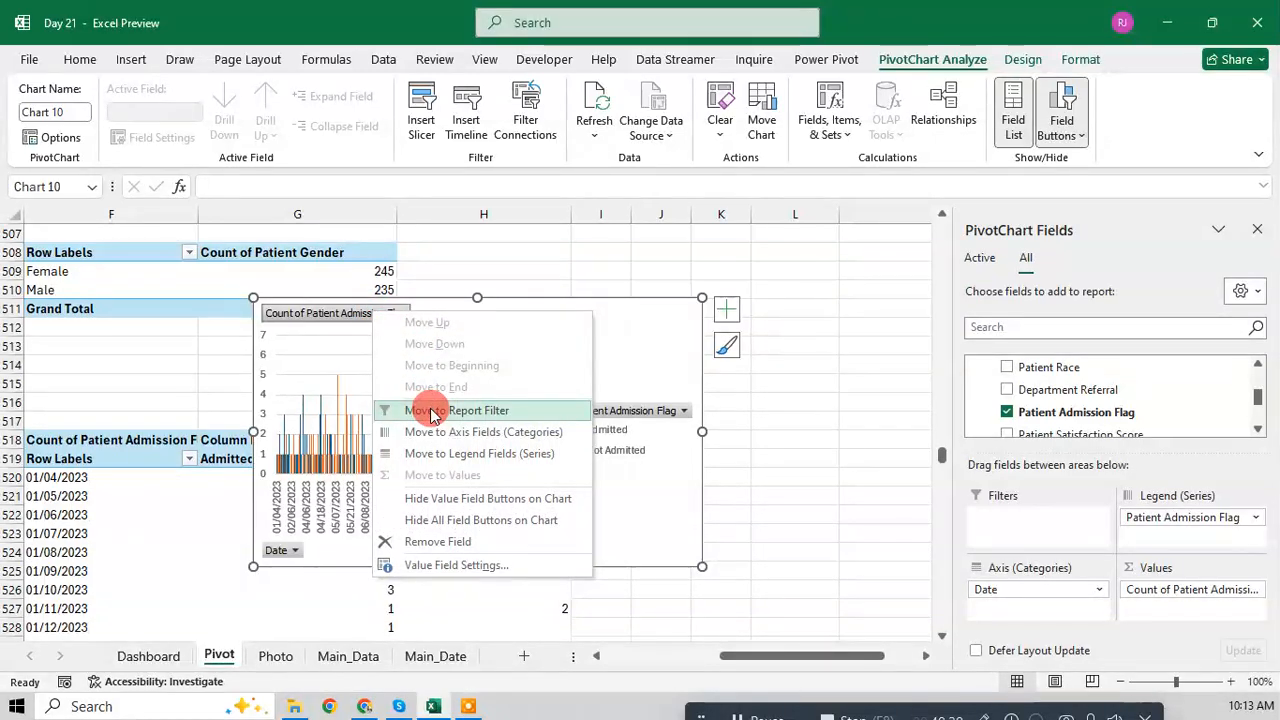
pyautogui.click(345, 487)
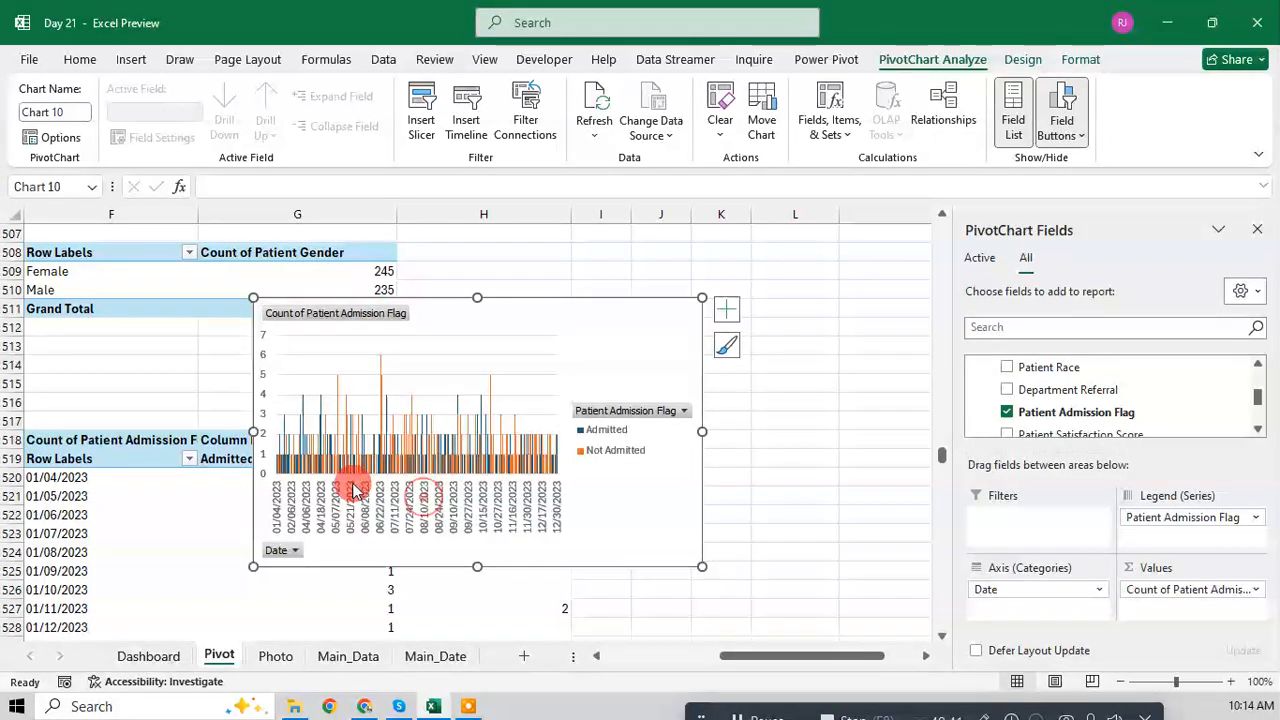
pyautogui.rightClick(333, 495)
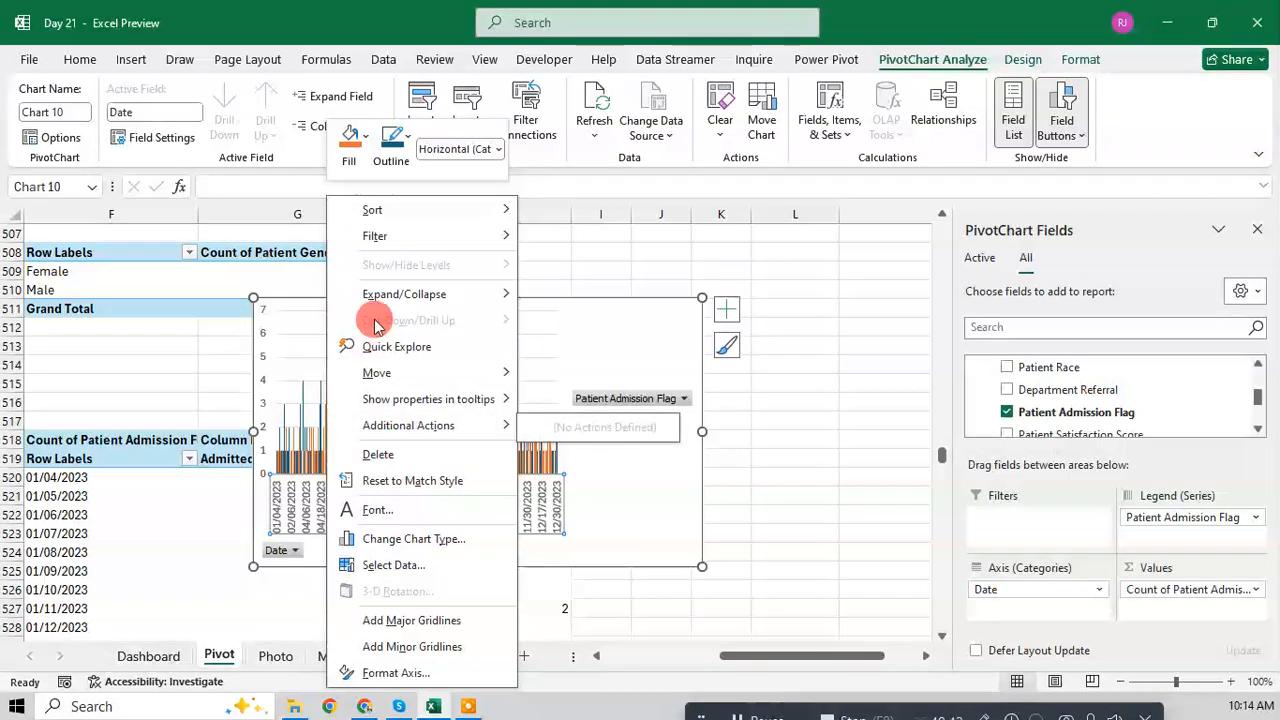
pyautogui.click(313, 508)
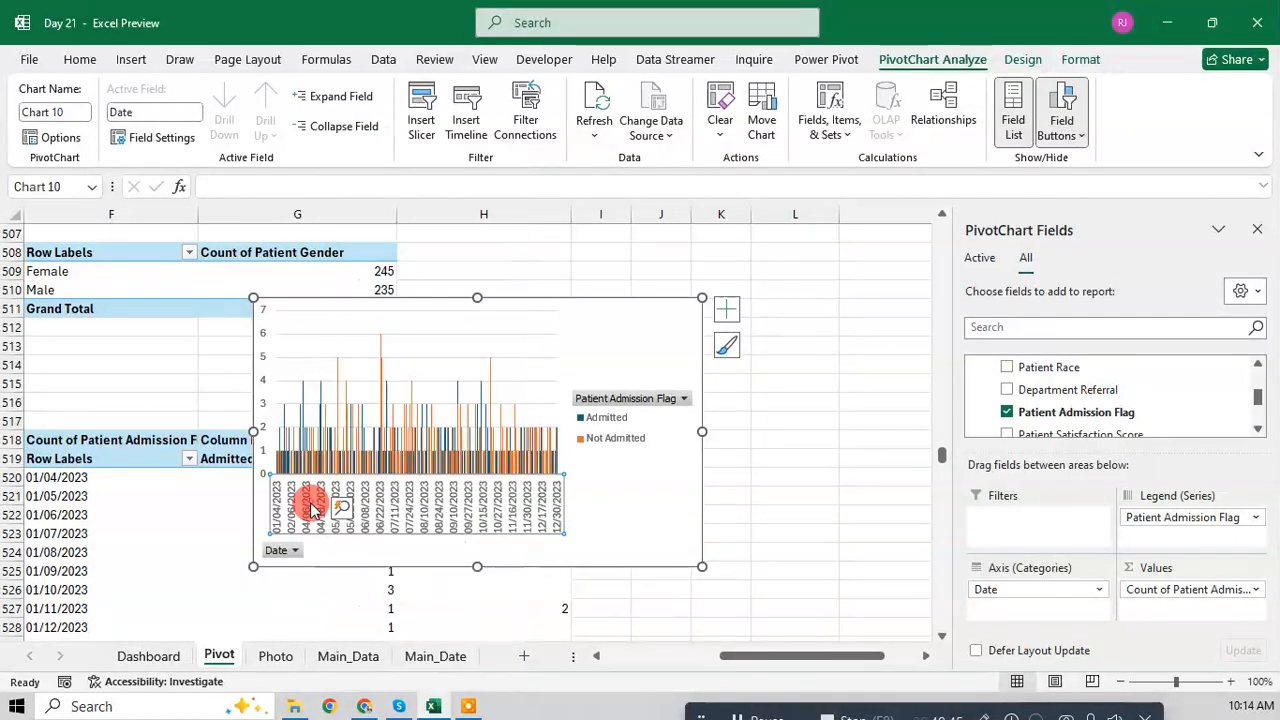
pyautogui.press('Delete')
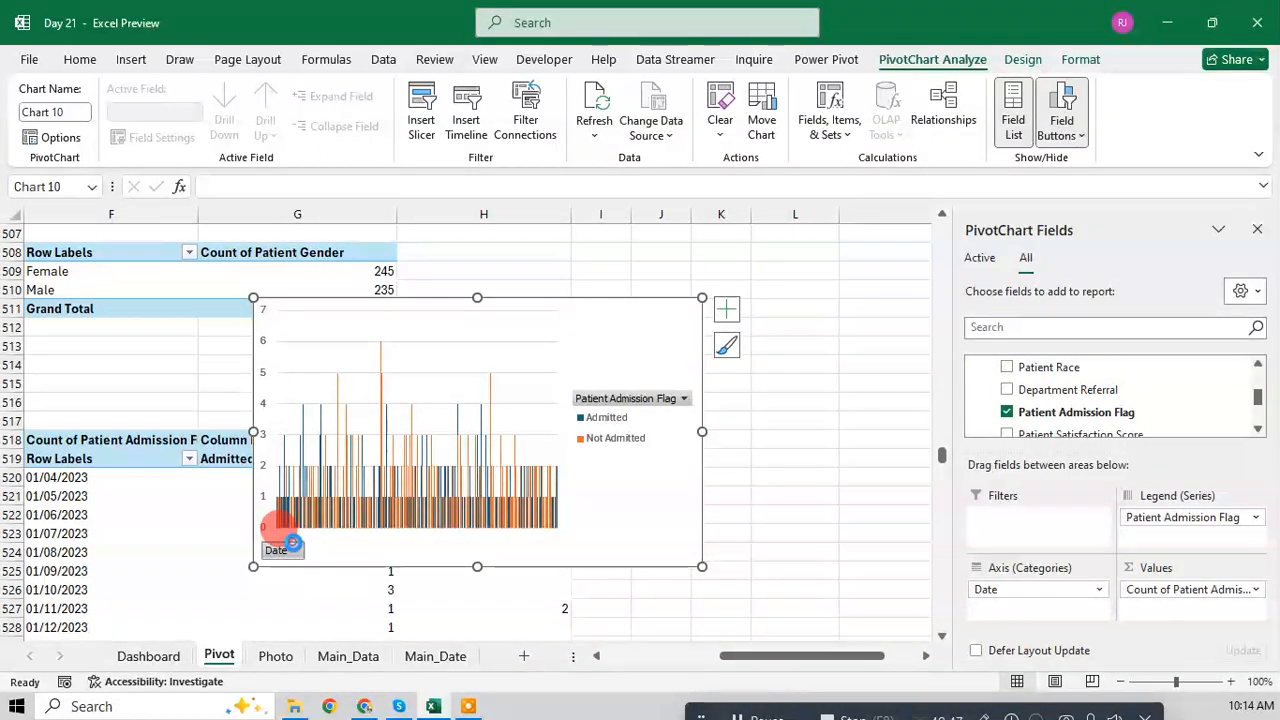
# Step: Hide the Date axis field button on the admission chart
pyautogui.click(291, 545)
pyautogui.rightClick(276, 554)
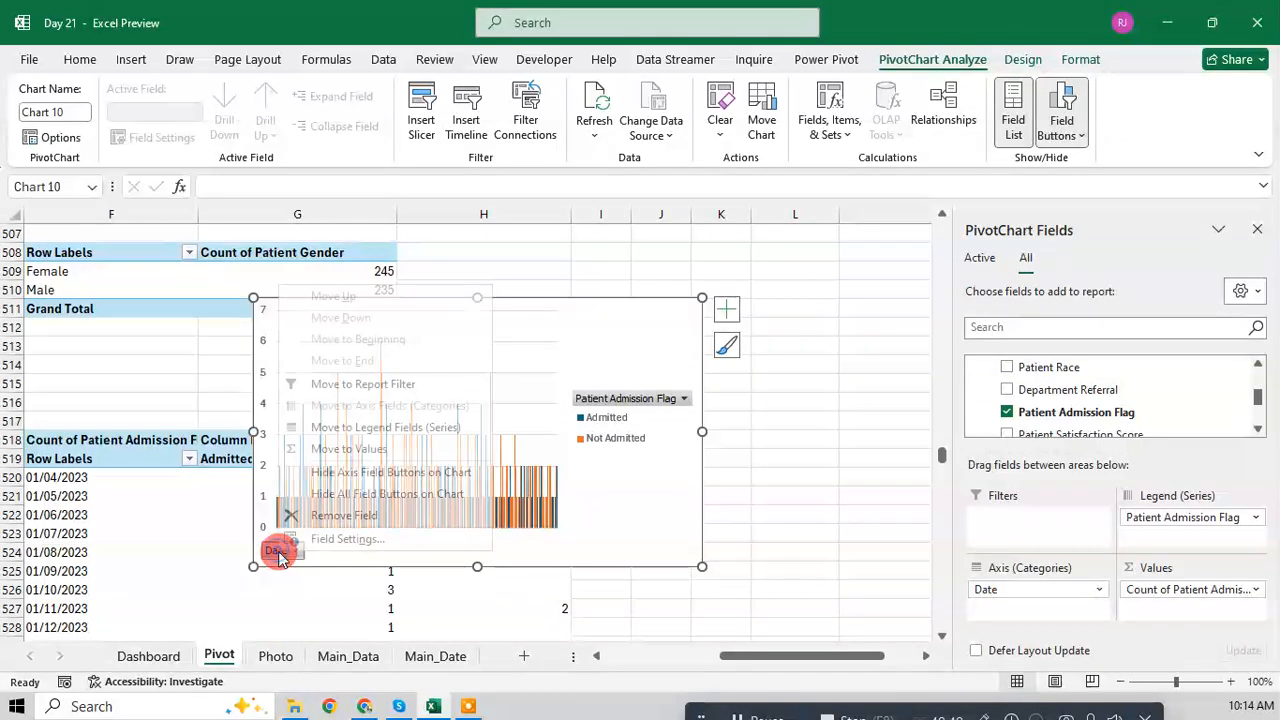
pyautogui.click(342, 474)
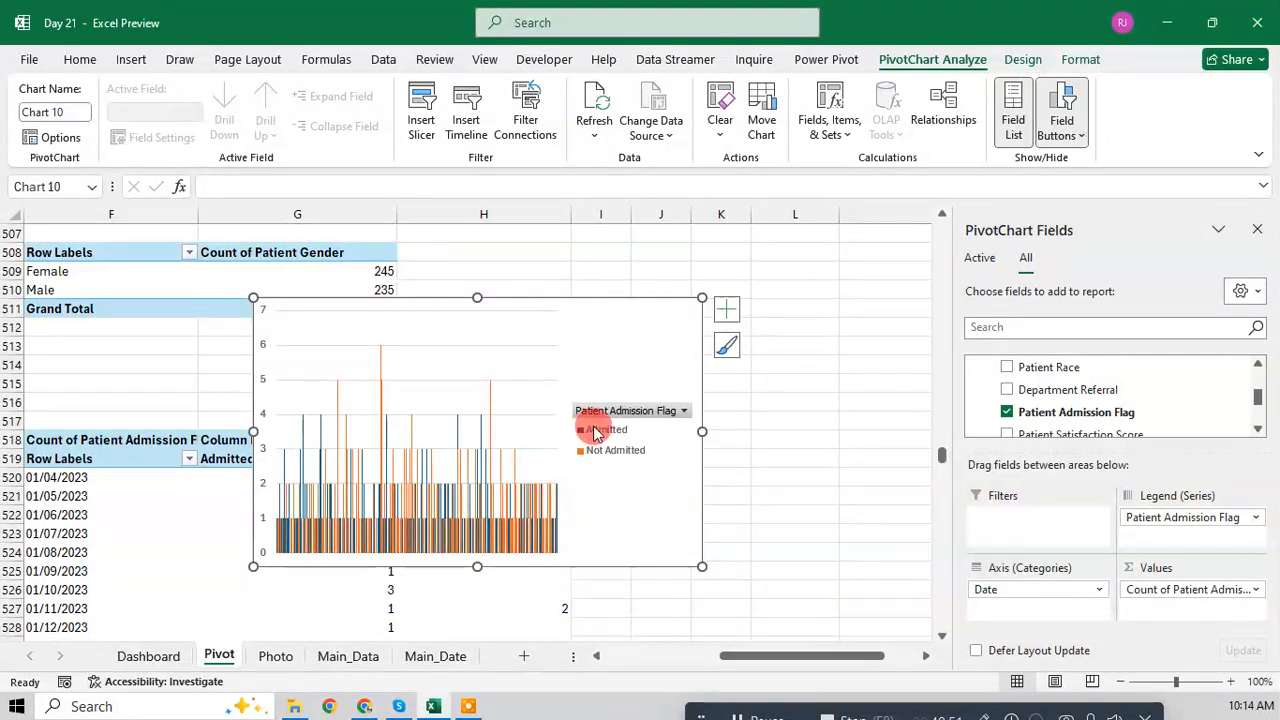
# Step: Hide the Patient Admission Flag legend field button on the admission chart and widen the chart
pyautogui.click(600, 416)
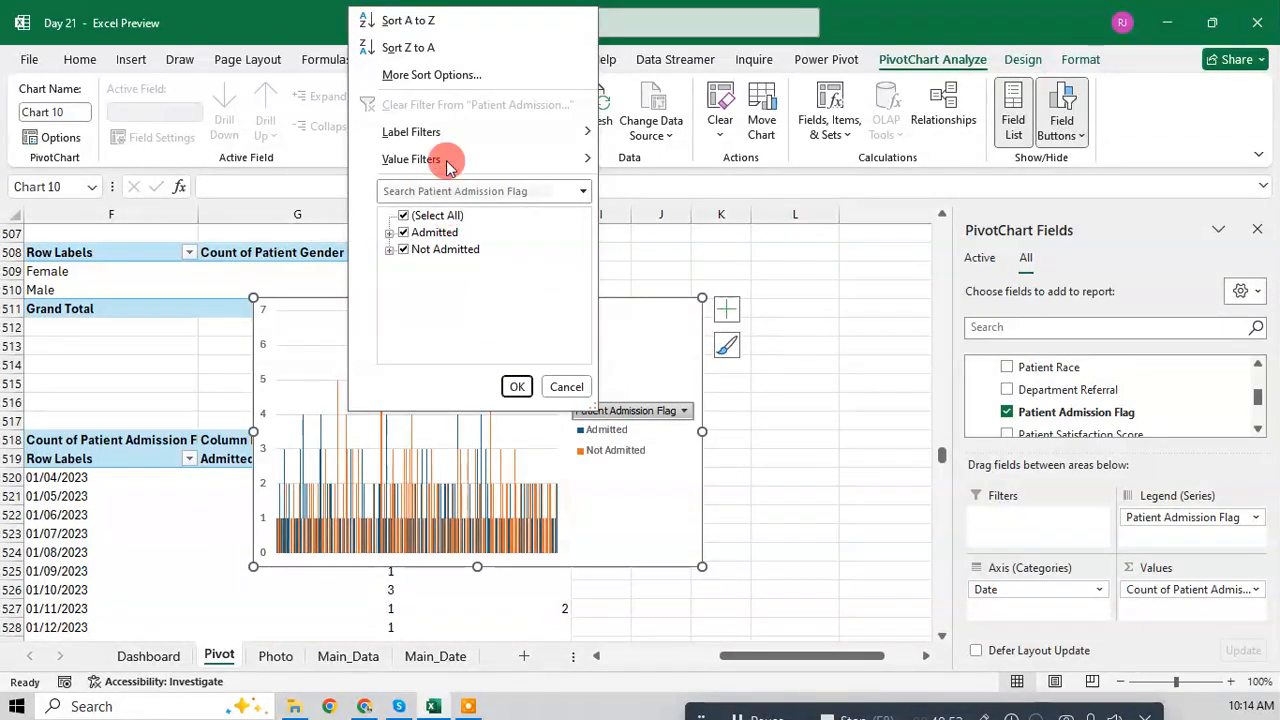
pyautogui.click(573, 480)
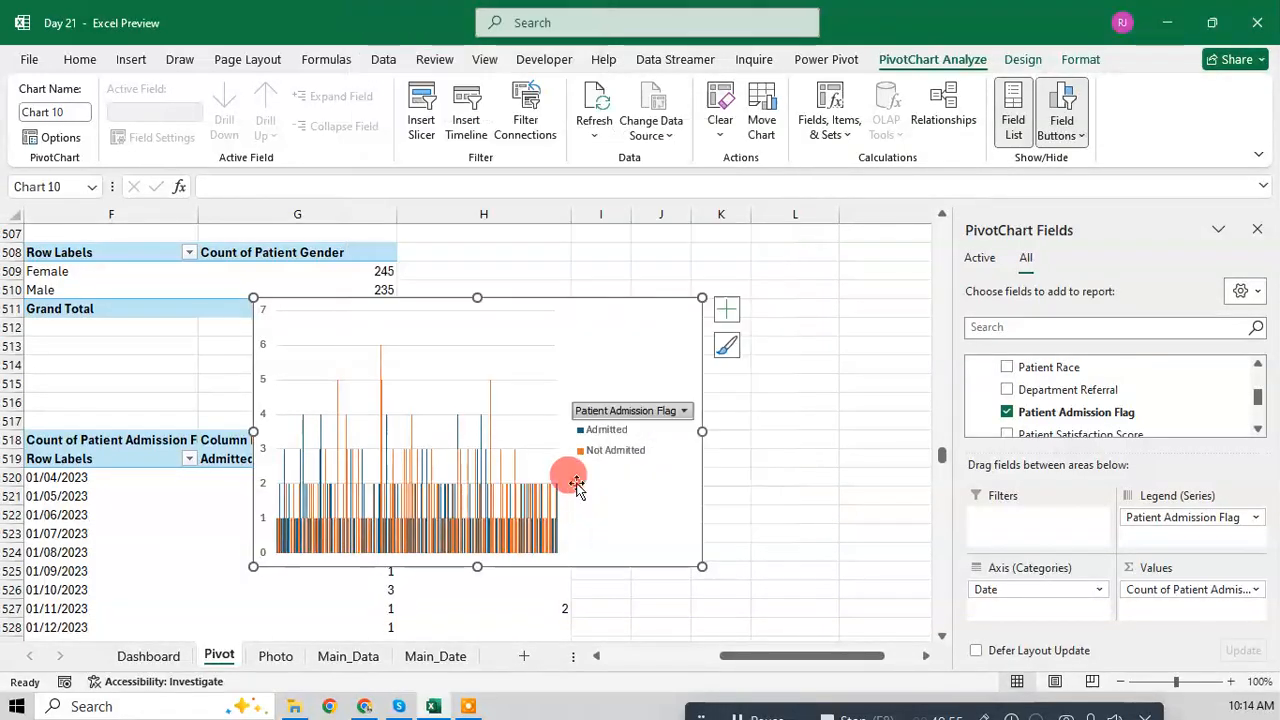
pyautogui.rightClick(603, 418)
pyautogui.click(655, 589)
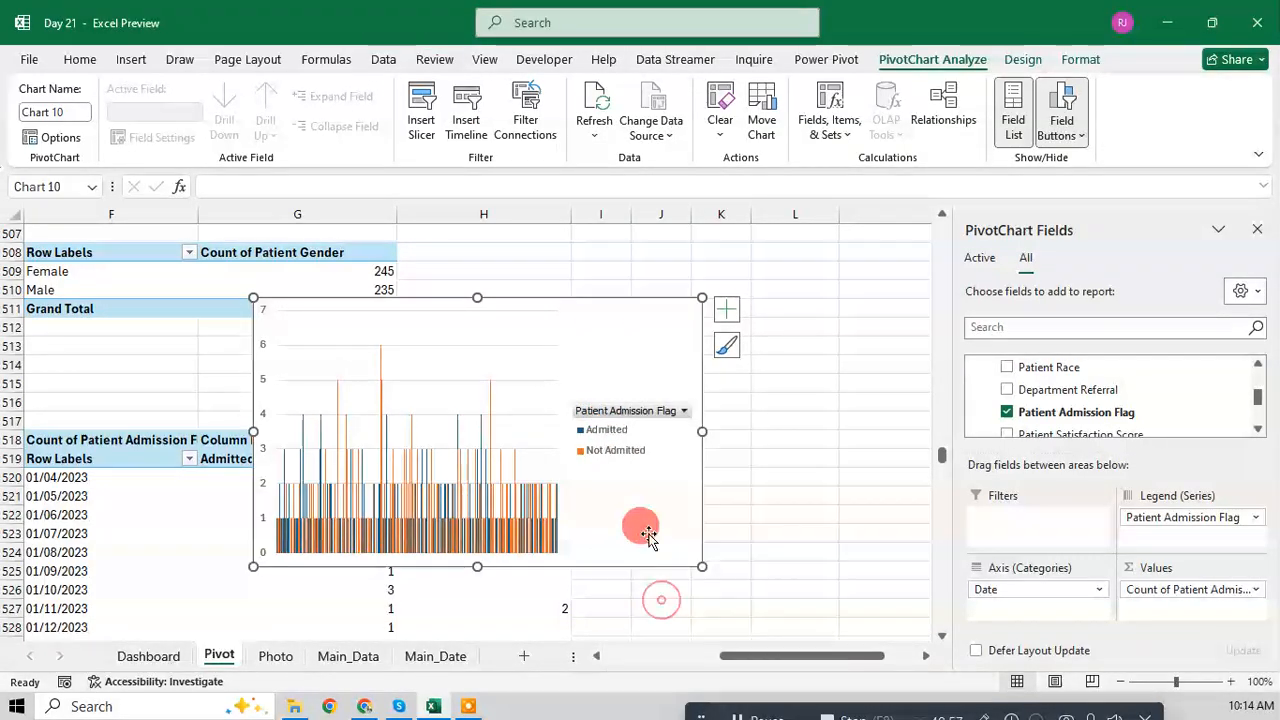
pyautogui.moveTo(704, 563); pyautogui.dragTo(829, 550)
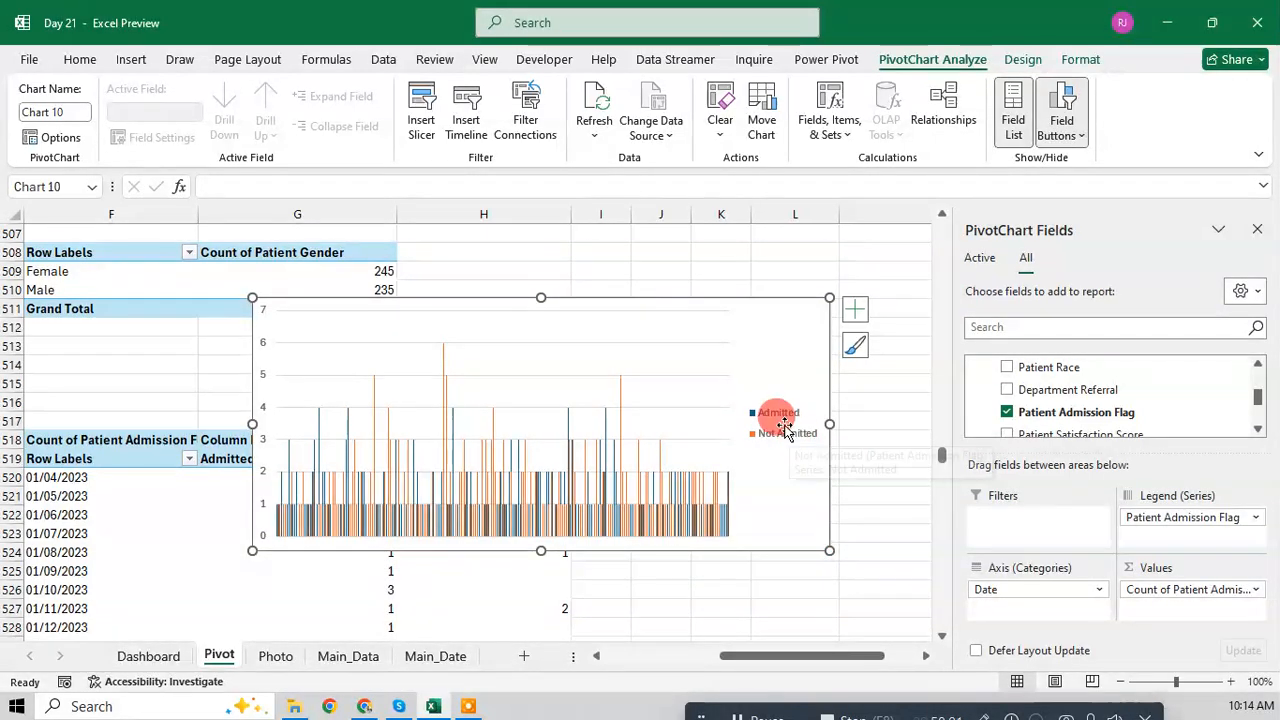
pyautogui.click(755, 340)
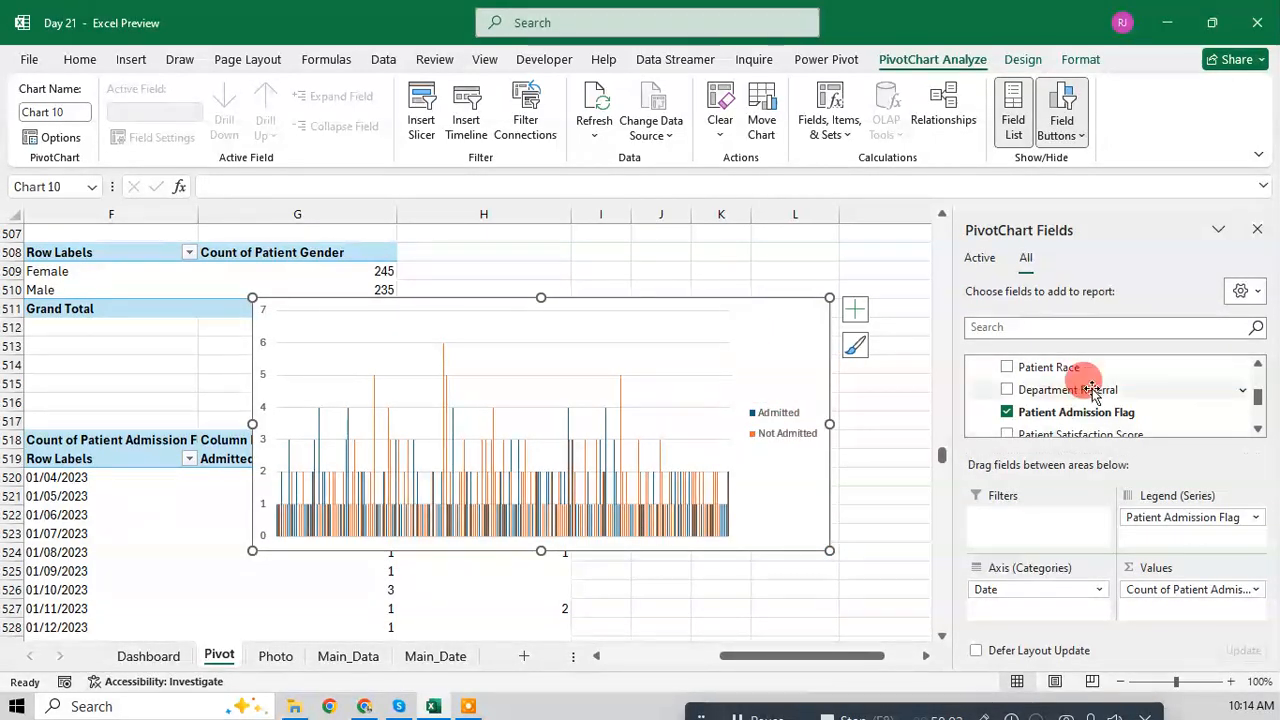
# Step: Format the admission chart area with no fill and no border line
pyautogui.click(1259, 236)
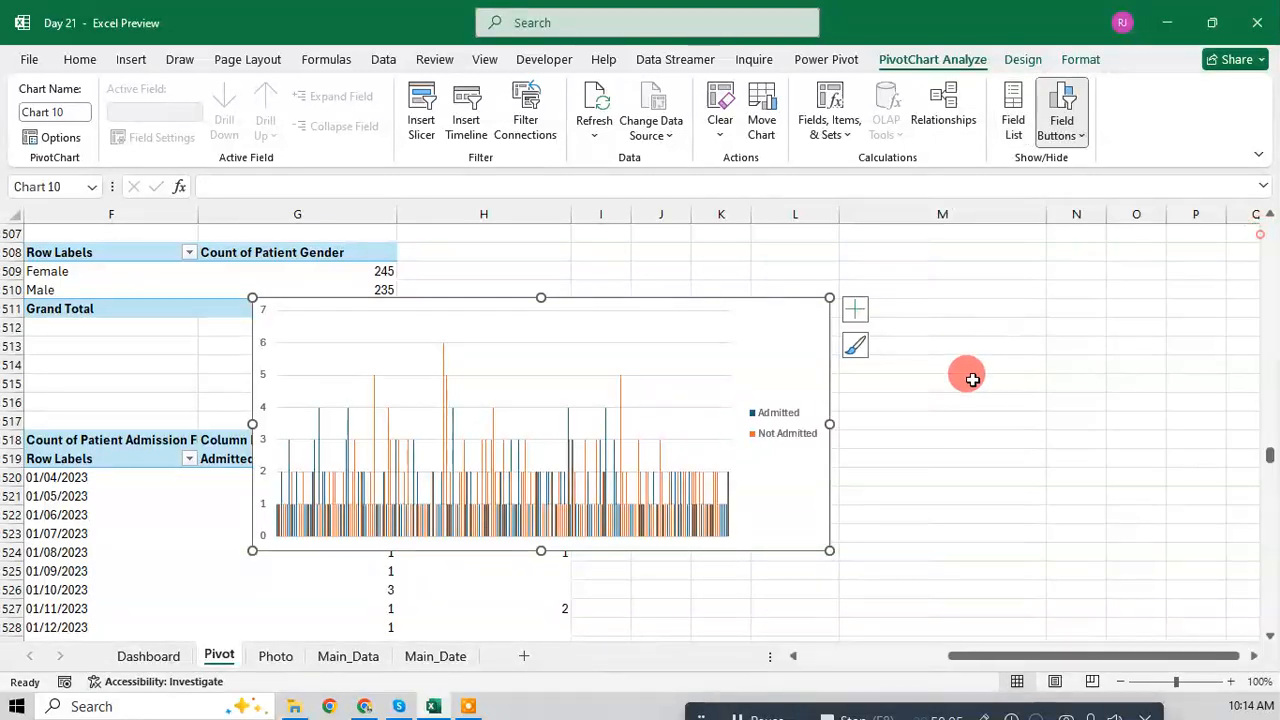
pyautogui.rightClick(800, 535)
pyautogui.click(860, 574)
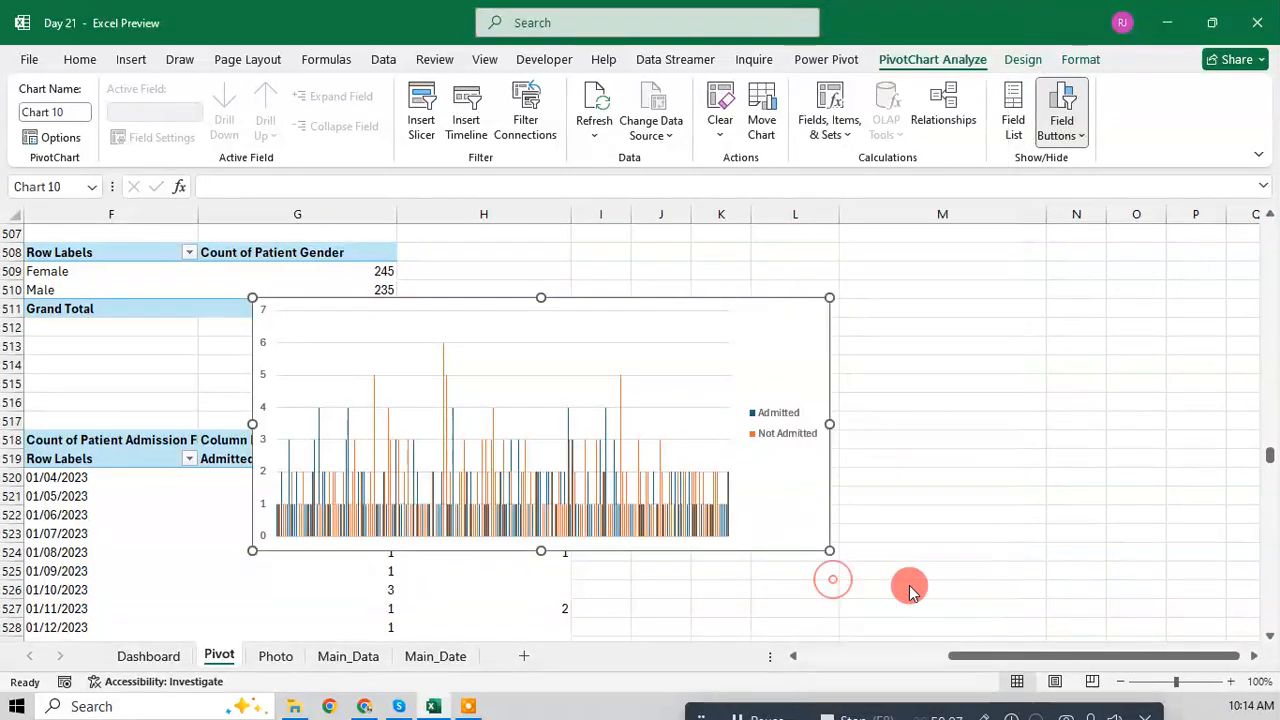
pyautogui.click(1080, 380)
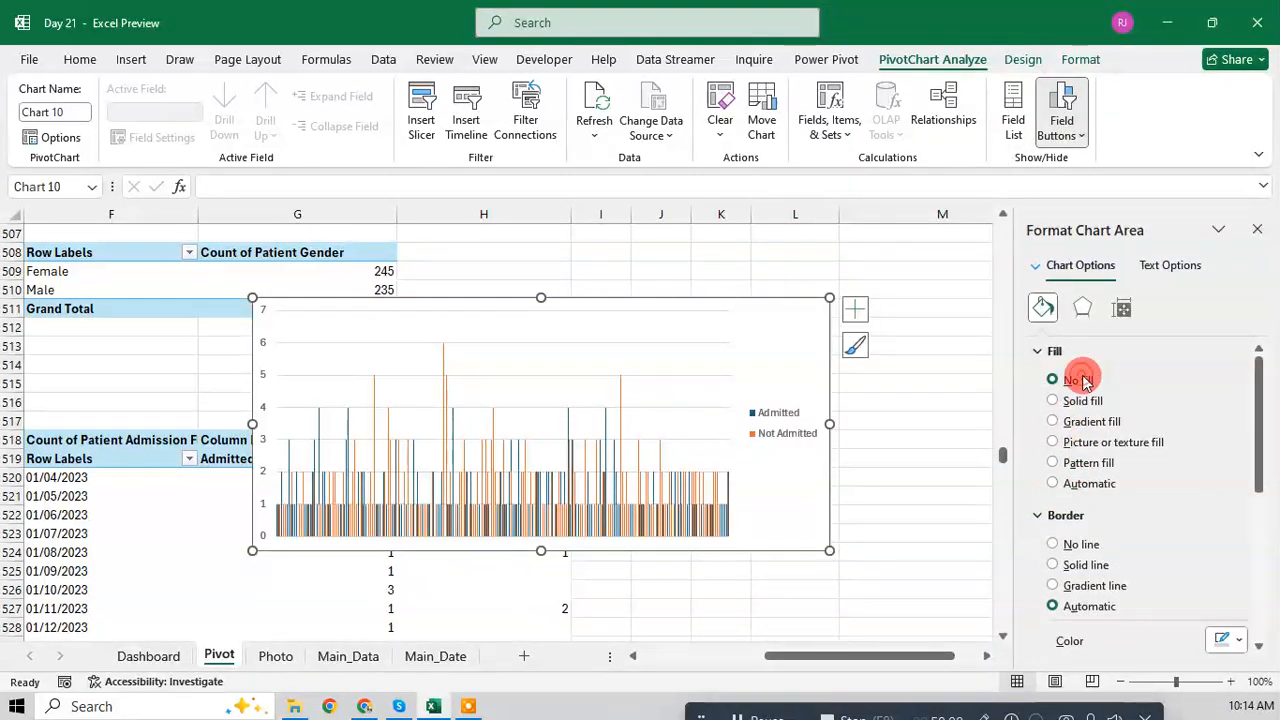
pyautogui.click(1072, 545)
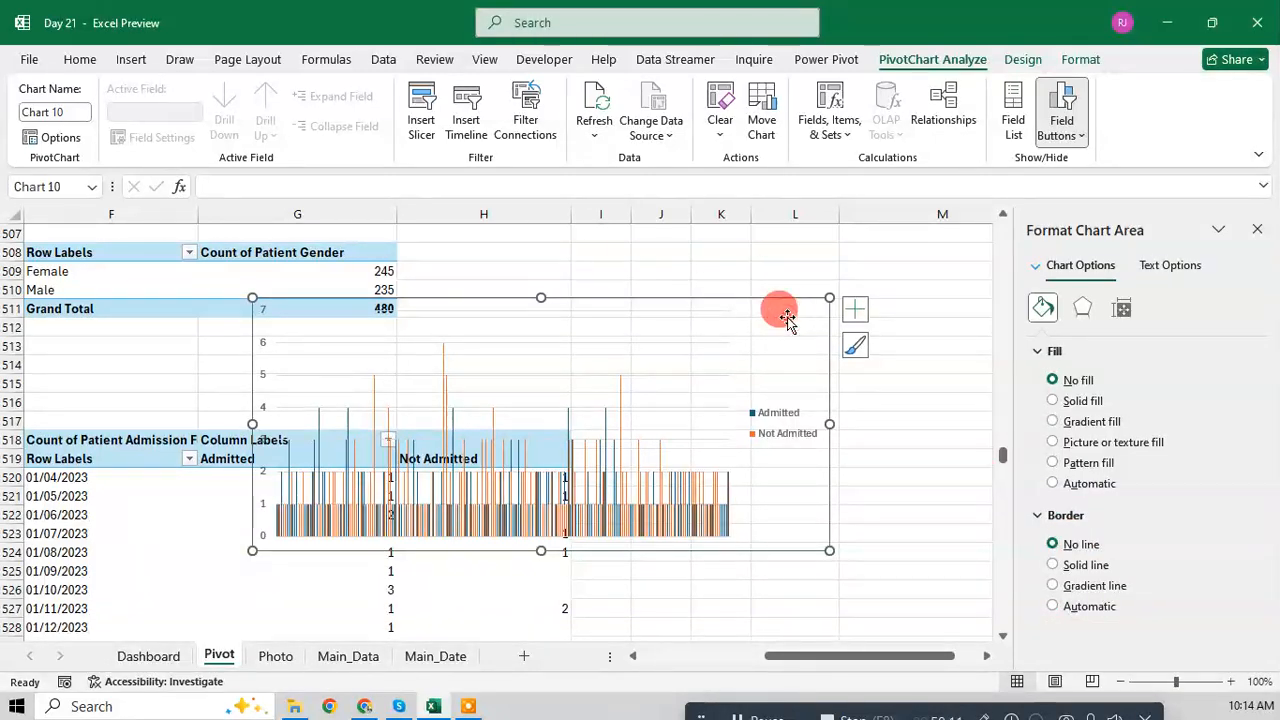
# Step: Copy the admission chart into the empty panel on the Dashboard sheet
pyautogui.click(148, 655)
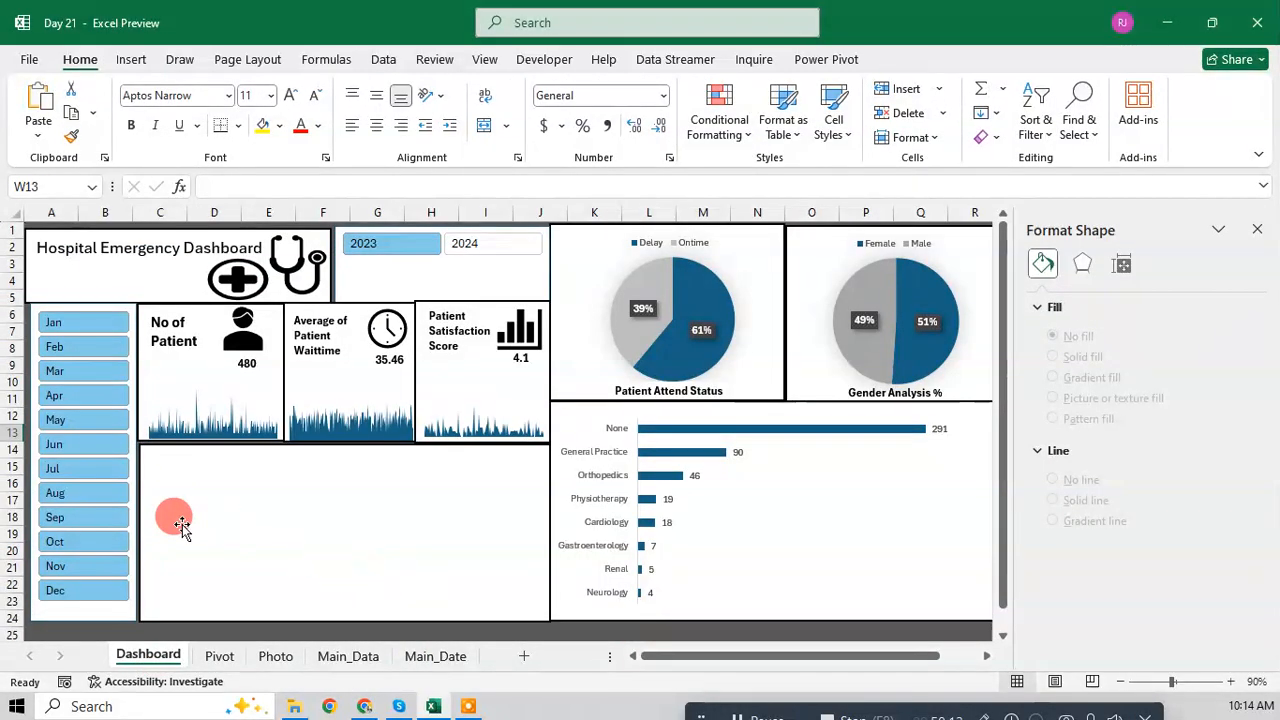
pyautogui.click(220, 512)
pyautogui.hotkey('ctrl', 'v')
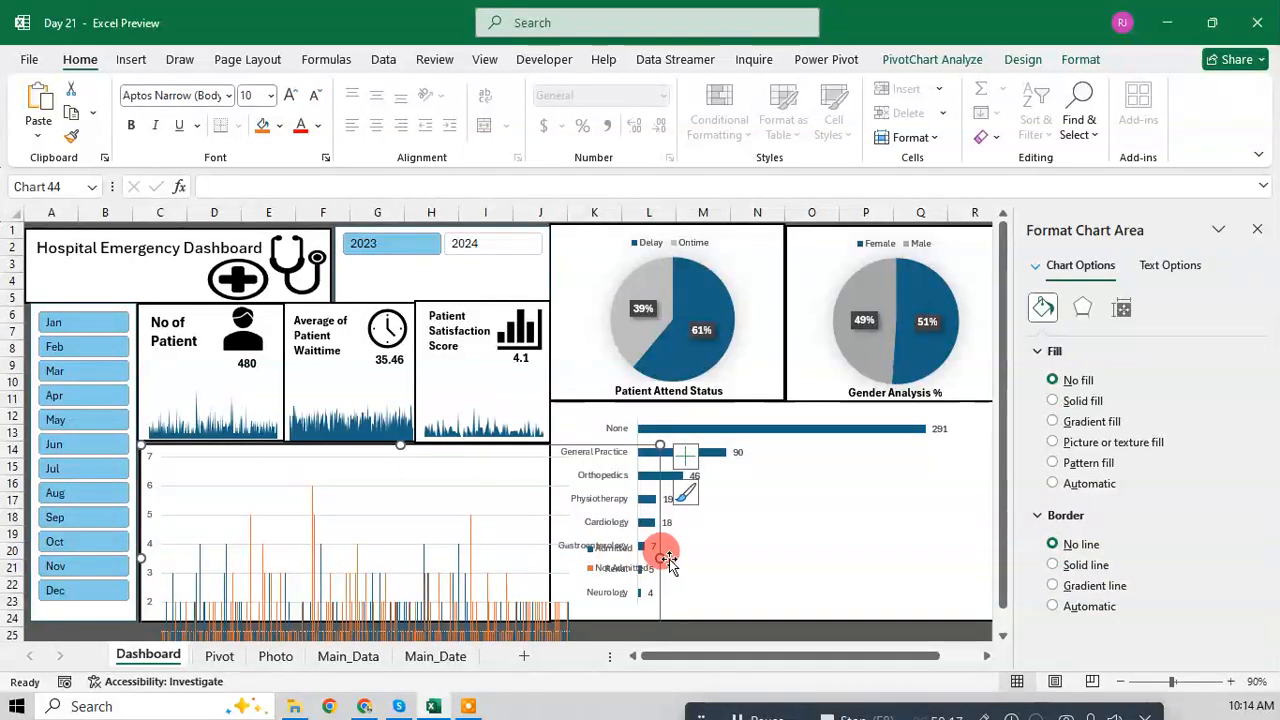
# Step: Resize the pasted admission chart to fill the panel beneath the three patient metric cards
pyautogui.moveTo(664, 557); pyautogui.dragTo(513, 560)
pyautogui.scroll(-2, 343, 589)
pyautogui.moveTo(322, 572); pyautogui.dragTo(380, 501)
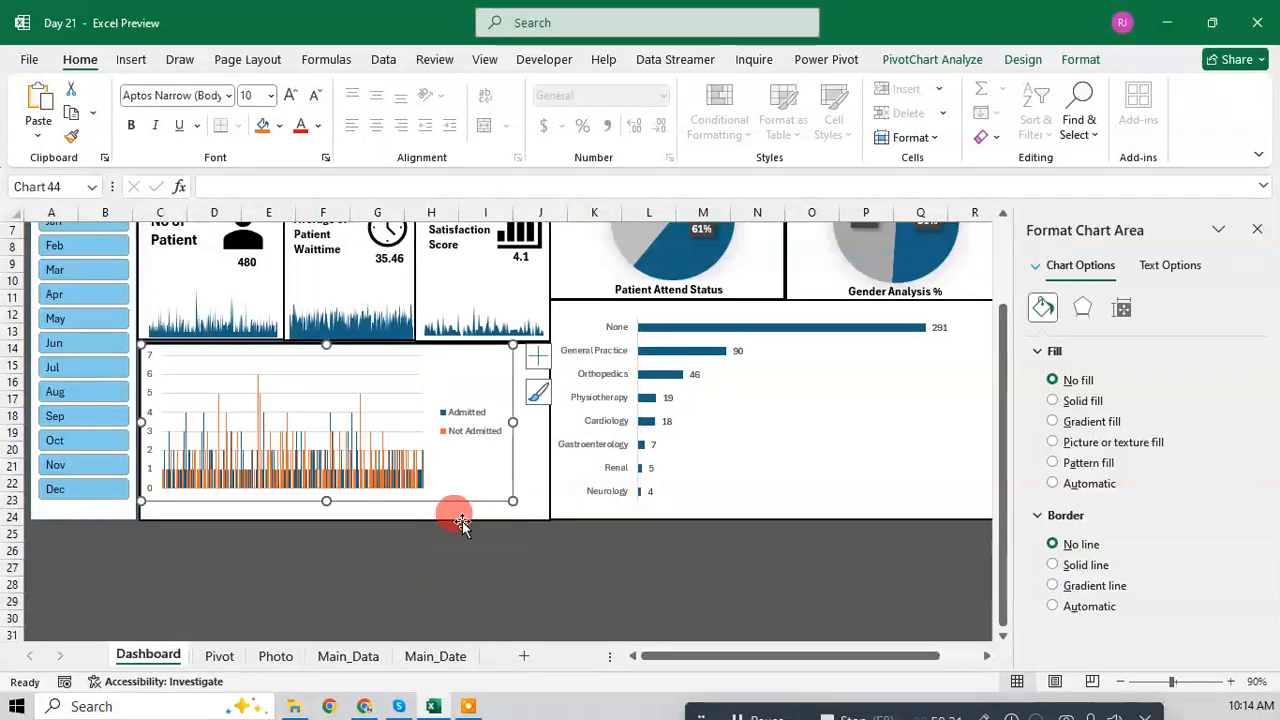
pyautogui.moveTo(508, 423); pyautogui.dragTo(542, 424)
pyautogui.moveTo(342, 502); pyautogui.dragTo(343, 519)
pyautogui.moveTo(542, 482); pyautogui.dragTo(548, 482)
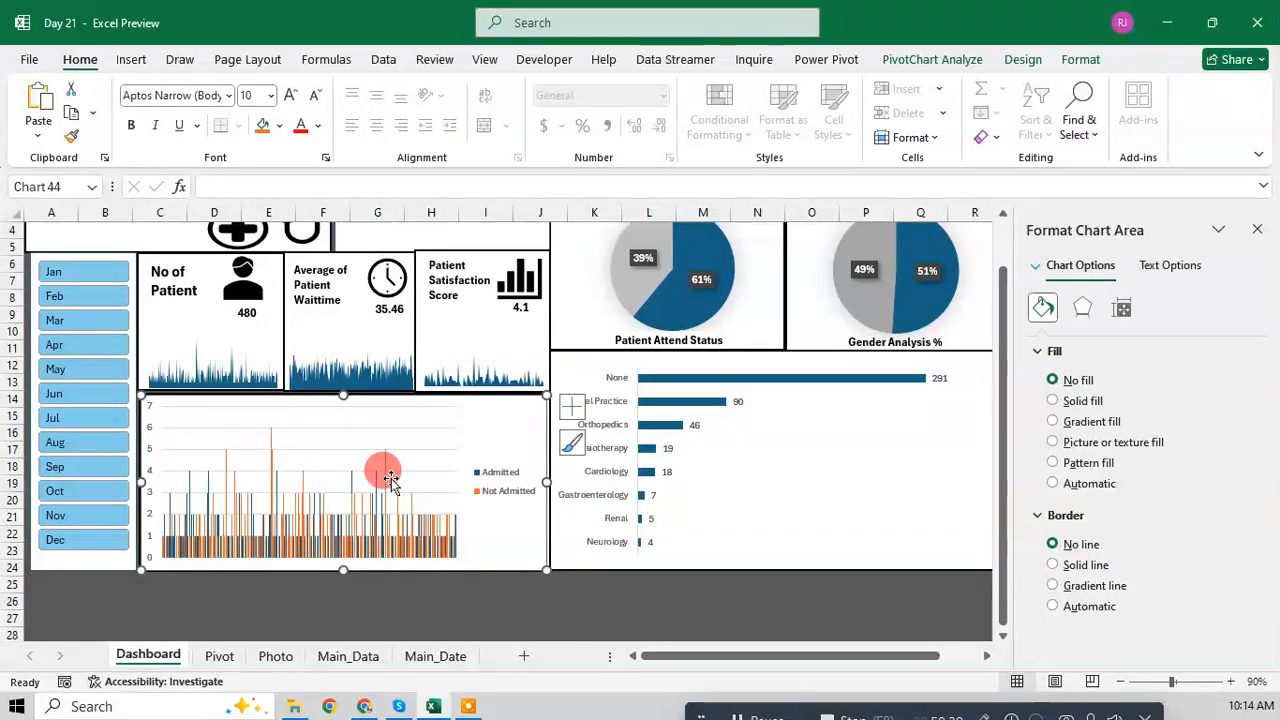
# Step: Set the admission chart's legend position to Top
pyautogui.press('Escape')
pyautogui.click(500, 443)
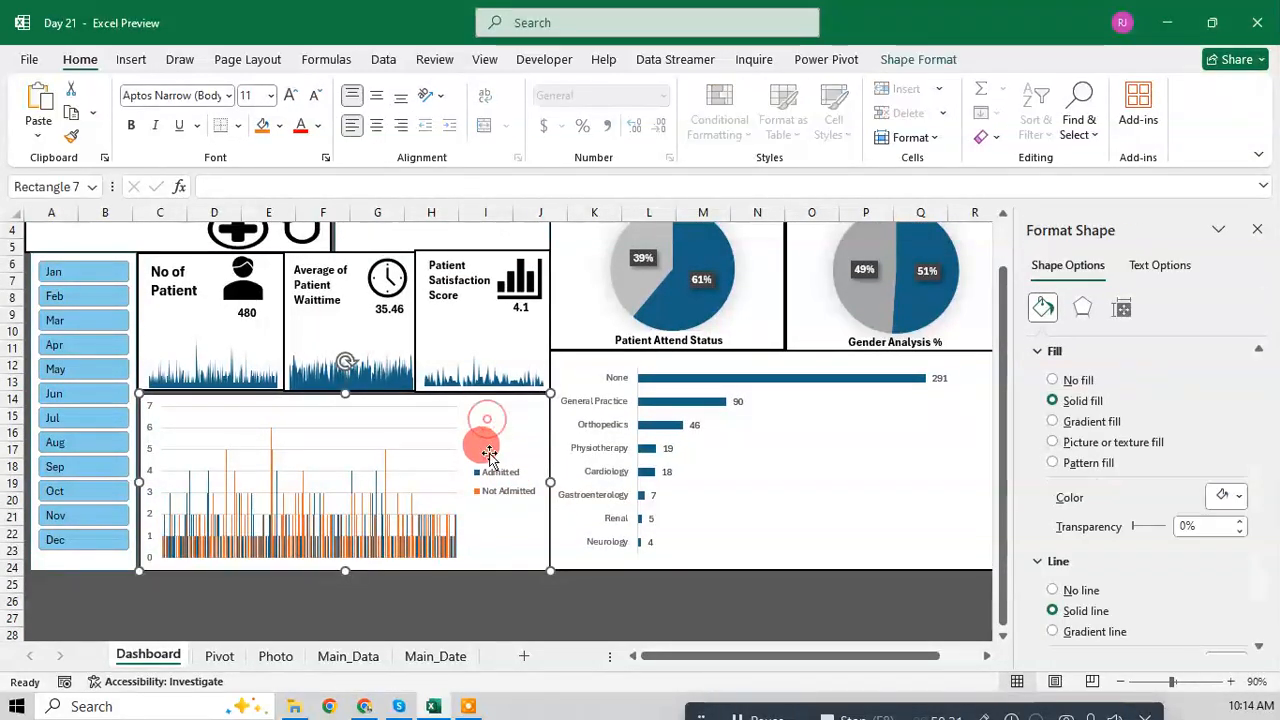
pyautogui.click(500, 480)
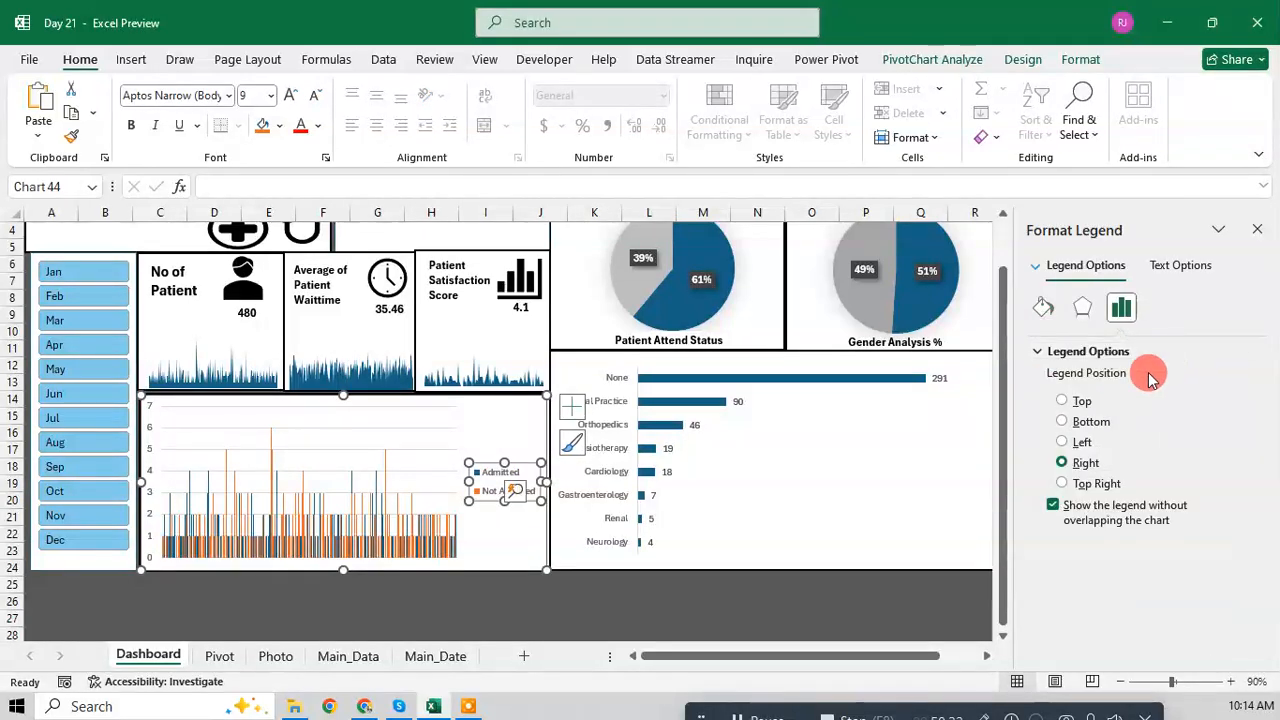
pyautogui.click(1061, 400)
# Step: Try deleting the major gridlines from the dashboard's admission chart
pyautogui.click(420, 437)
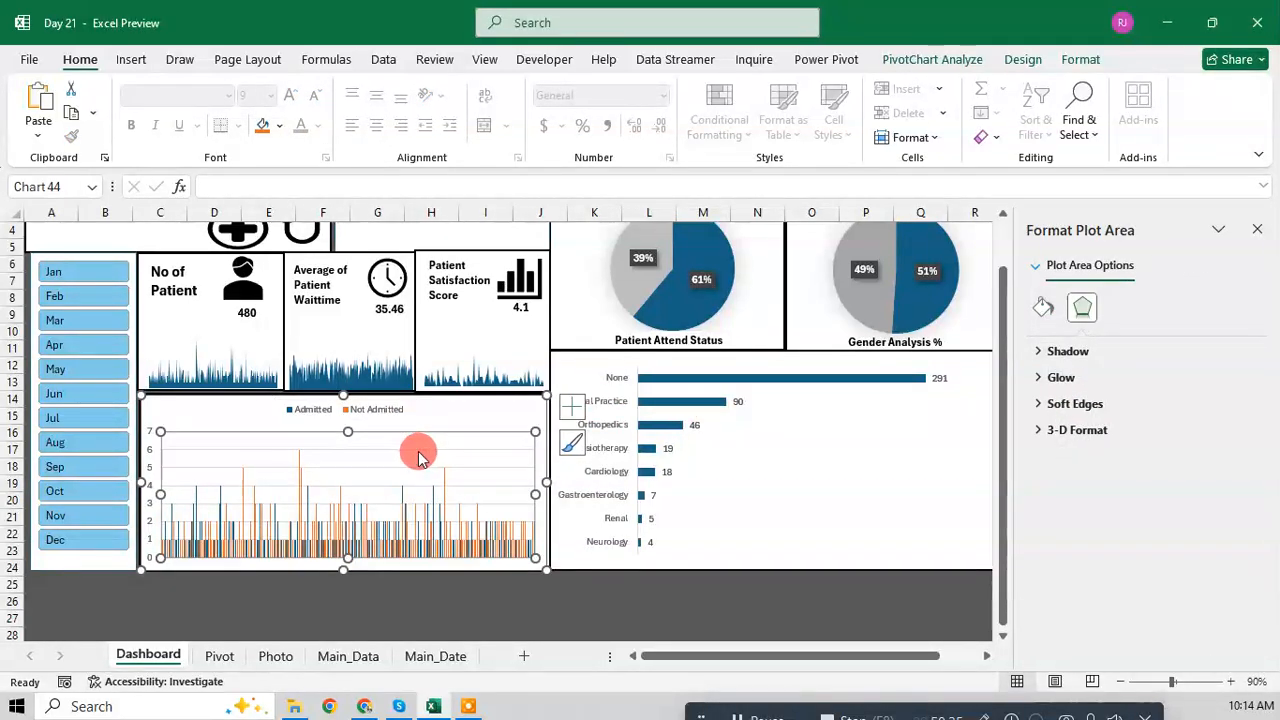
pyautogui.click(418, 450)
pyautogui.click(418, 455)
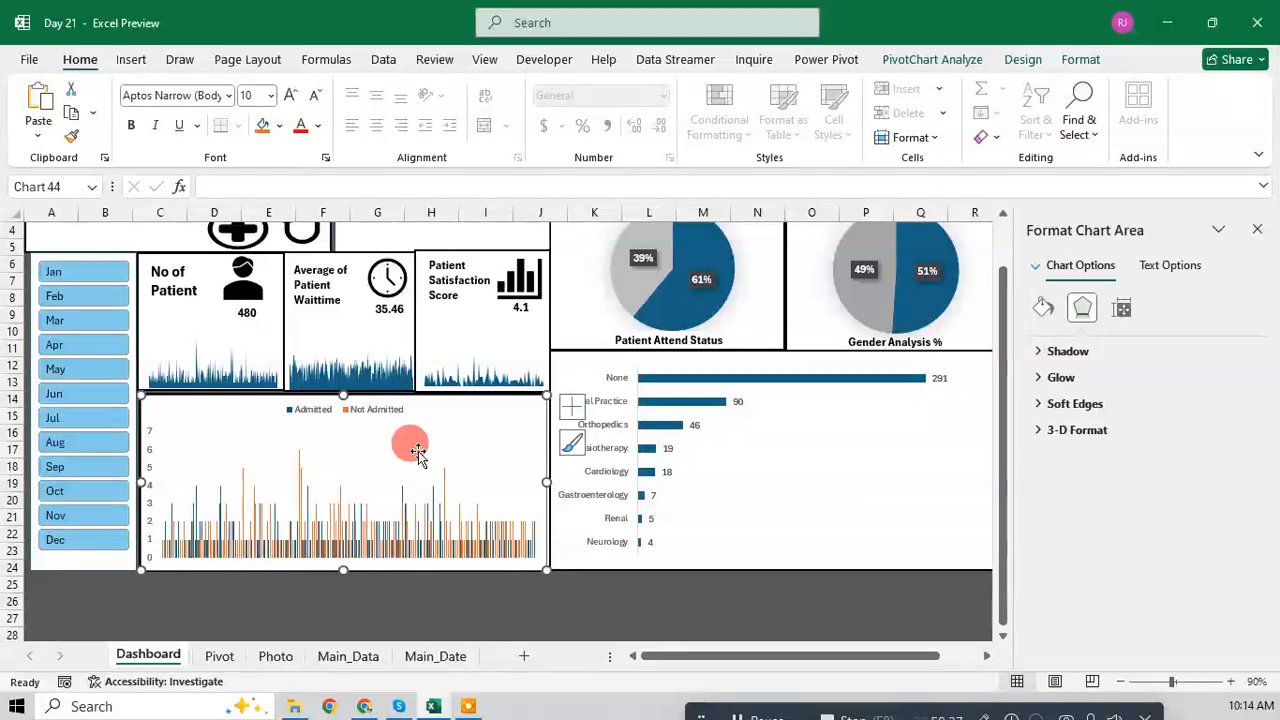
pyautogui.click(629, 611)
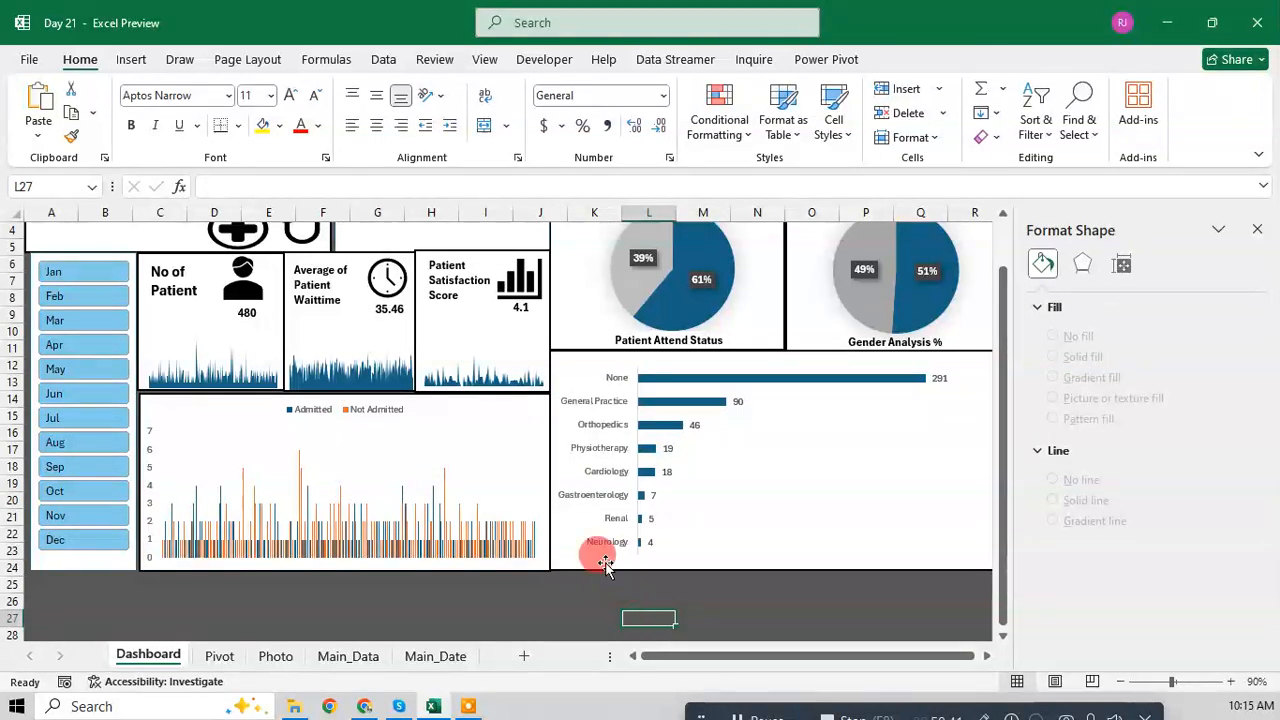
# Step: Undo the gridline deletion and the legend move, and redo only the legend's move to the top
pyautogui.click(496, 450)
pyautogui.hotkey('ctrl', 'z')
pyautogui.hotkey('ctrl', 'z')
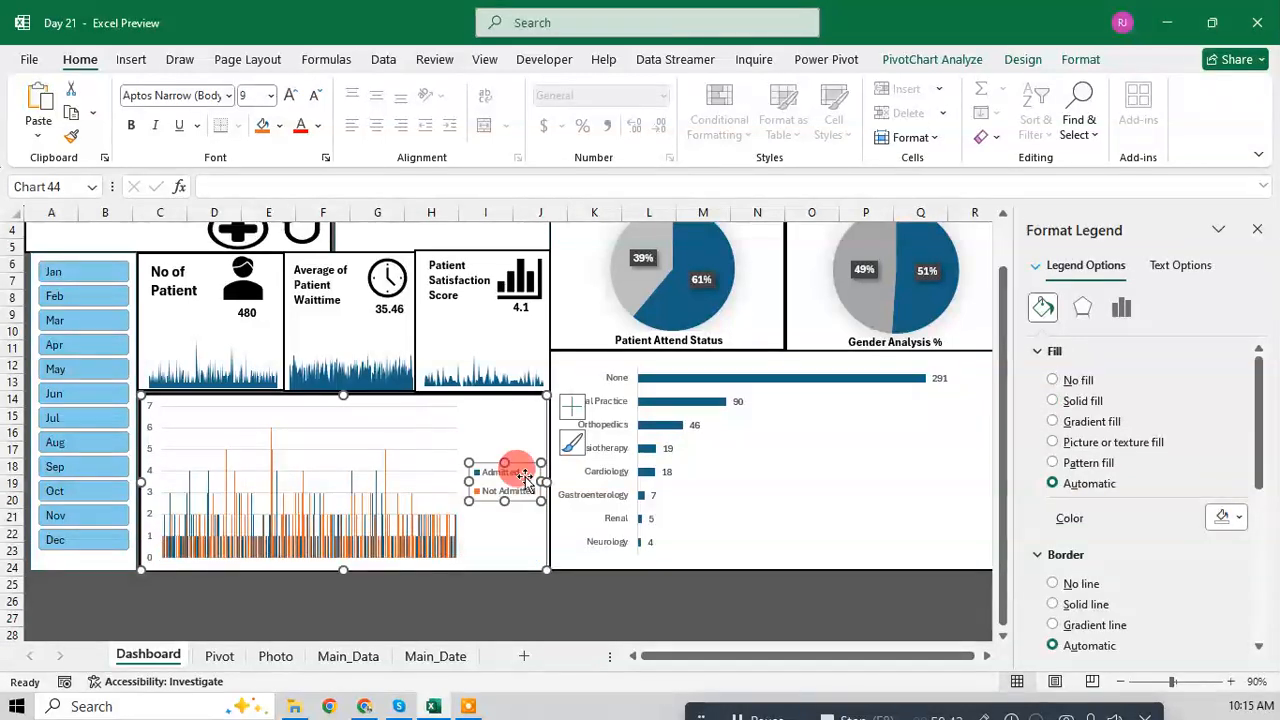
pyautogui.hotkey('ctrl', 'y')
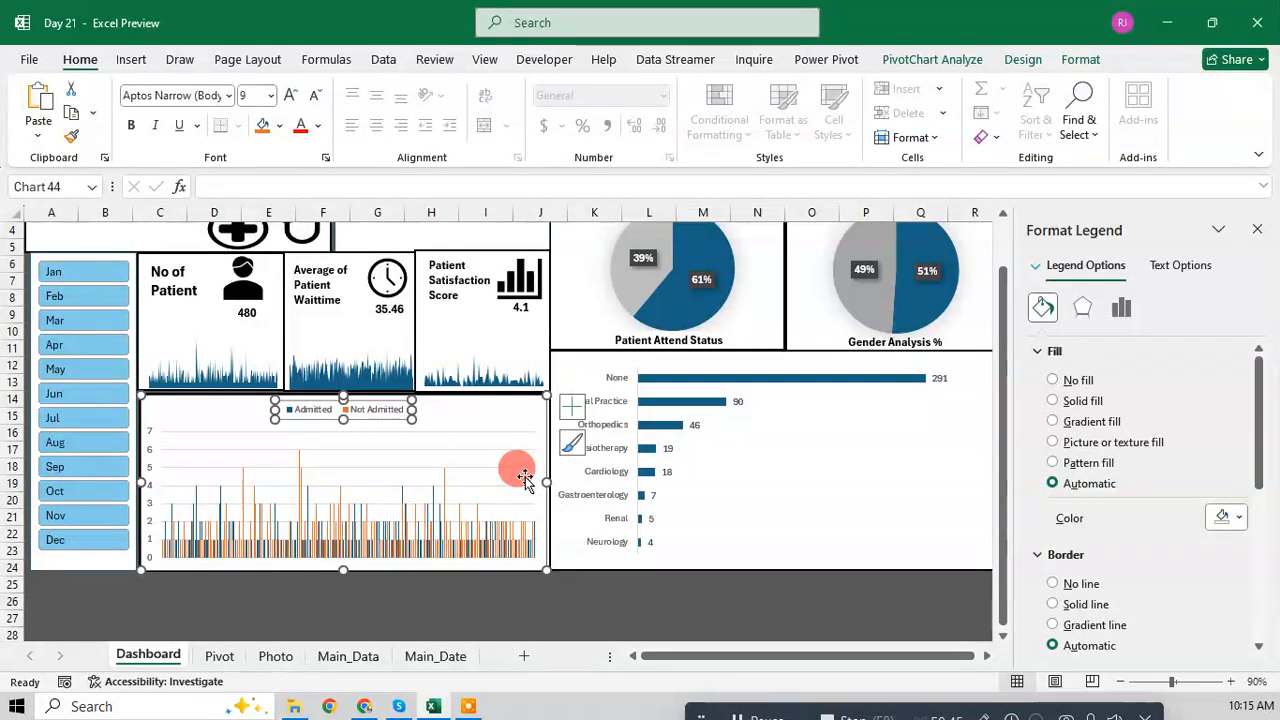
pyautogui.press('Escape')
pyautogui.press('Escape')
# Step: Delete the admission chart's major gridlines again and undo that deletion
pyautogui.click(455, 432)
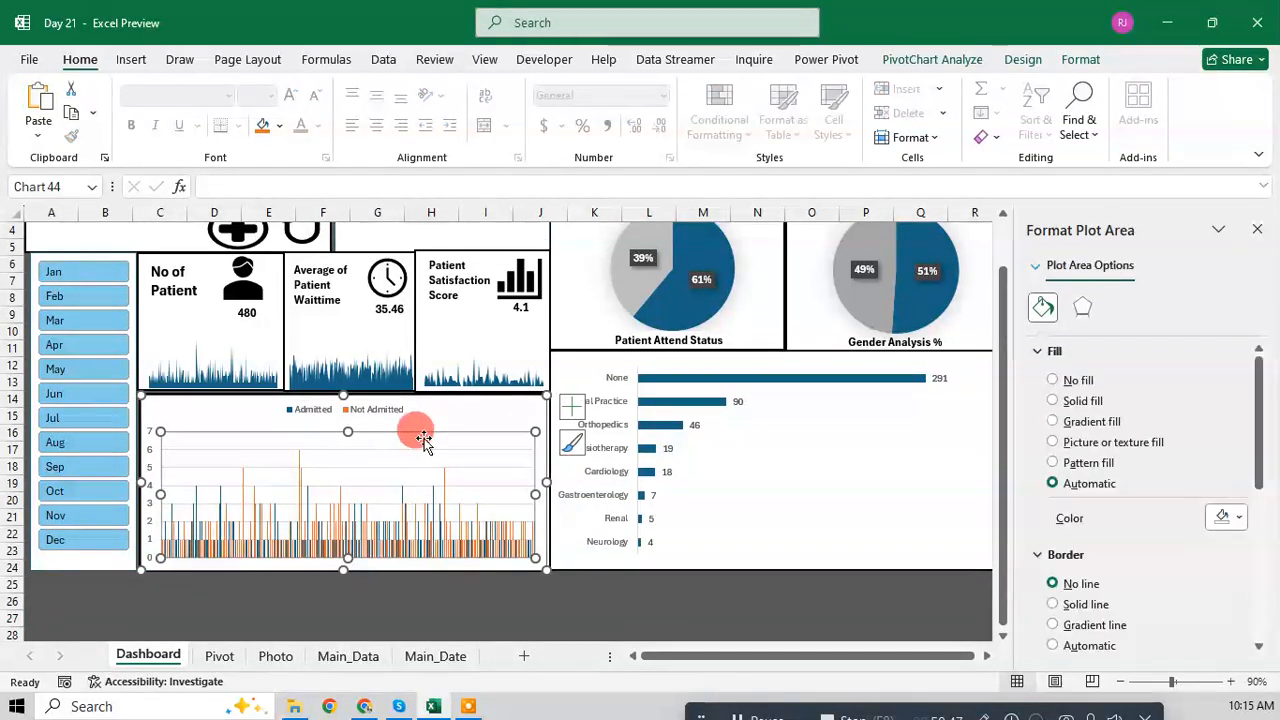
pyautogui.click(422, 452)
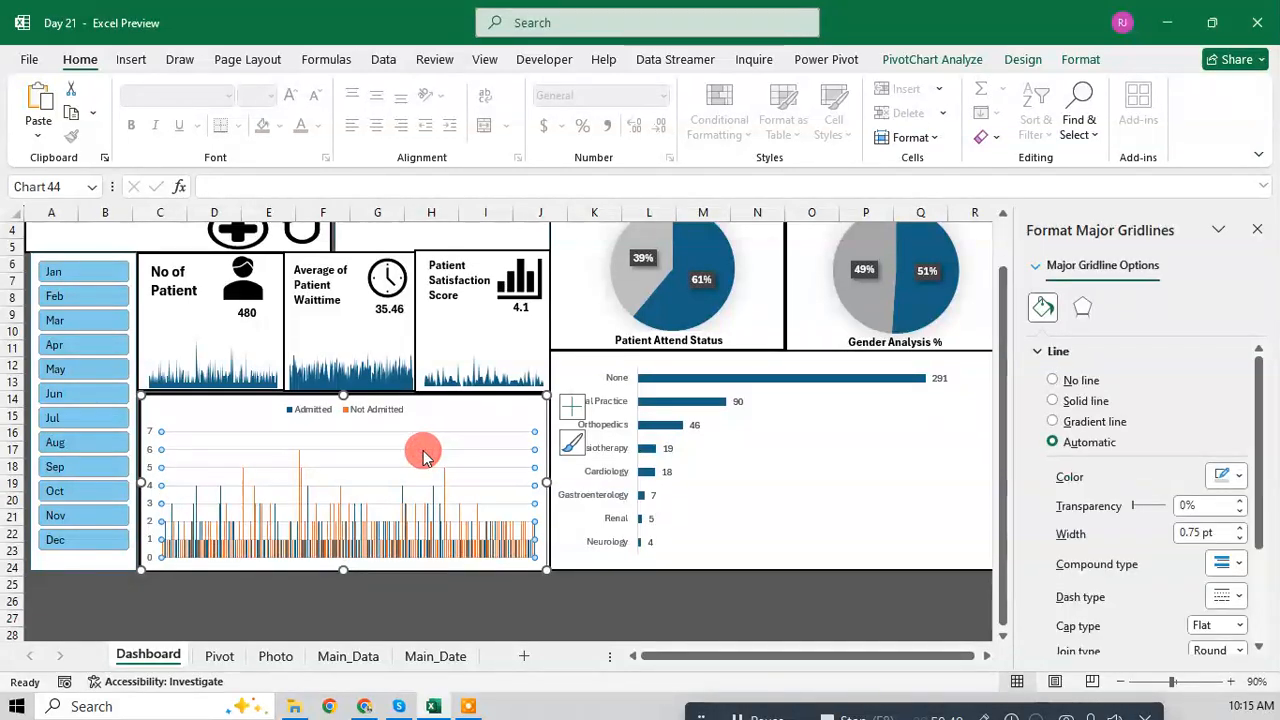
pyautogui.click(422, 450)
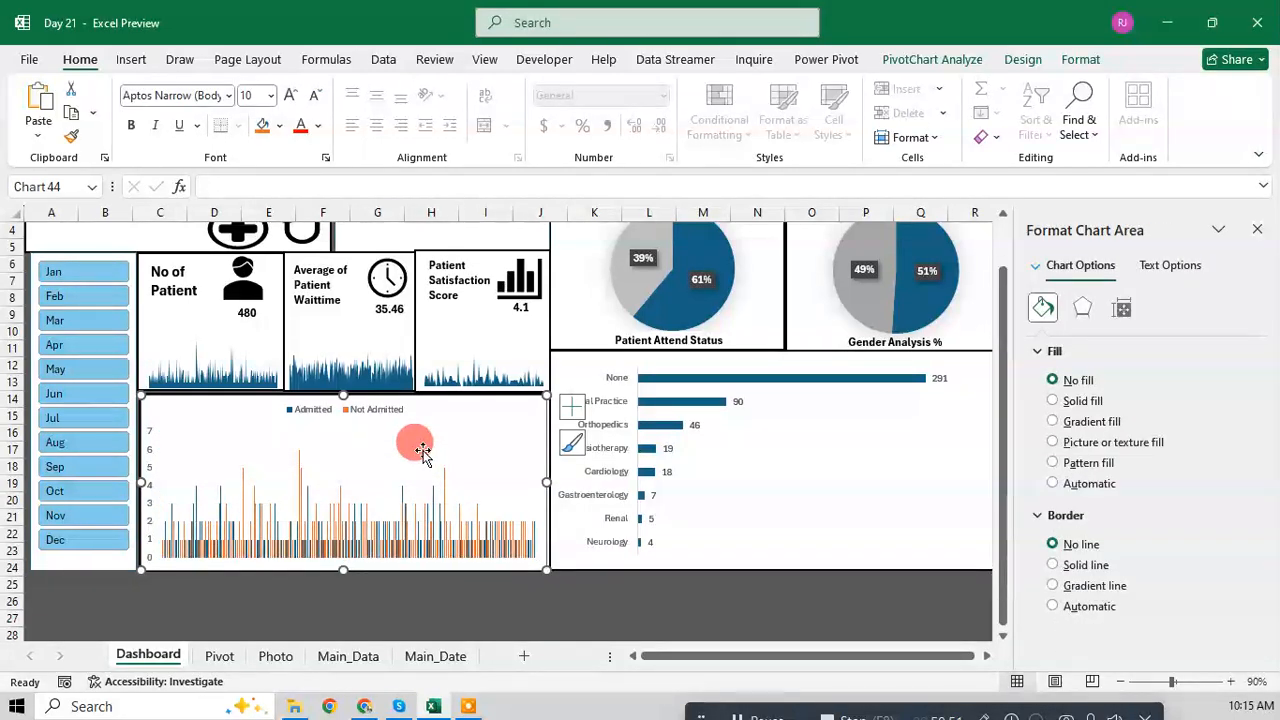
pyautogui.click(422, 450)
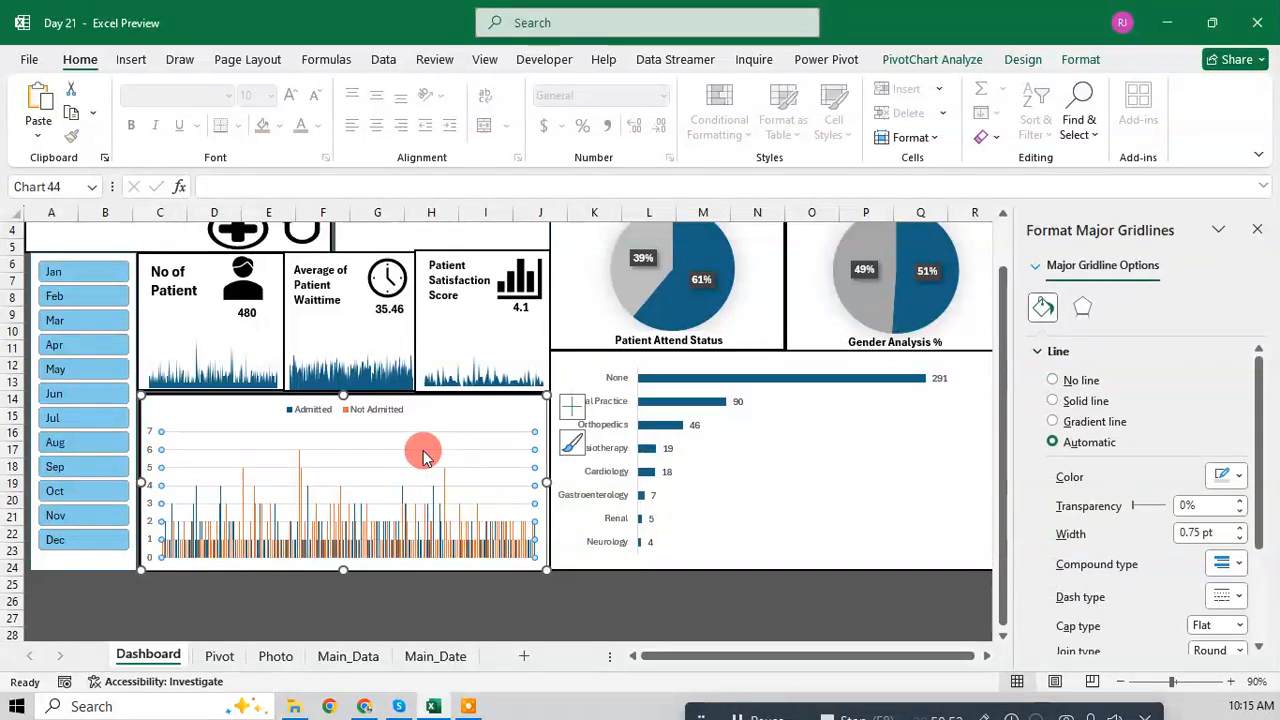
# Step: Set the admission chart's major gridlines to No line
pyautogui.click(462, 432)
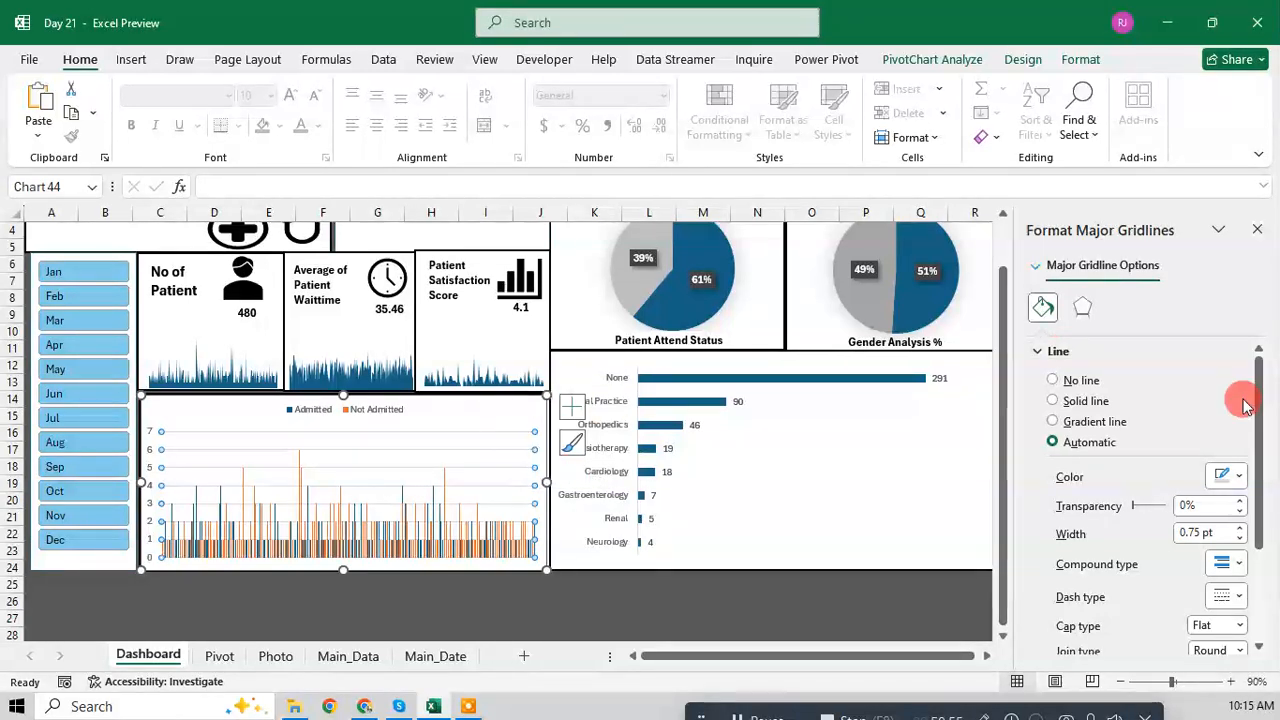
pyautogui.click(1081, 381)
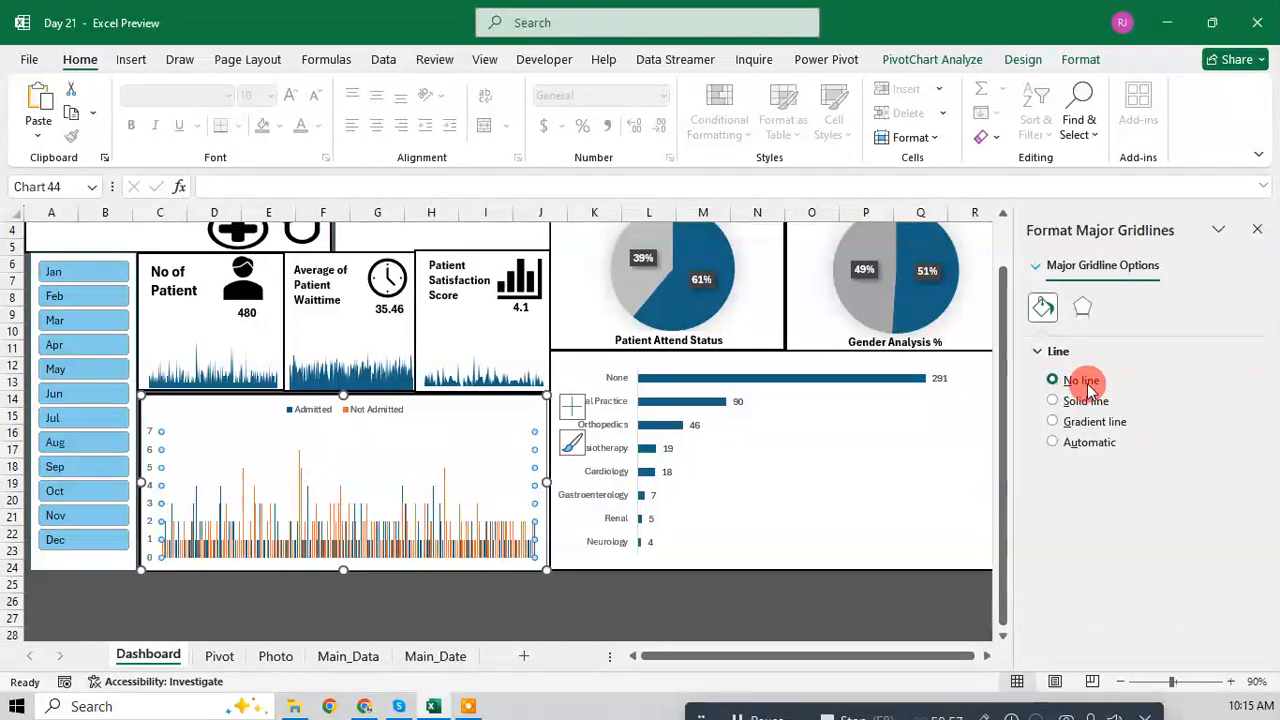
pyautogui.click(1087, 441)
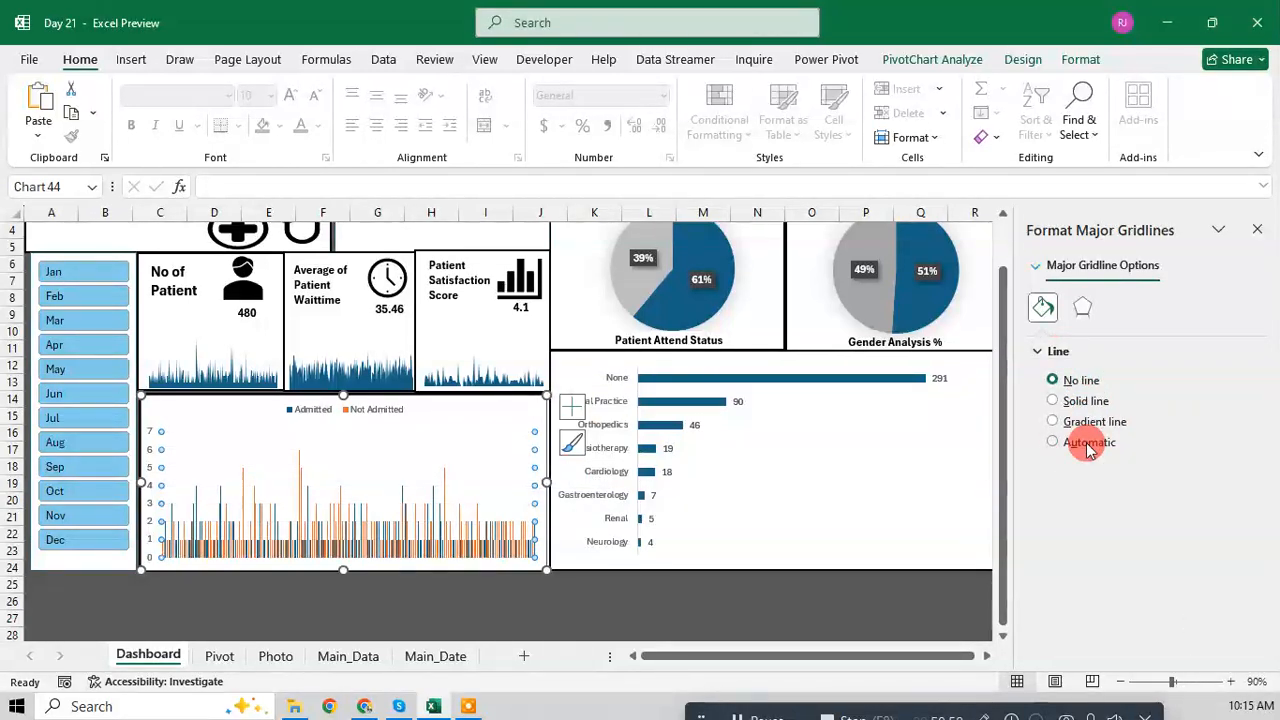
pyautogui.click(1085, 380)
pyautogui.click(522, 420)
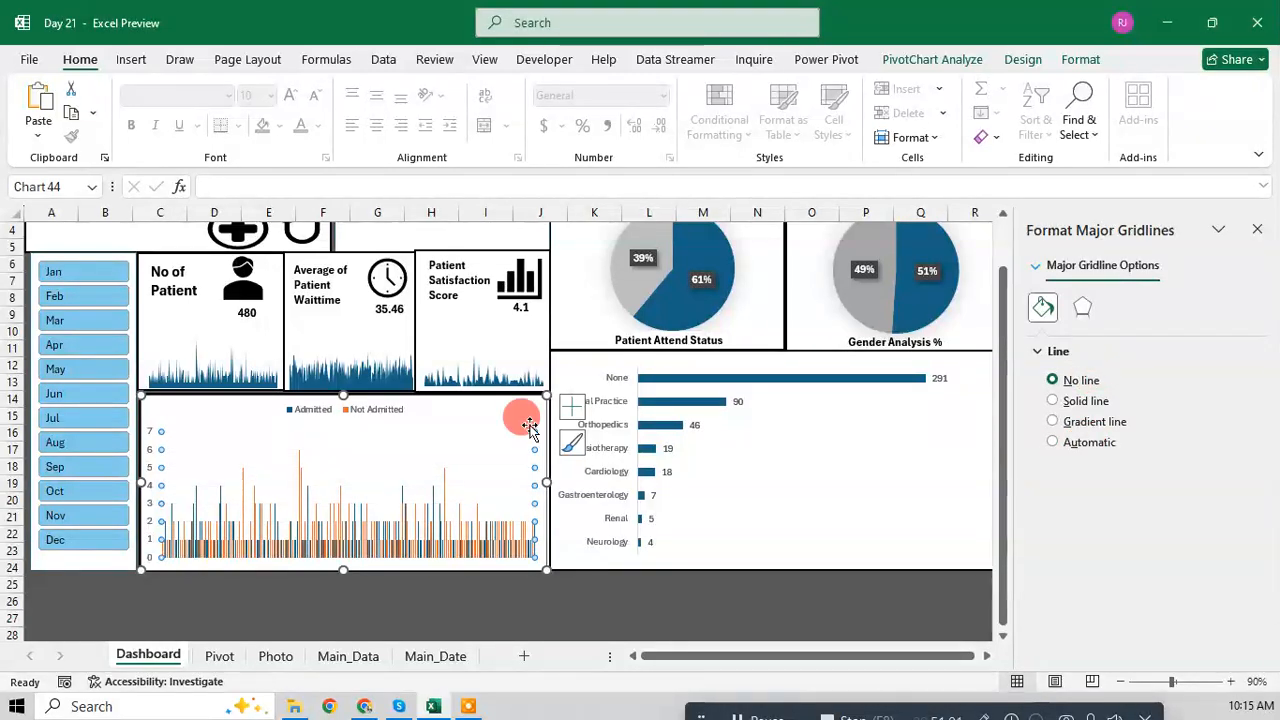
pyautogui.press('Escape')
pyautogui.press('Escape')
pyautogui.press('Escape')
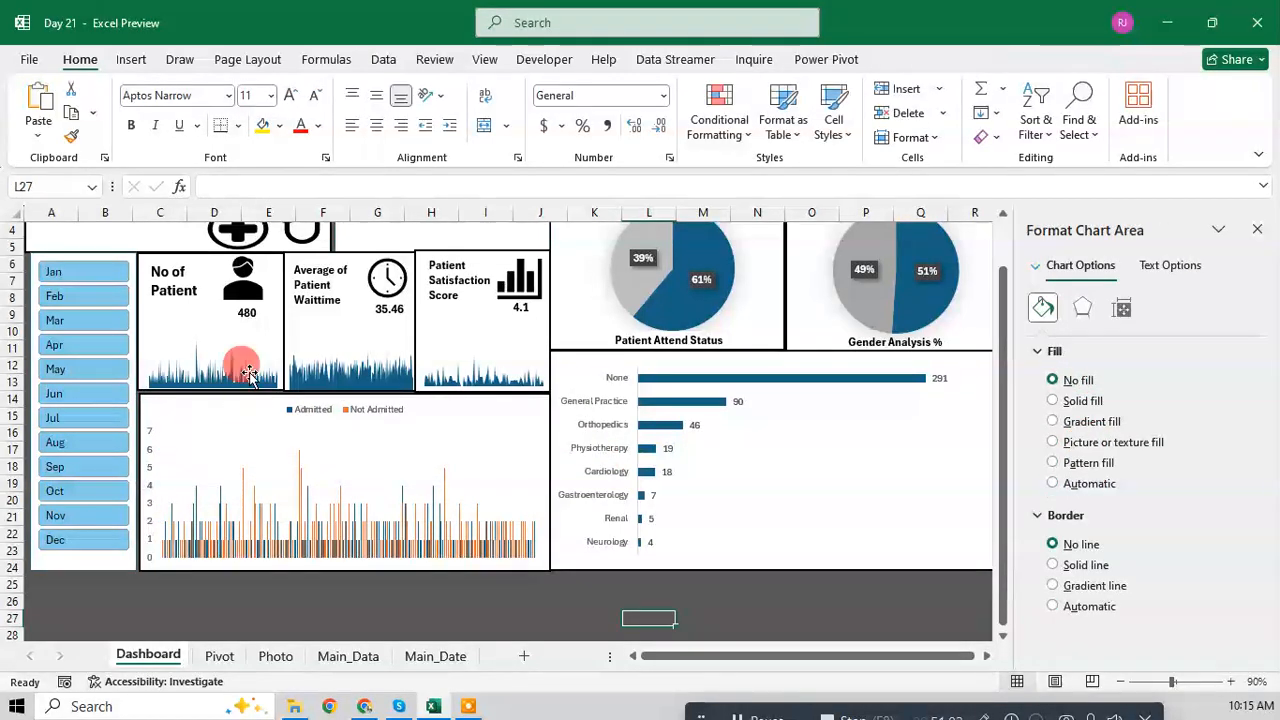
# Step: Filter the dashboard to Jan and delete the admission chart's vertical axis
pyautogui.click(66, 272)
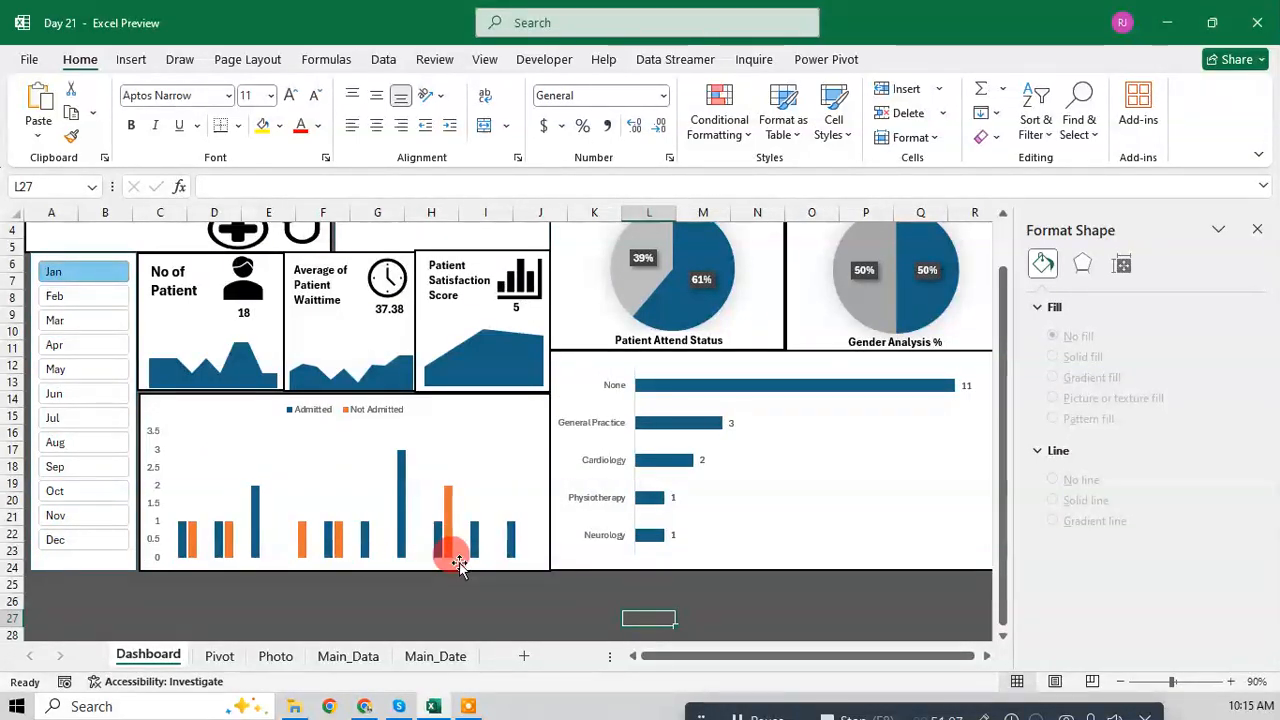
pyautogui.click(155, 472)
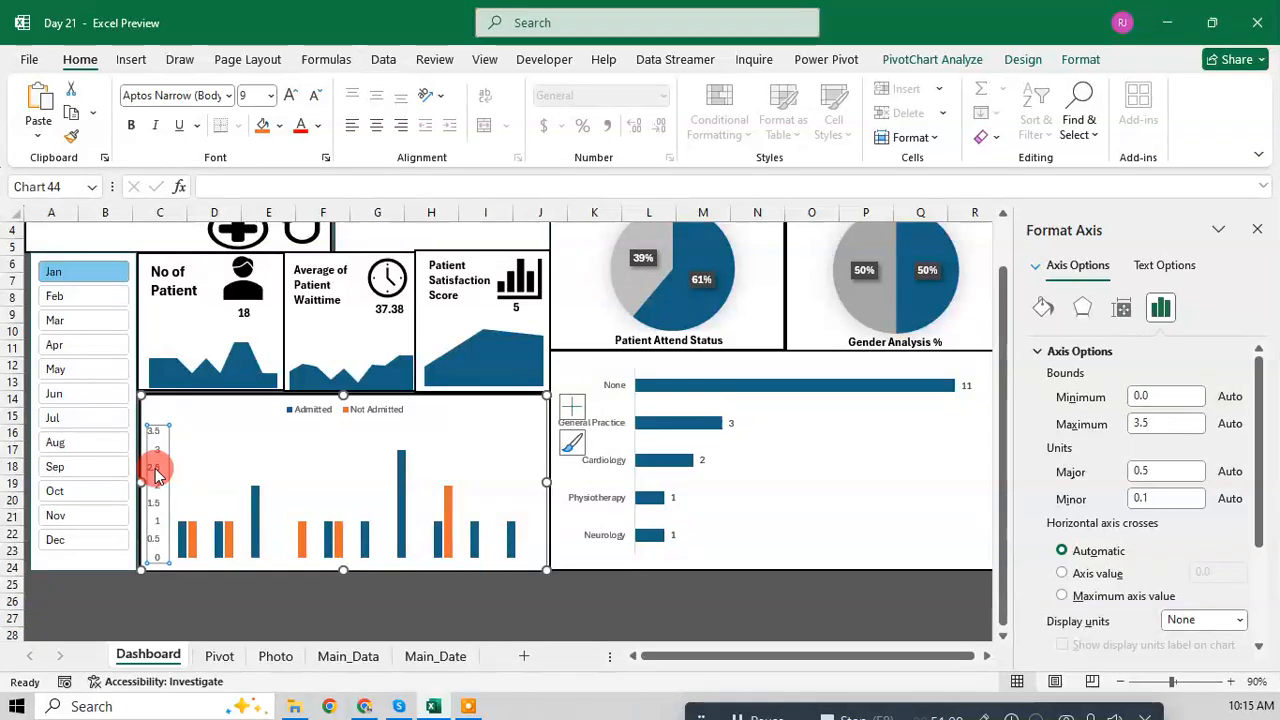
pyautogui.click(320, 491)
# Step: Add data labels to the Admitted series of the admission chart and save the workbook
pyautogui.click(400, 482)
pyautogui.rightClick(403, 483)
pyautogui.moveTo(588, 415)
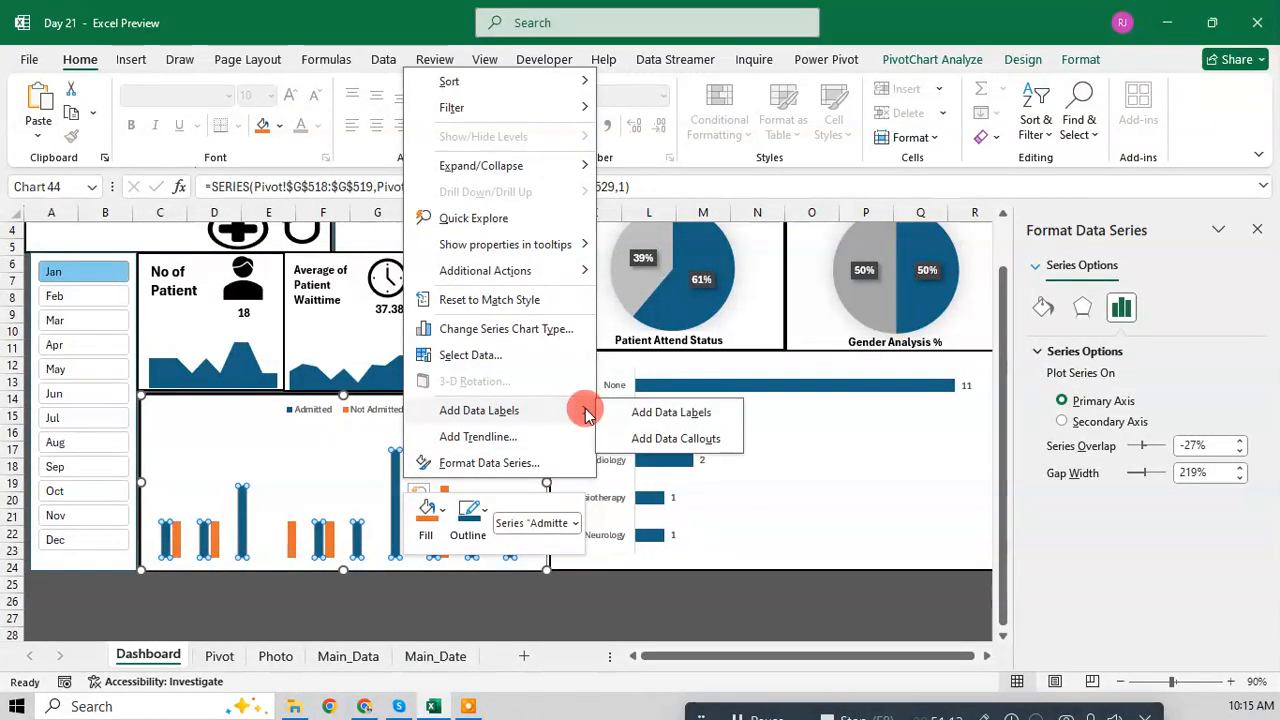
pyautogui.click(640, 412)
pyautogui.click(458, 441)
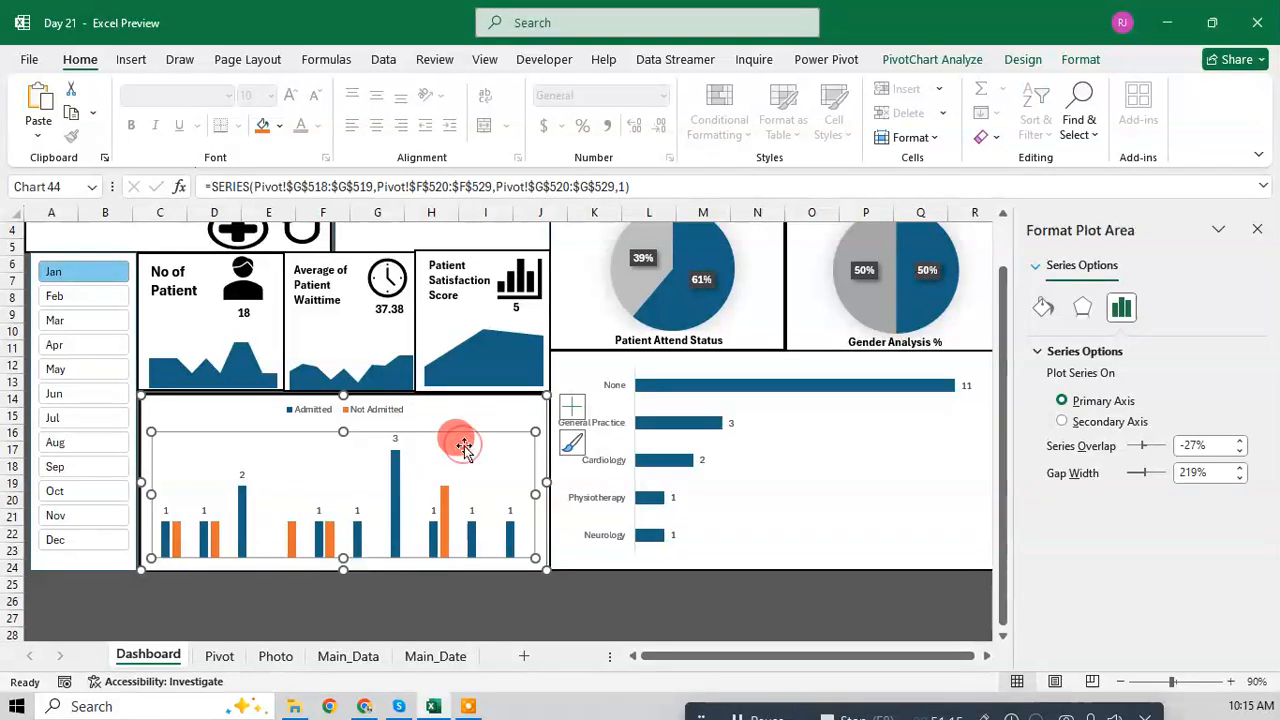
pyautogui.press('Escape')
pyautogui.press('Escape')
pyautogui.hotkey('ctrl', 's')
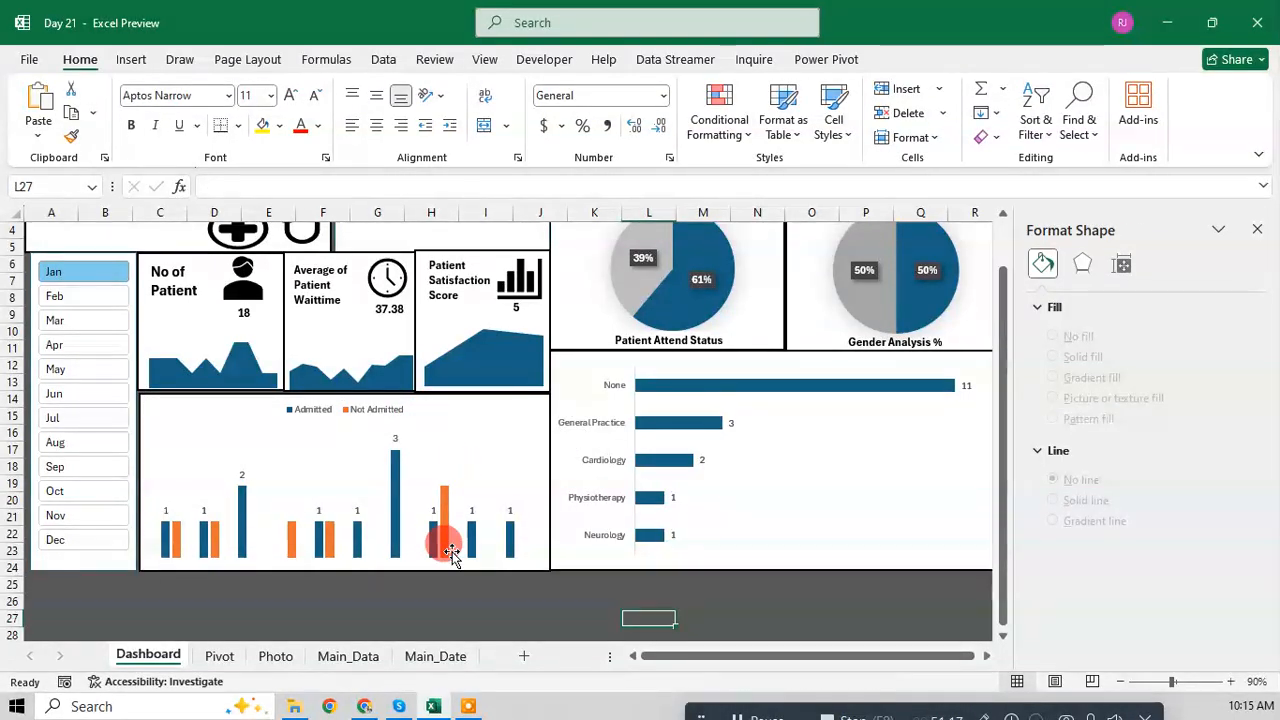
pyautogui.scroll(1, 480, 560)
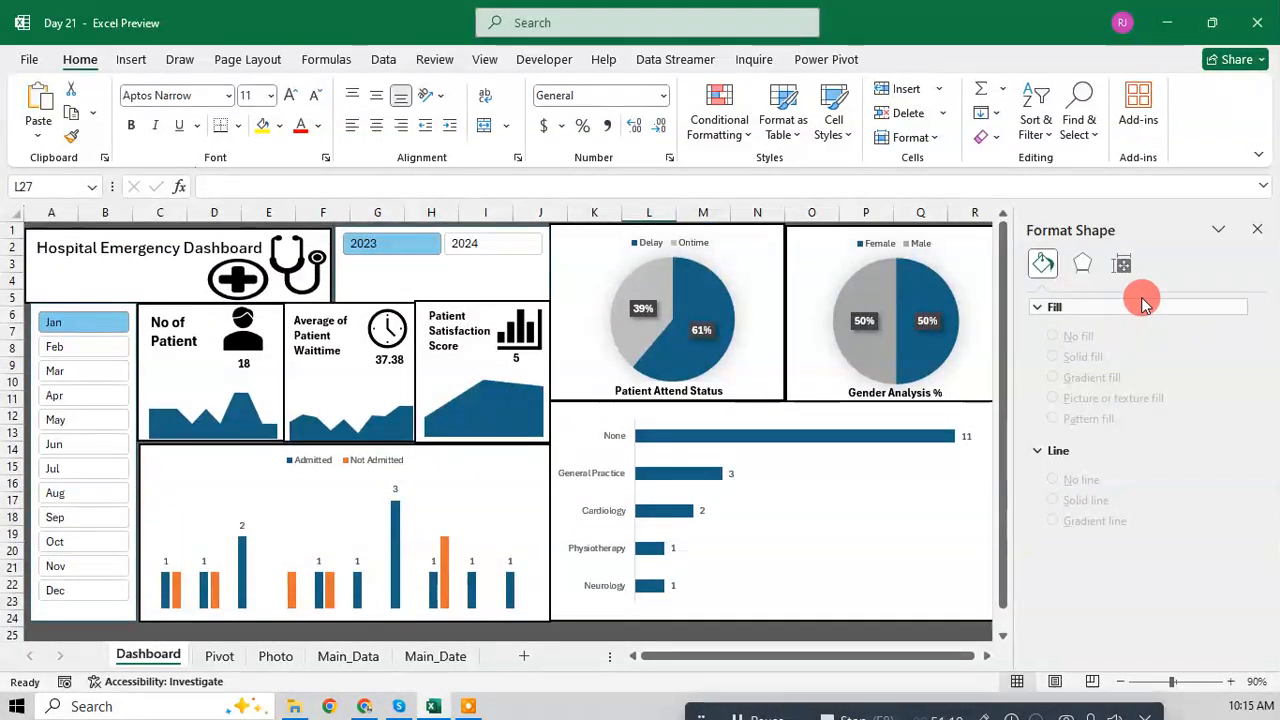
# Step: Close the formatting pane and check the filter connections of the patient admission PivotTable on the Pivot sheet
pyautogui.click(1255, 232)
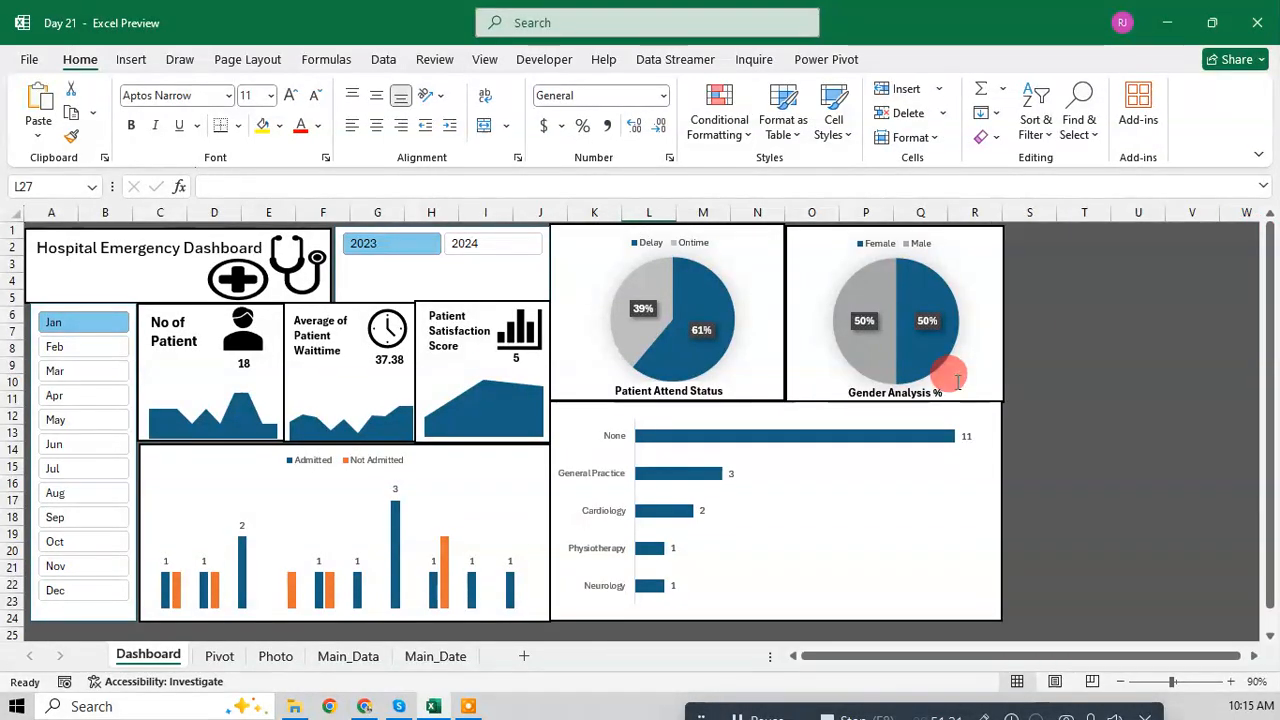
pyautogui.click(220, 655)
pyautogui.scroll(-1, 290, 550)
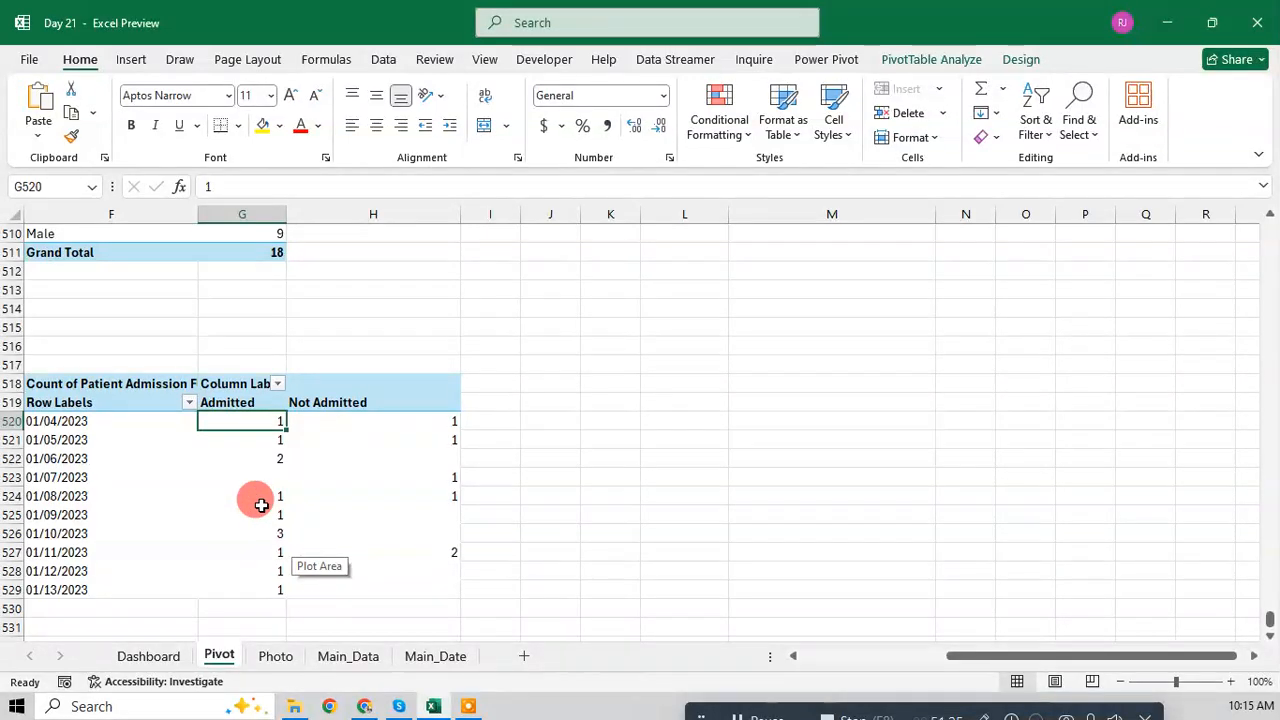
pyautogui.click(260, 508)
pyautogui.scroll(-2, 261, 505)
pyautogui.moveTo(971, 649); pyautogui.dragTo(786, 654)
pyautogui.scroll(1, 657, 491)
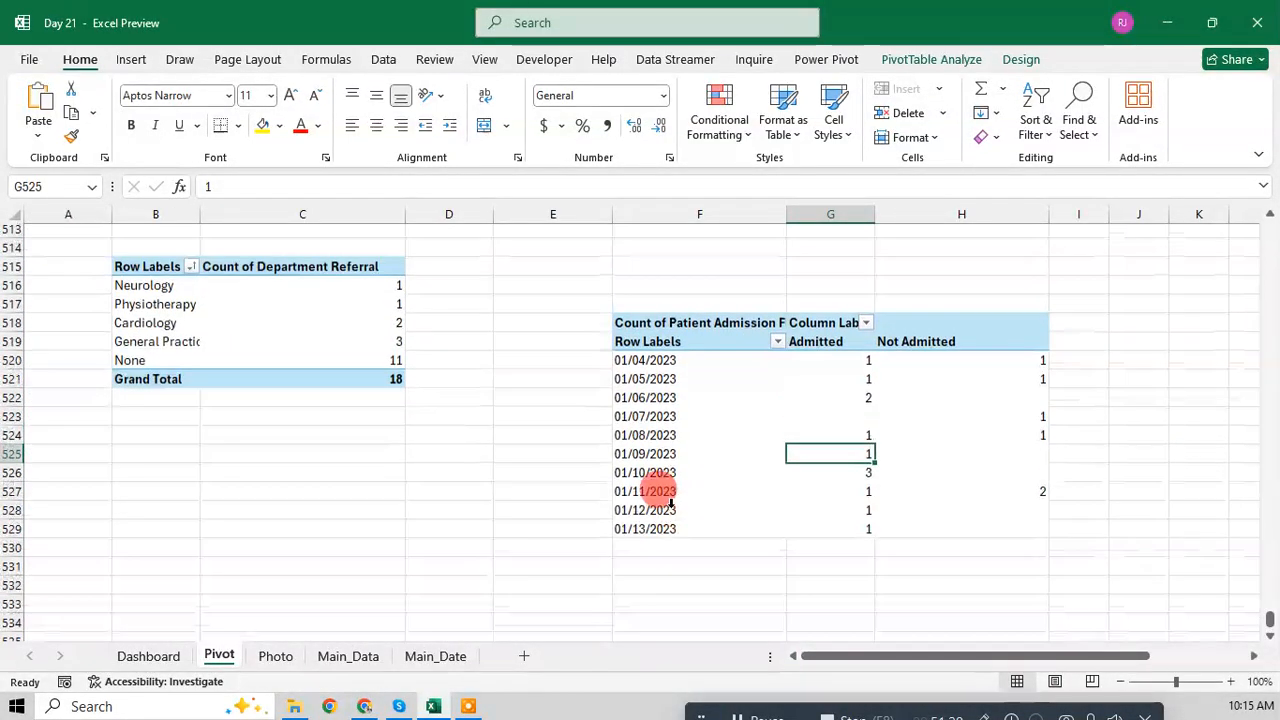
pyautogui.click(895, 60)
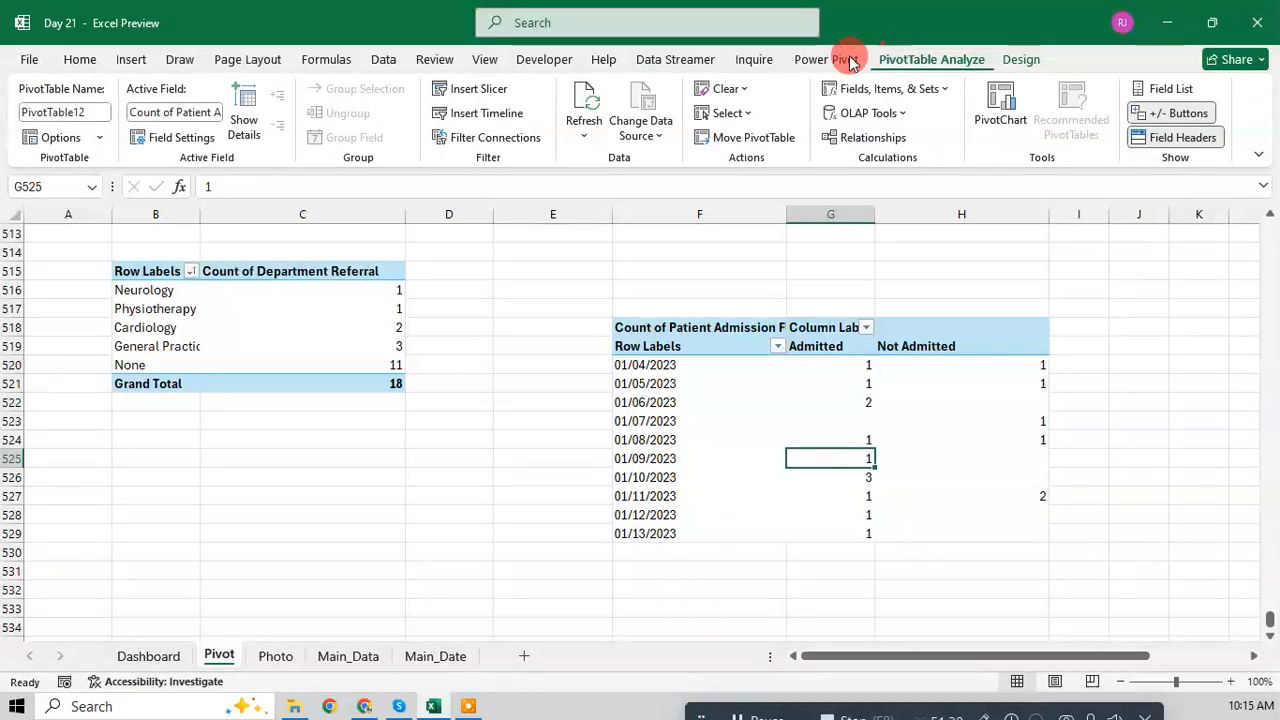
pyautogui.click(495, 137)
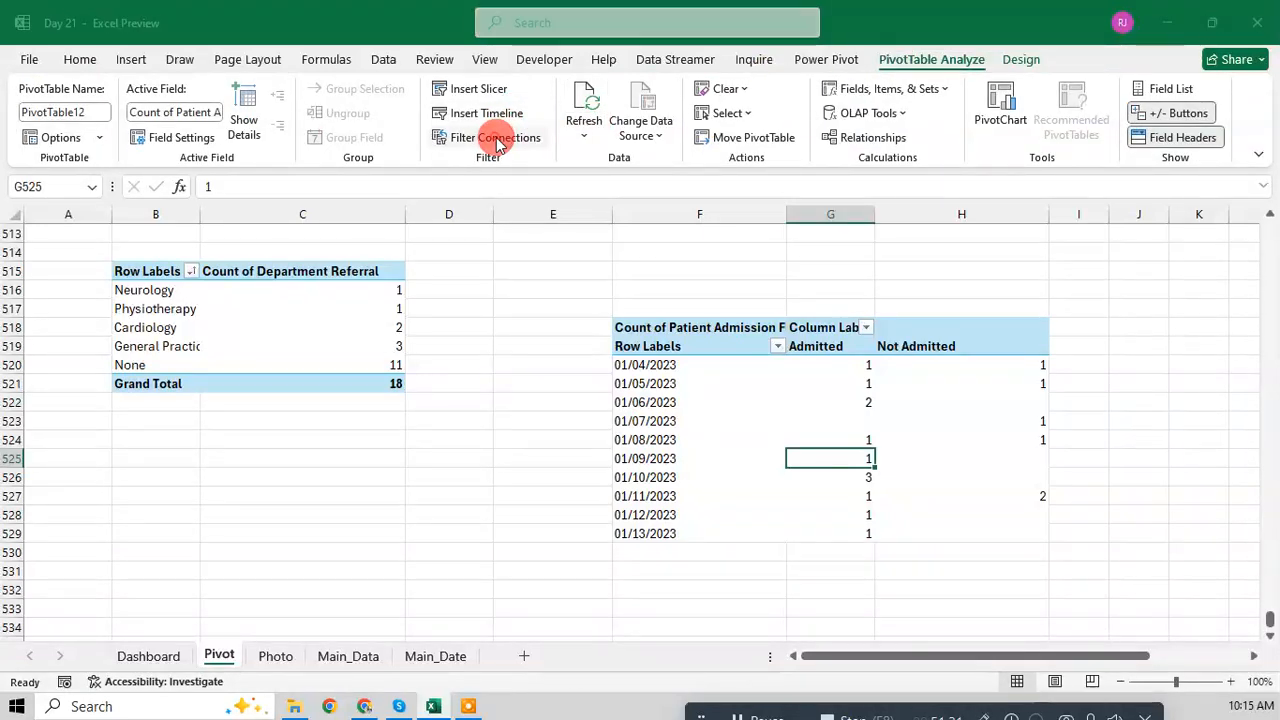
pyautogui.press('Escape')
# Step: Check the filter connections of the department referral, patient gender and patient wait-time status PivotTables
pyautogui.click(341, 321)
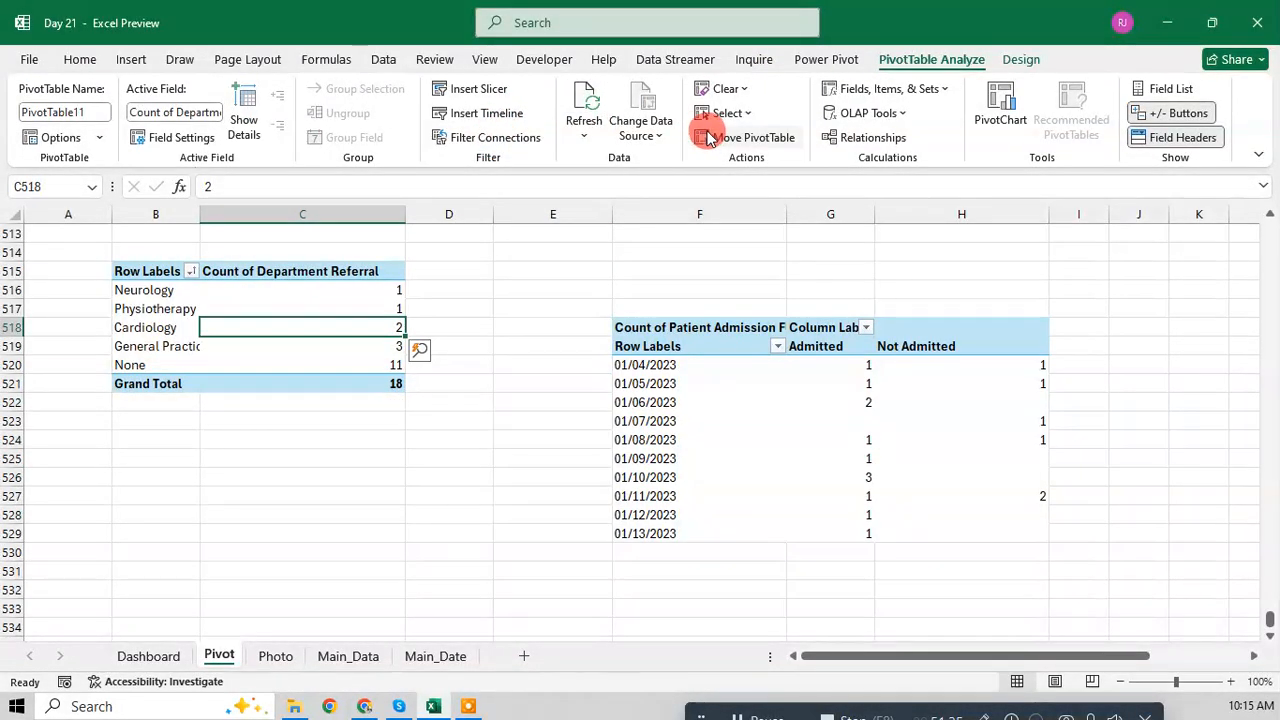
pyautogui.click(497, 137)
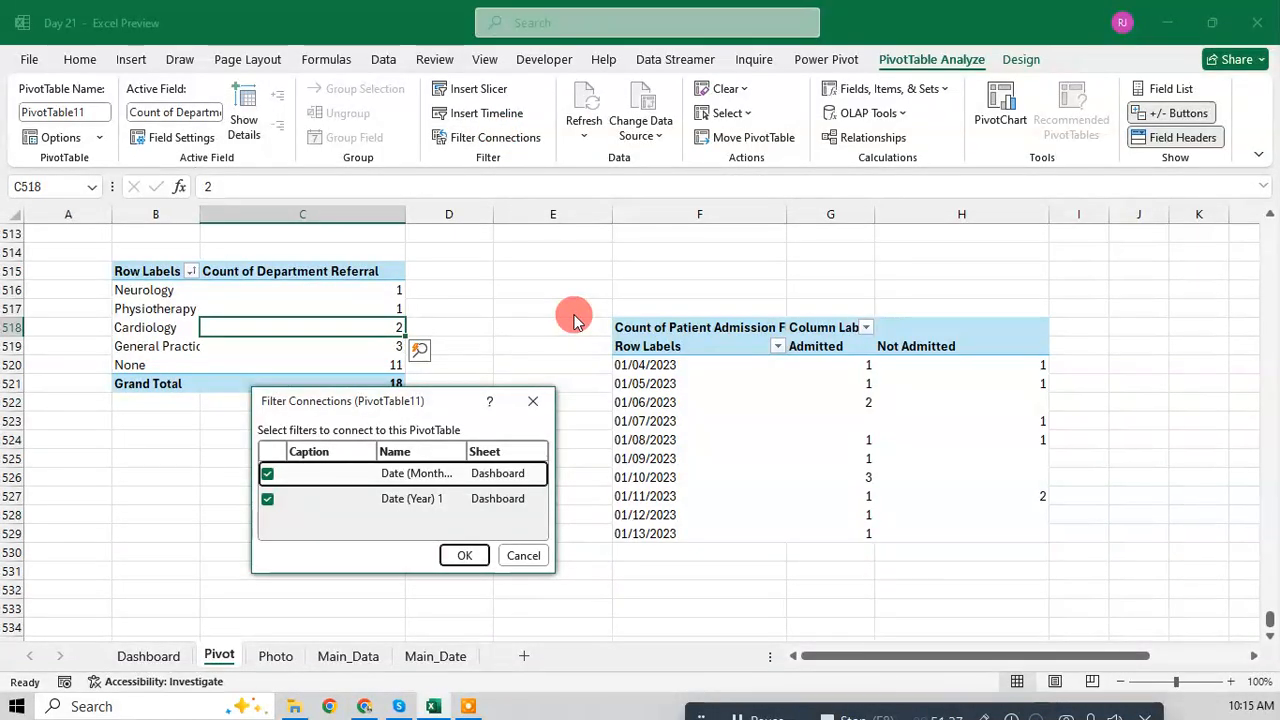
pyautogui.press('Escape')
pyautogui.scroll(3, 600, 360)
pyautogui.click(660, 346)
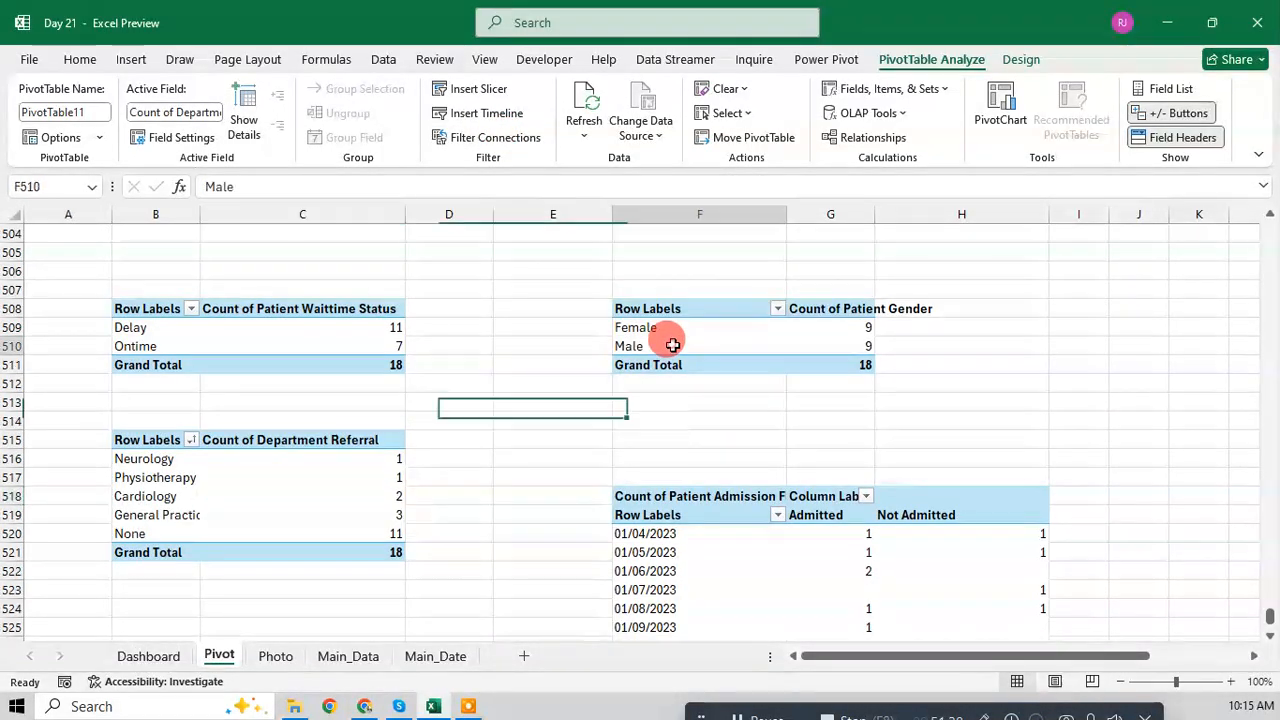
pyautogui.click(482, 137)
pyautogui.press('Escape')
pyautogui.click(313, 326)
pyautogui.click(484, 150)
pyautogui.press('Escape')
# Step: Check the filter connections of the daily Count of Patient Id and daily Average of Patient Waittime PivotTables
pyautogui.scroll(3, 570, 366)
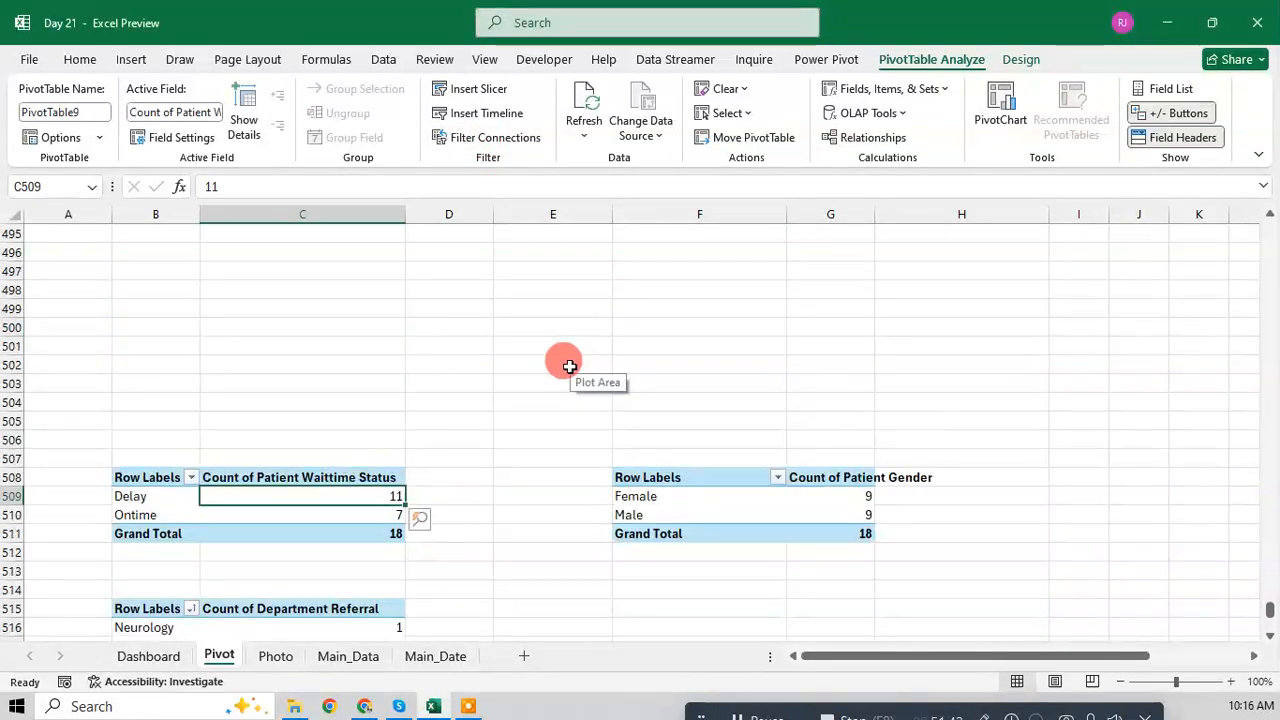
pyautogui.scroll(20, 570, 366)
pyautogui.scroll(20, 579, 380)
pyautogui.scroll(20, 608, 369)
pyautogui.scroll(20, 608, 369)
pyautogui.scroll(20, 602, 406)
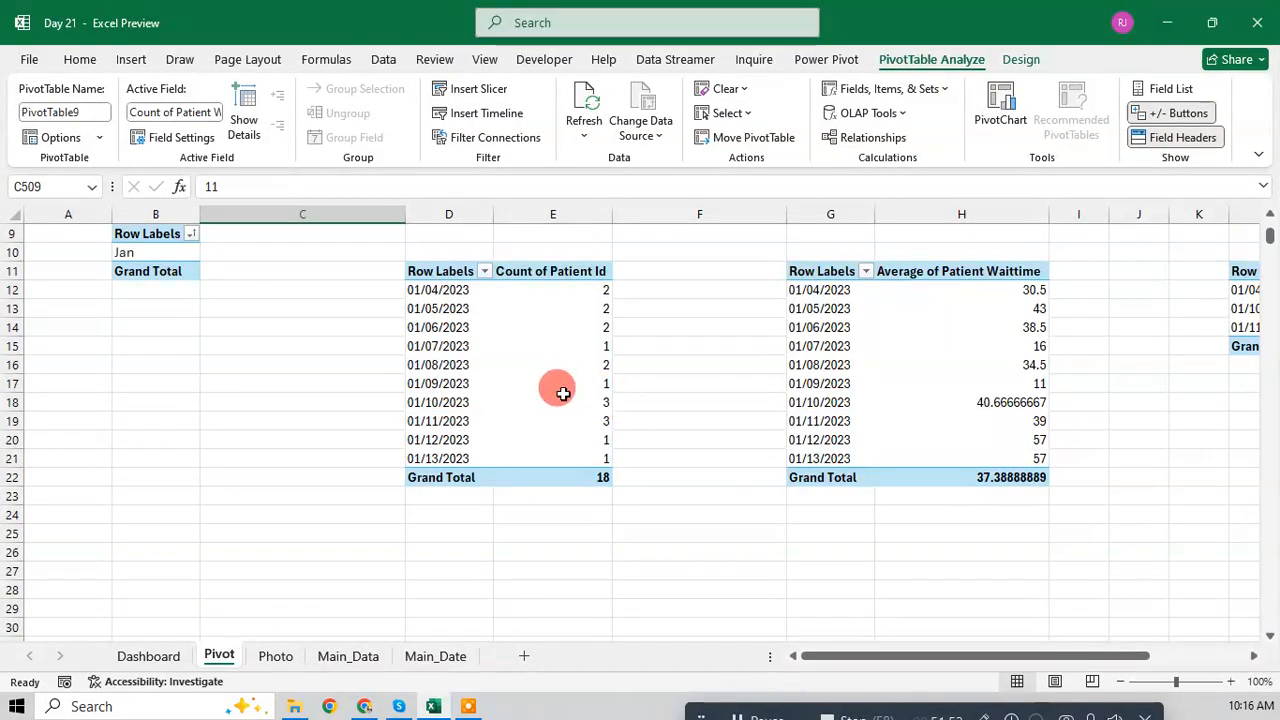
pyautogui.click(563, 389)
pyautogui.click(491, 137)
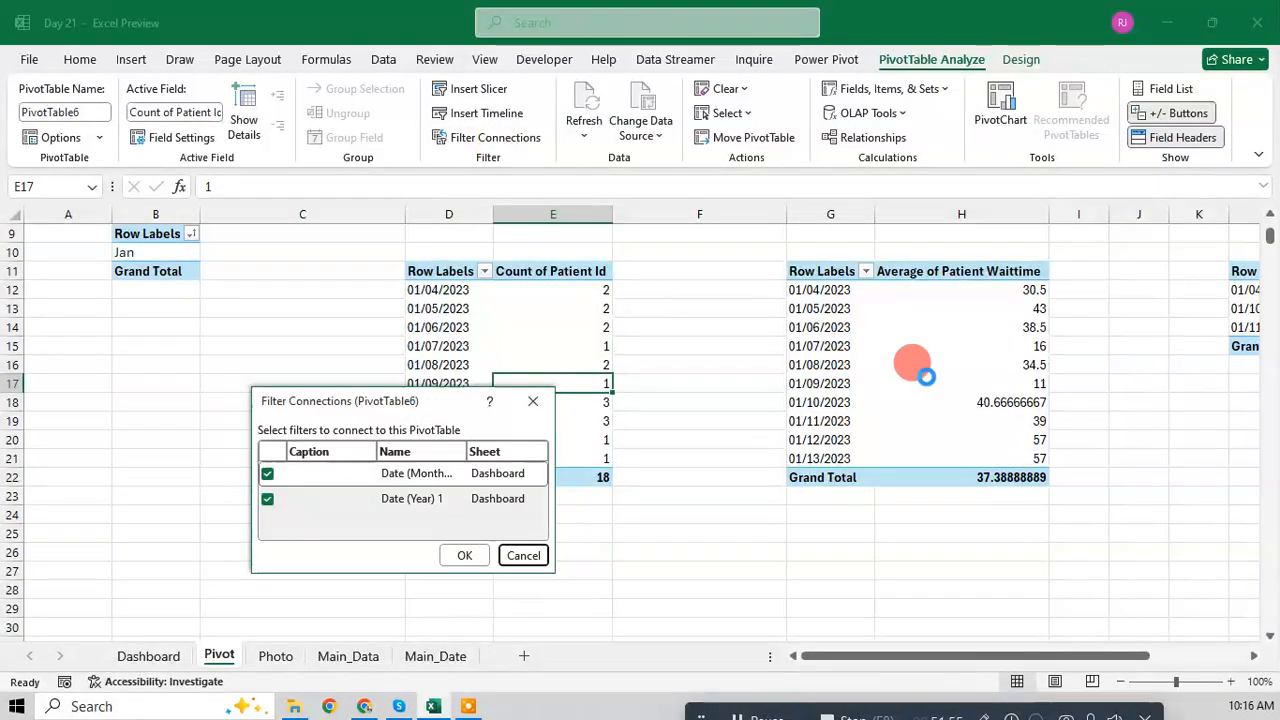
pyautogui.press('Escape')
pyautogui.click(912, 383)
pyautogui.click(491, 137)
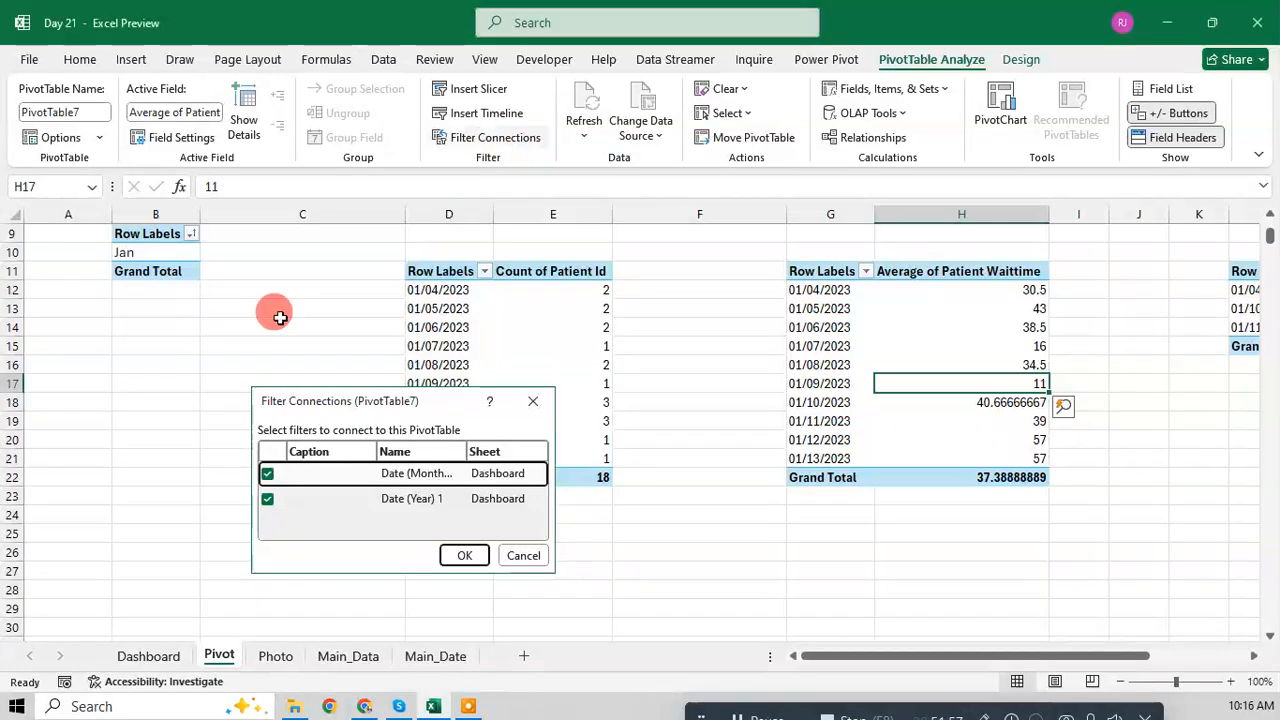
pyautogui.press('Escape')
# Step: Check the filter connections of the month list, the single-value Count of Patient Id and the year list PivotTables
pyautogui.scroll(2, 171, 343)
pyautogui.click(152, 362)
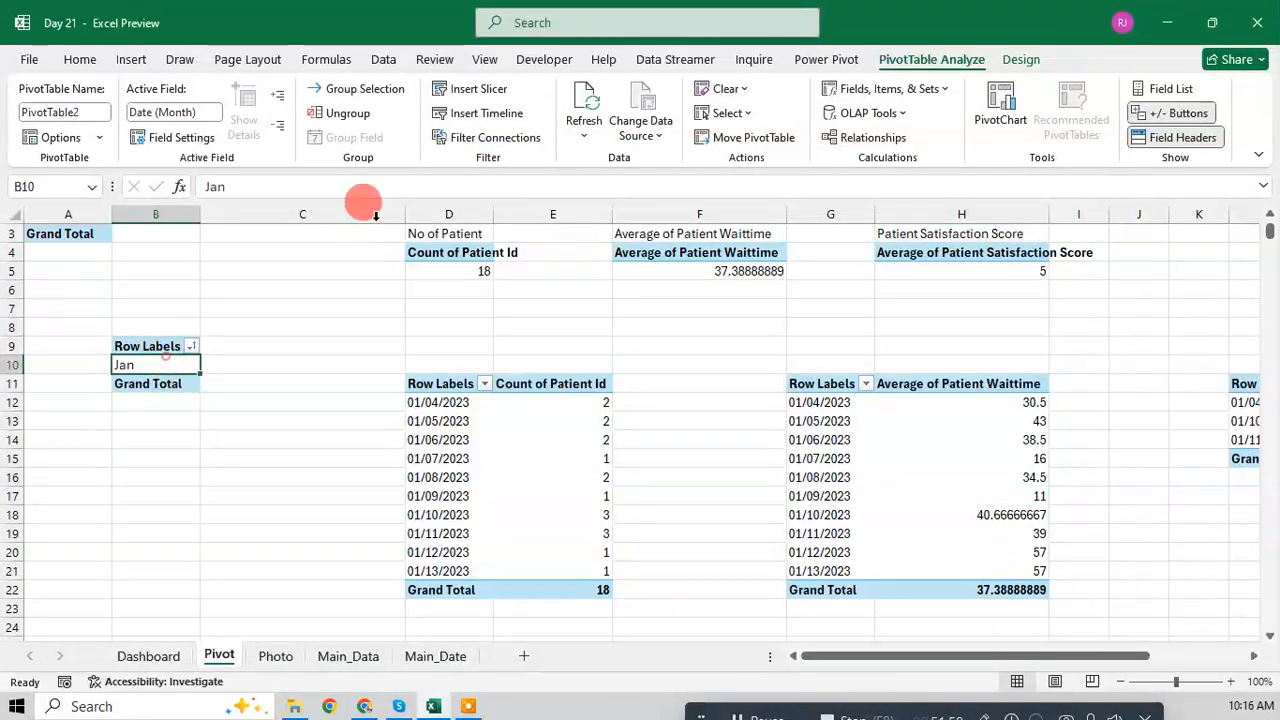
pyautogui.click(466, 137)
pyautogui.press('Escape')
pyautogui.click(468, 252)
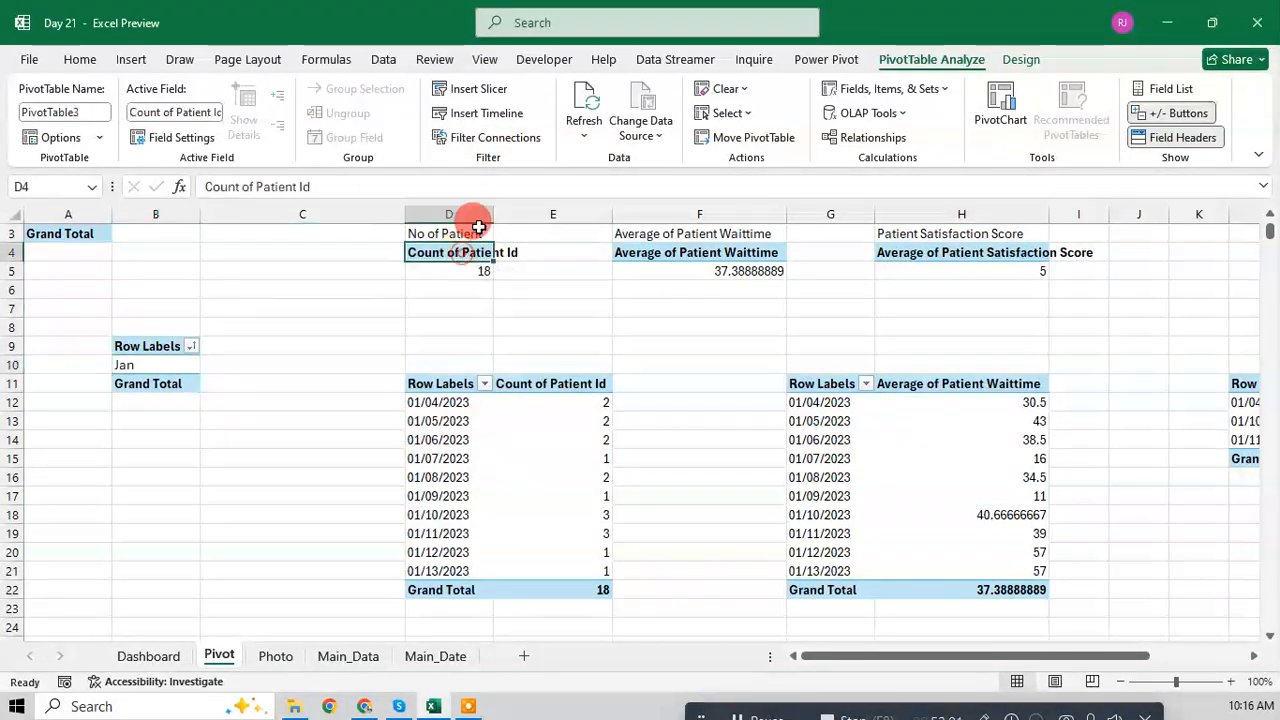
pyautogui.click(495, 137)
pyautogui.press('Escape')
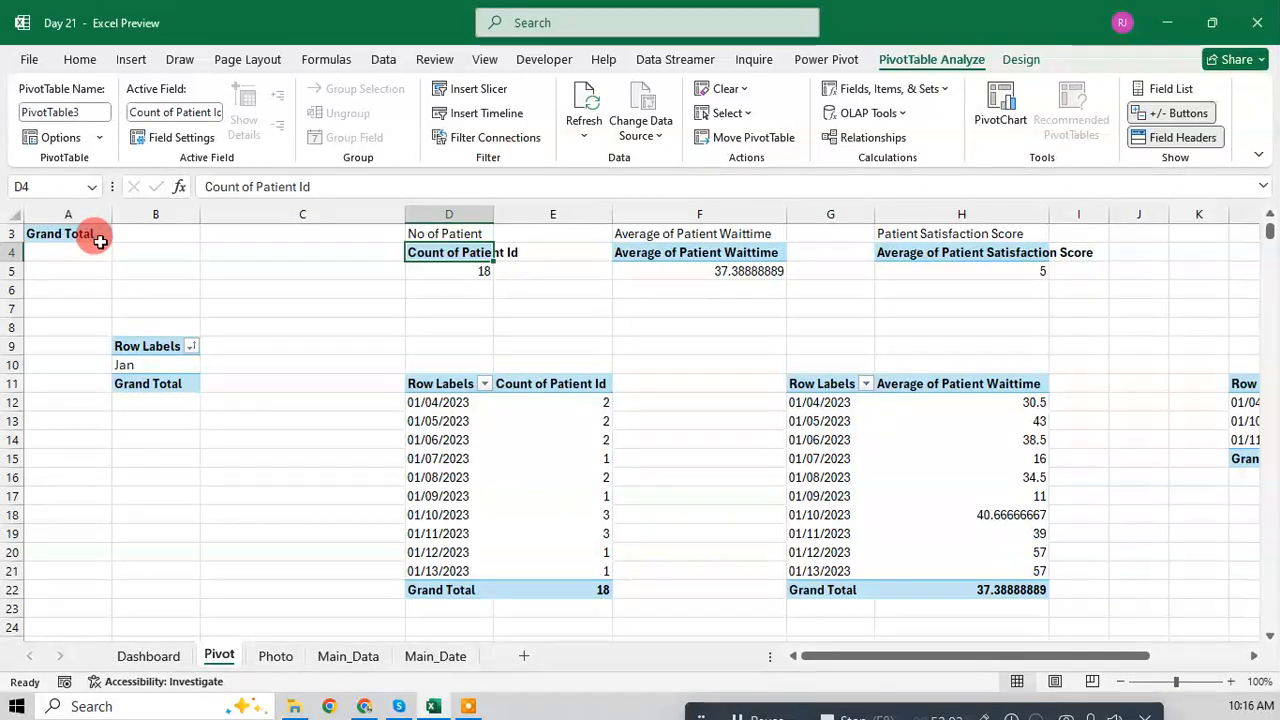
pyautogui.click(94, 234)
pyautogui.scroll(1, 254, 286)
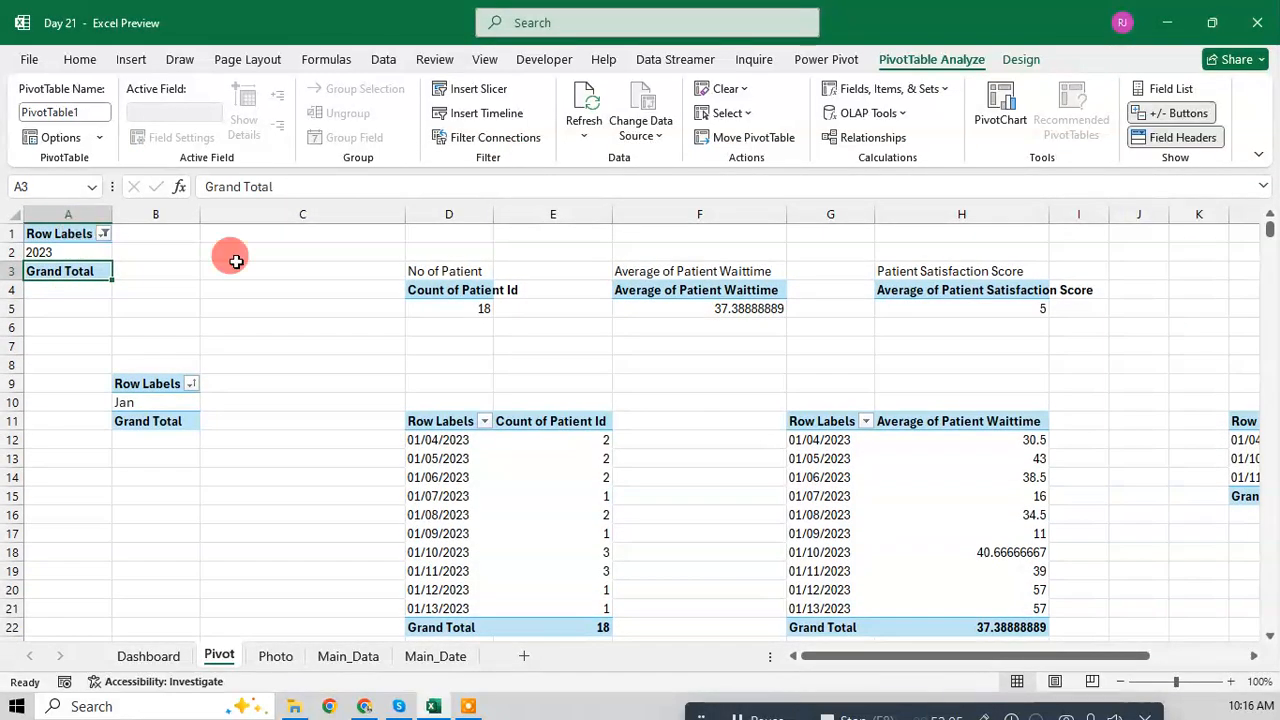
pyautogui.click(468, 137)
pyautogui.press('Escape')
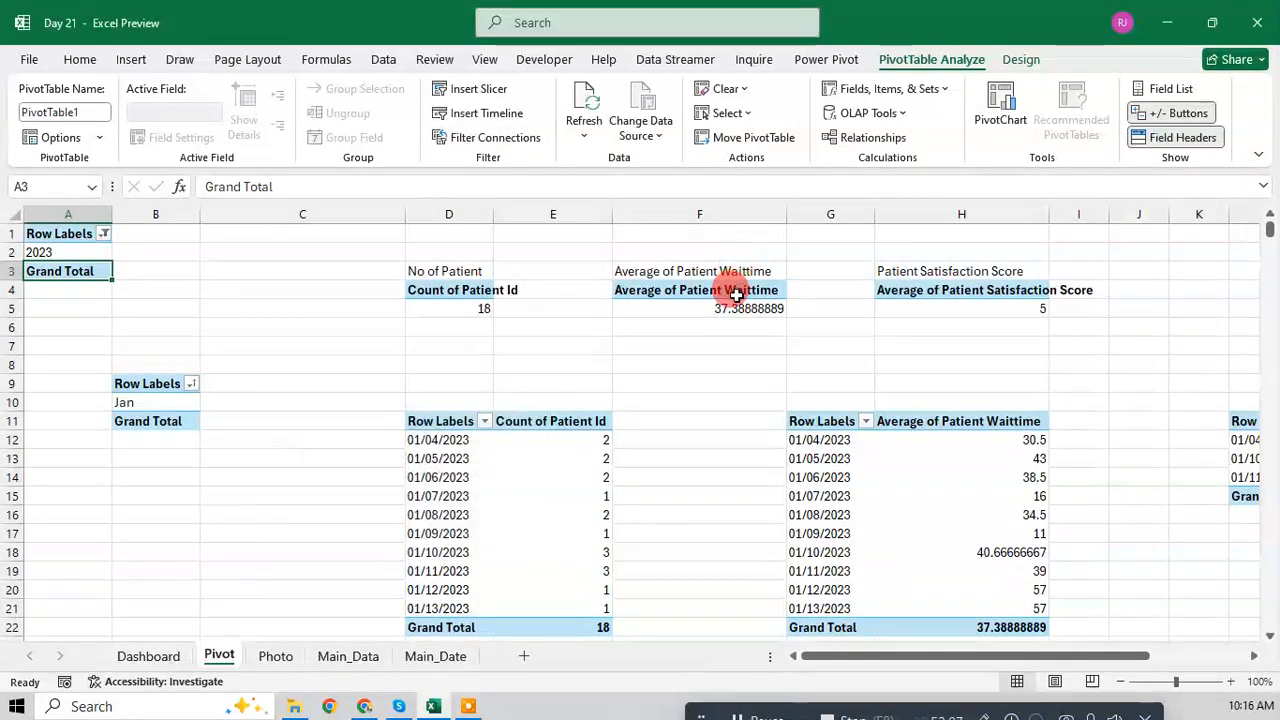
# Step: Check the filter connections of the single-value average wait-time and satisfaction score PivotTables and the daily Sum of Patient Satisfaction Score PivotTable
pyautogui.click(736, 294)
pyautogui.click(497, 137)
pyautogui.press('Escape')
pyautogui.click(926, 289)
pyautogui.click(487, 141)
pyautogui.press('Escape')
pyautogui.moveTo(943, 656); pyautogui.dragTo(1108, 668)
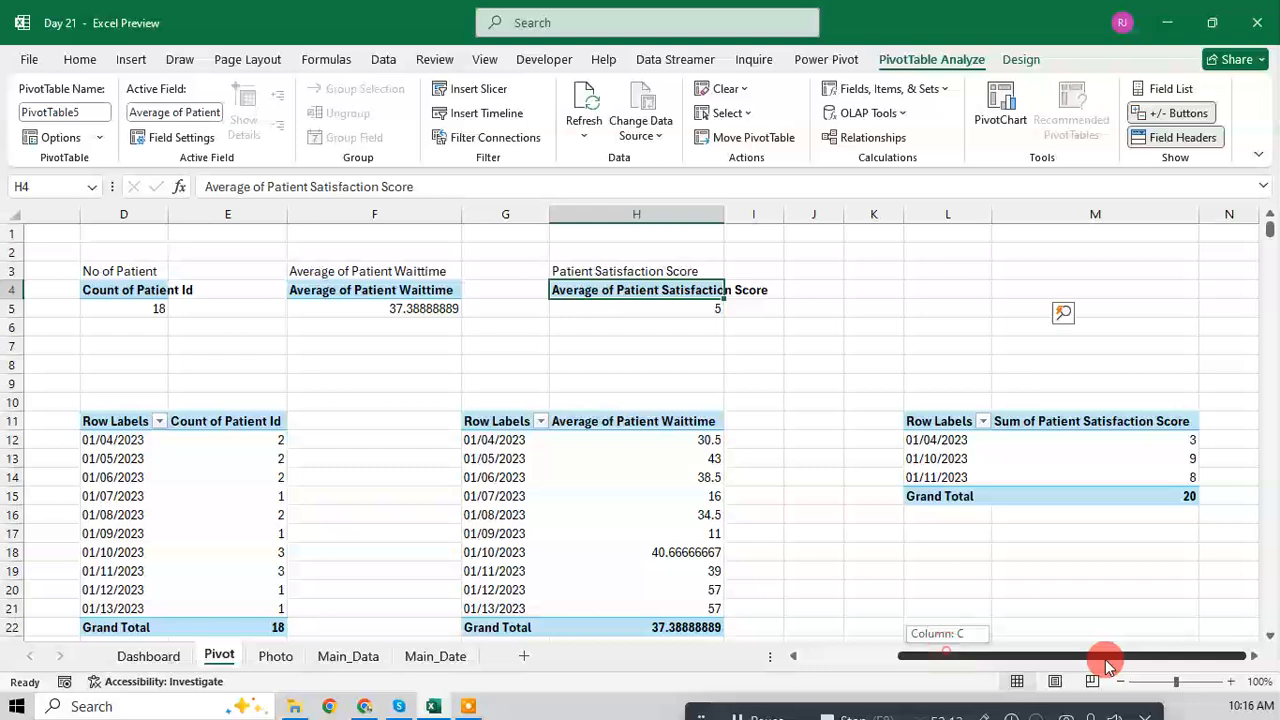
pyautogui.click(1050, 438)
pyautogui.click(493, 137)
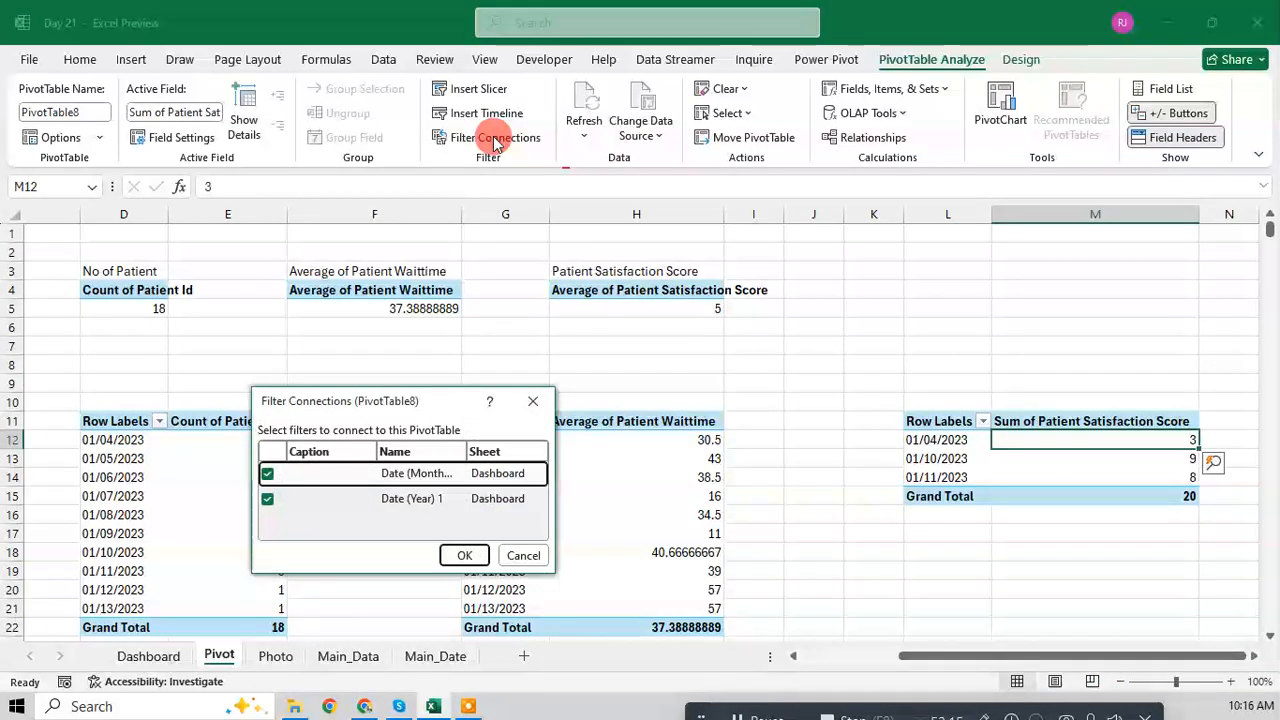
pyautogui.press('Escape')
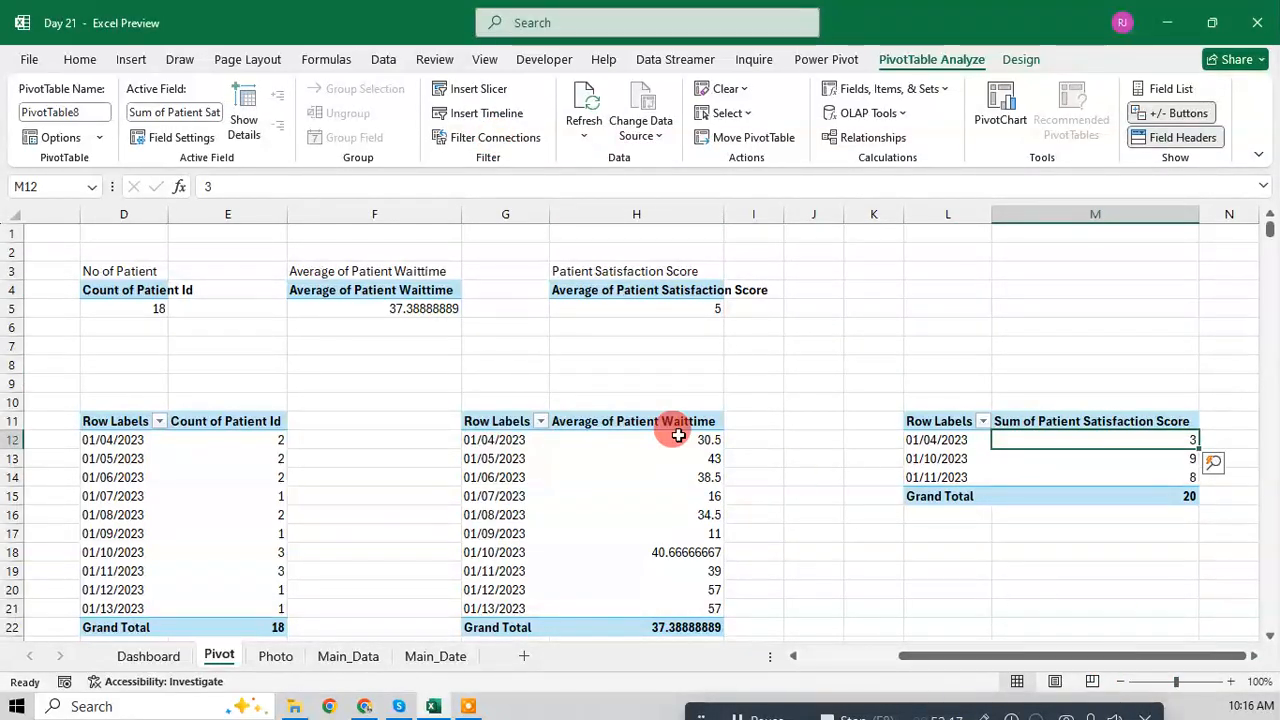
# Step: Return to the Dashboard sheet and test the slicers with 2024, 2023, Feb and May, ending on 2023 and Jan
pyautogui.scroll(-8, 678, 436)
pyautogui.moveTo(986, 660); pyautogui.dragTo(663, 620)
pyautogui.scroll(4, 600, 600)
pyautogui.click(148, 656)
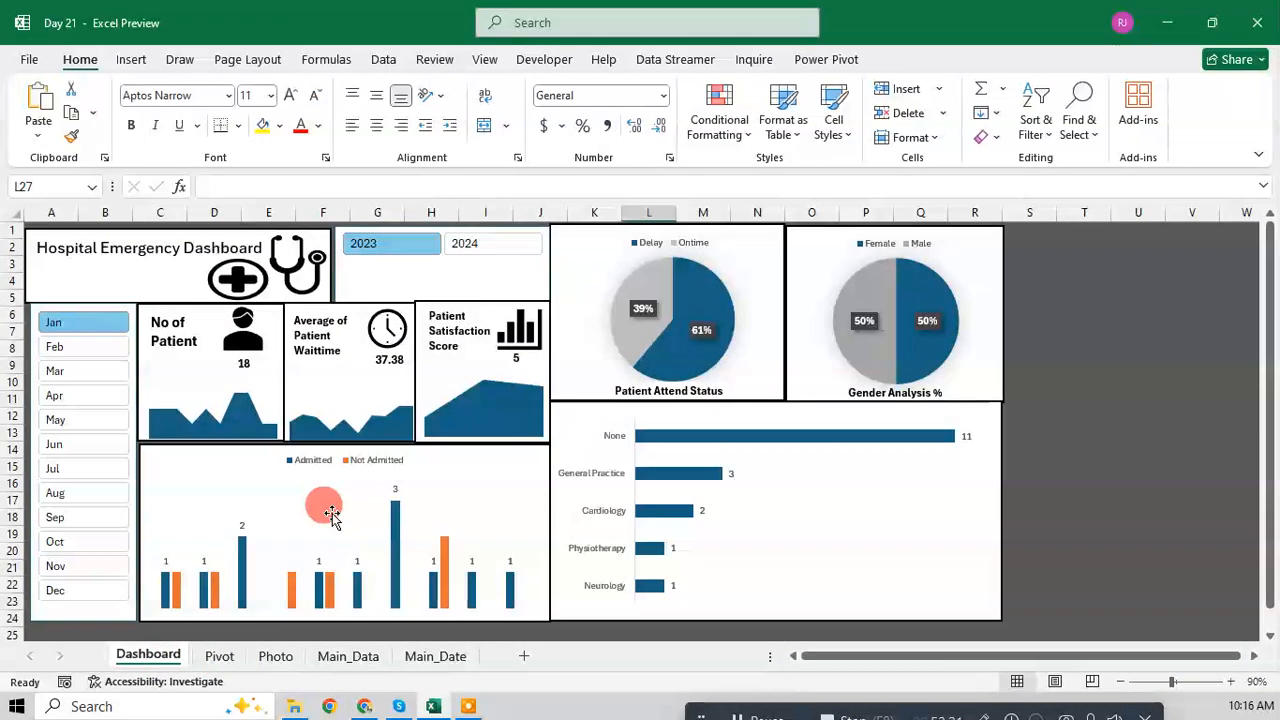
pyautogui.click(463, 250)
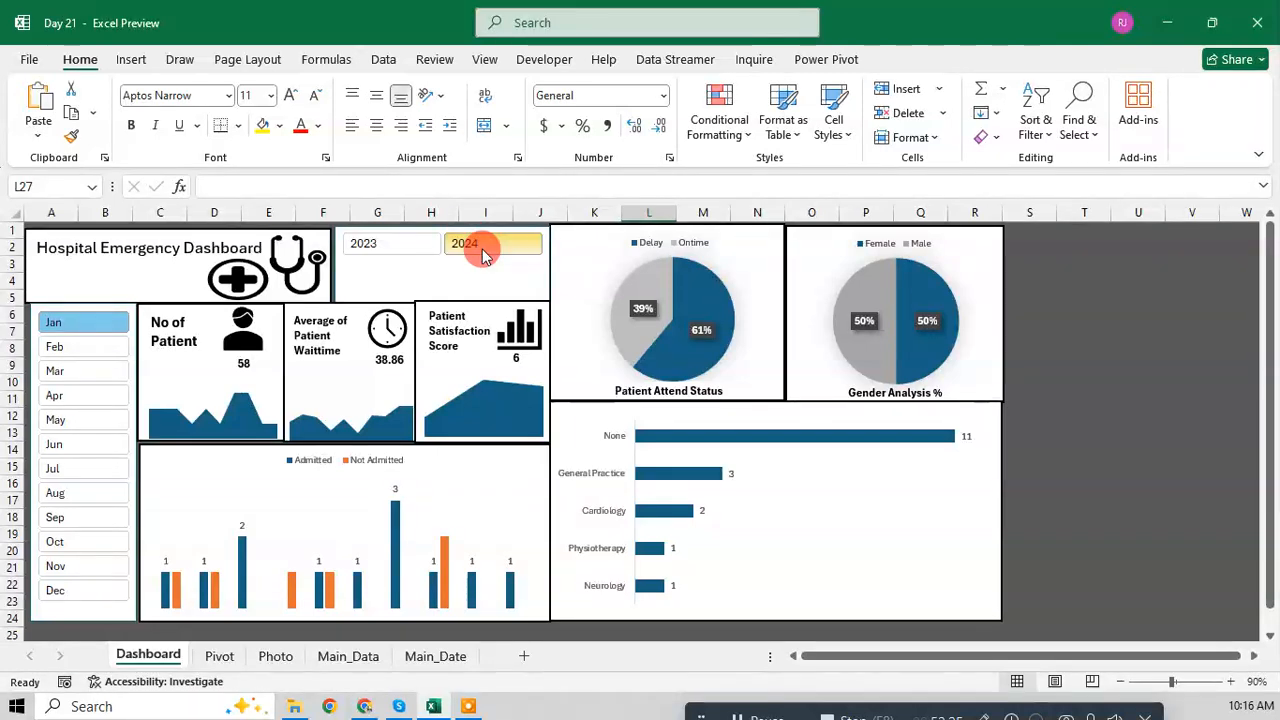
pyautogui.click(408, 248)
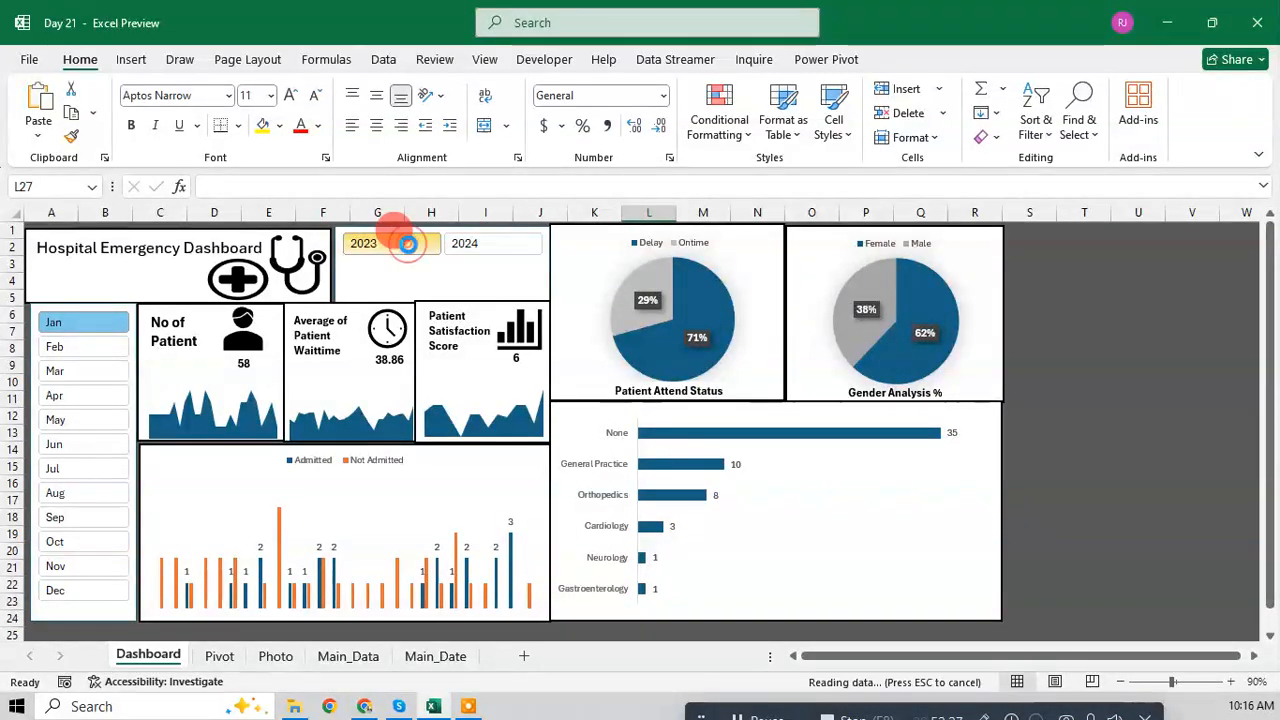
pyautogui.click(90, 350)
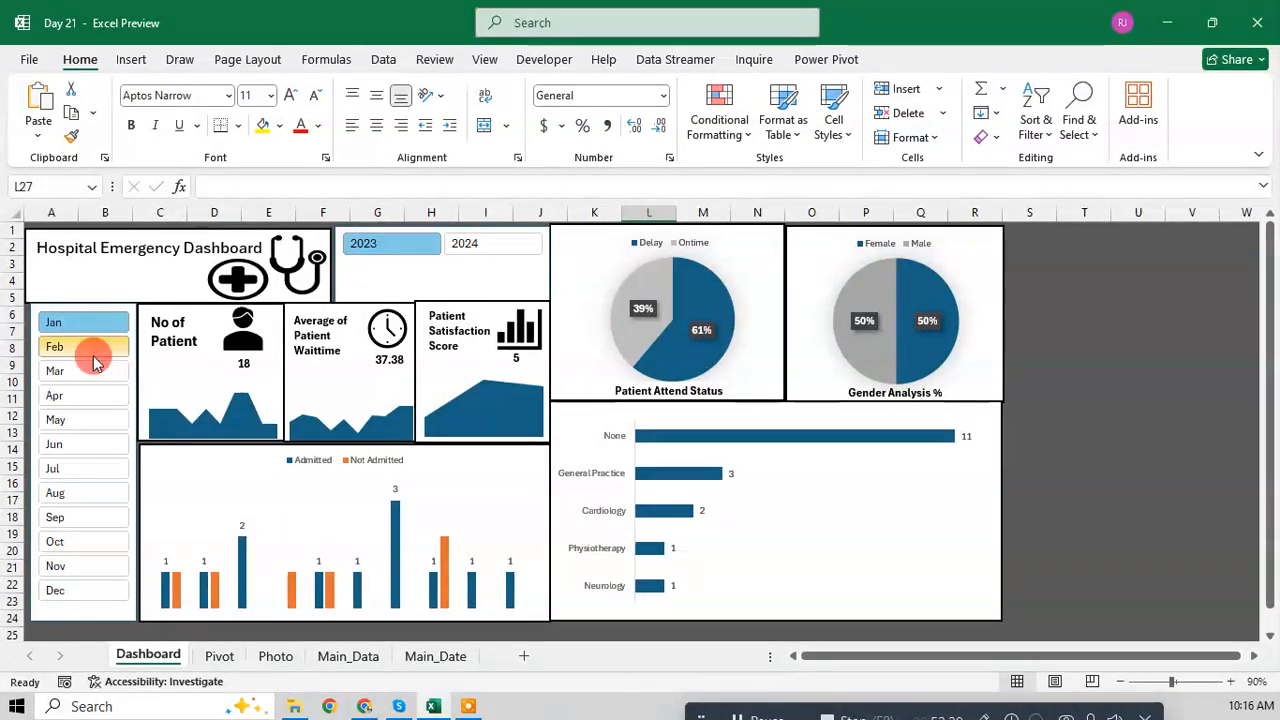
pyautogui.click(84, 378)
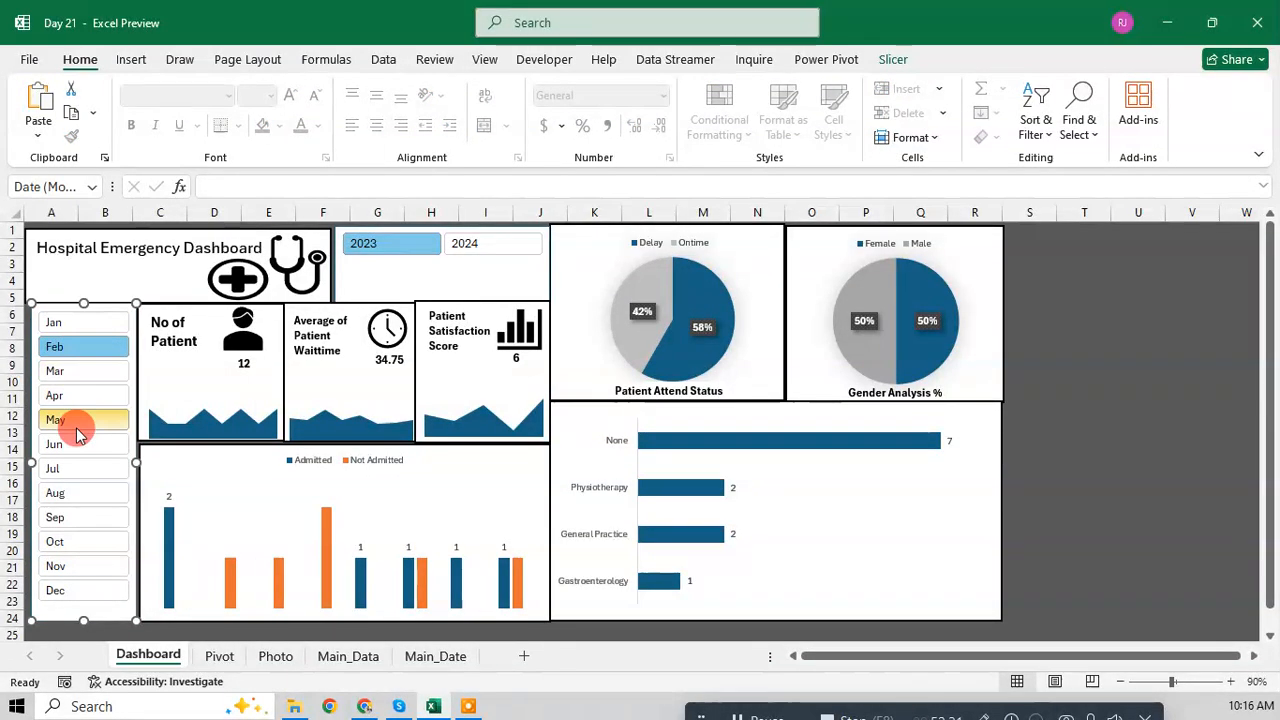
pyautogui.click(76, 420)
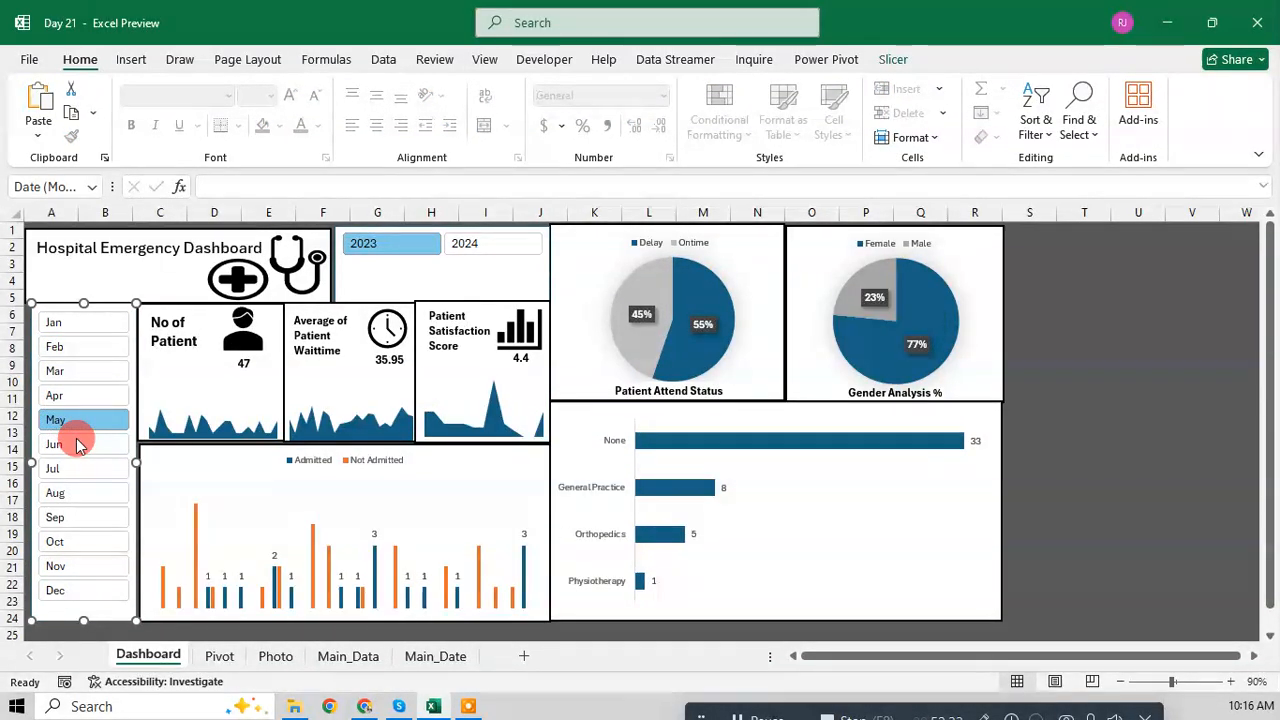
pyautogui.click(1060, 345)
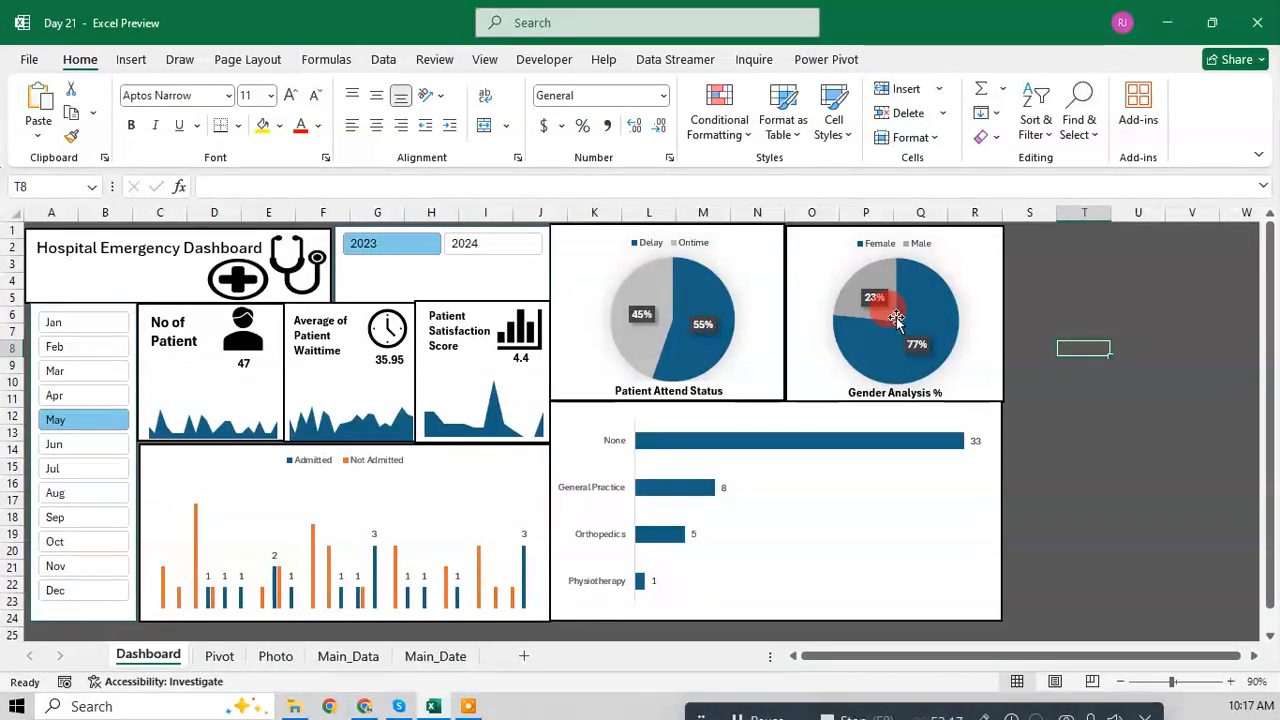
pyautogui.click(89, 323)
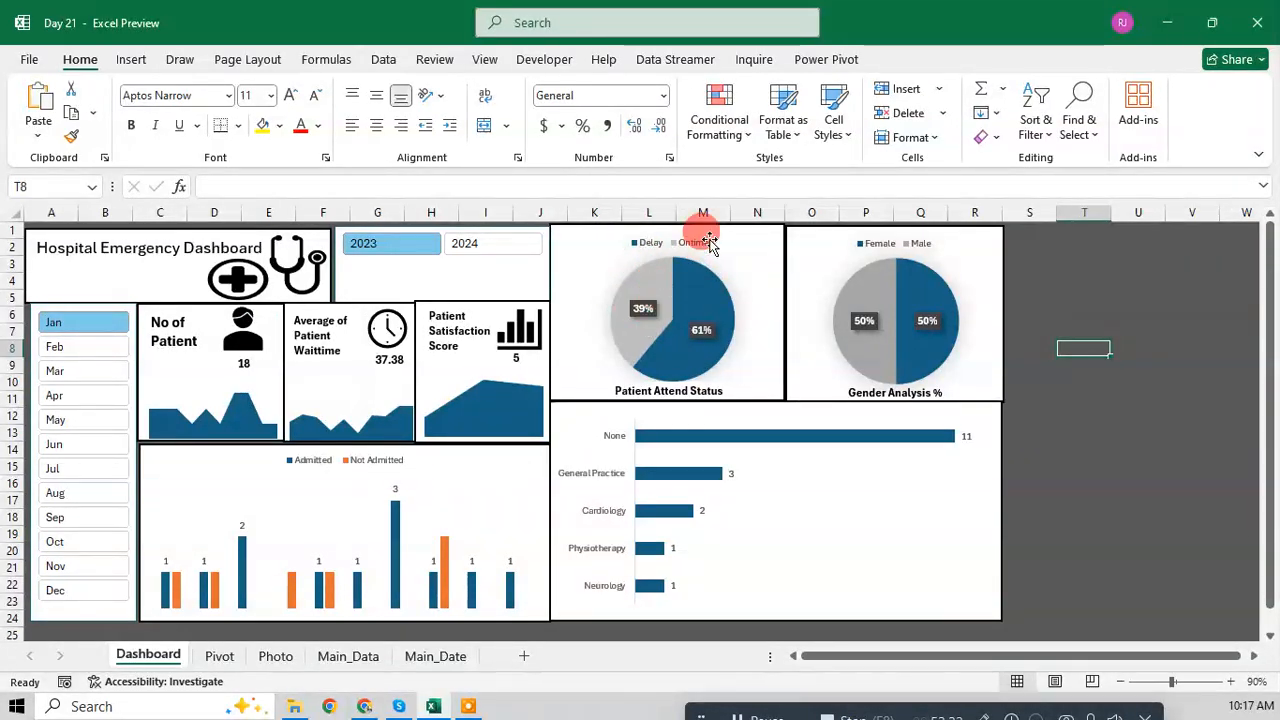
# Step: Add data labels to the Not Admitted series of the admission chart and save the workbook
pyautogui.moveTo(626, 325)
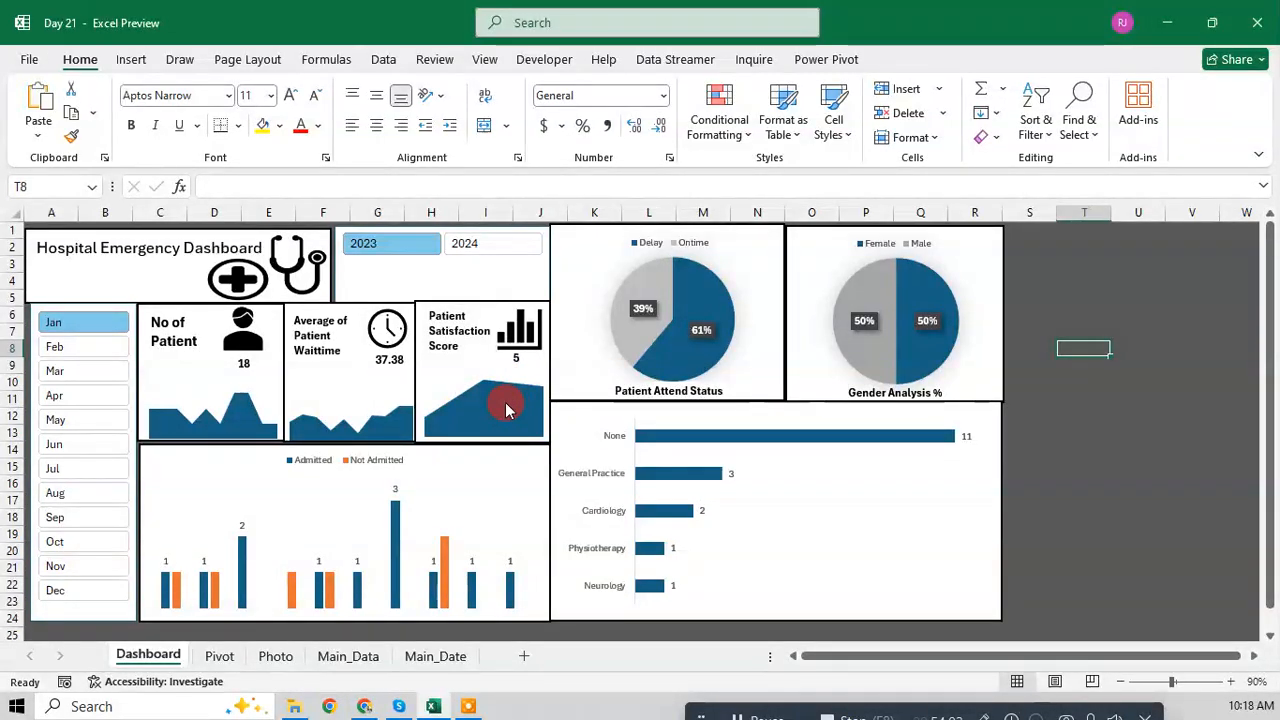
pyautogui.moveTo(506, 410)
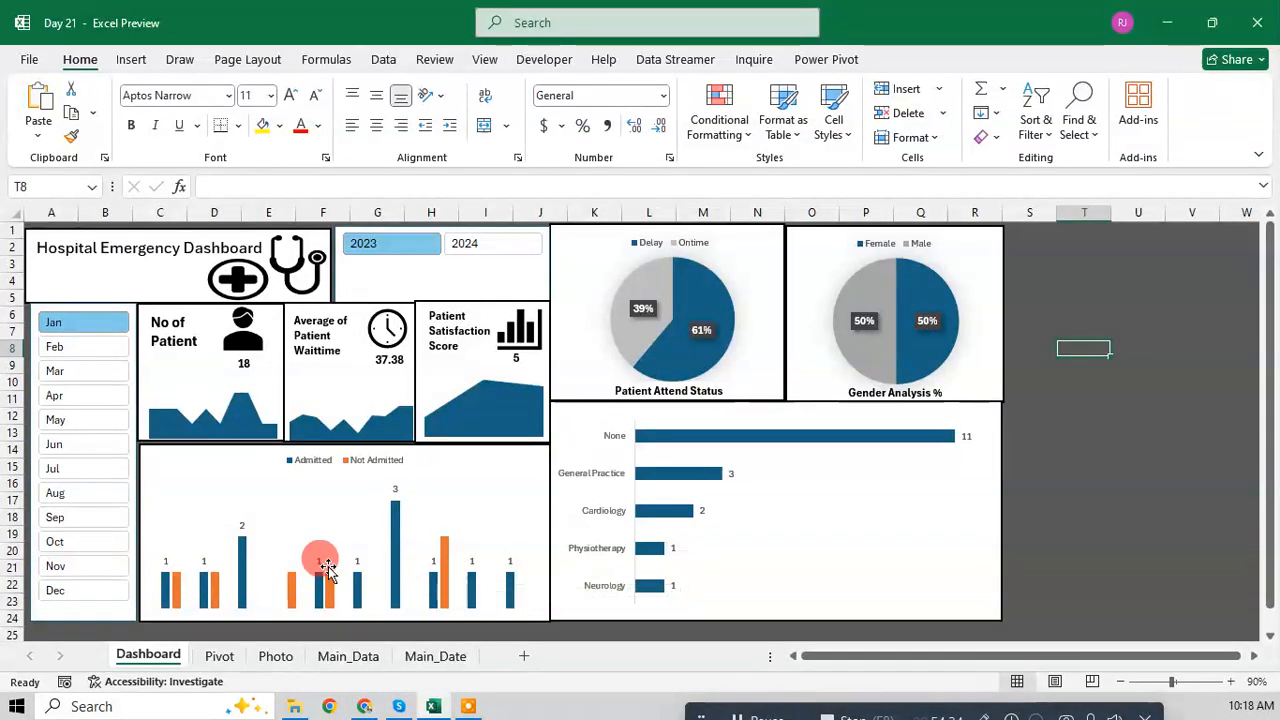
pyautogui.click(445, 556)
pyautogui.rightClick(445, 556)
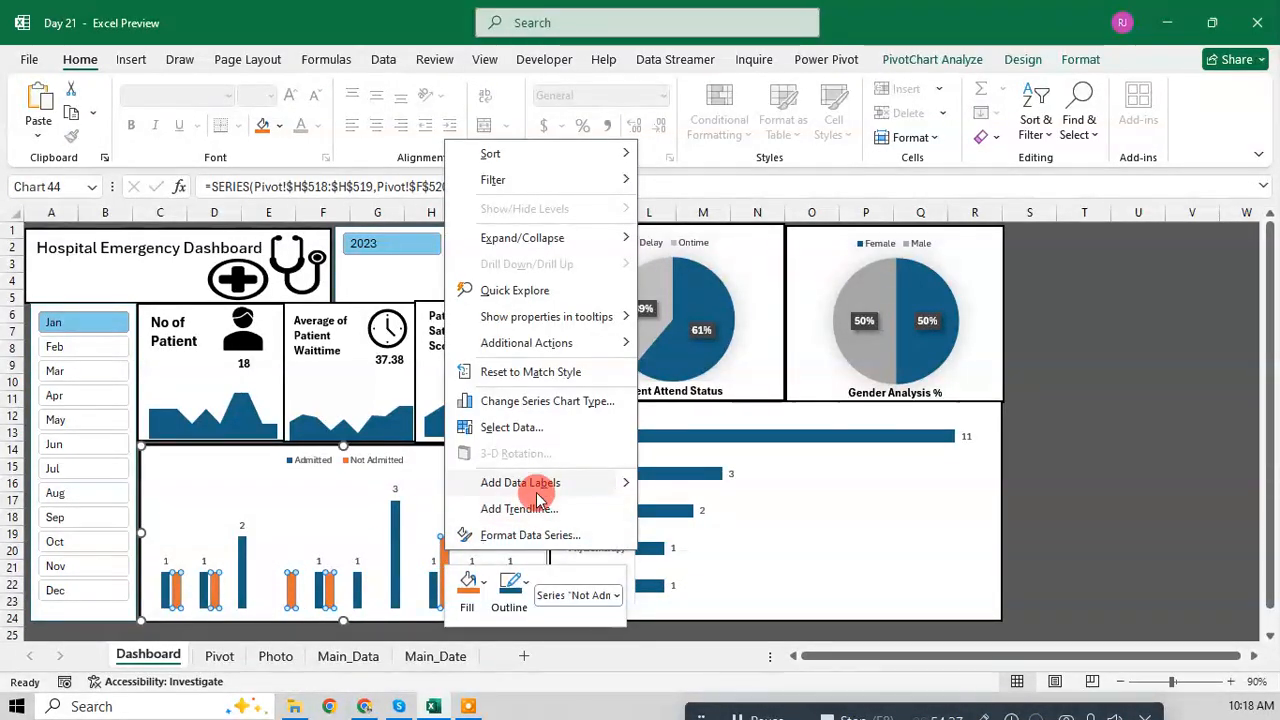
pyautogui.click(510, 480)
pyautogui.click(500, 520)
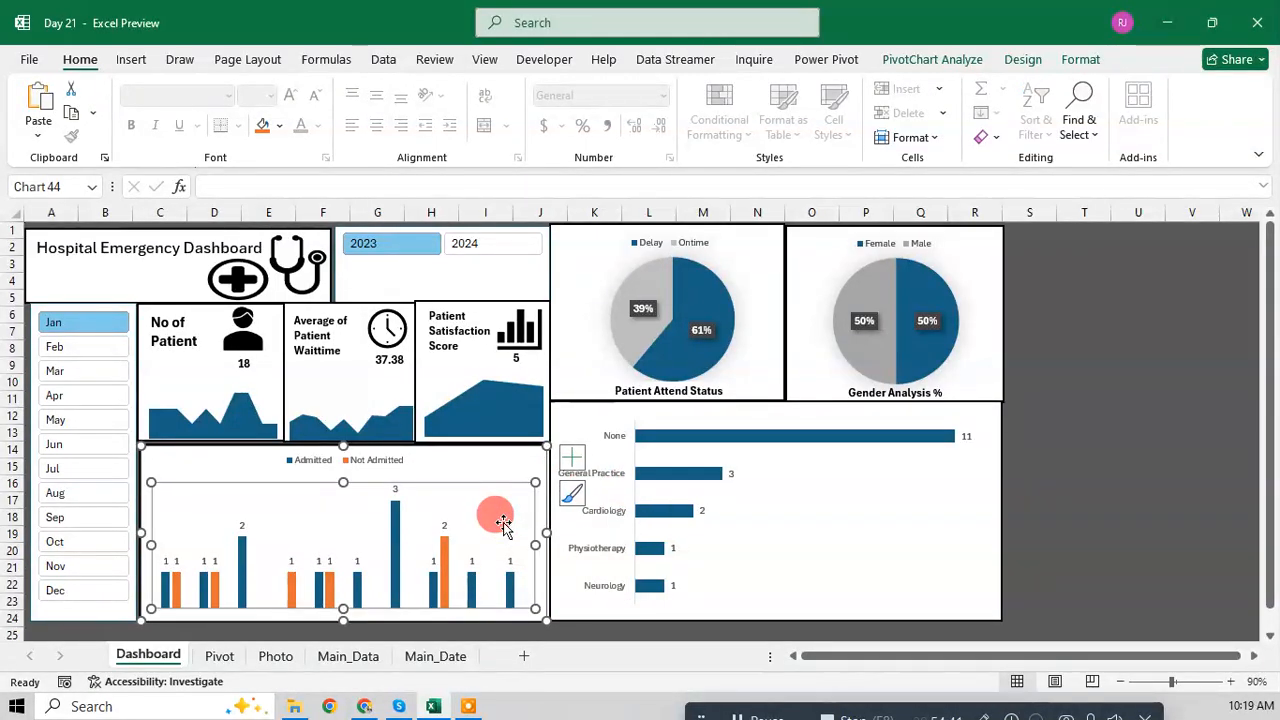
pyautogui.press('Escape')
pyautogui.hotkey('ctrl', 's')
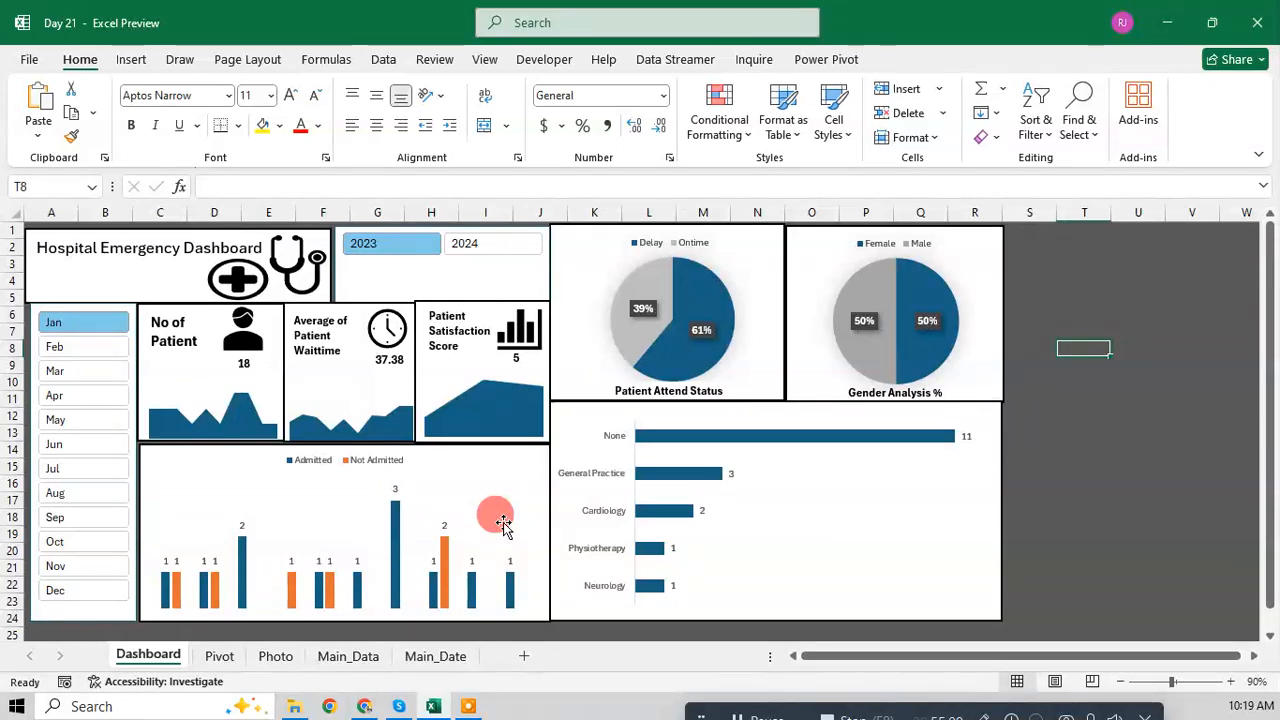
# Step: Select both 2023 and 2024 and all twelve months, Jan to Dec, in the dashboard's year and month slicers
pyautogui.click(466, 250)
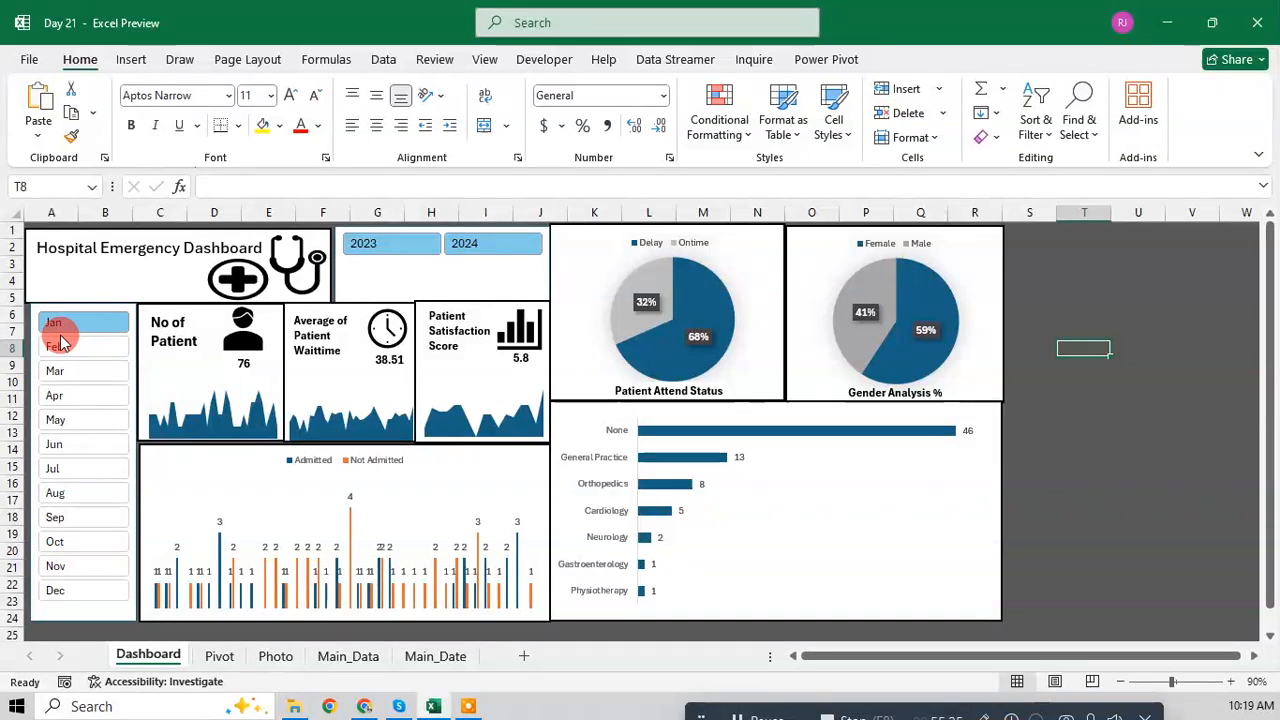
pyautogui.click(95, 347)
pyautogui.click(94, 371)
pyautogui.click(92, 395)
pyautogui.click(88, 420)
pyautogui.click(85, 444)
pyautogui.click(83, 468)
pyautogui.click(80, 491)
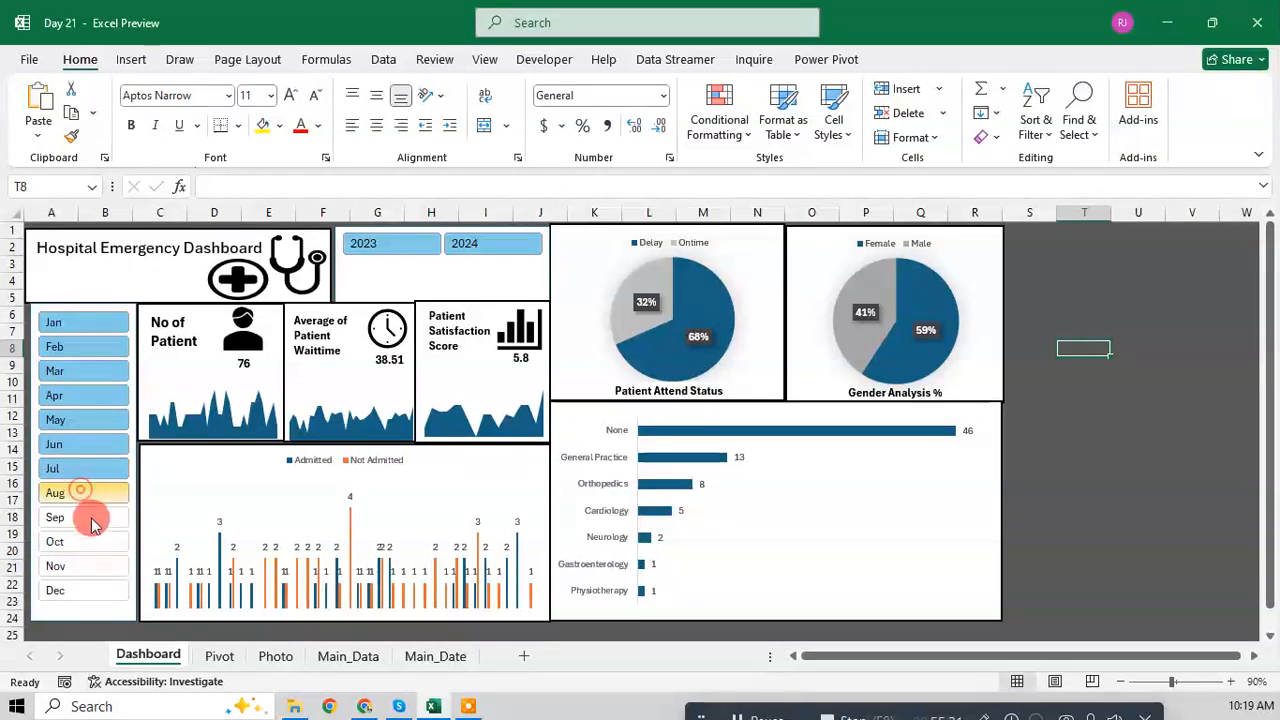
pyautogui.click(90, 519)
pyautogui.click(88, 542)
pyautogui.click(86, 589)
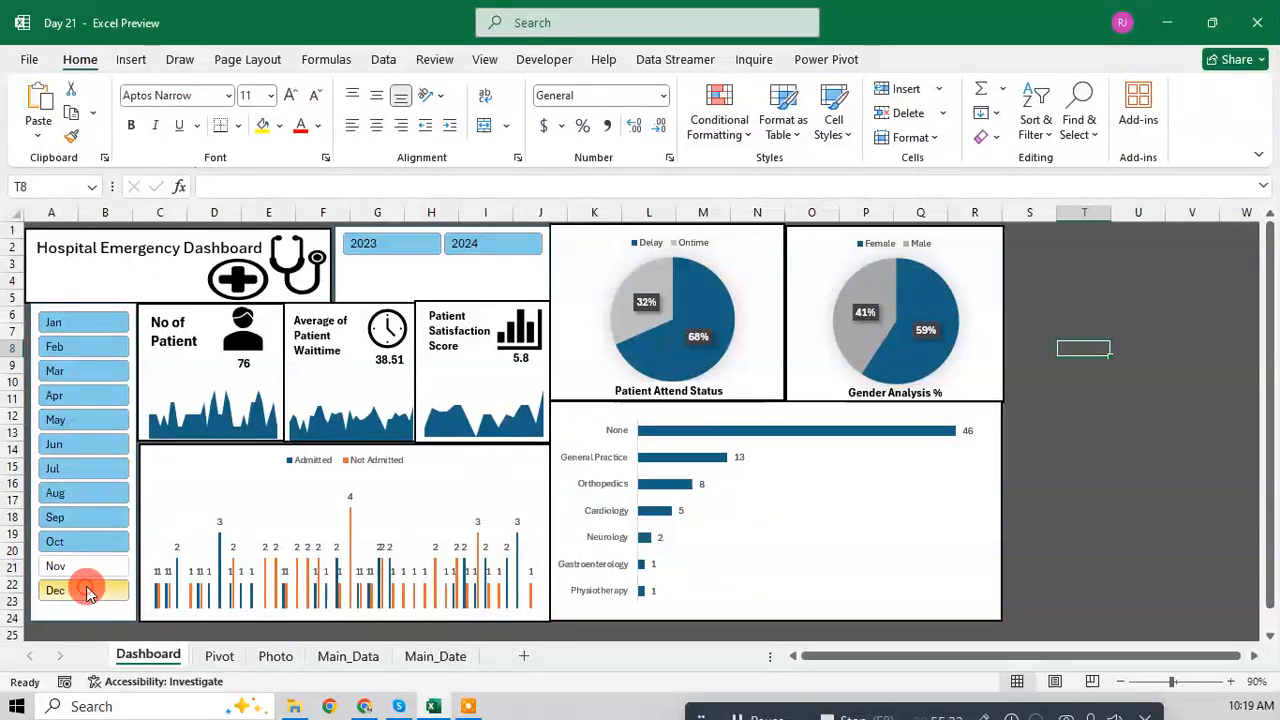
pyautogui.click(85, 565)
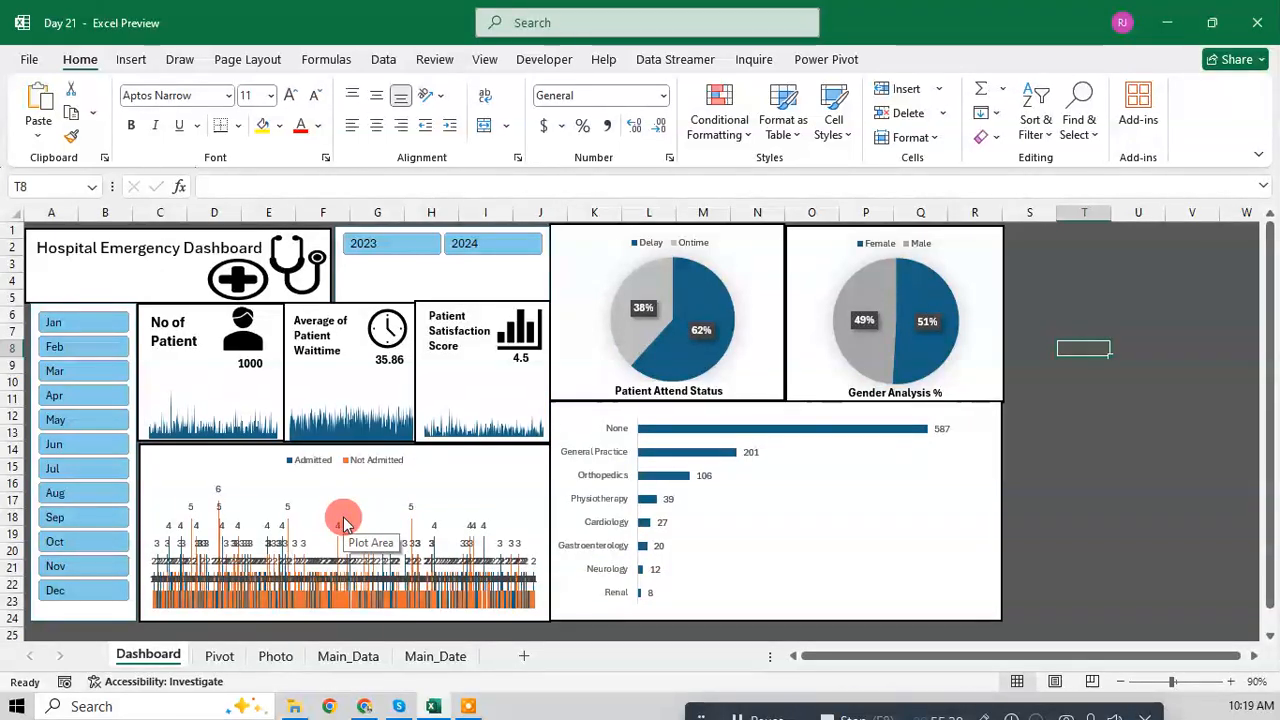
# Step: Compare the dashboard charts for 2023 and 2024 by switching the year slicer between them, ending on 2024
pyautogui.moveTo(695, 322)
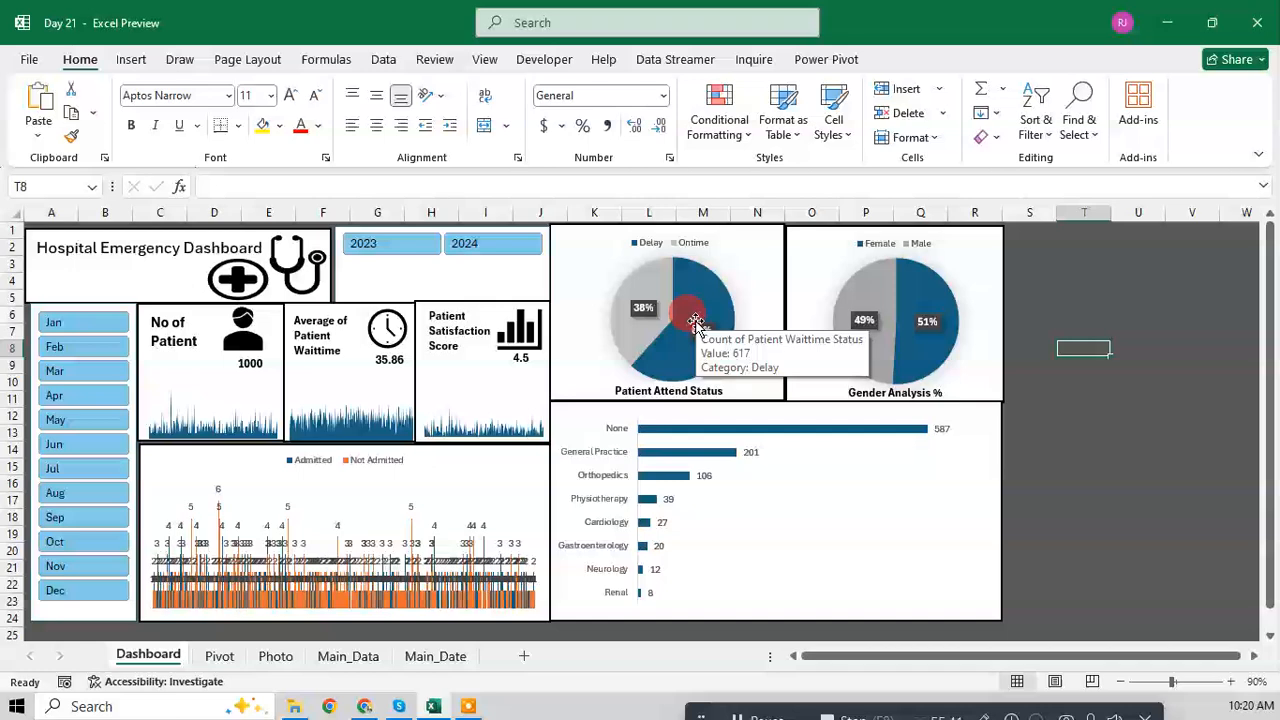
pyautogui.click(495, 244)
pyautogui.click(398, 248)
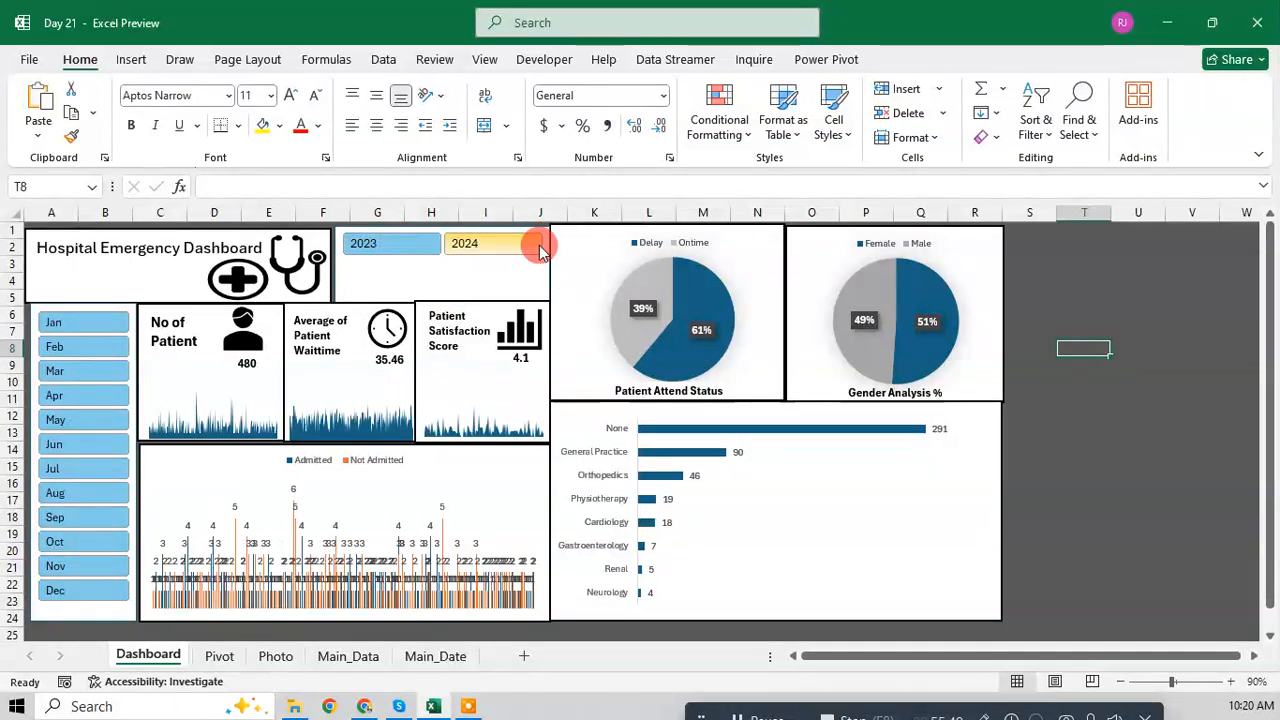
pyautogui.moveTo(665, 337)
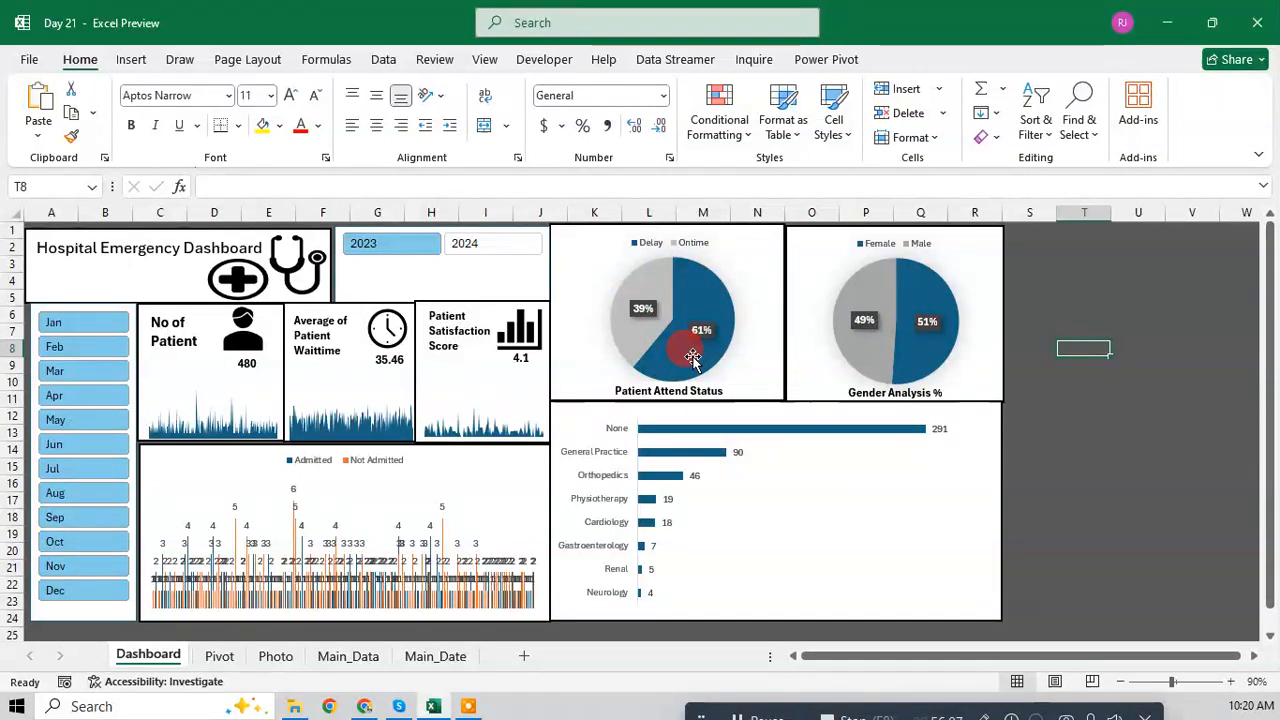
pyautogui.click(497, 250)
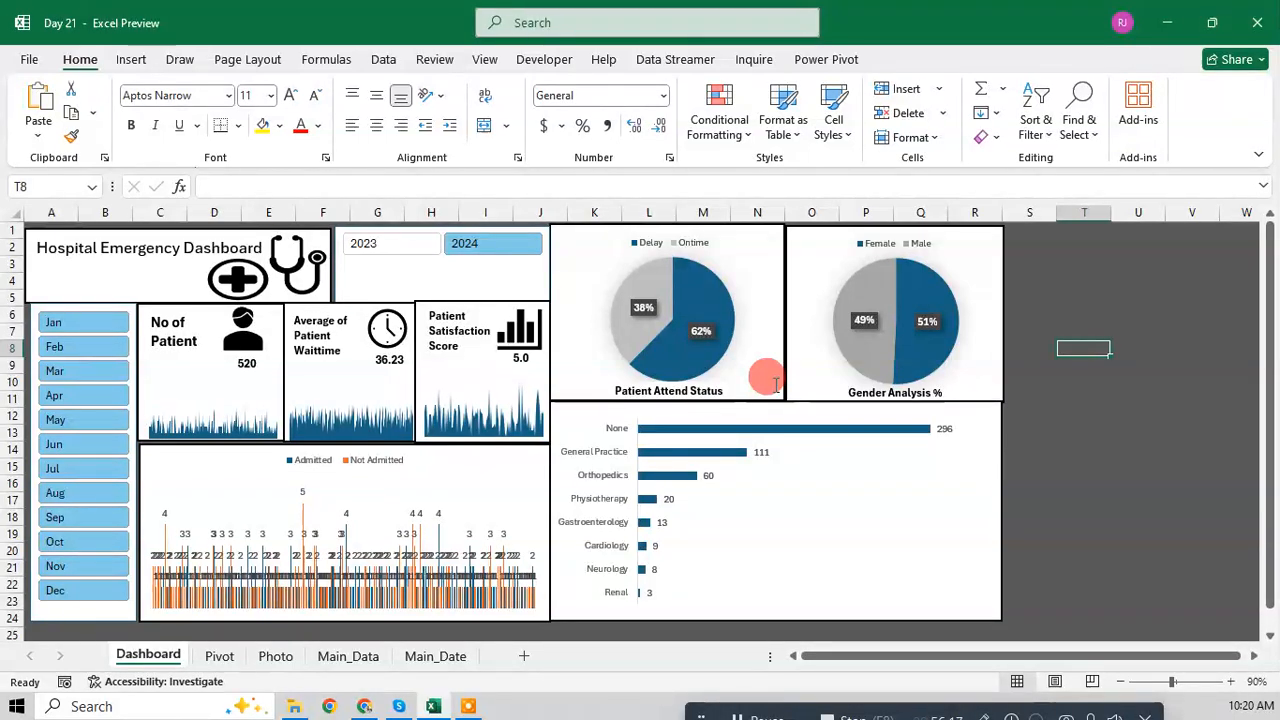
pyautogui.click(420, 242)
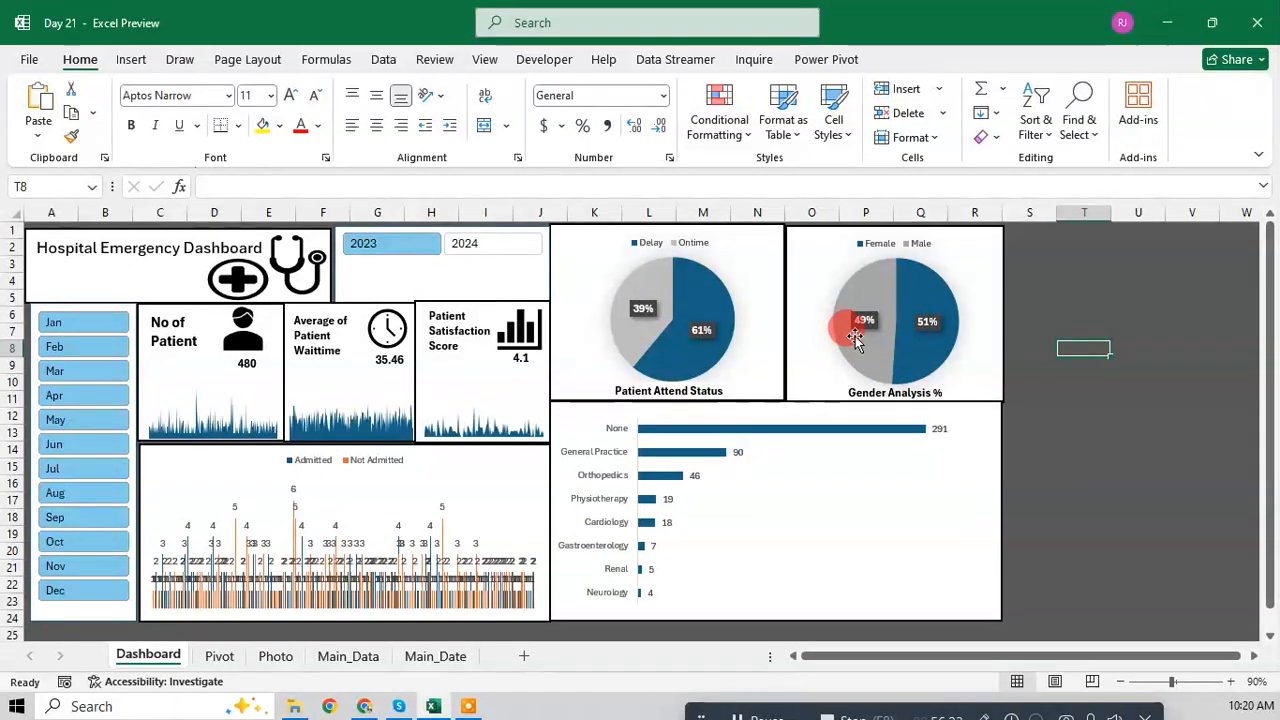
pyautogui.click(506, 250)
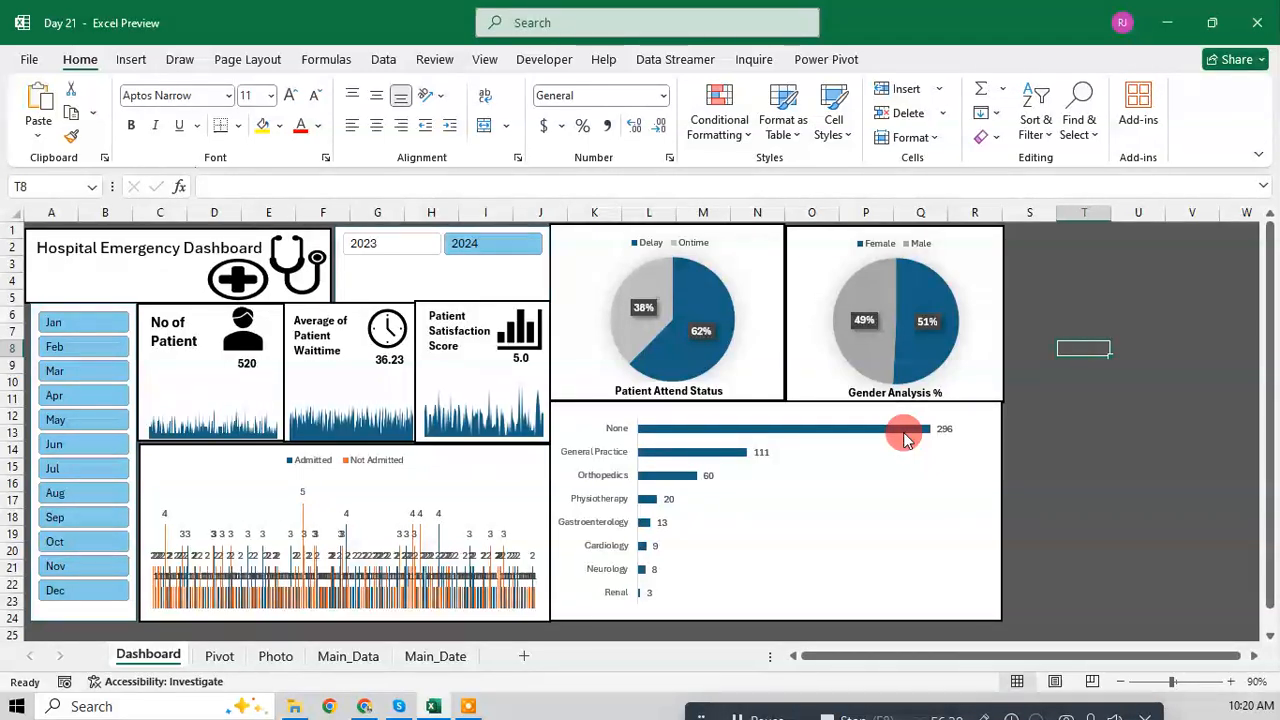
# Step: Save the finished dashboard workbook and close it
pyautogui.hotkey('ctrl', 's')
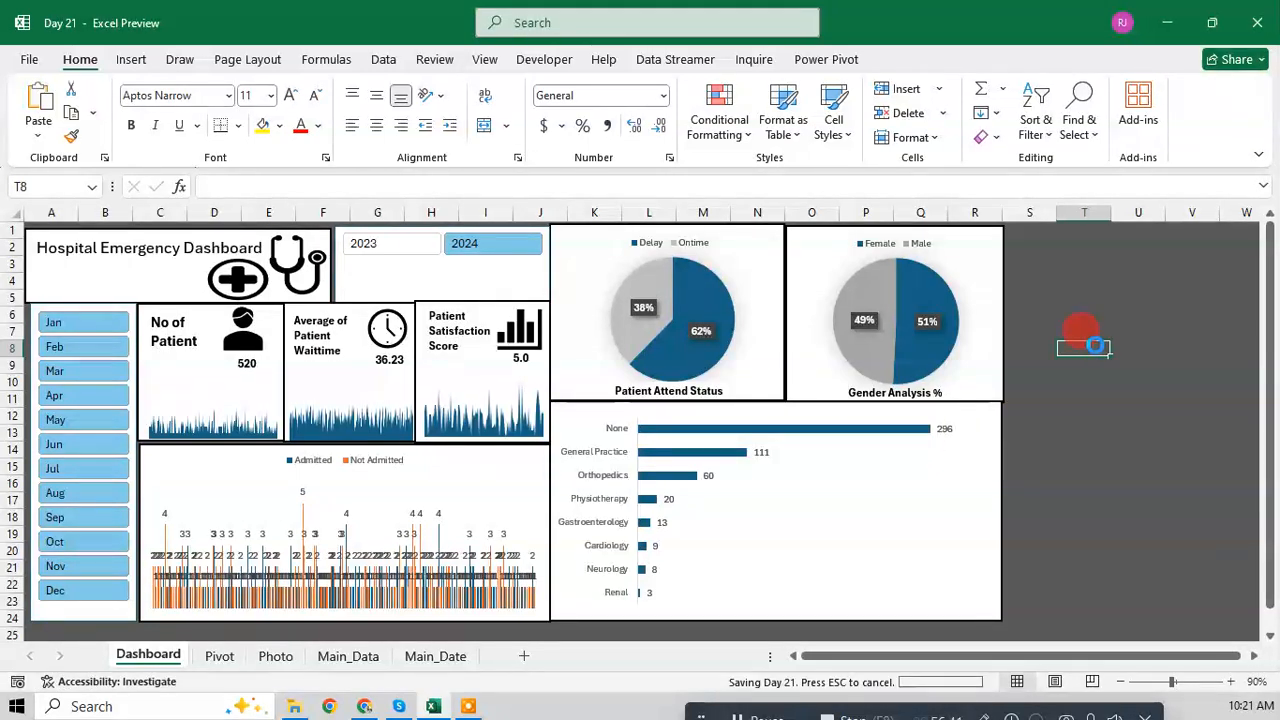
pyautogui.click(1260, 28)
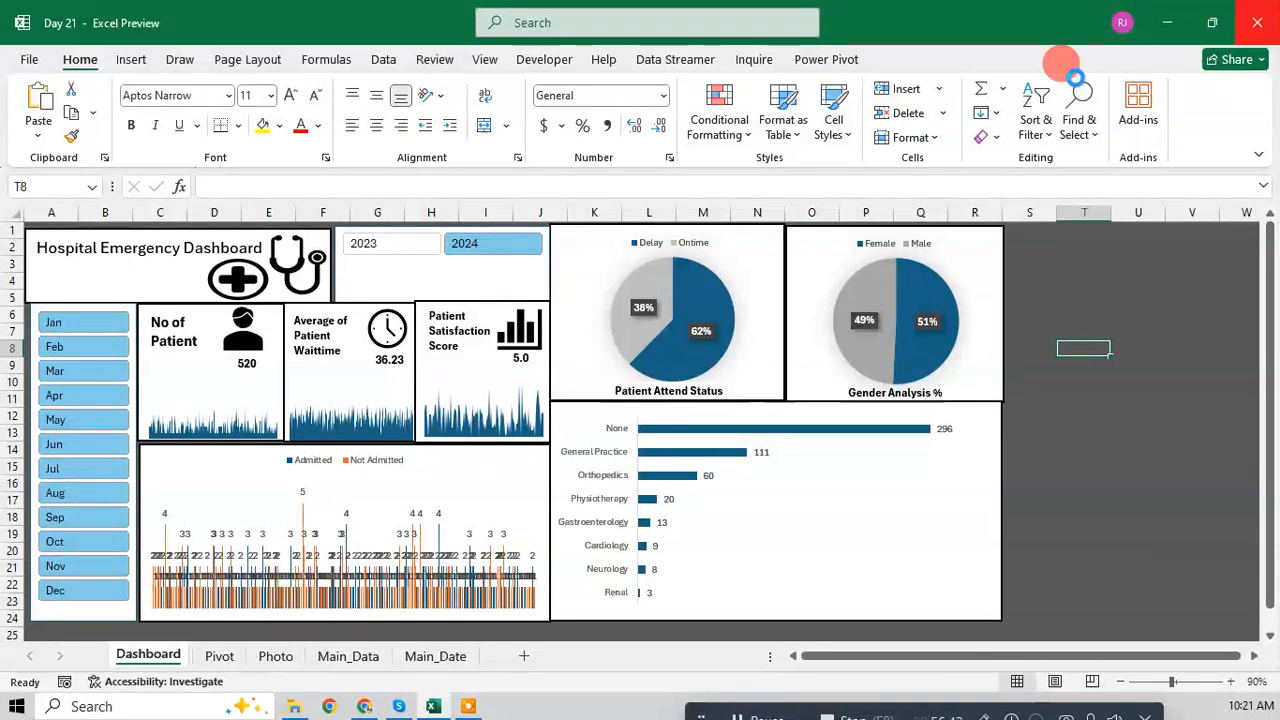